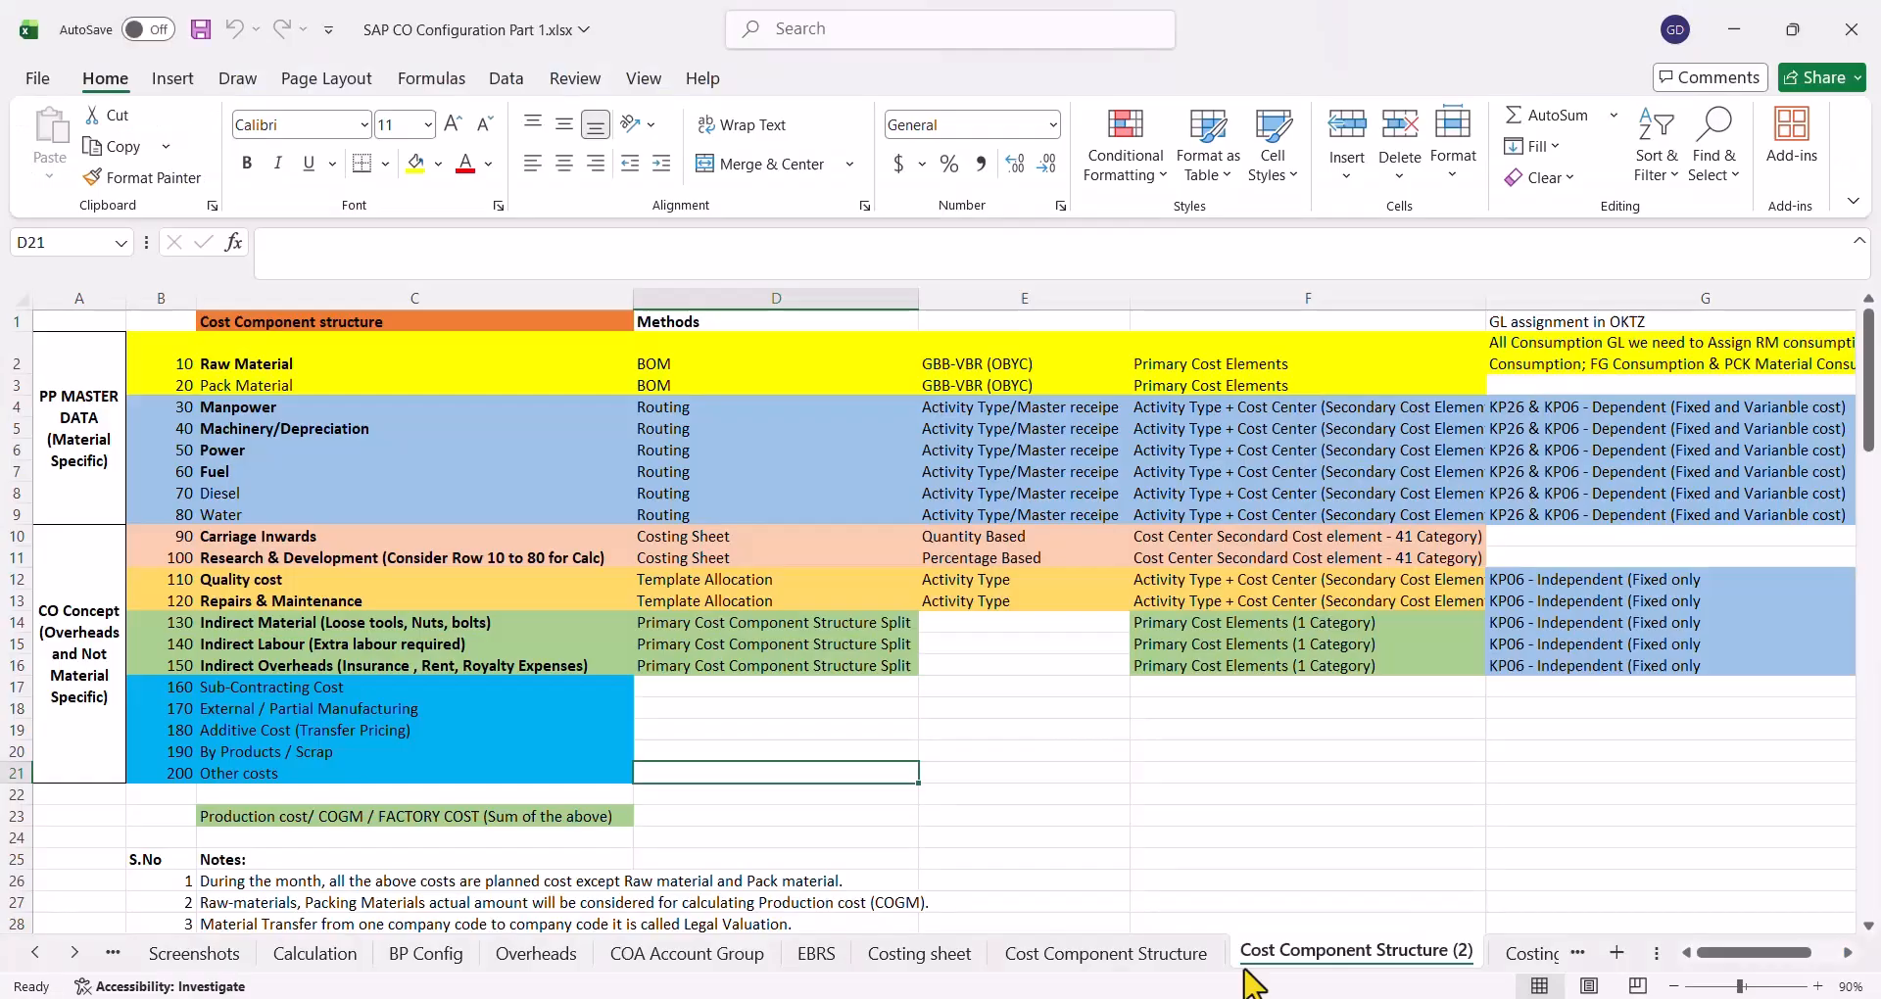
Zoom the Cost Component Structure (2) sheet to 100% and select the Raw Material cell
{"action": "left_click", "coordinate": [270, 360]}
{"action": "left_click", "coordinate": [302, 473], "text": "shift"}
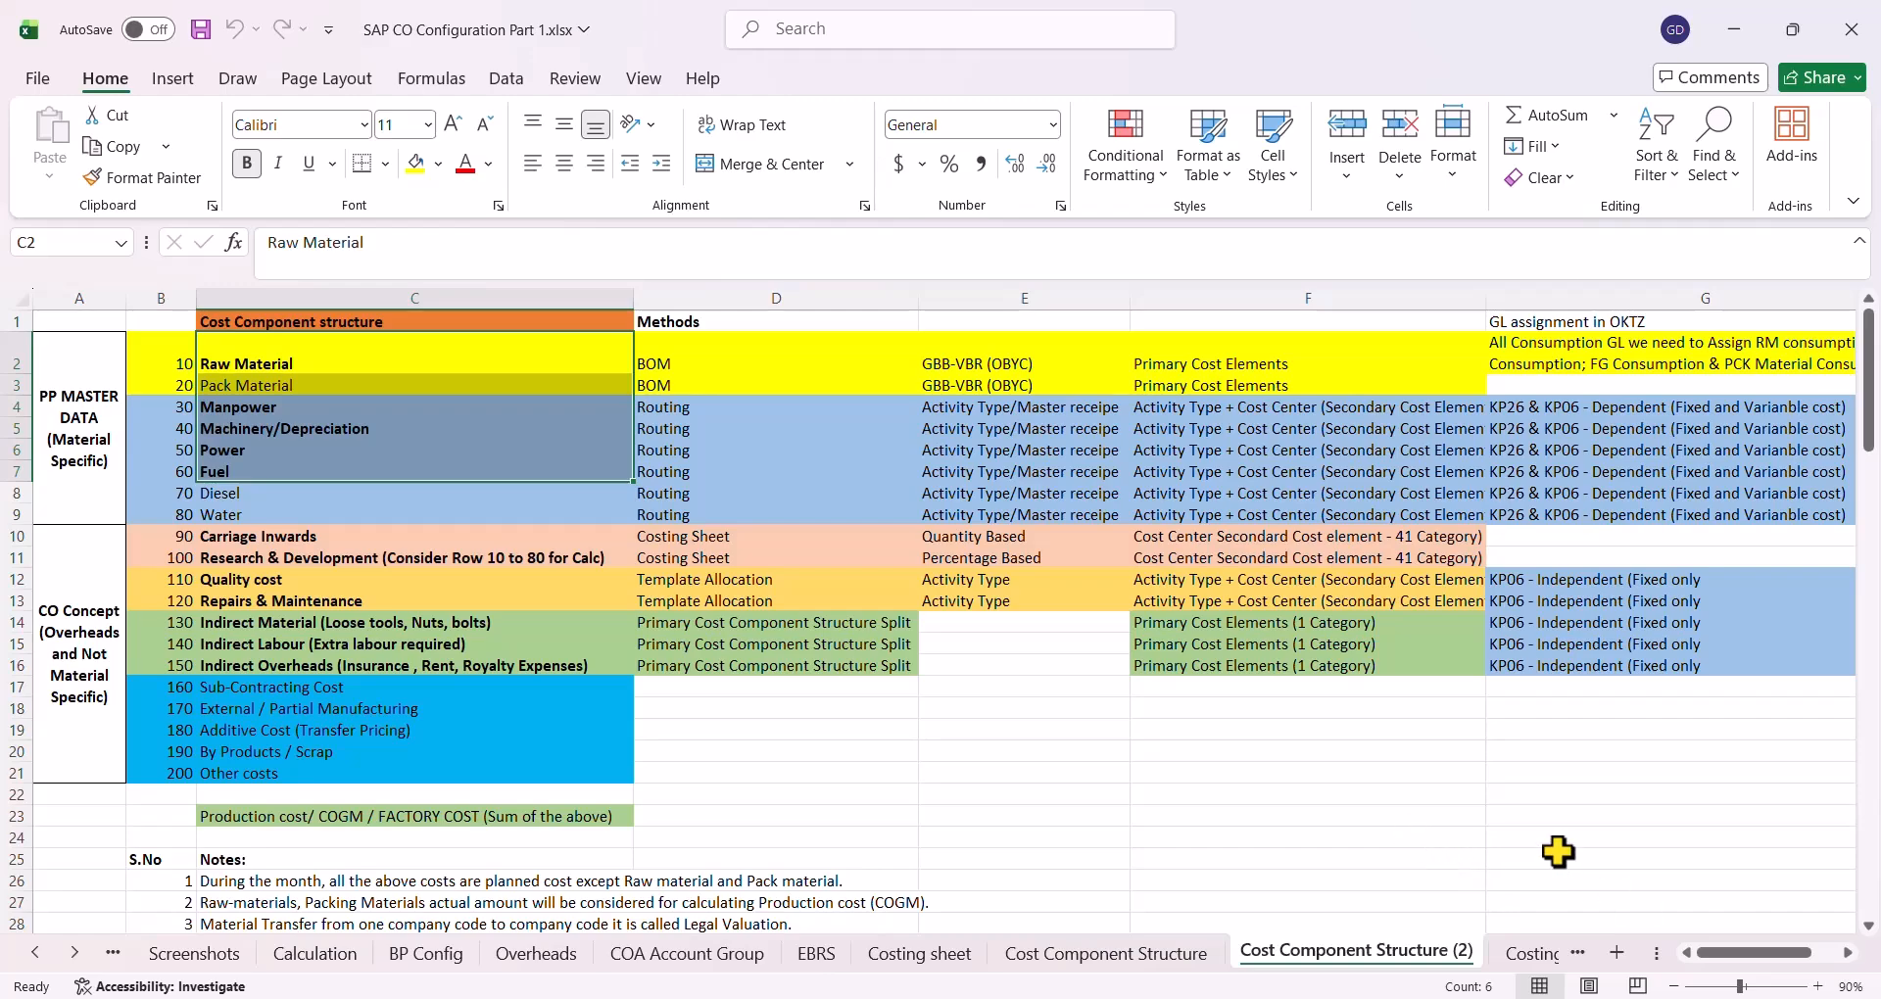
{"action": "left_click", "coordinate": [1818, 987]}
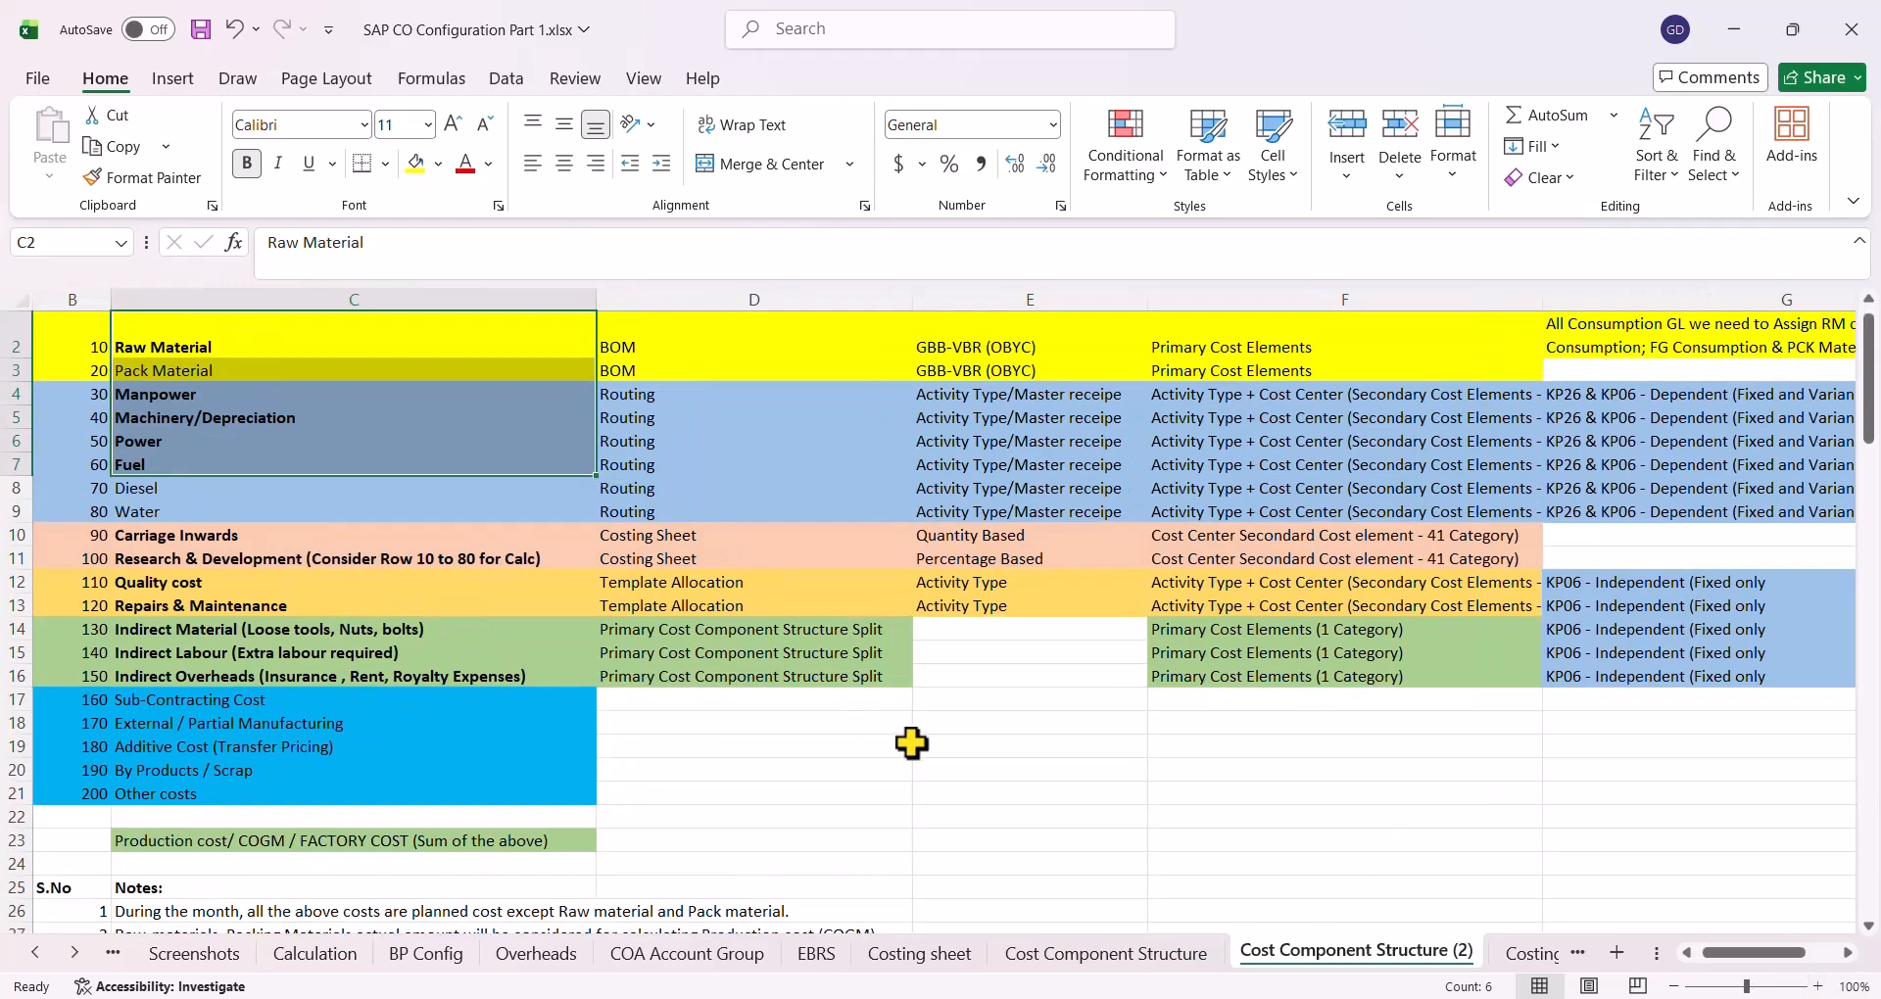
{"action": "scroll", "coordinate": [897, 666], "scroll_direction": "up", "scroll_amount": 1}
{"action": "left_click", "coordinate": [894, 610]}
{"action": "key", "text": "ctrl+Home"}
{"action": "key", "text": "Down"}
{"action": "key", "text": "Right"}
{"action": "key", "text": "Right"}
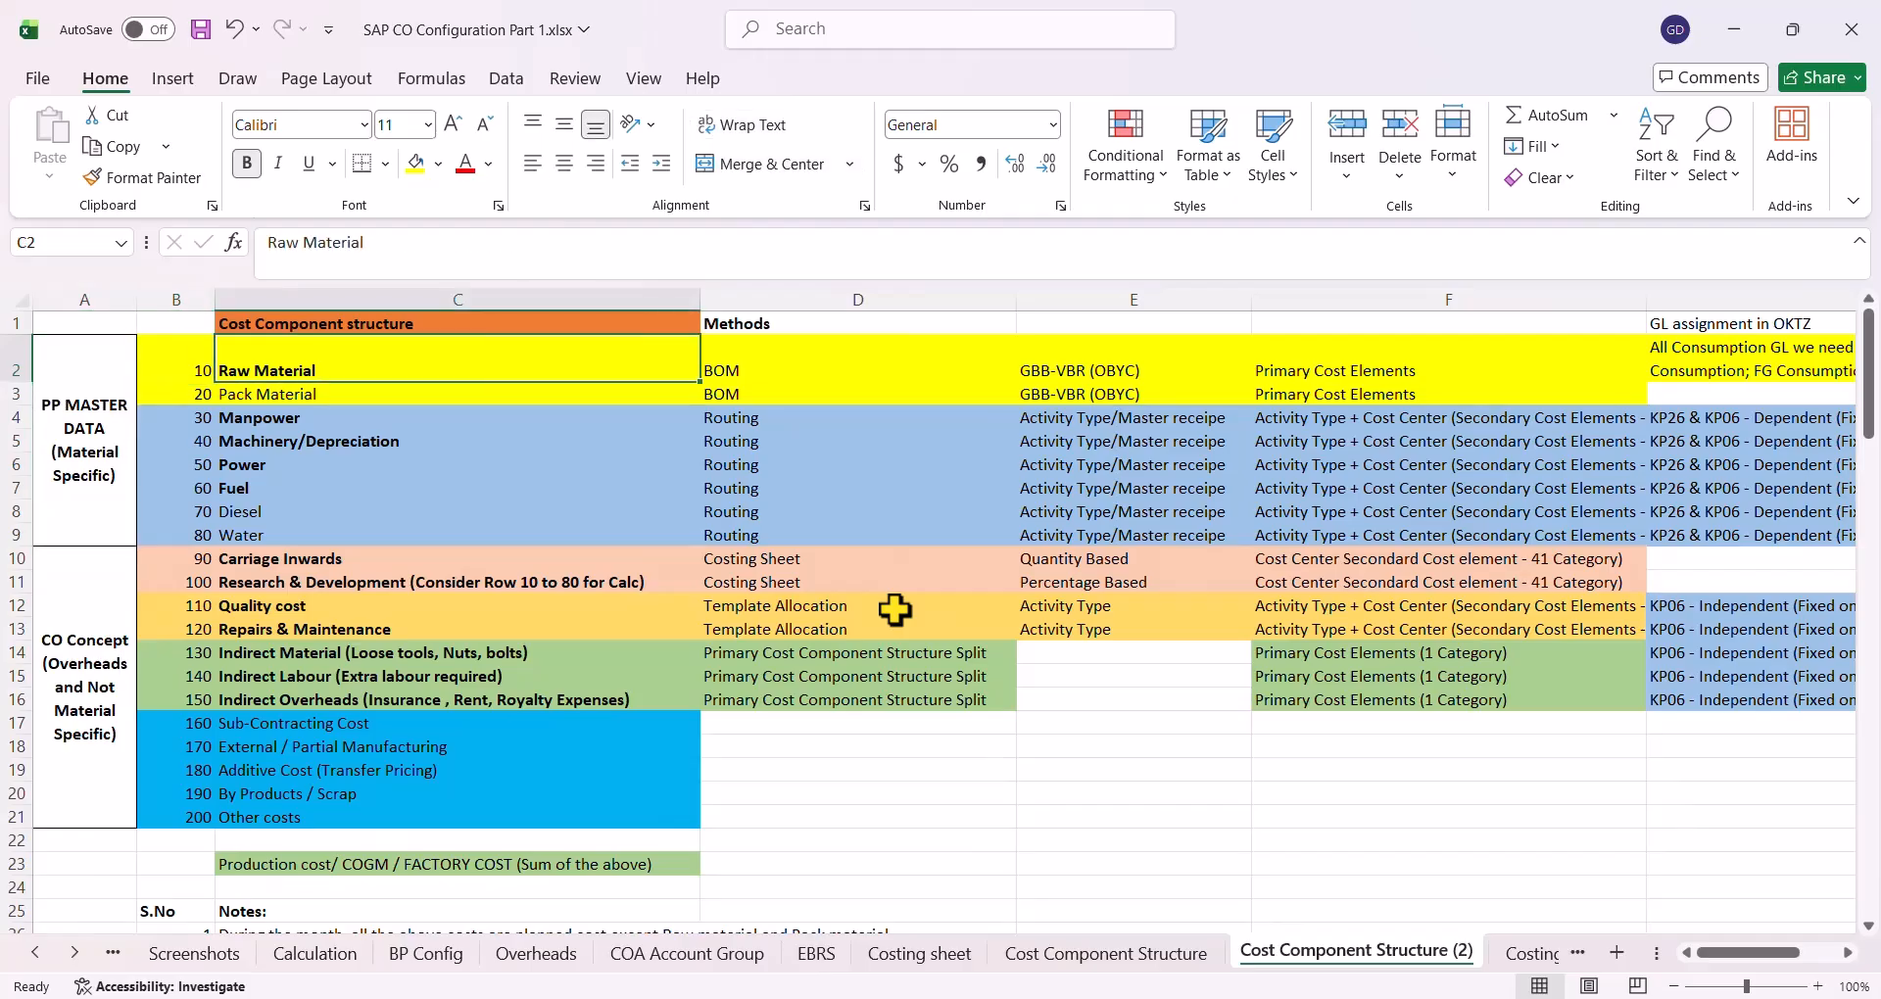
Review the PP master data cost components one by one, from Raw Material down to Water
{"action": "key", "text": "ctrl+shift+Down"}
{"action": "key", "text": "Up"}
{"action": "key", "text": "Down"}
{"action": "key", "text": "shift+Down"}
{"action": "key", "text": "Up"}
{"action": "key", "text": "Down"}
{"action": "key", "text": "shift+Down"}
{"action": "key", "text": "Down"}
{"action": "key", "text": "Down"}
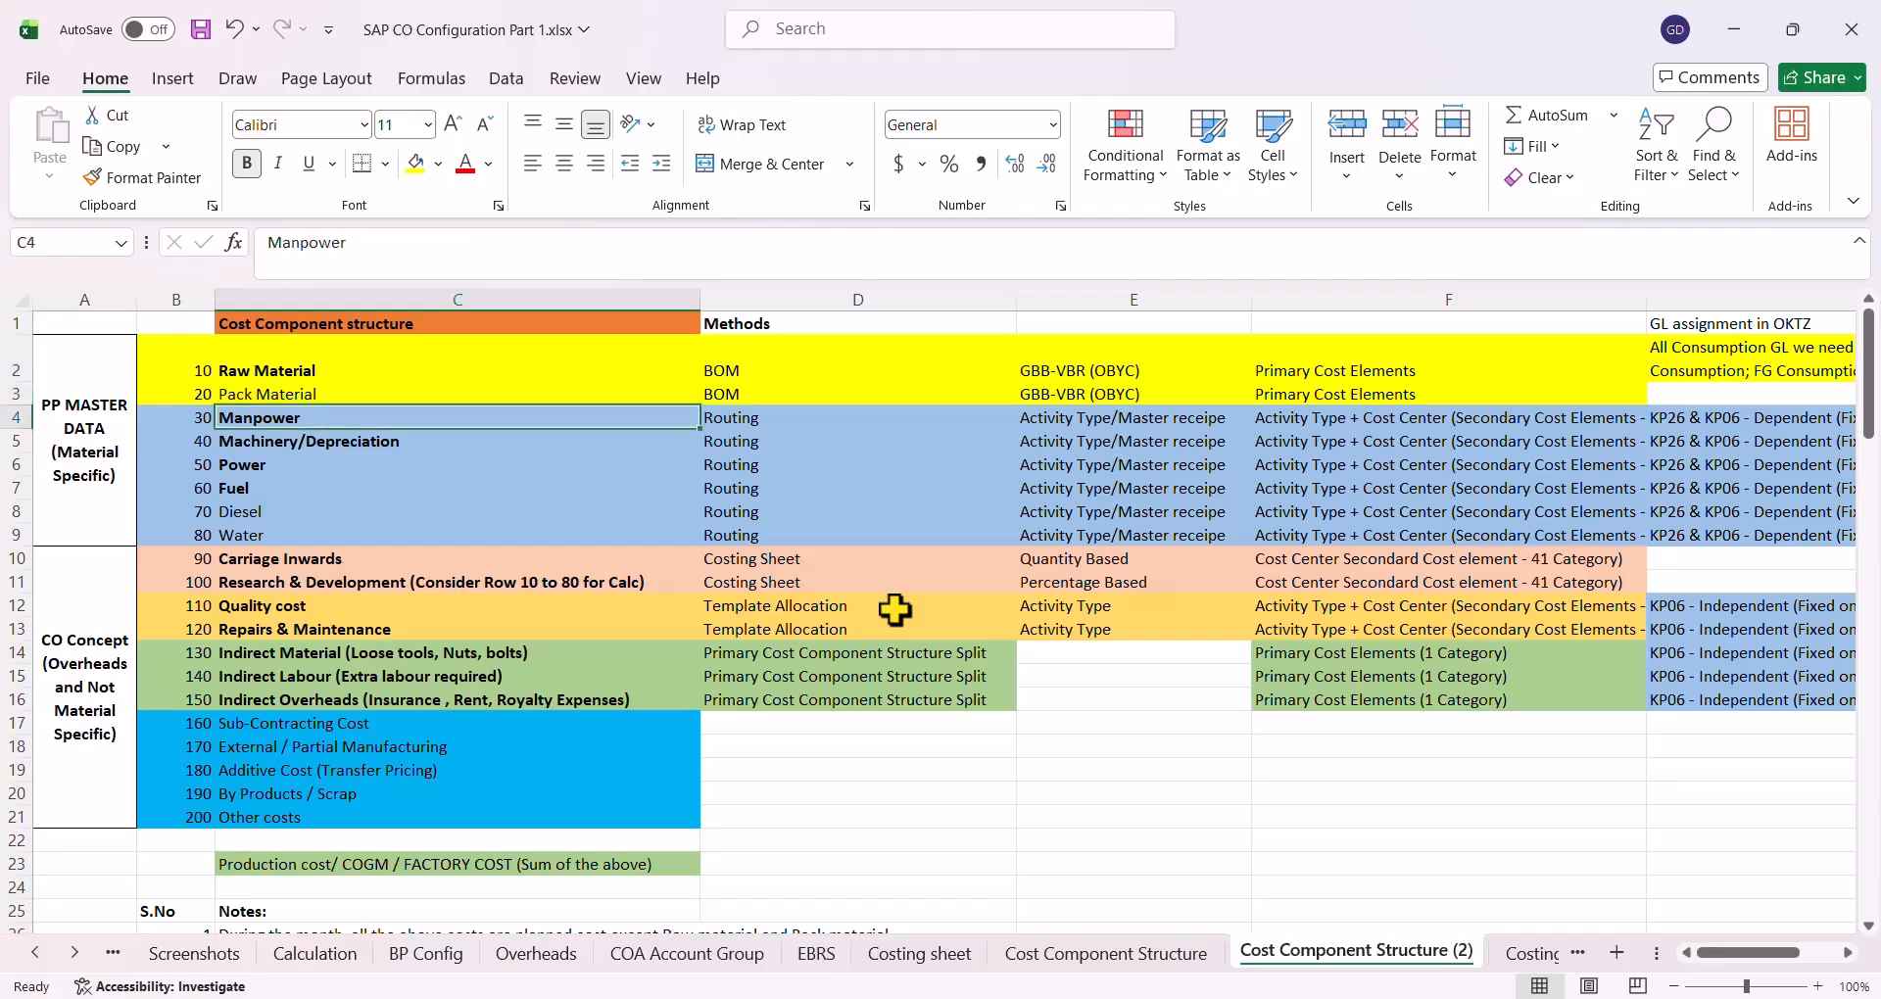
{"action": "key", "text": "shift+space"}
{"action": "key", "text": "Up"}
{"action": "key", "text": "Down"}
{"action": "key", "text": "Down"}
{"action": "key", "text": "Down"}
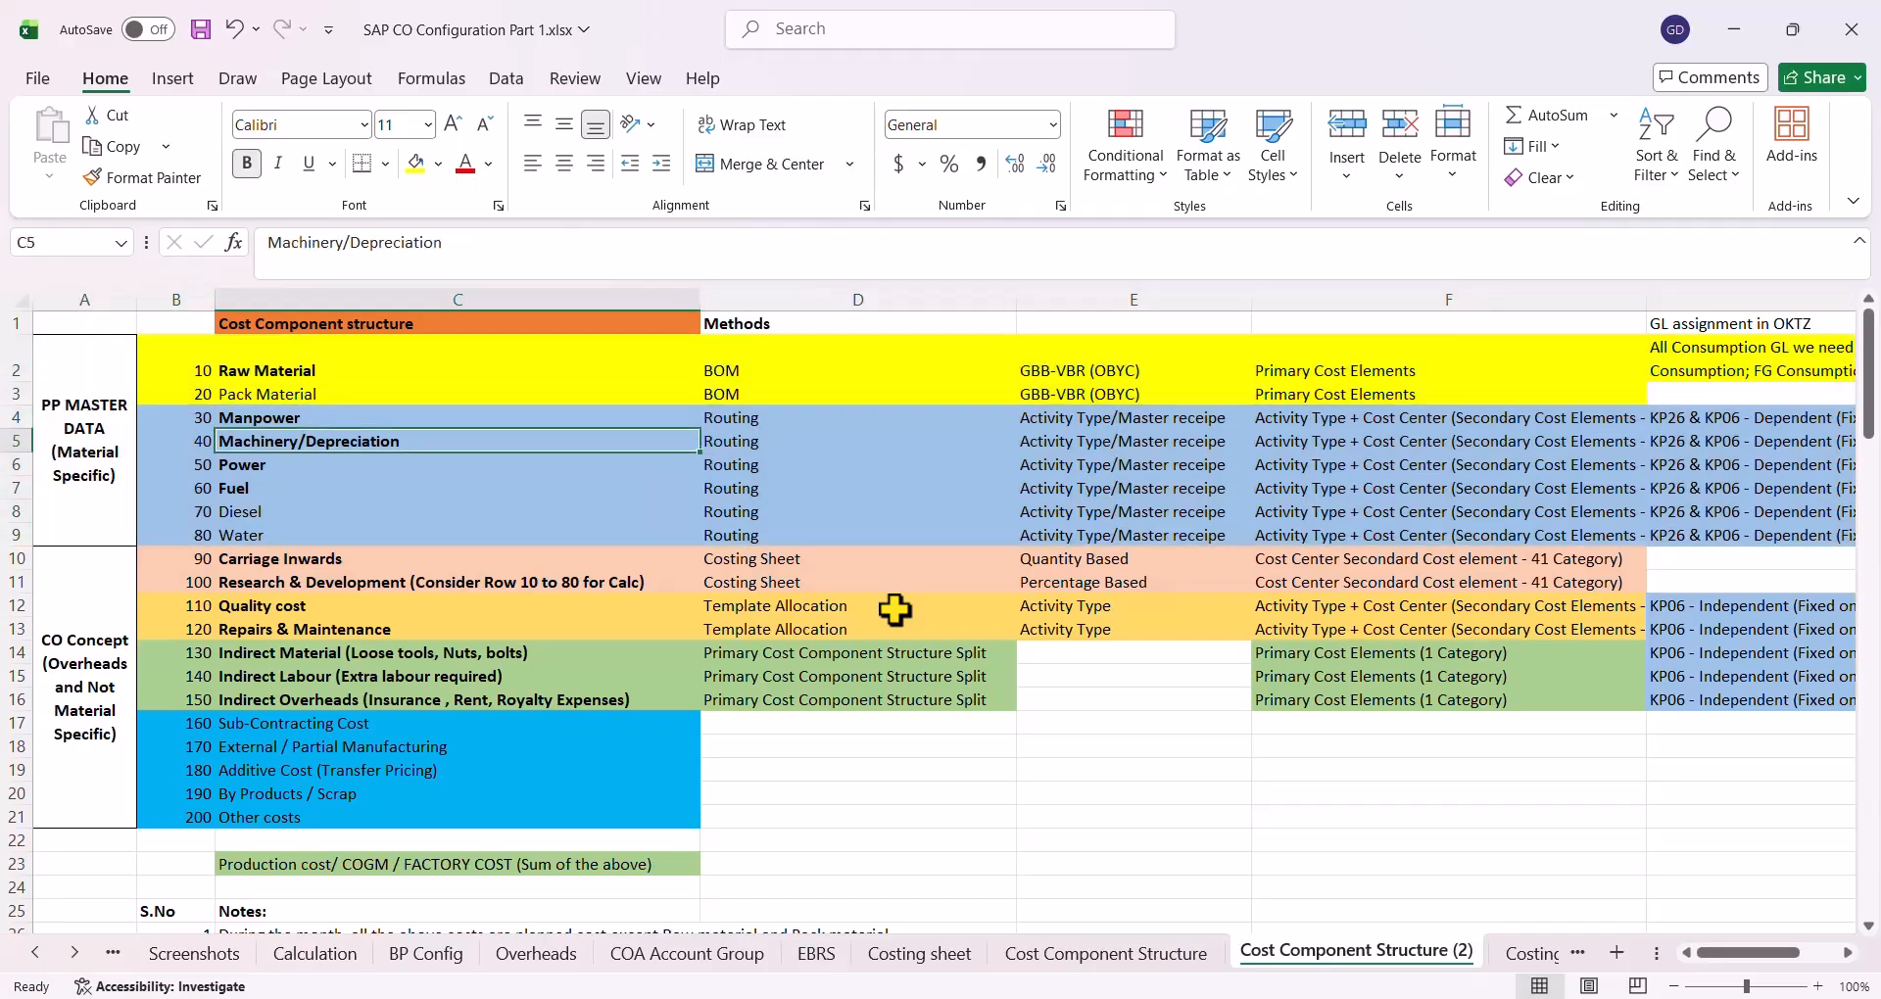
{"action": "key", "text": "Down"}
{"action": "key", "text": "Down"}
{"action": "key", "text": "Down"}
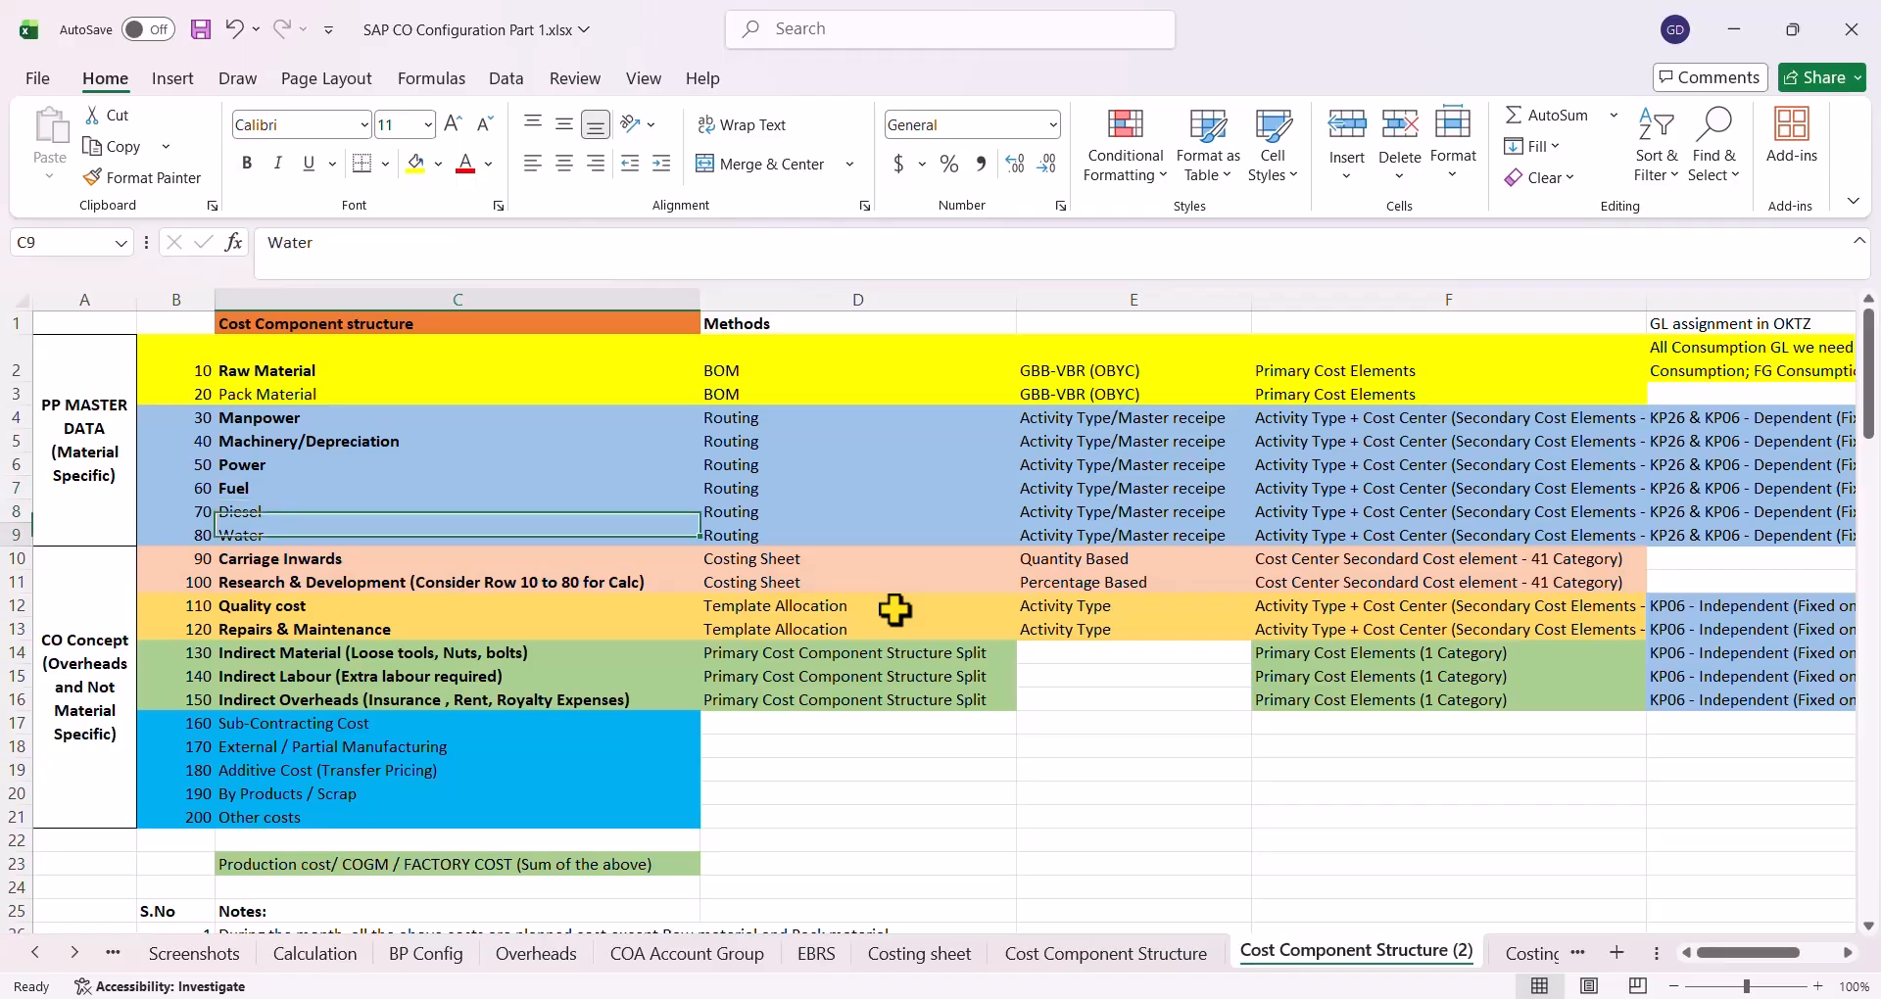
Go through the CO concept overhead components from Carriage Inwards to Other costs, and return to Raw Material
{"action": "key", "text": "Down"}
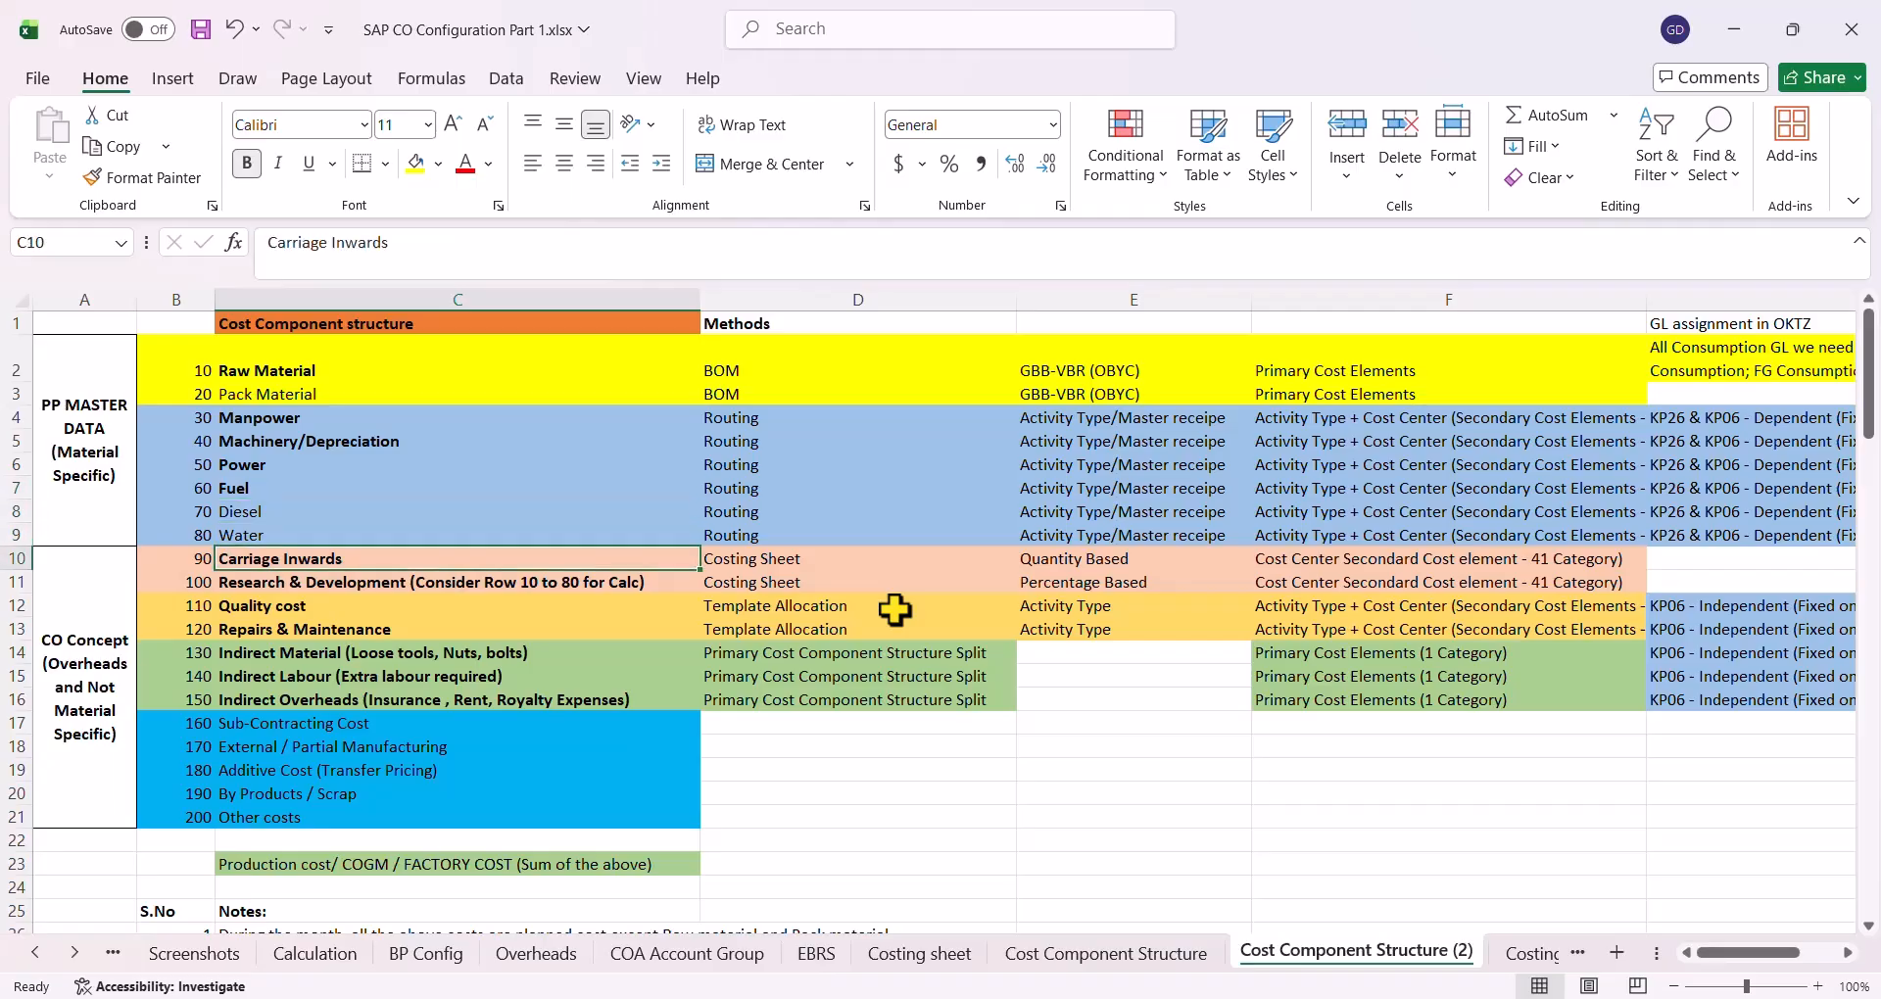
{"action": "key", "text": "Down"}
{"action": "key", "text": "Down"}
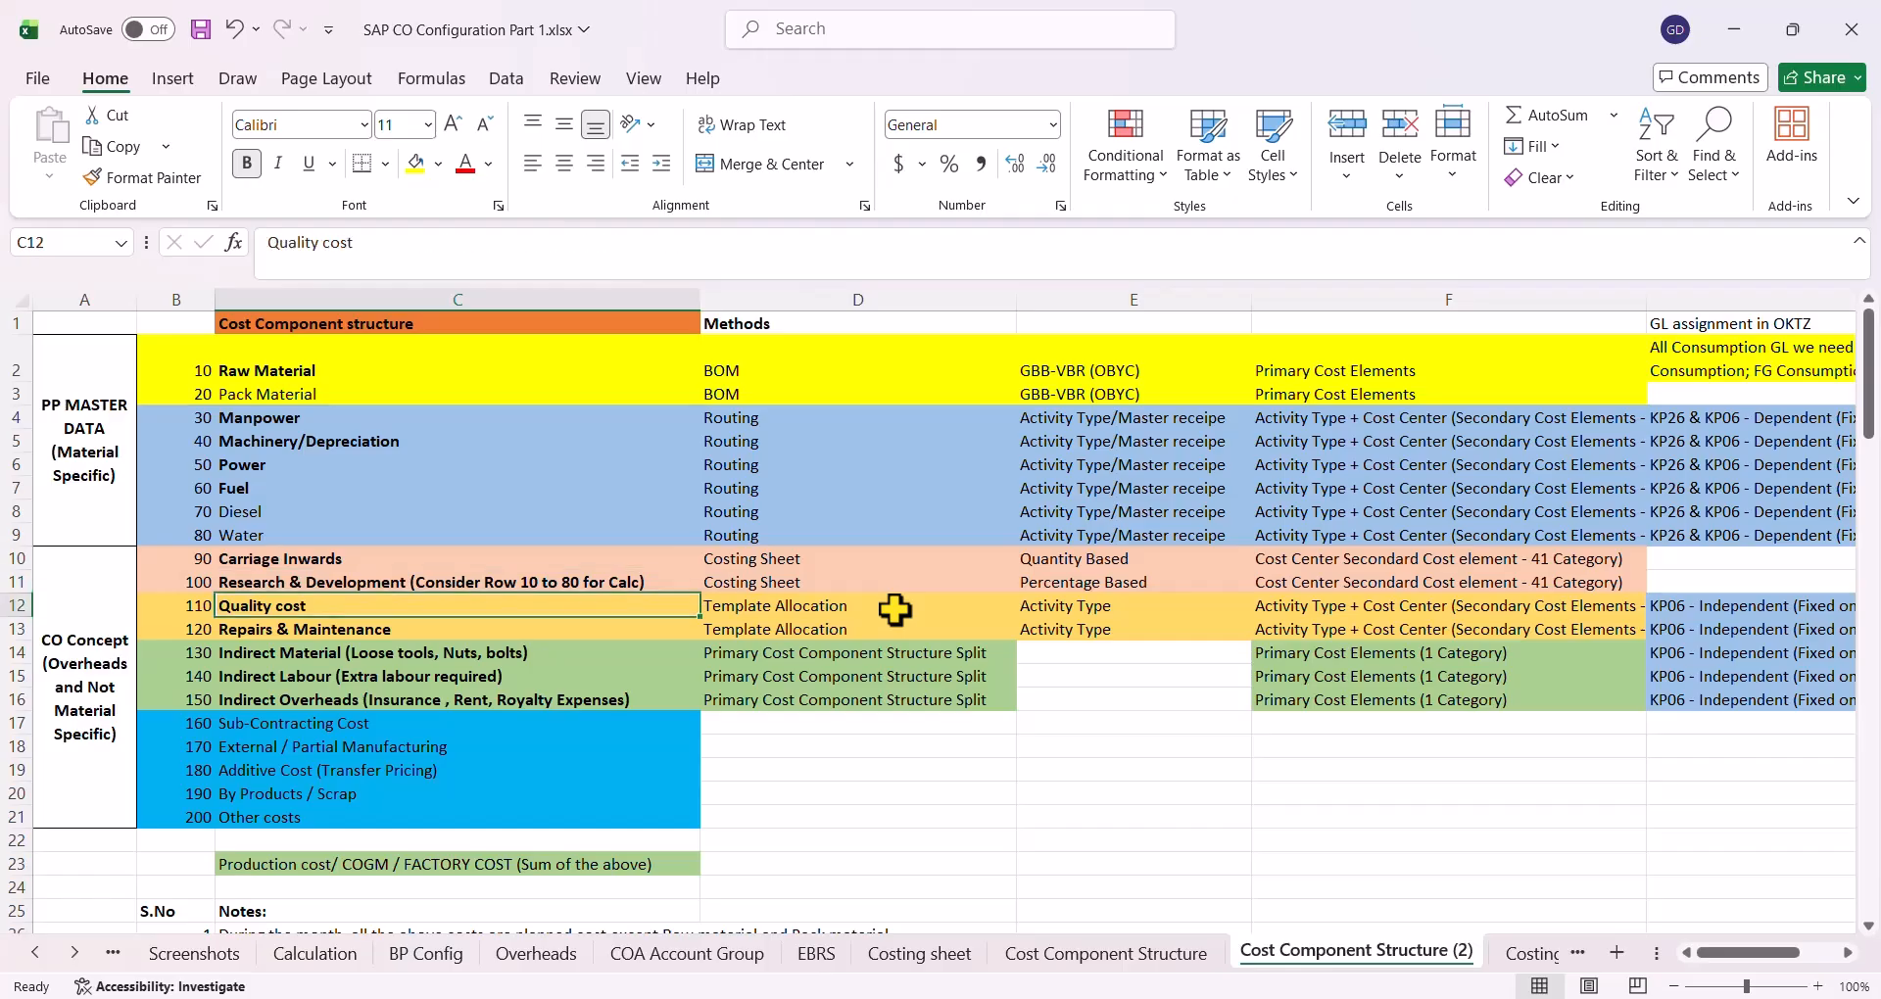
{"action": "key", "text": "Down"}
{"action": "key", "text": "Down"}
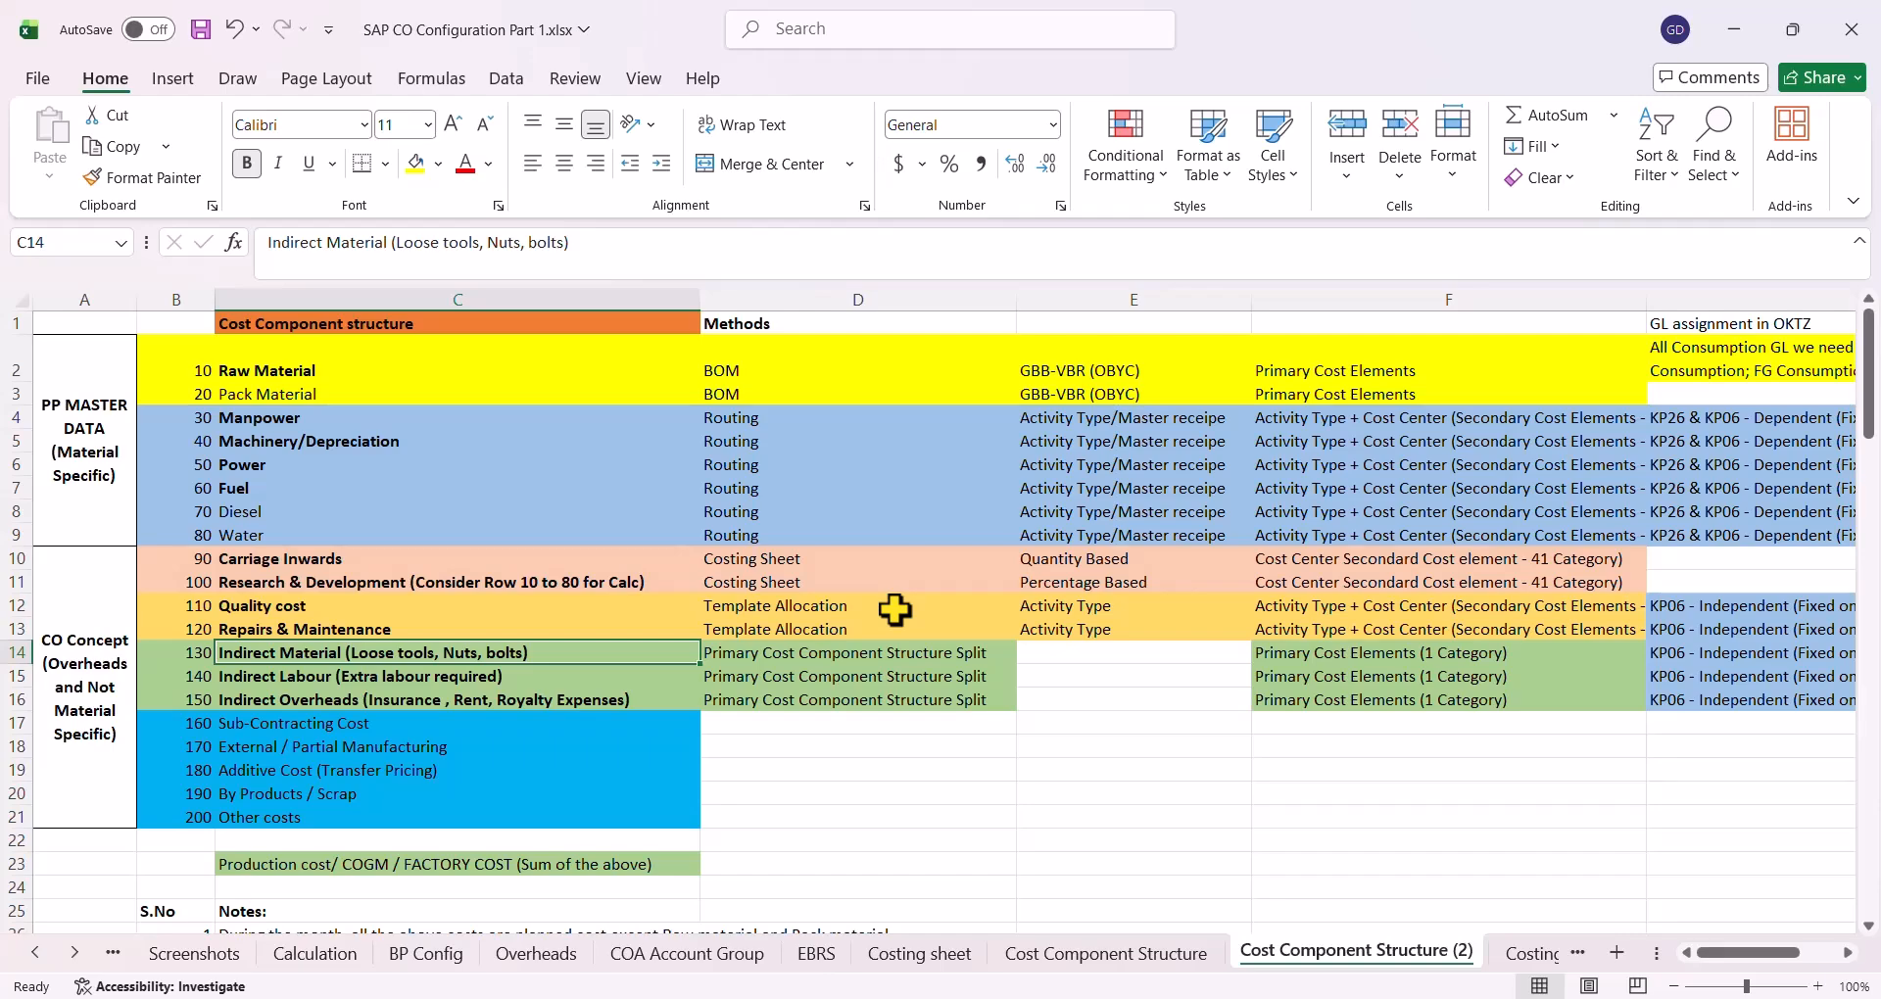
{"action": "key", "text": "Down"}
{"action": "key", "text": "Down"}
{"action": "key", "text": "Down"}
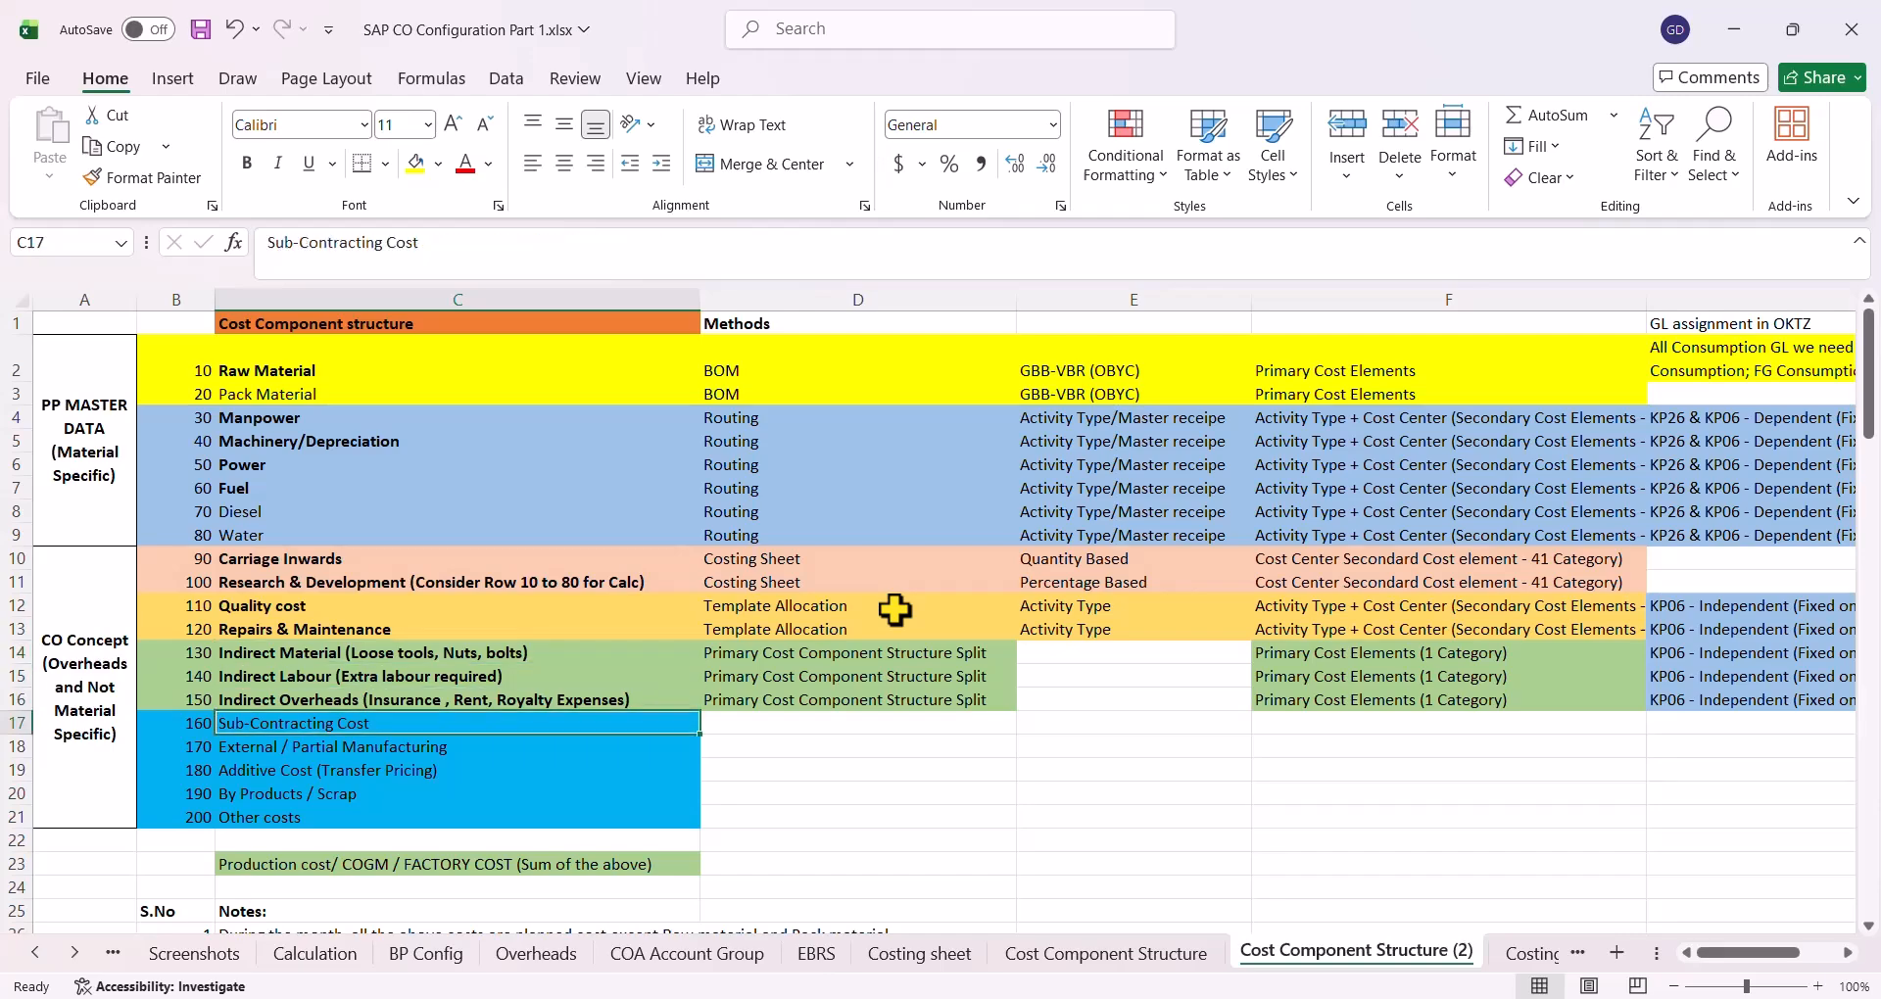
{"action": "key", "text": "Down"}
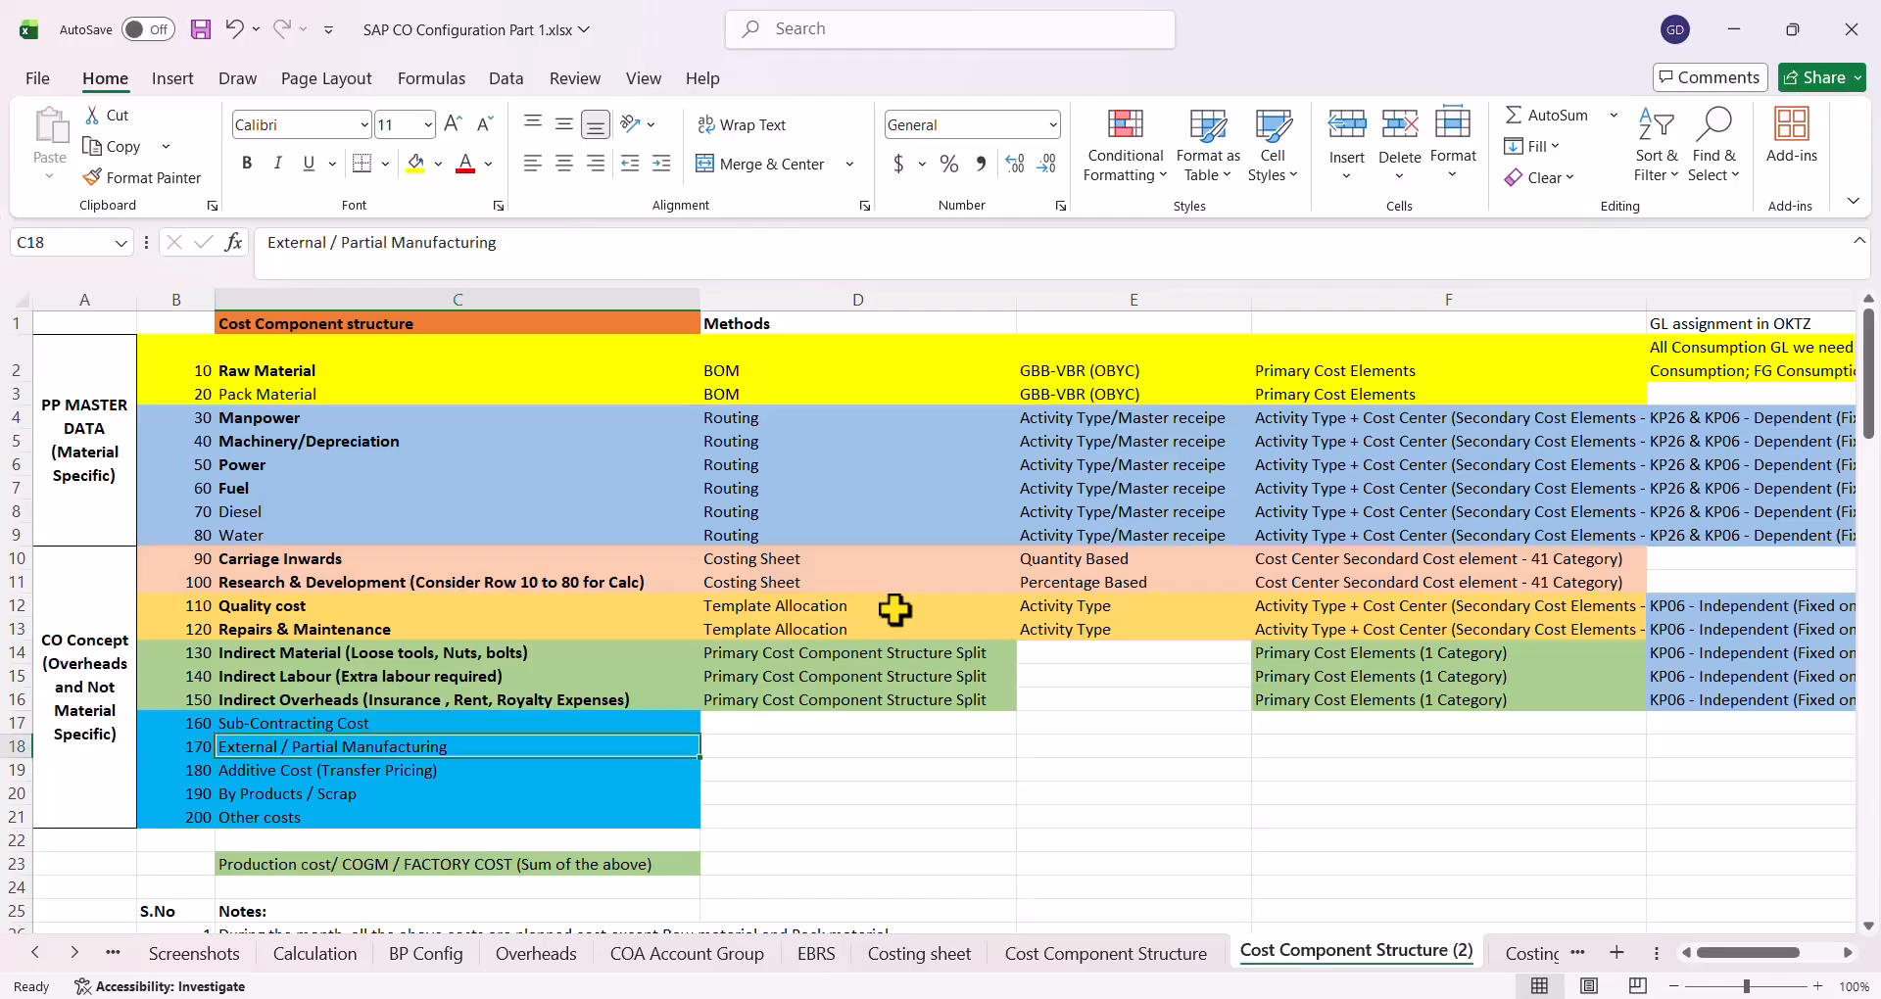
{"action": "key", "text": "Down"}
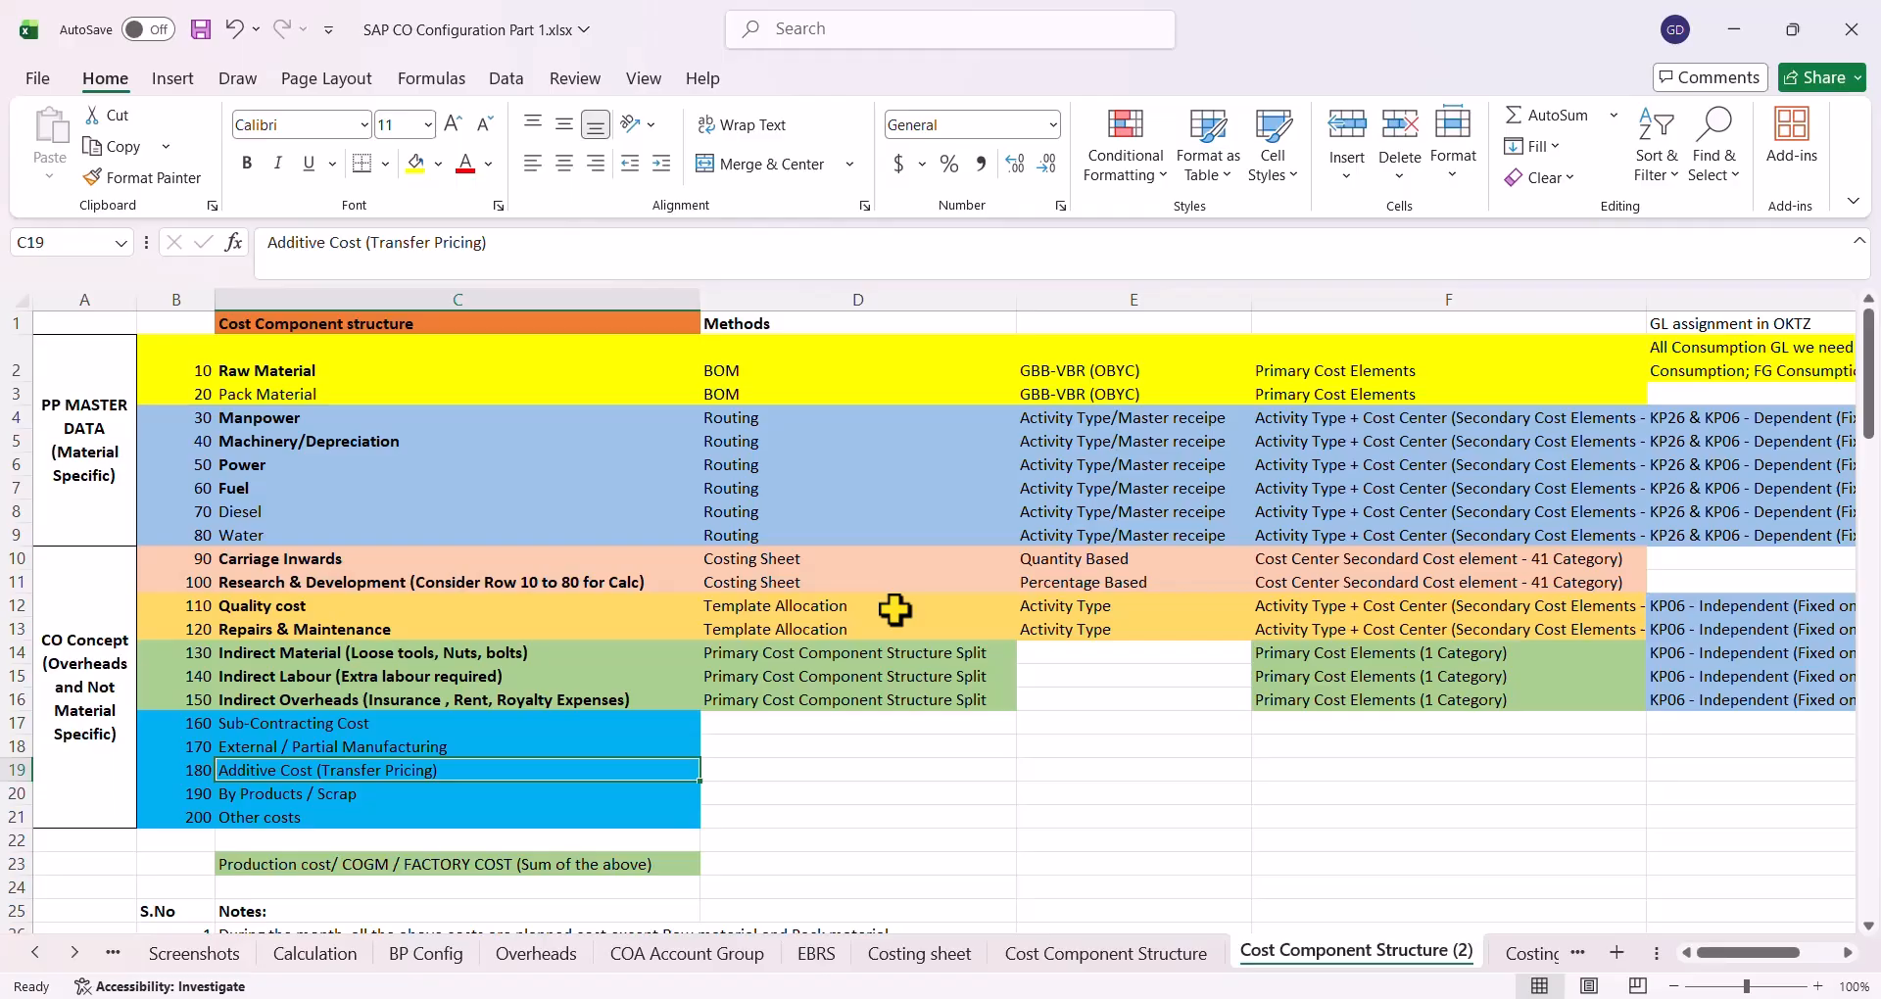
{"action": "key", "text": "Down"}
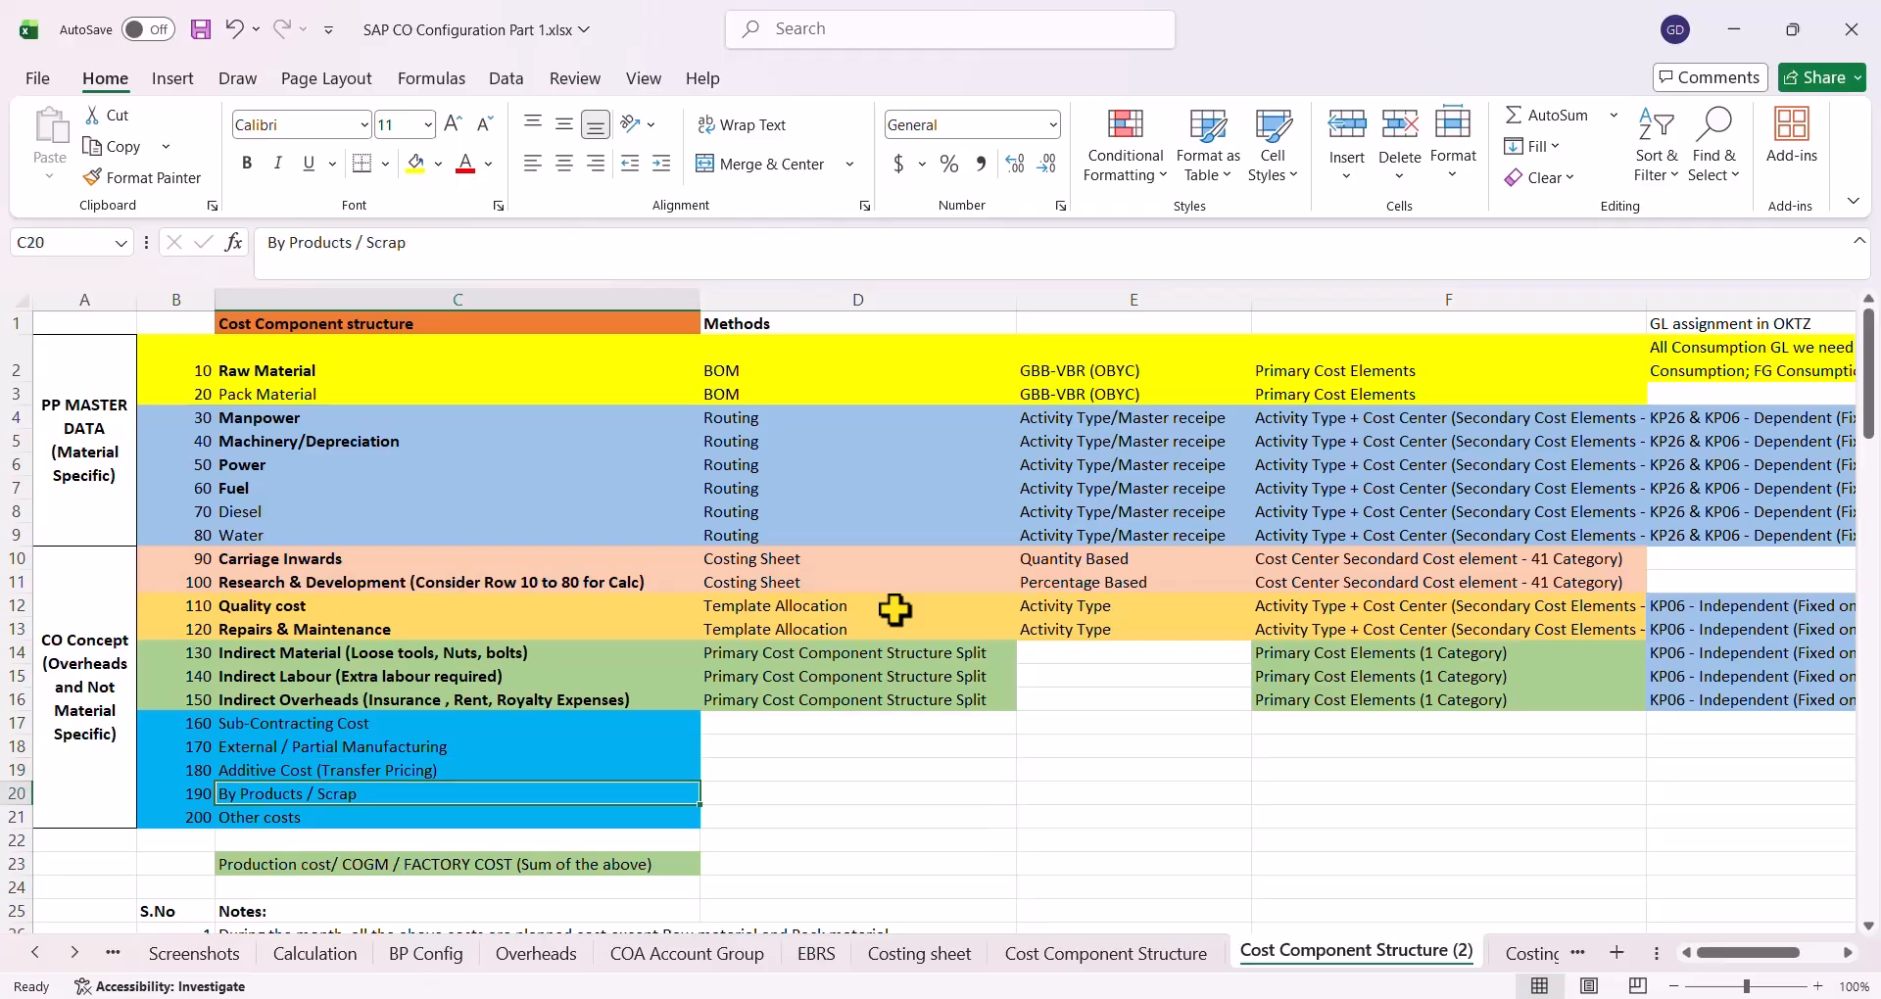
{"action": "key", "text": "Down"}
{"action": "key", "text": "ctrl+Up"}
{"action": "key", "text": "Down"}
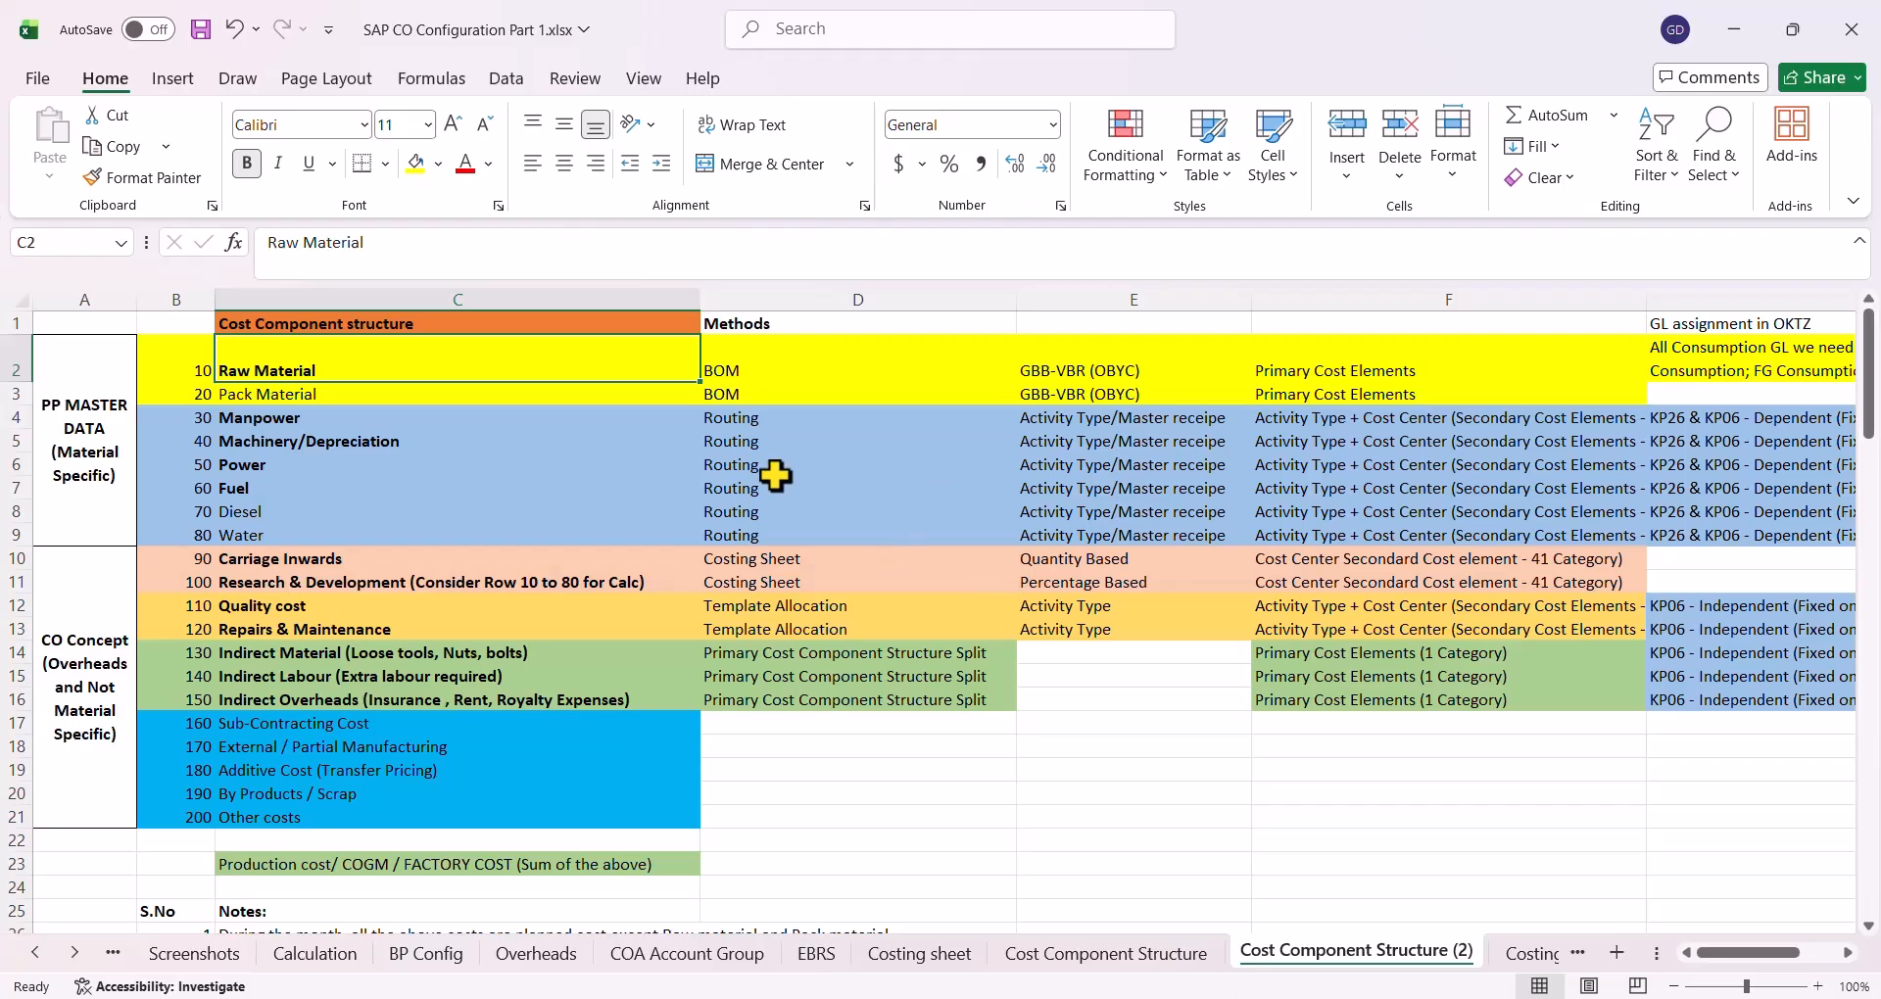
Examine the component groups again, covering Manpower, Machinery/Depreciation, Carriage Inwards, Indirect Overheads and the rows from Sub-Contracting Cost to Other costs
{"action": "left_click", "coordinate": [351, 419]}
{"action": "left_click", "coordinate": [355, 439]}
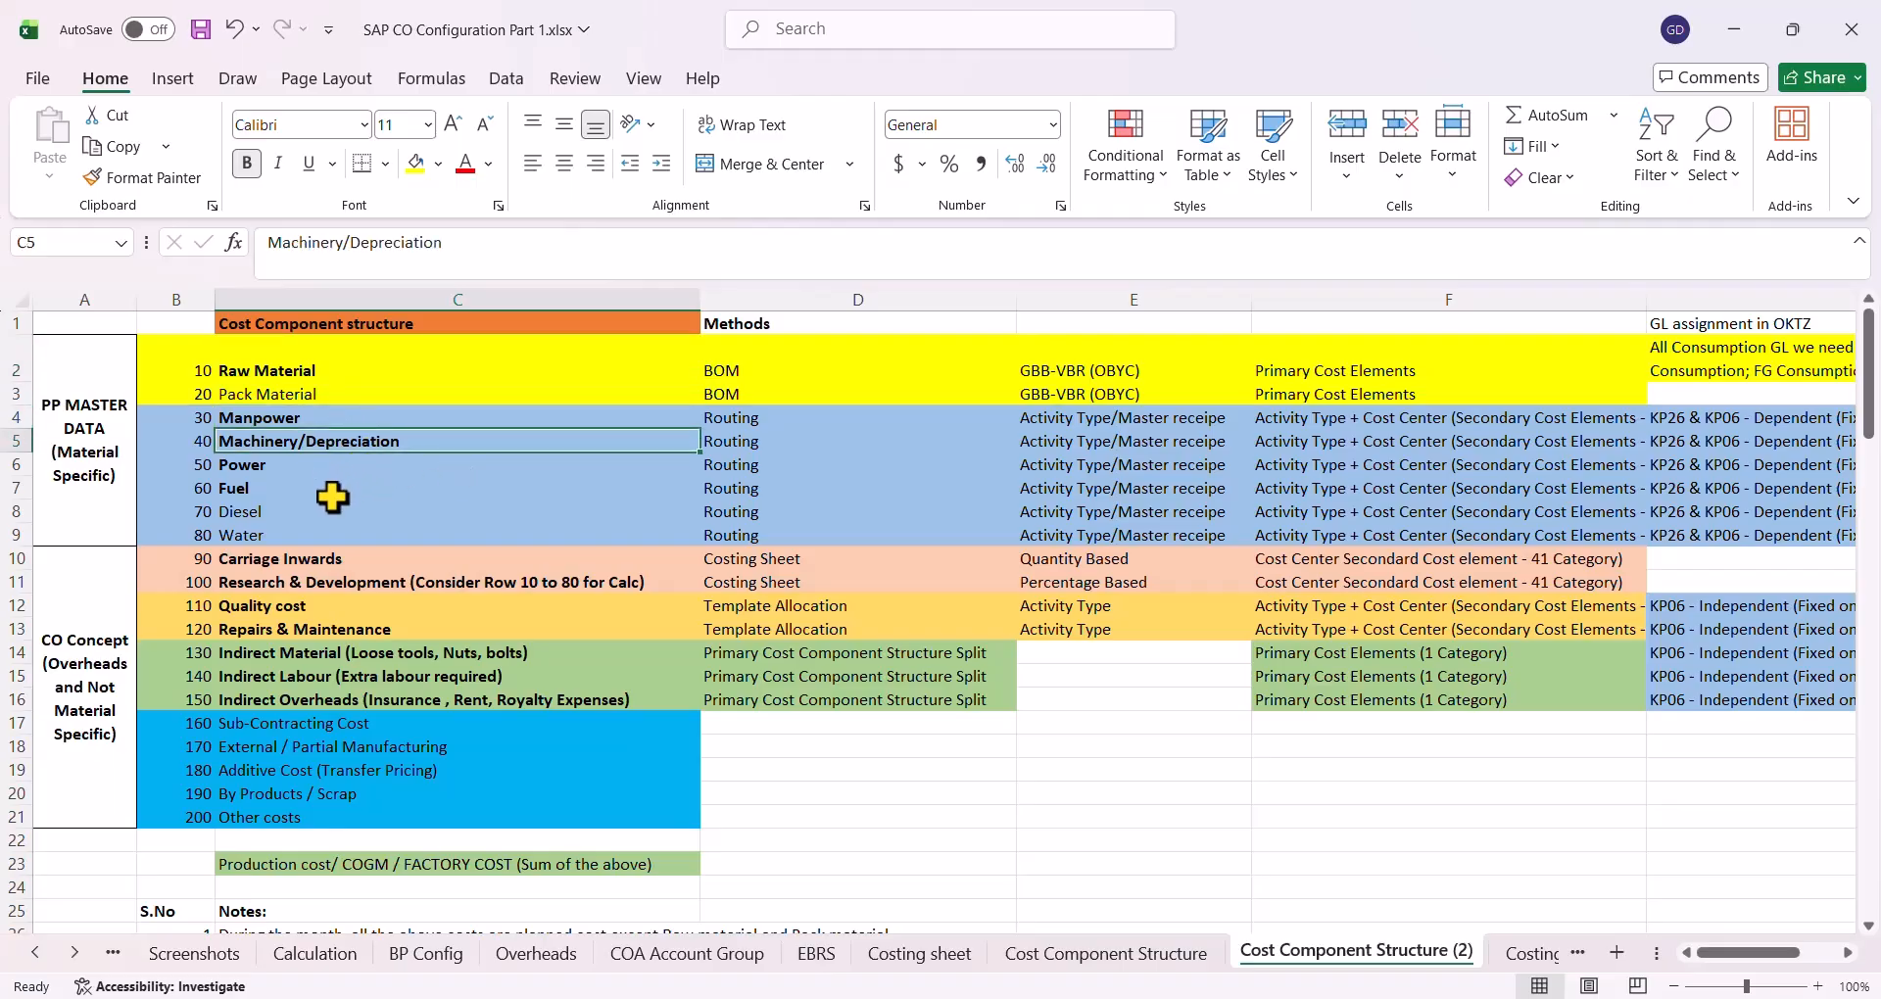
{"action": "left_click_drag", "start_coordinate": [311, 553], "coordinate": [319, 580]}
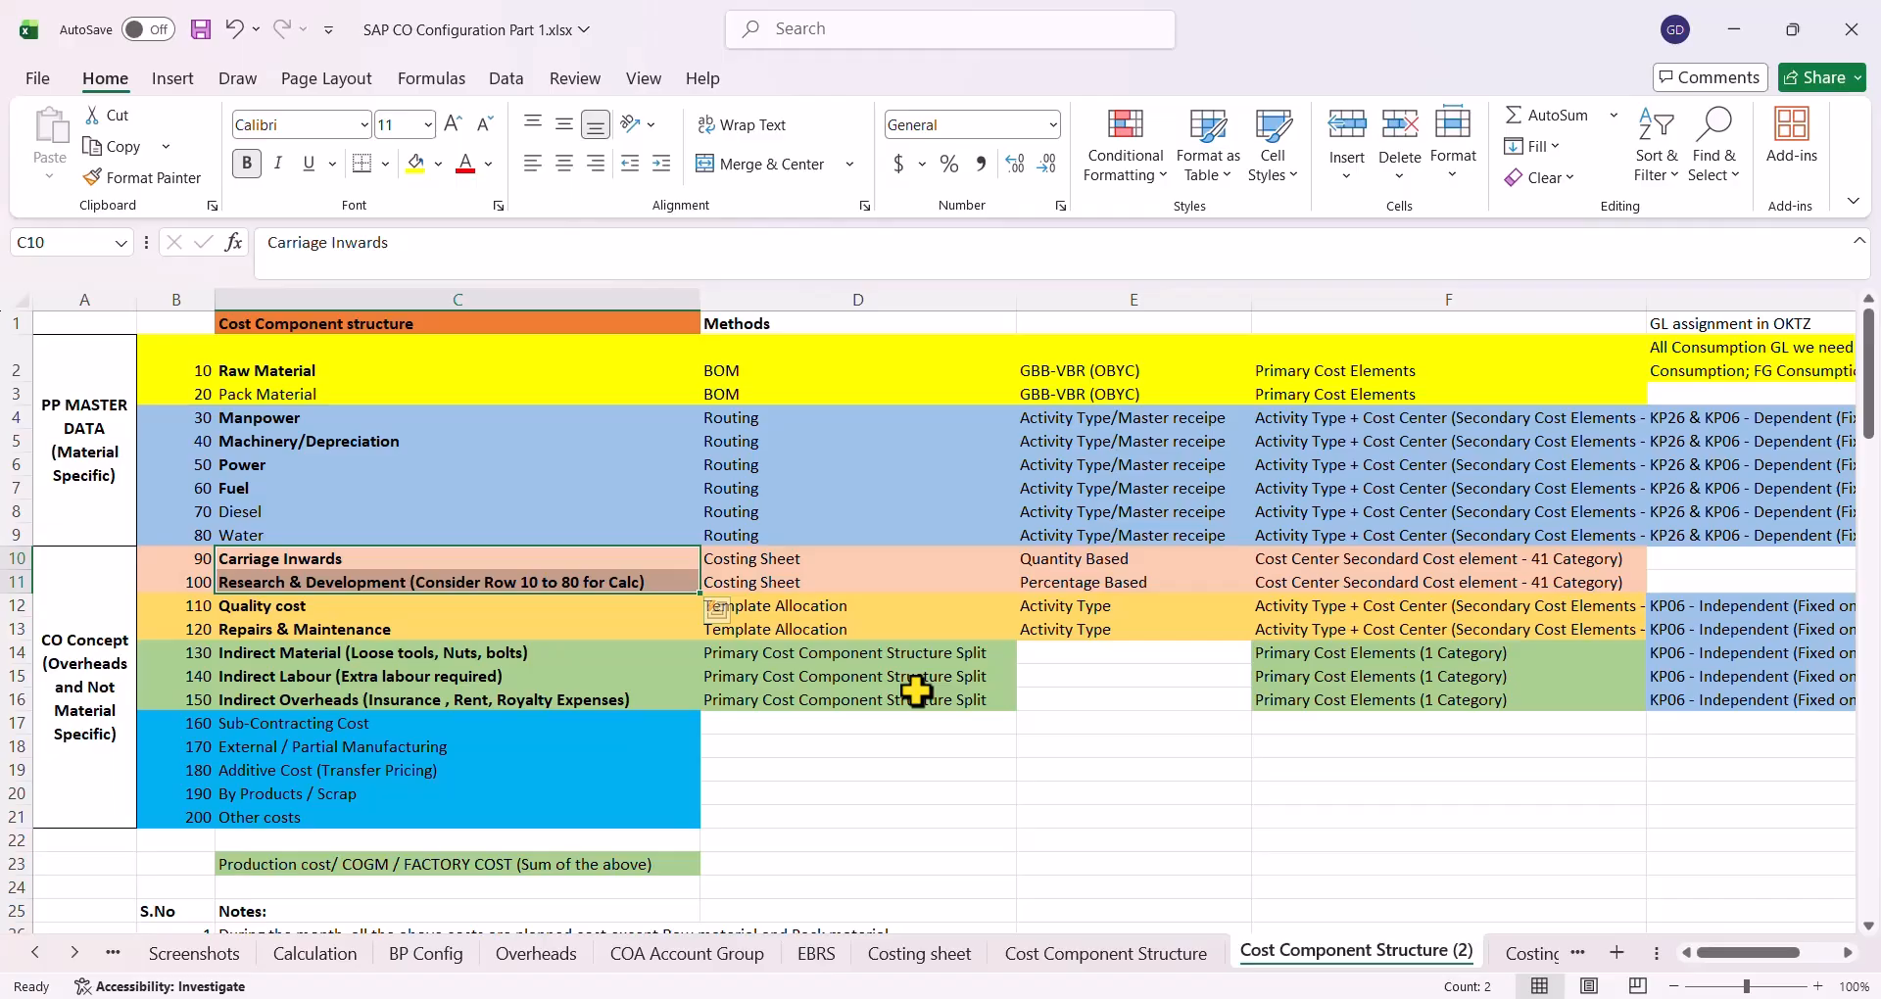
{"action": "left_click", "coordinate": [474, 701]}
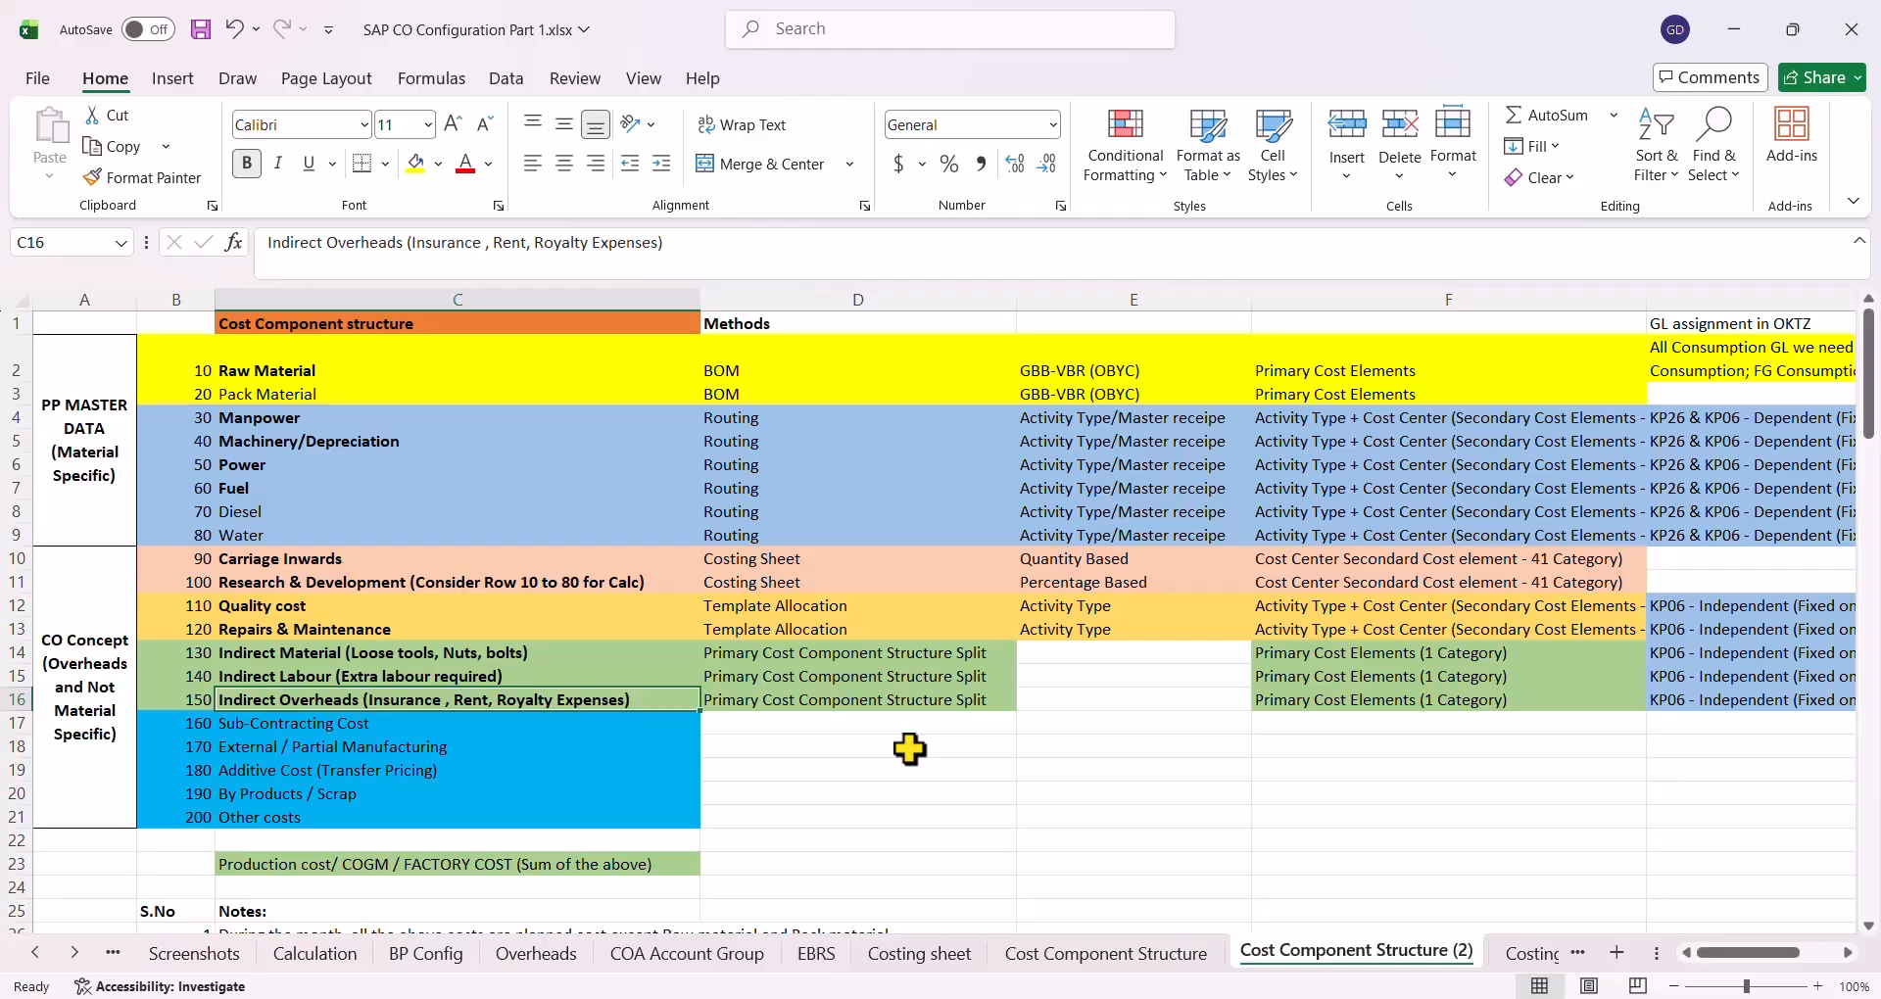
{"action": "left_click_drag", "start_coordinate": [331, 726], "coordinate": [343, 751]}
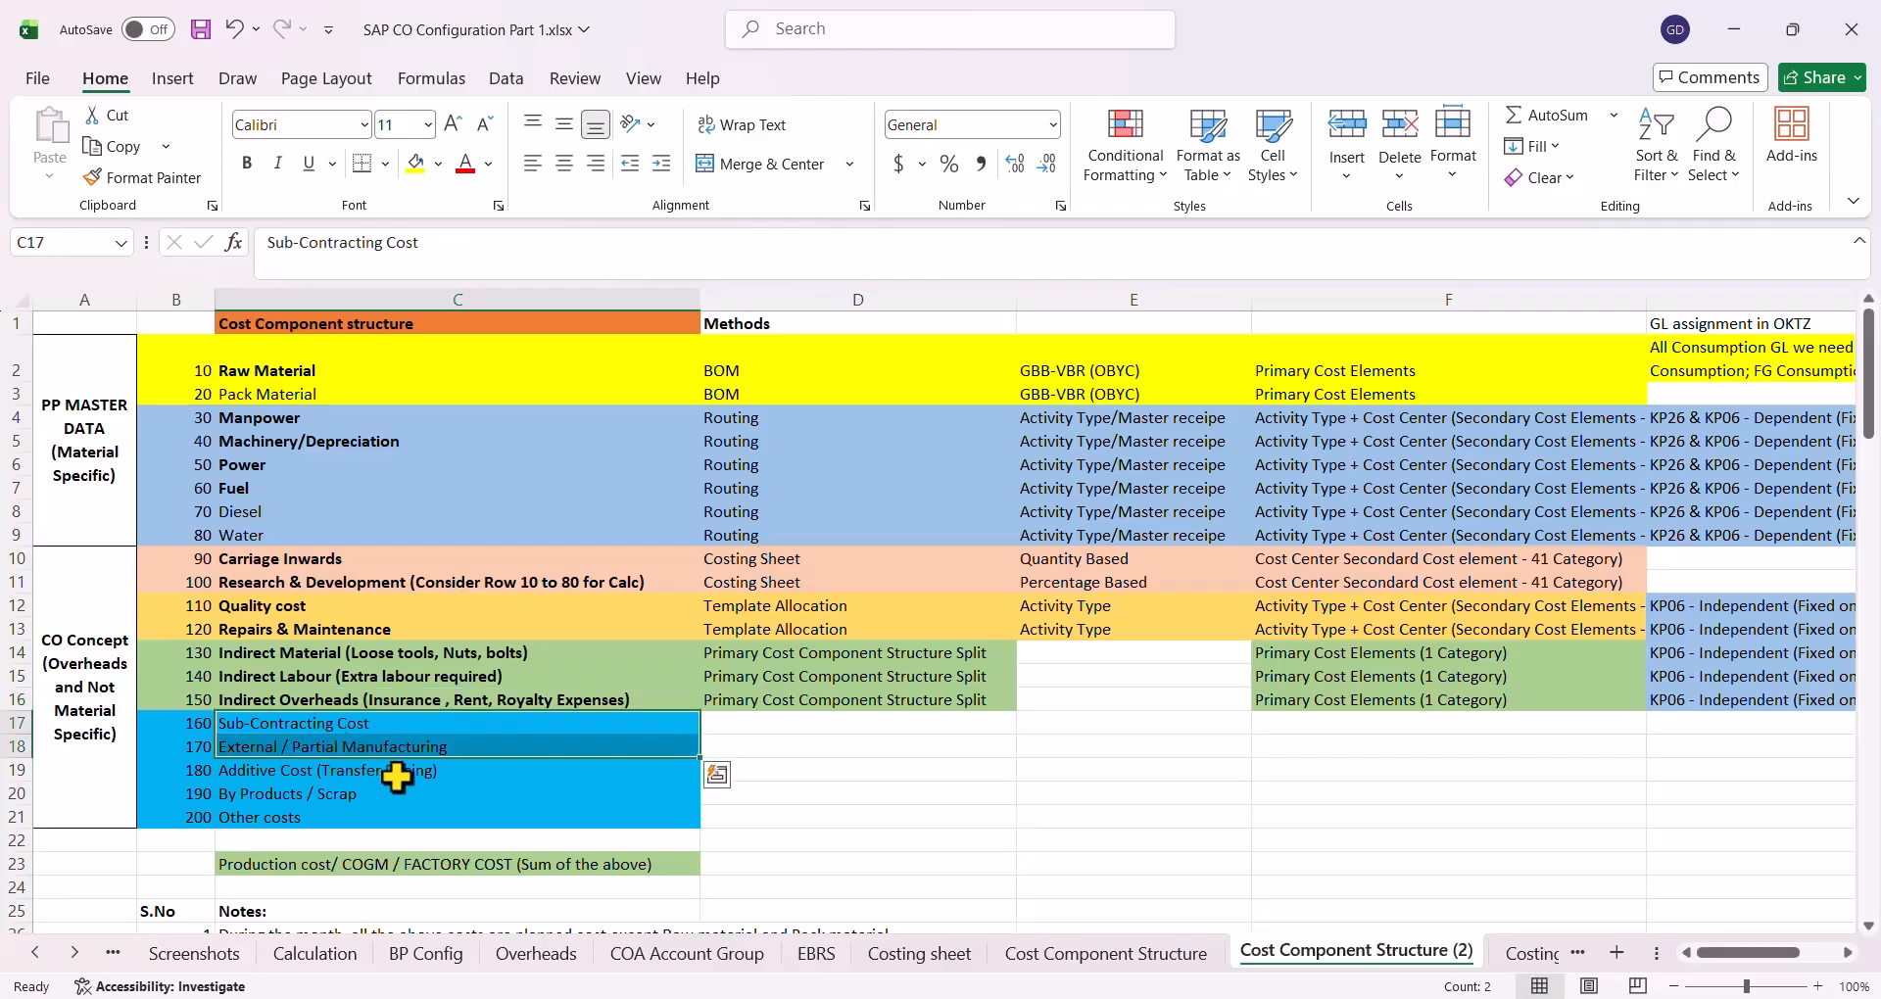
{"action": "left_click", "coordinate": [372, 773]}
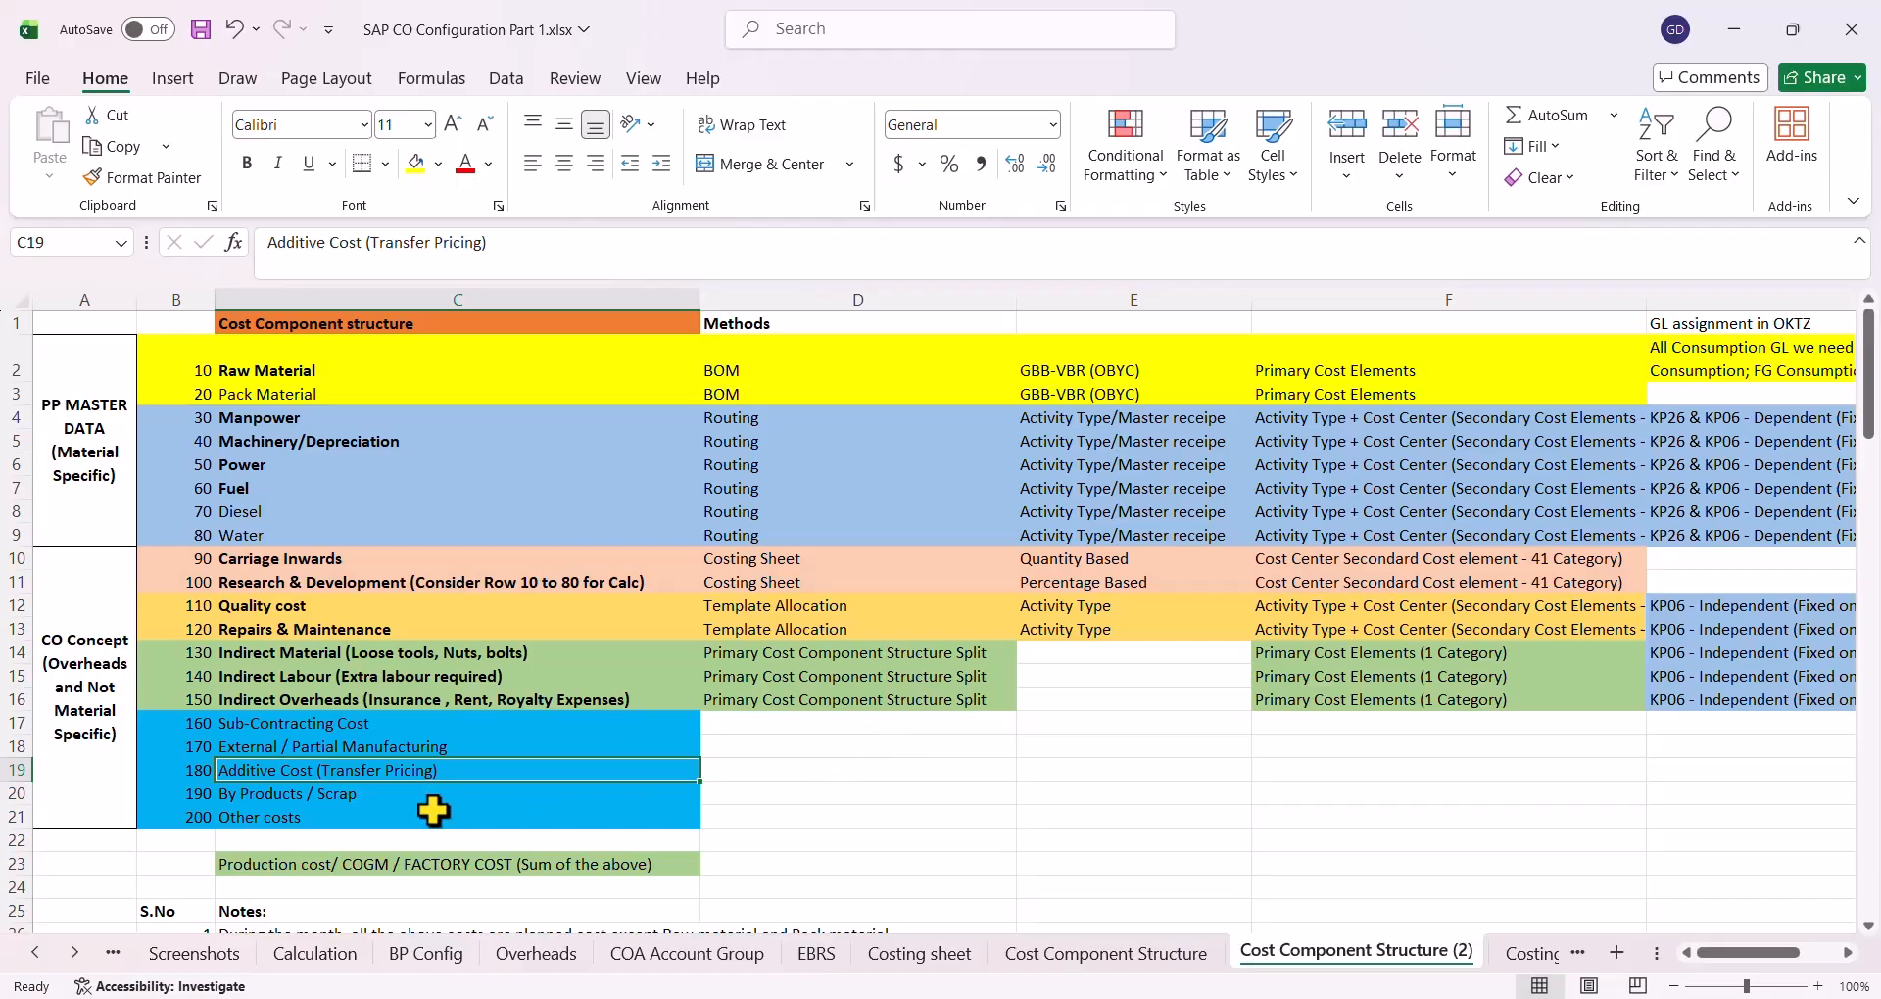
{"action": "left_click", "coordinate": [387, 795]}
{"action": "left_click", "coordinate": [344, 818]}
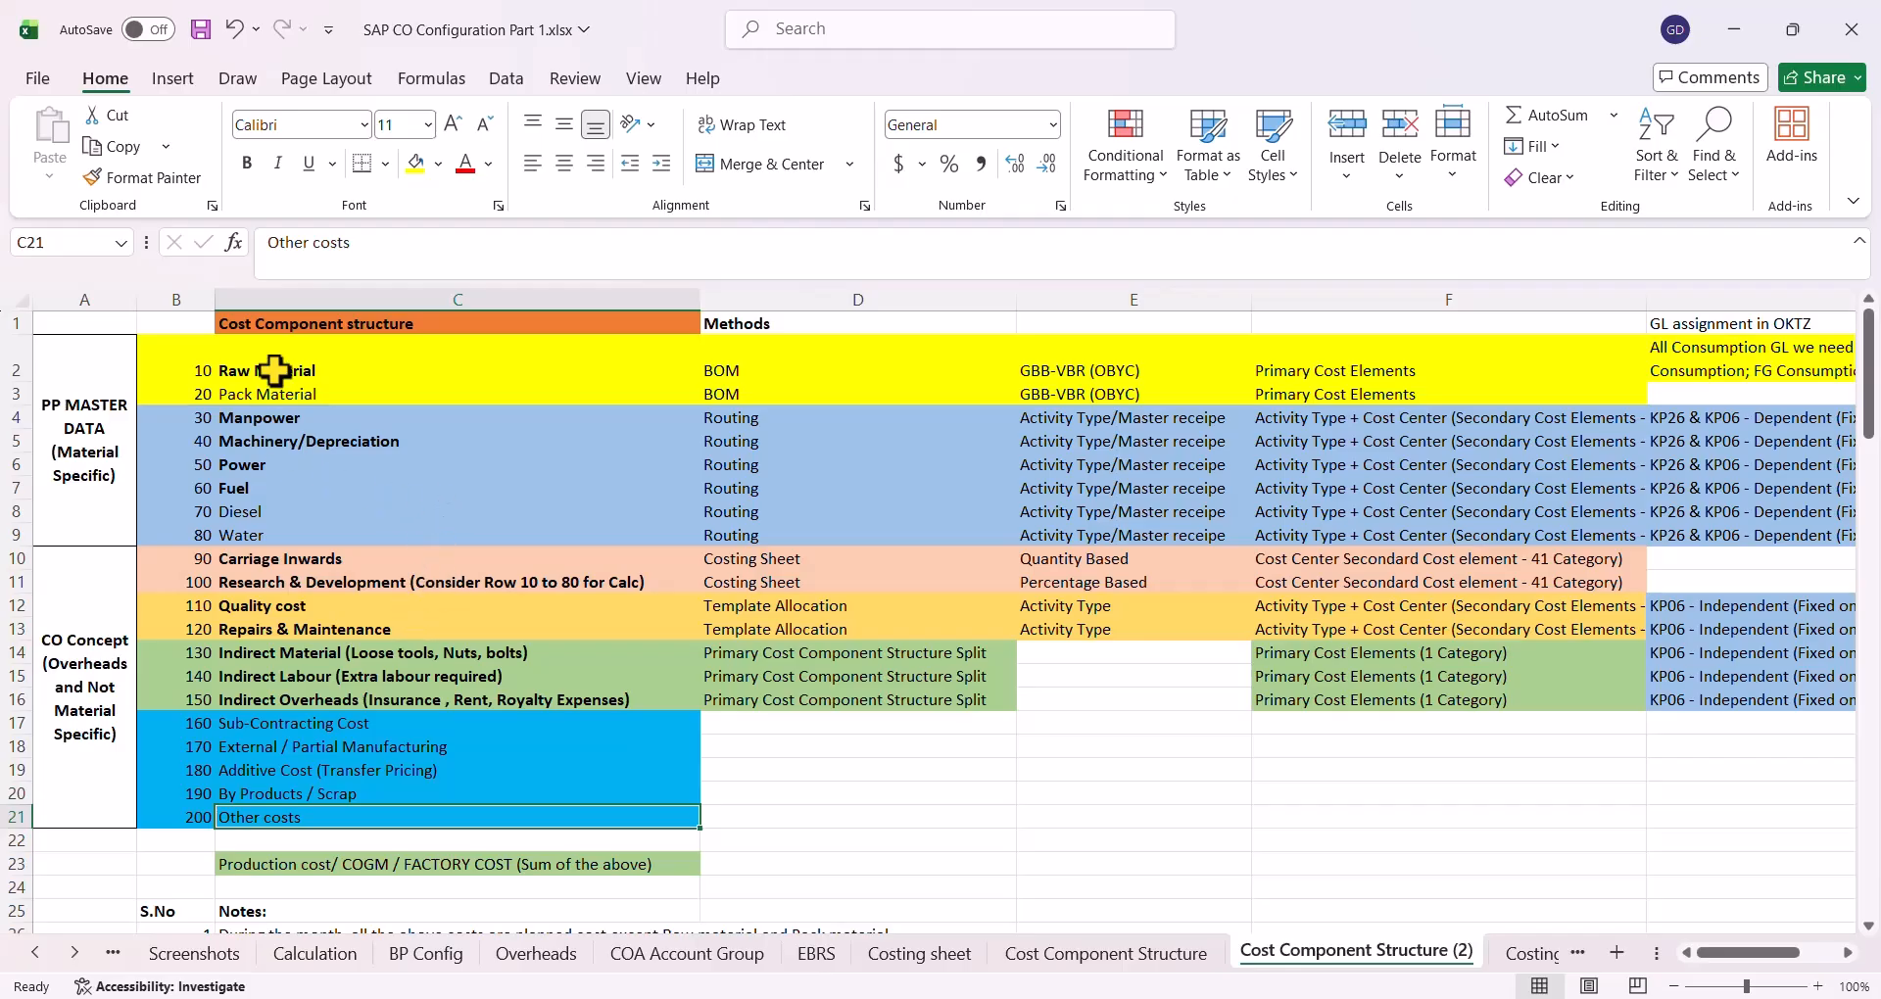
Examine the numbers and names of components 10 to 80 together with their entries in the Methods column
{"action": "left_click", "coordinate": [186, 361]}
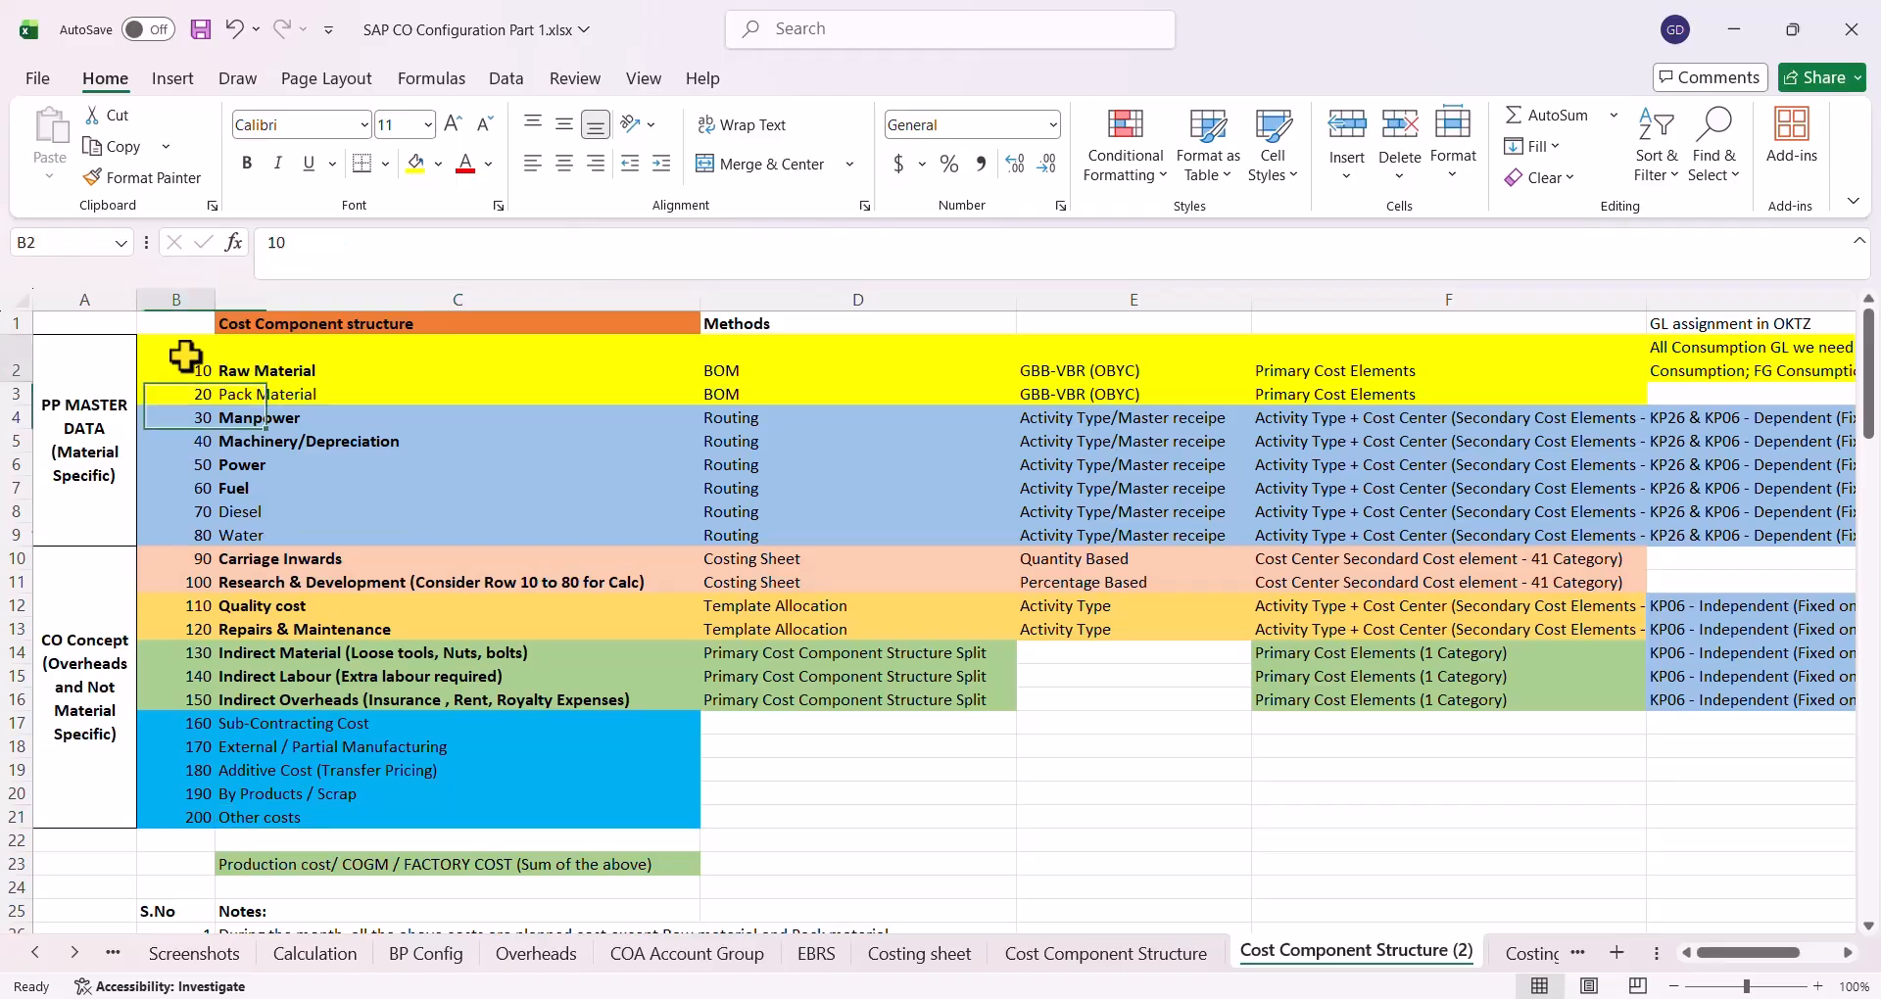
{"action": "left_click_drag", "start_coordinate": [186, 363], "coordinate": [194, 535]}
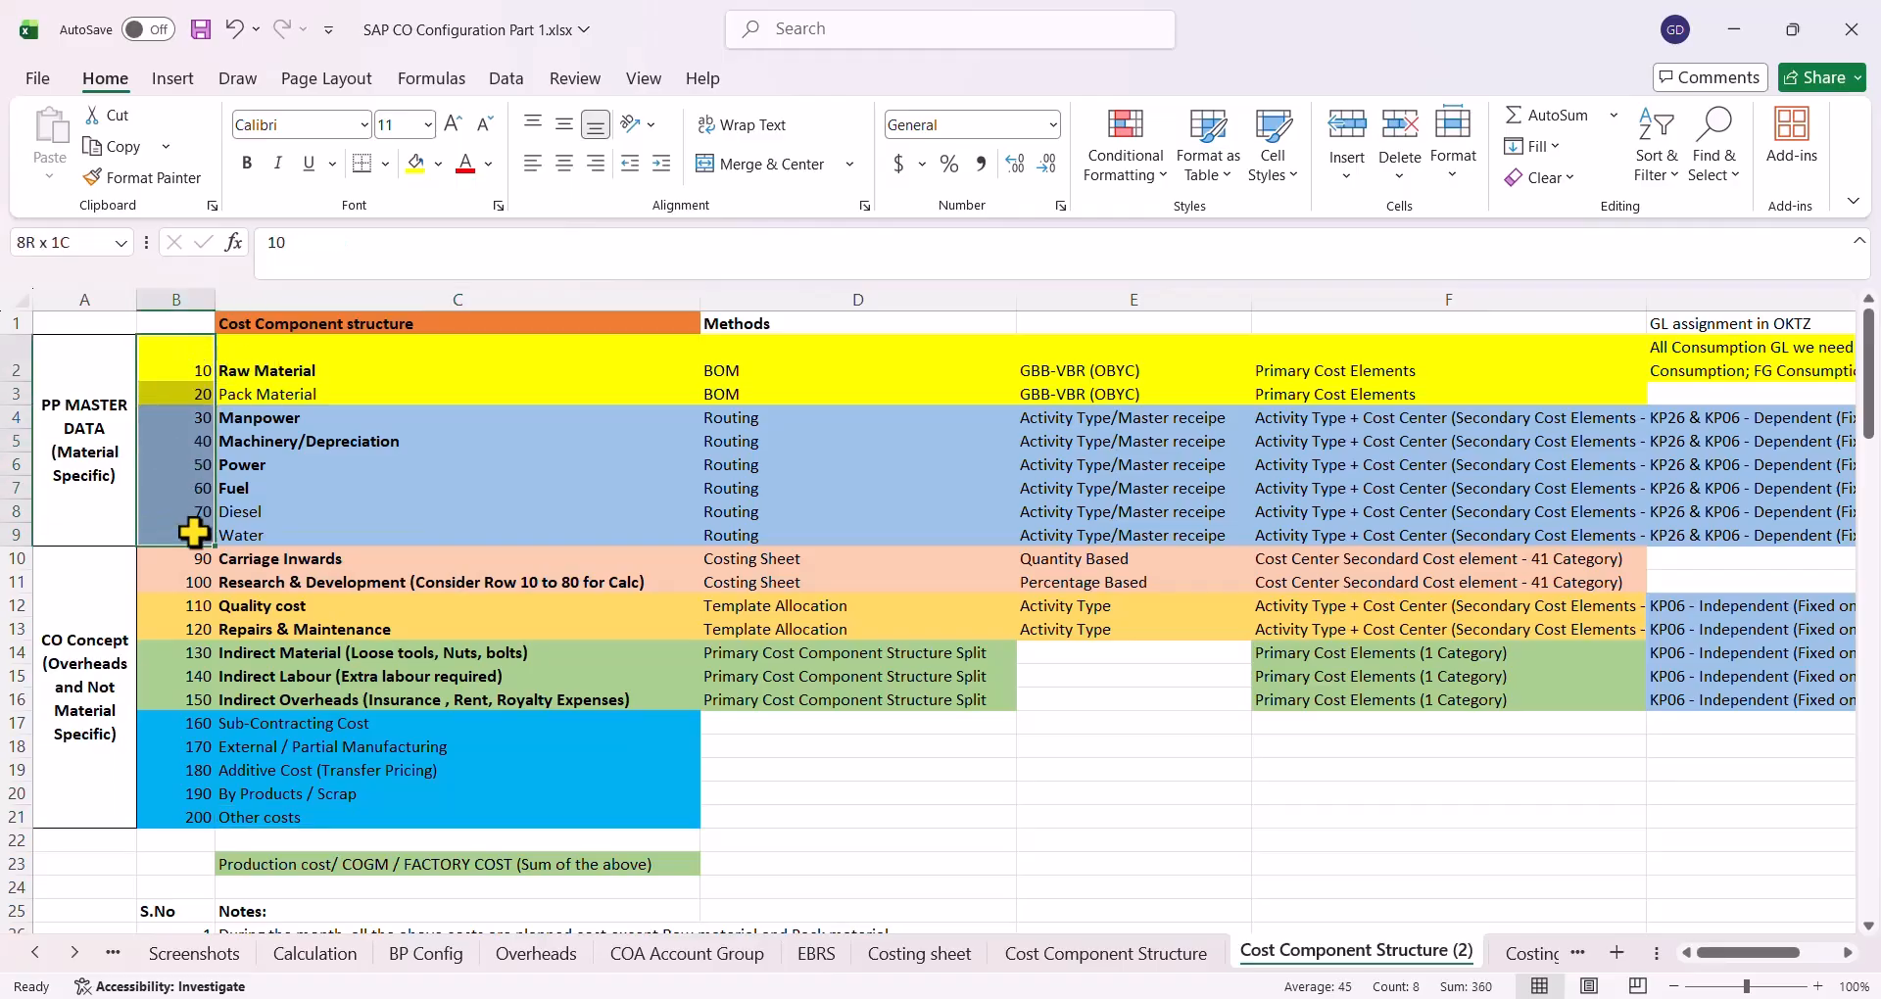
{"action": "left_click", "coordinate": [338, 451]}
{"action": "left_click_drag", "start_coordinate": [290, 364], "coordinate": [299, 529]}
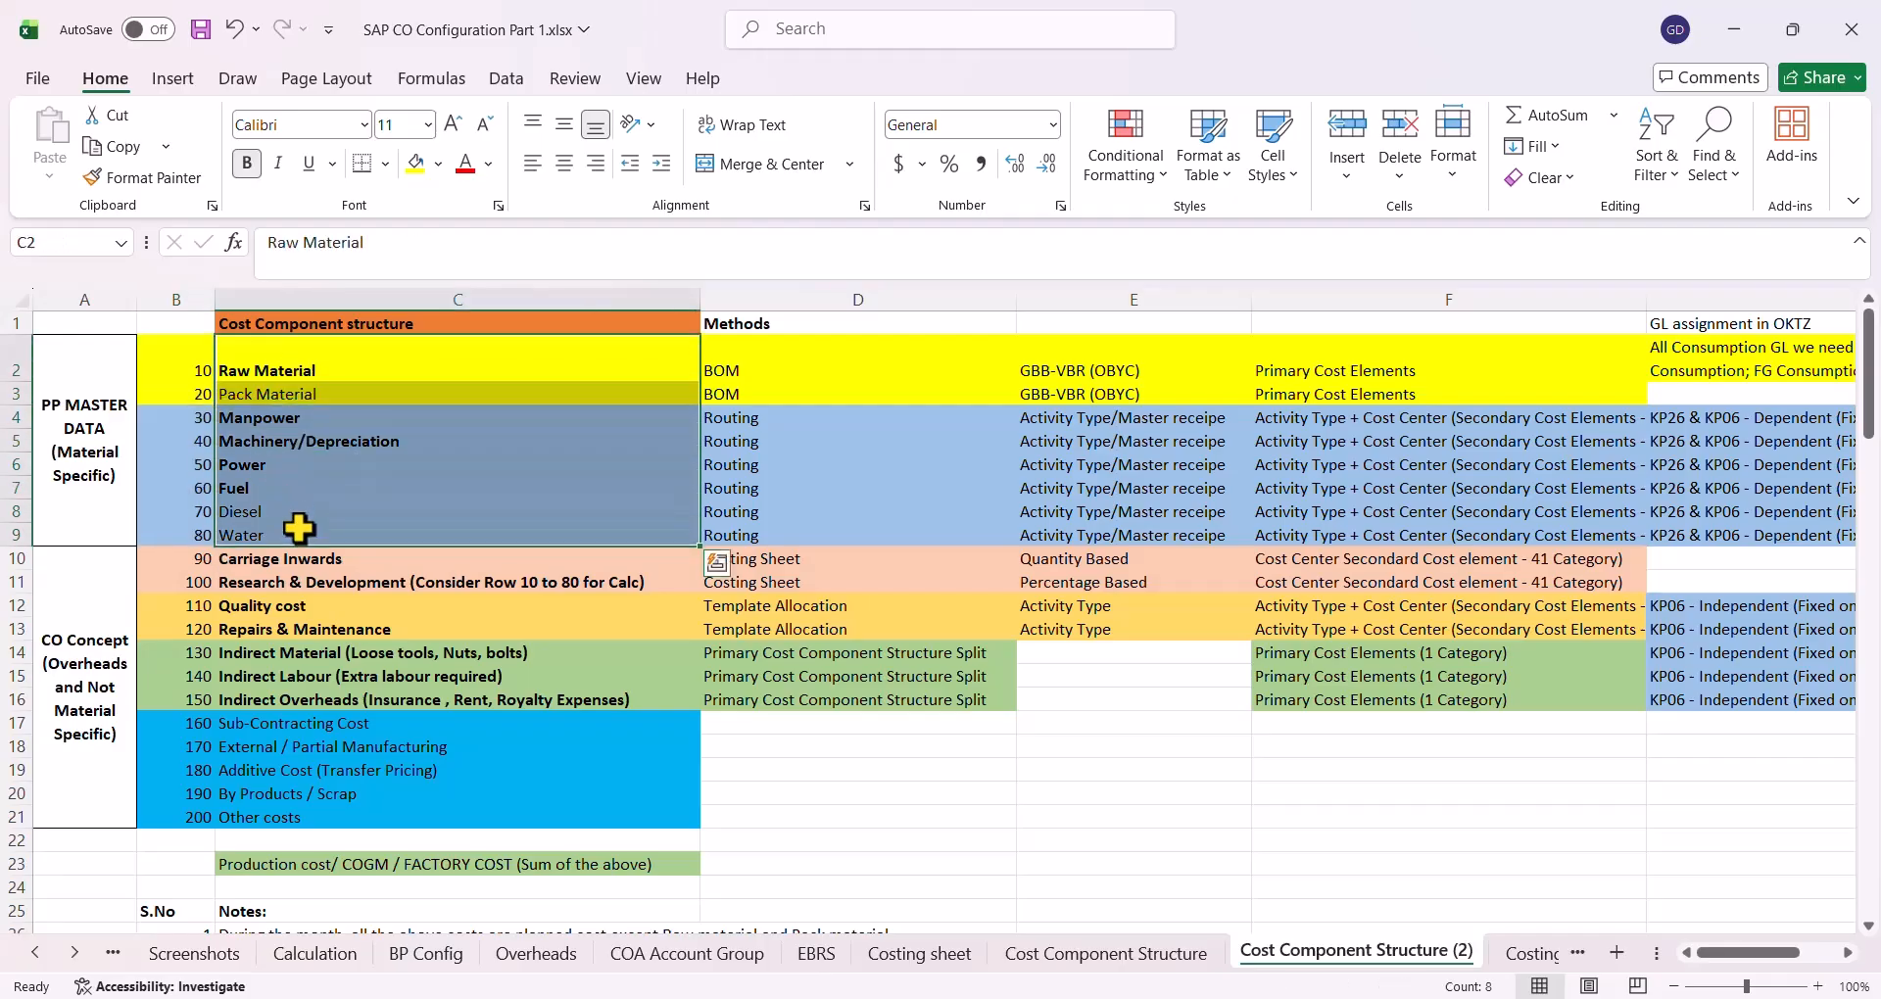
{"action": "left_click", "coordinate": [762, 370]}
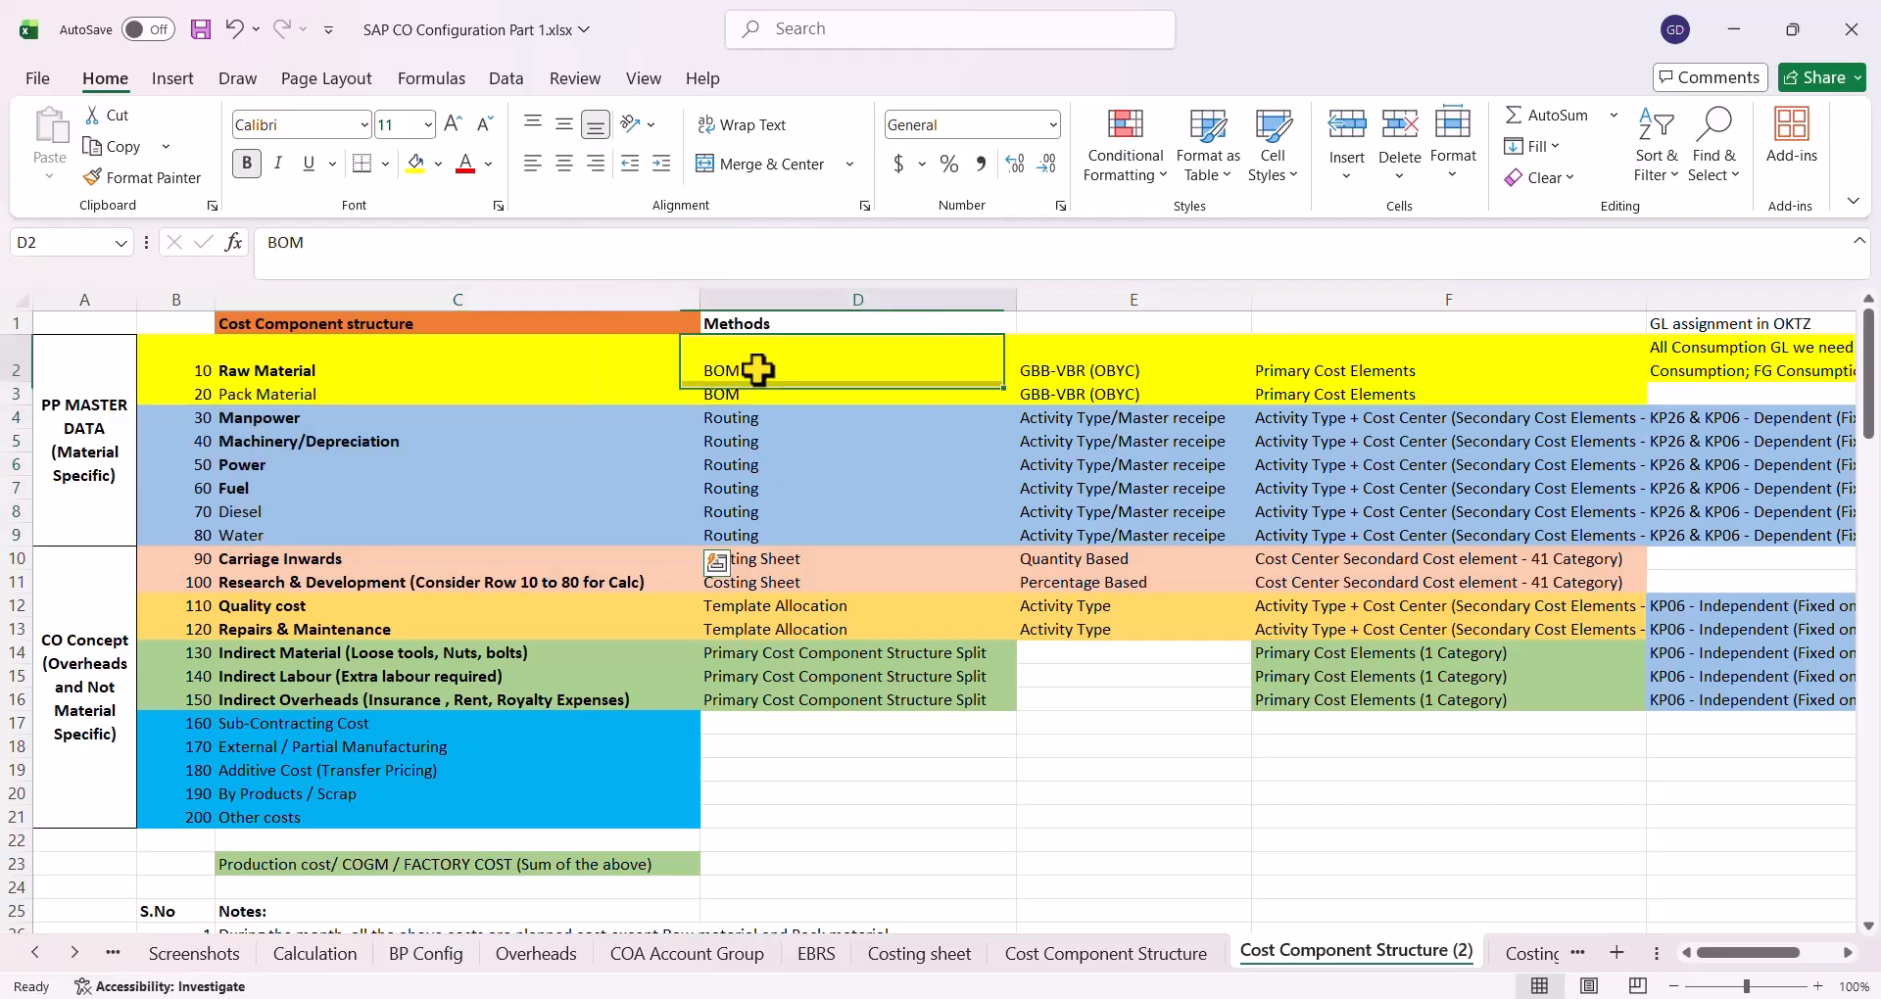
{"action": "left_click_drag", "start_coordinate": [294, 371], "coordinate": [298, 392]}
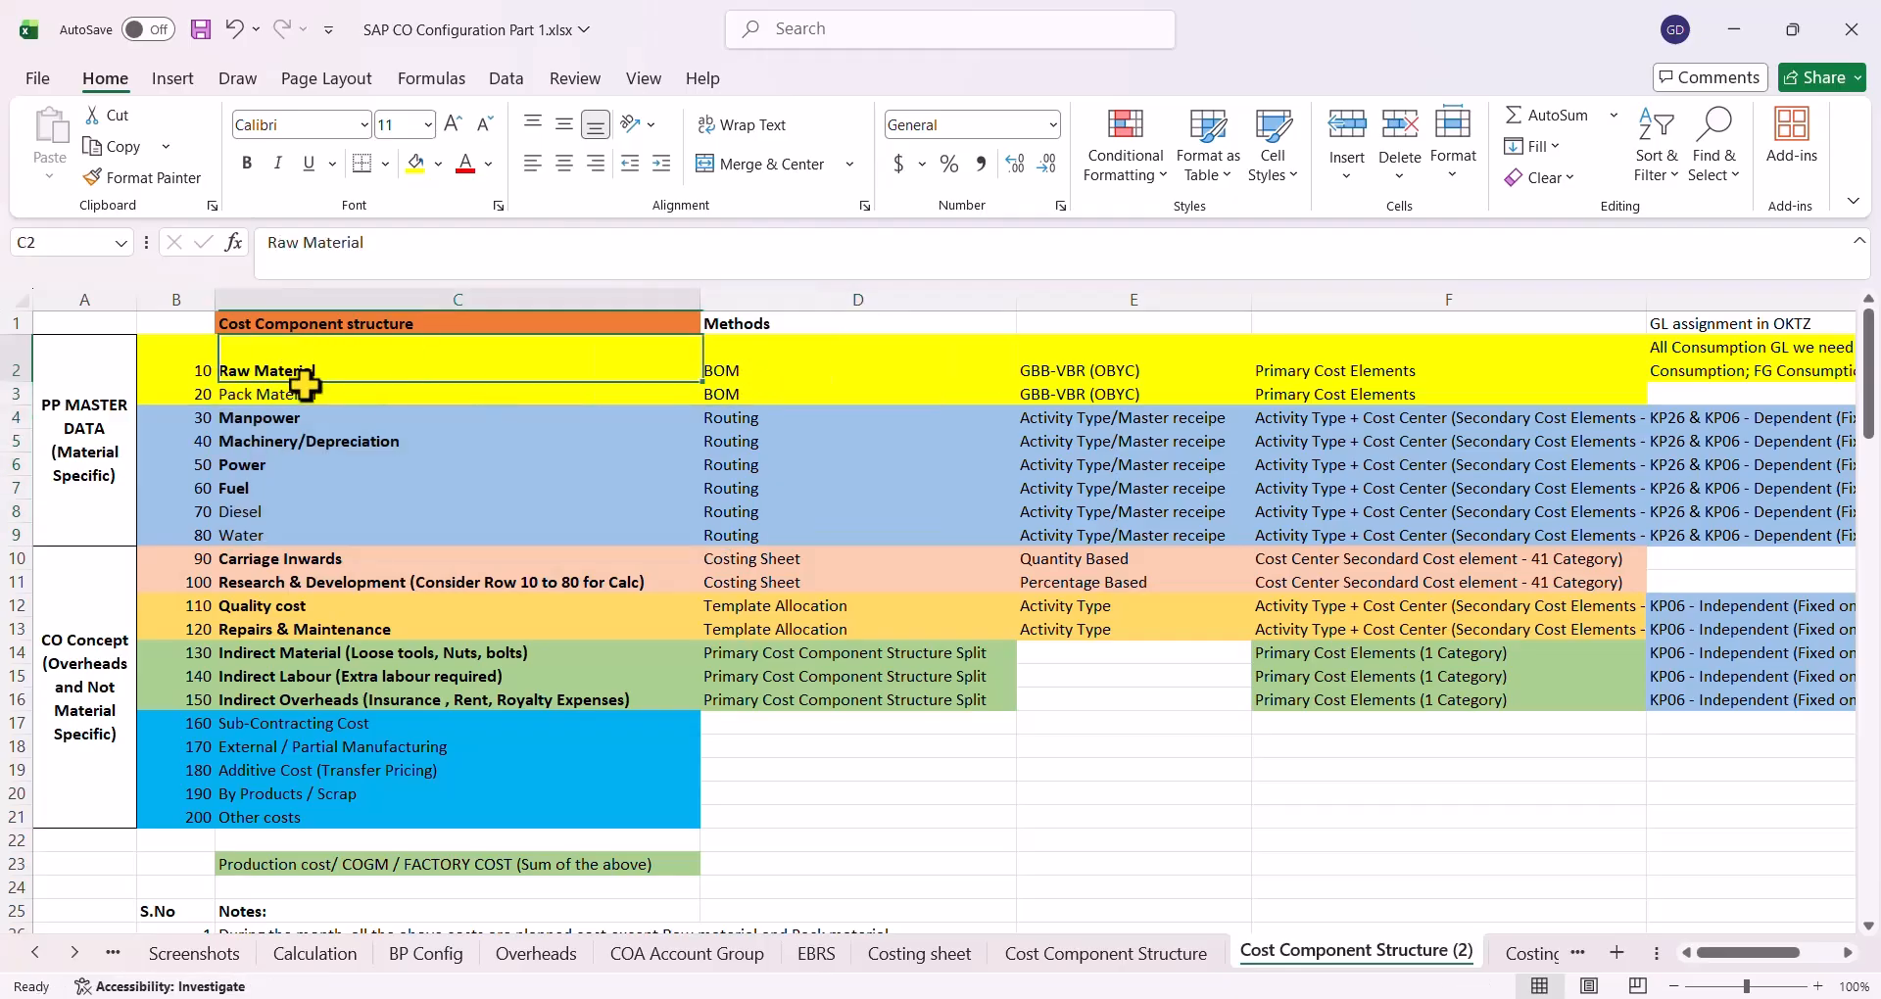
{"action": "left_click", "coordinate": [776, 363]}
{"action": "left_click_drag", "start_coordinate": [739, 415], "coordinate": [727, 533]}
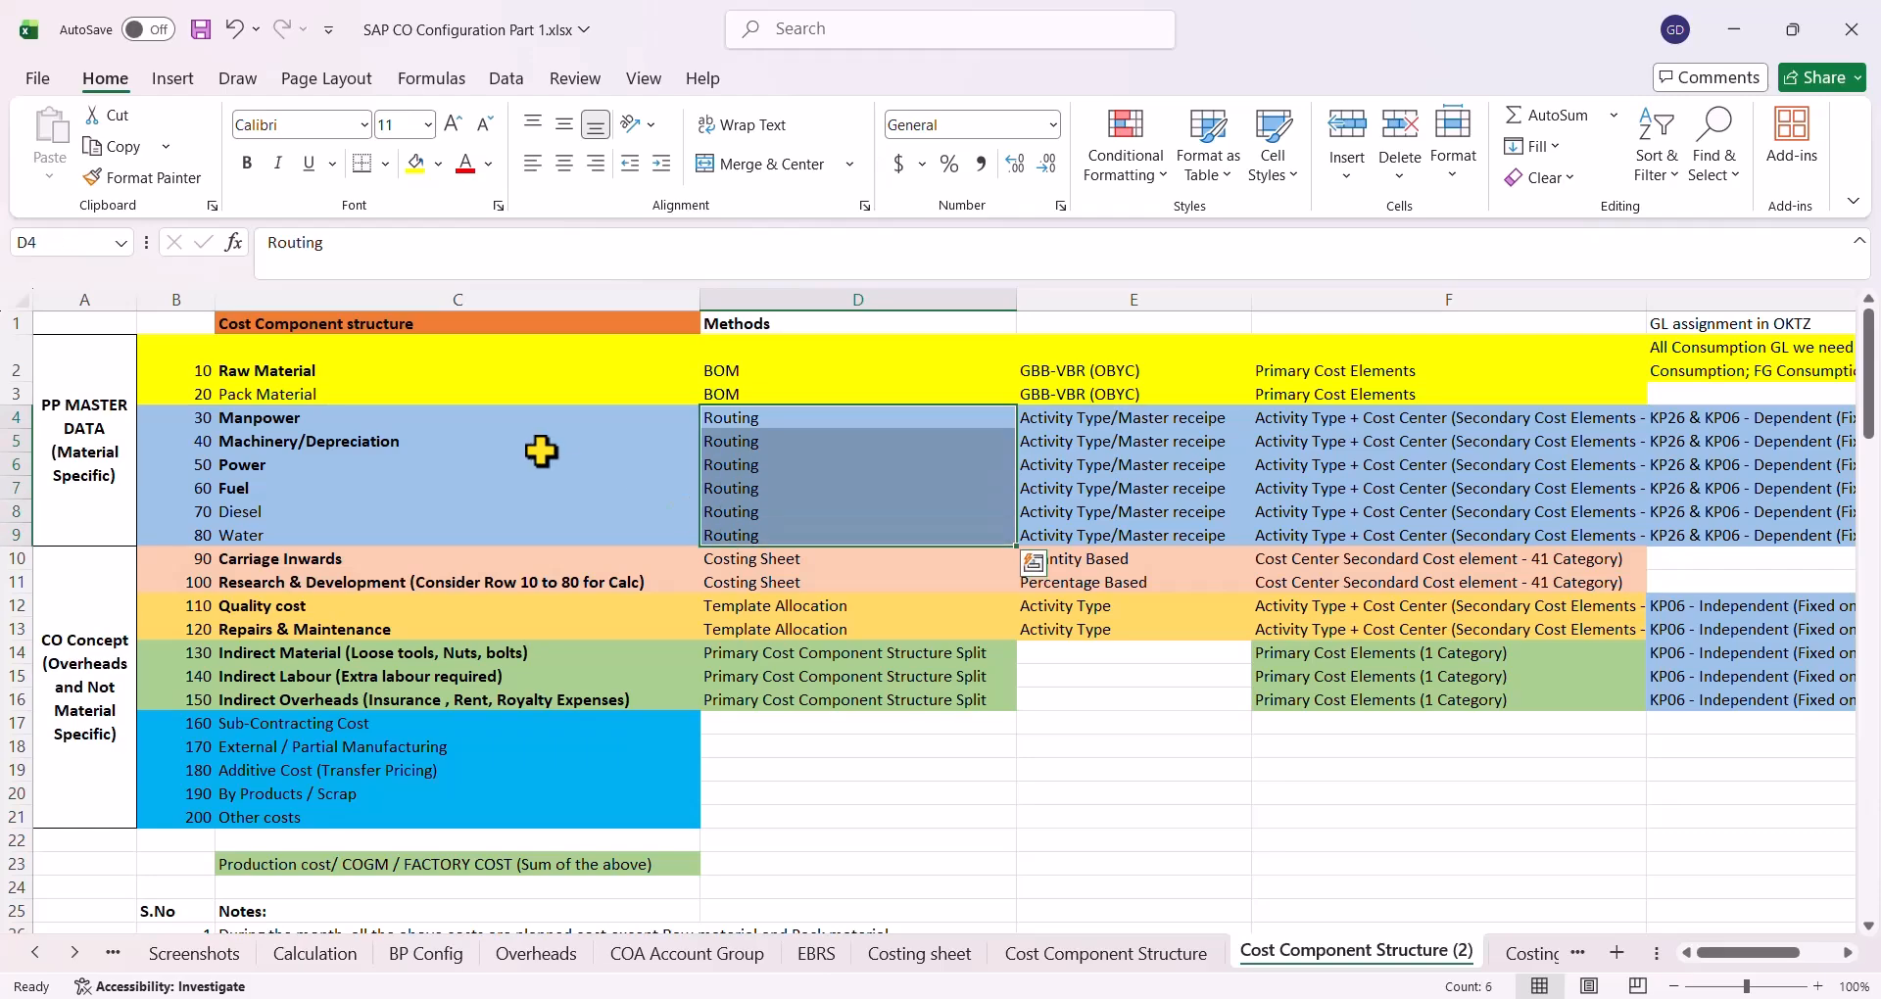
Check the calculation basis of Carriage Inwards and Research & Development, and the methods for Quality cost and Repairs & Maintenance
{"action": "left_click", "coordinate": [332, 557]}
{"action": "left_click", "coordinate": [334, 584]}
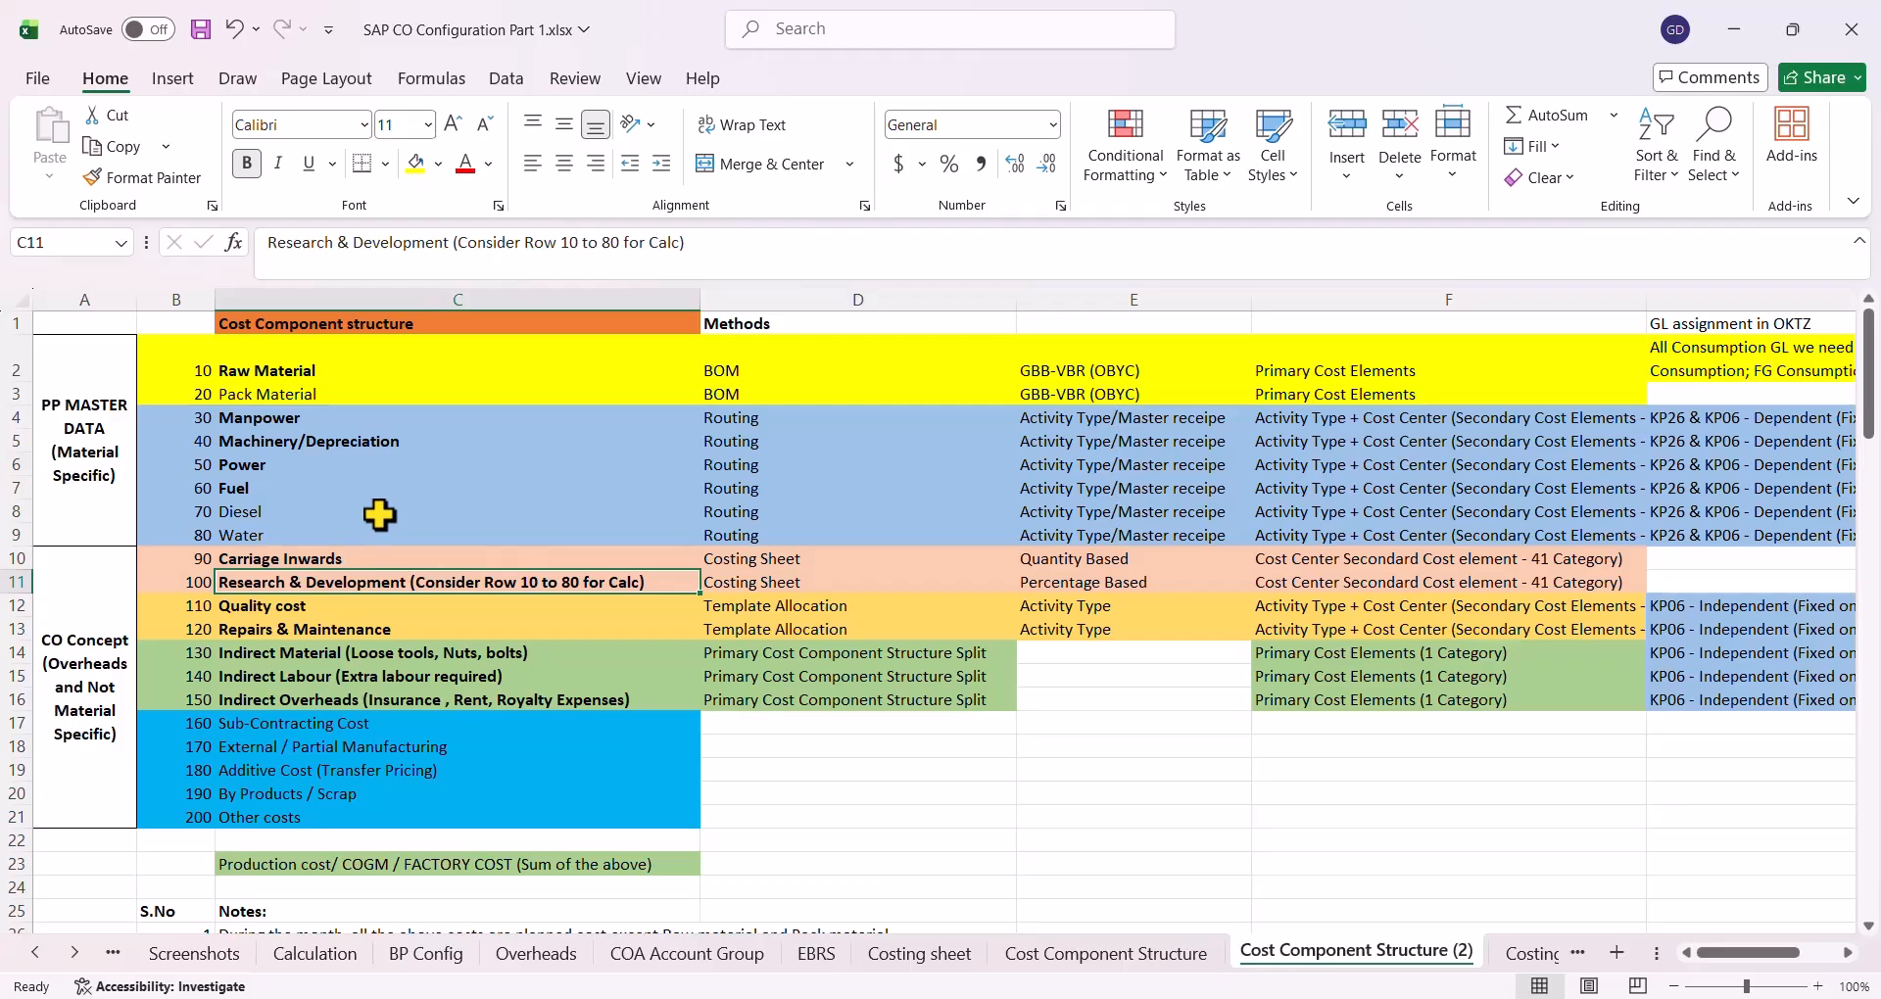
{"action": "left_click", "coordinate": [1084, 561]}
{"action": "left_click", "coordinate": [1091, 586]}
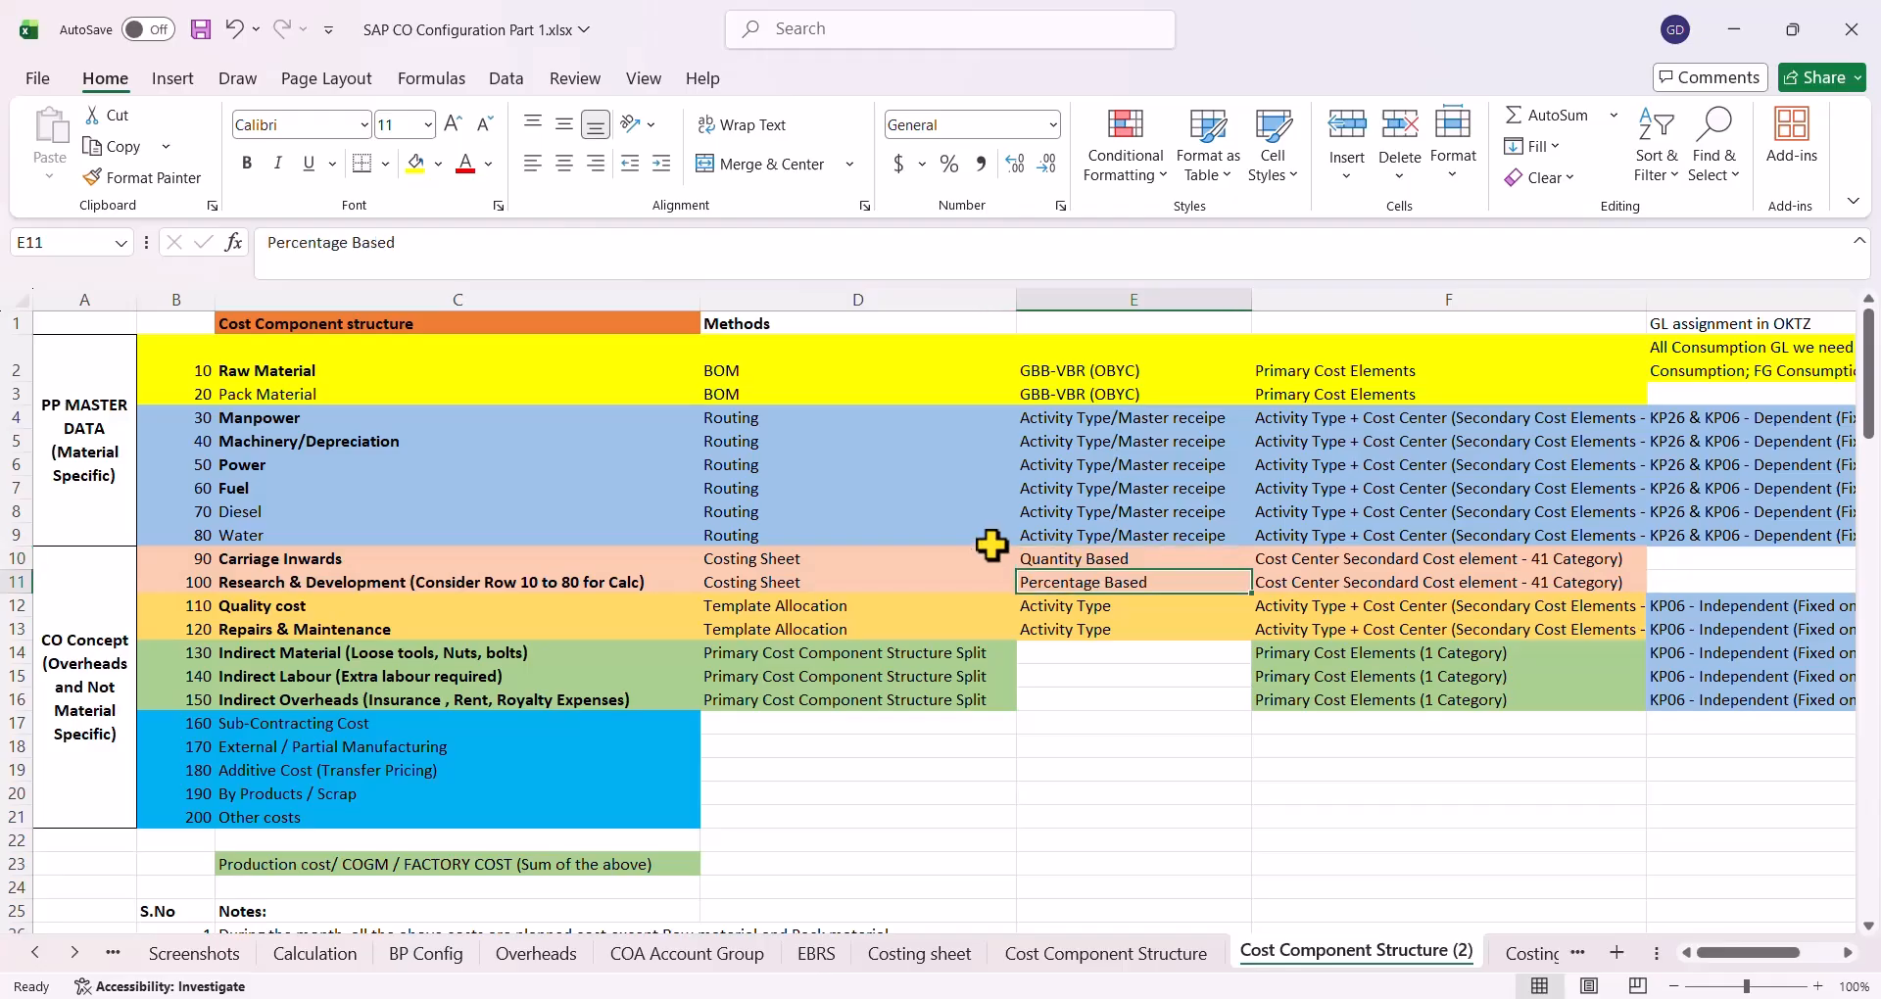
{"action": "left_click_drag", "start_coordinate": [262, 619], "coordinate": [284, 643]}
{"action": "left_click", "coordinate": [294, 627]}
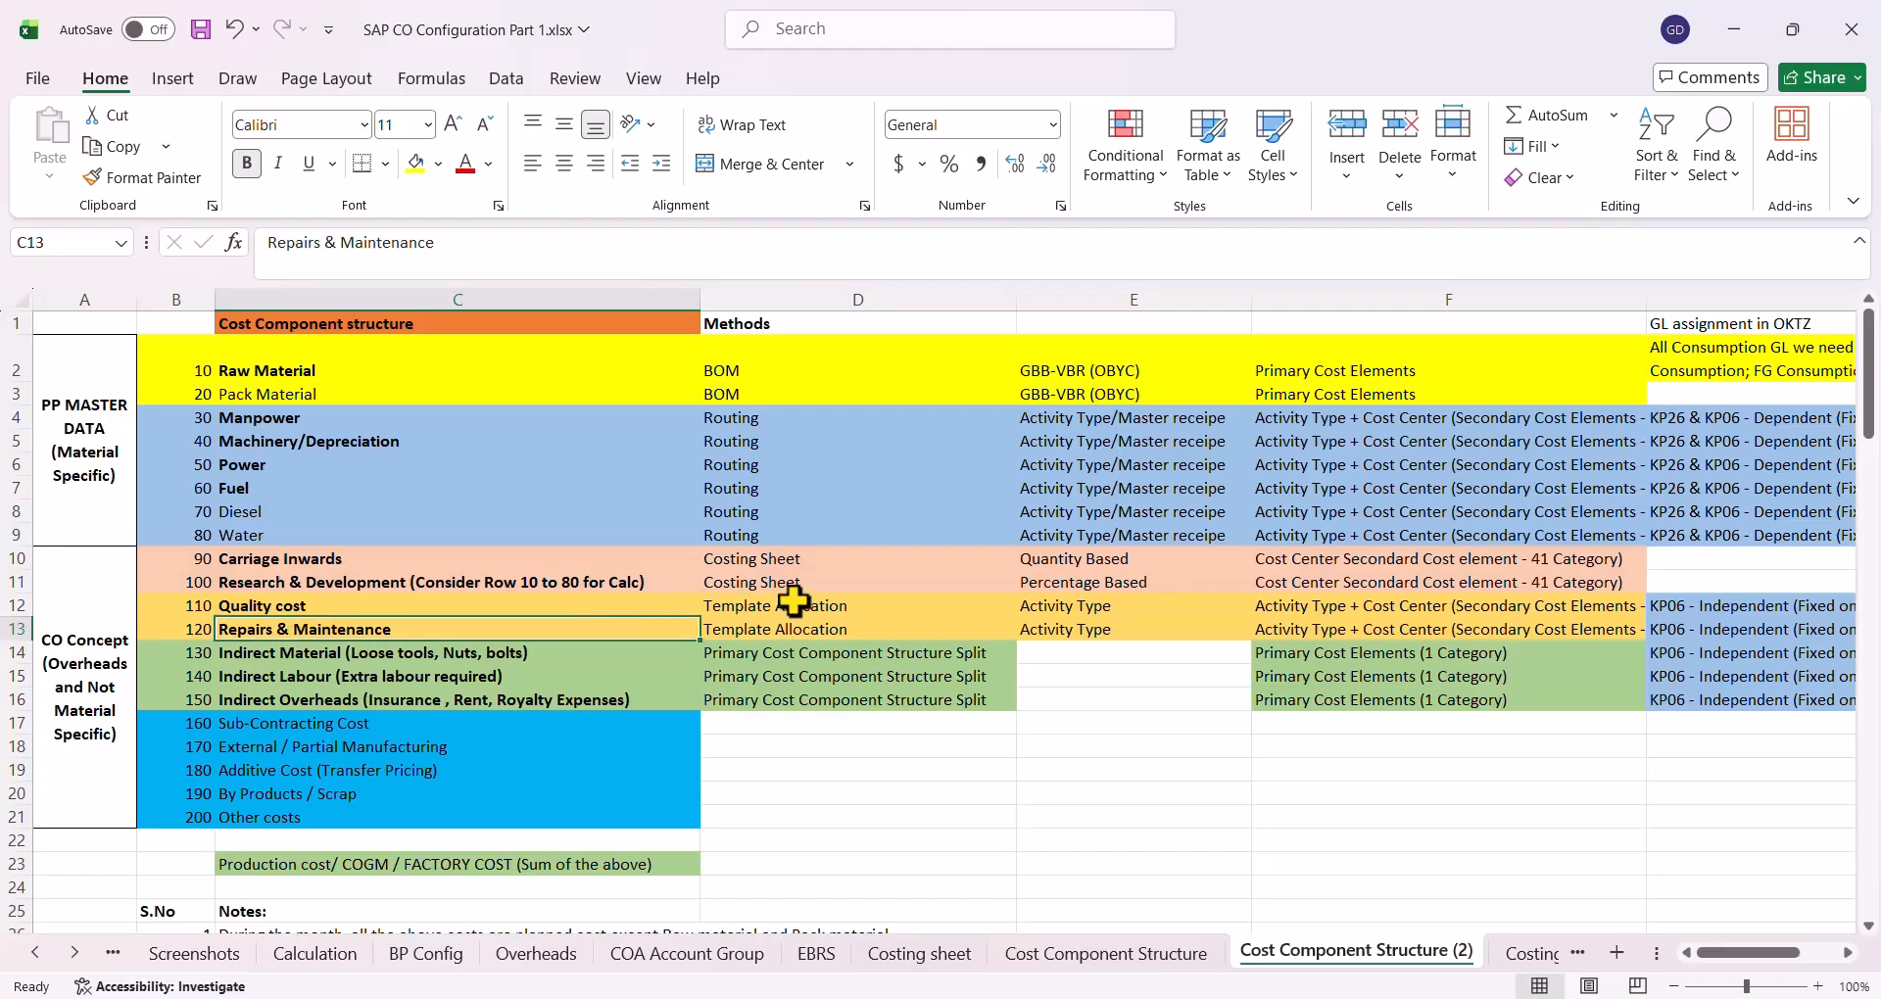
{"action": "left_click_drag", "start_coordinate": [795, 606], "coordinate": [795, 628]}
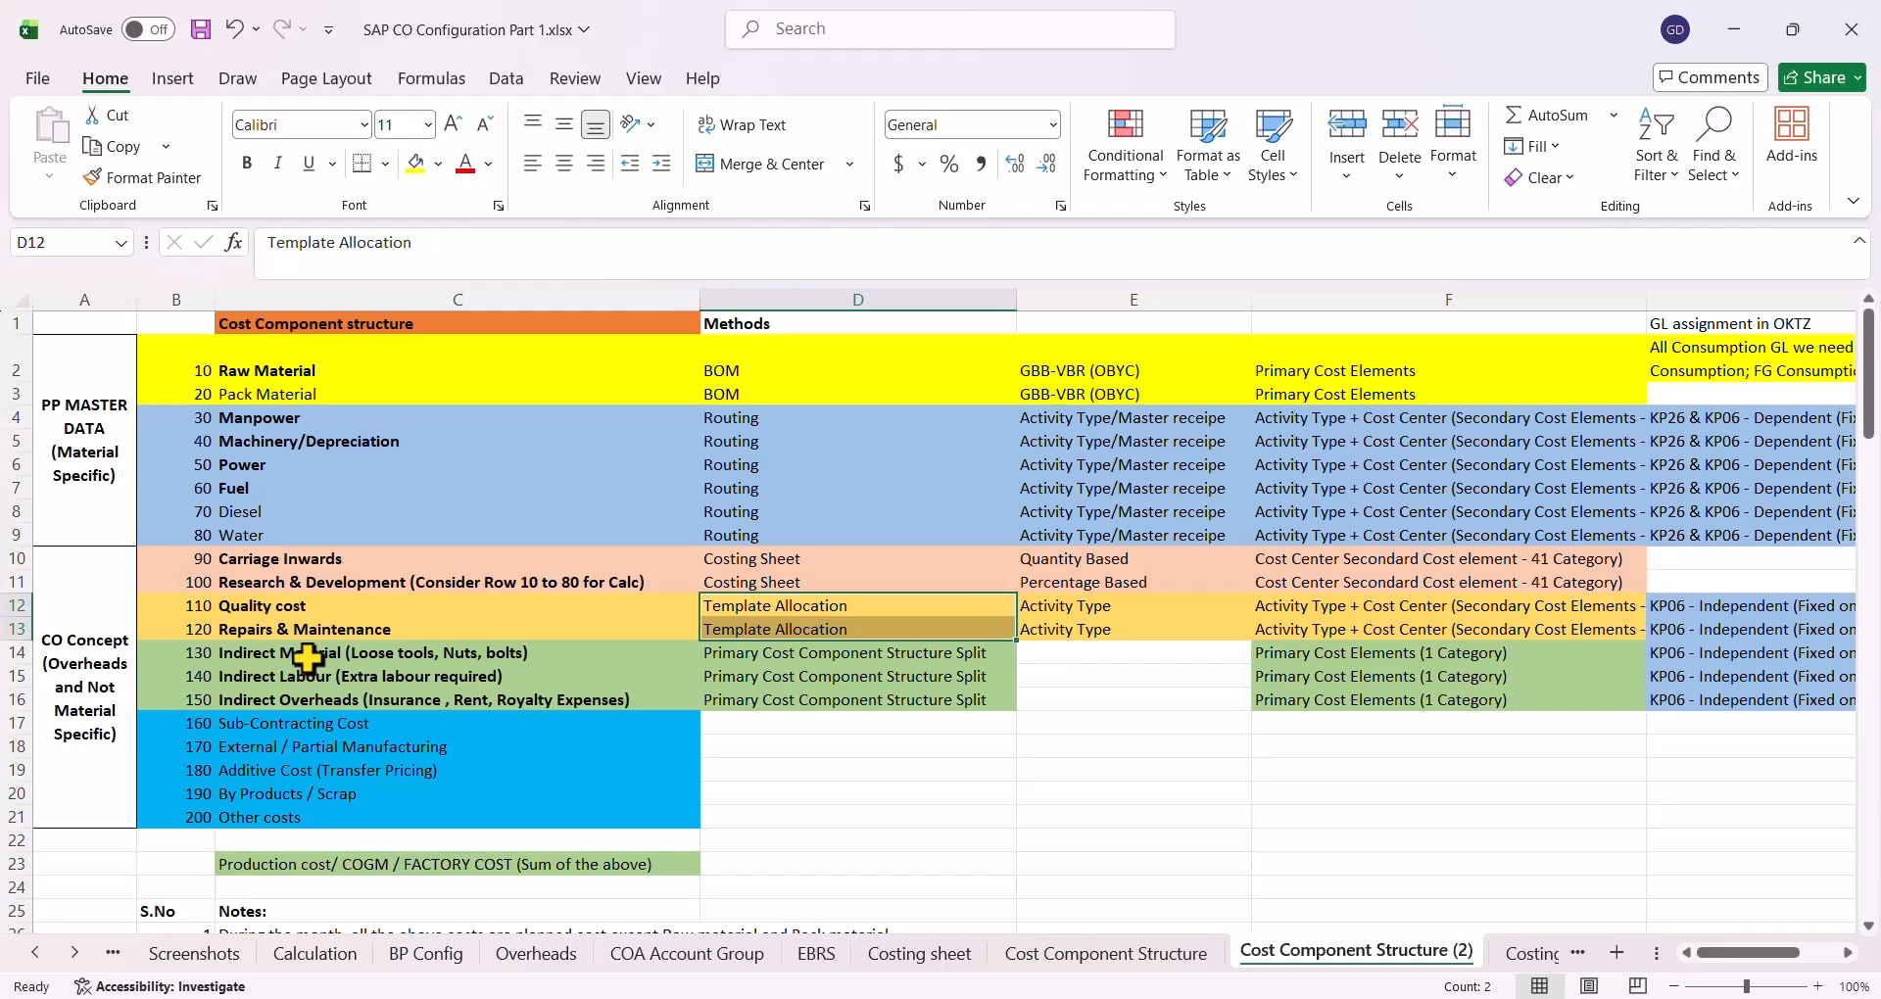
Check the methods for the three indirect cost components, and review the rows from Sub-Contracting Cost to Other costs
{"action": "left_click_drag", "start_coordinate": [308, 659], "coordinate": [315, 700]}
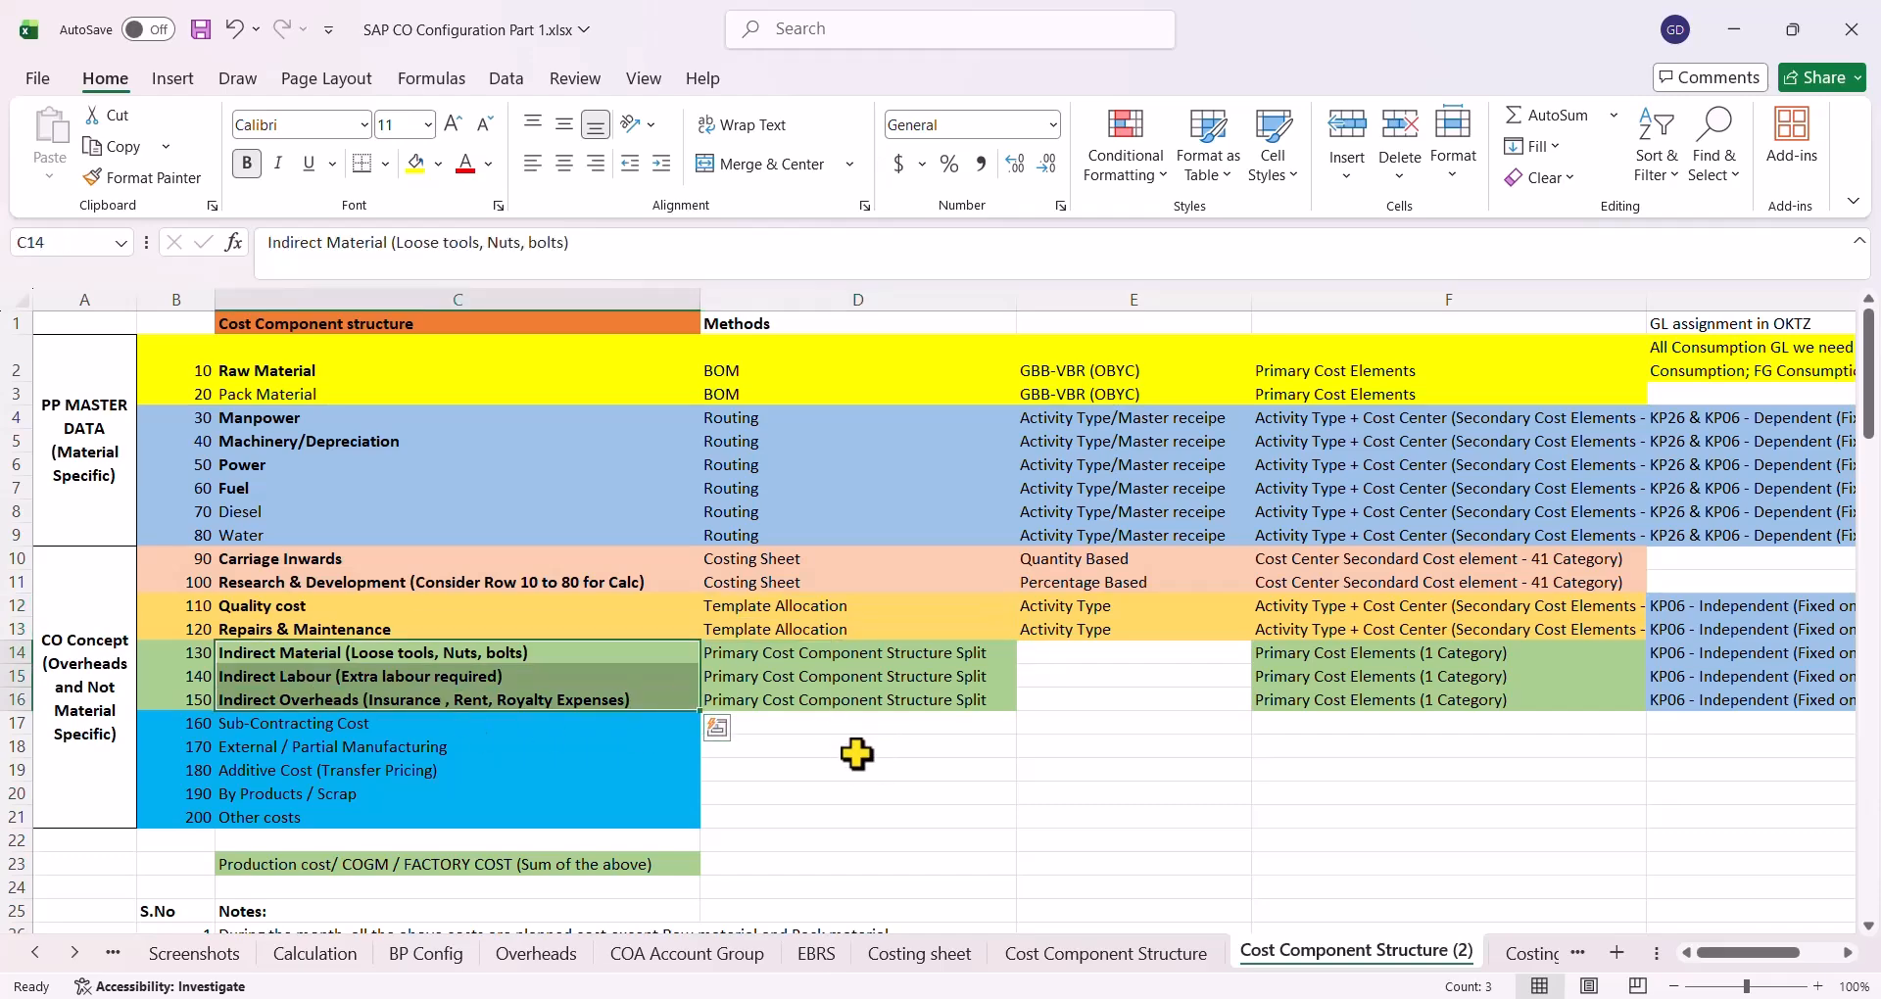
{"action": "left_click_drag", "start_coordinate": [850, 657], "coordinate": [848, 703]}
{"action": "left_click", "coordinate": [843, 772]}
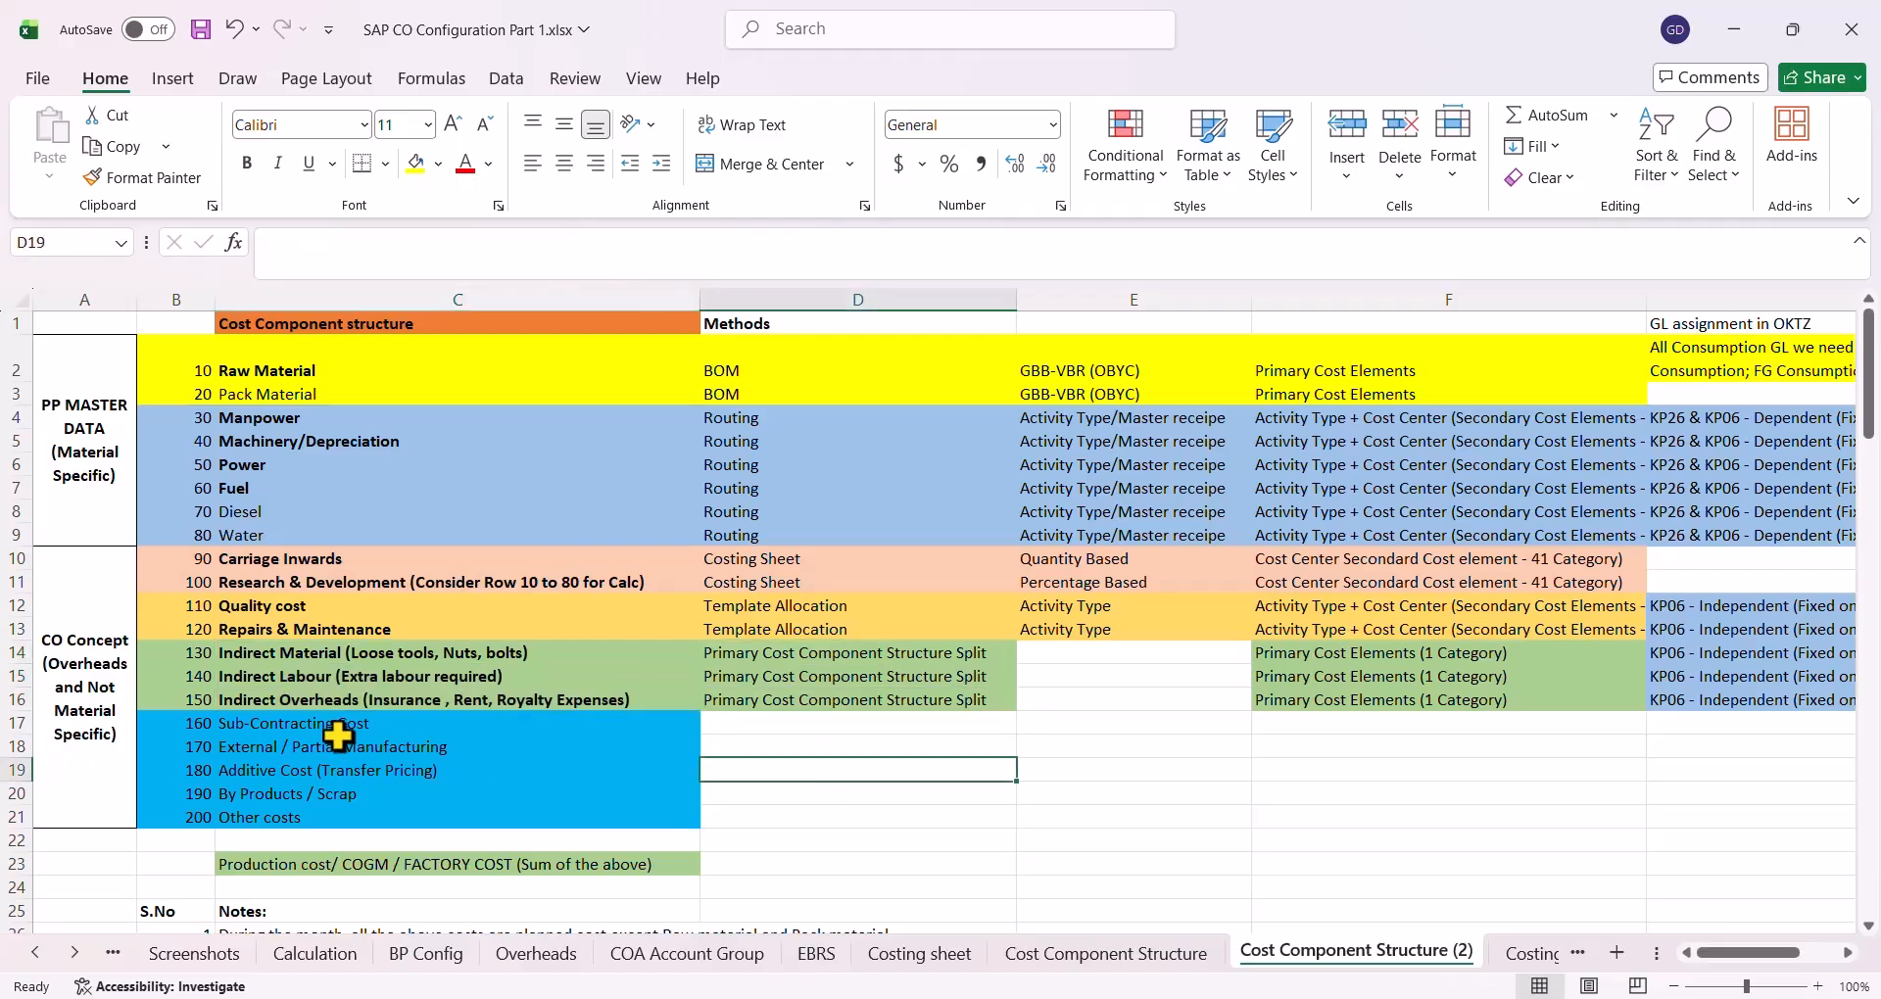
{"action": "left_click_drag", "start_coordinate": [314, 730], "coordinate": [304, 819]}
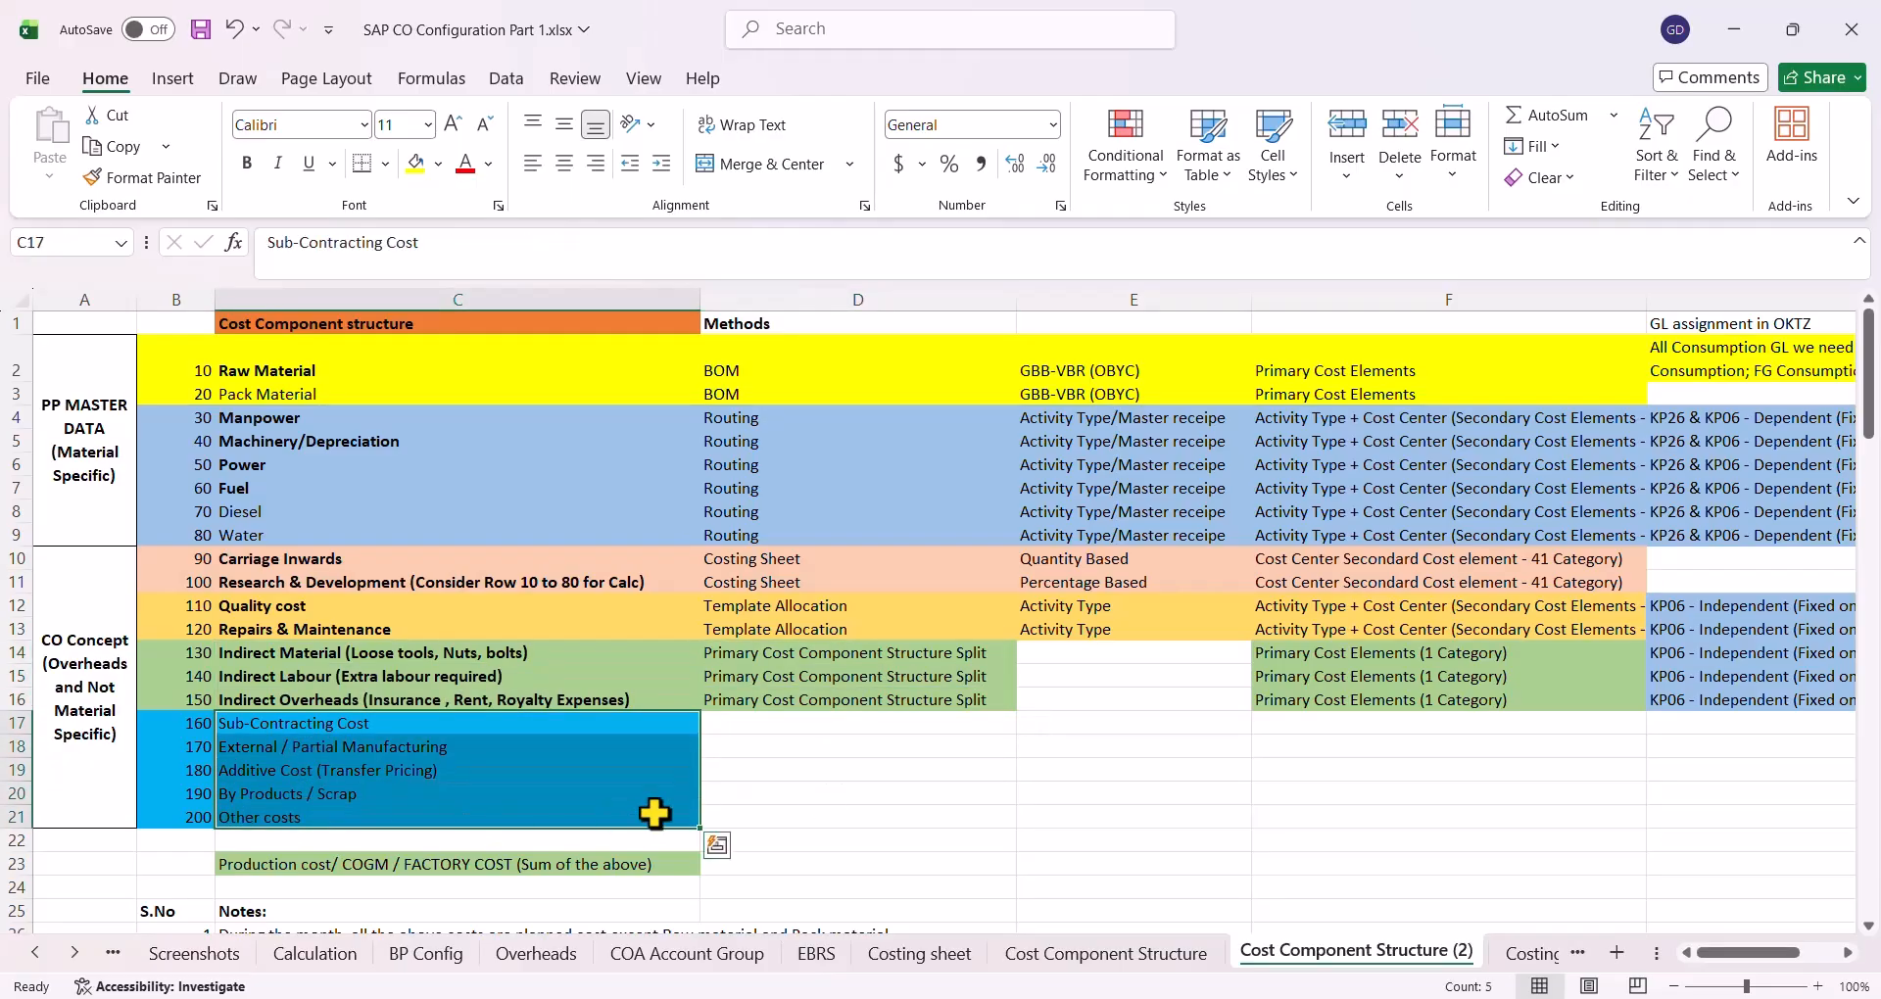
{"action": "left_click", "coordinate": [789, 770]}
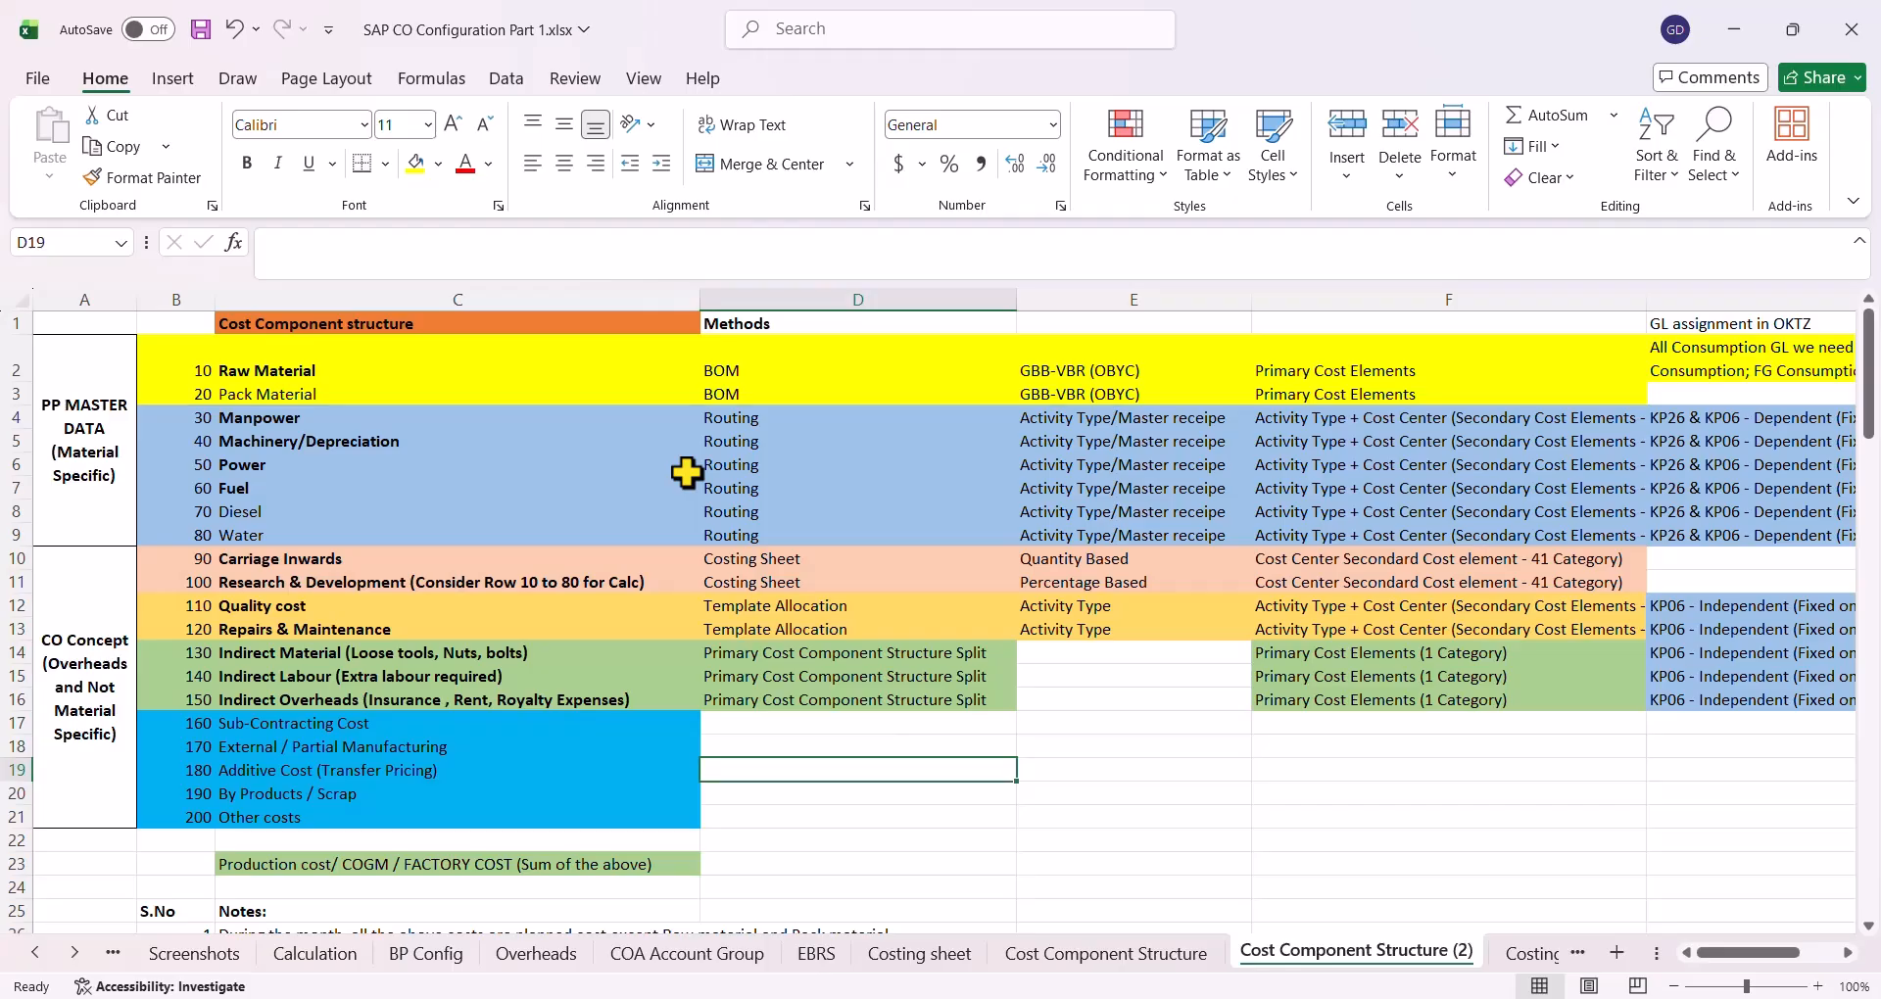
{"action": "left_click_drag", "start_coordinate": [403, 373], "coordinate": [575, 785]}
{"action": "left_click", "coordinate": [971, 793]}
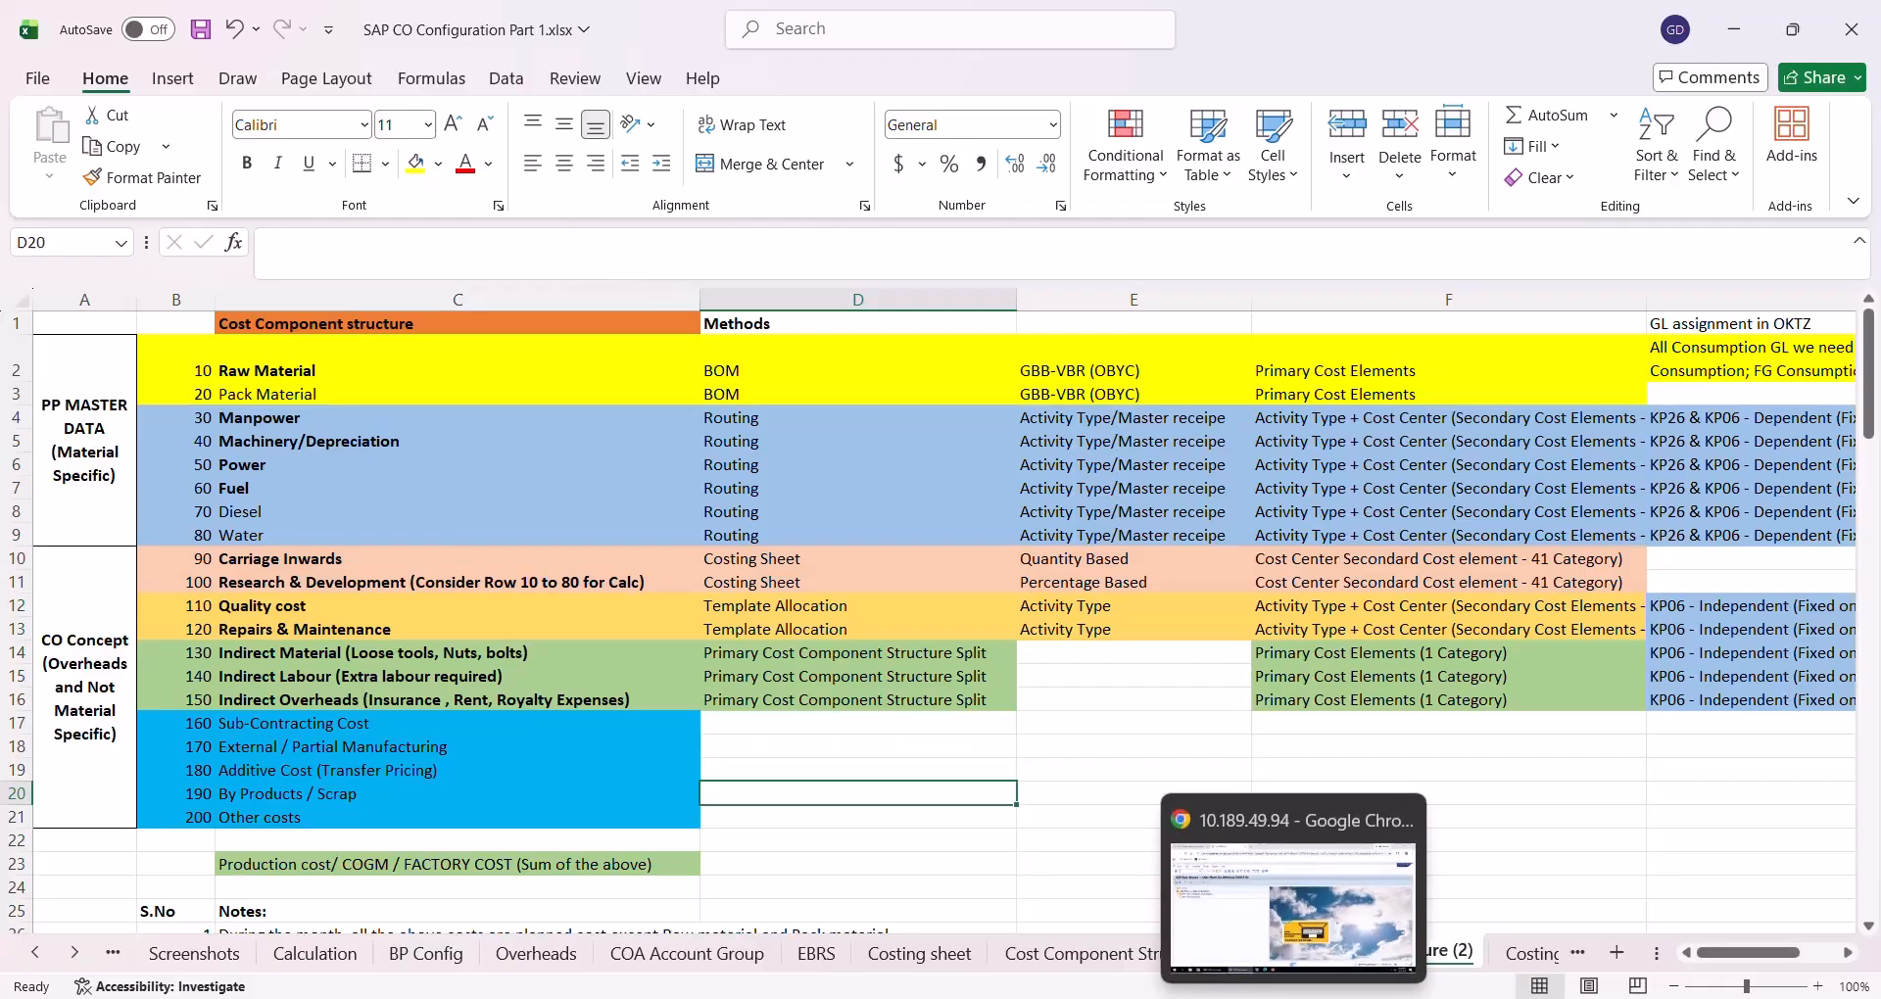
Switch to the SAP session in Chrome and open transaction OKTZ
{"action": "left_click", "coordinate": [1289, 882]}
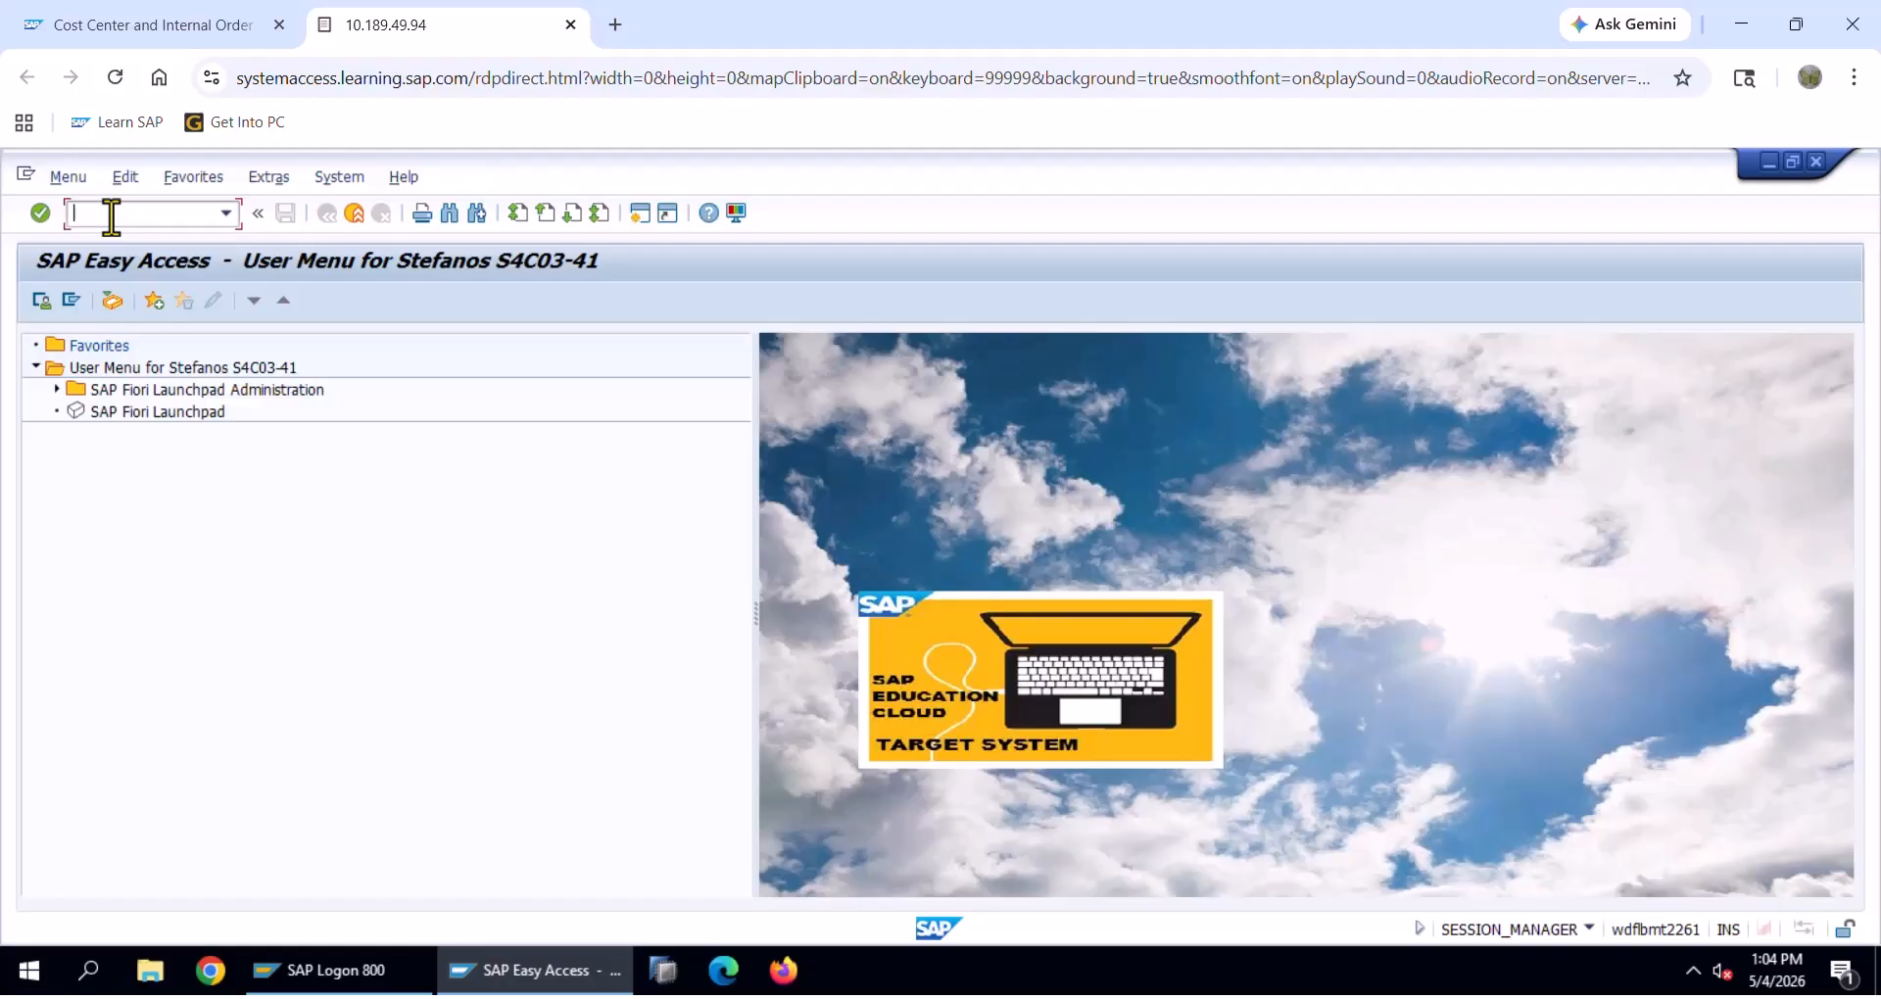
{"action": "type", "text": "oktz"}
{"action": "key", "text": "Return"}
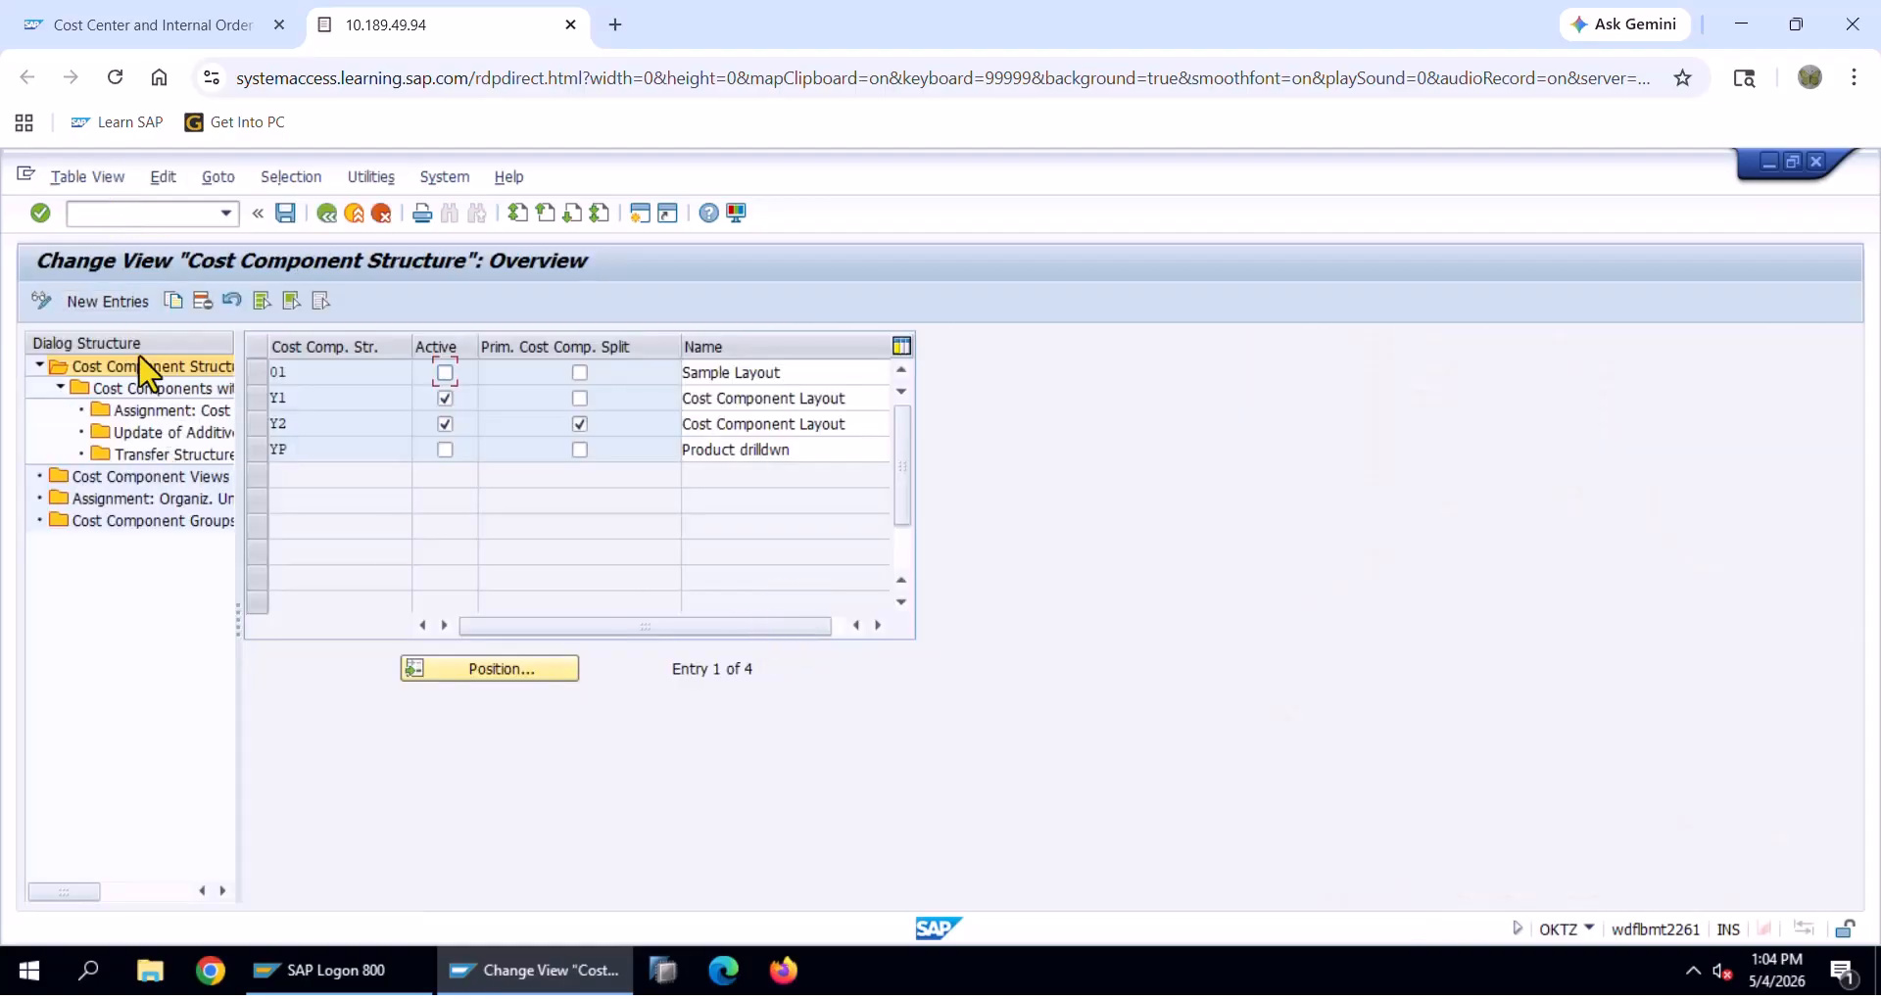
Start a new cost component structure entry with the code LE
{"action": "left_click", "coordinate": [106, 302]}
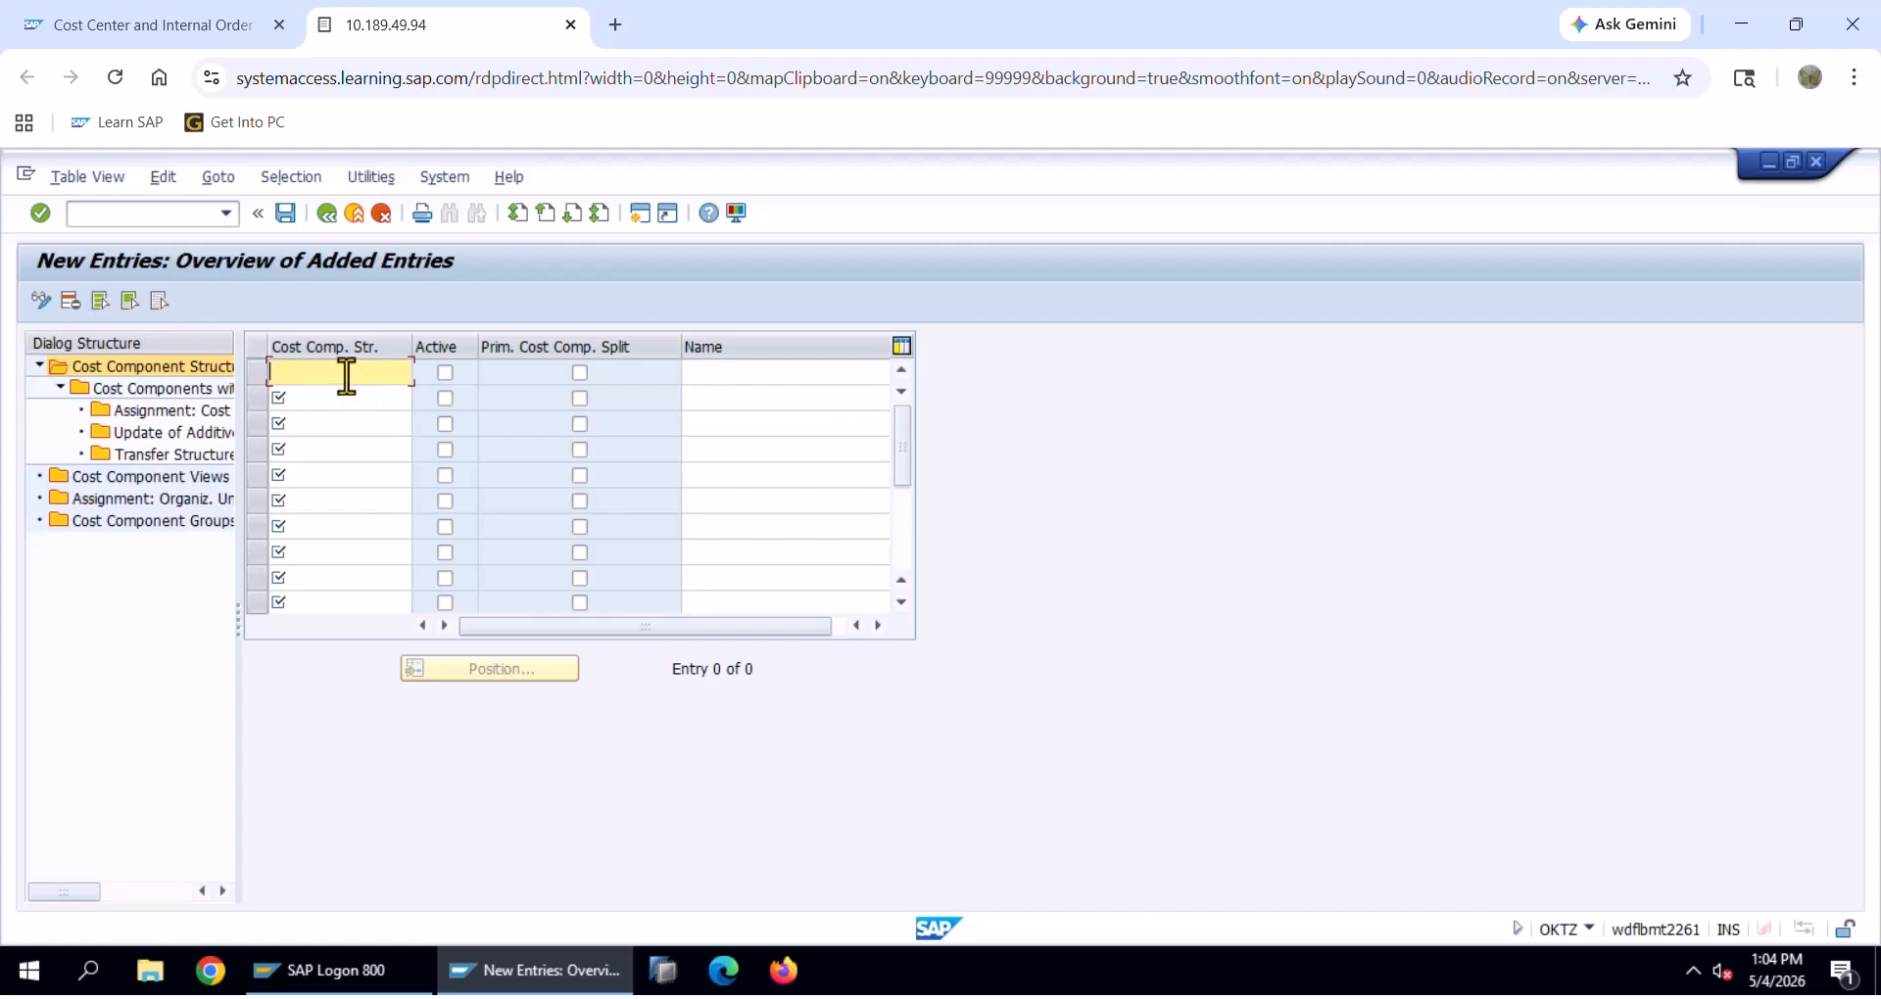
{"action": "type", "text": "1e"}
{"action": "key", "text": "Tab"}
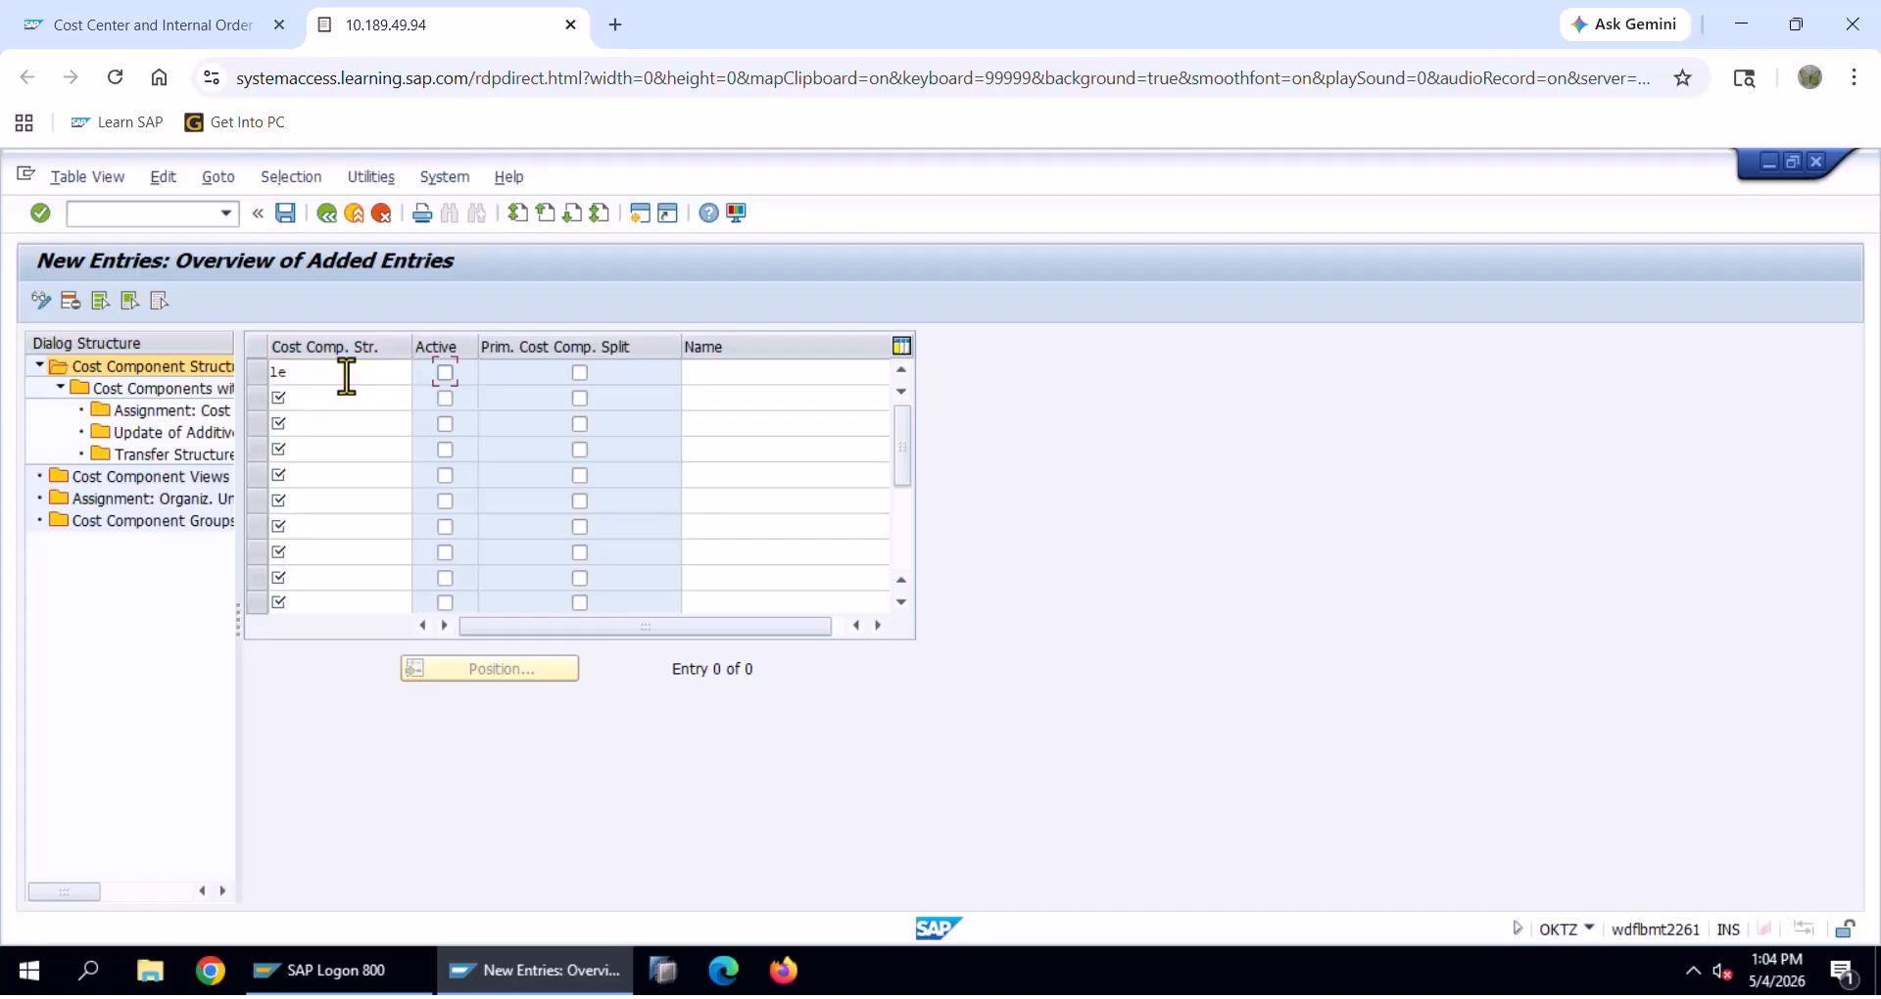
{"action": "key", "text": "shift+Tab"}
{"action": "type", "text": "L"}
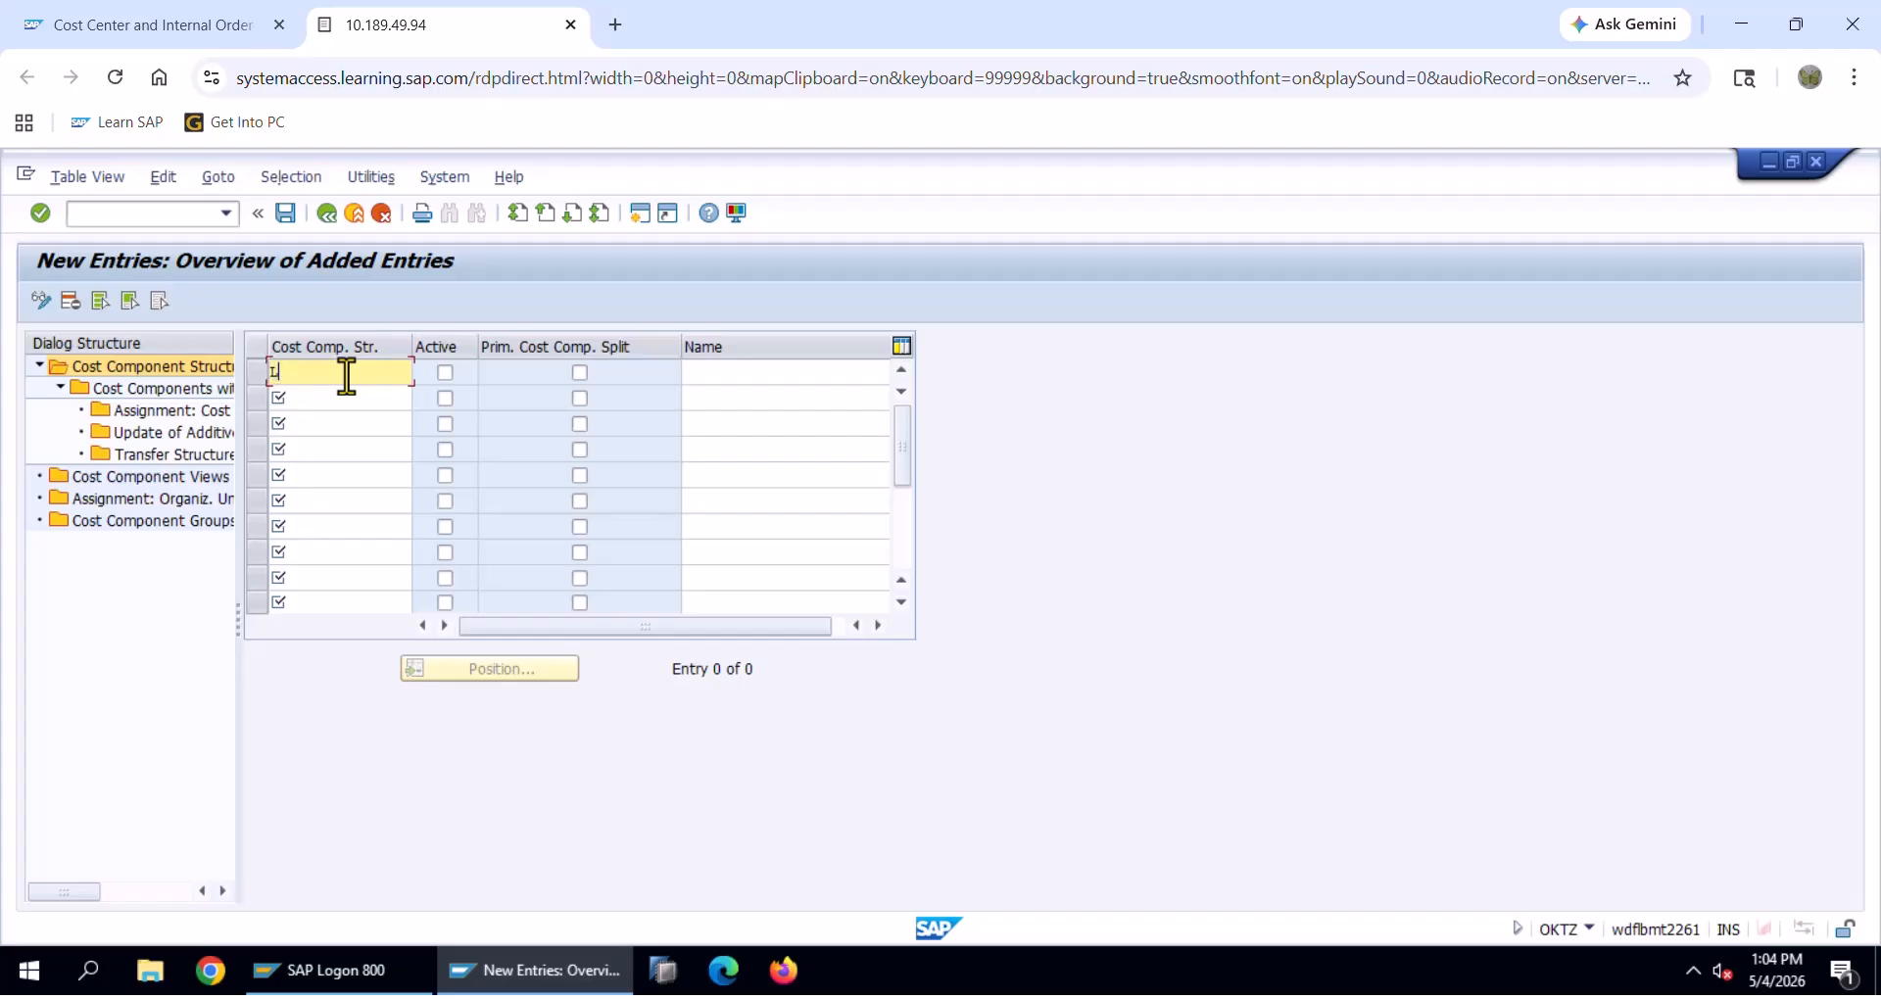
{"action": "type", "text": "E"}
{"action": "key", "text": "Tab"}
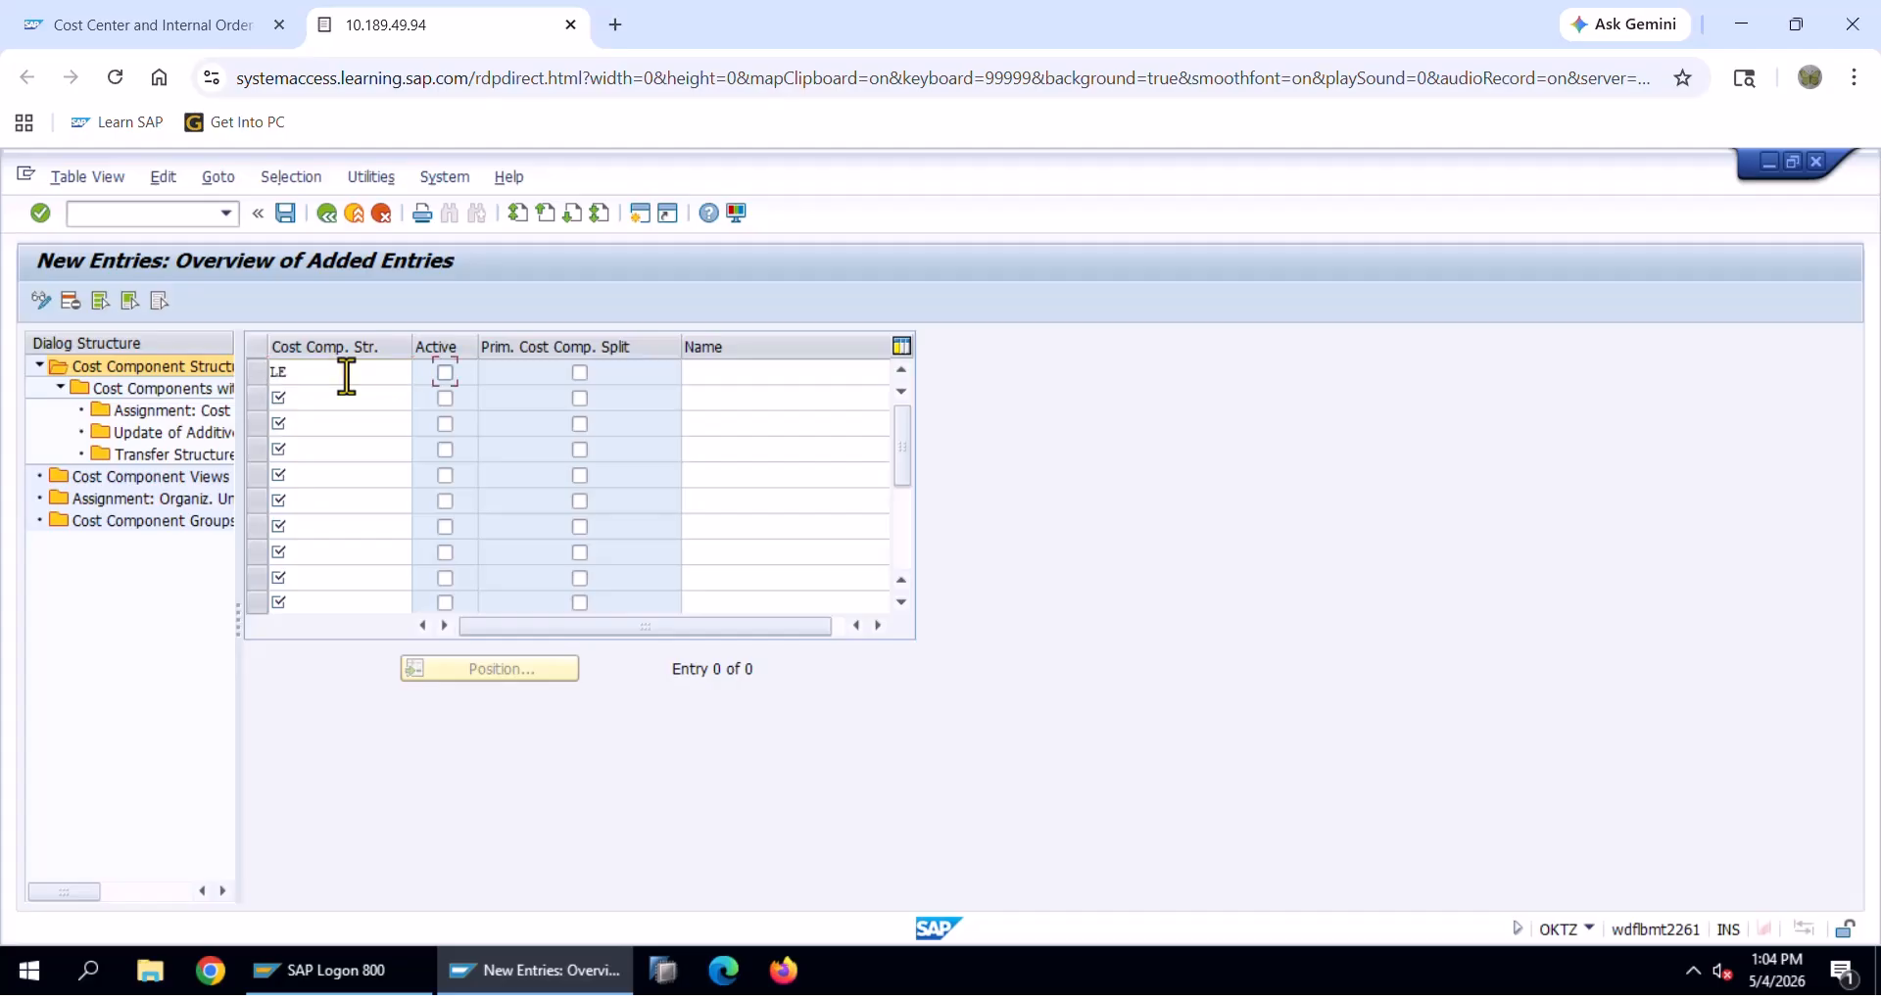
Name structure LE "LEUK Cost component Struc" and clear the overflow text from the second row
{"action": "left_click", "coordinate": [703, 377]}
{"action": "type", "text": "L"}
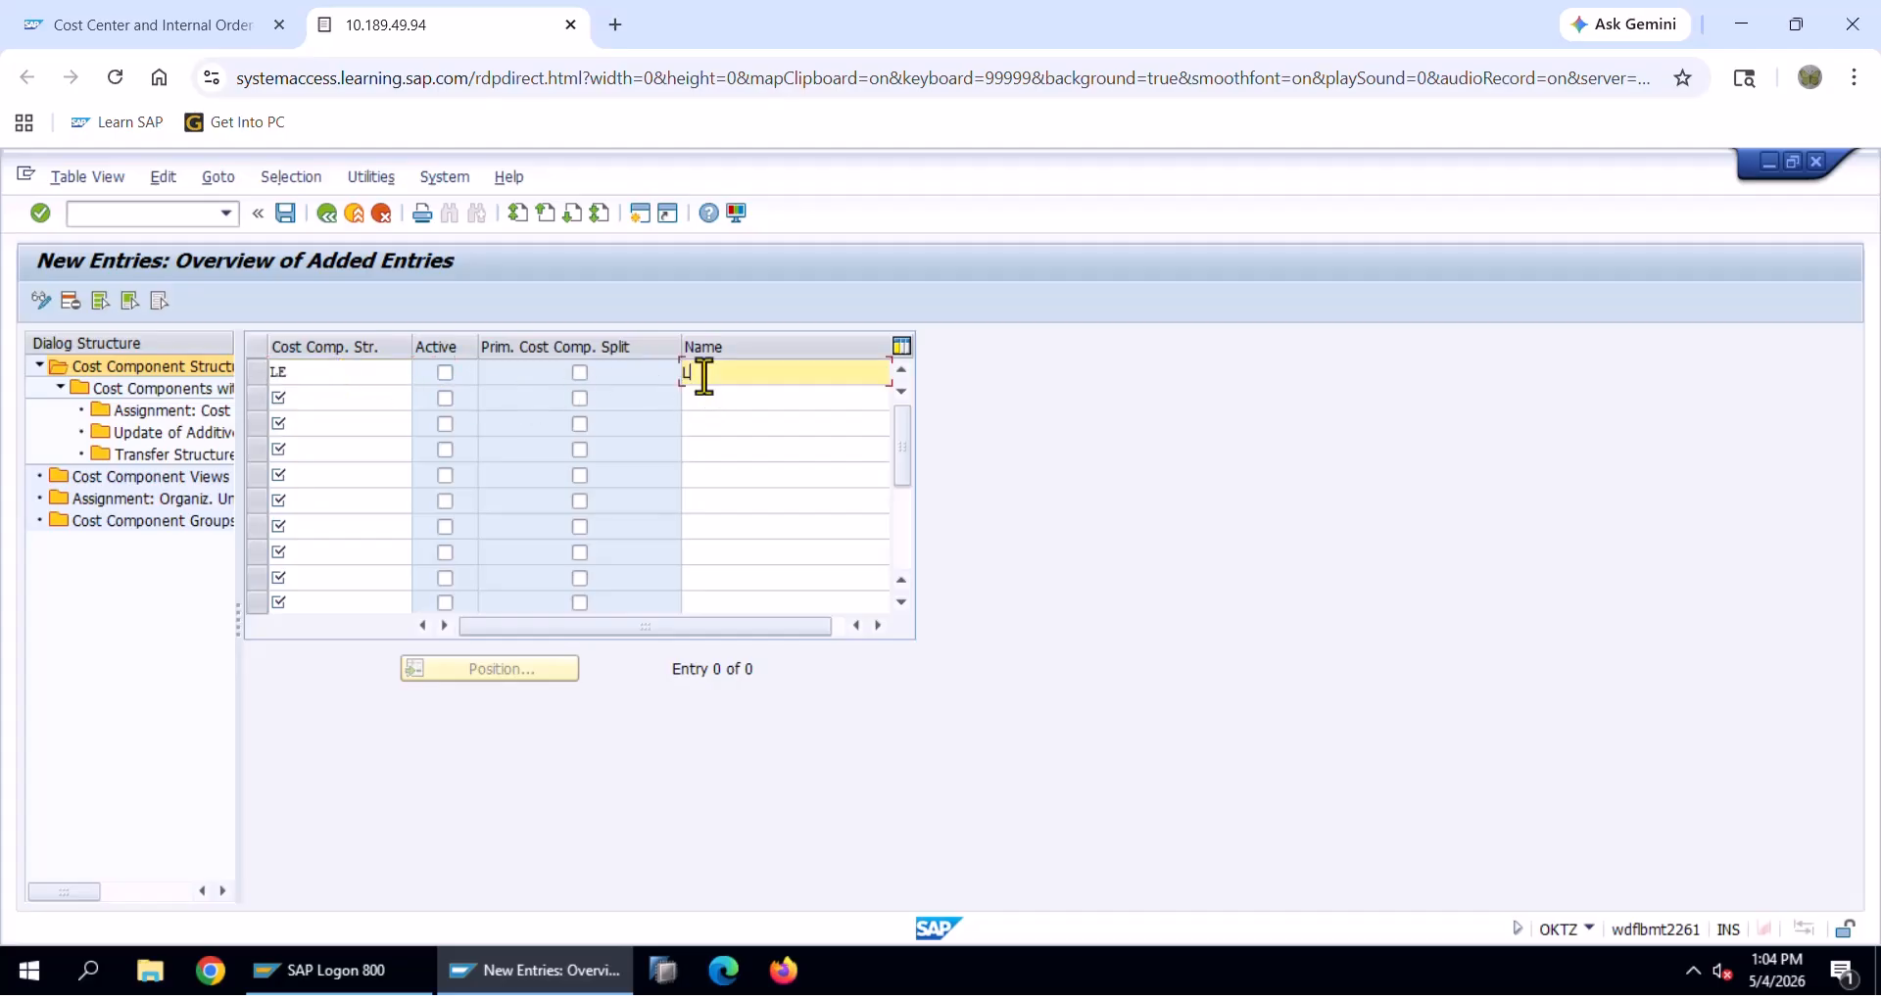
{"action": "type", "text": "EUK Cost component STr"}
{"action": "key", "text": "BackSpace"}
{"action": "key", "text": "BackSpace"}
{"action": "type", "text": "tr"}
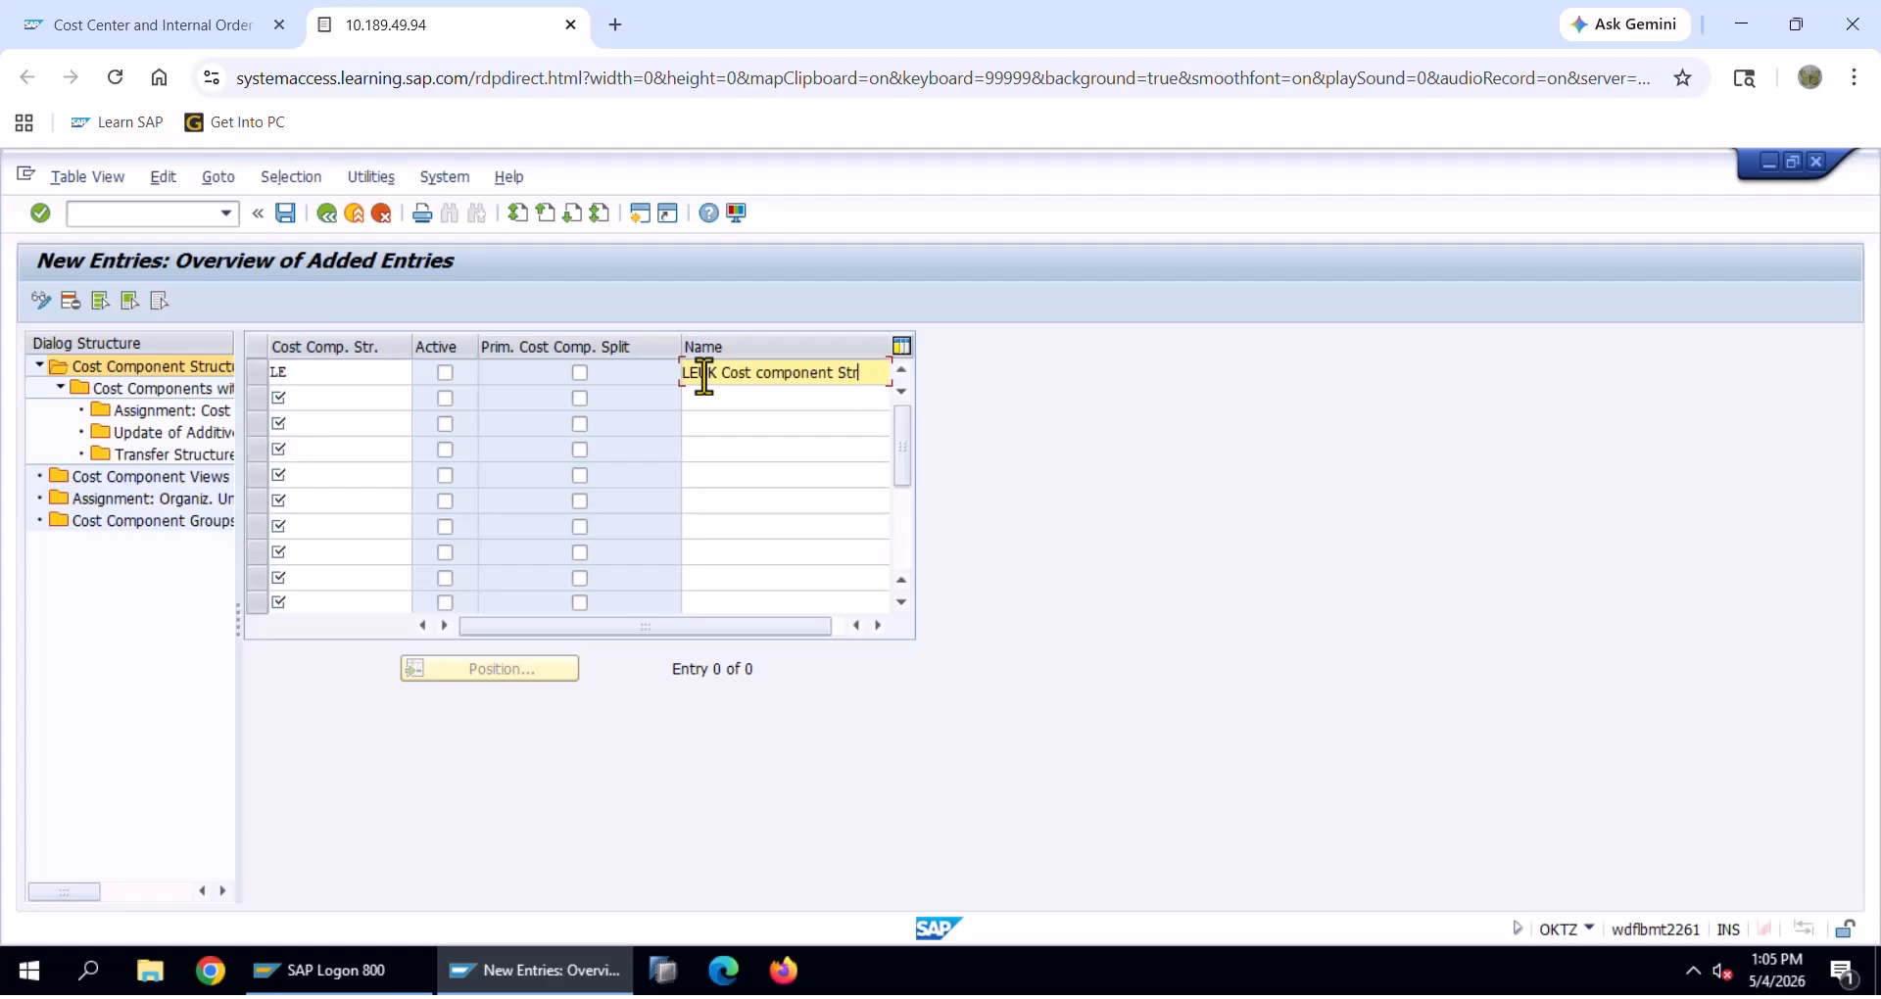
{"action": "type", "text": "uctu"}
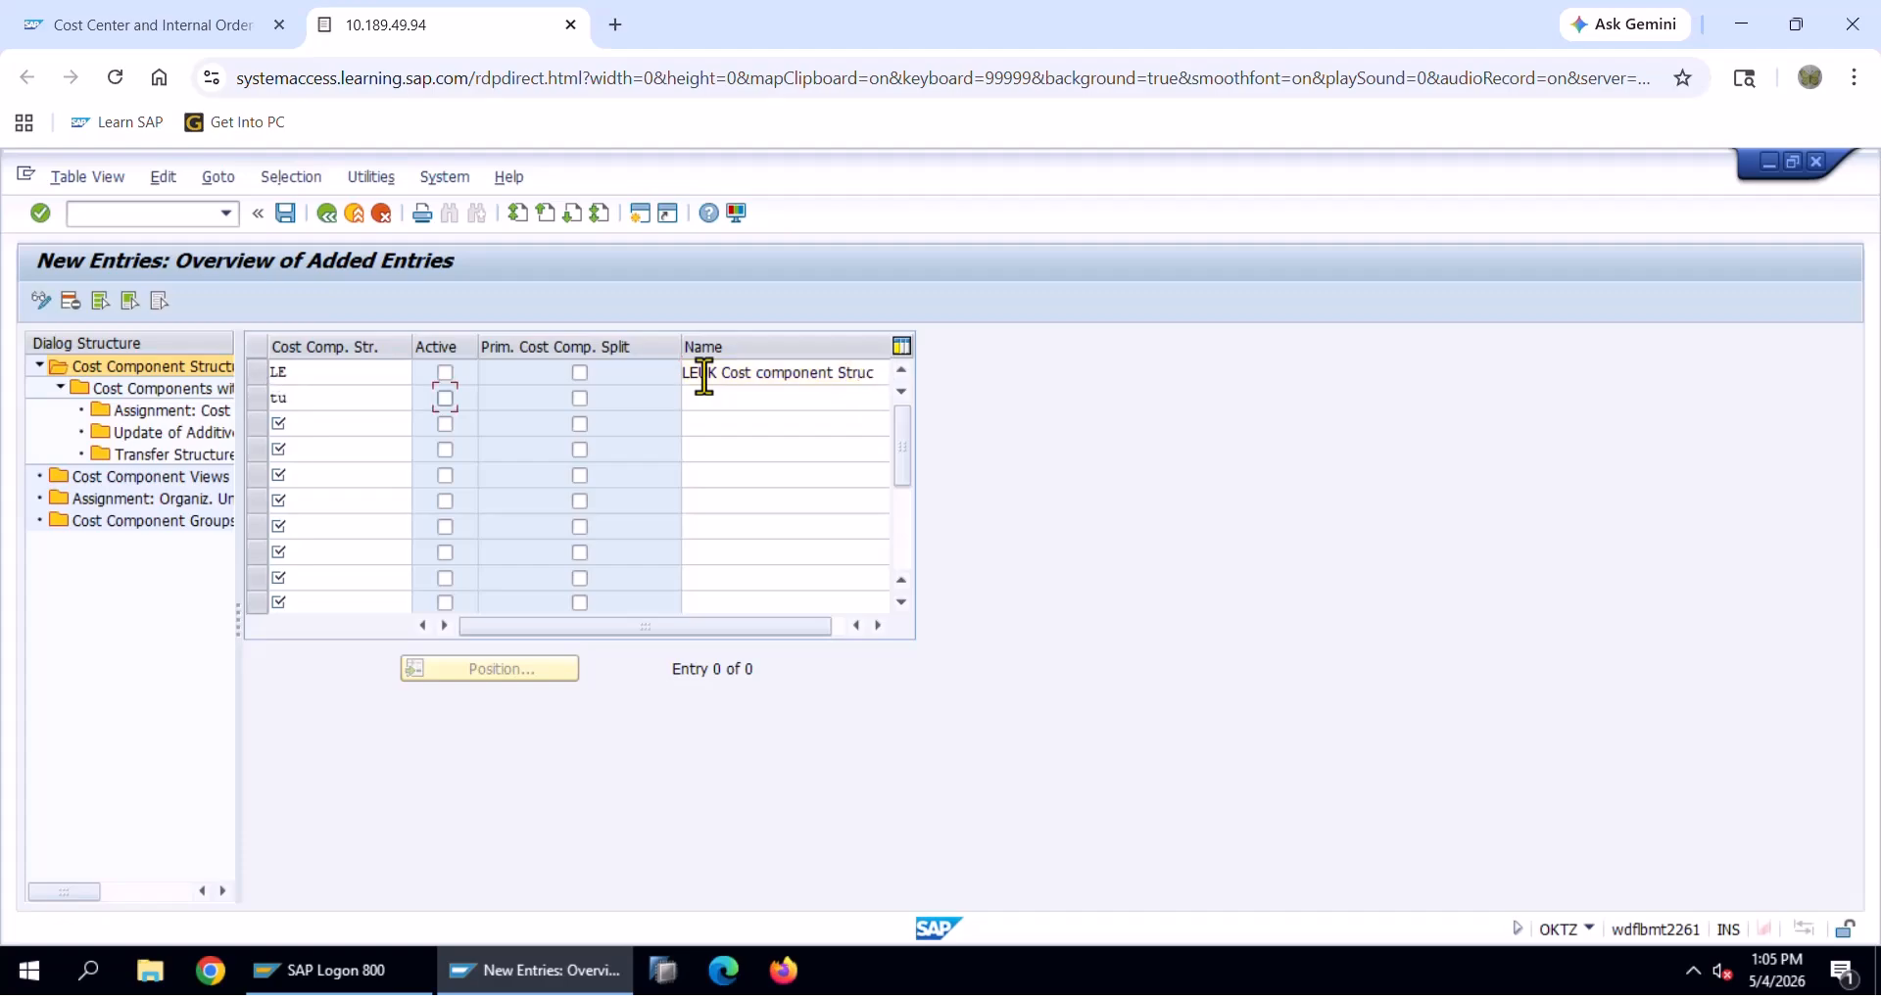
{"action": "key", "text": "shift+Tab"}
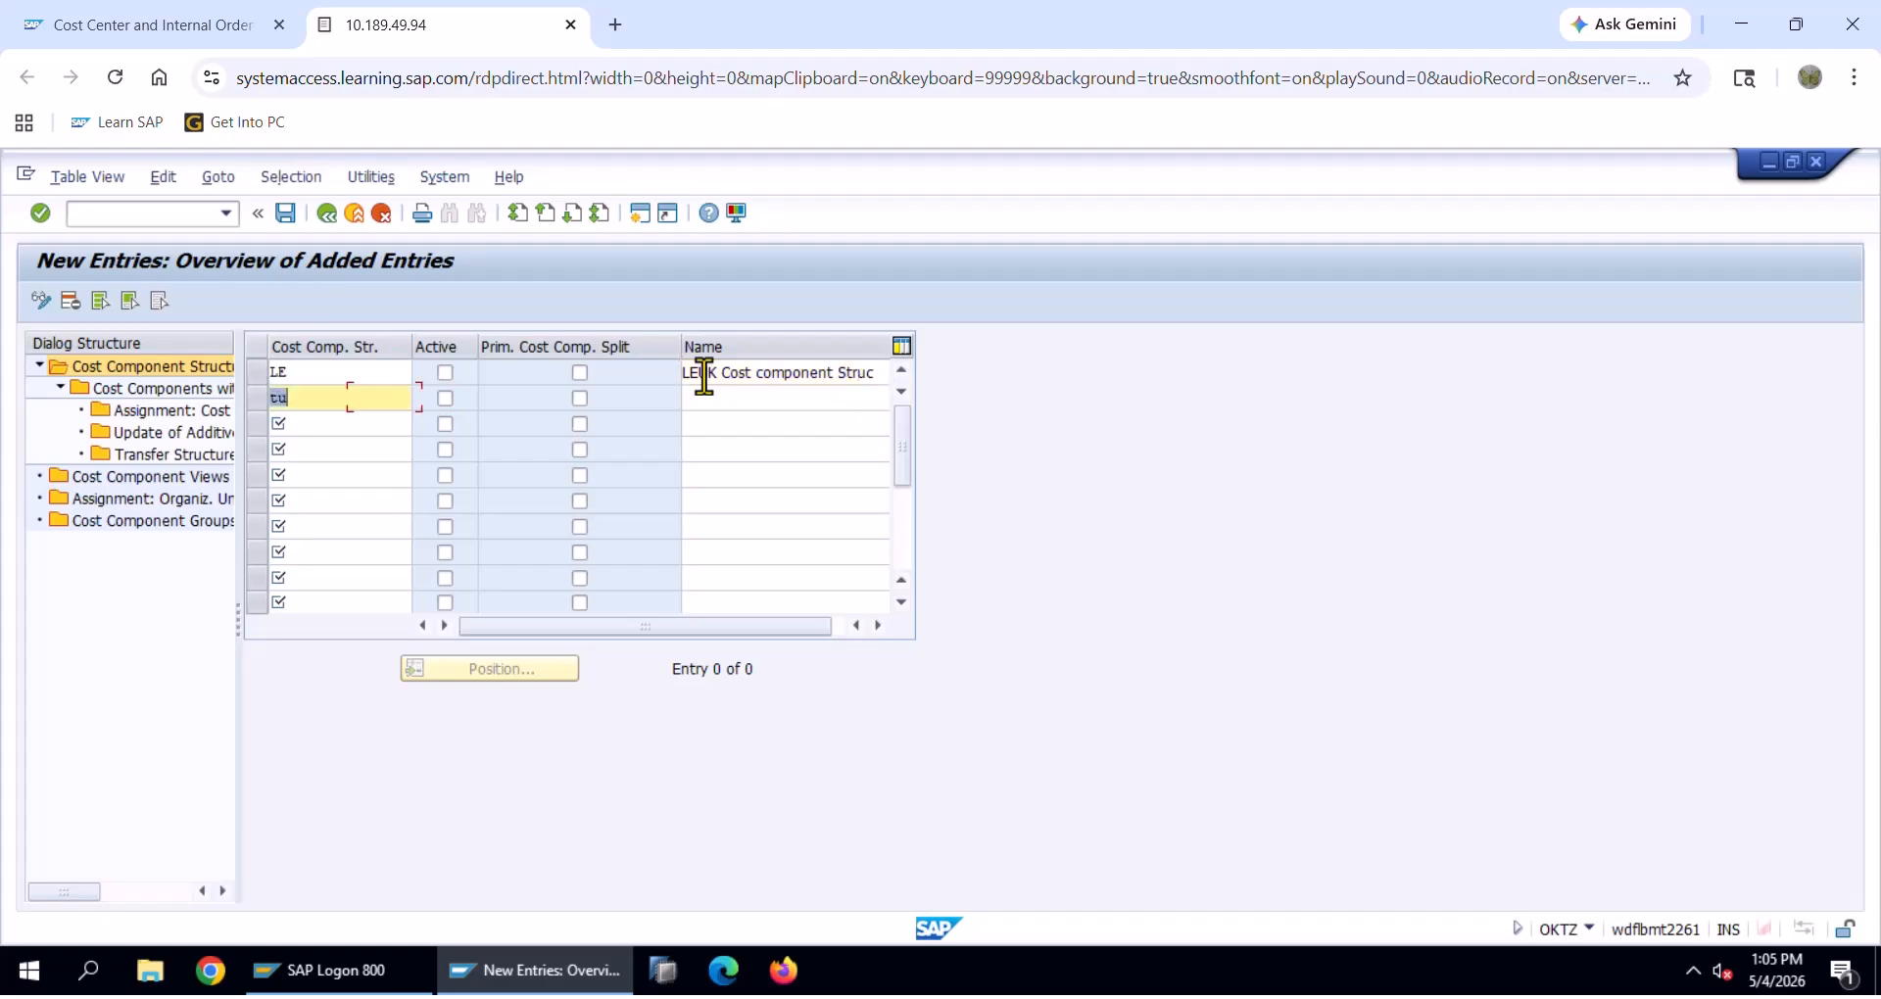
{"action": "key", "text": "BackSpace"}
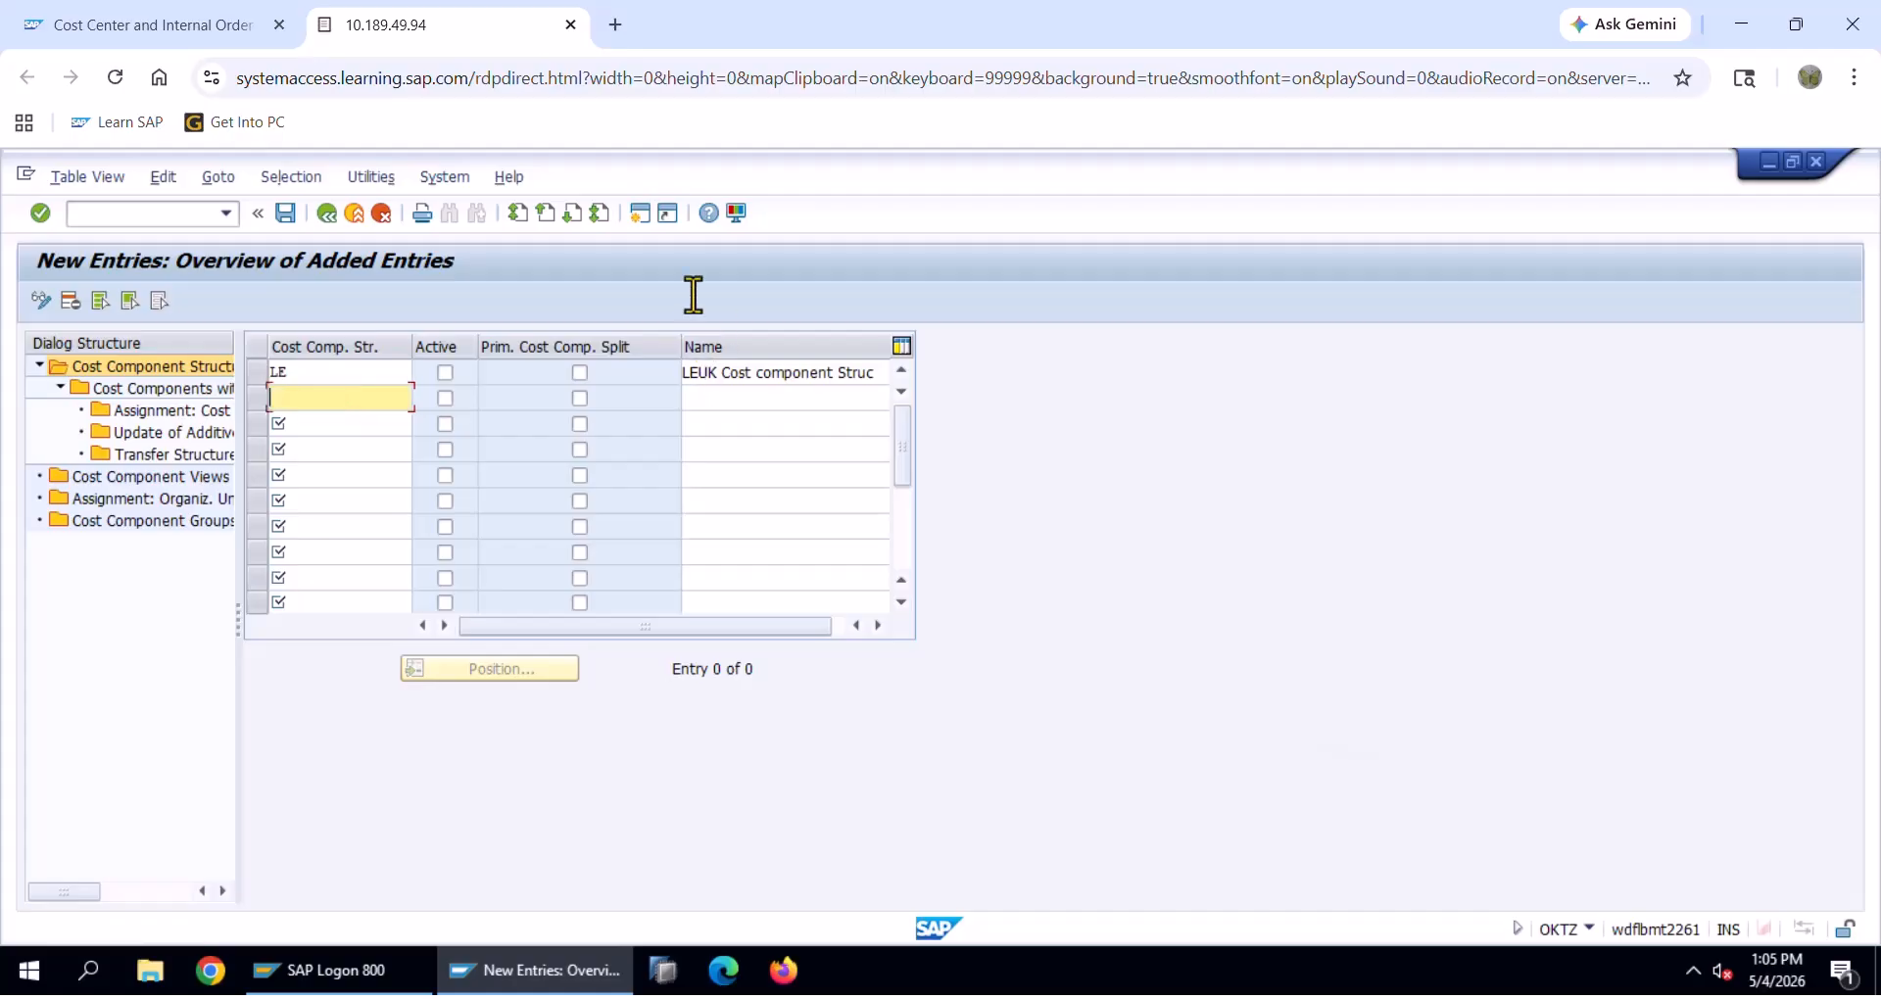
Try to save the new structure entry, and exit the transaction without saving the changes
{"action": "left_click", "coordinate": [285, 213]}
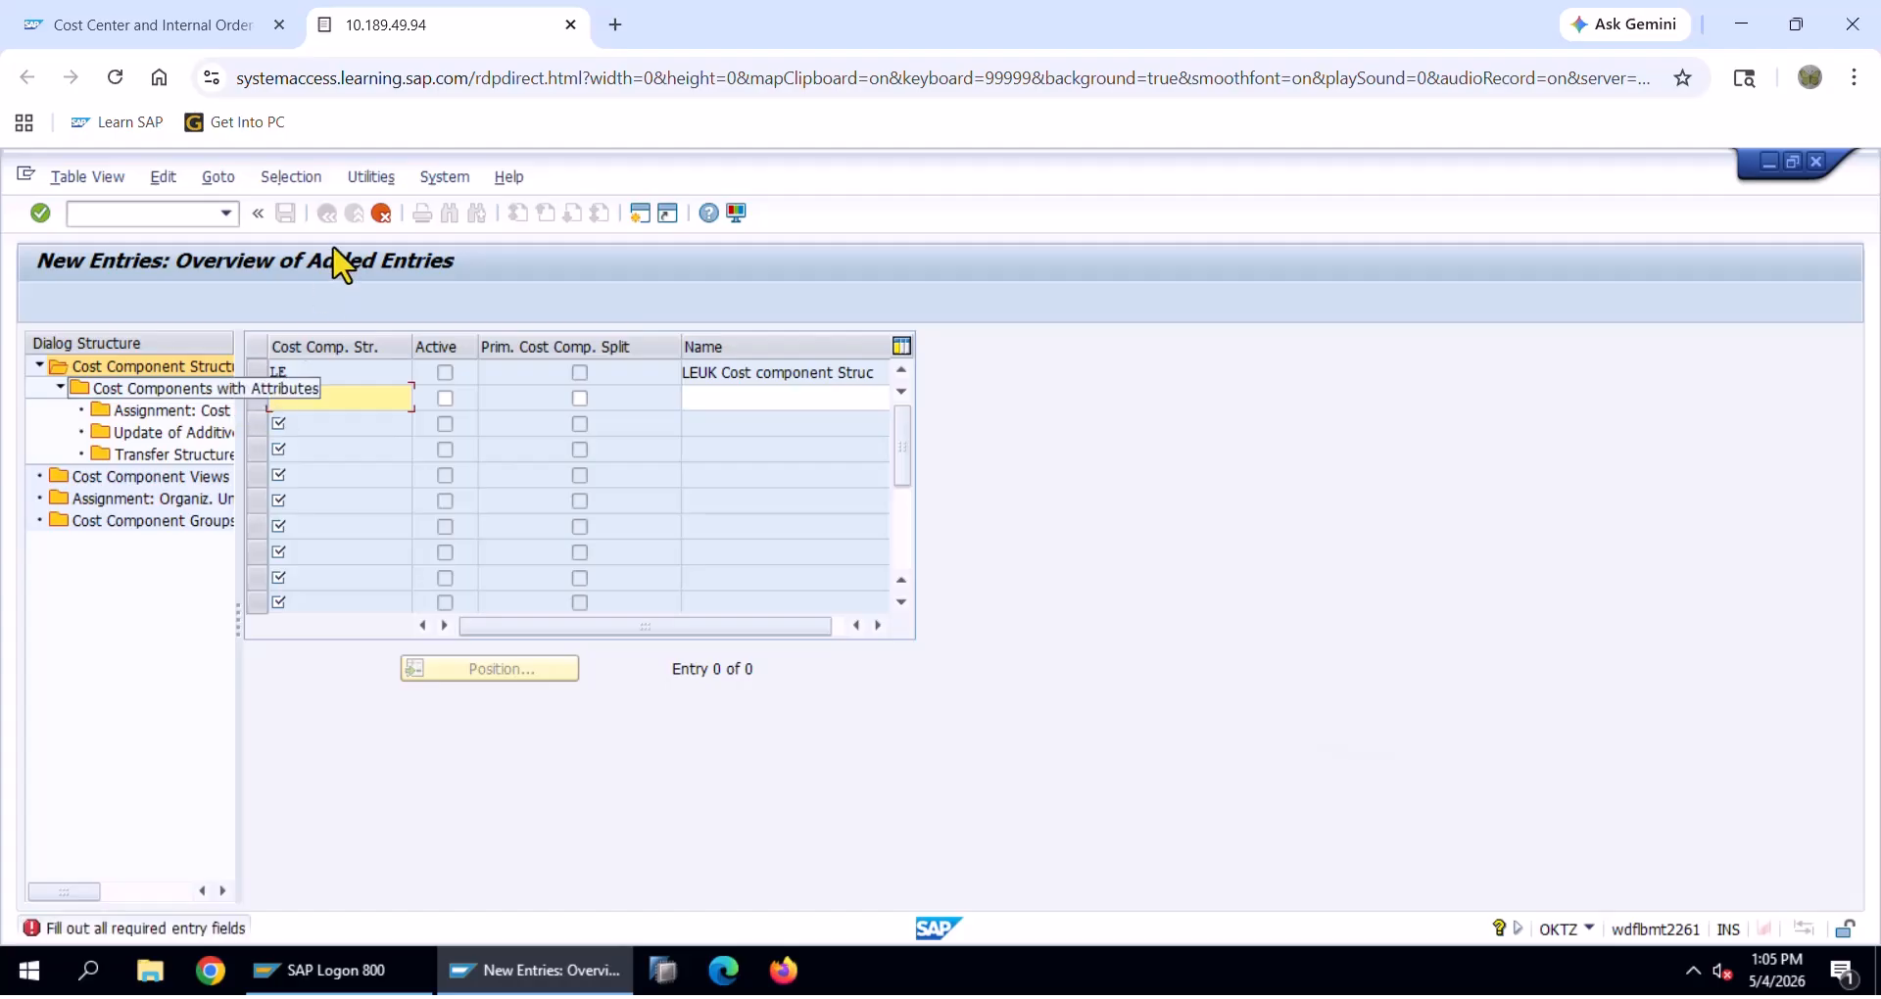
{"action": "left_click", "coordinate": [388, 216]}
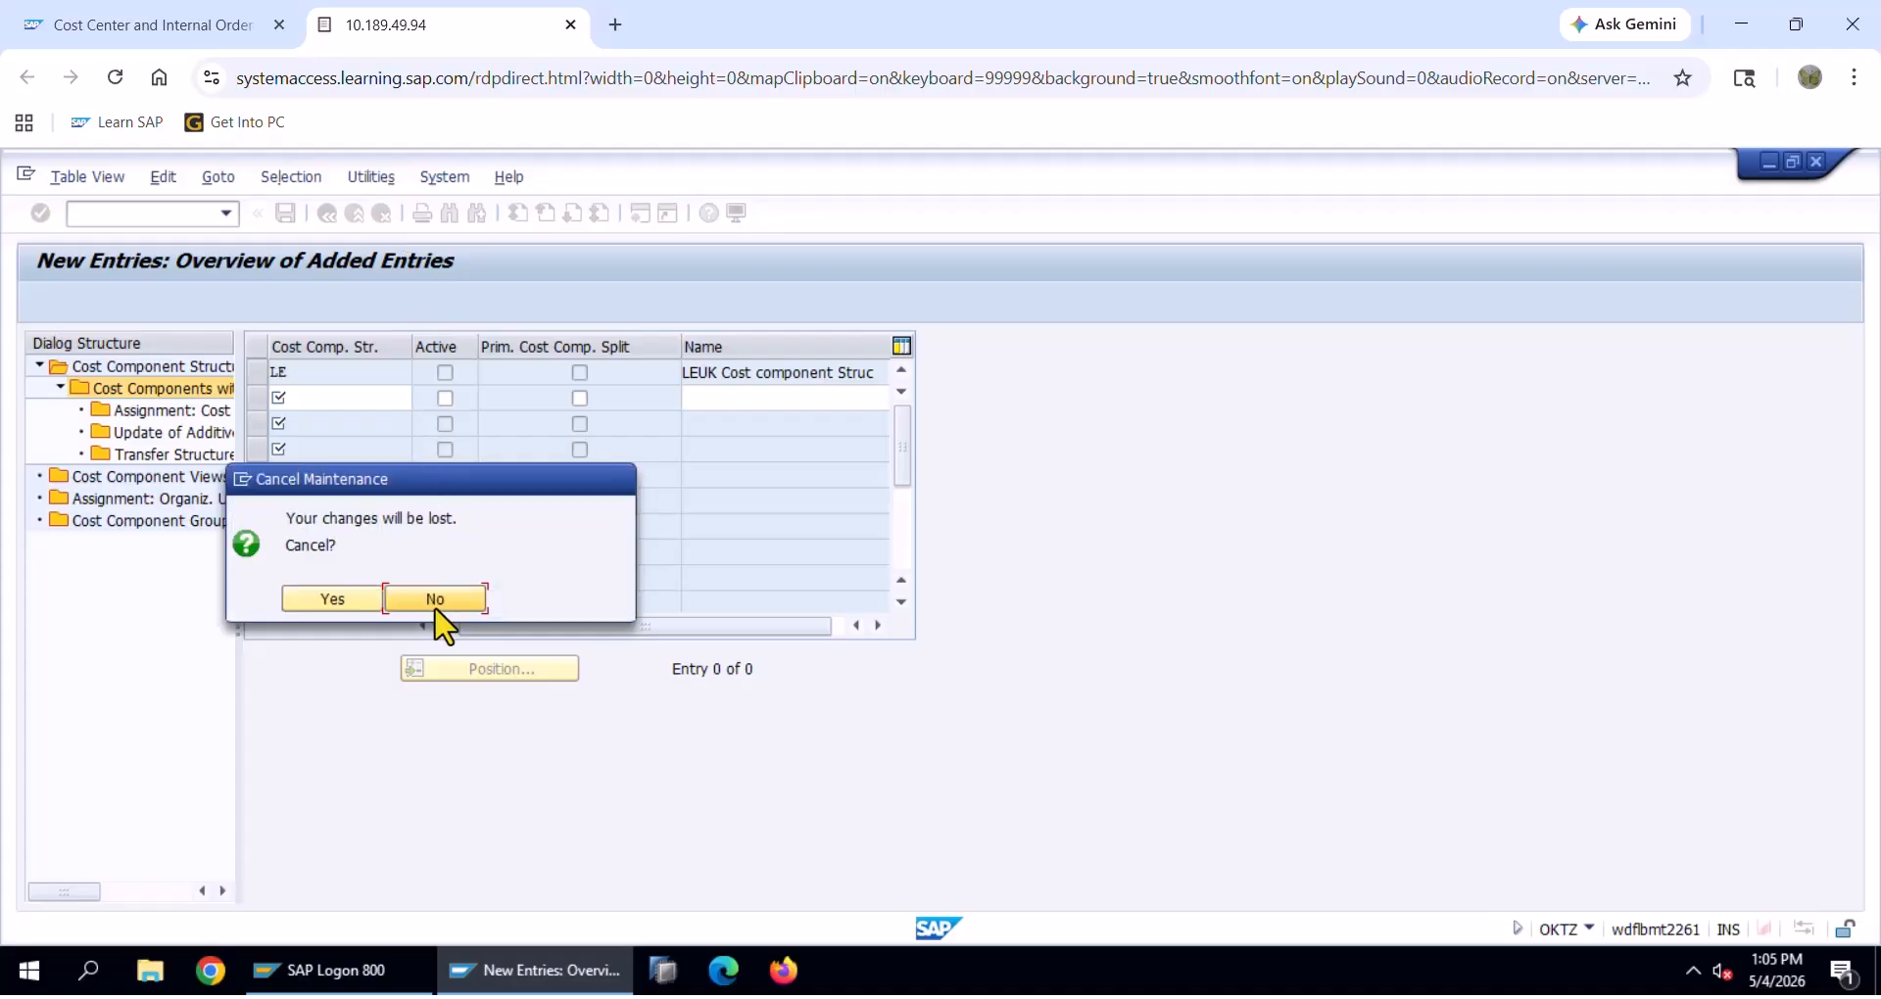
{"action": "left_click", "coordinate": [351, 597]}
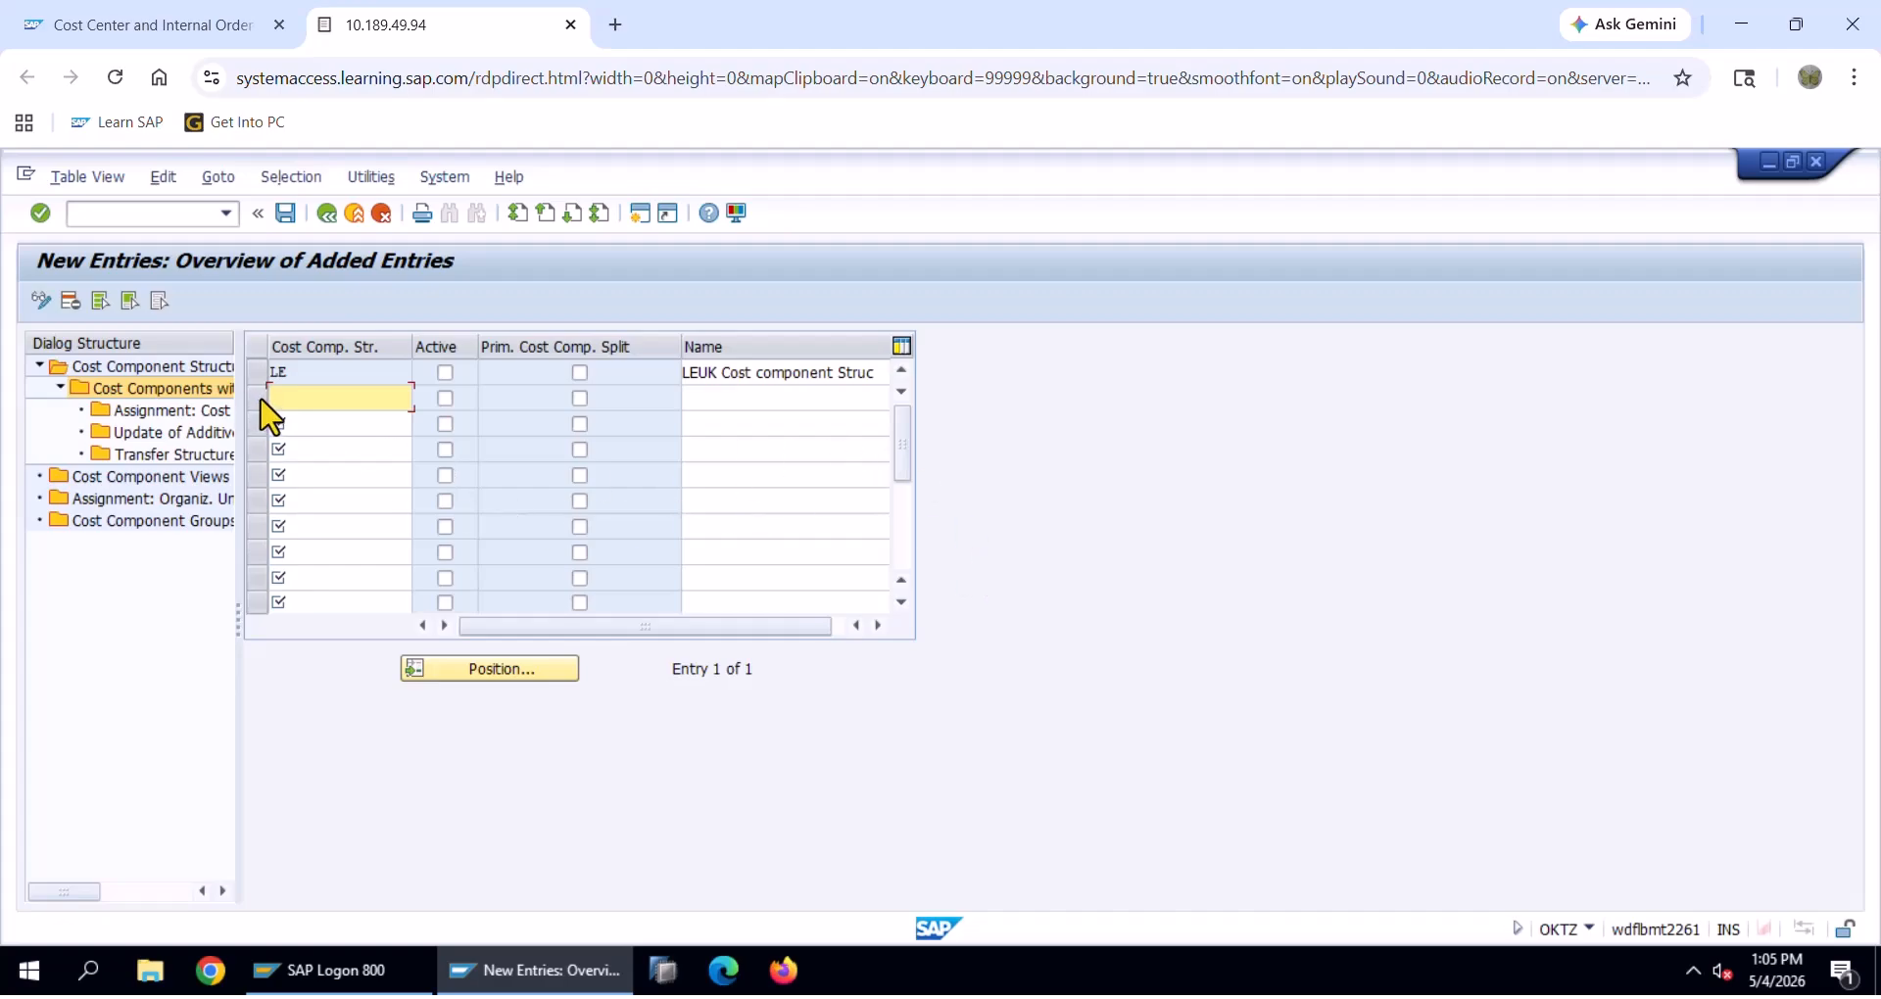
{"action": "left_click", "coordinate": [355, 215]}
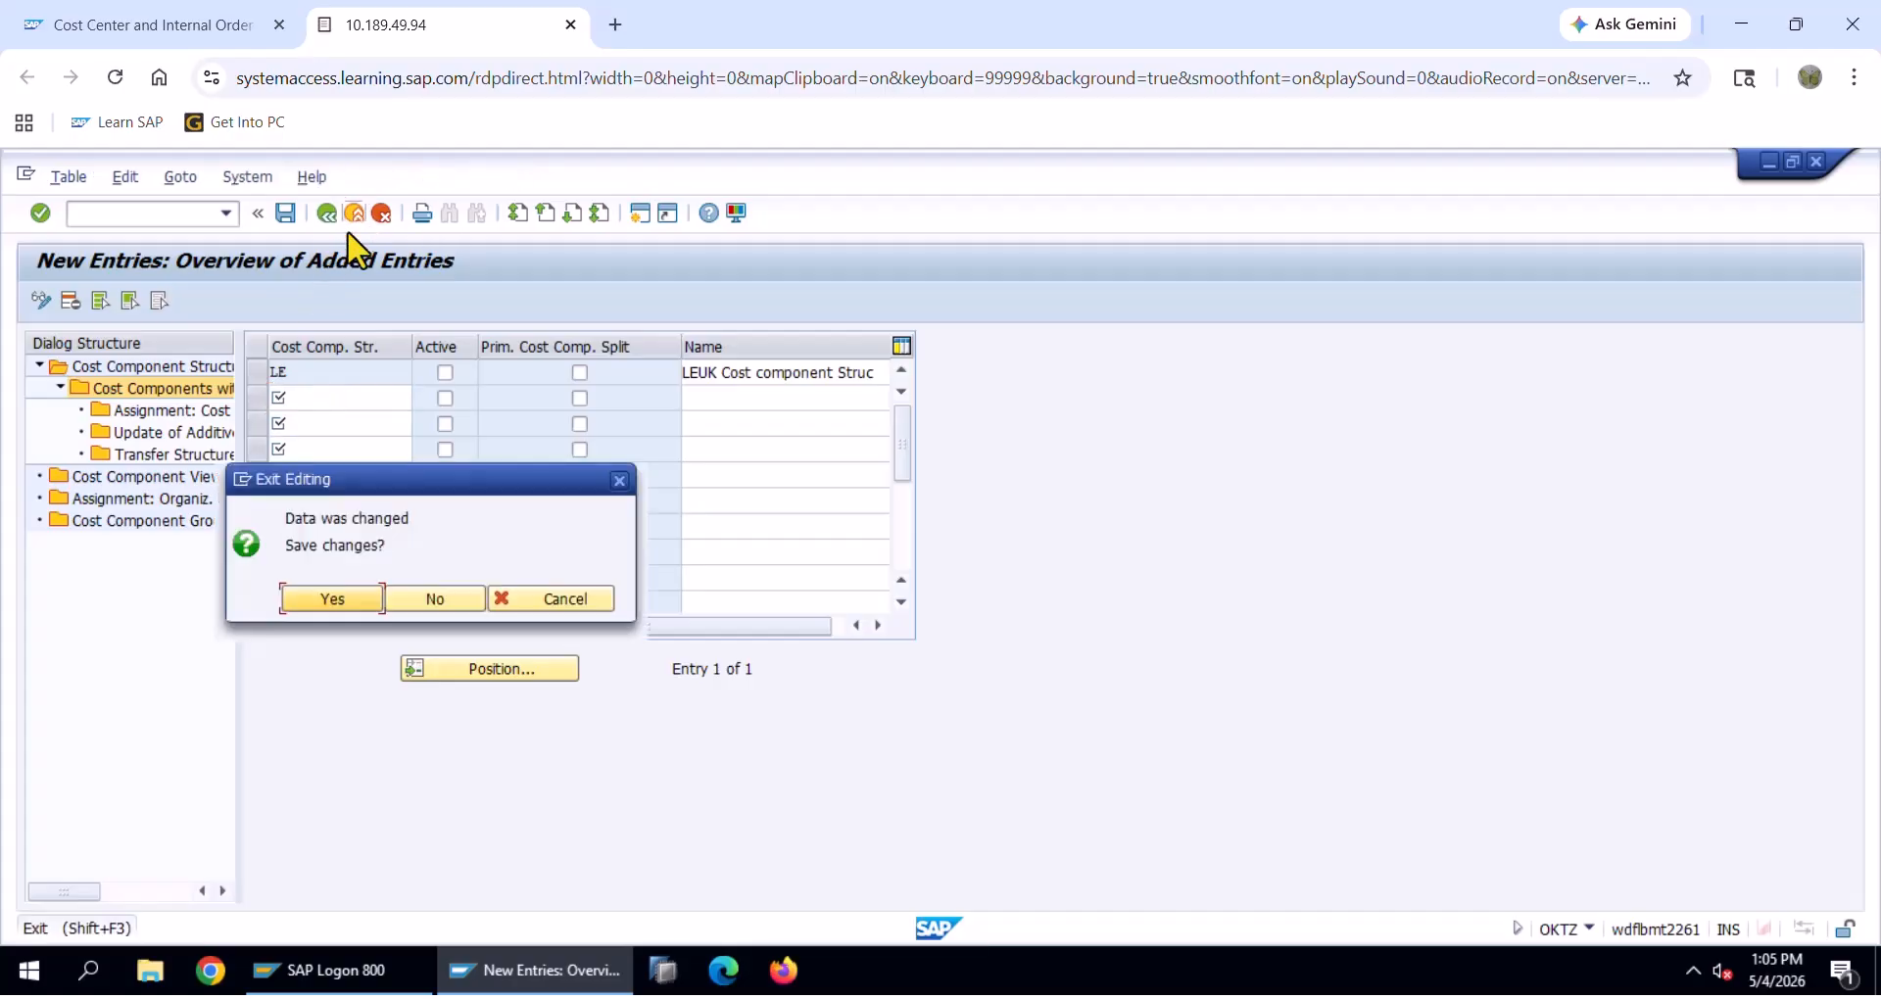
{"action": "left_click", "coordinate": [441, 600]}
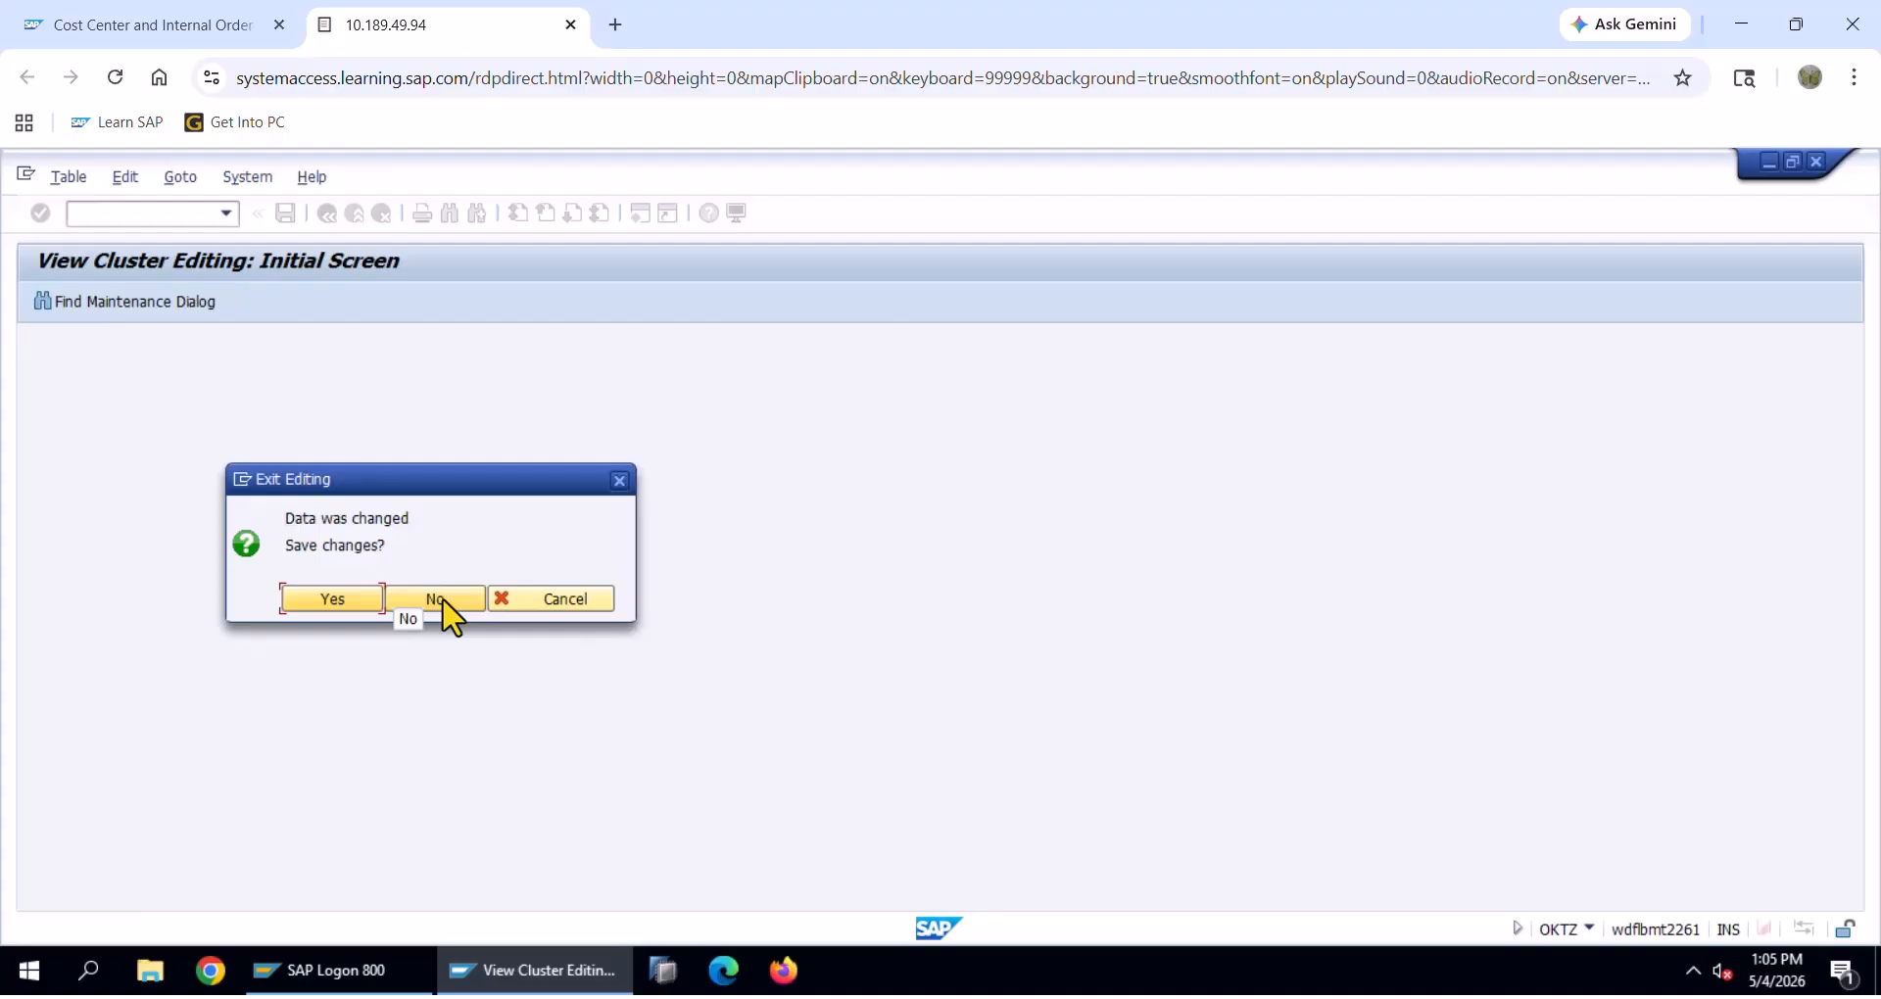
{"action": "left_click", "coordinate": [443, 600]}
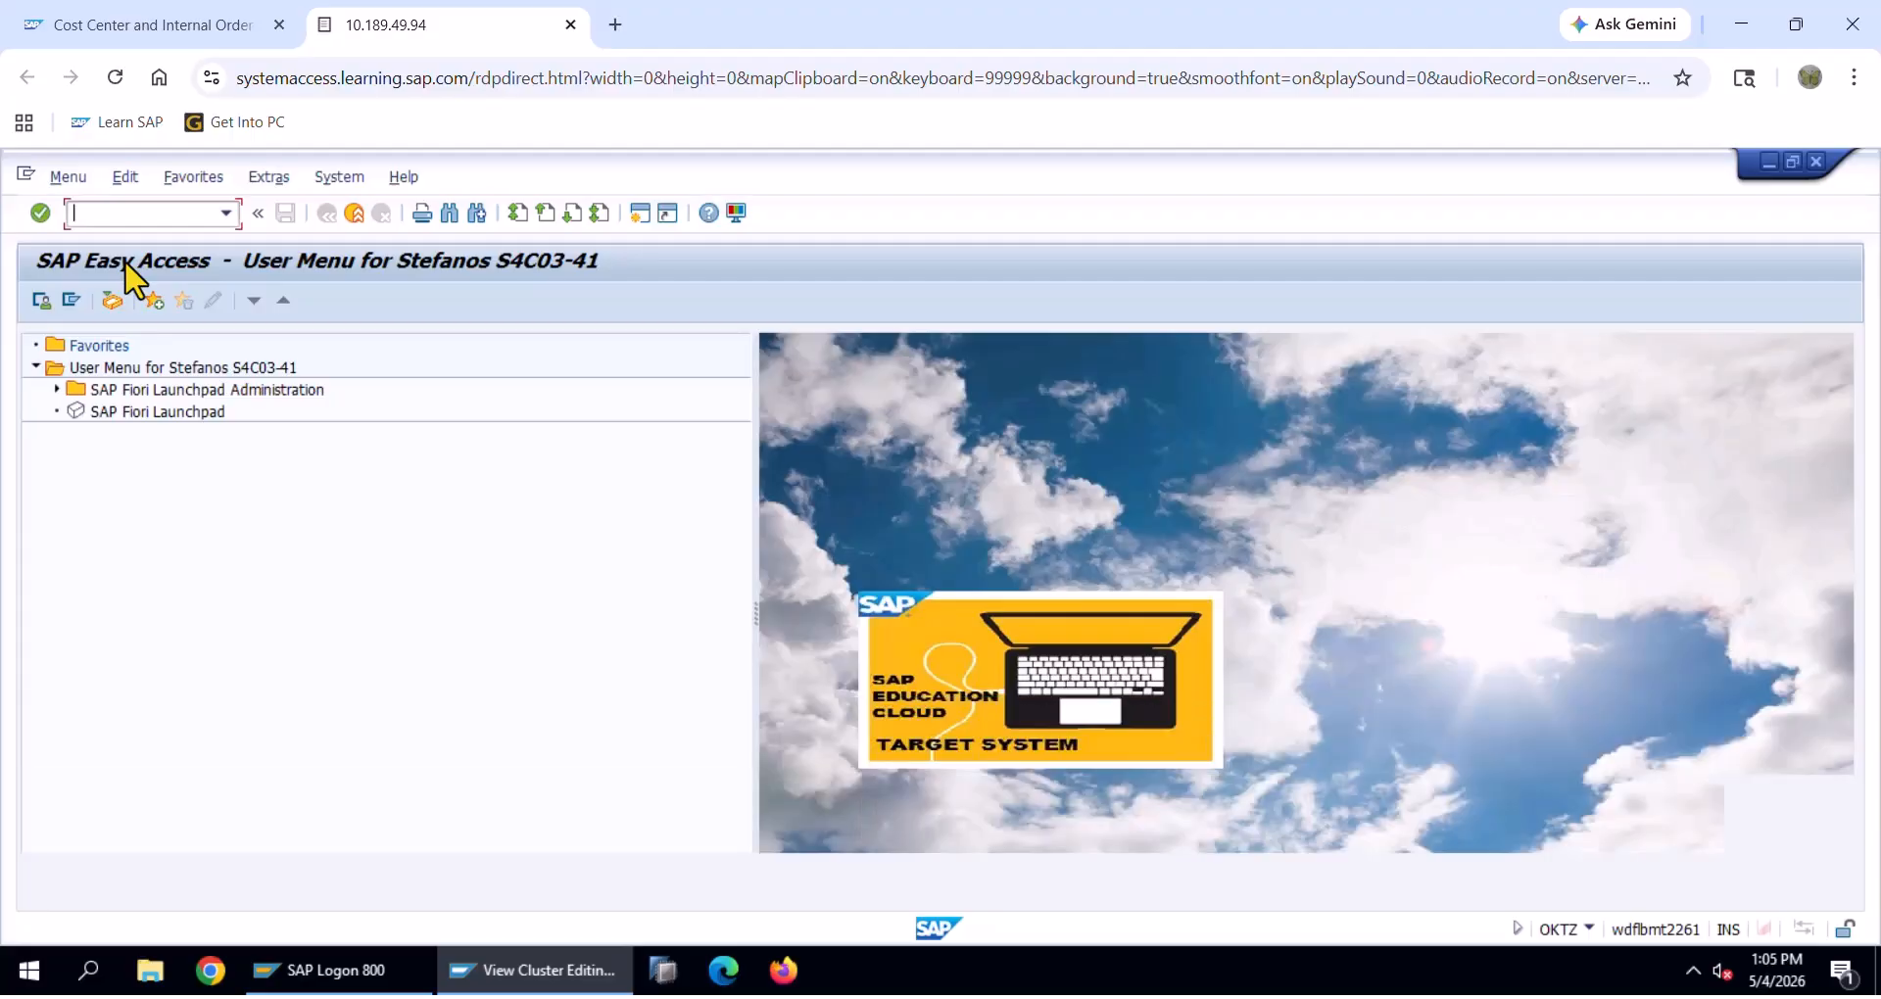
Create and save cost component structure LE, named "LEUK Cost component Struc", in transaction OKTZ
{"action": "type", "text": "oktz"}
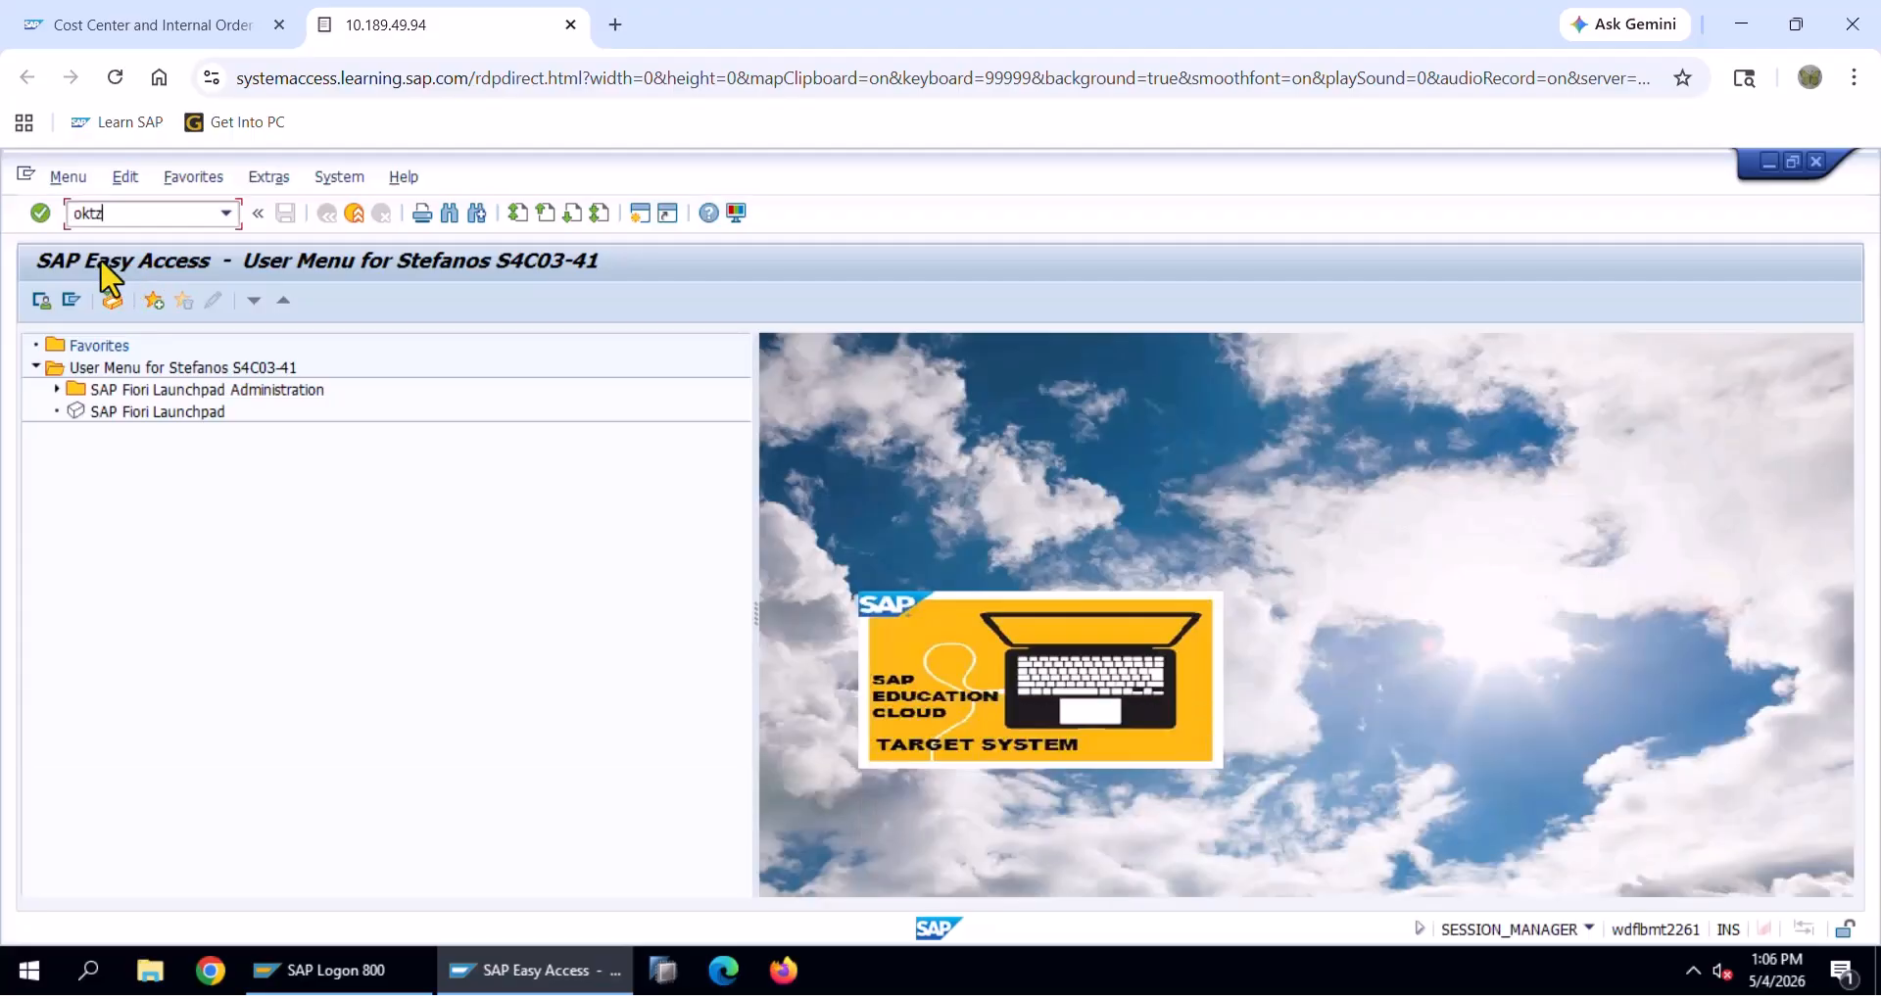
{"action": "key", "text": "Return"}
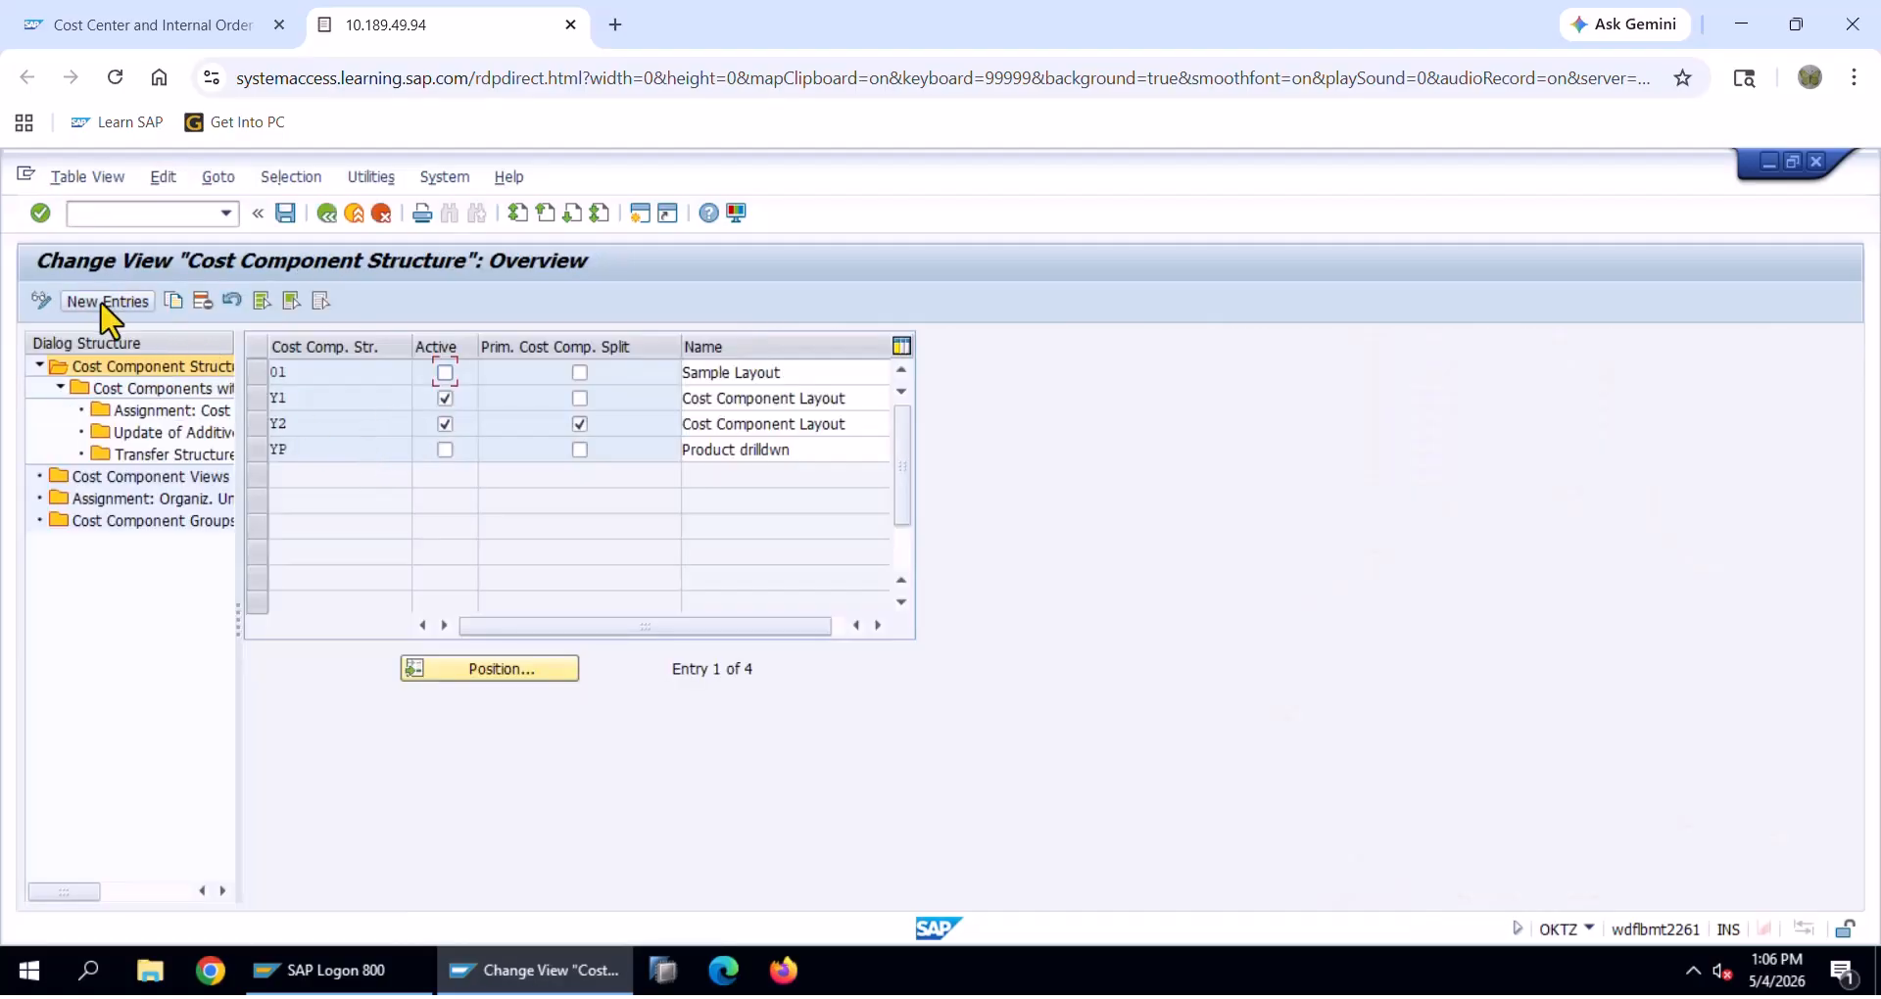
{"action": "left_click", "coordinate": [102, 306]}
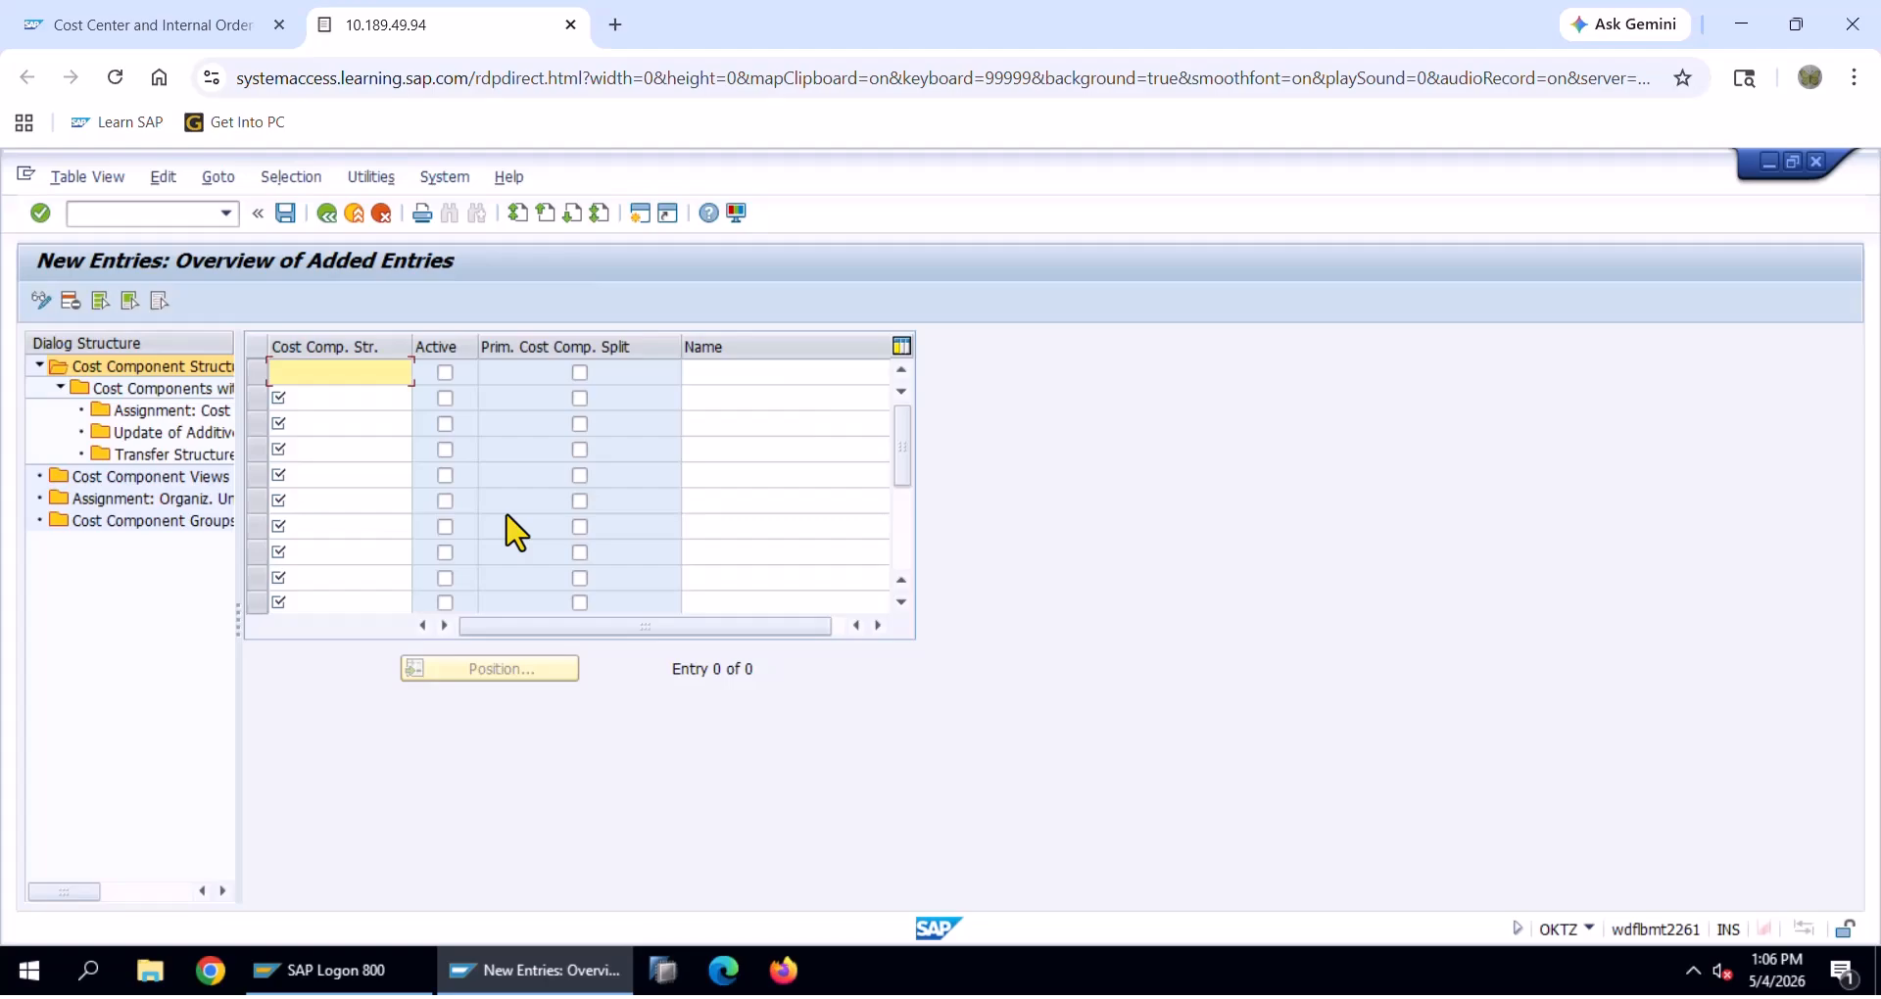
{"action": "type", "text": "LE"}
{"action": "key", "text": "Tab"}
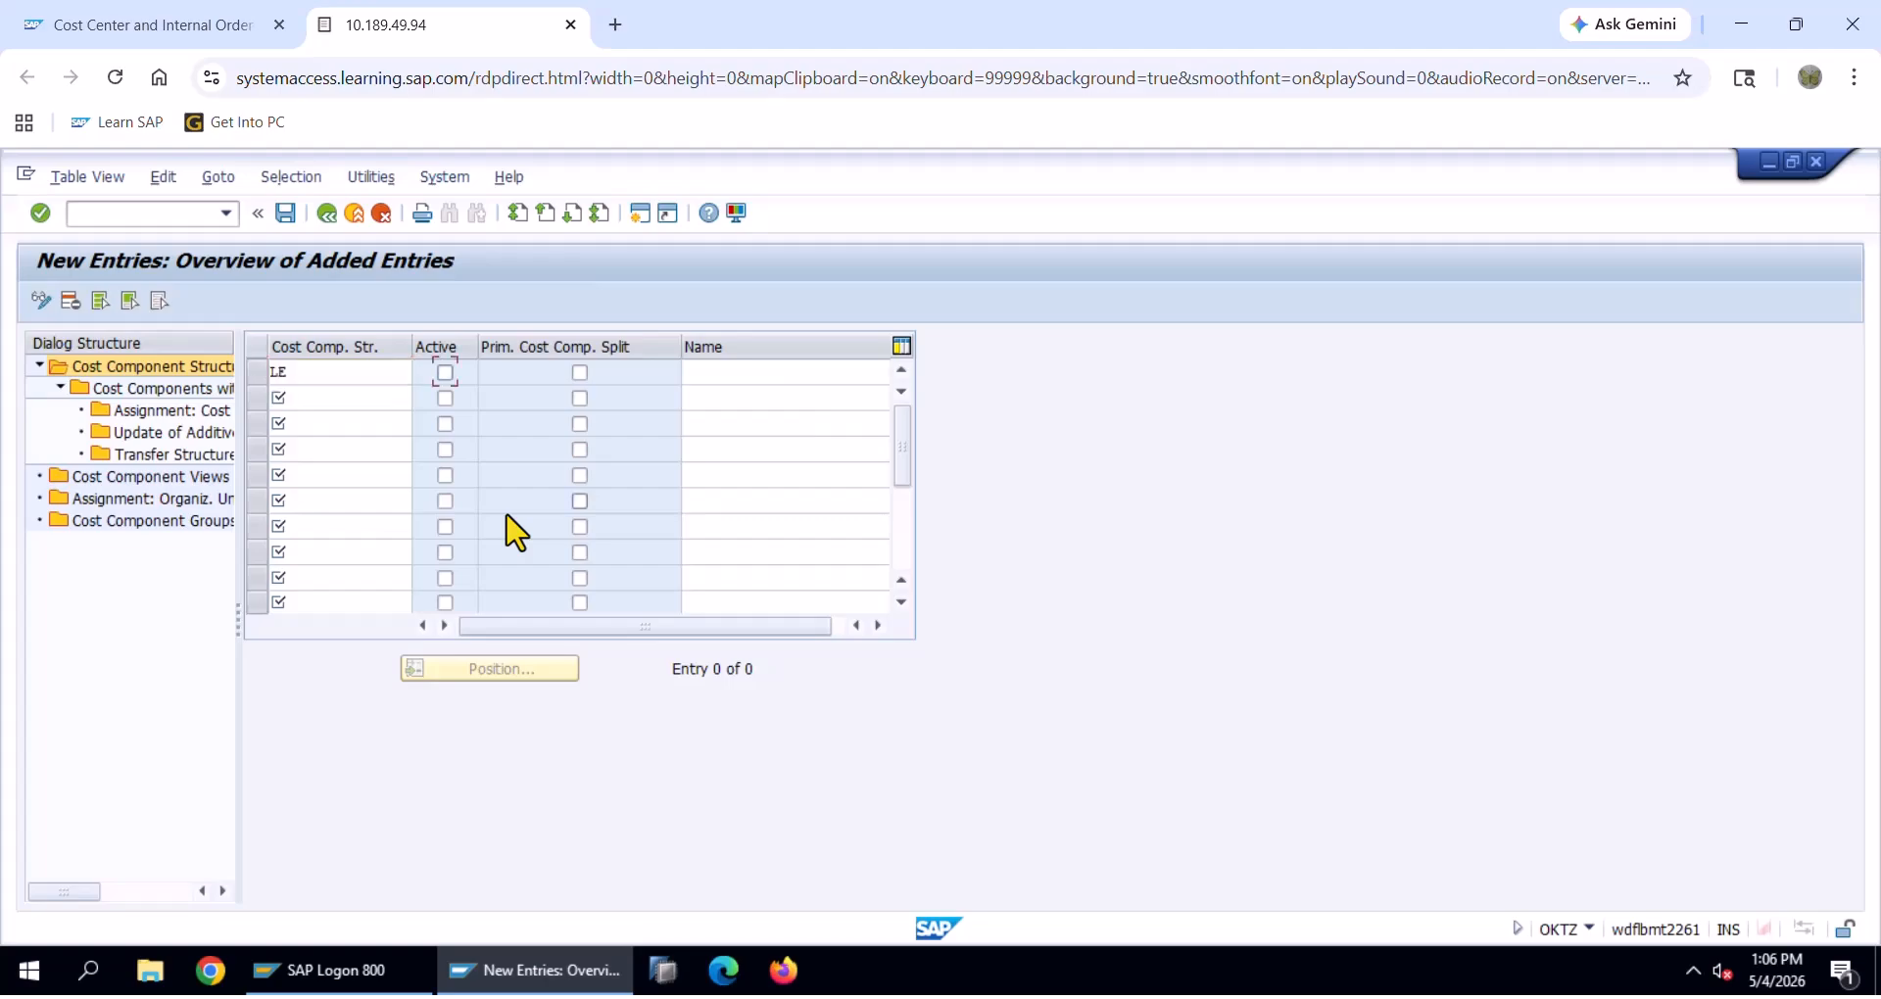
{"action": "key", "text": "Tab"}
{"action": "key", "text": "Tab"}
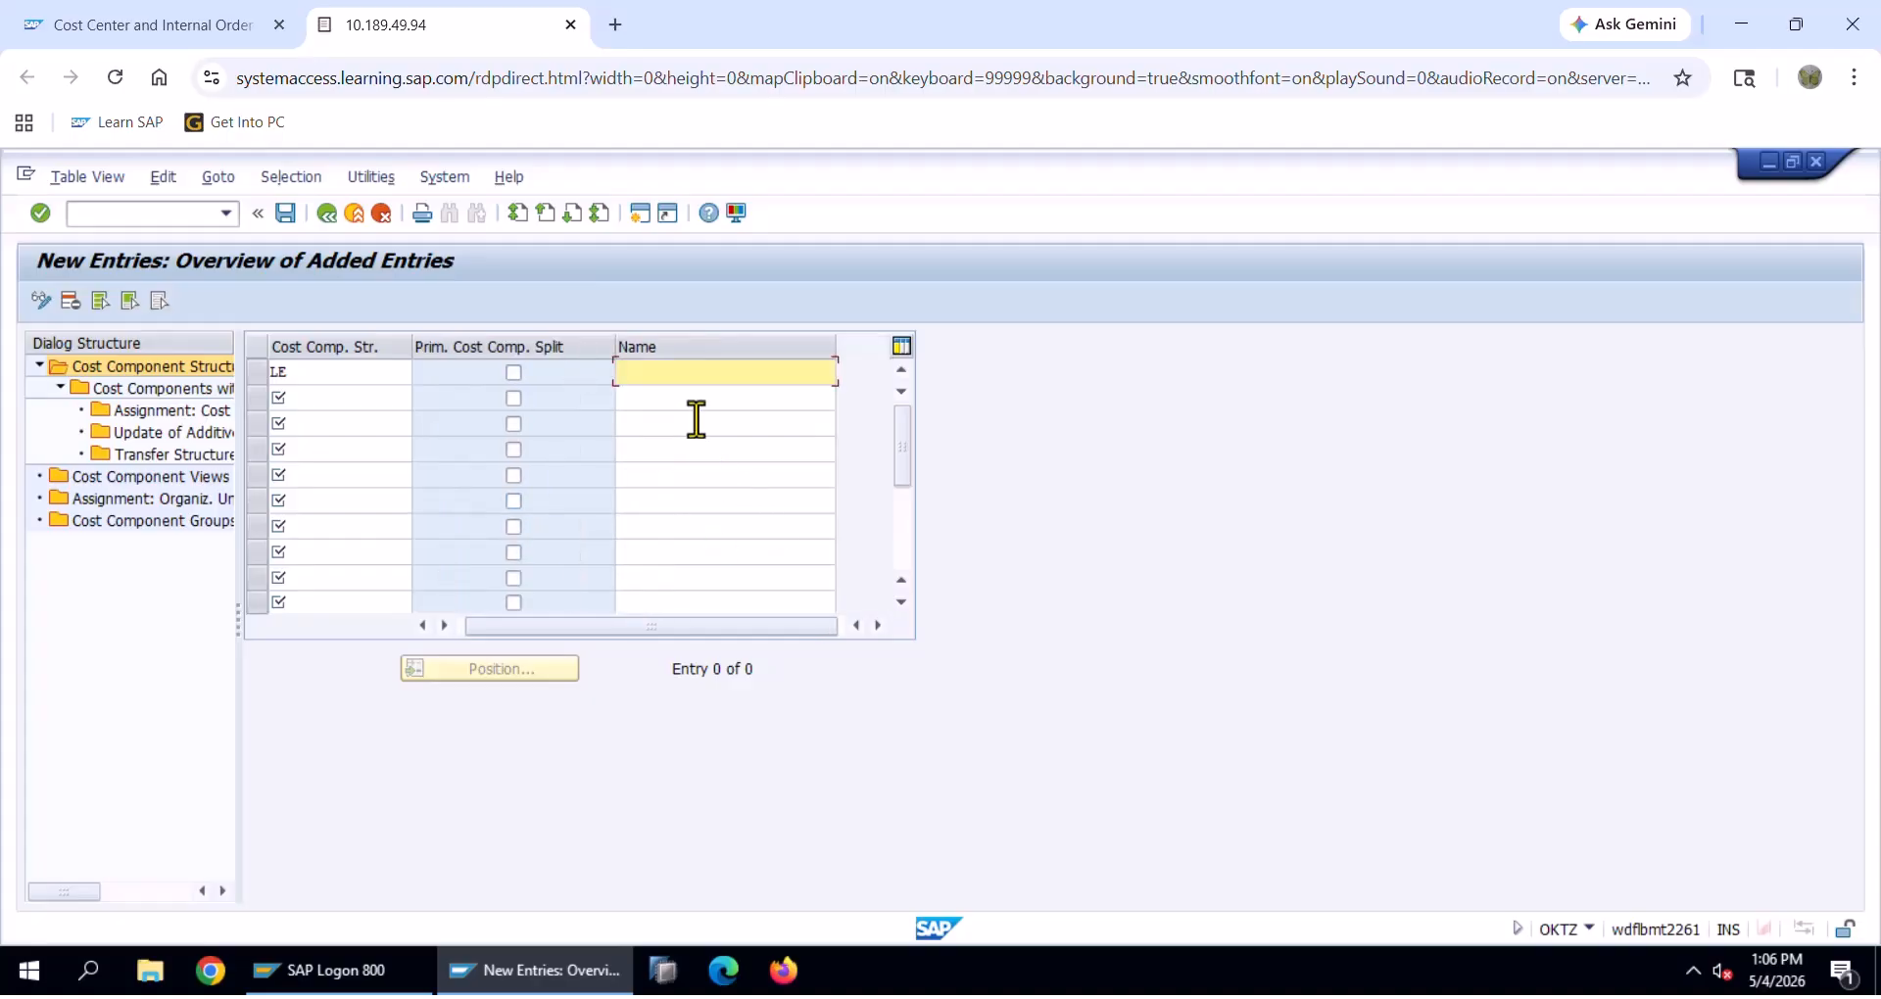
{"action": "type", "text": "L"}
{"action": "key", "text": "Down"}
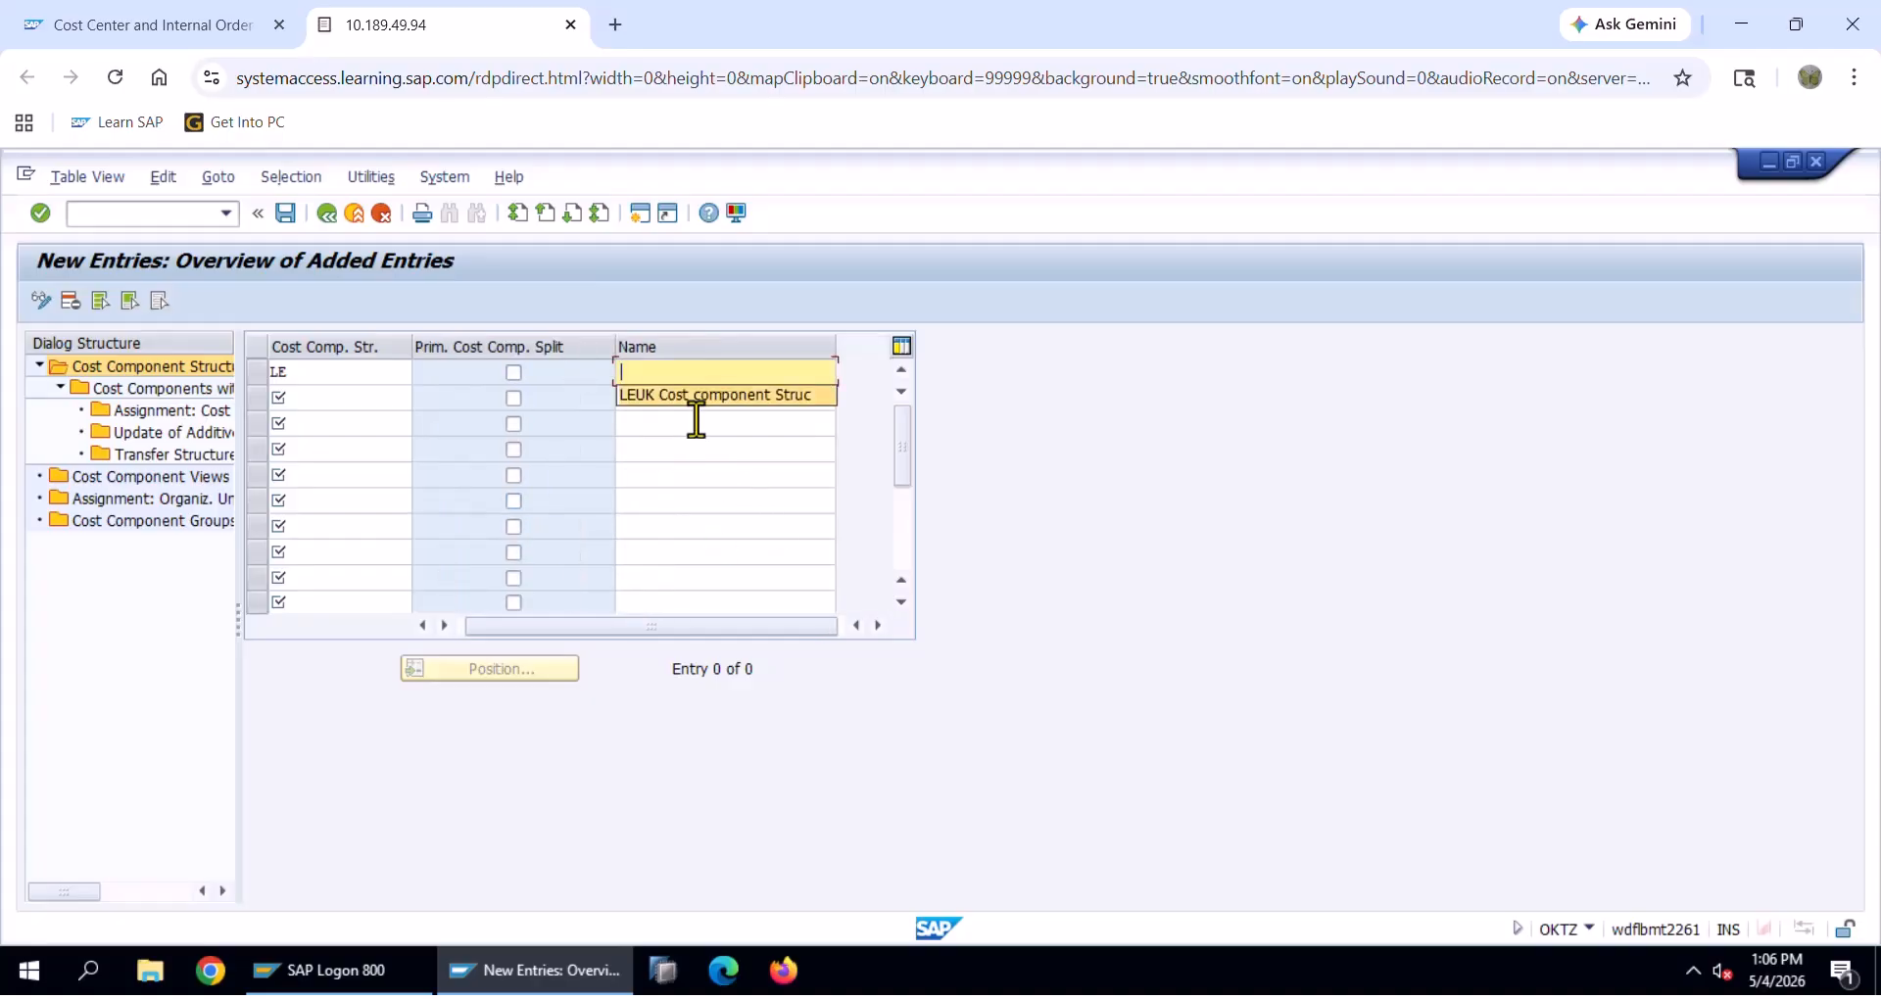
{"action": "key", "text": "Return"}
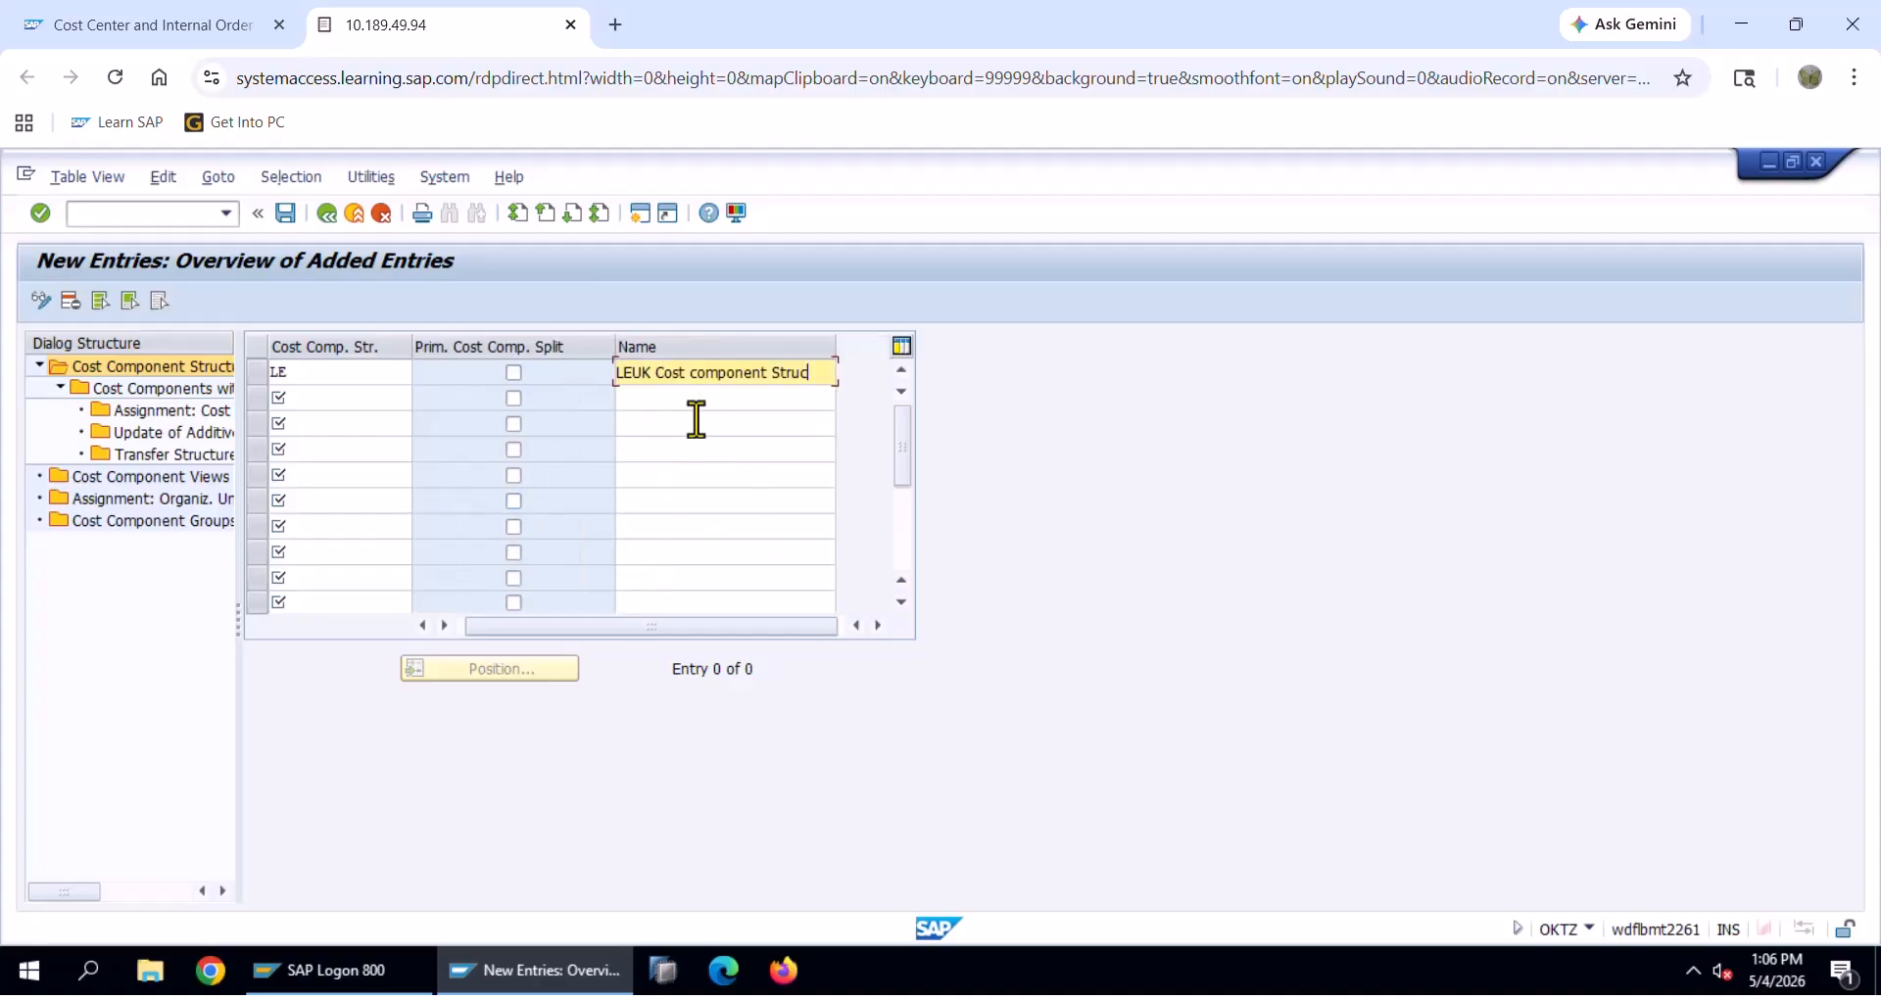
{"action": "left_click", "coordinate": [286, 214]}
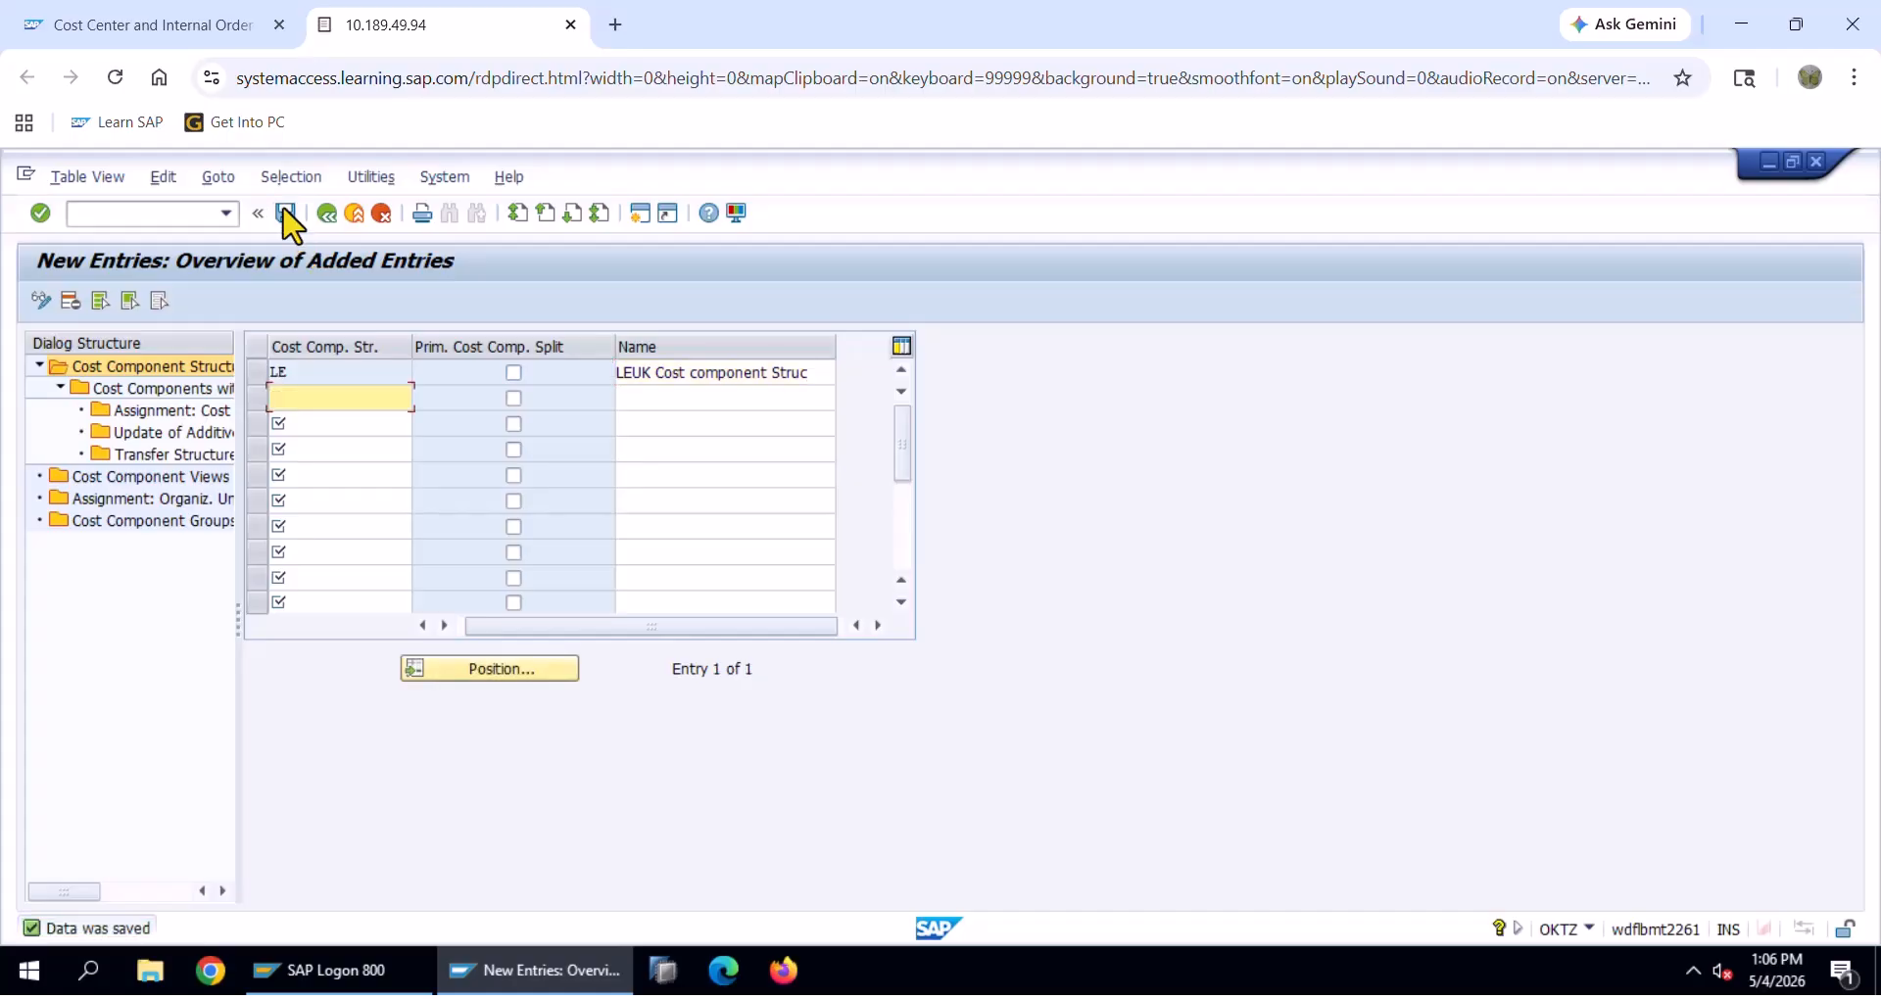
Start a new entry under Cost Components with Attributes and assign it to cost component structure LE
{"action": "left_click", "coordinate": [257, 373]}
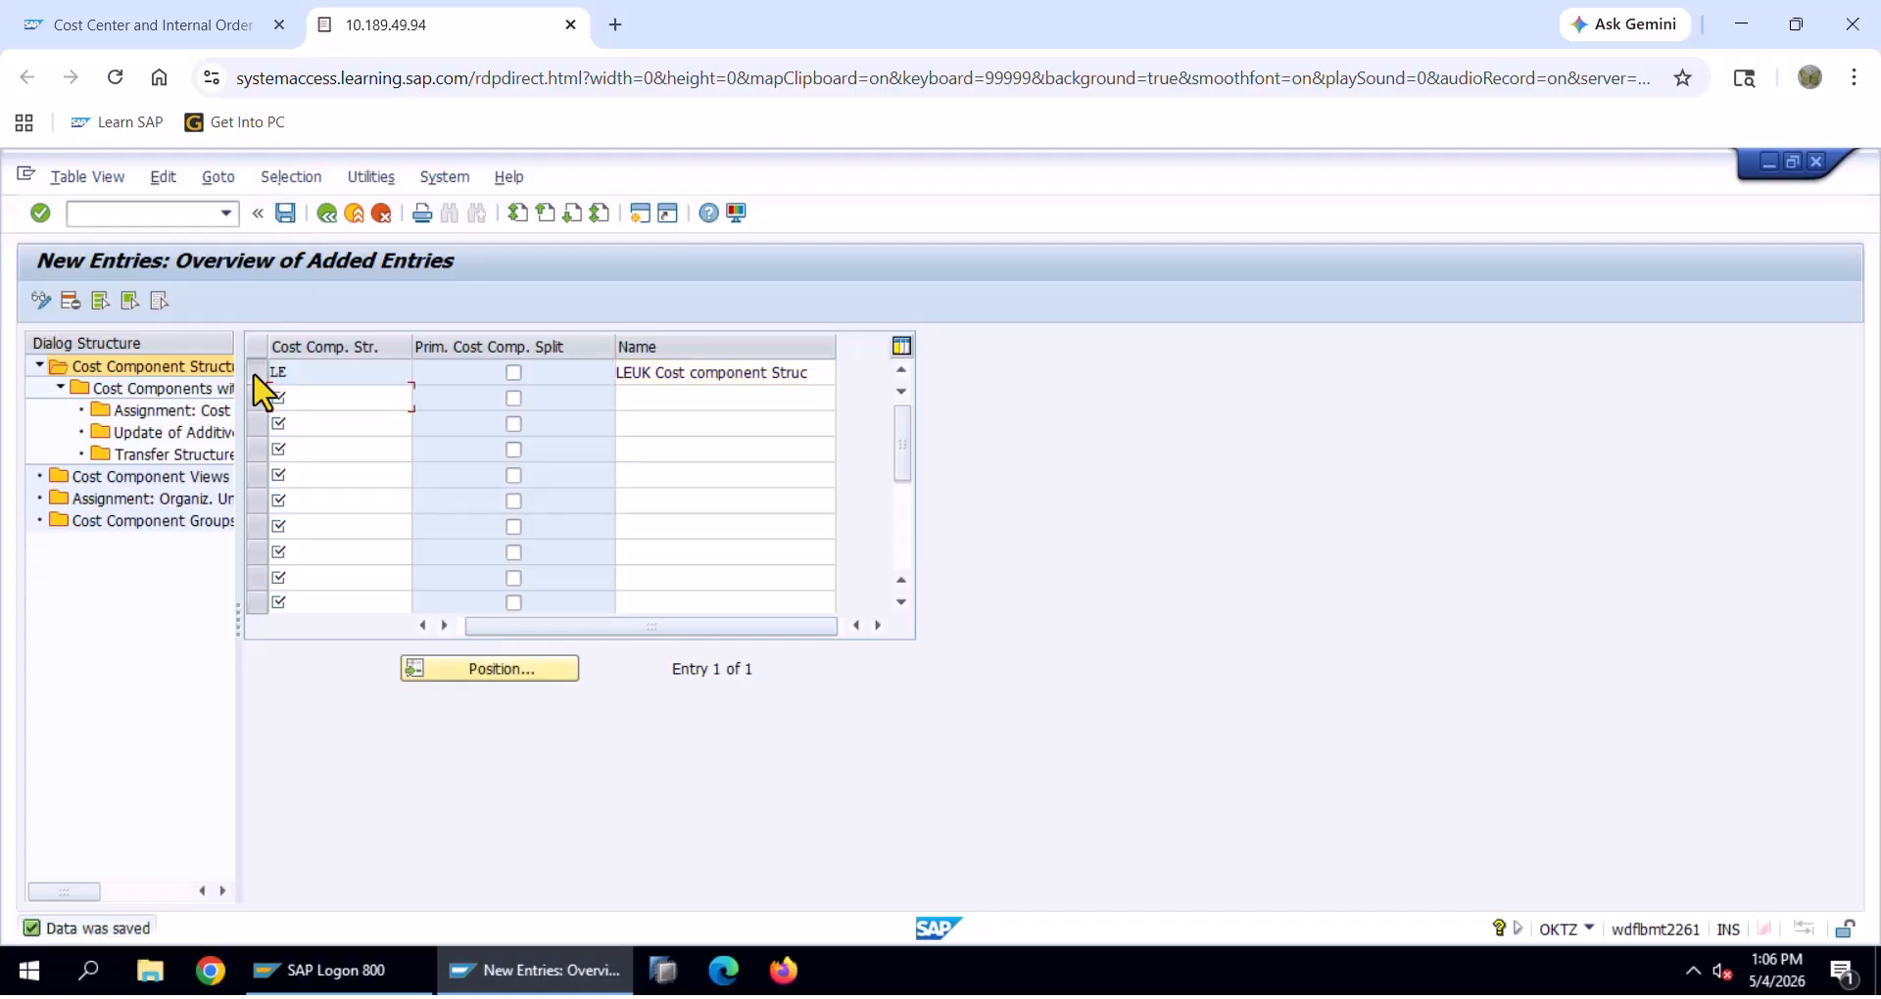
{"action": "double_click", "coordinate": [185, 391]}
{"action": "left_click", "coordinate": [126, 304]}
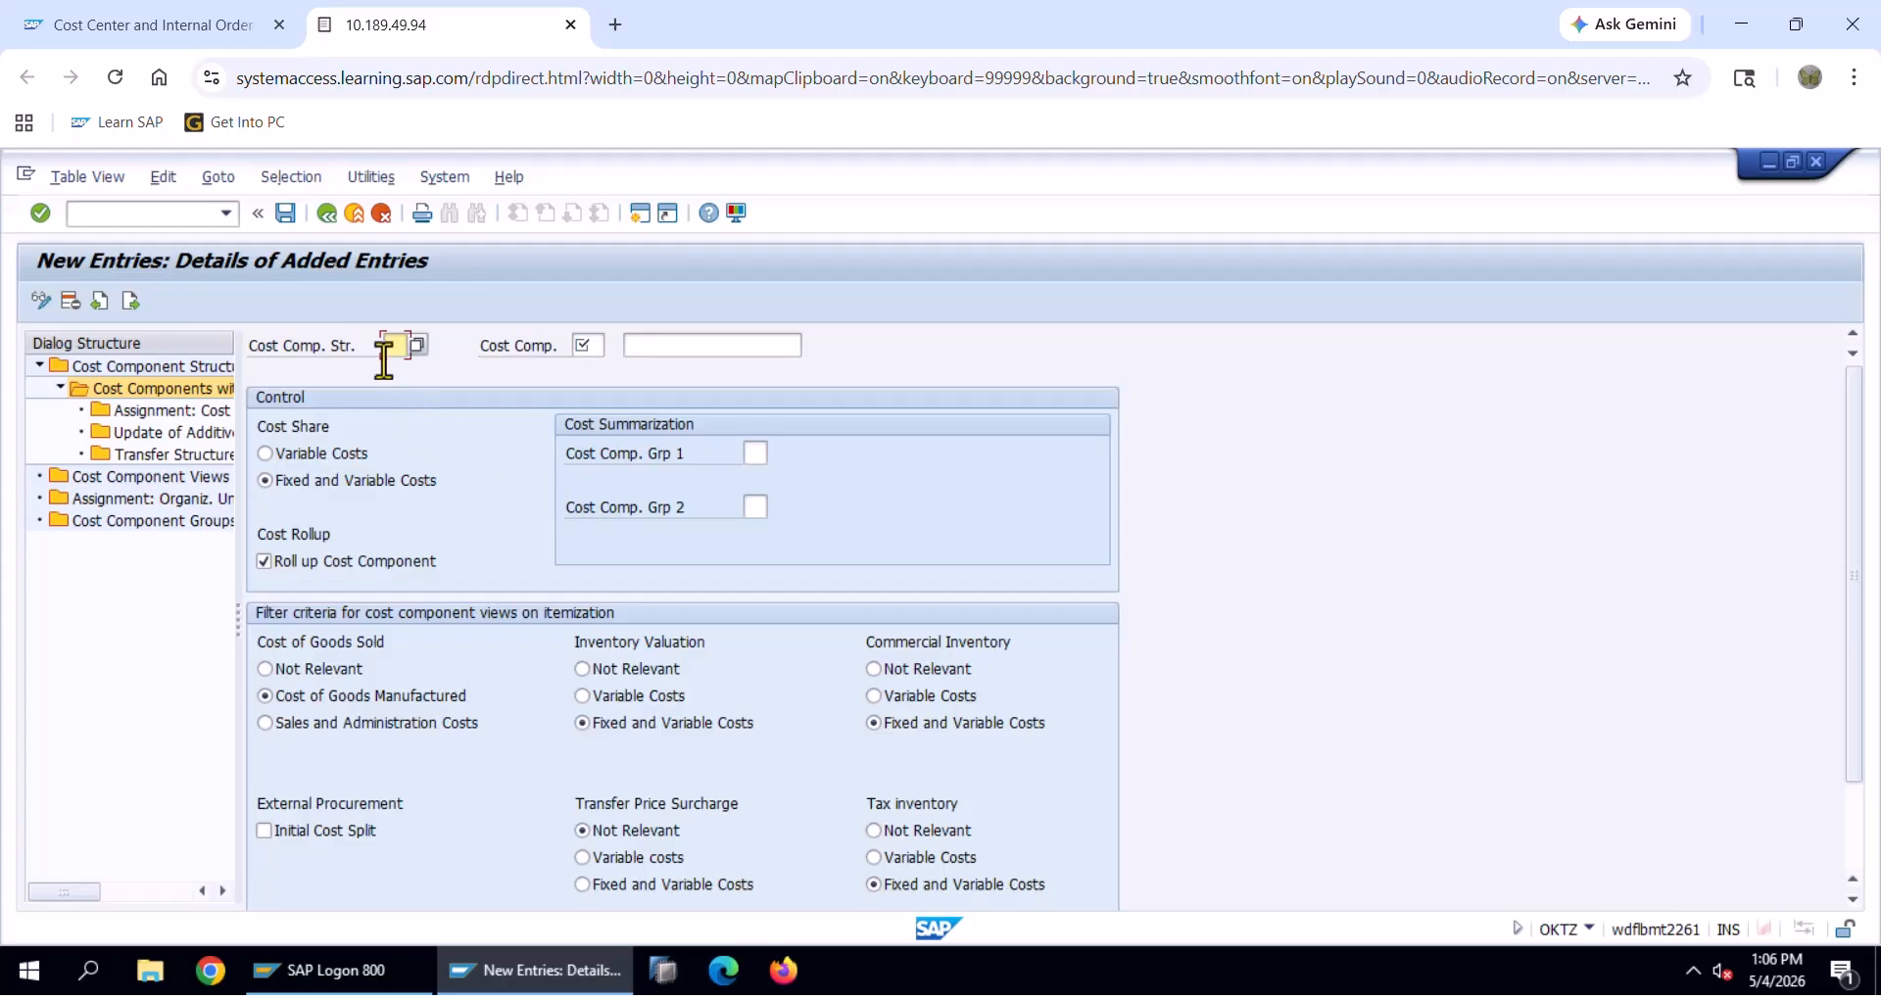
{"action": "left_click", "coordinate": [418, 345]}
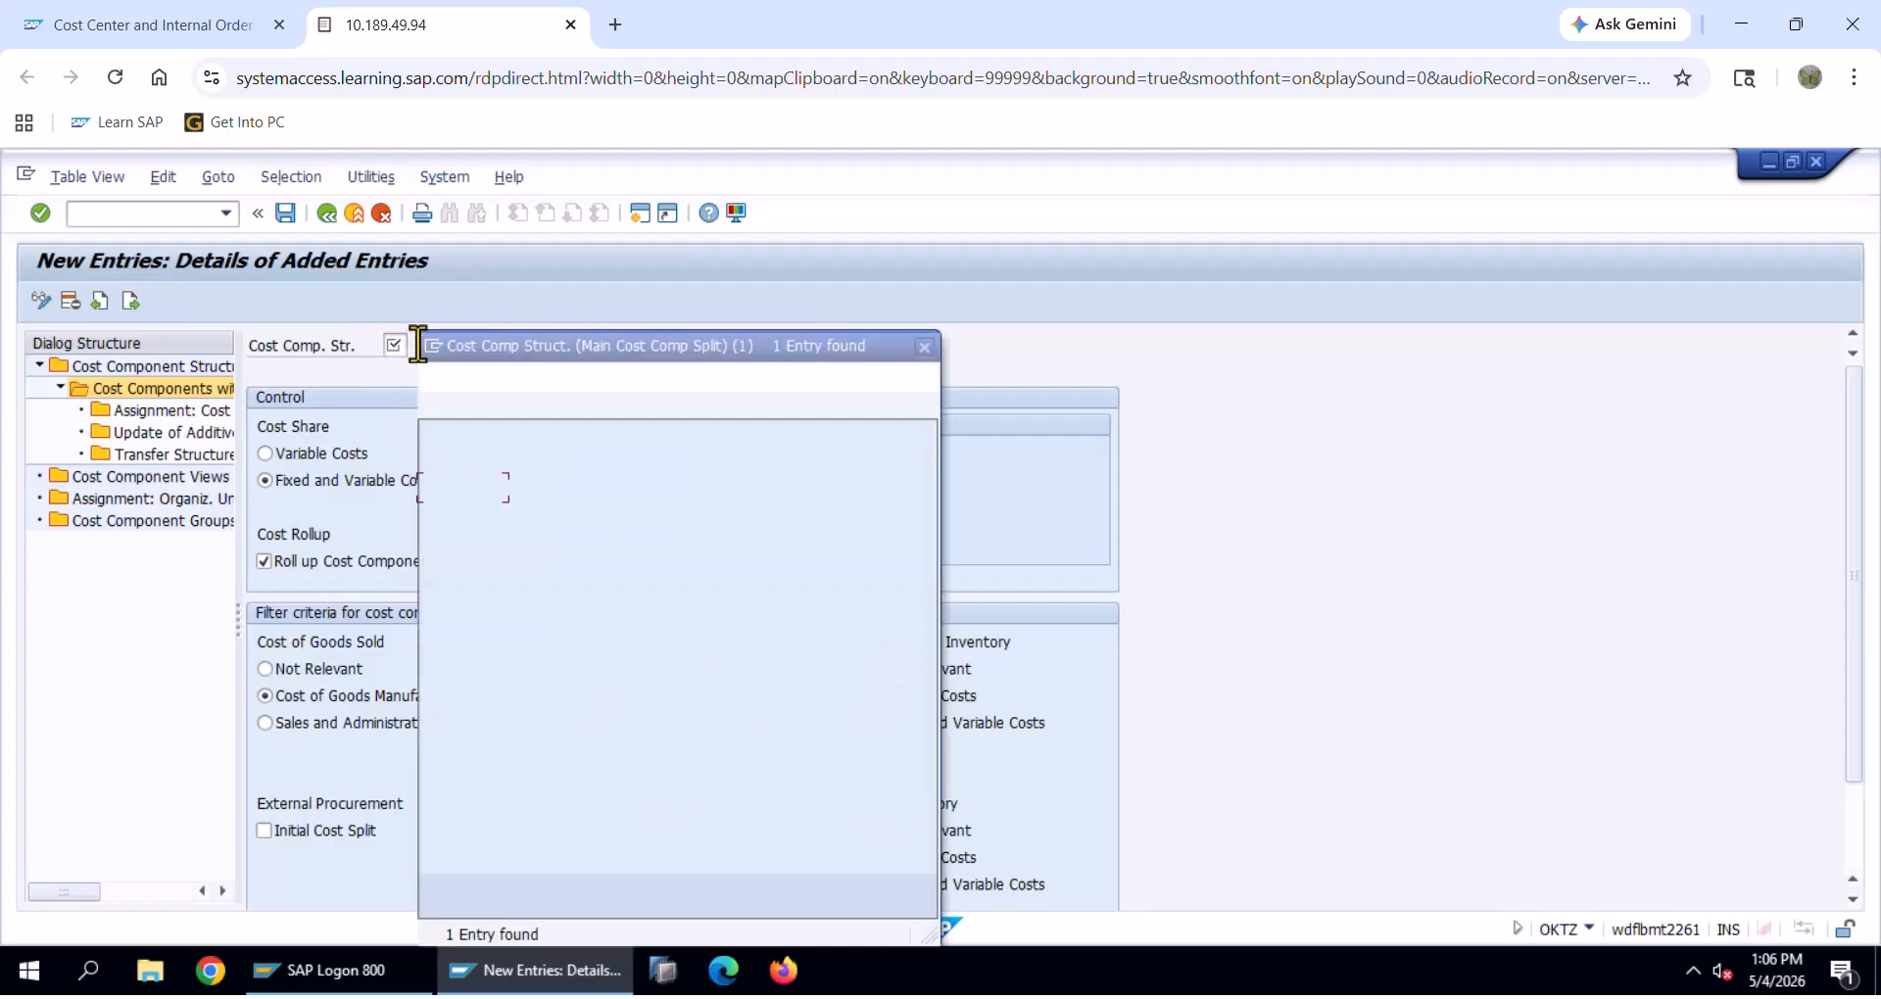
{"action": "double_click", "coordinate": [609, 495]}
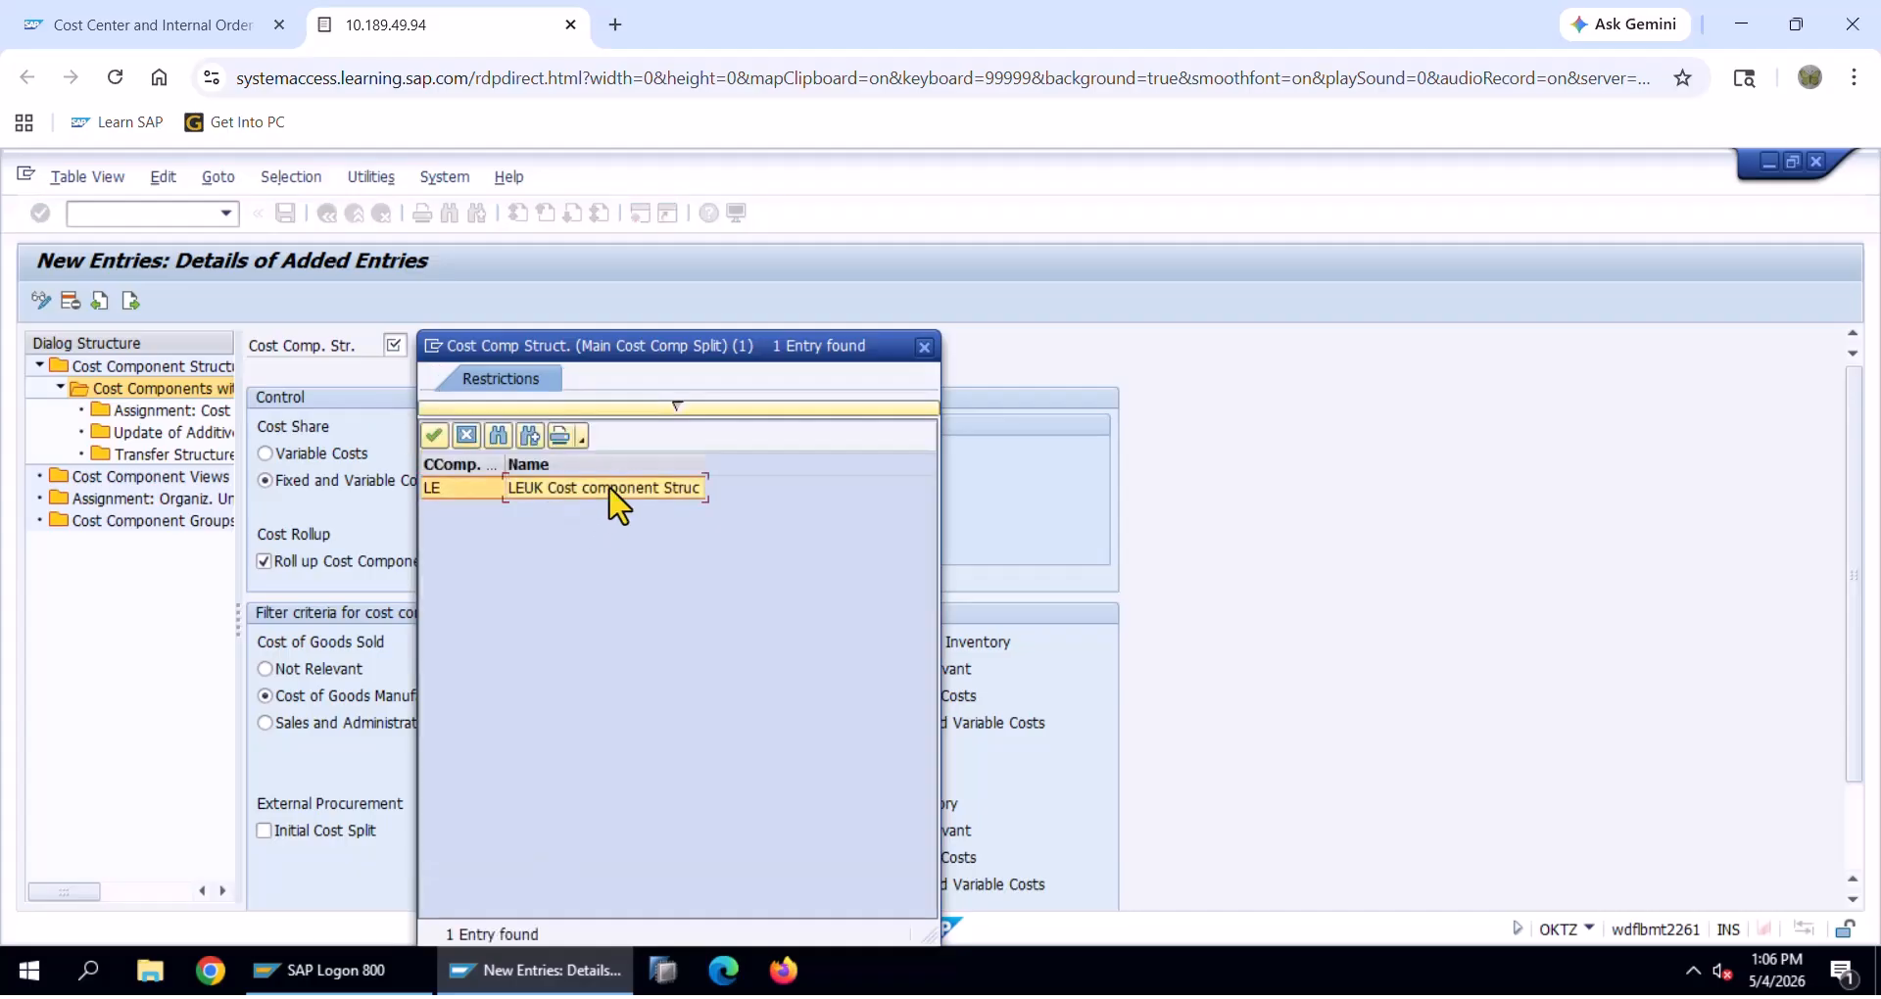
Set the new entry's cost component to 10 and name it "Raw Material", copied from cell C2 of the workbook
{"action": "left_click", "coordinate": [583, 346]}
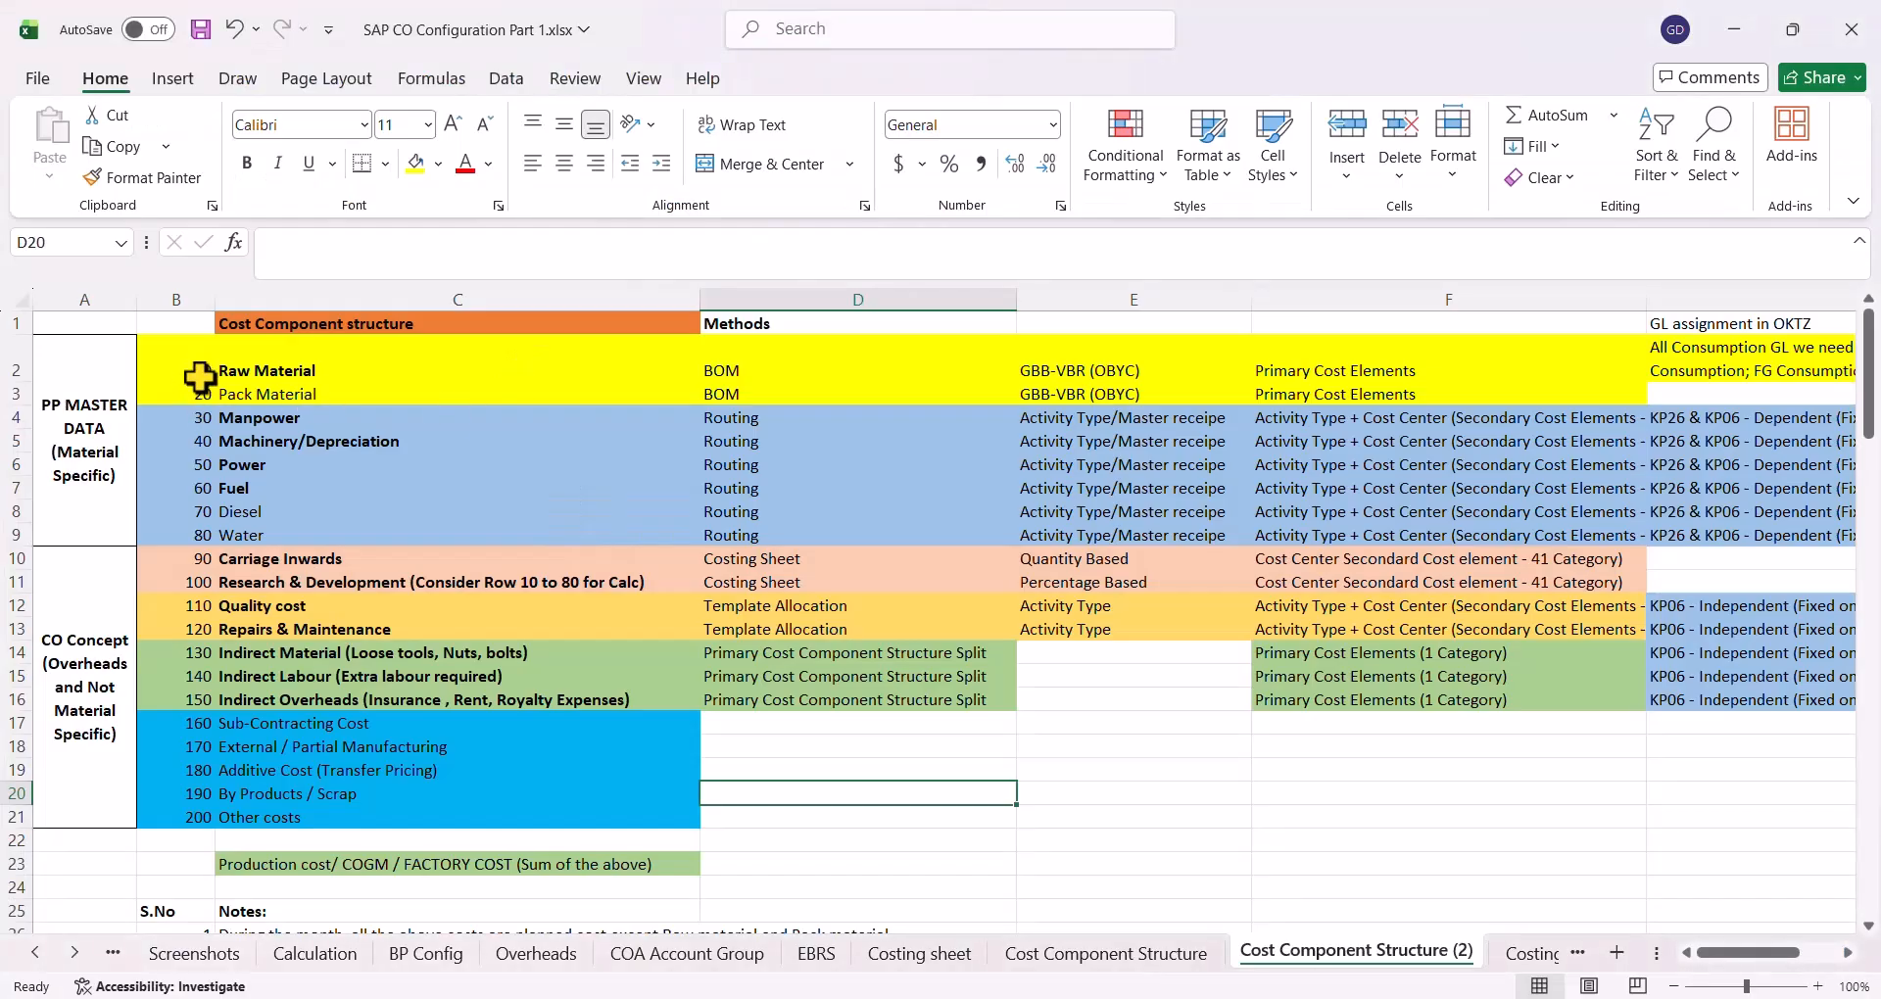
{"action": "left_click_drag", "start_coordinate": [200, 378], "coordinate": [225, 582]}
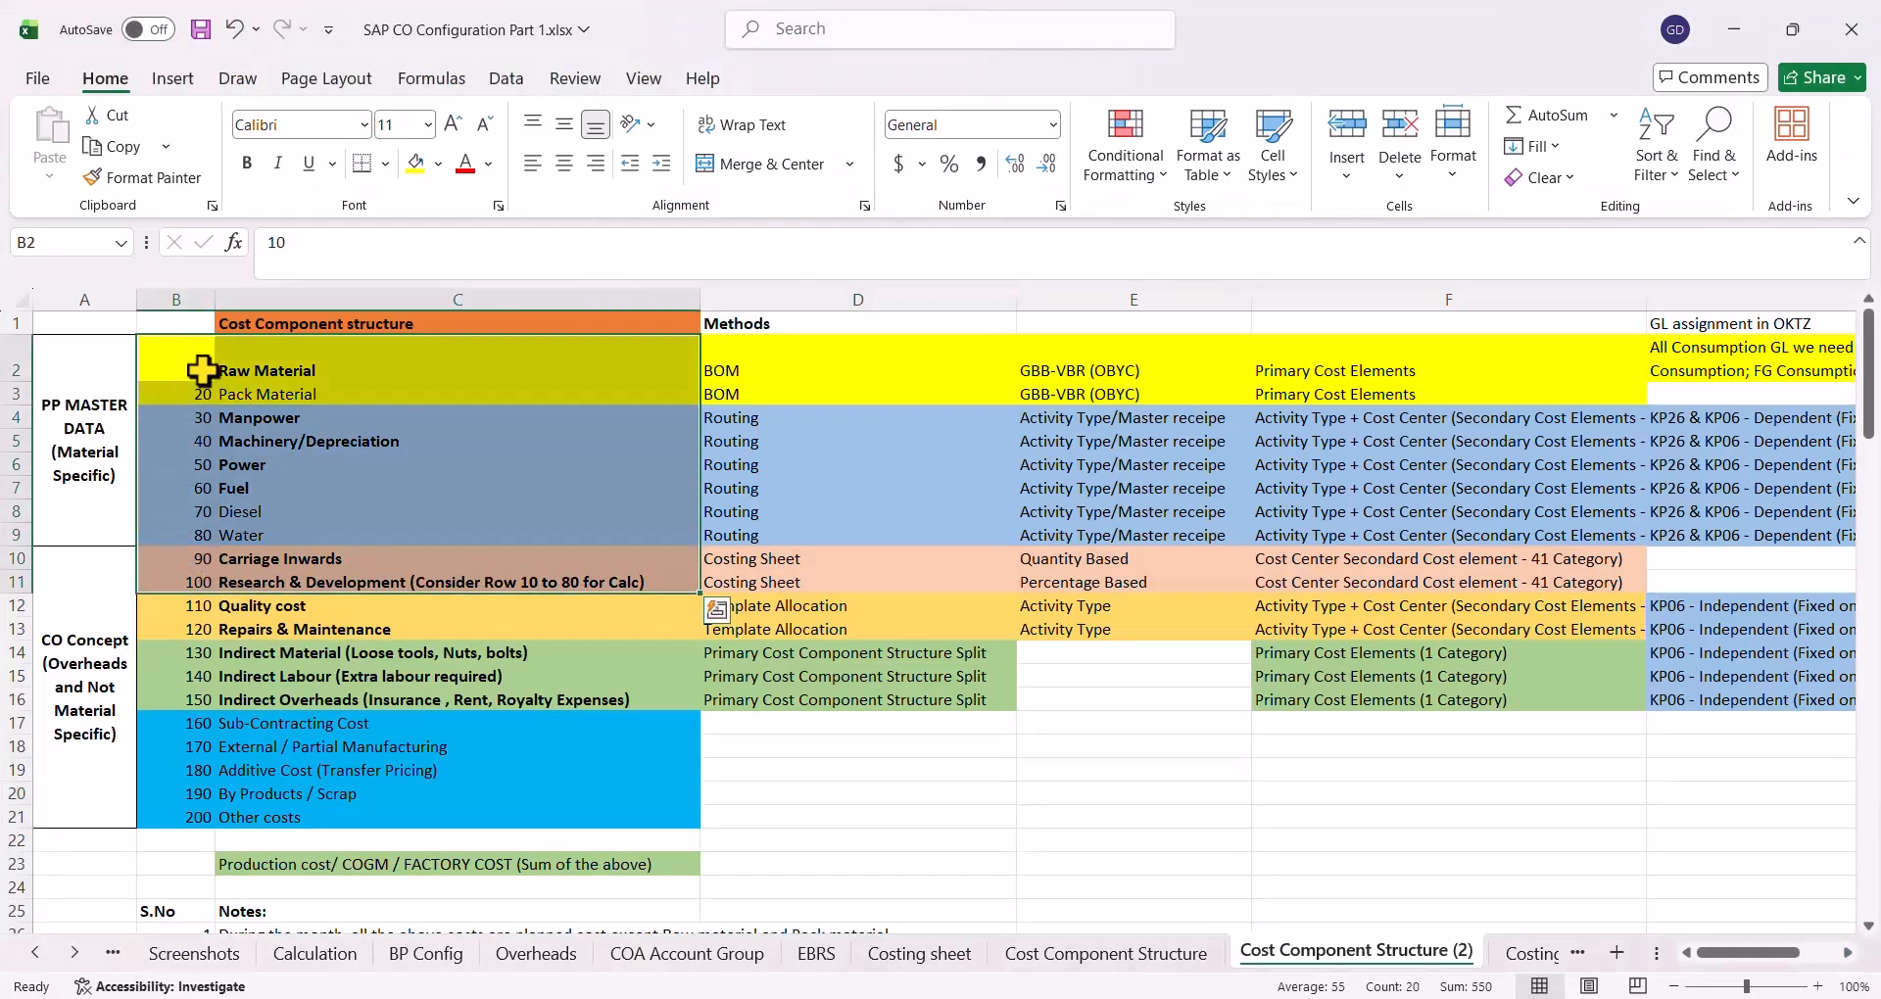
{"action": "left_click", "coordinate": [332, 377]}
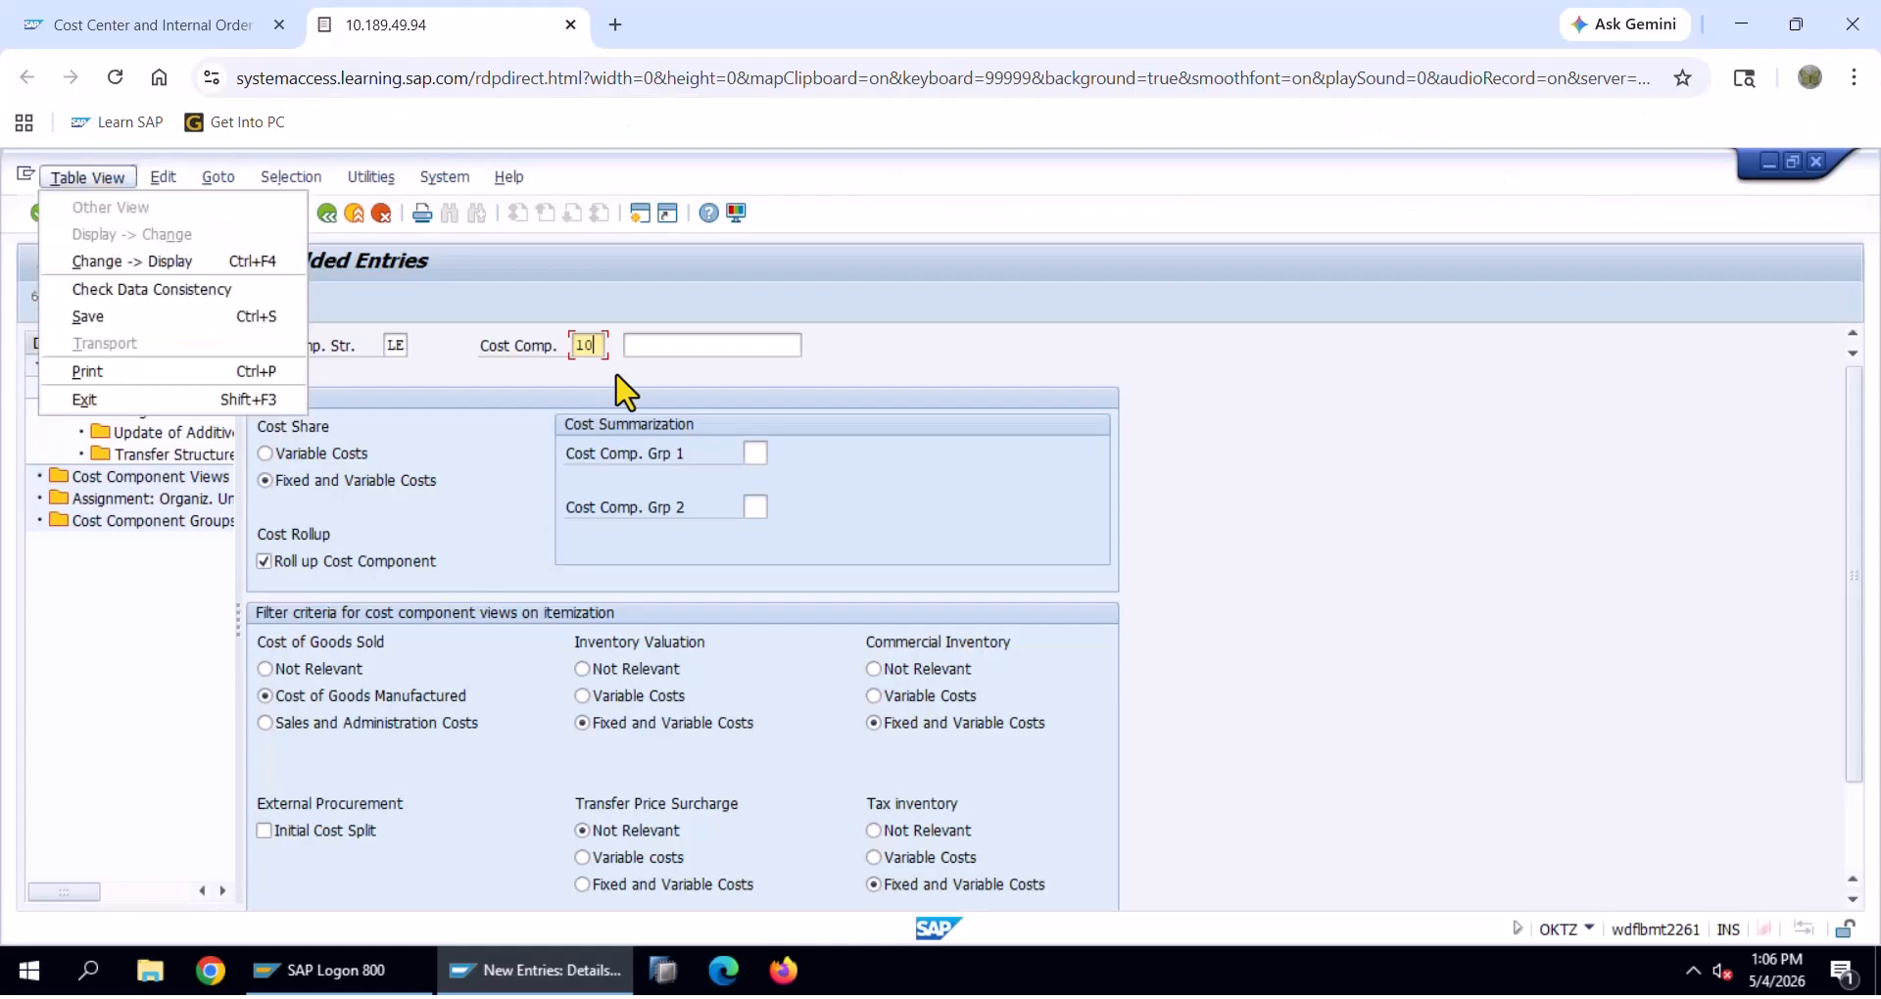
{"action": "left_click", "coordinate": [627, 392]}
{"action": "left_click", "coordinate": [643, 345]}
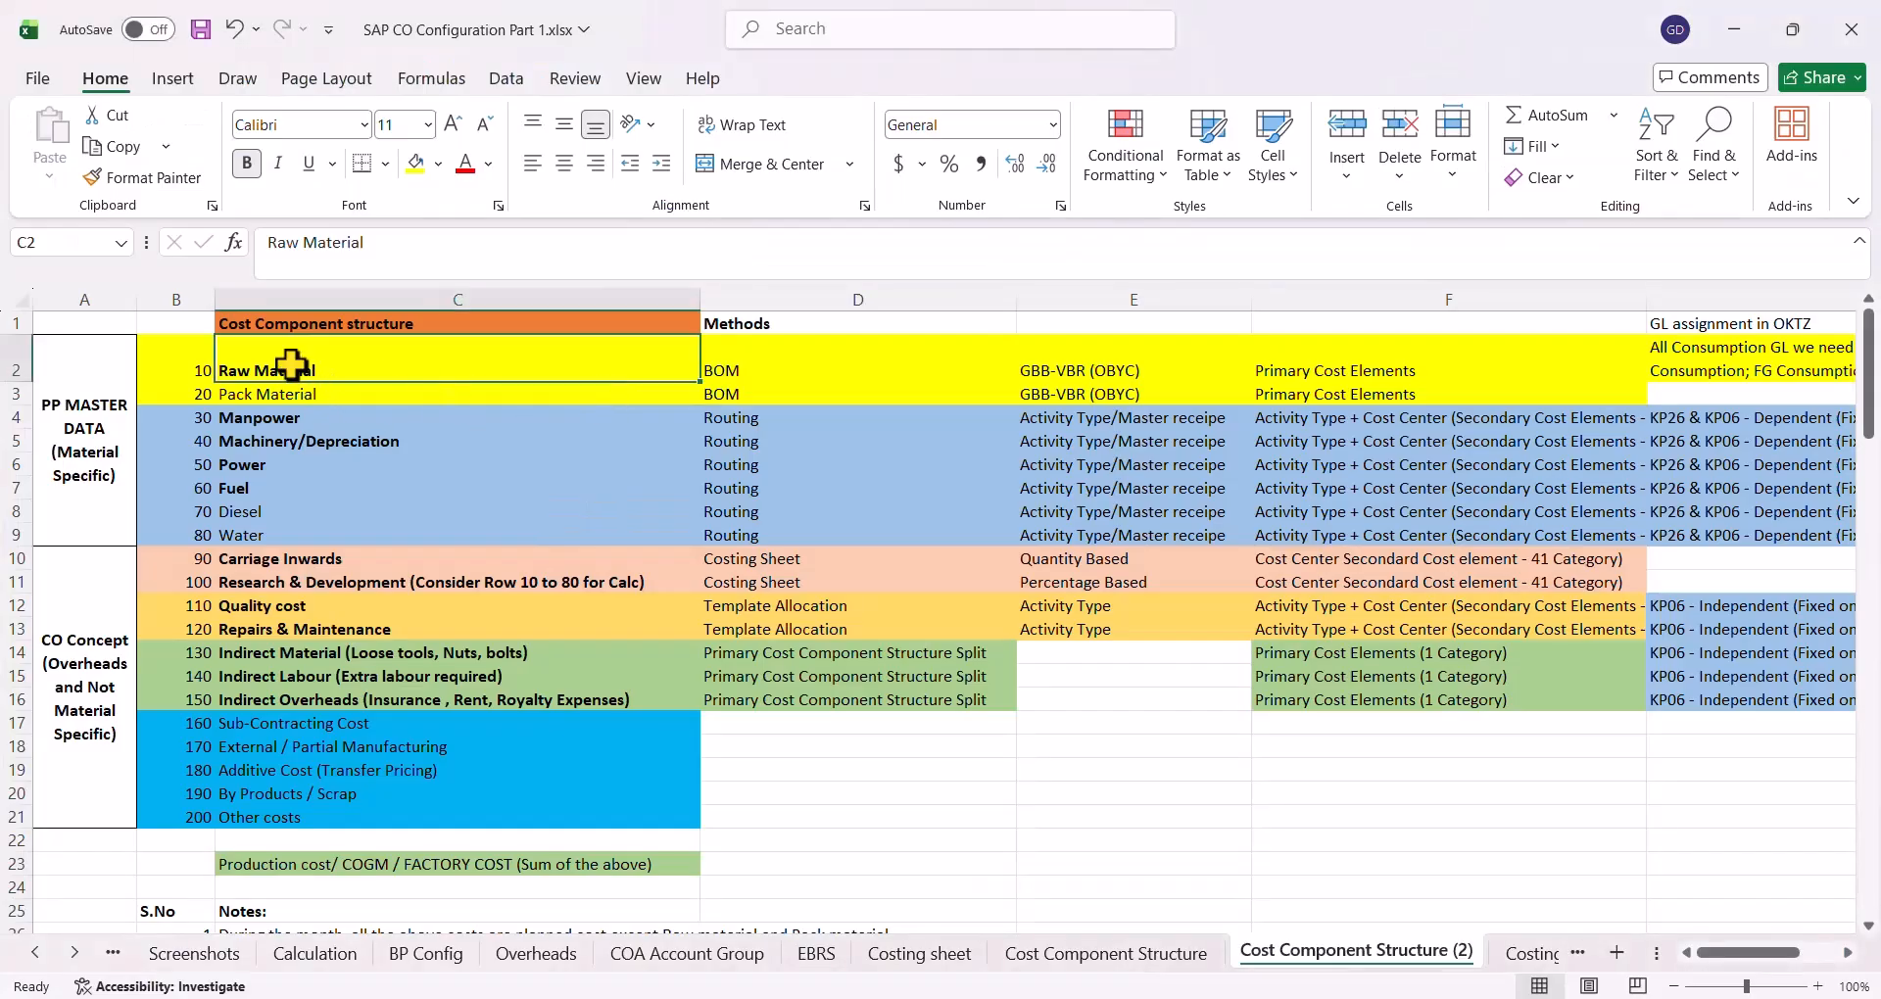
{"action": "key", "text": "ctrl+c"}
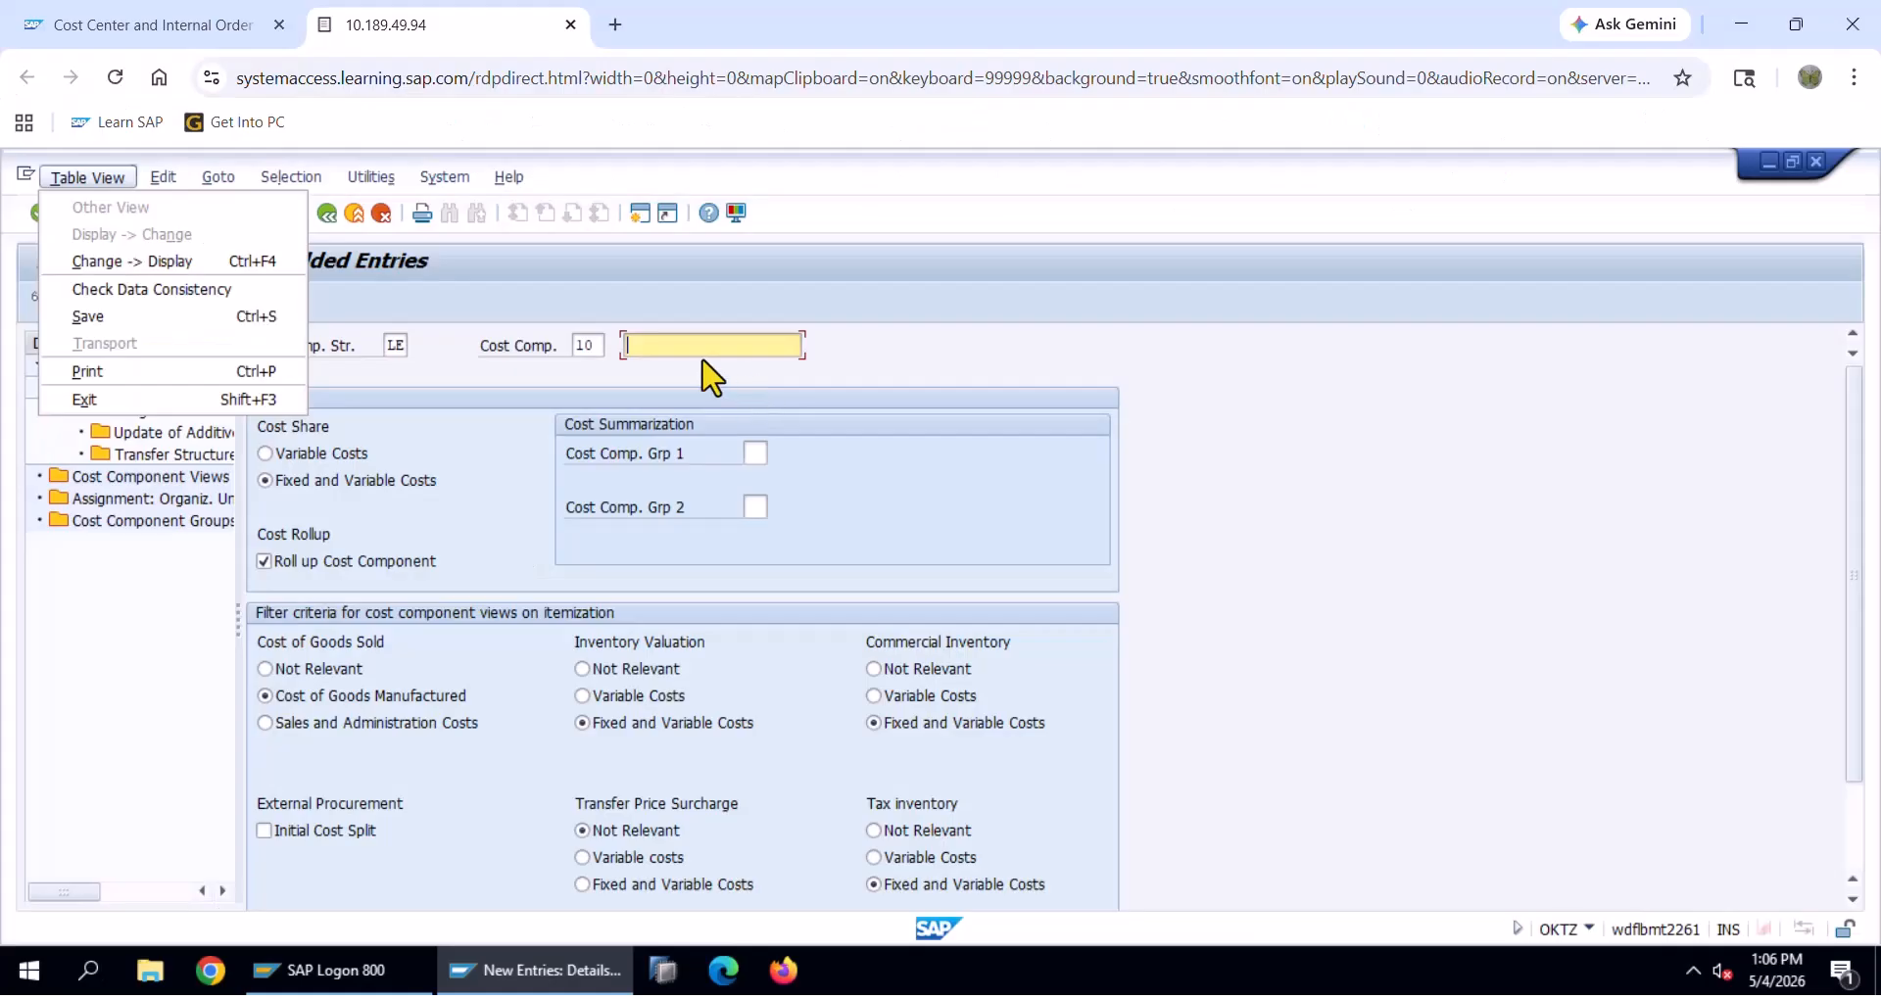
{"action": "left_click", "coordinate": [691, 364]}
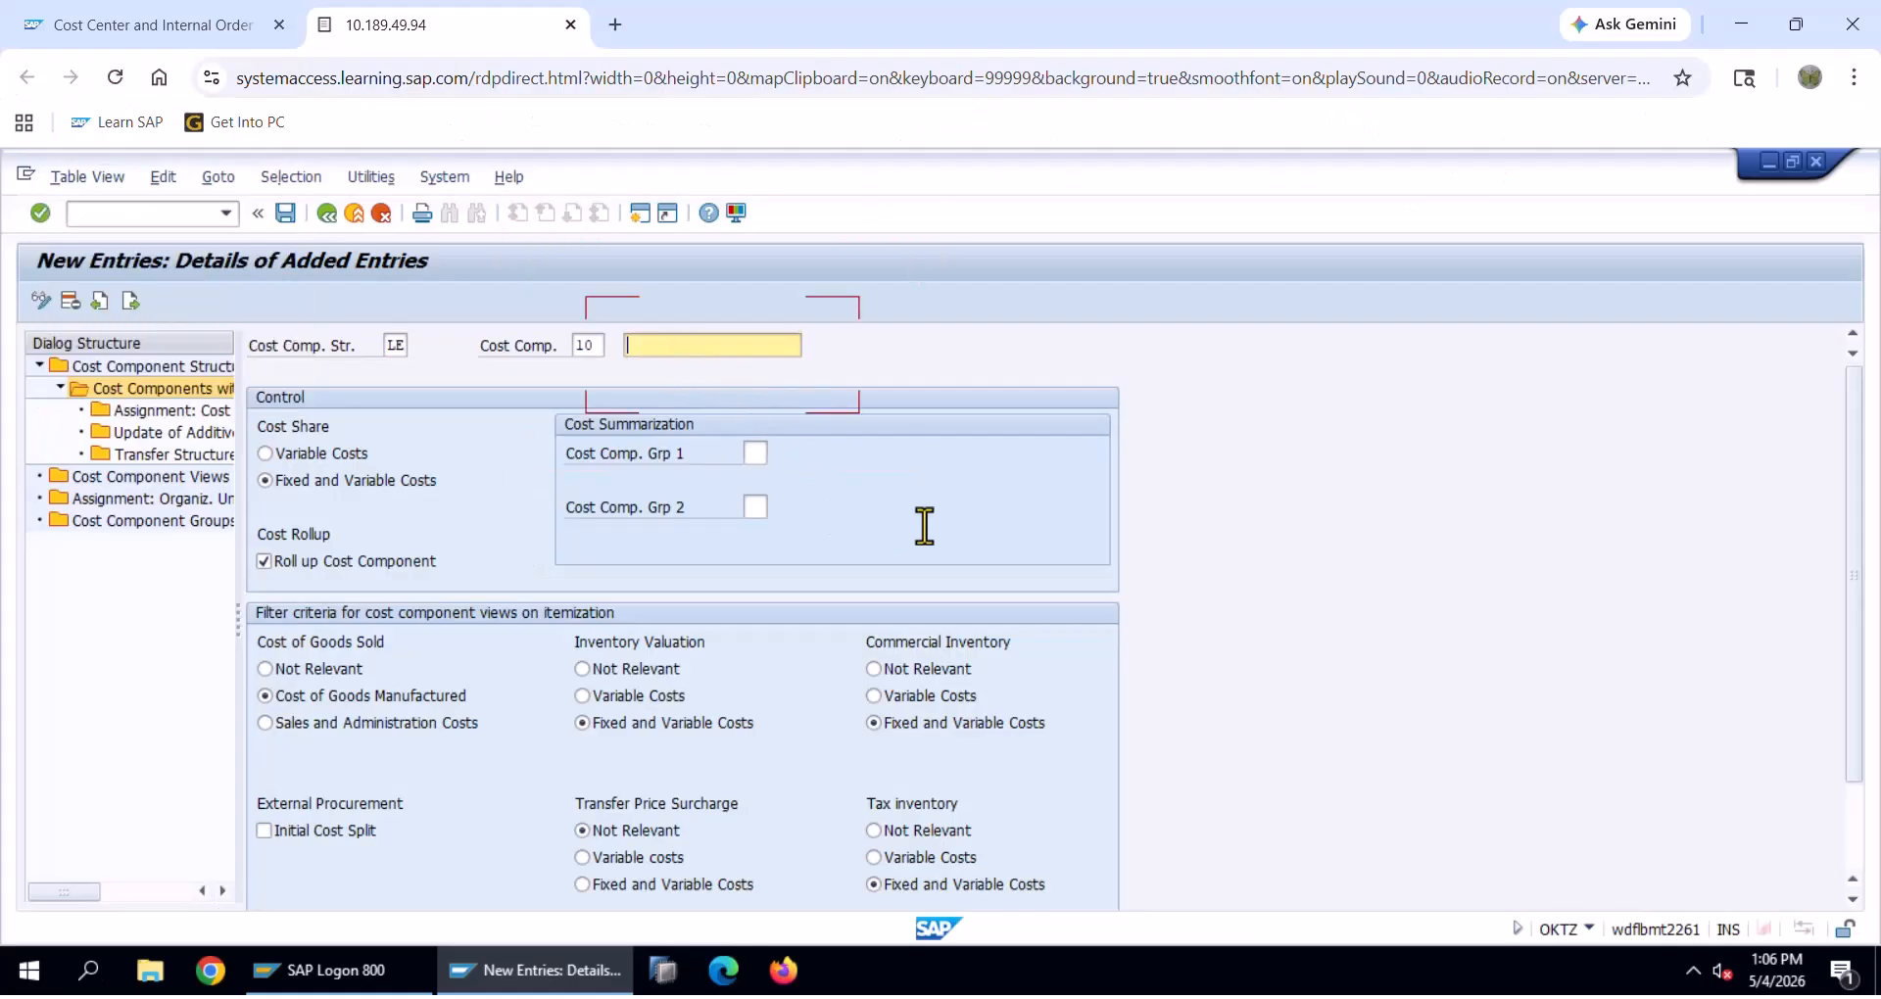
{"action": "key", "text": "ctrl+v"}
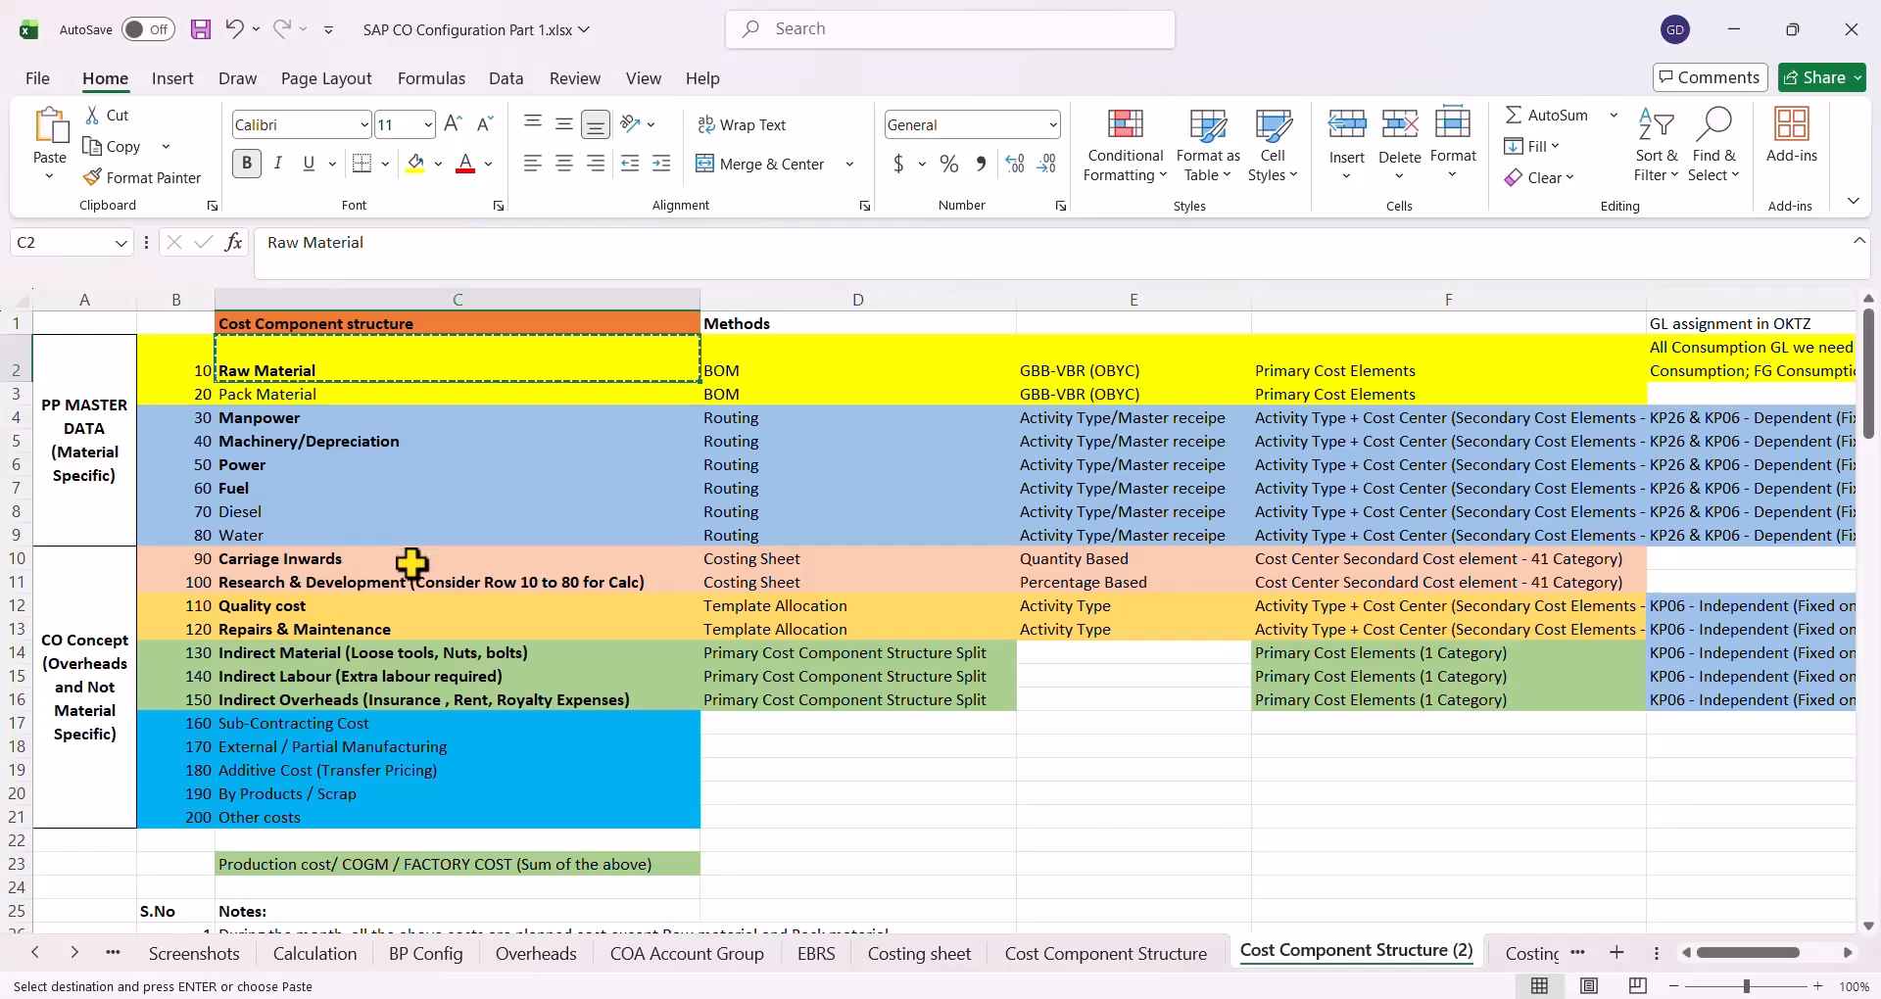
Review the workbook's component list from Raw Material to Other costs, and the attributes of cost component 10 in SAP
{"action": "left_click", "coordinate": [407, 558]}
{"action": "left_click", "coordinate": [306, 360]}
{"action": "key", "text": "ctrl+c"}
{"action": "left_click_drag", "start_coordinate": [306, 360], "coordinate": [521, 827]}
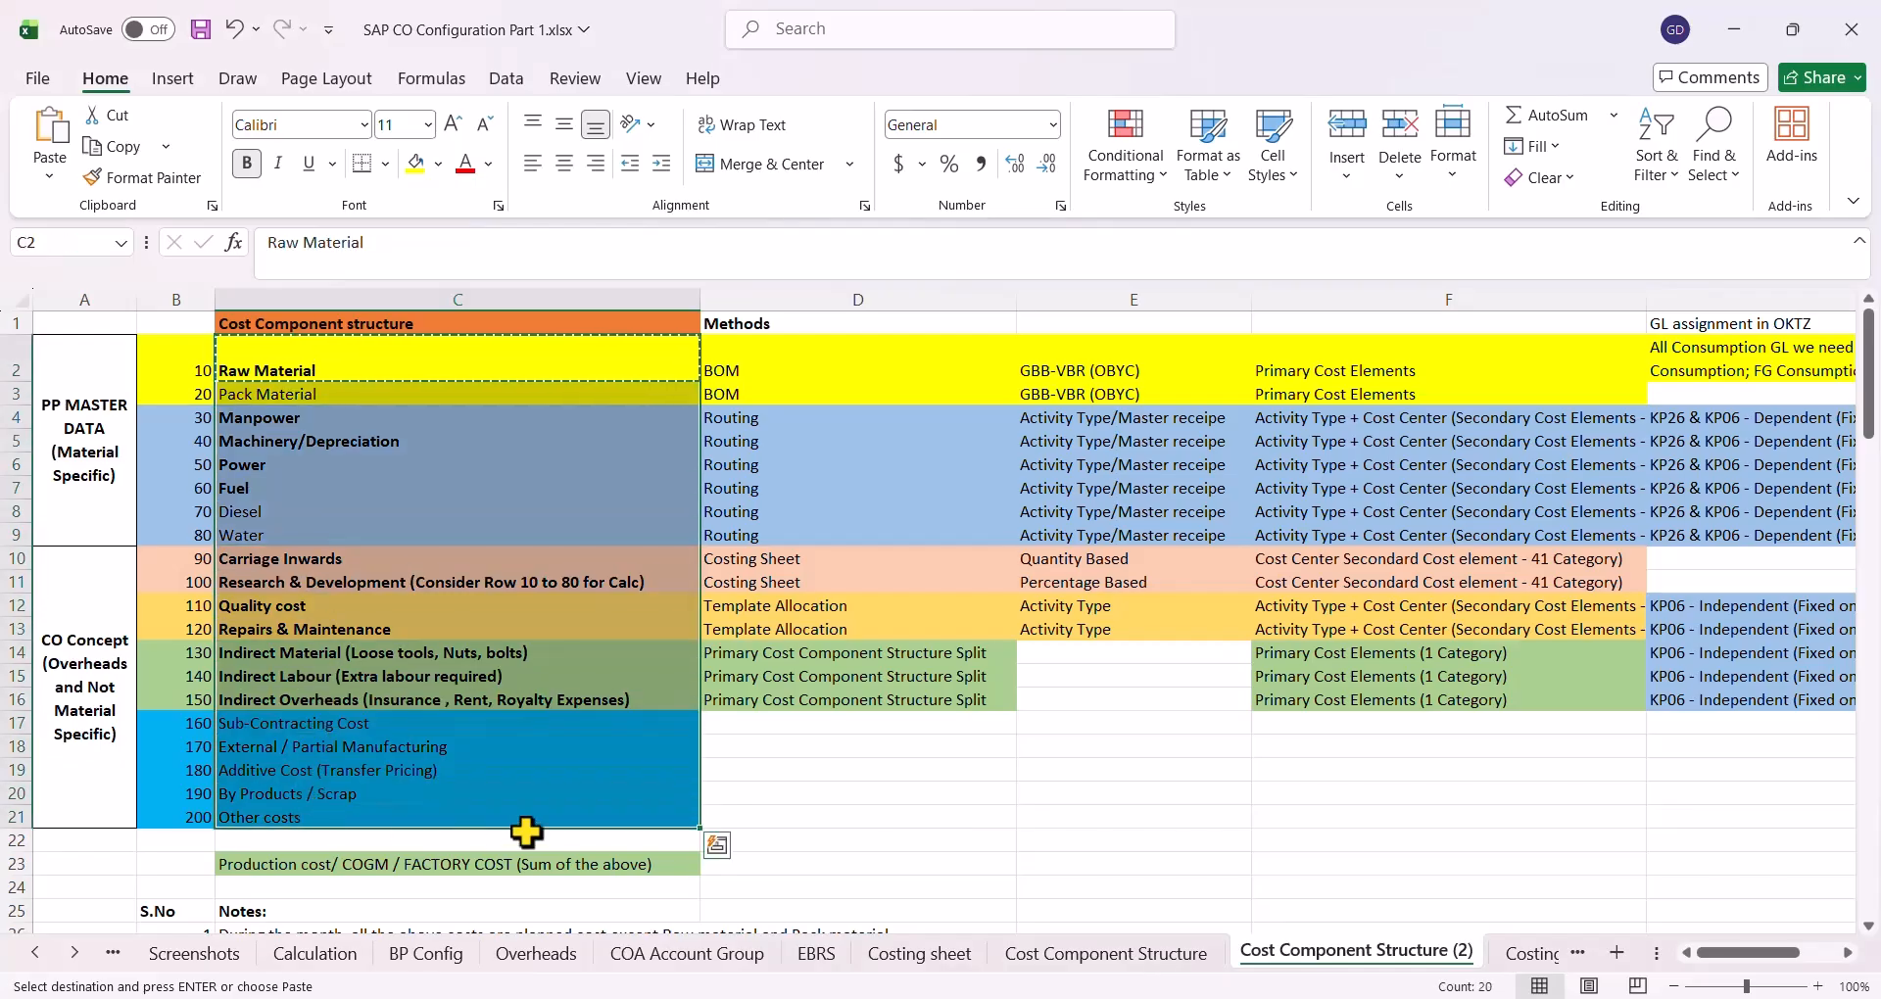
{"action": "left_click", "coordinate": [854, 767]}
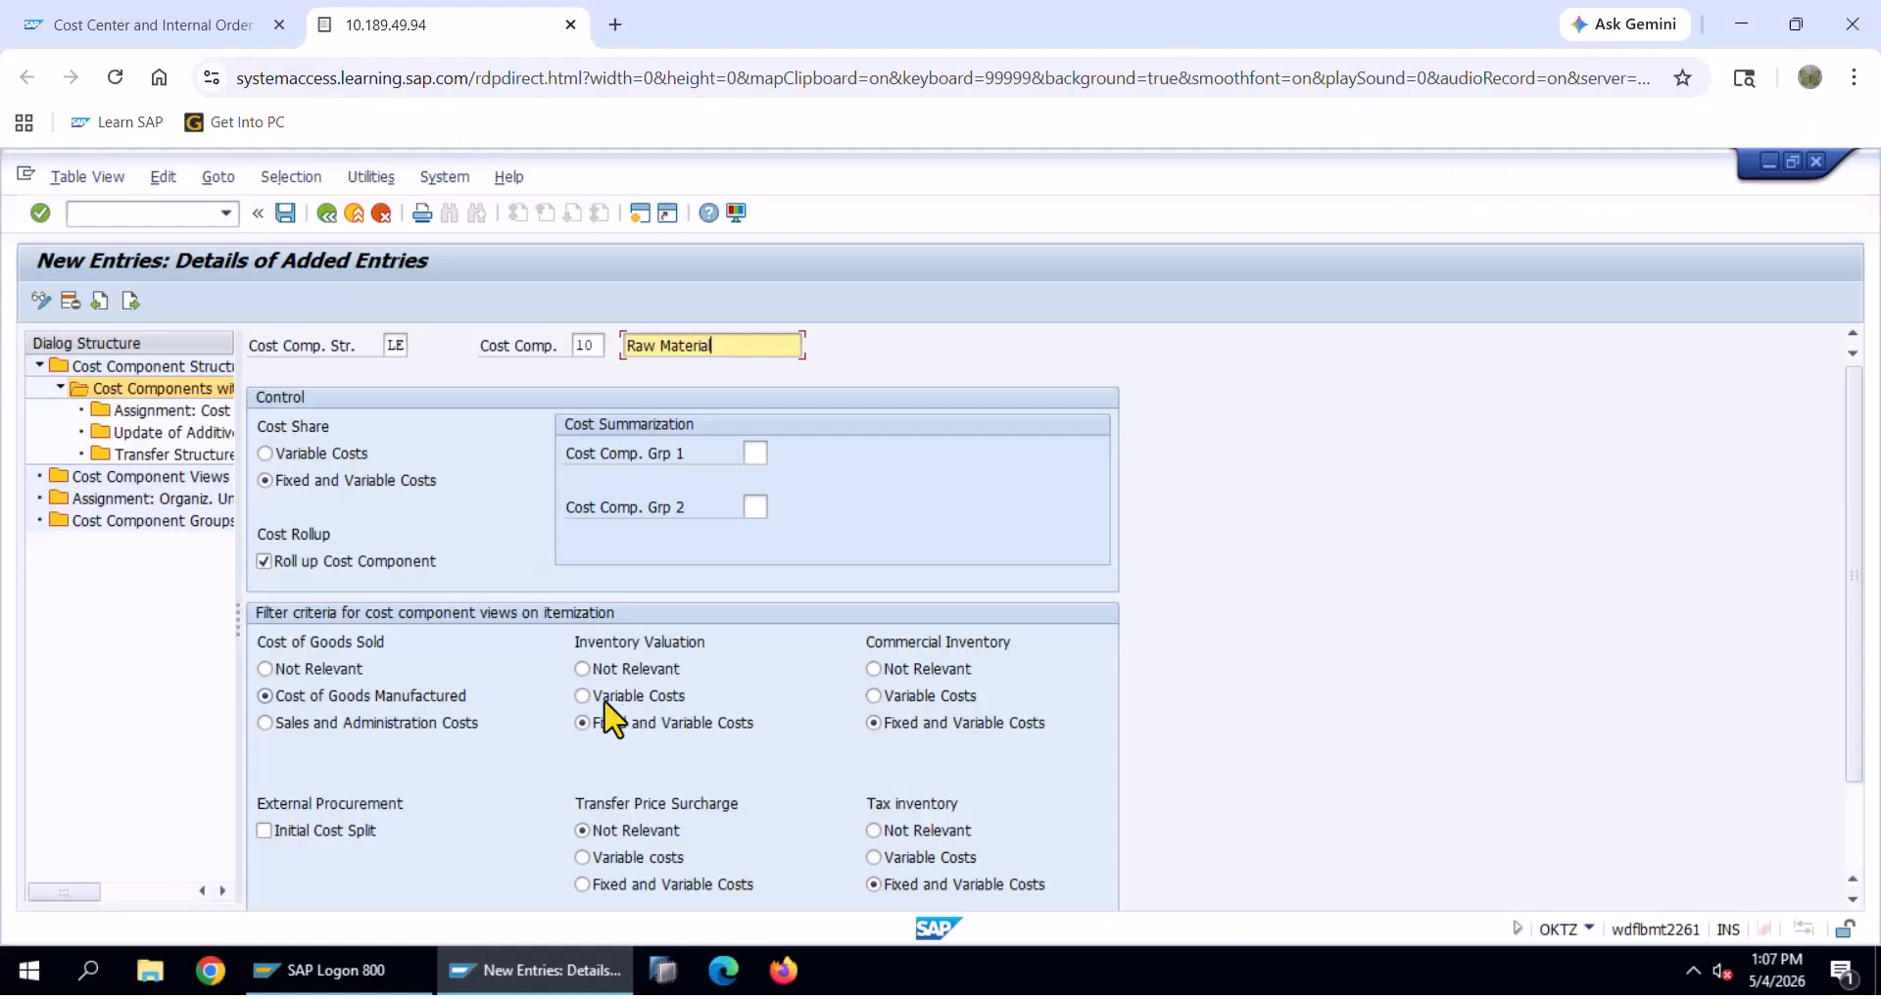
{"action": "key", "text": "F10"}
{"action": "key", "text": "Escape"}
{"action": "scroll", "coordinate": [907, 569], "scroll_direction": "down", "scroll_amount": 1}
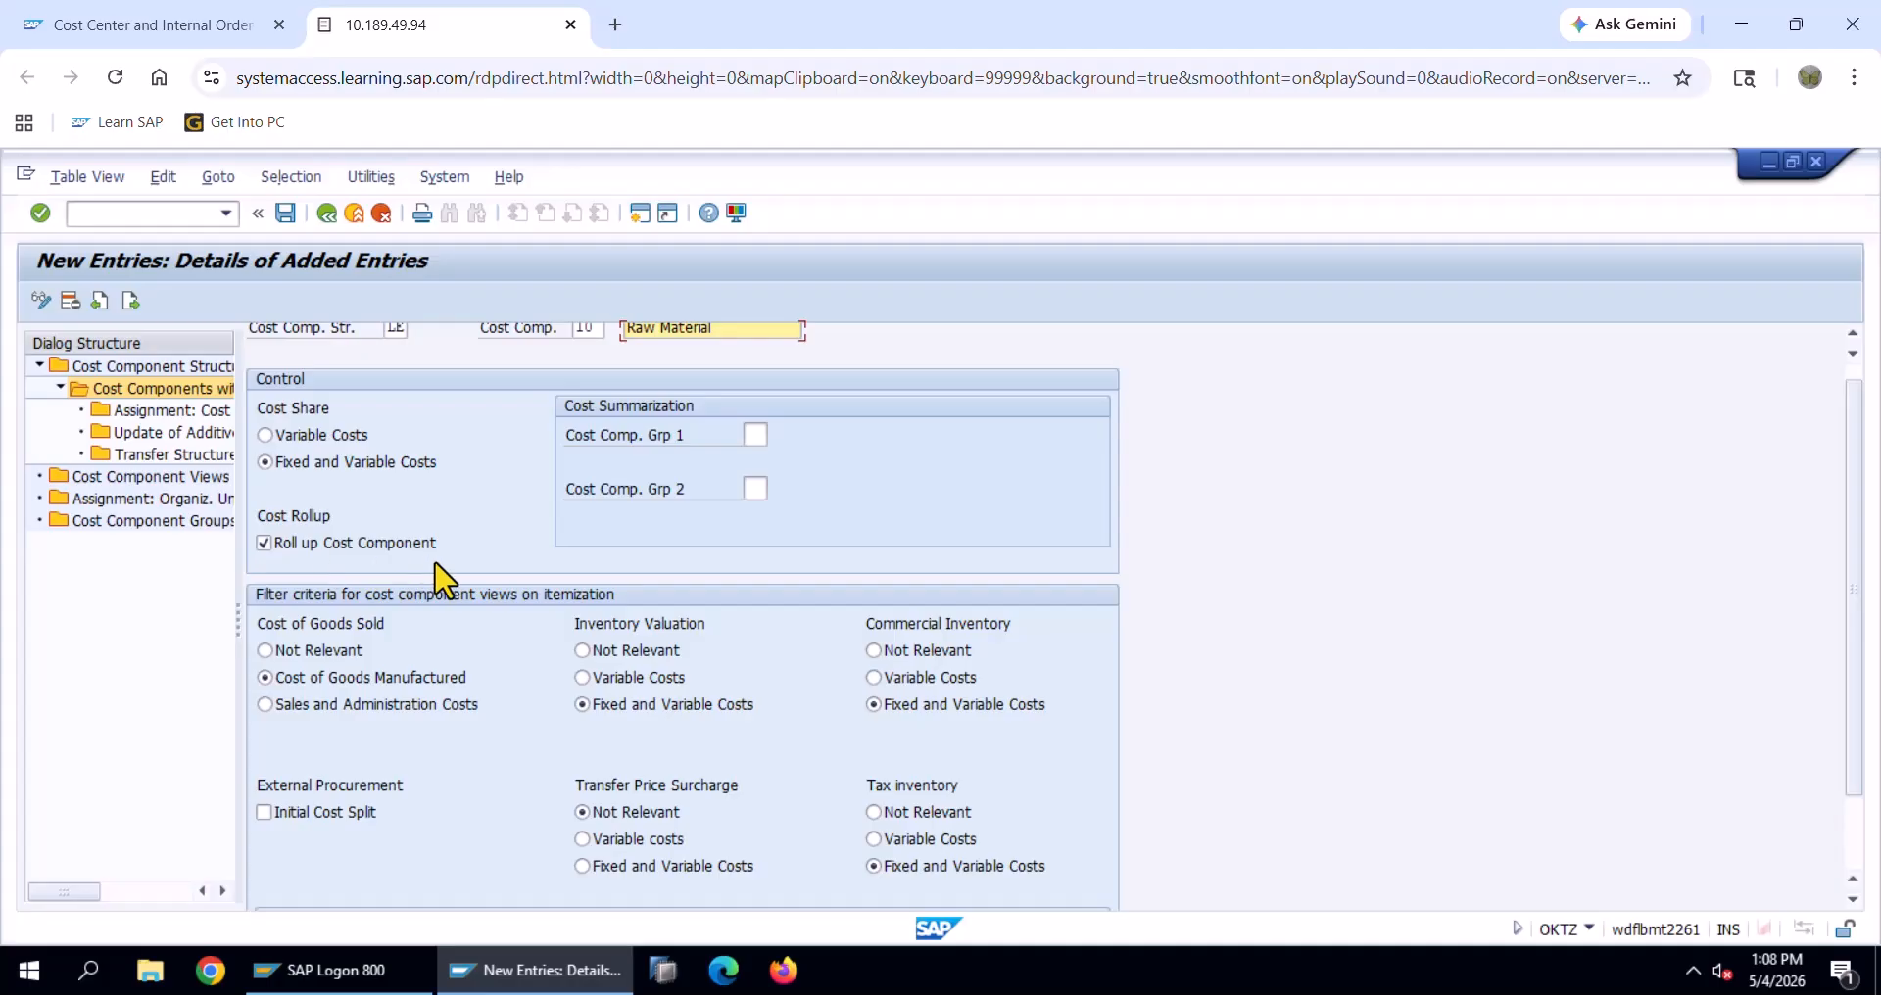
Switch to the workbook and enter the labels "RM Cost", "conversion" and "SFG" in cells E19 to E21
{"action": "key", "text": "alt+Tab"}
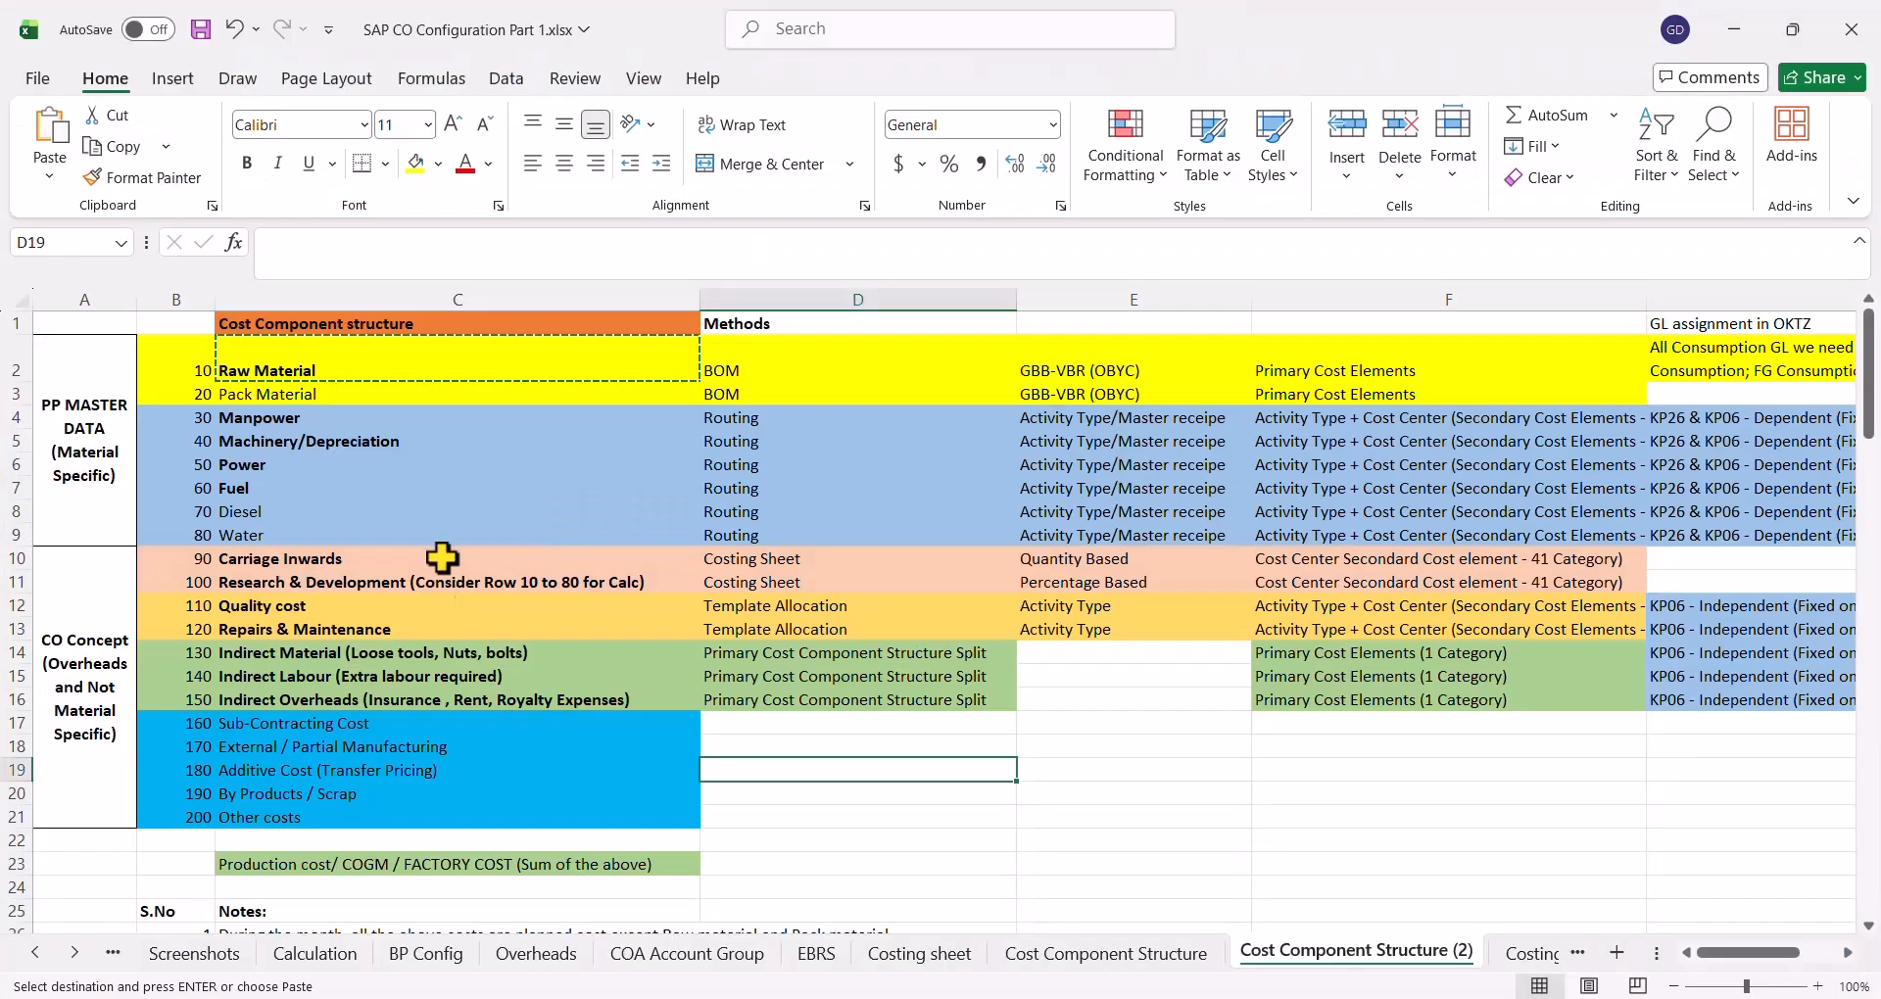
{"action": "left_click", "coordinate": [1166, 780]}
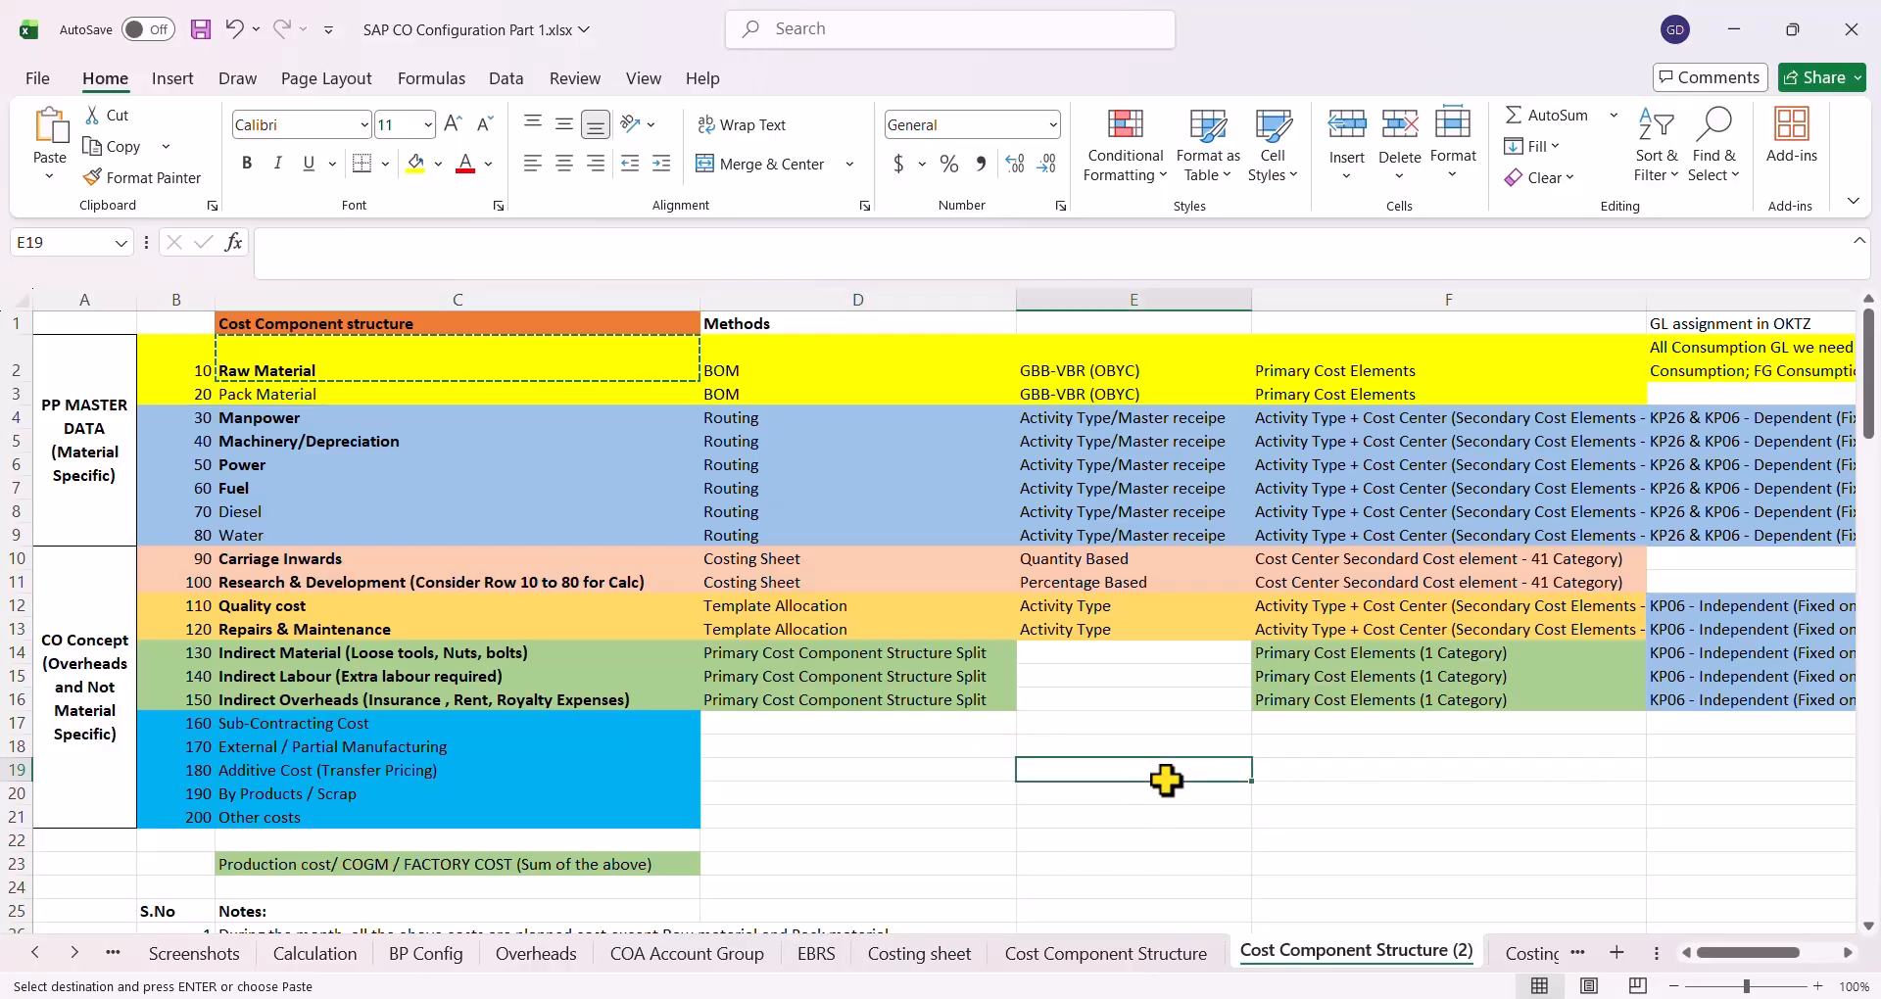
{"action": "type", "text": "ra"}
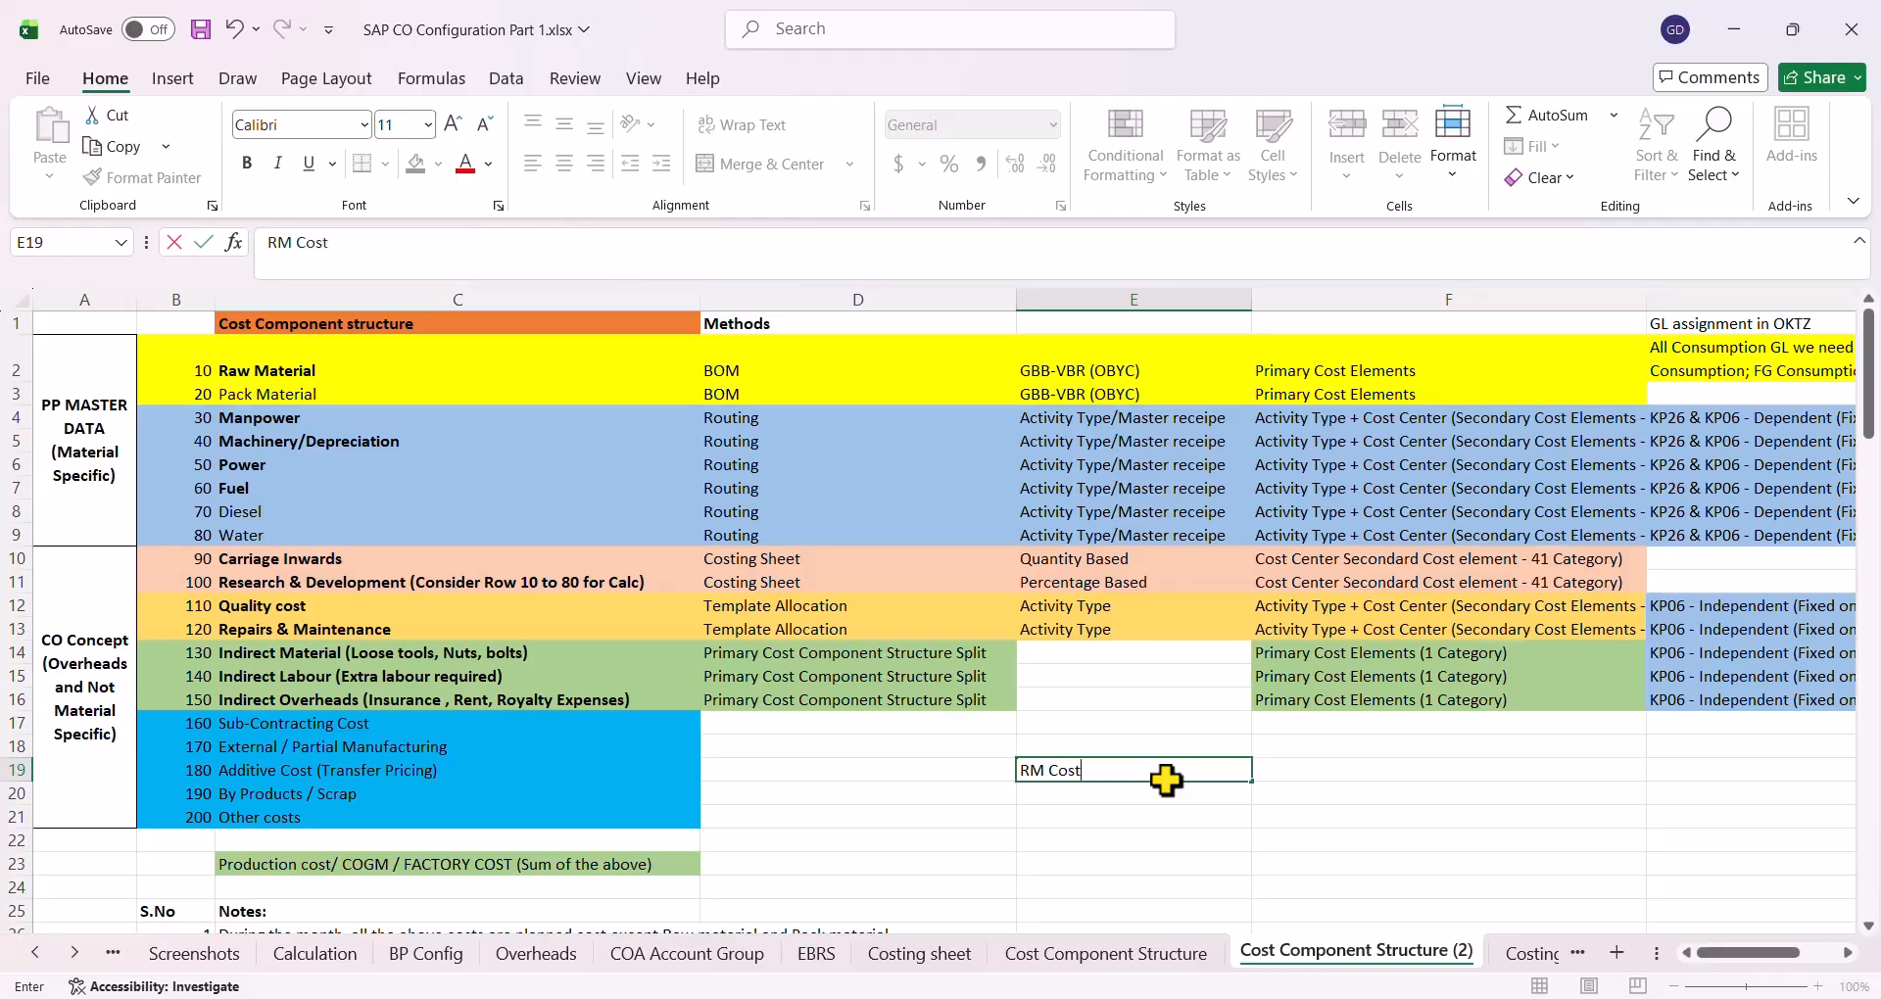
{"action": "type", "text": " Cost"}
{"action": "key", "text": "Return"}
{"action": "type", "text": "conv"}
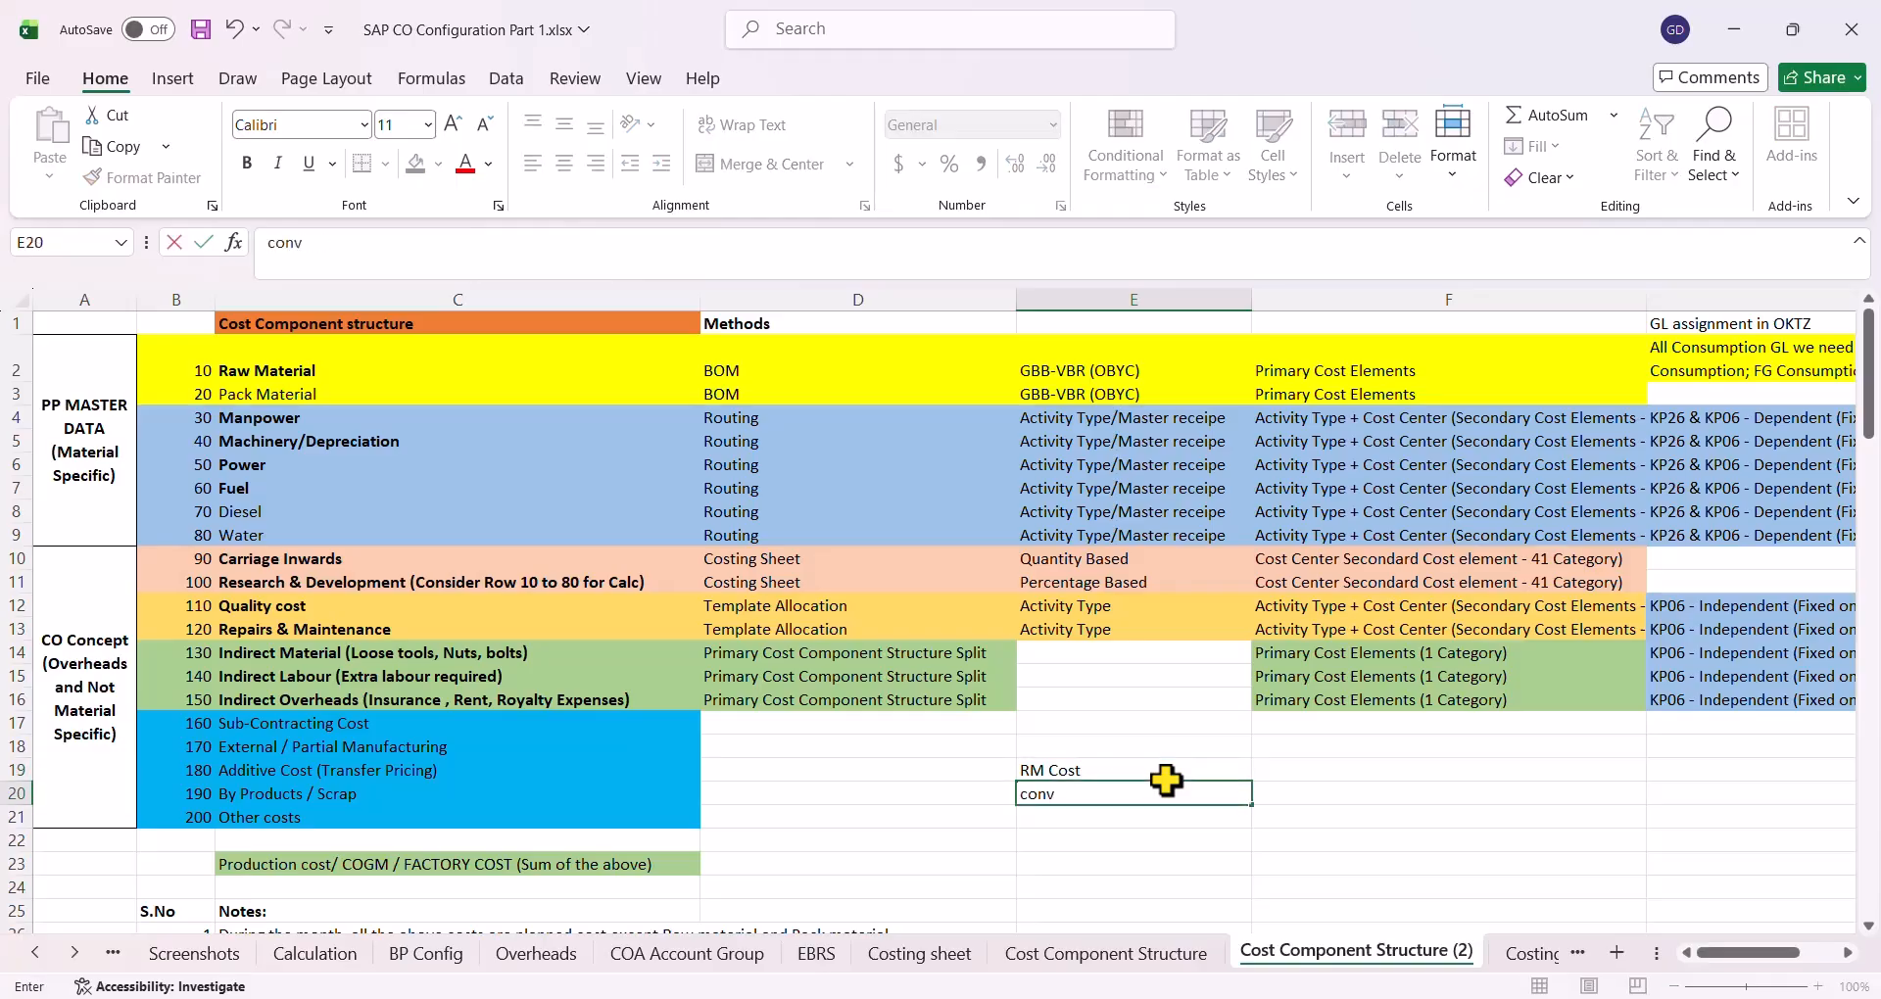
{"action": "type", "text": "ersion"}
{"action": "key", "text": "Return"}
{"action": "type", "text": "SFG"}
{"action": "key", "text": "Return"}
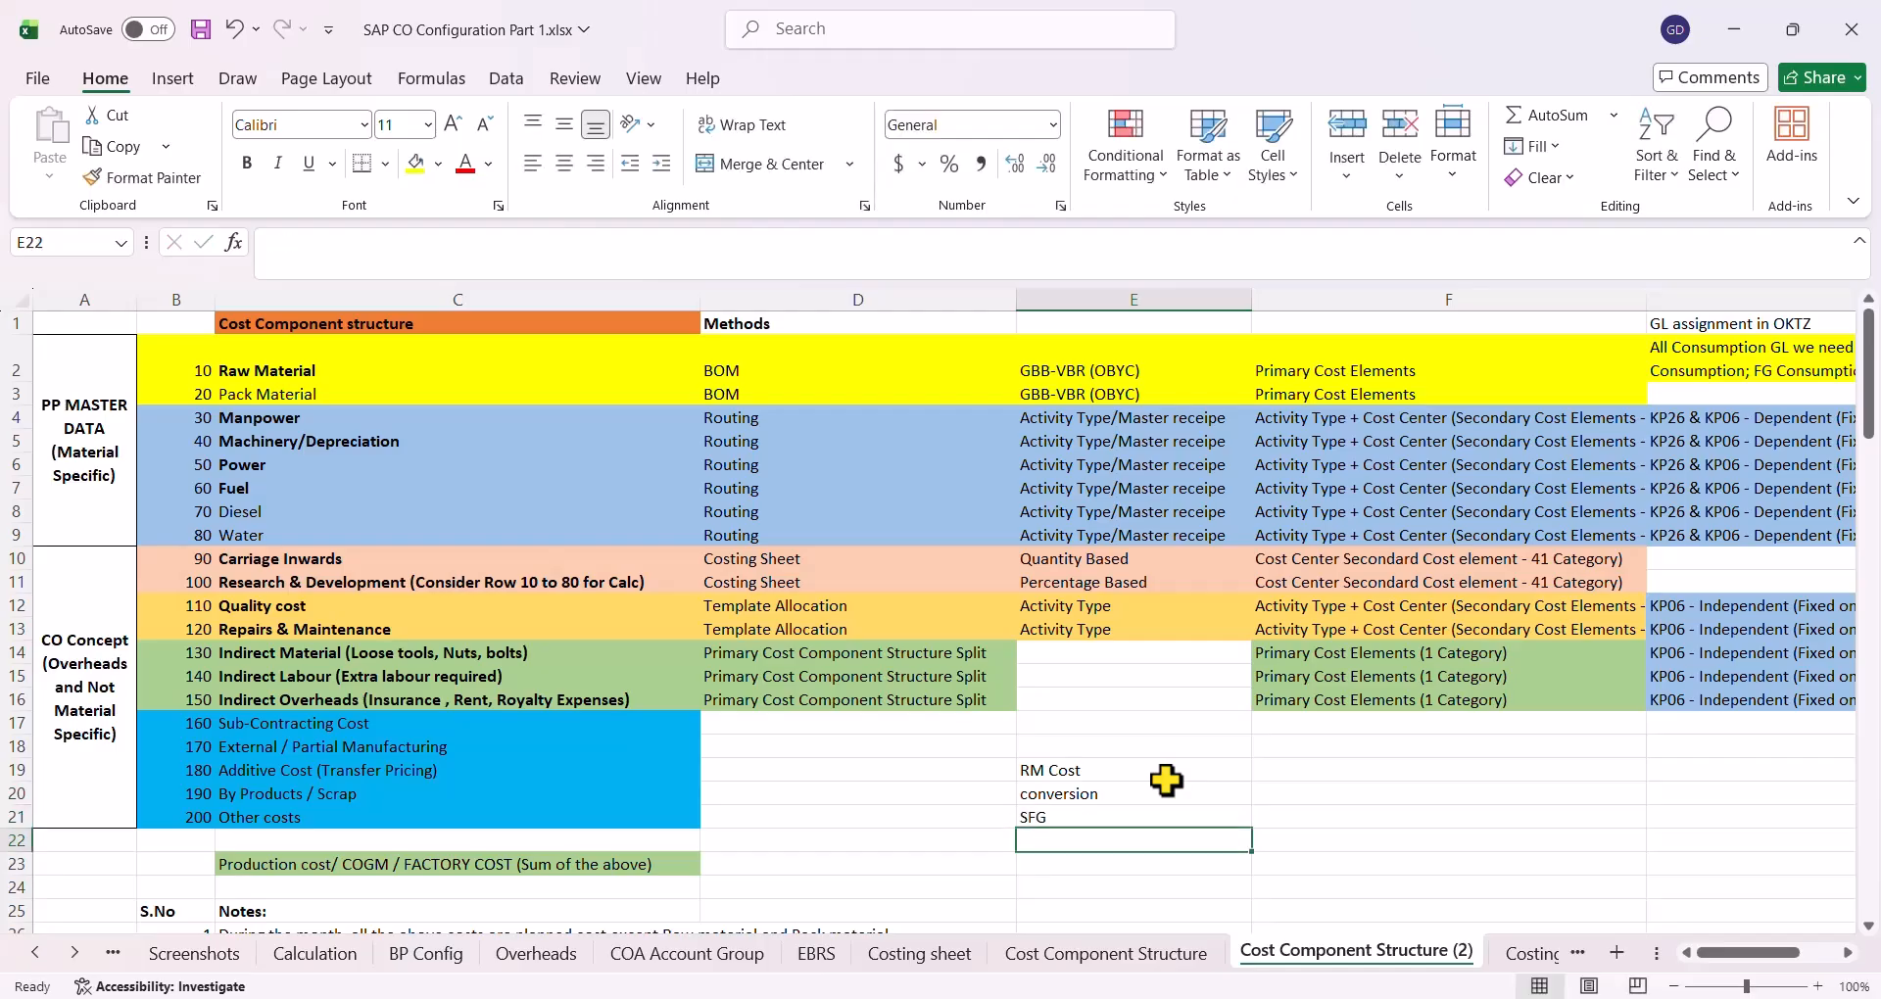
Enter the labels "mfg" and "FG" in cells E22 and E23
{"action": "type", "text": "CONVersion"}
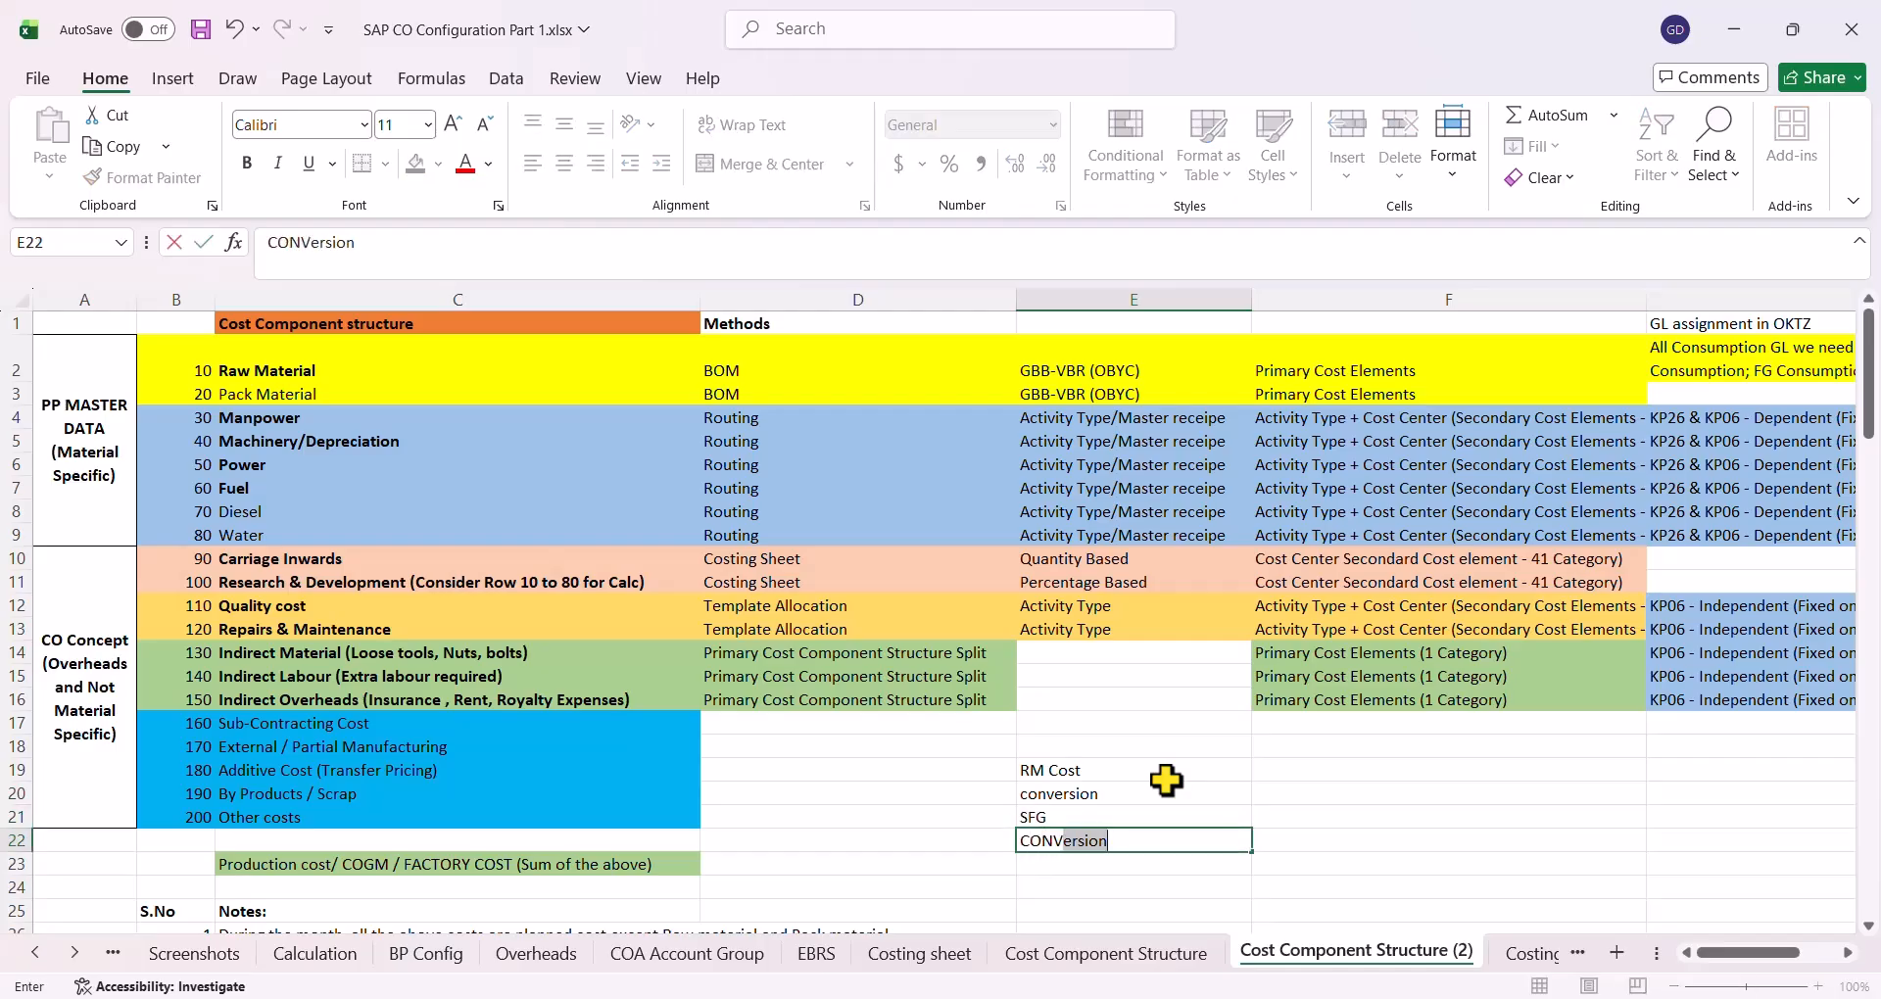
{"action": "key", "text": "Escape"}
{"action": "type", "text": "mgg"}
{"action": "key", "text": "Return"}
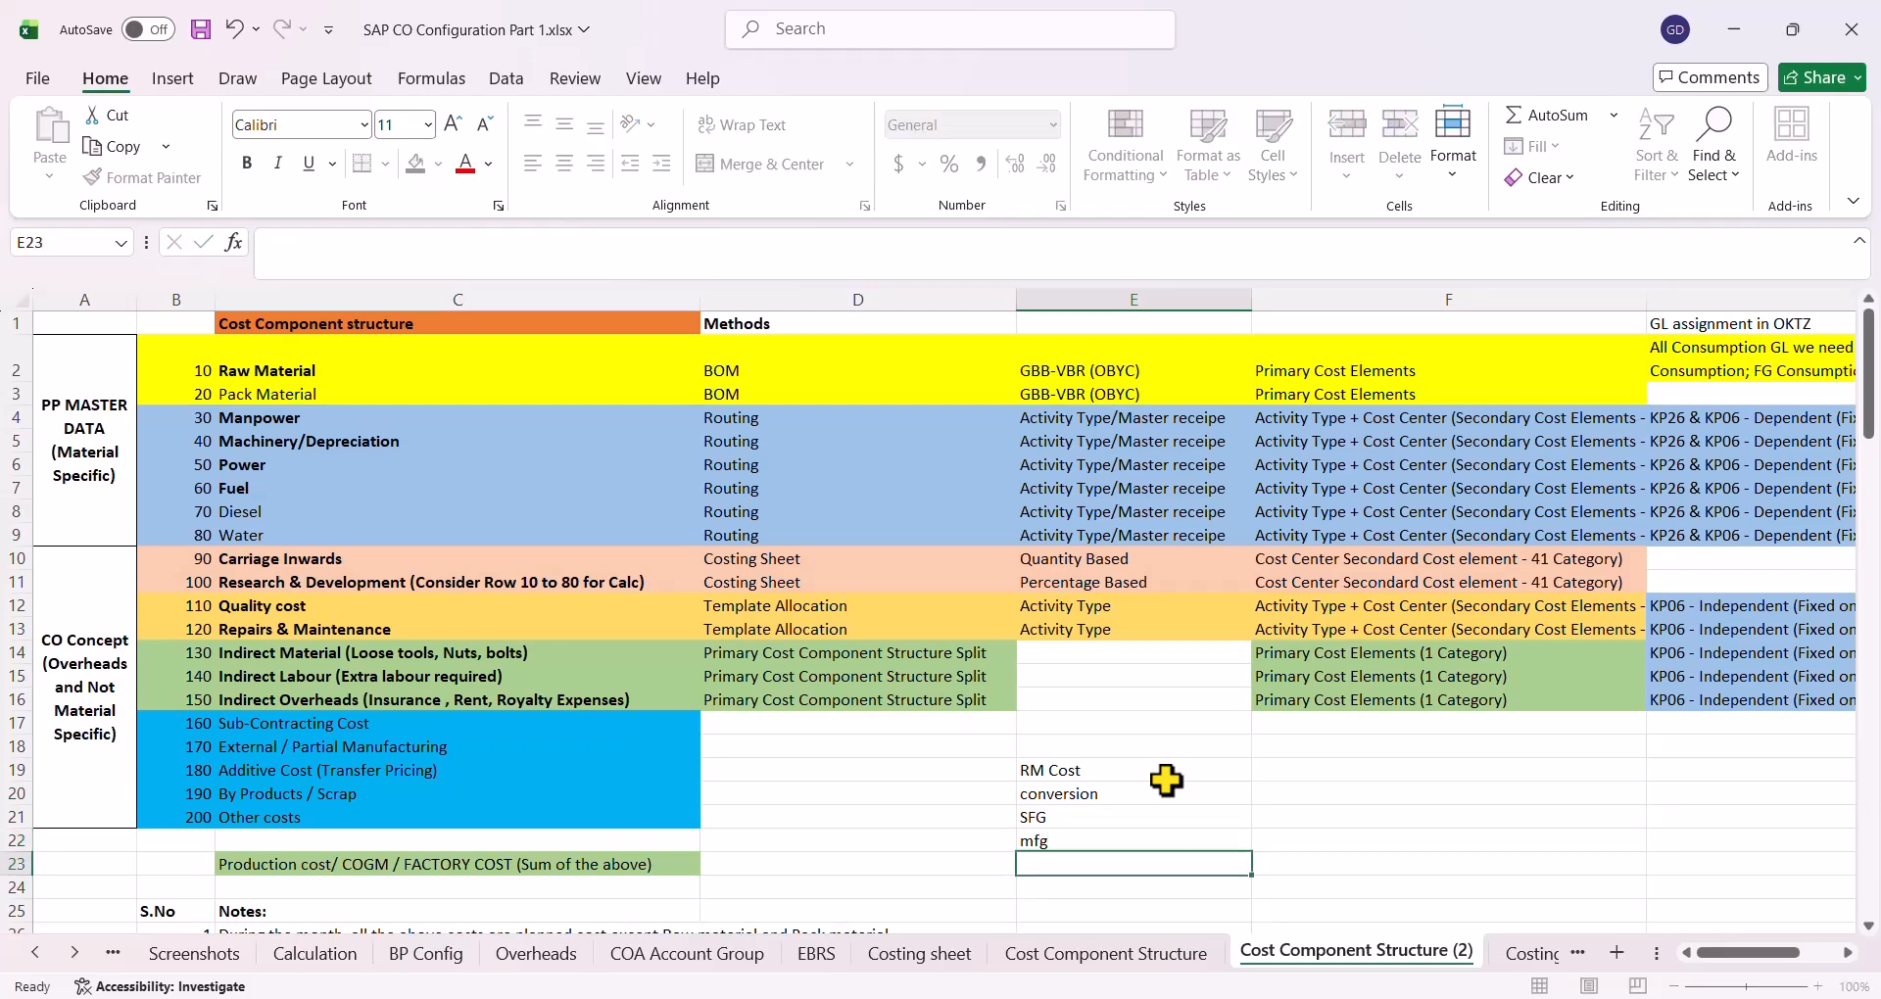
{"action": "type", "text": "F"}
{"action": "key", "text": "Return"}
Enter 100 as the RM Cost in F19 and 30 as the conversion cost in F20
{"action": "key", "text": "Up"}
{"action": "key", "text": "Up"}
{"action": "key", "text": "Up"}
{"action": "key", "text": "Up"}
{"action": "key", "text": "Up"}
{"action": "key", "text": "Right"}
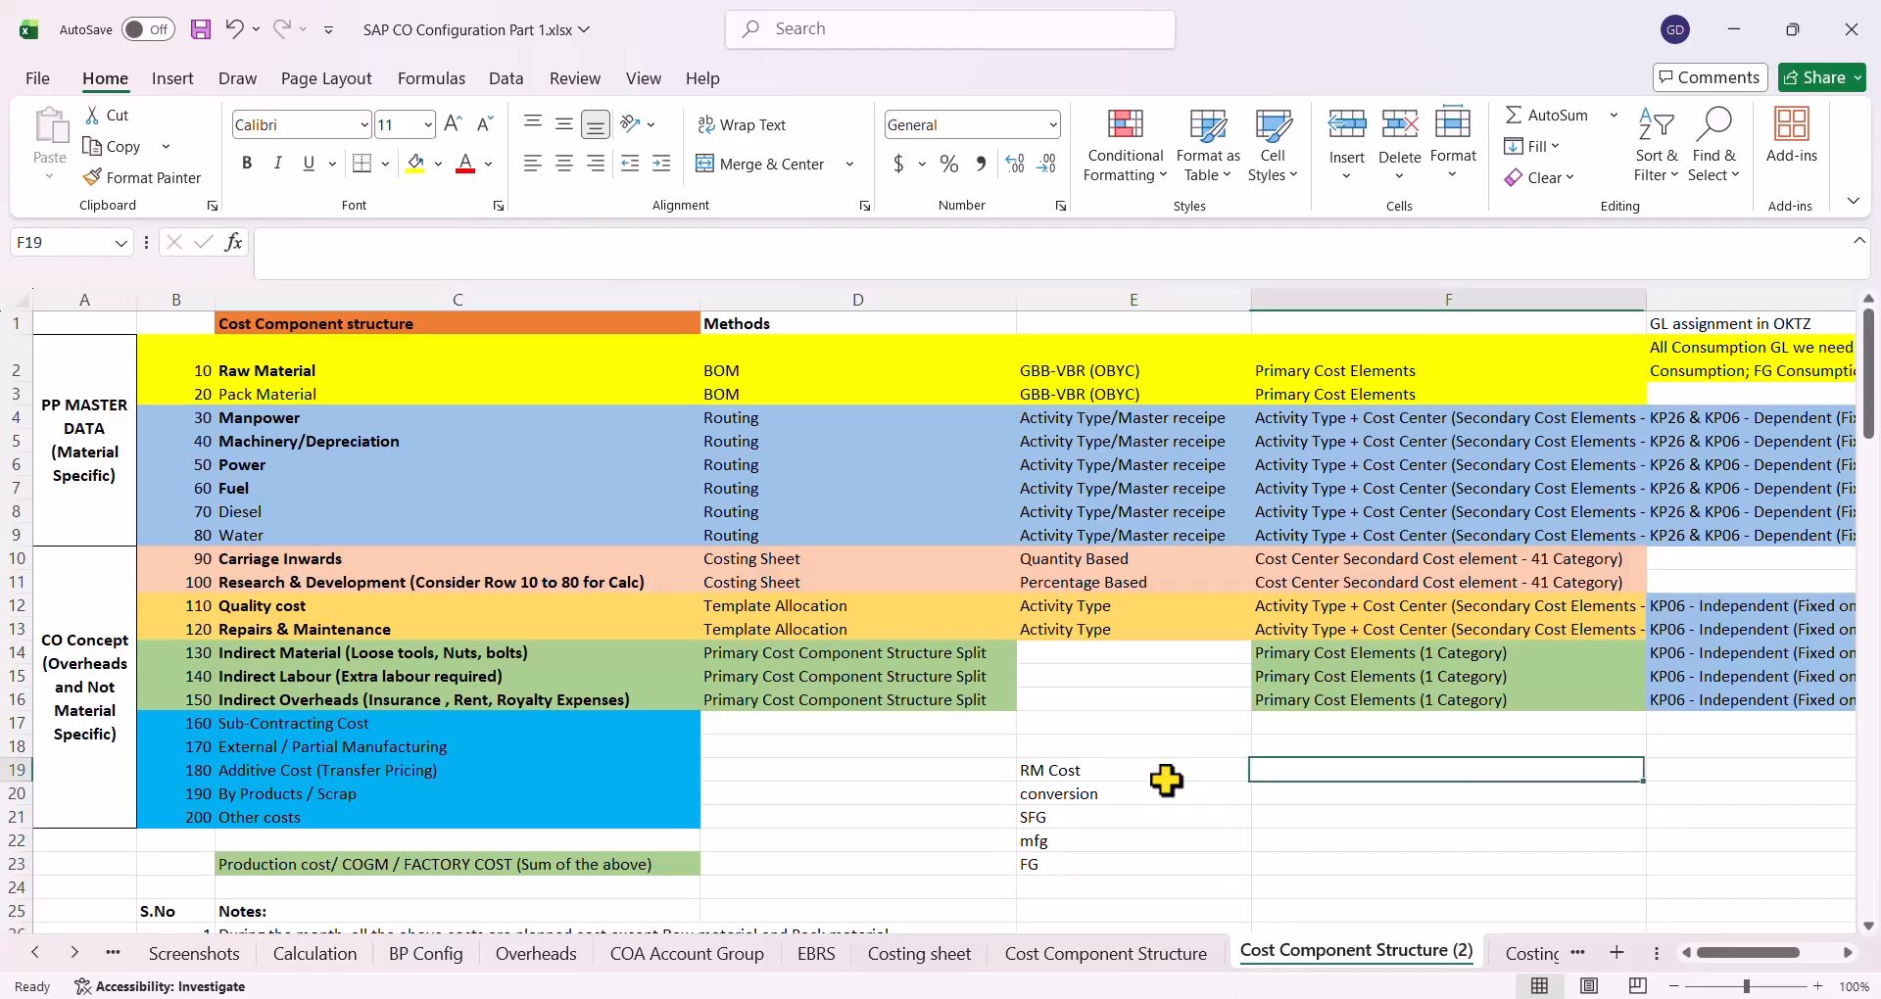
{"action": "type", "text": "100"}
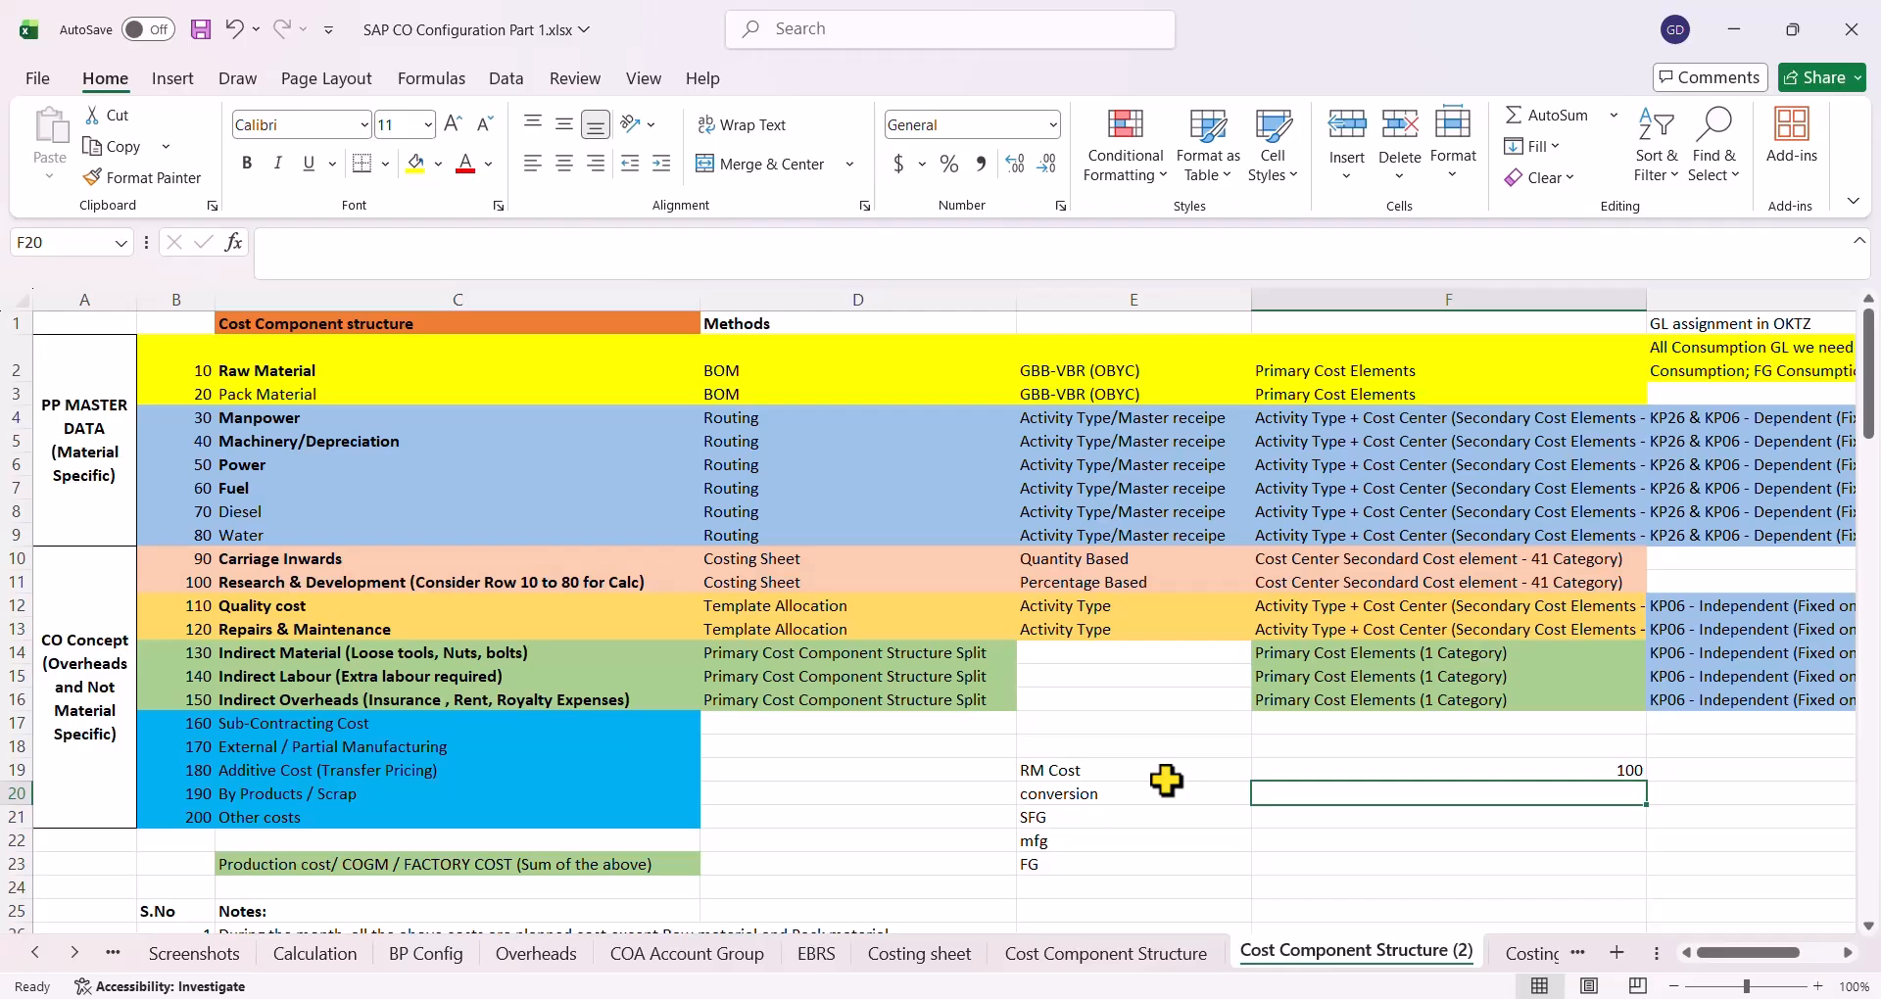
{"action": "type", "text": "30"}
{"action": "key", "text": "Return"}
Calculate the SFG cost in F21 with the formula +F19+F20
{"action": "type", "text": "+"}
{"action": "key", "text": "Up"}
{"action": "key", "text": "Up"}
{"action": "type", "text": "+"}
{"action": "key", "text": "Up"}
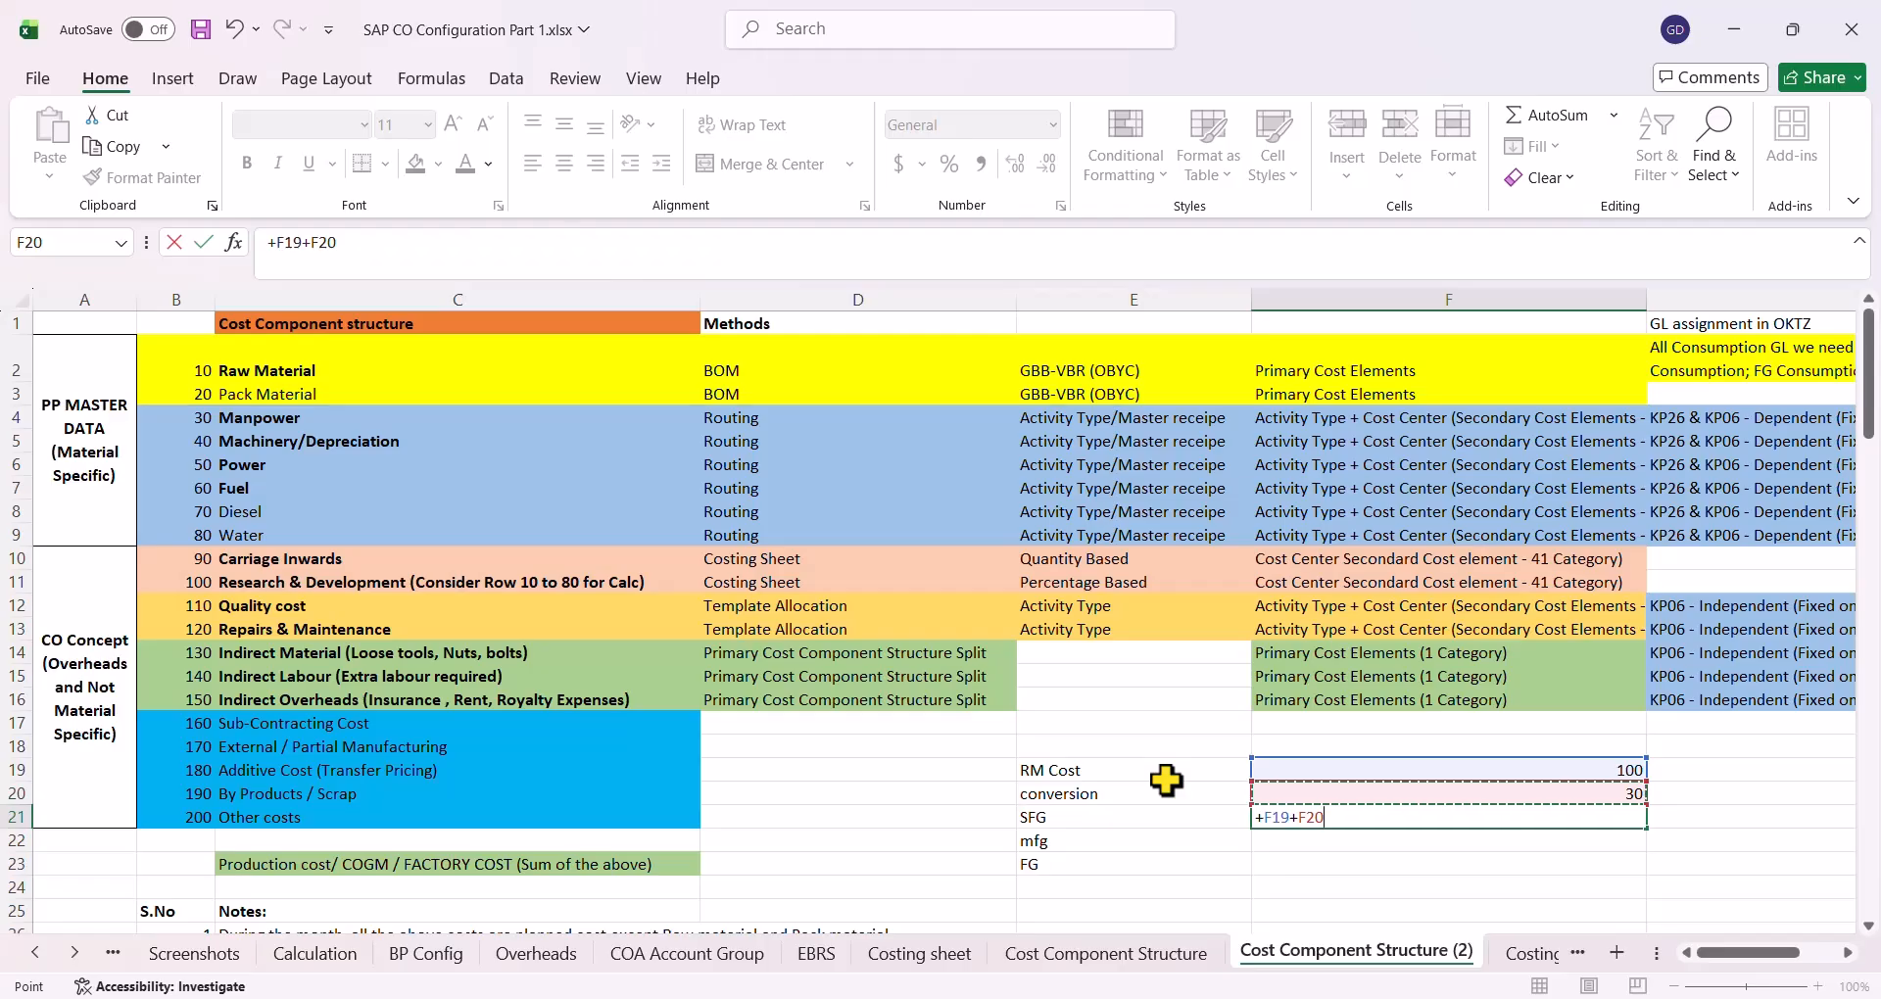
{"action": "key", "text": "Return"}
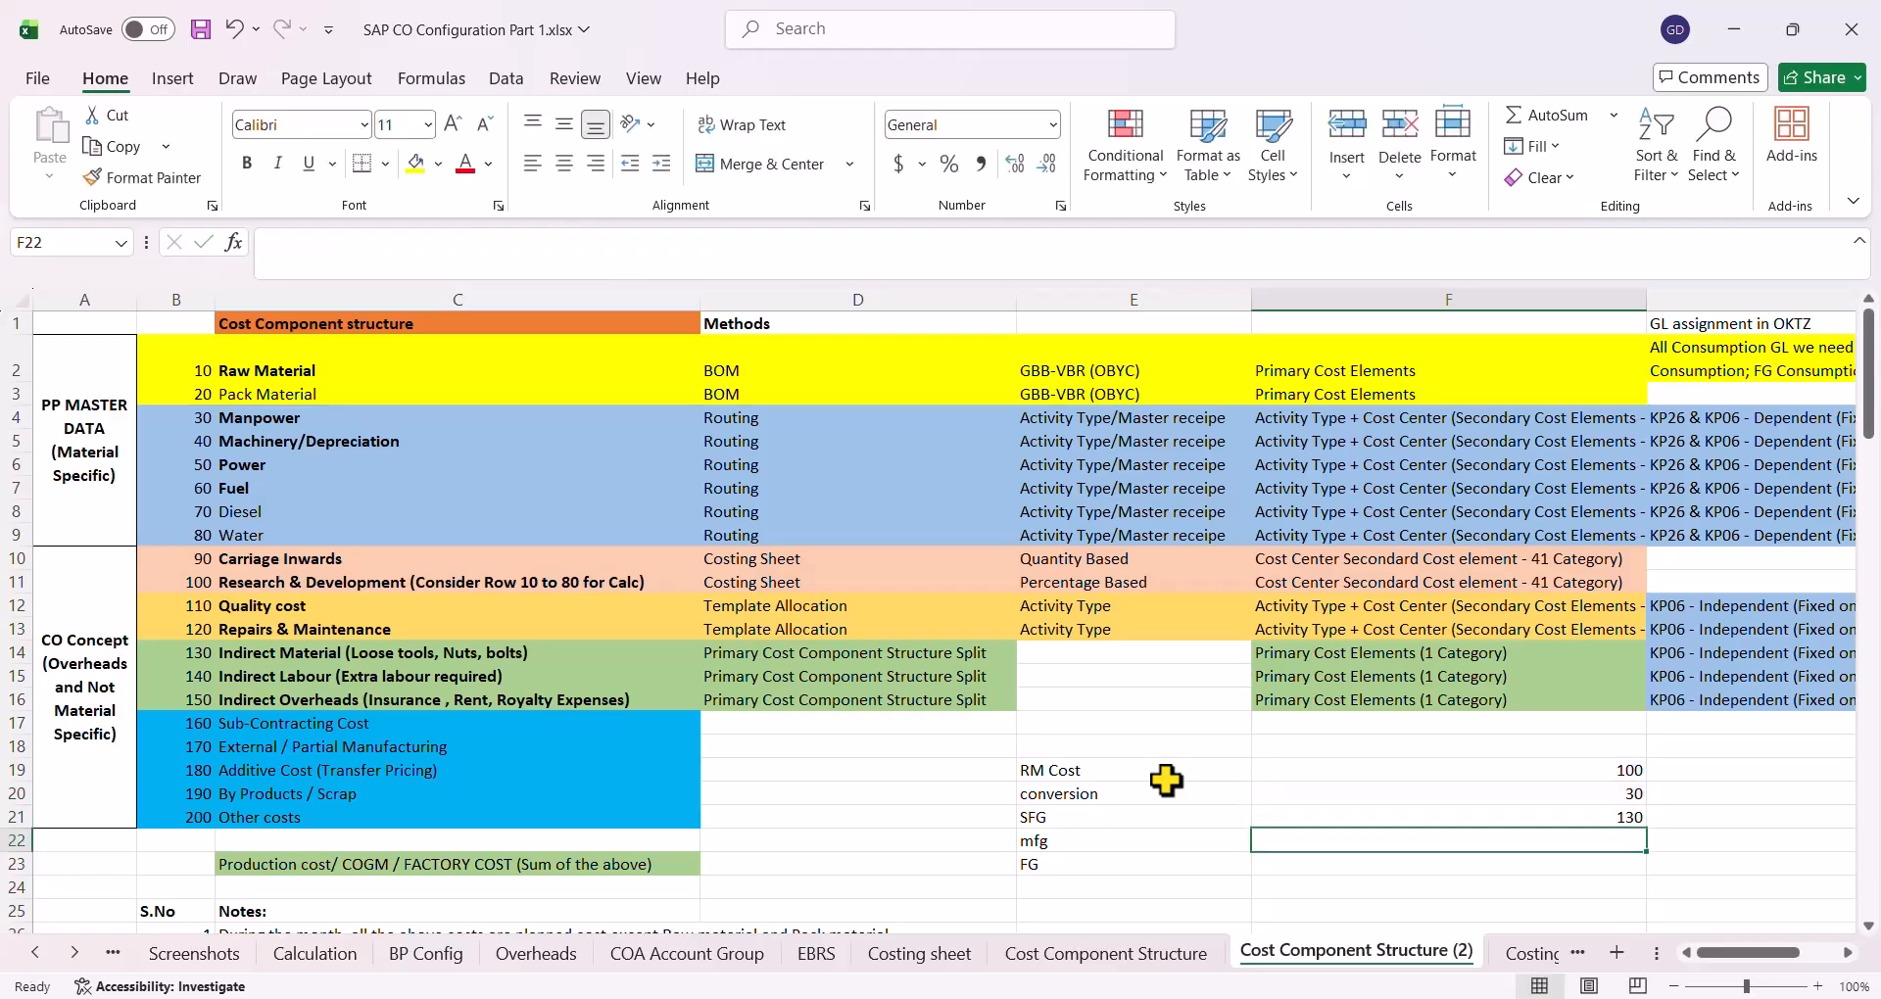
Enter 20 as the mfg cost in cell F22
{"action": "key", "text": "Up"}
{"action": "key", "text": "Up"}
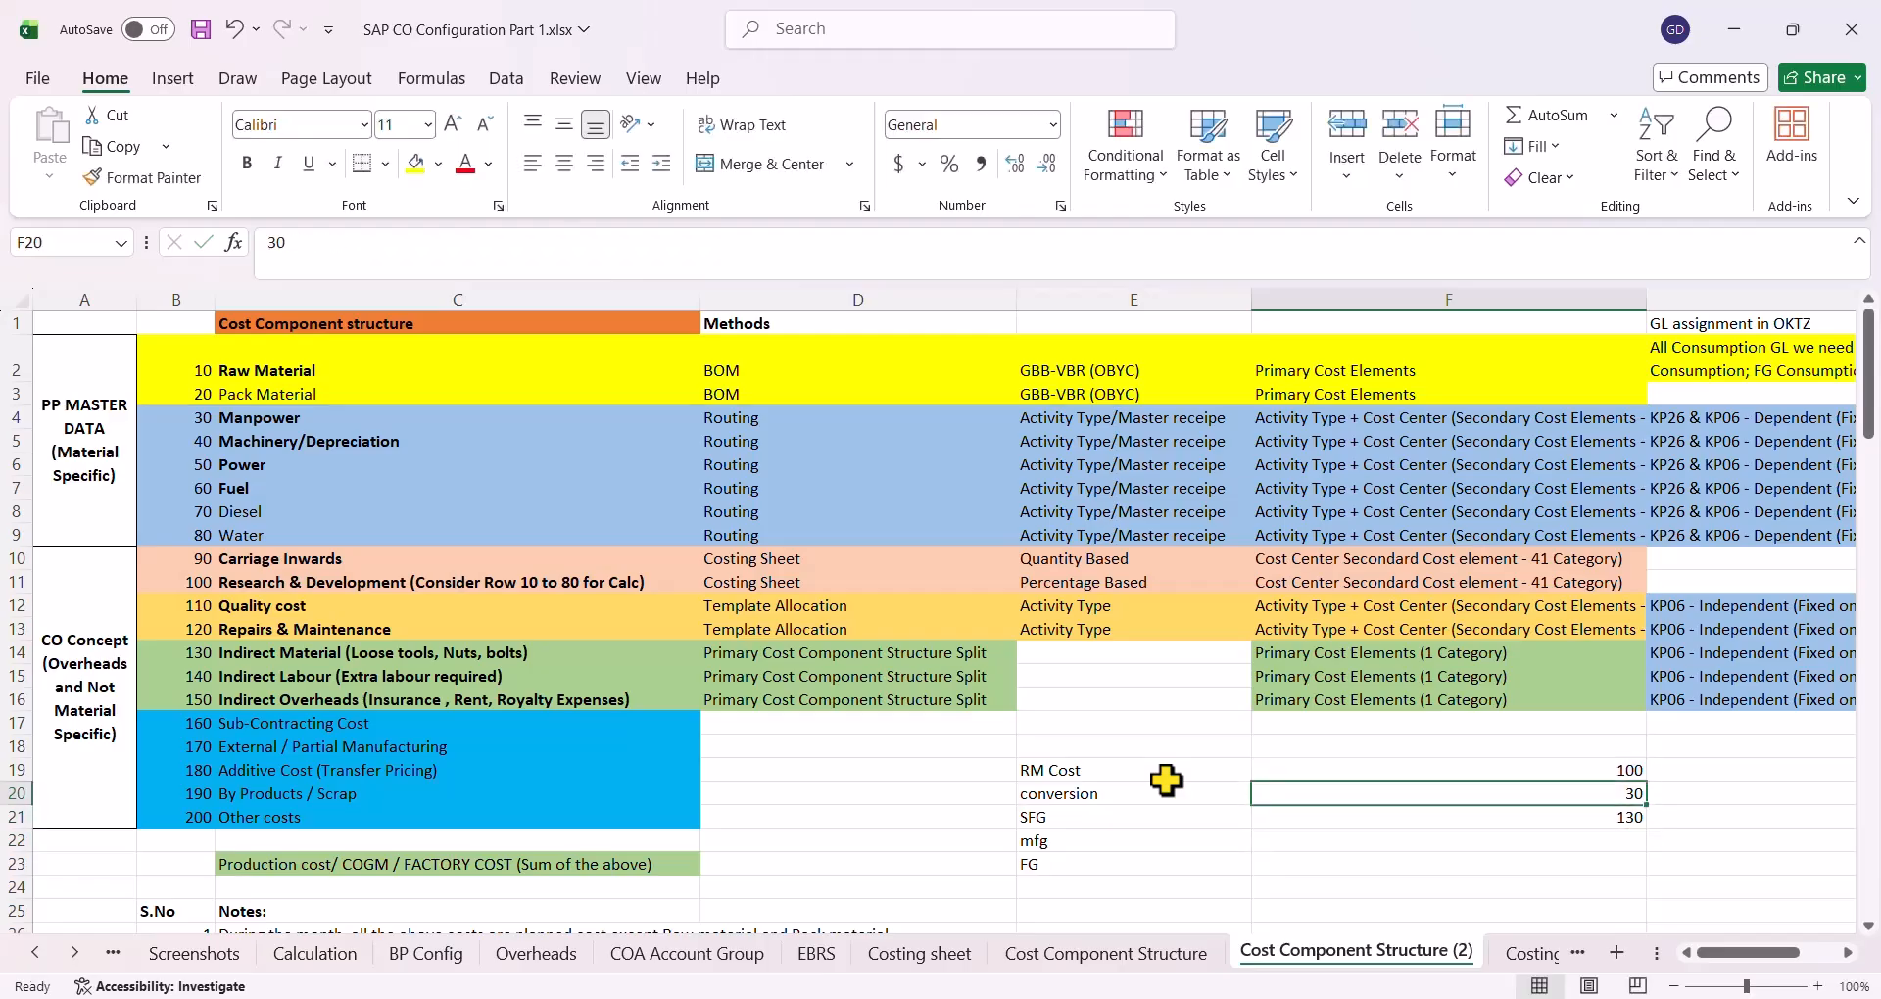
{"action": "key", "text": "Left"}
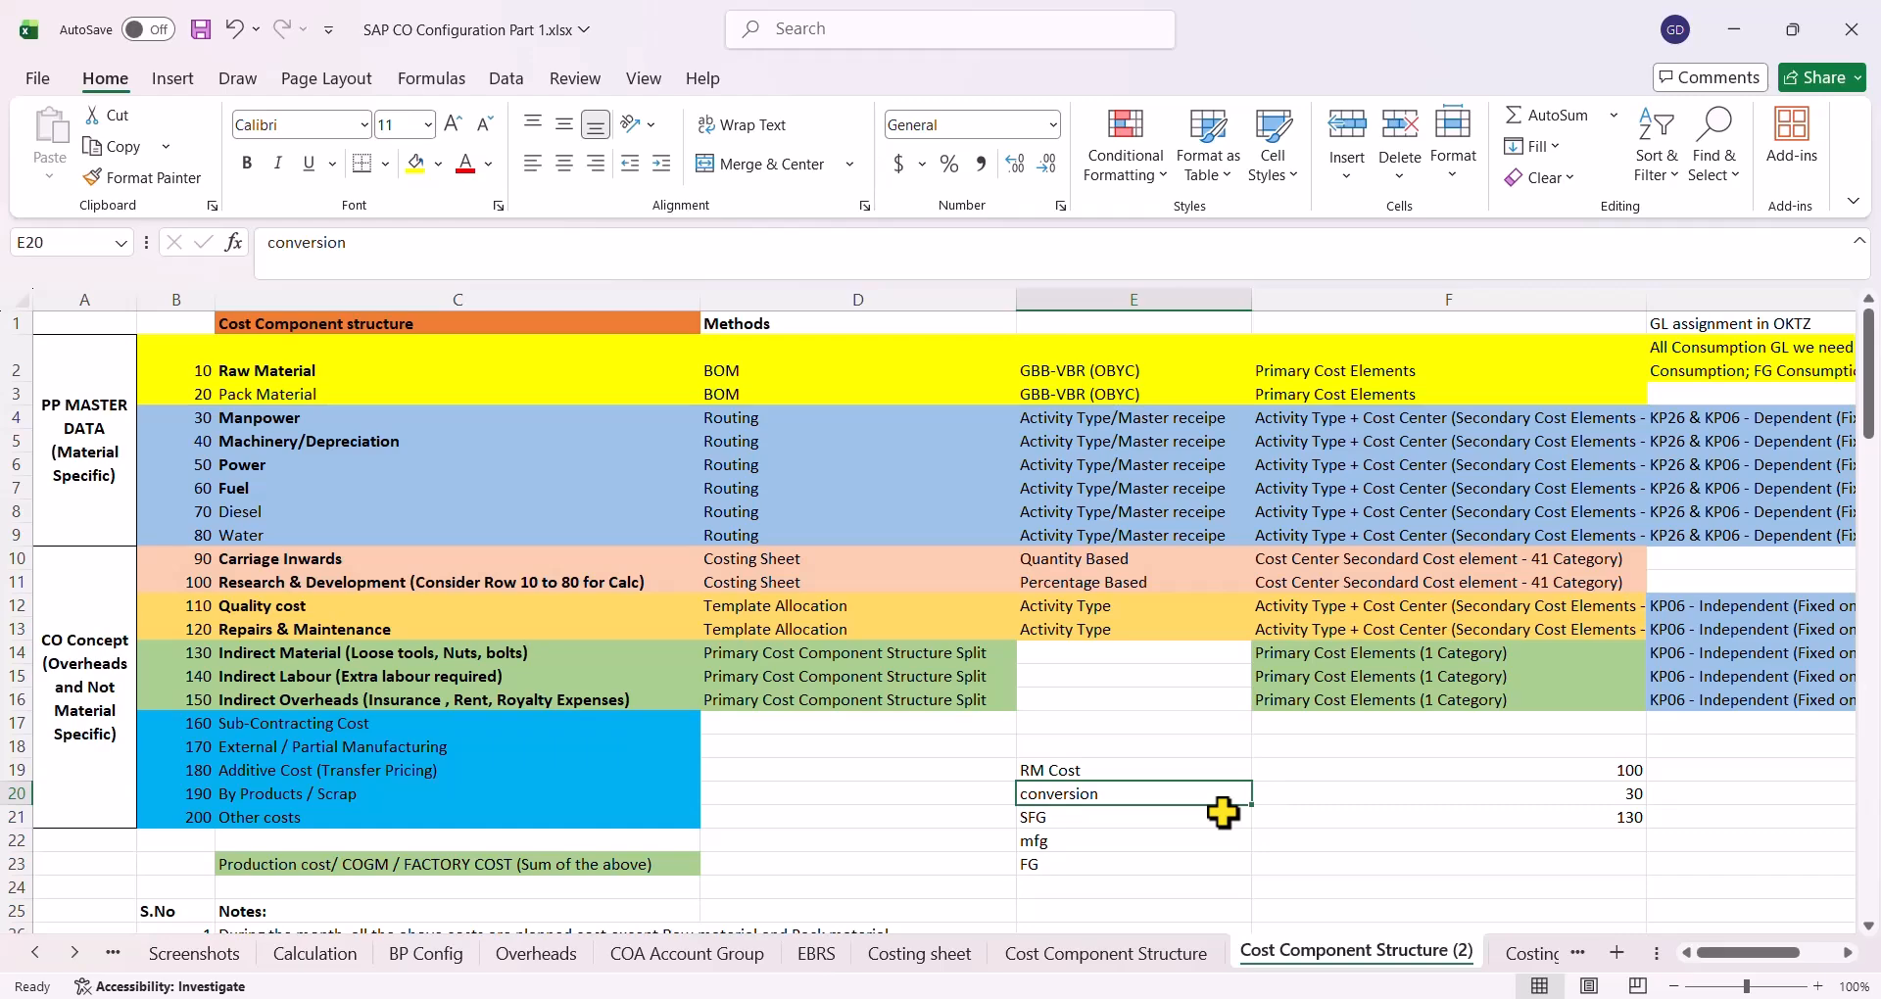
{"action": "left_click", "coordinate": [1581, 793]}
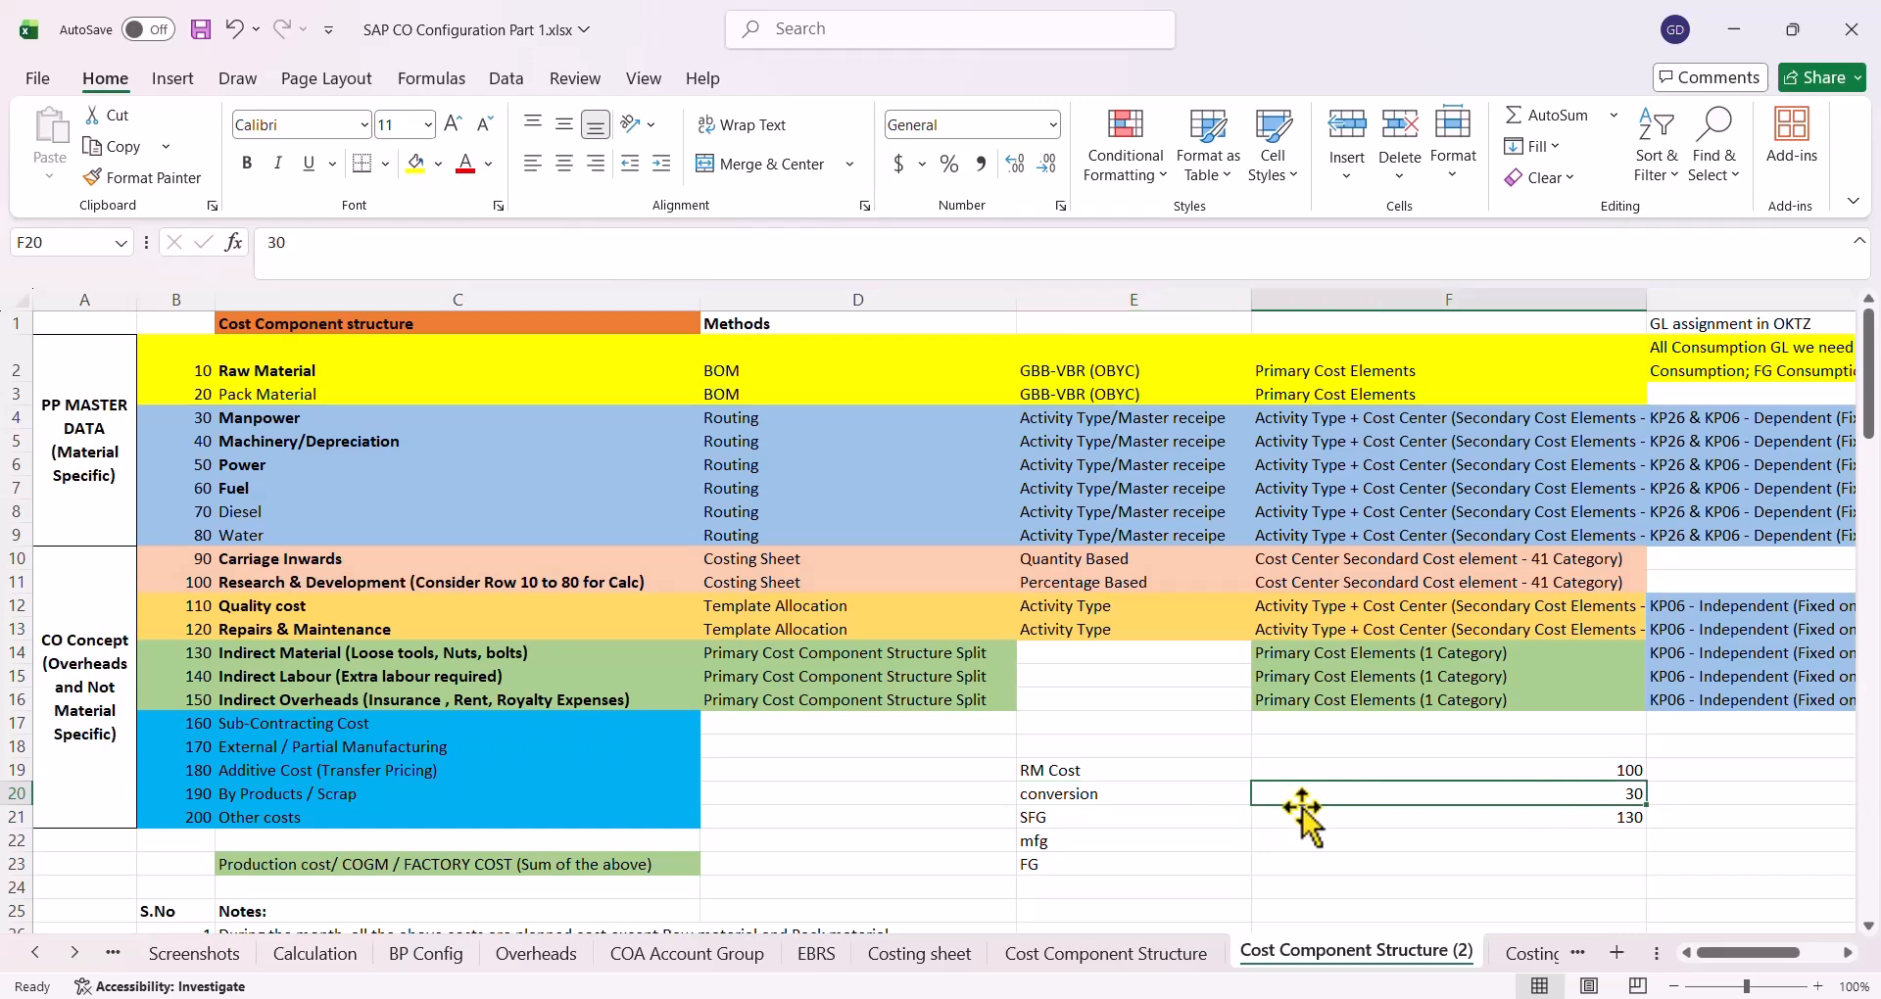
{"action": "left_click", "coordinate": [1338, 823]}
{"action": "key", "text": "Down"}
{"action": "type", "text": "20"}
{"action": "key", "text": "Return"}
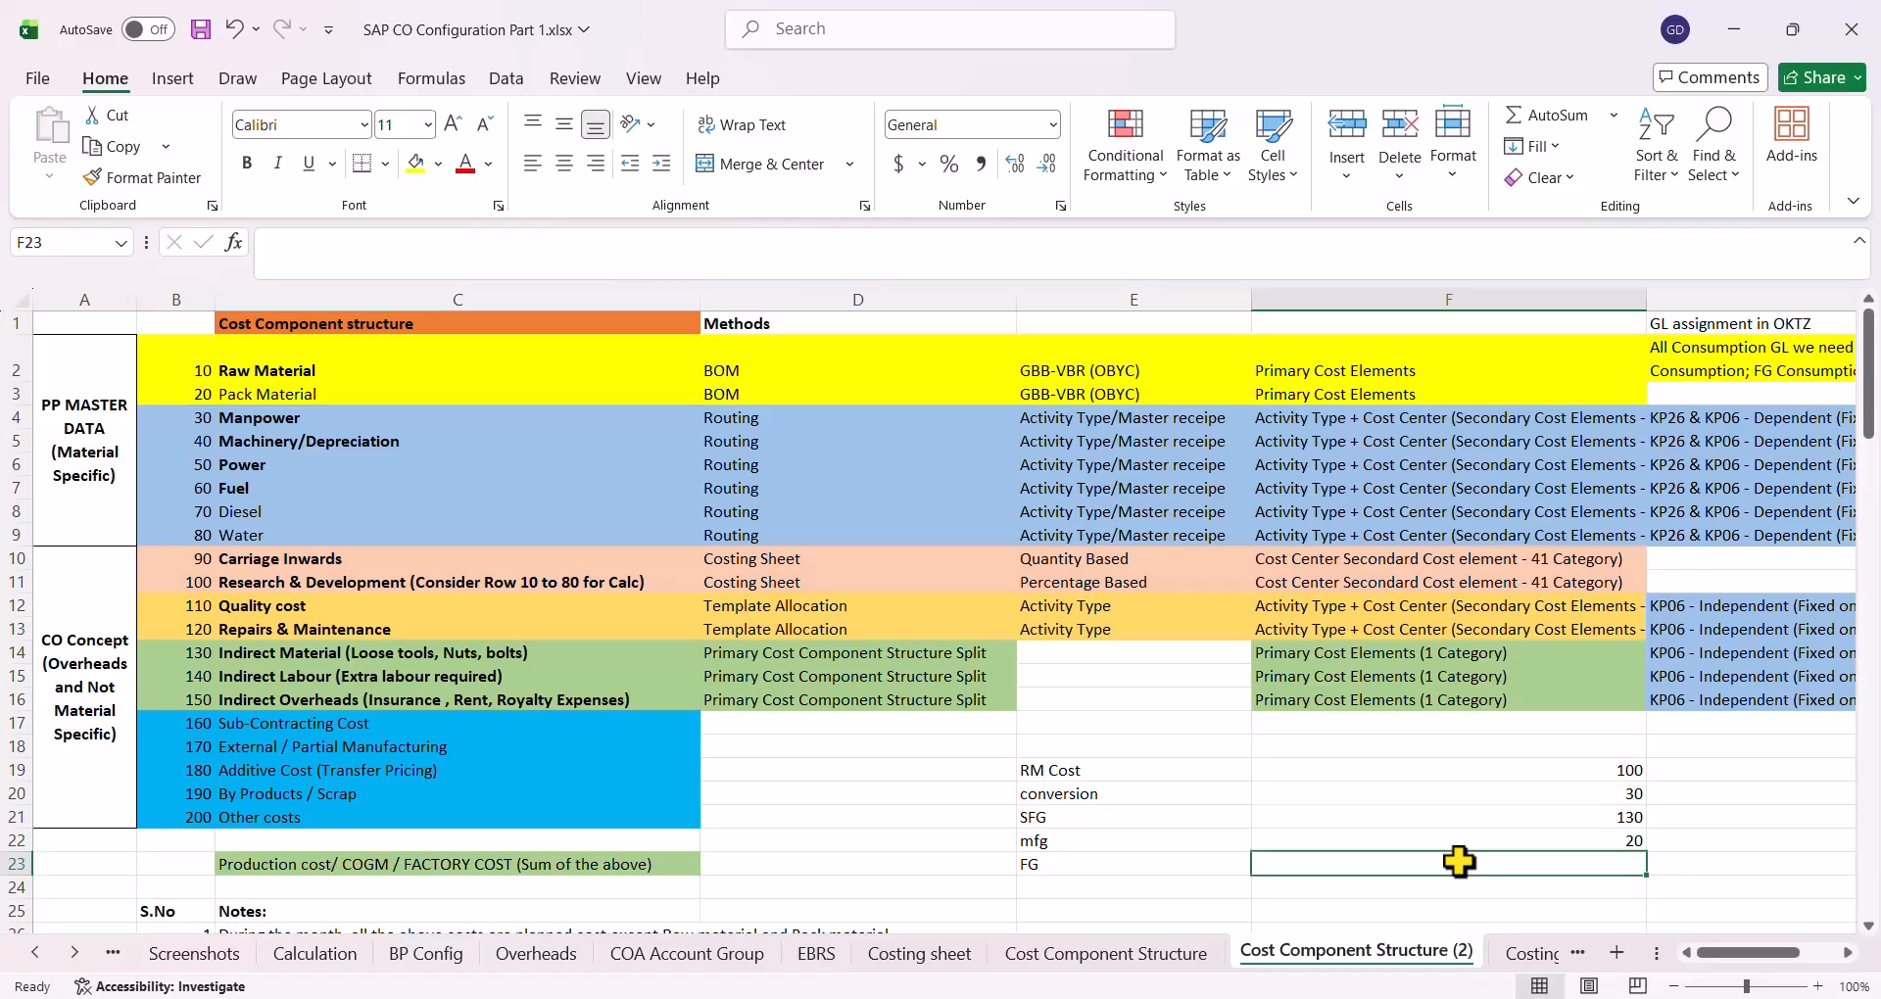
Calculate the FG cost in F23 by adding the SFG cost in F21 and the mfg cost in F22
{"action": "type", "text": "+"}
{"action": "key", "text": "Up"}
{"action": "key", "text": "Up"}
{"action": "type", "text": "+"}
{"action": "key", "text": "Up"}
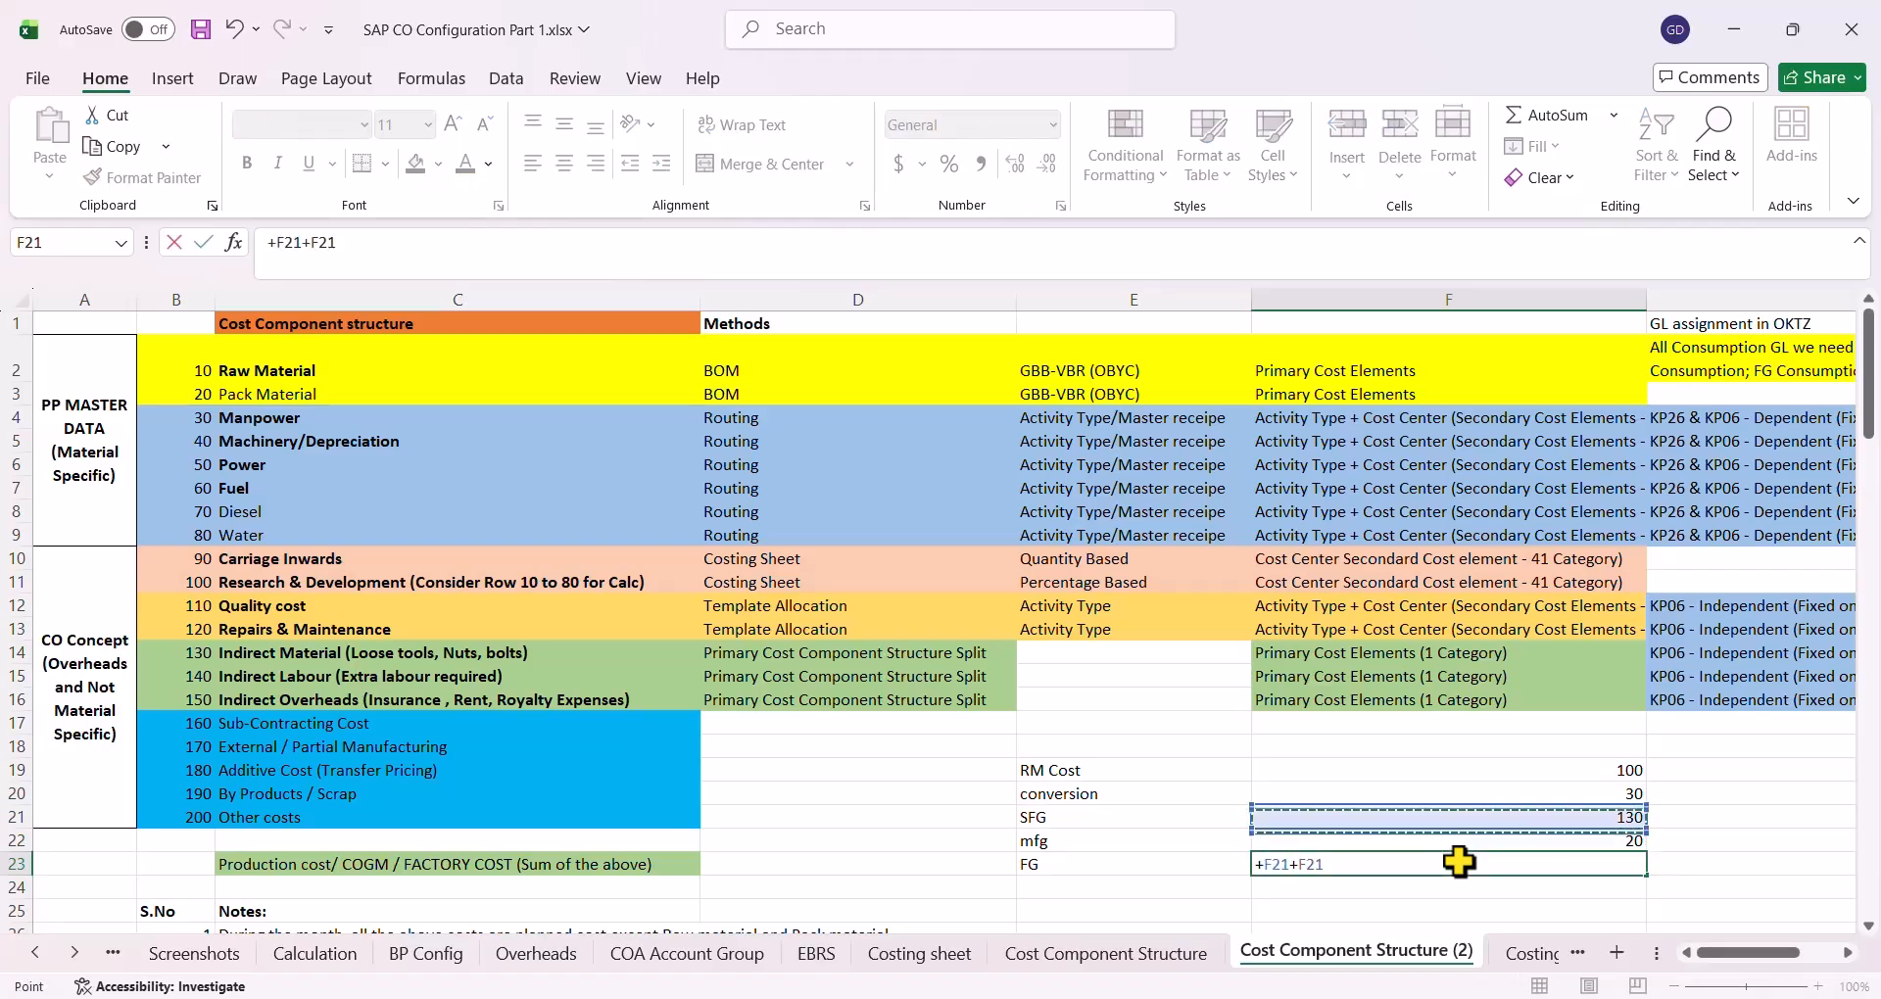
{"action": "key", "text": "Return"}
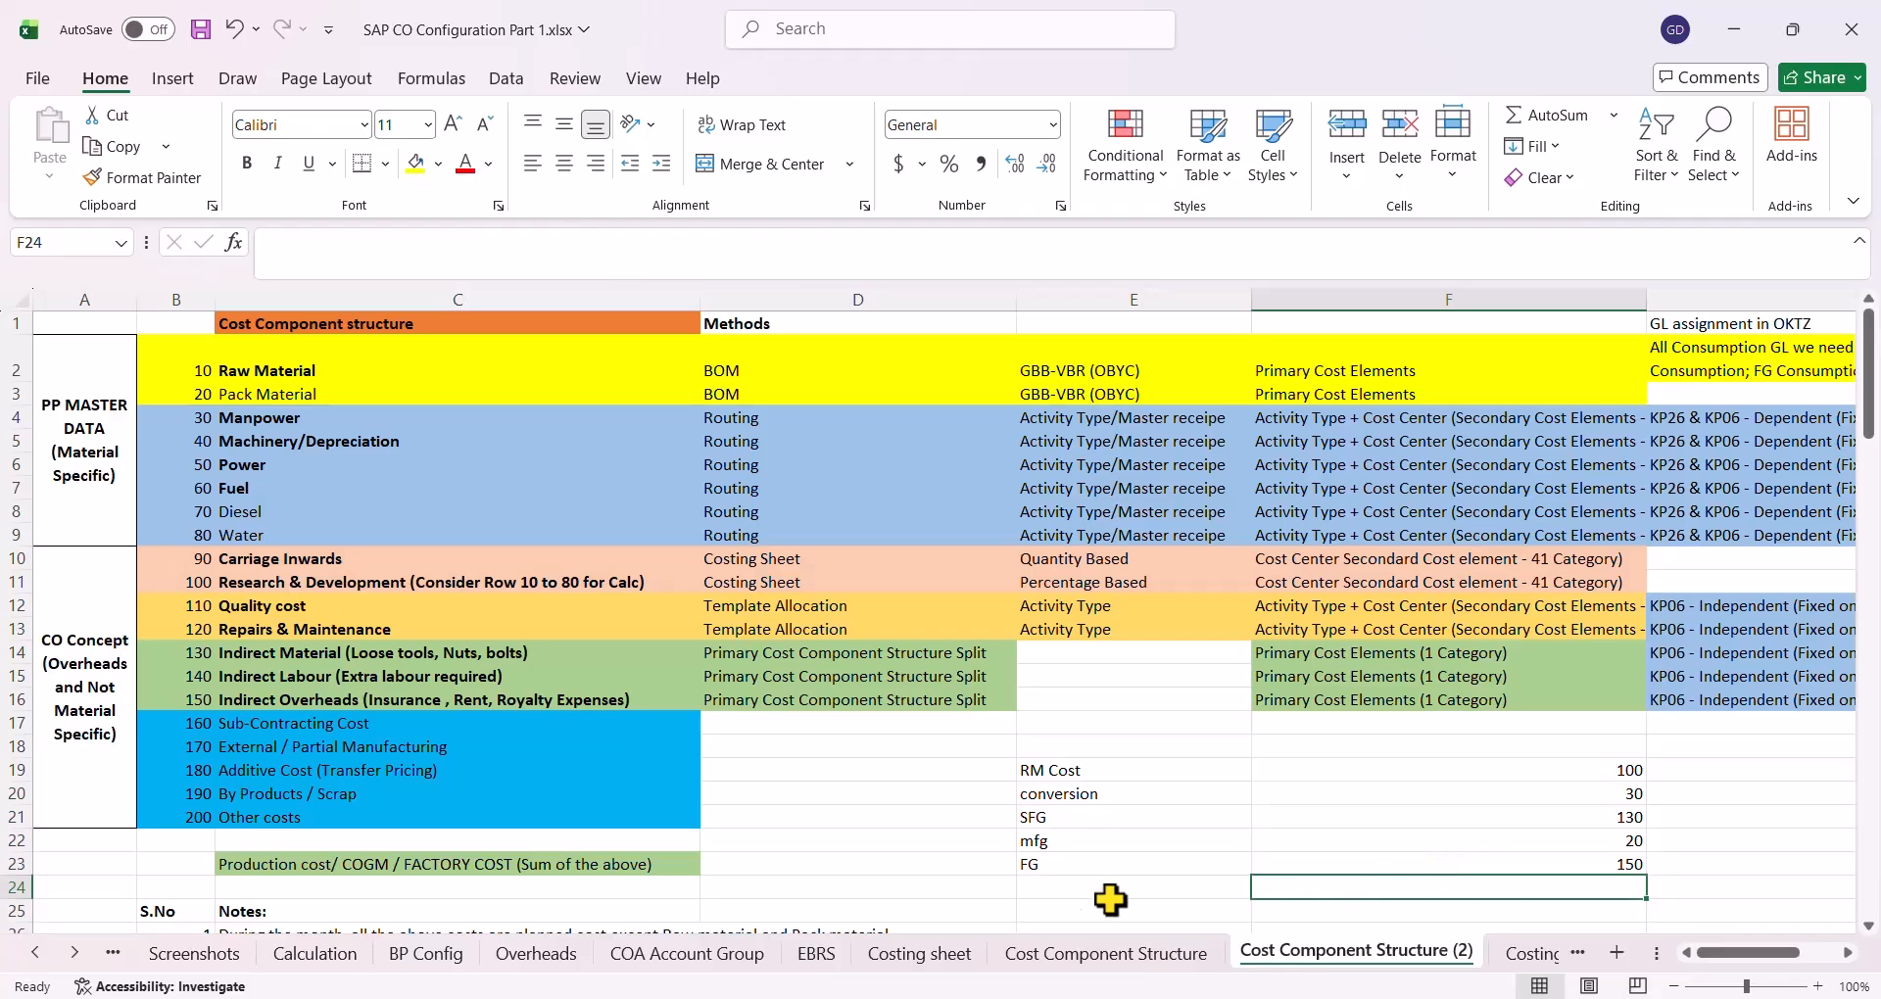
Compare the FG cost with the RM Cost, and clear F19 to examine its effect on the FG cost
{"action": "left_click", "coordinate": [1073, 864]}
{"action": "left_click_drag", "start_coordinate": [1552, 884], "coordinate": [1413, 867]}
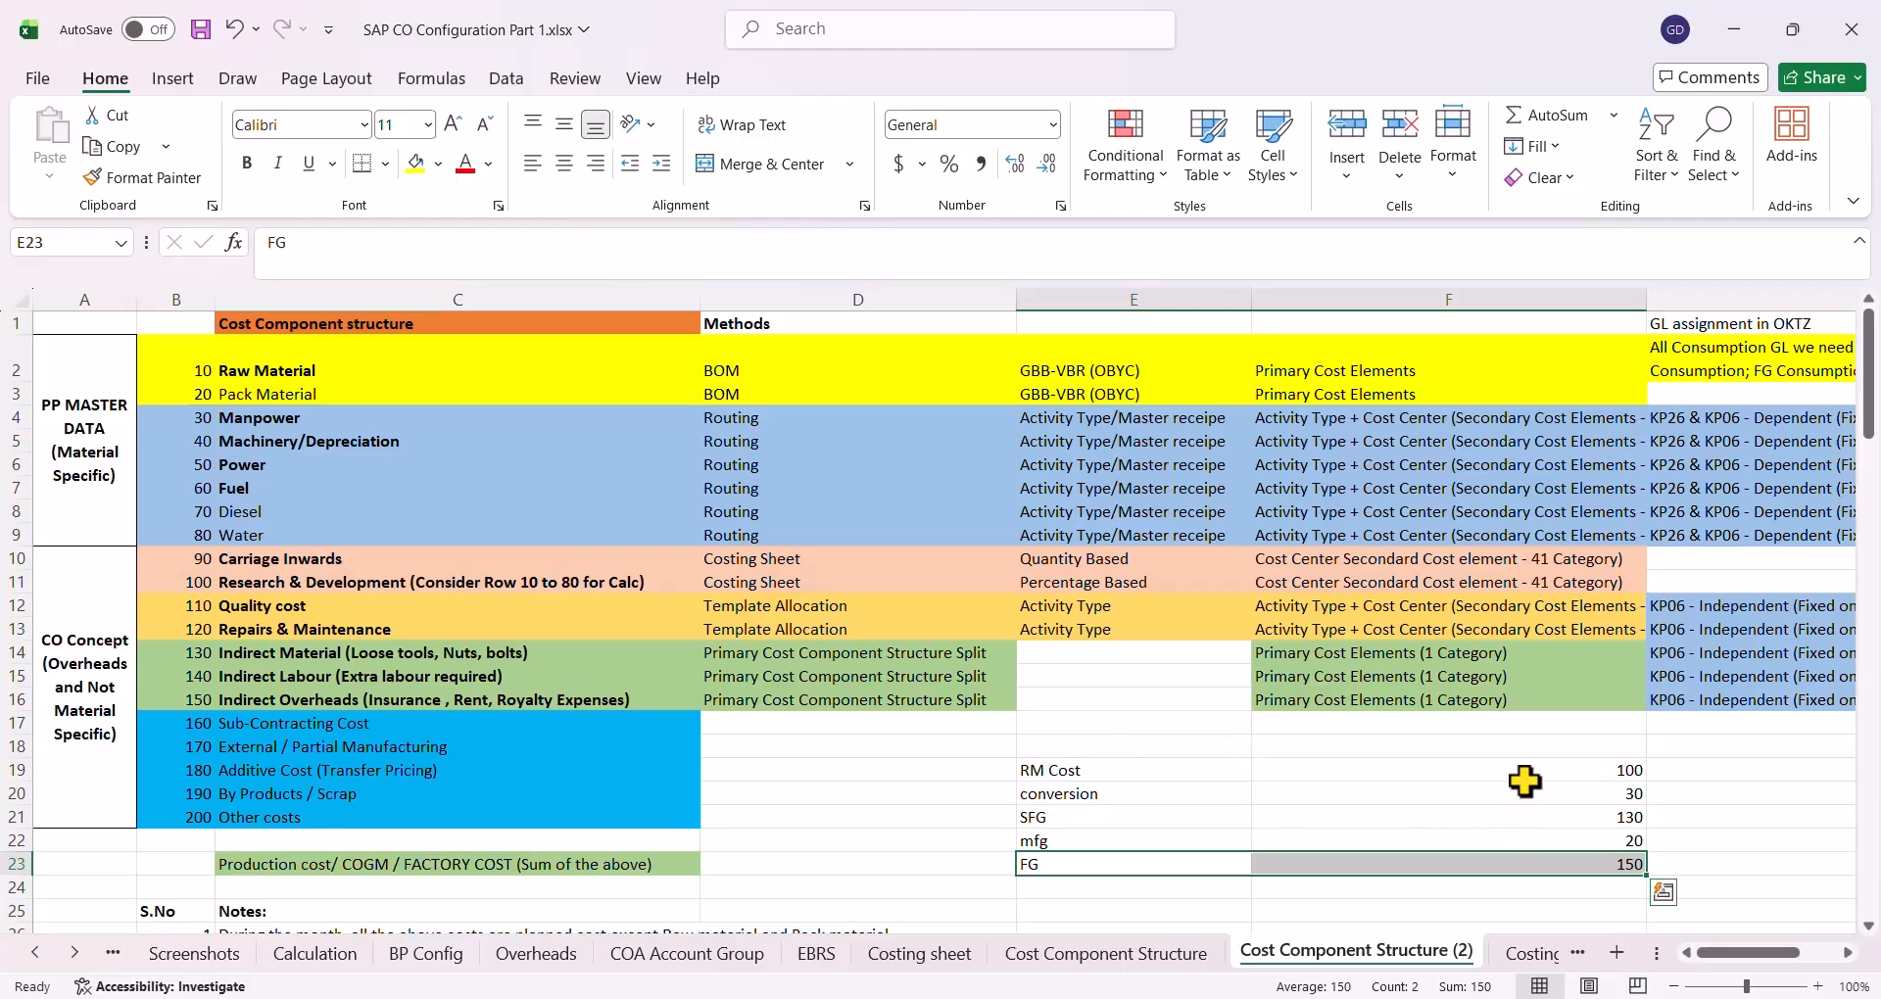
{"action": "left_click", "coordinate": [1525, 774]}
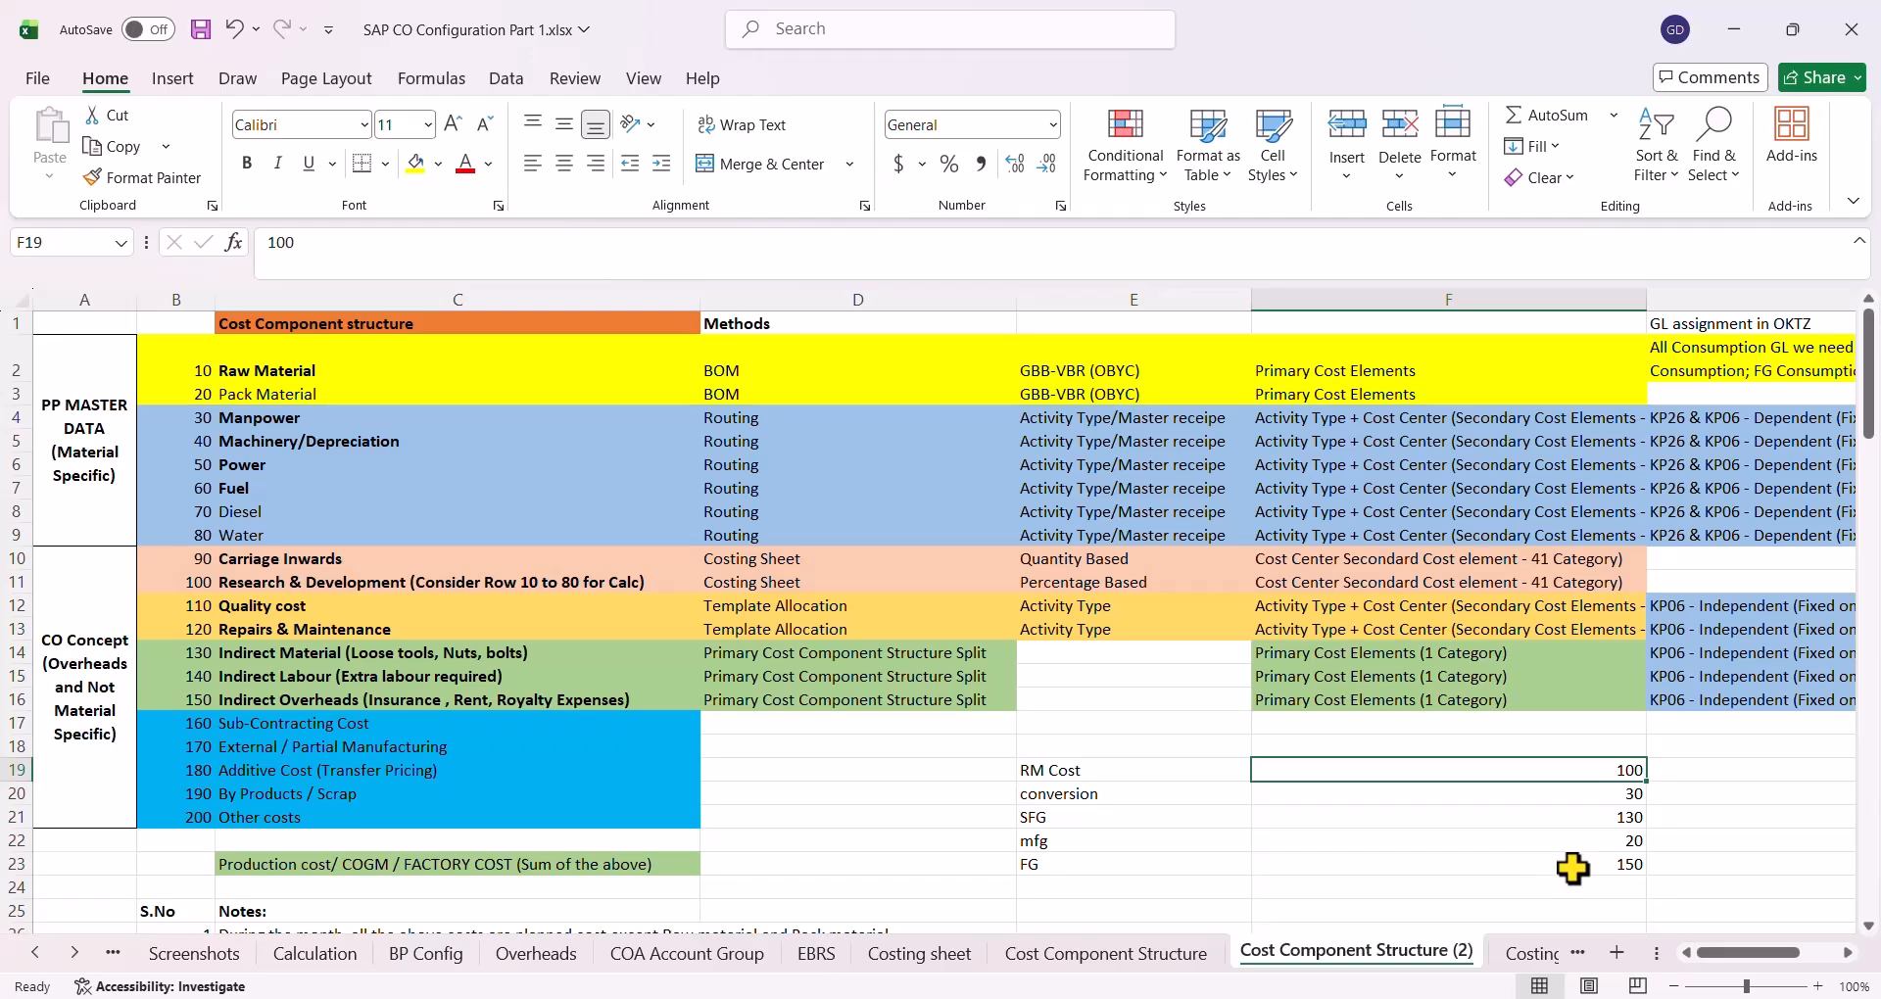
{"action": "left_click", "coordinate": [1572, 868]}
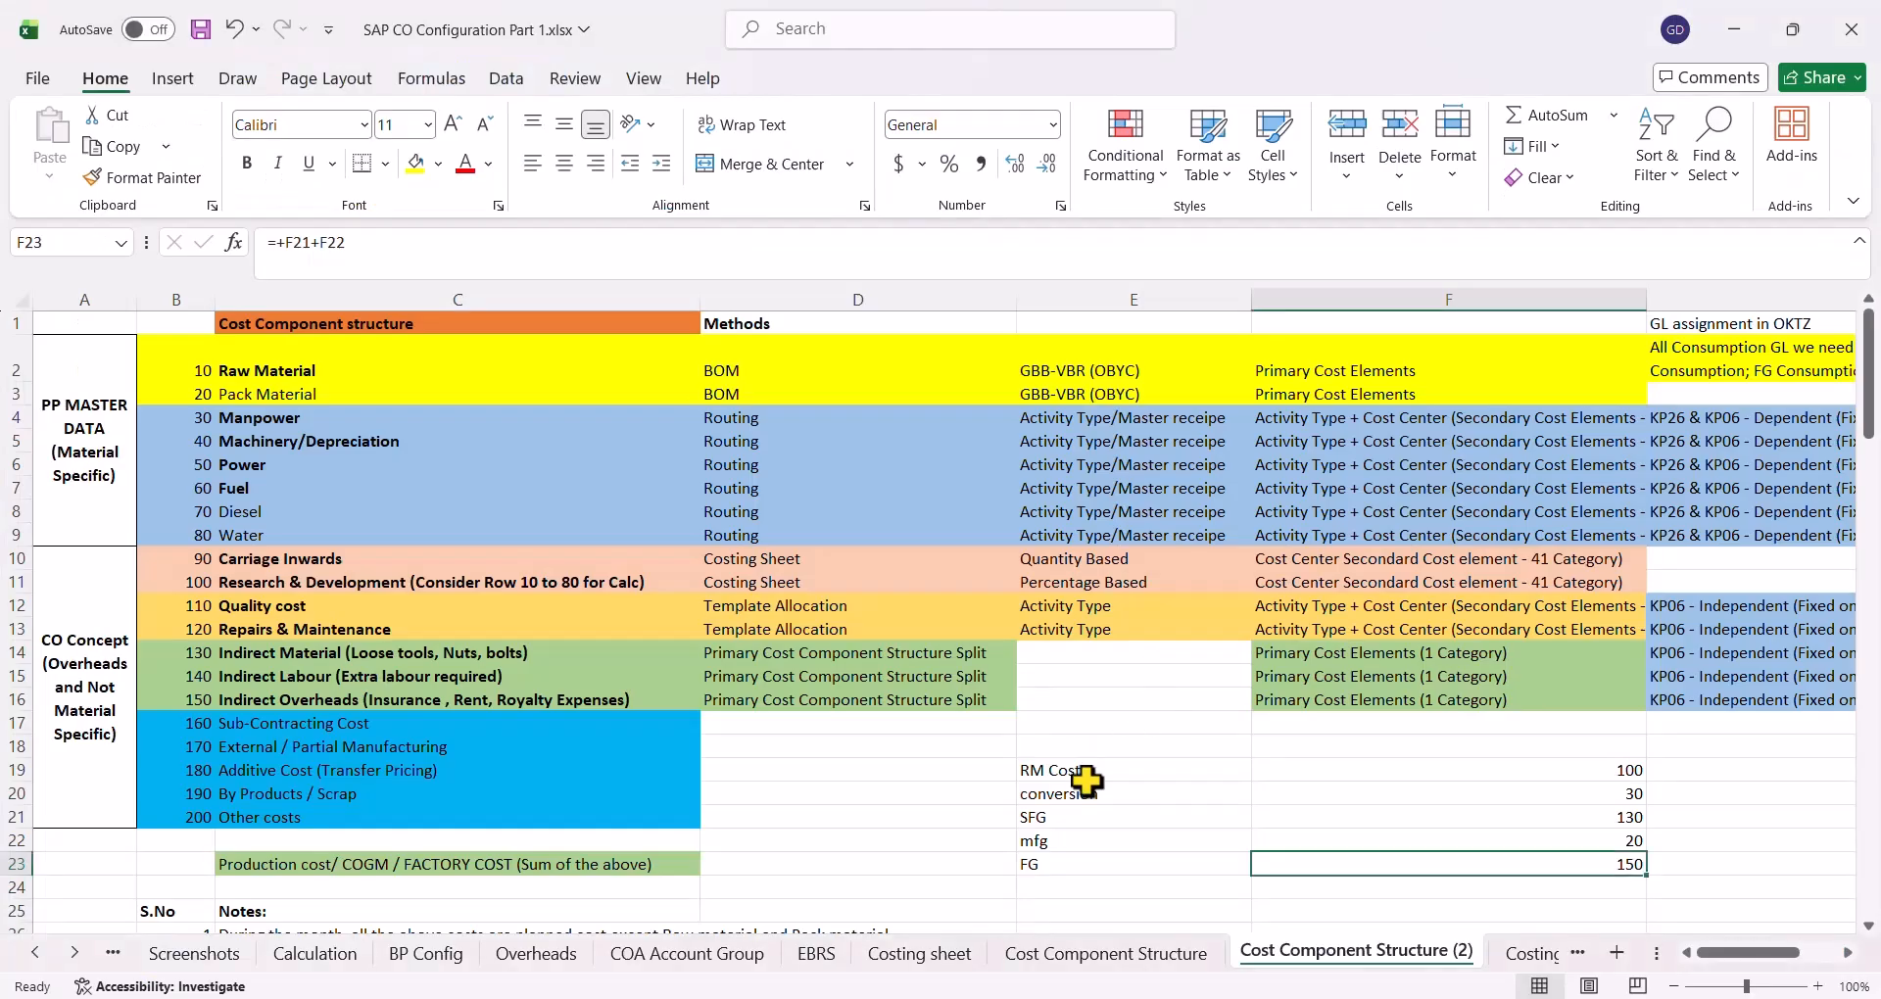
{"action": "left_click", "coordinate": [1593, 768]}
{"action": "key", "text": "Delete"}
{"action": "key", "text": "Down"}
{"action": "key", "text": "Down"}
{"action": "key", "text": "Down"}
{"action": "key", "text": "Down"}
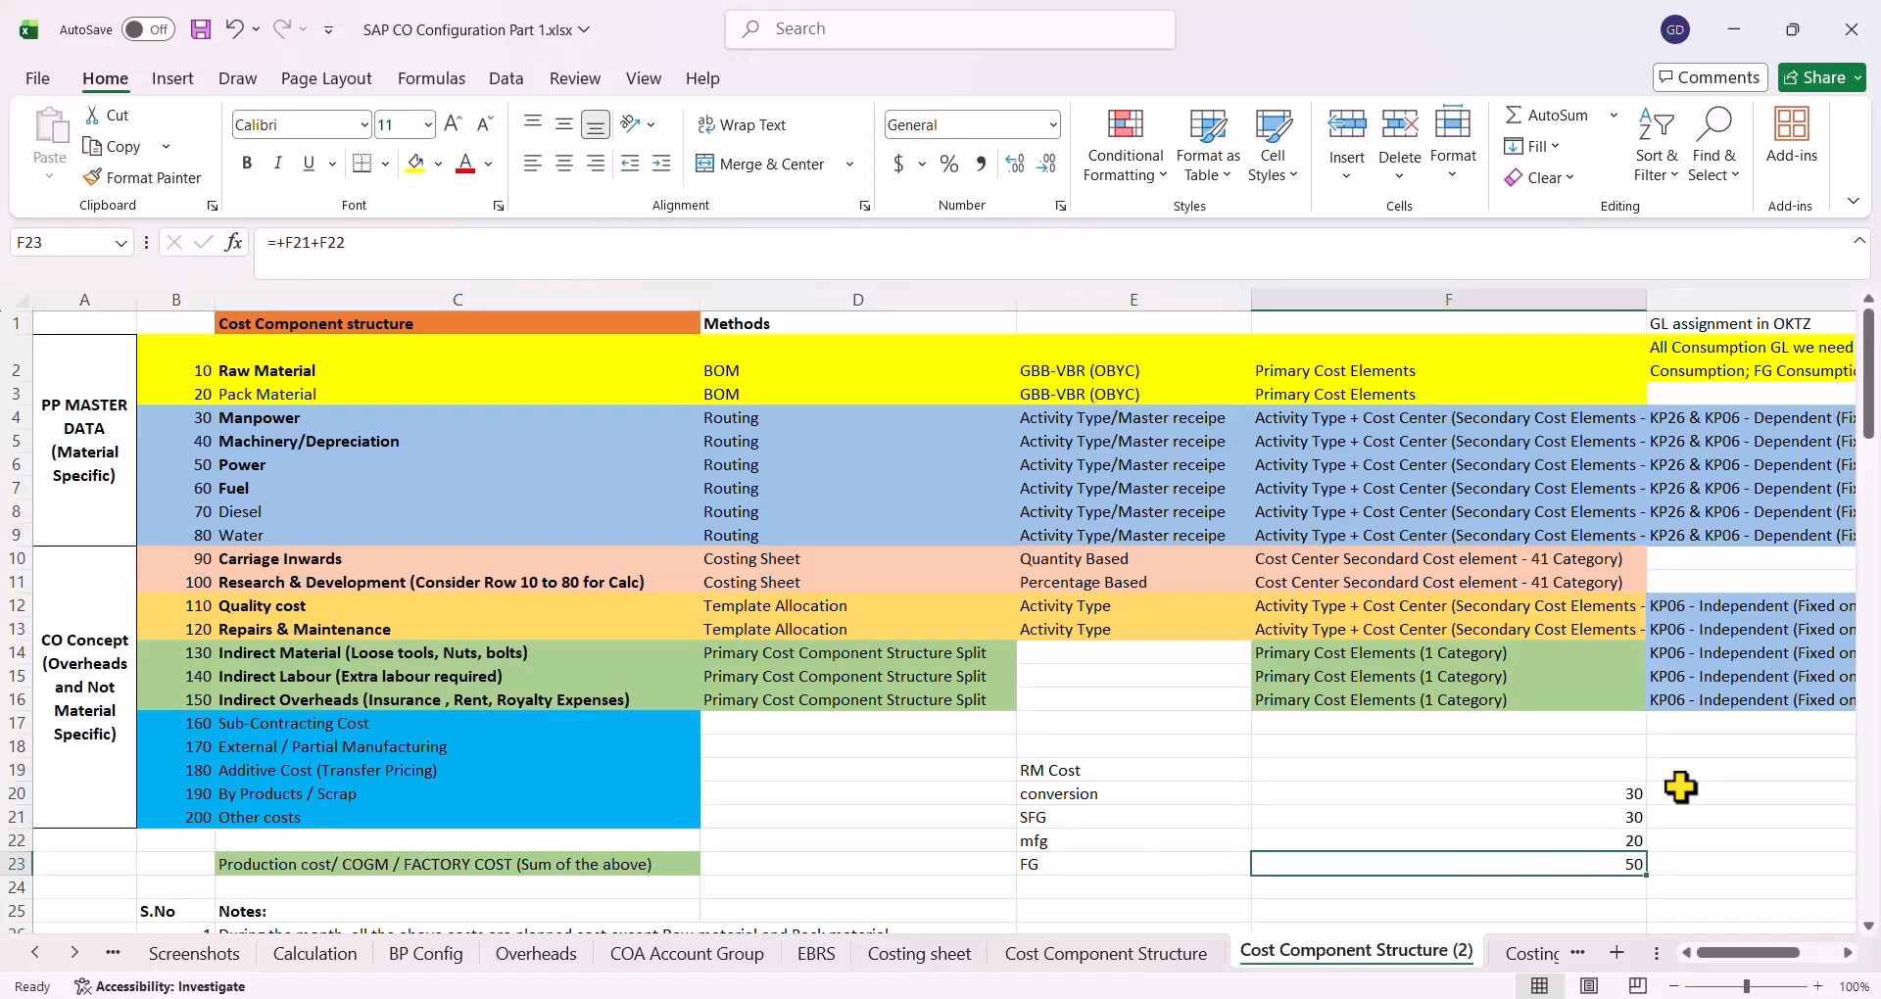
{"action": "key", "text": "Up"}
{"action": "key", "text": "Up"}
{"action": "key", "text": "Up"}
{"action": "key", "text": "Up"}
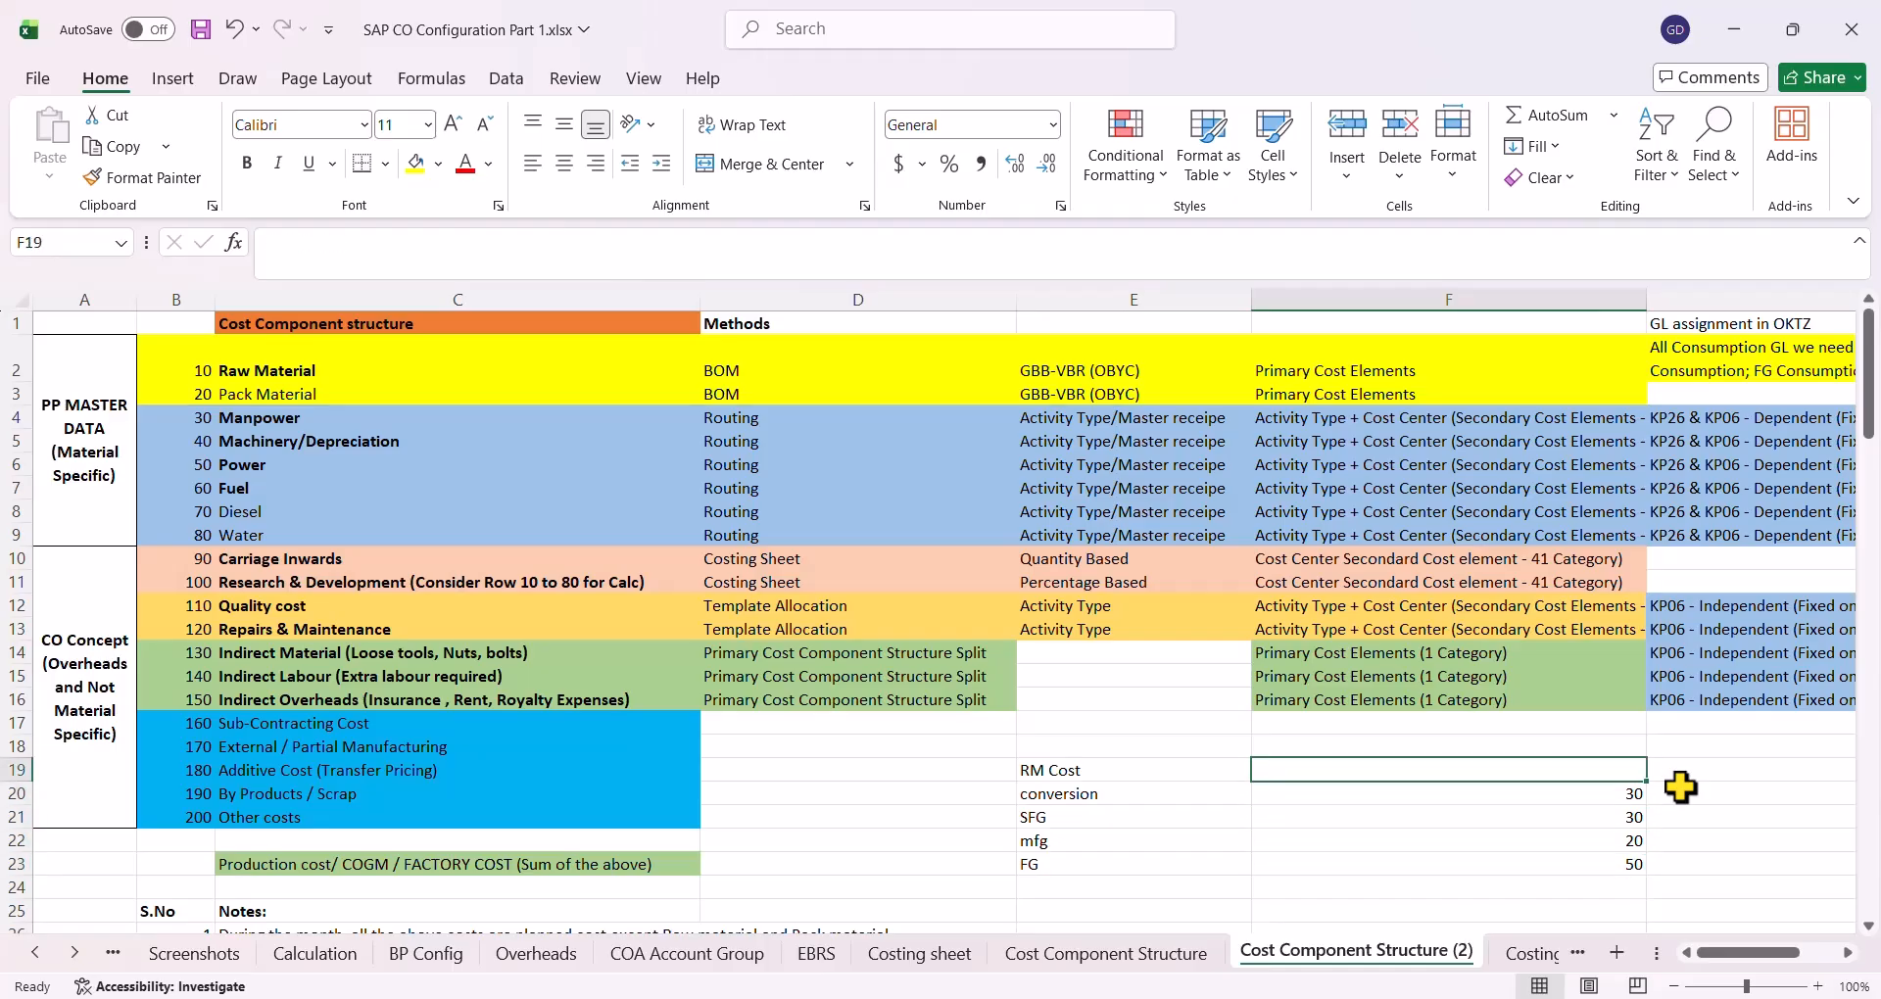
Set the RM Cost in F19 back to 100, check the FG row and return to the SAP cost component entry
{"action": "type", "text": "100"}
{"action": "key", "text": "Return"}
{"action": "key", "text": "Up"}
{"action": "key", "text": "Down"}
{"action": "key", "text": "Down"}
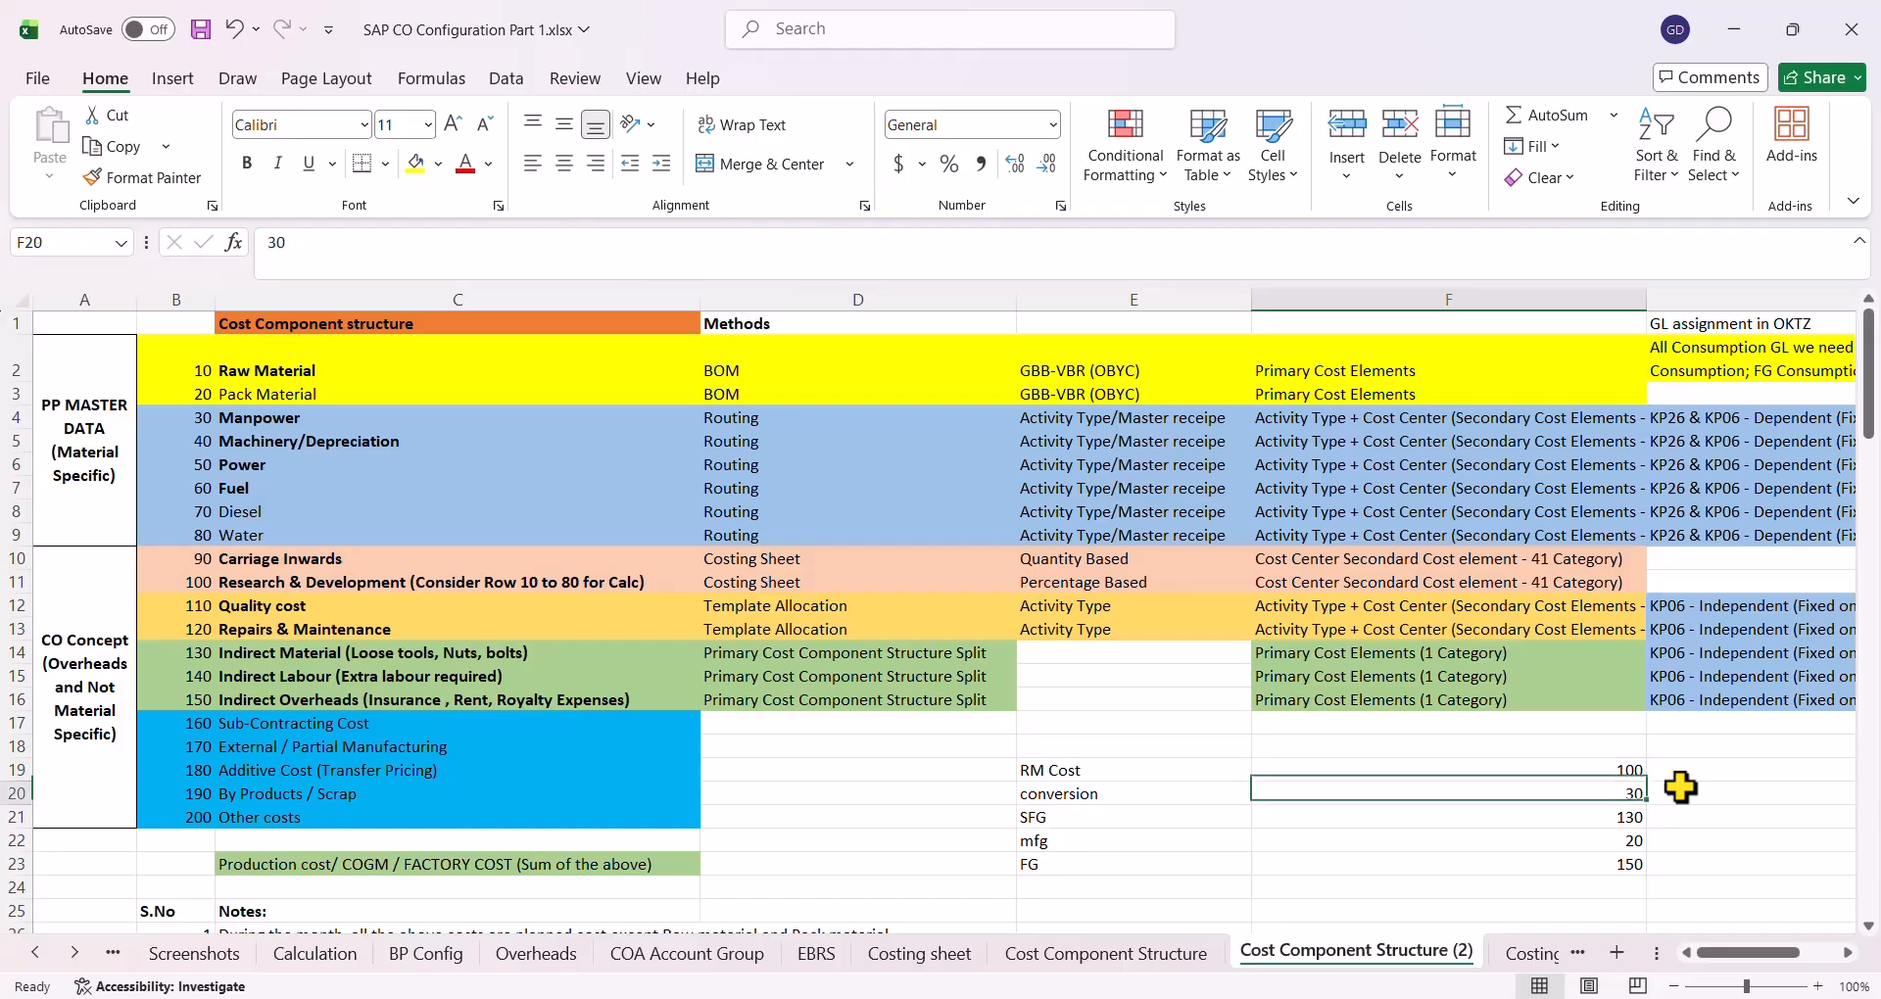
{"action": "key", "text": "Down"}
{"action": "key", "text": "Down"}
{"action": "key", "text": "Left"}
{"action": "key", "text": "shift+Right"}
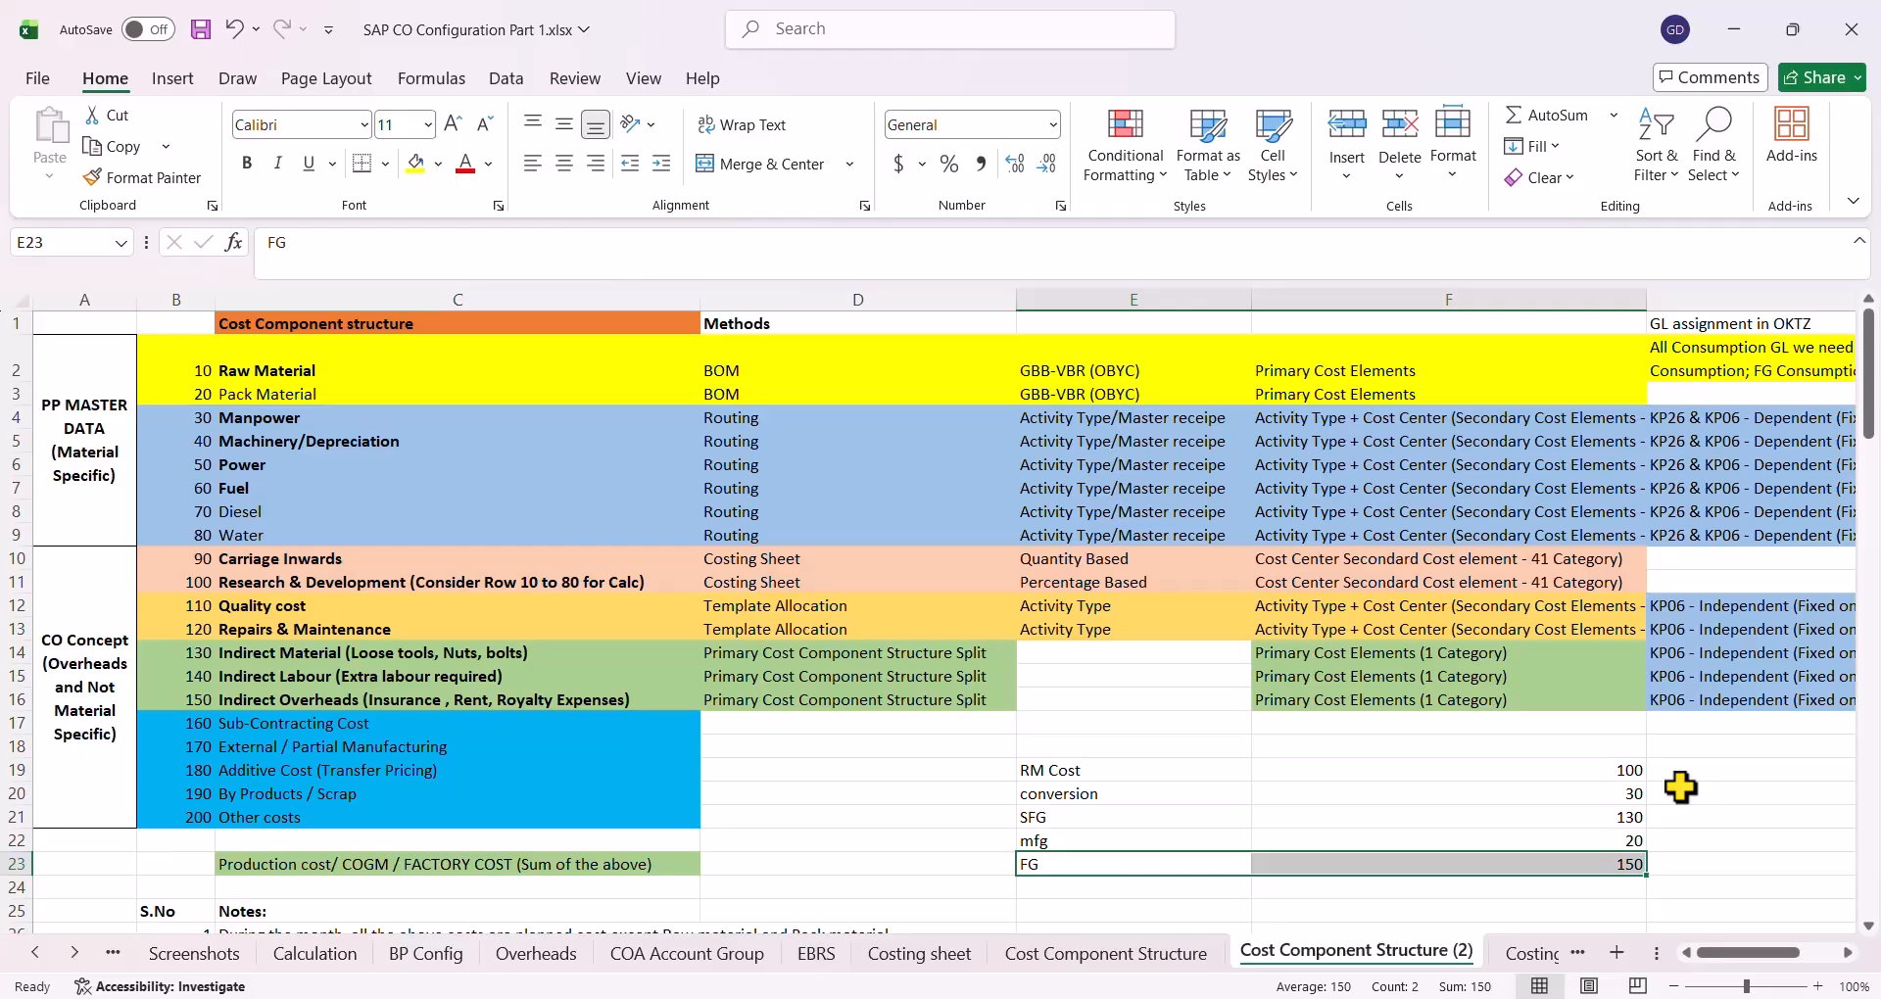
{"action": "key", "text": "alt+Tab"}
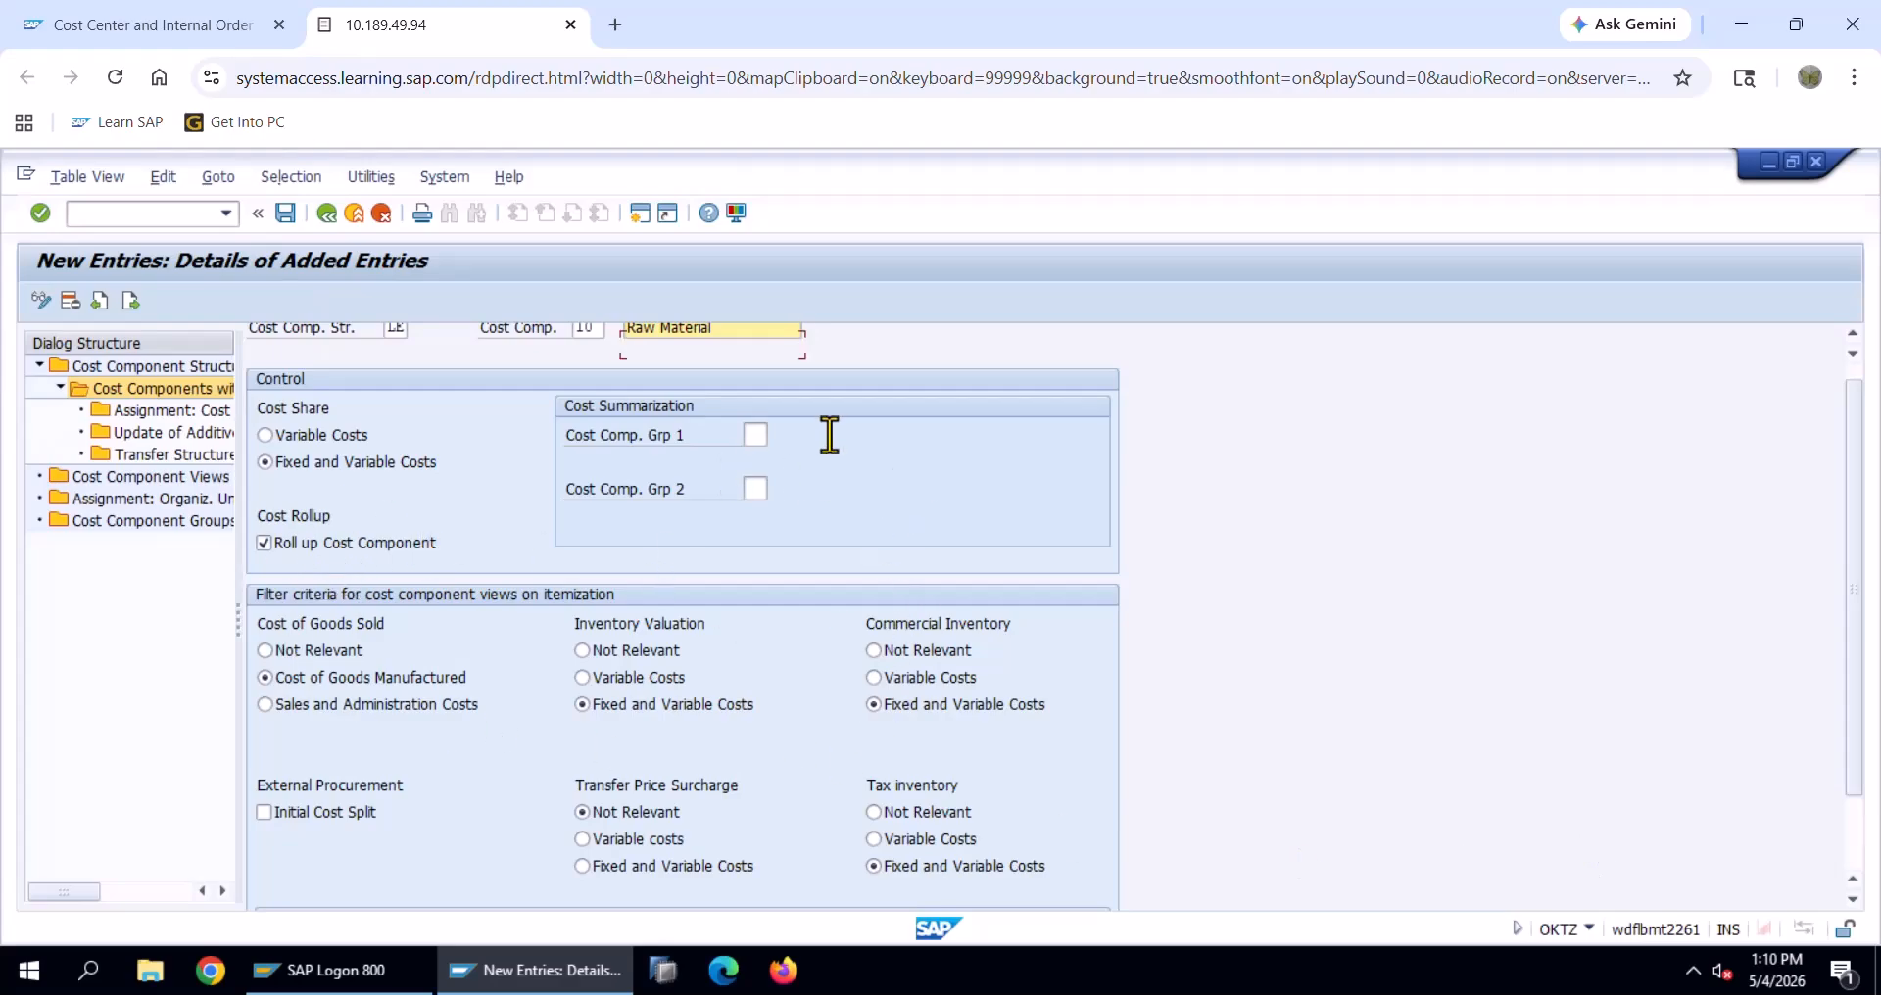
Save the Raw Material cost component and return to the overview of cost components with attributes
{"action": "scroll", "coordinate": [827, 432], "scroll_direction": "up", "scroll_amount": 1}
{"action": "left_click", "coordinate": [283, 210]}
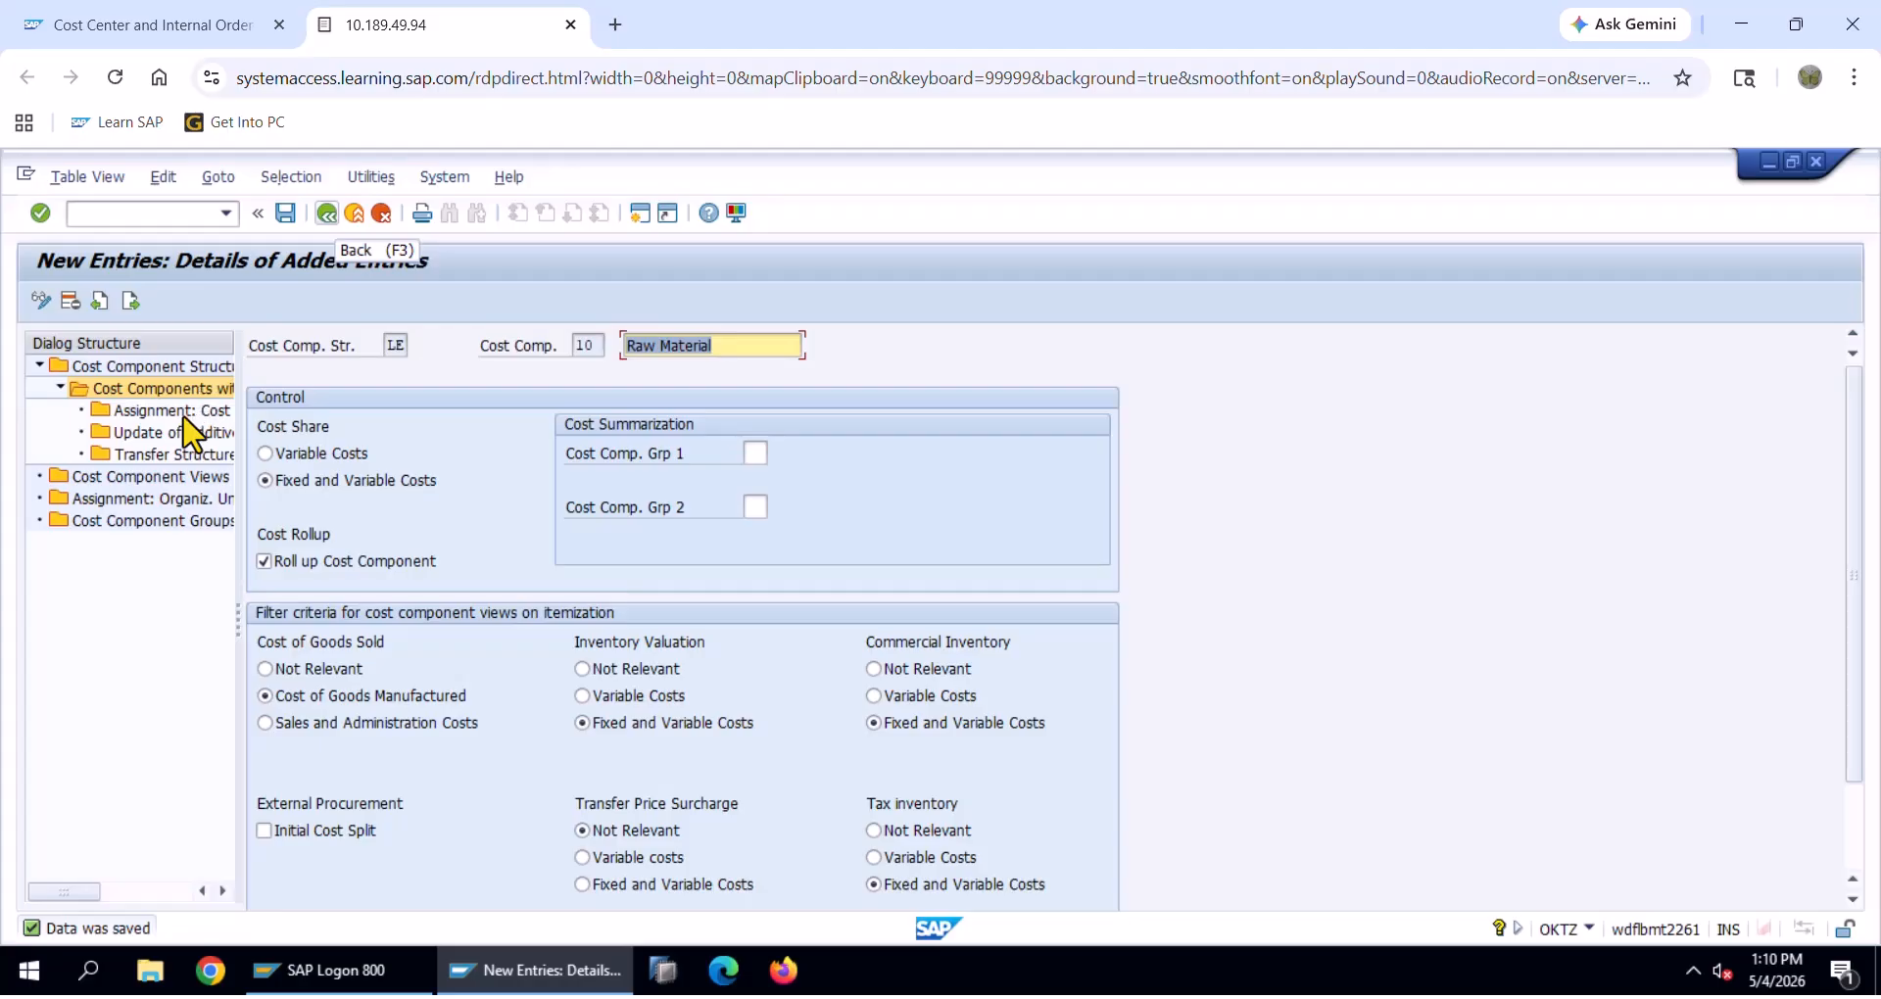
{"action": "left_click", "coordinate": [326, 212]}
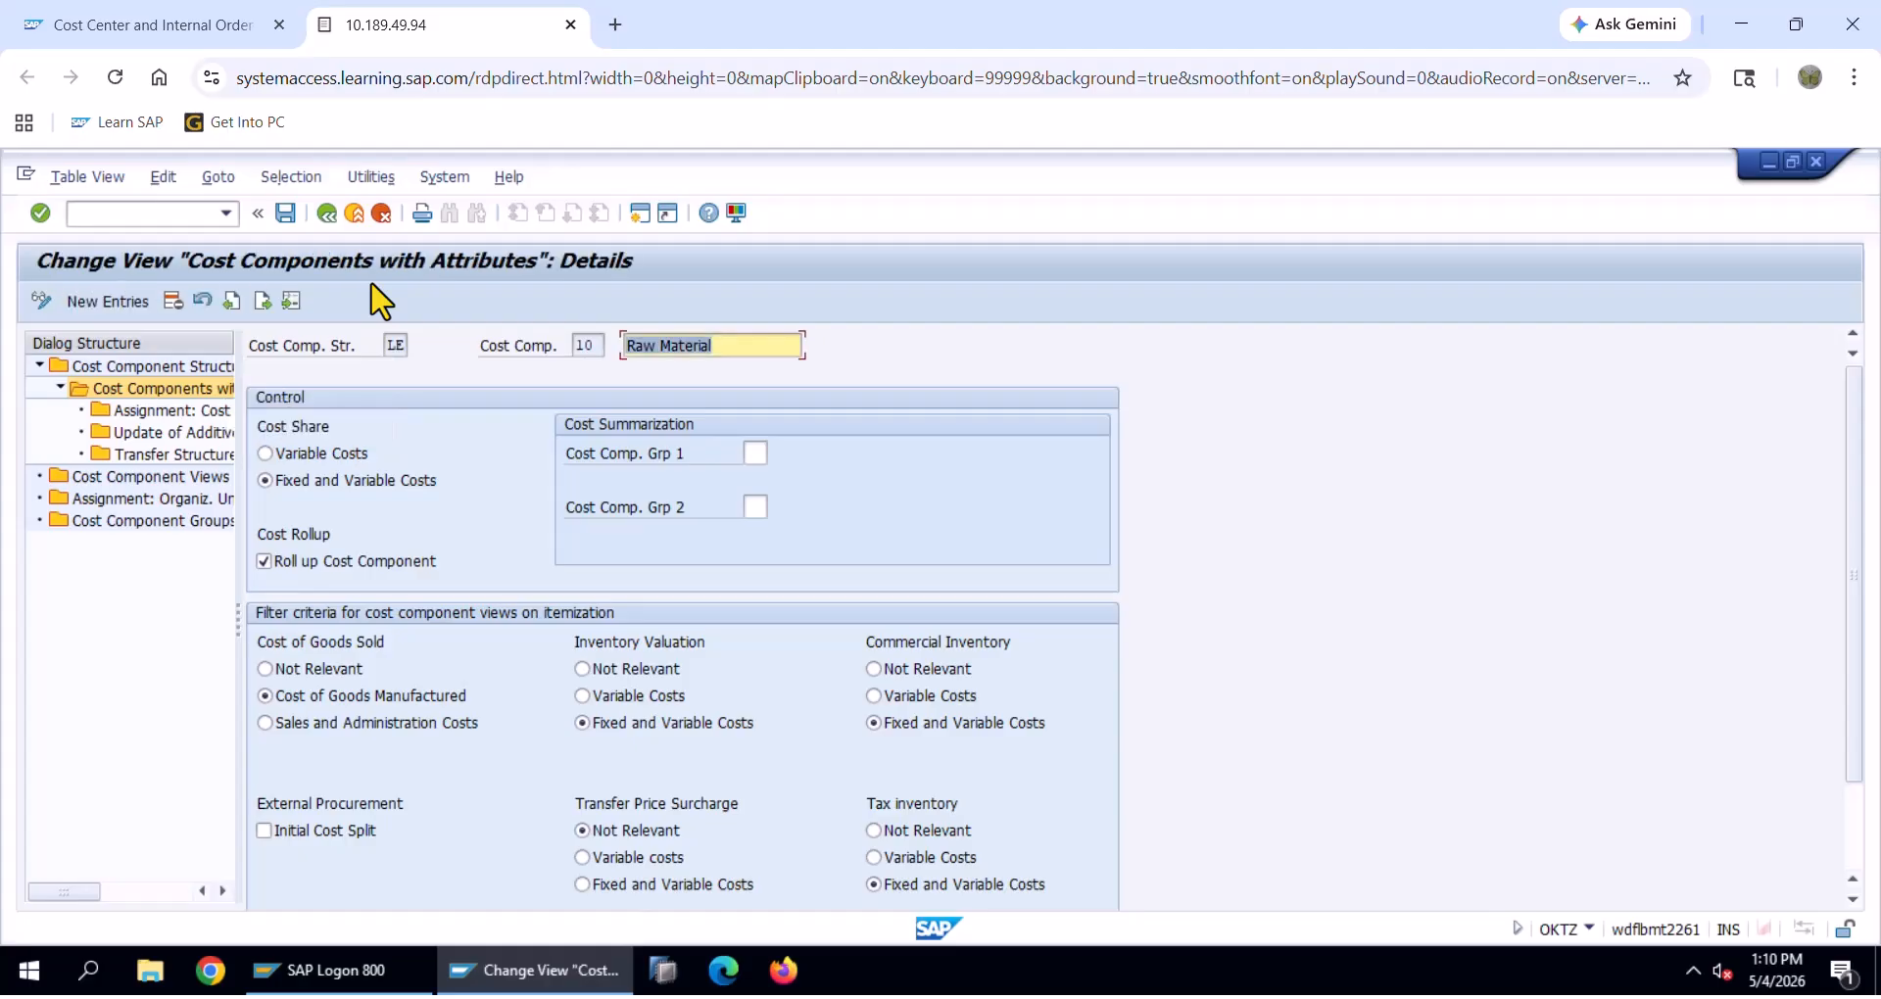
{"action": "left_click", "coordinate": [325, 212]}
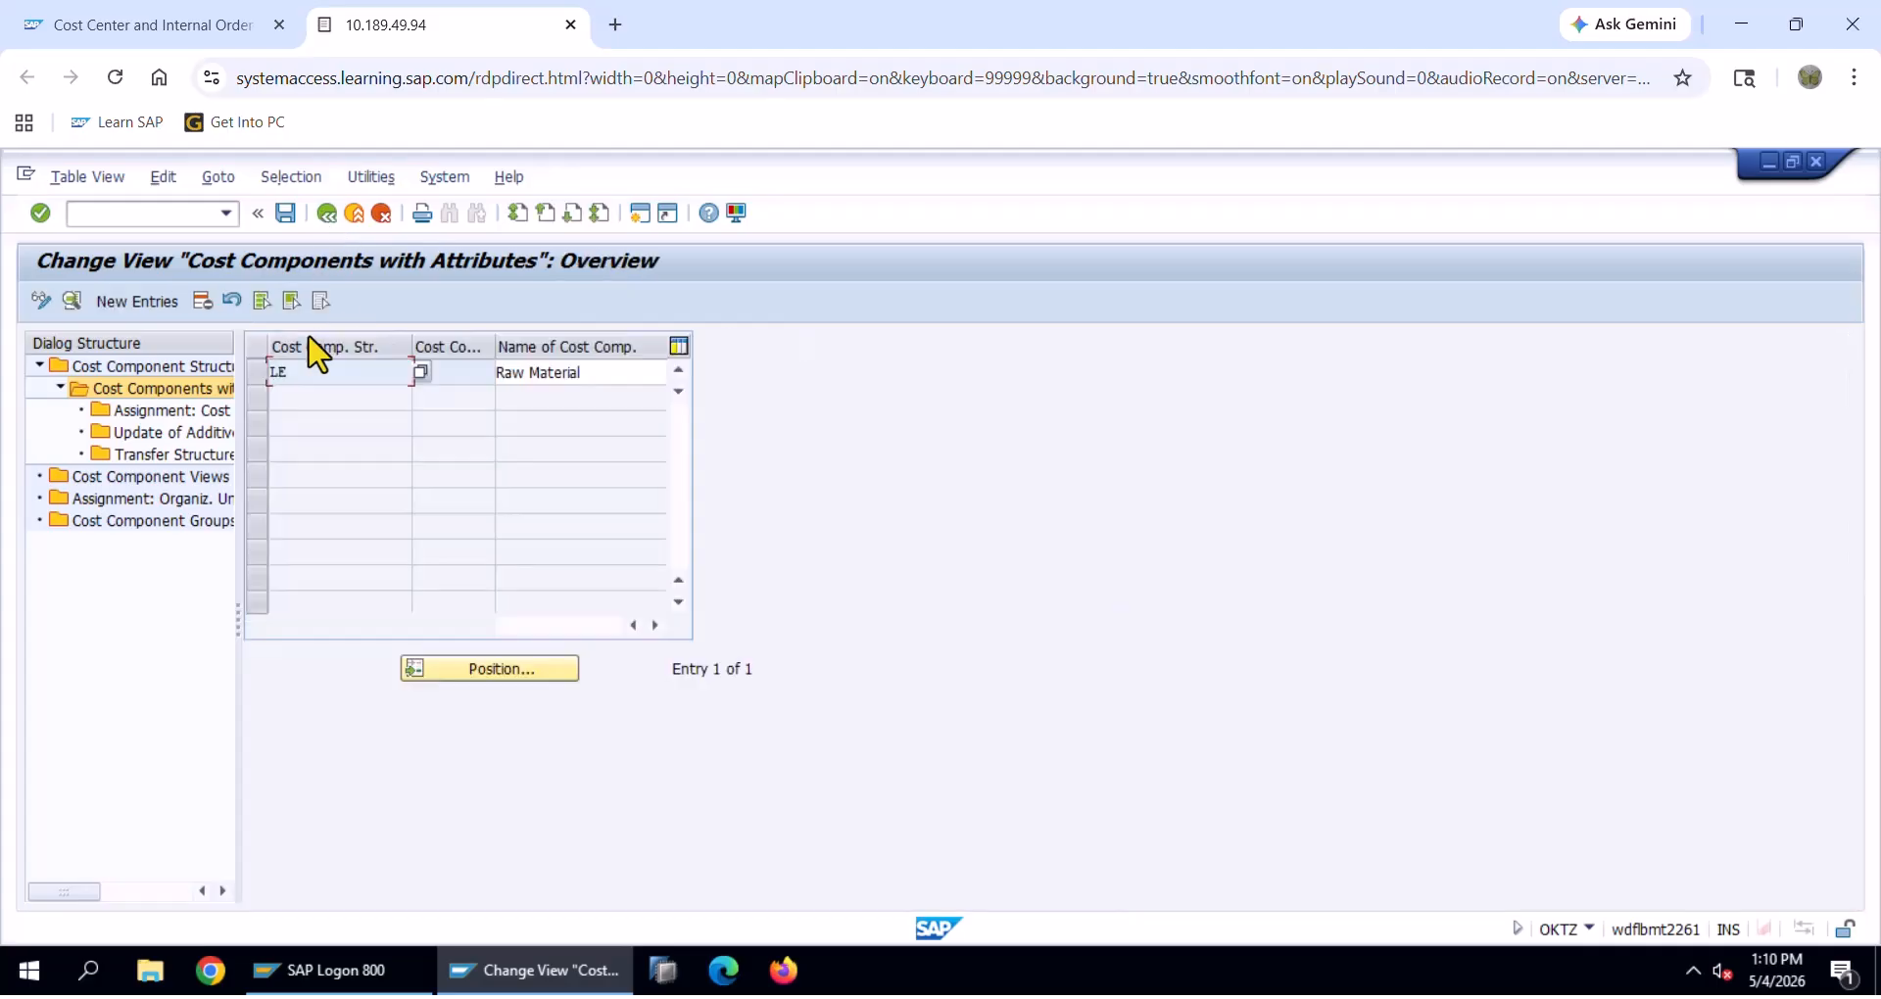
Start a new cost element assignment for the Raw Material component, with structure LE and chart of accounts LENO
{"action": "left_click", "coordinate": [260, 373]}
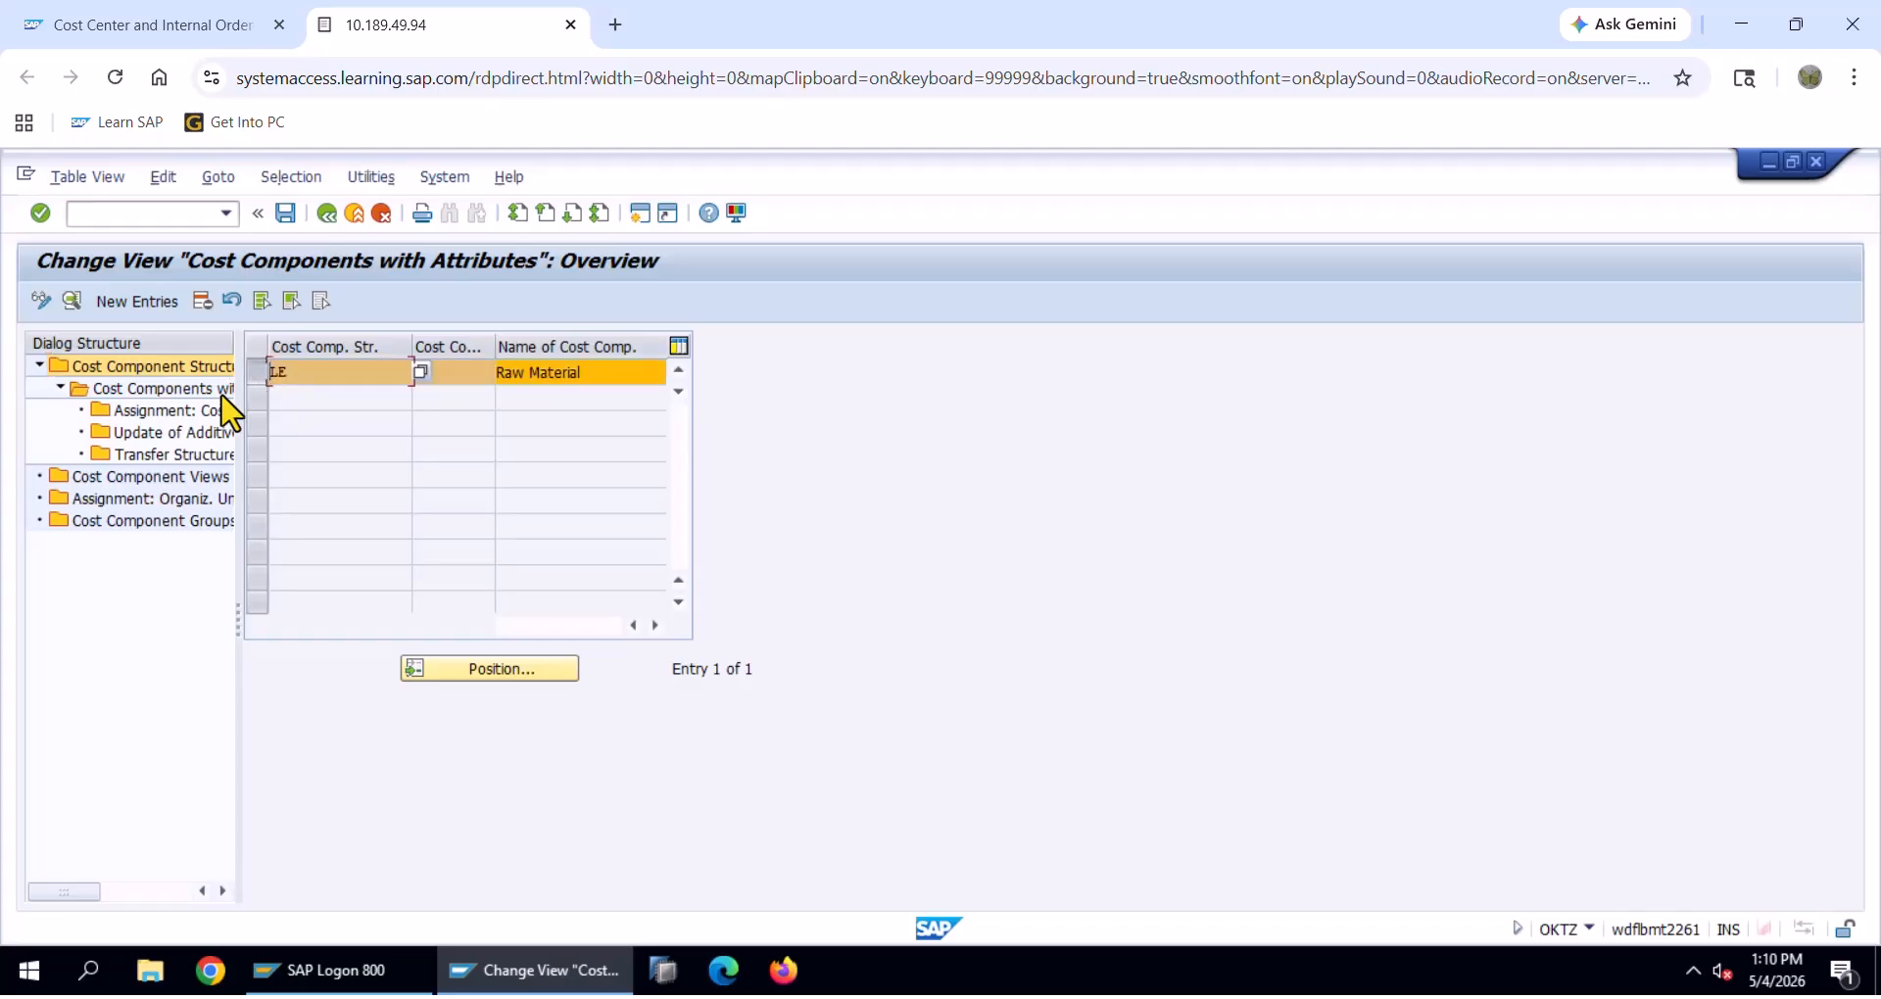
{"action": "double_click", "coordinate": [182, 415]}
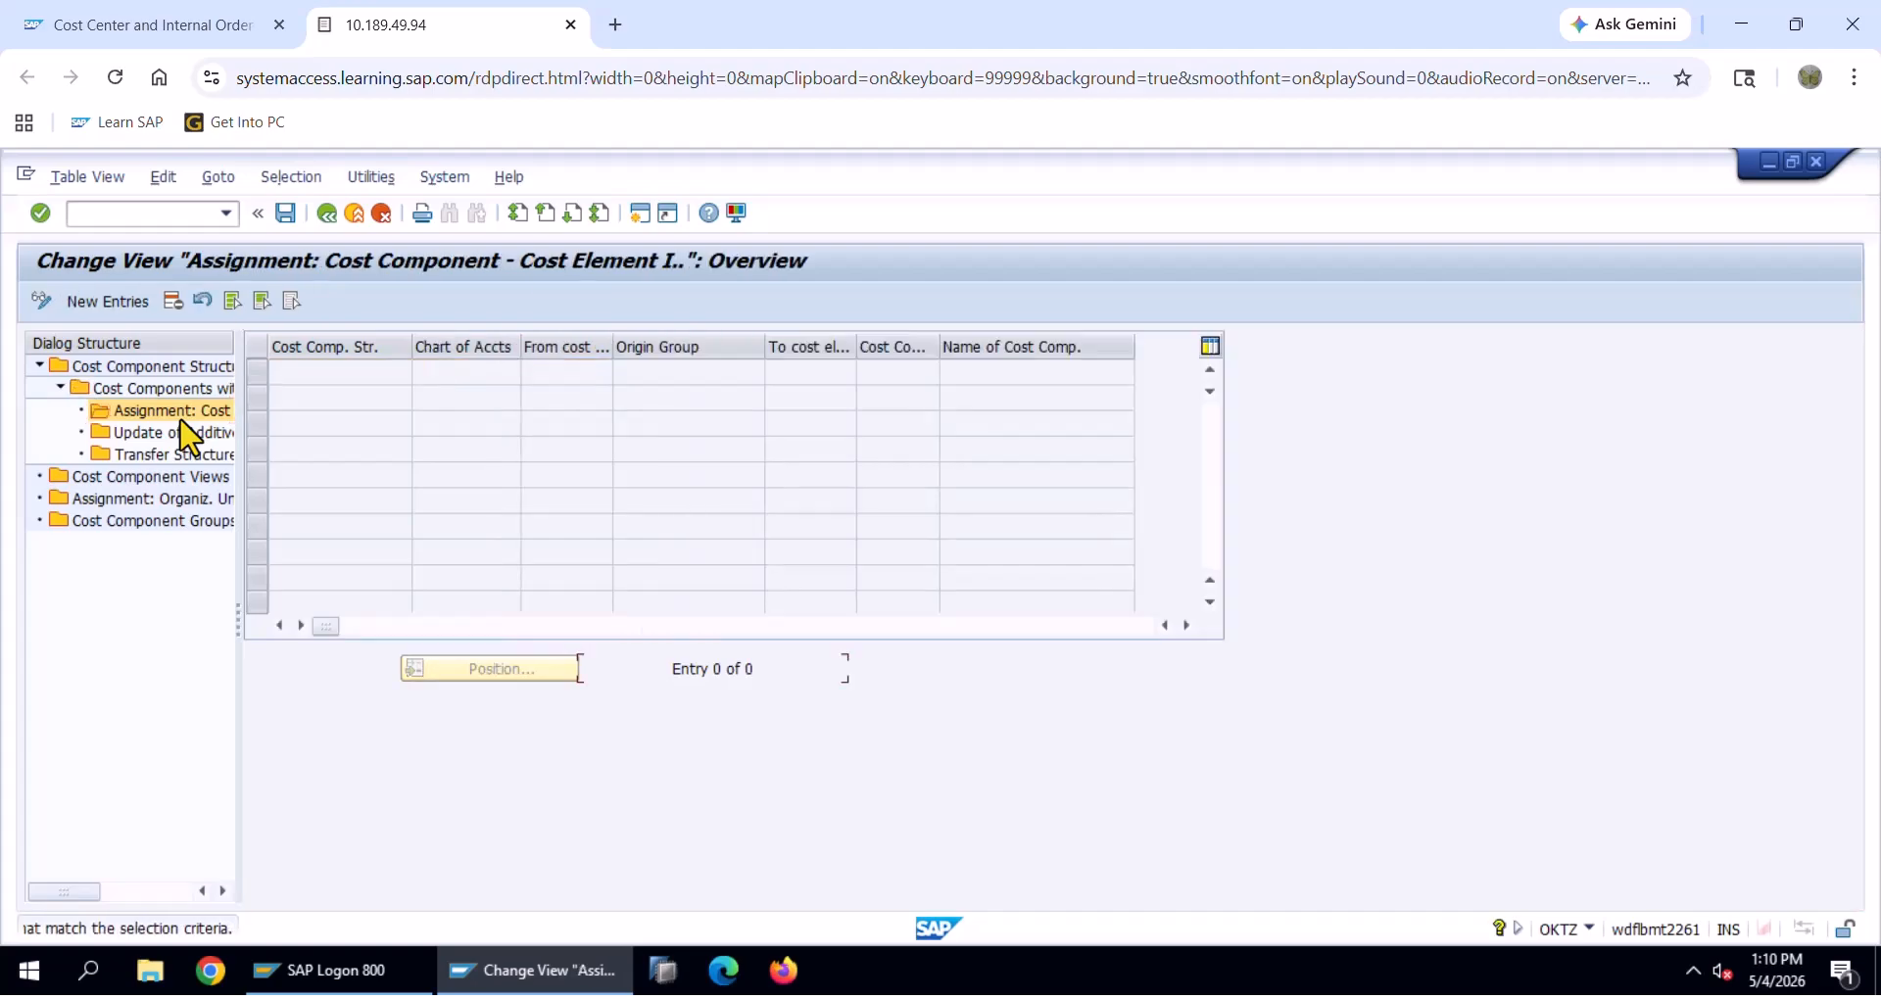
{"action": "left_click", "coordinate": [127, 305]}
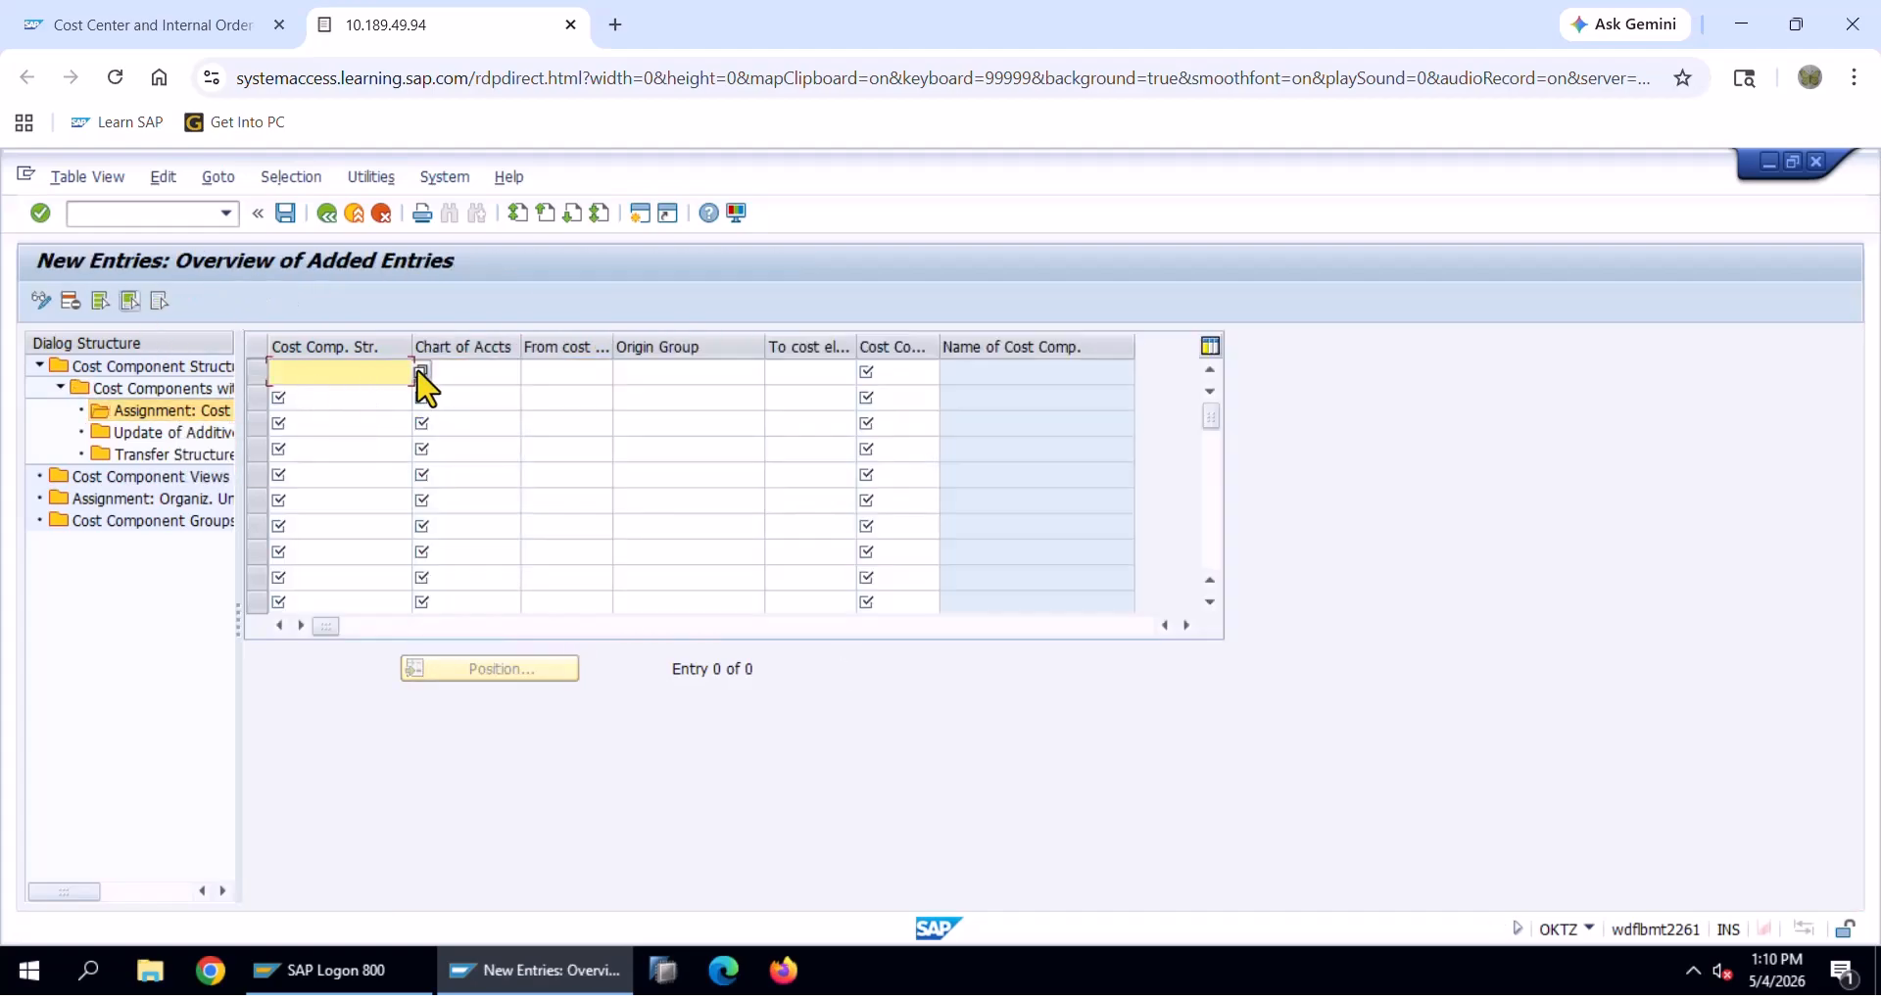
{"action": "key", "text": "F4"}
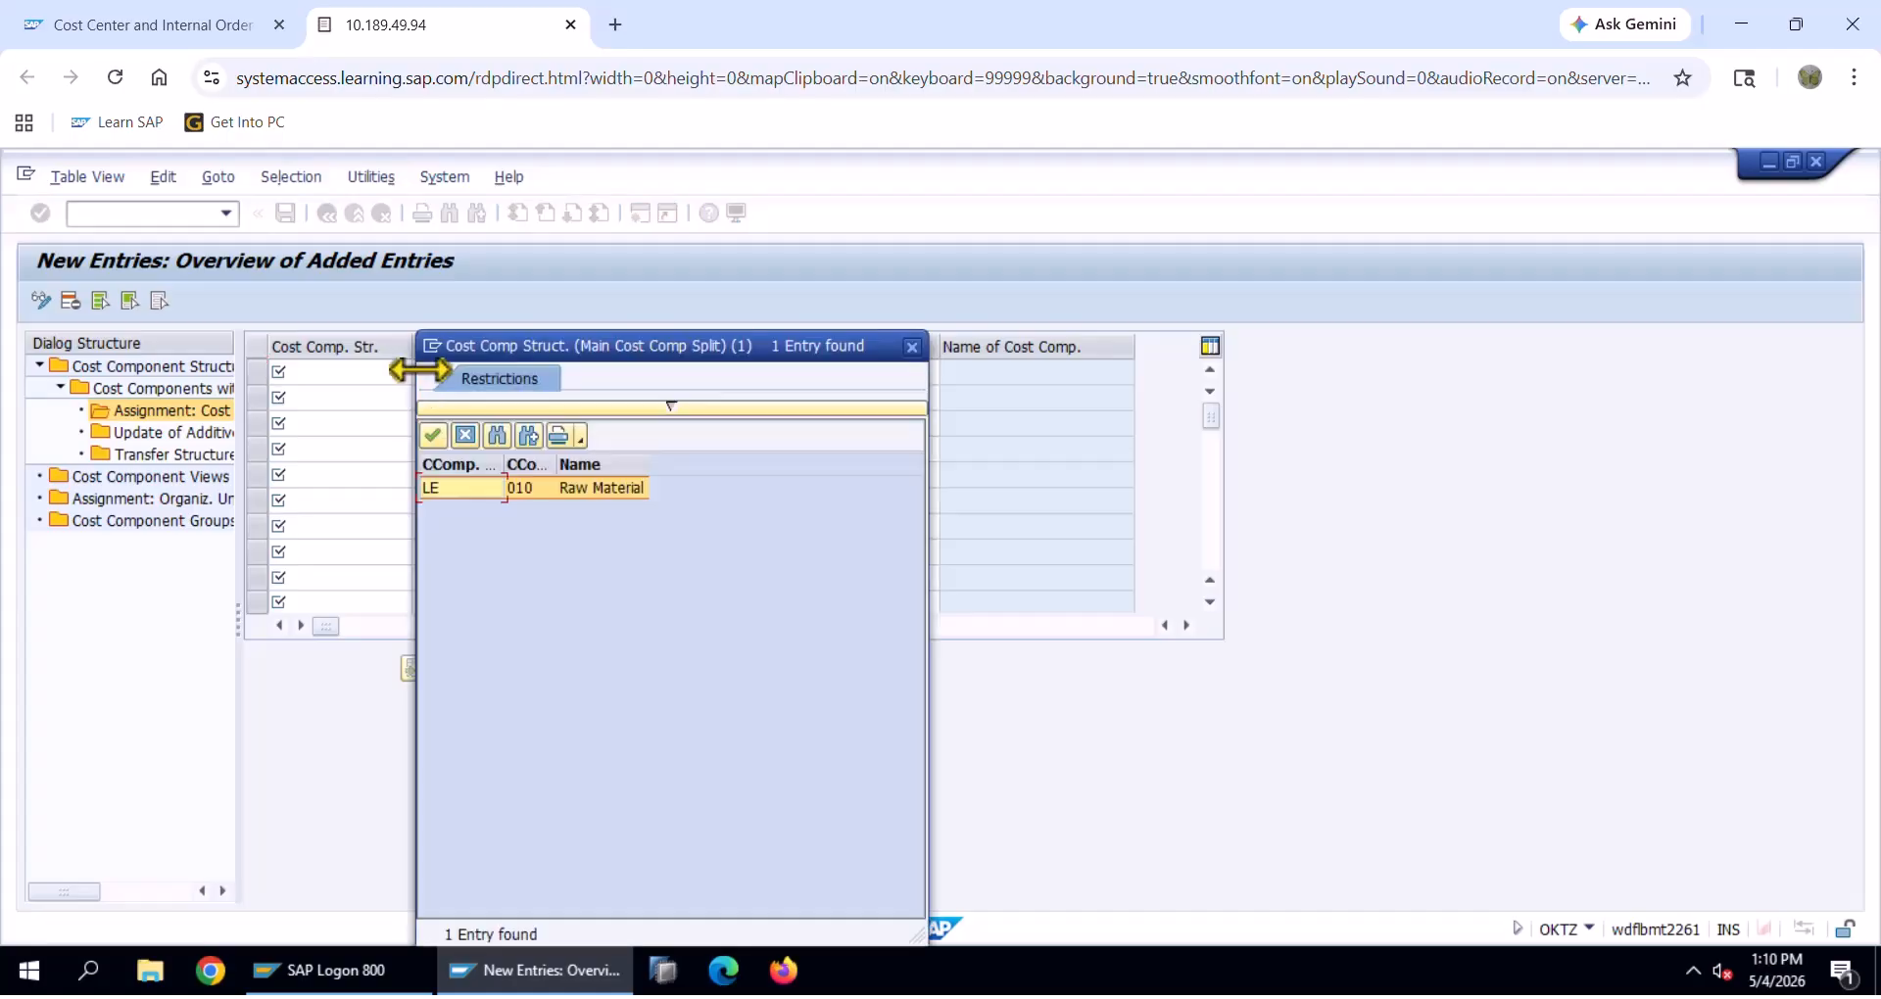
{"action": "double_click", "coordinate": [480, 490]}
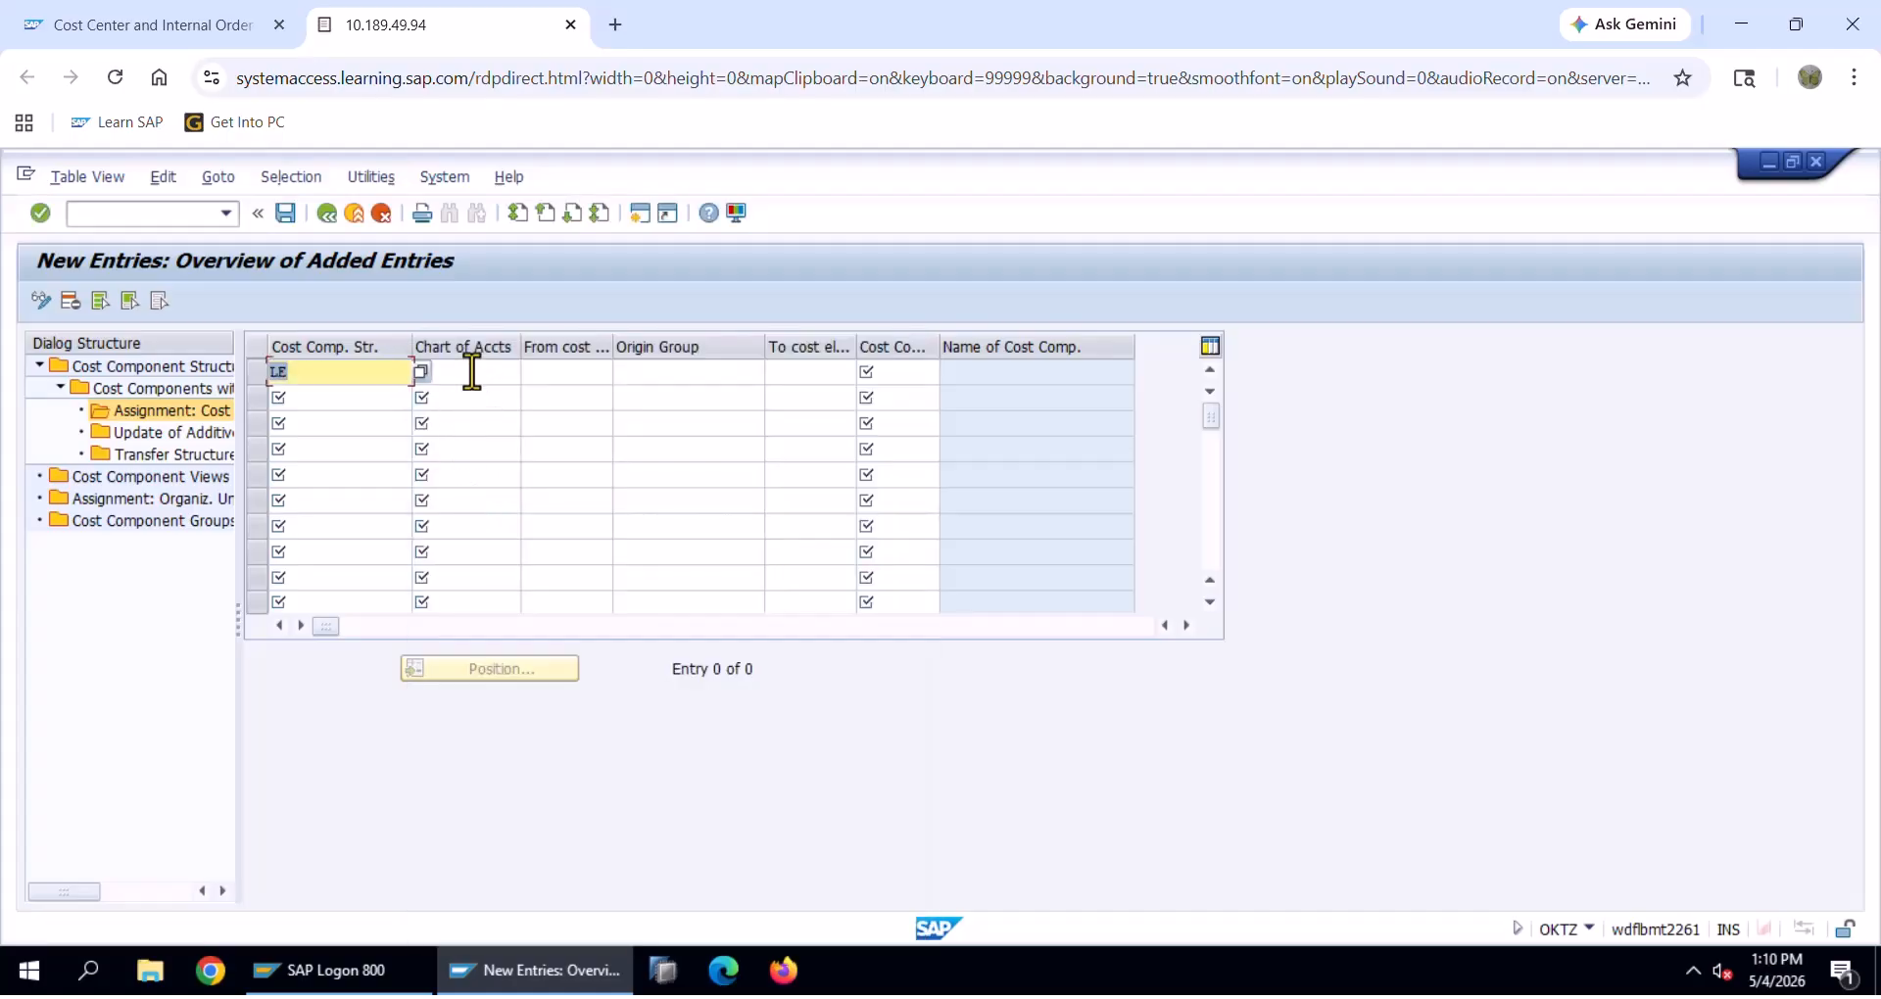
{"action": "left_click", "coordinate": [471, 373]}
{"action": "type", "text": "LENO"}
{"action": "key", "text": "Tab"}
{"action": "key", "text": "Tab"}
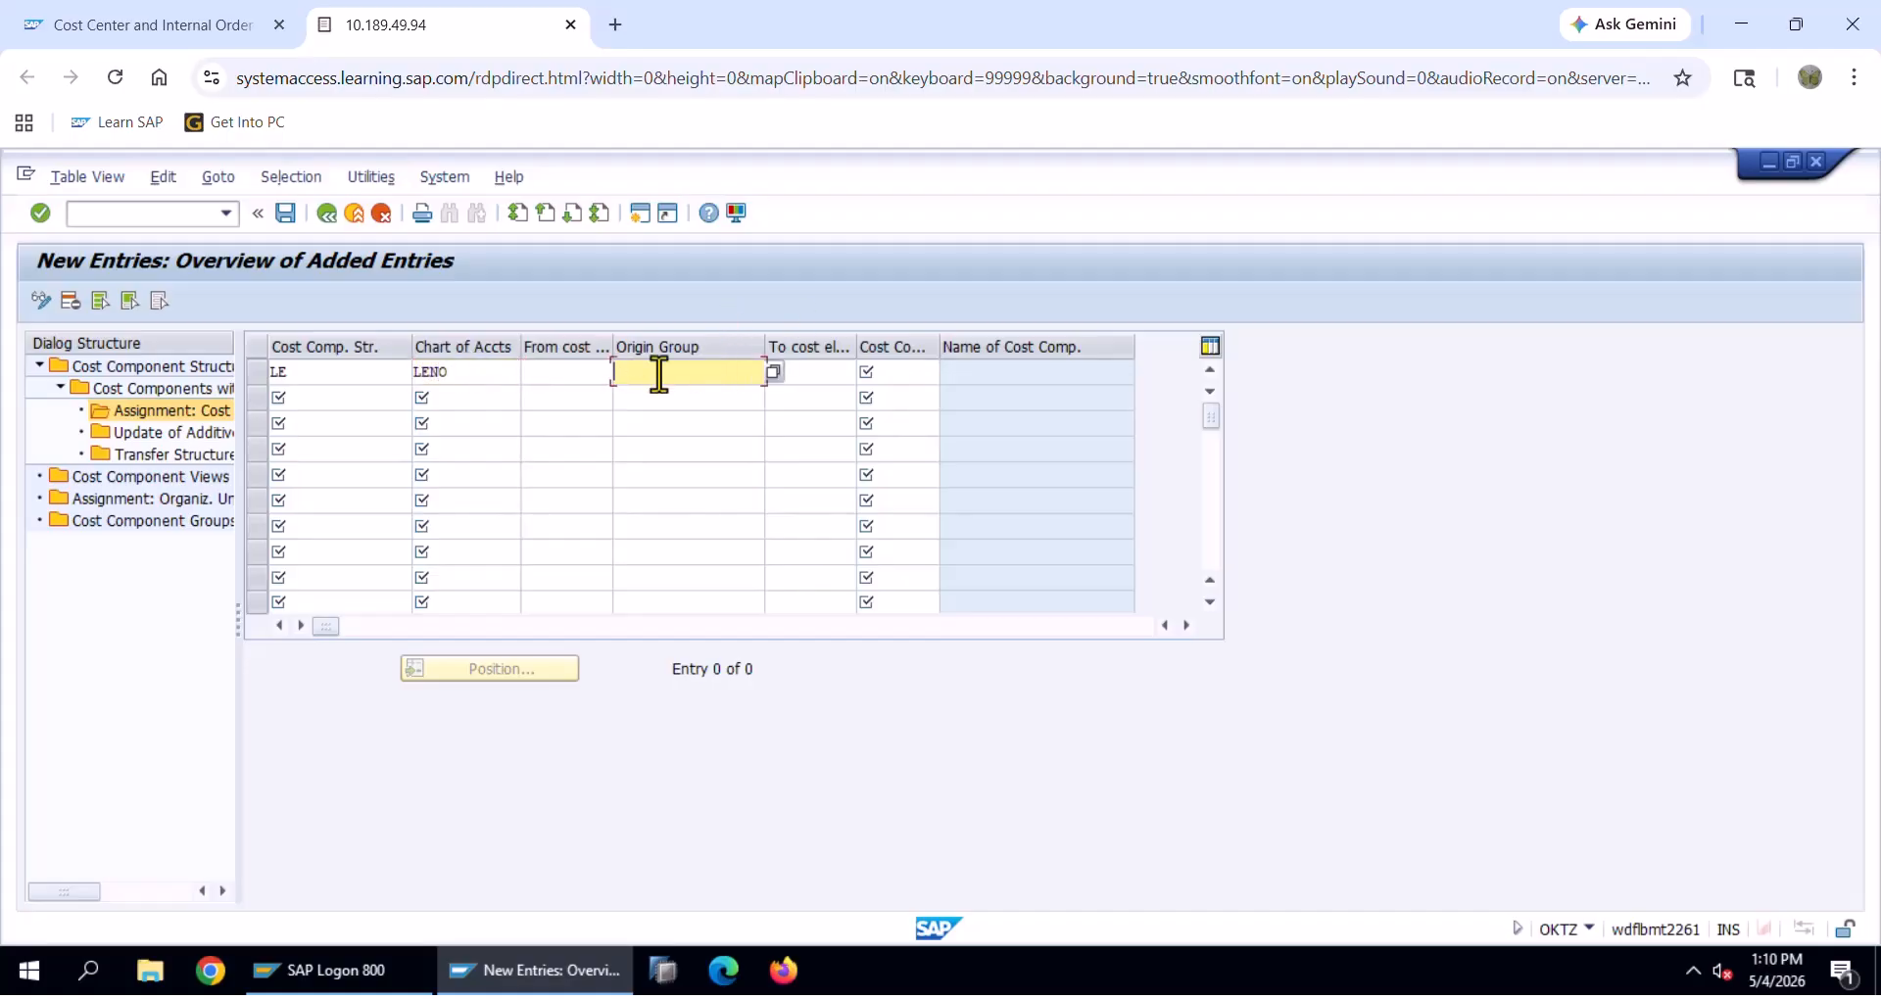
{"action": "left_click", "coordinate": [563, 375]}
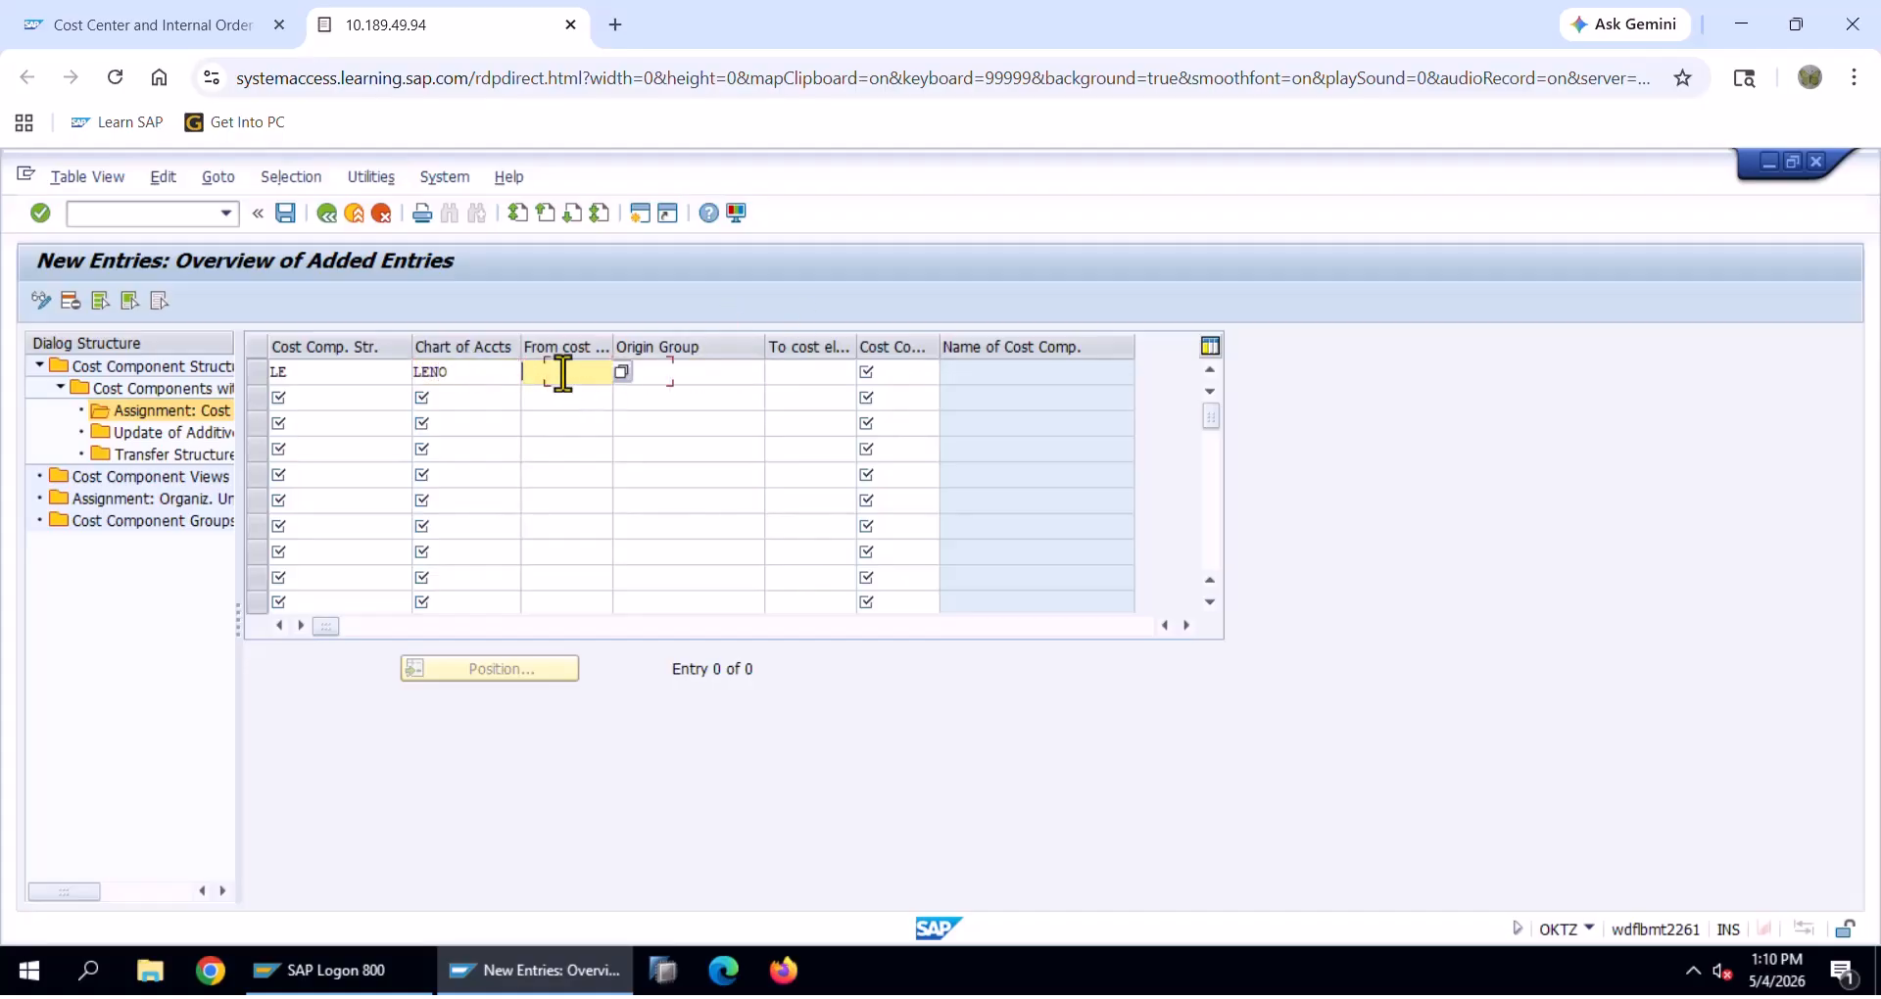
{"action": "left_click", "coordinate": [621, 373]}
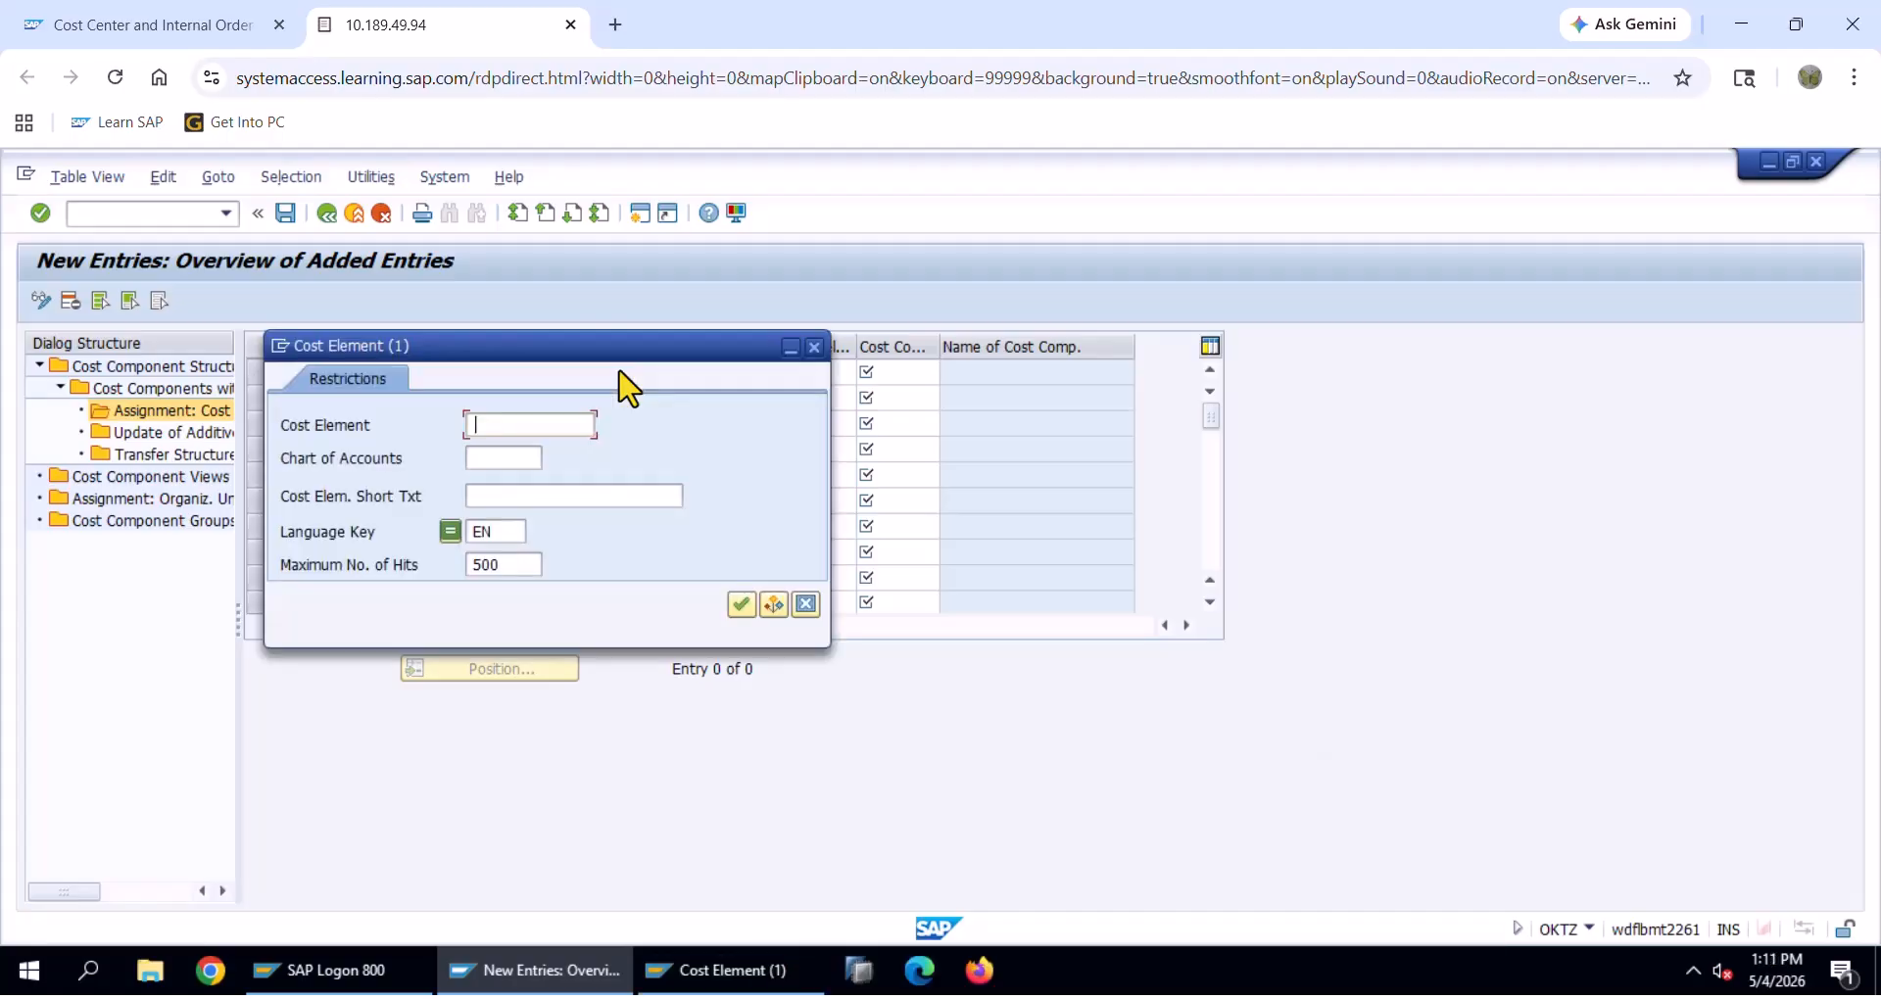
{"action": "left_click", "coordinate": [741, 604]}
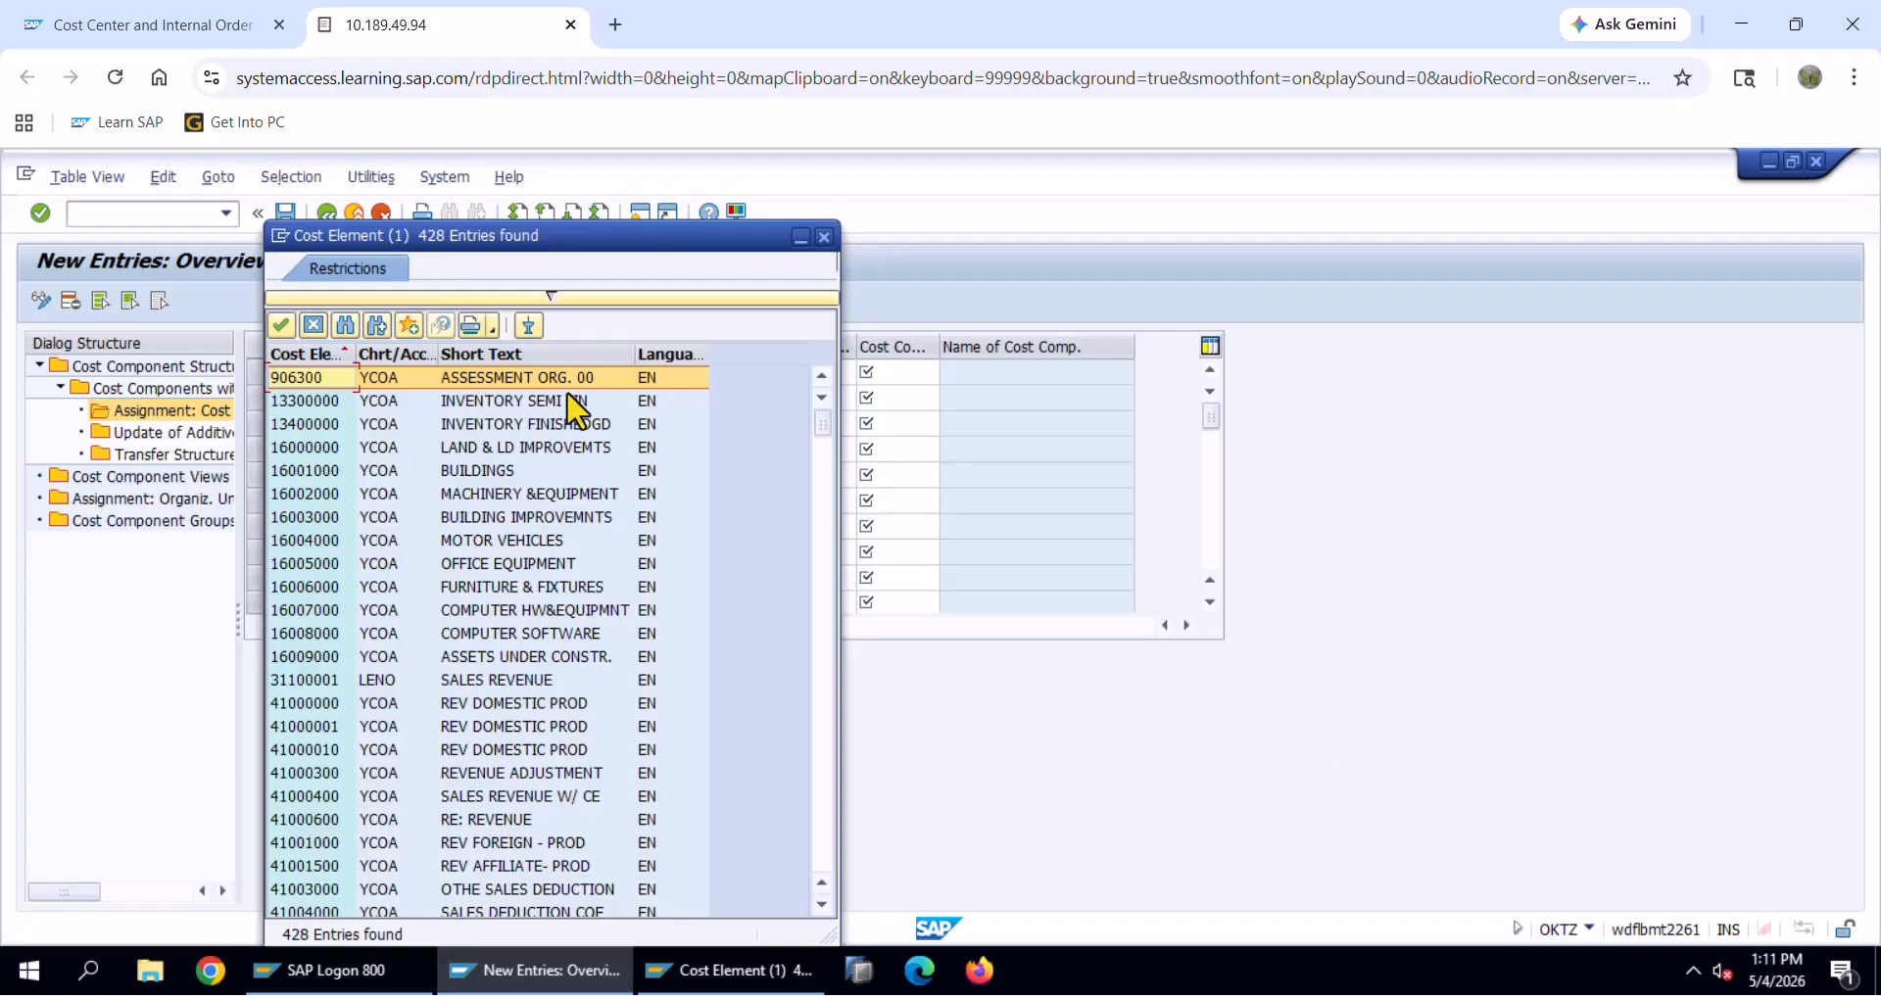
{"action": "left_click", "coordinate": [826, 237]}
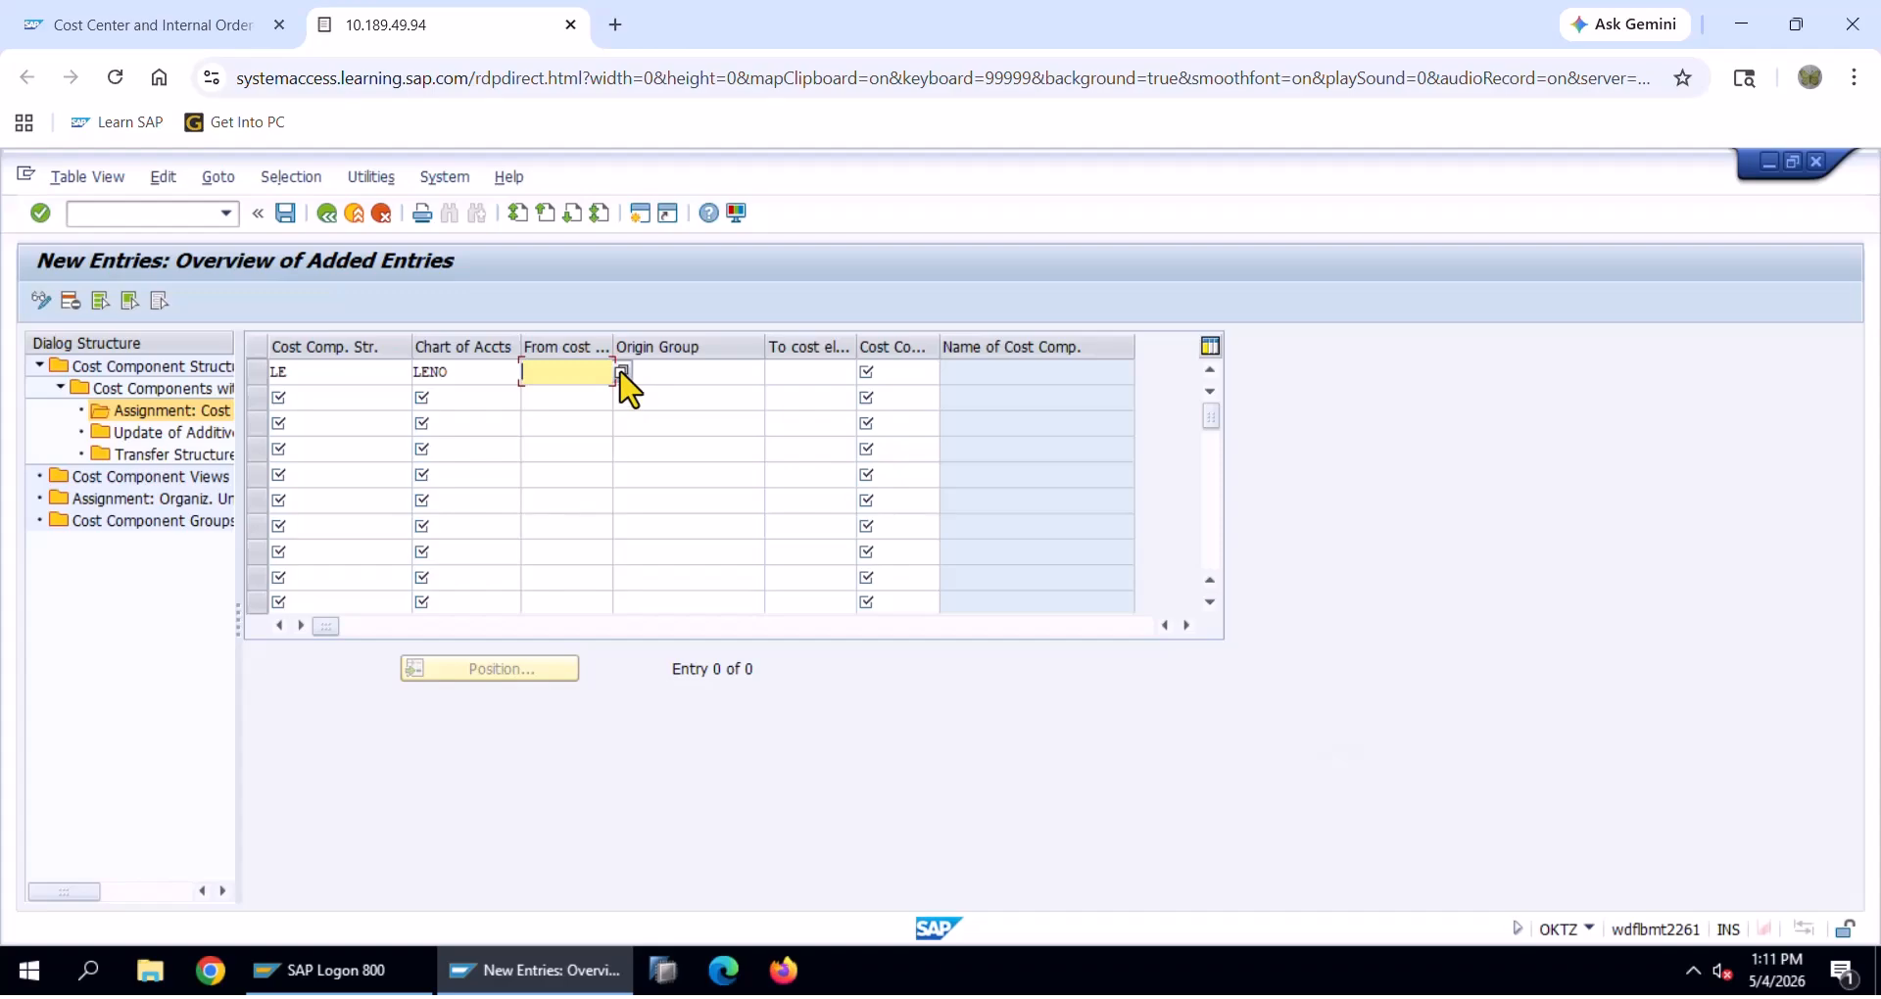
Search the cost elements of chart of accounts LENO, pick 41100001 RM CONSUMPTION as the from cost element and copy it
{"action": "left_click", "coordinate": [617, 371]}
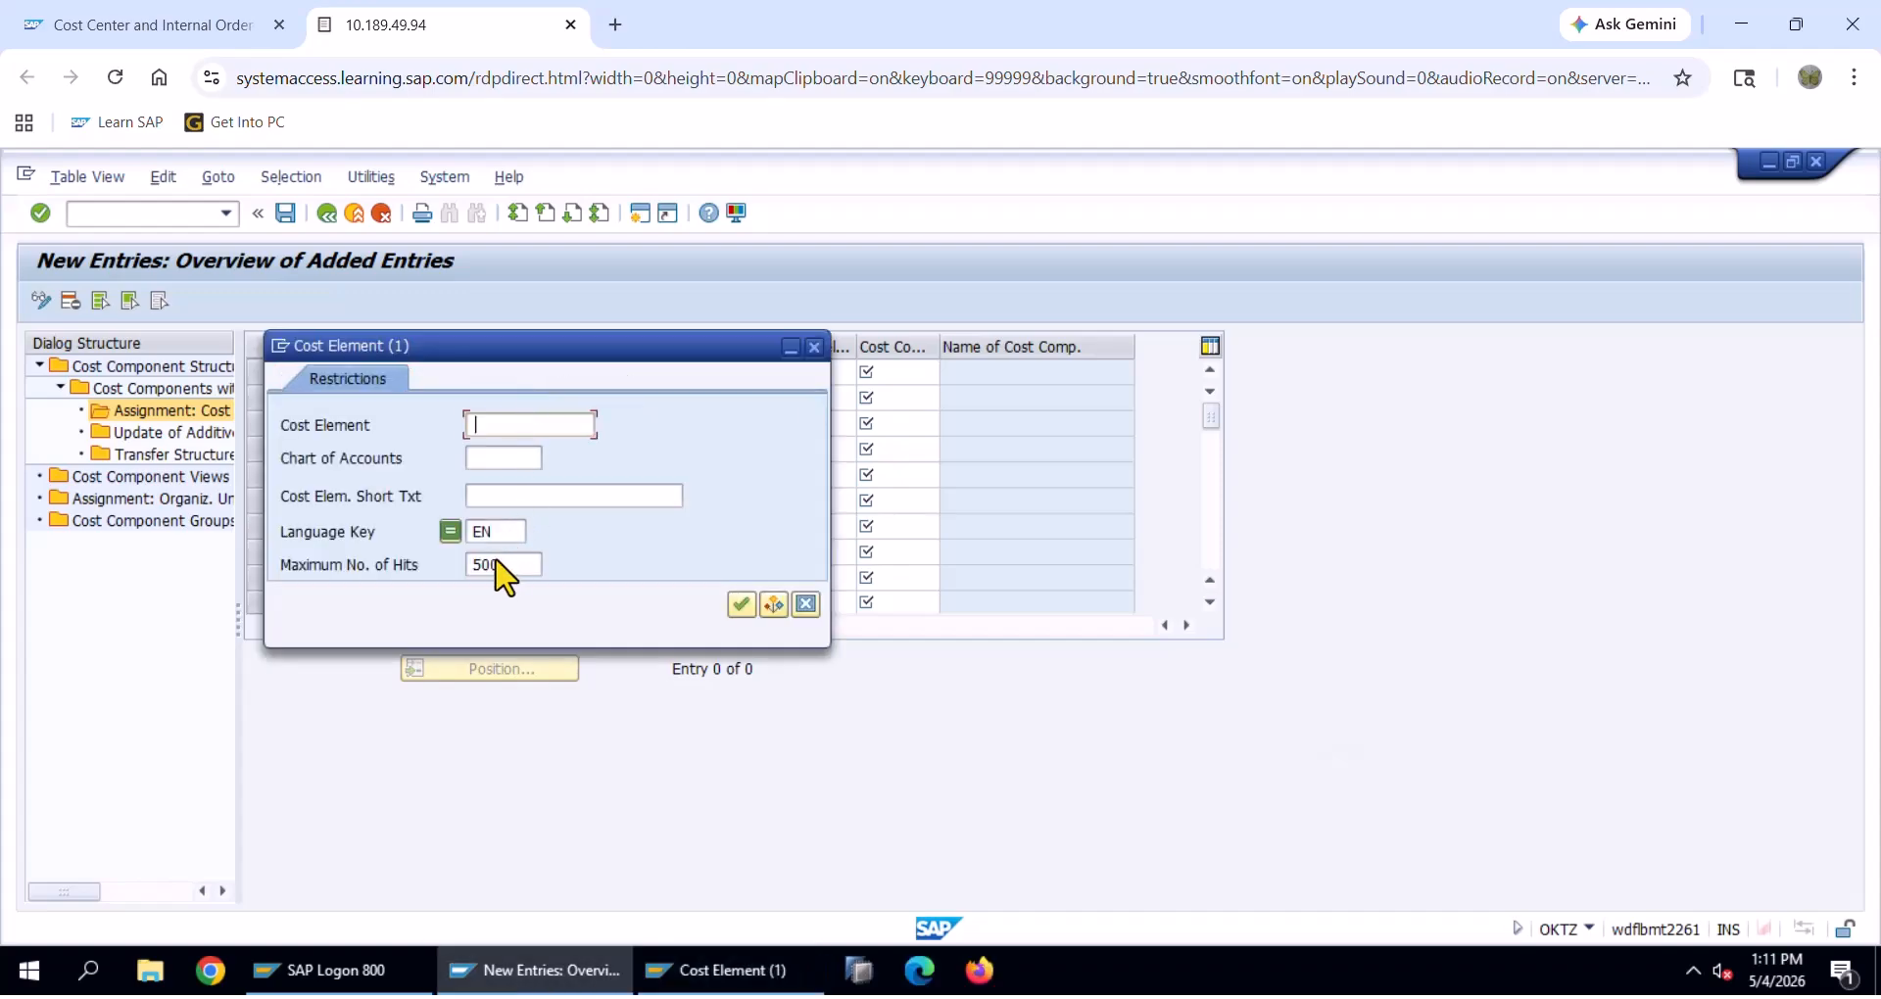
{"action": "left_click", "coordinate": [497, 455]}
{"action": "type", "text": "LE00"}
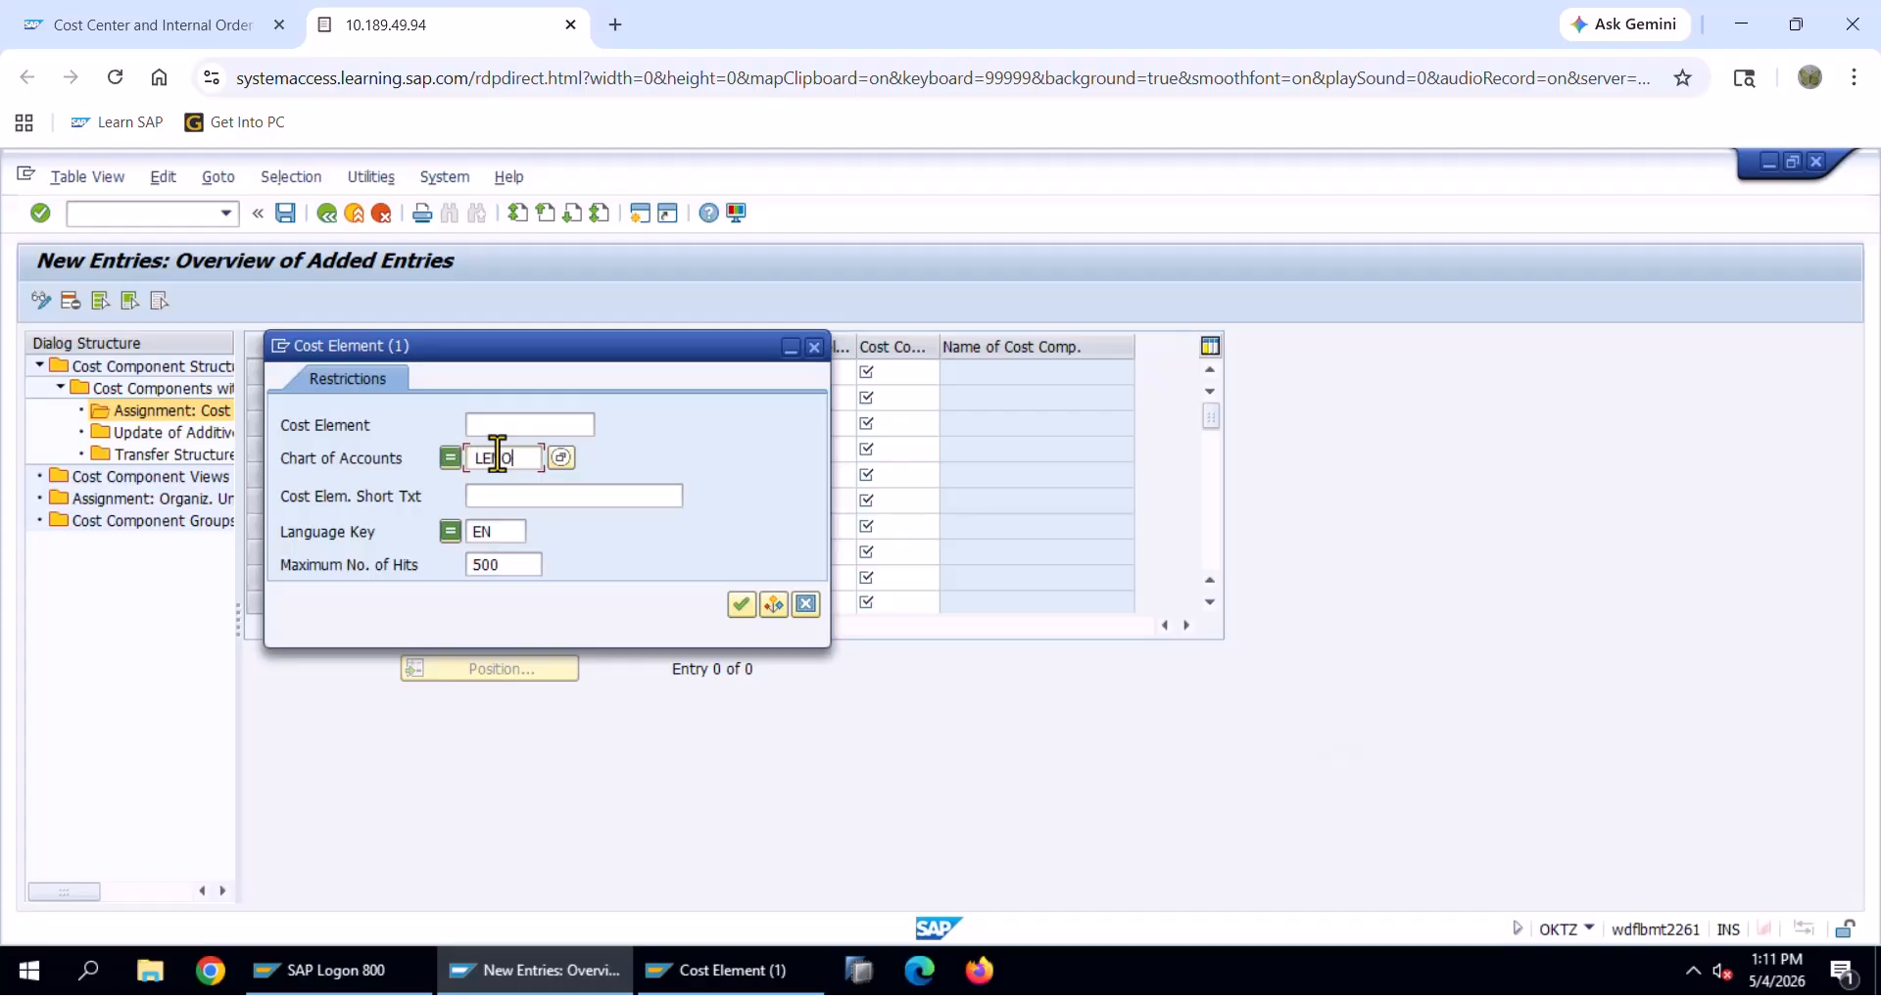
{"action": "type", "text": "NO"}
{"action": "key", "text": "Return"}
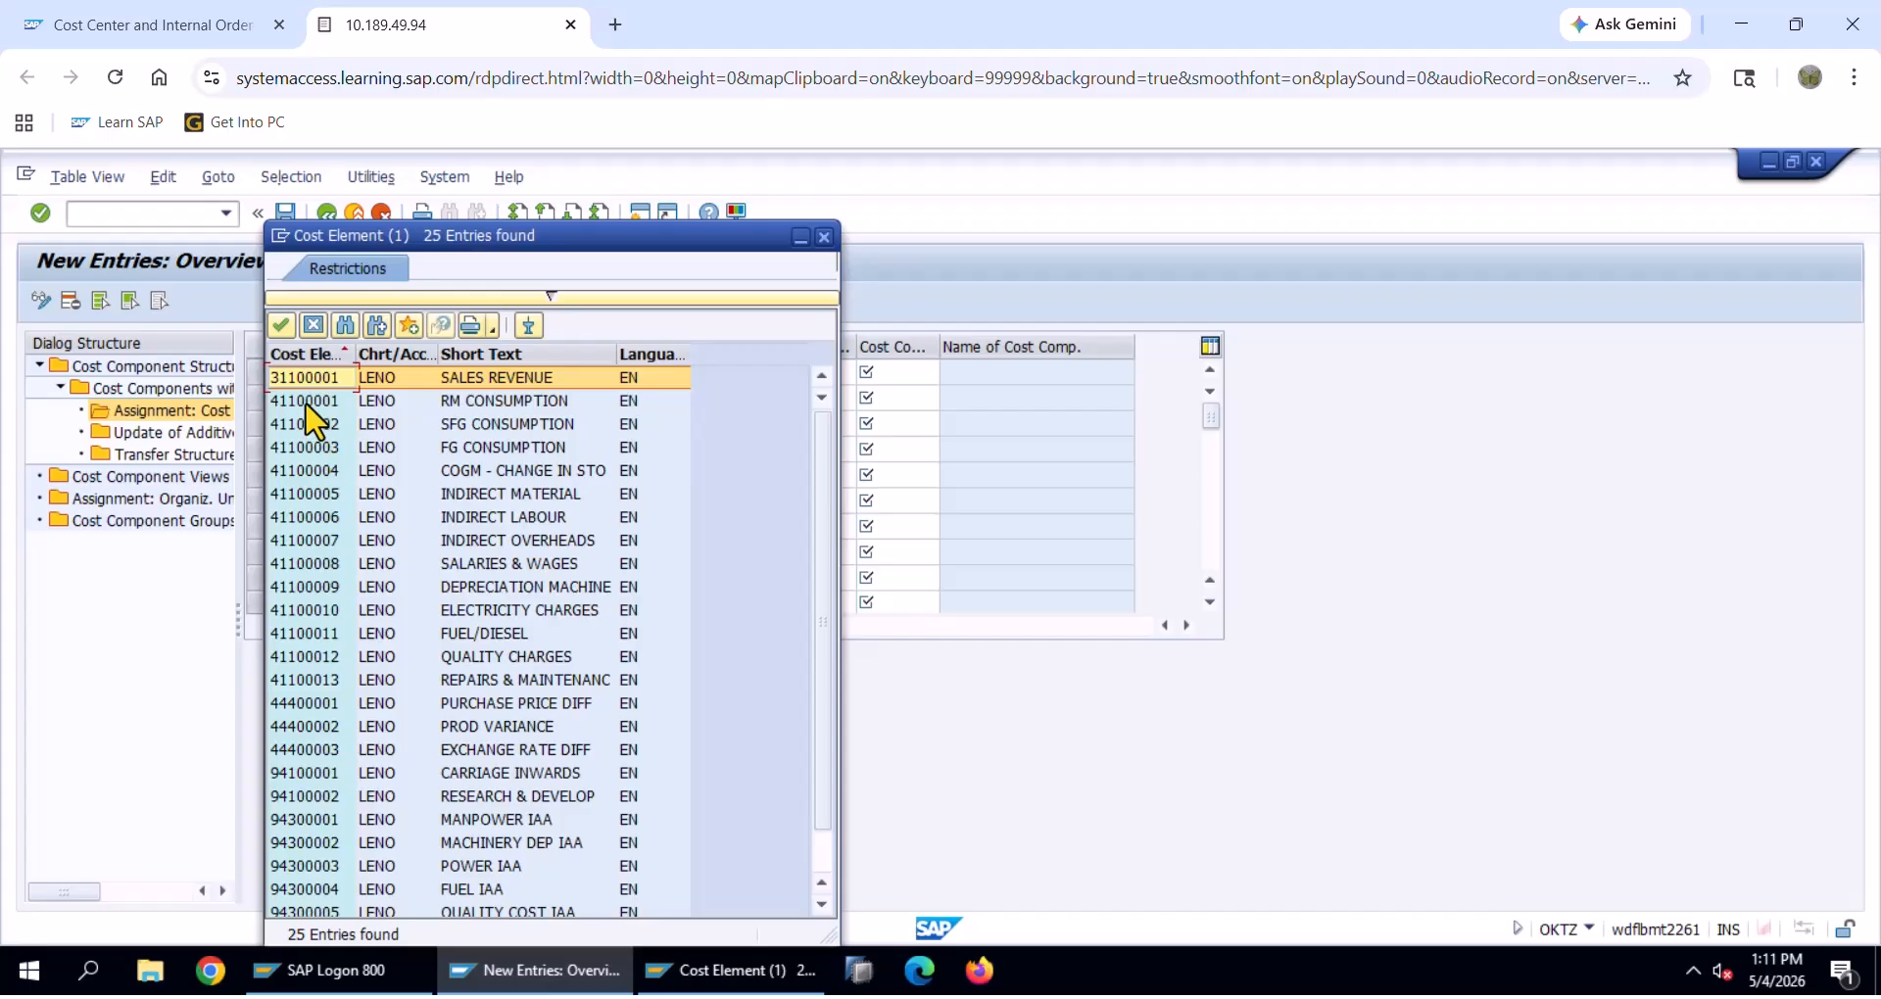
{"action": "left_click", "coordinate": [306, 404]}
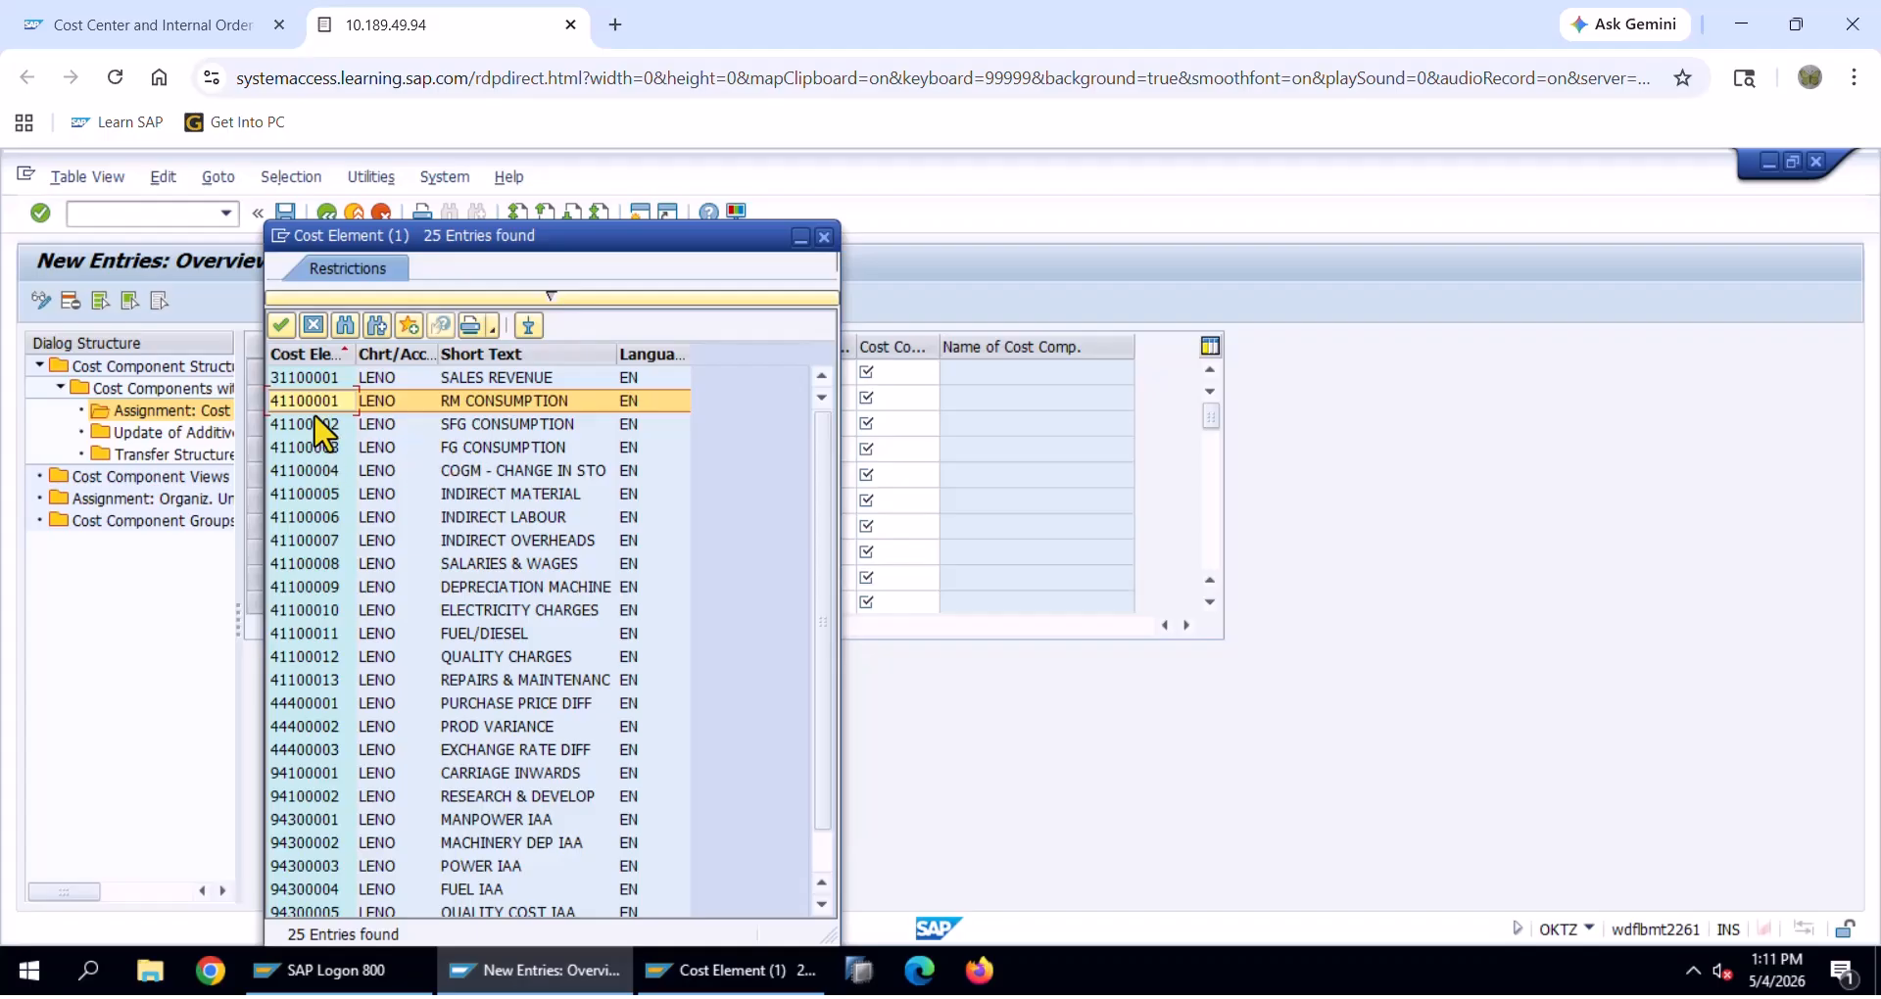
{"action": "double_click", "coordinate": [307, 402]}
{"action": "key", "text": "ctrl+c"}
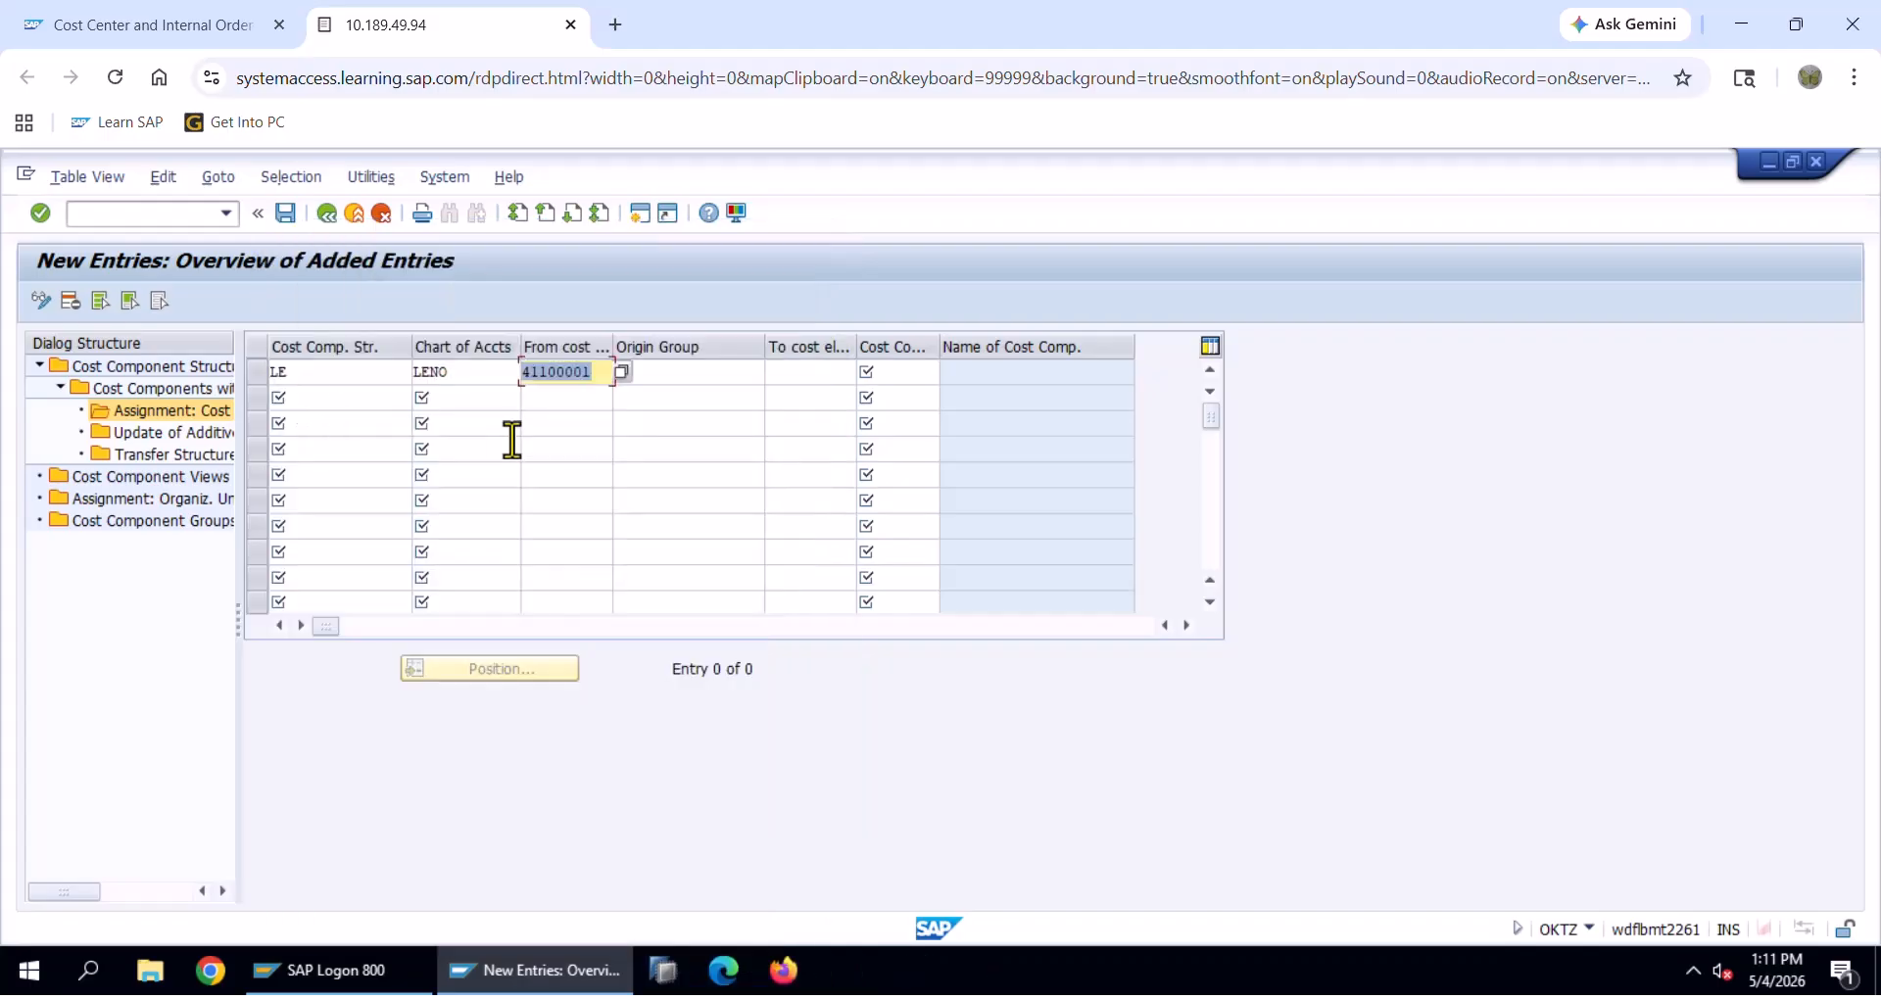
Set the to cost element of the assignment to 41100003
{"action": "left_click", "coordinate": [791, 373]}
{"action": "key", "text": "ctrl+v"}
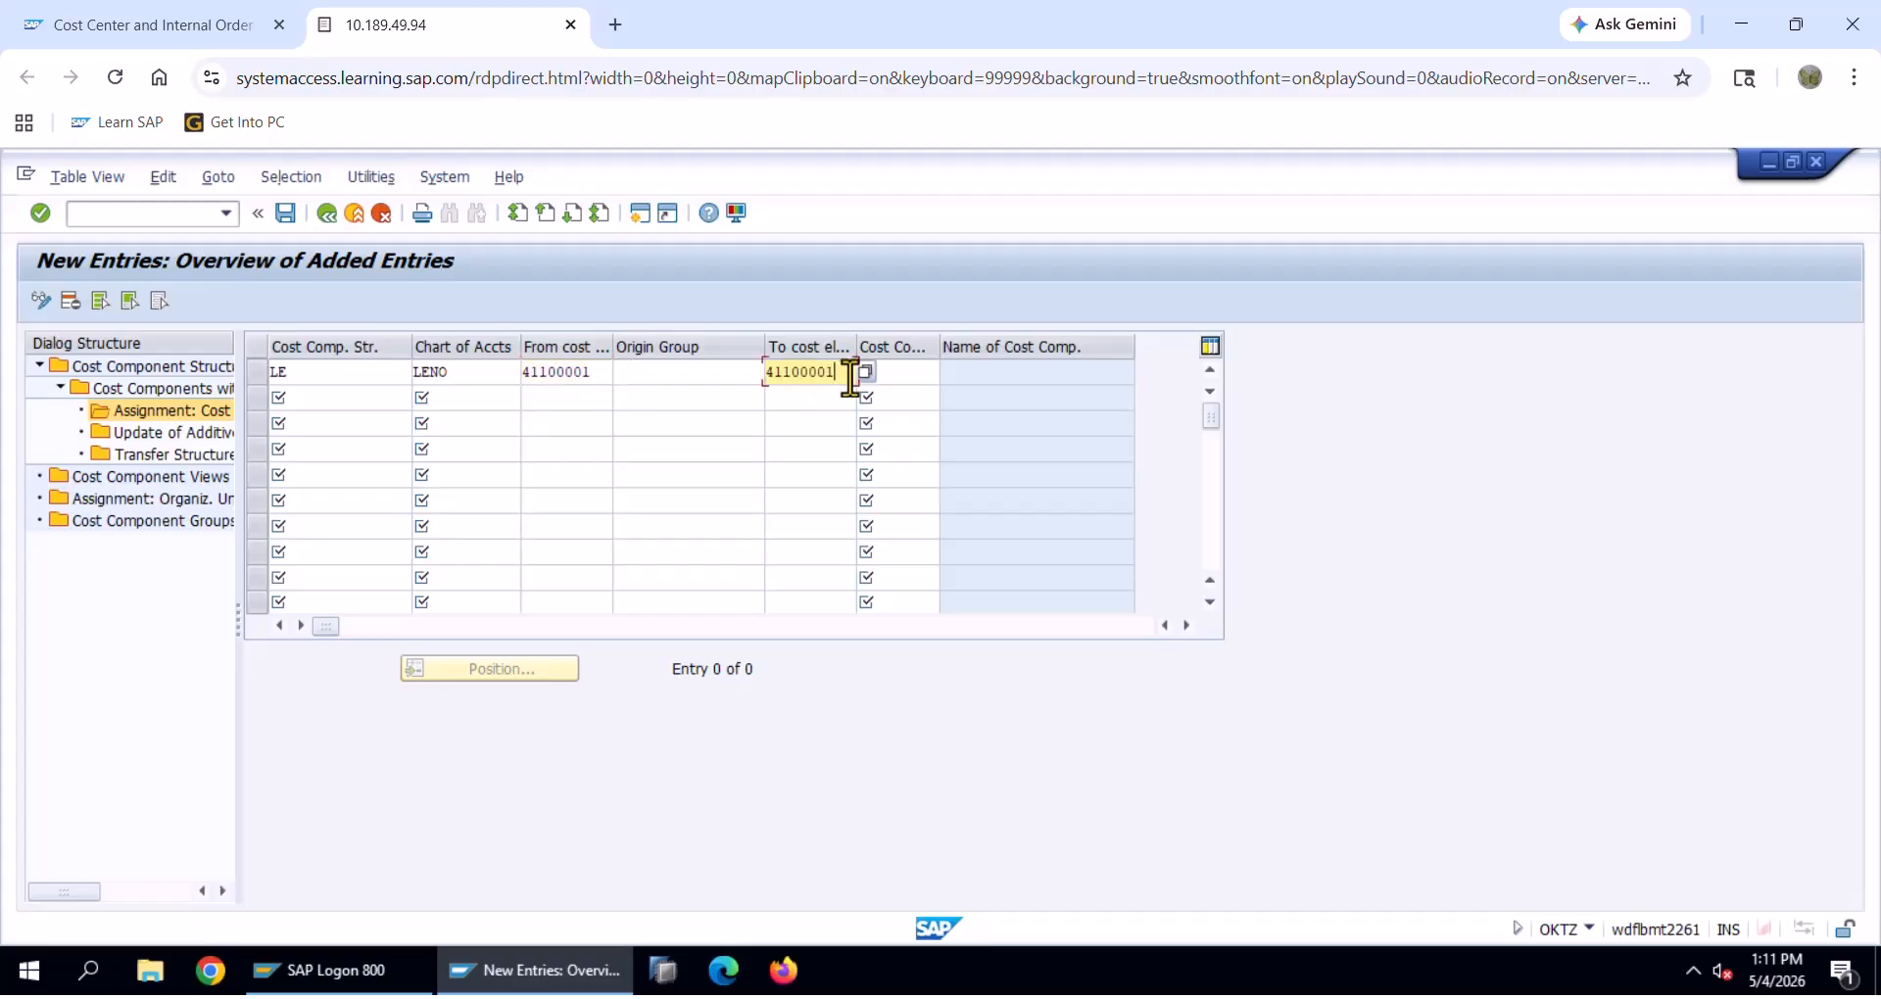
{"action": "key", "text": "BackSpace"}
{"action": "type", "text": "3"}
{"action": "key", "text": "Return"}
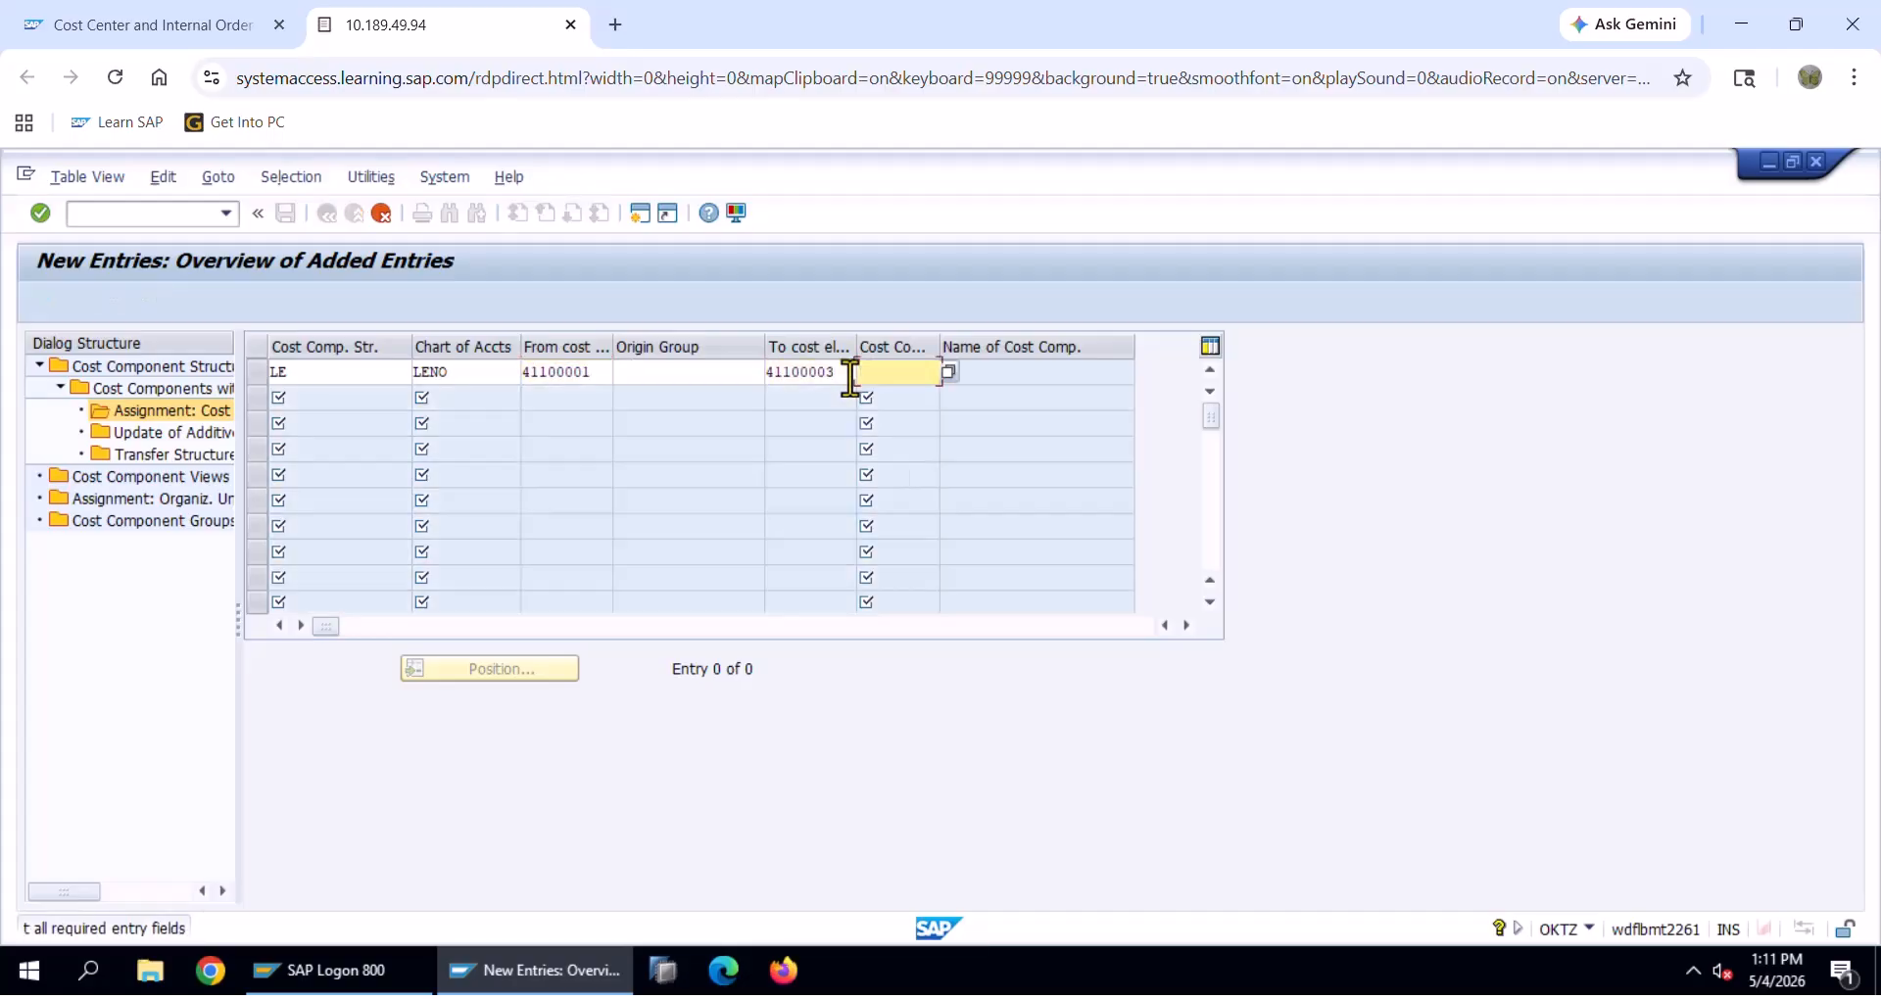
Assign cost component 010 Raw Material to the cost element range and save the assignment
{"action": "left_click", "coordinate": [949, 373]}
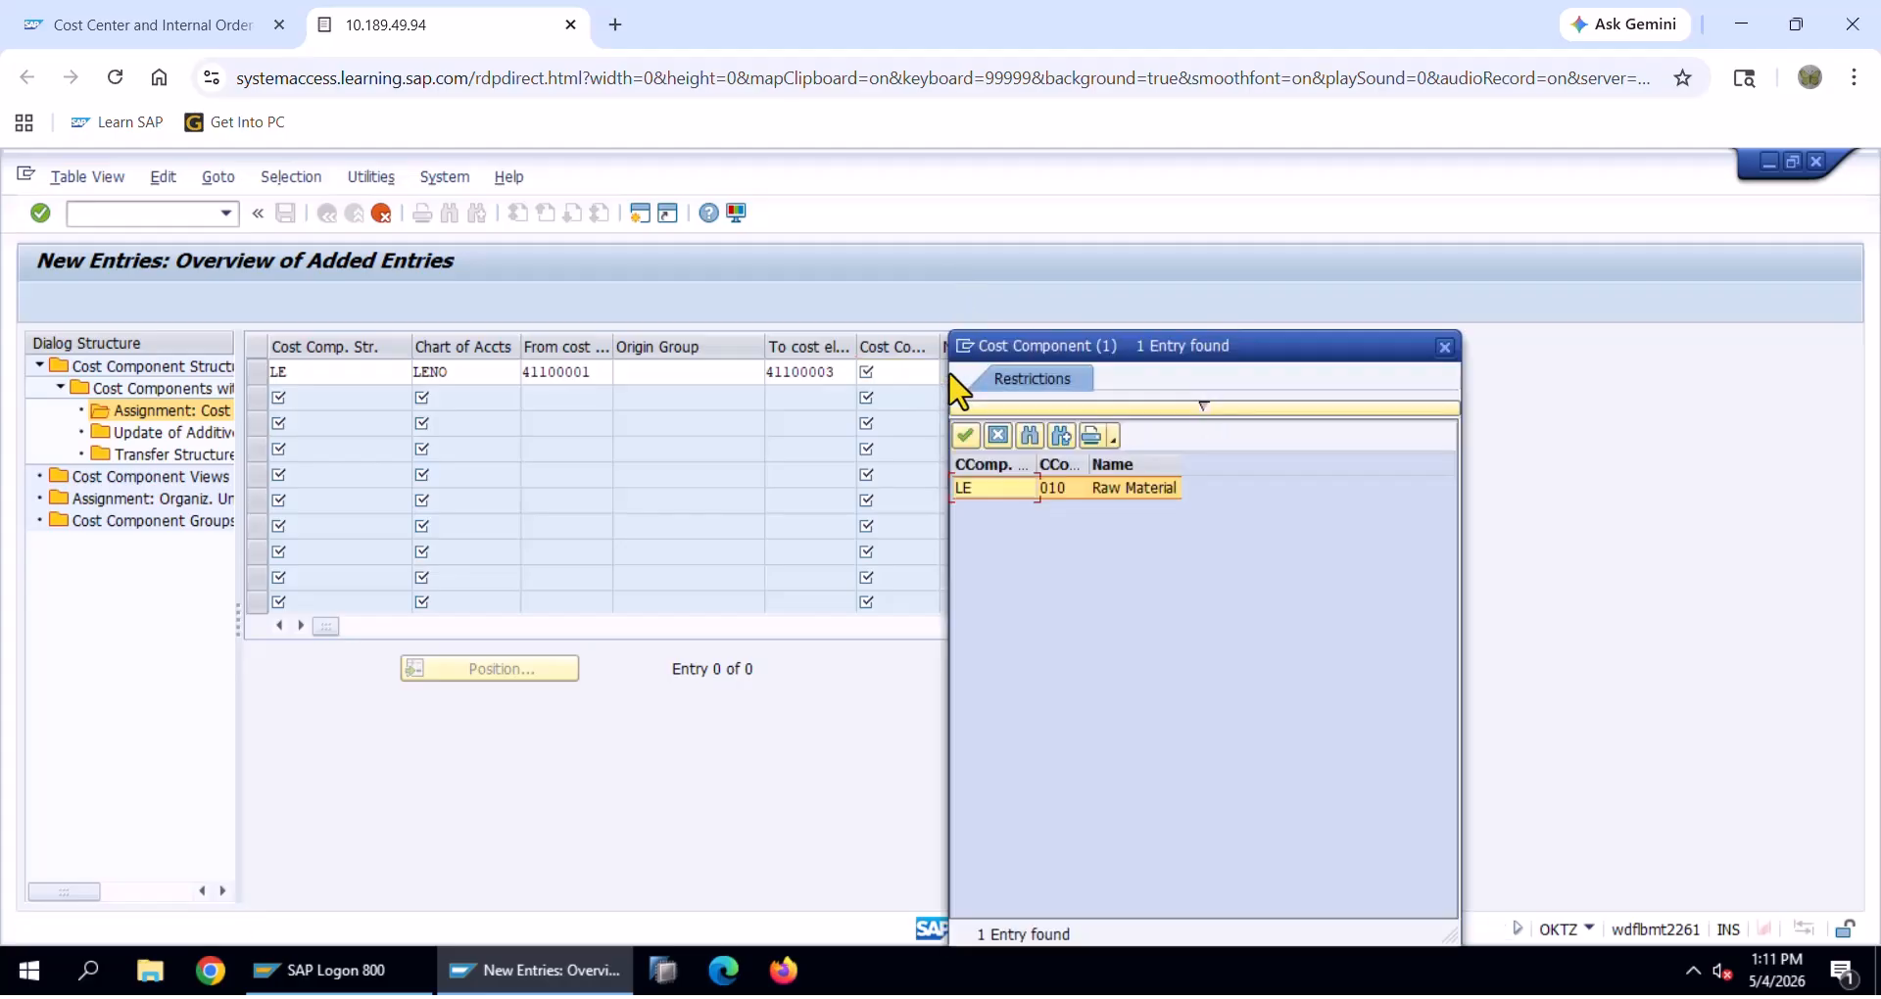
{"action": "double_click", "coordinate": [1122, 493]}
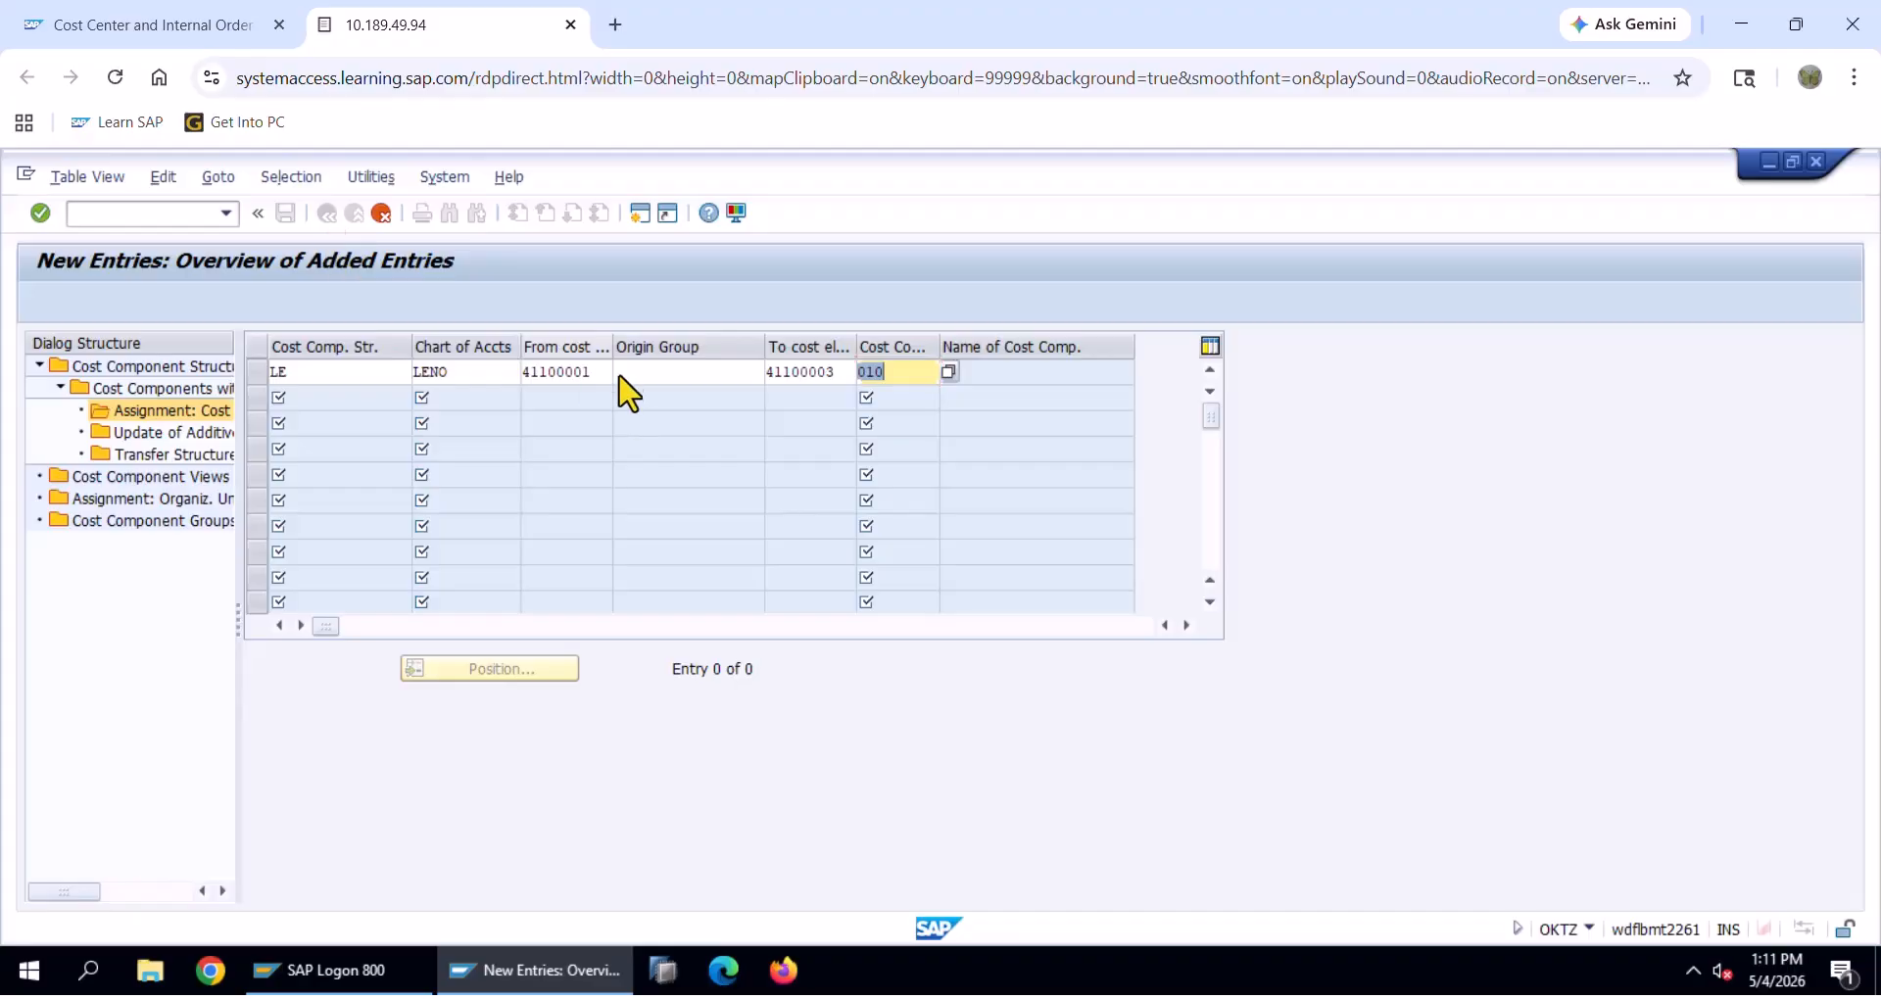
{"action": "key", "text": "Return"}
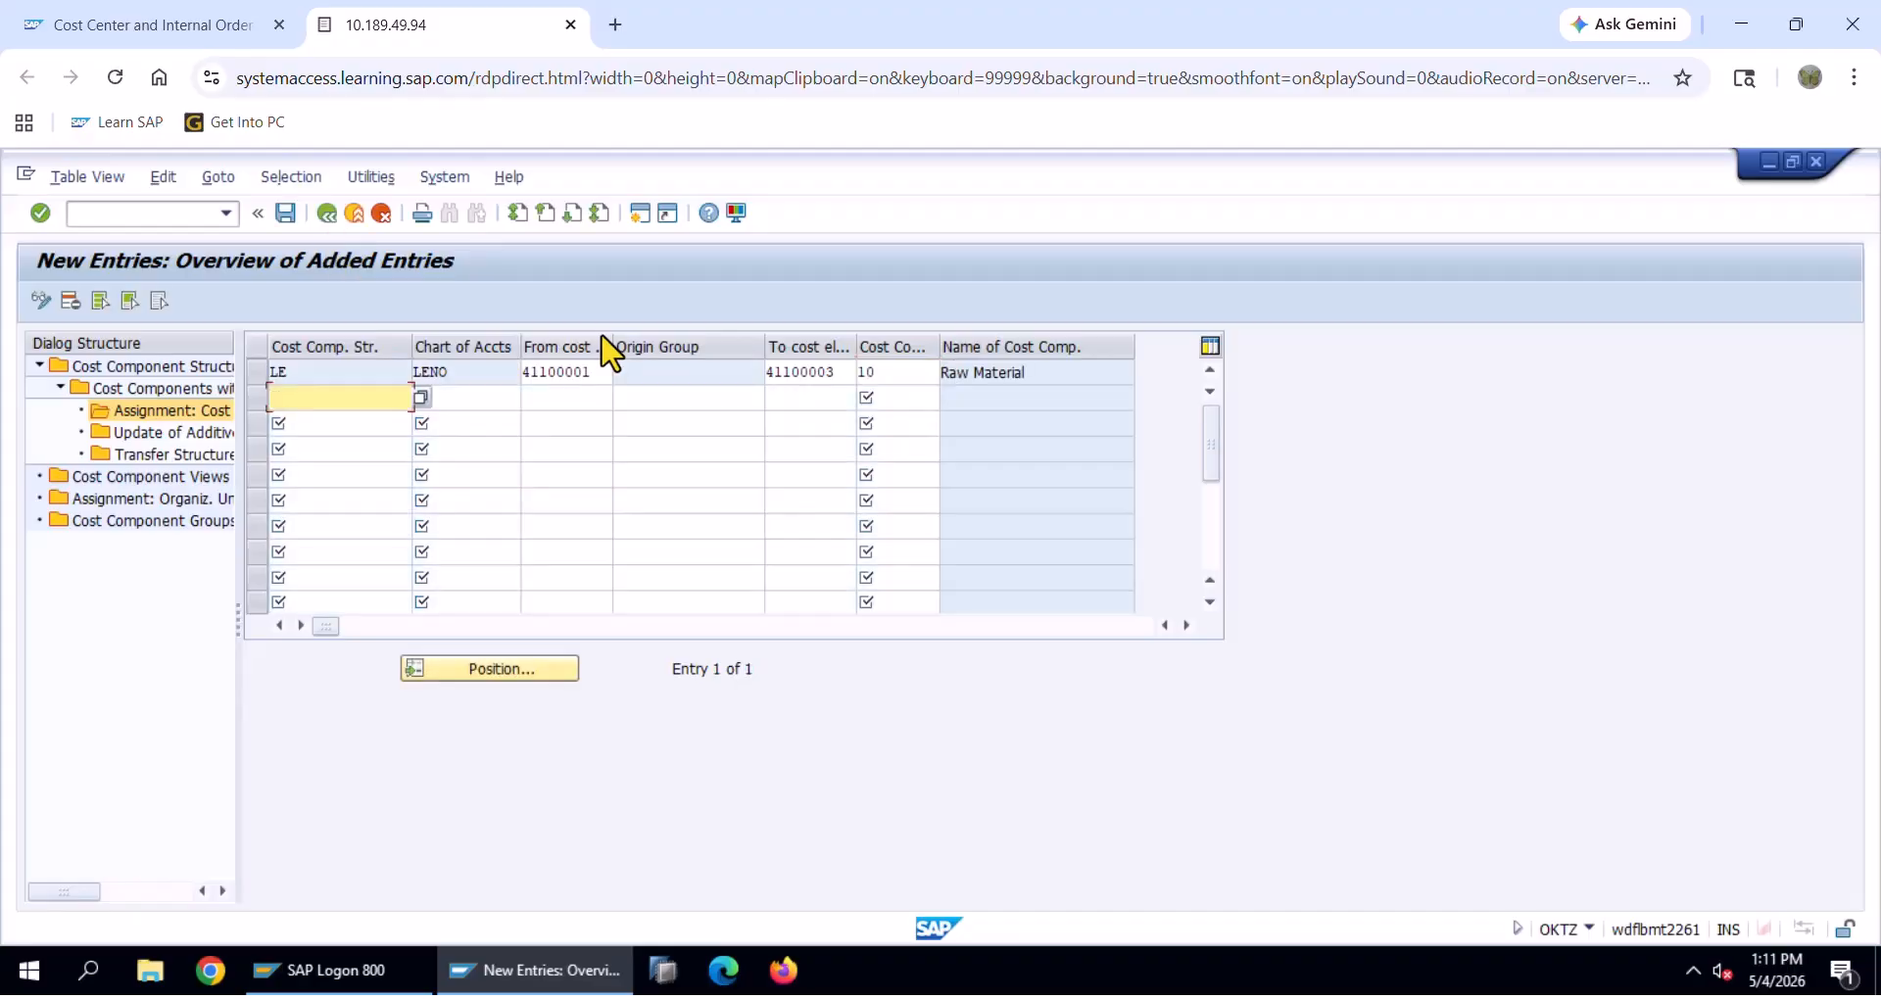
{"action": "left_click", "coordinate": [288, 214]}
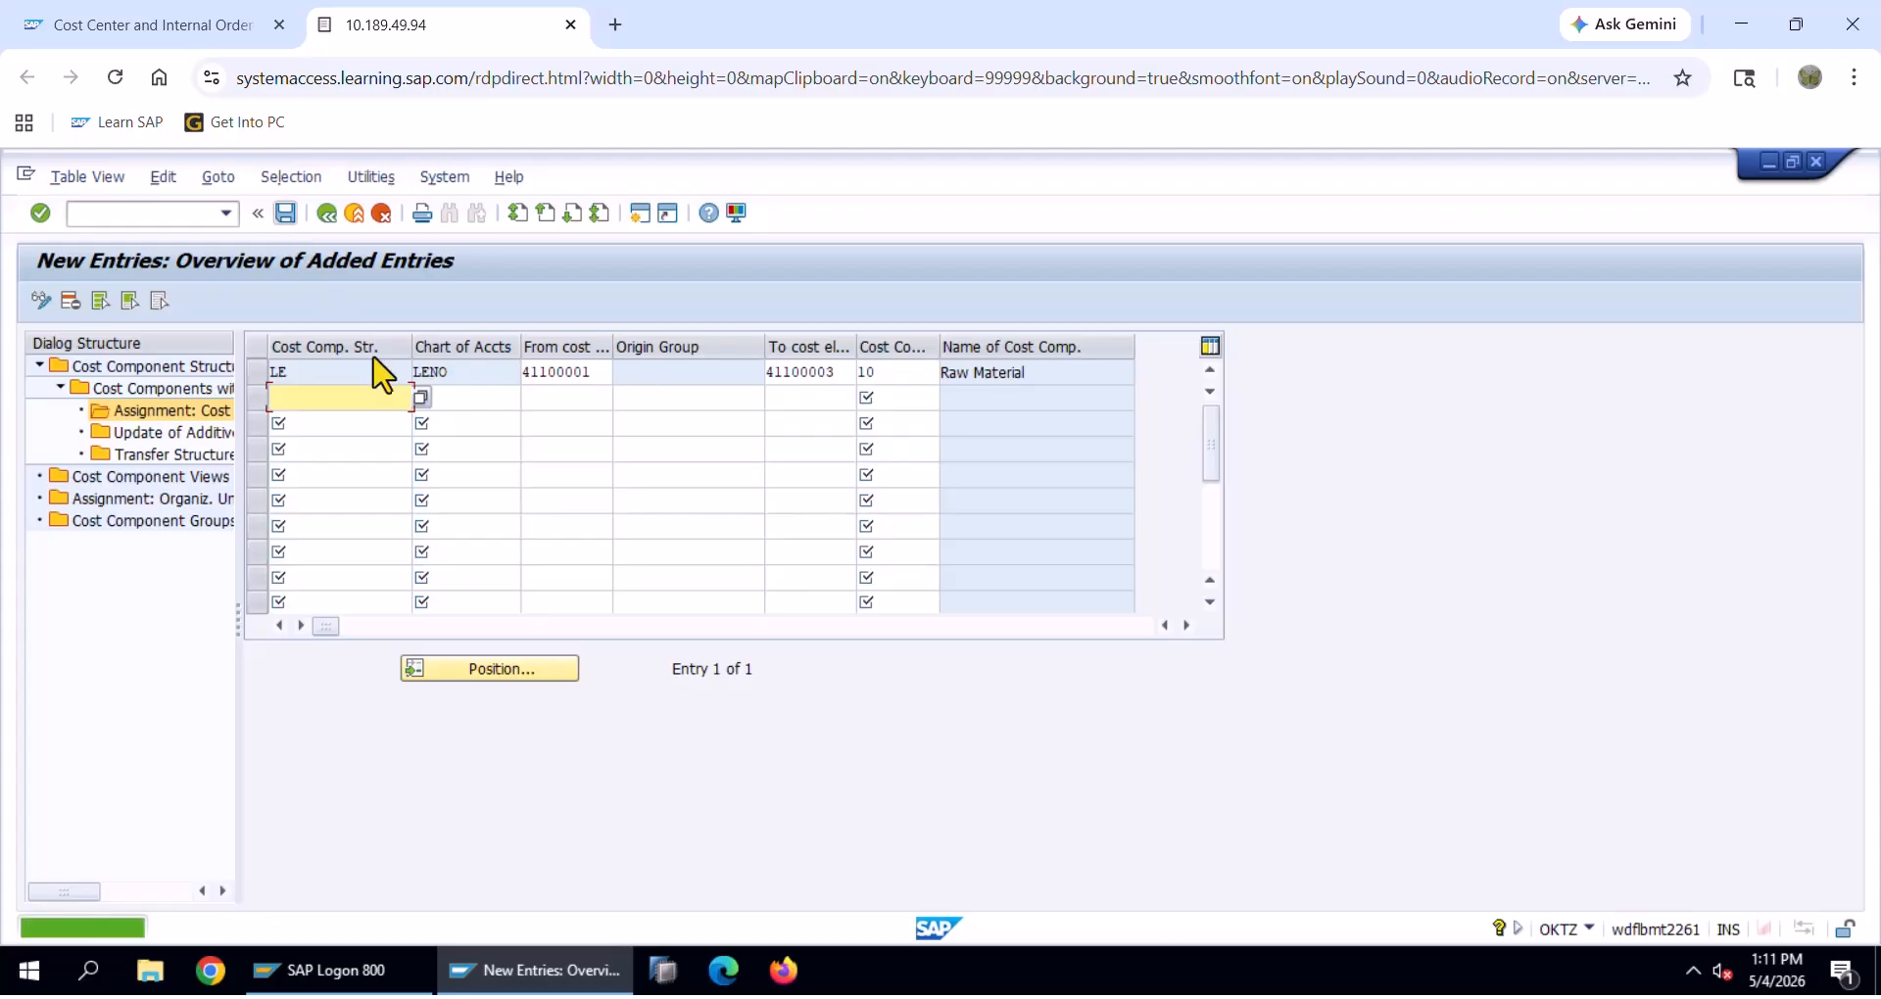
Go back to Cost Components with Attributes and start another new entry
{"action": "left_click", "coordinate": [157, 391]}
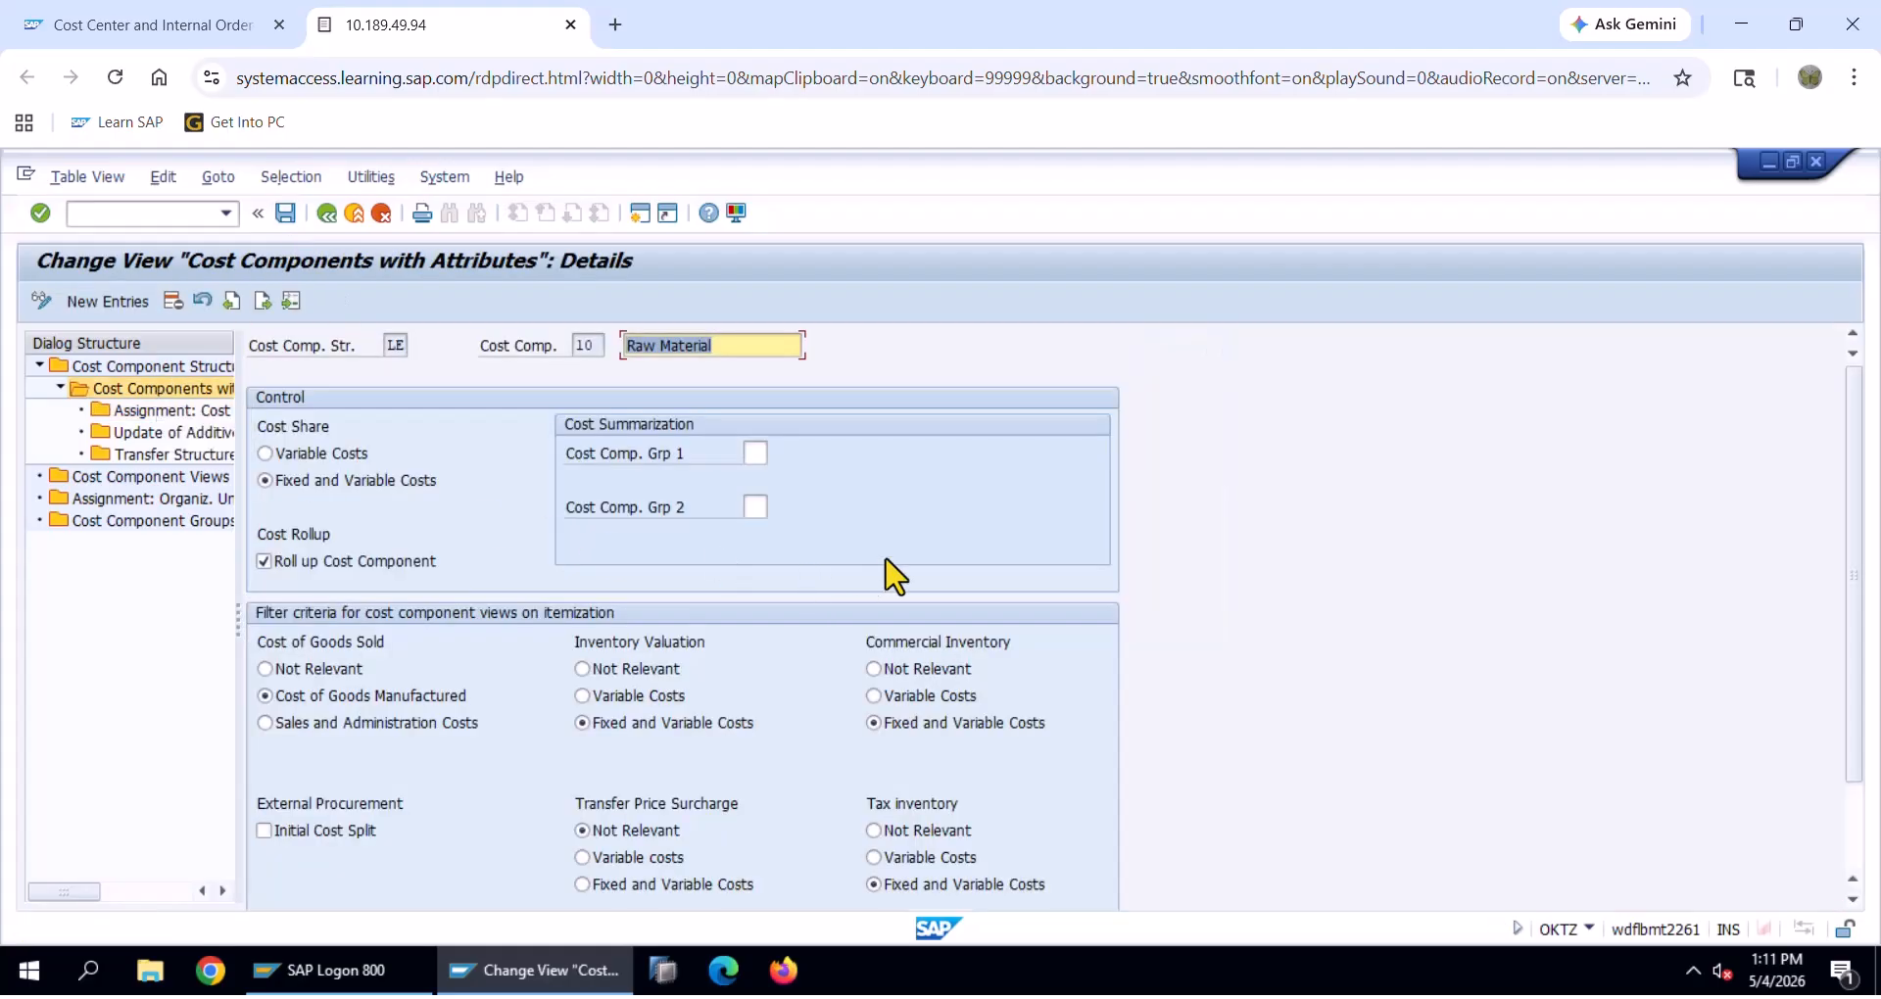
{"action": "left_click", "coordinate": [326, 213]}
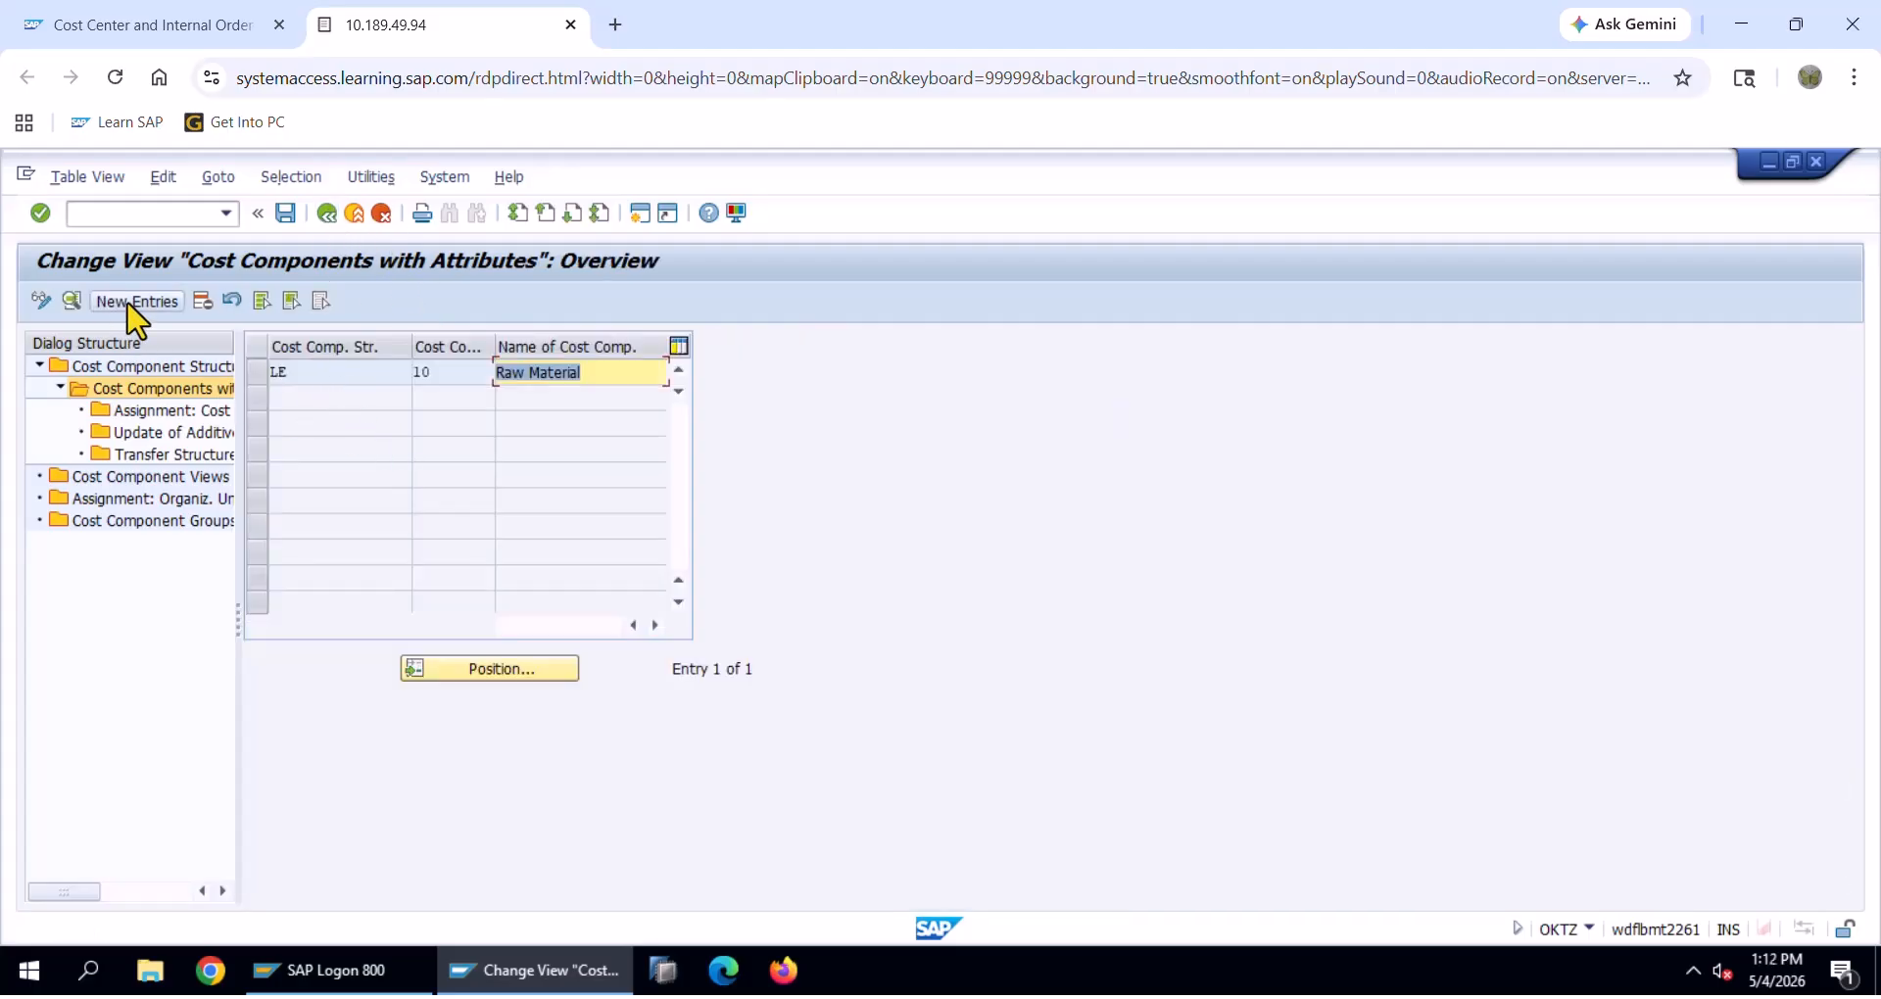
{"action": "left_click", "coordinate": [132, 305]}
In the Excel workbook, fill the number and name cells of Pack Material, Diesel and Water with standard blue
{"action": "key", "text": "alt+Tab"}
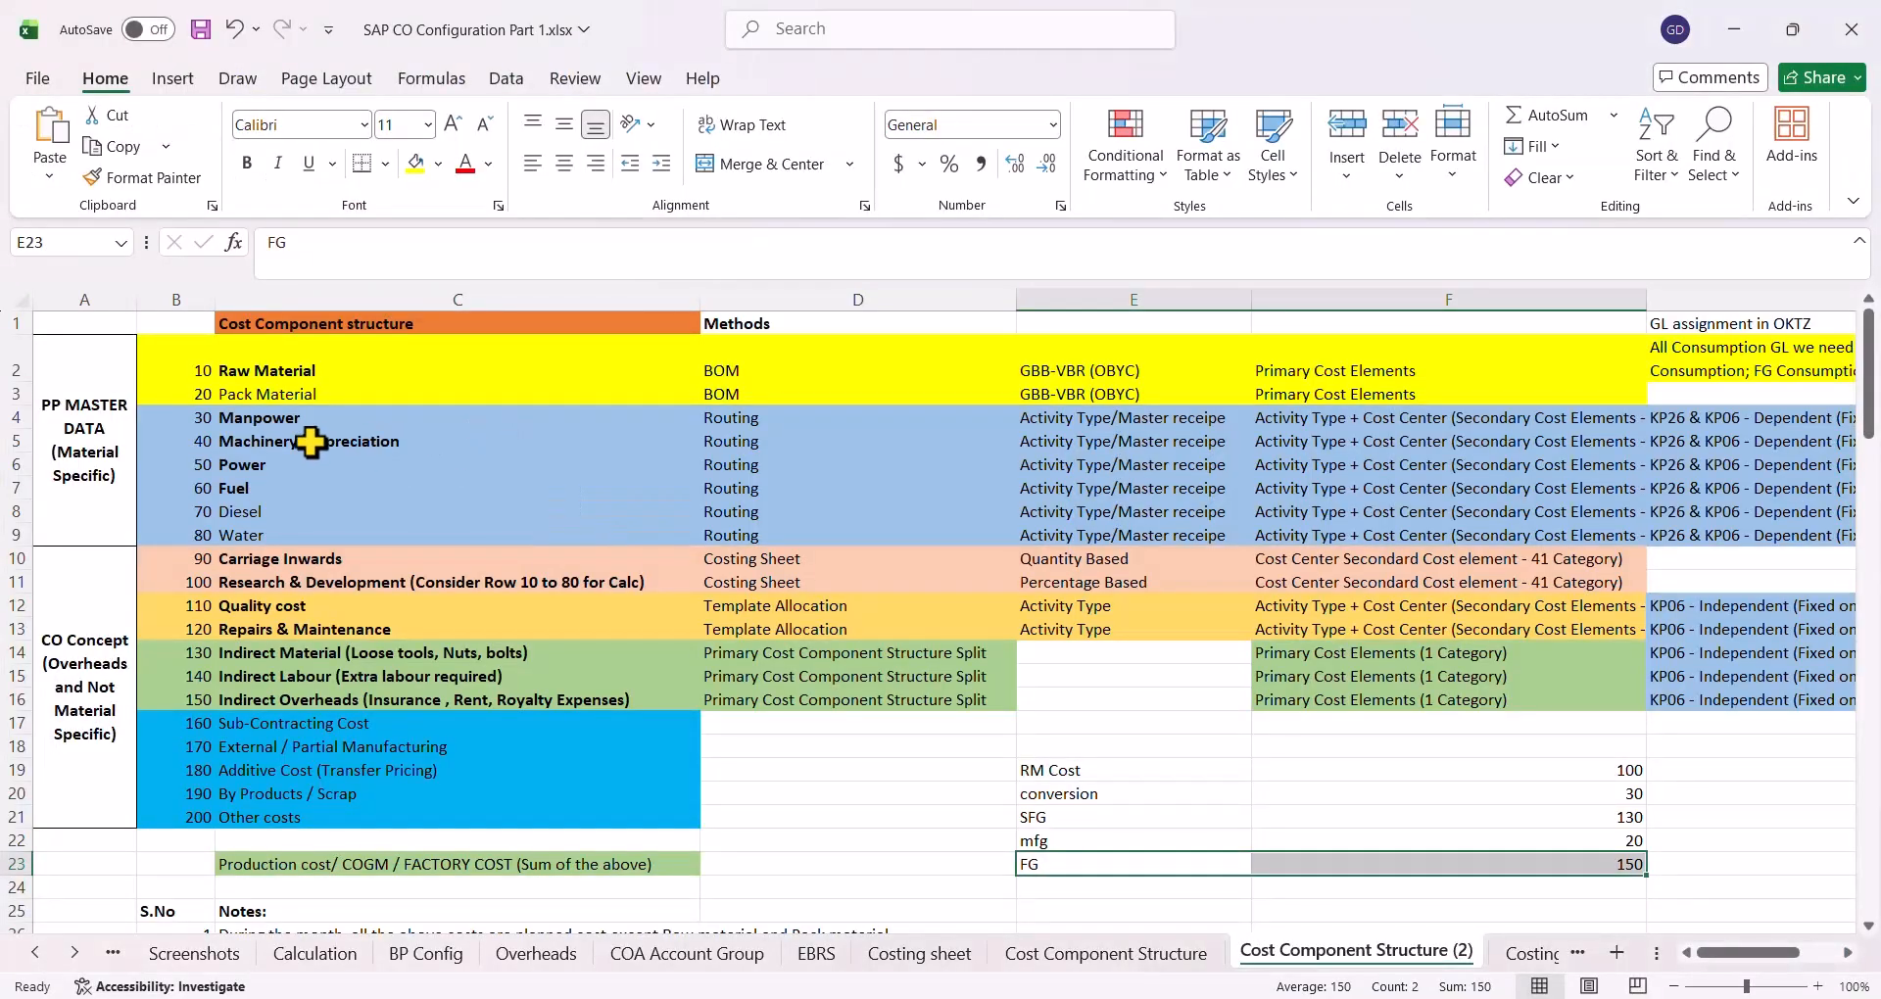
{"action": "left_click", "coordinate": [228, 392]}
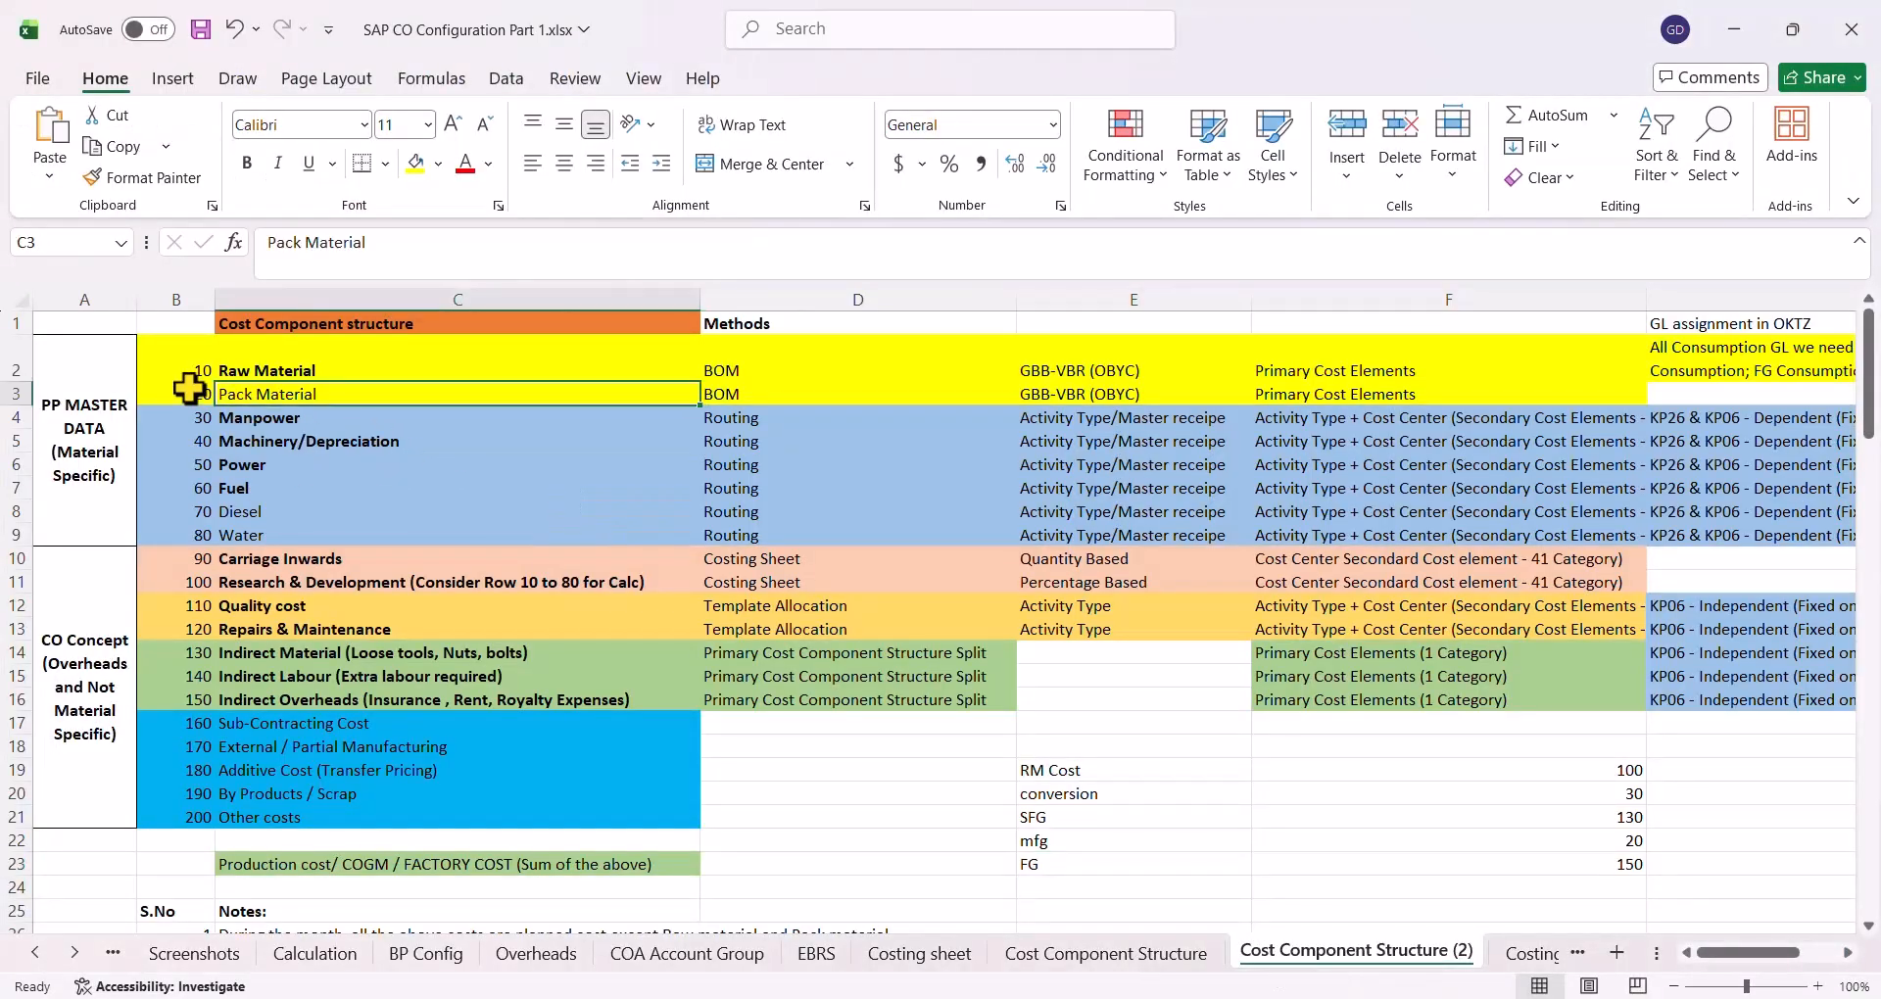
{"action": "left_click_drag", "start_coordinate": [193, 392], "coordinate": [281, 392]}
{"action": "left_click_drag", "start_coordinate": [201, 511], "coordinate": [281, 534]}
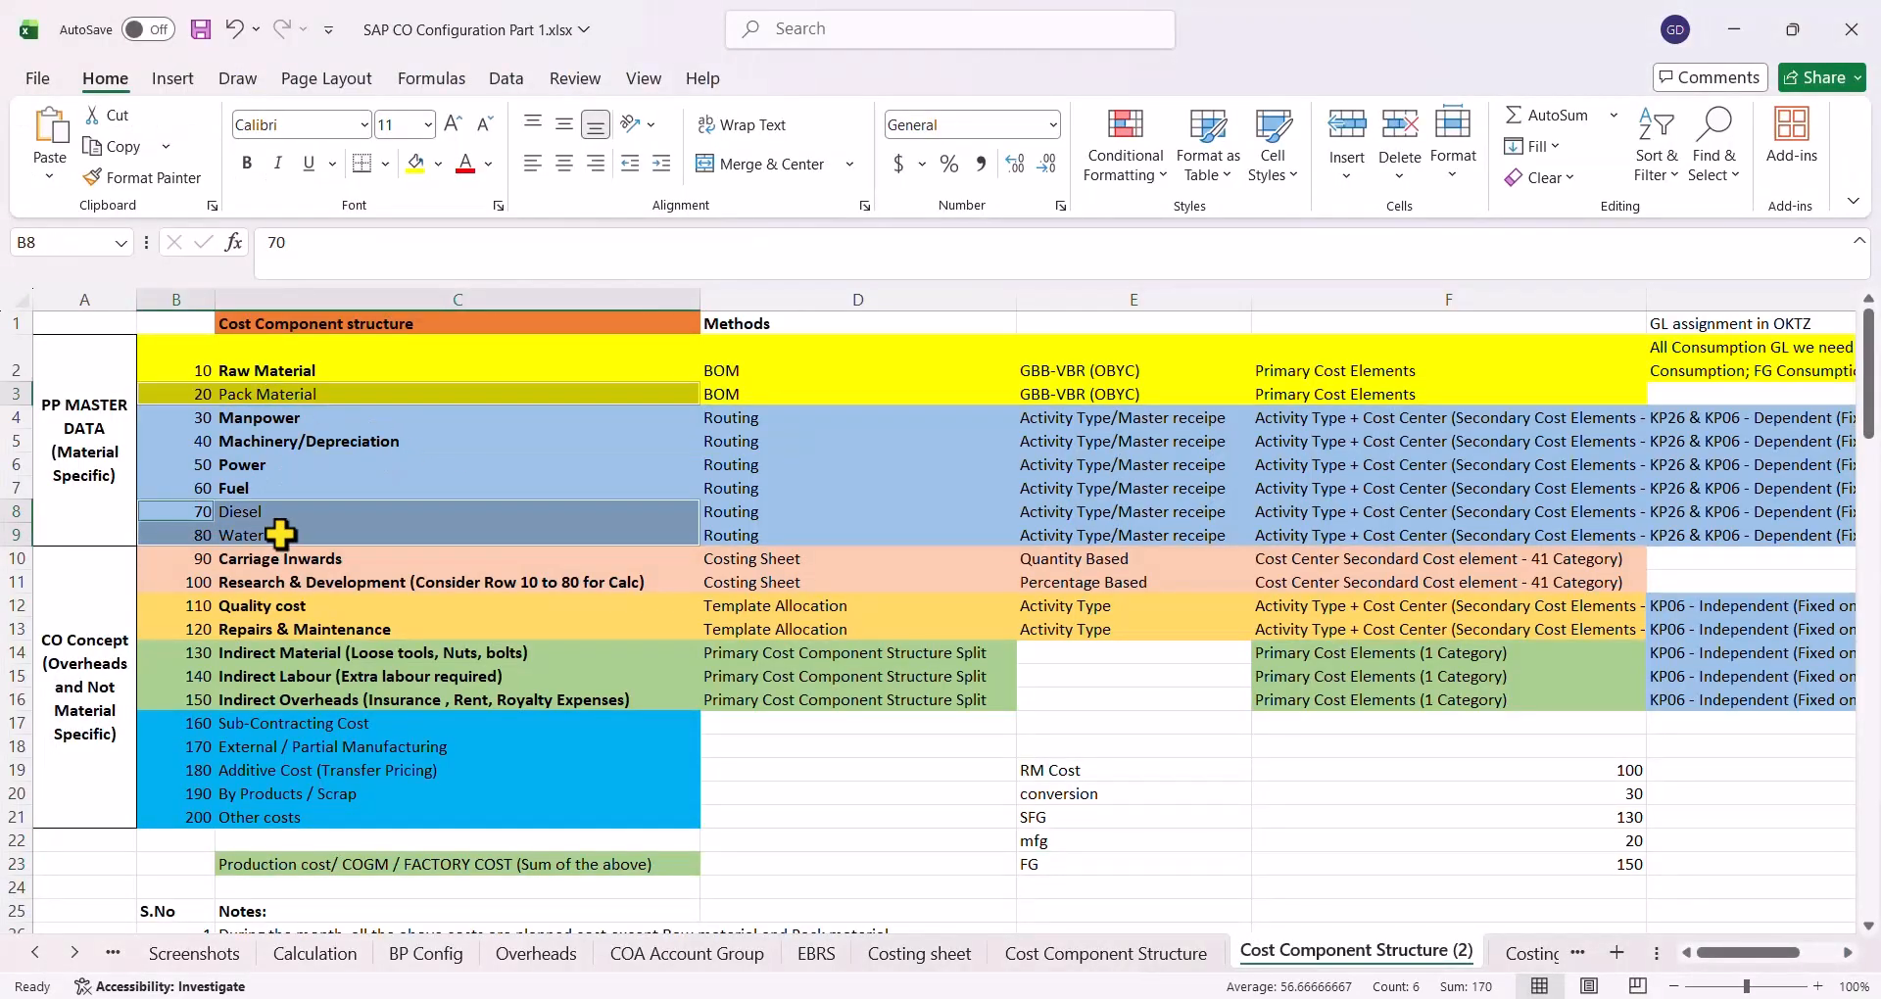
{"action": "left_click", "coordinate": [438, 163]}
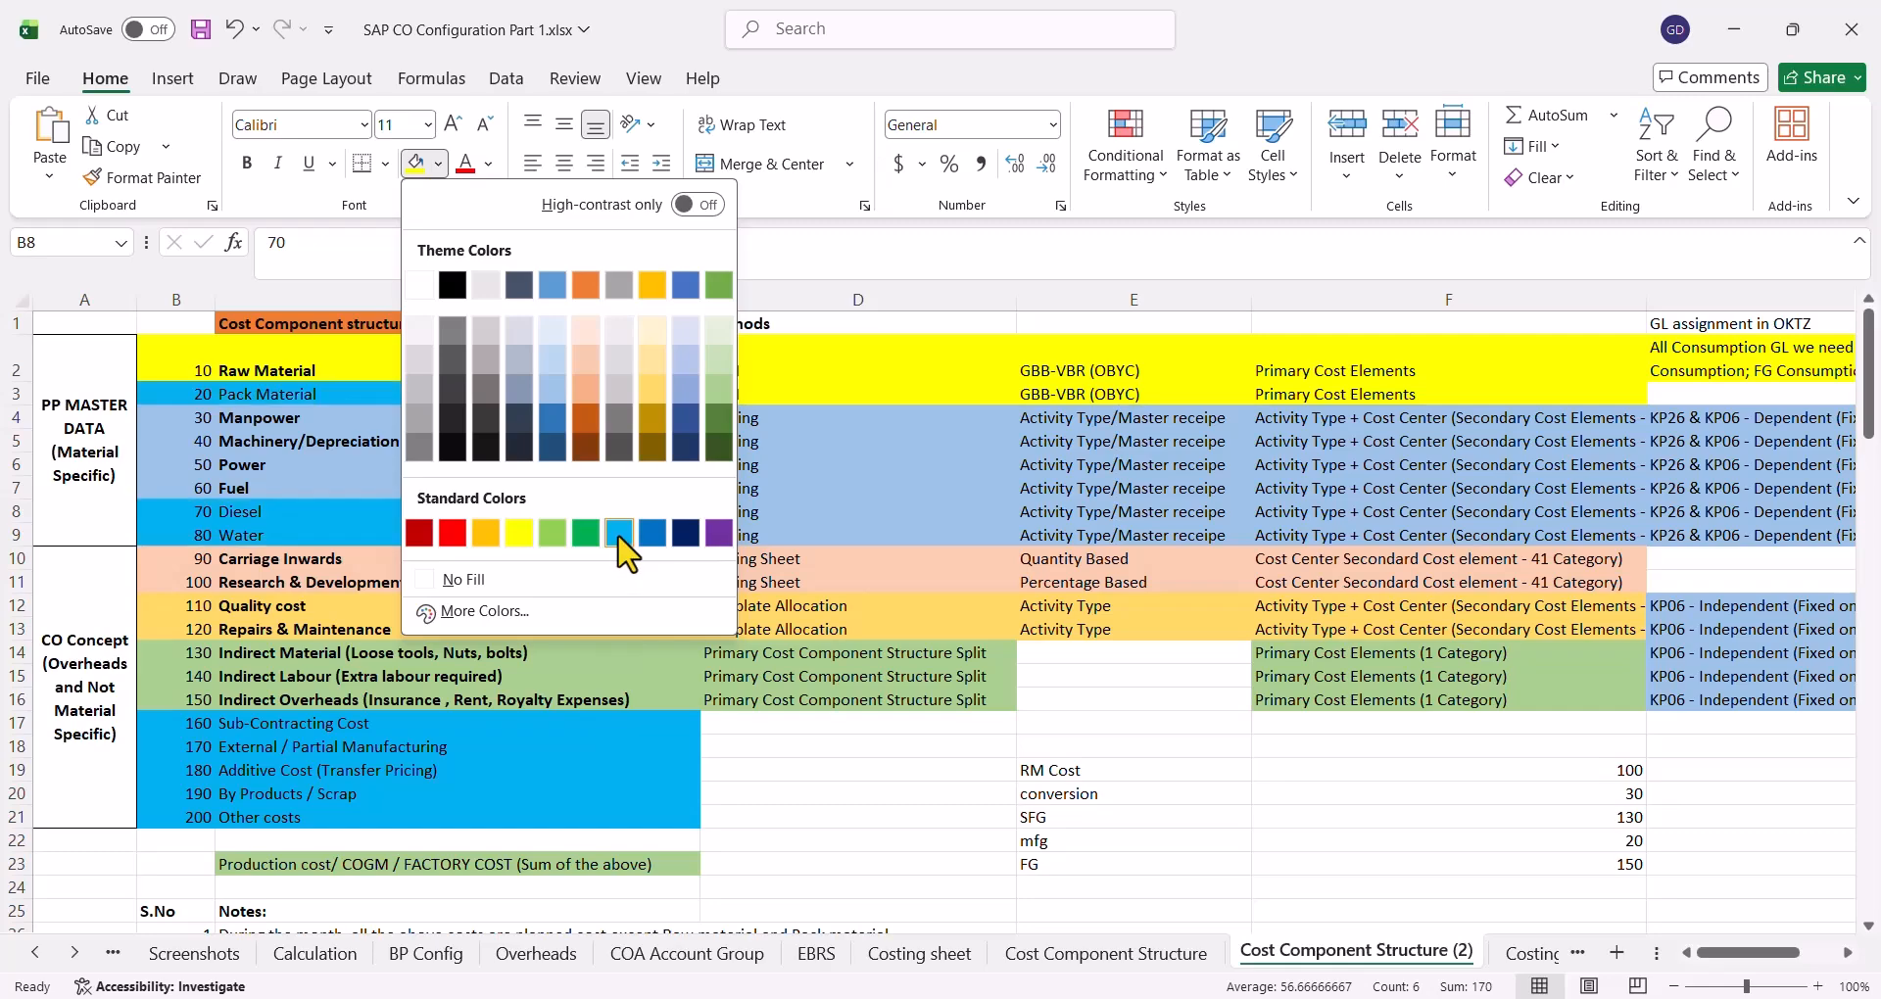
{"action": "left_click", "coordinate": [654, 533]}
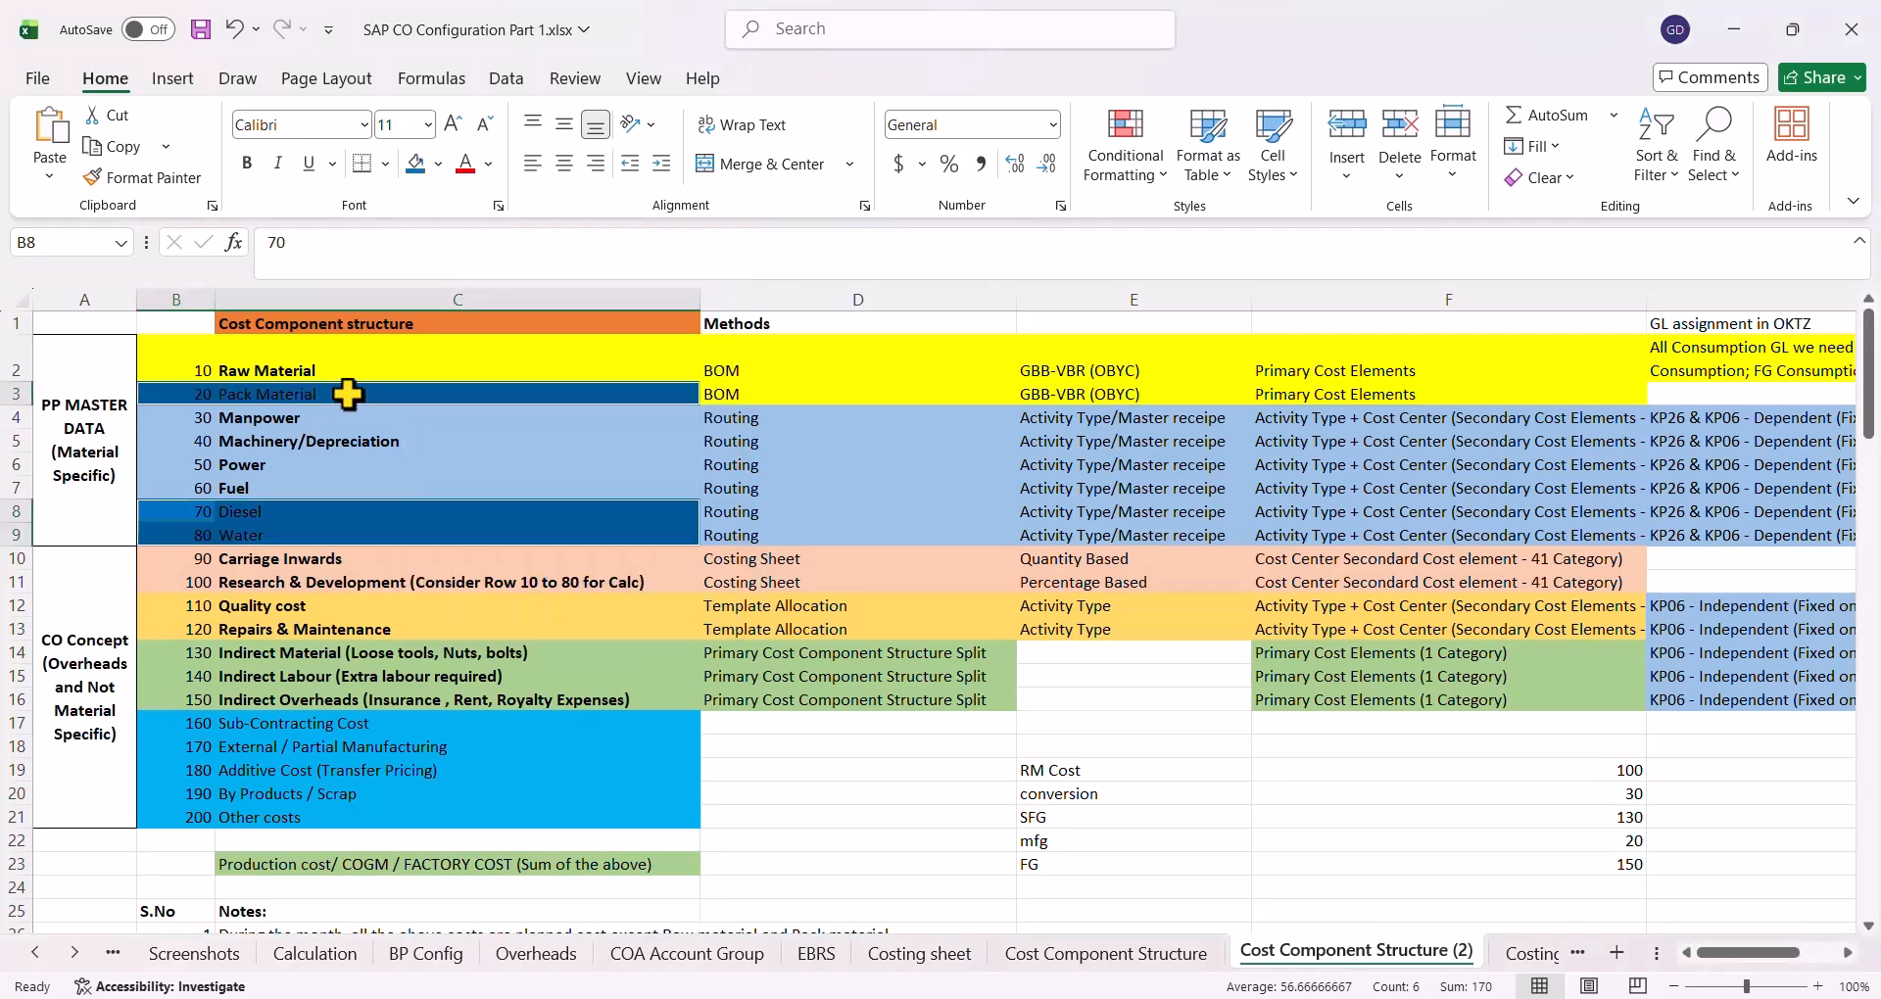
{"action": "left_click", "coordinate": [256, 512]}
{"action": "left_click", "coordinate": [250, 539]}
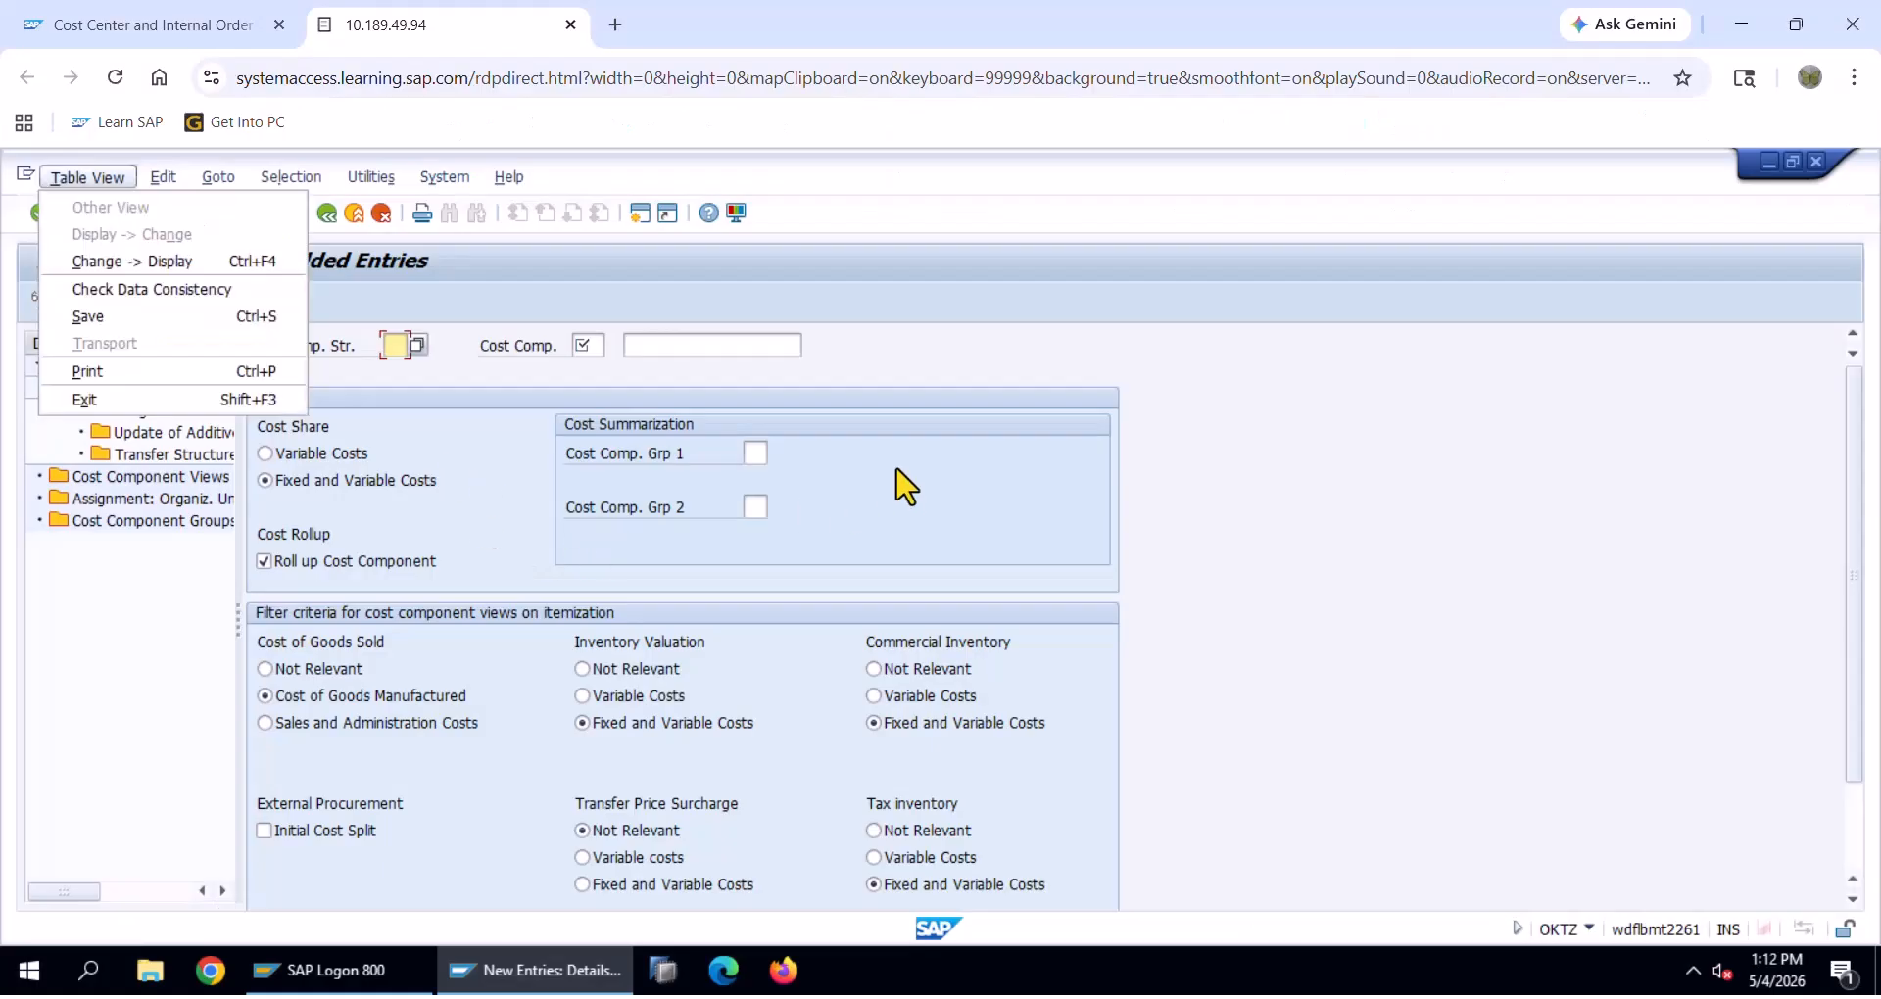
Enter cost component structure LE and cost component 20 for the new entry
{"action": "left_click", "coordinate": [458, 407]}
{"action": "left_click", "coordinate": [391, 343]}
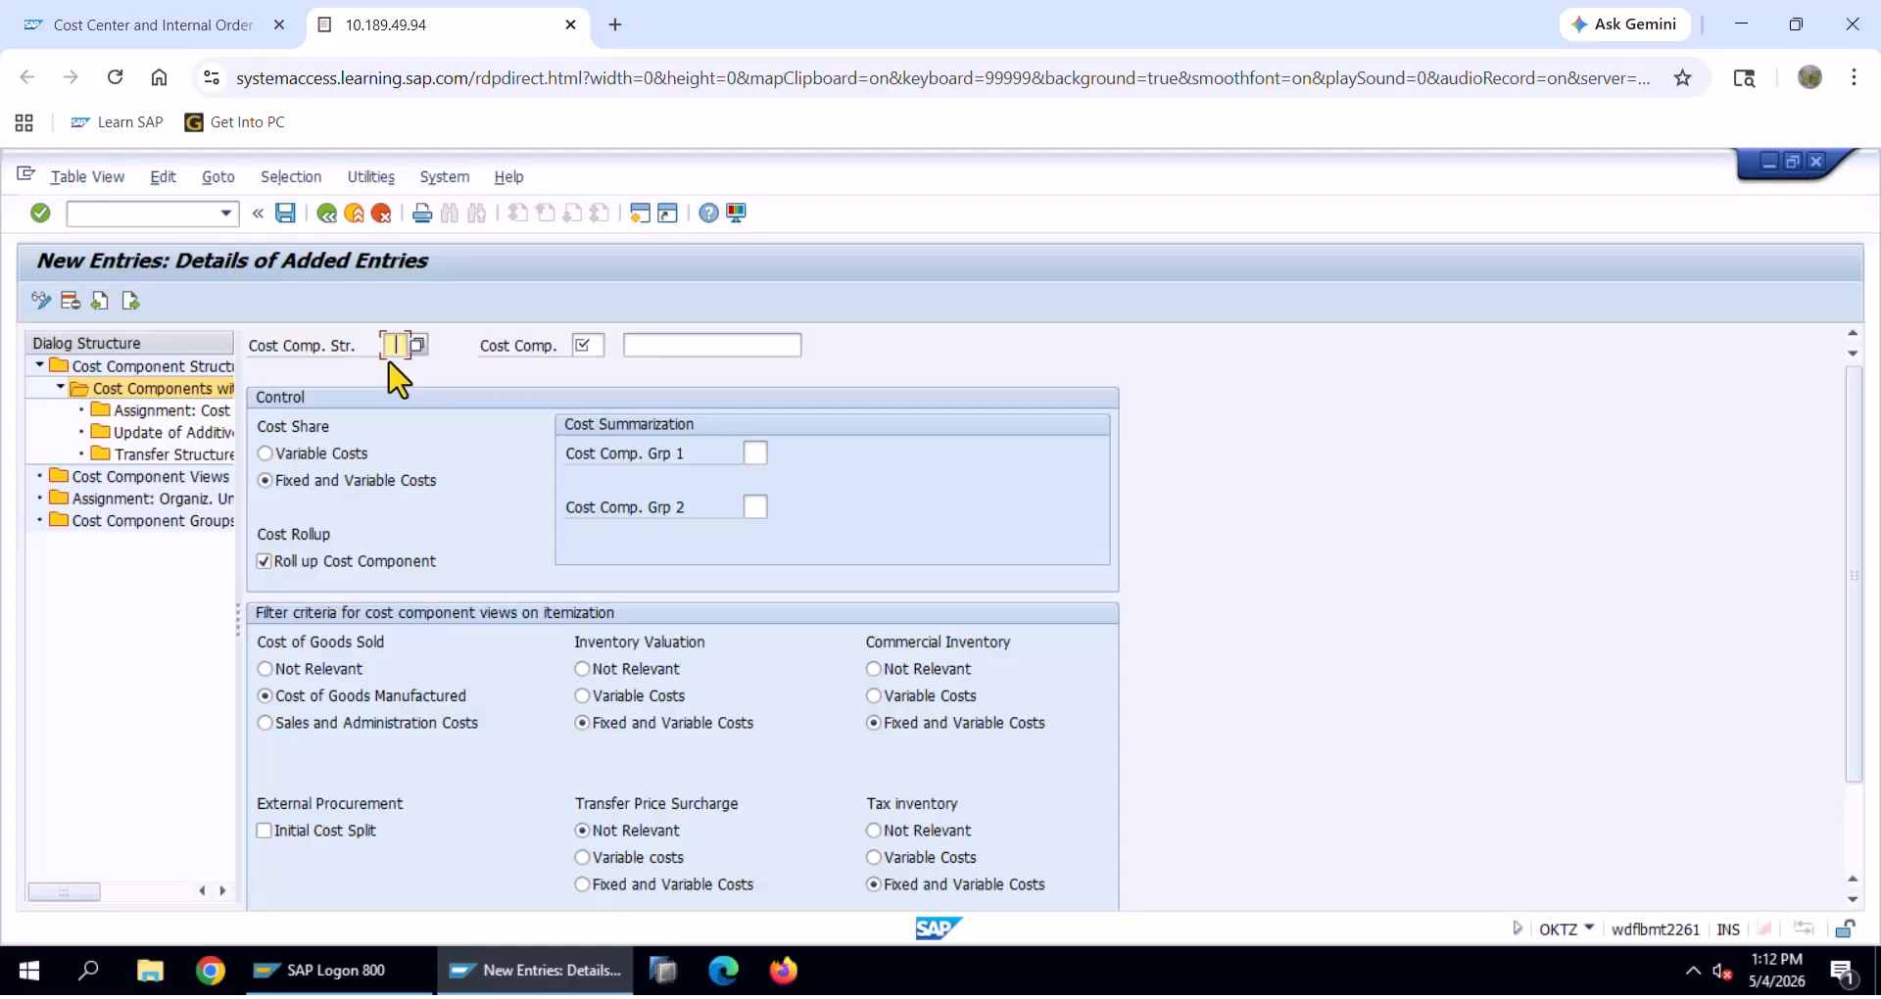
{"action": "type", "text": "LE"}
{"action": "key", "text": "Tab"}
{"action": "key", "text": "Tab"}
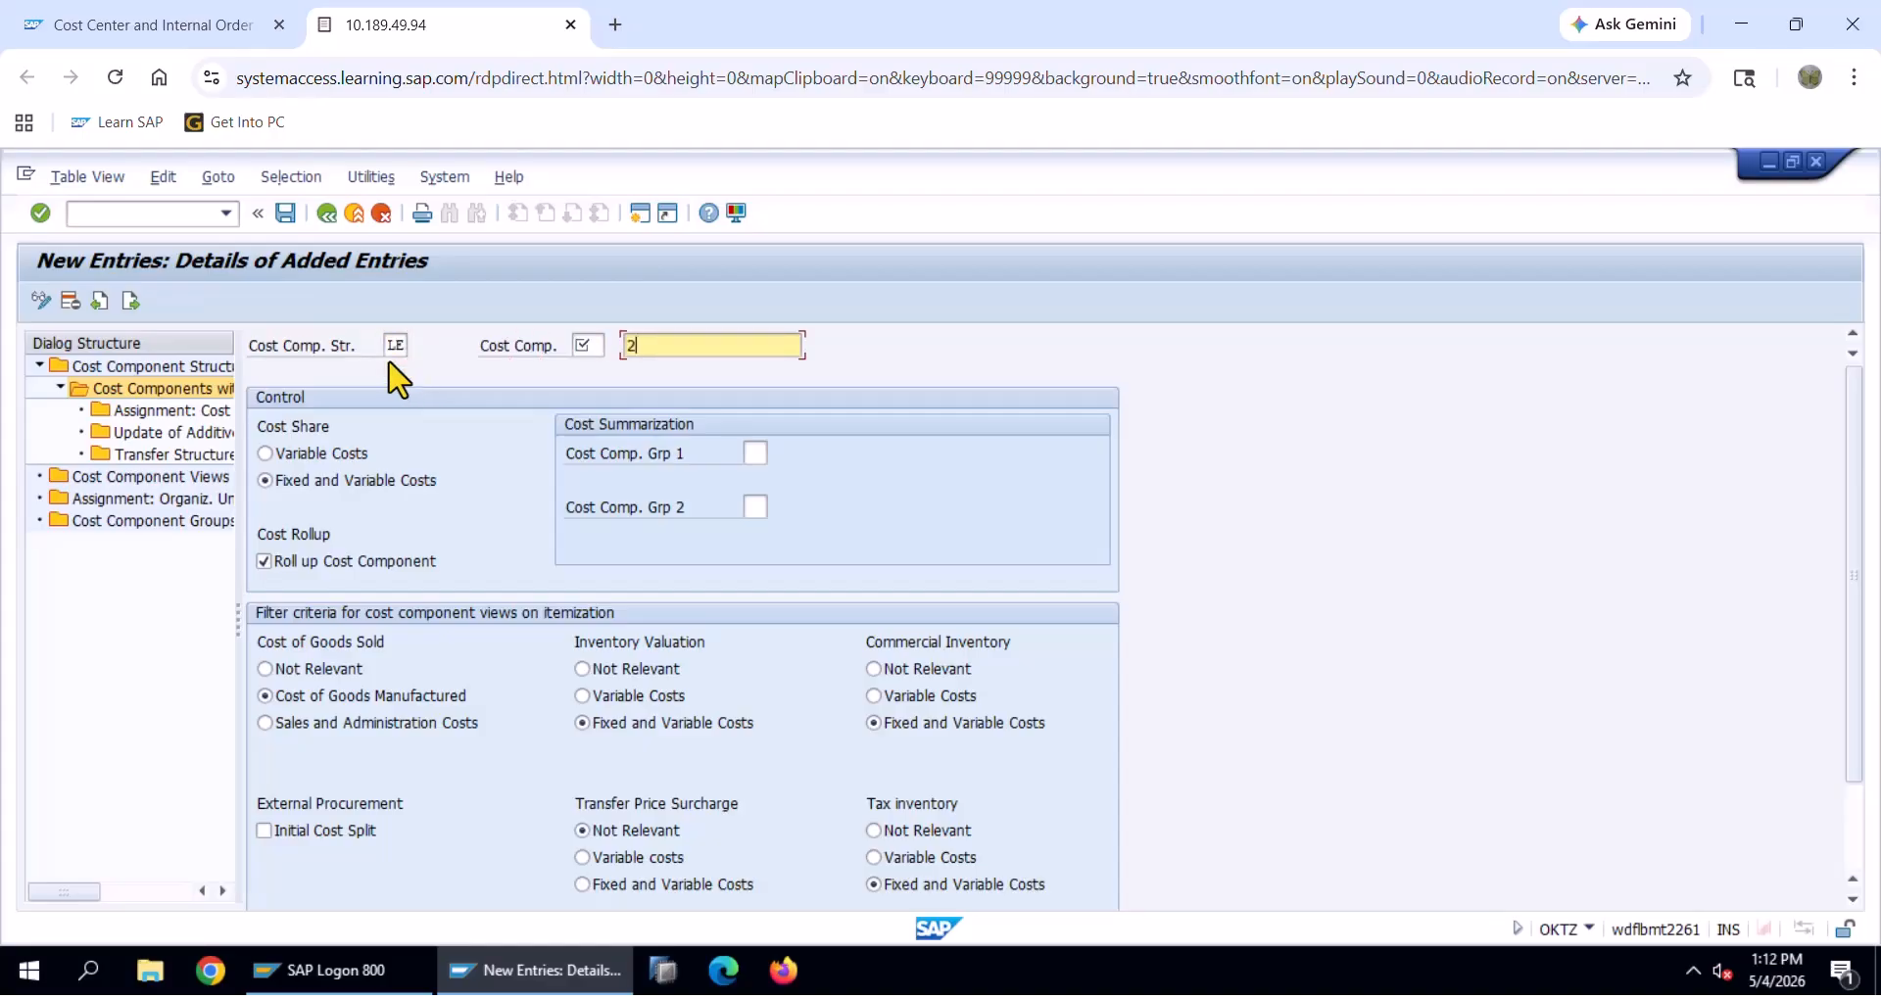
{"action": "key", "text": "shift+Tab"}
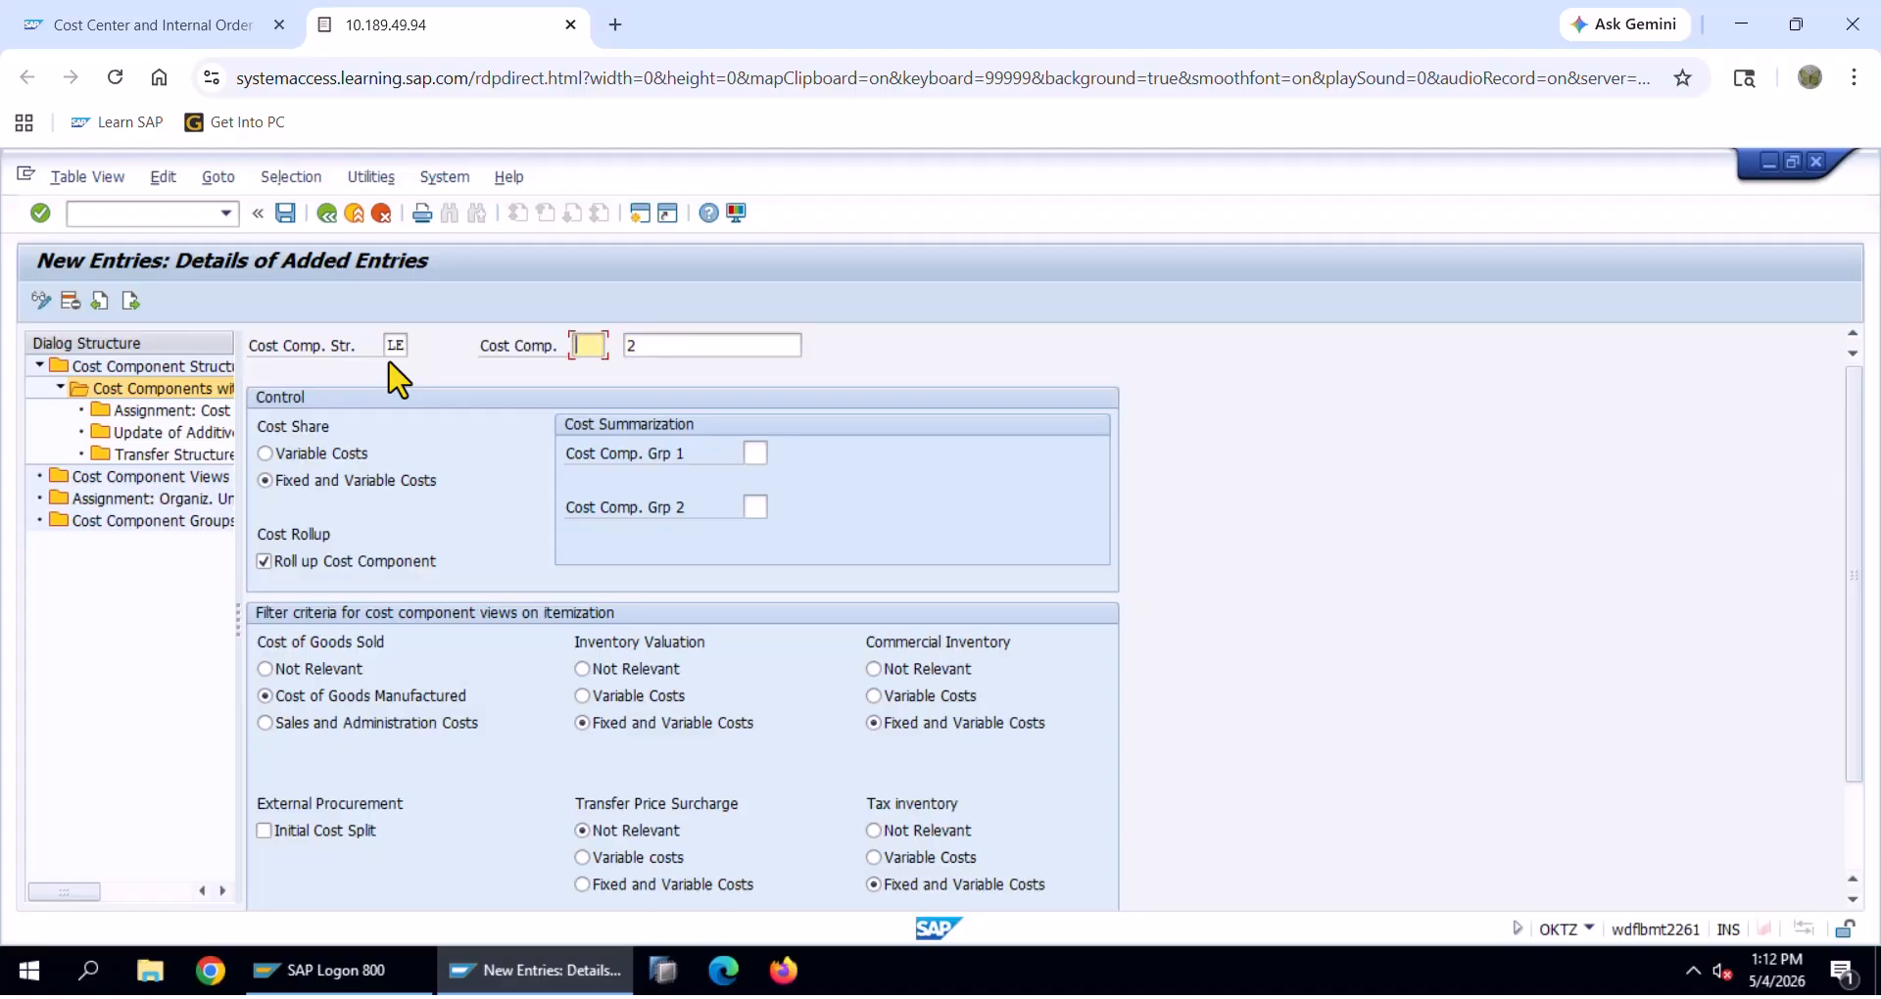
{"action": "key", "text": "Tab"}
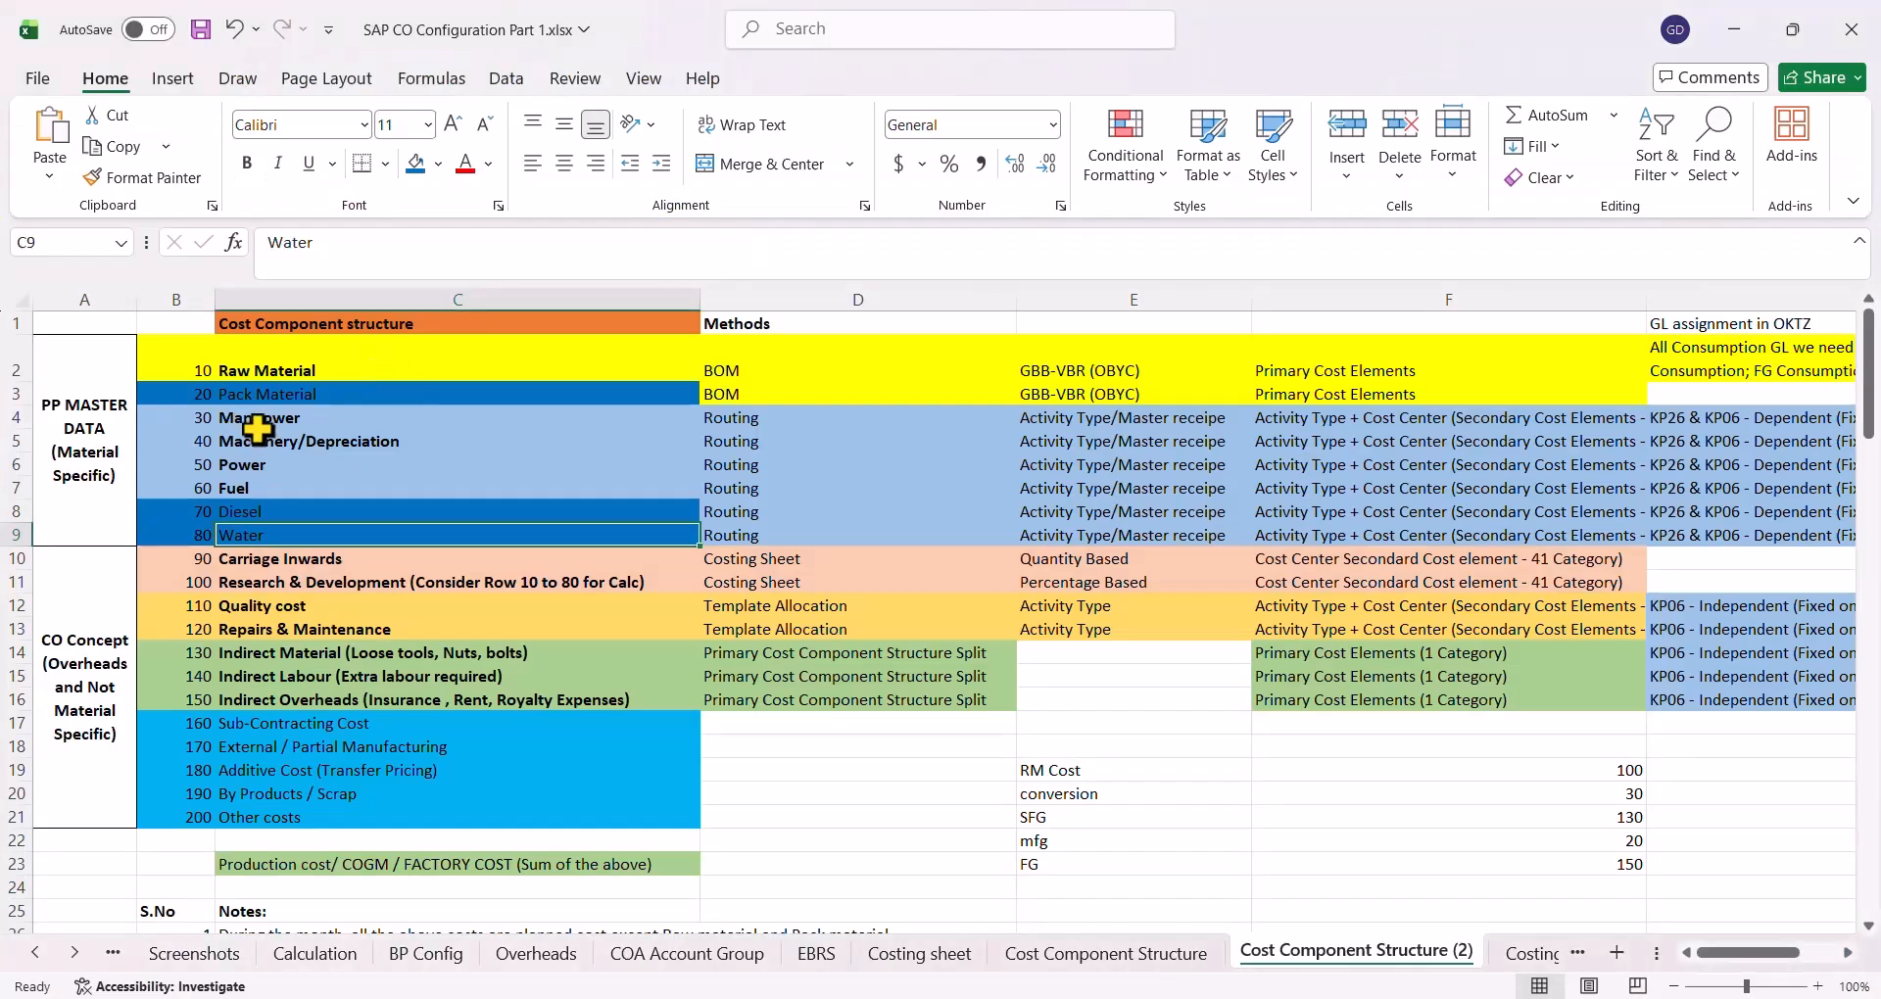
Copy the name Manpower from the Excel workbook into the name field of cost component 20 and save the entry
{"action": "left_click", "coordinate": [257, 422]}
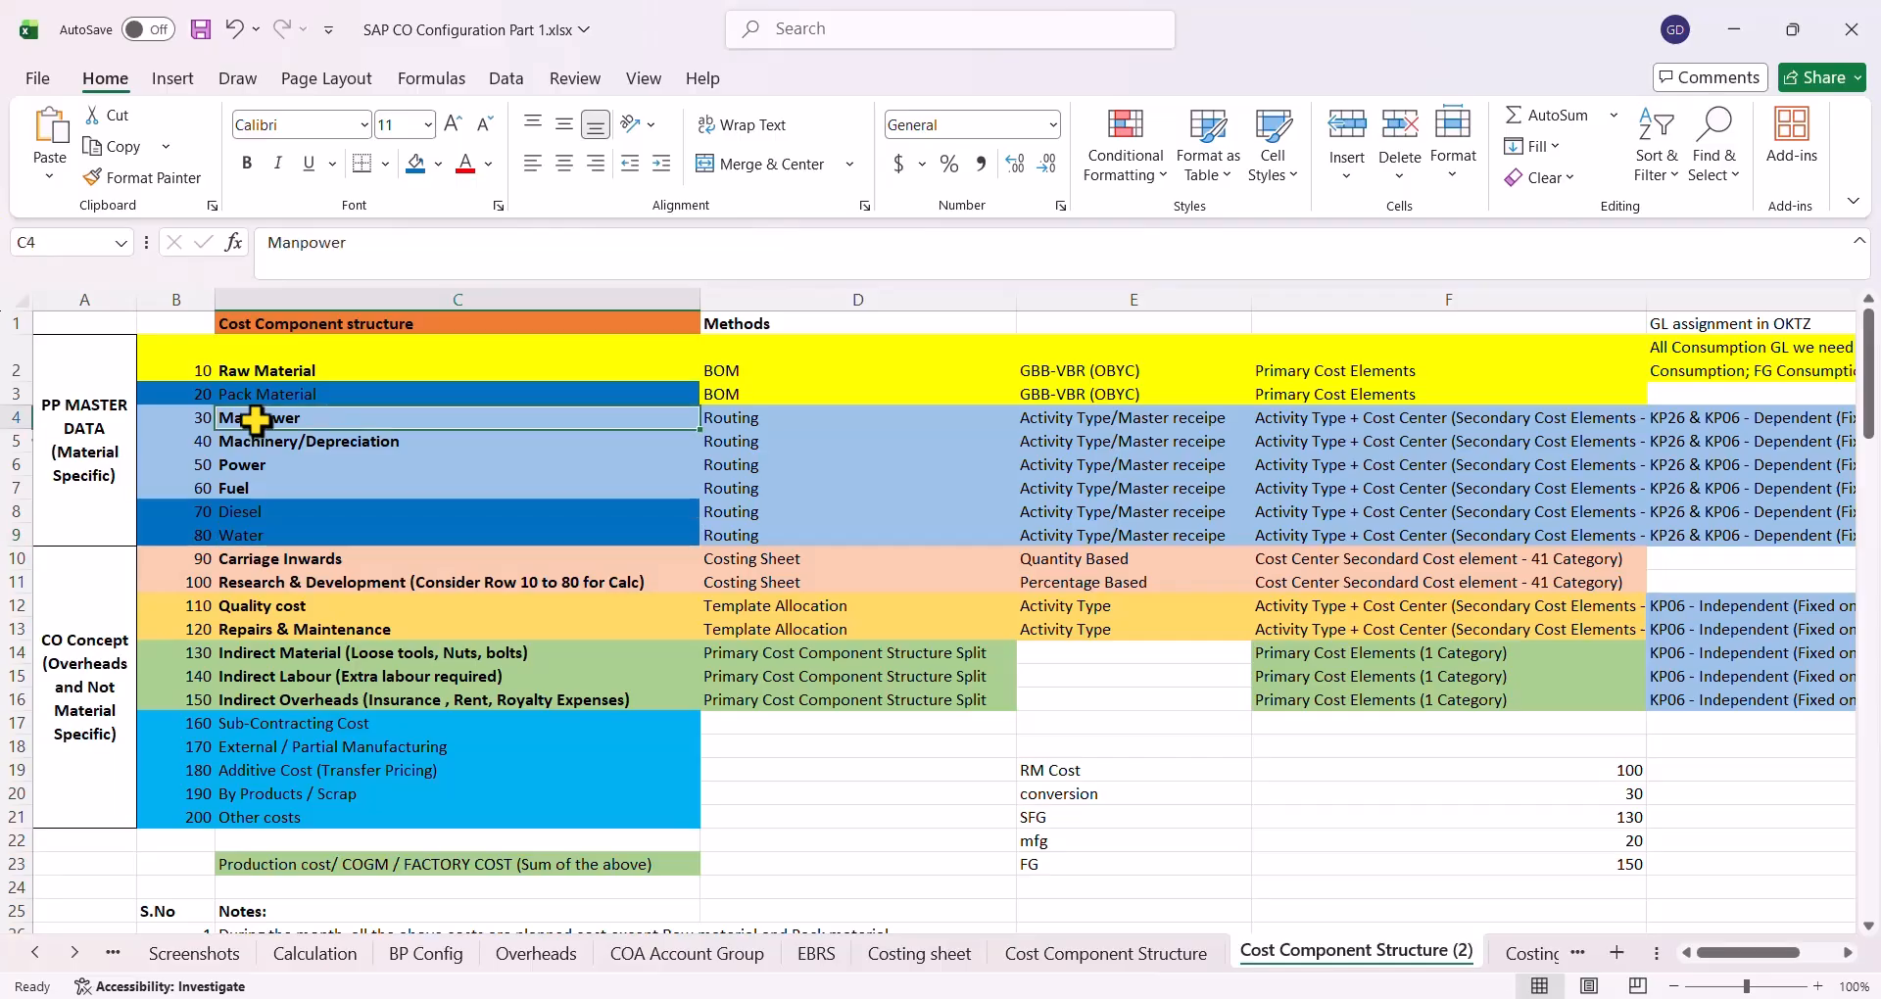
{"action": "key", "text": "ctrl+c"}
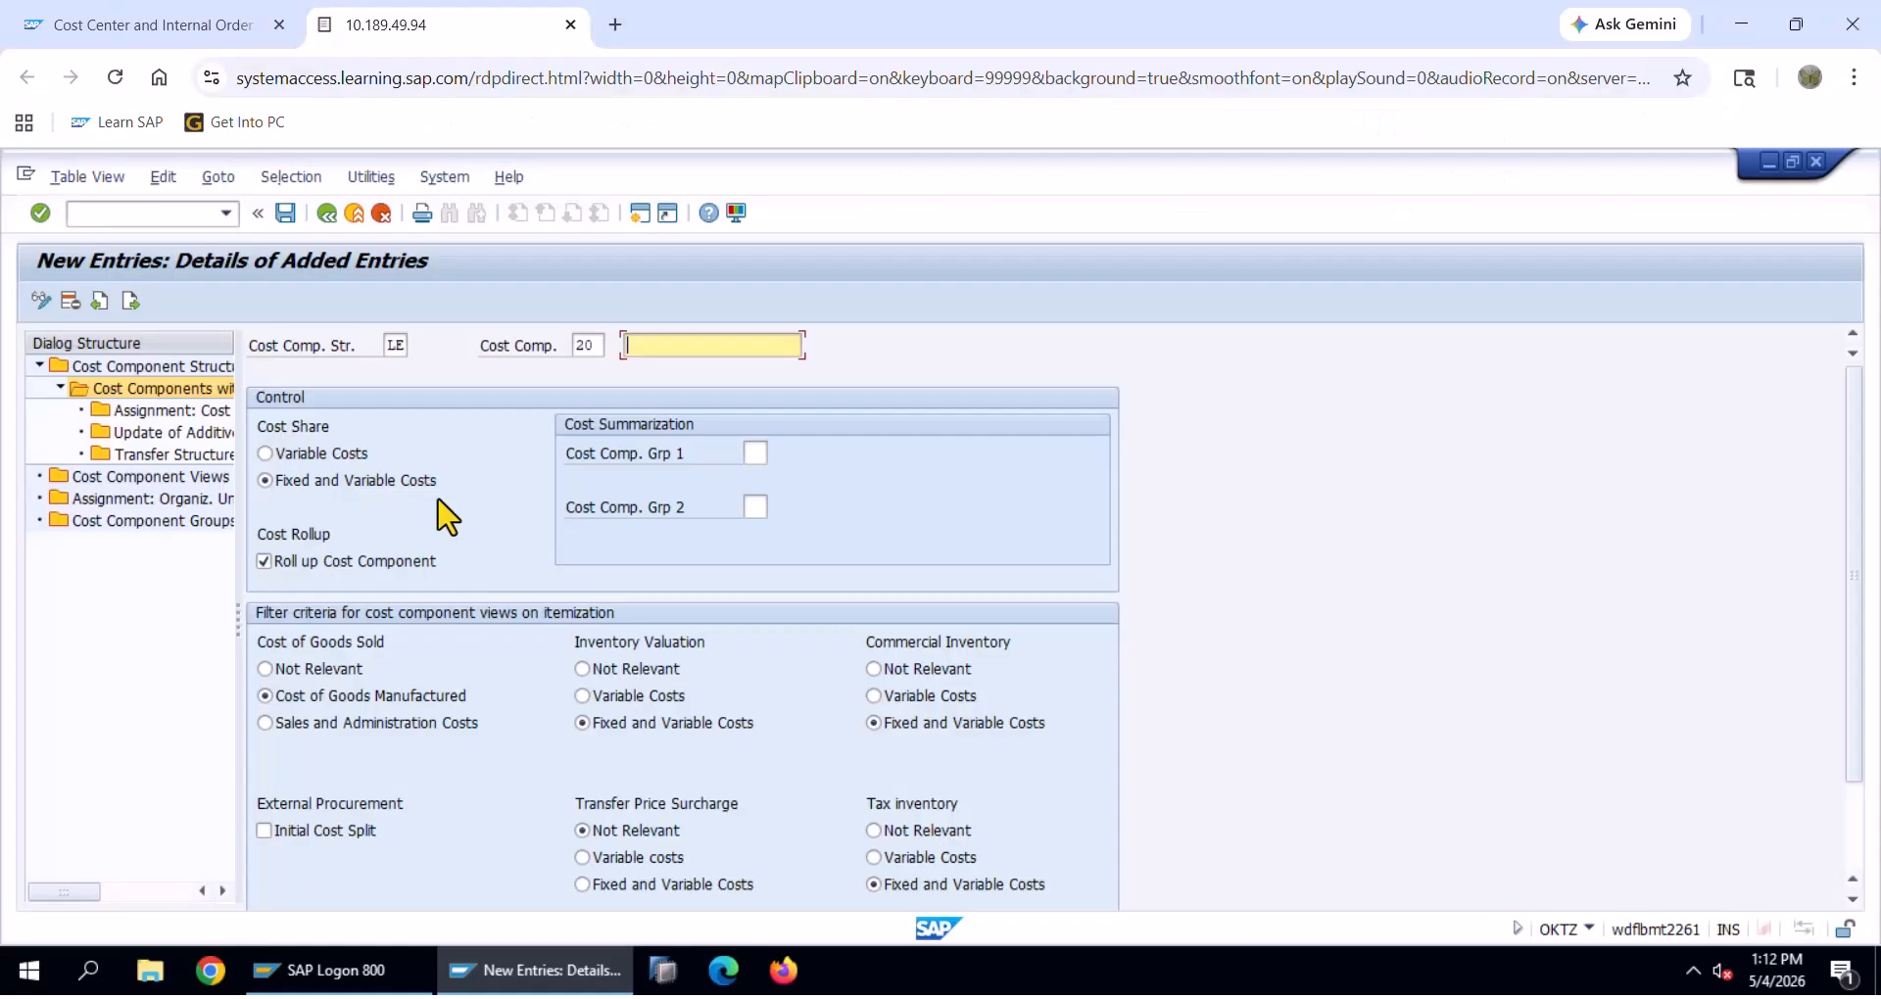
{"action": "key", "text": "alt"}
{"action": "key", "text": "Escape"}
{"action": "key", "text": "ctrl+v"}
{"action": "left_click", "coordinate": [285, 213]}
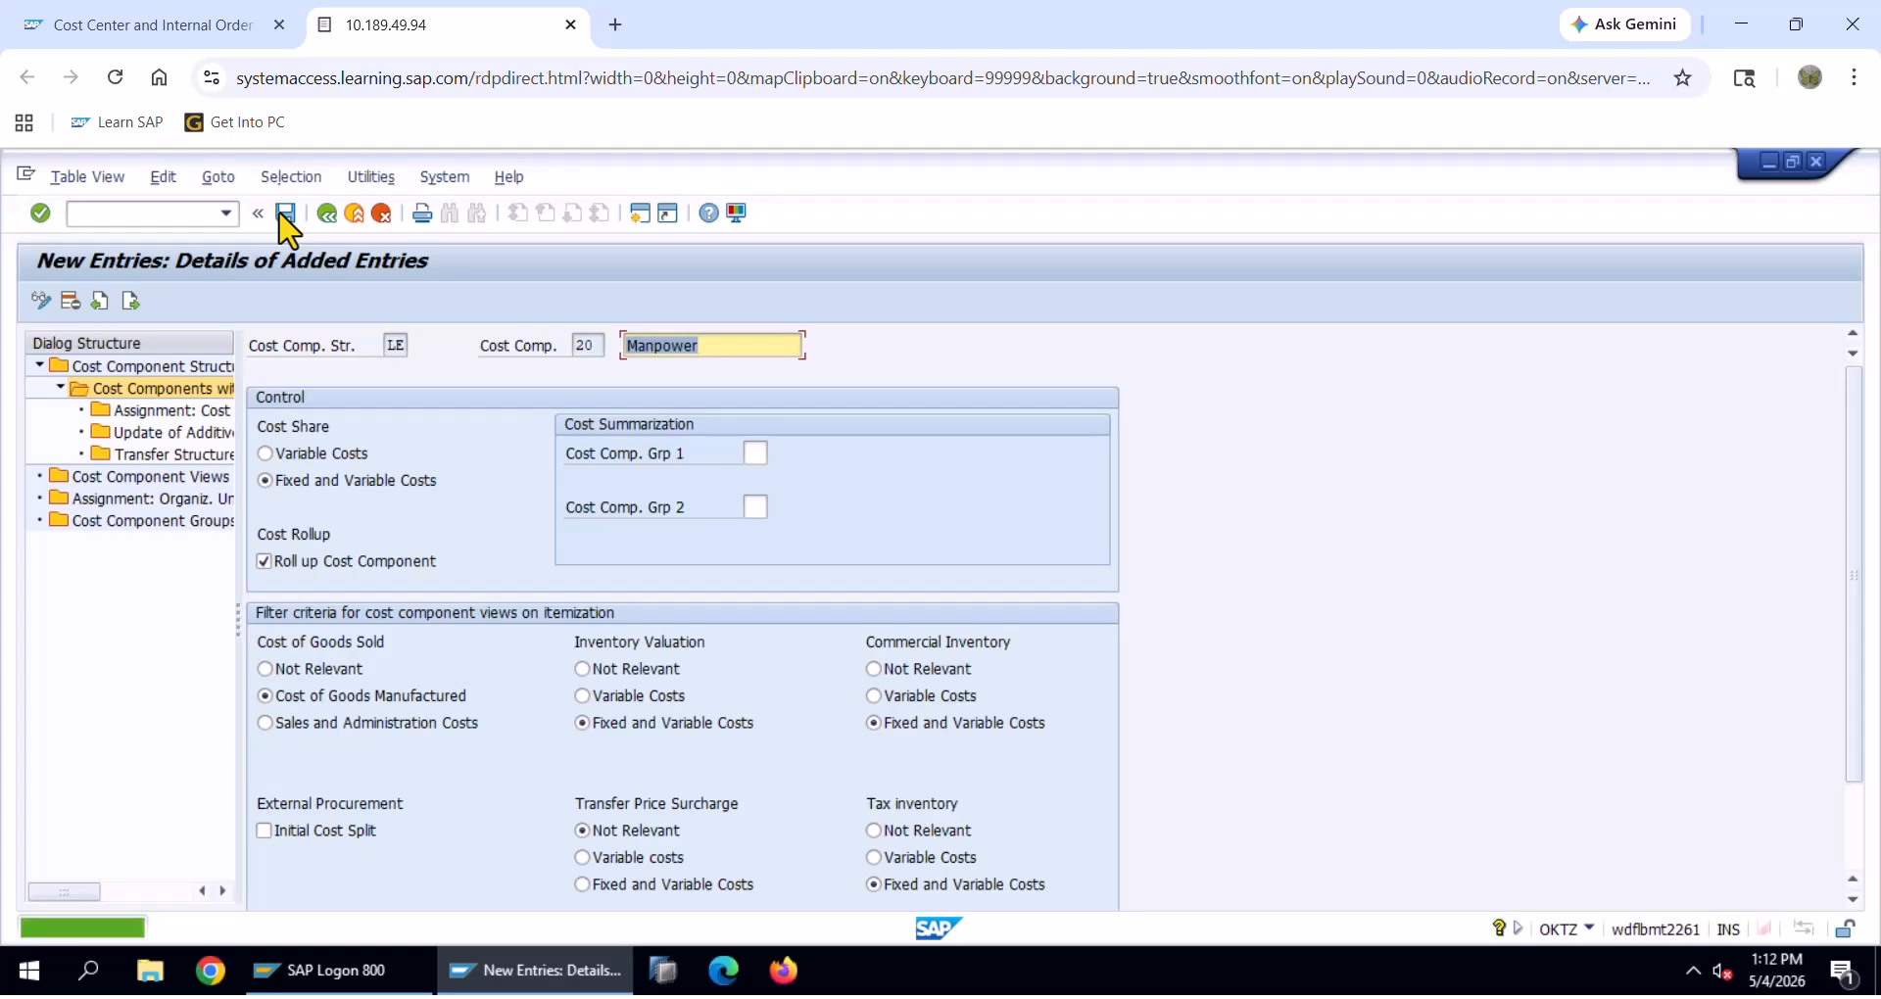
Start a new cost component assignment with structure LE and chart of accounts LENO
{"action": "double_click", "coordinate": [168, 415]}
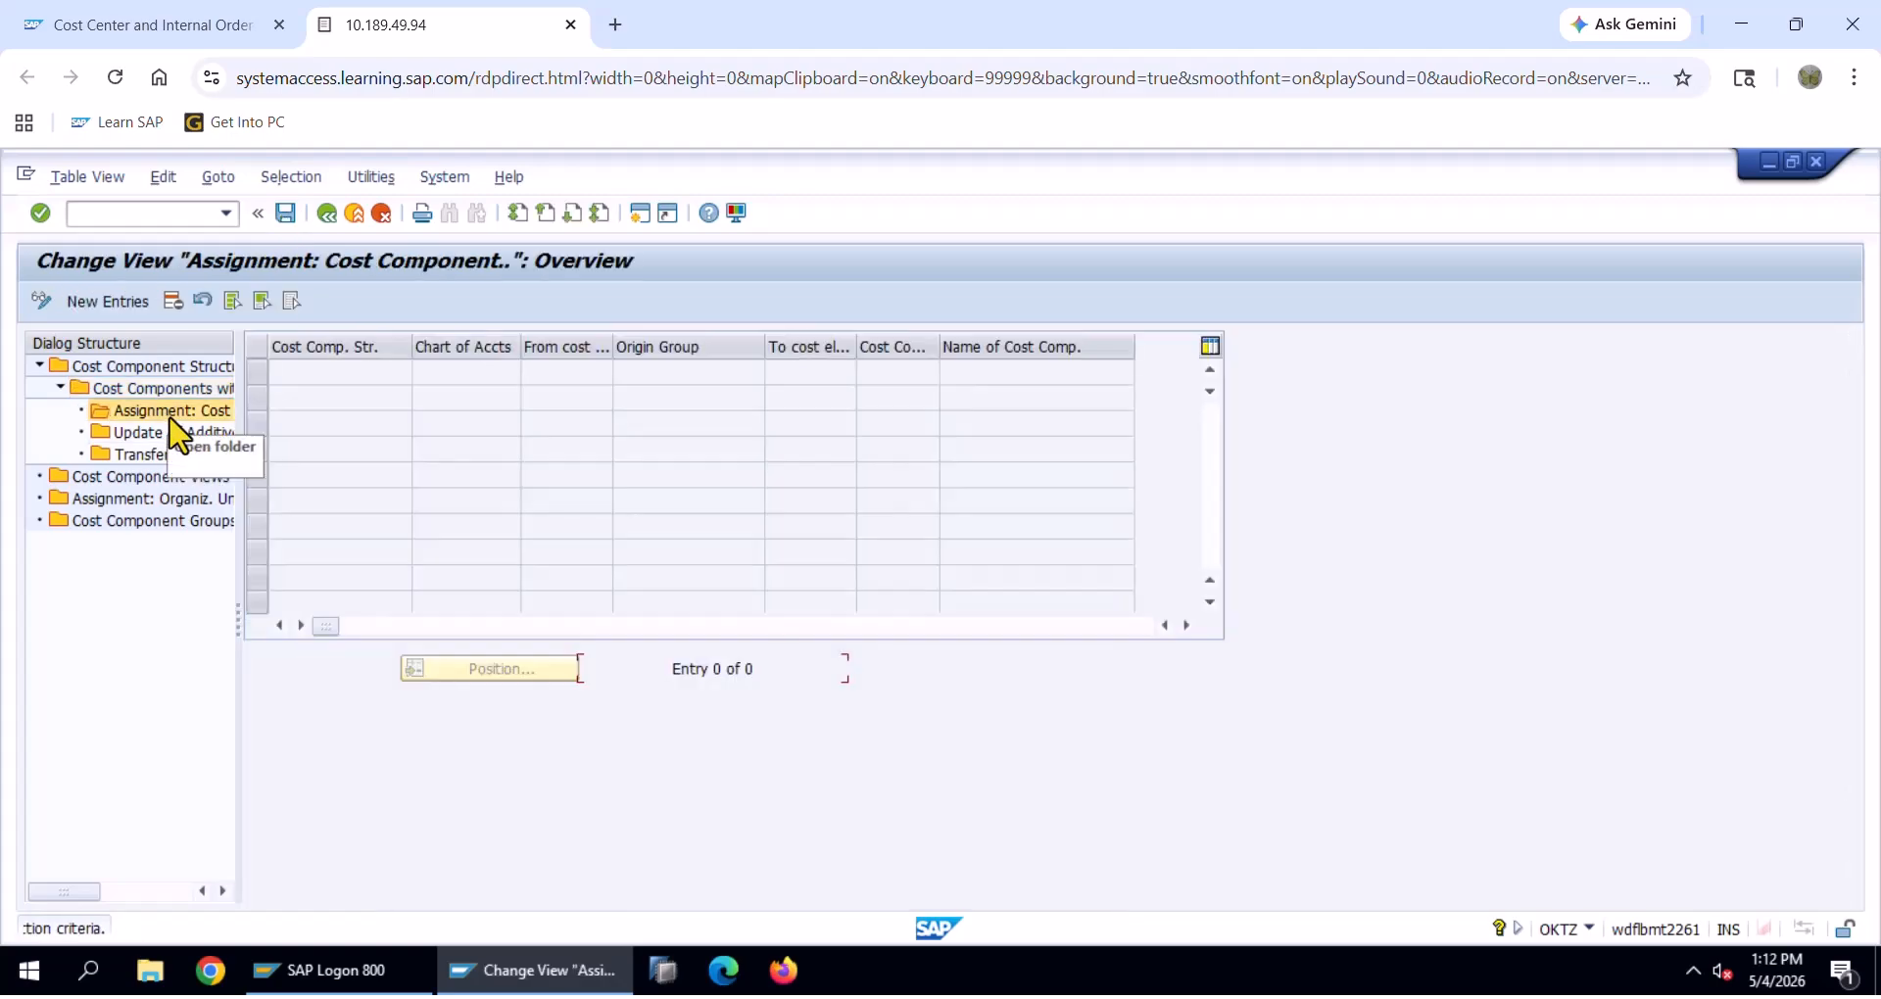
{"action": "left_click", "coordinate": [110, 302]}
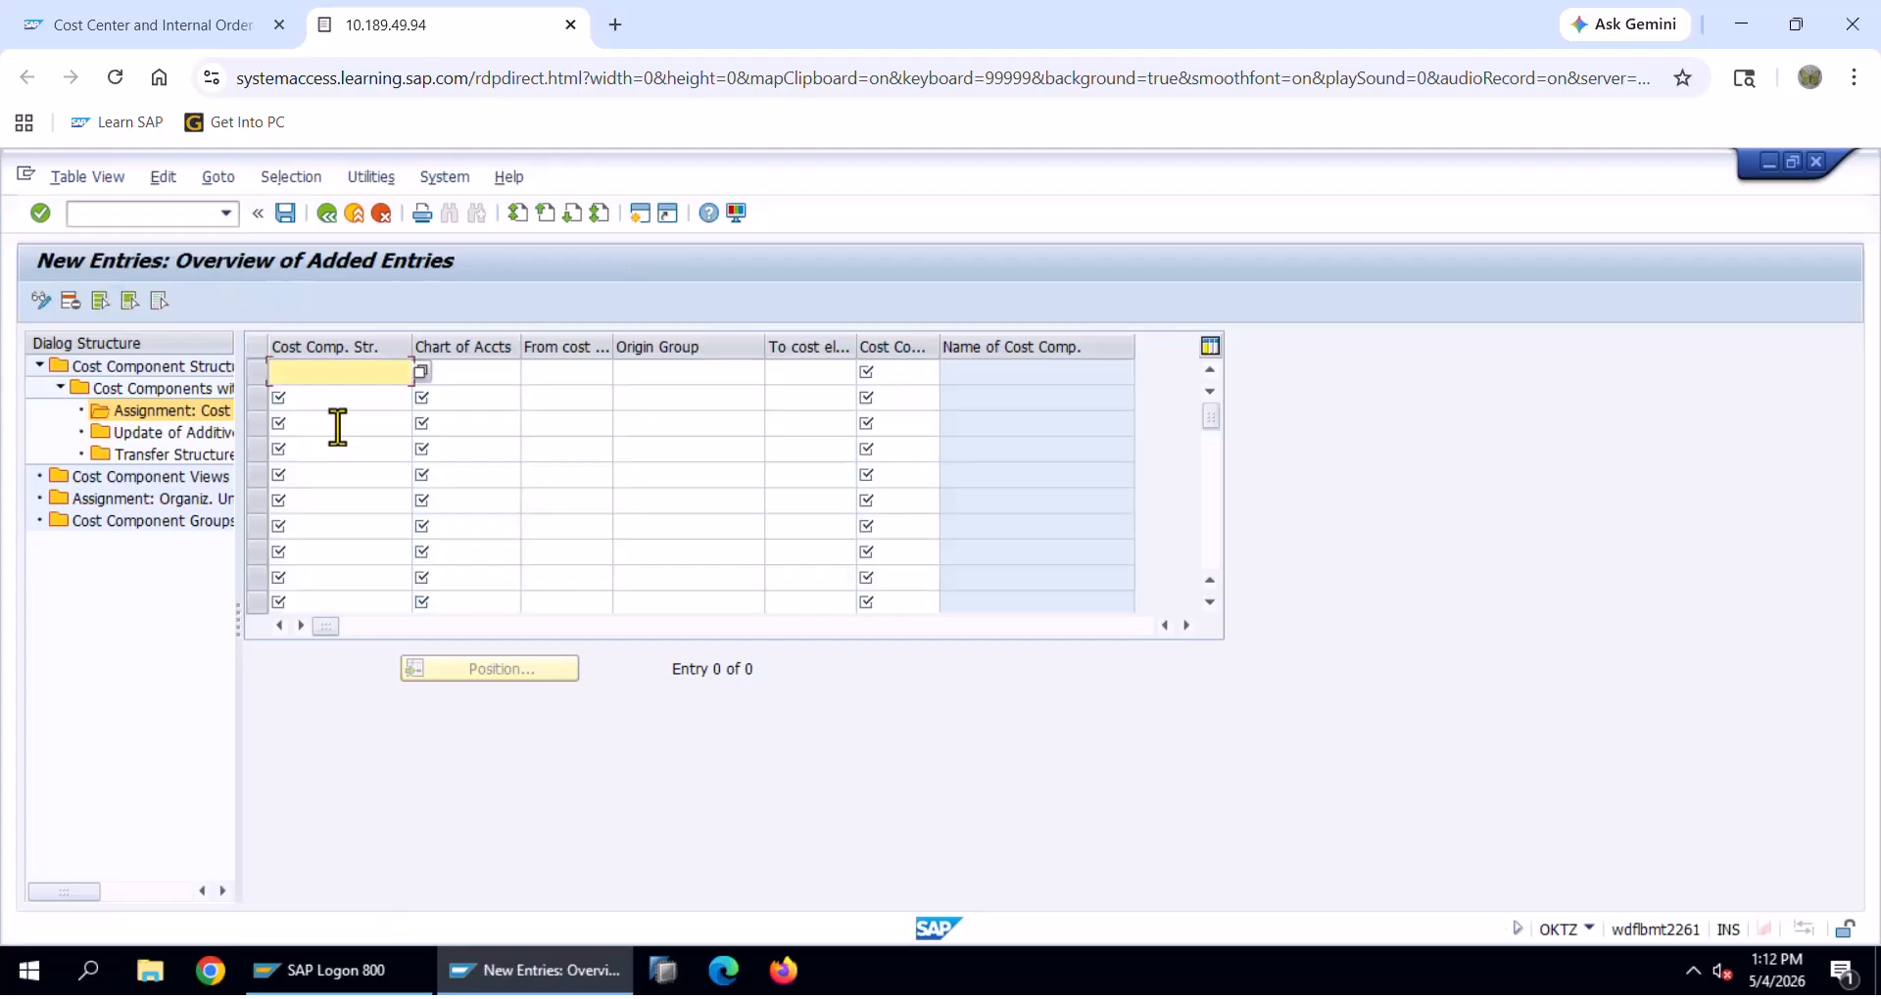
{"action": "left_click", "coordinate": [421, 376]}
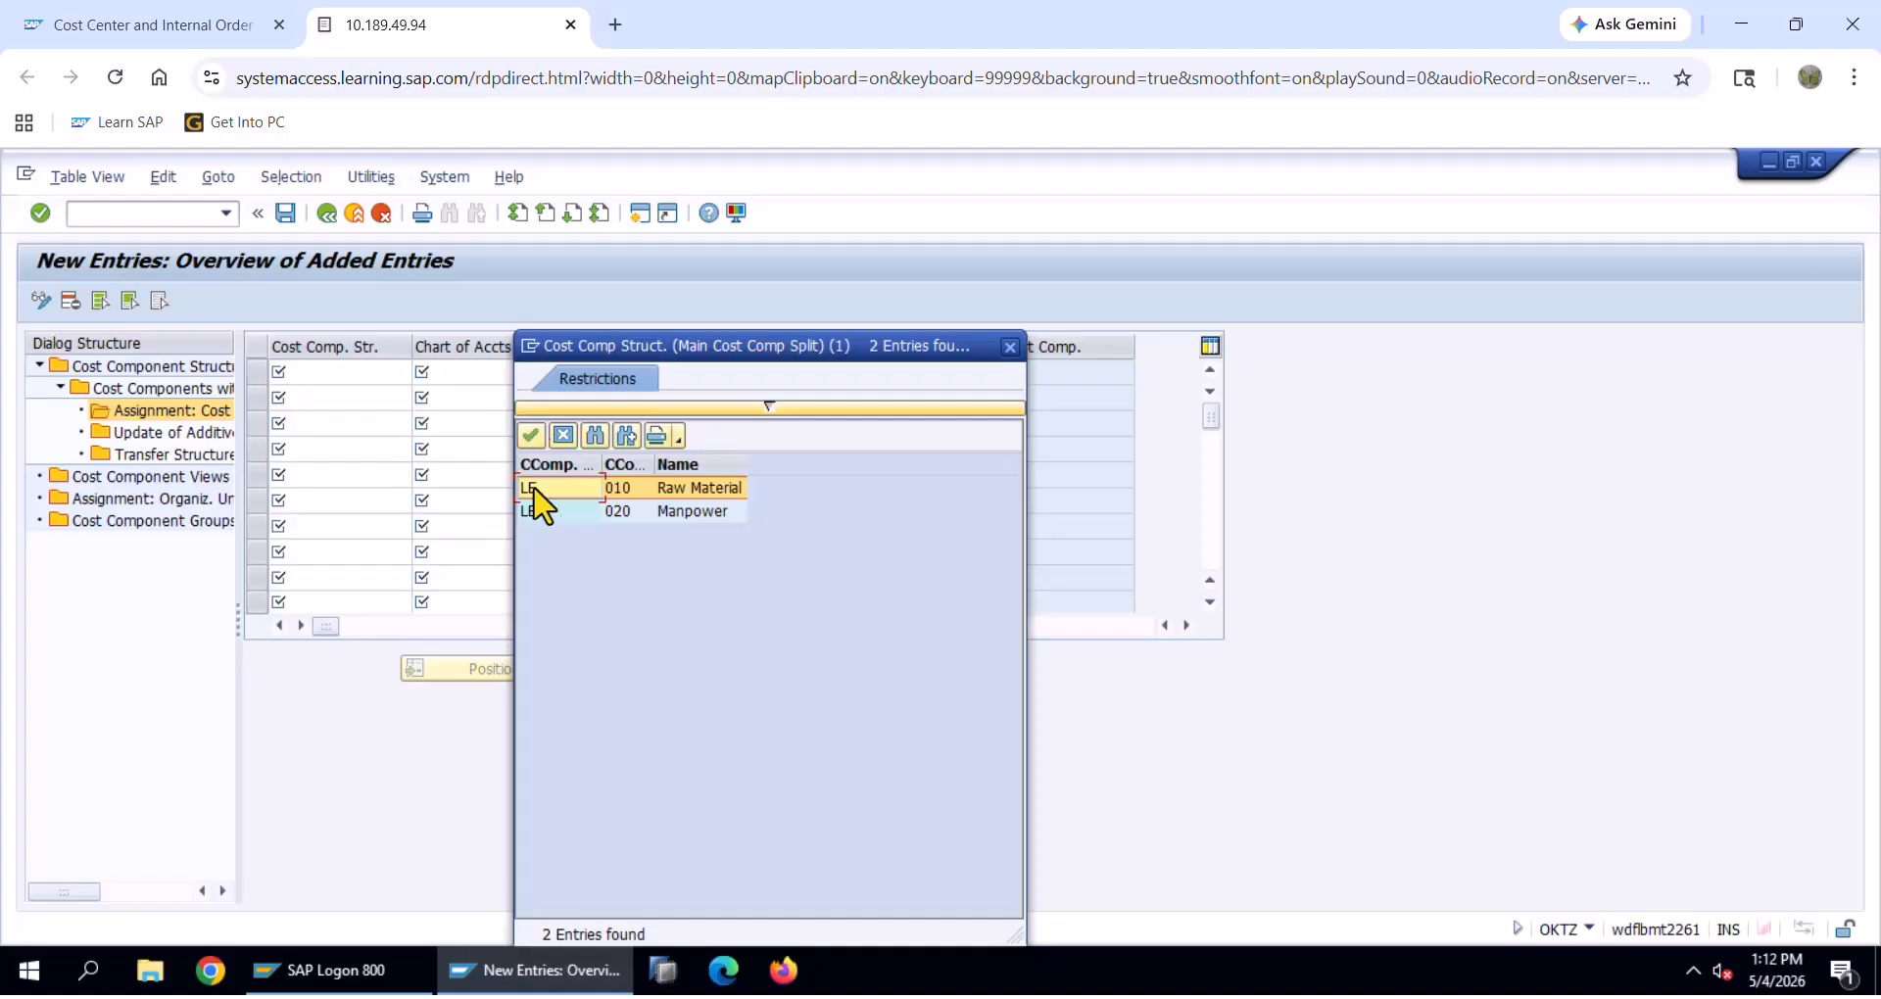
{"action": "left_click", "coordinate": [686, 513]}
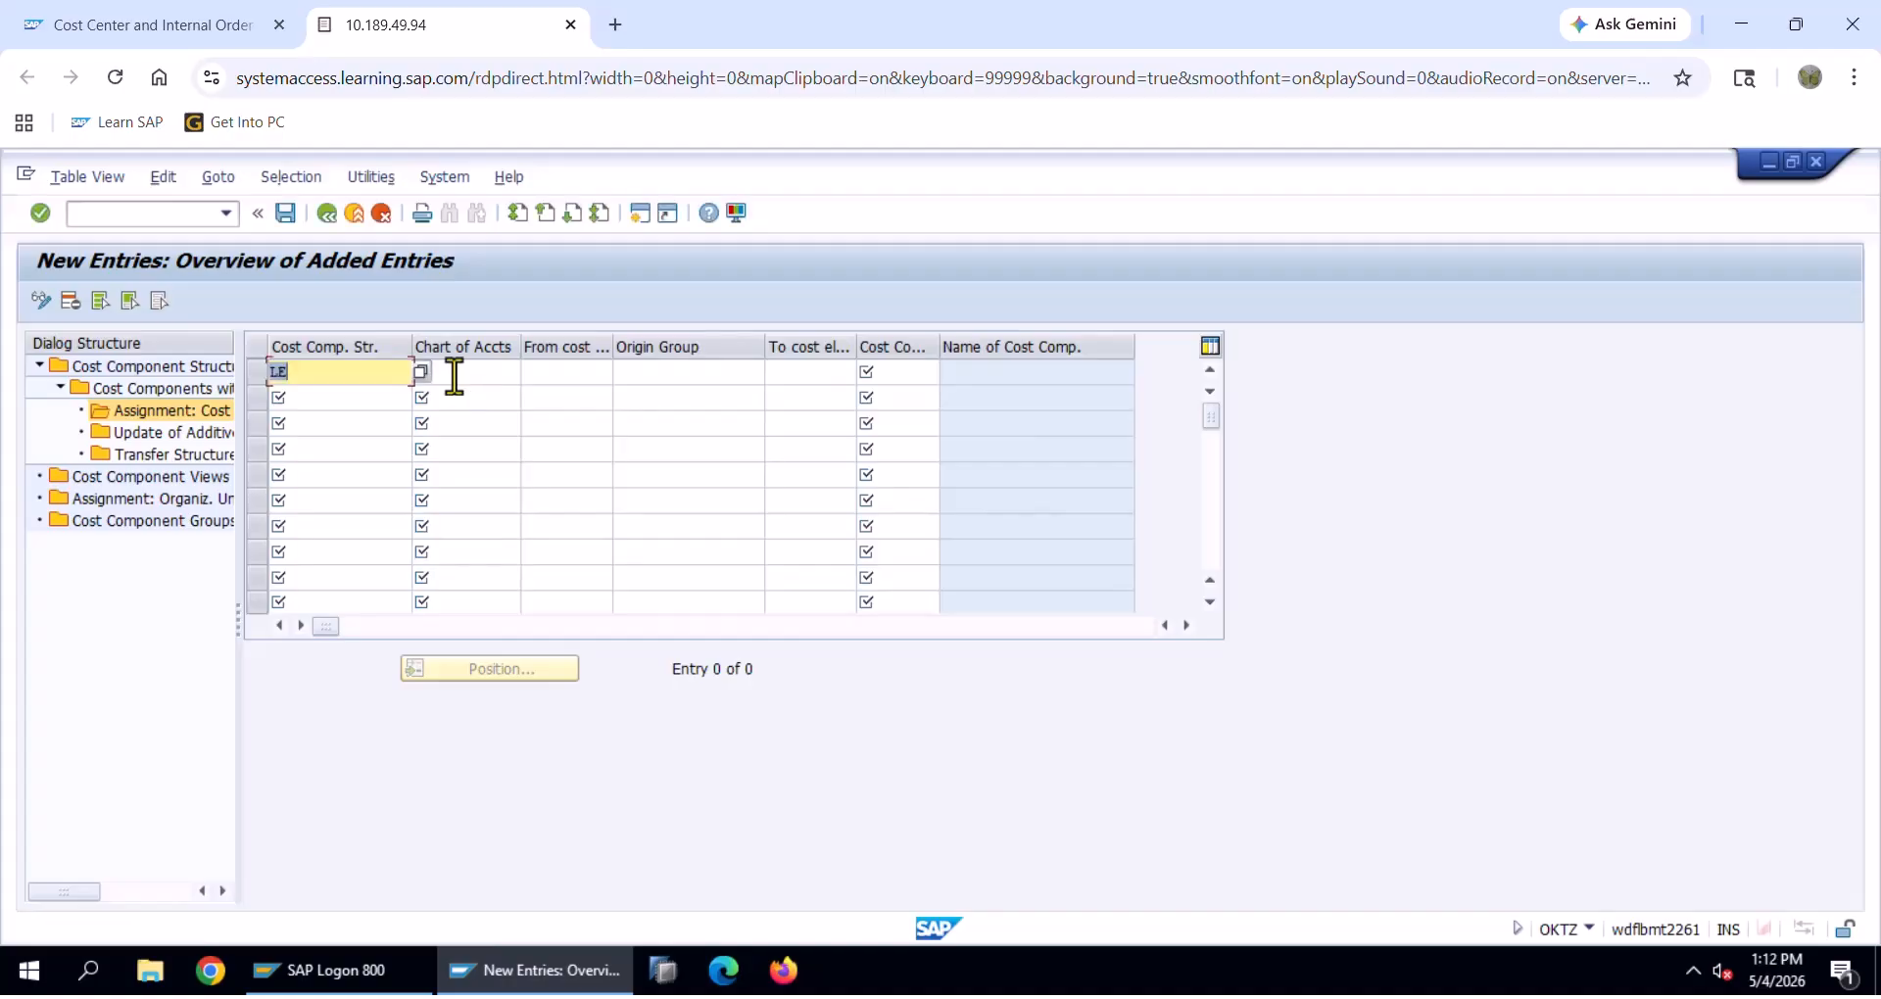
{"action": "left_click", "coordinate": [454, 376]}
{"action": "type", "text": "LENO"}
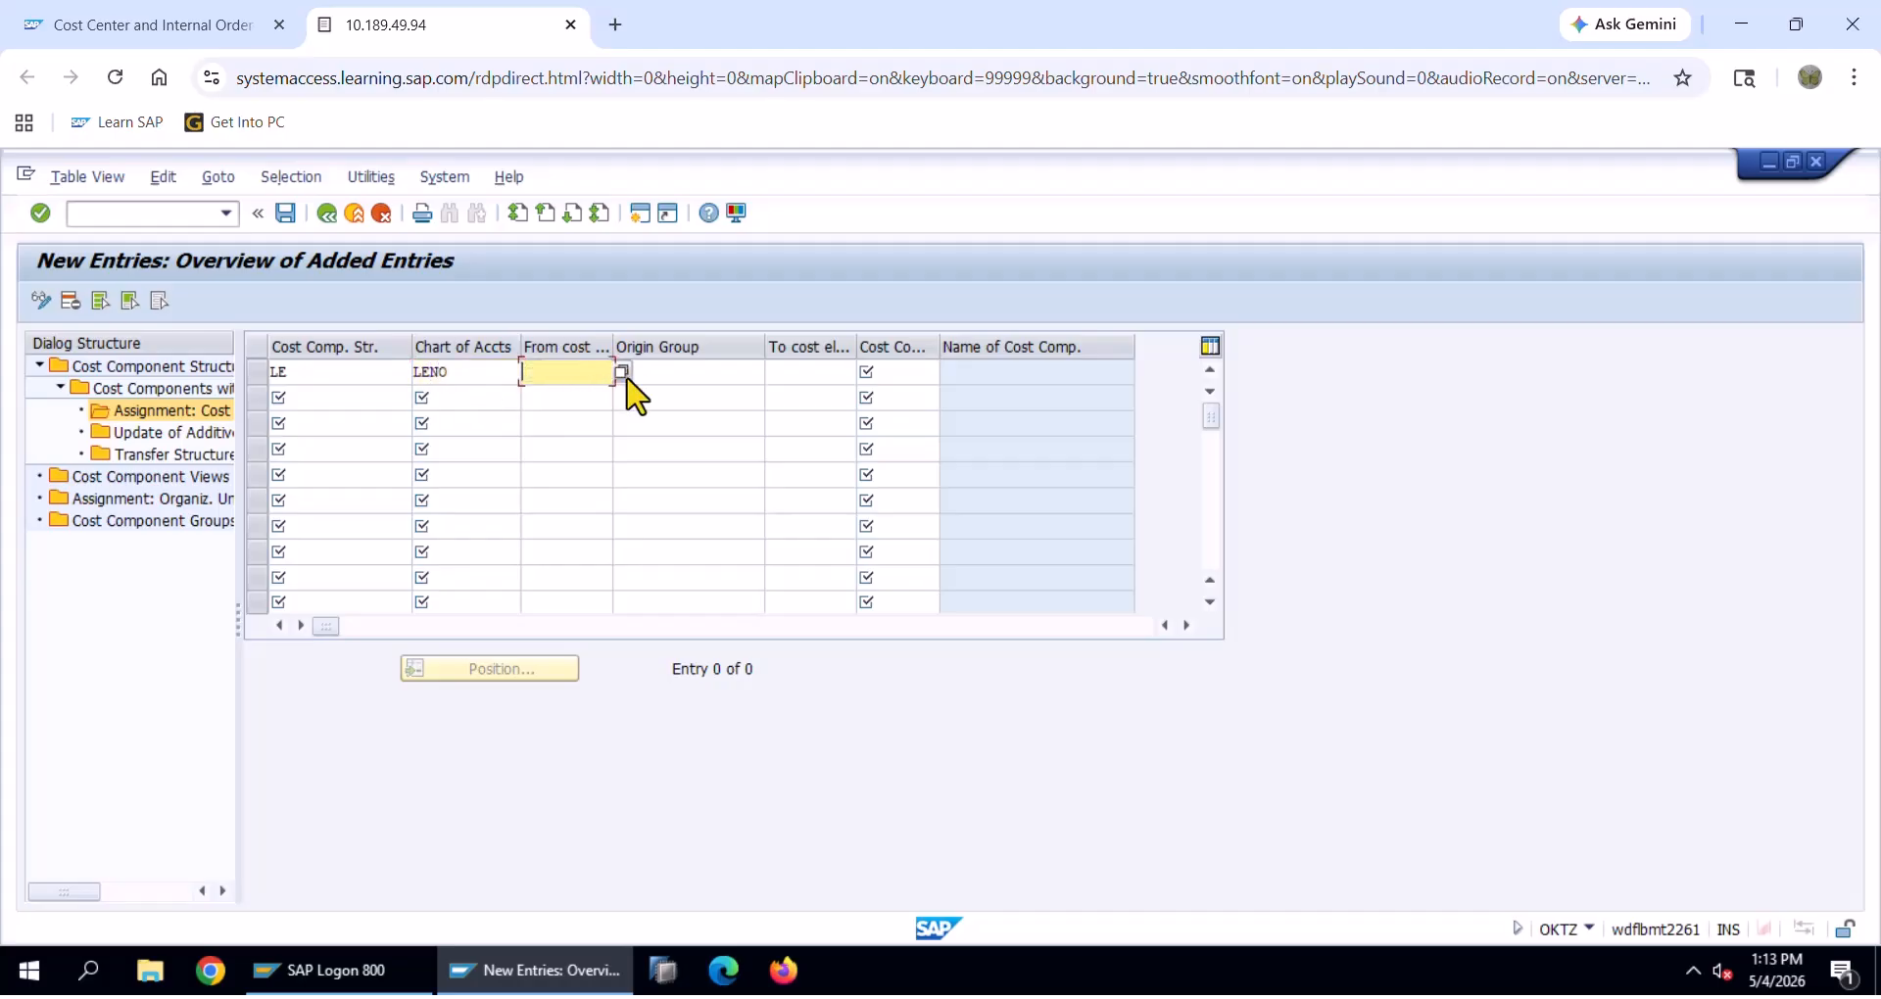
Search the LENO chart of accounts for cost elements and set the from cost element to 94300001 MANPOWER IAA
{"action": "left_click", "coordinate": [624, 371]}
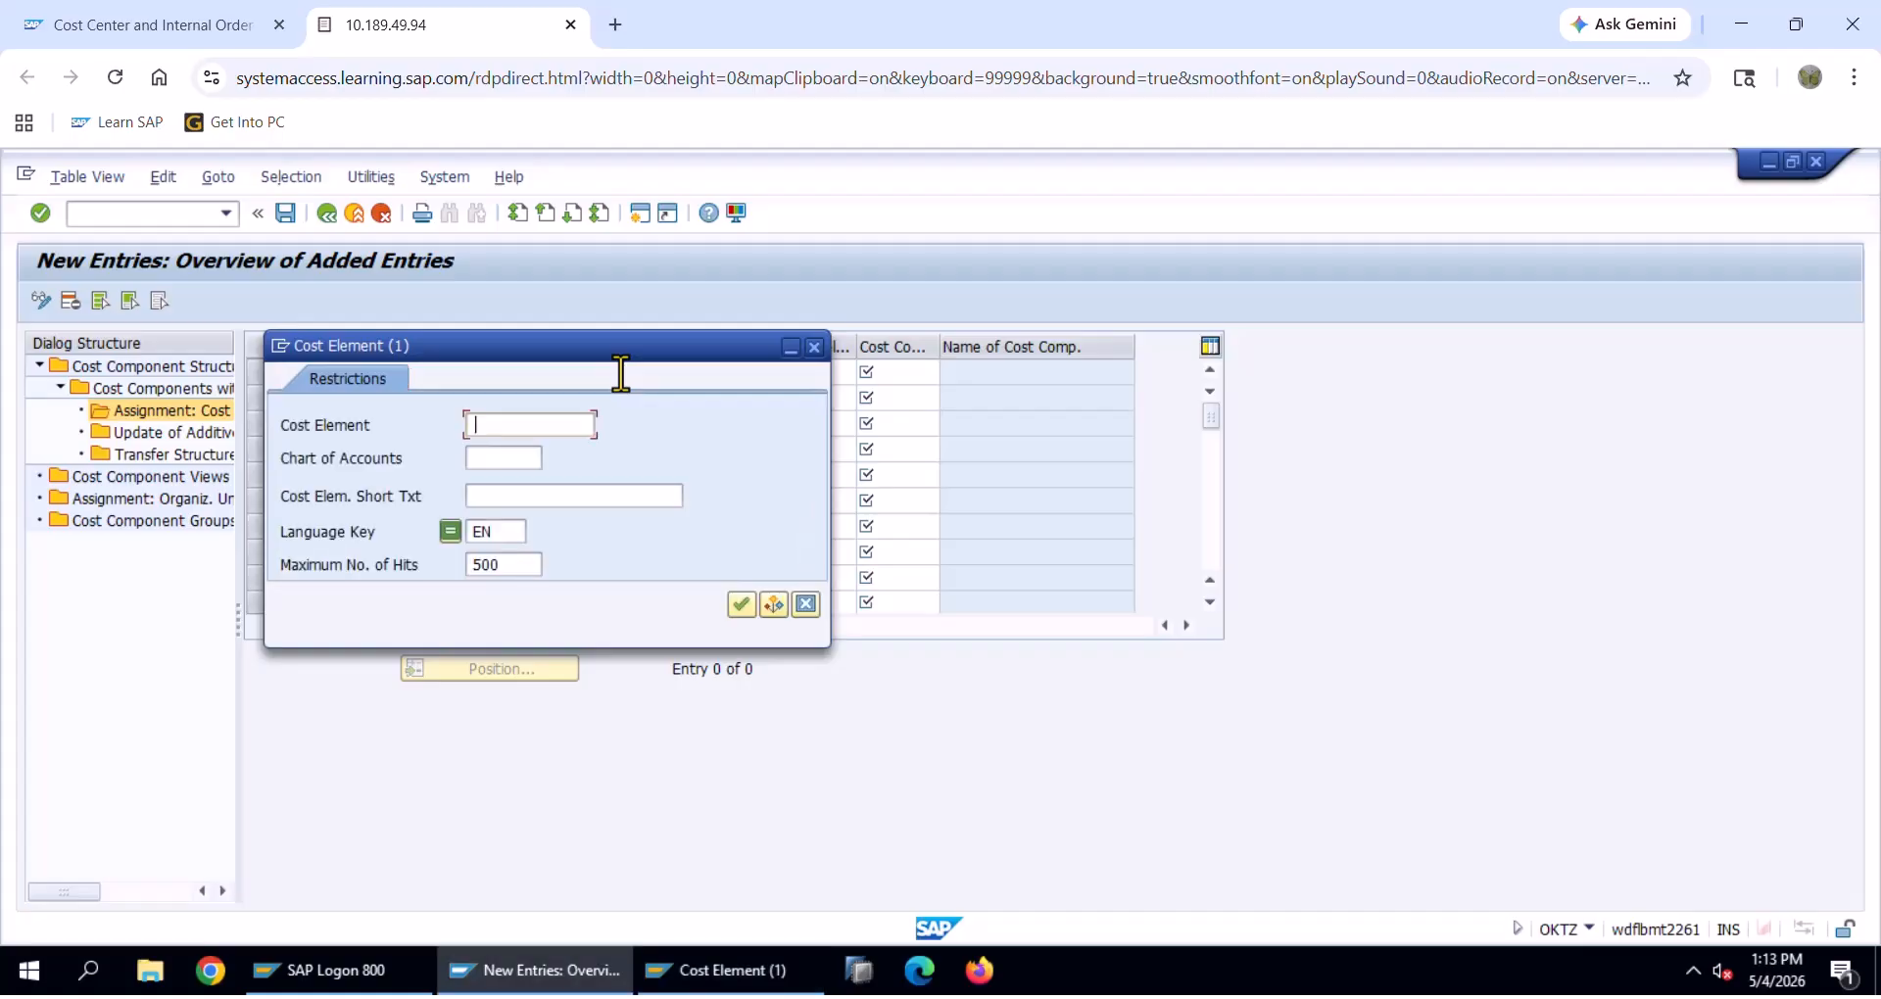
{"action": "left_click", "coordinate": [504, 461]}
{"action": "type", "text": "LEN"}
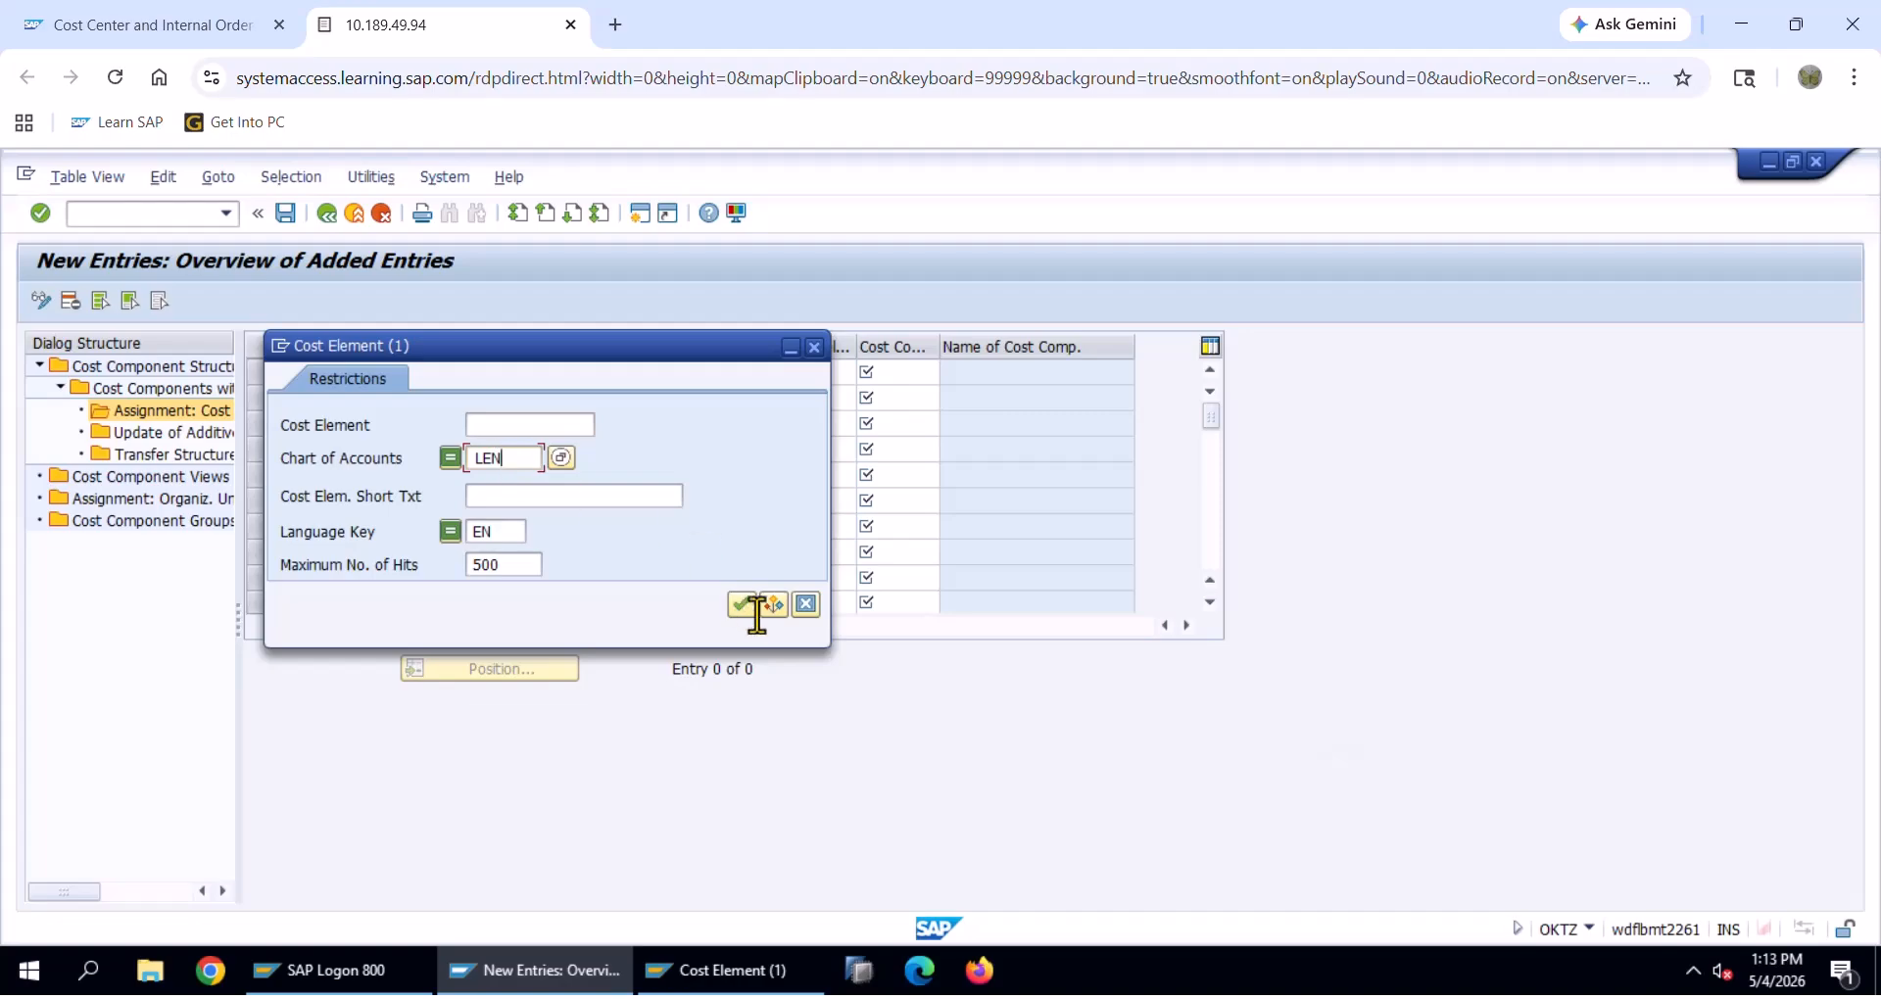
{"action": "type", "text": "O"}
{"action": "left_click", "coordinate": [741, 605]}
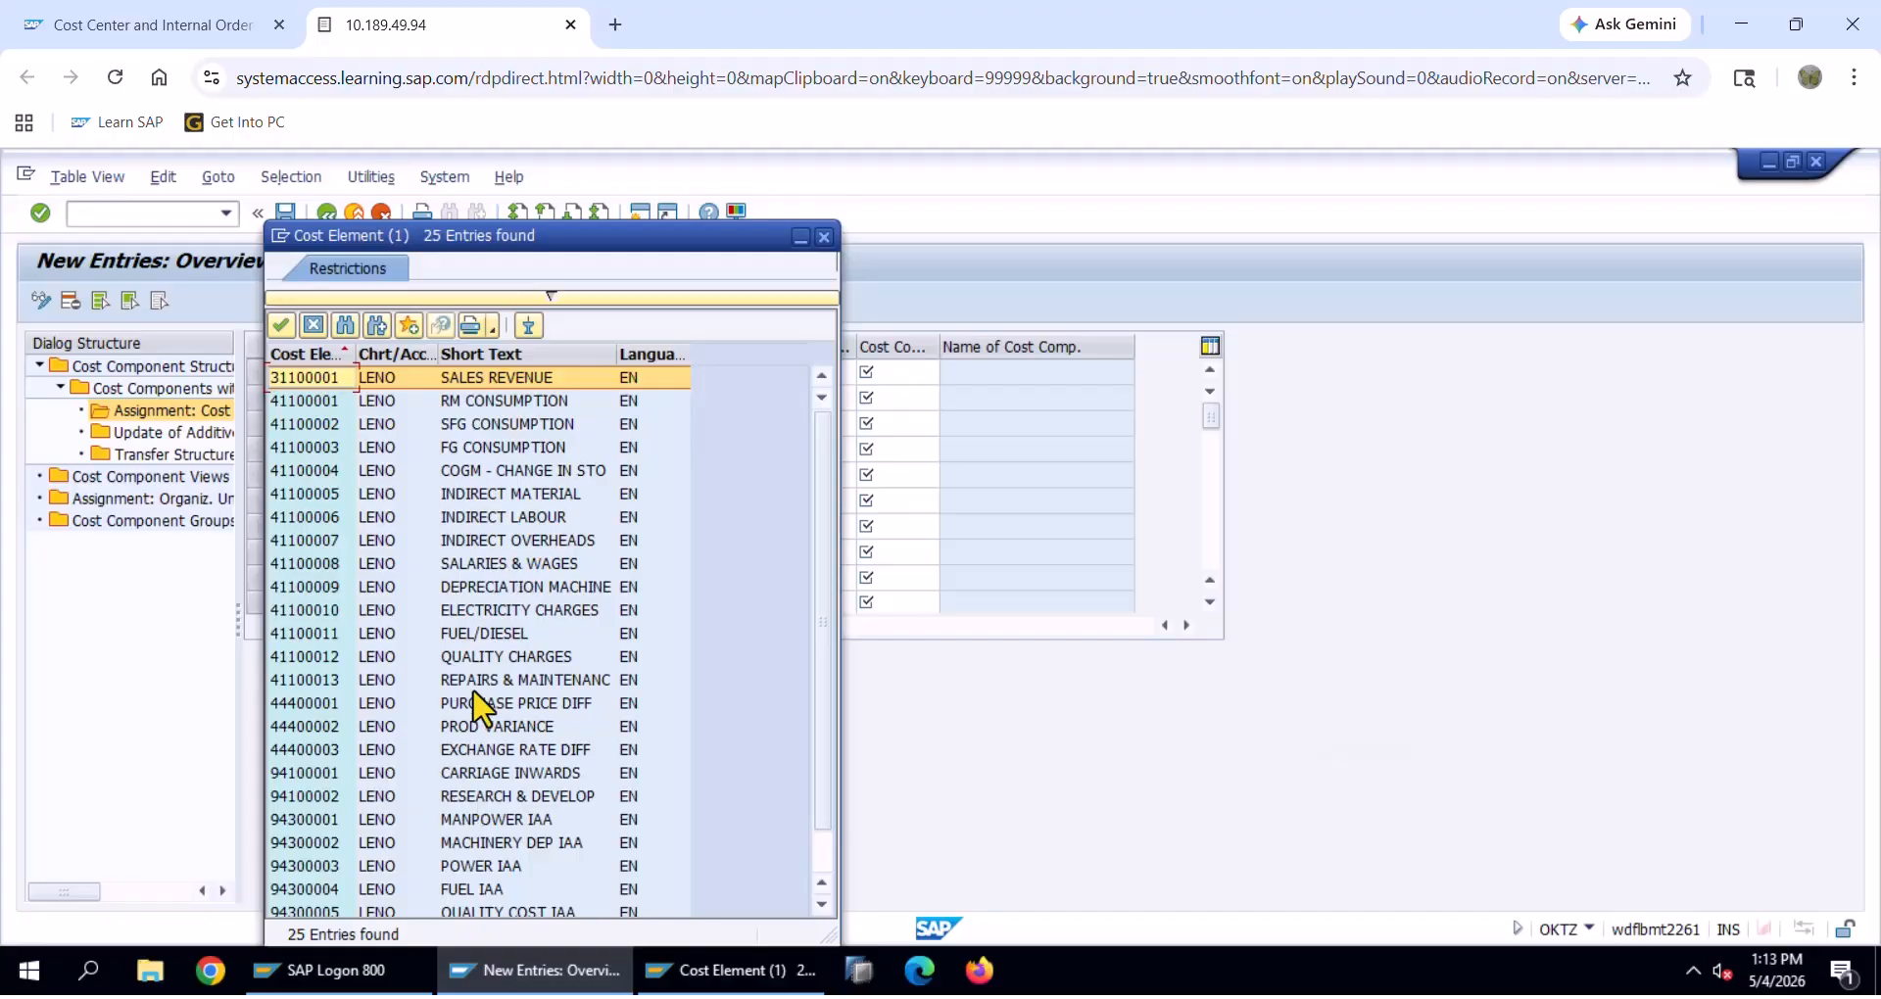
{"action": "scroll", "coordinate": [365, 588], "scroll_direction": "down", "scroll_amount": 1}
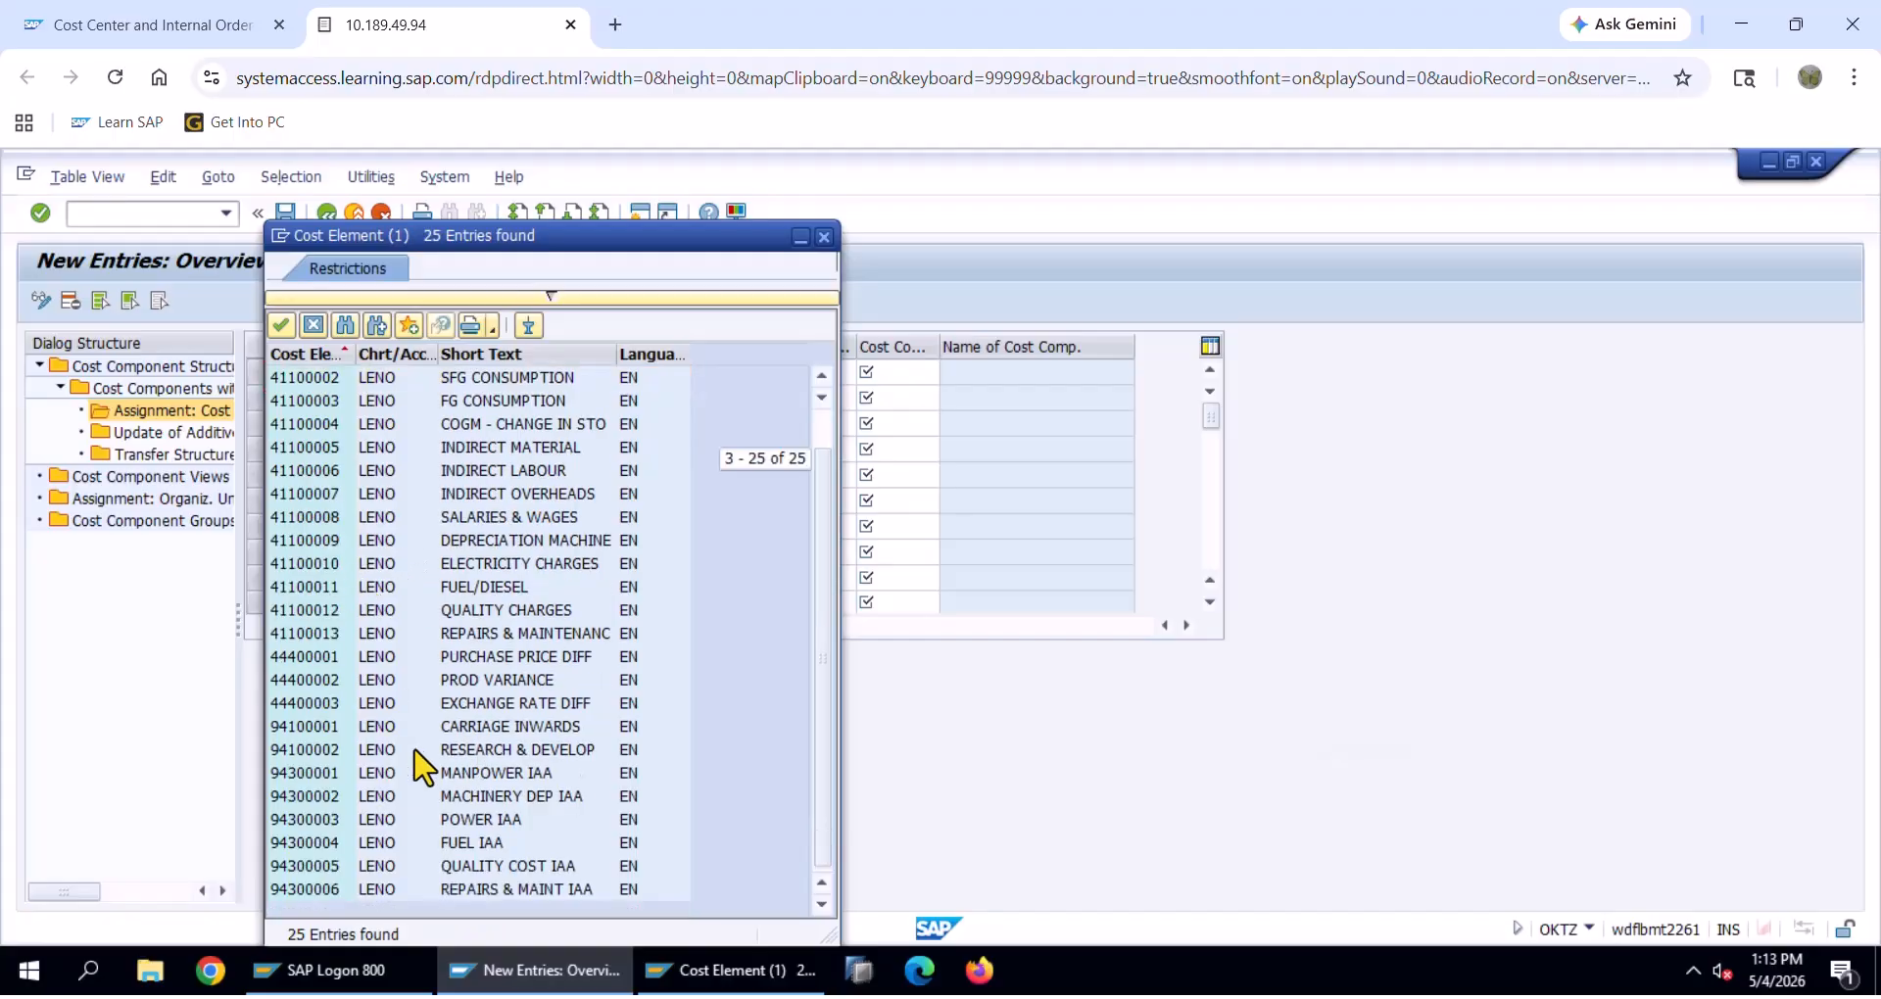
{"action": "left_click", "coordinate": [322, 775]}
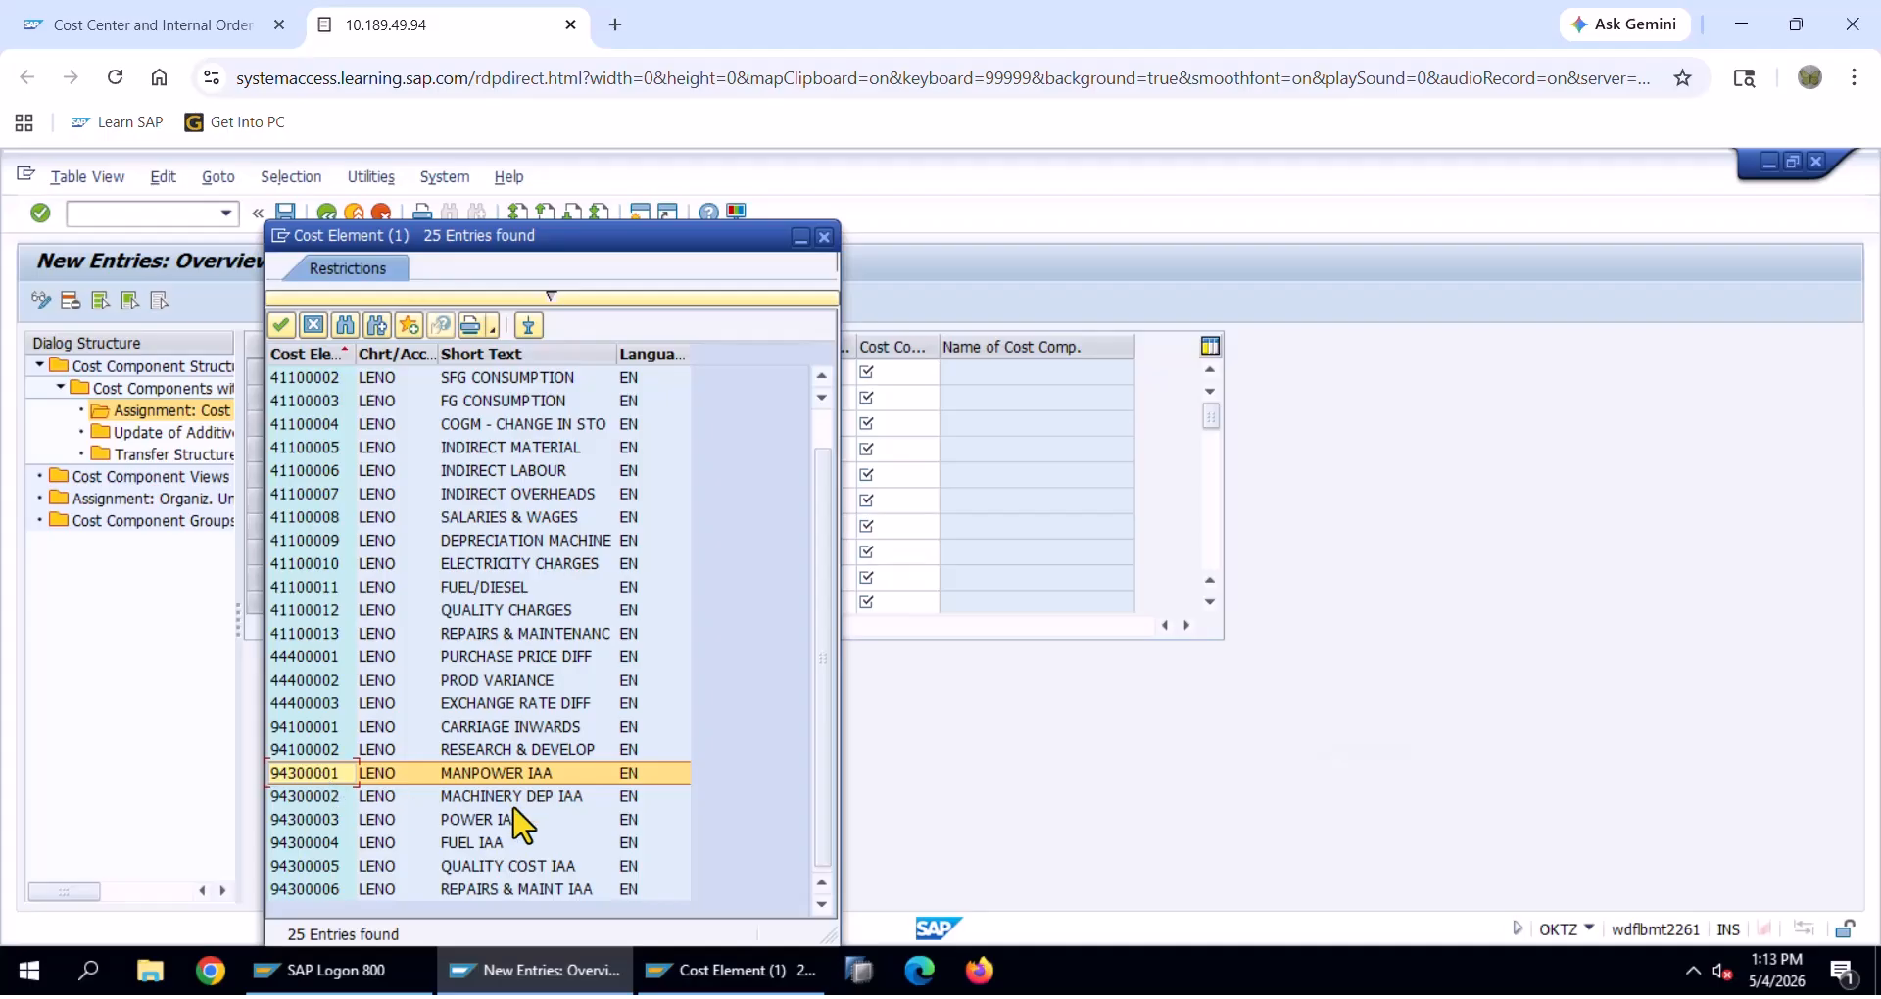
{"action": "double_click", "coordinate": [308, 773]}
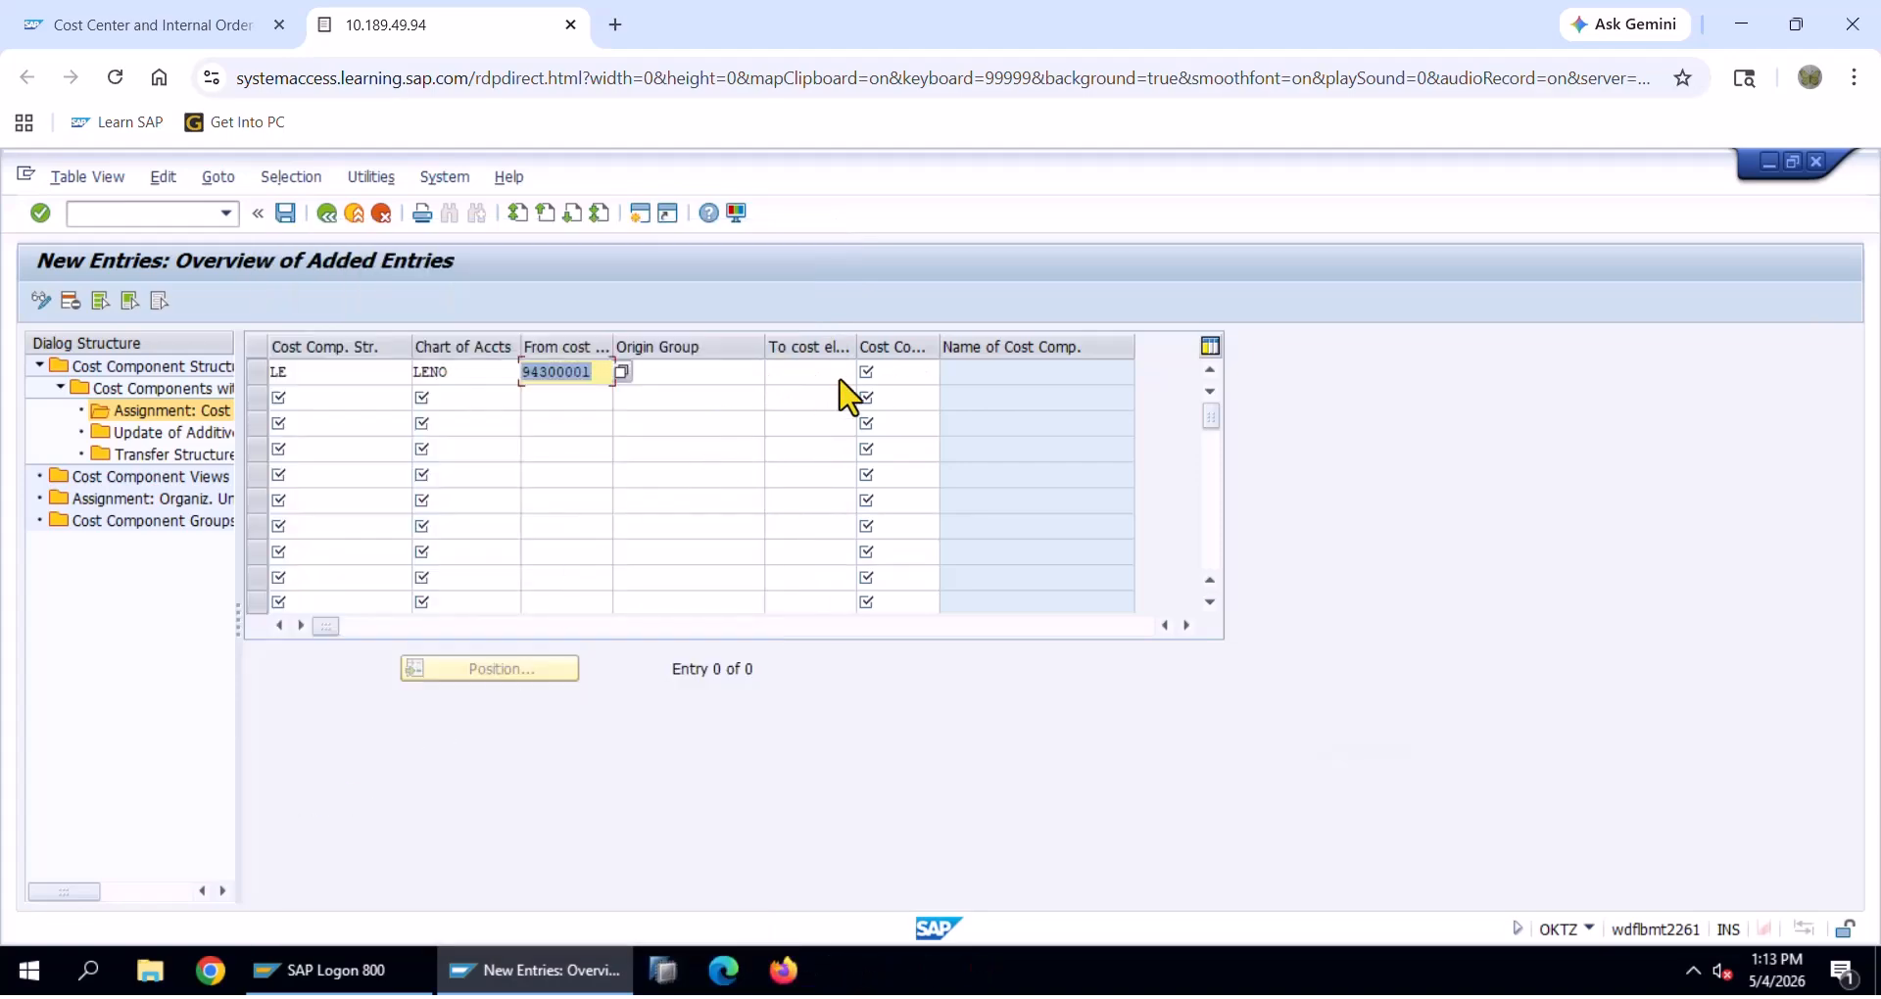
Assign cost component 020 Manpower to the cost element and save the assignment
{"action": "left_click", "coordinate": [880, 376]}
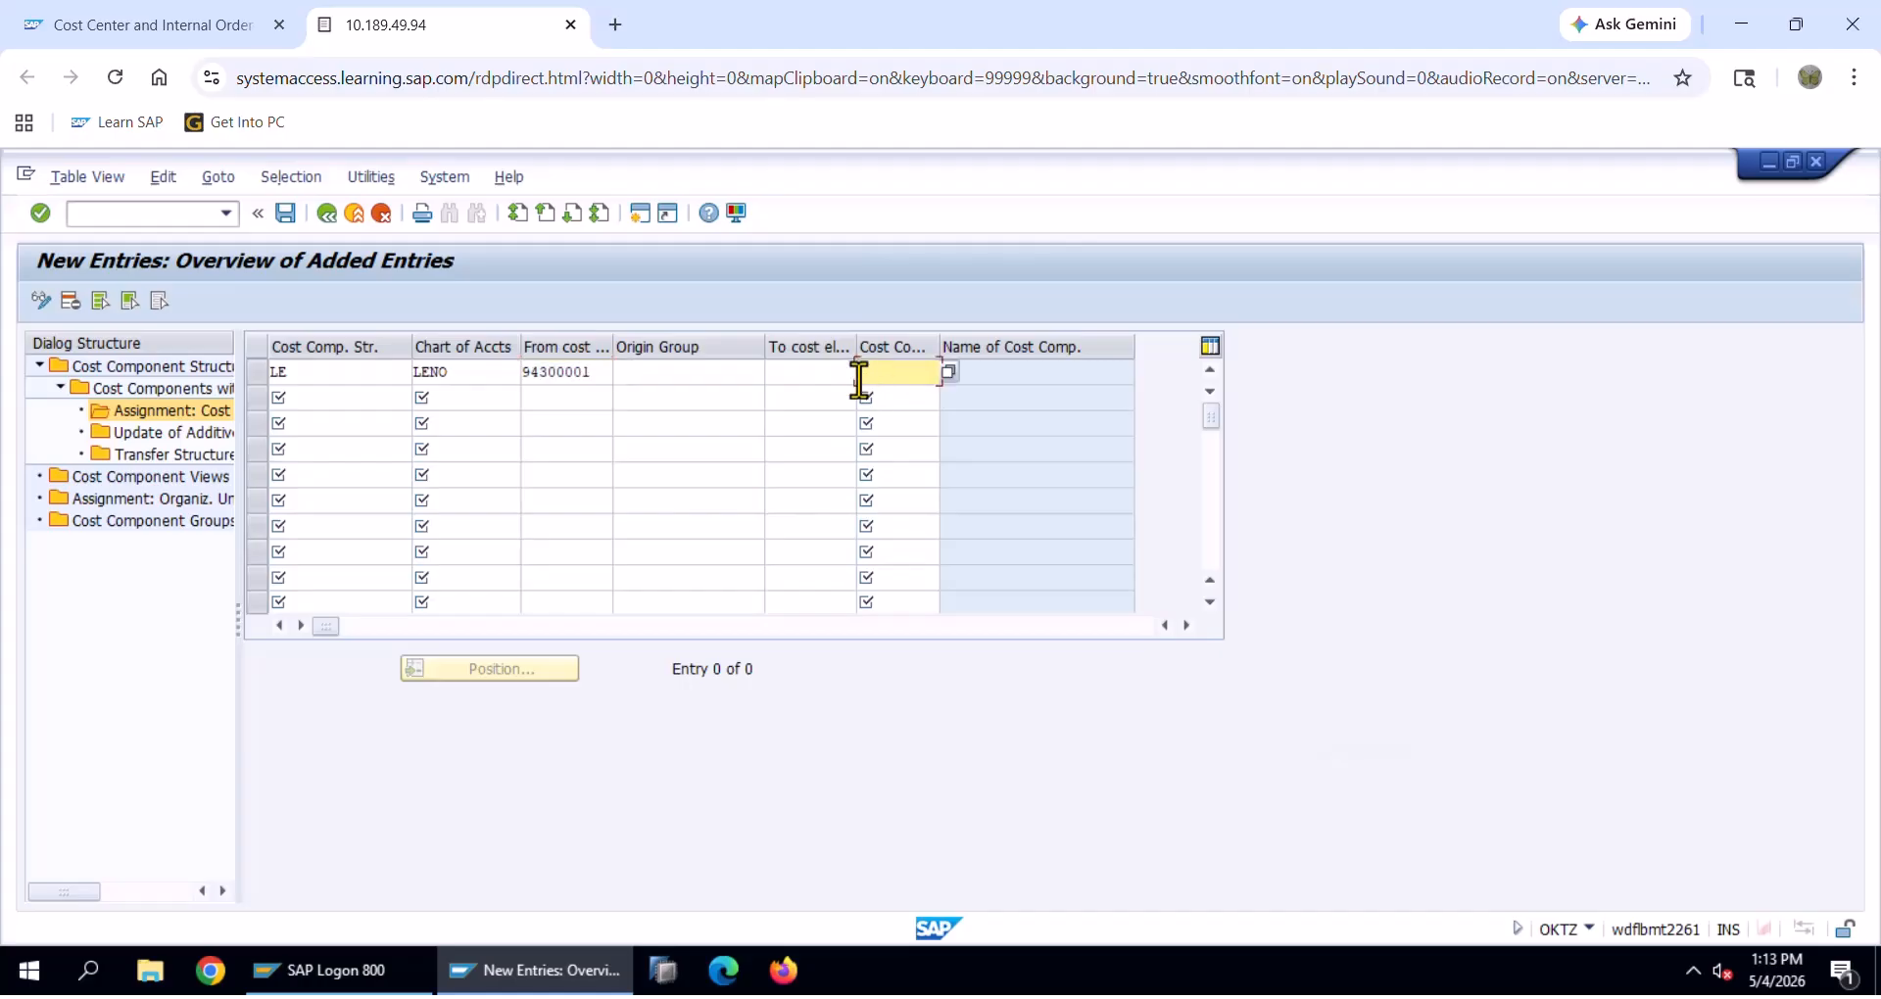
{"action": "key", "text": "F4"}
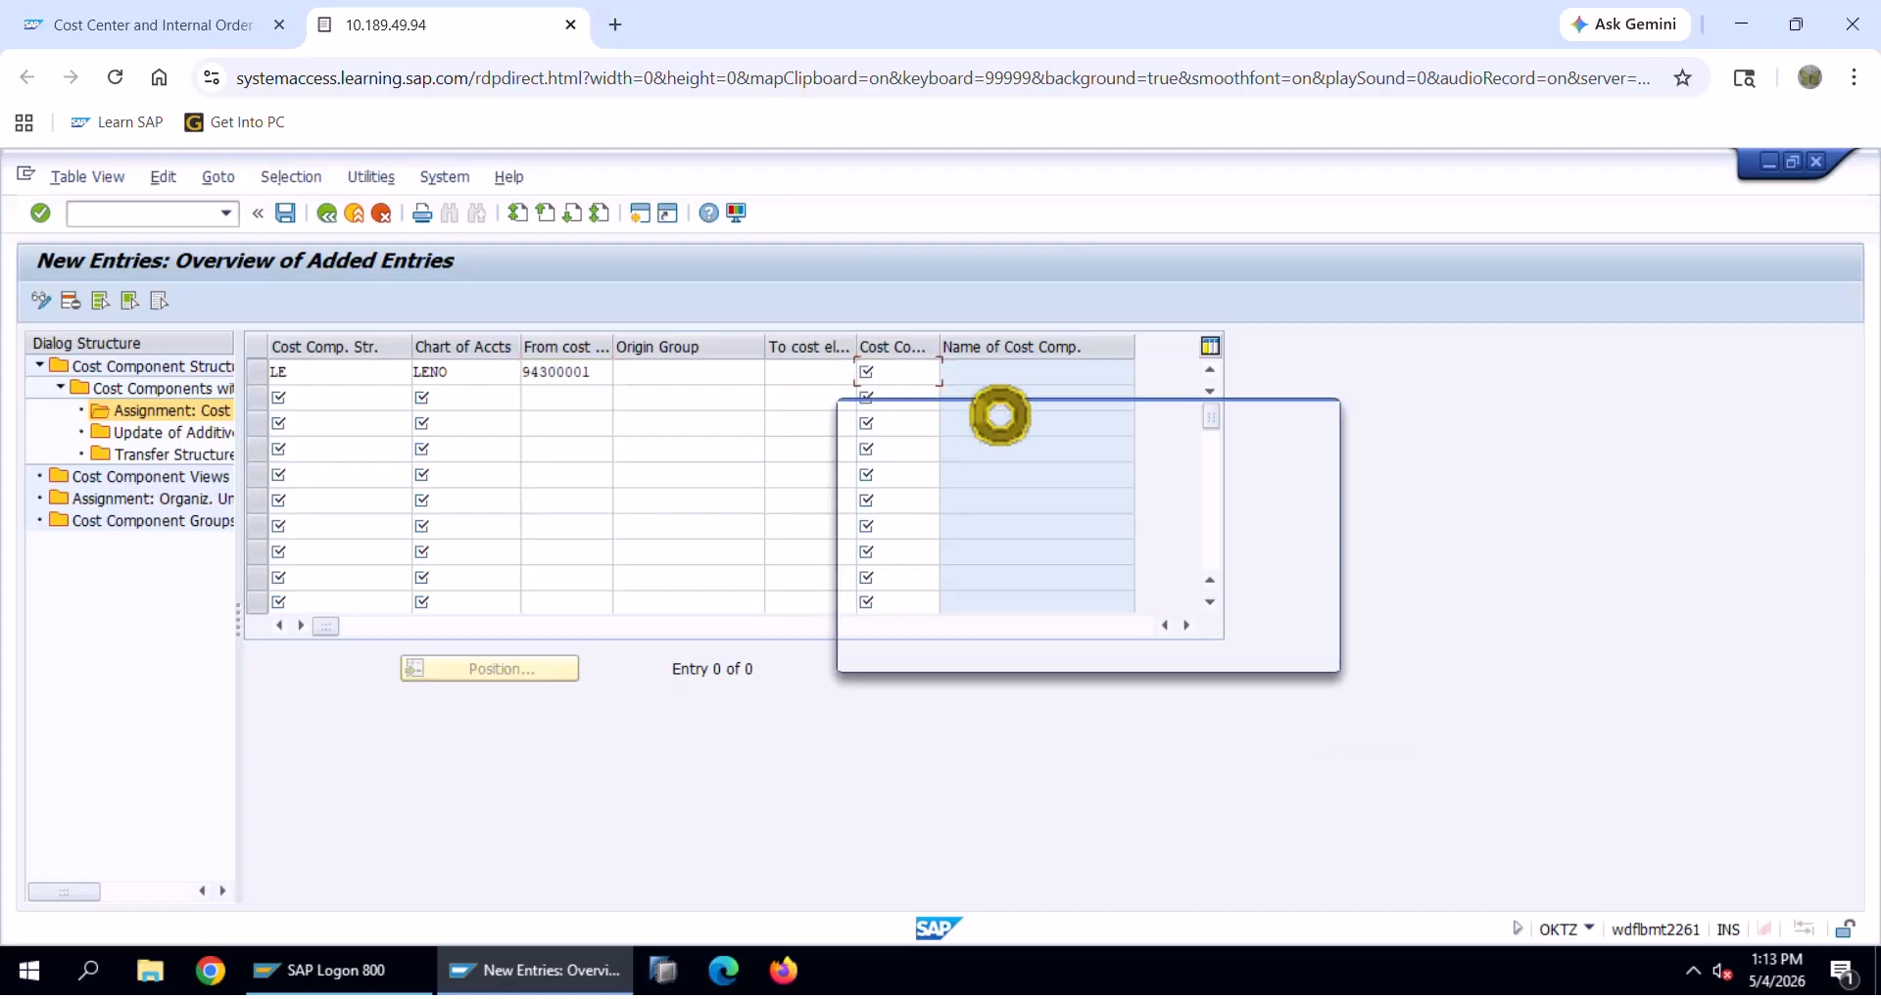
{"action": "left_click", "coordinate": [1006, 507]}
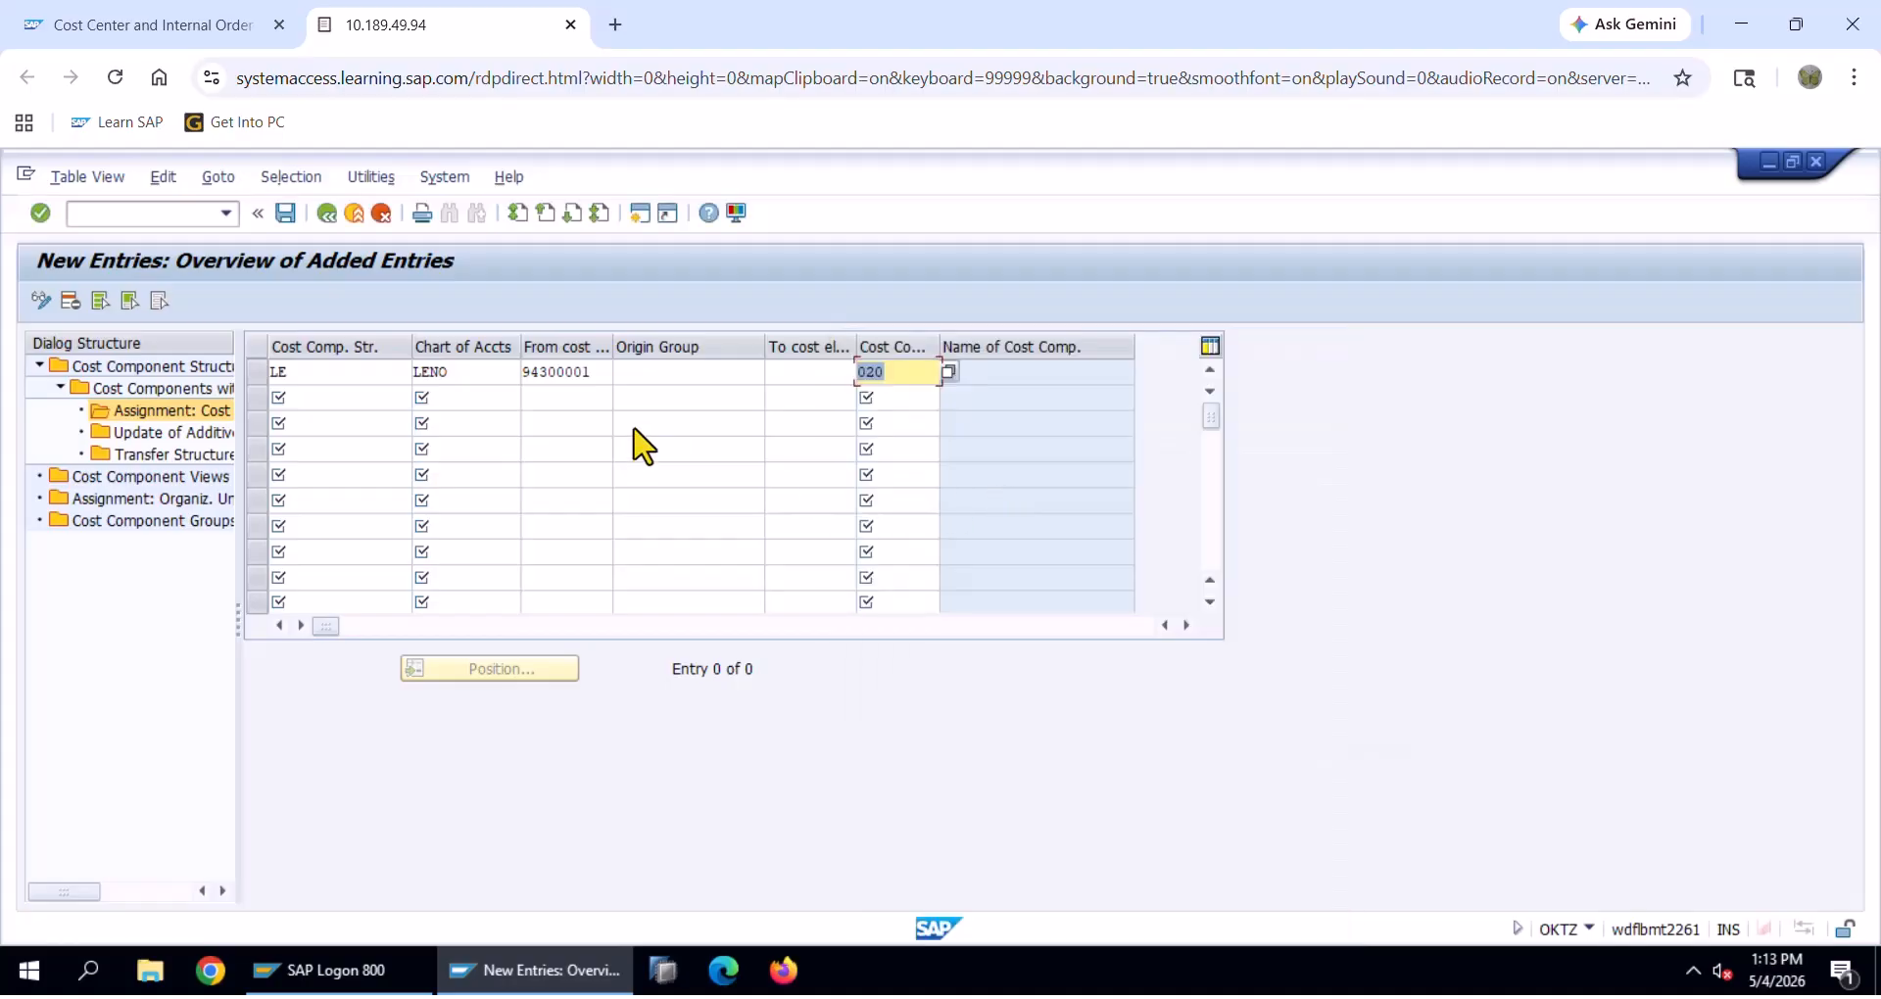
{"action": "left_click", "coordinate": [286, 213]}
Return to Cost Components with Attributes and start a new entry for structure LE with cost component 30
{"action": "double_click", "coordinate": [173, 390]}
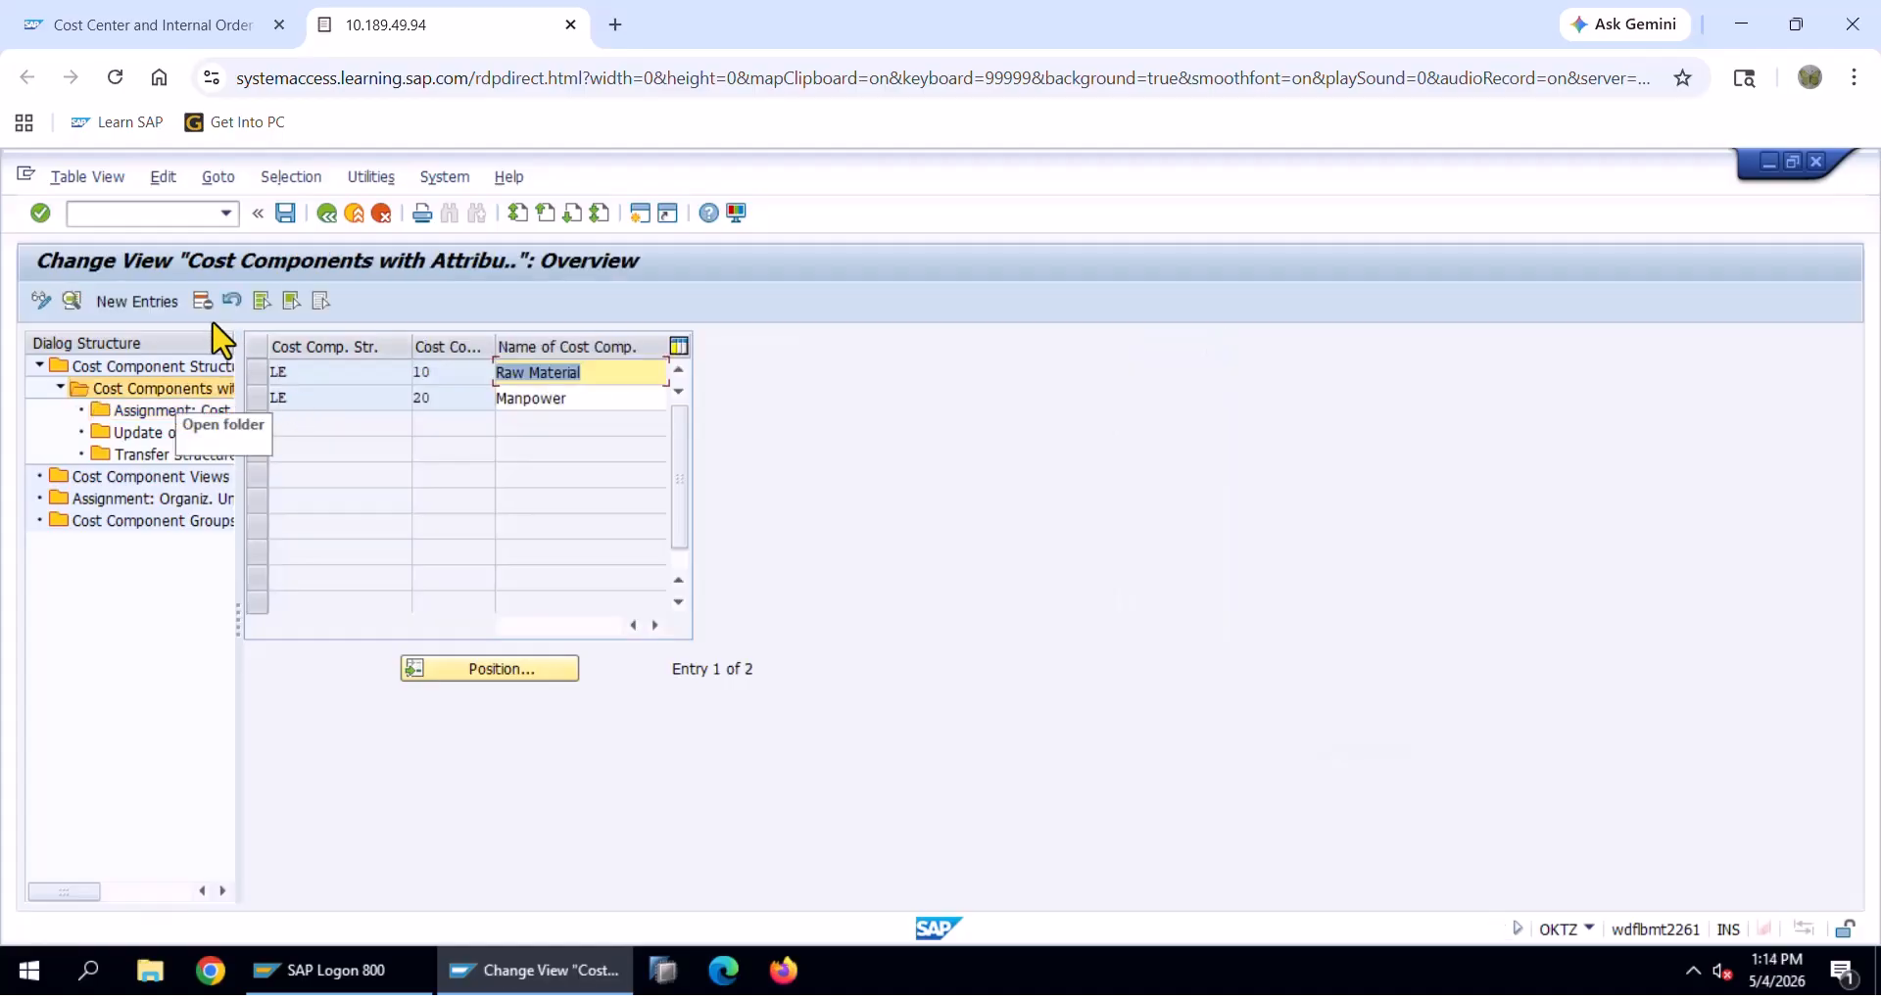
{"action": "left_click", "coordinate": [152, 304]}
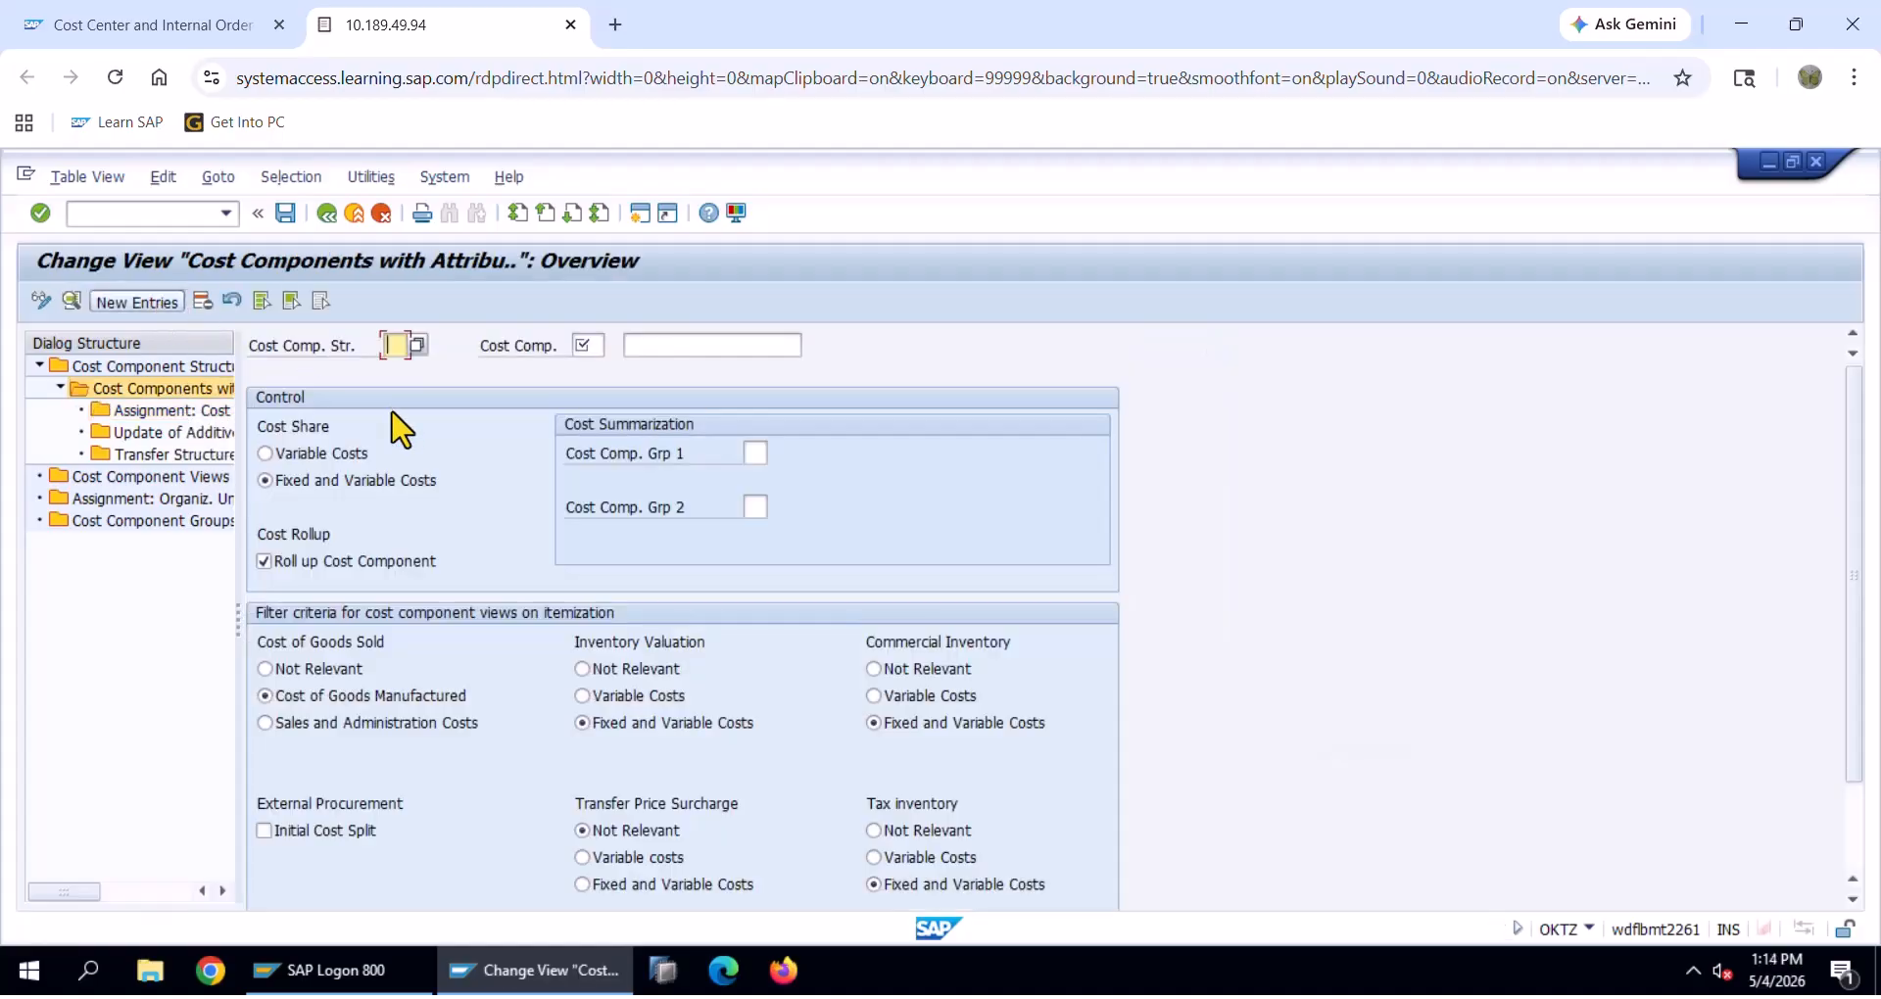
{"action": "key", "text": "space"}
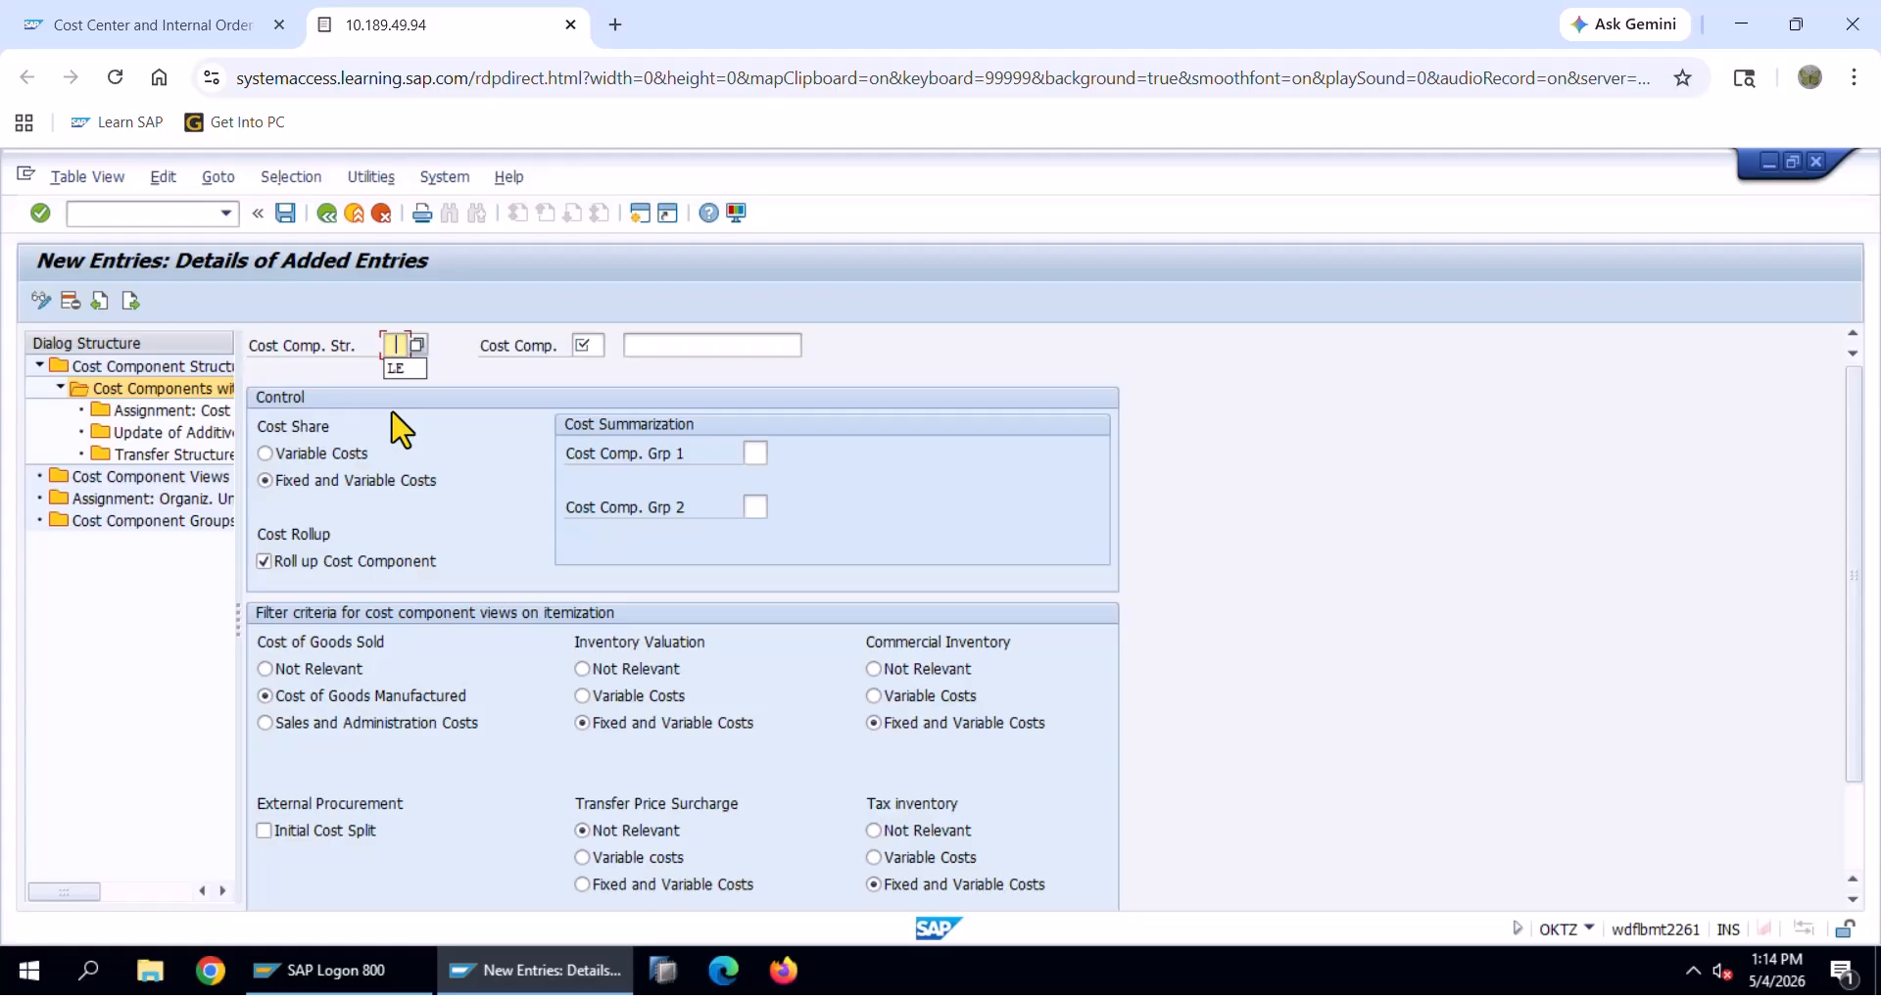
{"action": "key", "text": "Down"}
{"action": "key", "text": "Tab"}
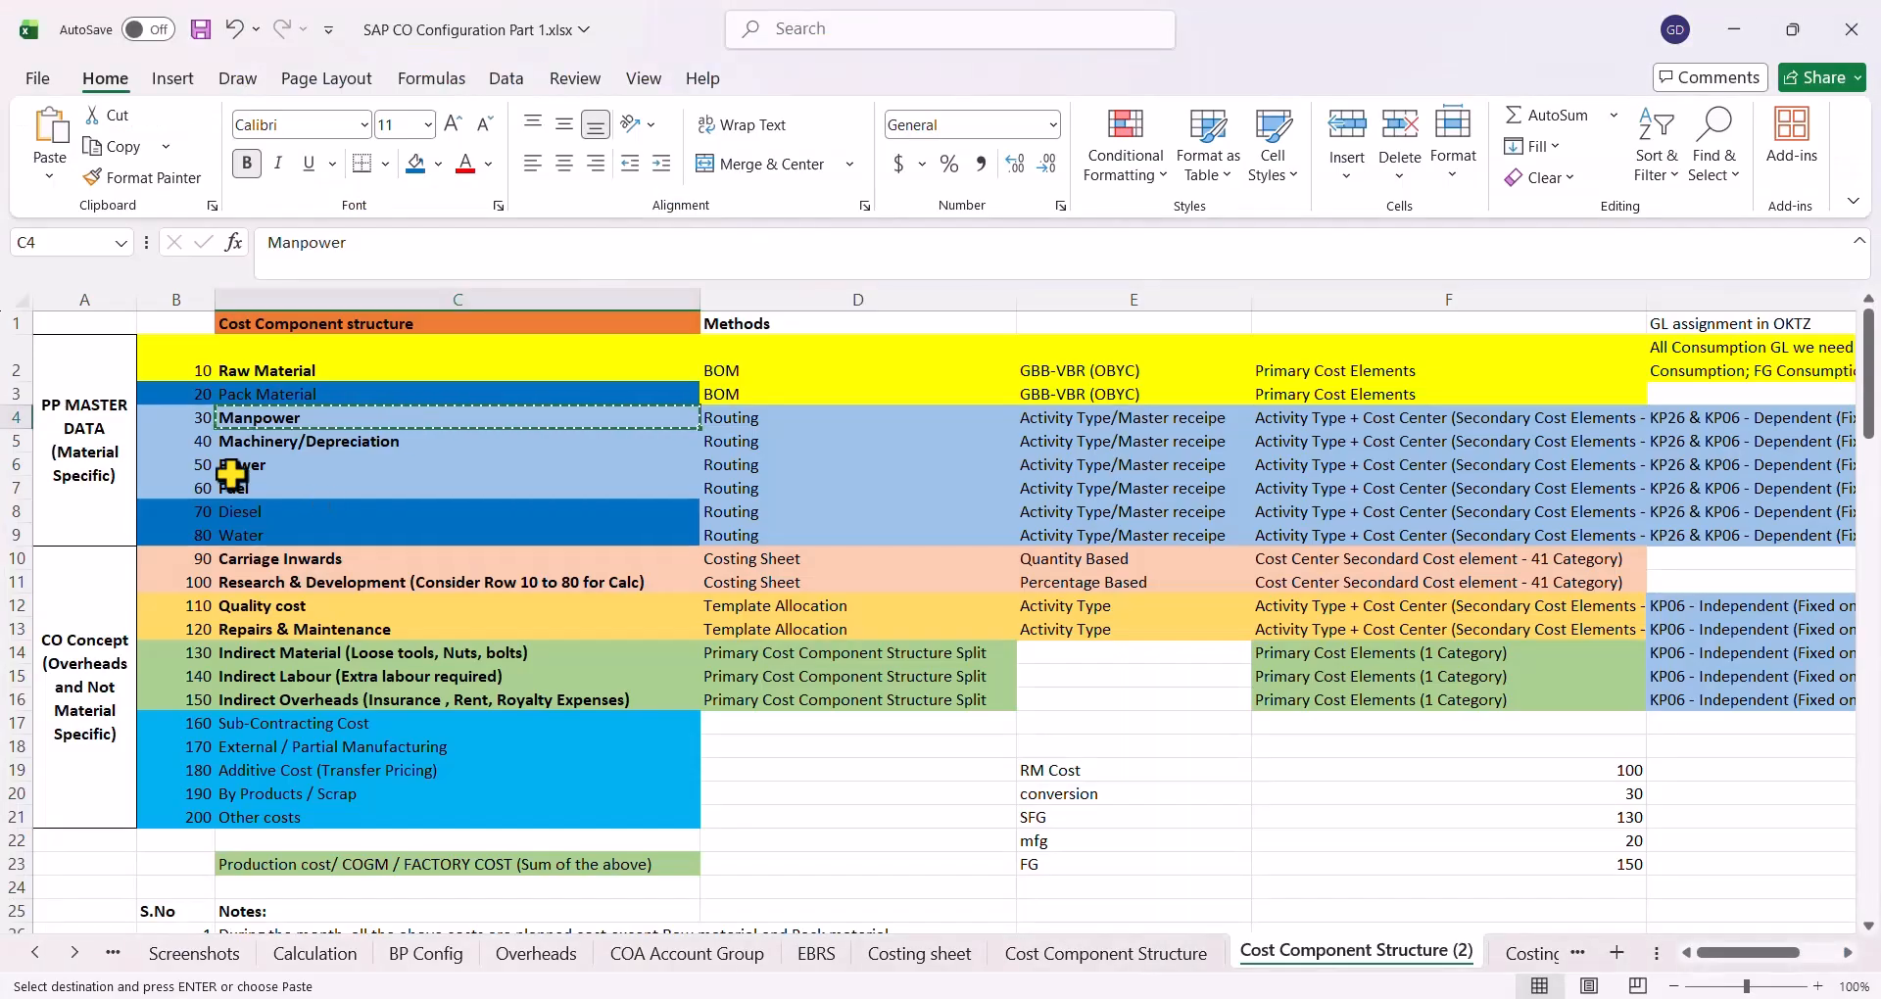
Copy Machinery/Depreciation from the Excel workbook into the name field of cost component 30 and save the entry
{"action": "left_click", "coordinate": [277, 440]}
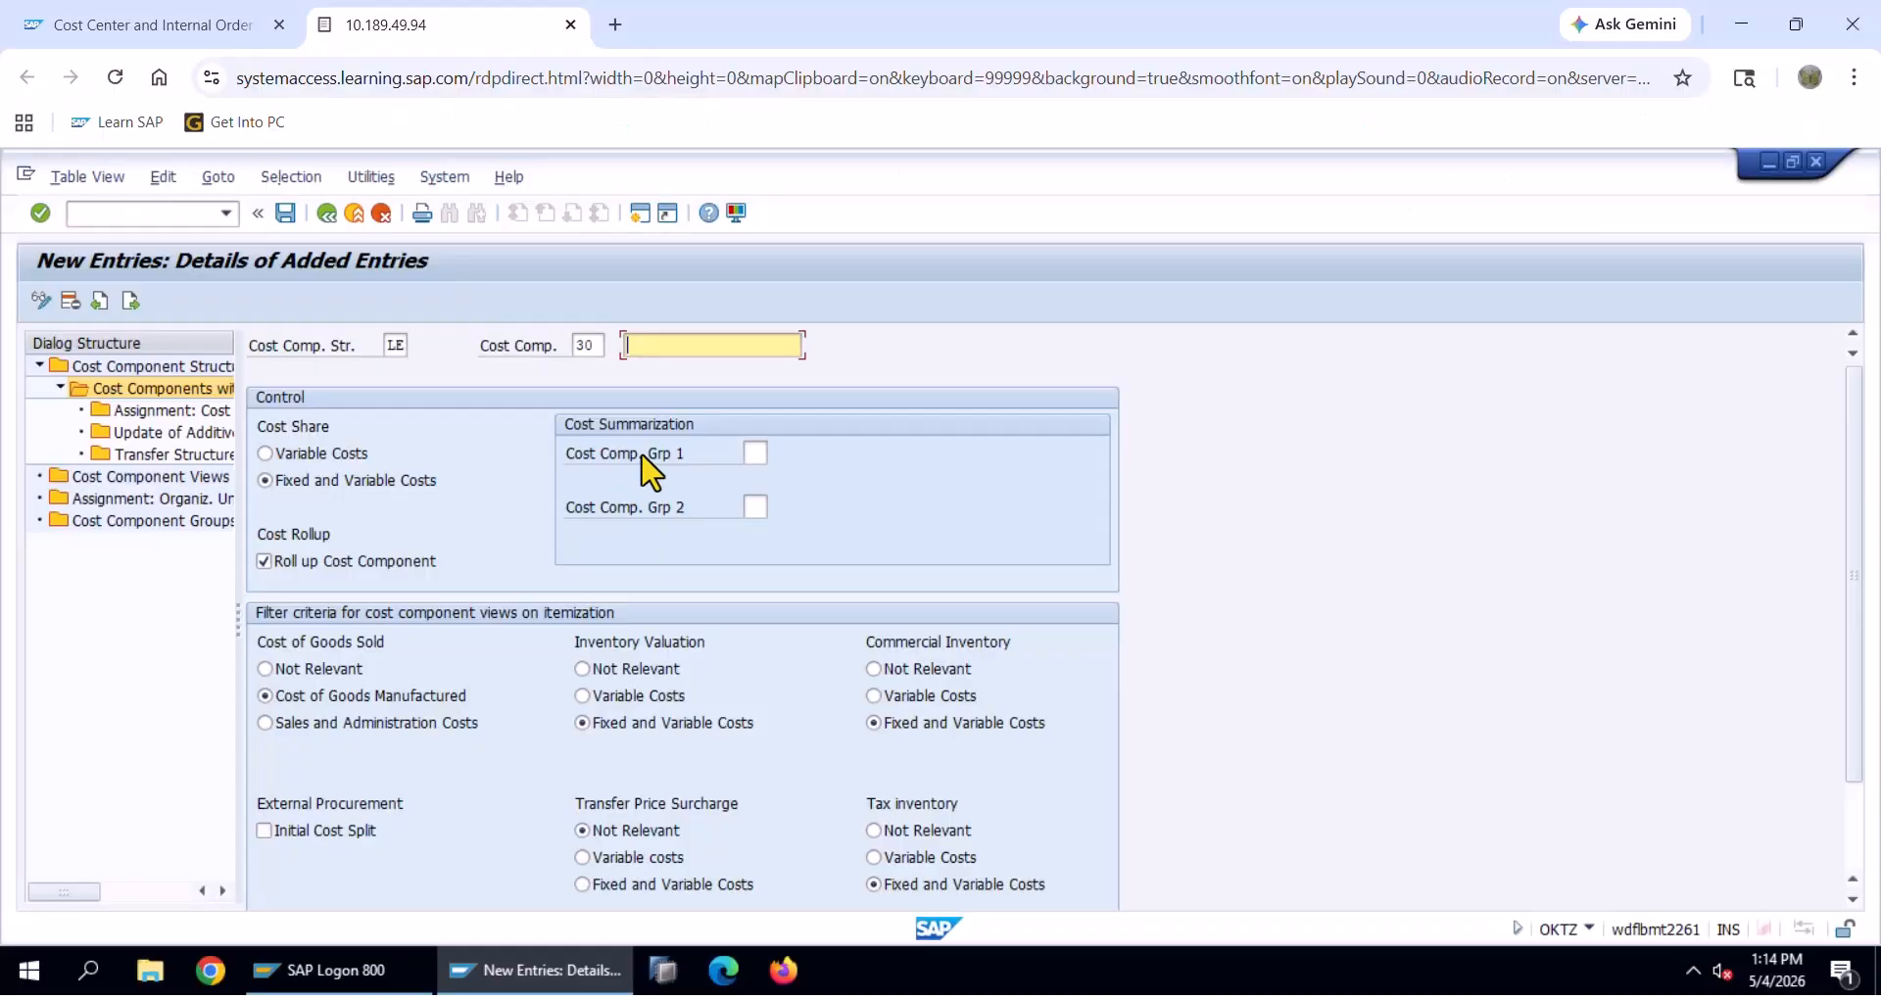
{"action": "key", "text": "F10"}
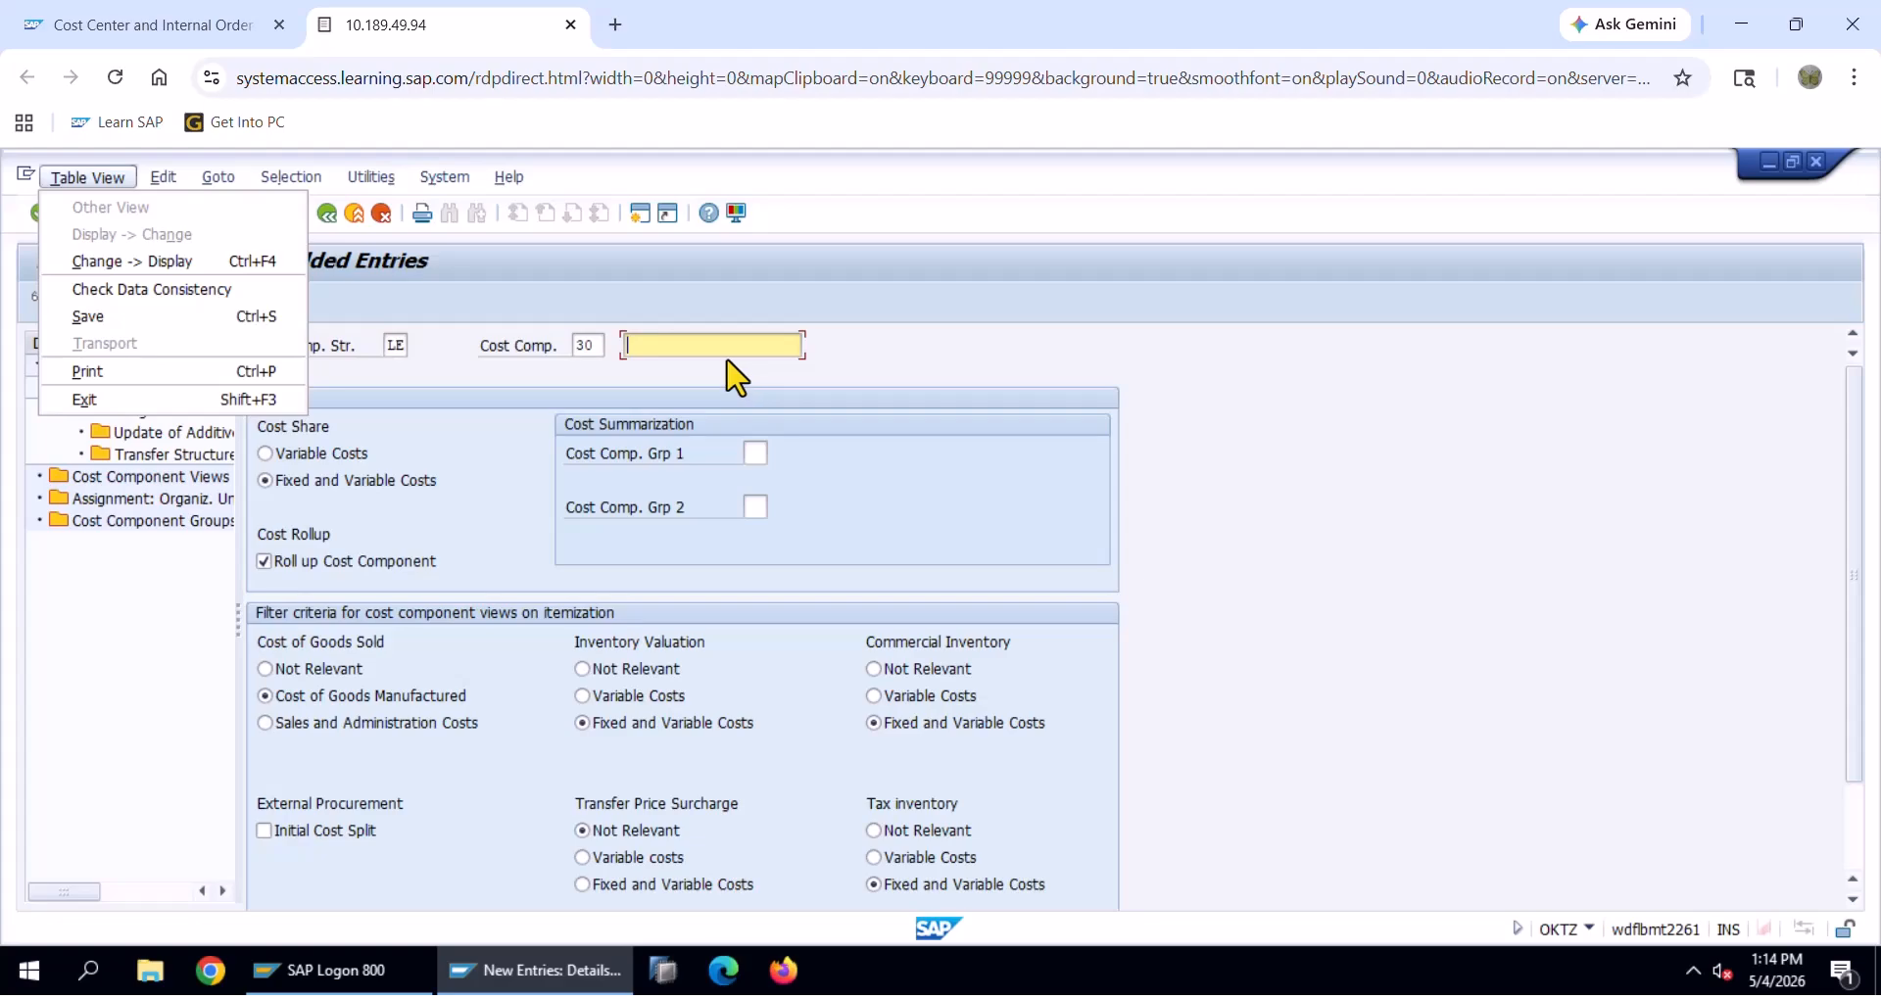
{"action": "key", "text": "Escape"}
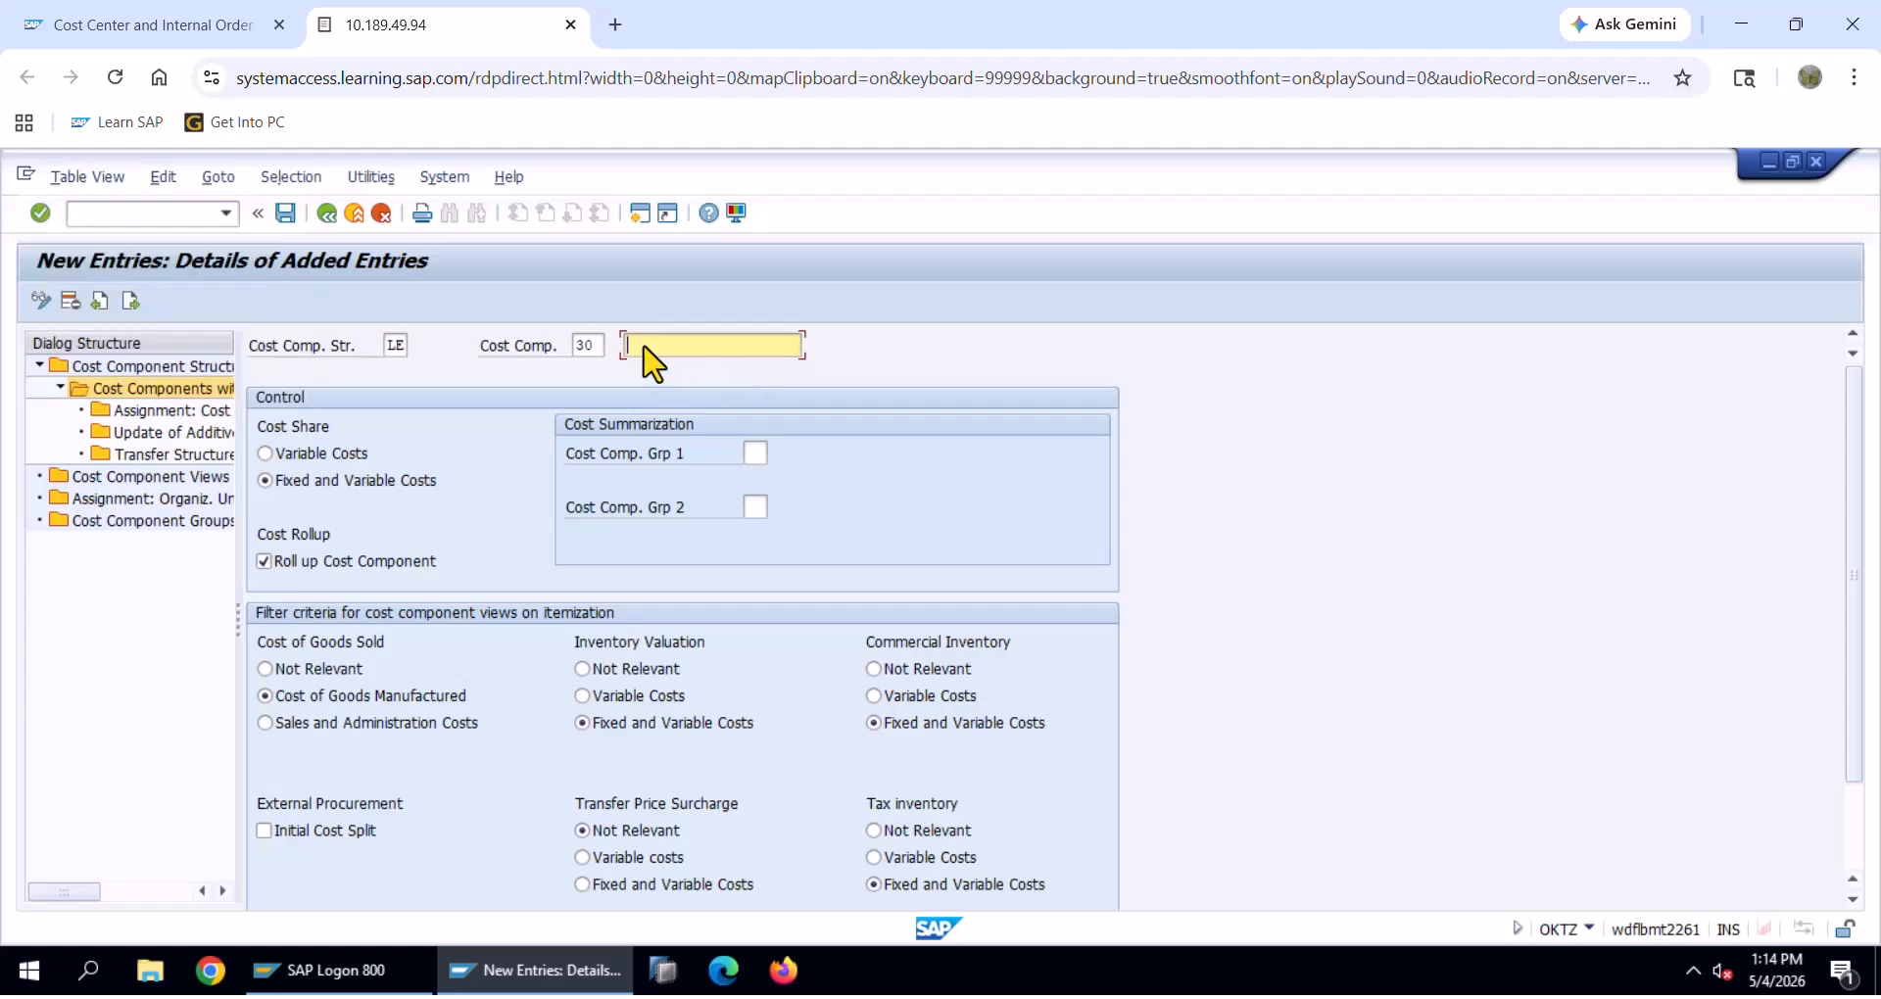
{"action": "key", "text": "ctrl+v"}
{"action": "left_click", "coordinate": [286, 214]}
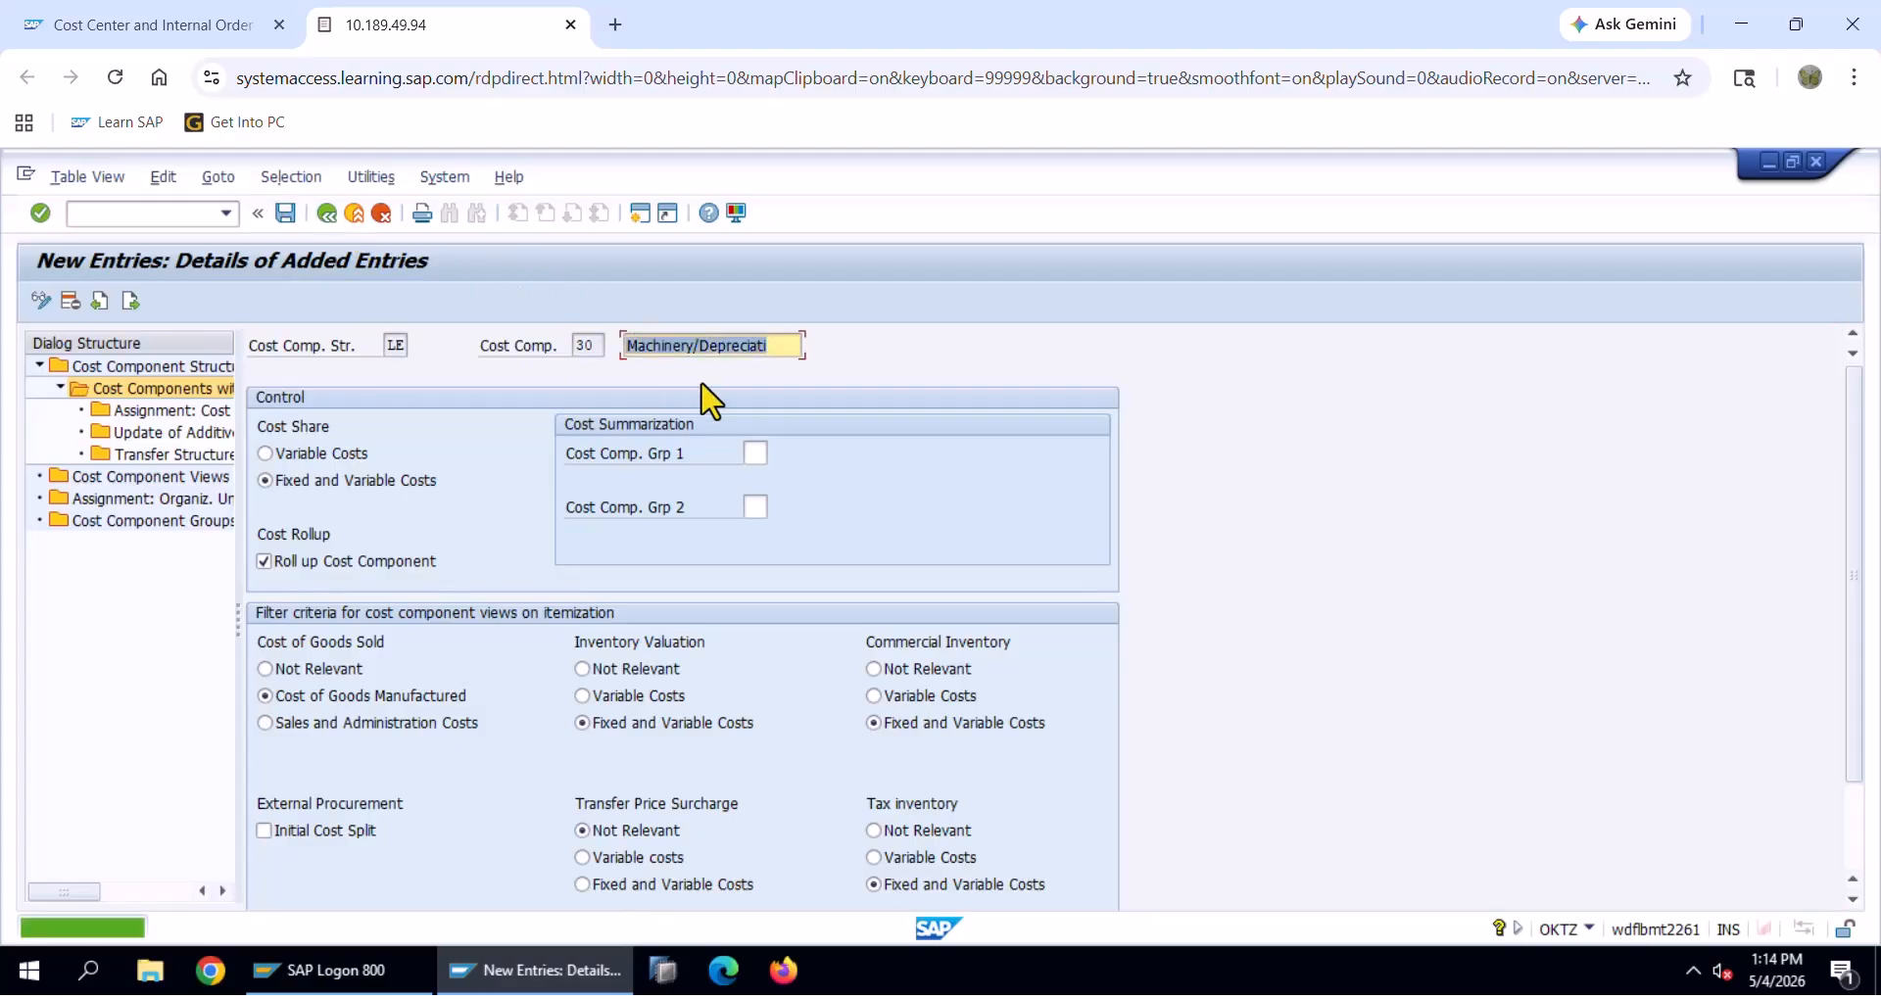
Open the cost component assignments and begin another new entry with structure LE and chart of accounts LENO
{"action": "double_click", "coordinate": [186, 419]}
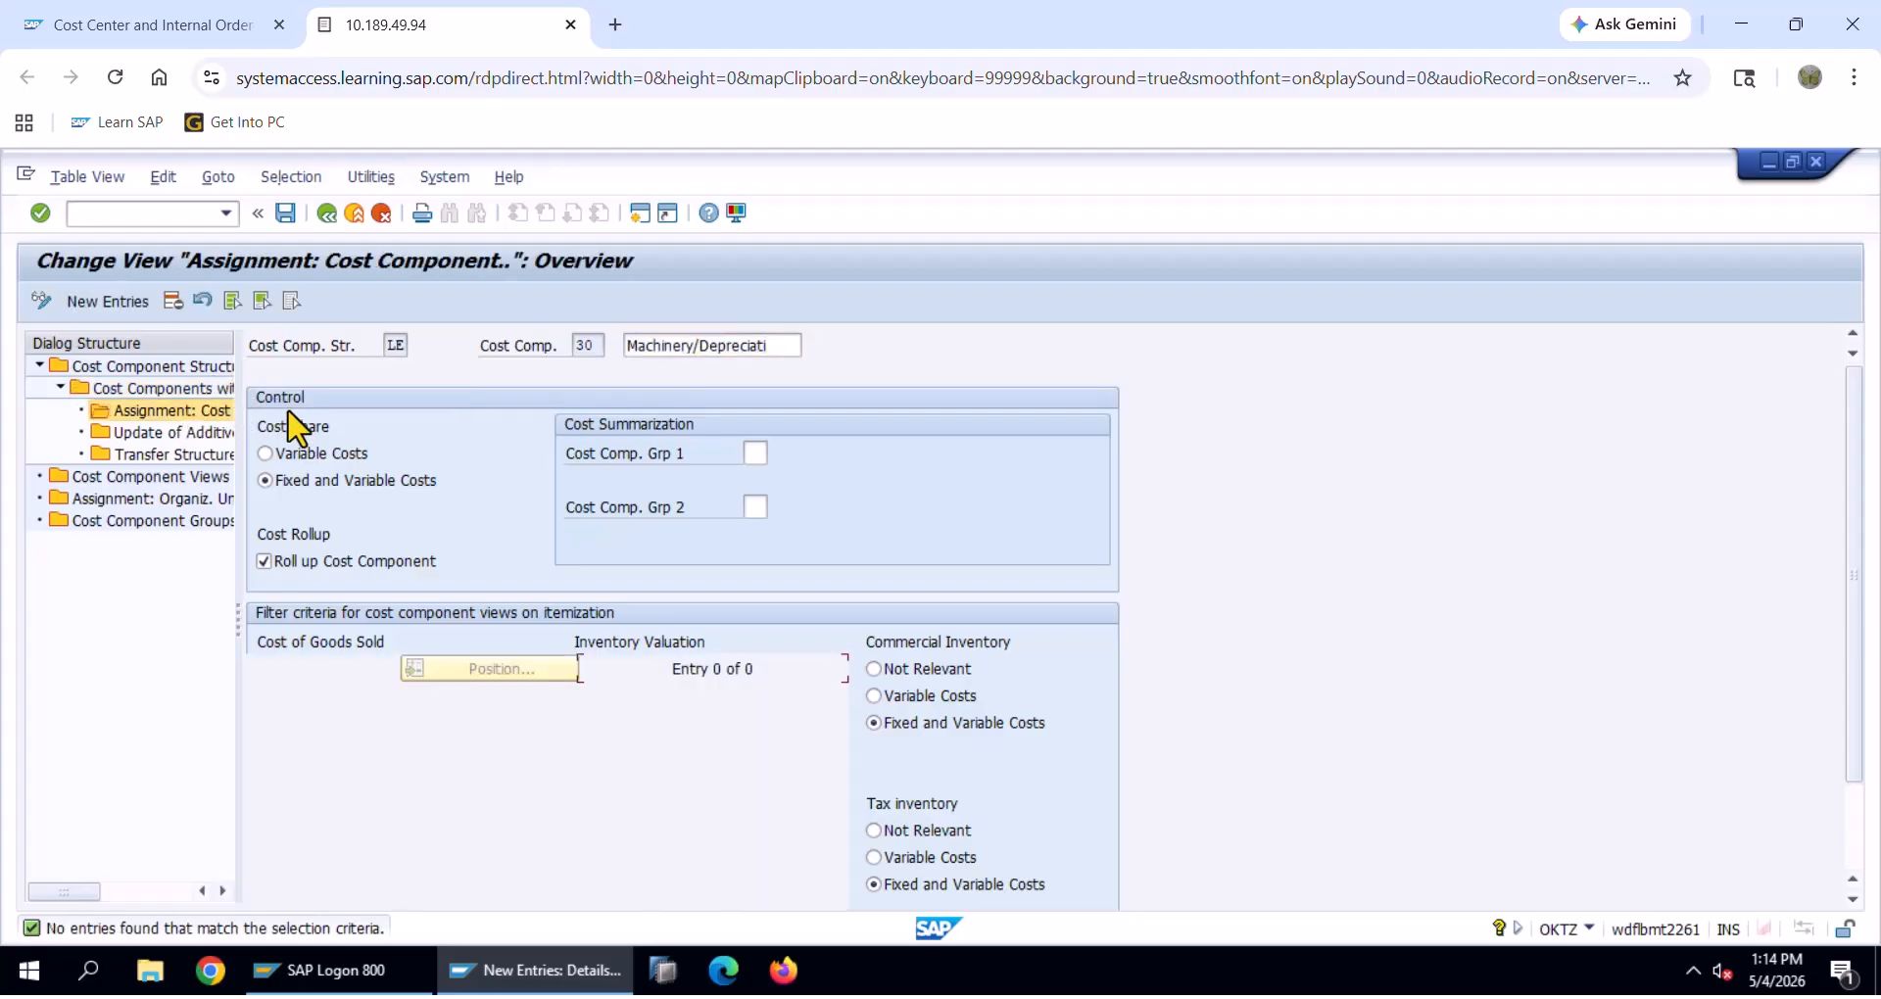
{"action": "left_click", "coordinate": [105, 301]}
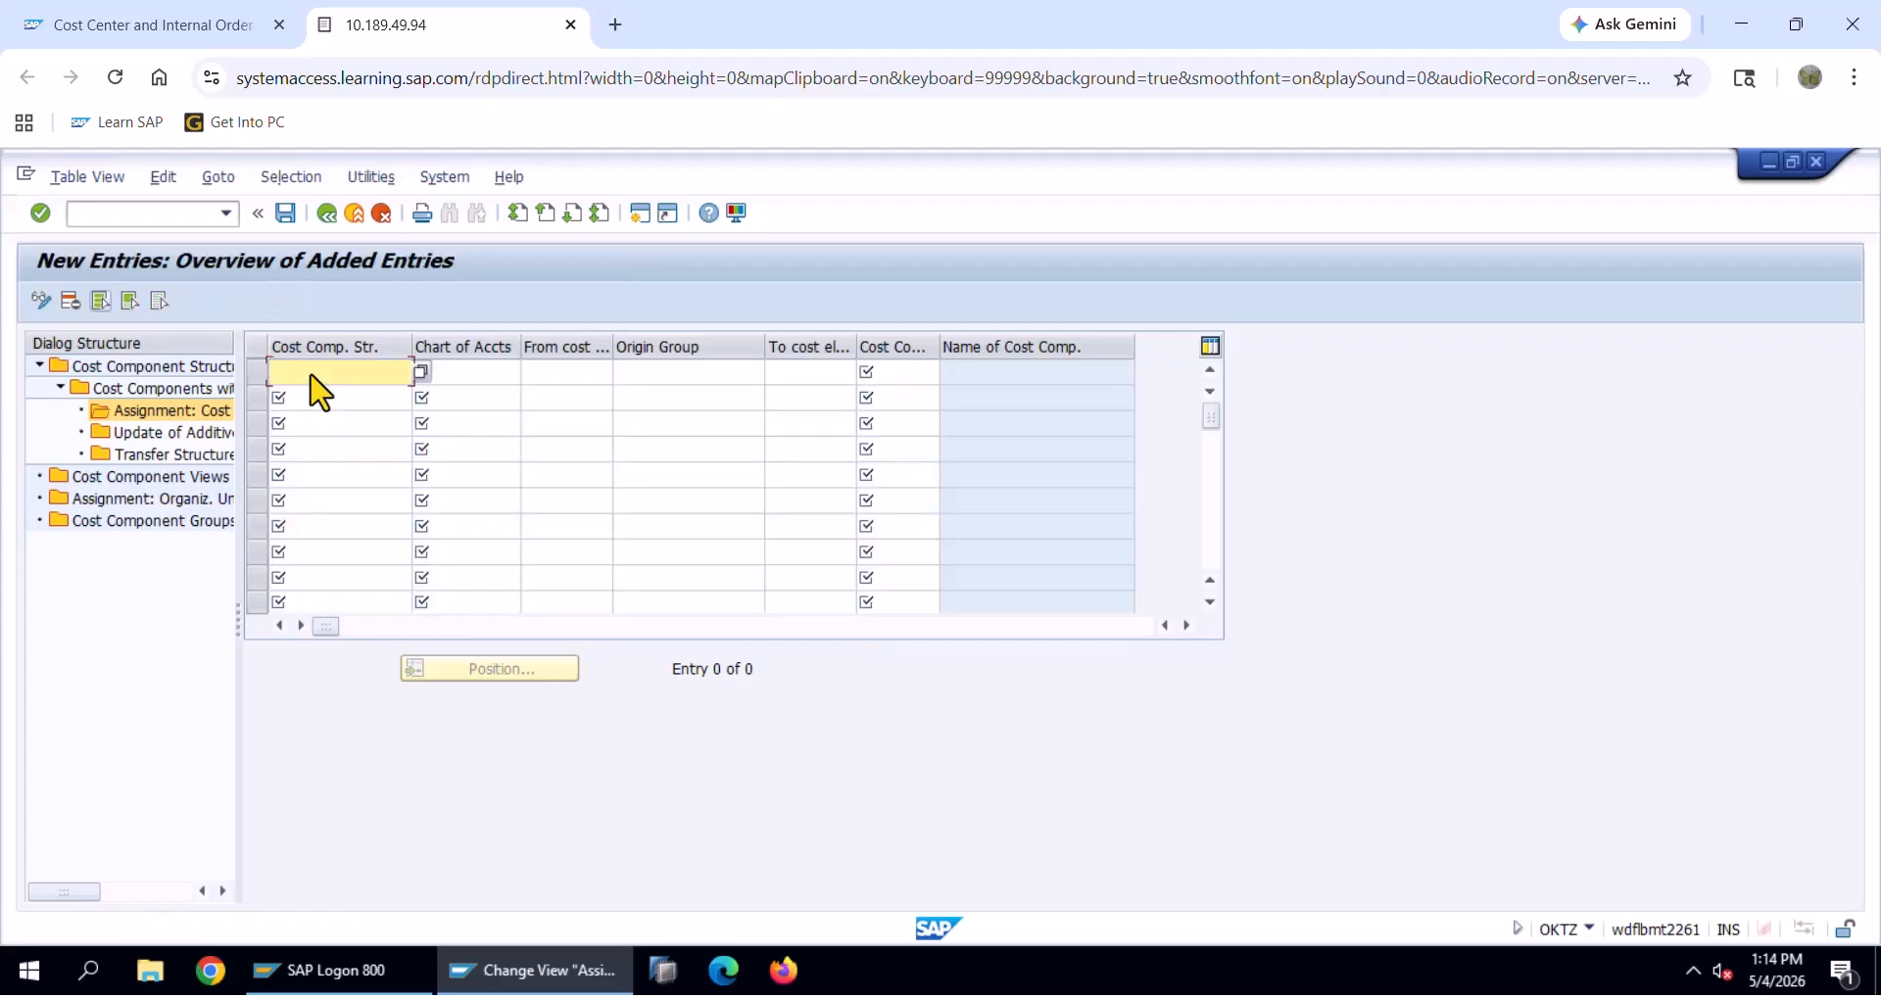
{"action": "left_click", "coordinate": [312, 376]}
{"action": "left_click", "coordinate": [319, 395]}
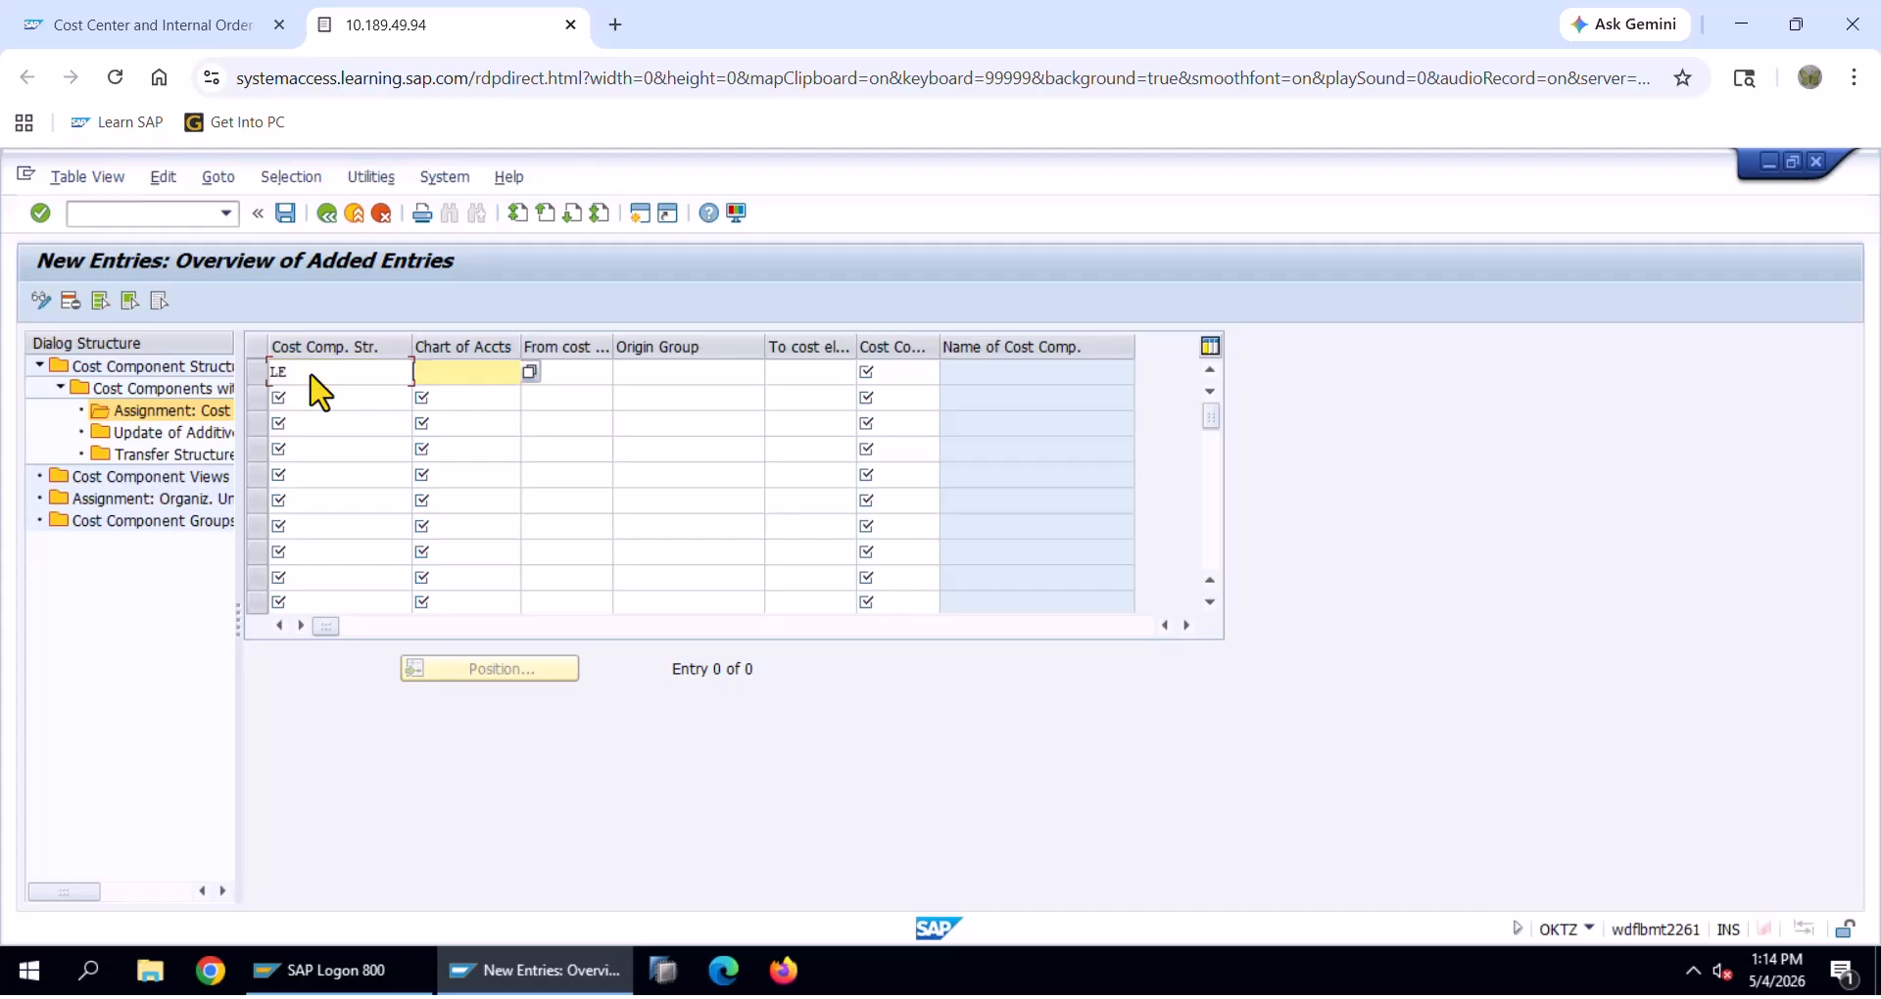
{"action": "type", "text": "L"}
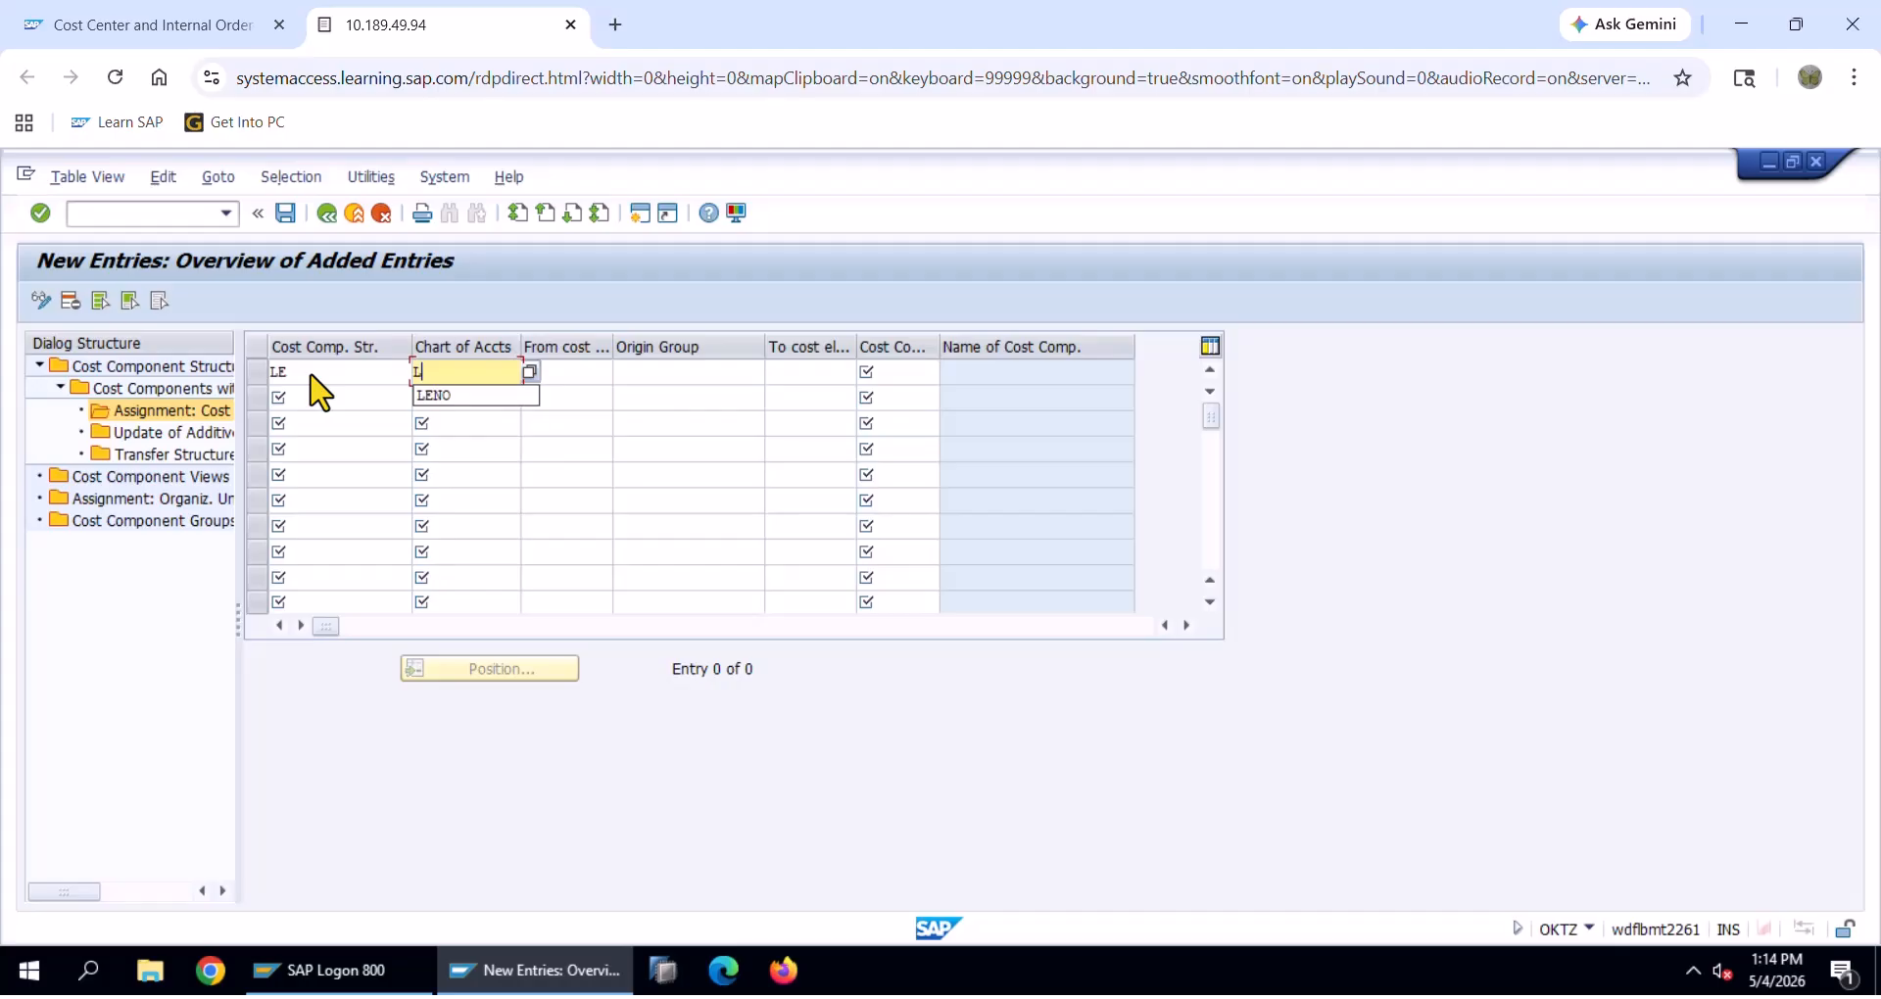
{"action": "key", "text": "Down"}
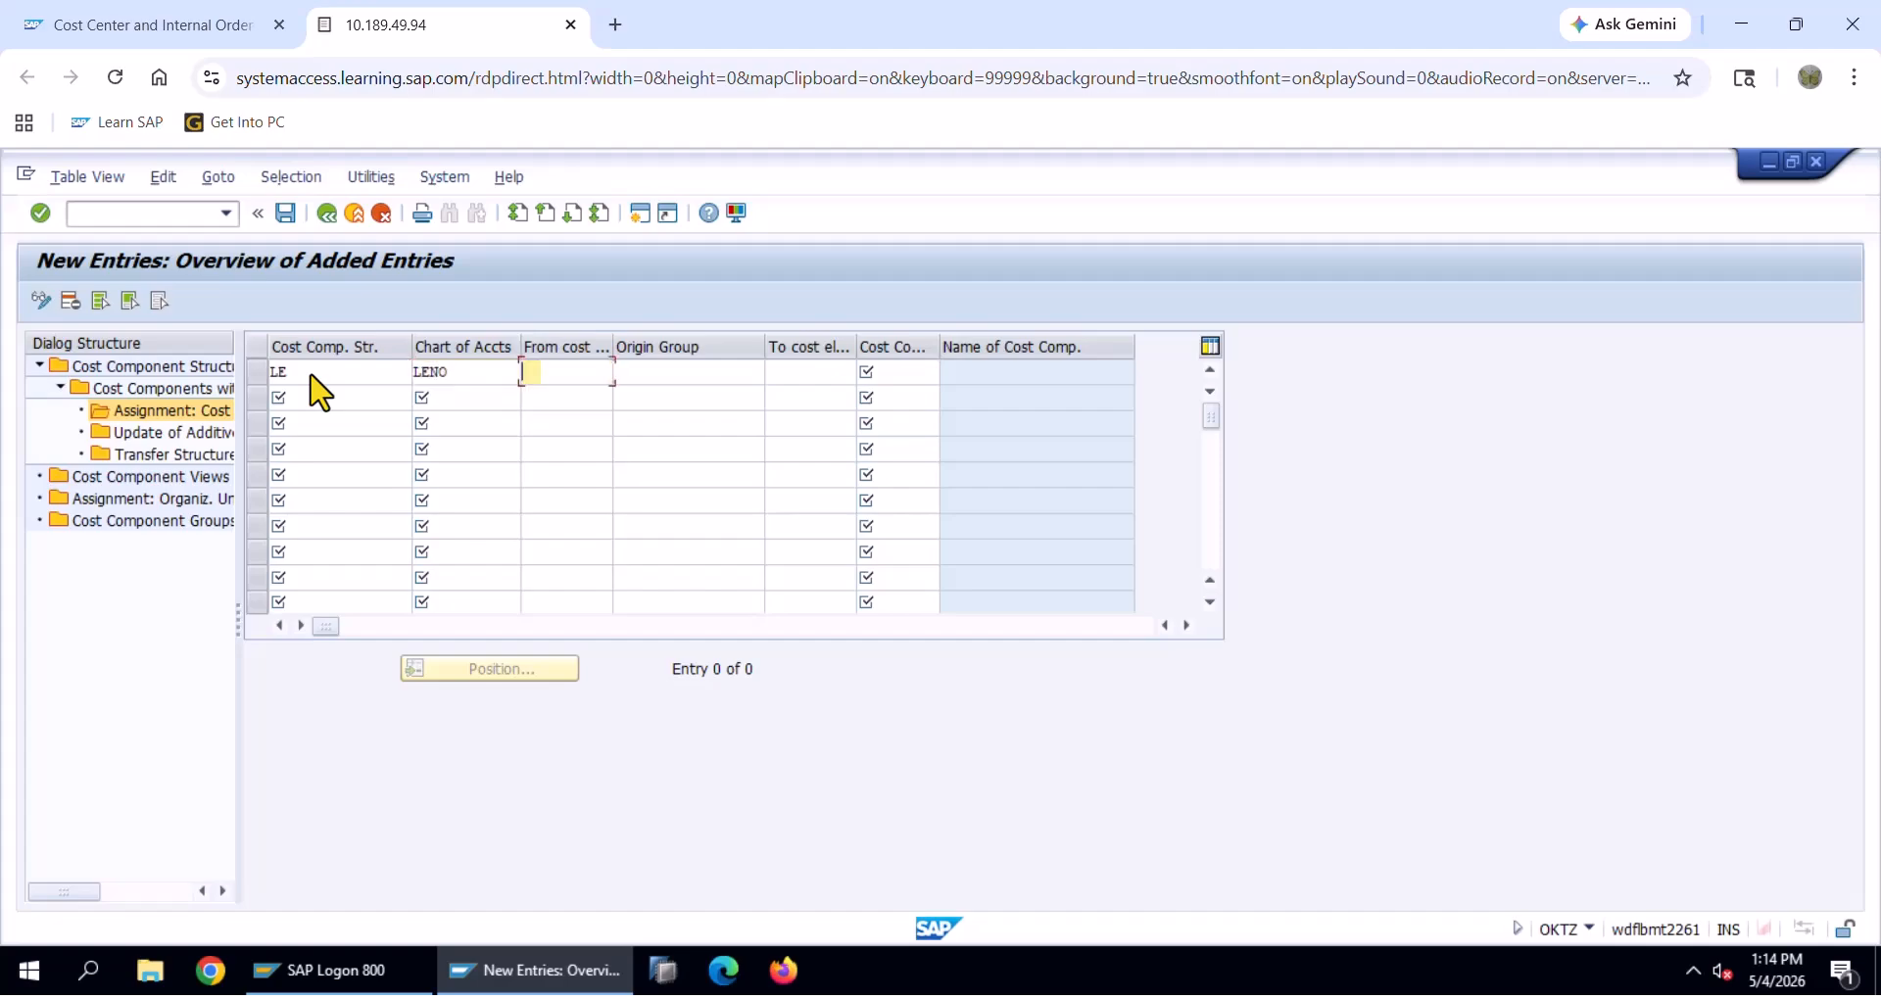
{"action": "key", "text": "Down"}
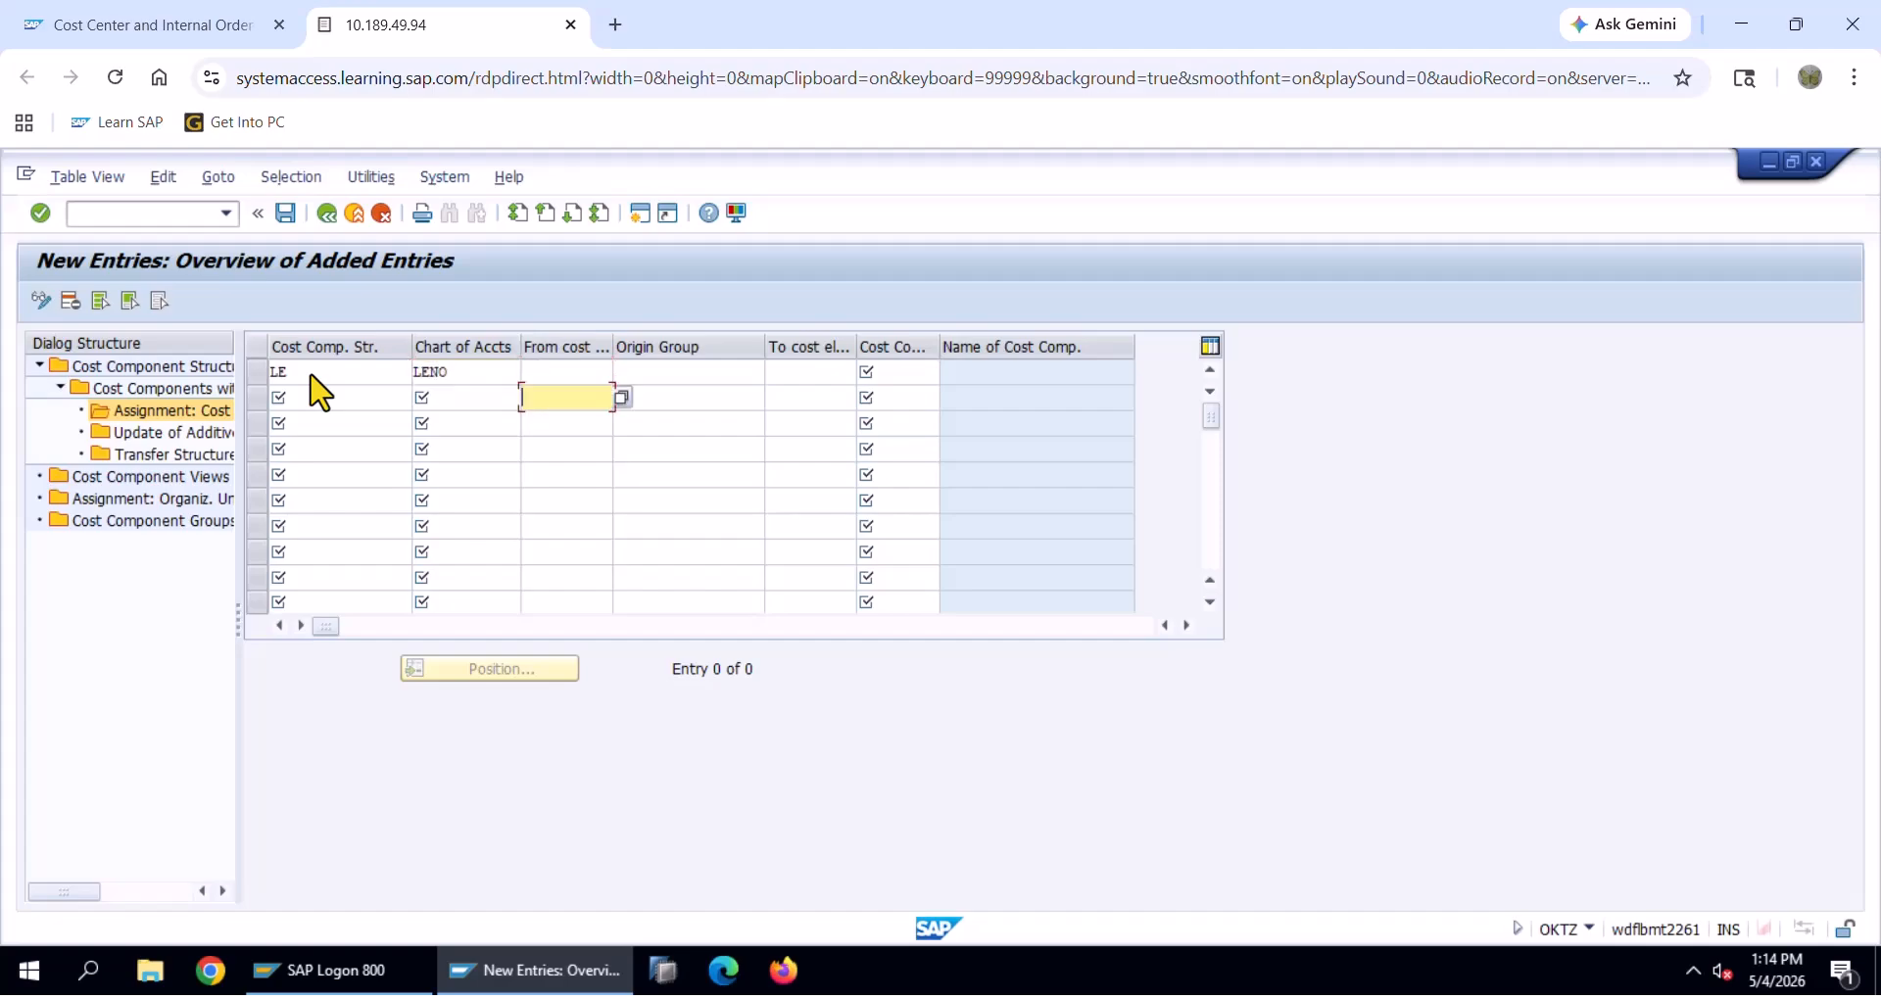
Look up the cost elements of chart of accounts LENO and choose 94300002 MACHINERY DEP IAA as the from cost element
{"action": "left_click", "coordinate": [557, 372]}
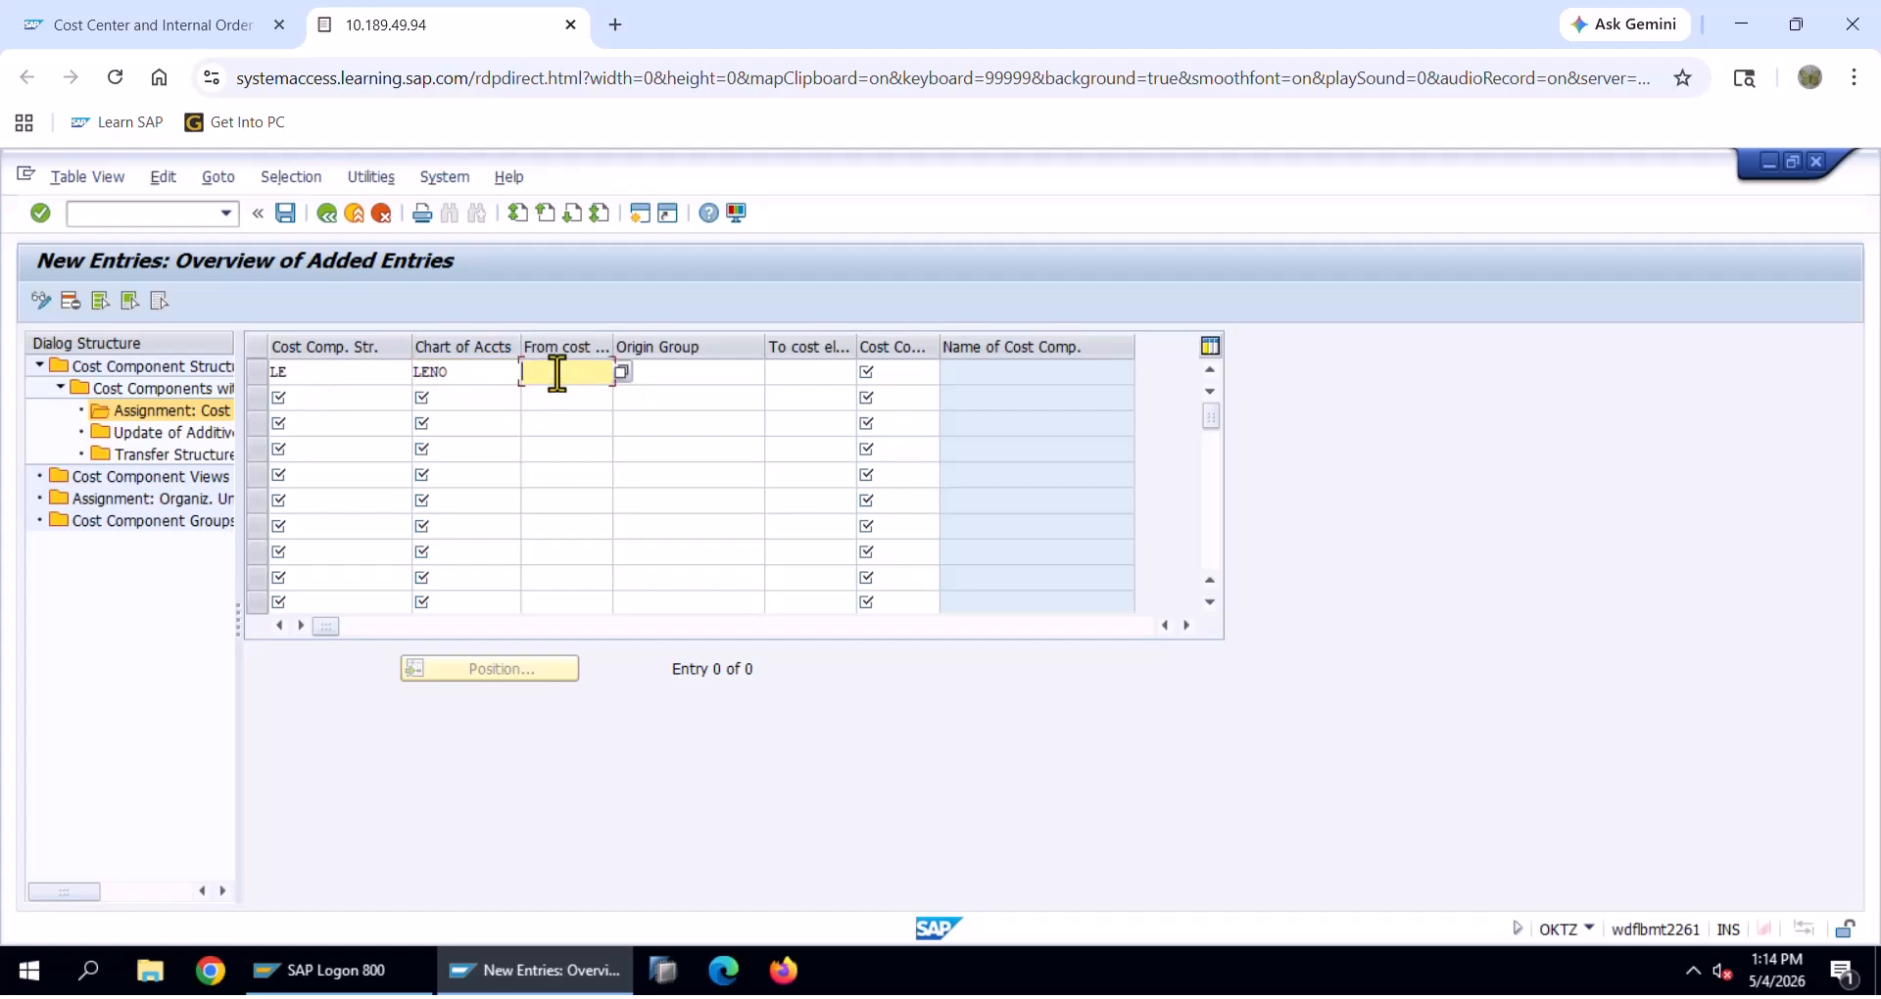
{"action": "left_click", "coordinate": [622, 375]}
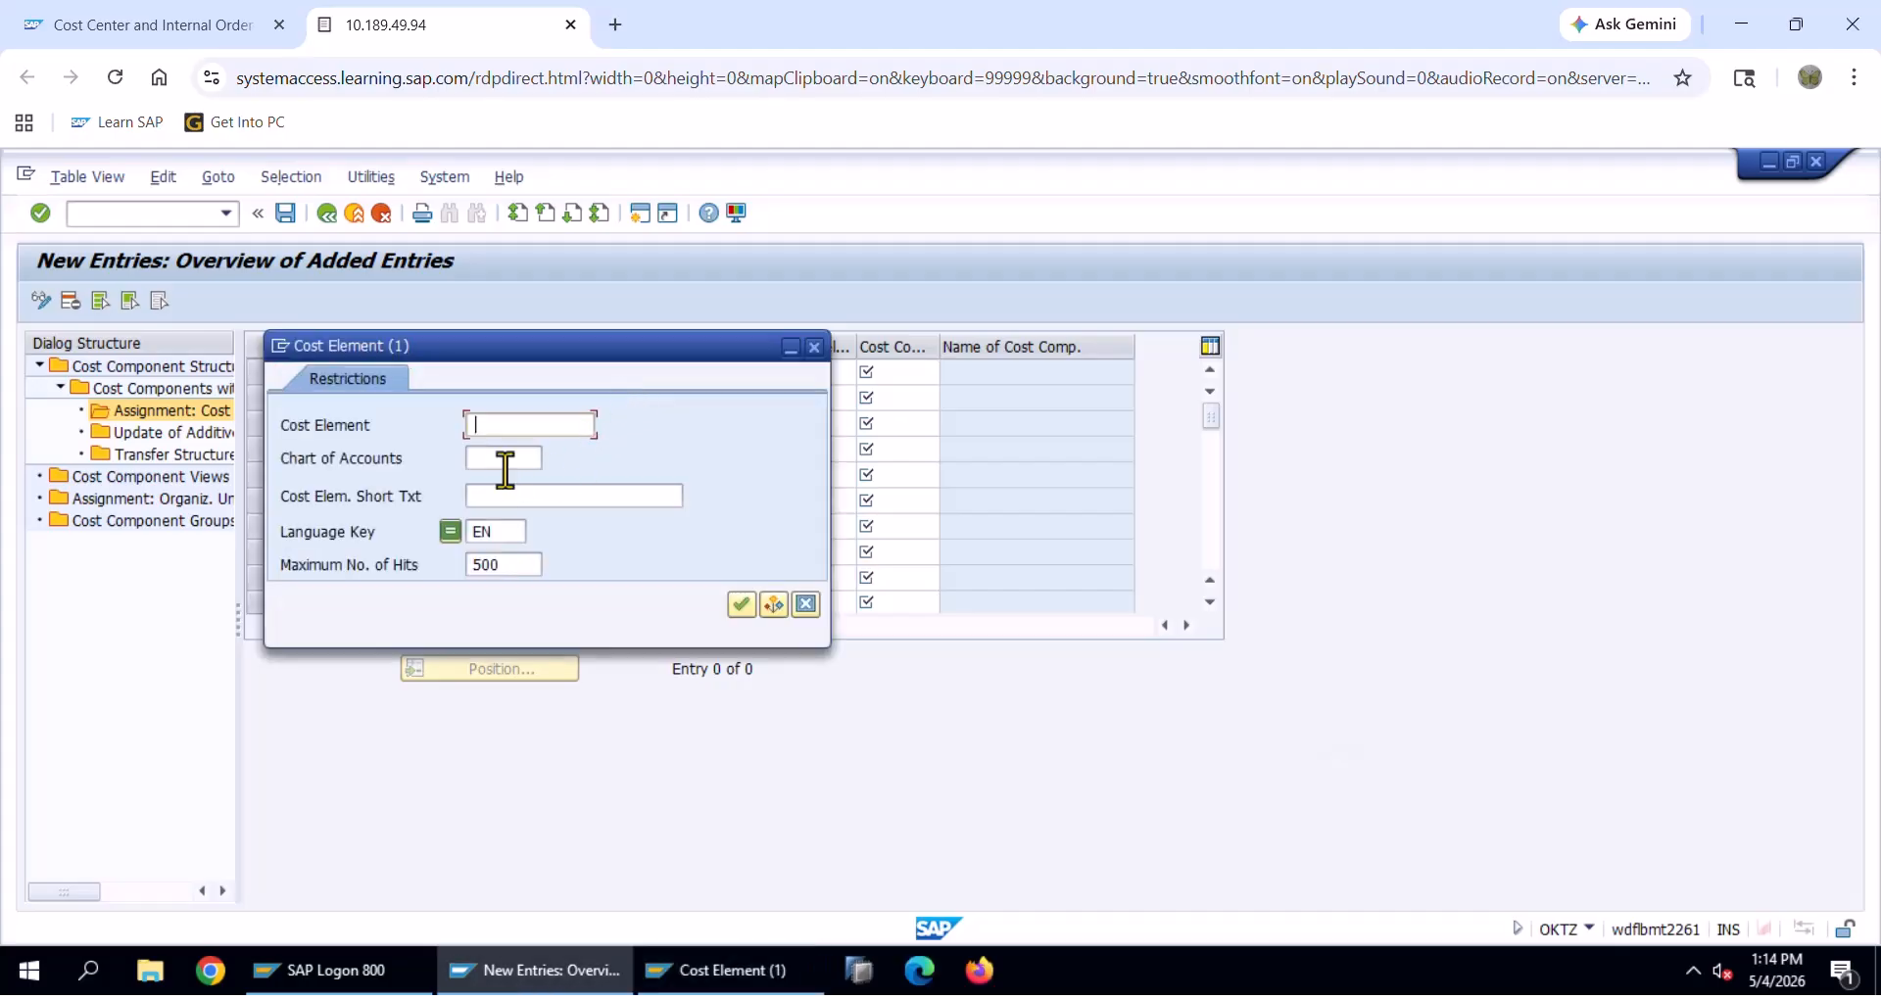
{"action": "left_click", "coordinate": [500, 458]}
{"action": "type", "text": "EN"}
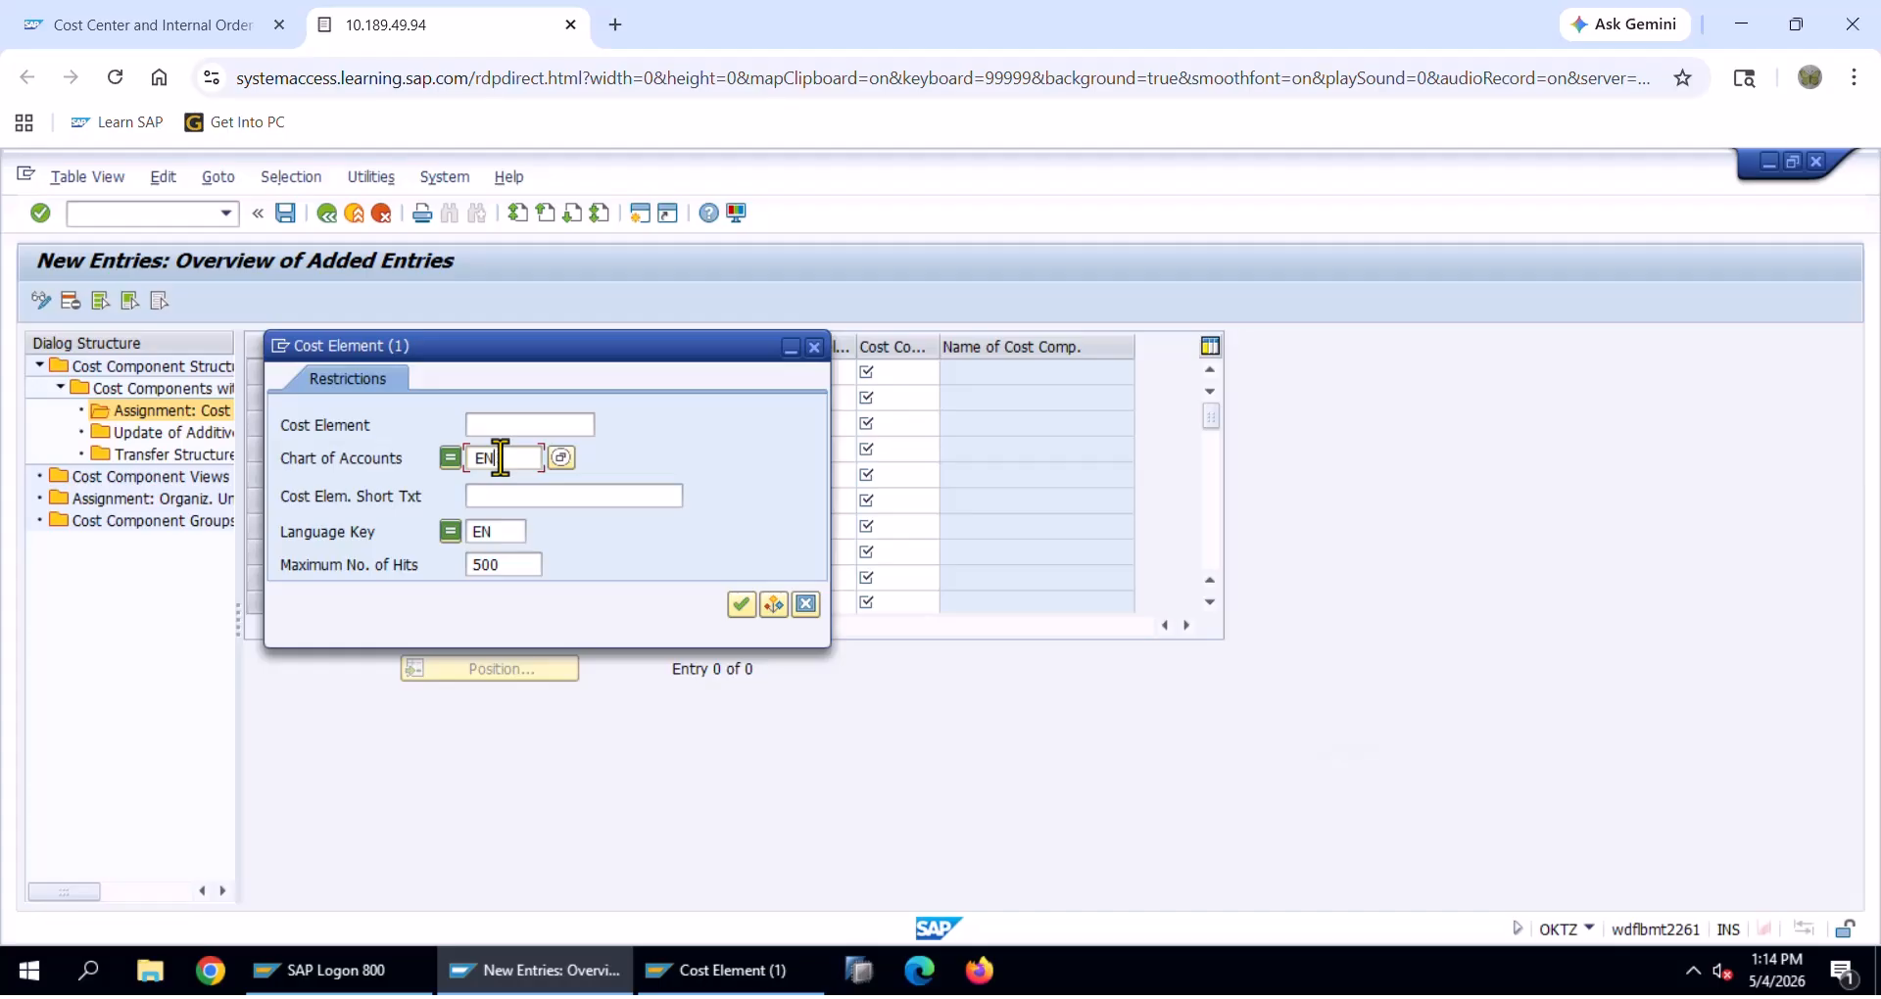
{"action": "key", "text": "BackSpace"}
{"action": "type", "text": "LENO"}
{"action": "left_click", "coordinate": [742, 605]}
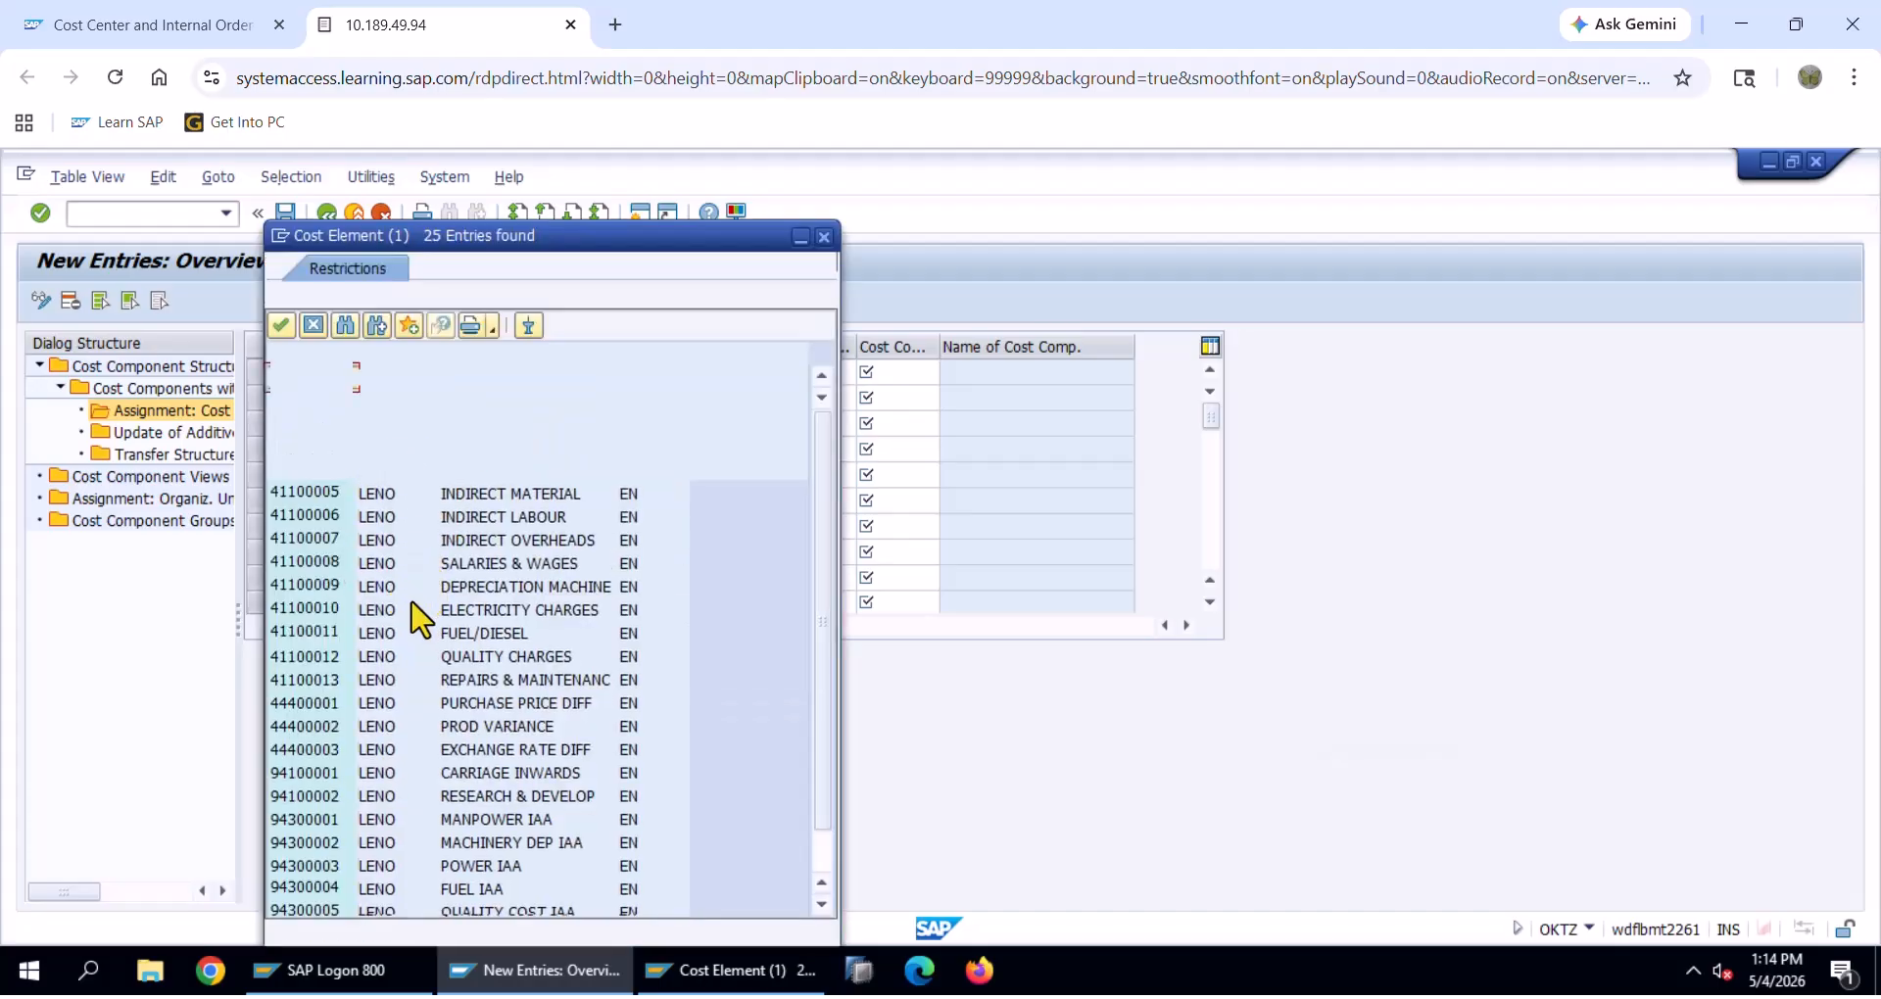
{"action": "scroll", "coordinate": [423, 642], "scroll_direction": "down", "scroll_amount": 1}
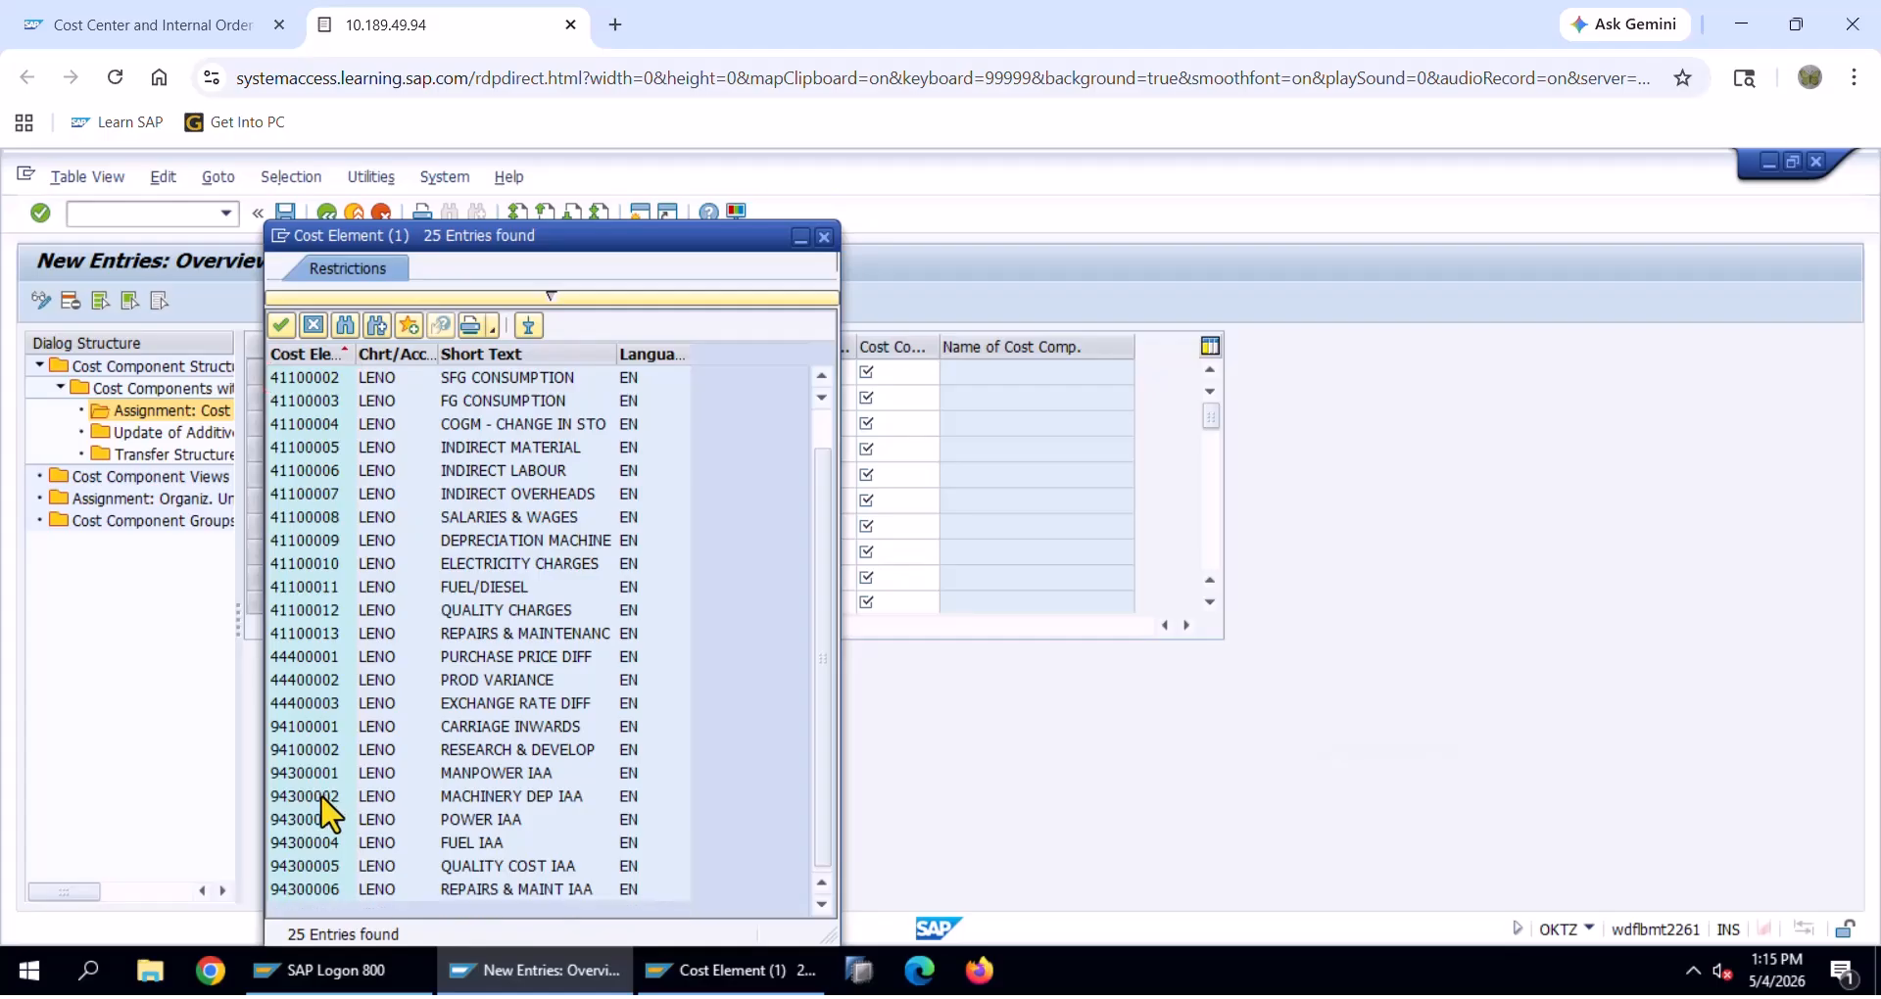
{"action": "double_click", "coordinate": [322, 801]}
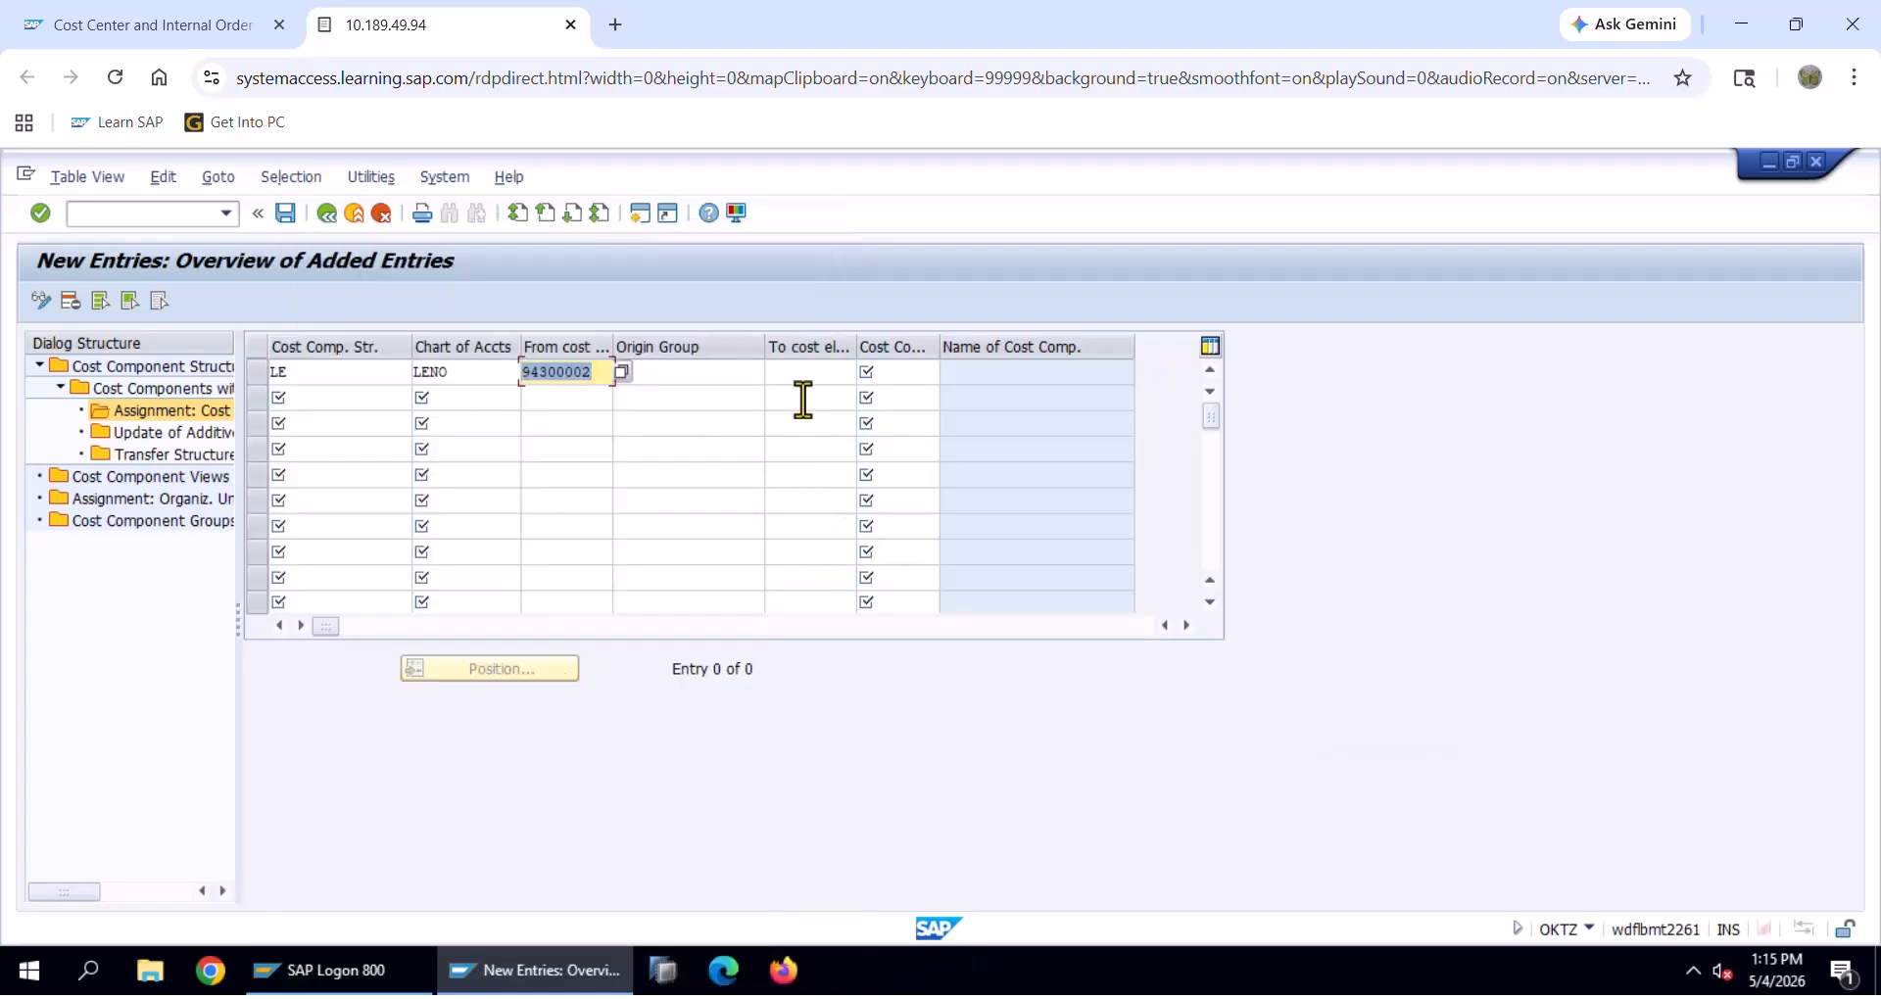
Assign cost component 030 Machinery/Depreciation to cost element 94300002 and save the assignment
{"action": "left_click", "coordinate": [876, 375]}
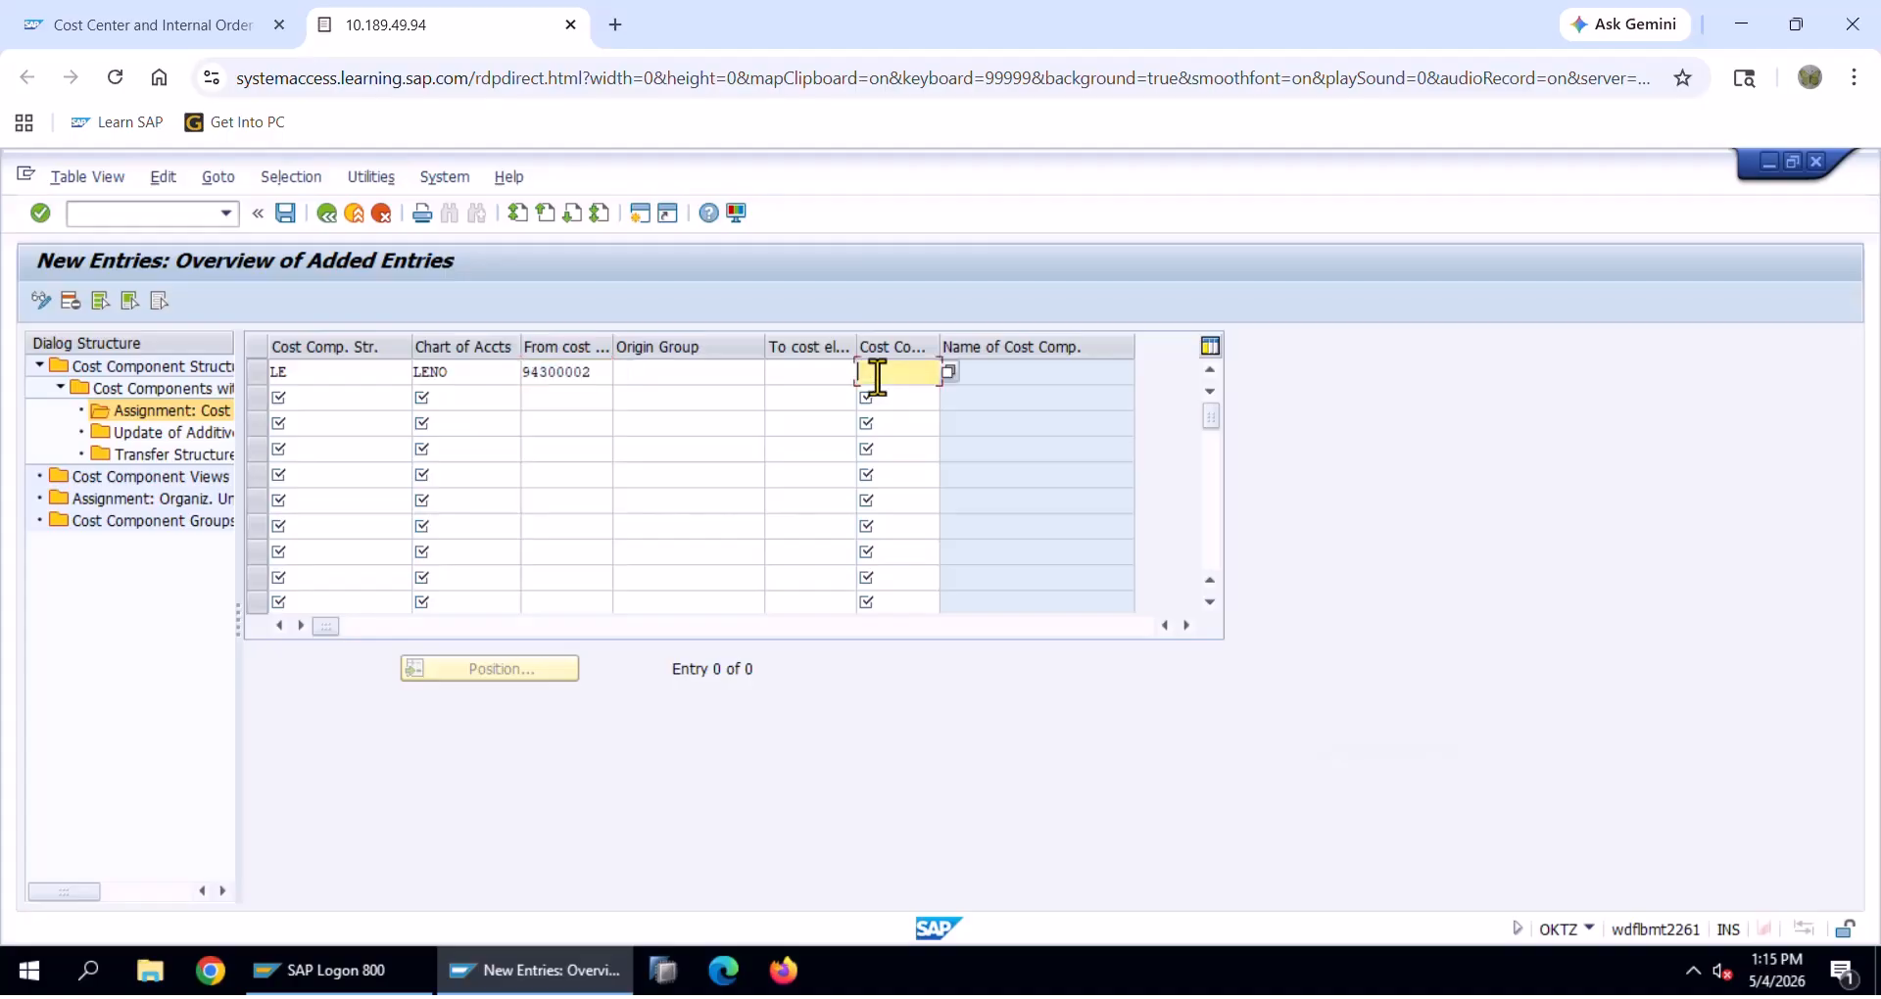
{"action": "key", "text": "F4"}
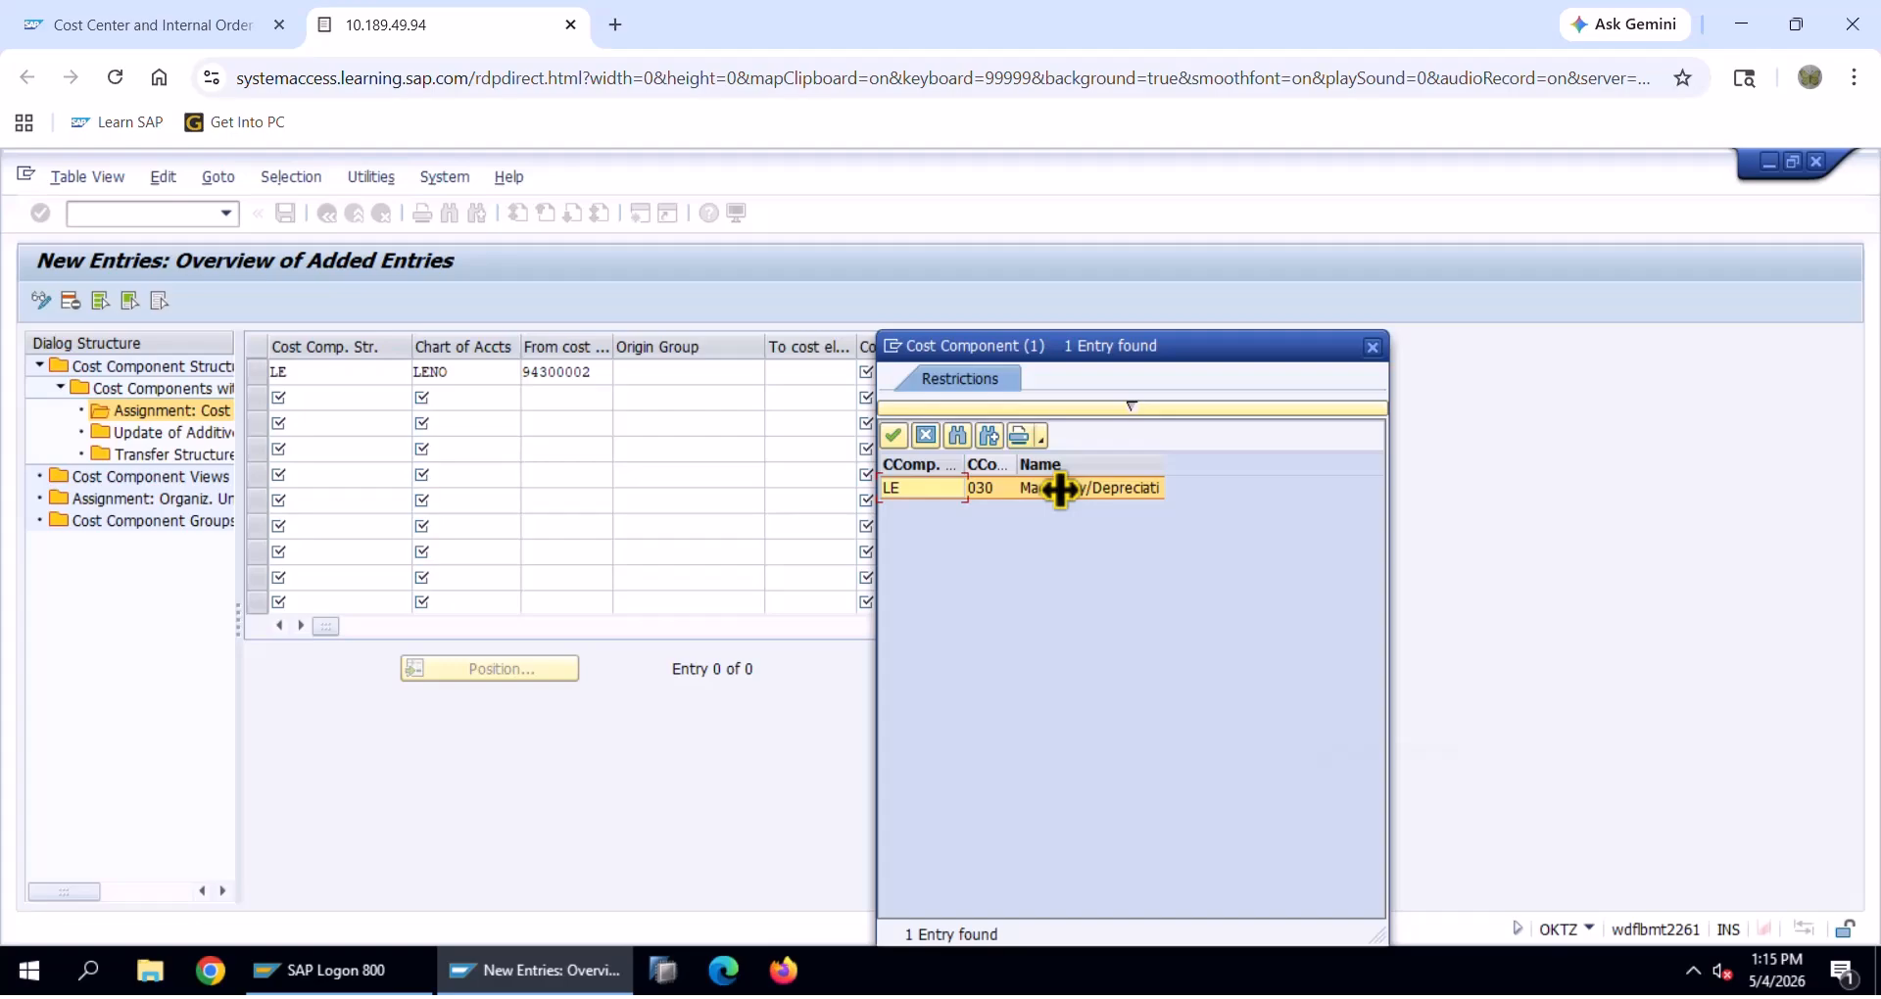
{"action": "double_click", "coordinate": [1060, 489]}
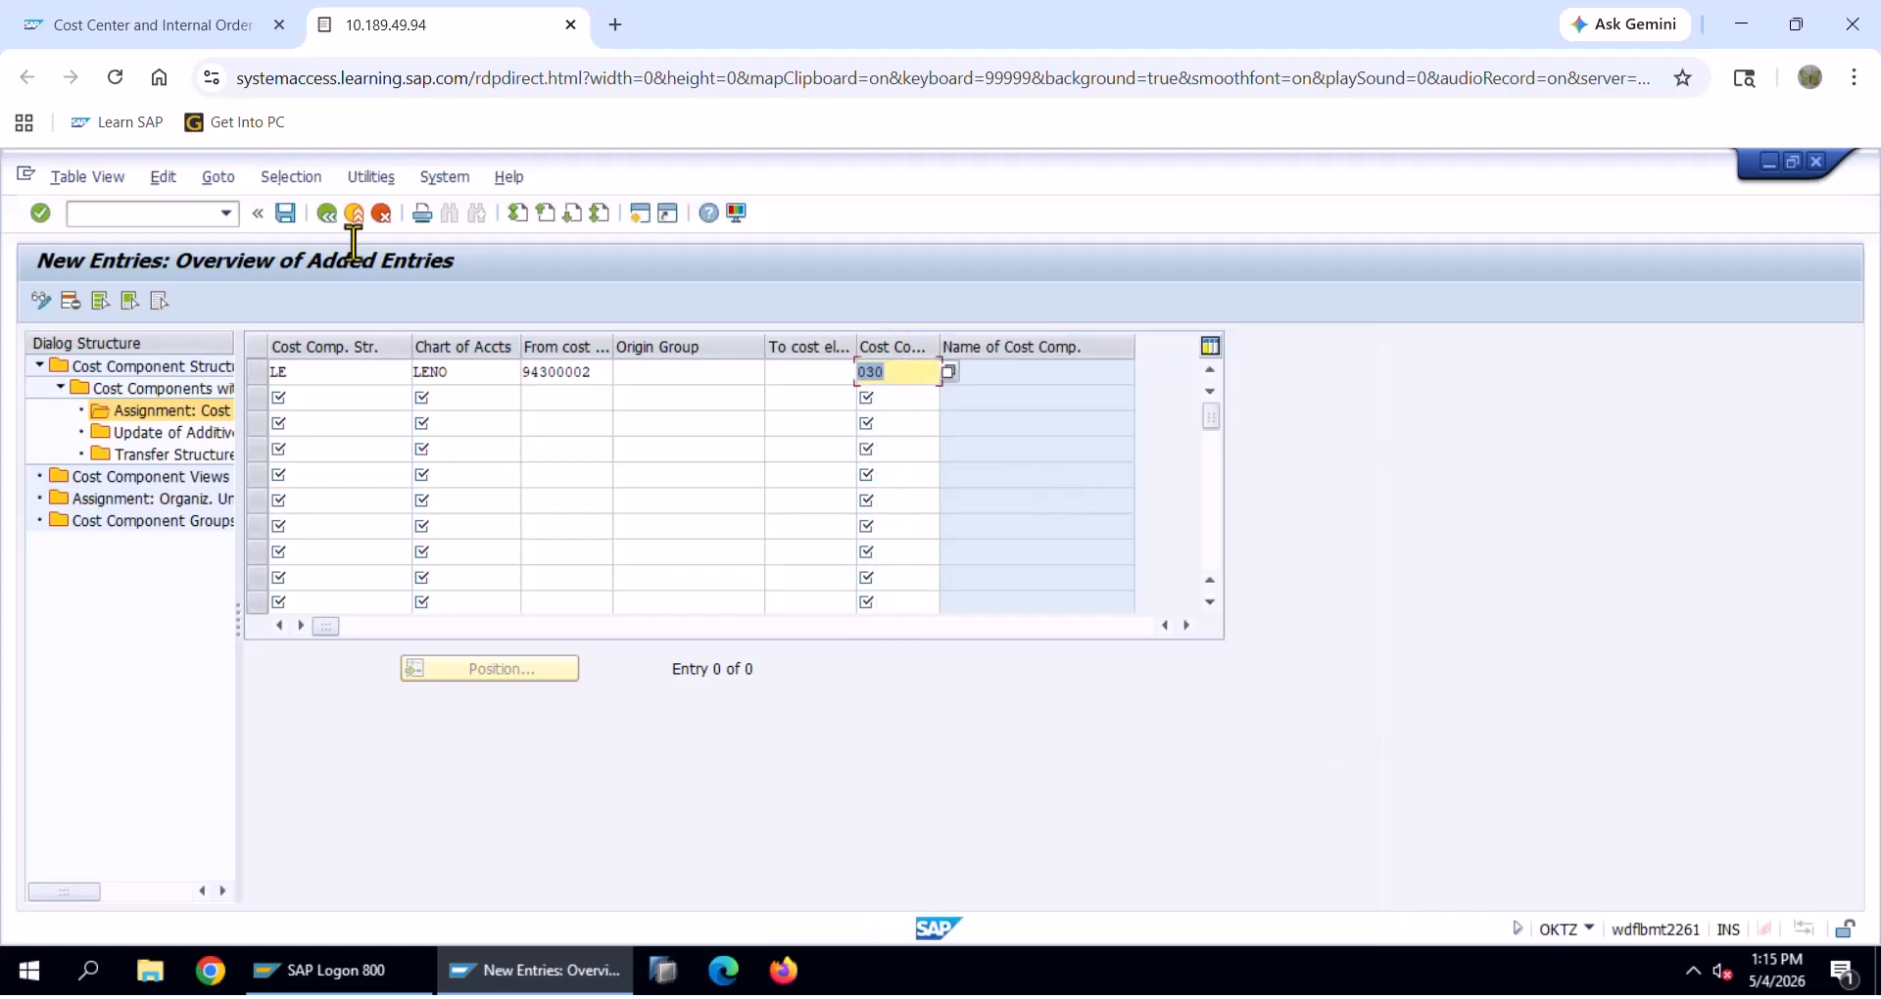
{"action": "left_click", "coordinate": [285, 214]}
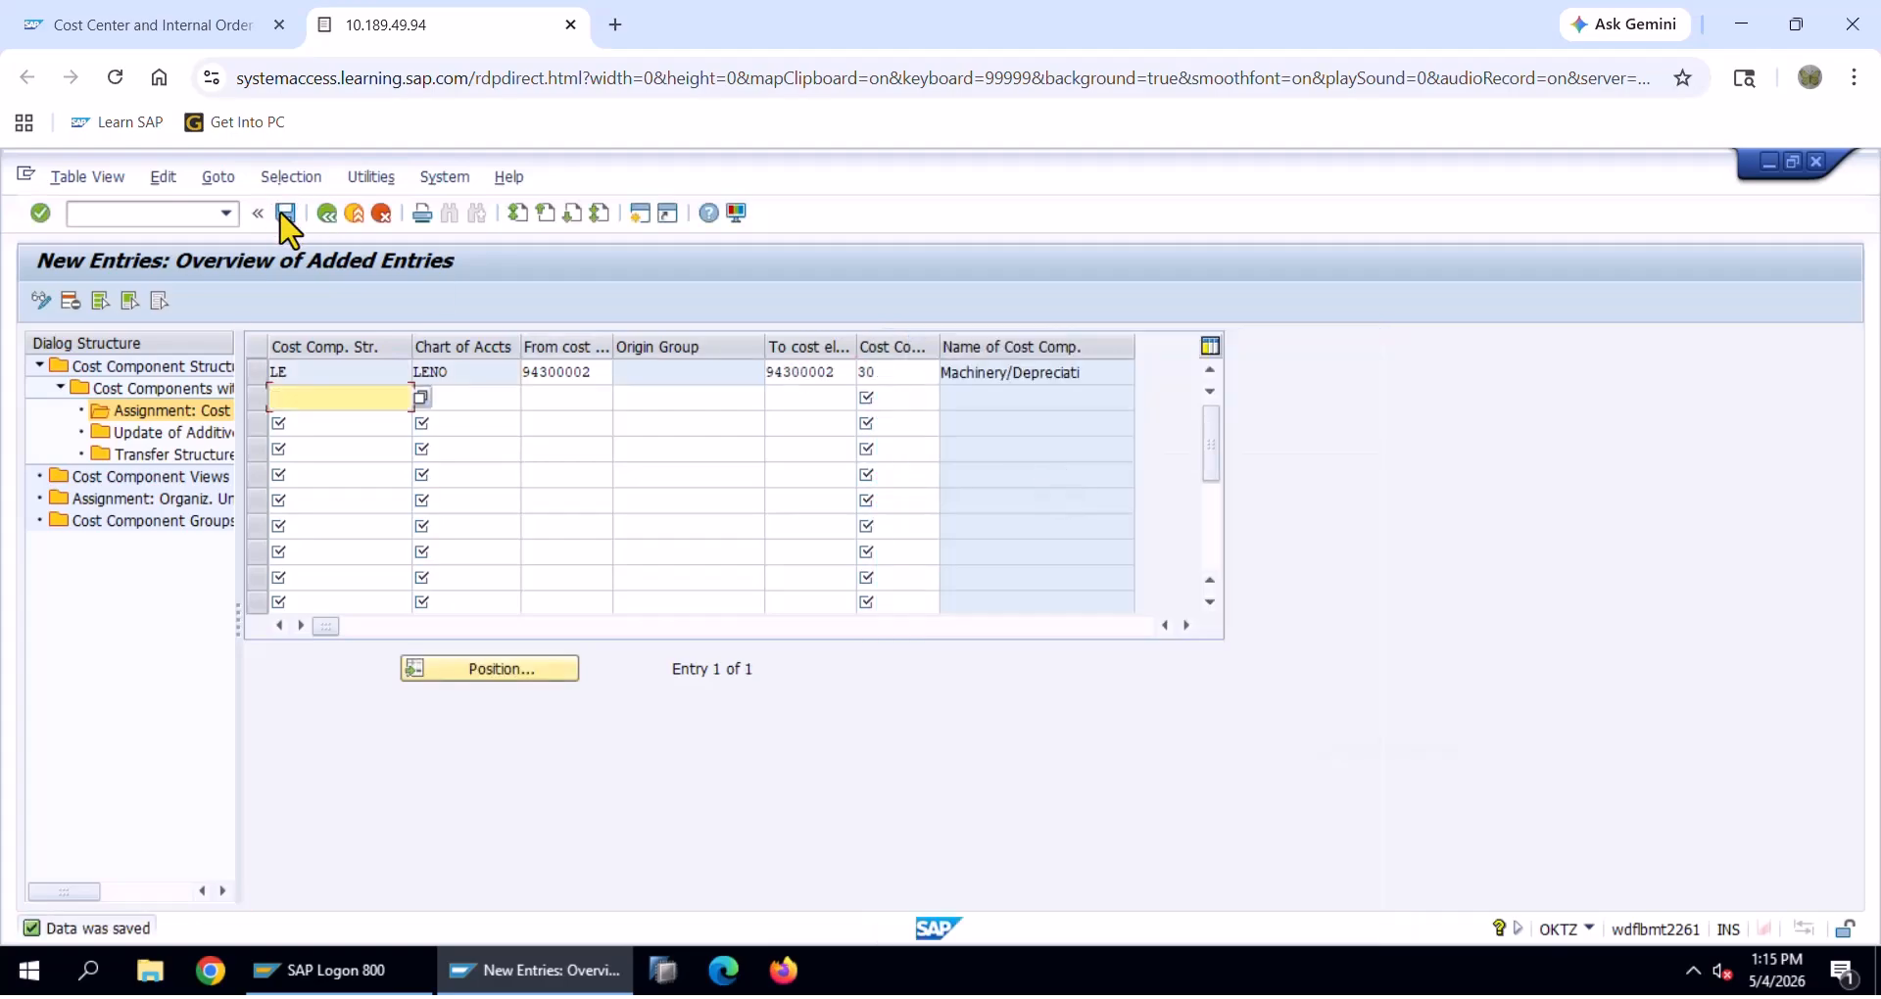
Return to Cost Components with Attributes and start a new entry for cost component structure LE
{"action": "left_click", "coordinate": [140, 390]}
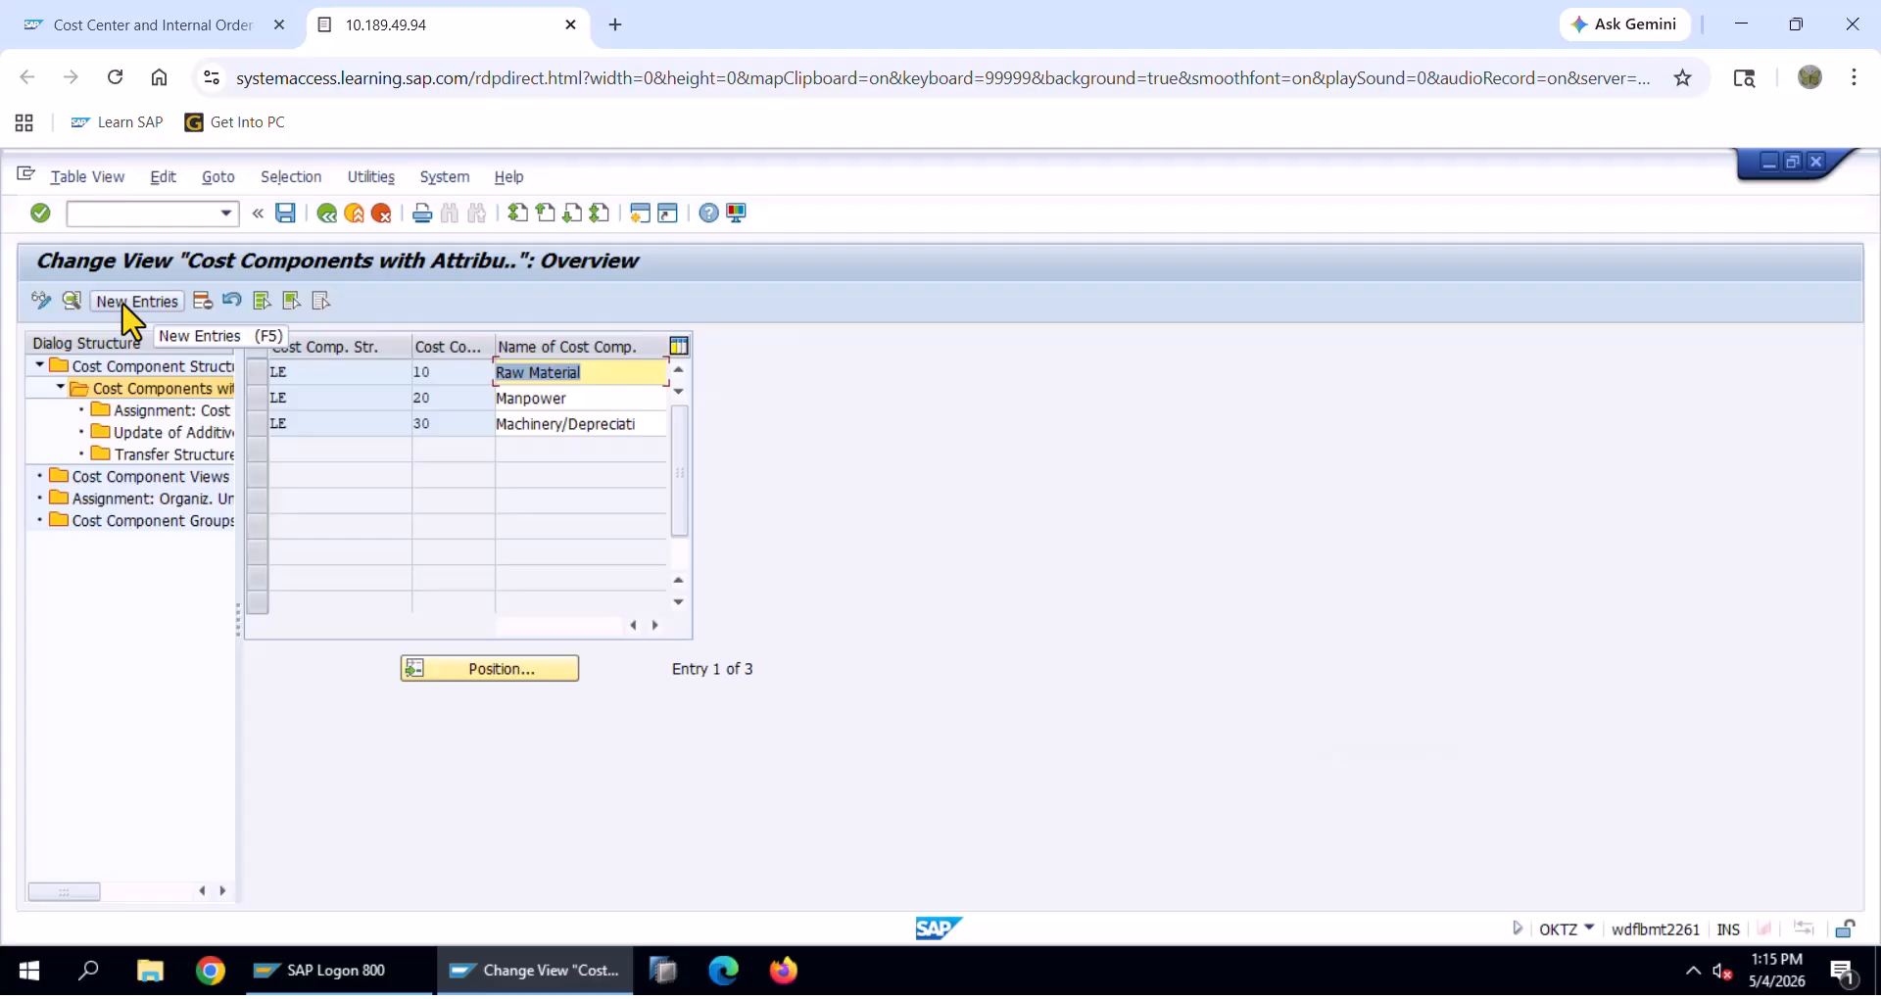
{"action": "left_click", "coordinate": [127, 302]}
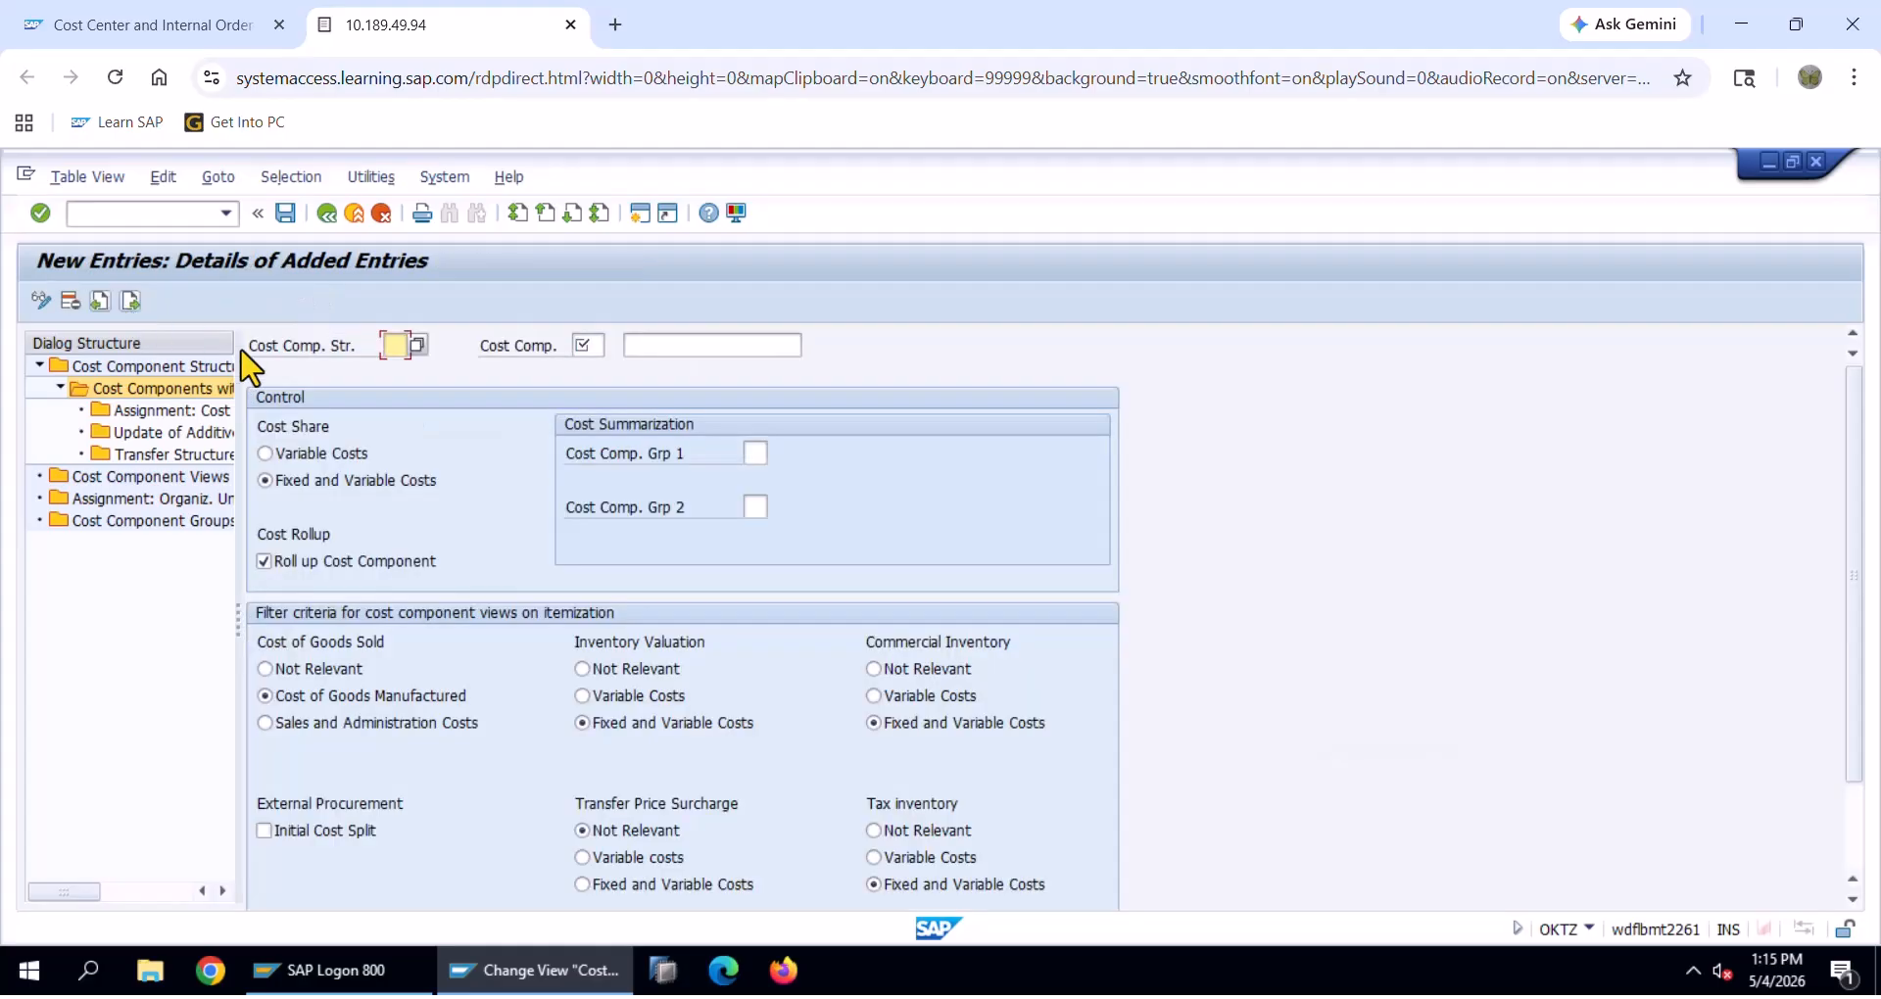
{"action": "type", "text": "LE"}
{"action": "key", "text": "Tab"}
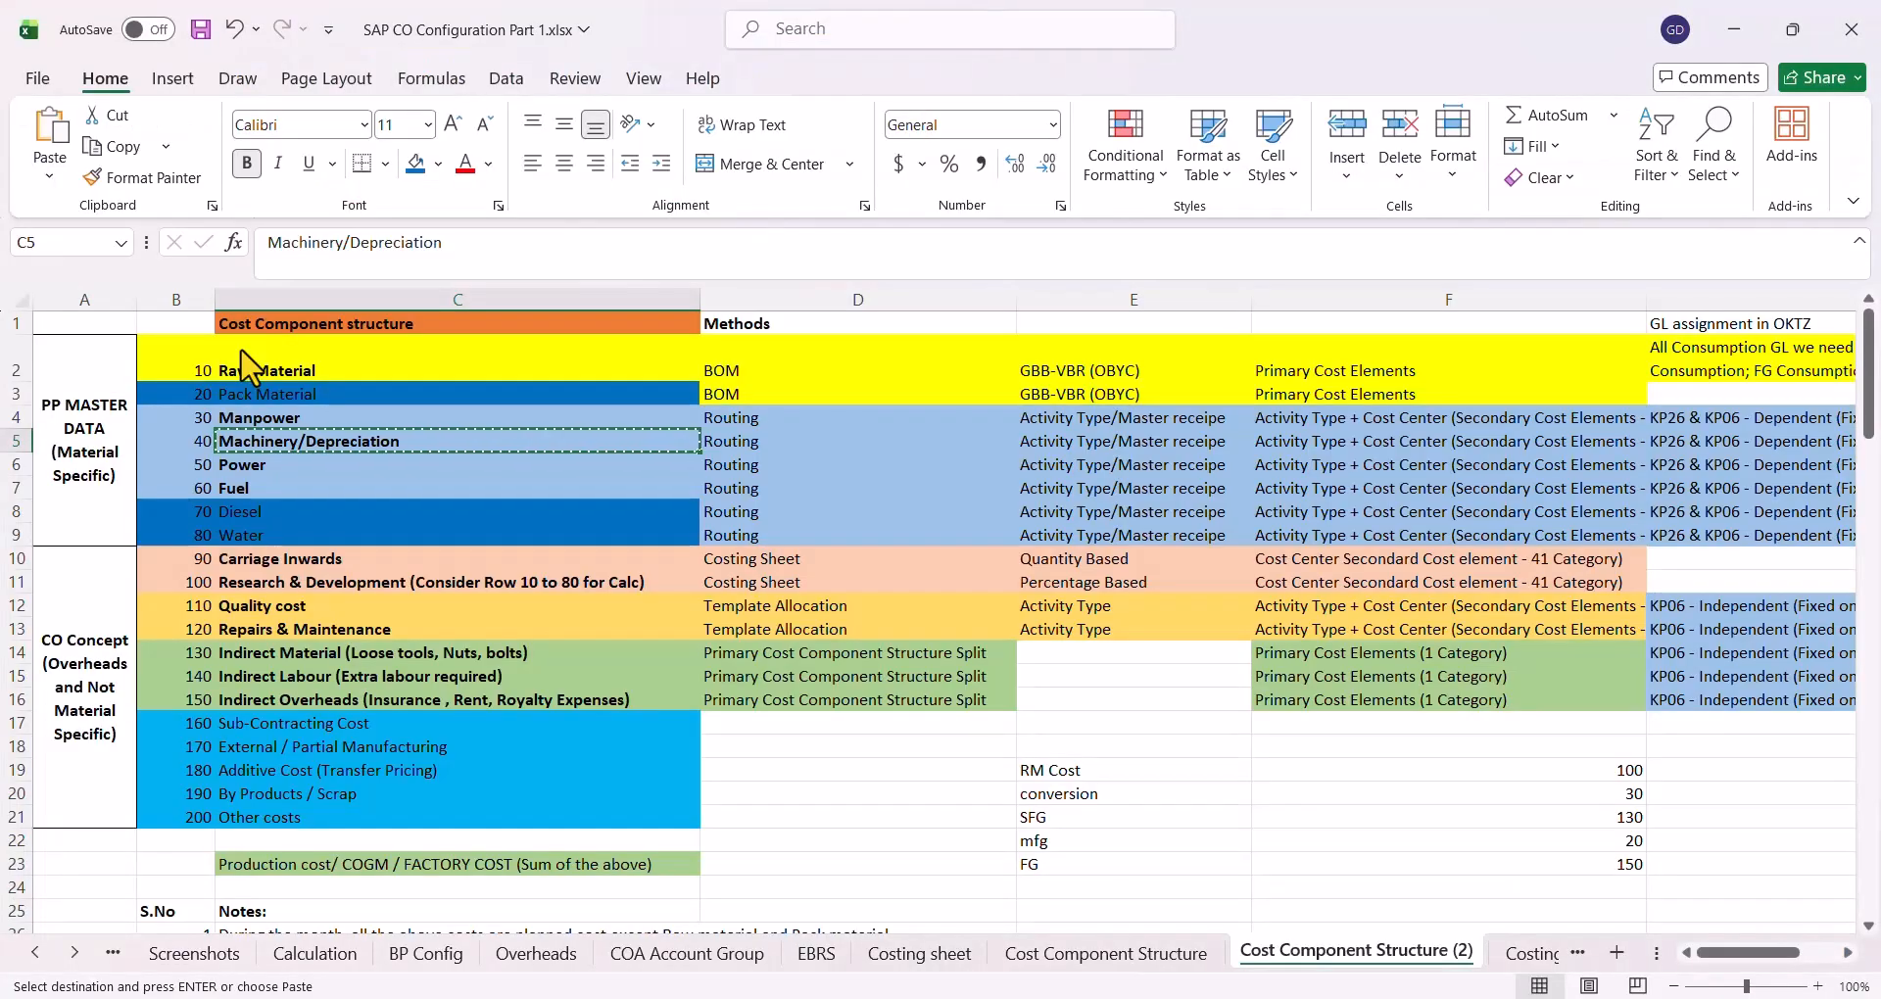
Consult the Excel workbook for the component after Machinery/Depreciation, enter it in SAP as cost component 40 named Power, and save
{"action": "key", "text": "Down"}
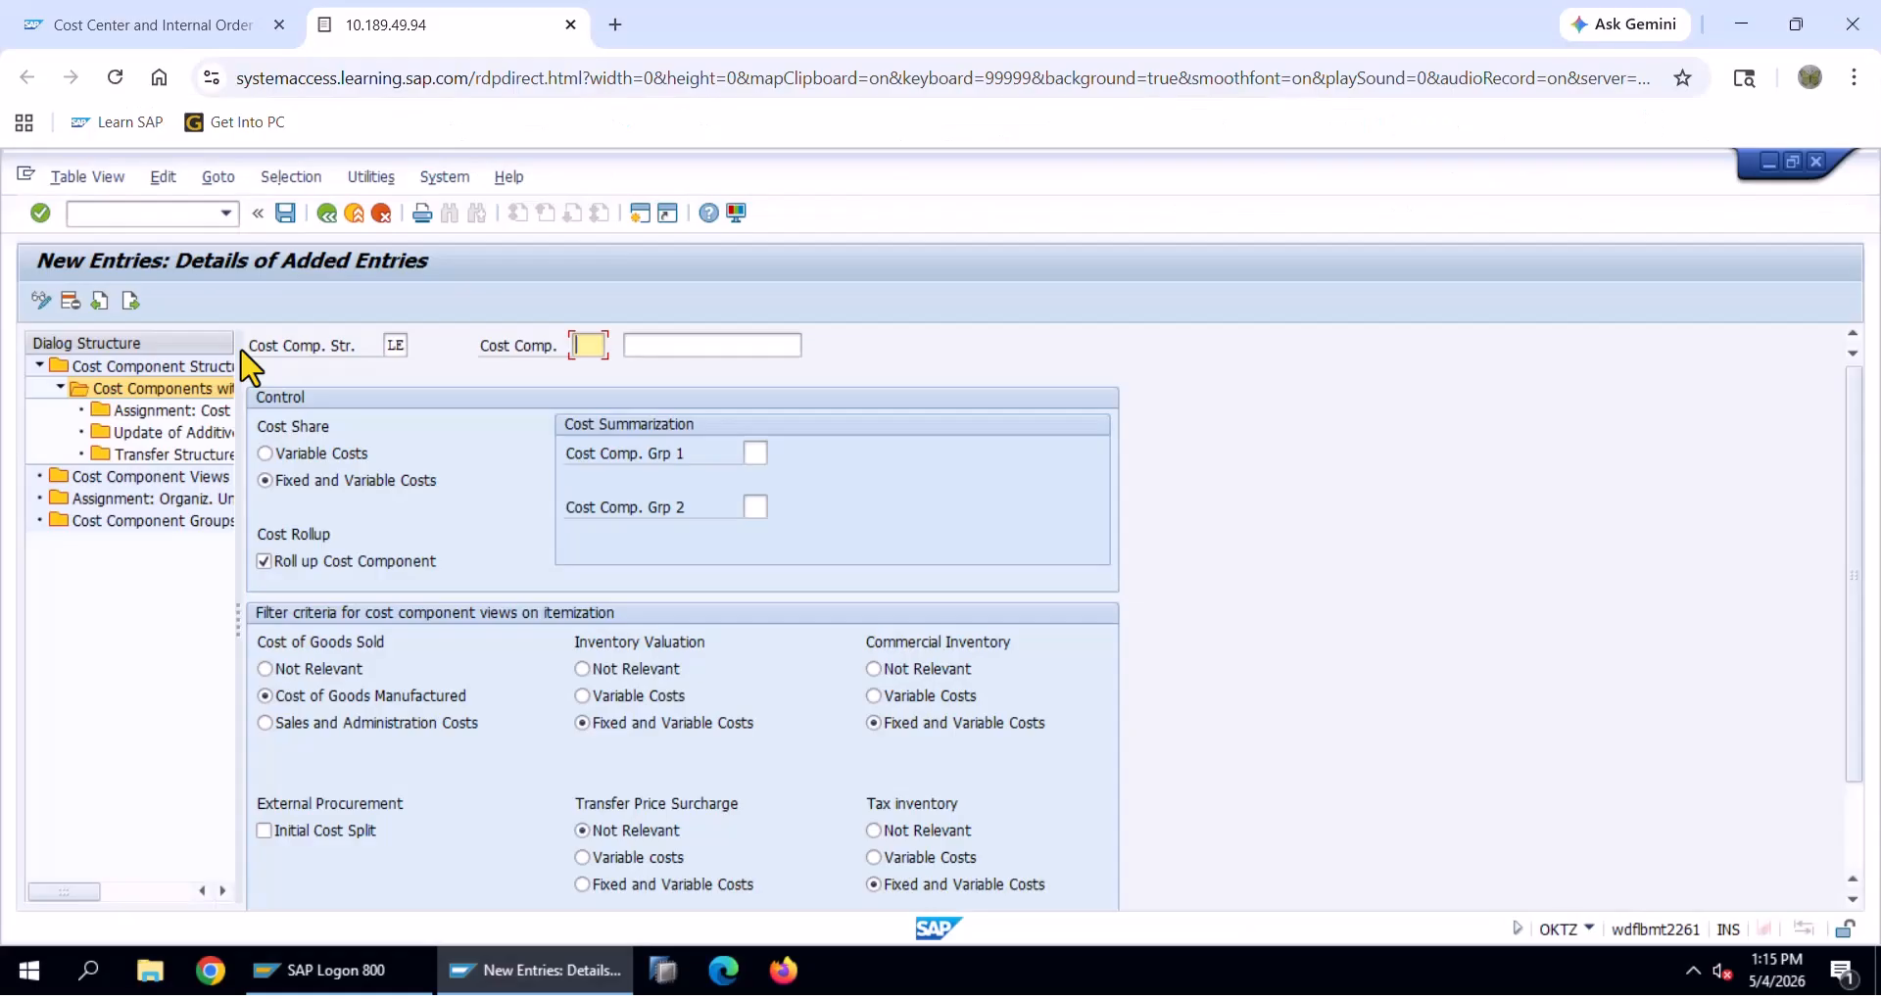
{"action": "key", "text": "F10"}
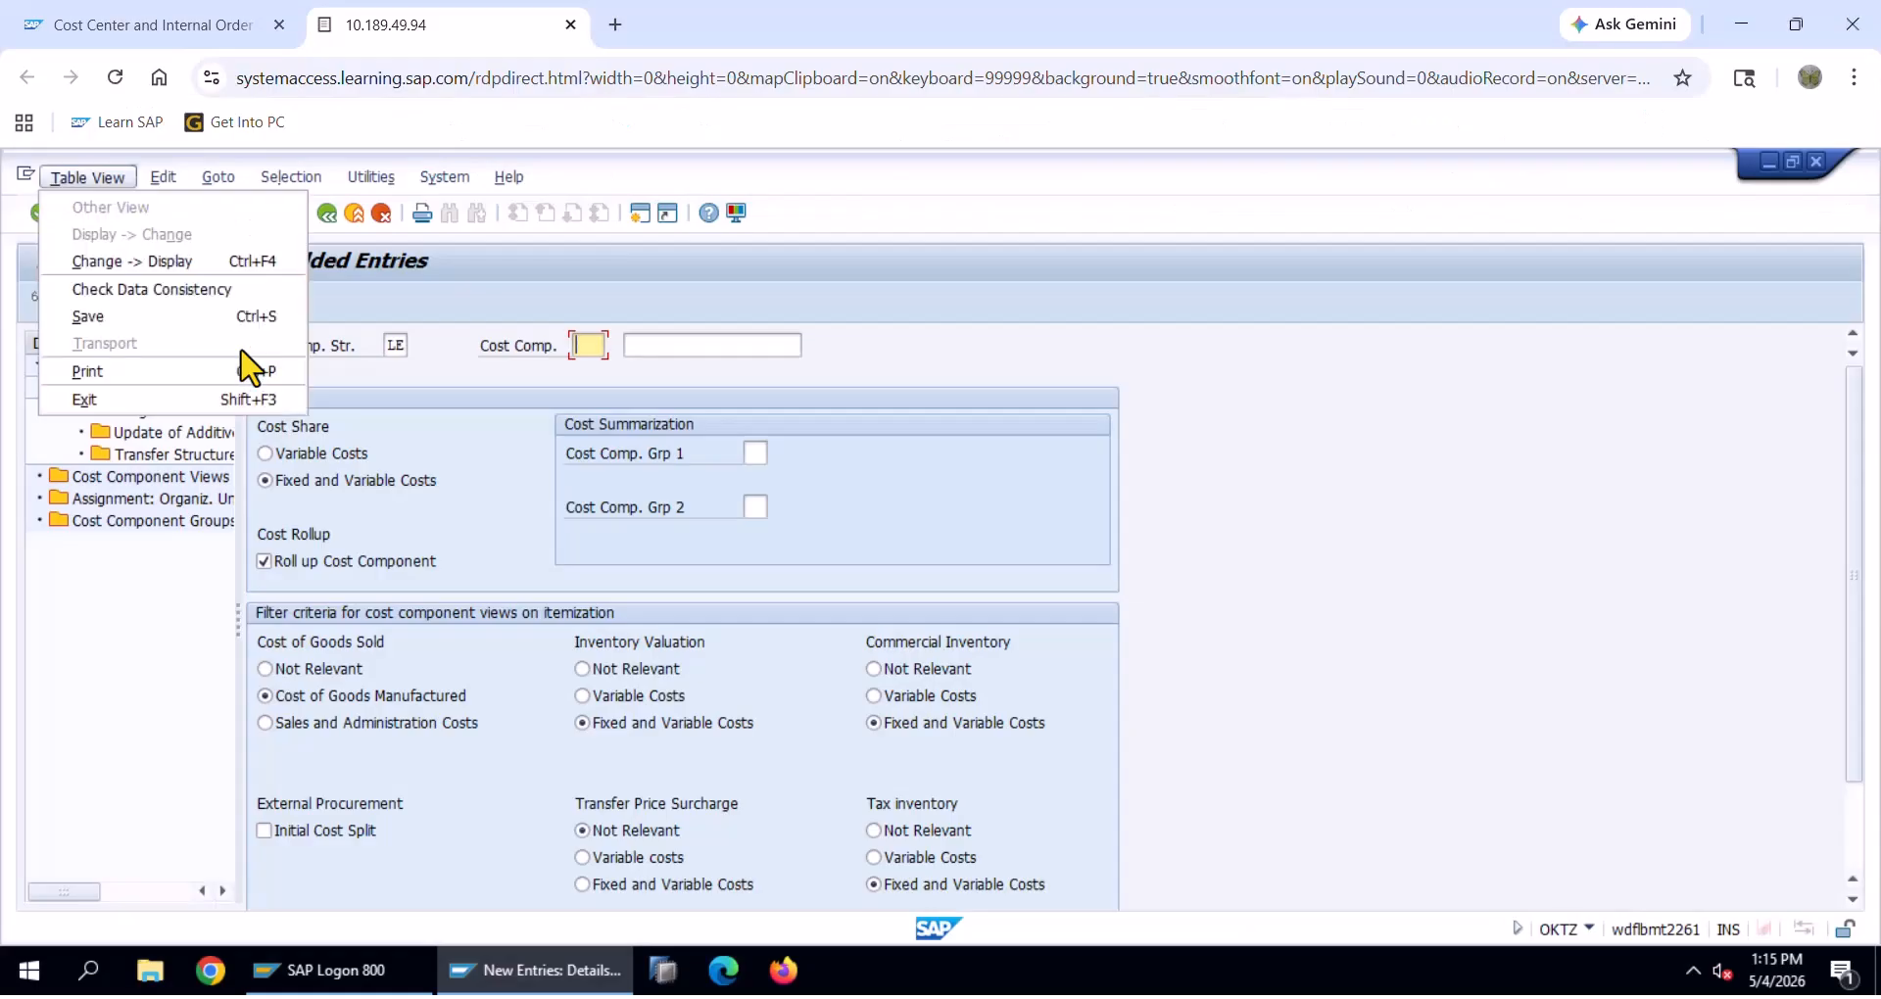
{"action": "key", "text": "Escape"}
{"action": "key", "text": "alt+Tab"}
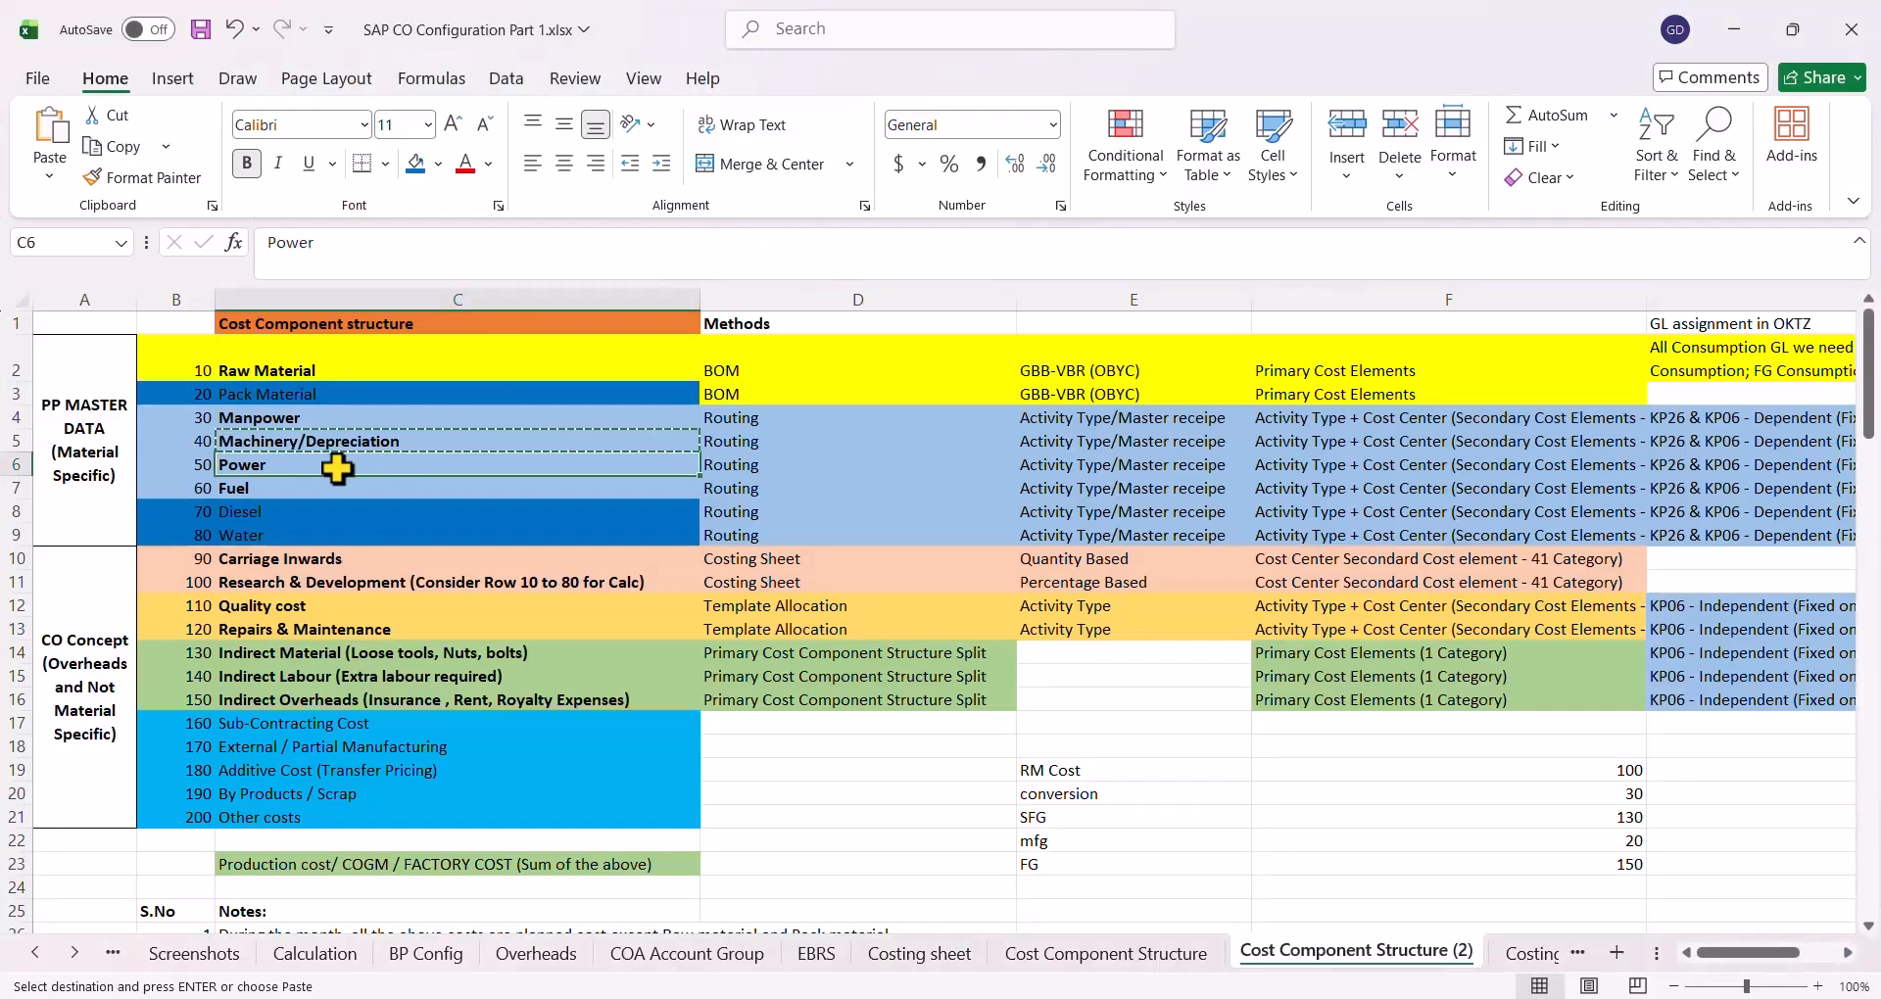
{"action": "key", "text": "alt+Tab"}
{"action": "left_click", "coordinate": [533, 467]}
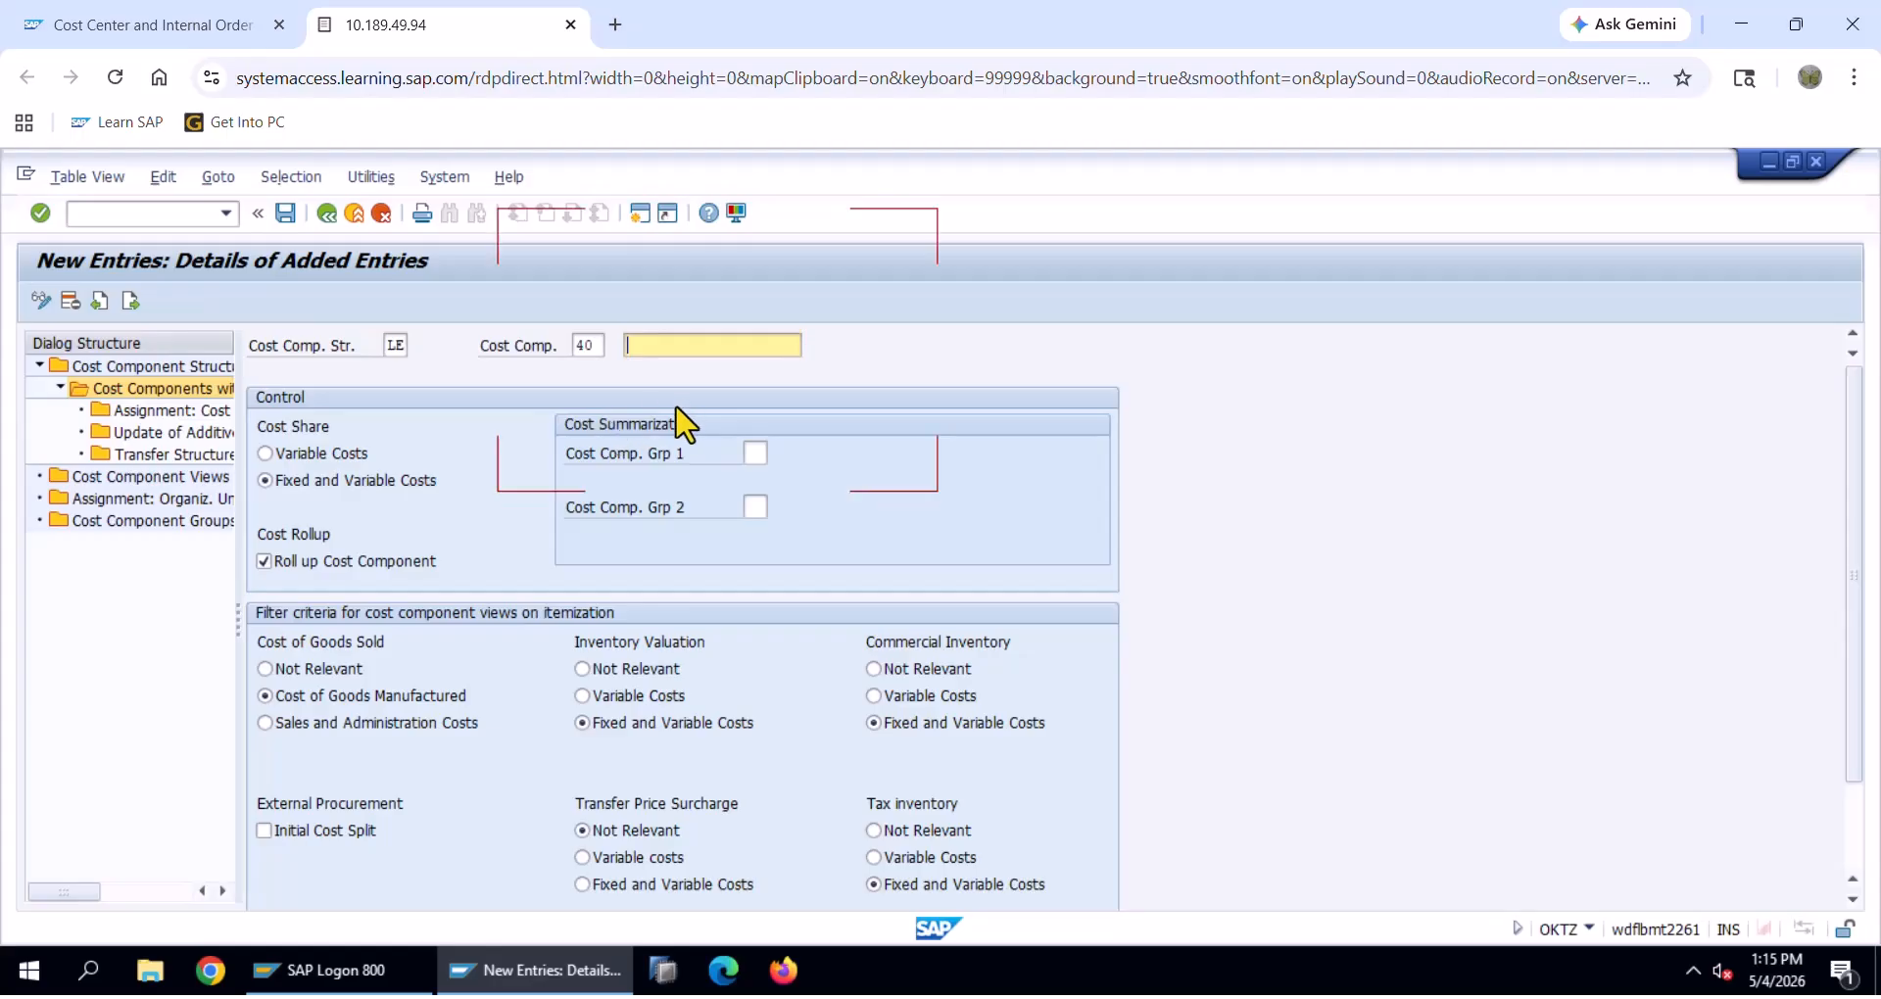
{"action": "type", "text": "Power"}
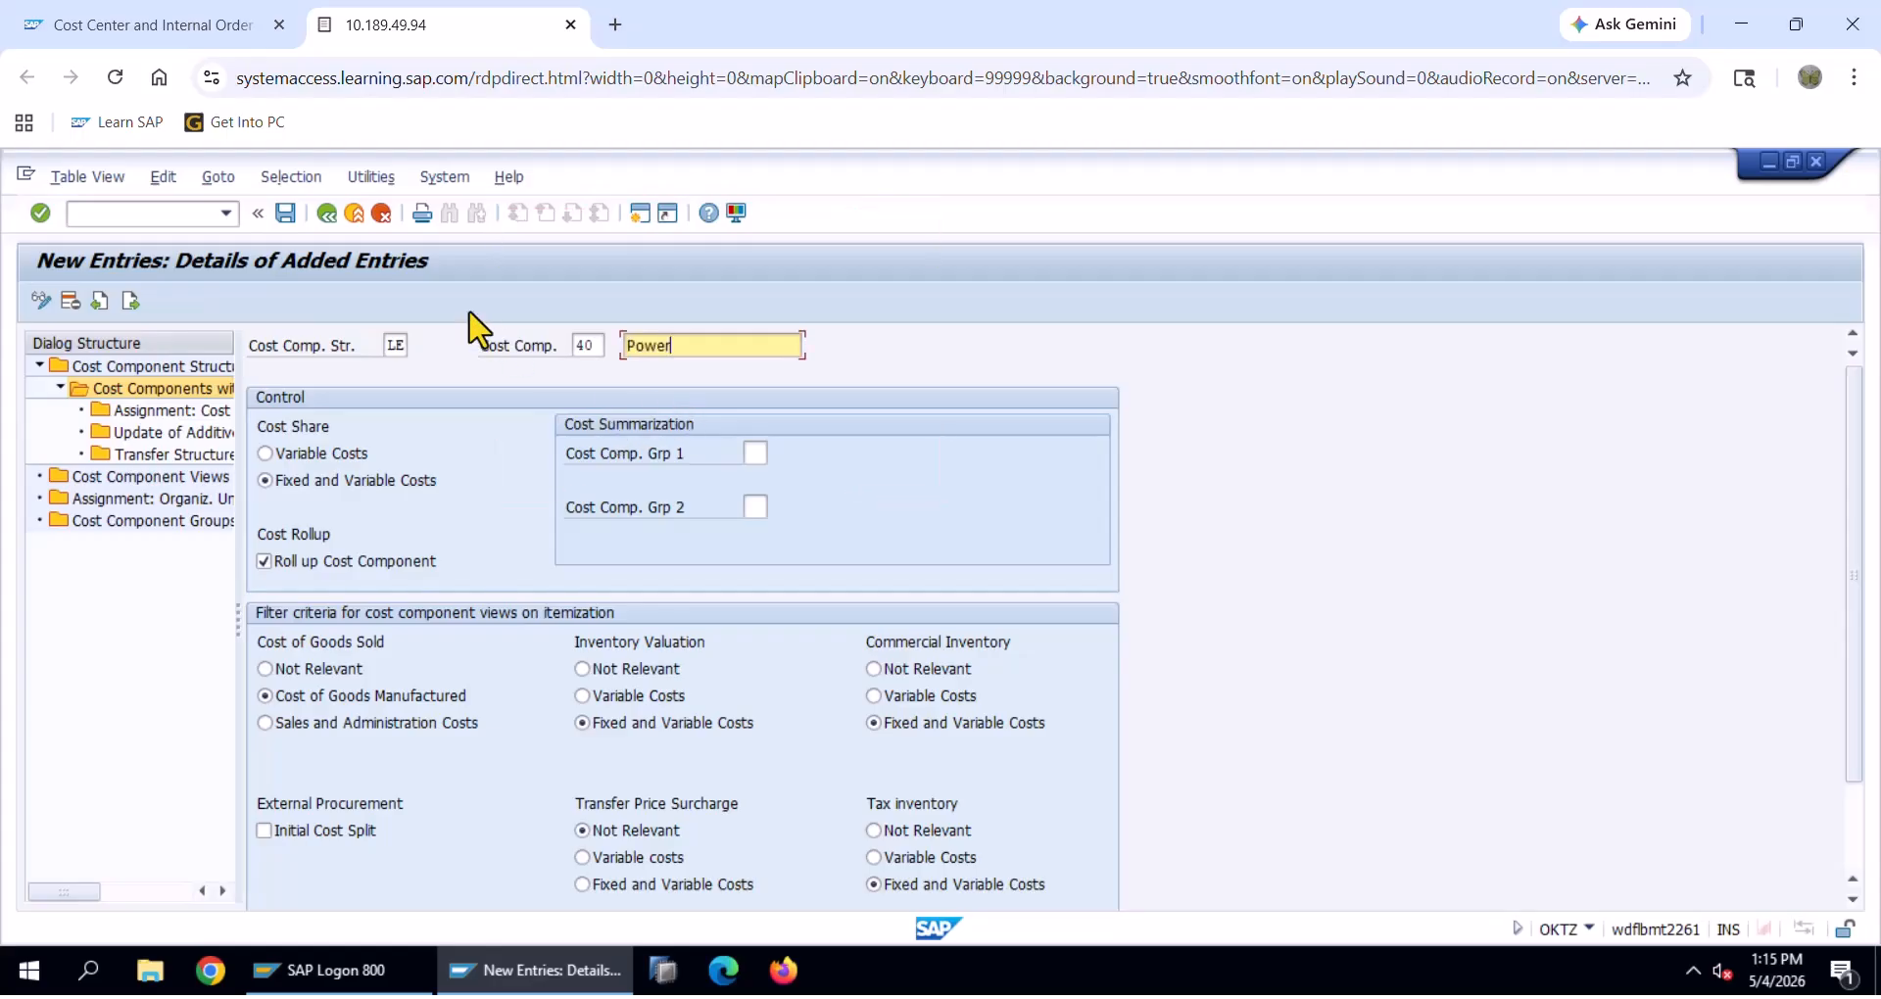
{"action": "left_click", "coordinate": [287, 214]}
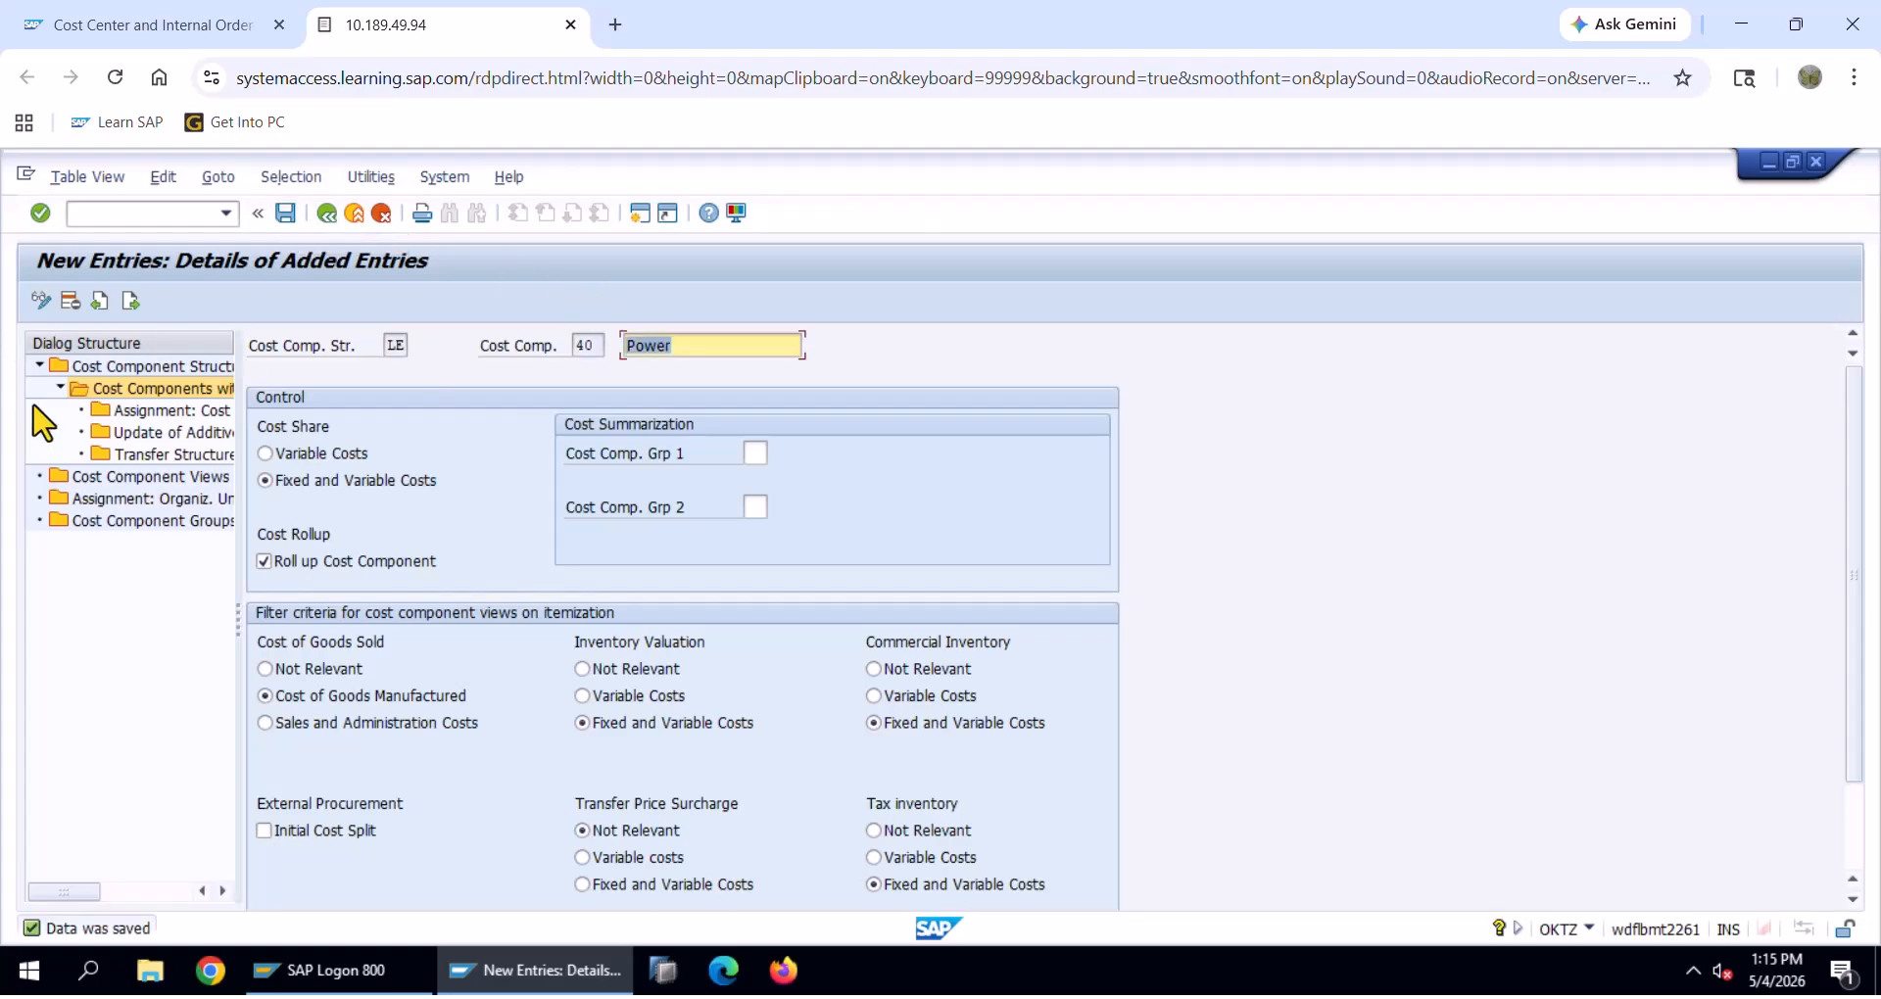
Open the cost component assignments for Power and begin a new entry with structure LE and chart of accounts LENO
{"action": "left_click", "coordinate": [155, 412]}
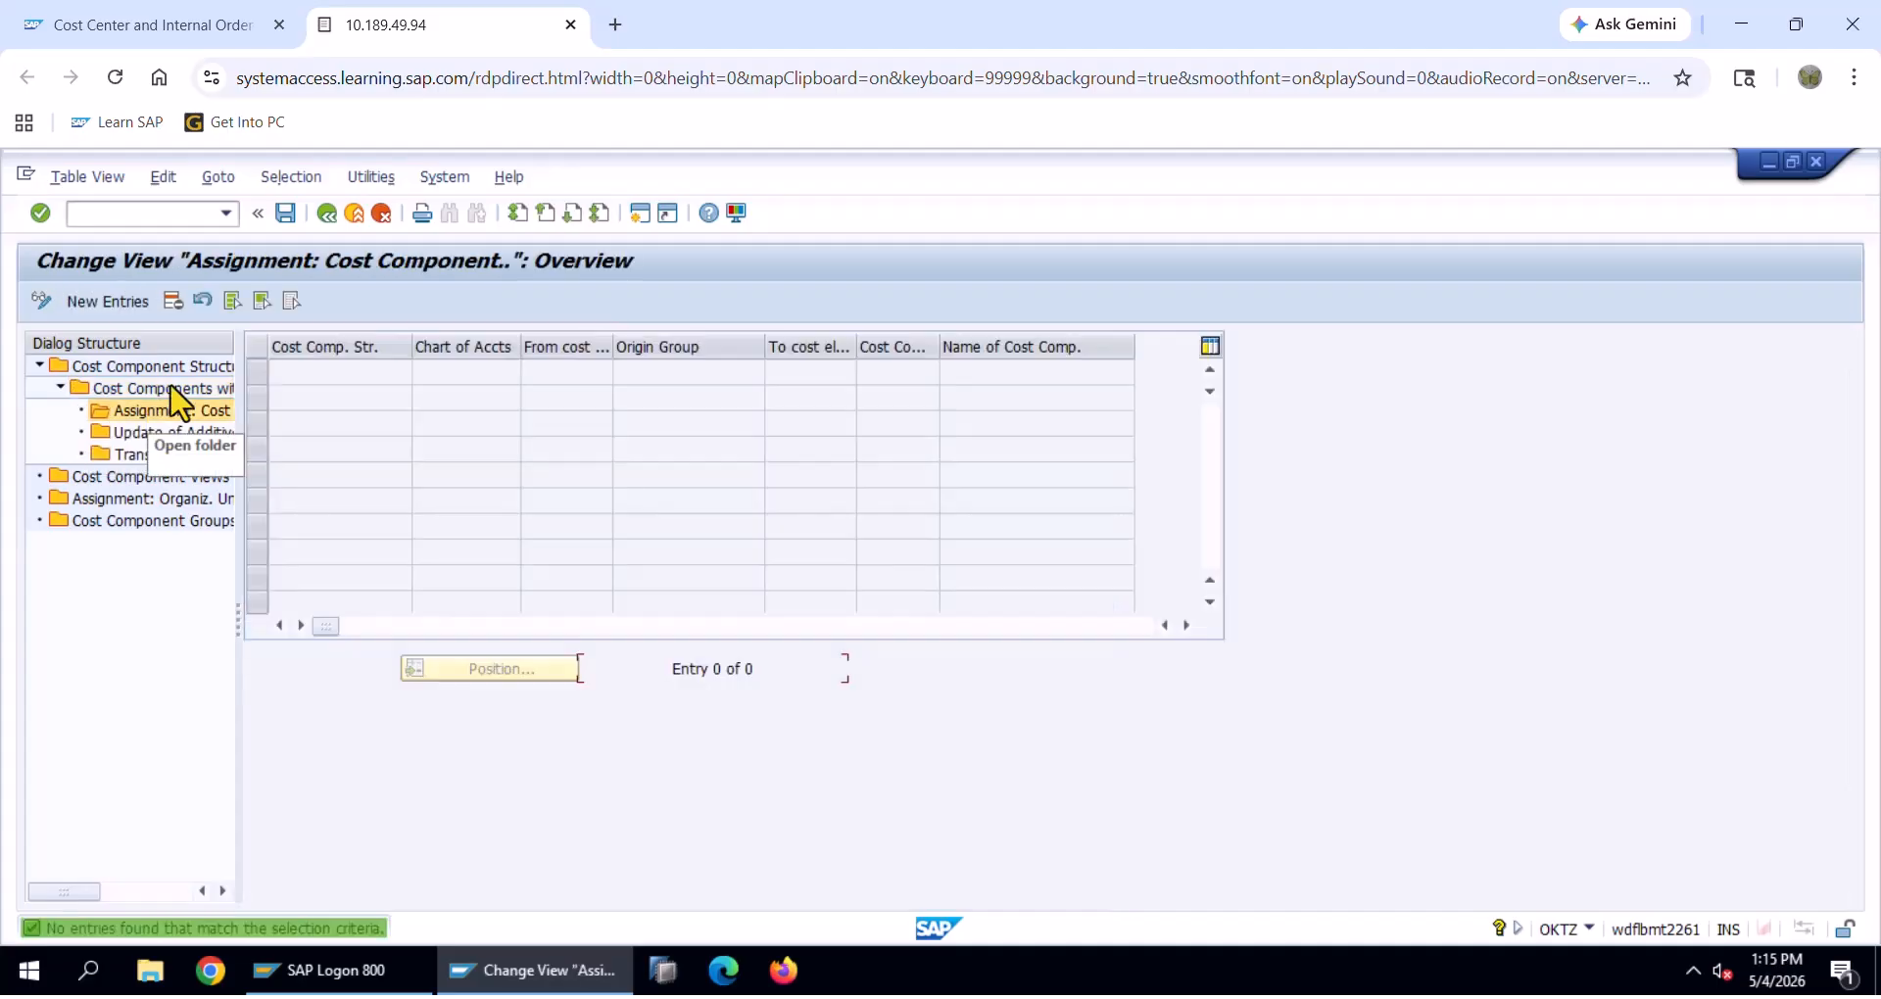
{"action": "left_click", "coordinate": [107, 302]}
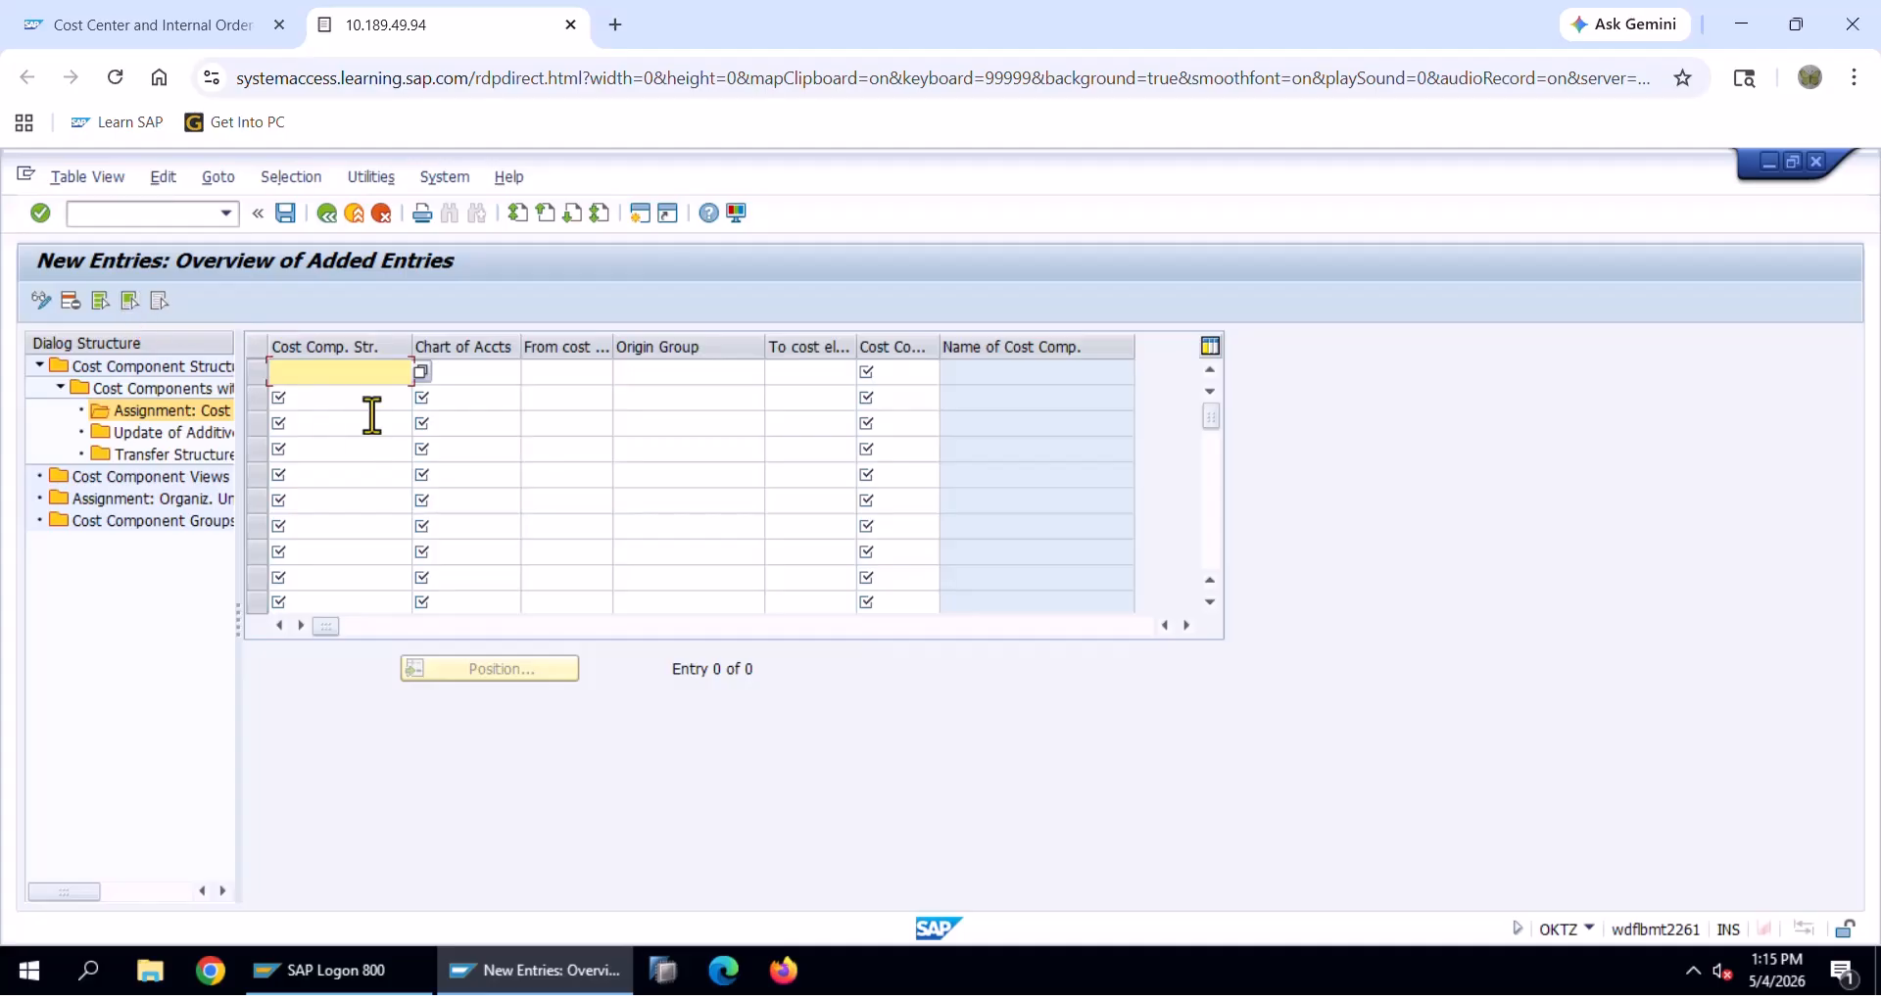
{"action": "key", "text": "Down"}
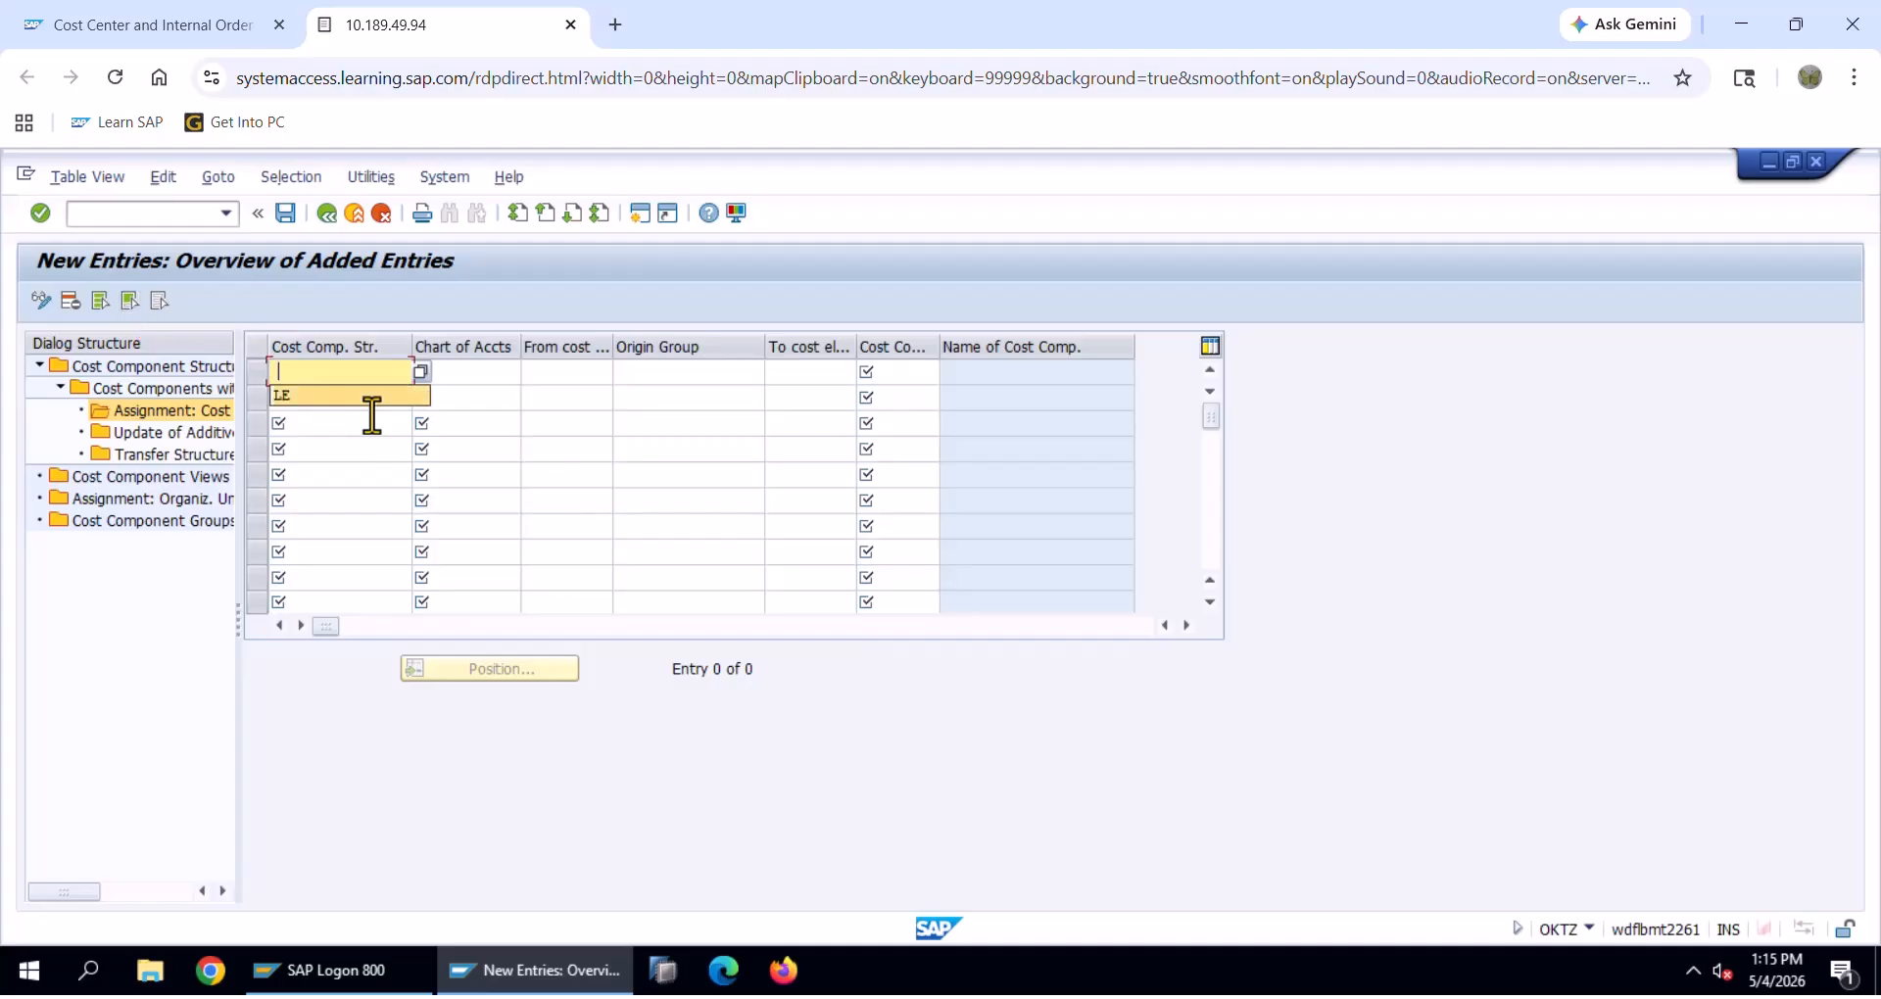
{"action": "key", "text": "Return"}
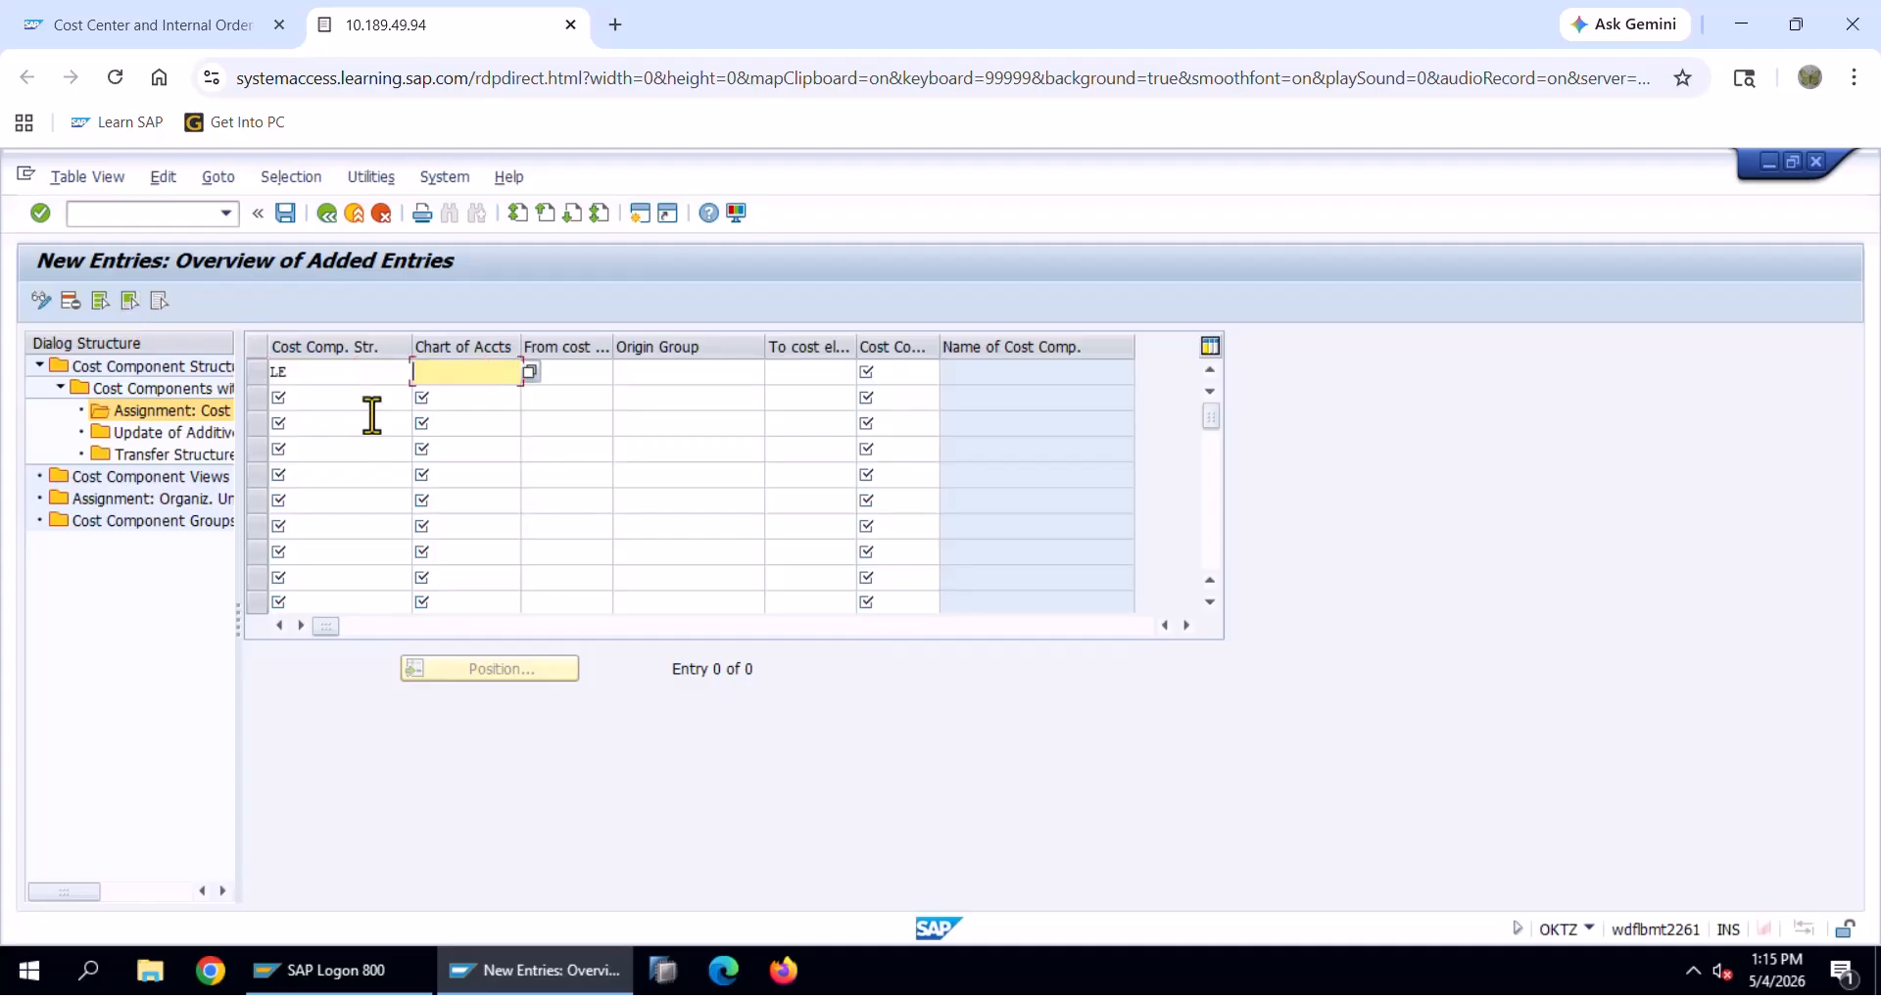
{"action": "type", "text": "L"}
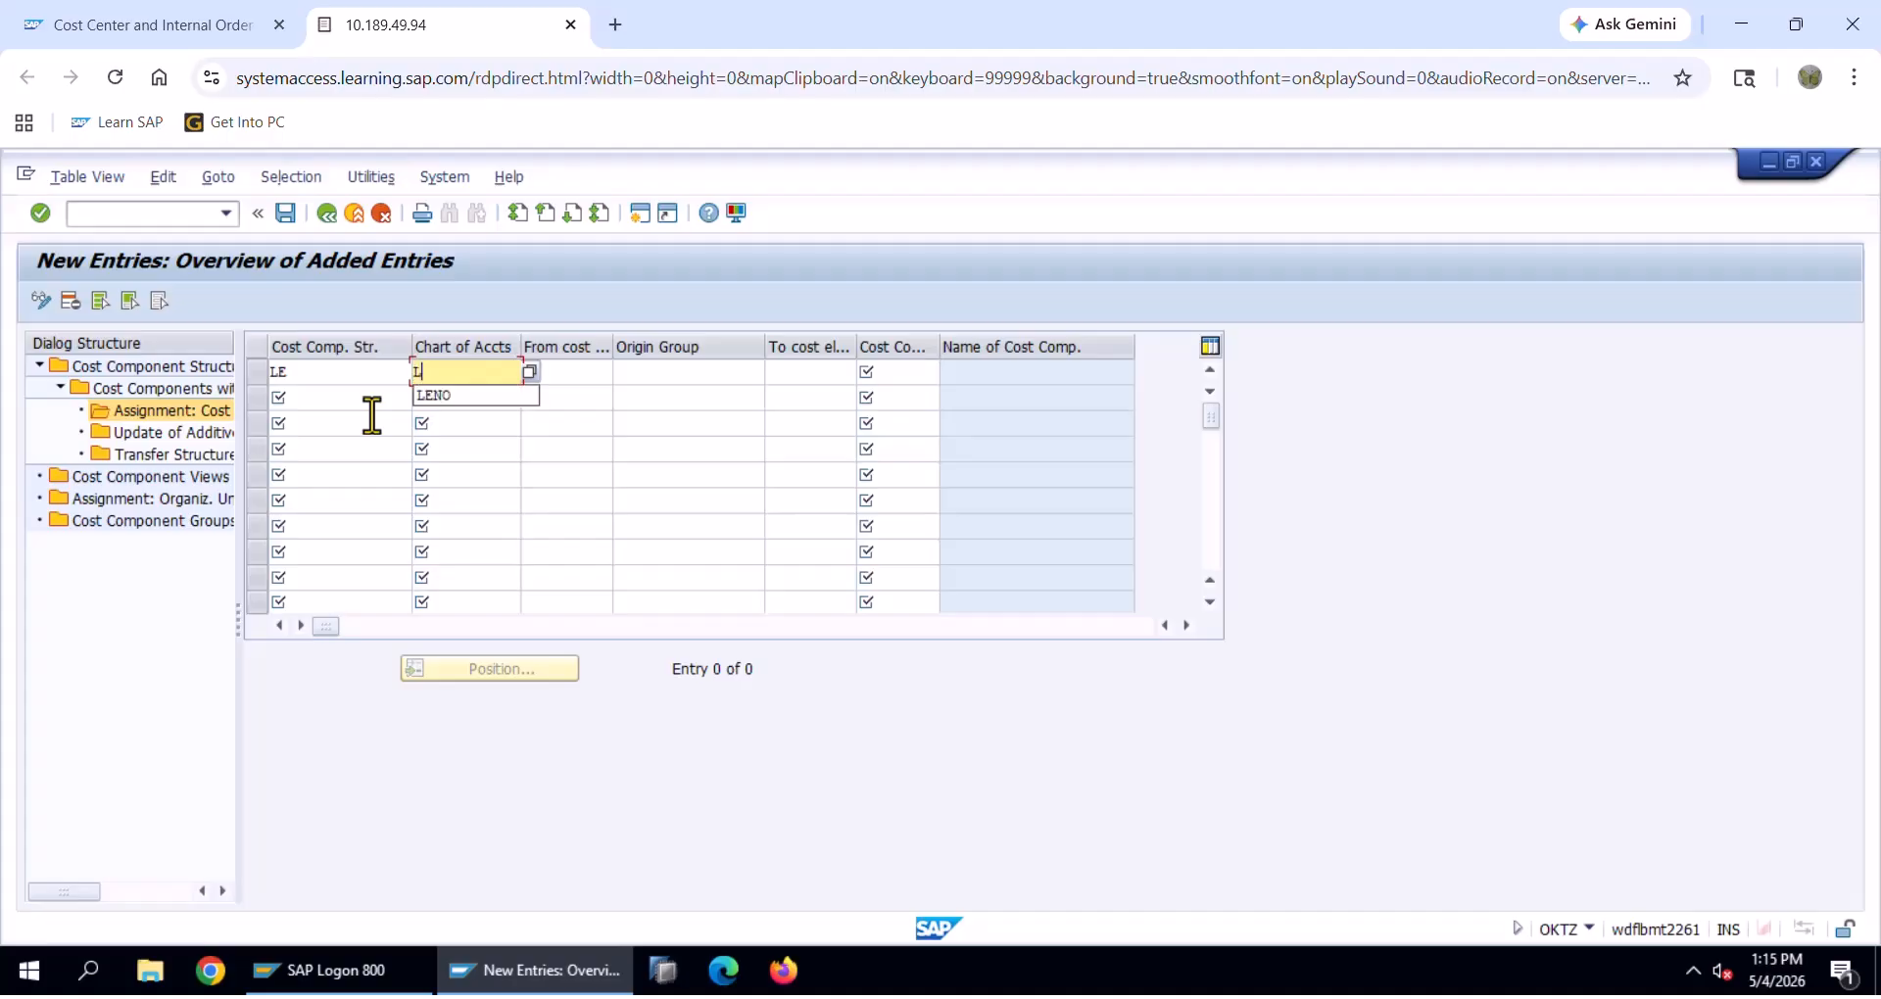
{"action": "type", "text": "ENO"}
{"action": "key", "text": "Tab"}
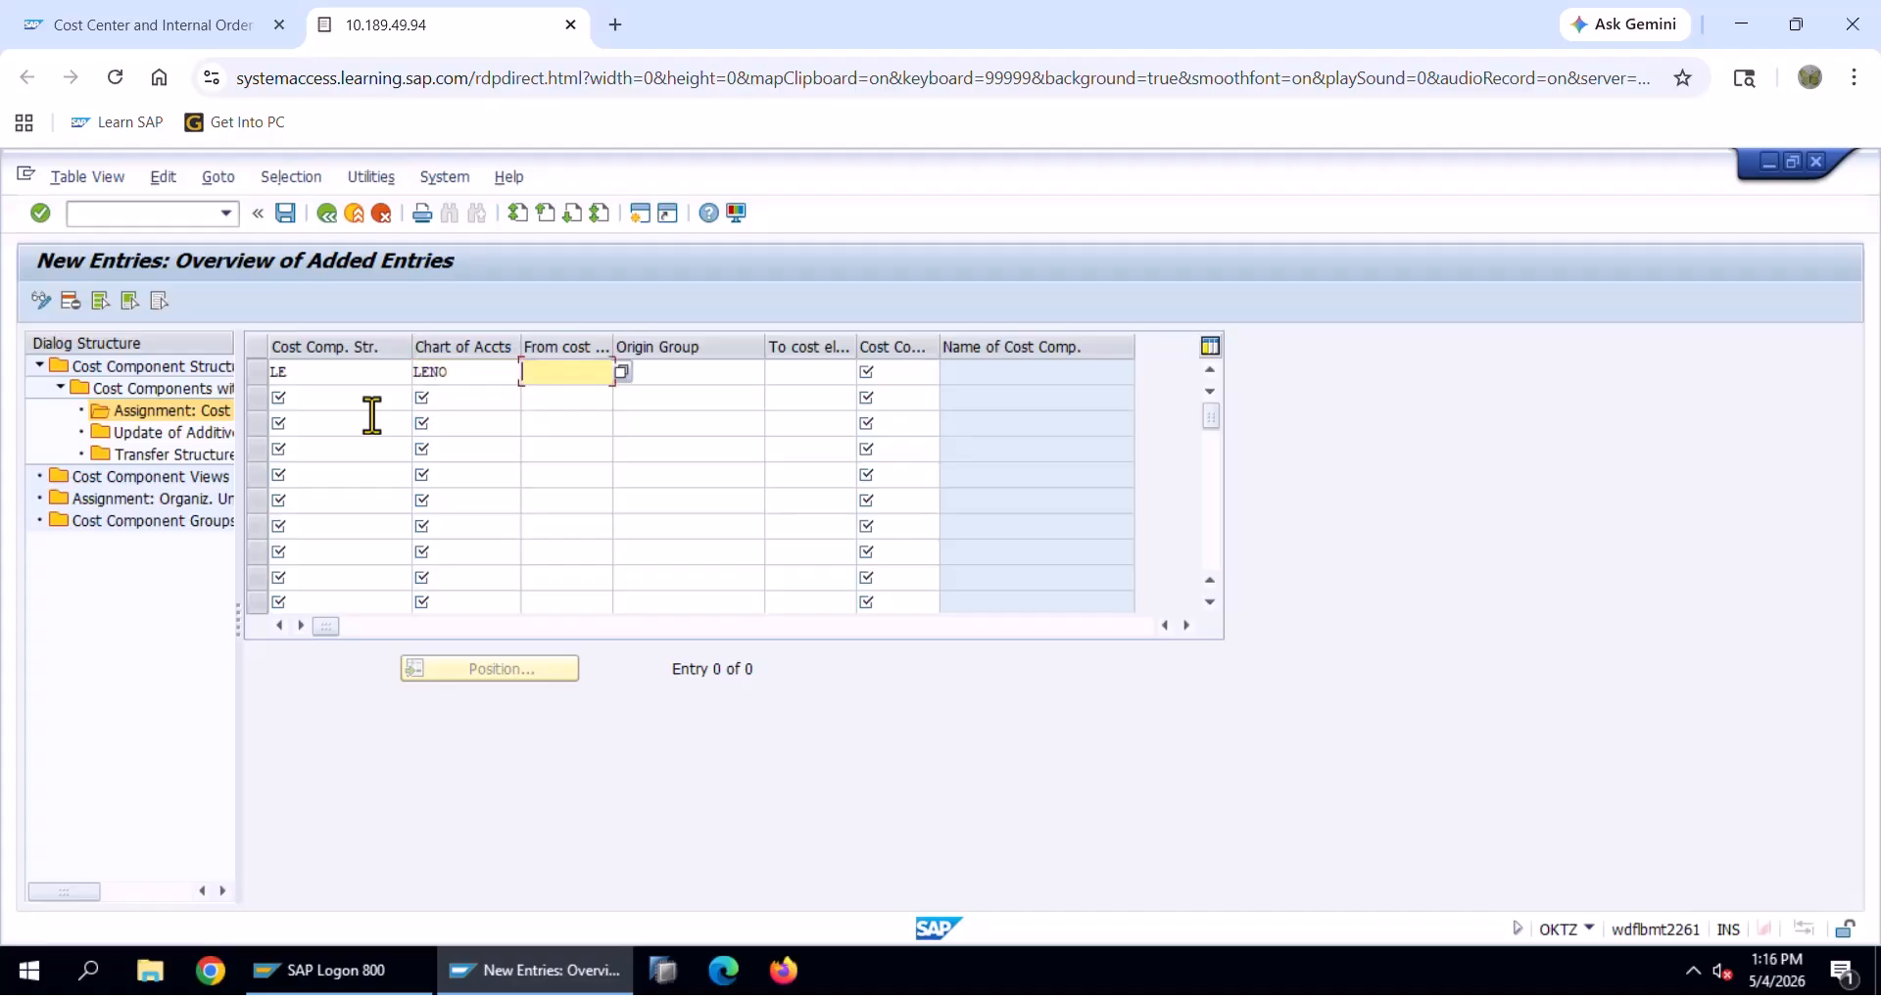
Look up the LENO cost elements and choose 94300003 POWER IAA as the from cost element
{"action": "key", "text": "F4"}
{"action": "left_click", "coordinate": [504, 458]}
{"action": "type", "text": "LEN"}
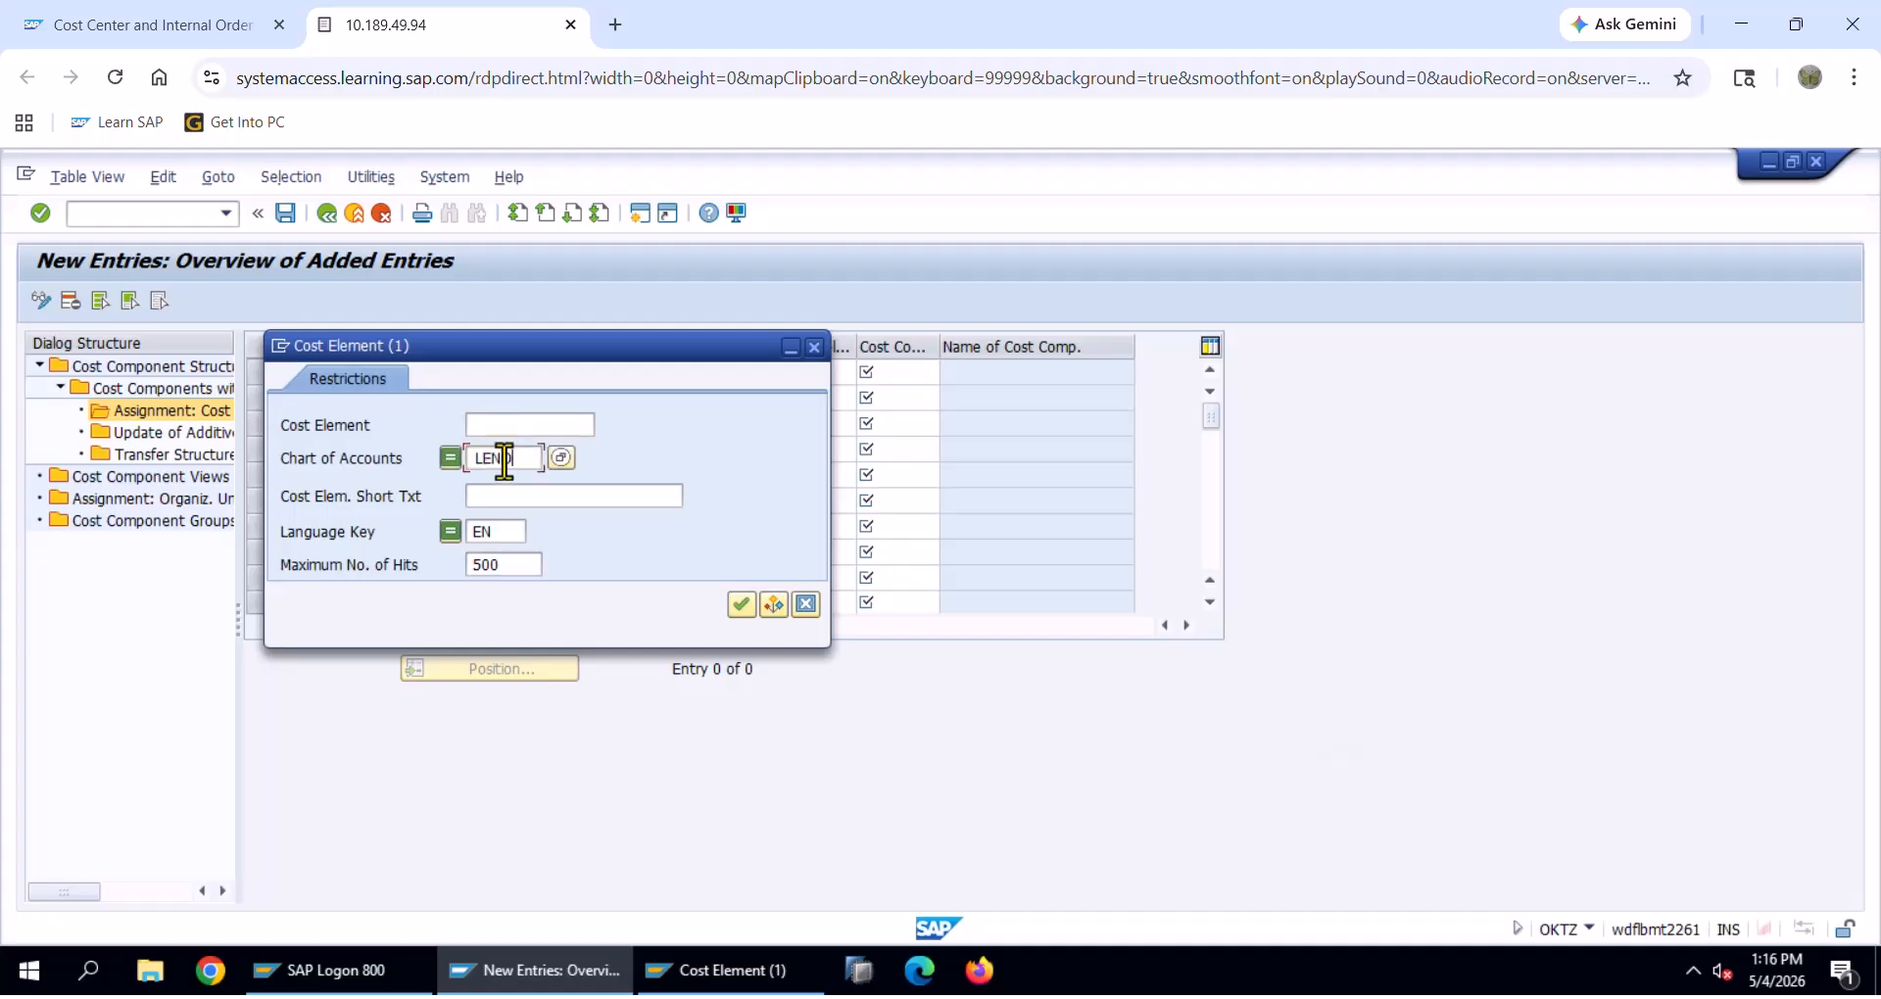
{"action": "type", "text": "O"}
{"action": "key", "text": "Return"}
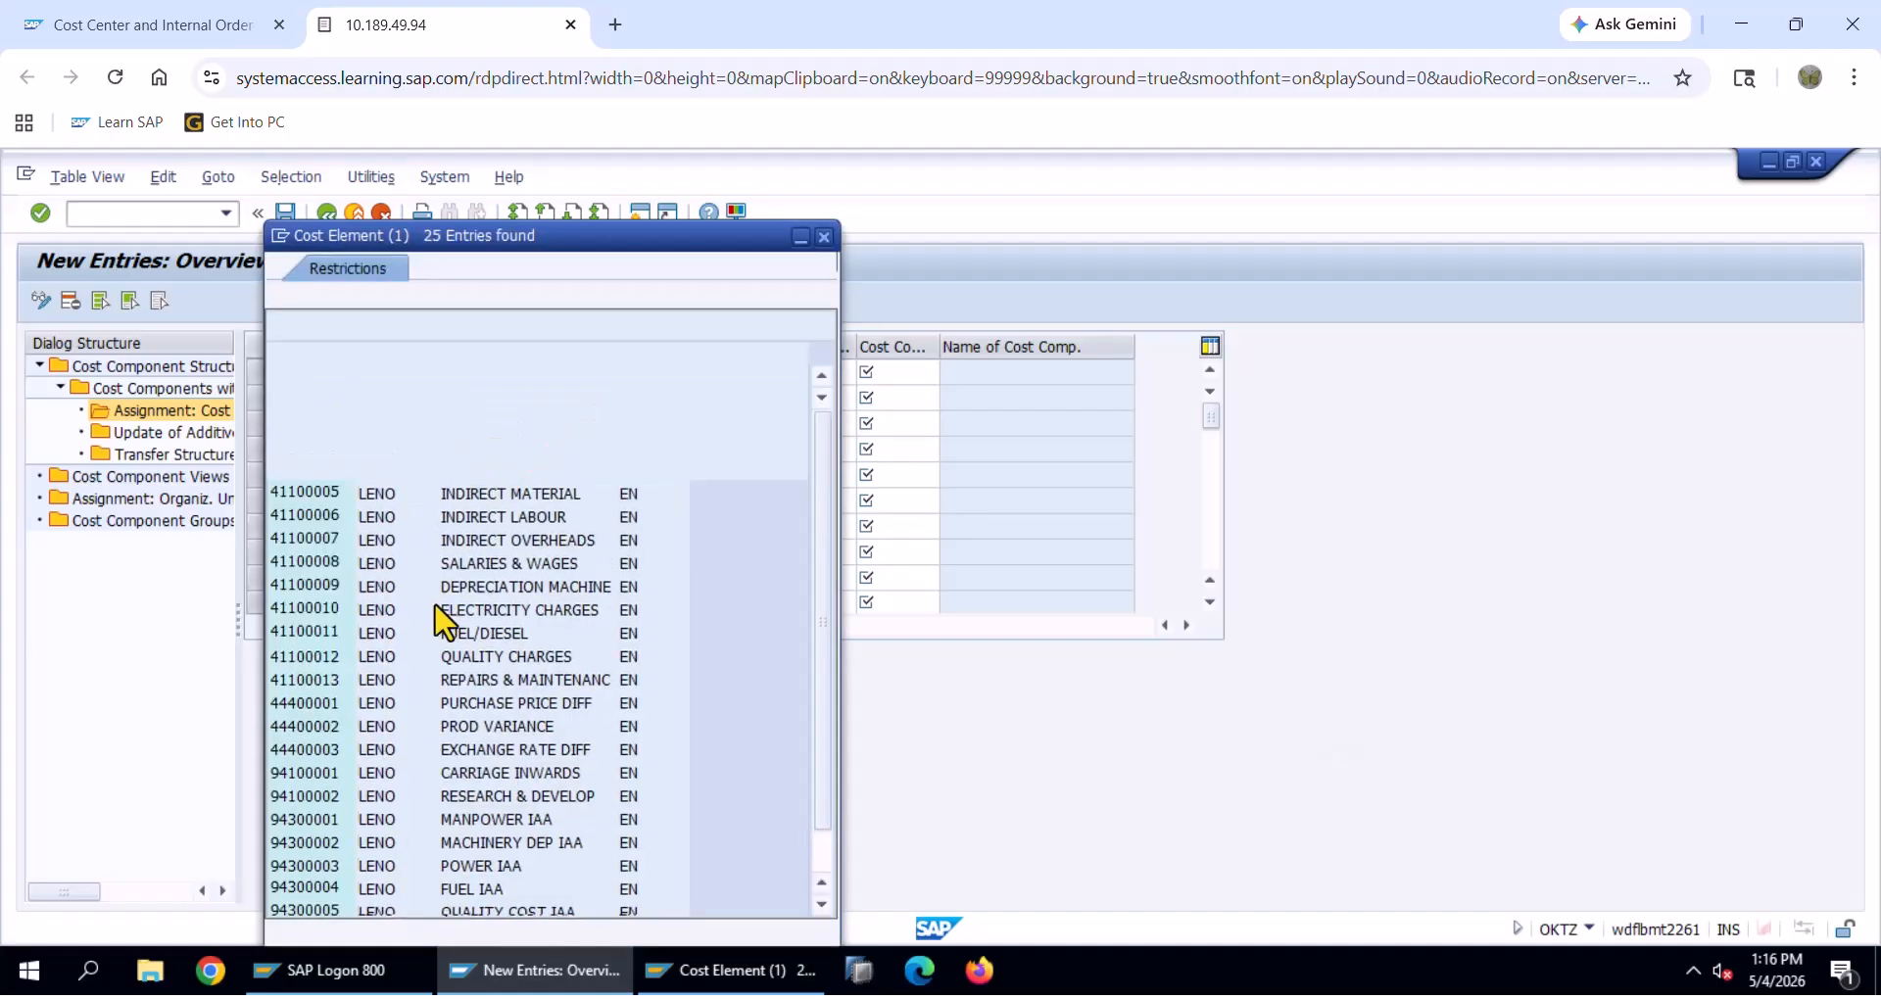
{"action": "left_click", "coordinate": [485, 867]}
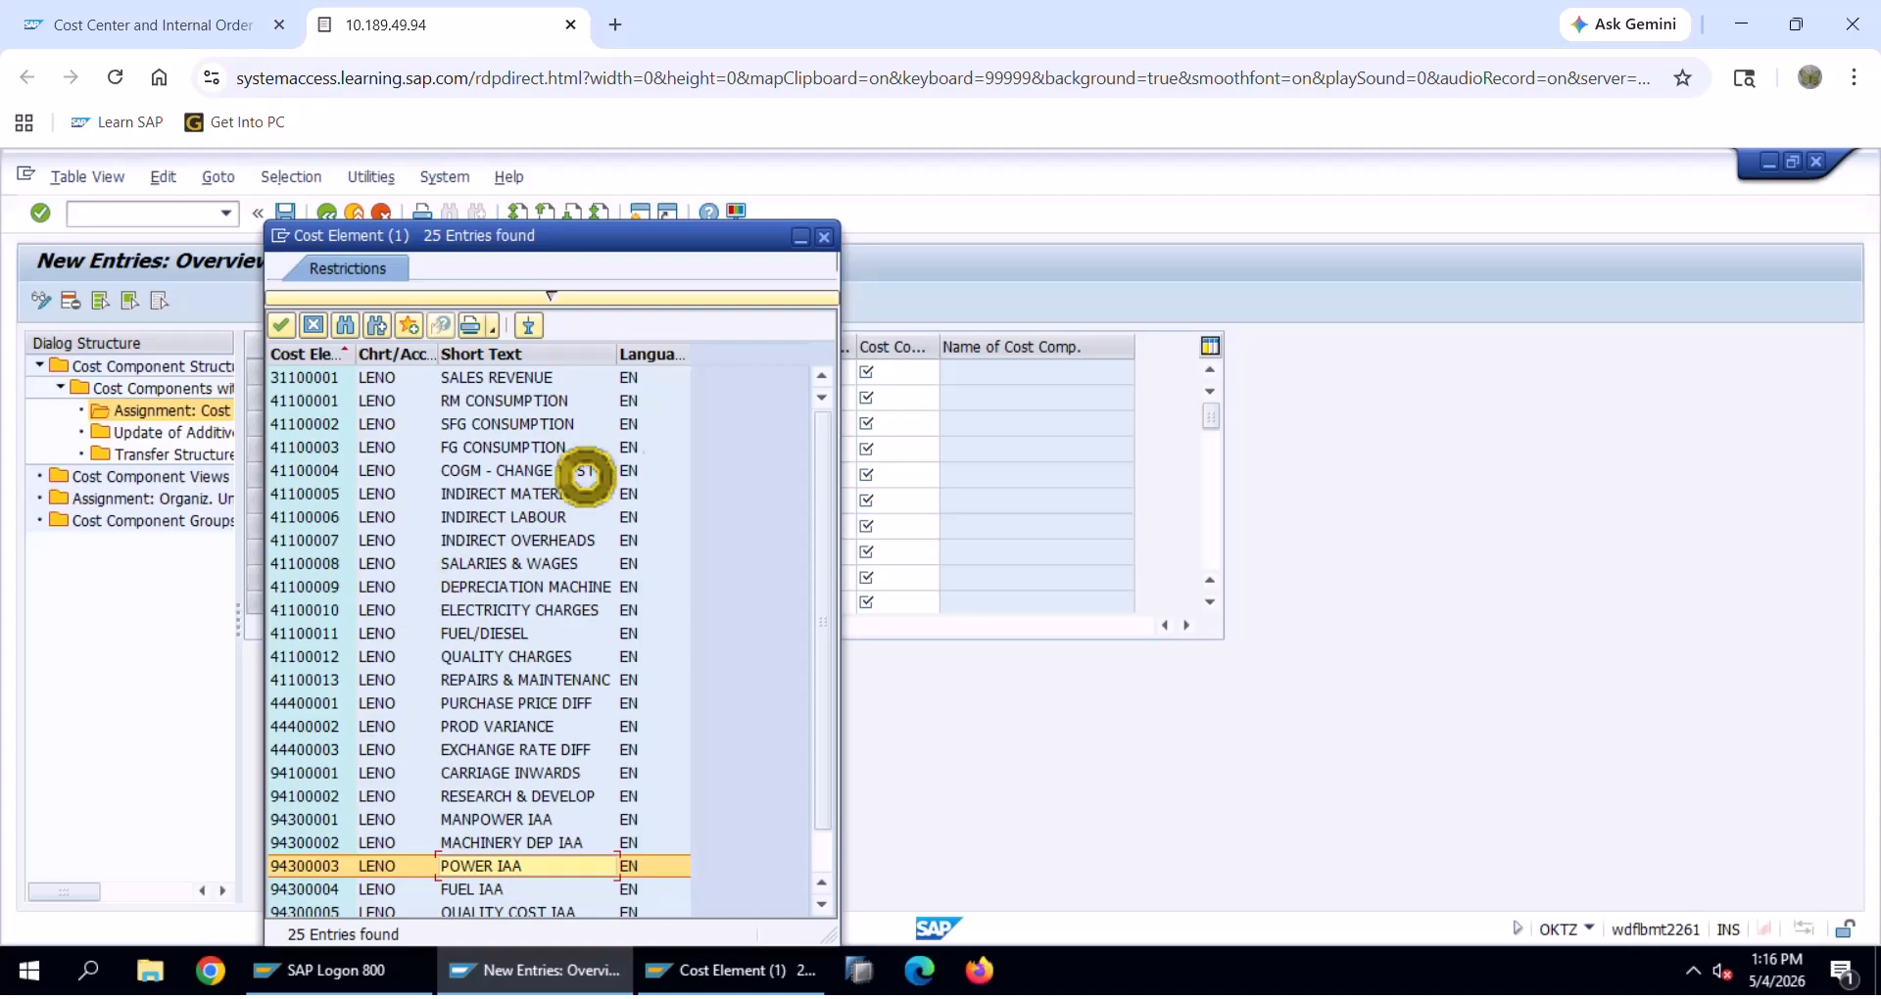
{"action": "key", "text": "Return"}
Assign cost component 040 to cost element 94300003 and save the assignment
{"action": "left_click", "coordinate": [879, 382]}
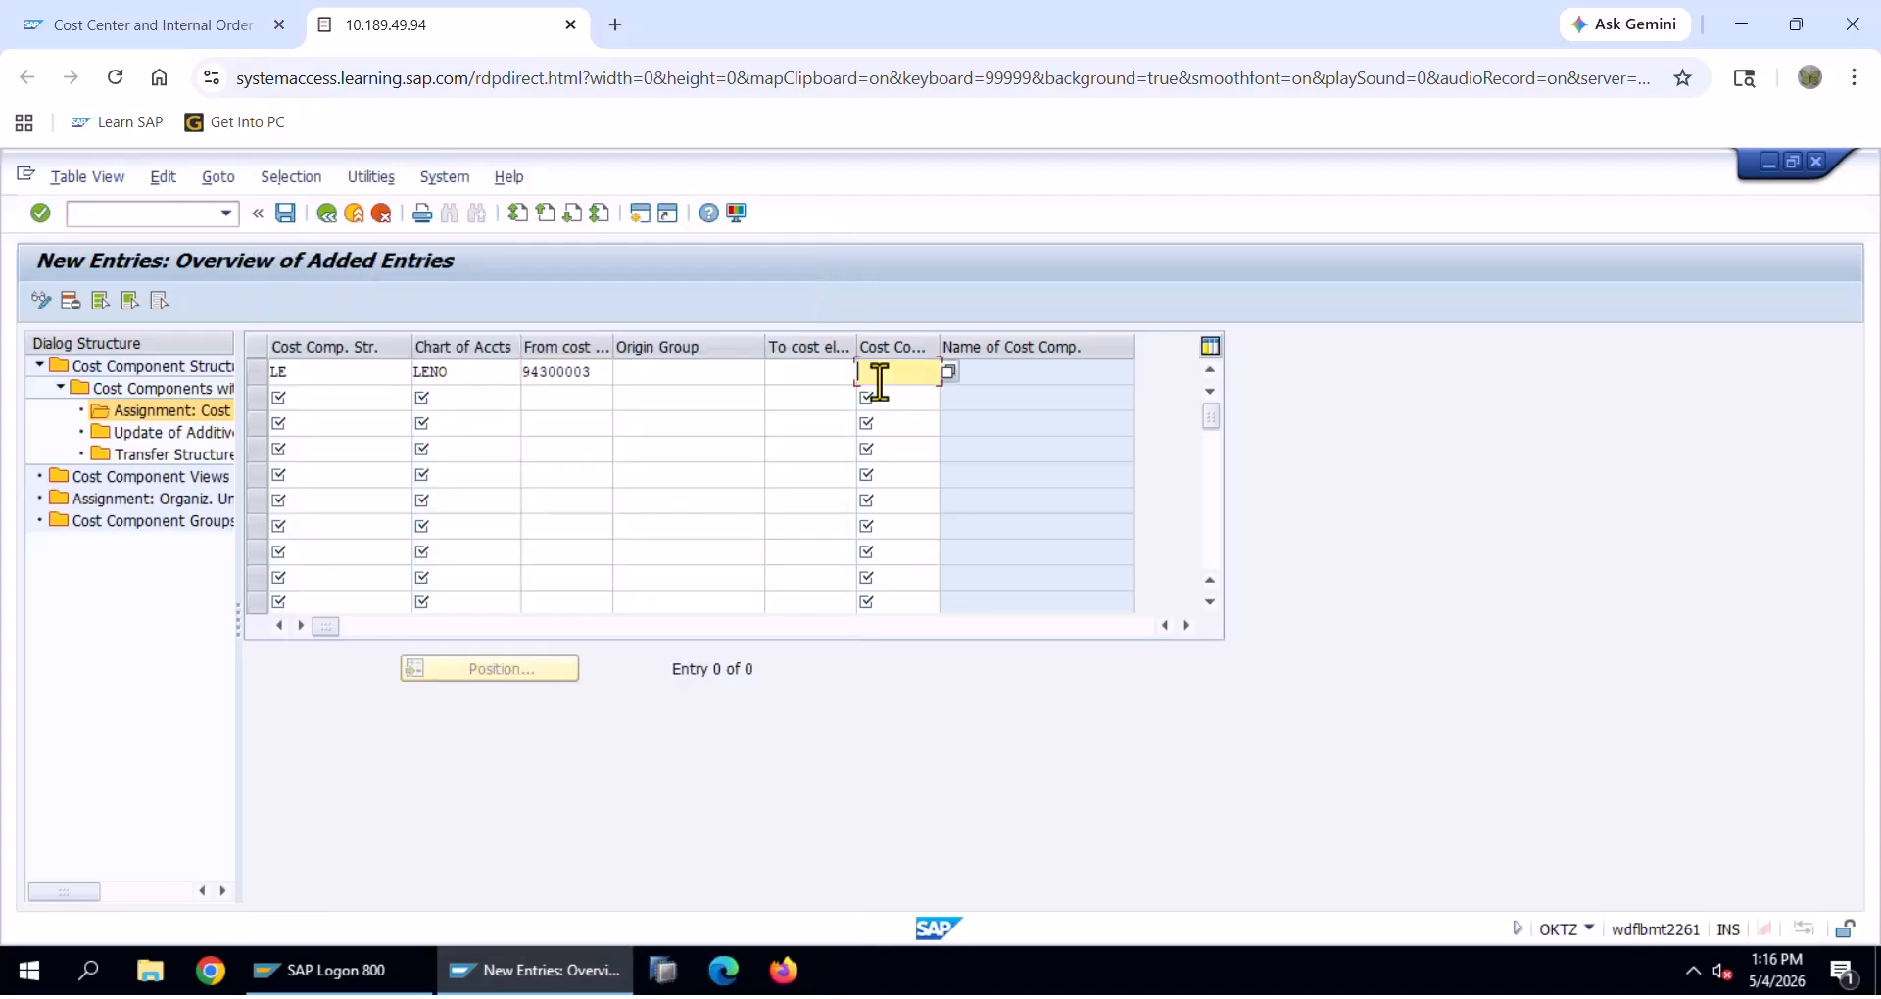
{"action": "key", "text": "F4"}
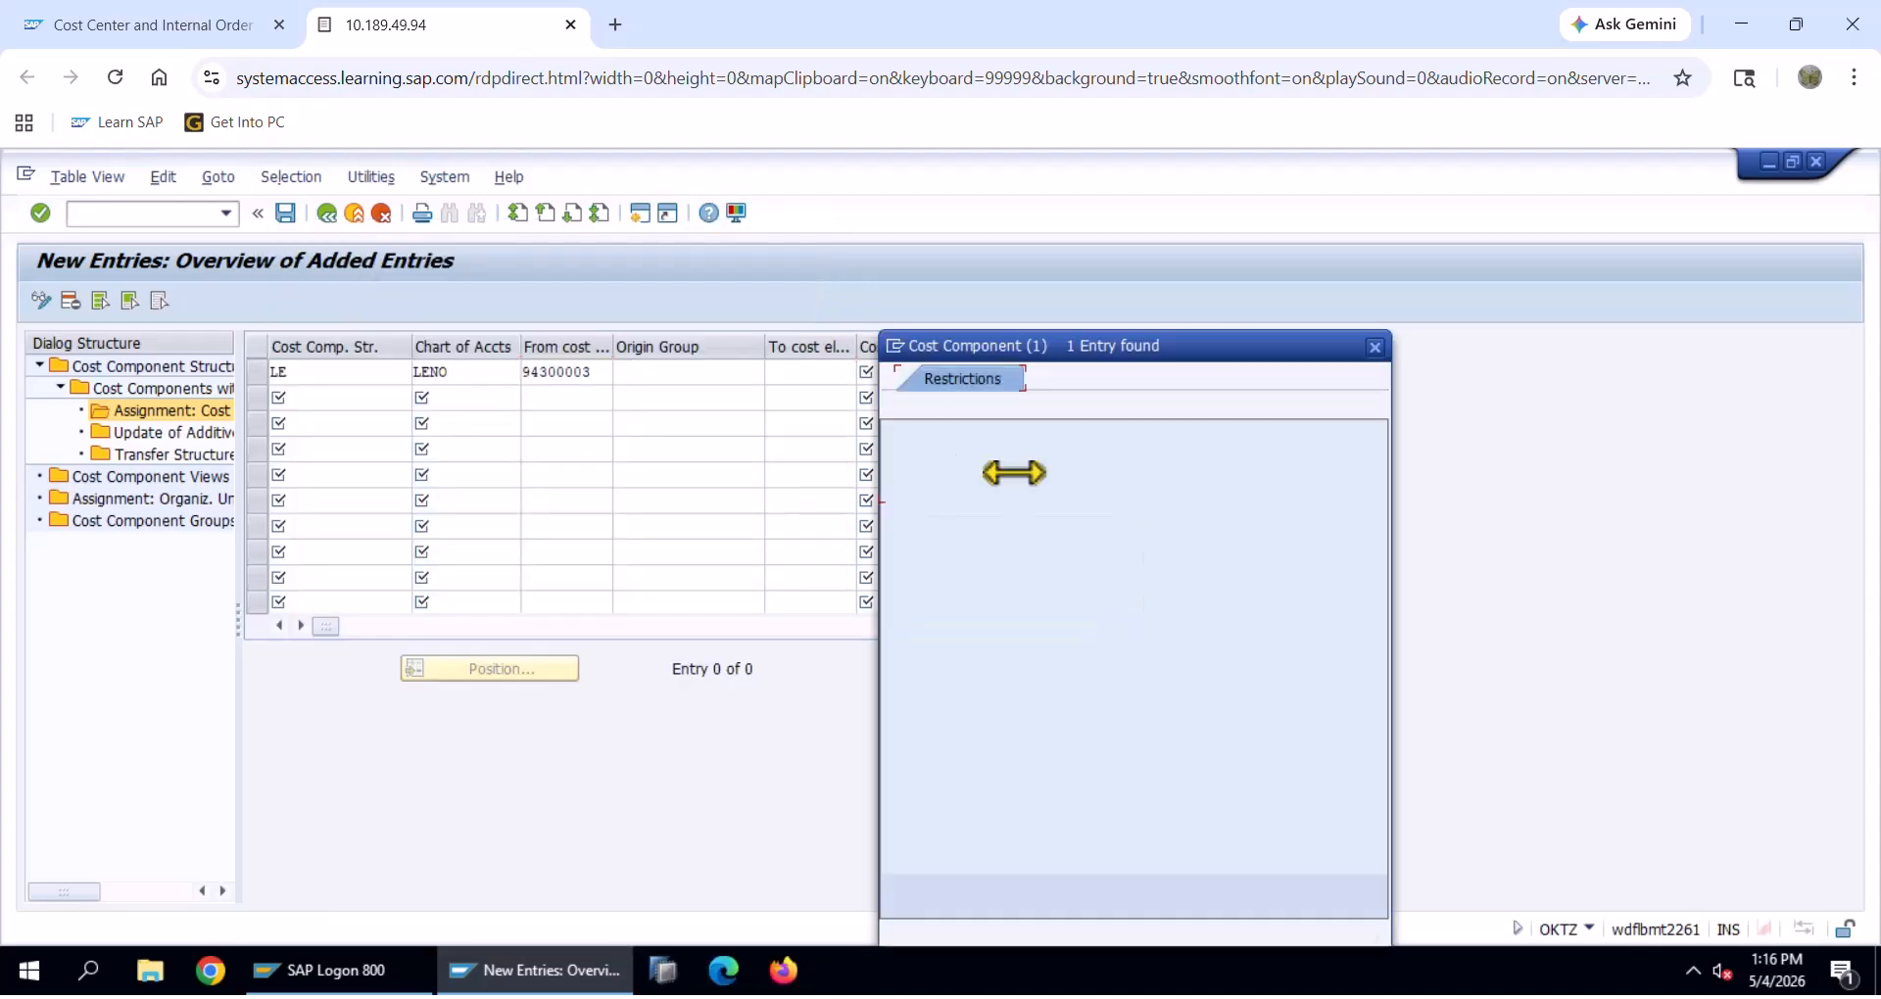
{"action": "double_click", "coordinate": [1024, 489]}
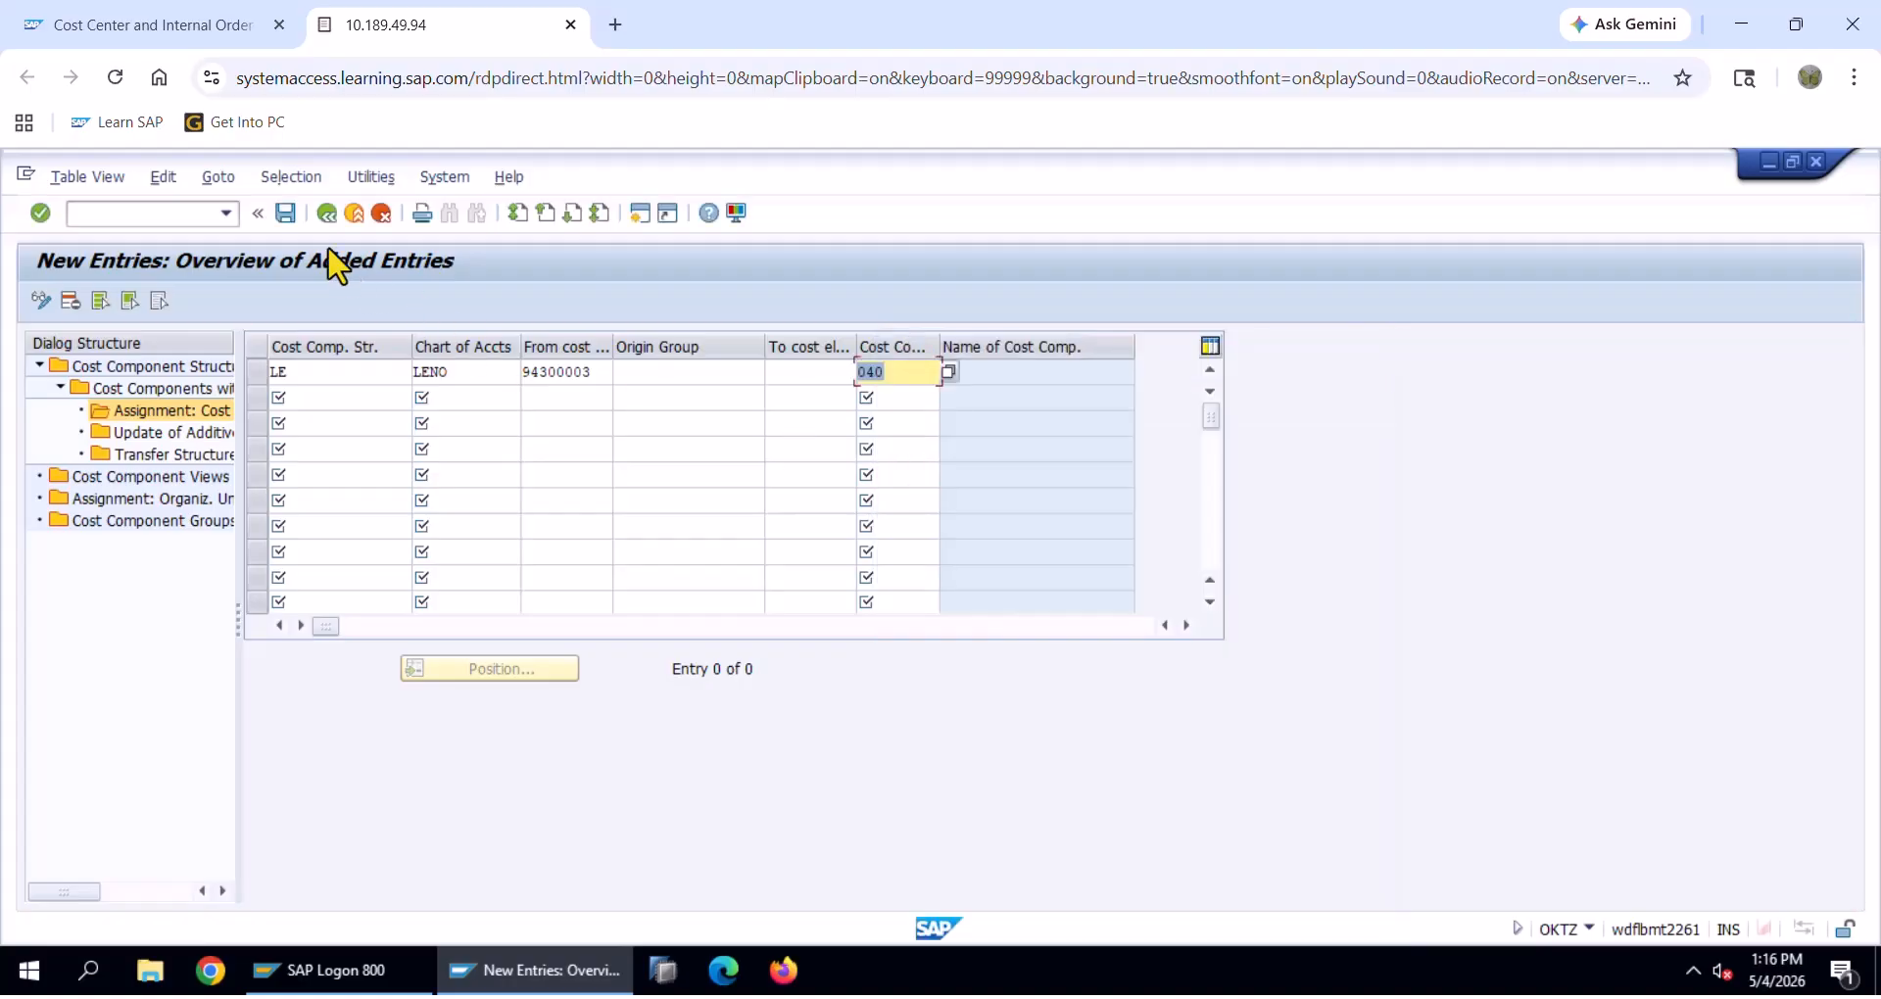
{"action": "left_click", "coordinate": [286, 214]}
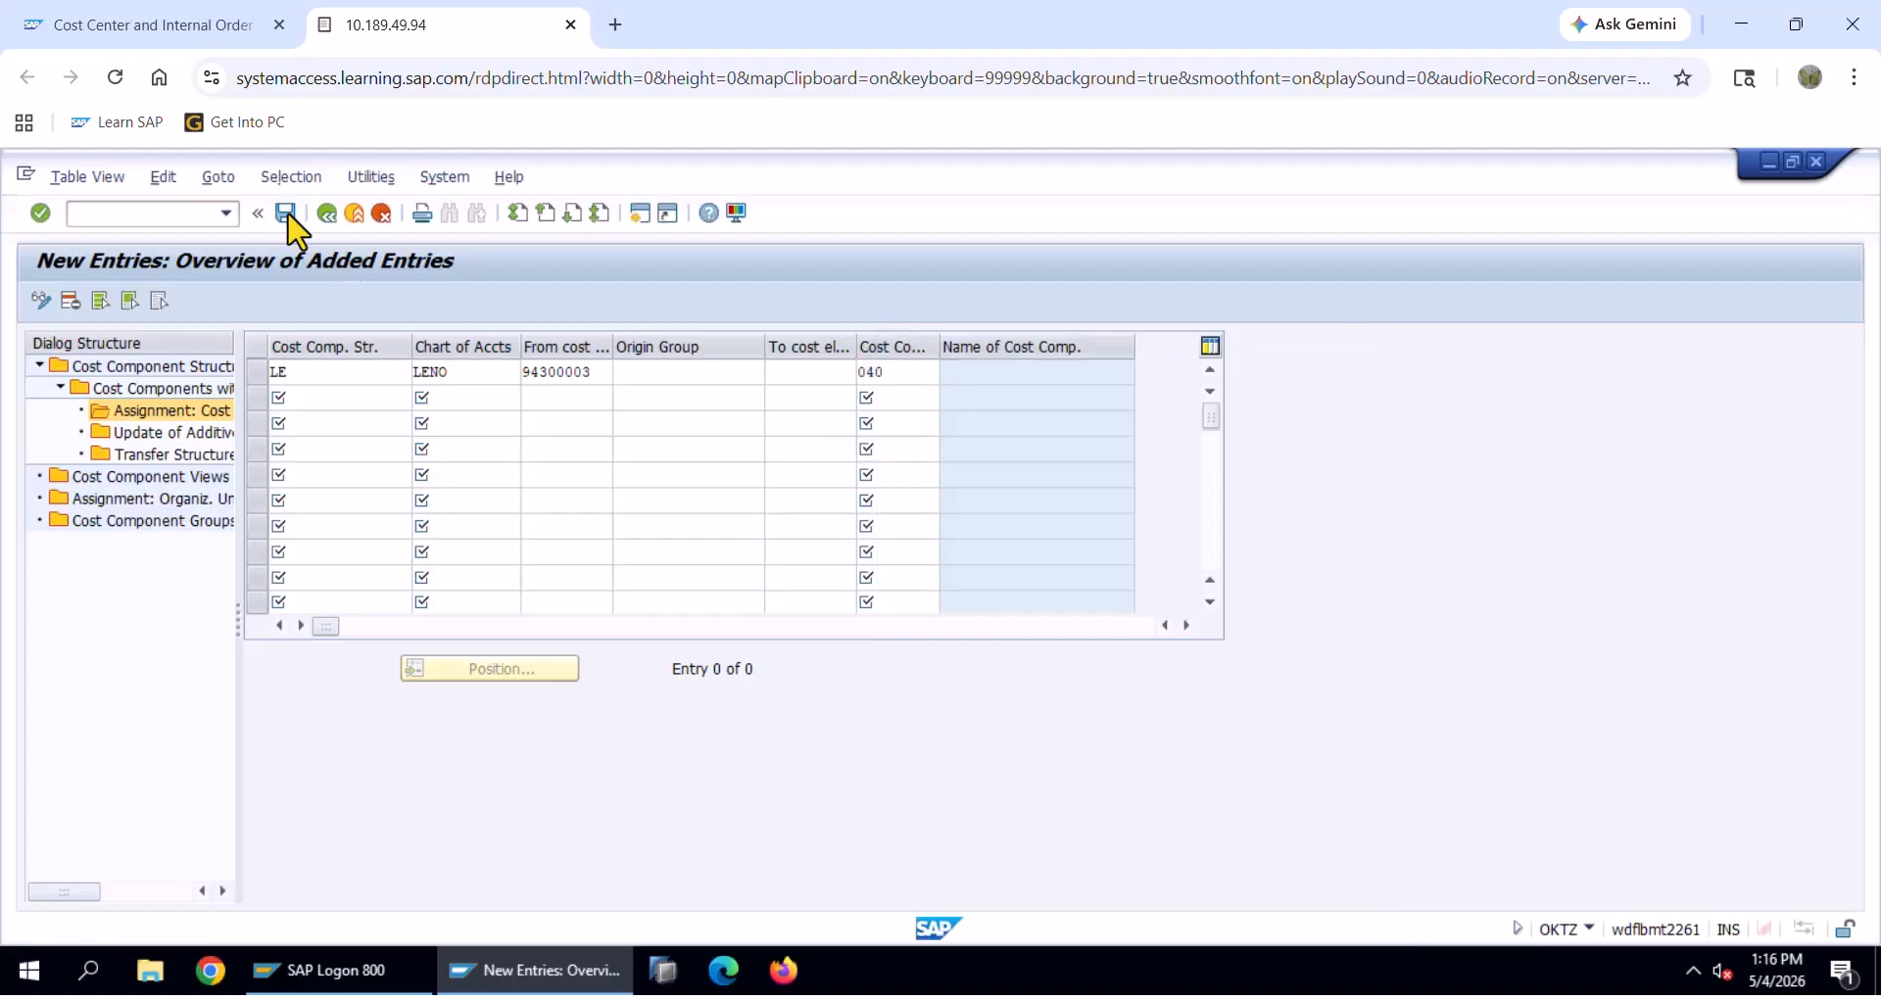
Consult the Excel workbook for the component after Power, enter it in SAP structure LE as cost component 50 named Fuel, and save
{"action": "double_click", "coordinate": [149, 390]}
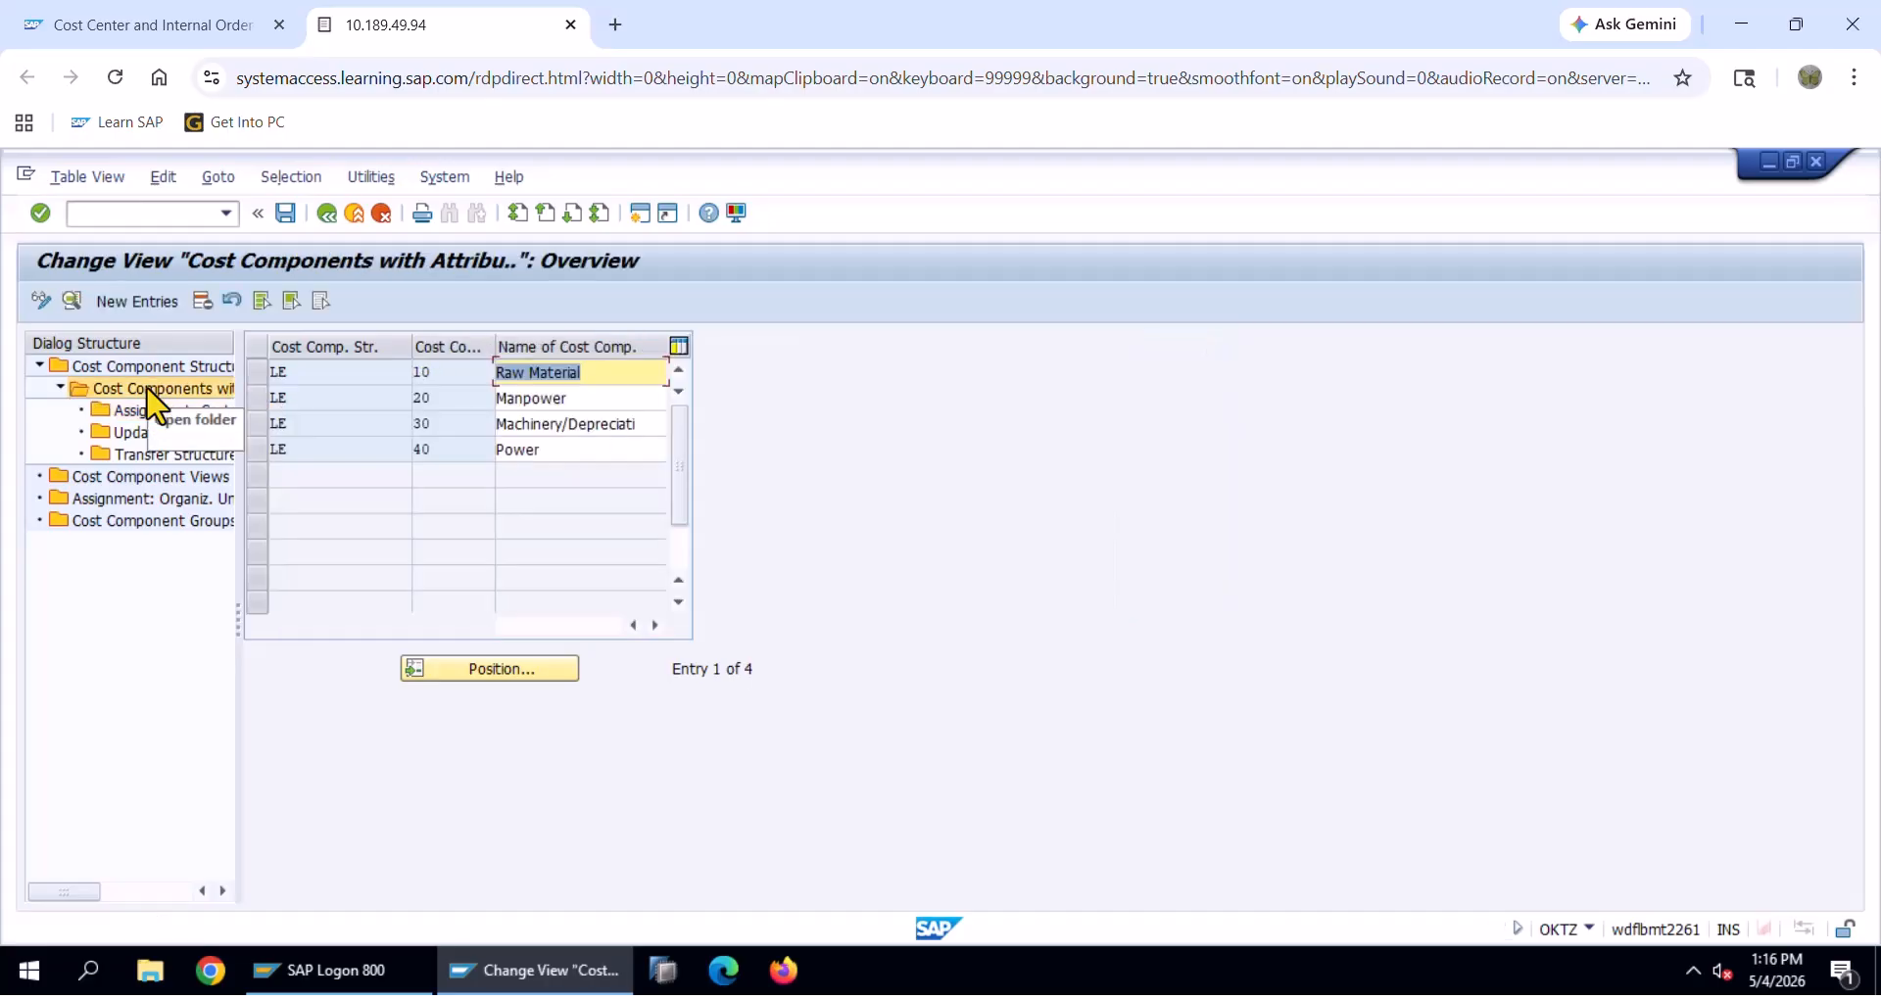
{"action": "left_click", "coordinate": [138, 303]}
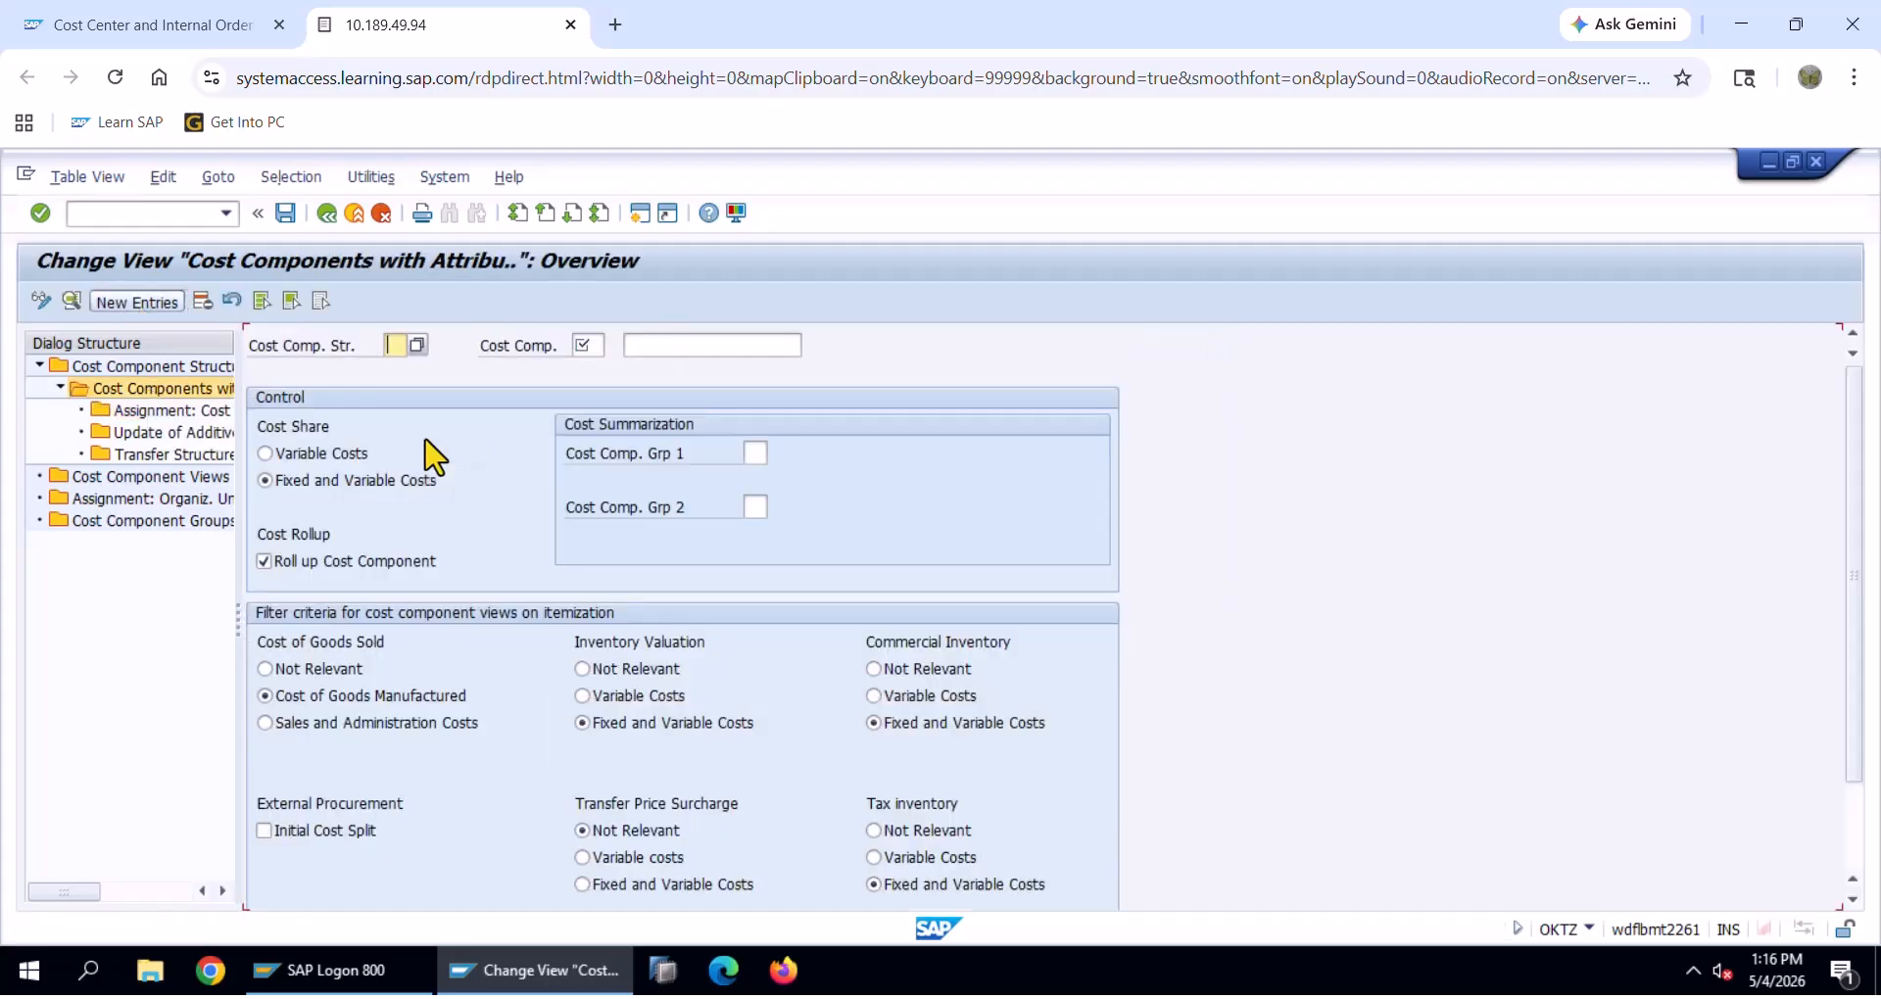
{"action": "type", "text": "K"}
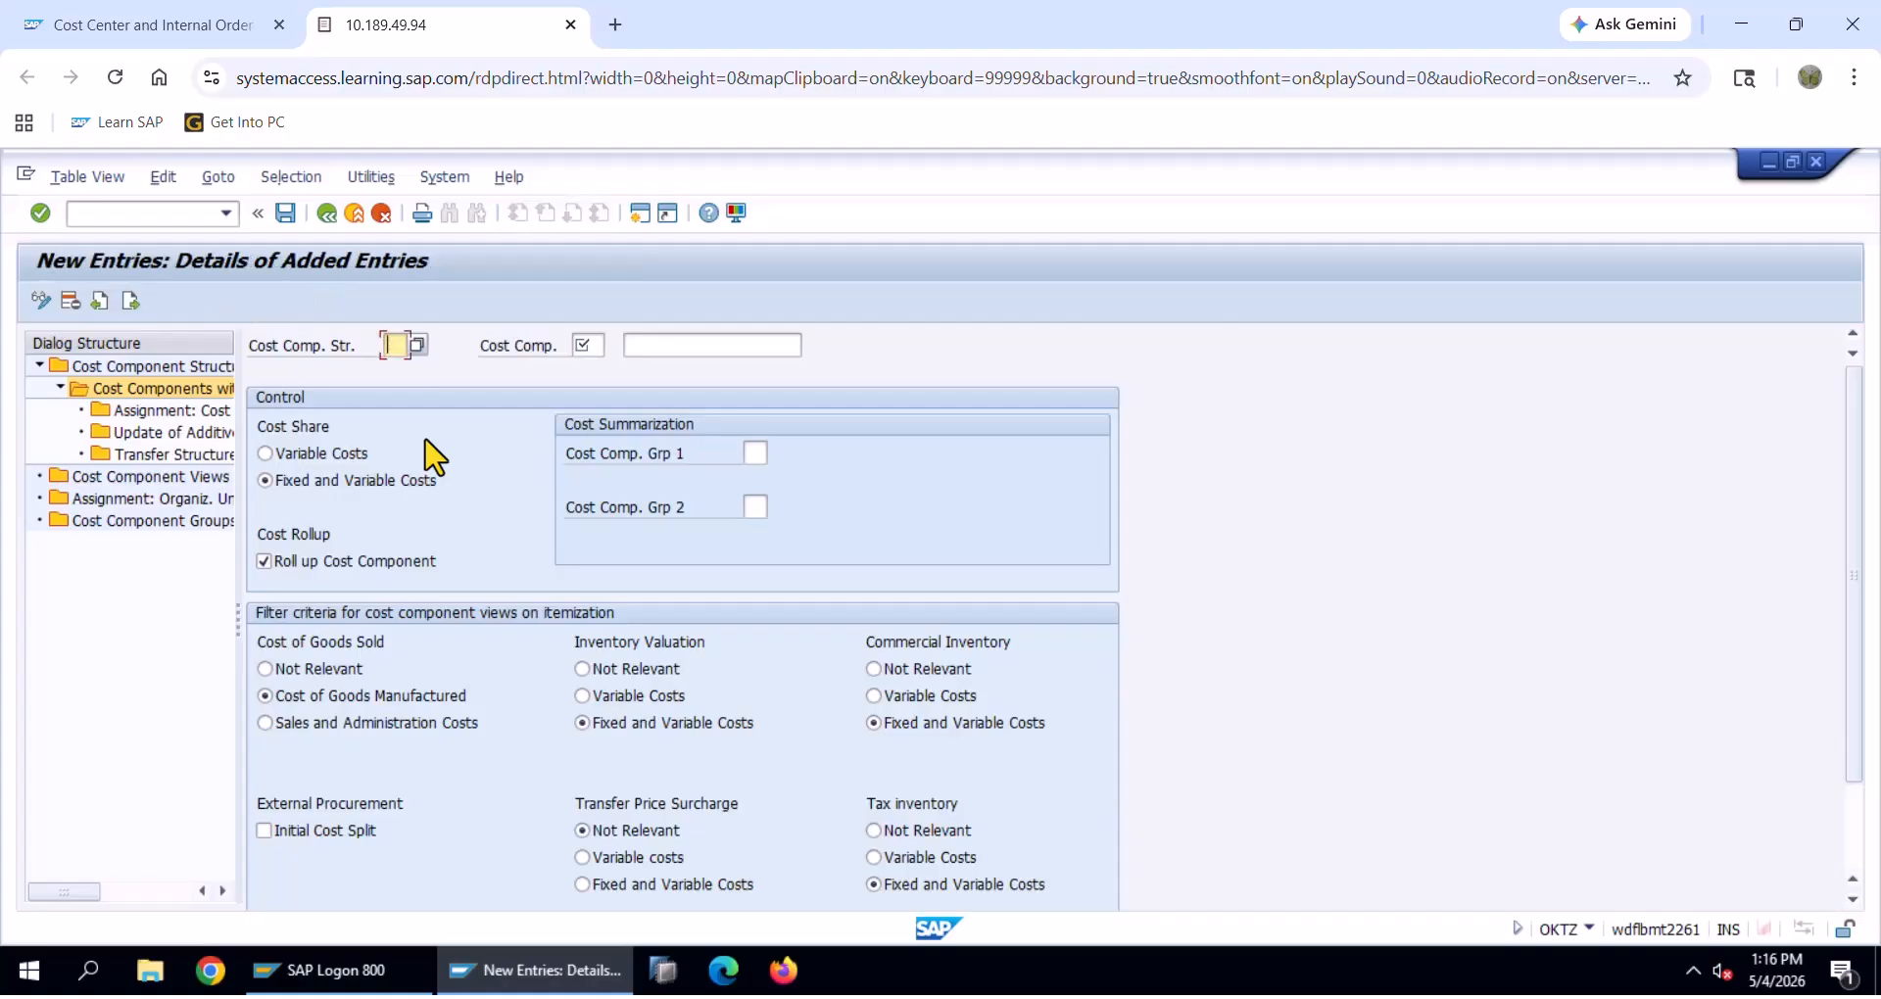
{"action": "type", "text": "LE"}
{"action": "key", "text": "Tab"}
{"action": "key", "text": "alt+Tab"}
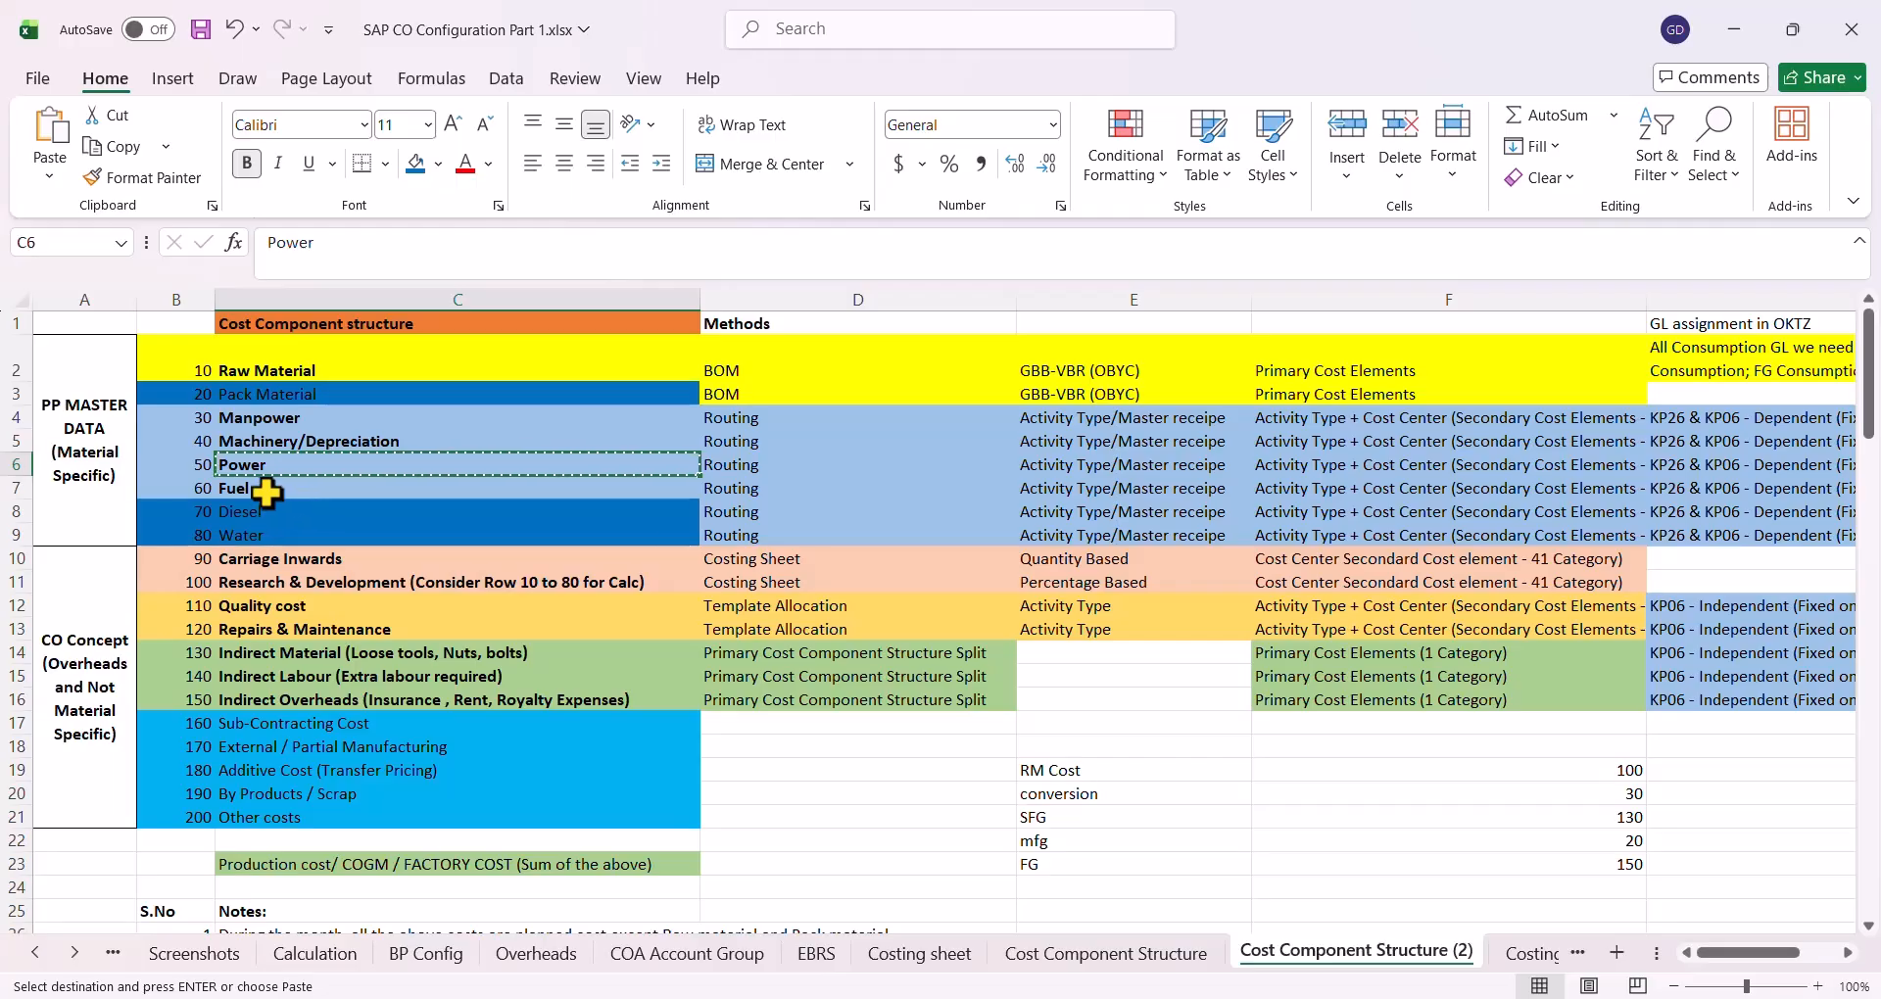
{"action": "key", "text": "alt+Tab"}
{"action": "left_click", "coordinate": [657, 505]}
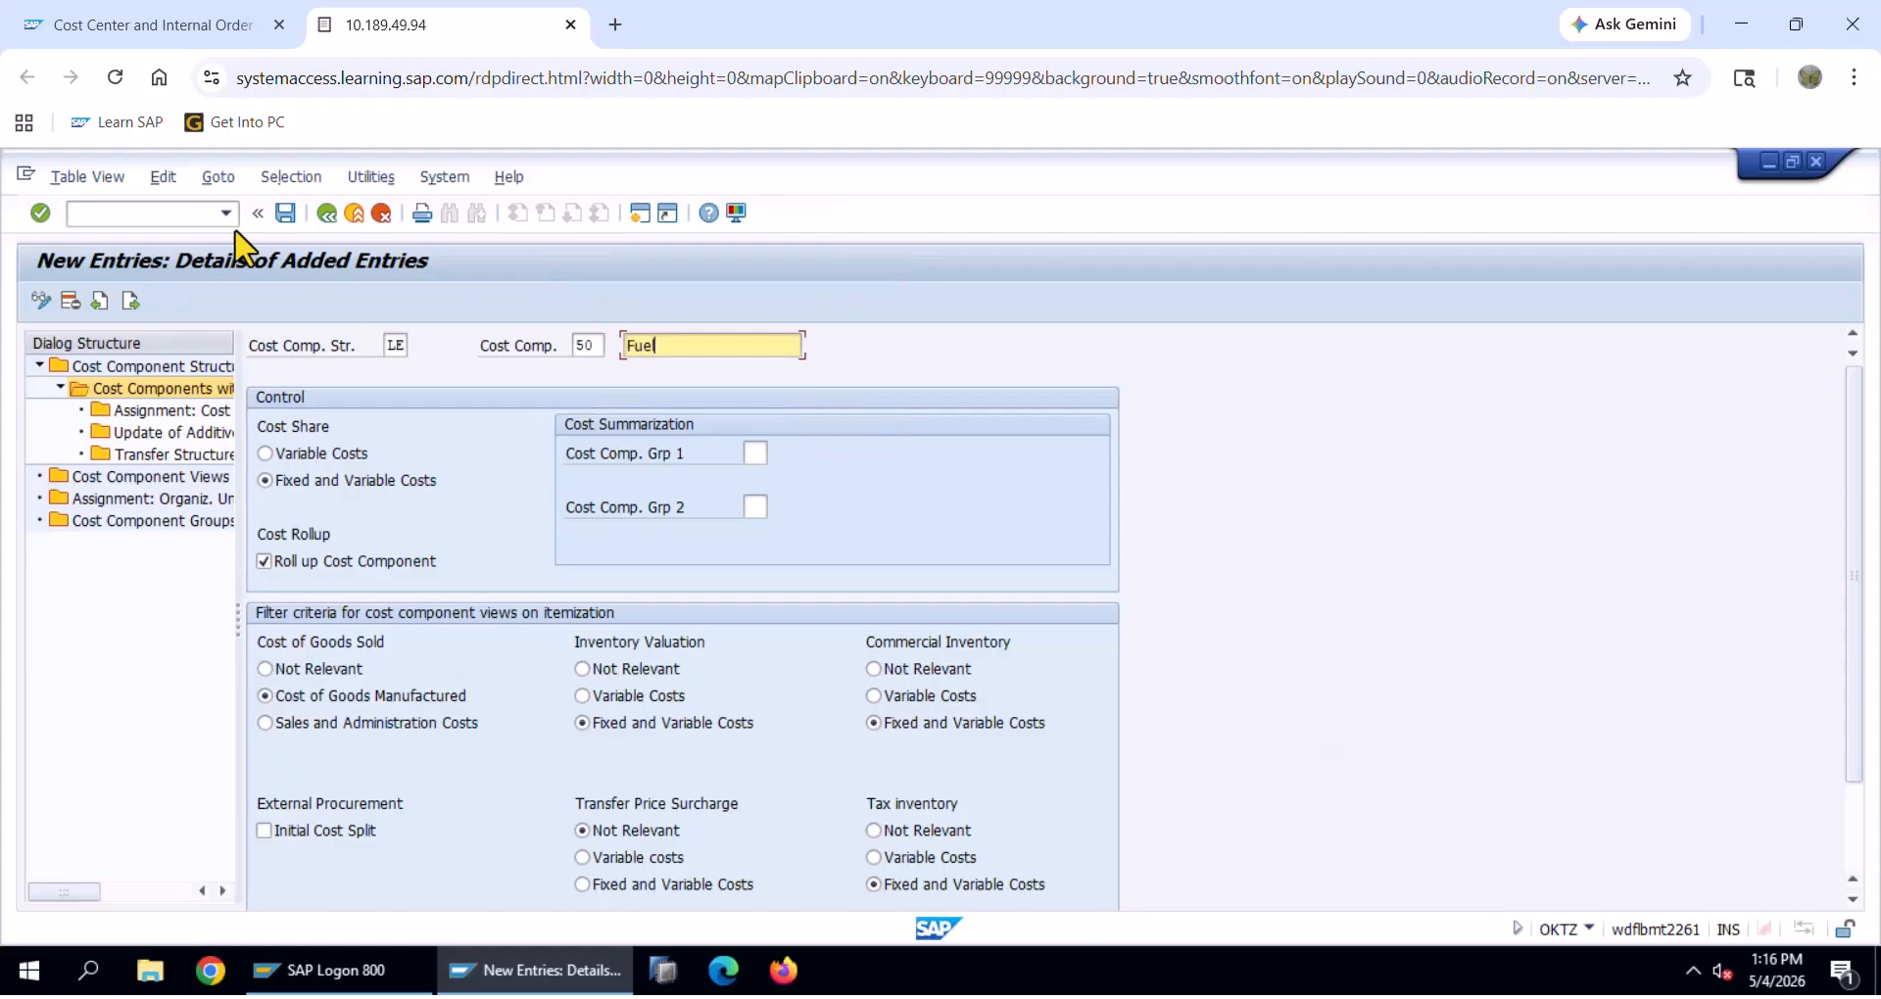
{"action": "left_click", "coordinate": [285, 213]}
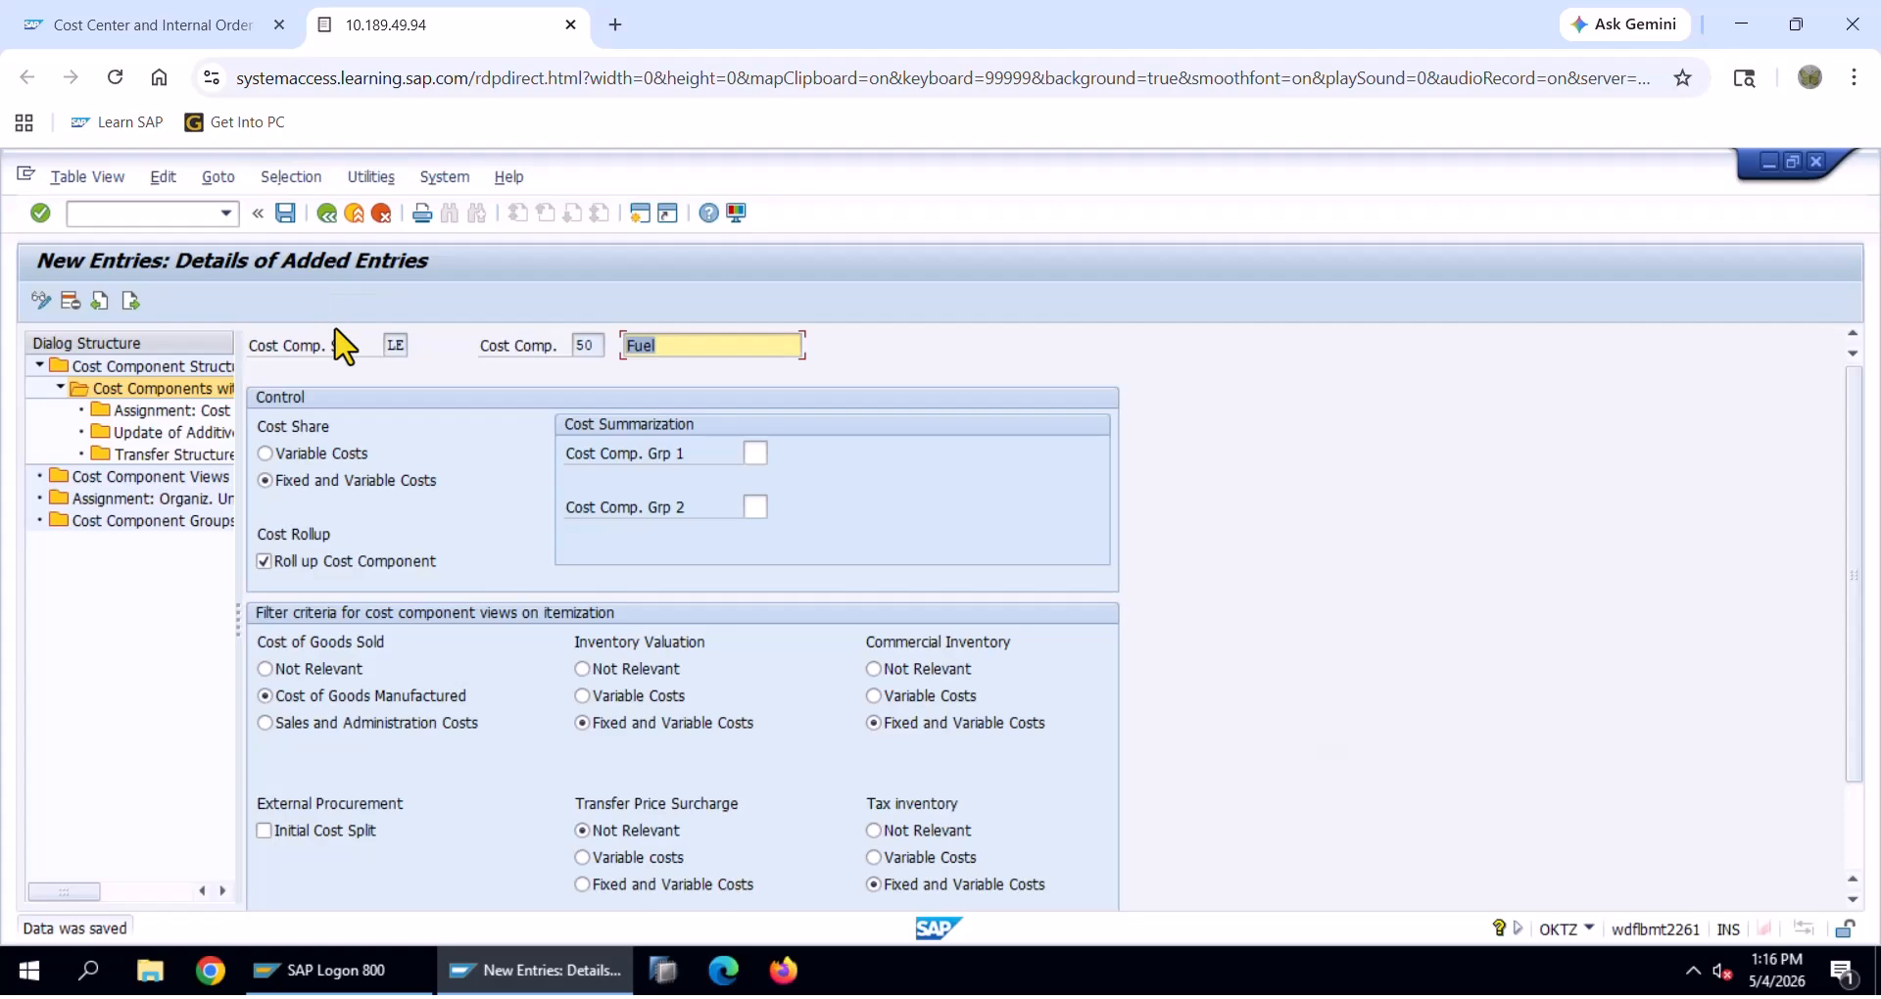
Open the cost component assignments for Fuel and begin a new entry with structure LE and chart of accounts LENO
{"action": "double_click", "coordinate": [165, 415]}
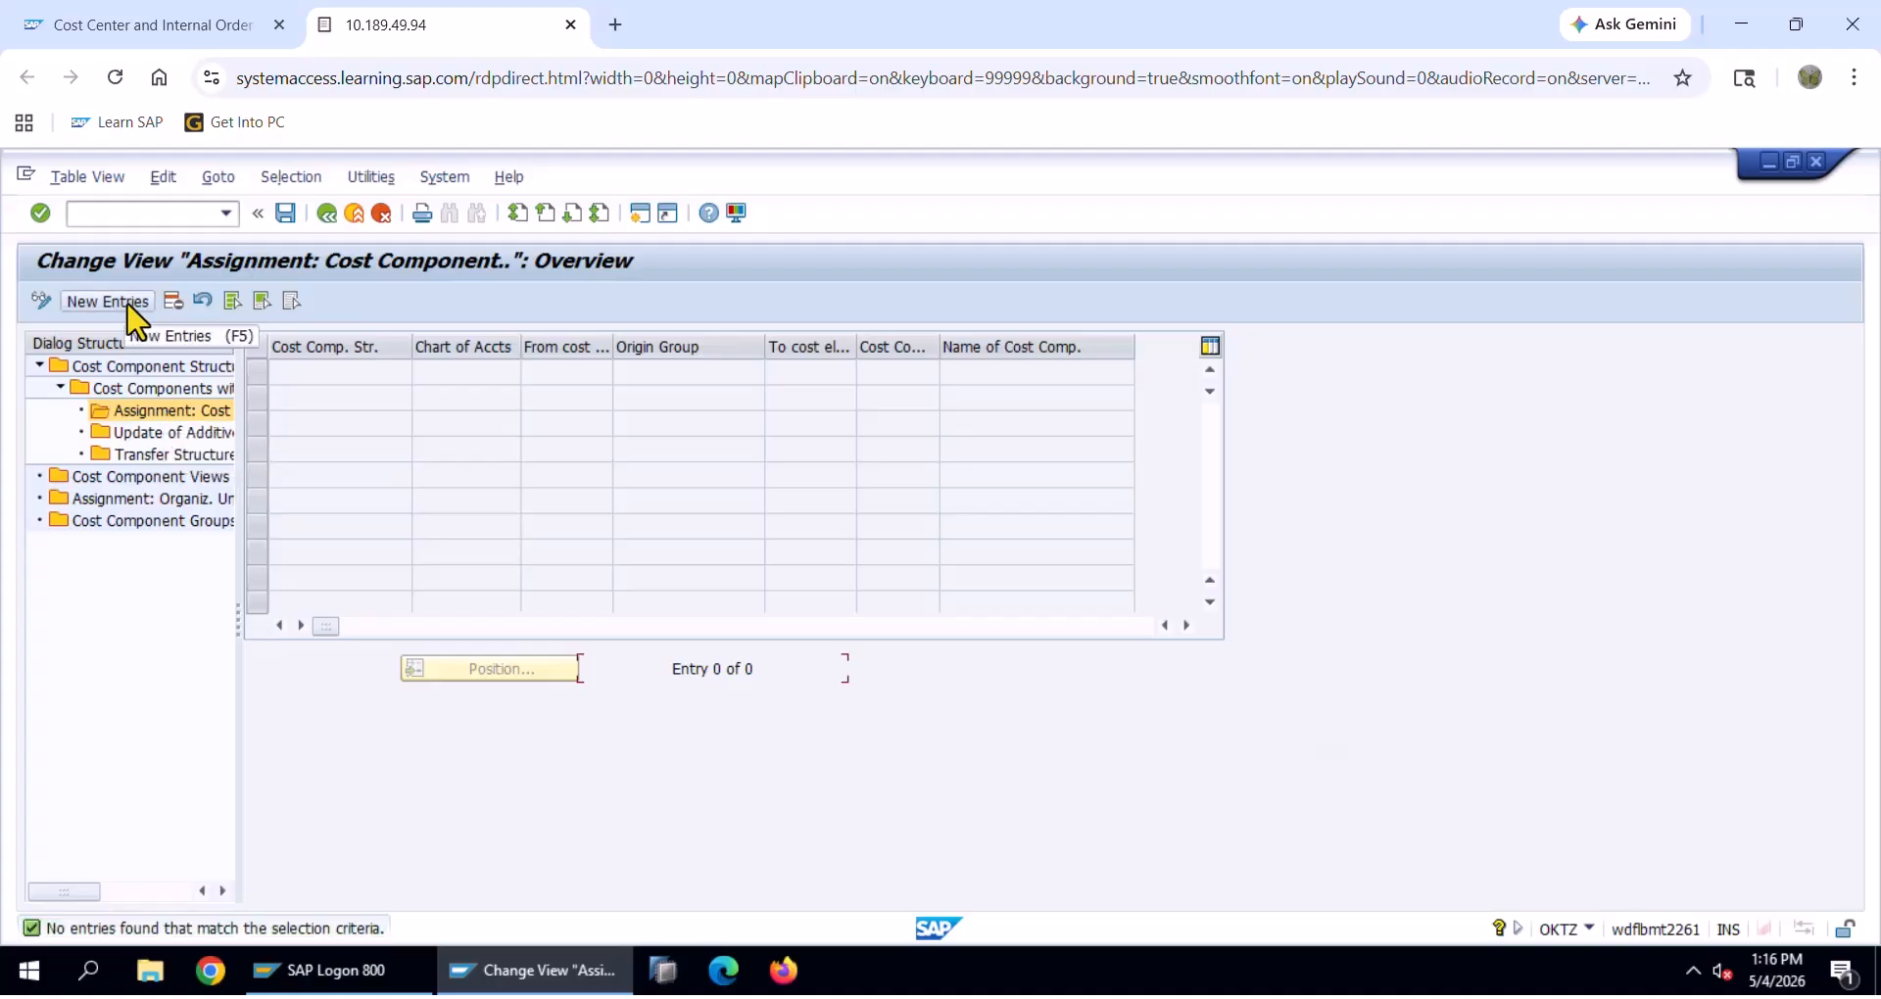
{"action": "left_click", "coordinate": [107, 302]}
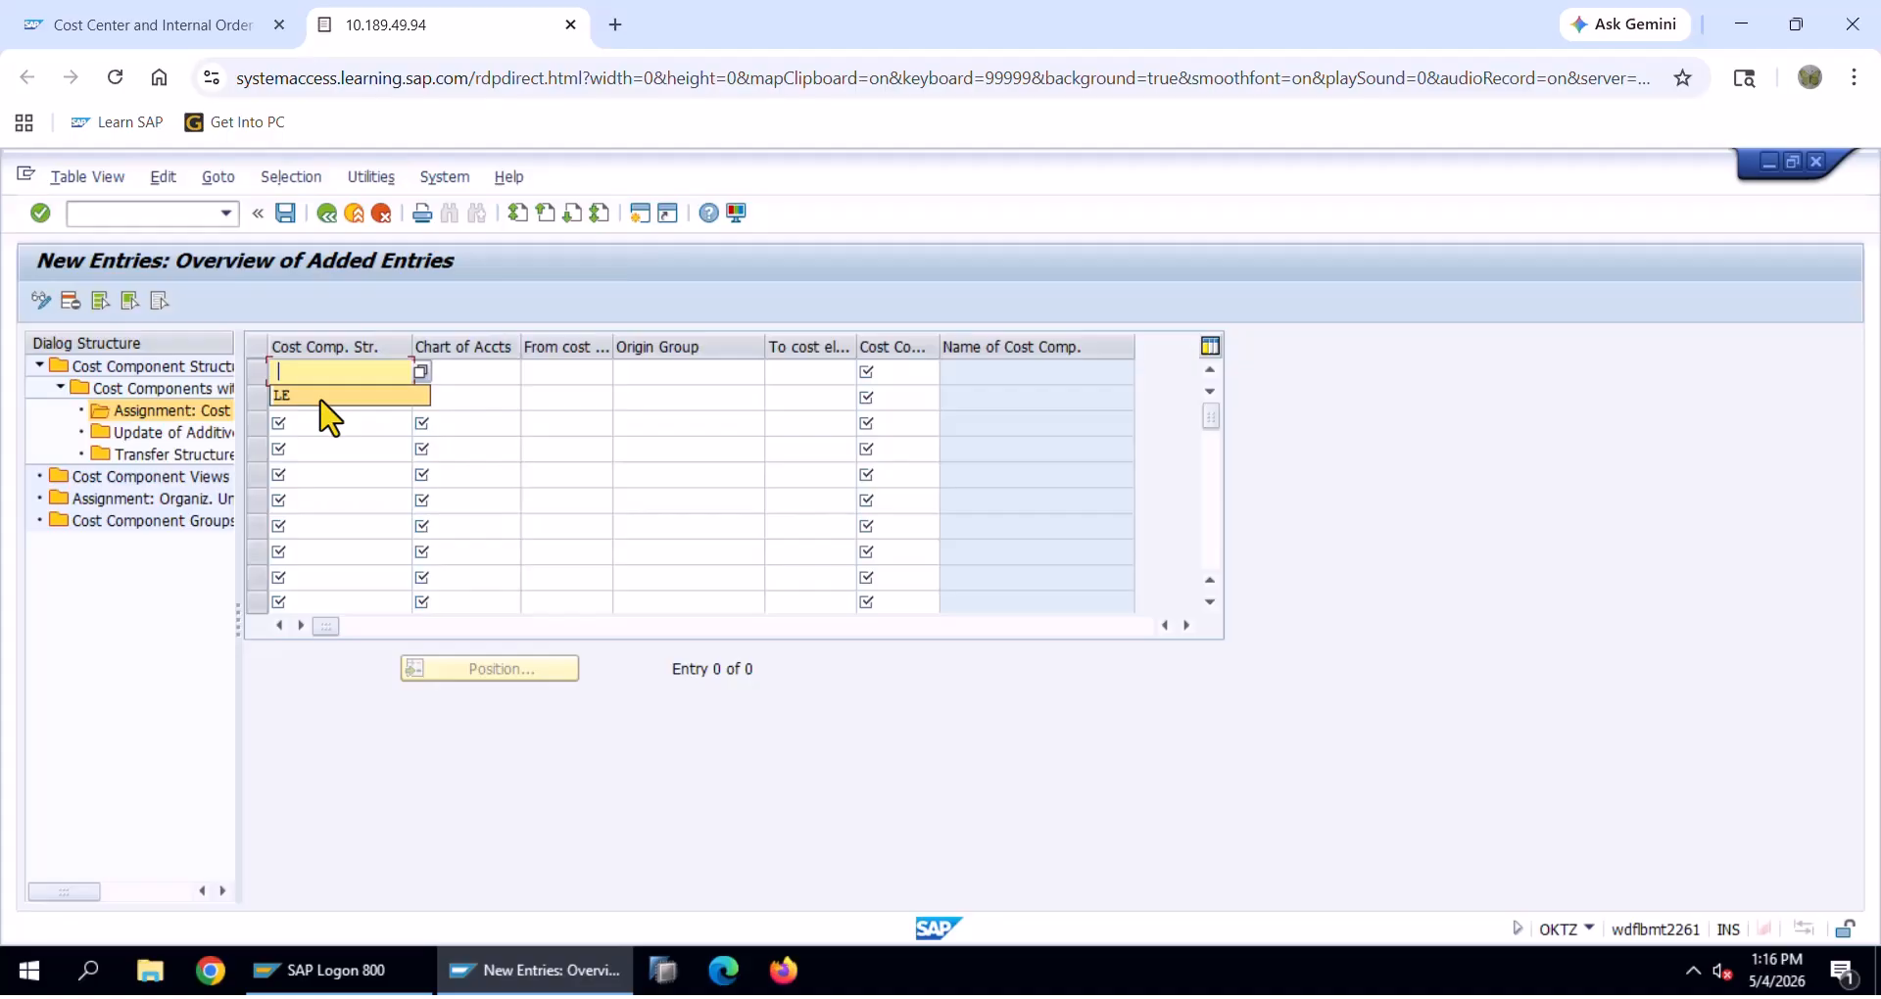
{"action": "left_click", "coordinate": [321, 396]}
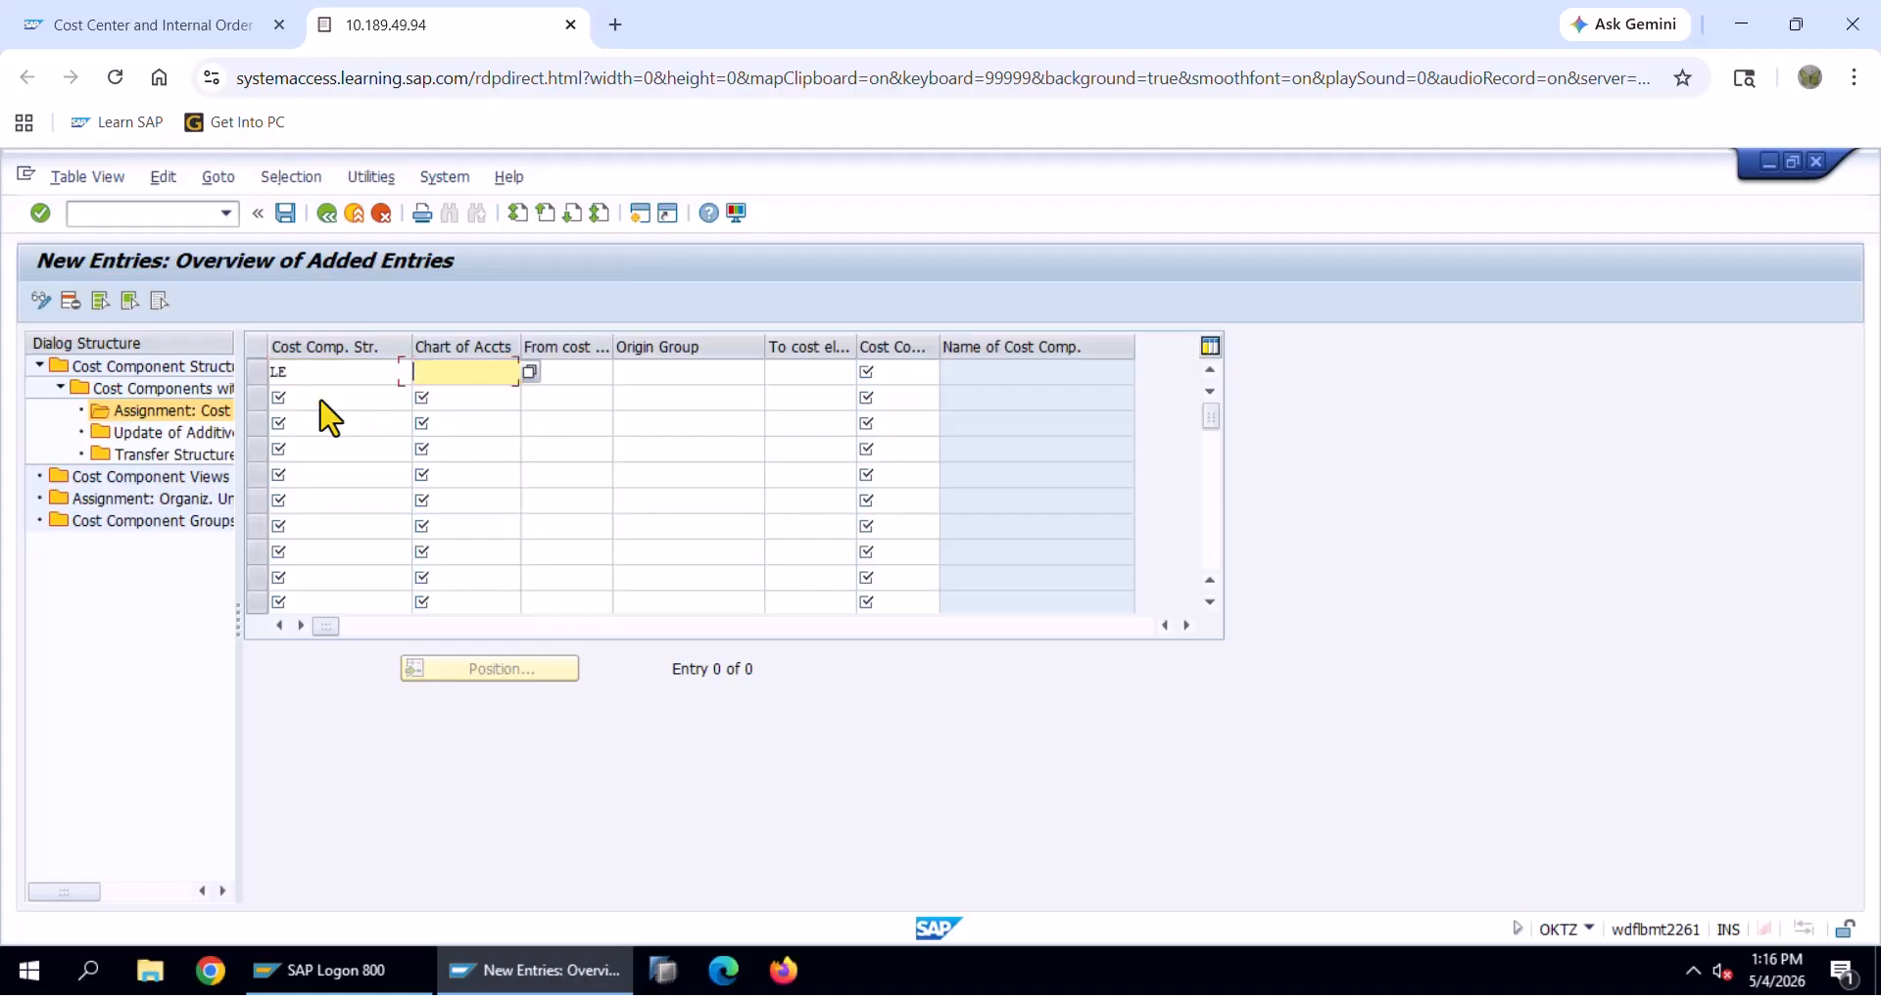
{"action": "type", "text": "LENO"}
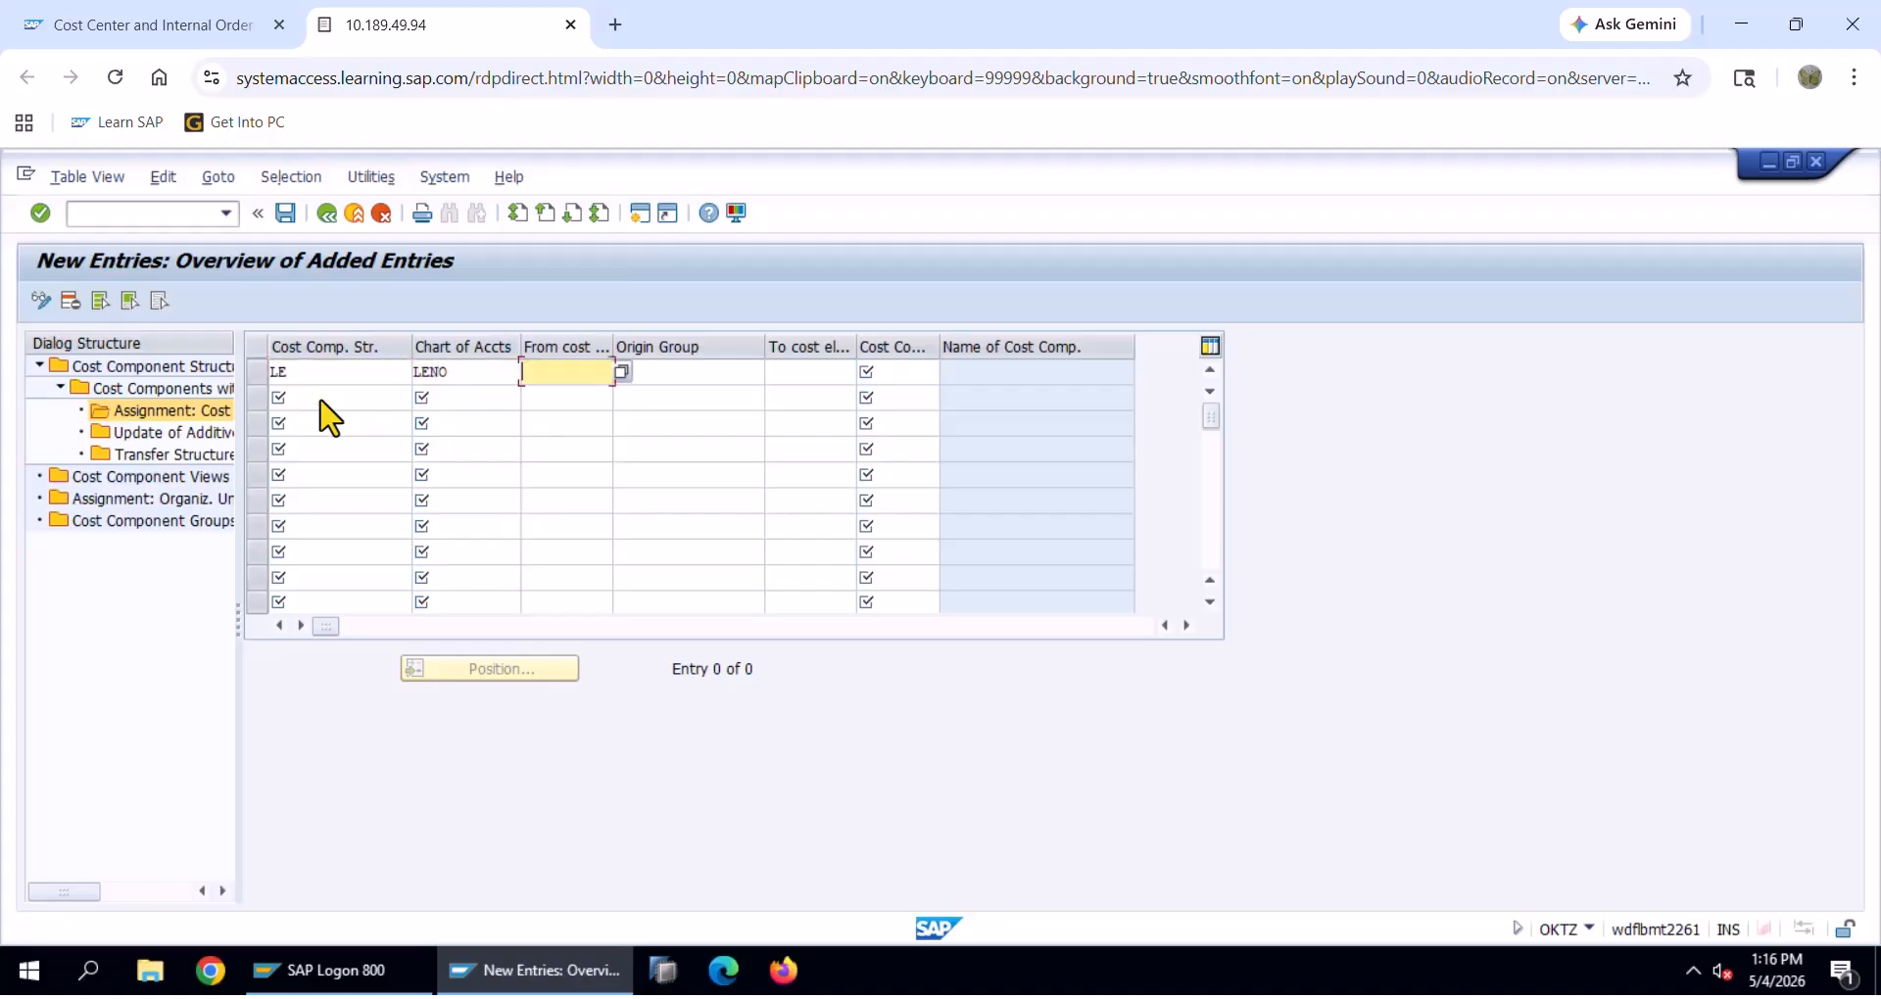
Look up the LENO cost elements and choose 94300004 FUEL IAA as the from cost element
{"action": "key", "text": "F4"}
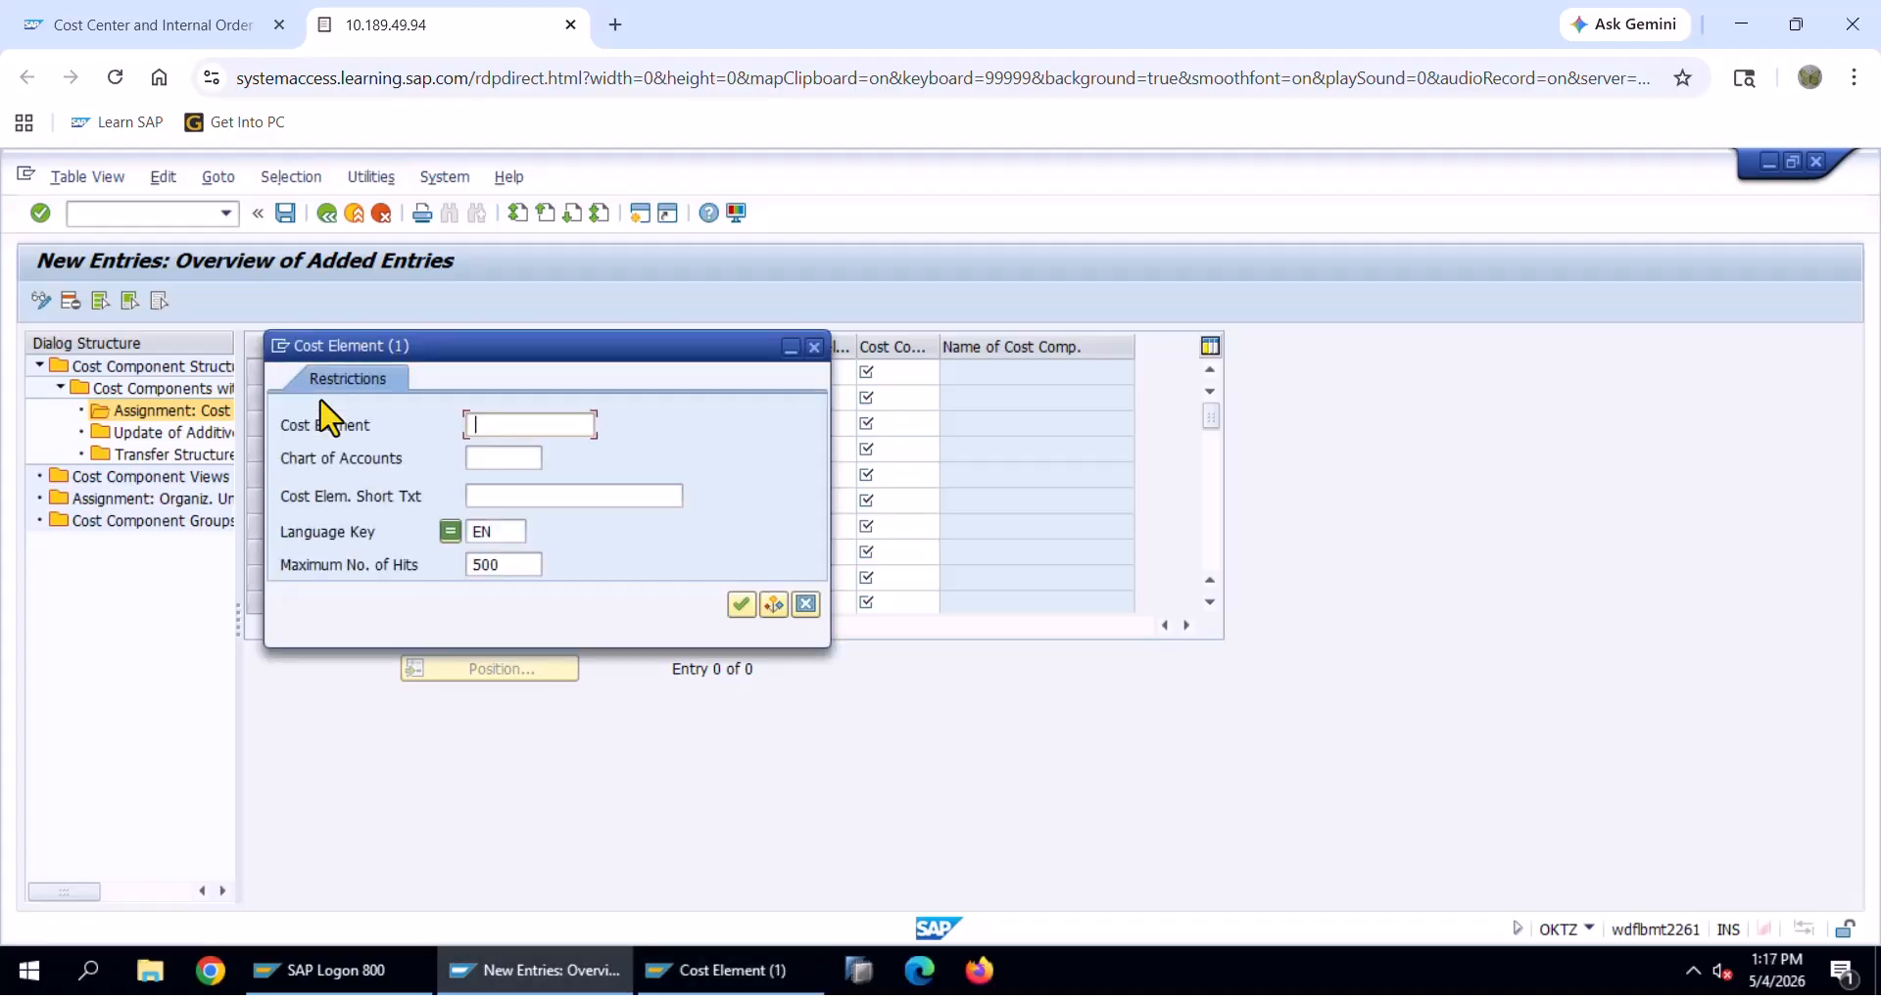
{"action": "left_click", "coordinate": [474, 458]}
{"action": "type", "text": "LE"}
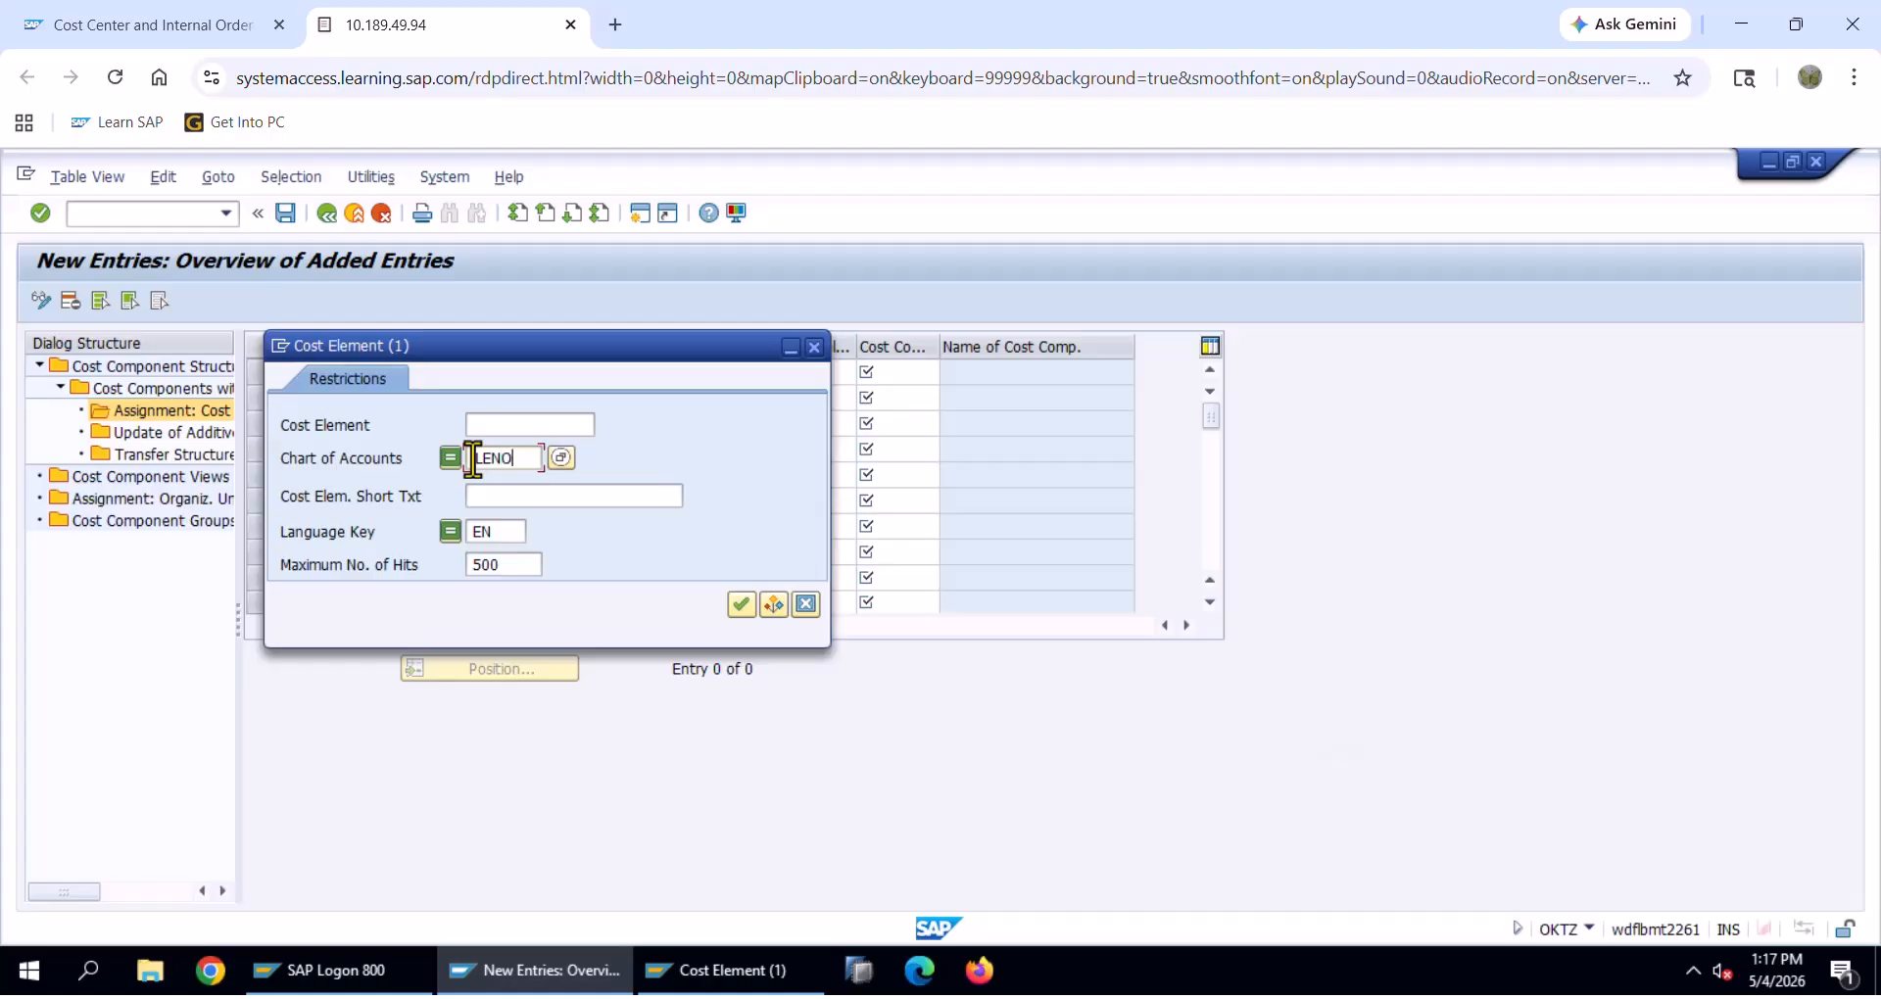
{"action": "type", "text": "NO"}
{"action": "key", "text": "Return"}
{"action": "key", "text": "alt+Tab"}
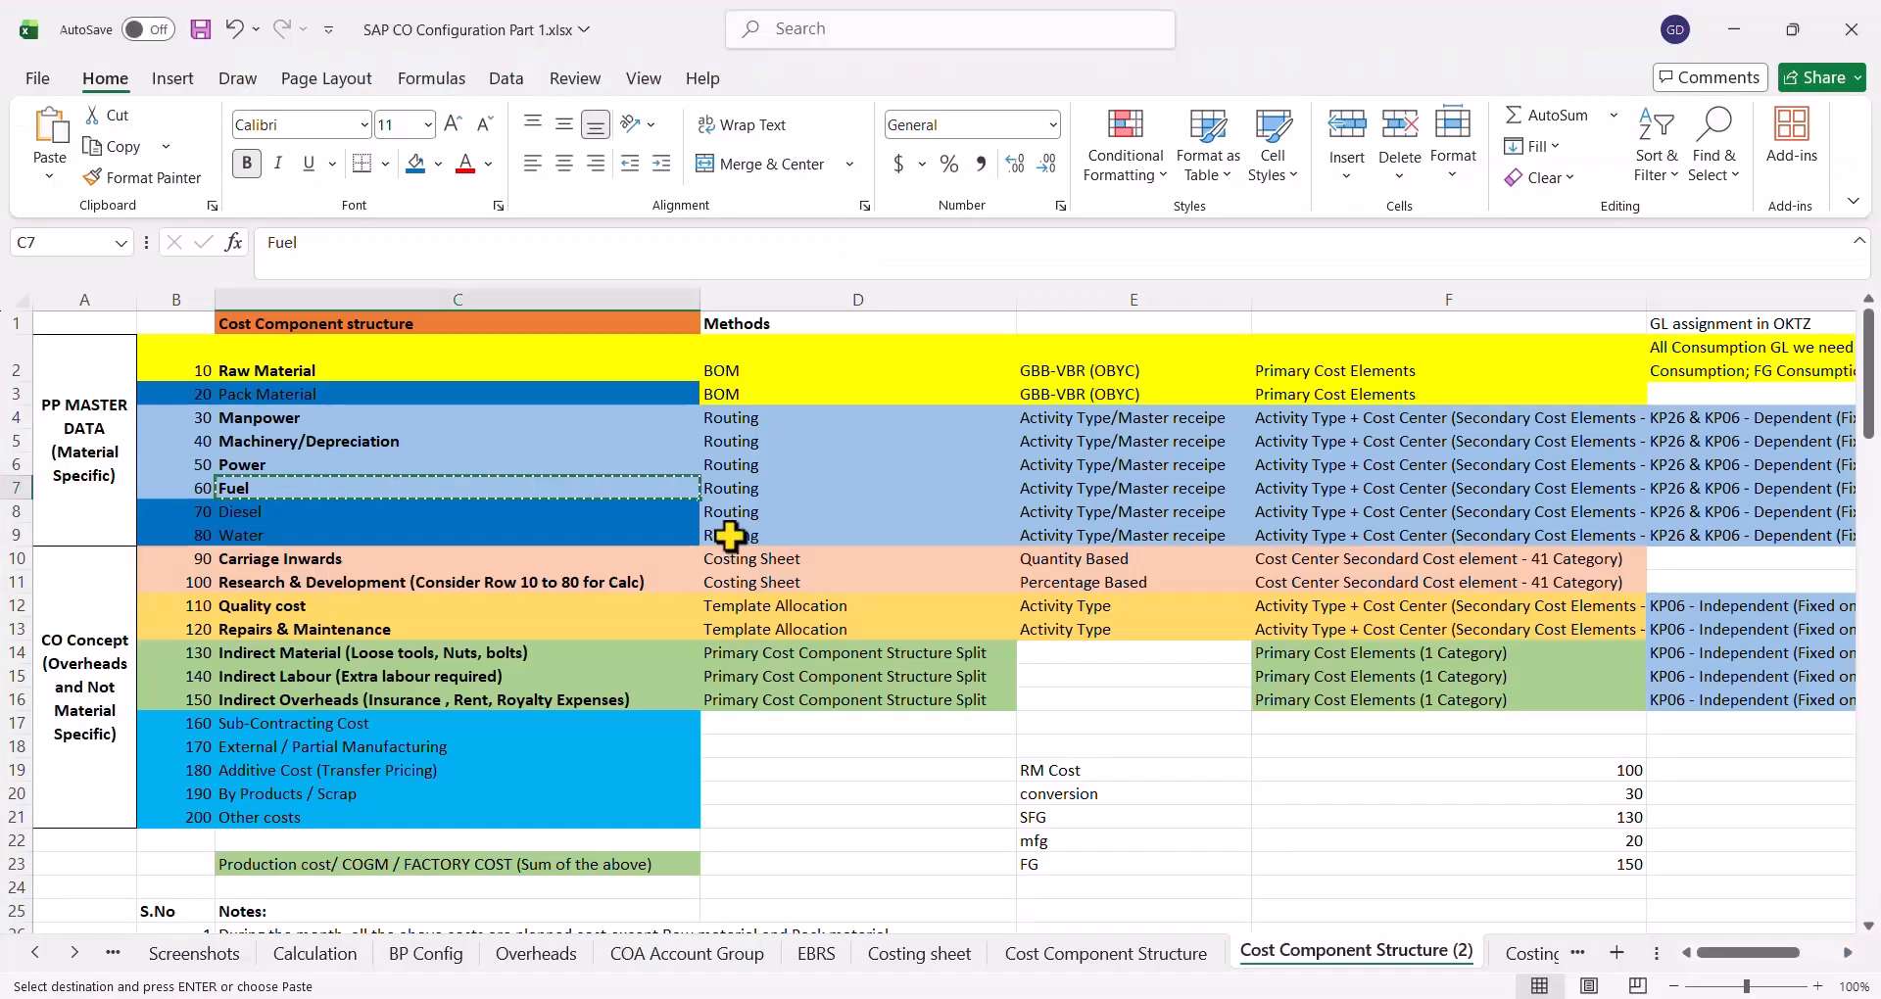
{"action": "key", "text": "alt+Tab"}
{"action": "key", "text": "alt+space"}
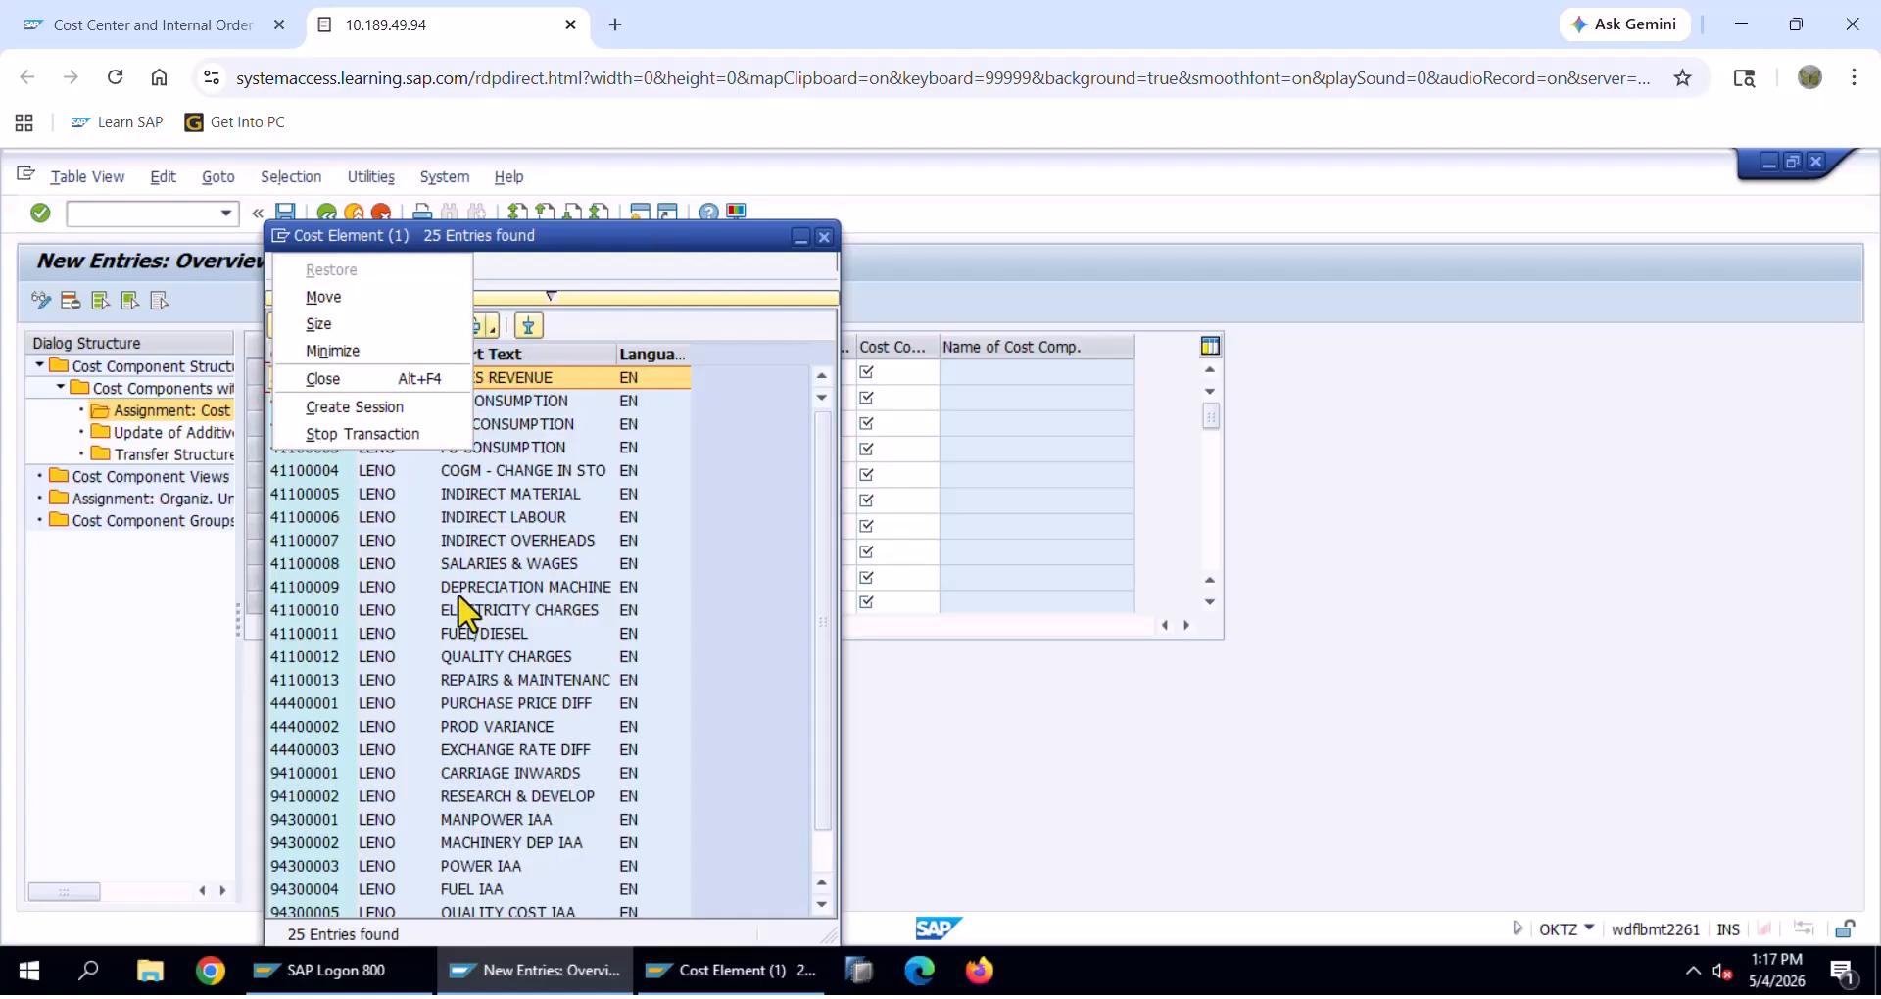
{"action": "scroll", "coordinate": [489, 896], "scroll_direction": "down", "scroll_amount": 1}
{"action": "left_click", "coordinate": [488, 893]}
{"action": "left_click", "coordinate": [480, 844]}
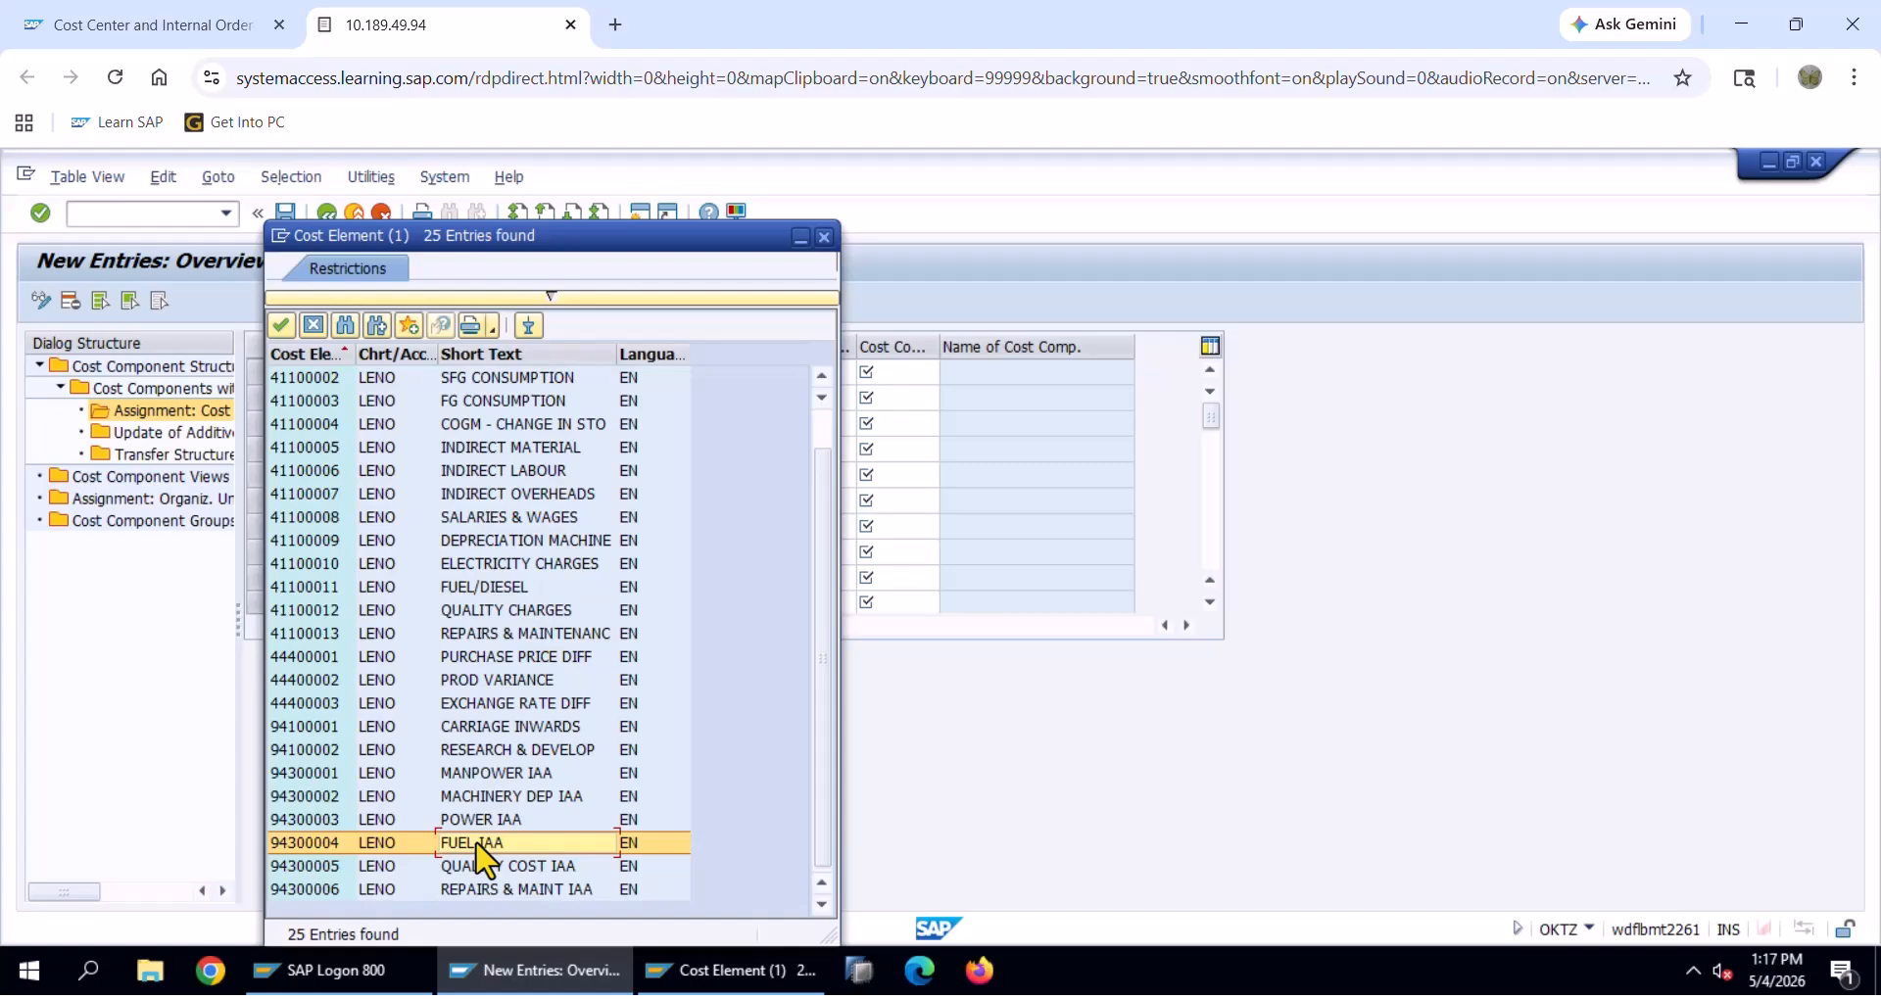
{"action": "double_click", "coordinate": [479, 845]}
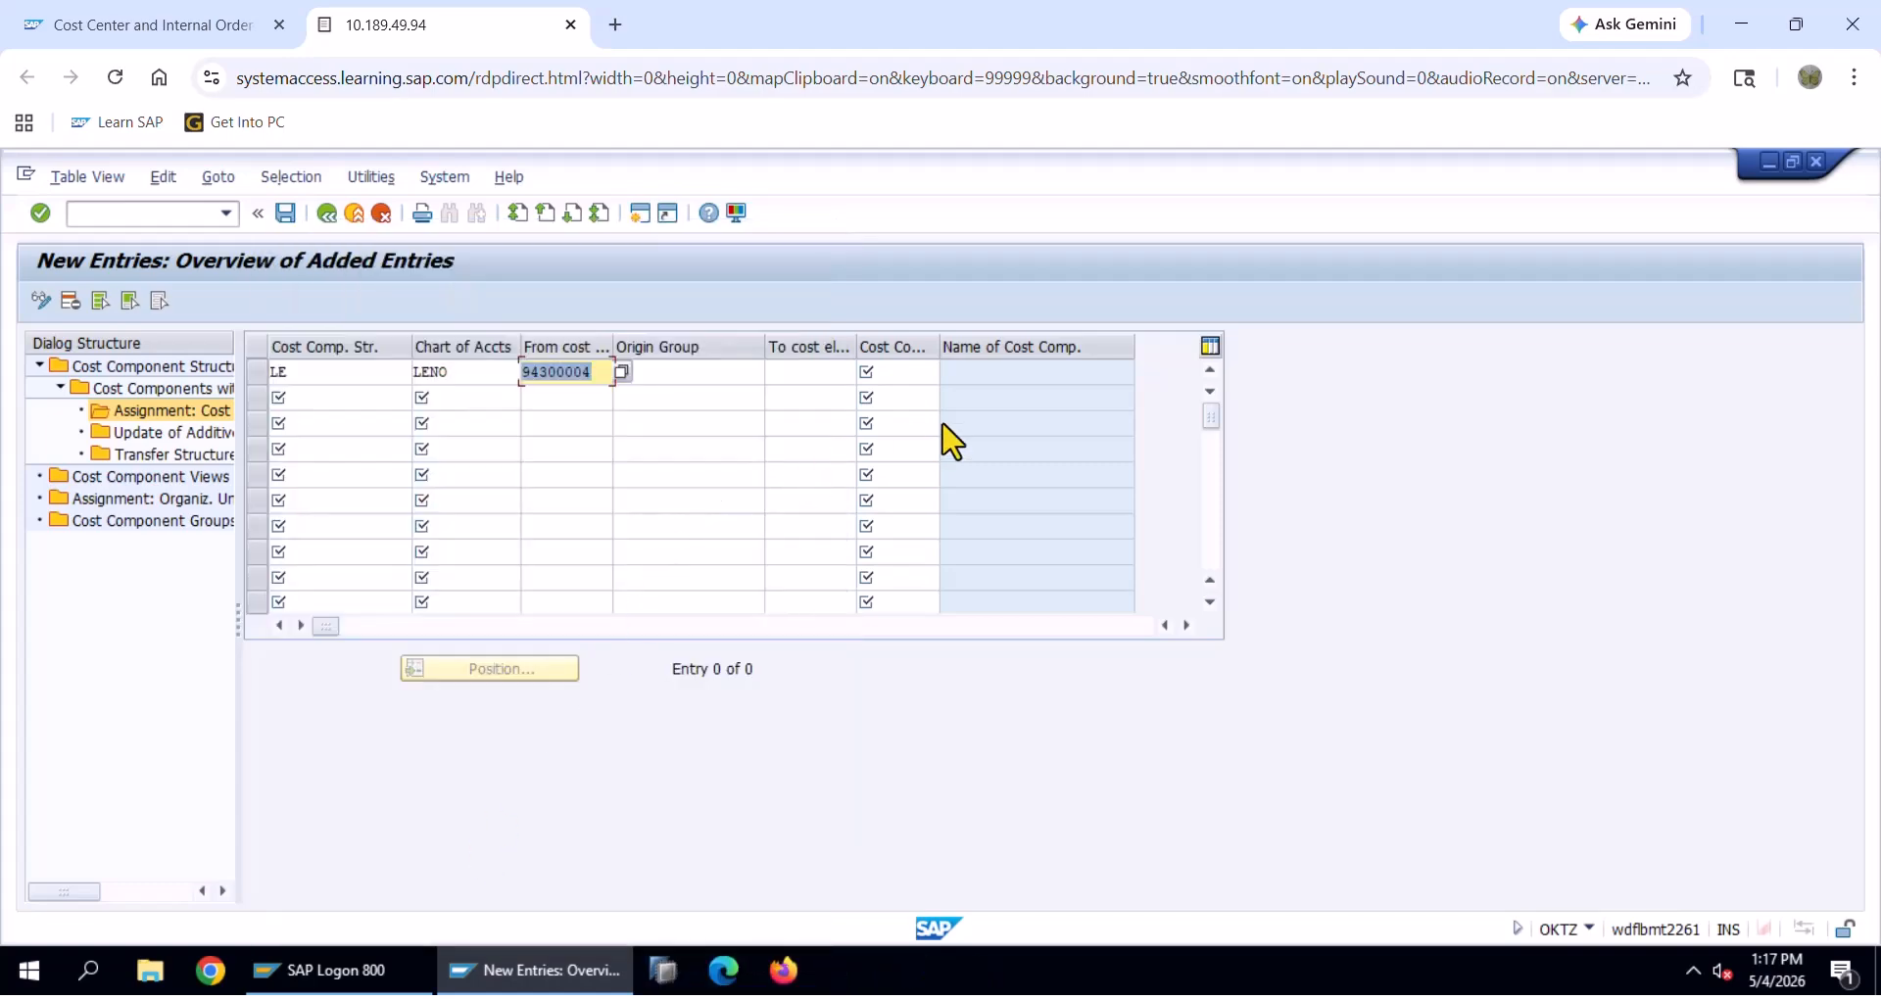
Assign cost component 050 Fuel to cost element 94300004 and save the assignment
{"action": "left_click", "coordinate": [905, 372]}
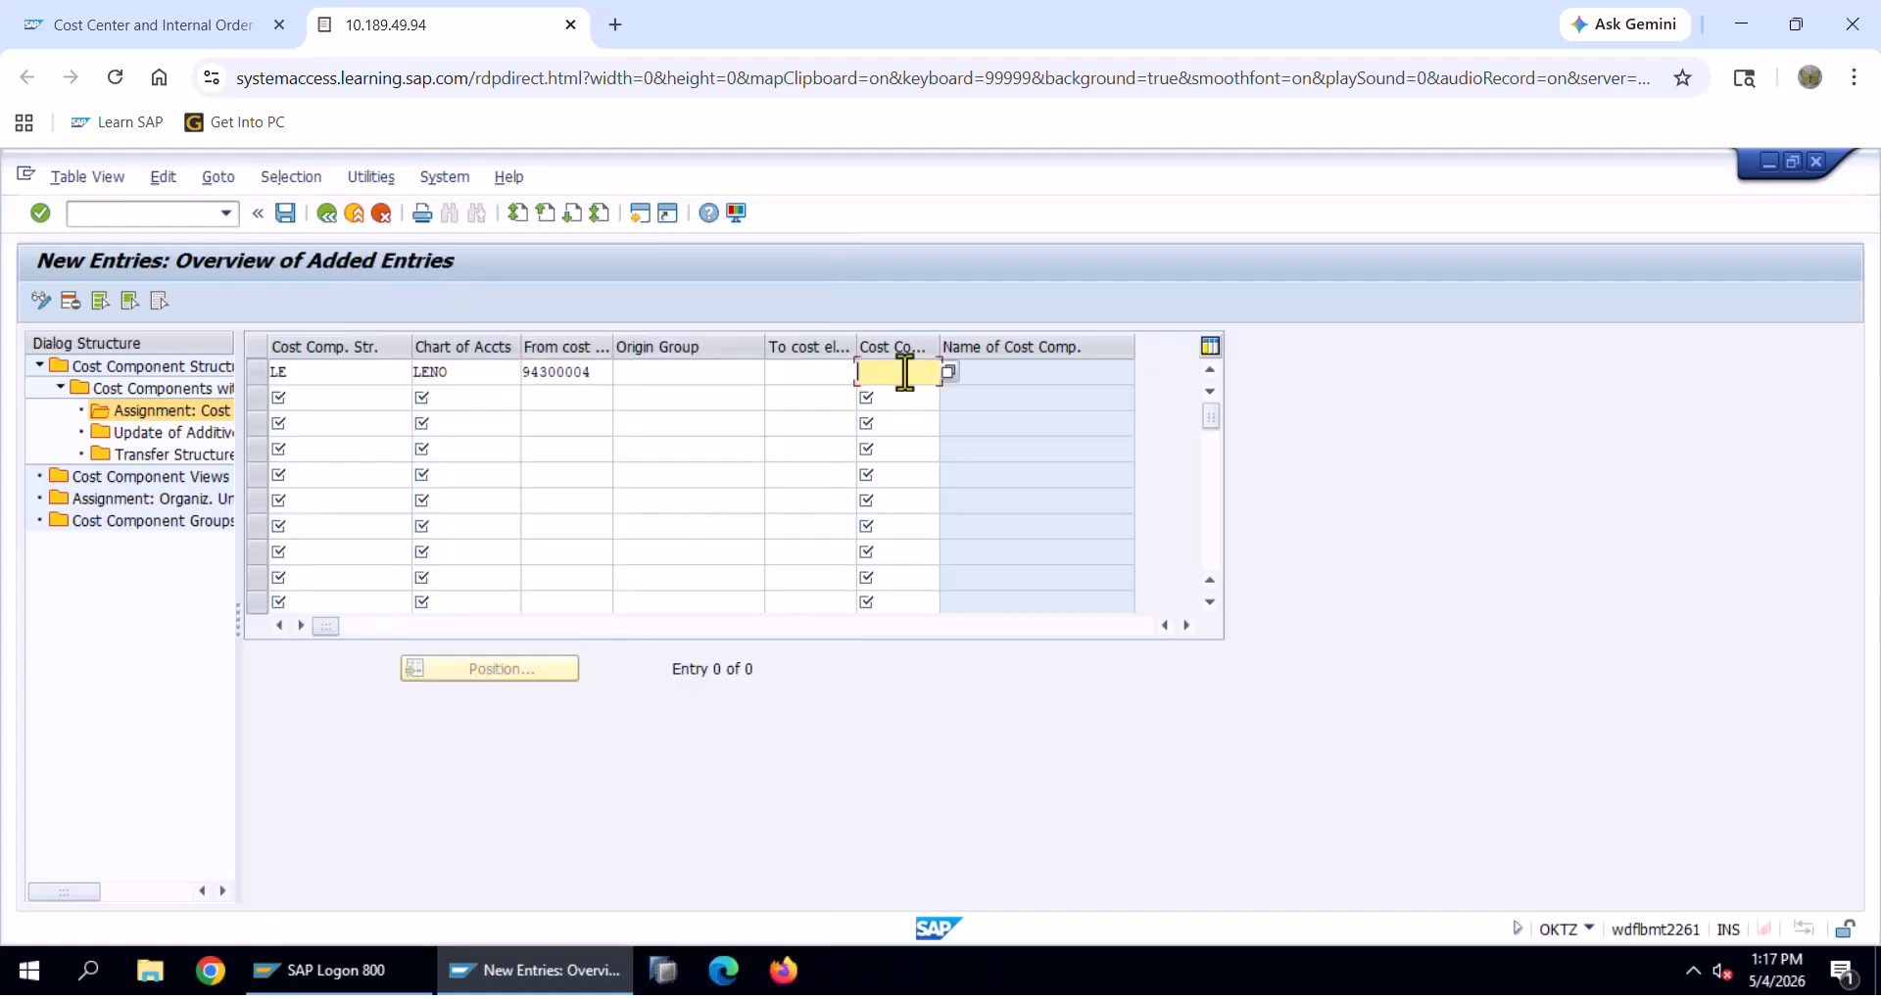
{"action": "key", "text": "F4"}
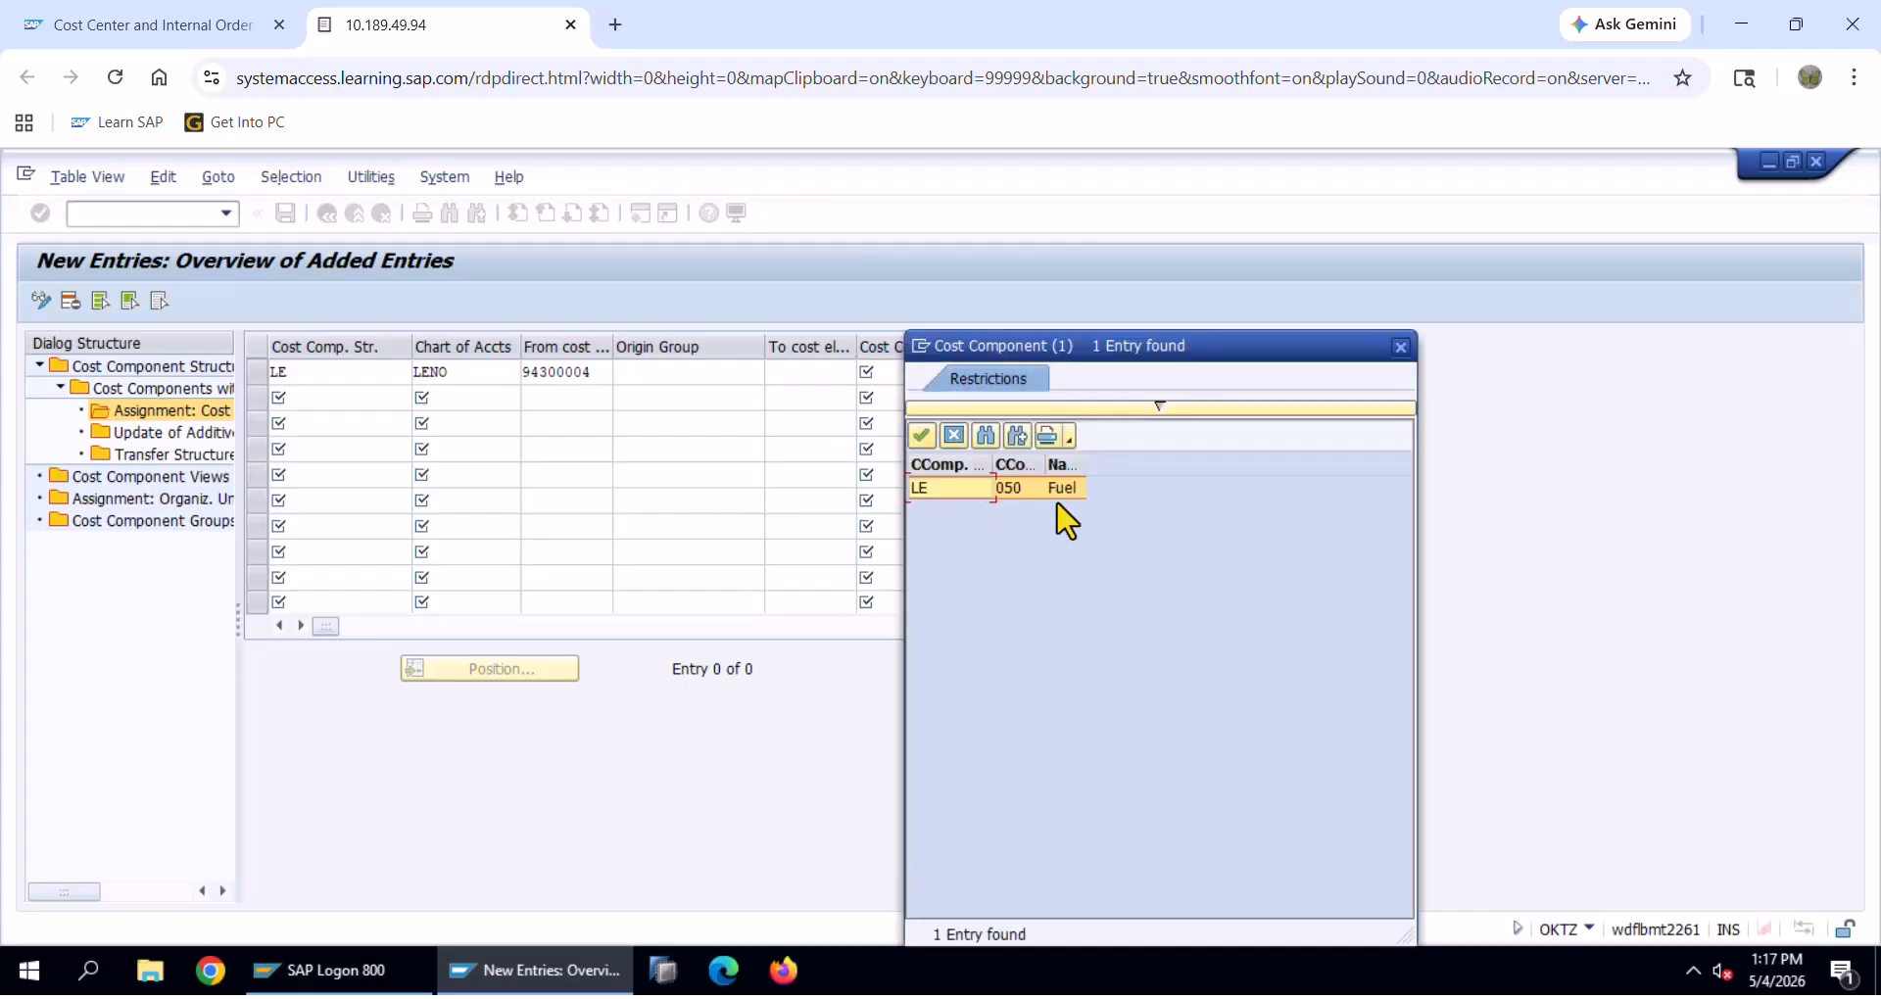
{"action": "double_click", "coordinate": [1060, 488]}
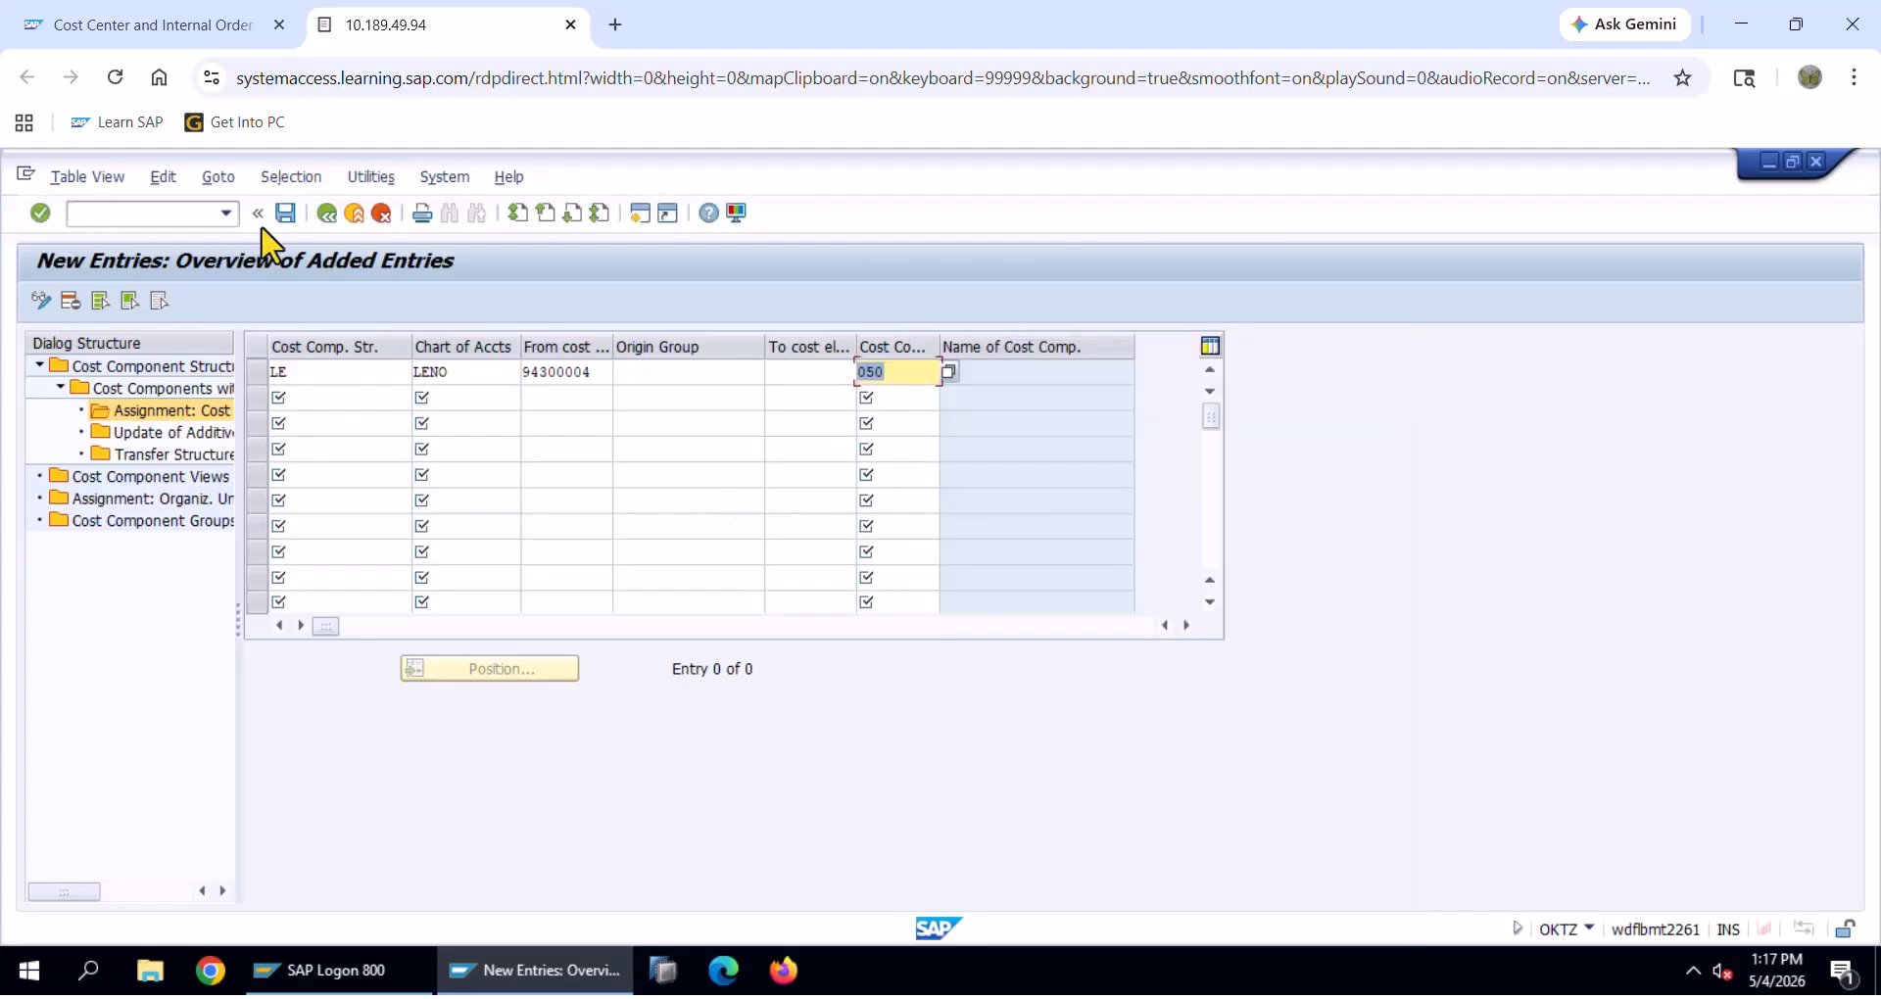
{"action": "left_click", "coordinate": [286, 214]}
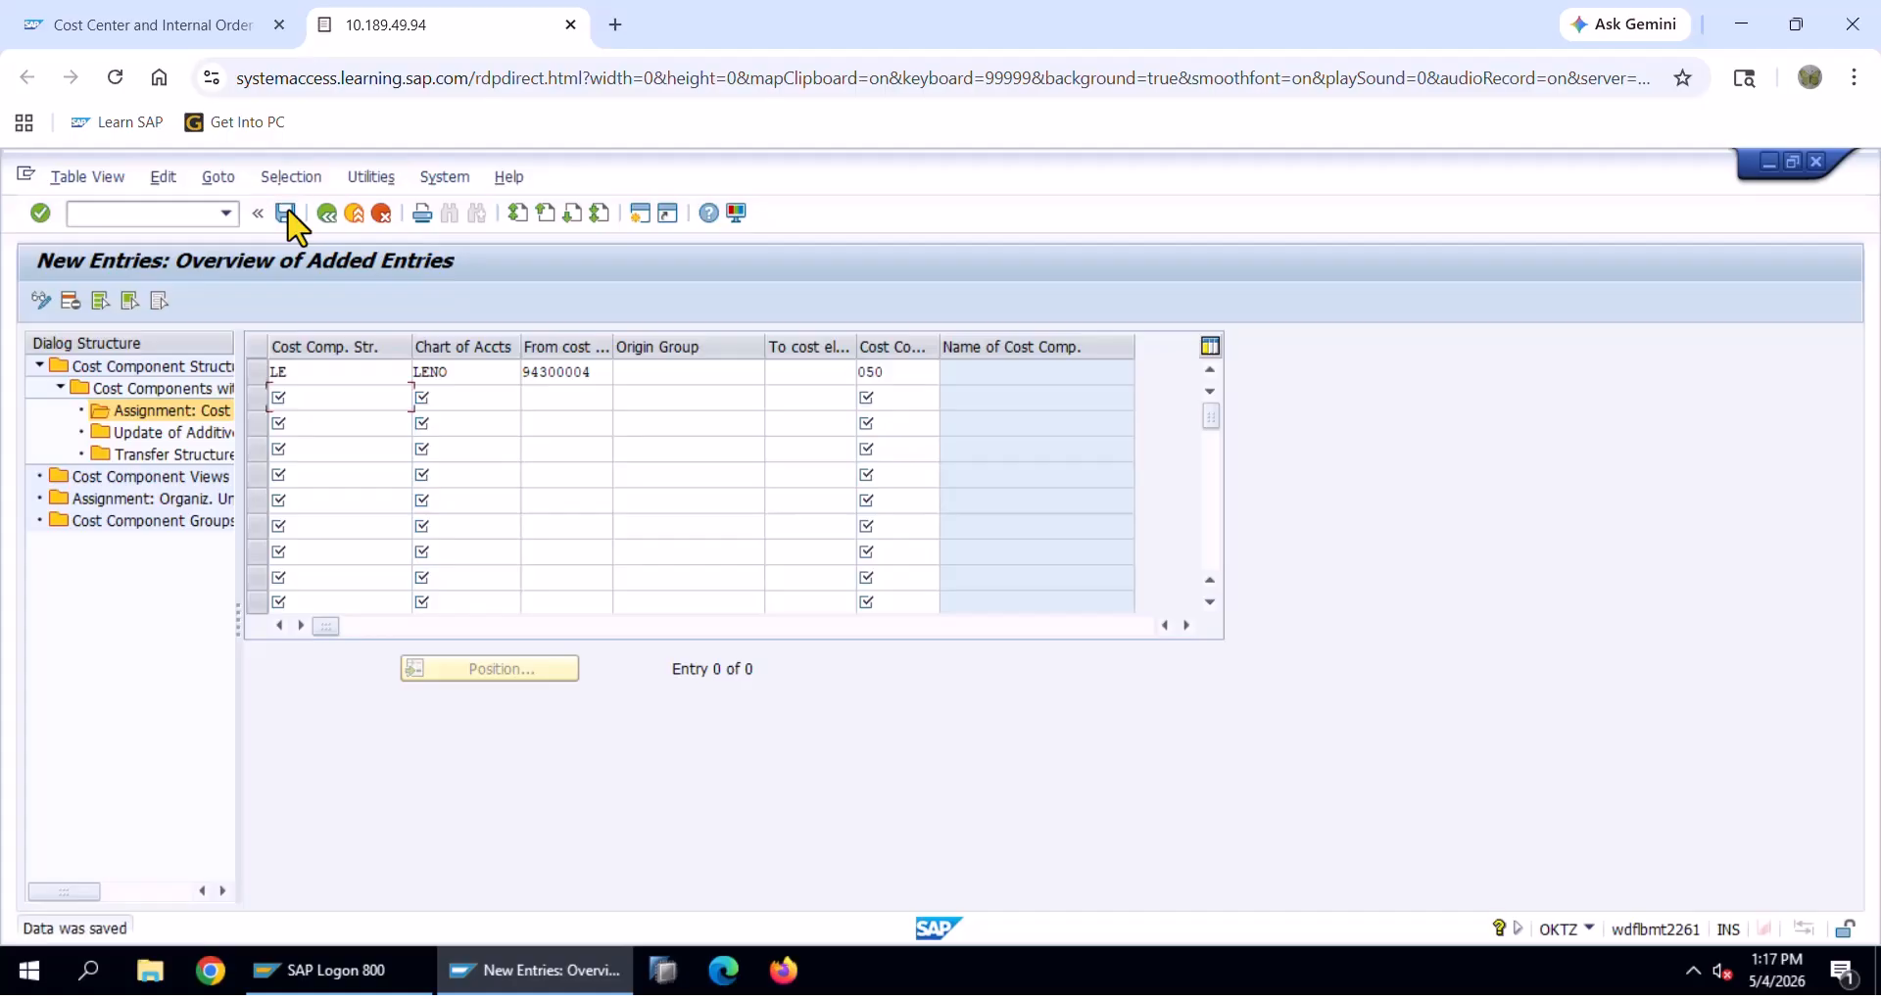
Return to the cost components overview and begin a new cost component entry in structure LE
{"action": "double_click", "coordinate": [157, 389]}
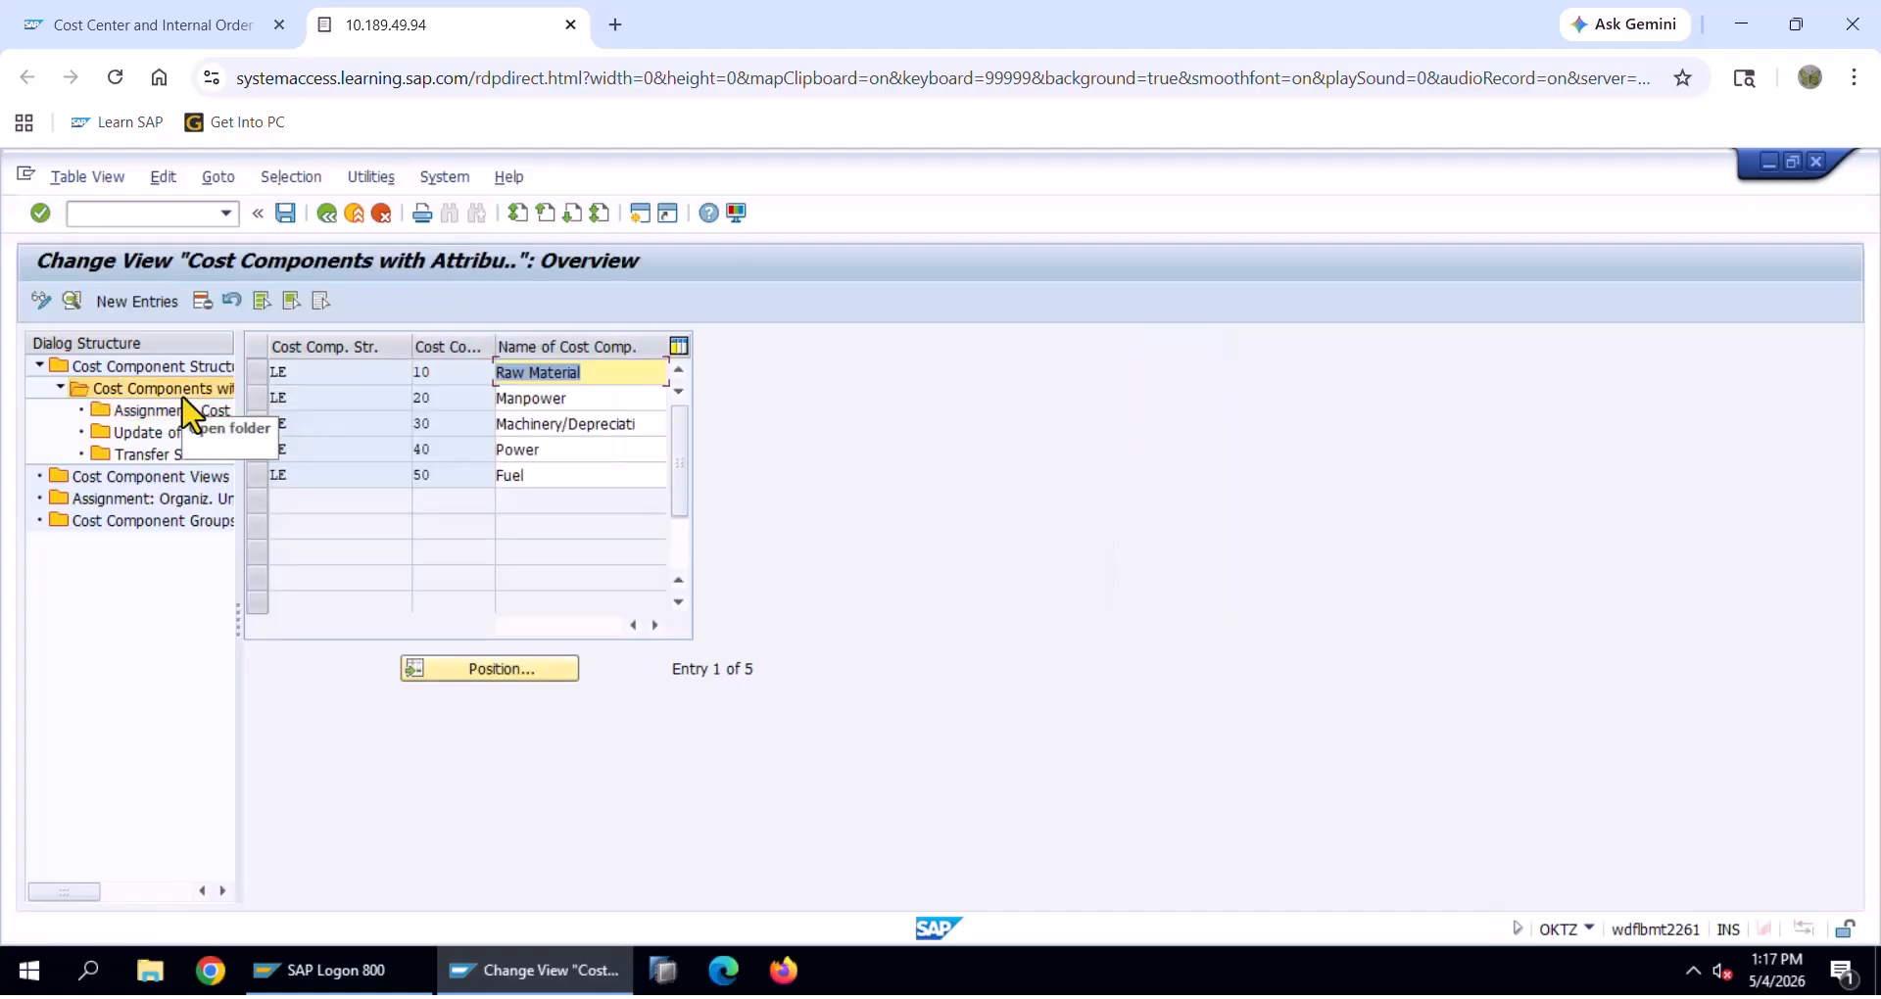
{"action": "left_click", "coordinate": [138, 302]}
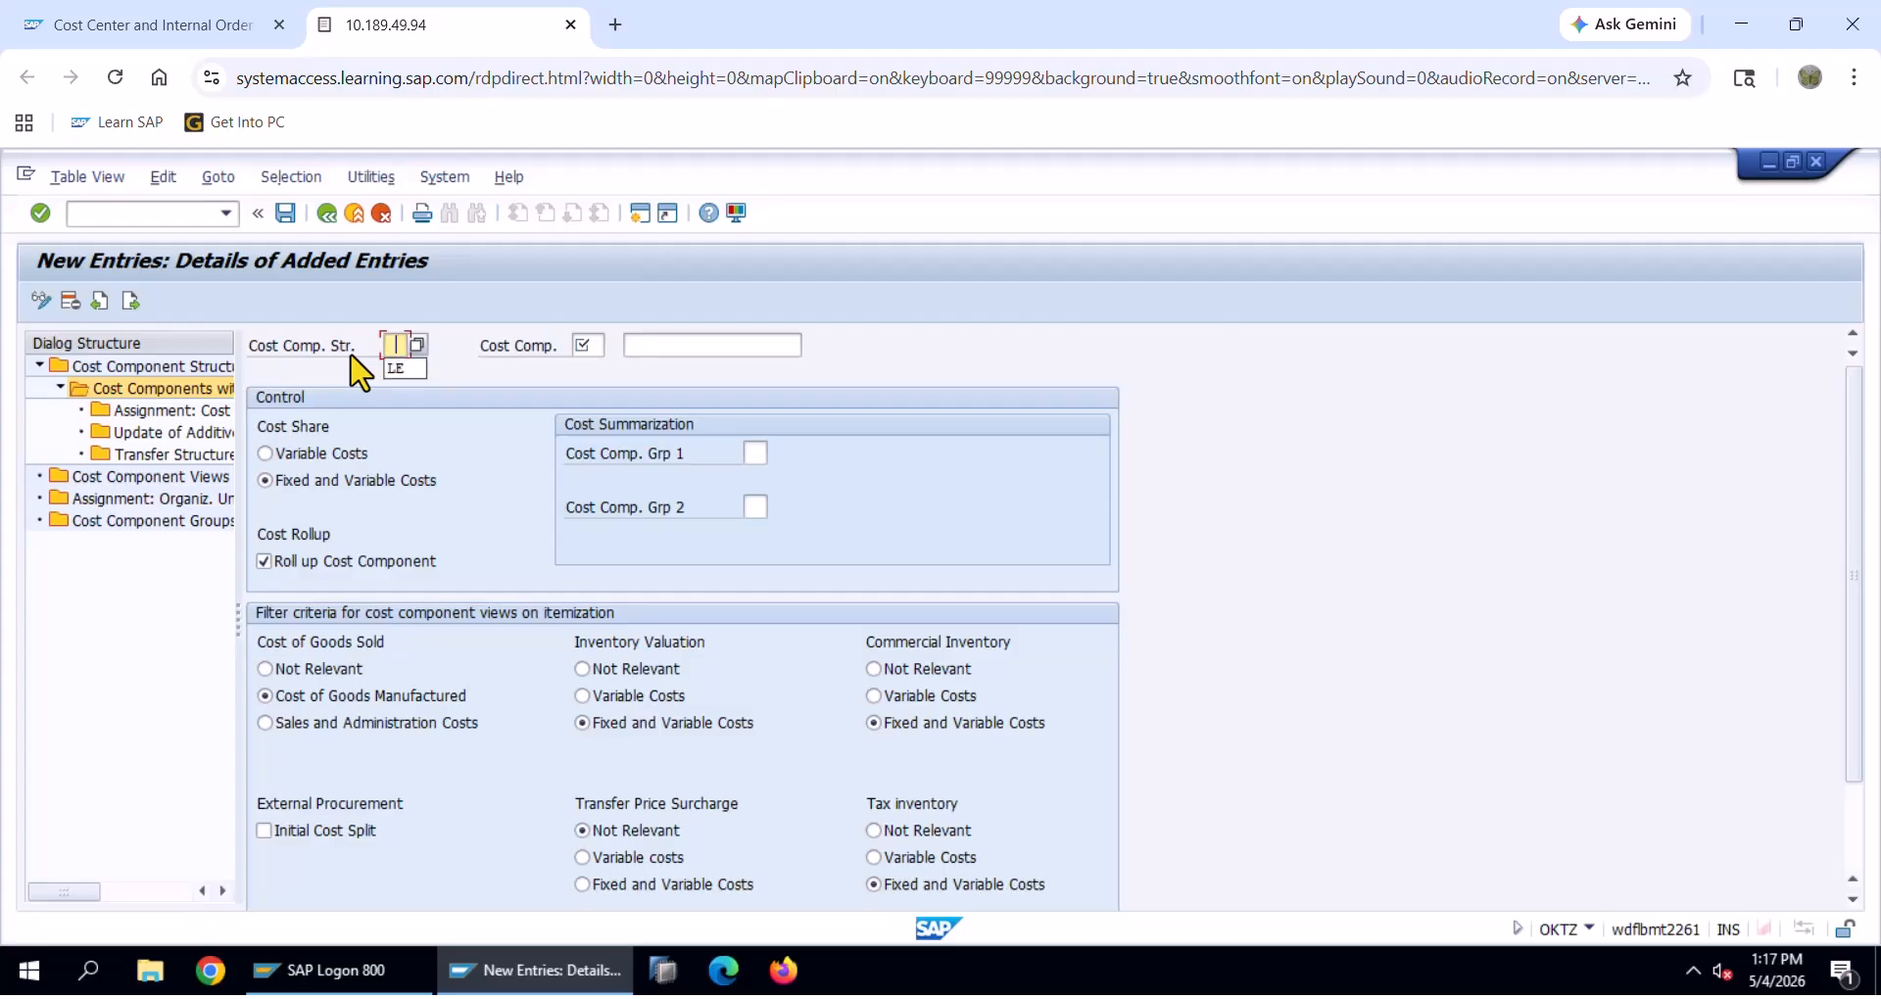
{"action": "type", "text": "LE"}
{"action": "key", "text": "Tab"}
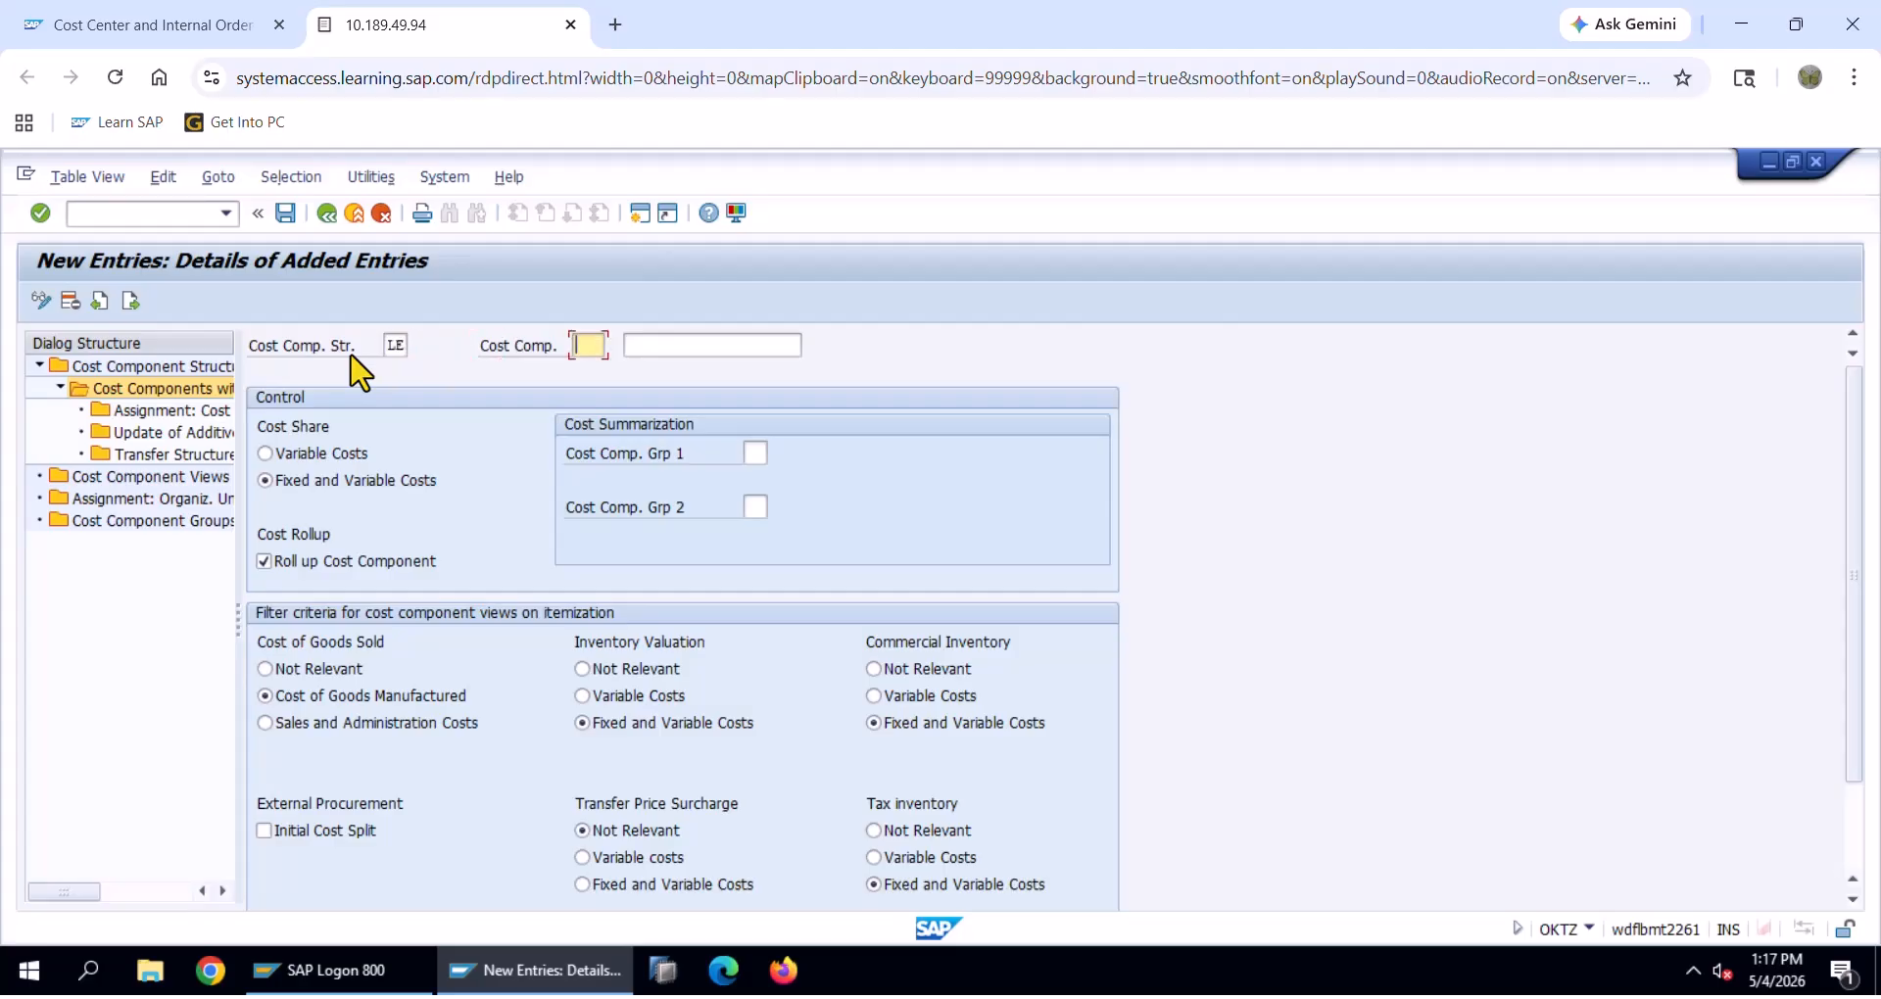
Copy Carriage Inwards from the Excel workbook, enter it in SAP as the name of cost component 60, and save
{"action": "key", "text": "alt+Tab"}
{"action": "left_click", "coordinate": [299, 490]}
{"action": "key", "text": "ctrl+c"}
{"action": "left_click", "coordinate": [253, 562]}
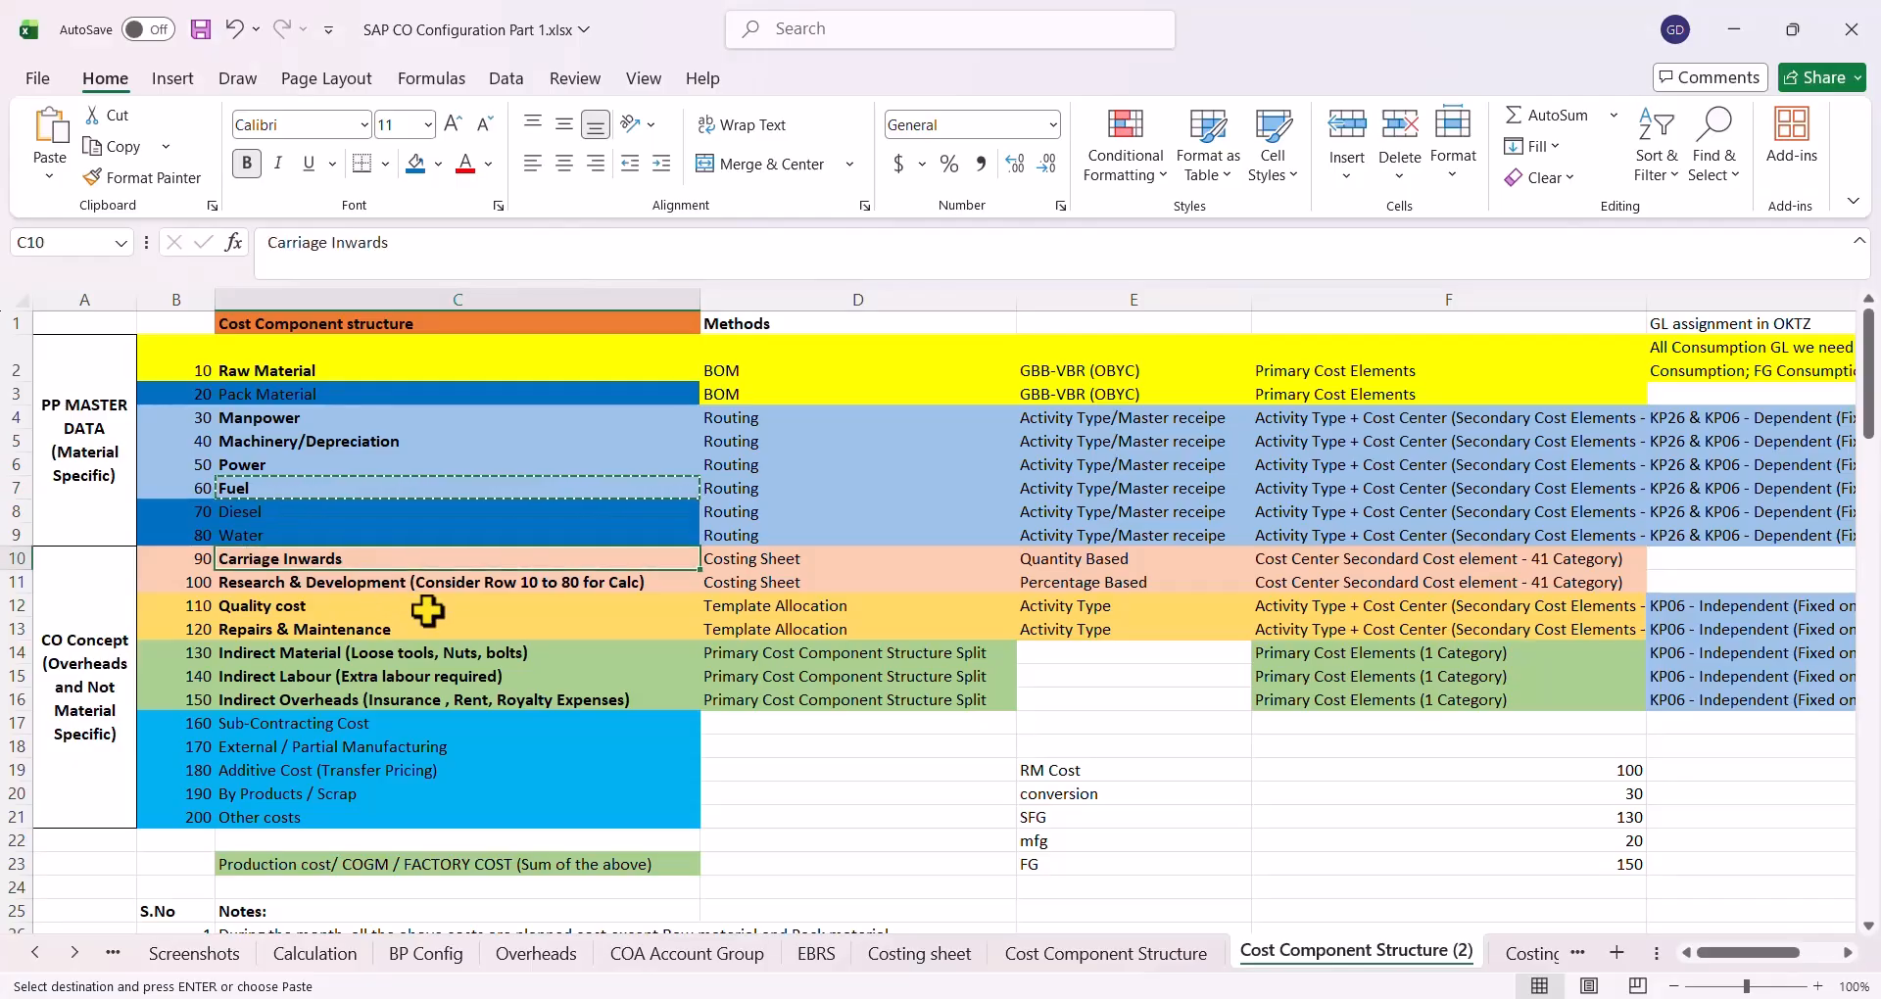
{"action": "key", "text": "ctrl+c"}
{"action": "key", "text": "alt+Tab"}
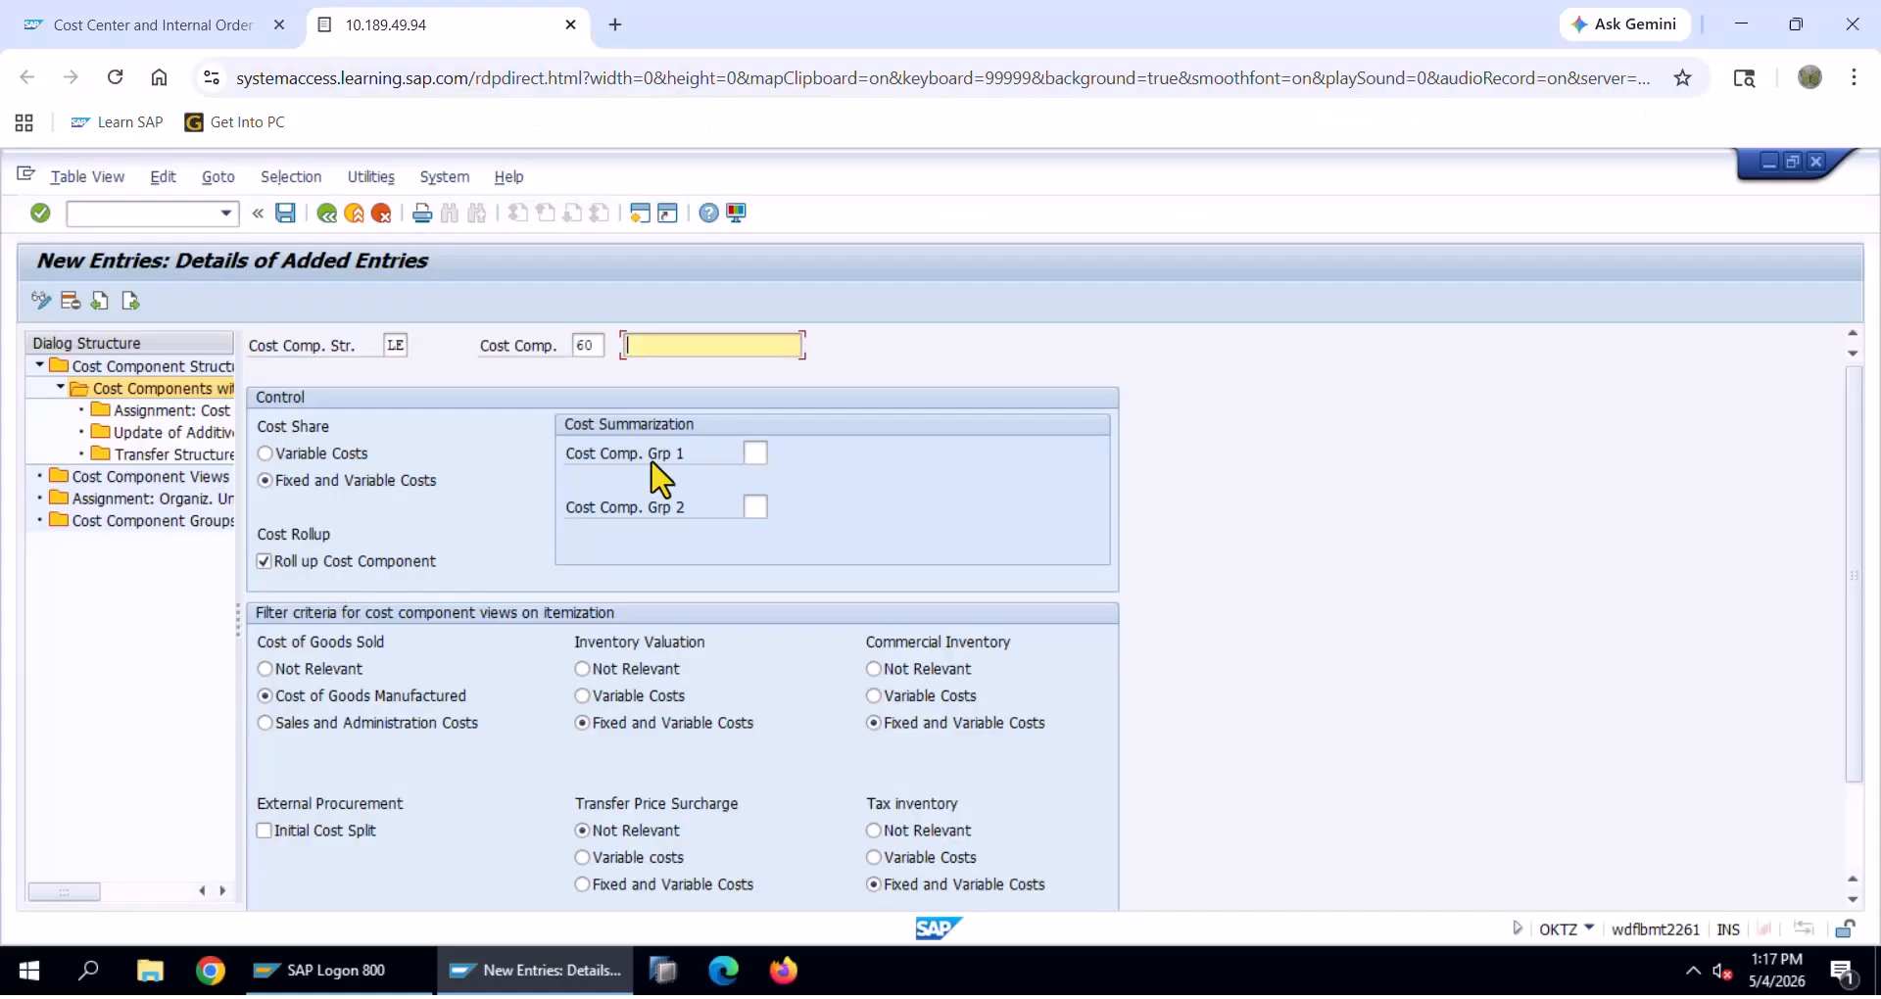
{"action": "key", "text": "alt+t"}
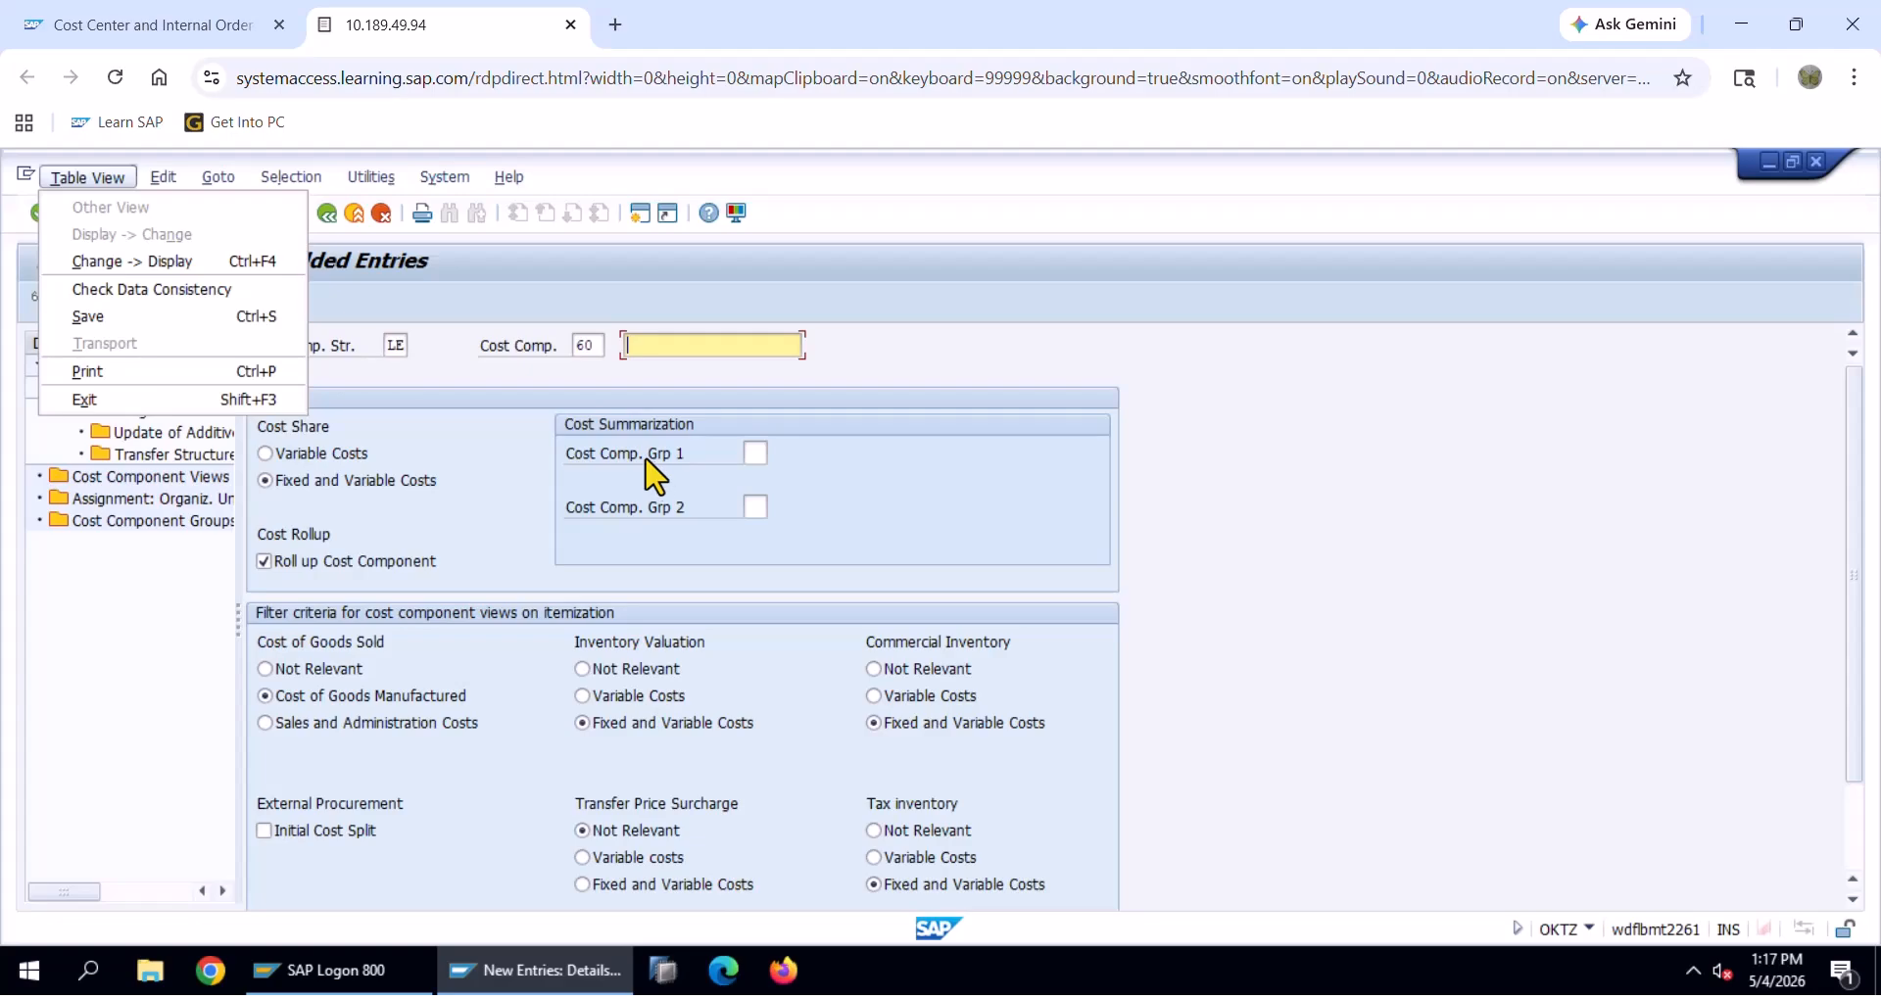
{"action": "key", "text": "Escape"}
{"action": "key", "text": "ctrl+v"}
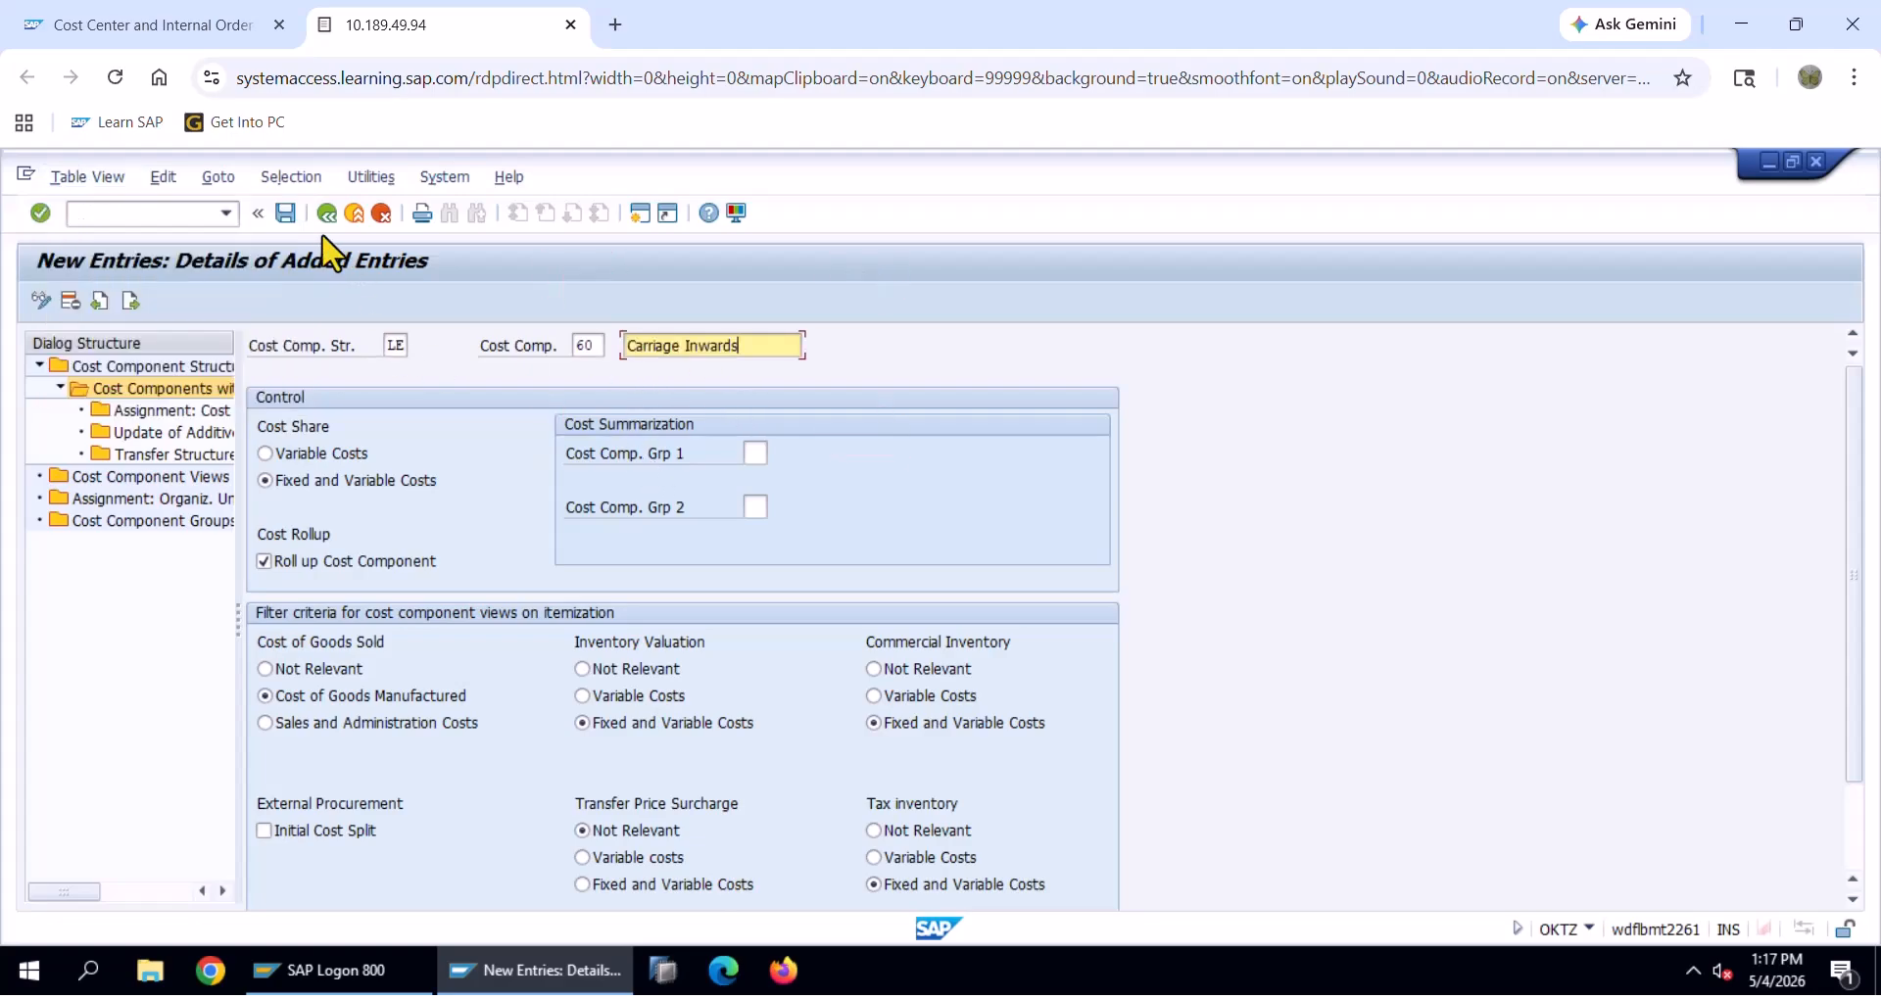
{"action": "left_click", "coordinate": [285, 213]}
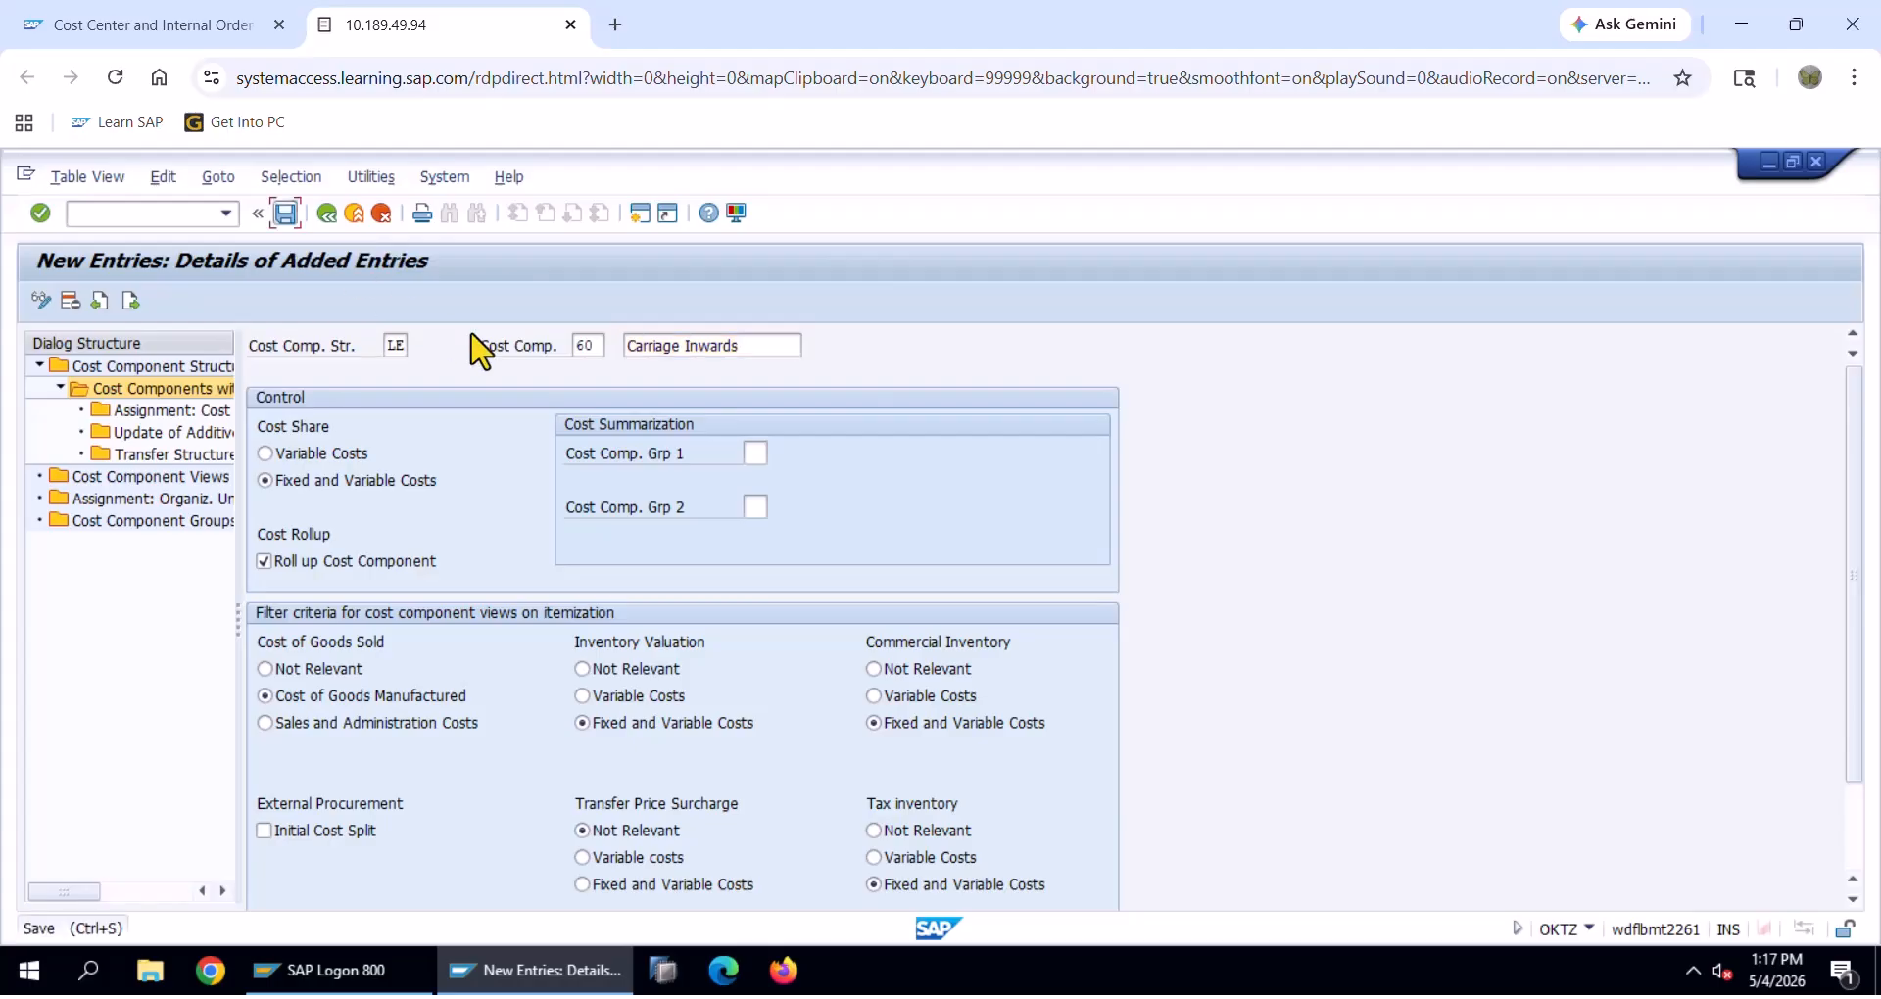
Check in the Excel workbook which cost element category applies to Carriage Inwards, and return to its SAP entry
{"action": "key", "text": "alt+Tab"}
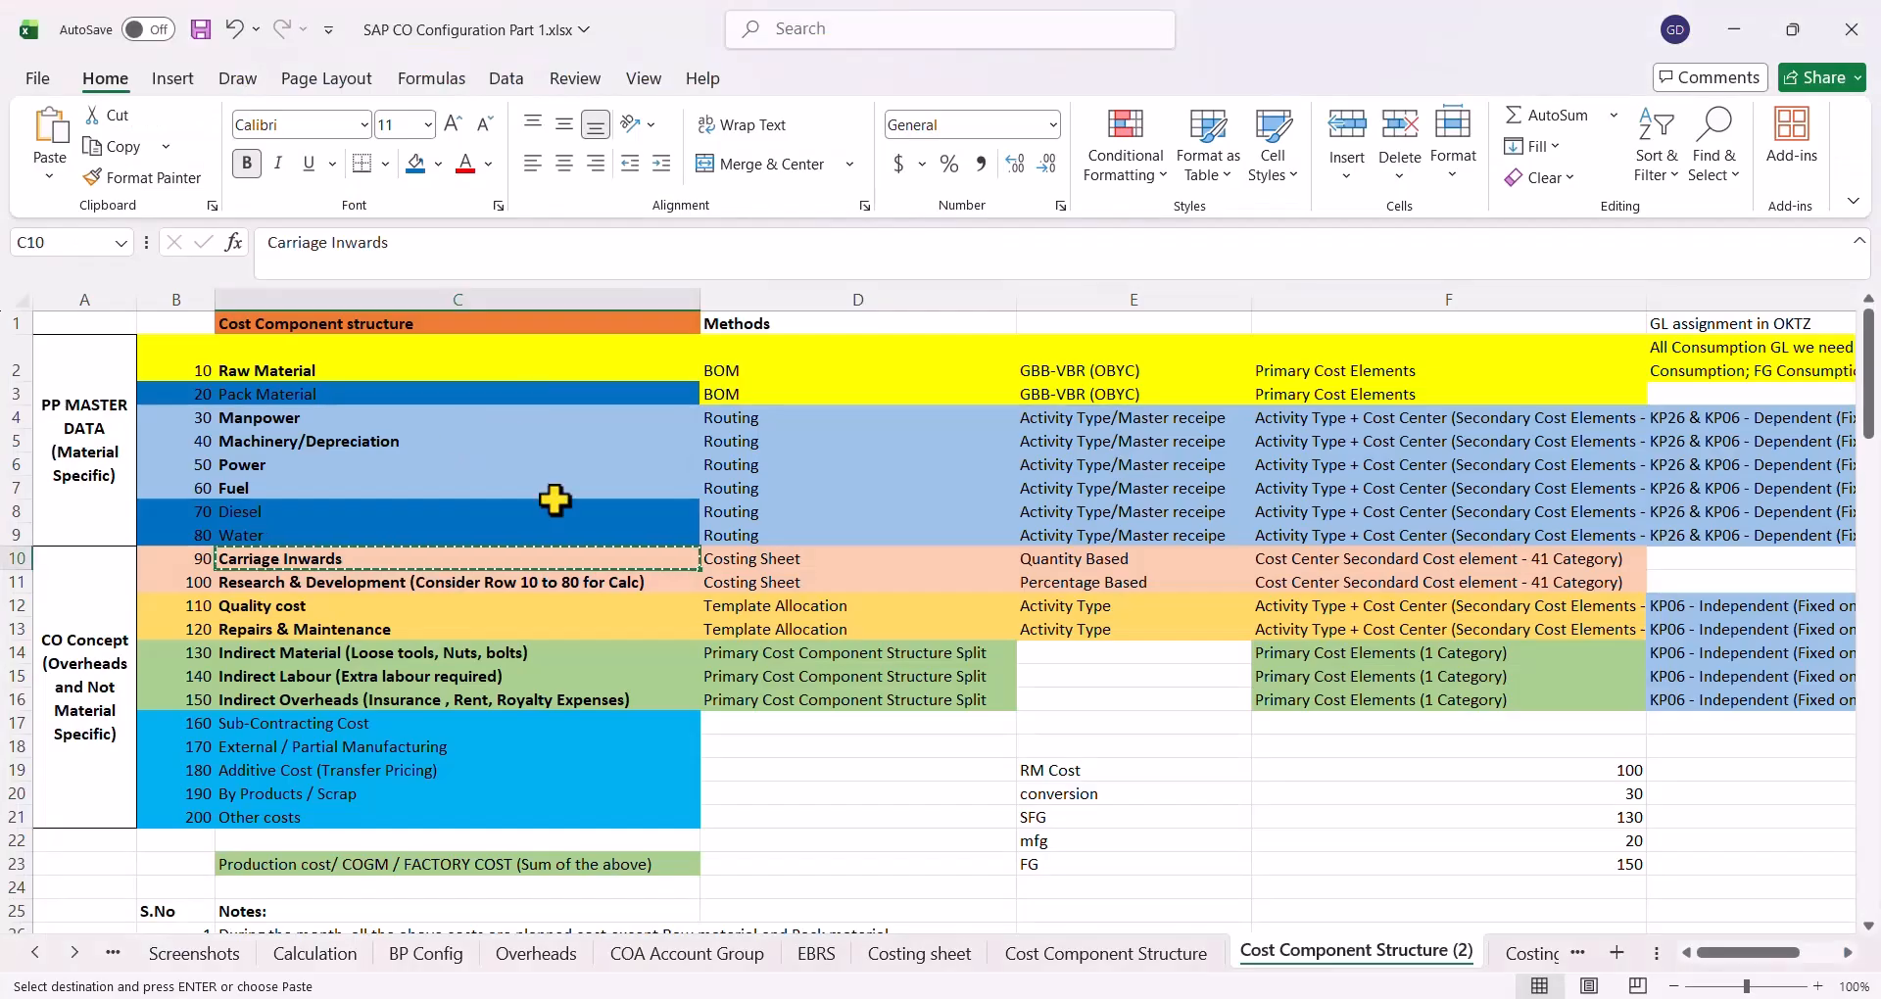
{"action": "key", "text": "shift+space"}
{"action": "right_click", "coordinate": [706, 599]}
{"action": "key", "text": "Escape"}
{"action": "left_click", "coordinate": [1323, 558]}
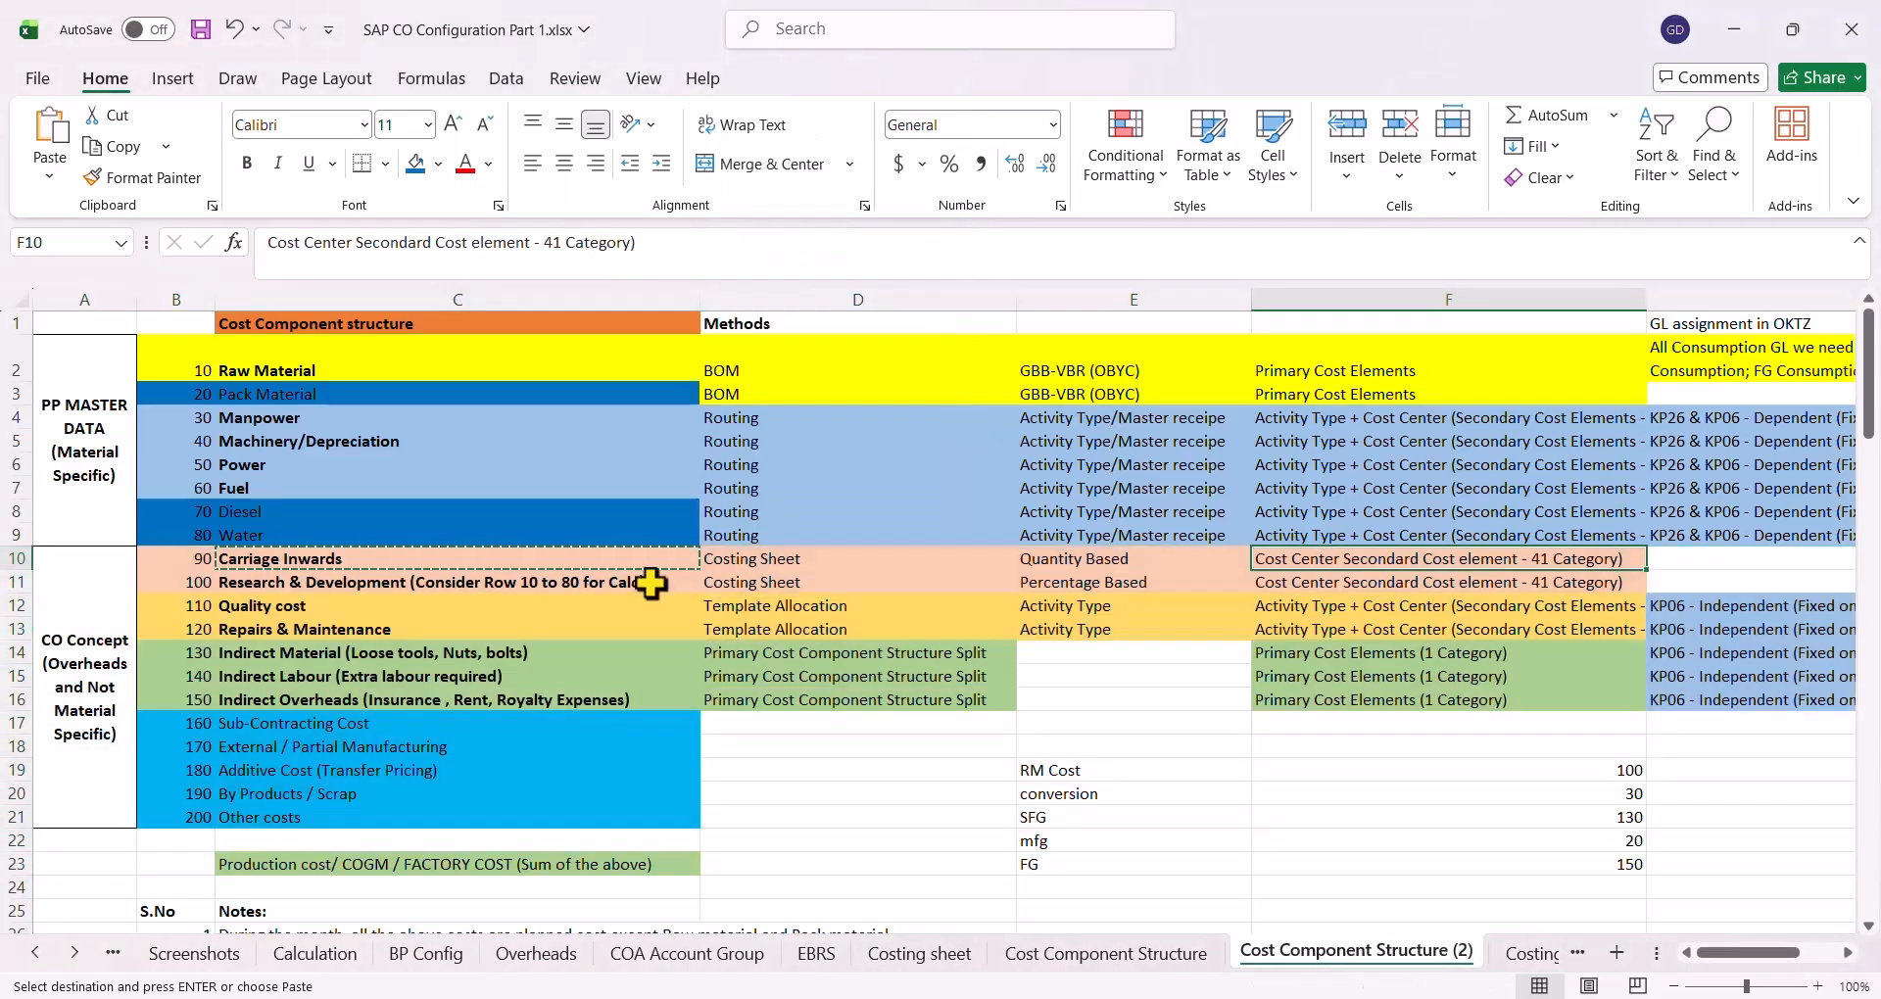
{"action": "left_click", "coordinate": [431, 560]}
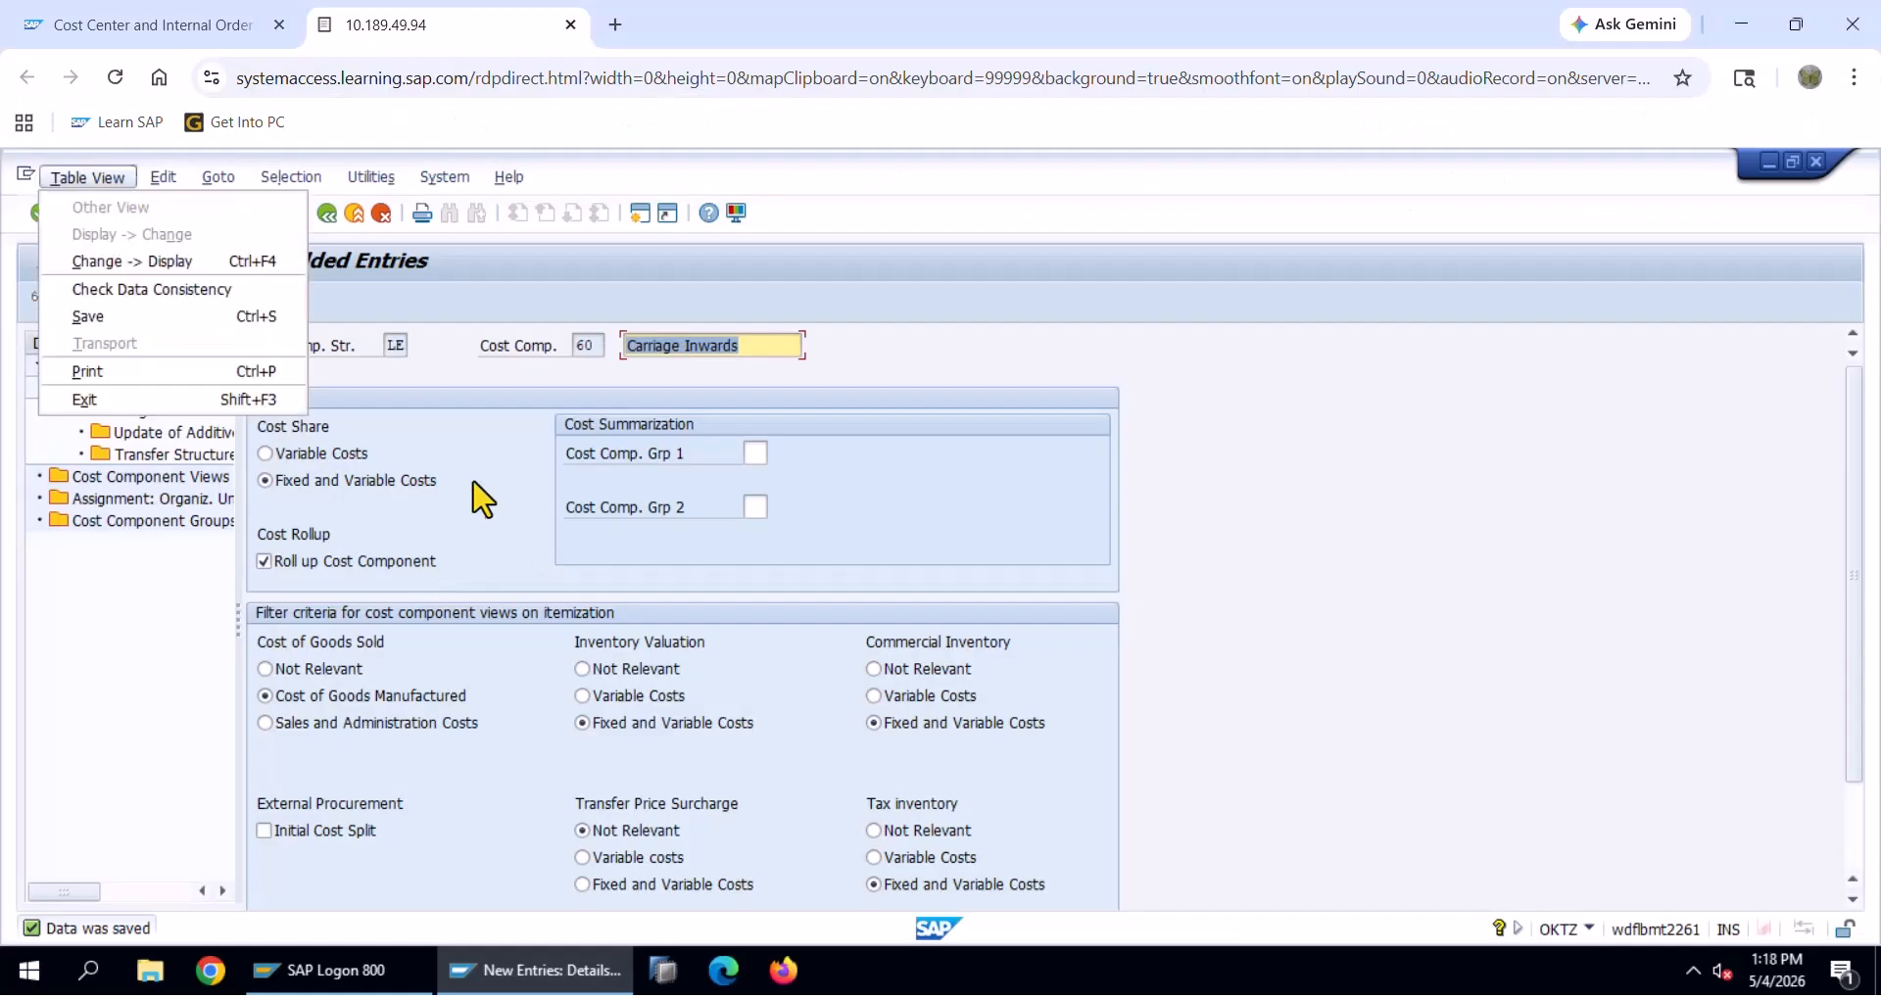
{"action": "left_click", "coordinate": [471, 491]}
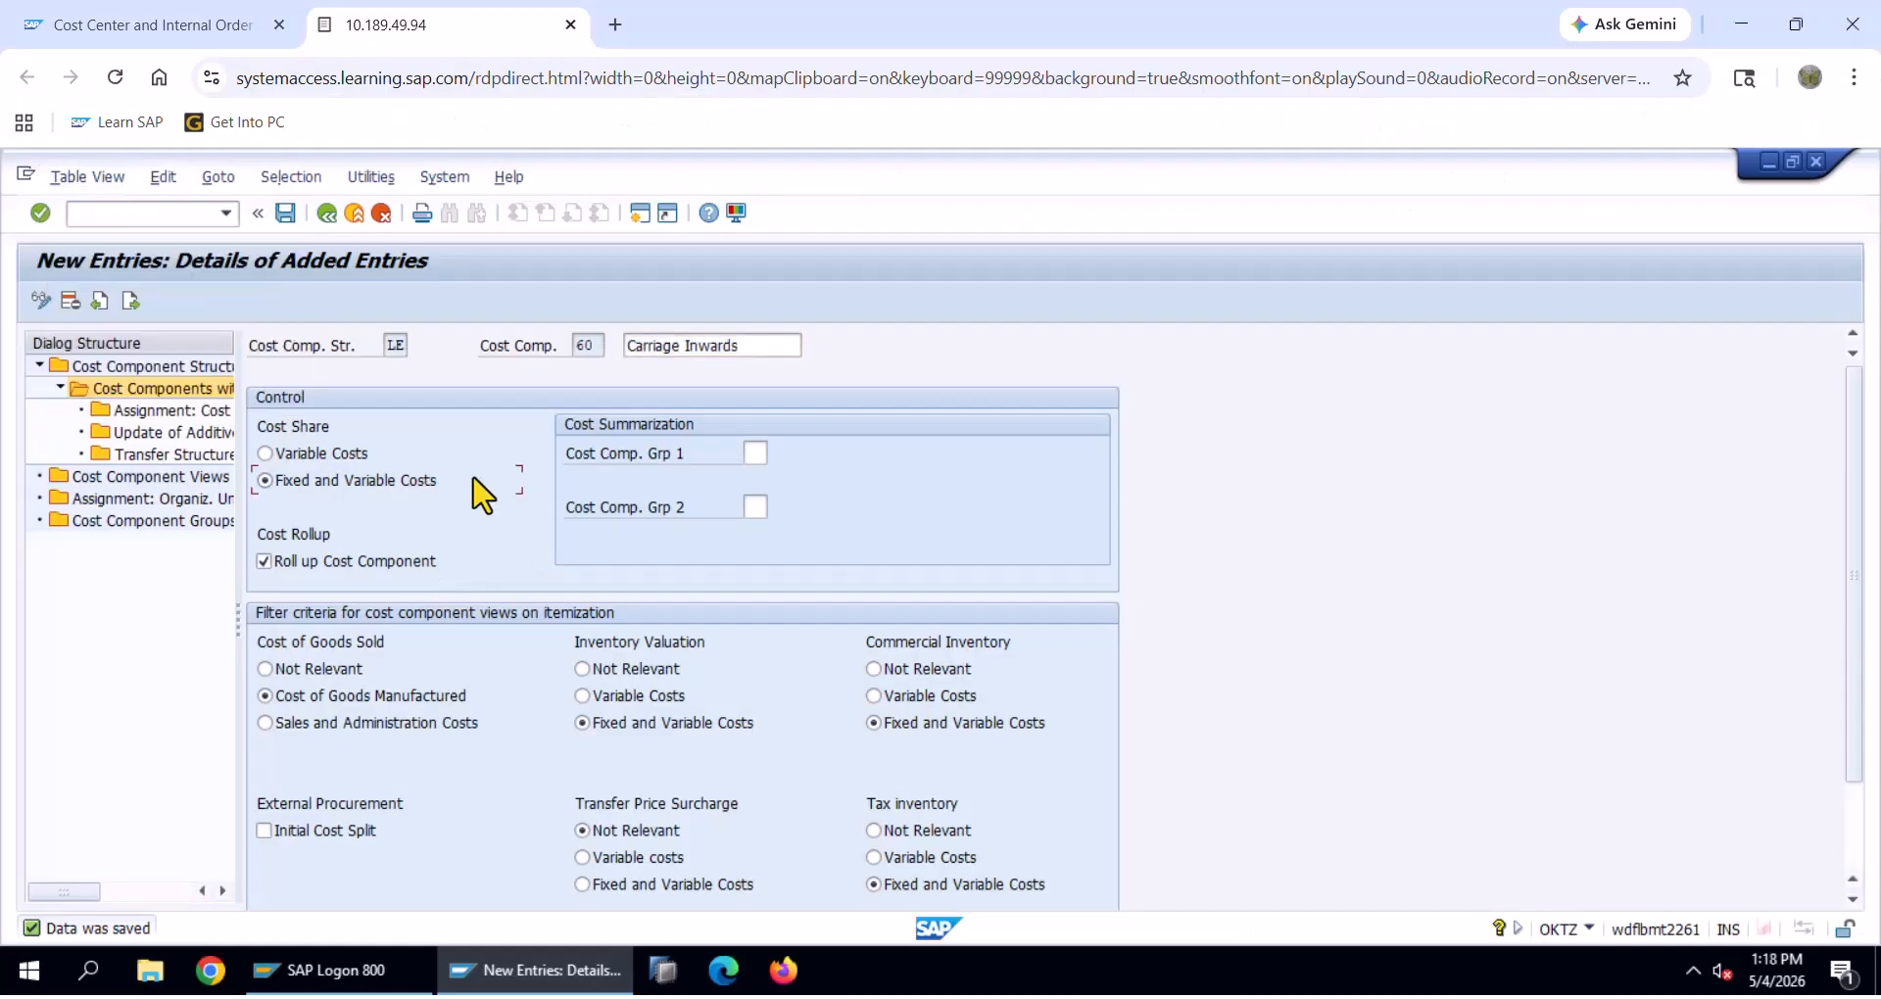
Open the cost element assignments for Carriage Inwards and begin a new entry with structure LE and chart of accounts LENO
{"action": "left_click", "coordinate": [154, 412]}
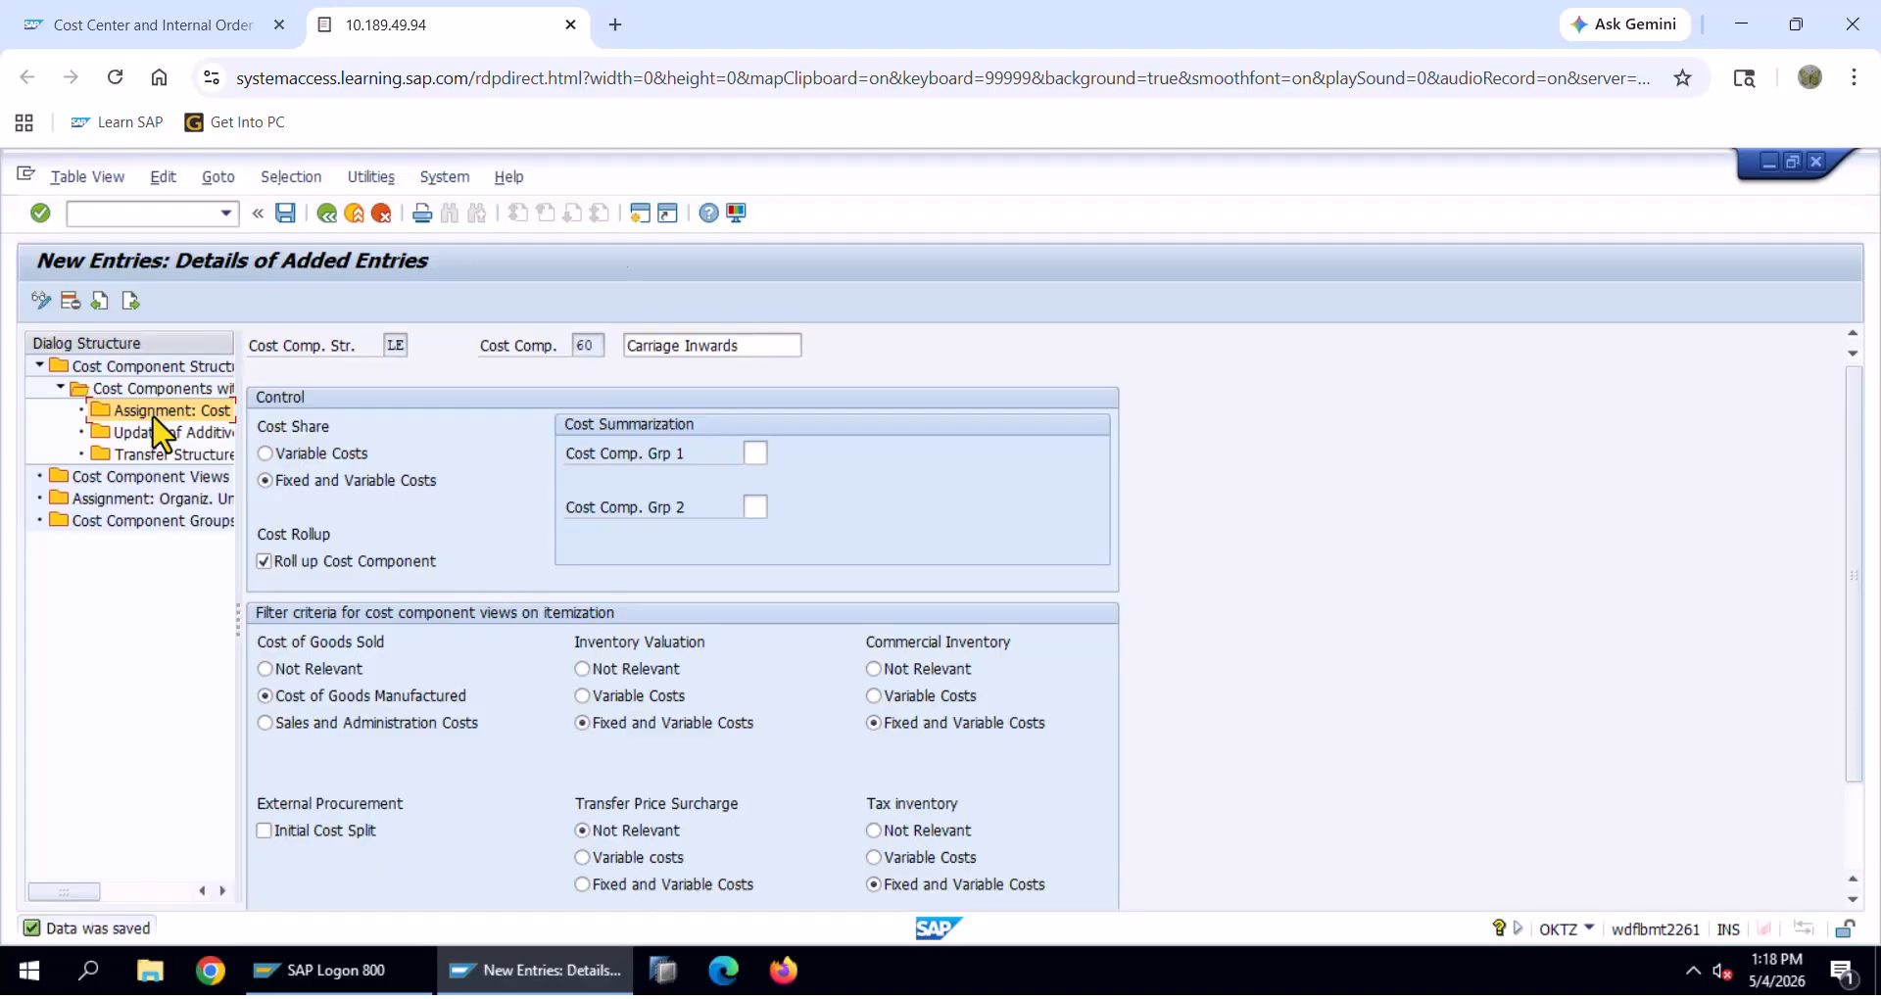
{"action": "left_click", "coordinate": [115, 305]}
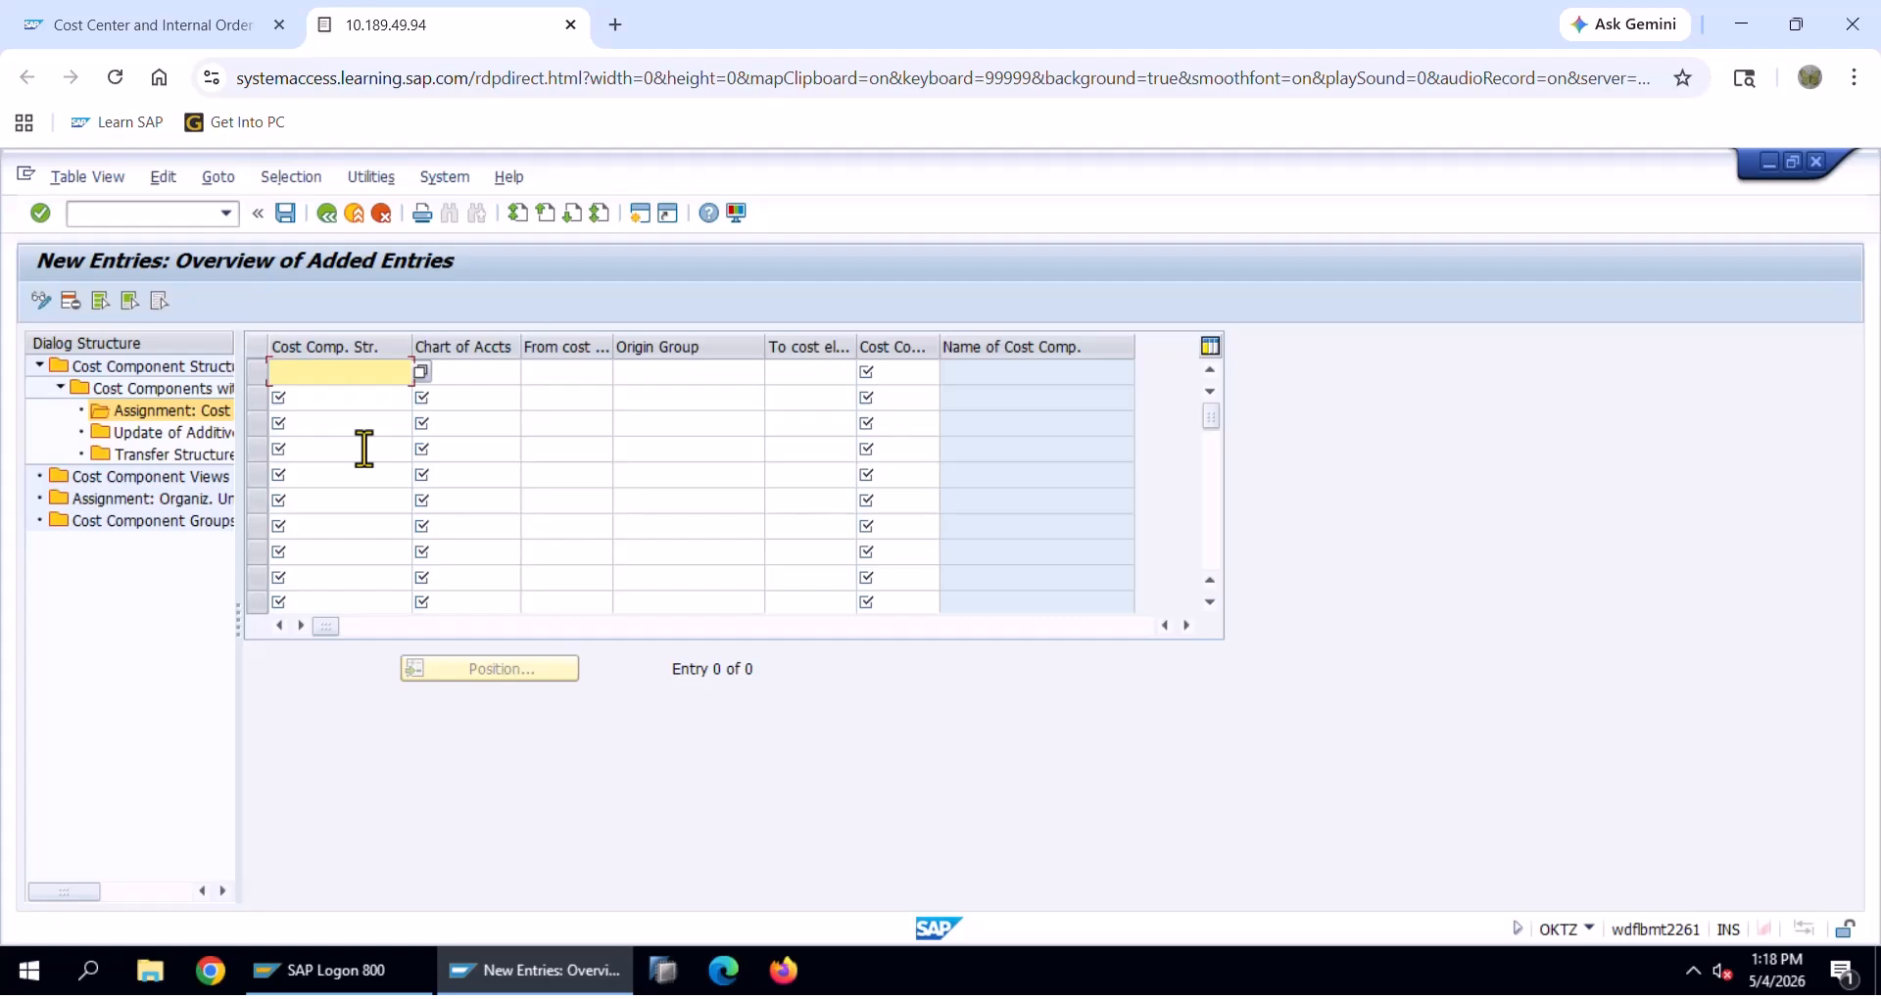
{"action": "key", "text": "Down"}
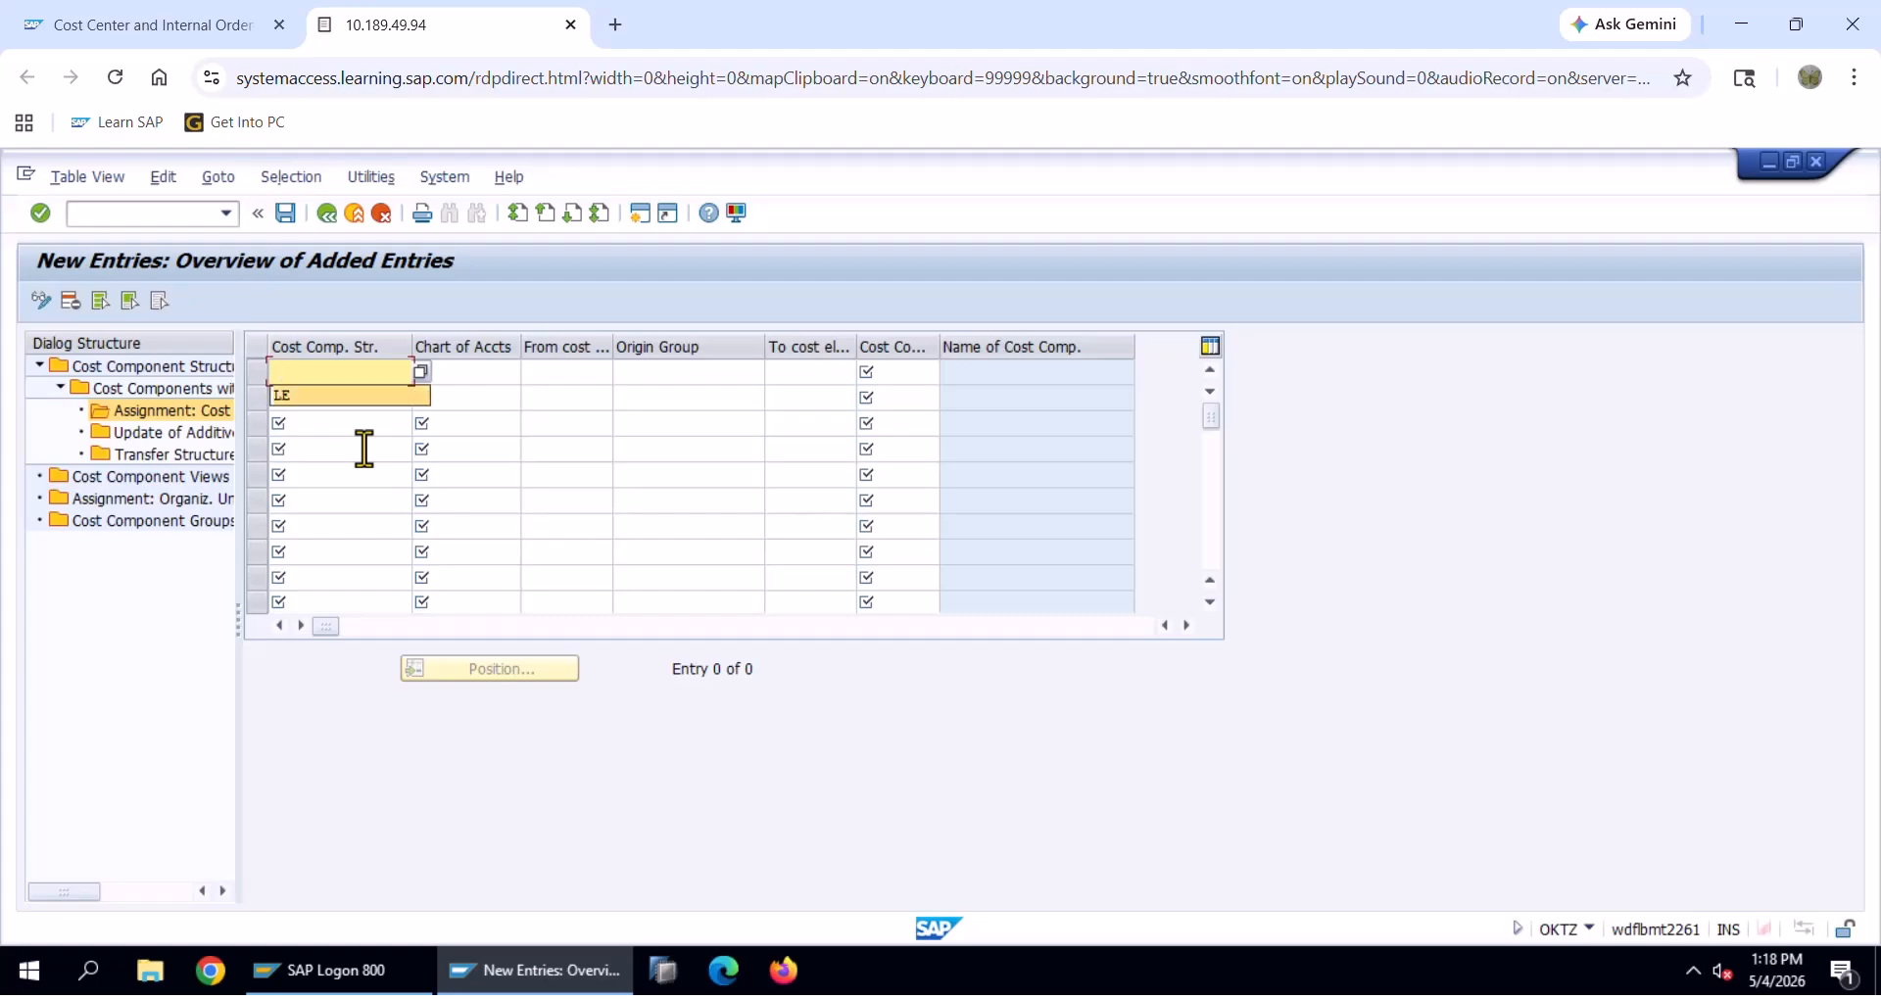
{"action": "key", "text": "Tab"}
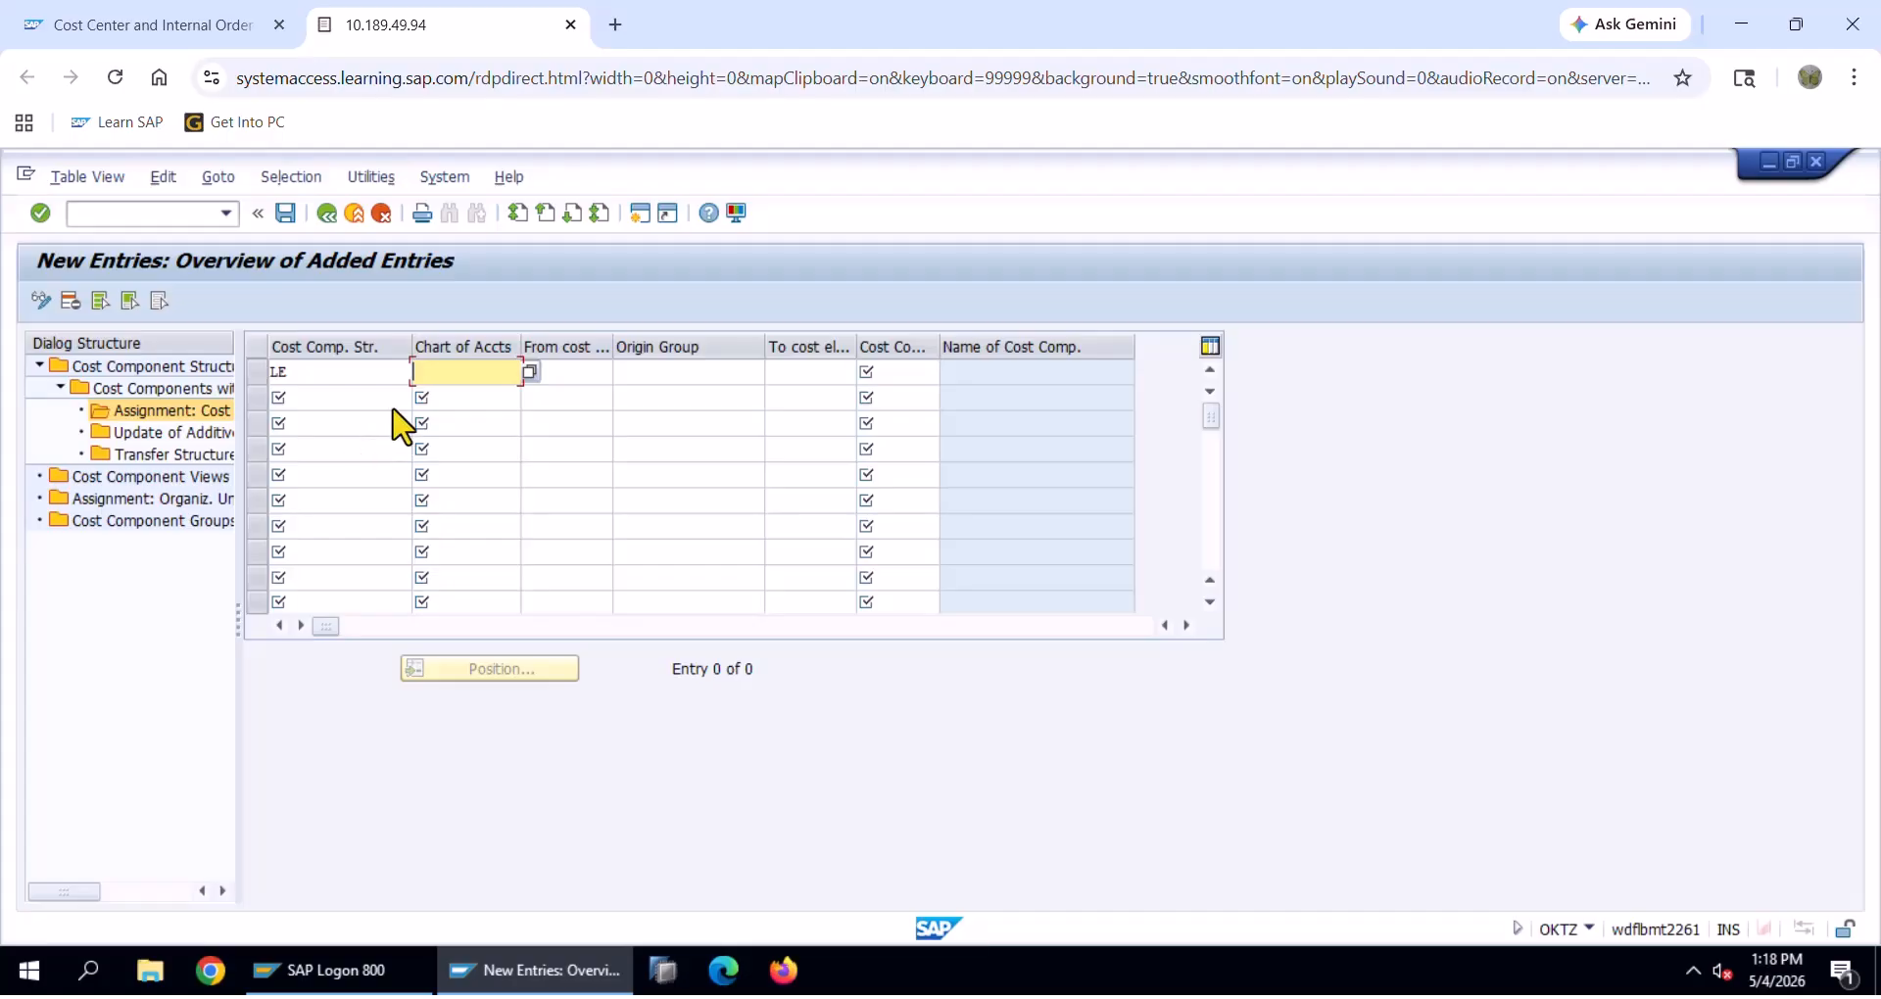
{"action": "type", "text": "LENO"}
Look up the cost elements of chart of accounts LENO and choose 94100001 Carriage Inwards as the starting cost element
{"action": "left_click", "coordinate": [572, 373]}
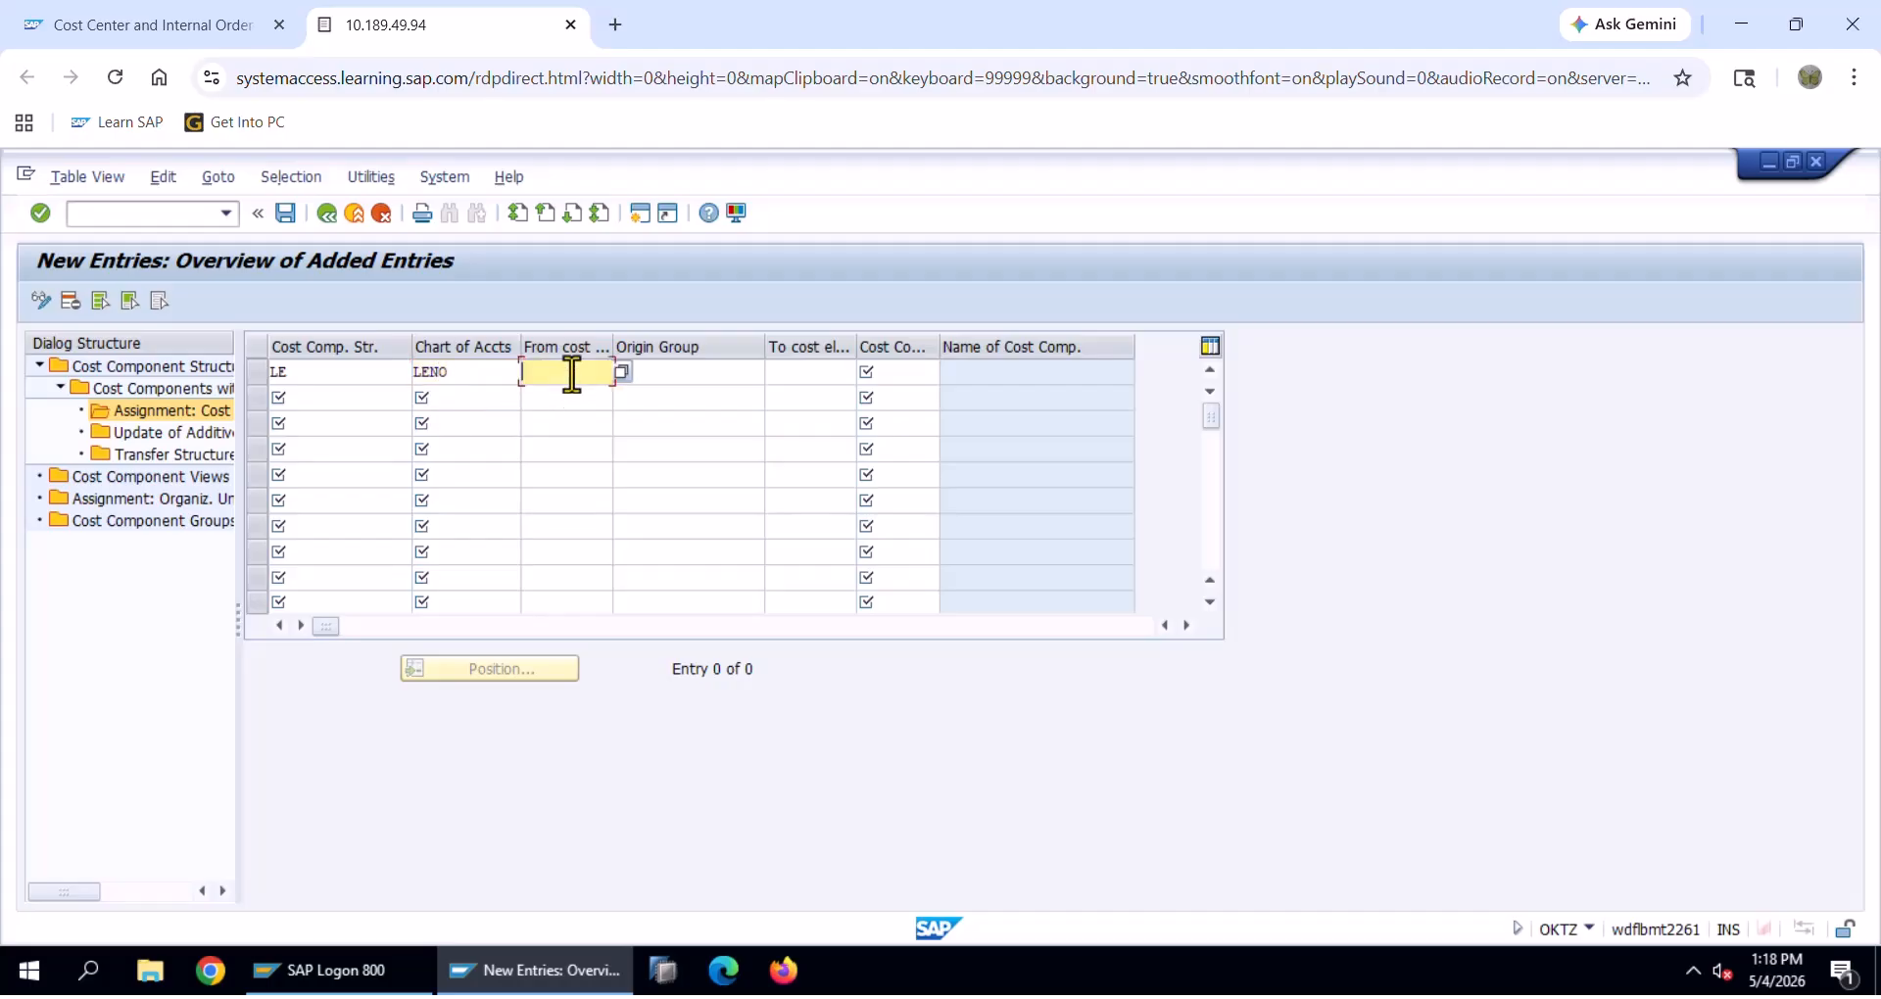
{"action": "key", "text": "F4"}
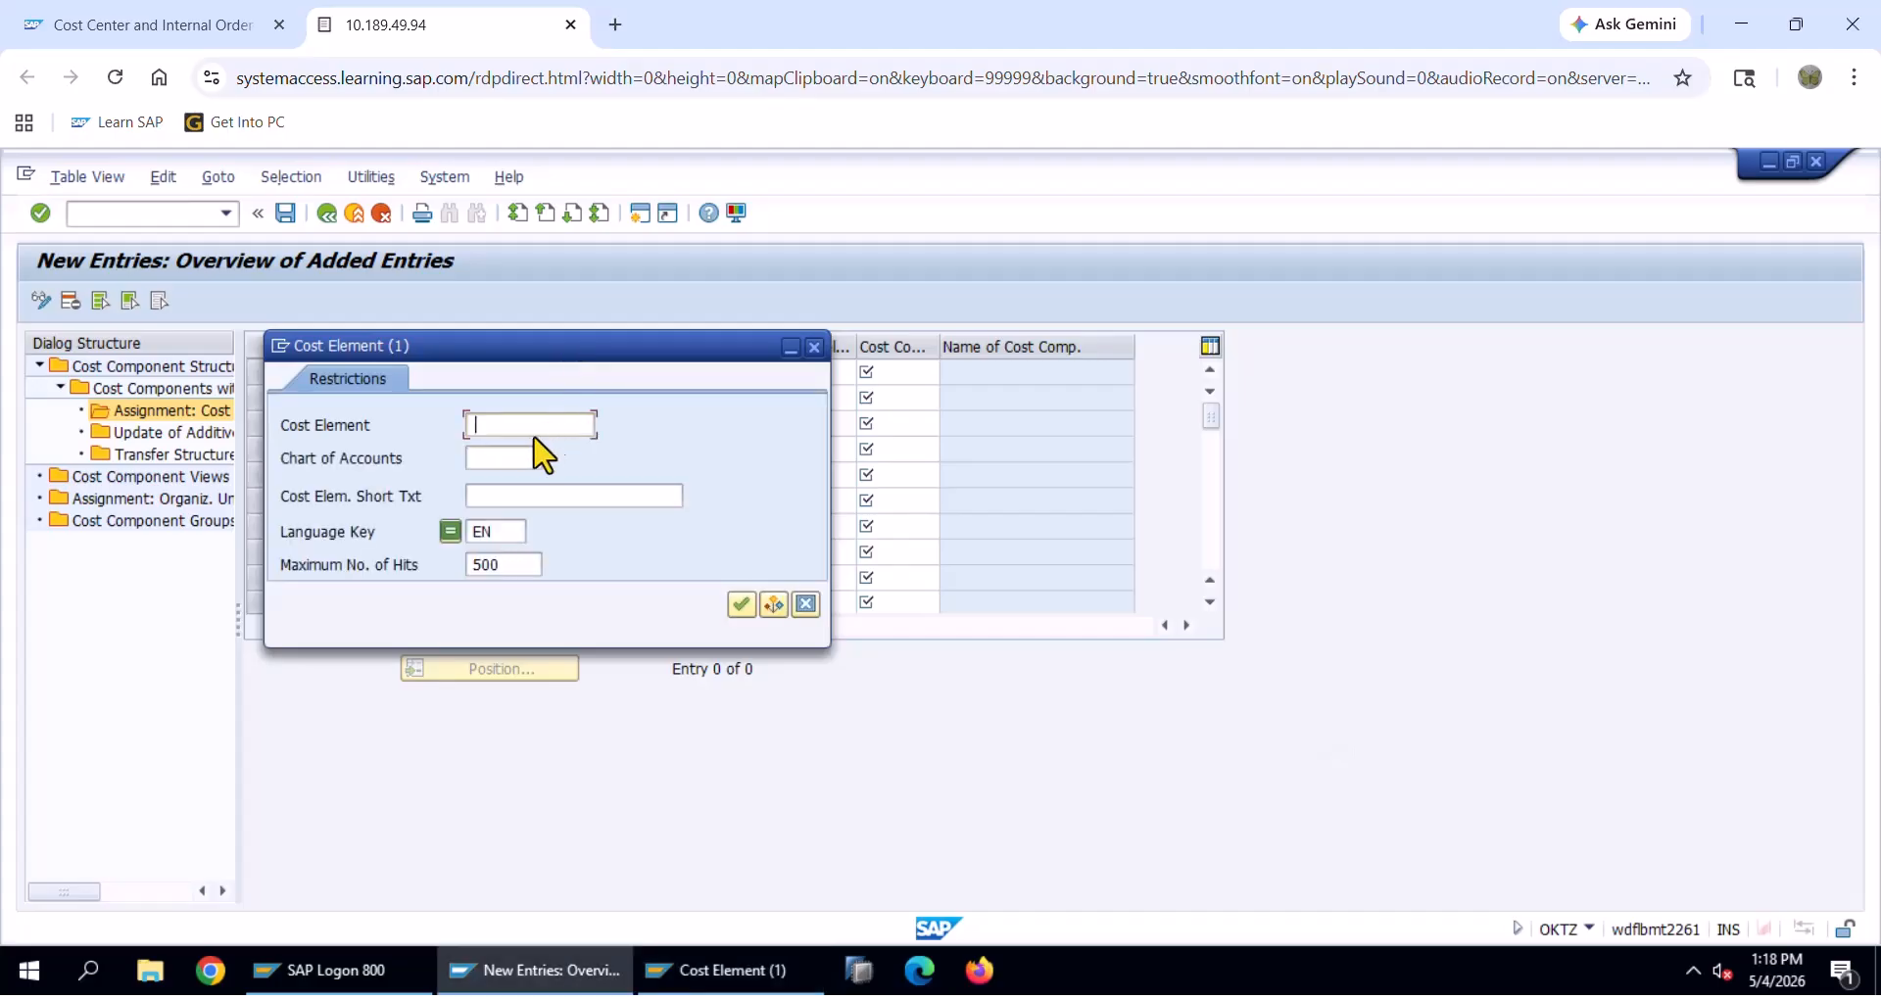
{"action": "left_click", "coordinate": [494, 461]}
{"action": "type", "text": "LENO"}
{"action": "key", "text": "Return"}
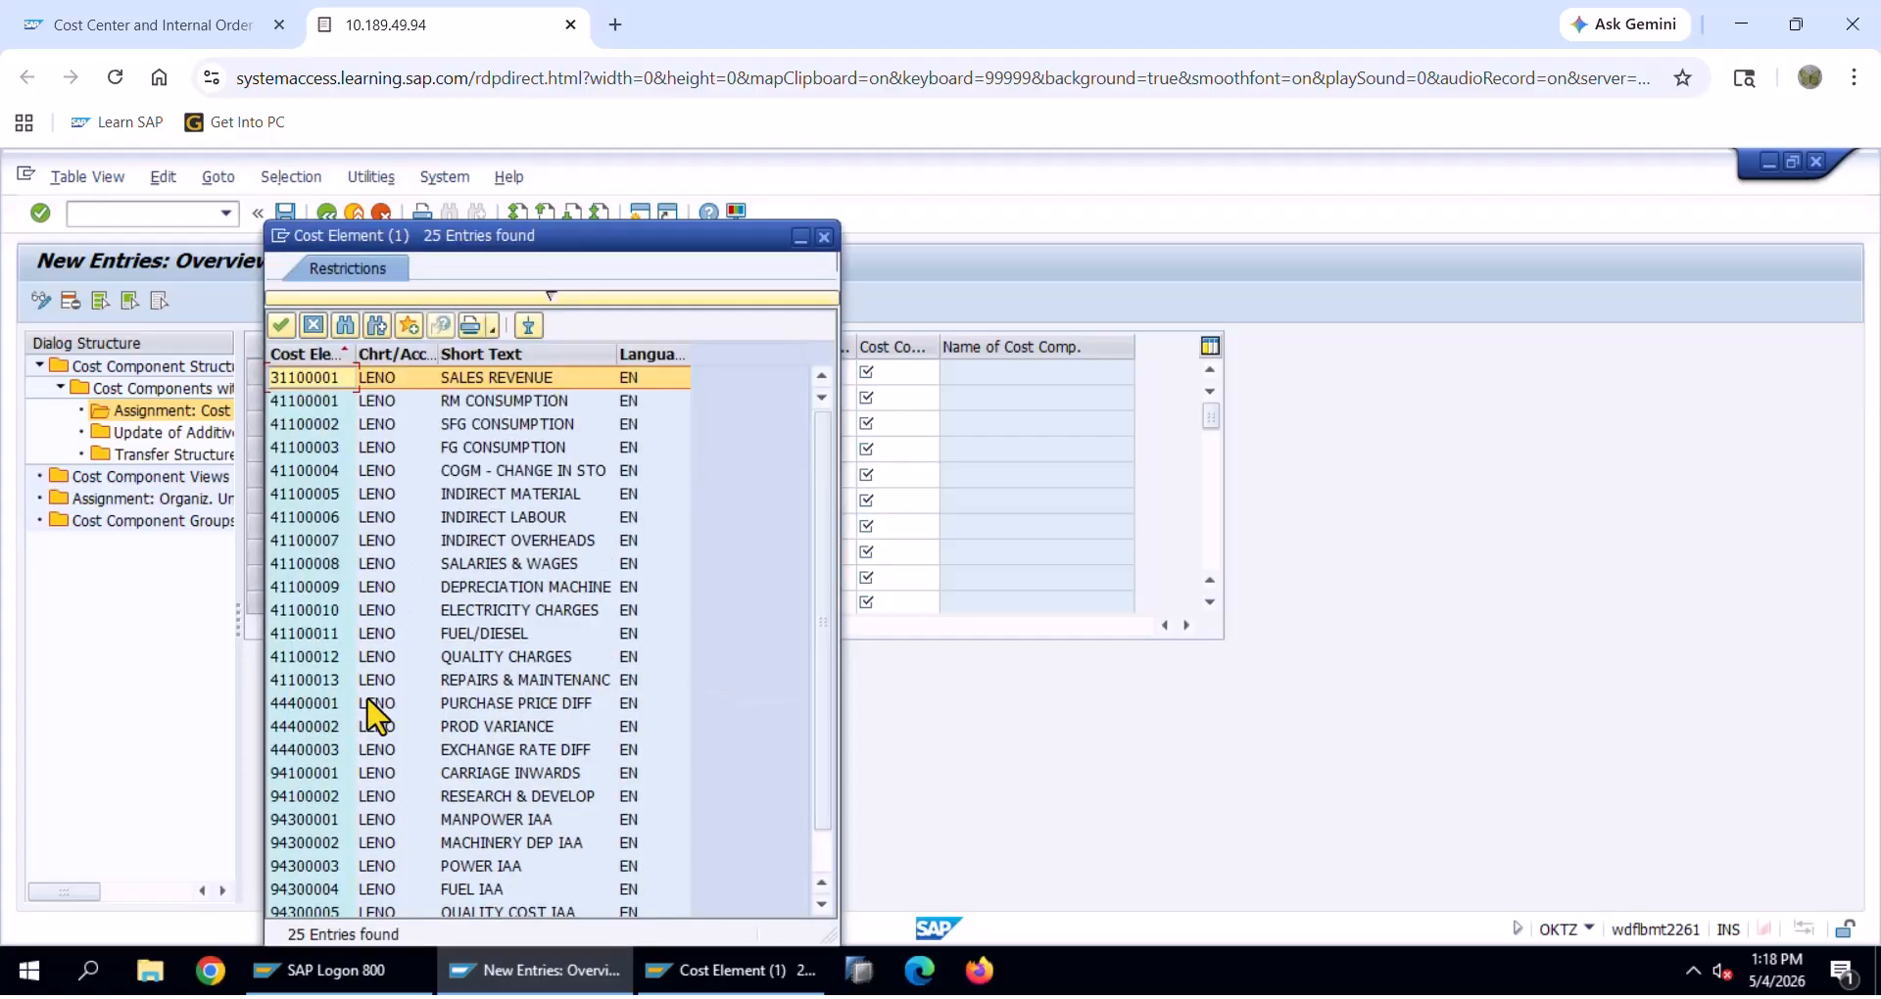
{"action": "double_click", "coordinate": [481, 773]}
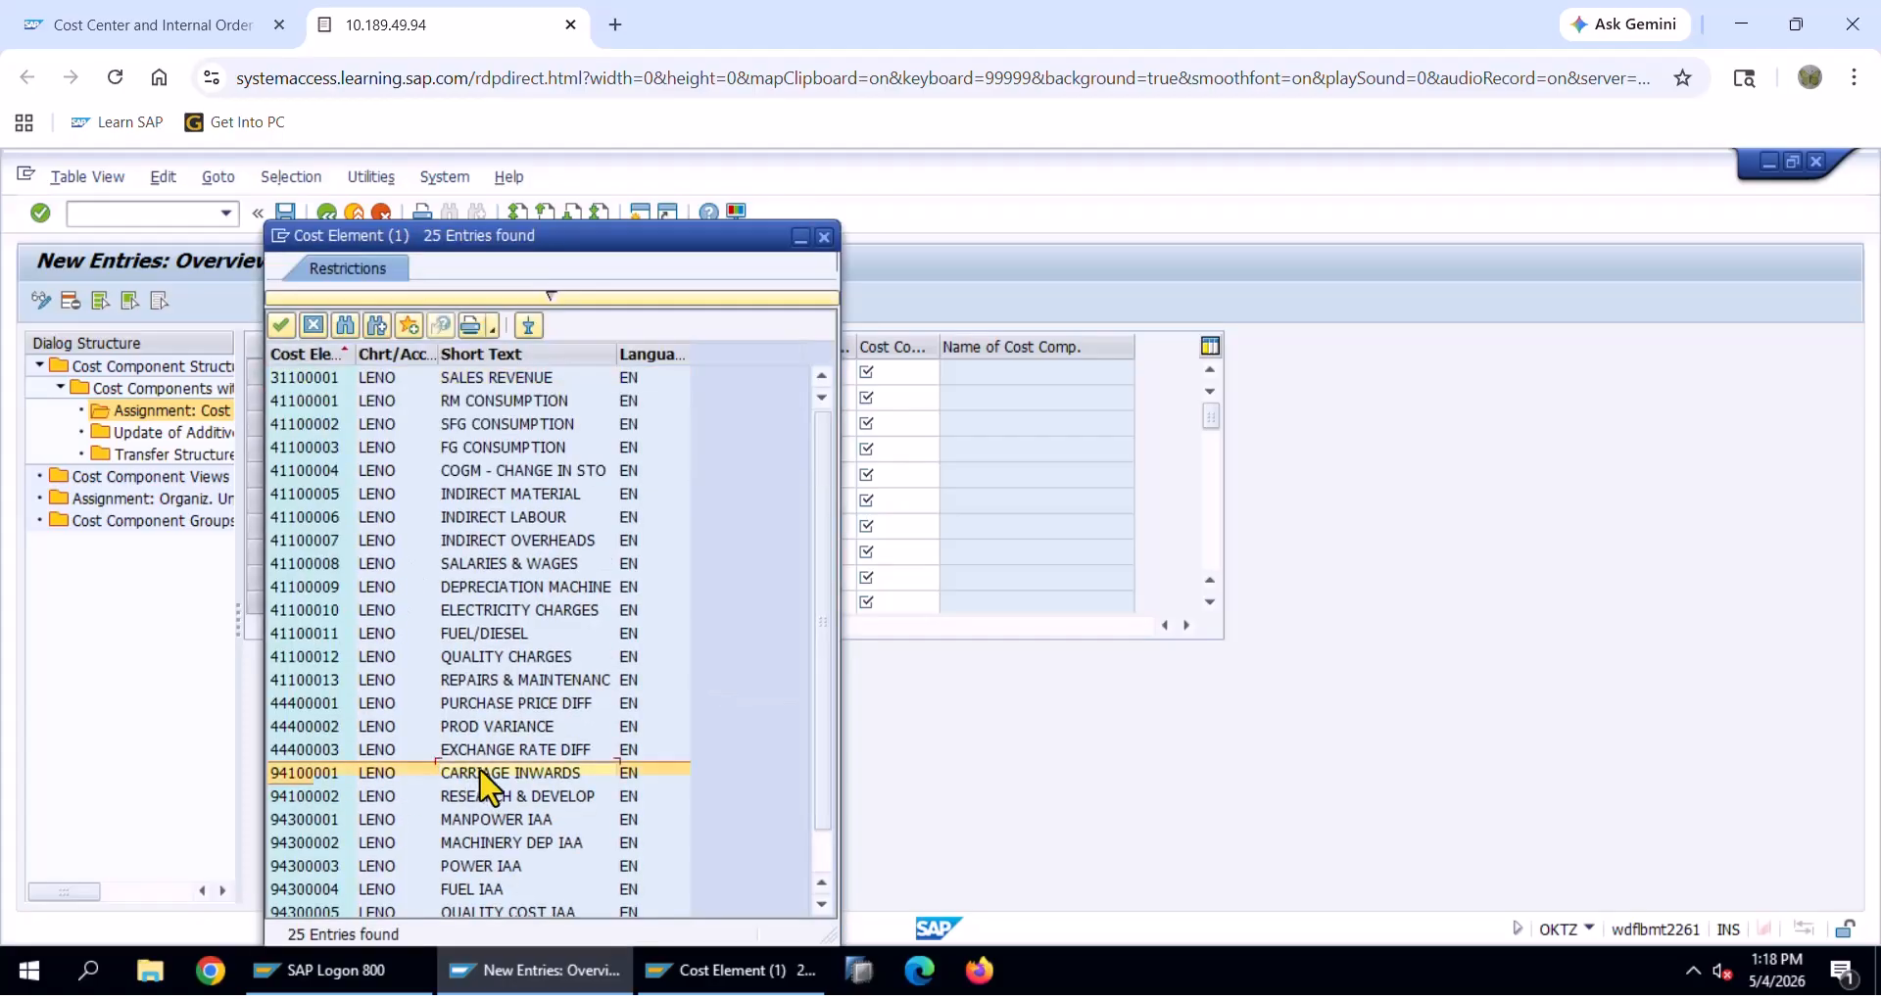
Assign cost component 060 Carriage Inwards to cost element 94100001 and save the assignment
{"action": "left_click", "coordinate": [901, 376]}
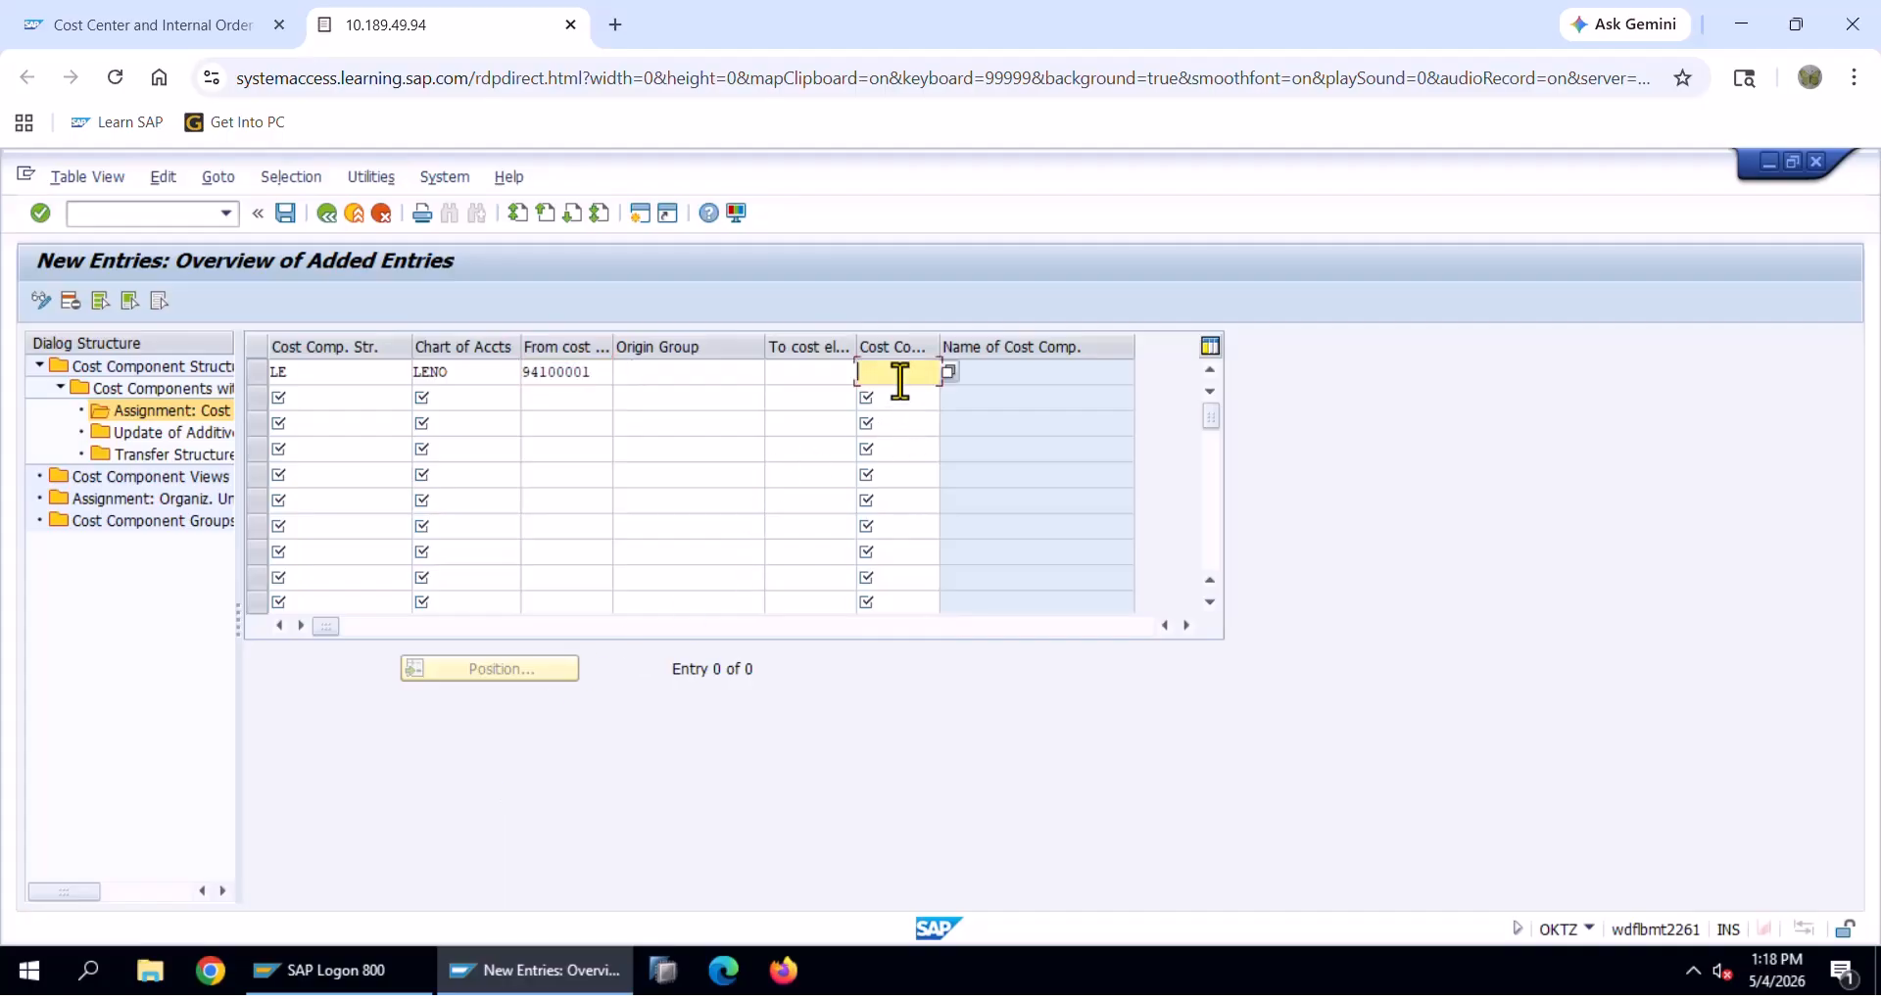
{"action": "key", "text": "F4"}
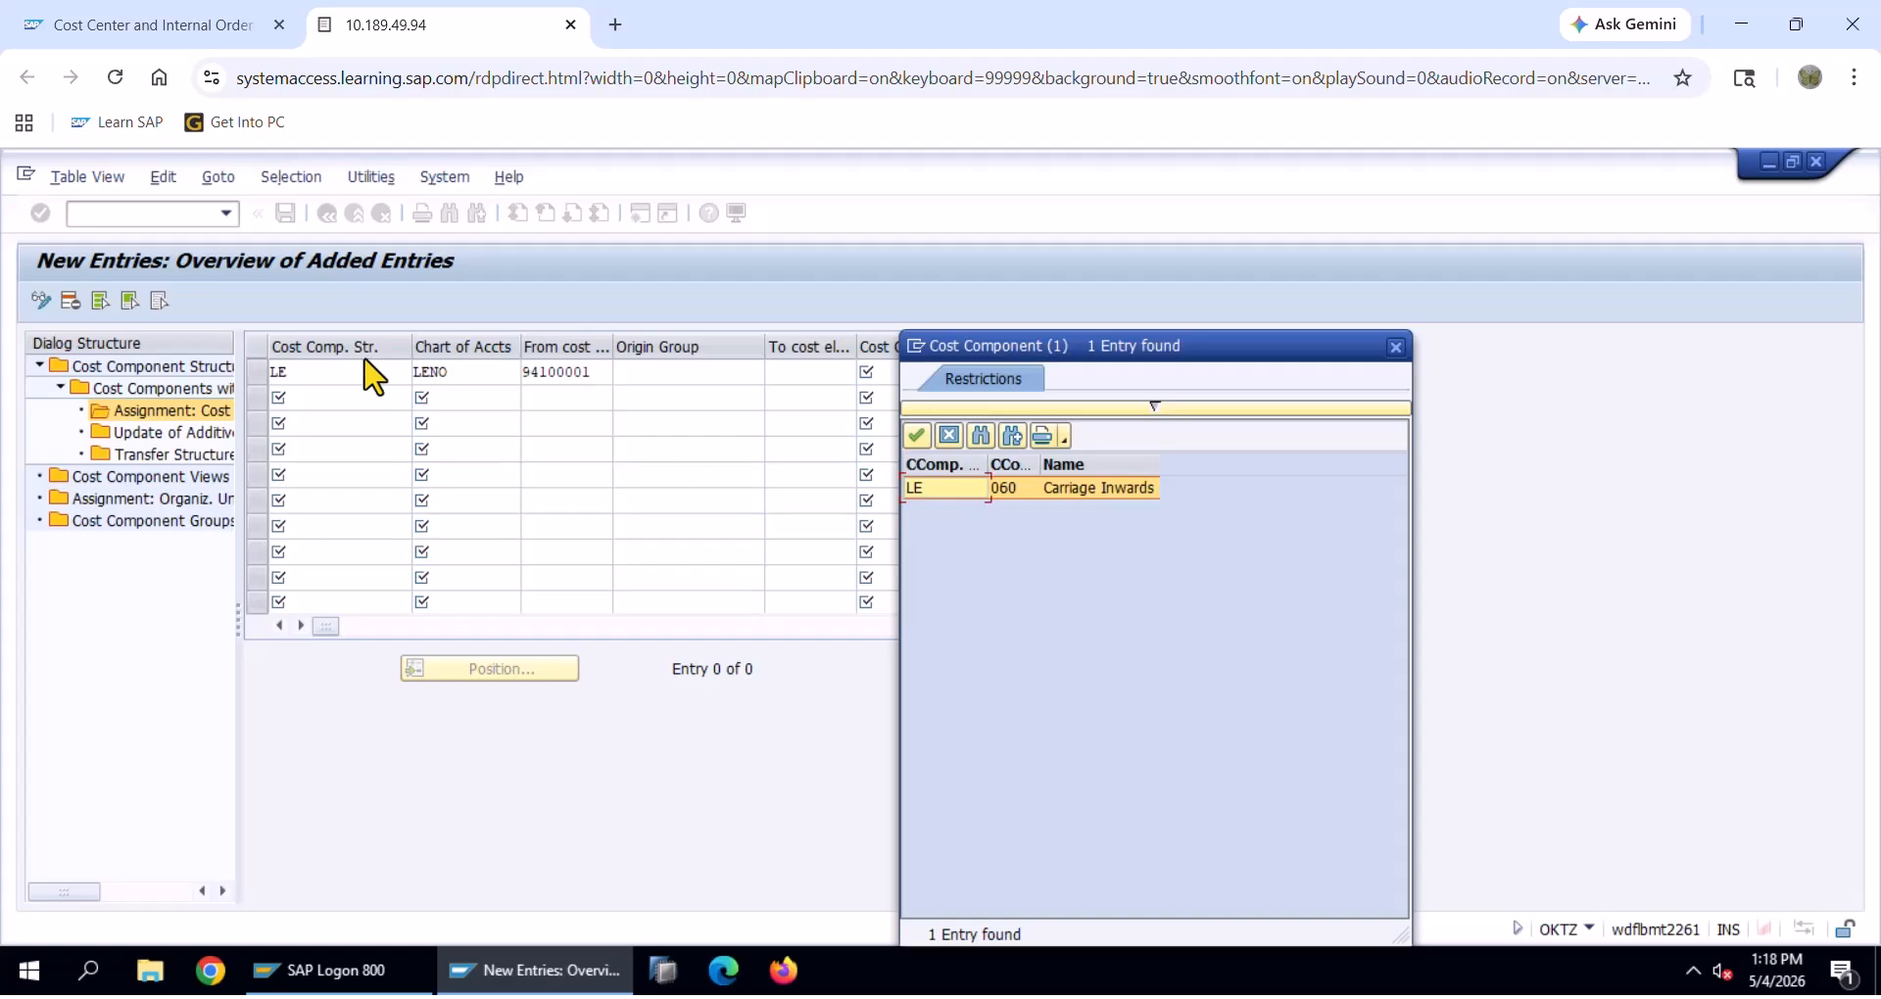
{"action": "key", "text": "Return"}
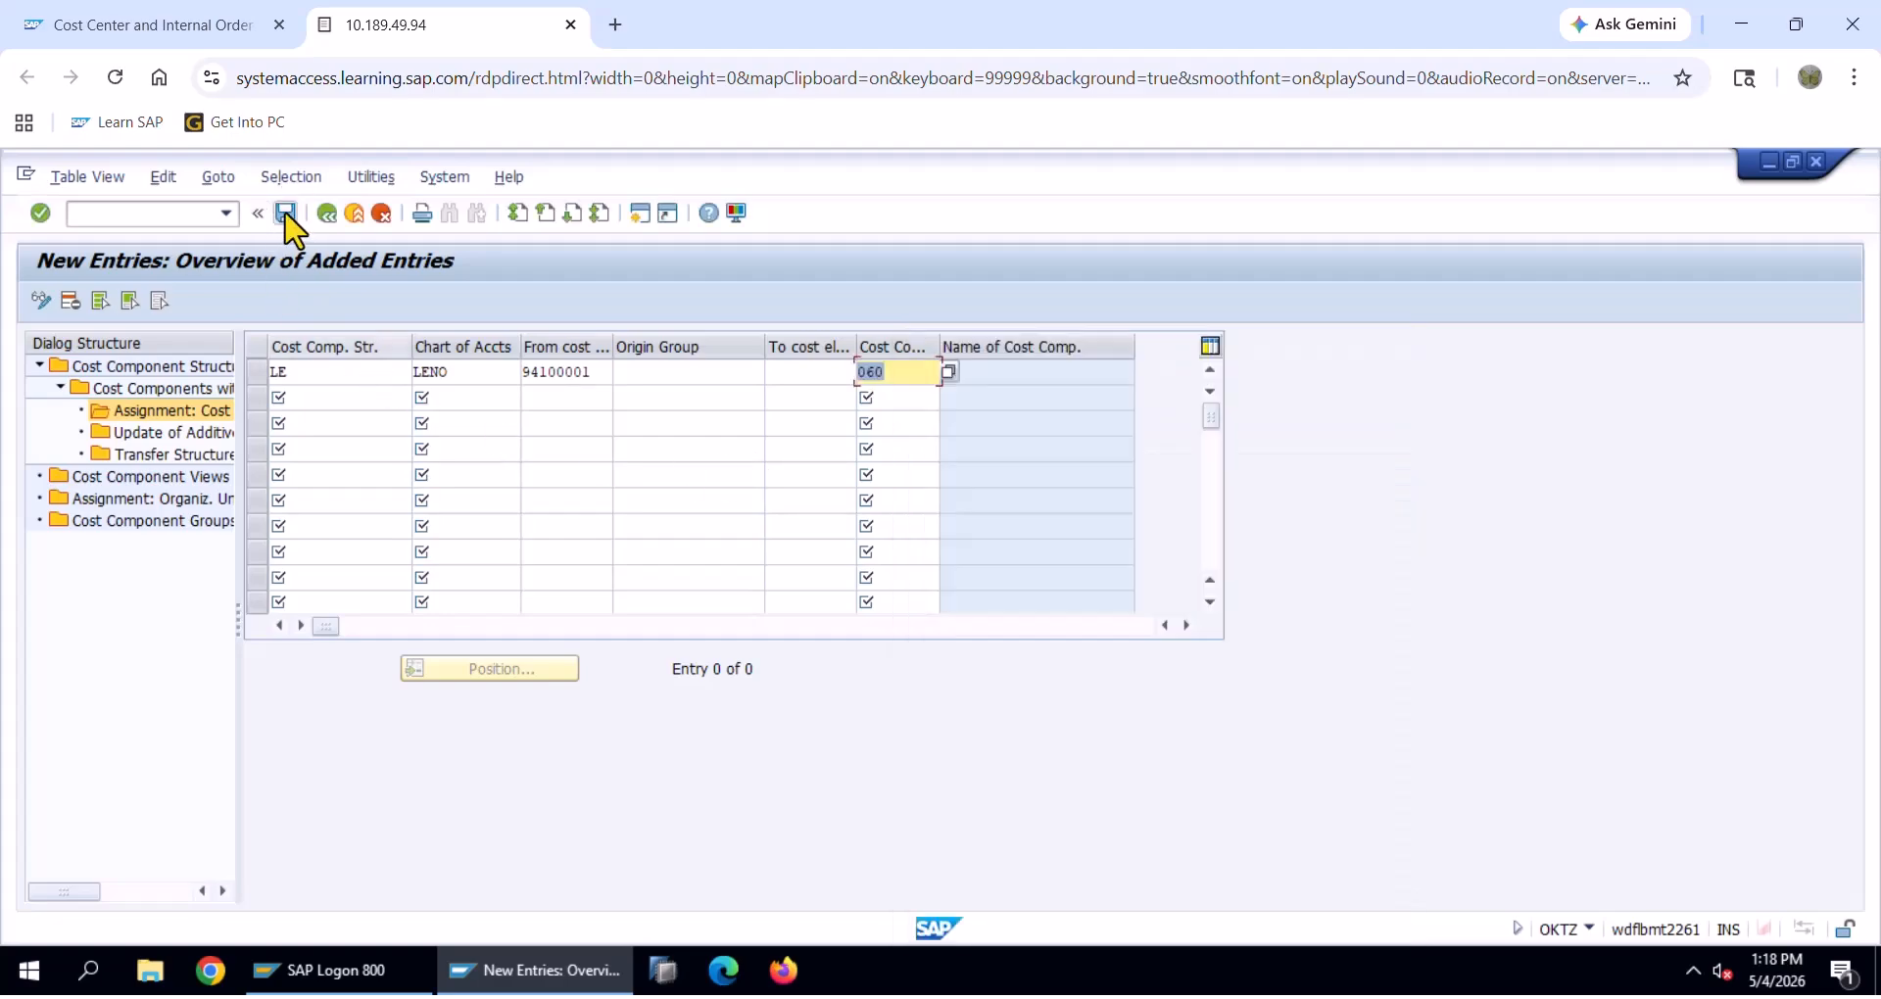
{"action": "key", "text": "Return"}
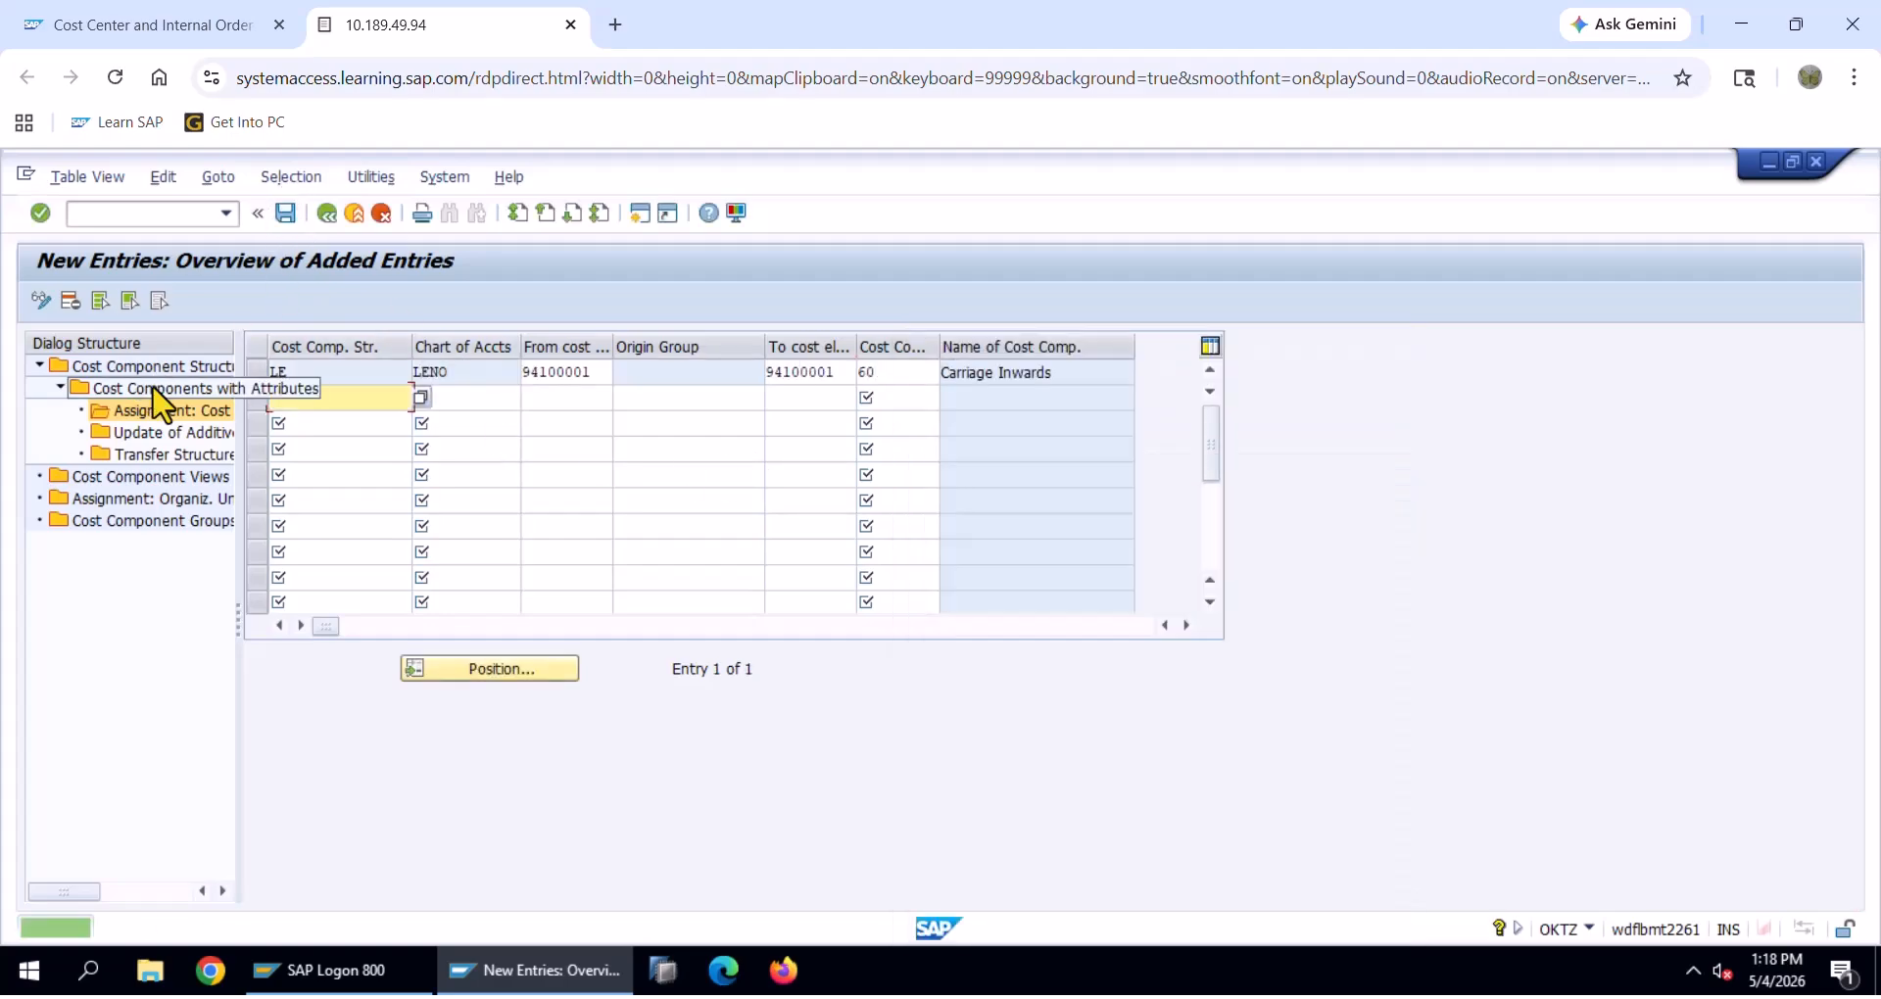
Return to the cost components overview and begin a new entry for cost component 70 in structure LE
{"action": "double_click", "coordinate": [156, 391]}
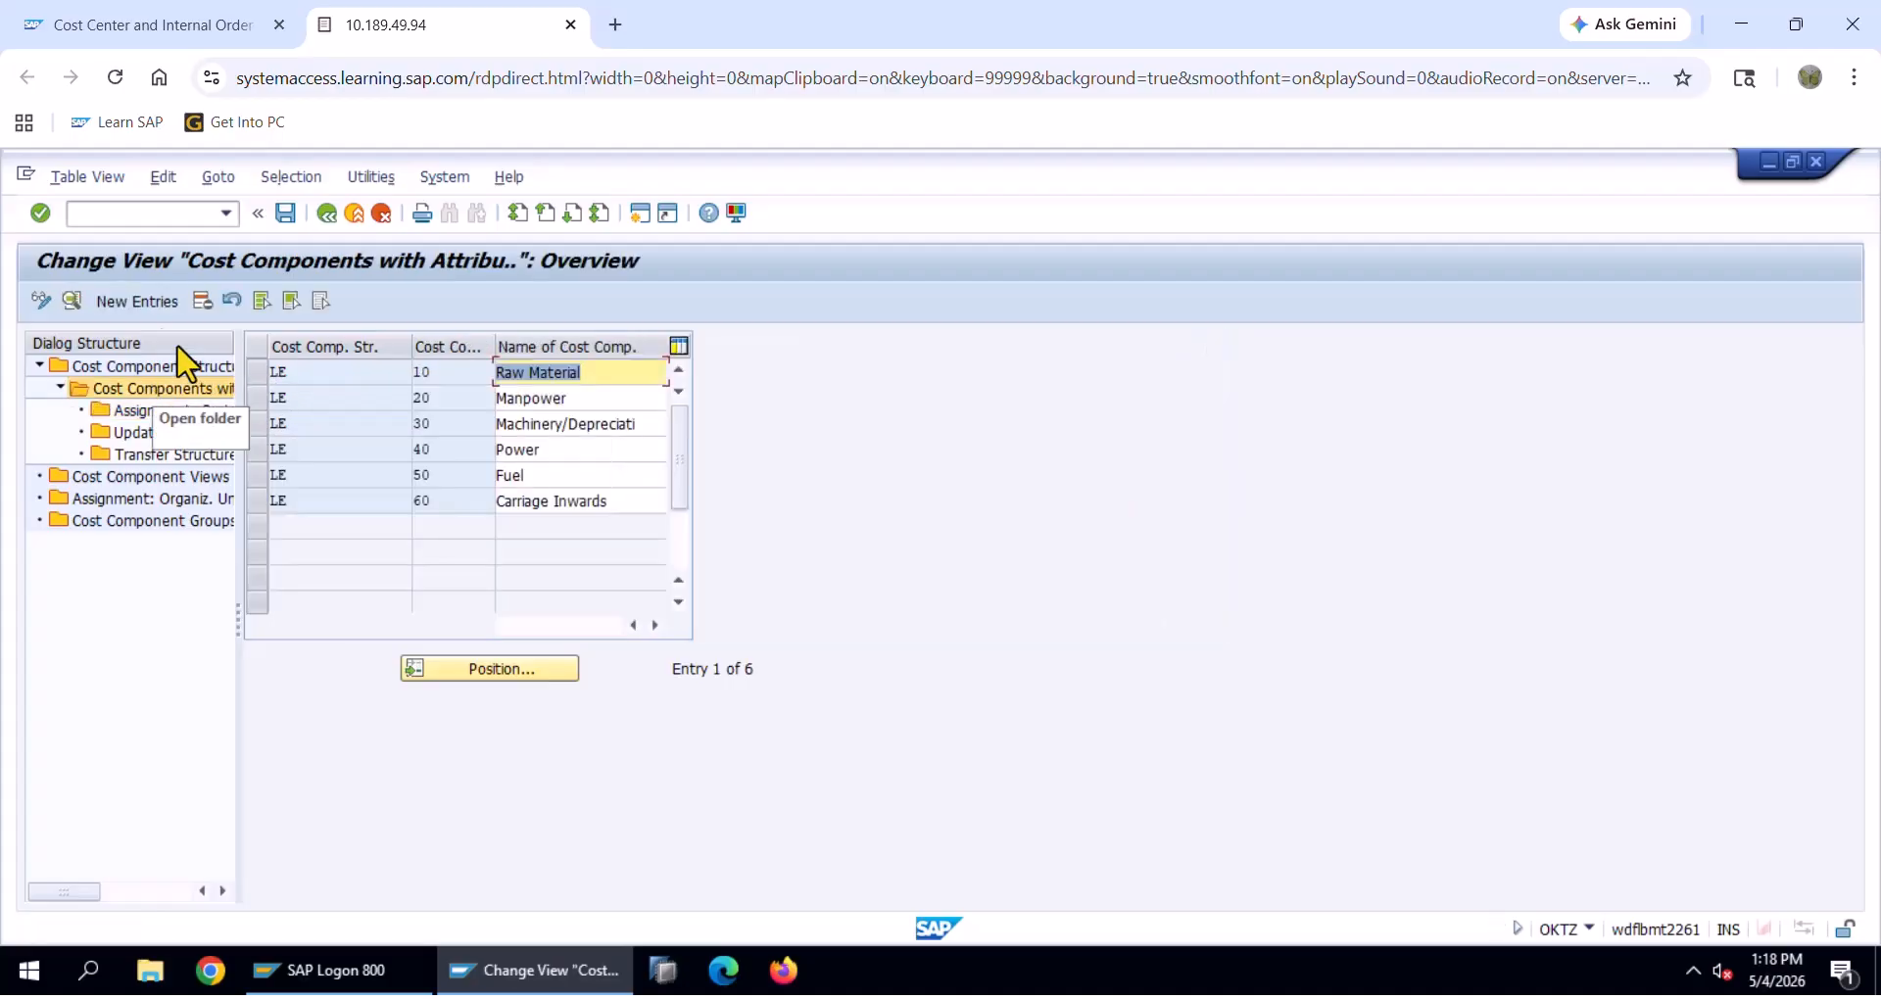
{"action": "left_click", "coordinate": [135, 302]}
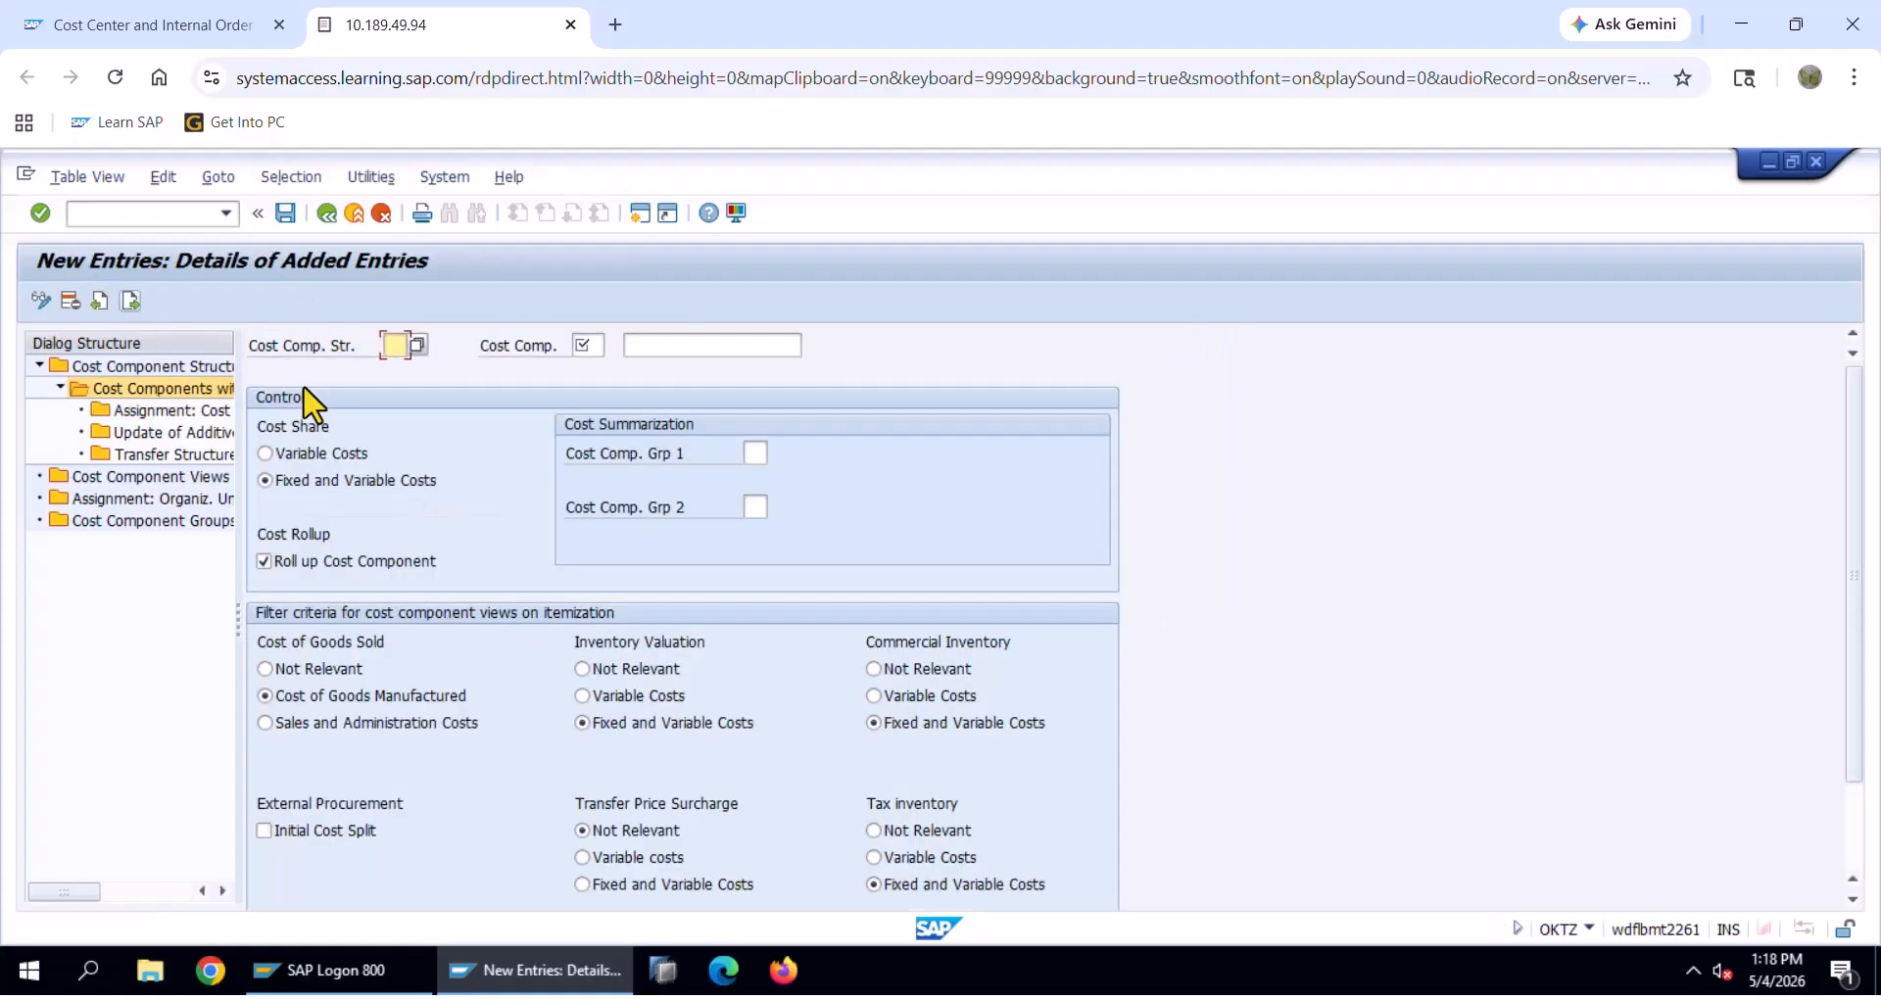
{"action": "key", "text": "Down"}
{"action": "key", "text": "Tab"}
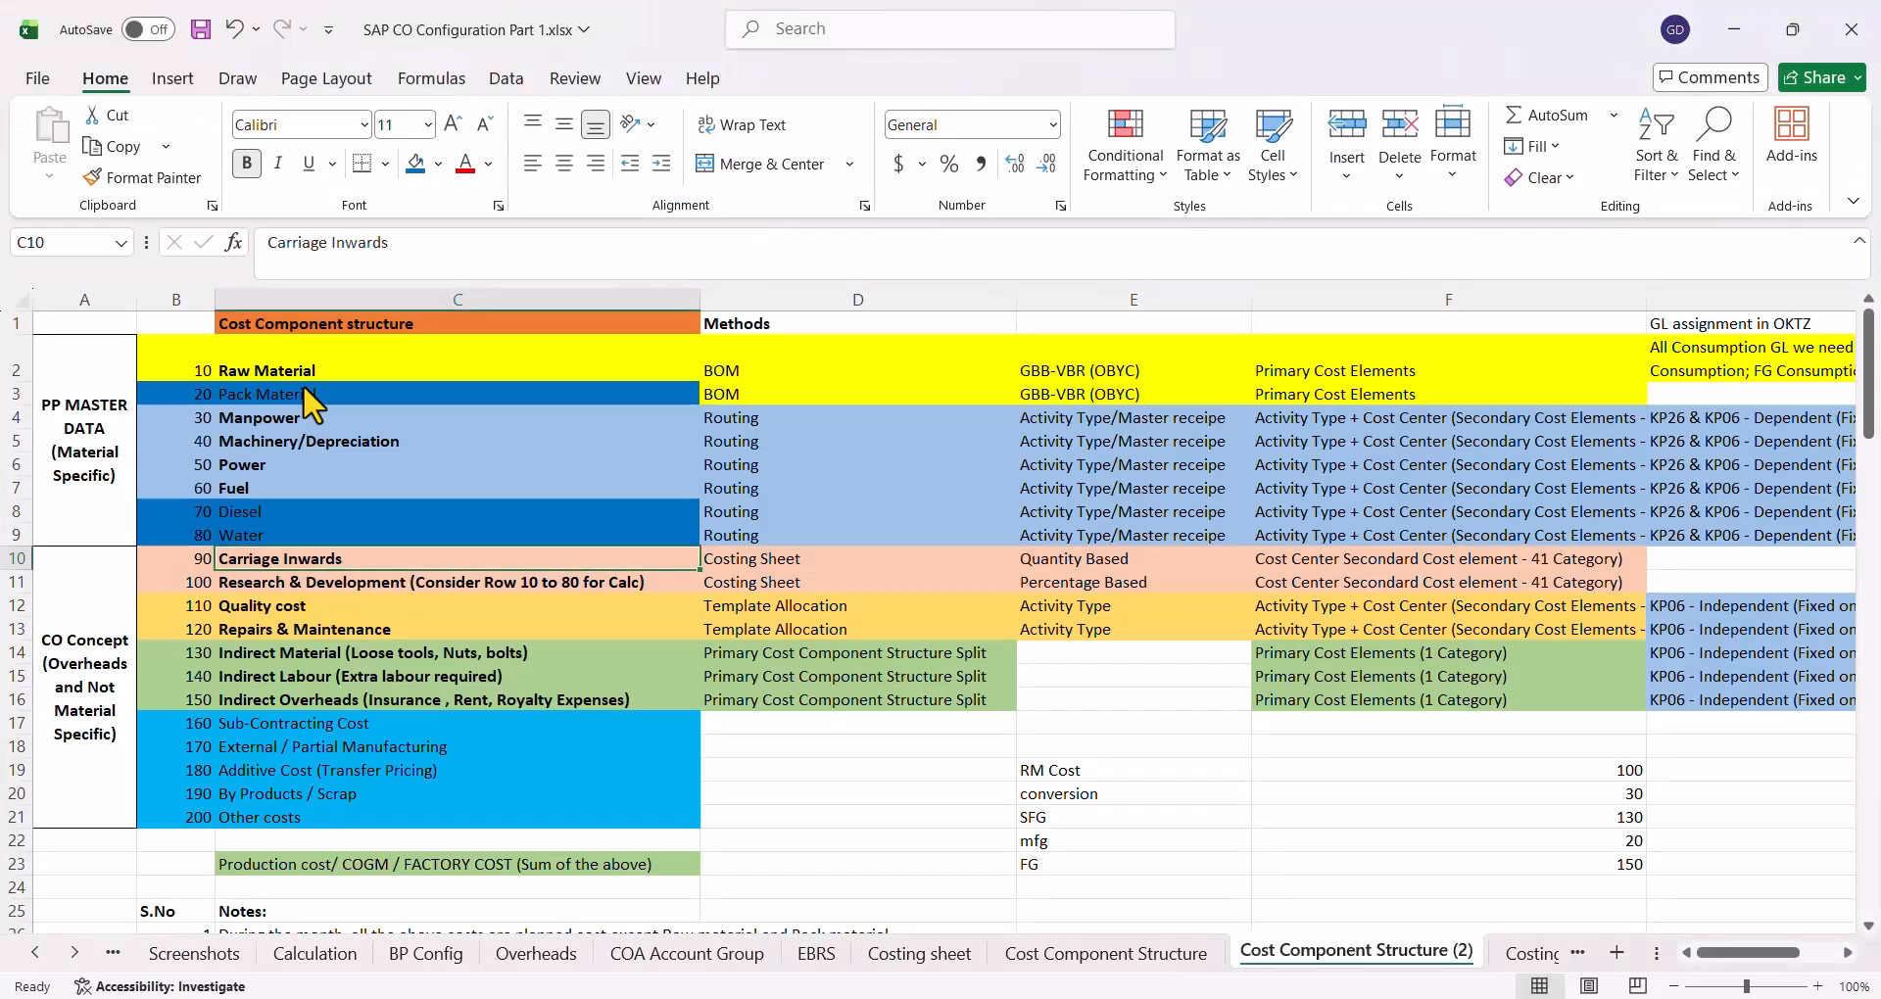
Copy the Research & Development entry from the Excel workbook, enter it in SAP as cost component 70's name, and save
{"action": "key", "text": "Down"}
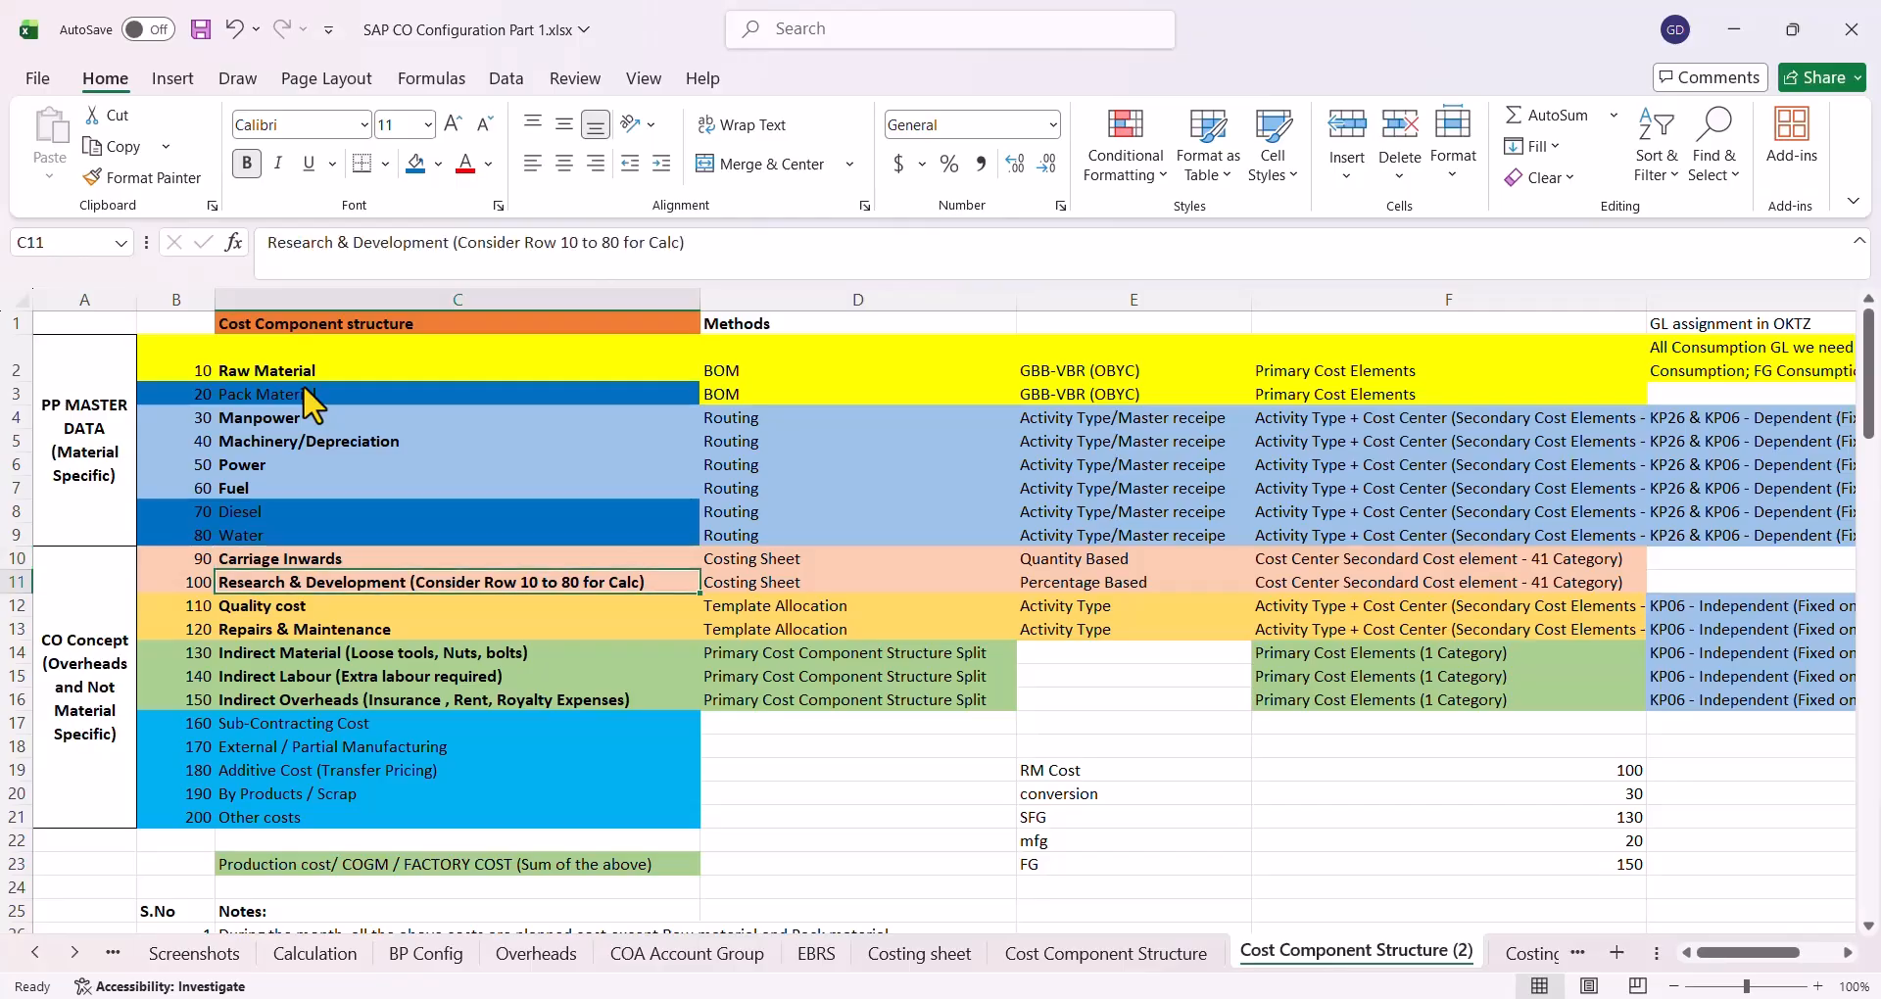
{"action": "key", "text": "ctrl+c"}
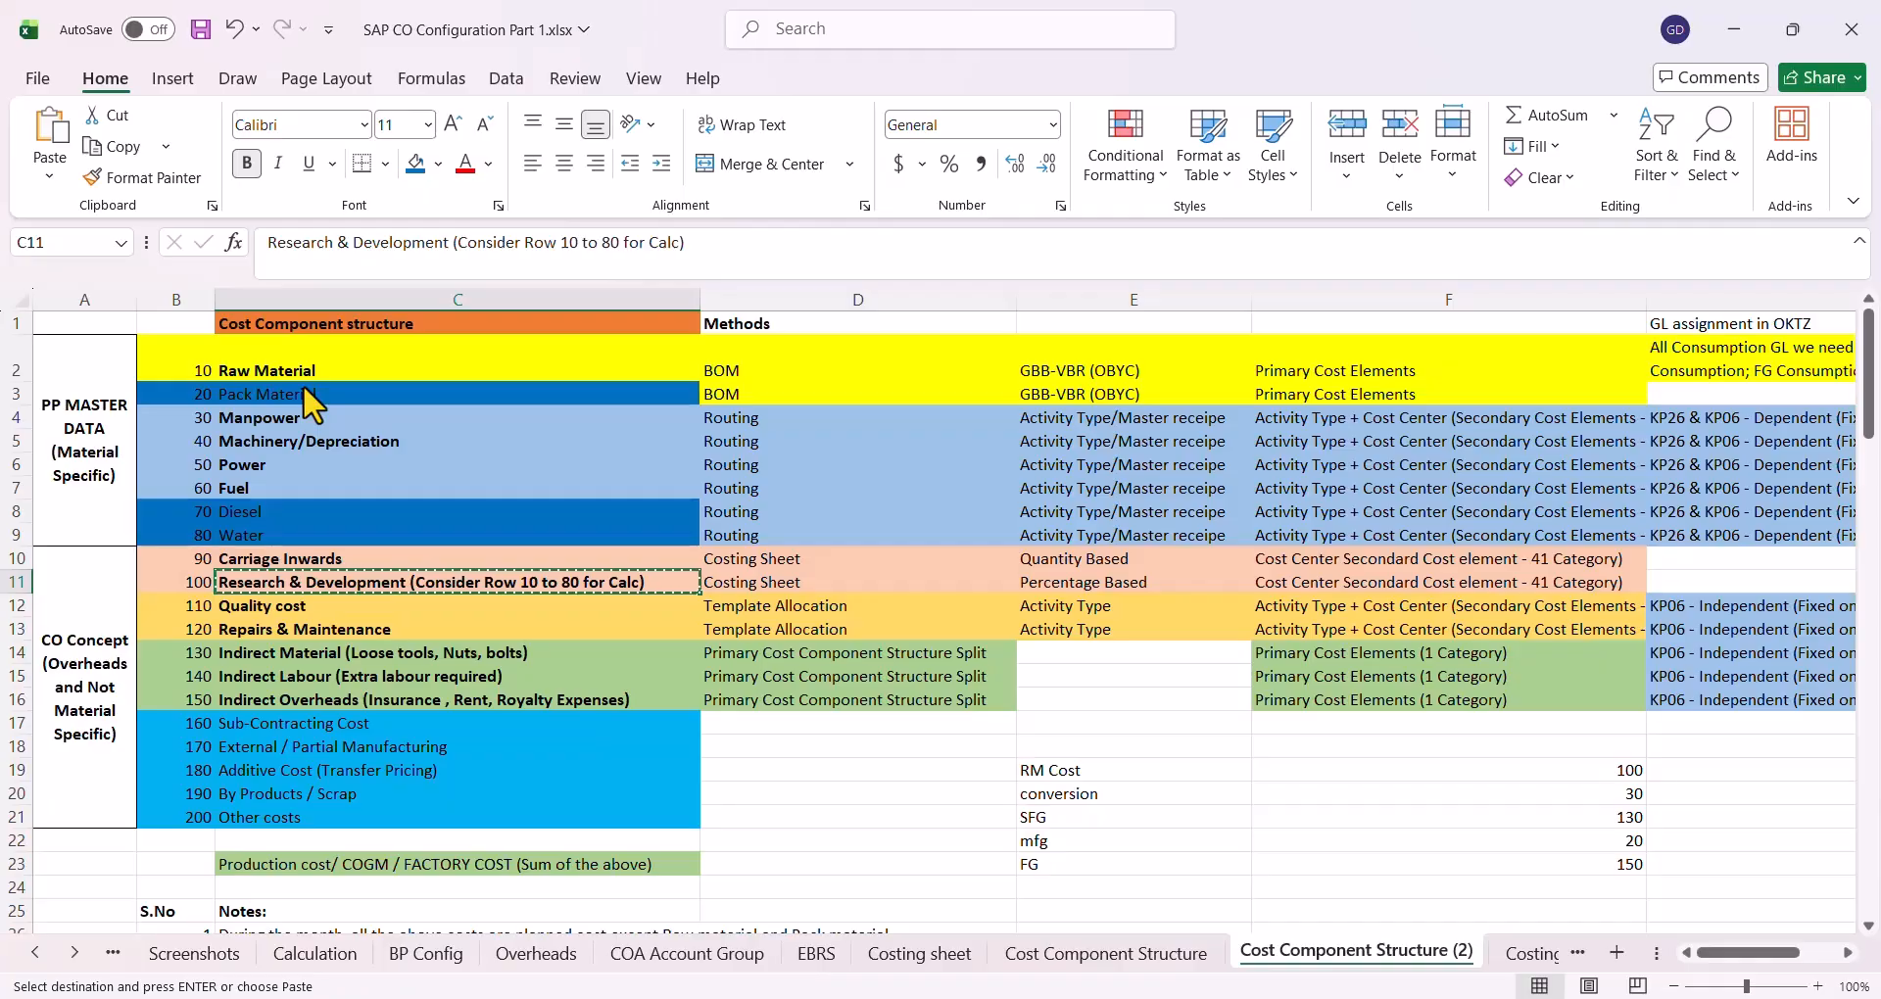
{"action": "key", "text": "alt+Tab"}
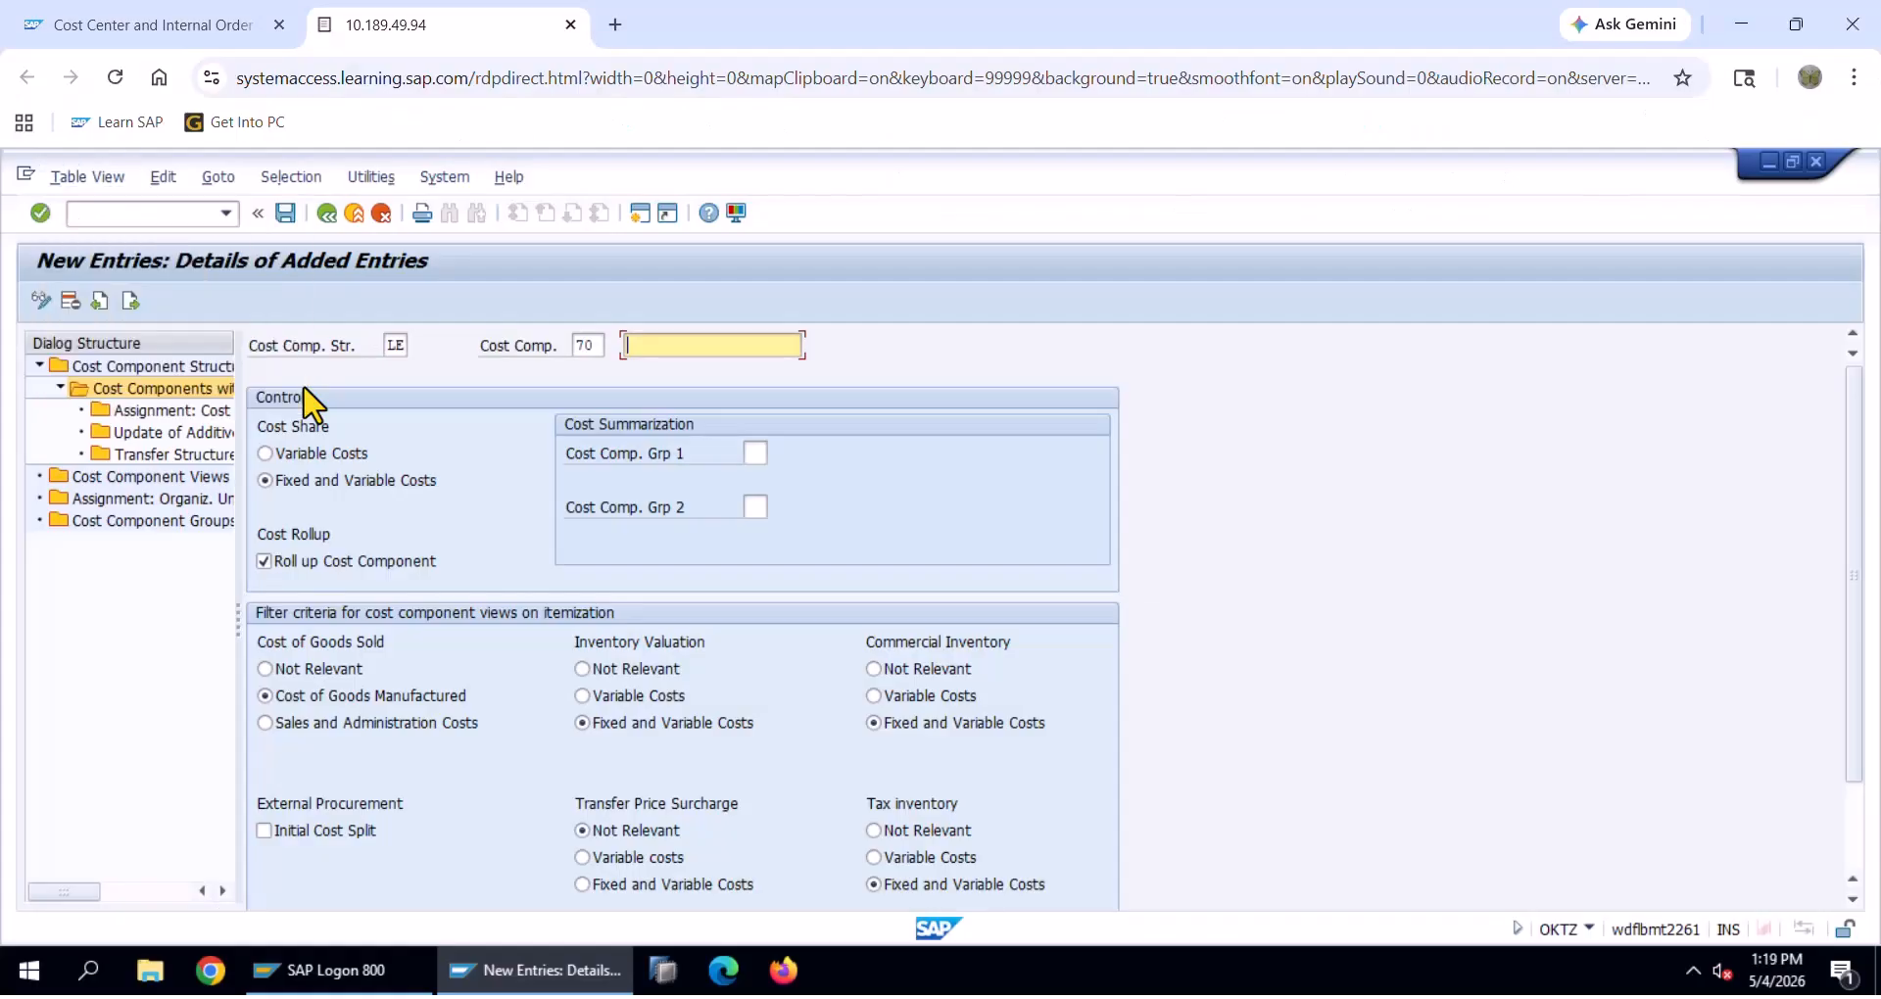
{"action": "key", "text": "ctrl+v"}
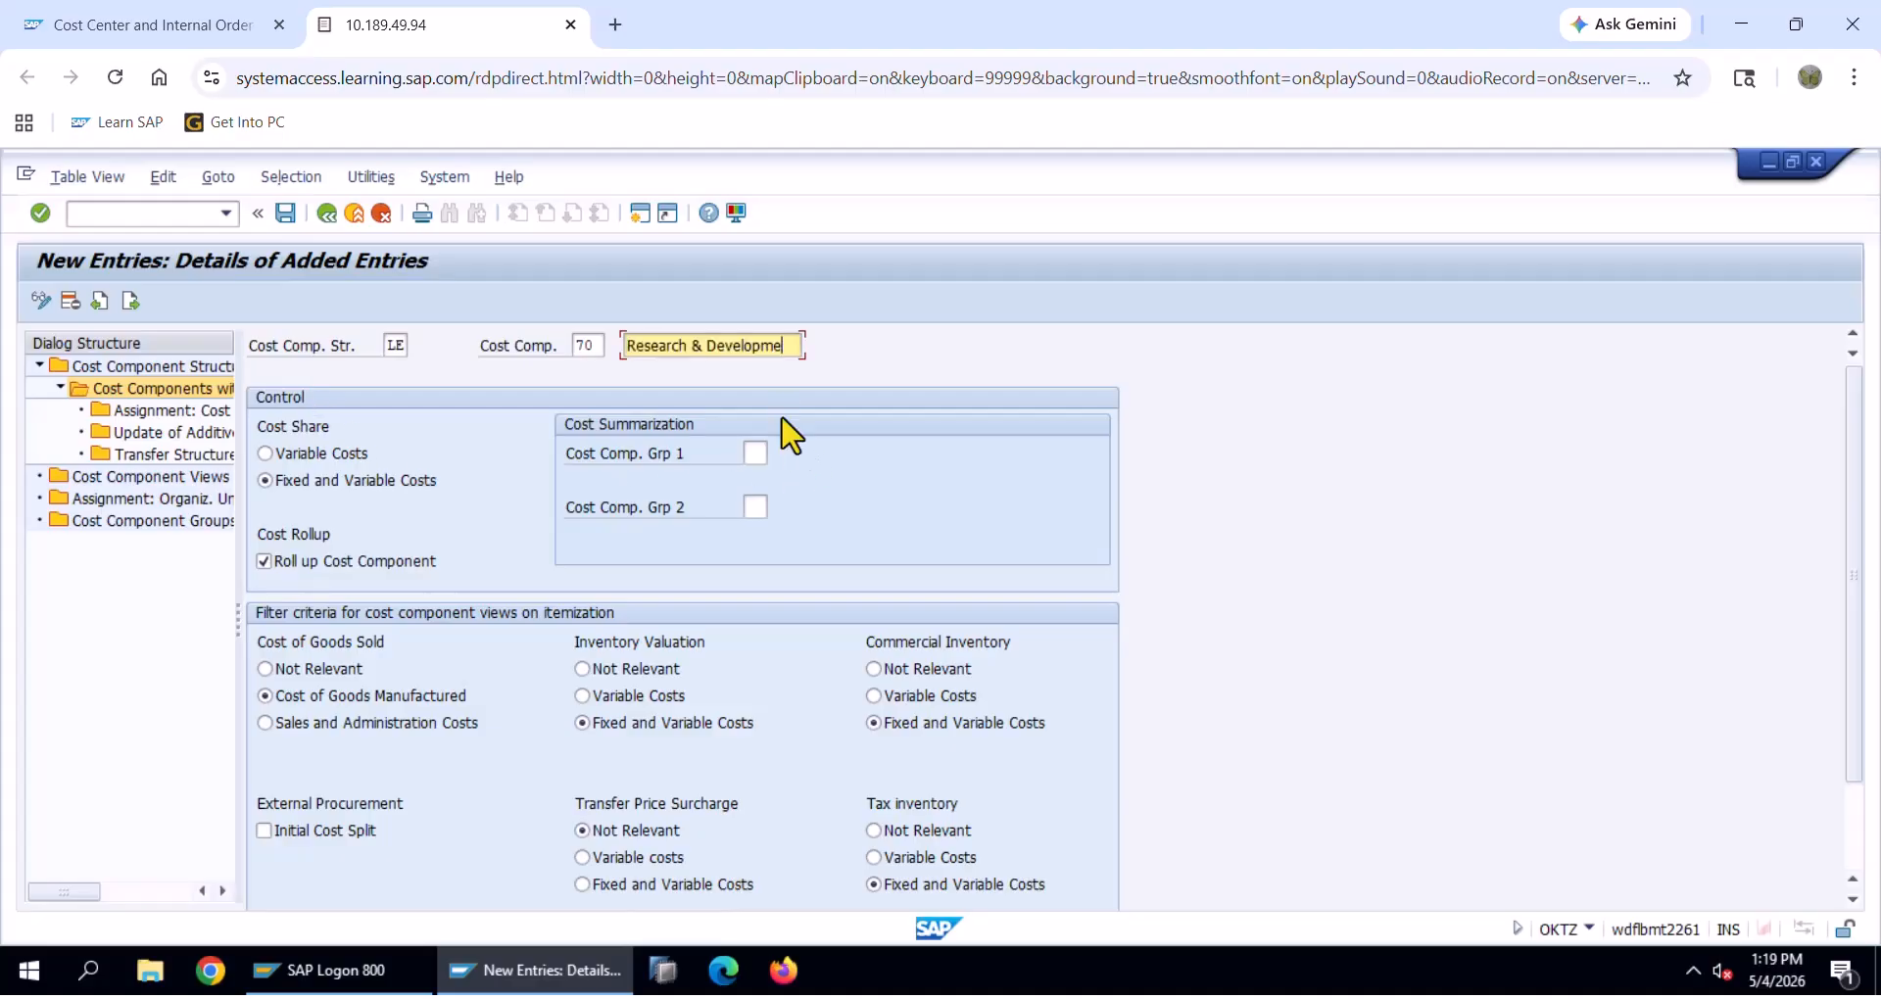
{"action": "left_click", "coordinate": [286, 214]}
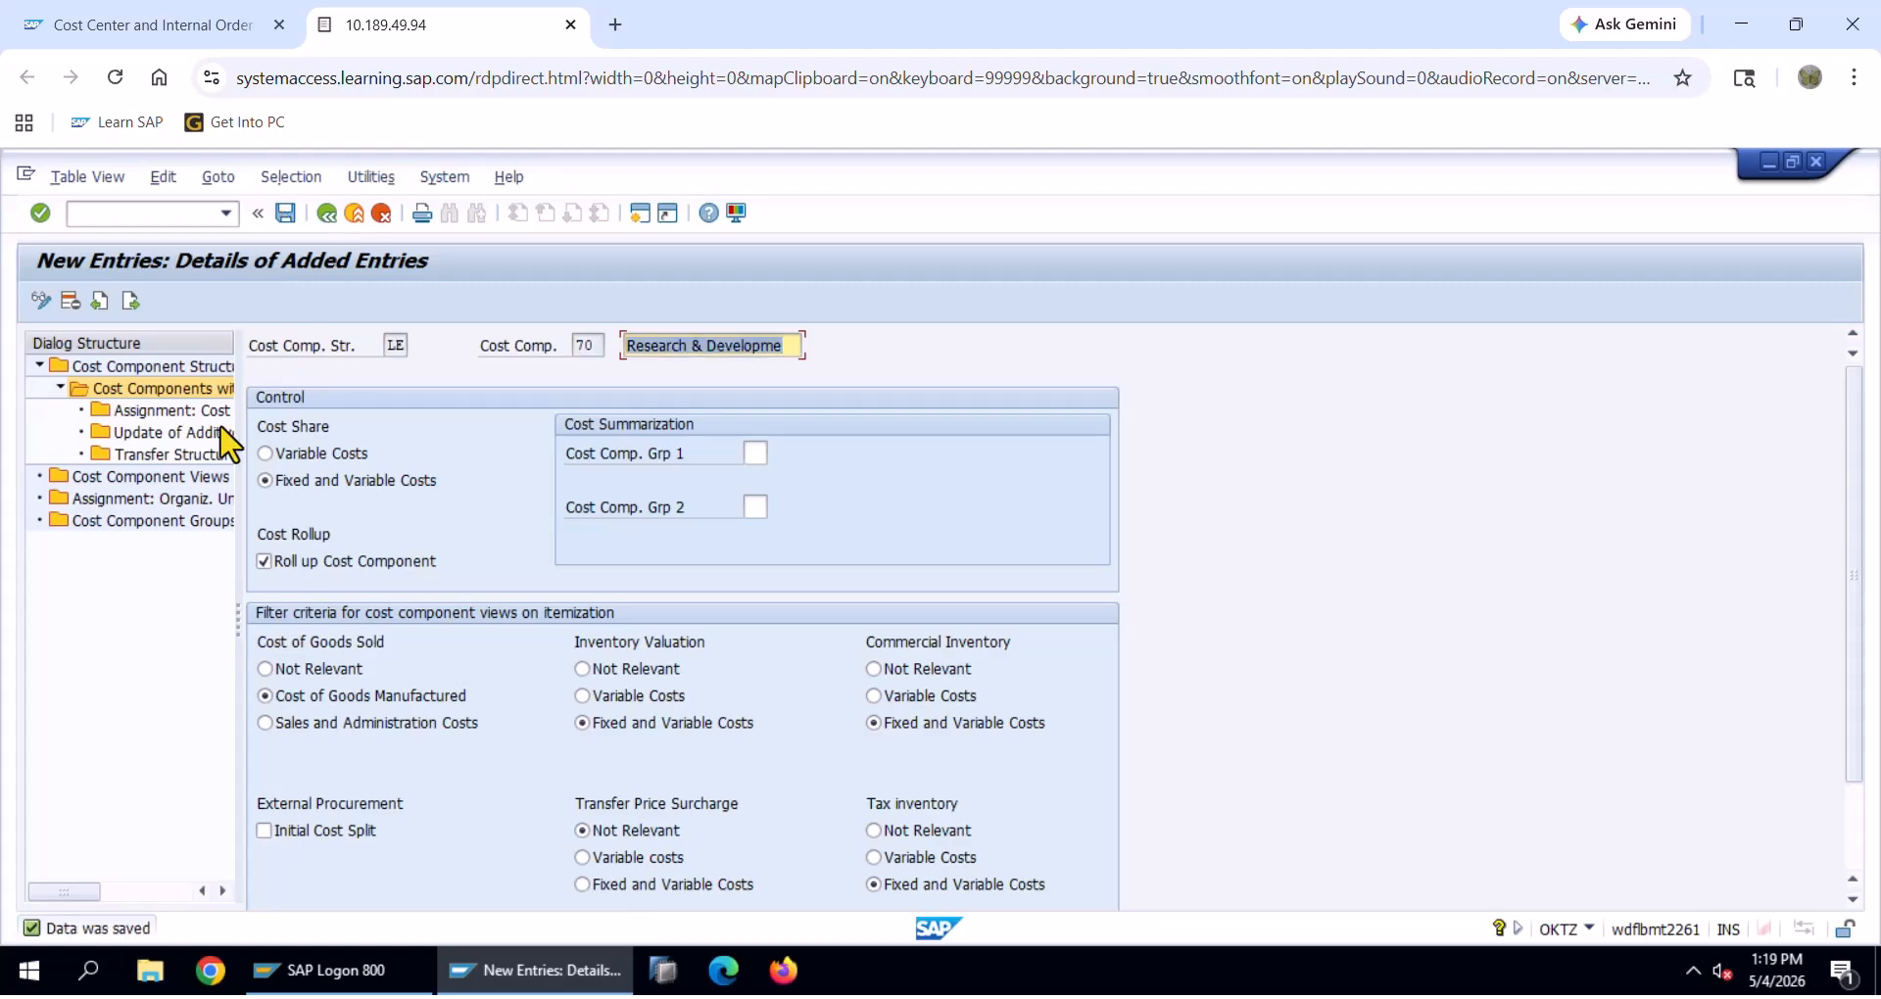
Open the cost element assignments for component 70 and start a new entry with structure LE and chart of accounts LENO
{"action": "double_click", "coordinate": [196, 412]}
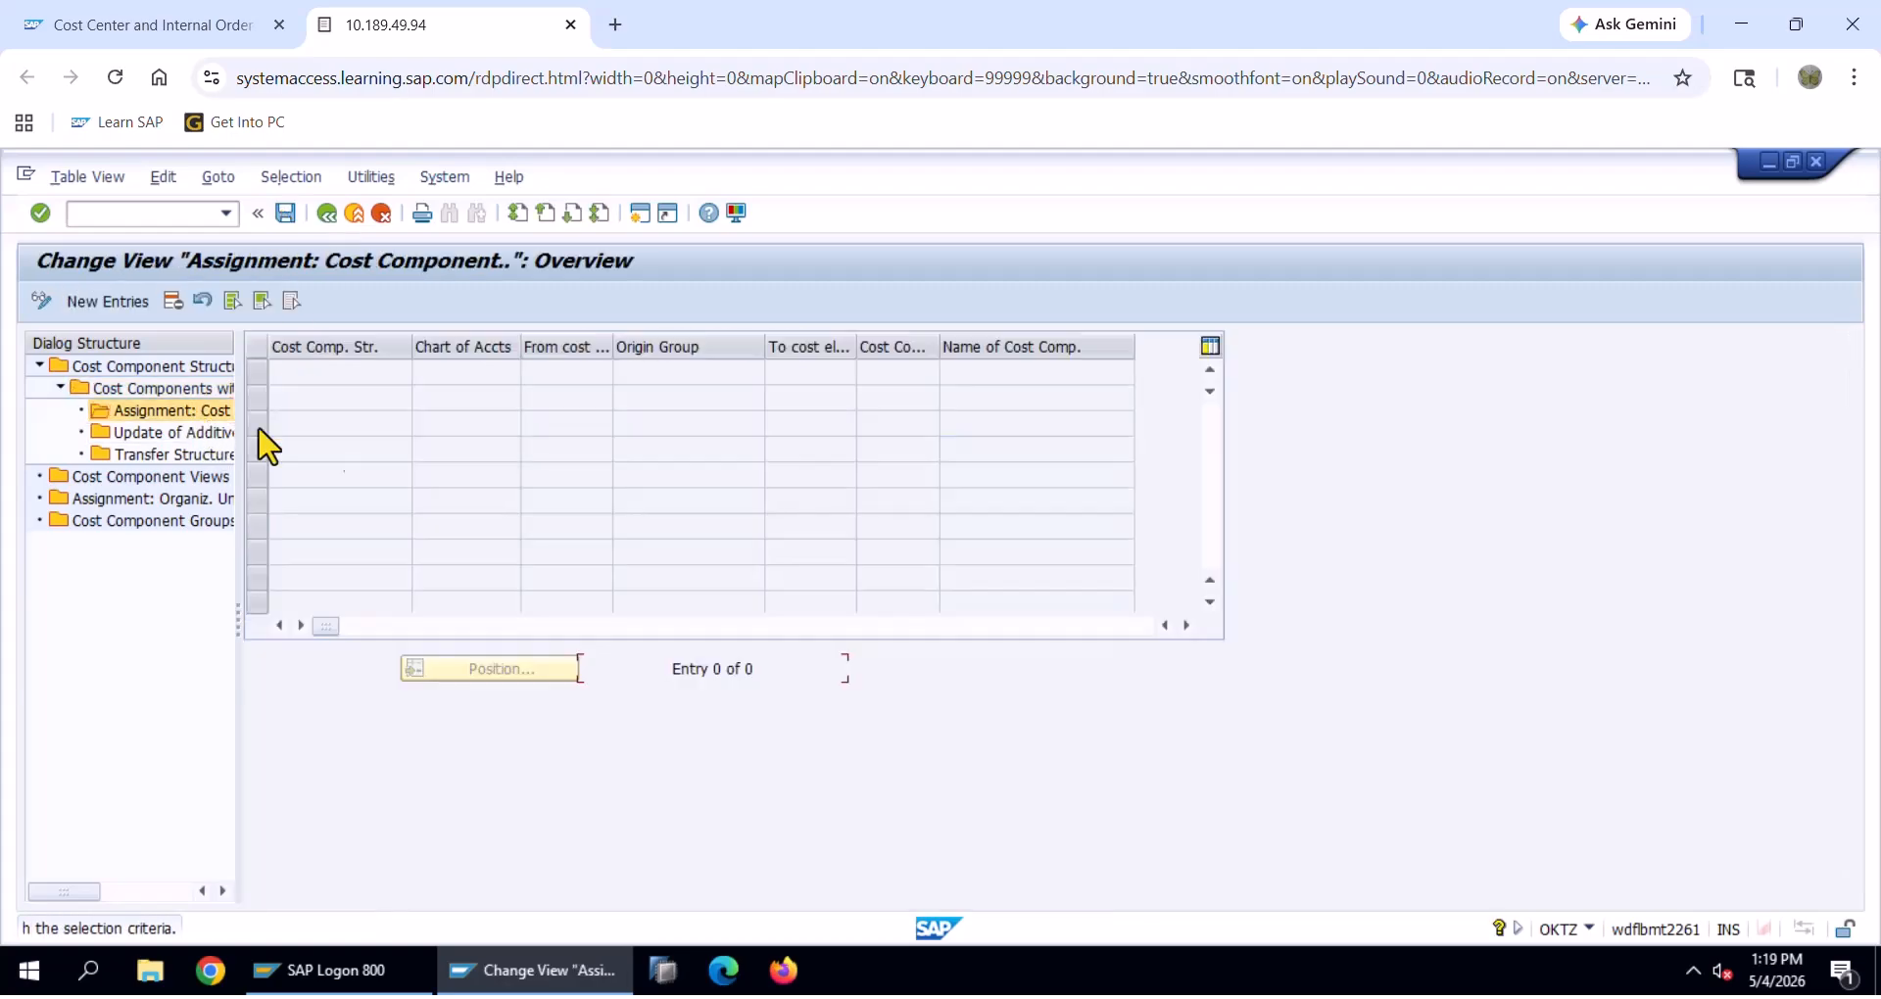
{"action": "left_click", "coordinate": [119, 304]}
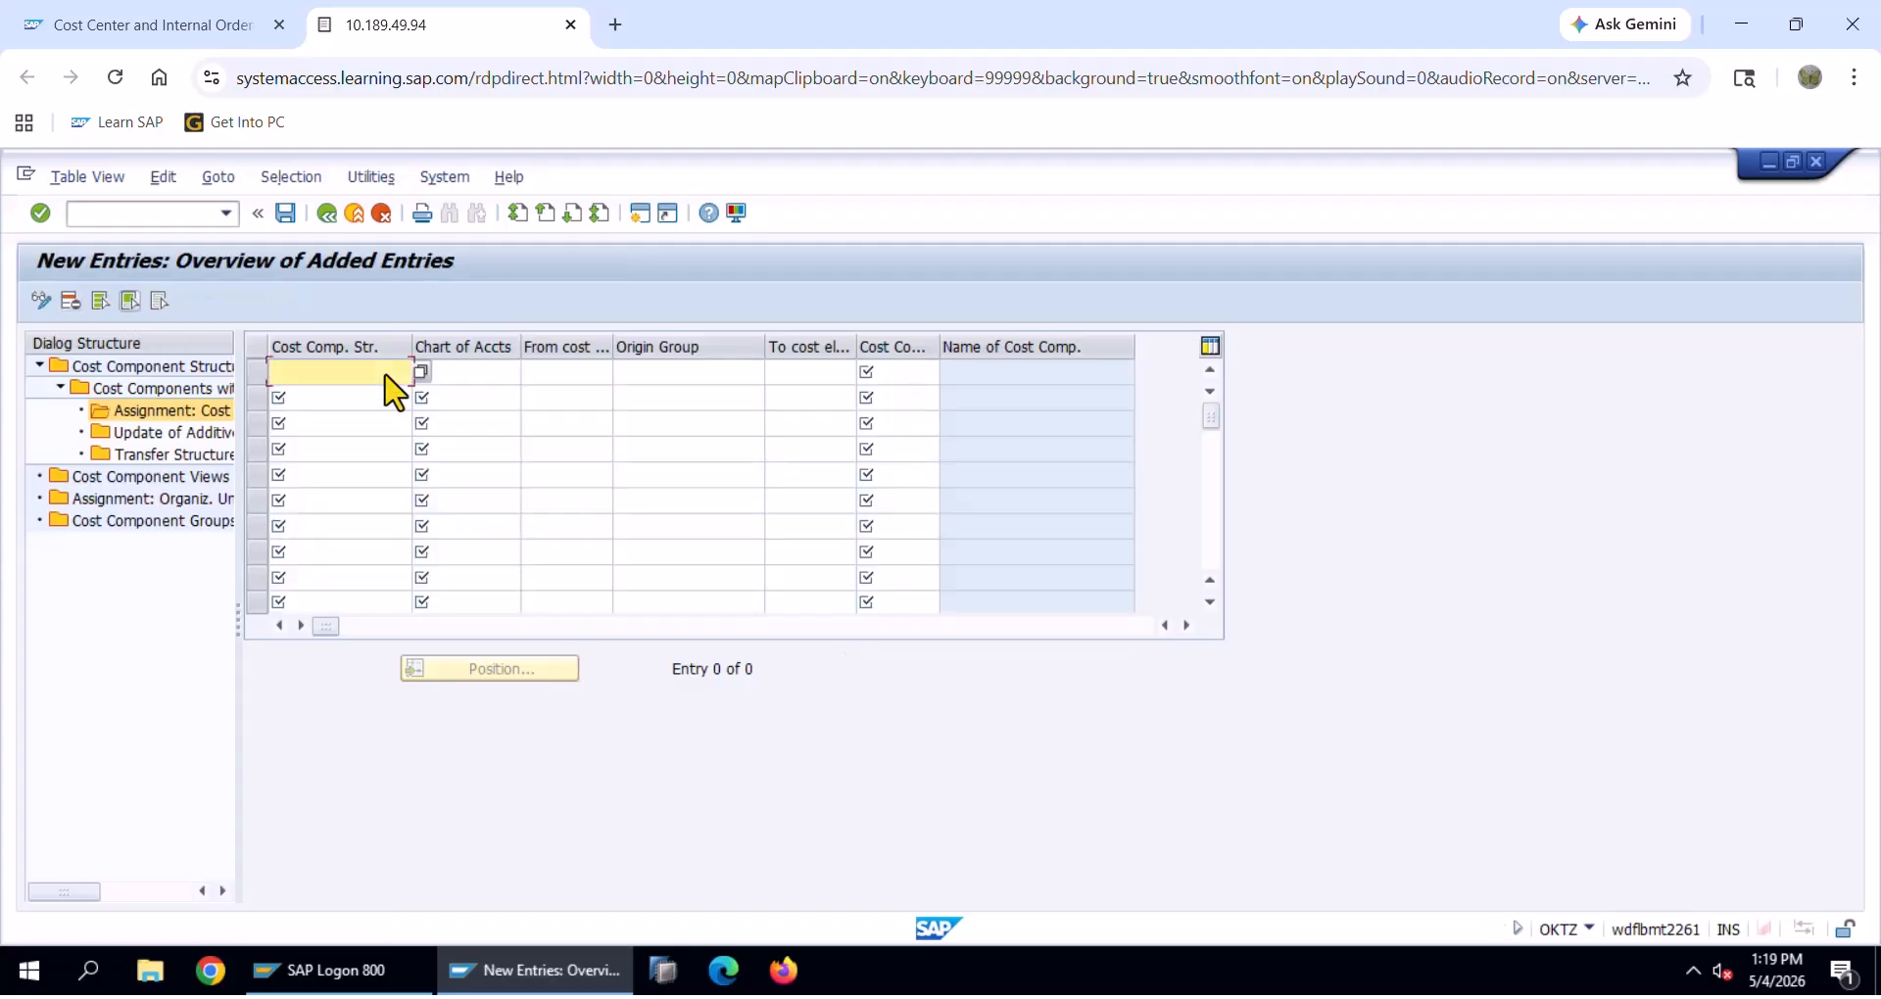
{"action": "left_click", "coordinate": [384, 378]}
{"action": "key", "text": "Down"}
{"action": "key", "text": "Tab"}
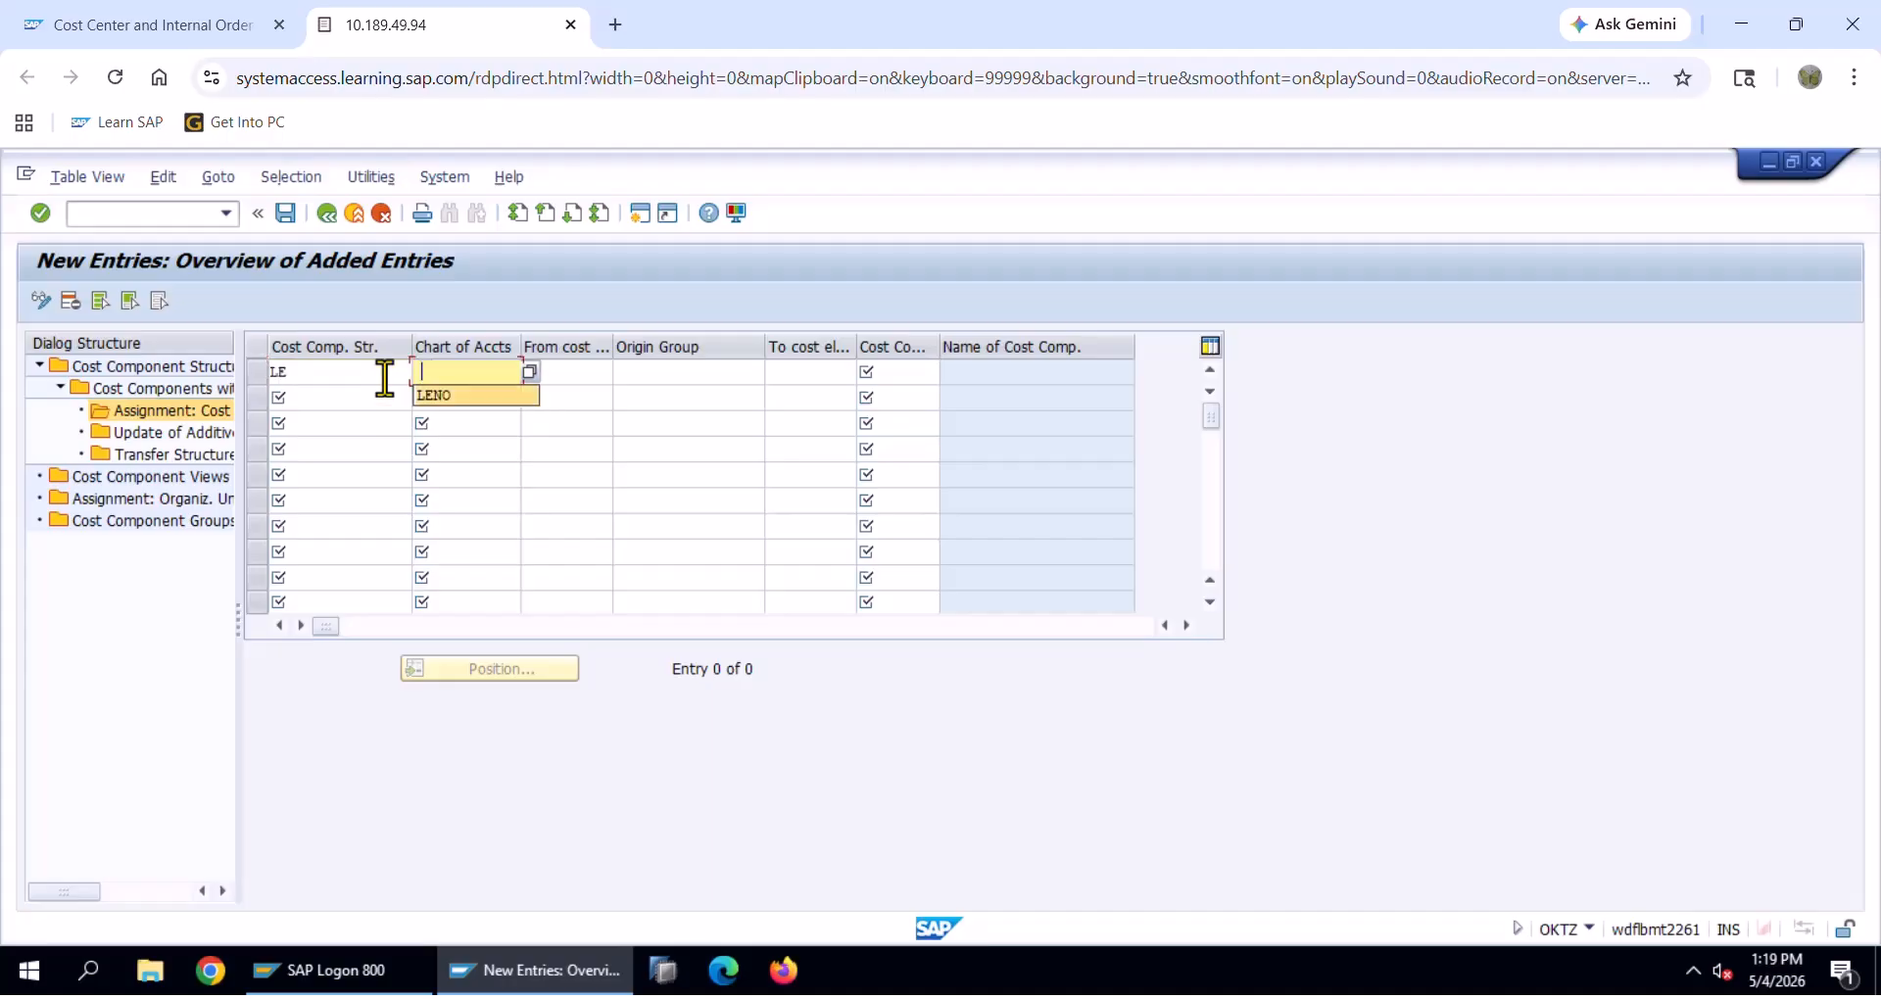
{"action": "key", "text": "Down"}
List the cost elements sorted by chart of accounts and choose LENO element 94100002 Research & Develop as the starting cost element
{"action": "key", "text": "Tab"}
{"action": "key", "text": "F4"}
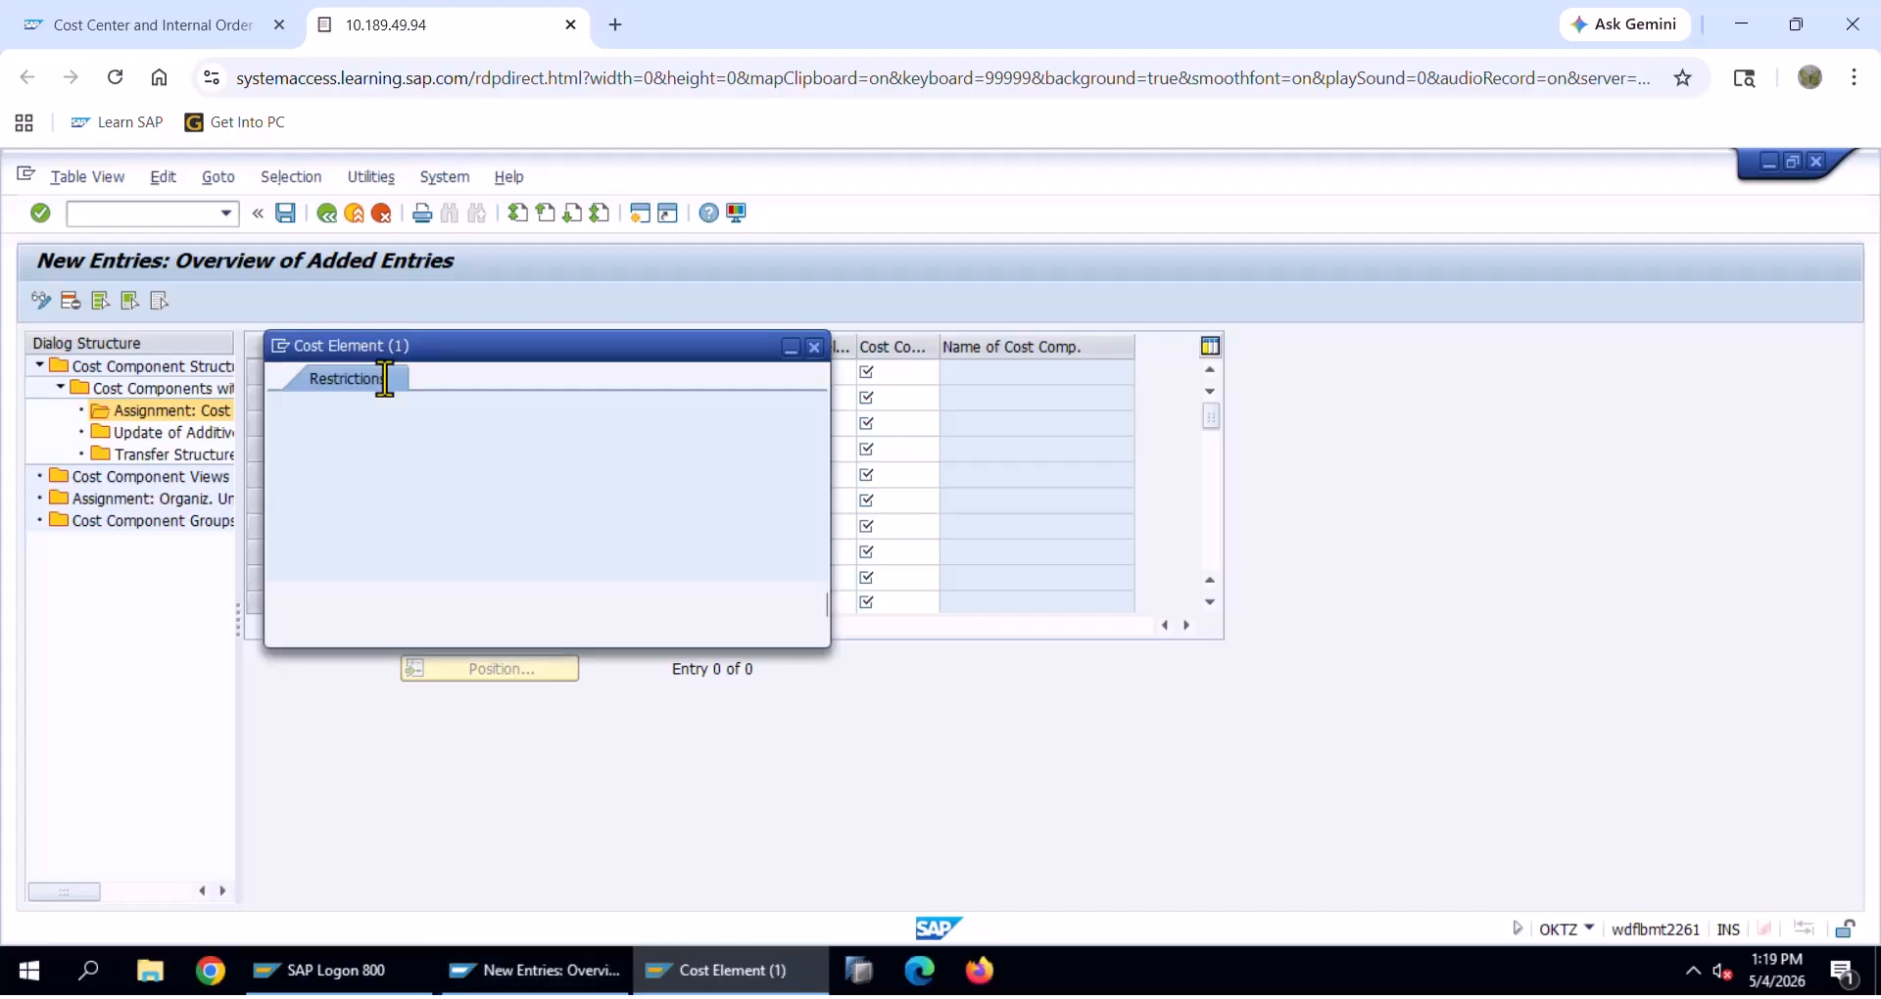
{"action": "left_click", "coordinate": [741, 604]}
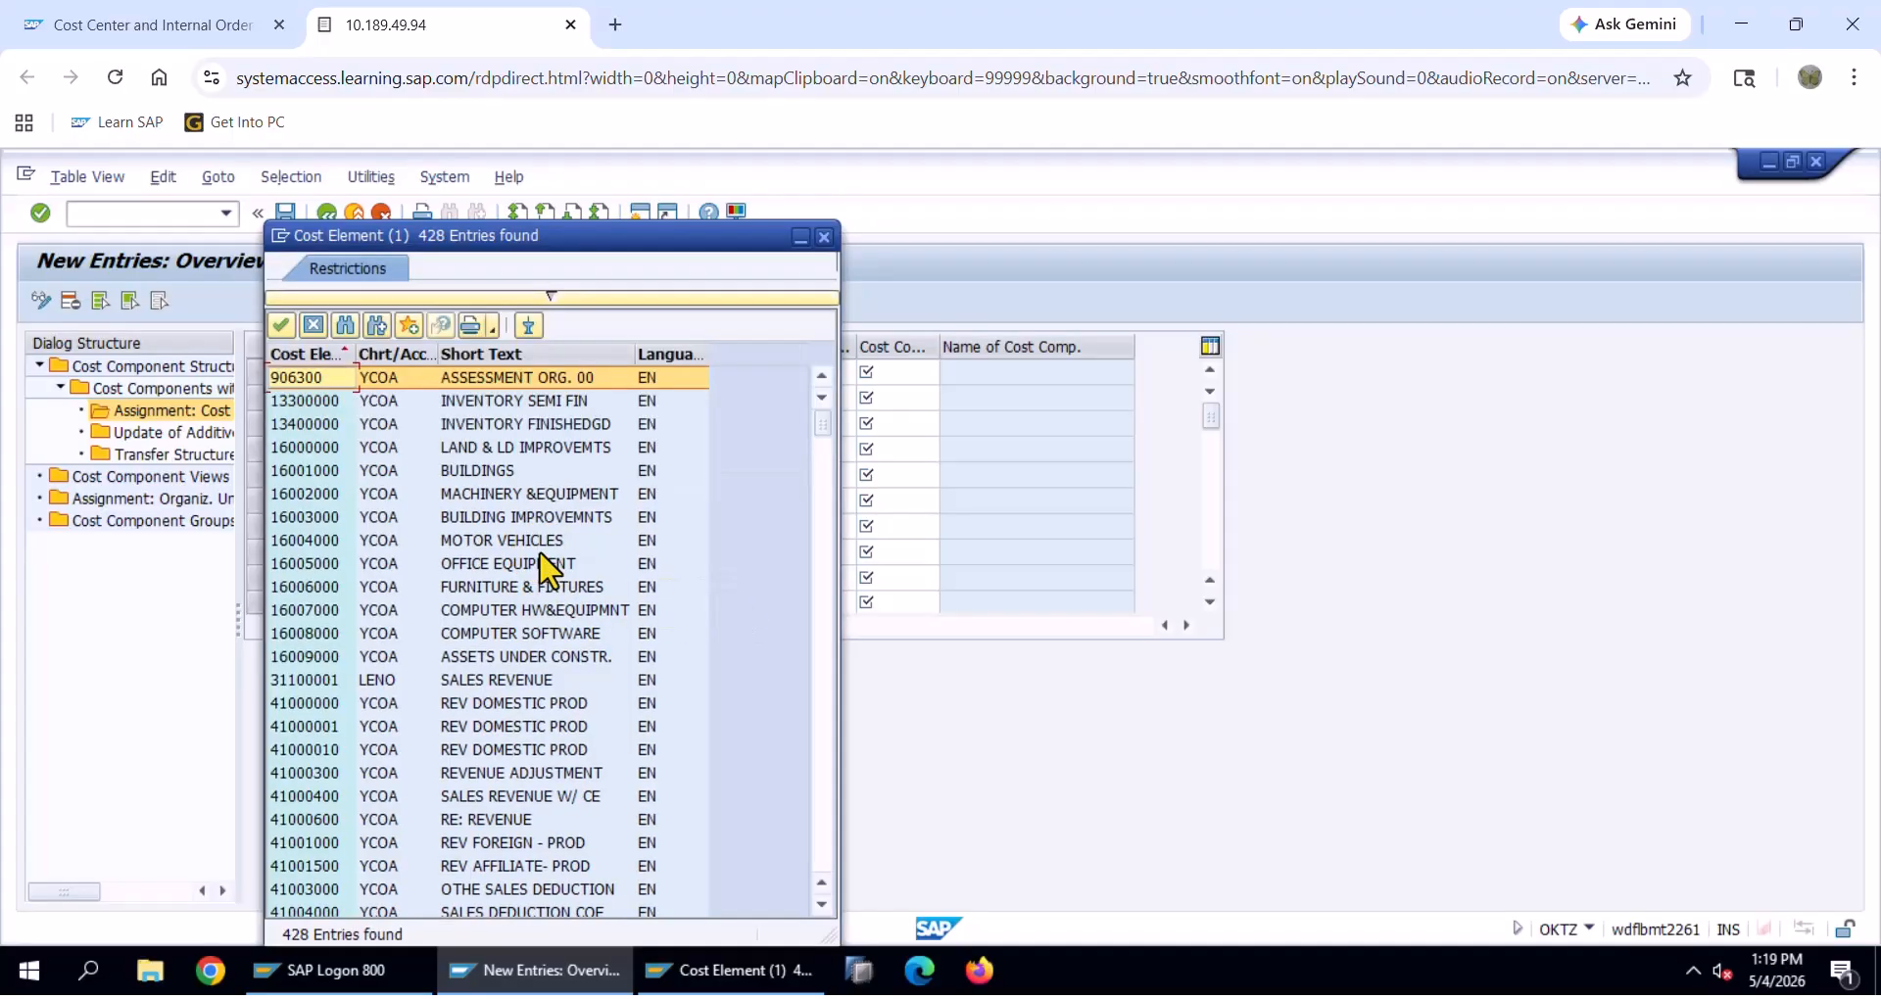
{"action": "left_click", "coordinate": [404, 355]}
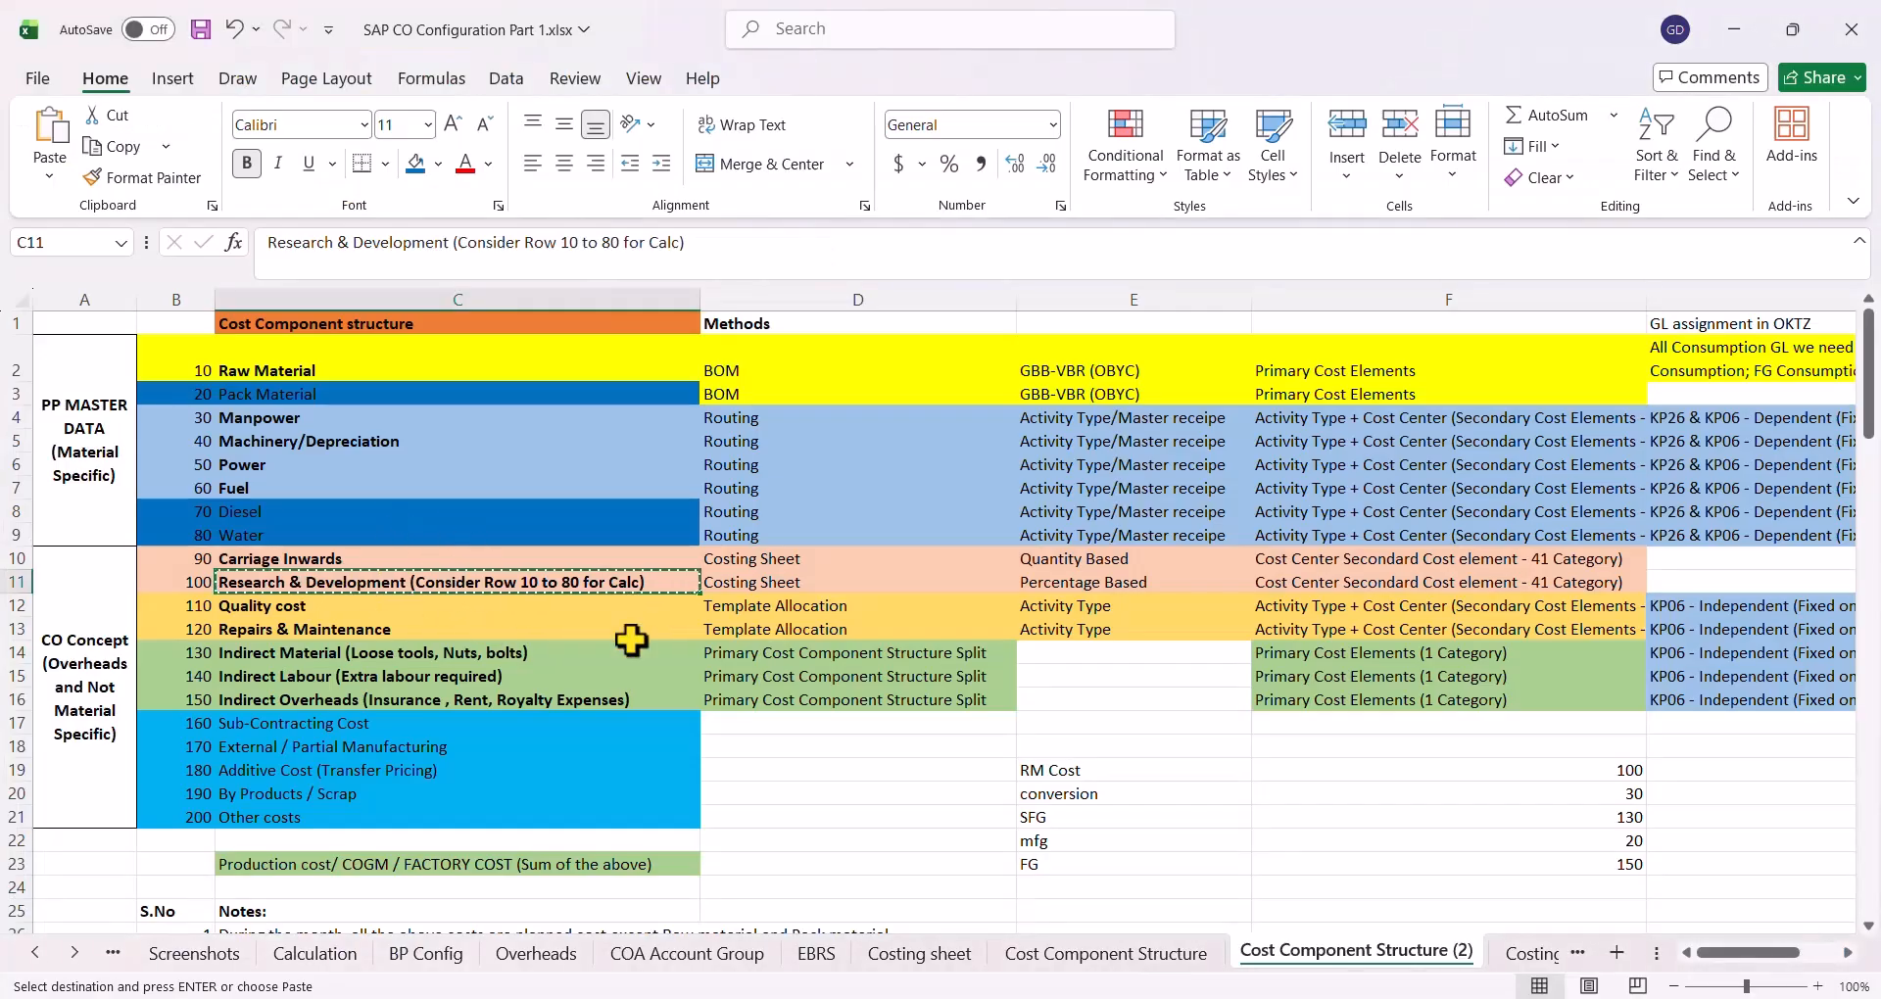
{"action": "key", "text": "alt+Tab"}
{"action": "left_click", "coordinate": [479, 631]}
{"action": "scroll", "coordinate": [431, 666], "scroll_direction": "down", "scroll_amount": 1}
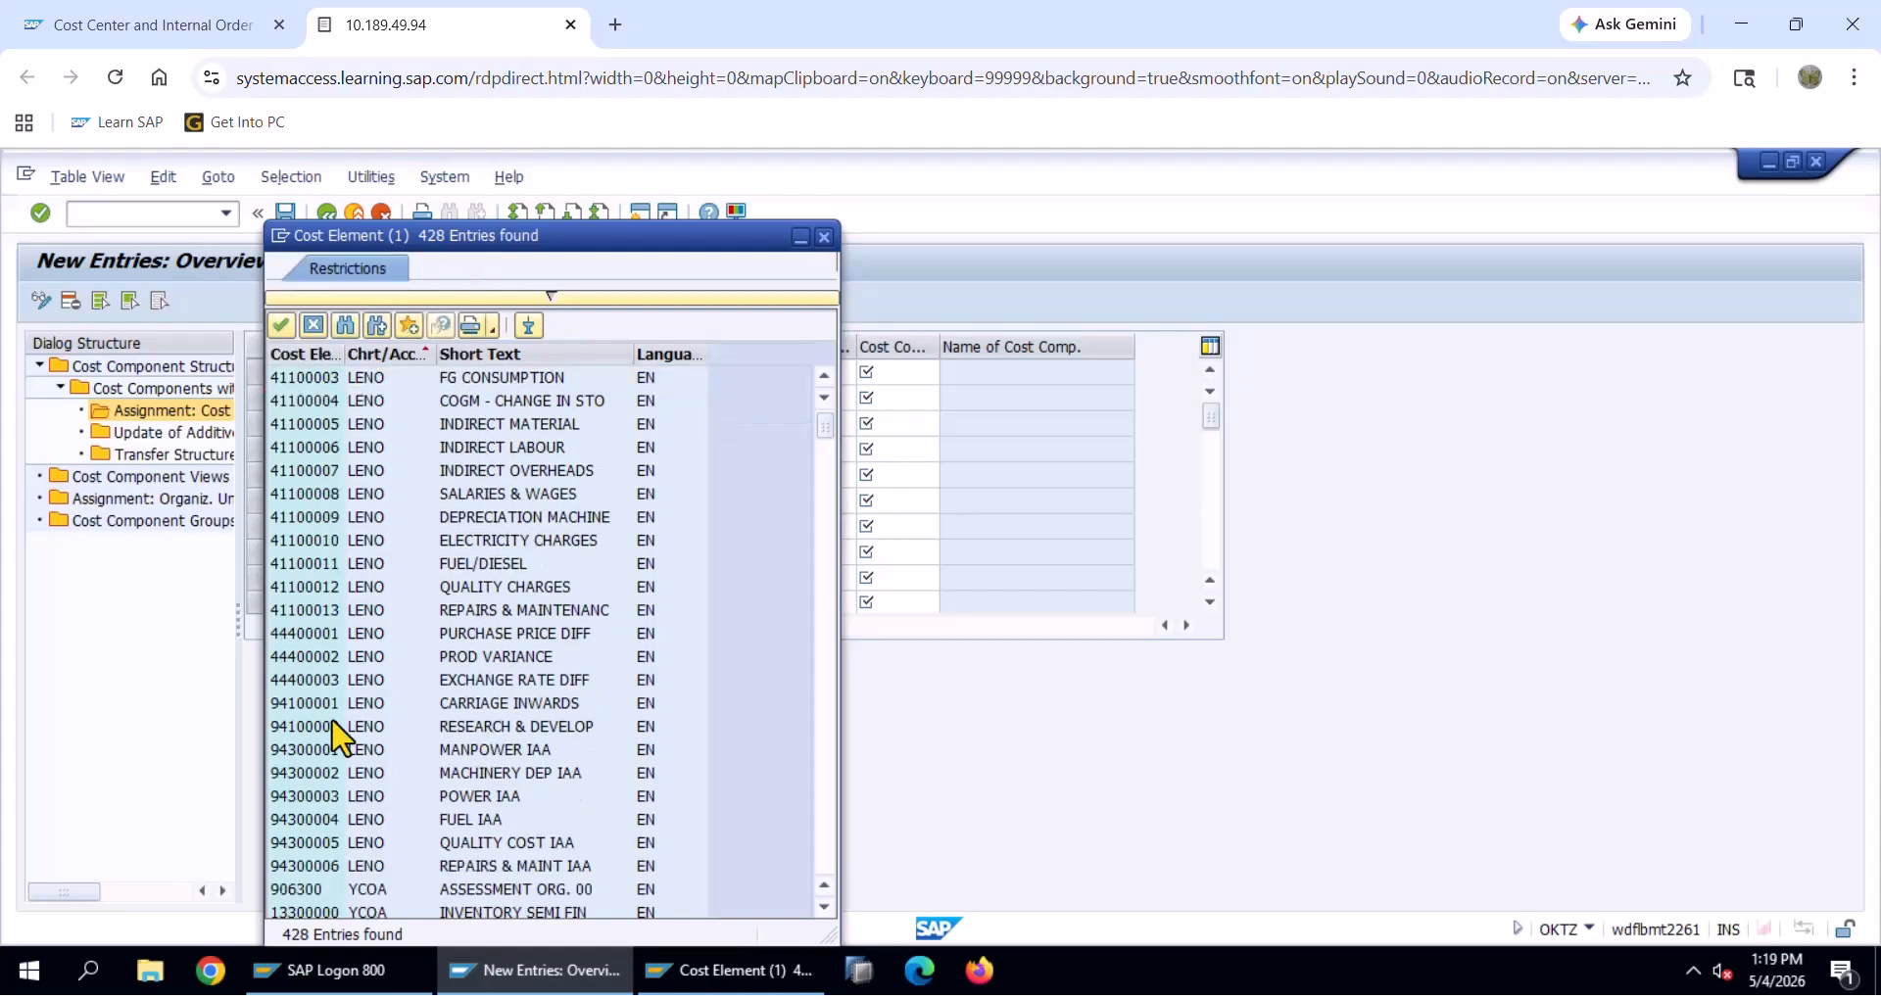
{"action": "left_click", "coordinate": [482, 730]}
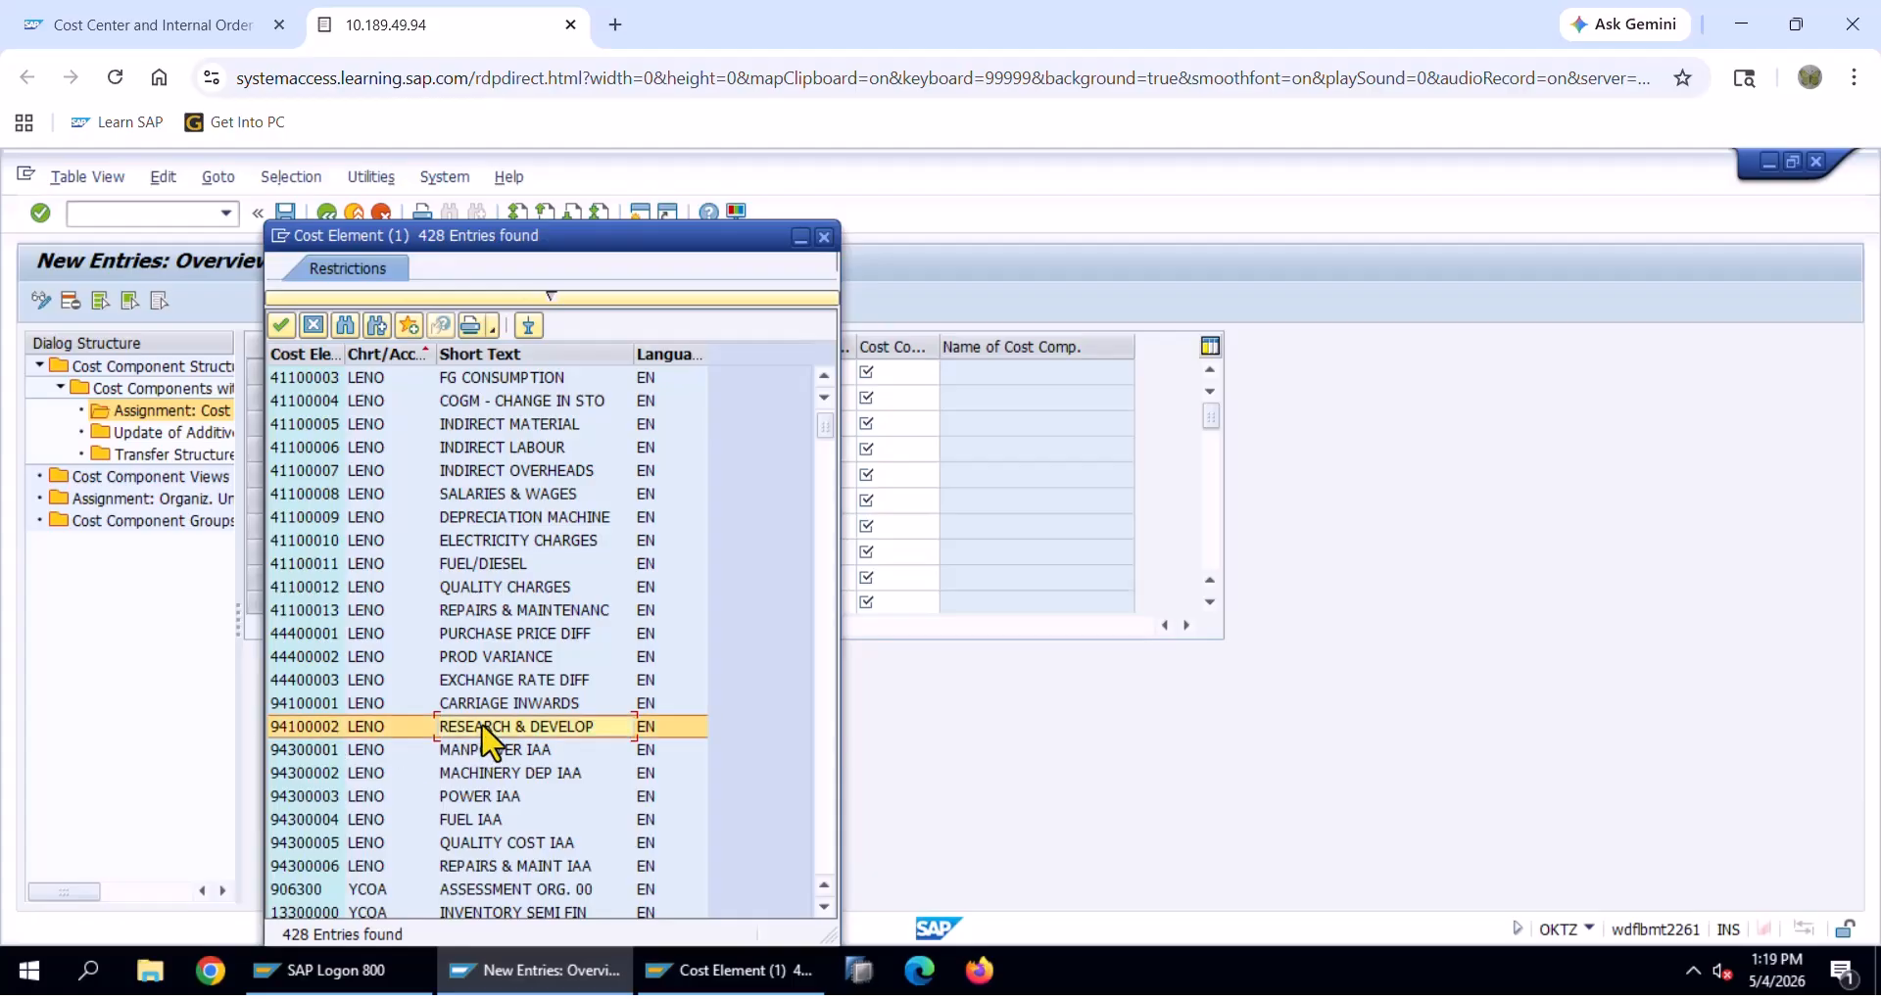
{"action": "double_click", "coordinate": [484, 730]}
{"action": "key", "text": "Tab"}
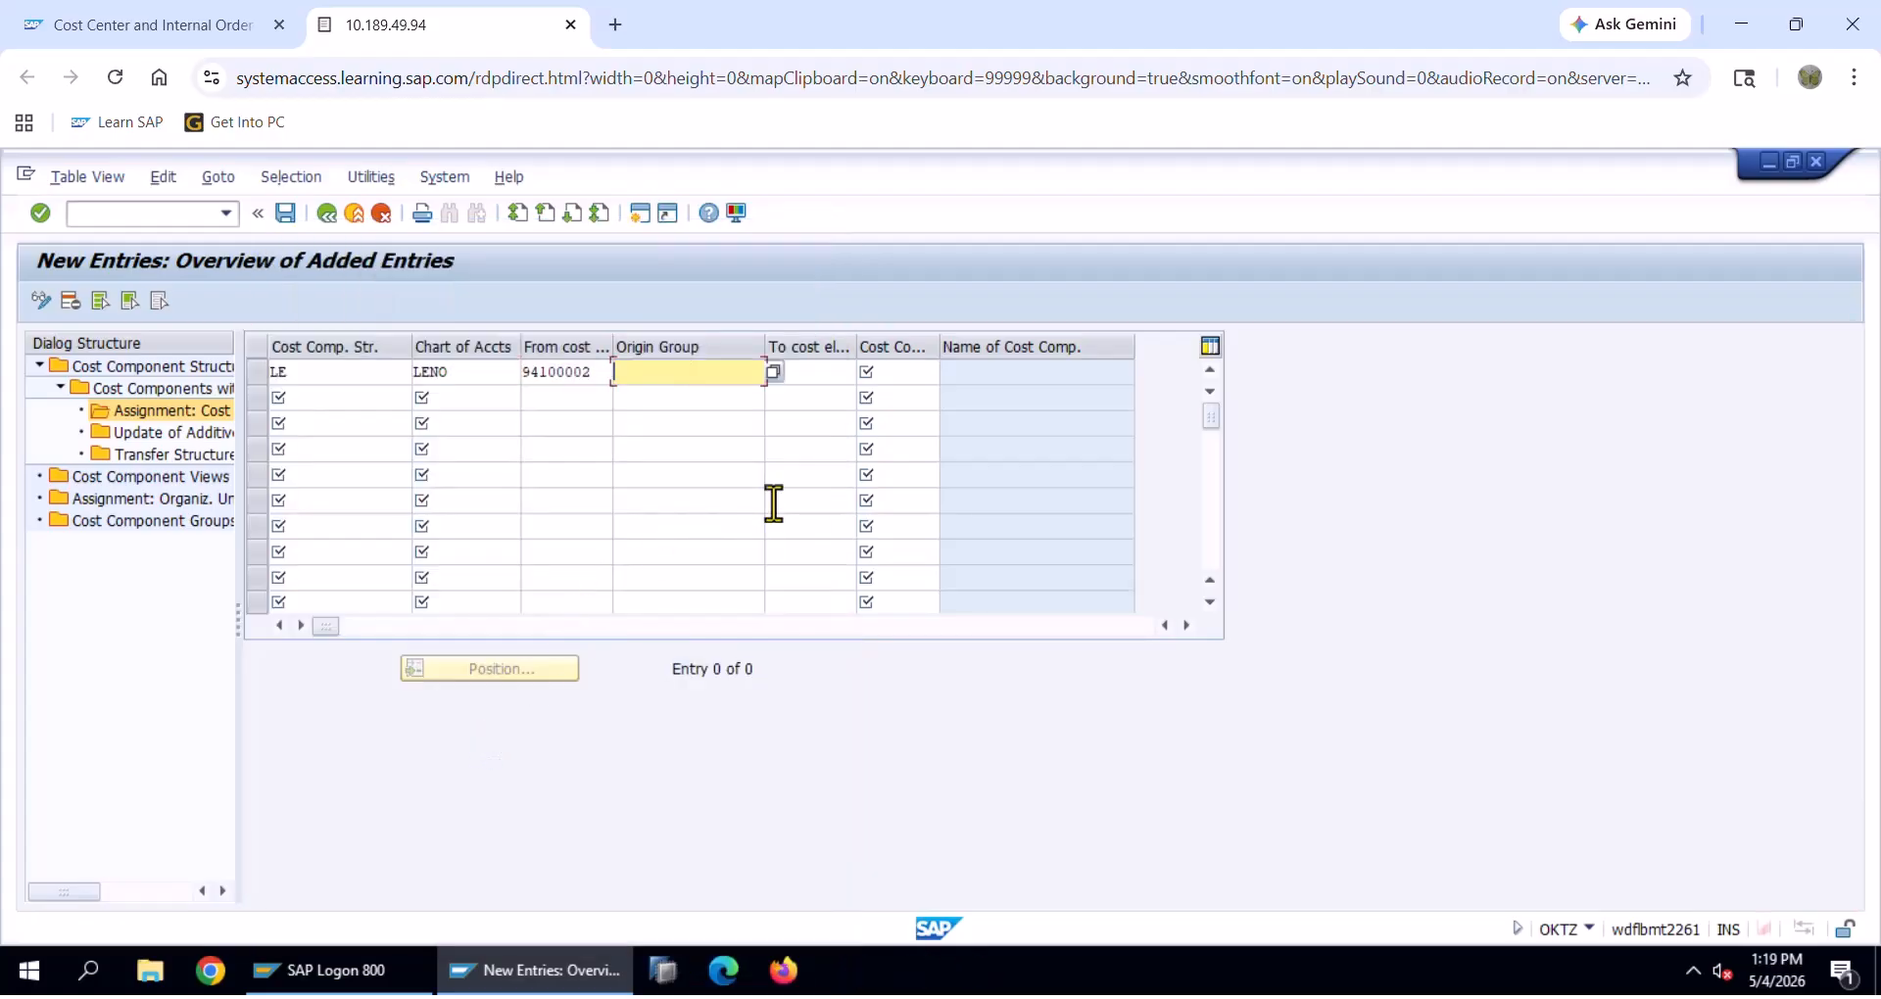
Assign cost component 070 Research & Developme to cost element 94100002 and save the assignment
{"action": "left_click", "coordinate": [903, 380]}
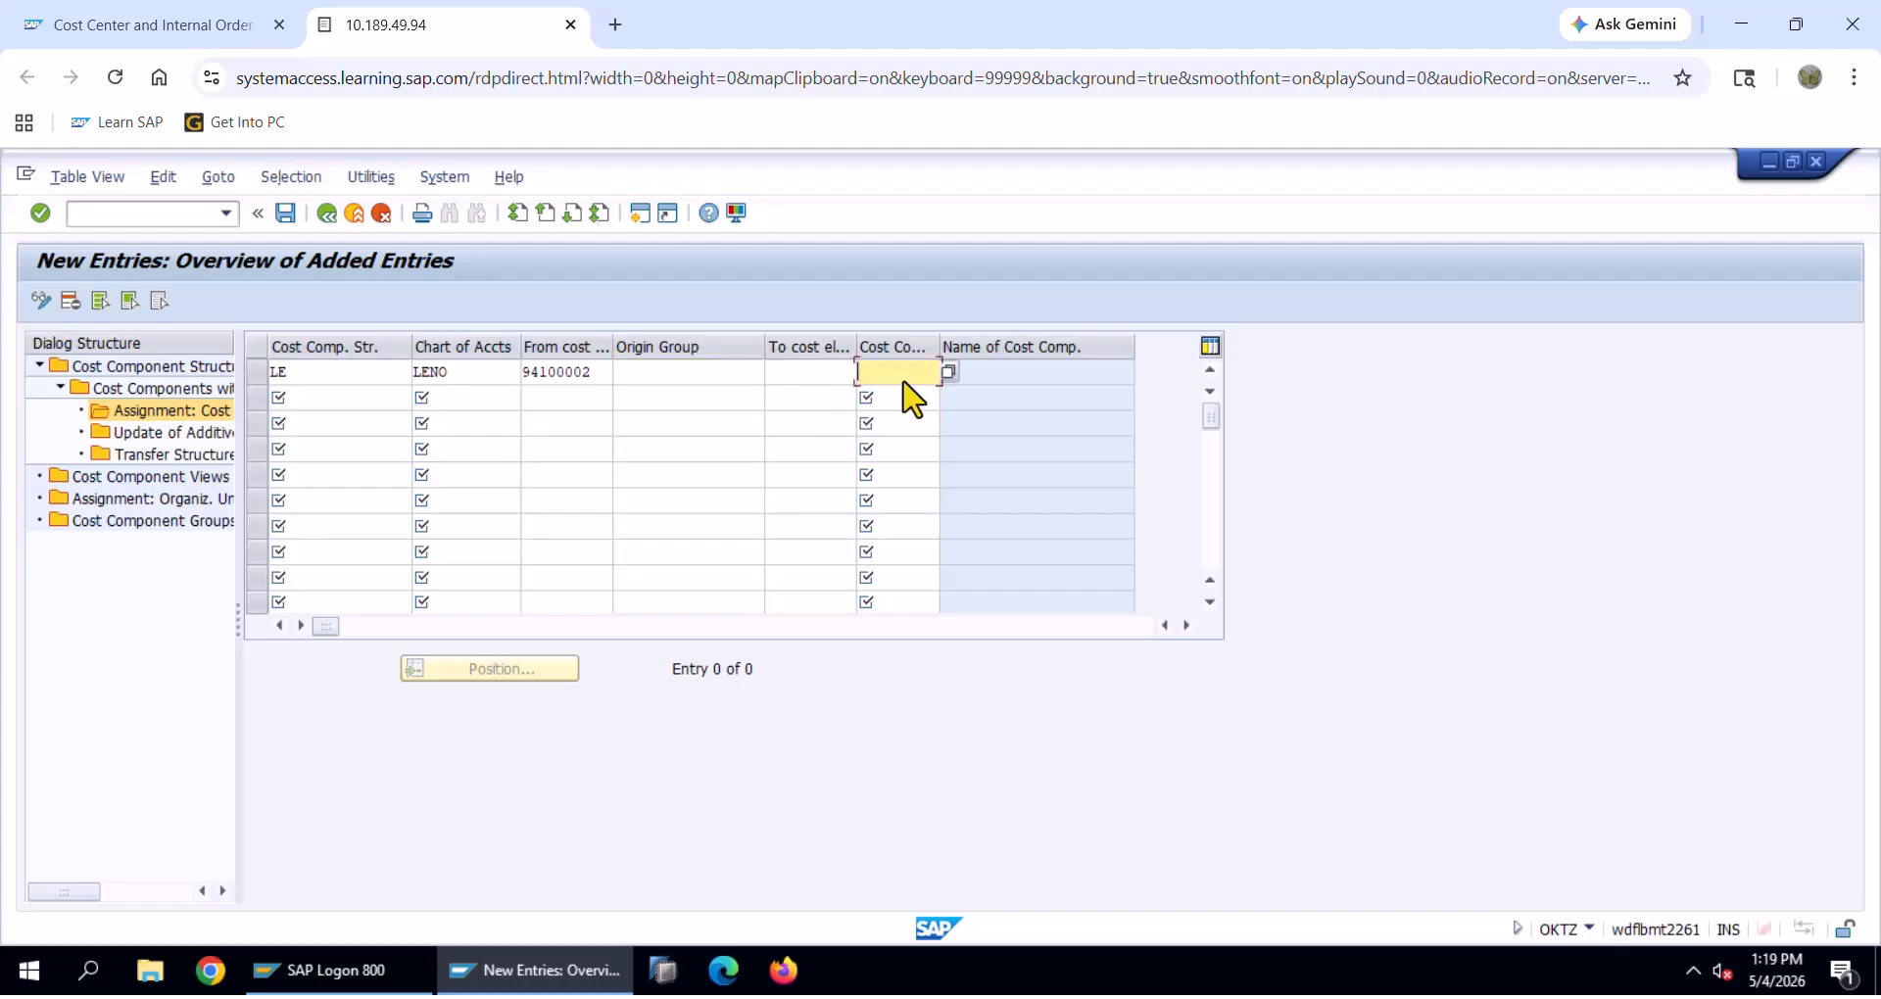
{"action": "key", "text": "F4"}
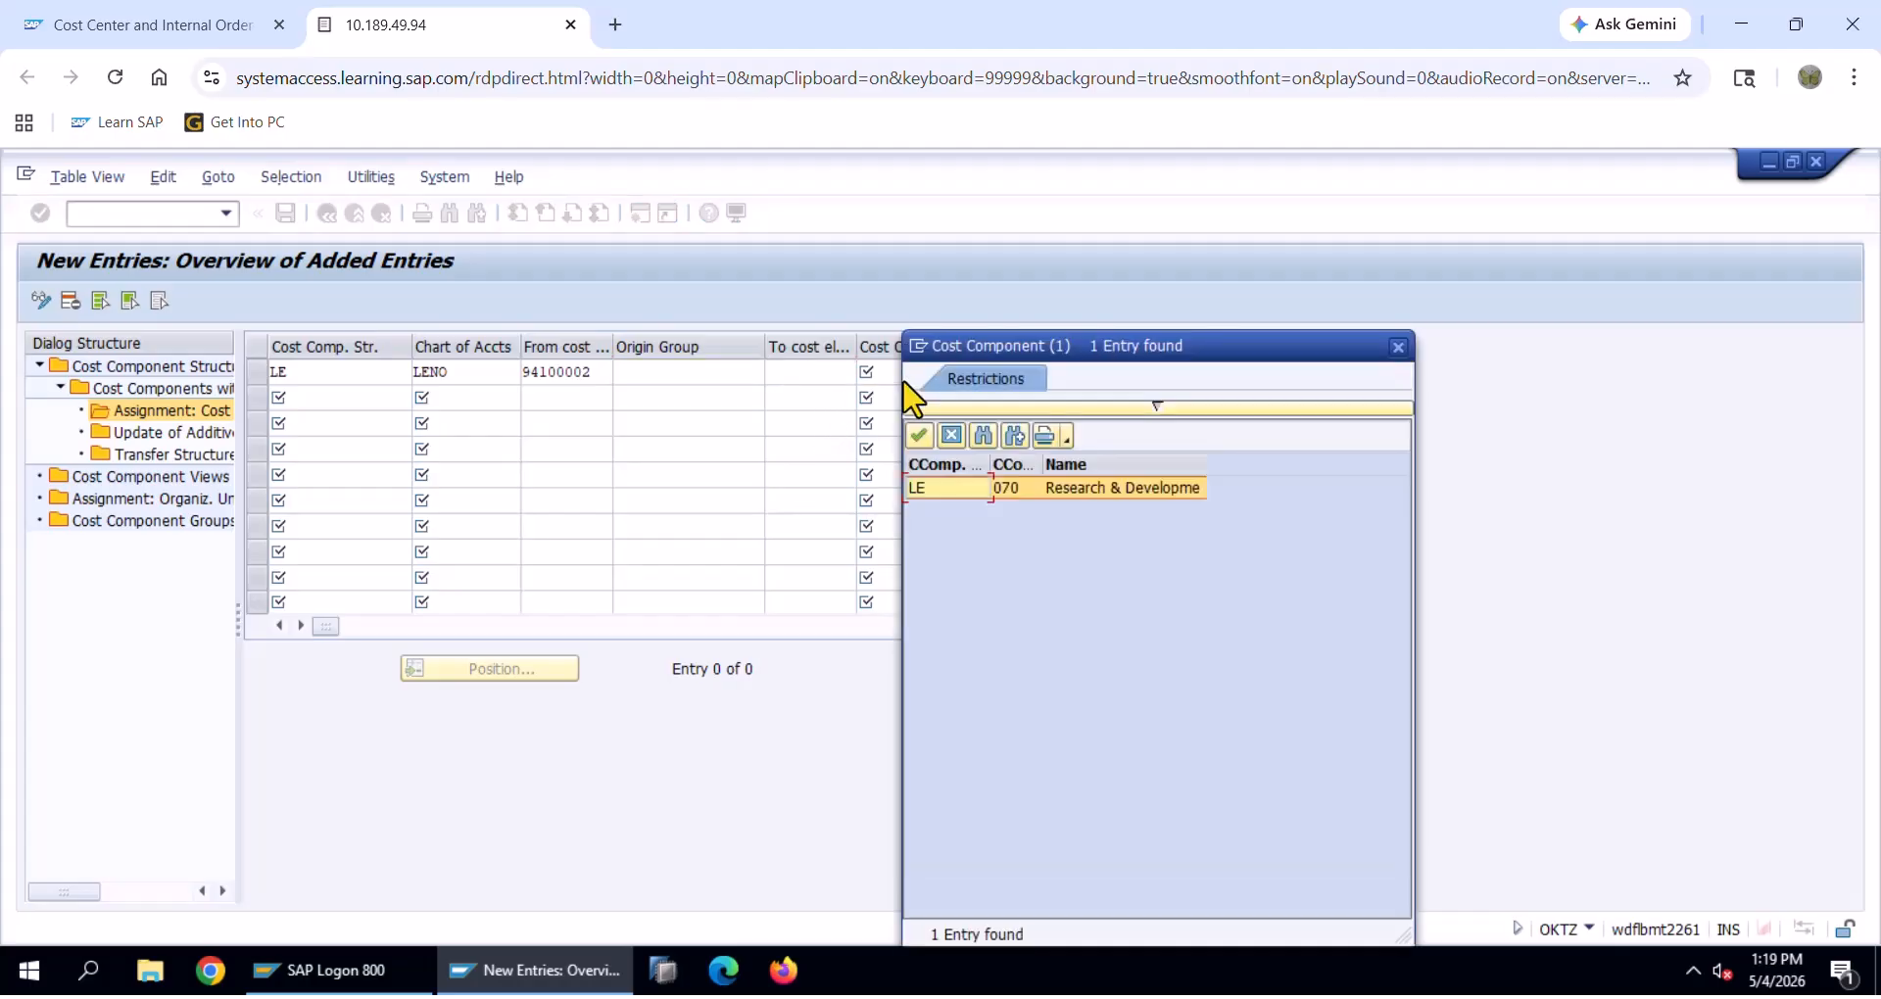
{"action": "left_click", "coordinate": [1058, 500]}
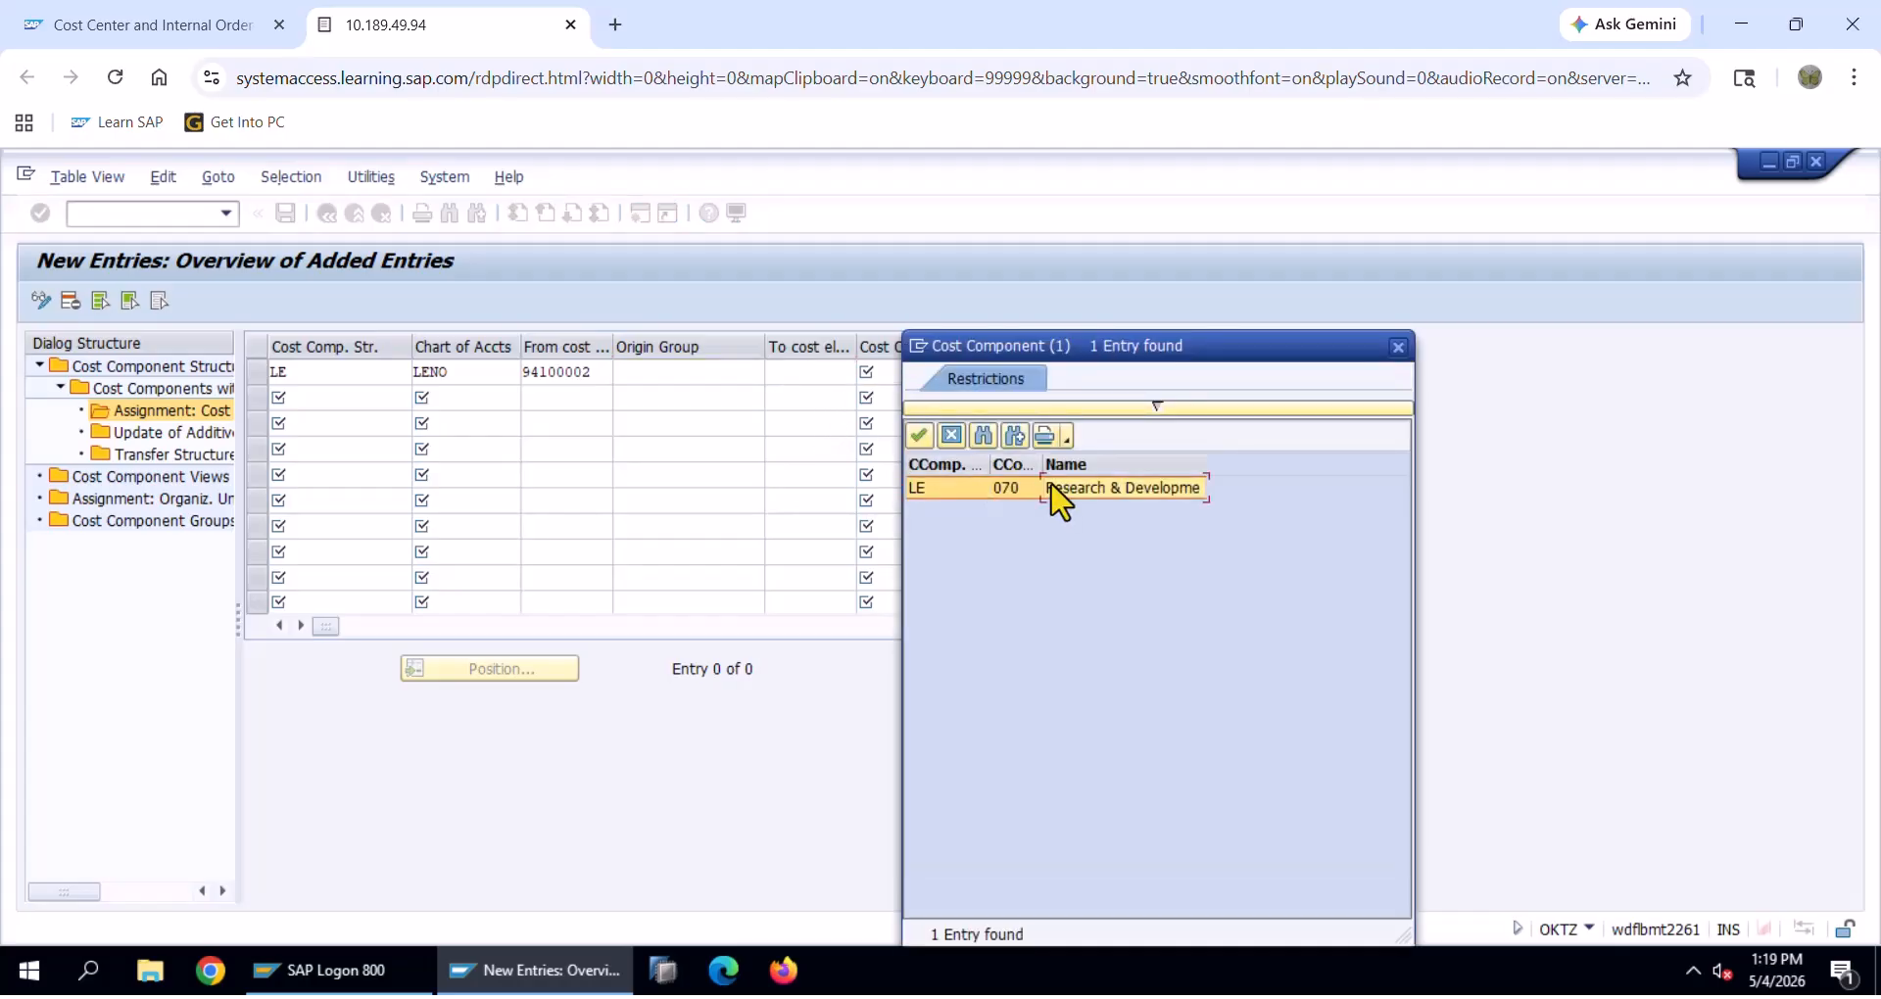
{"action": "double_click", "coordinate": [1058, 500]}
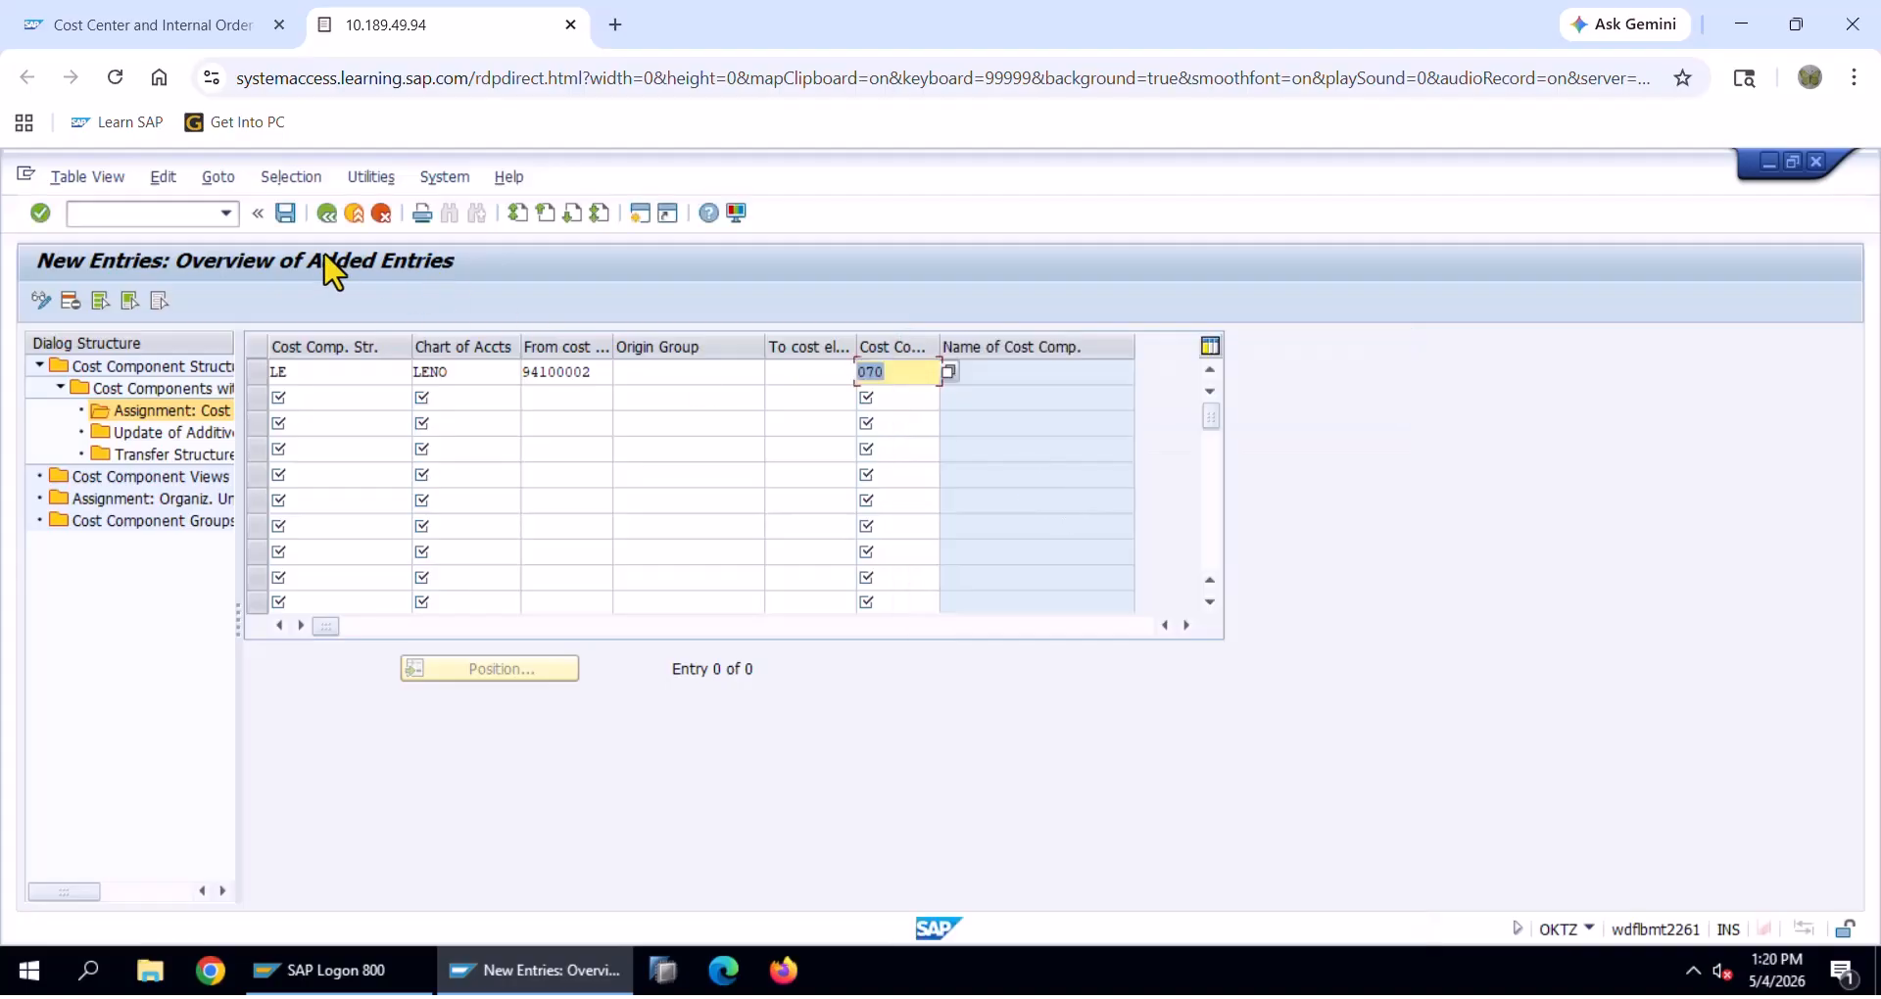
{"action": "key", "text": "Return"}
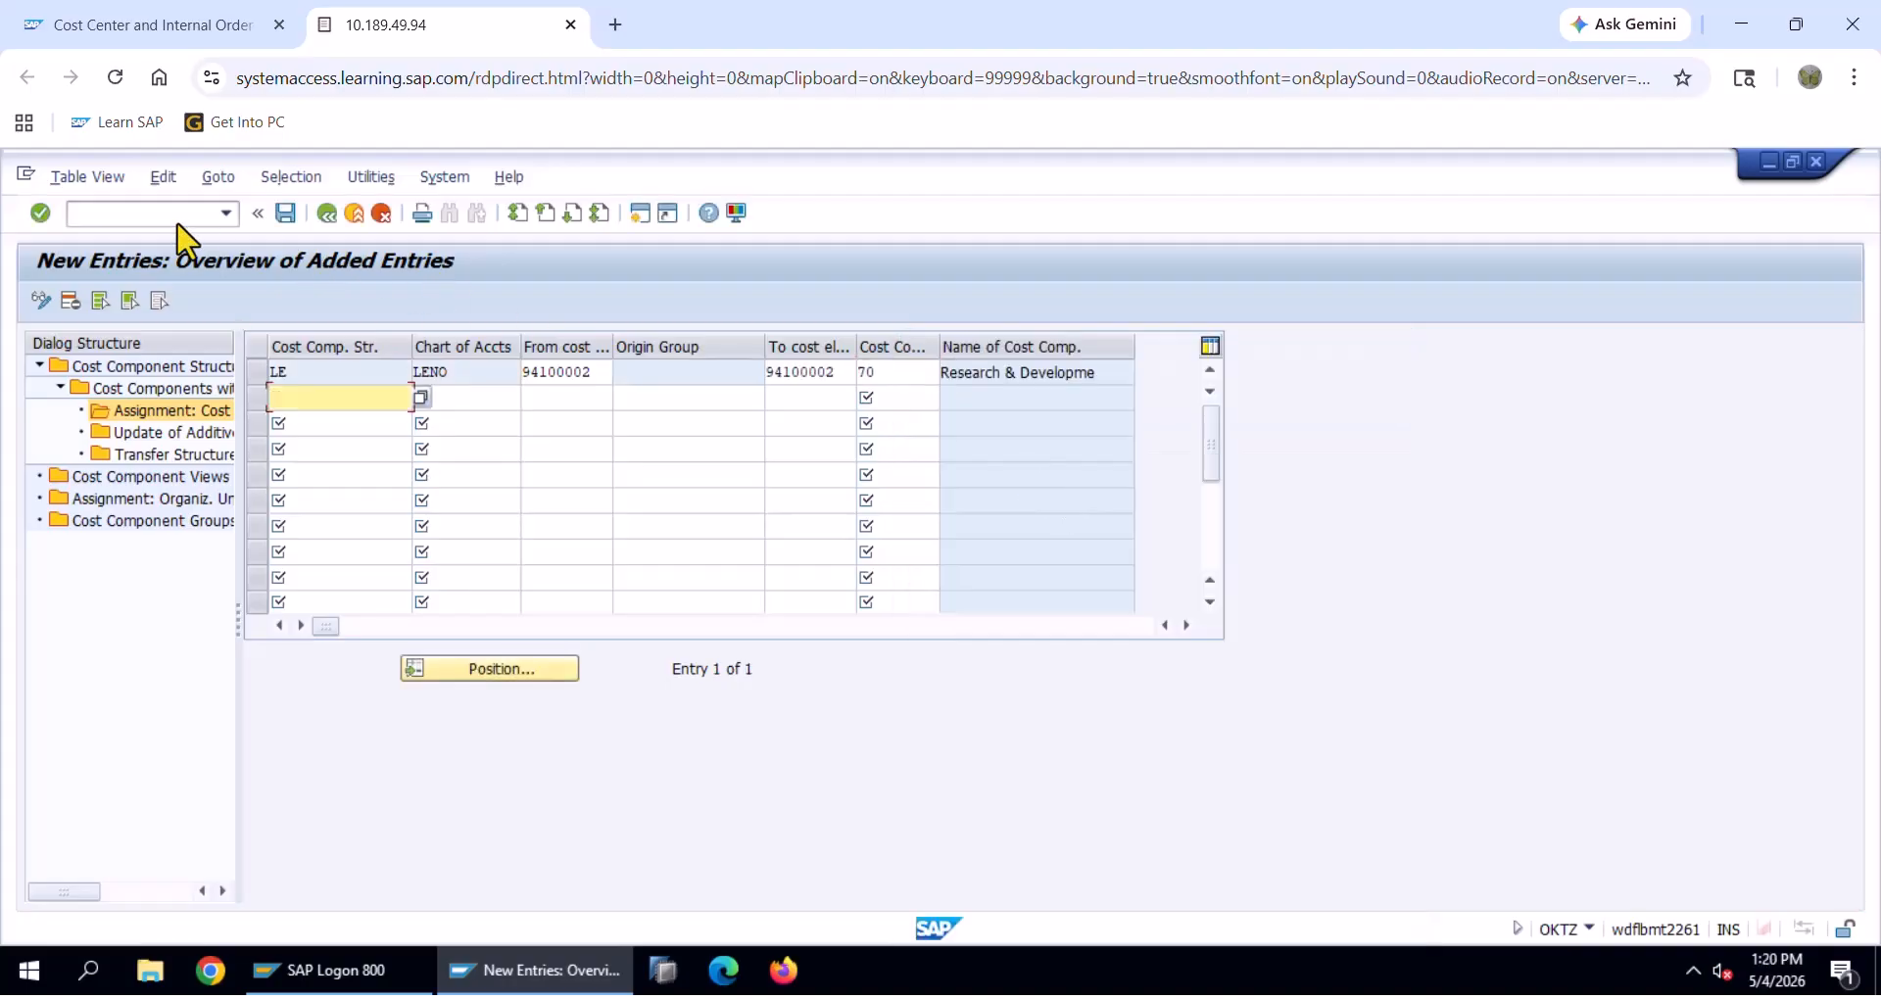
{"action": "left_click", "coordinate": [287, 216]}
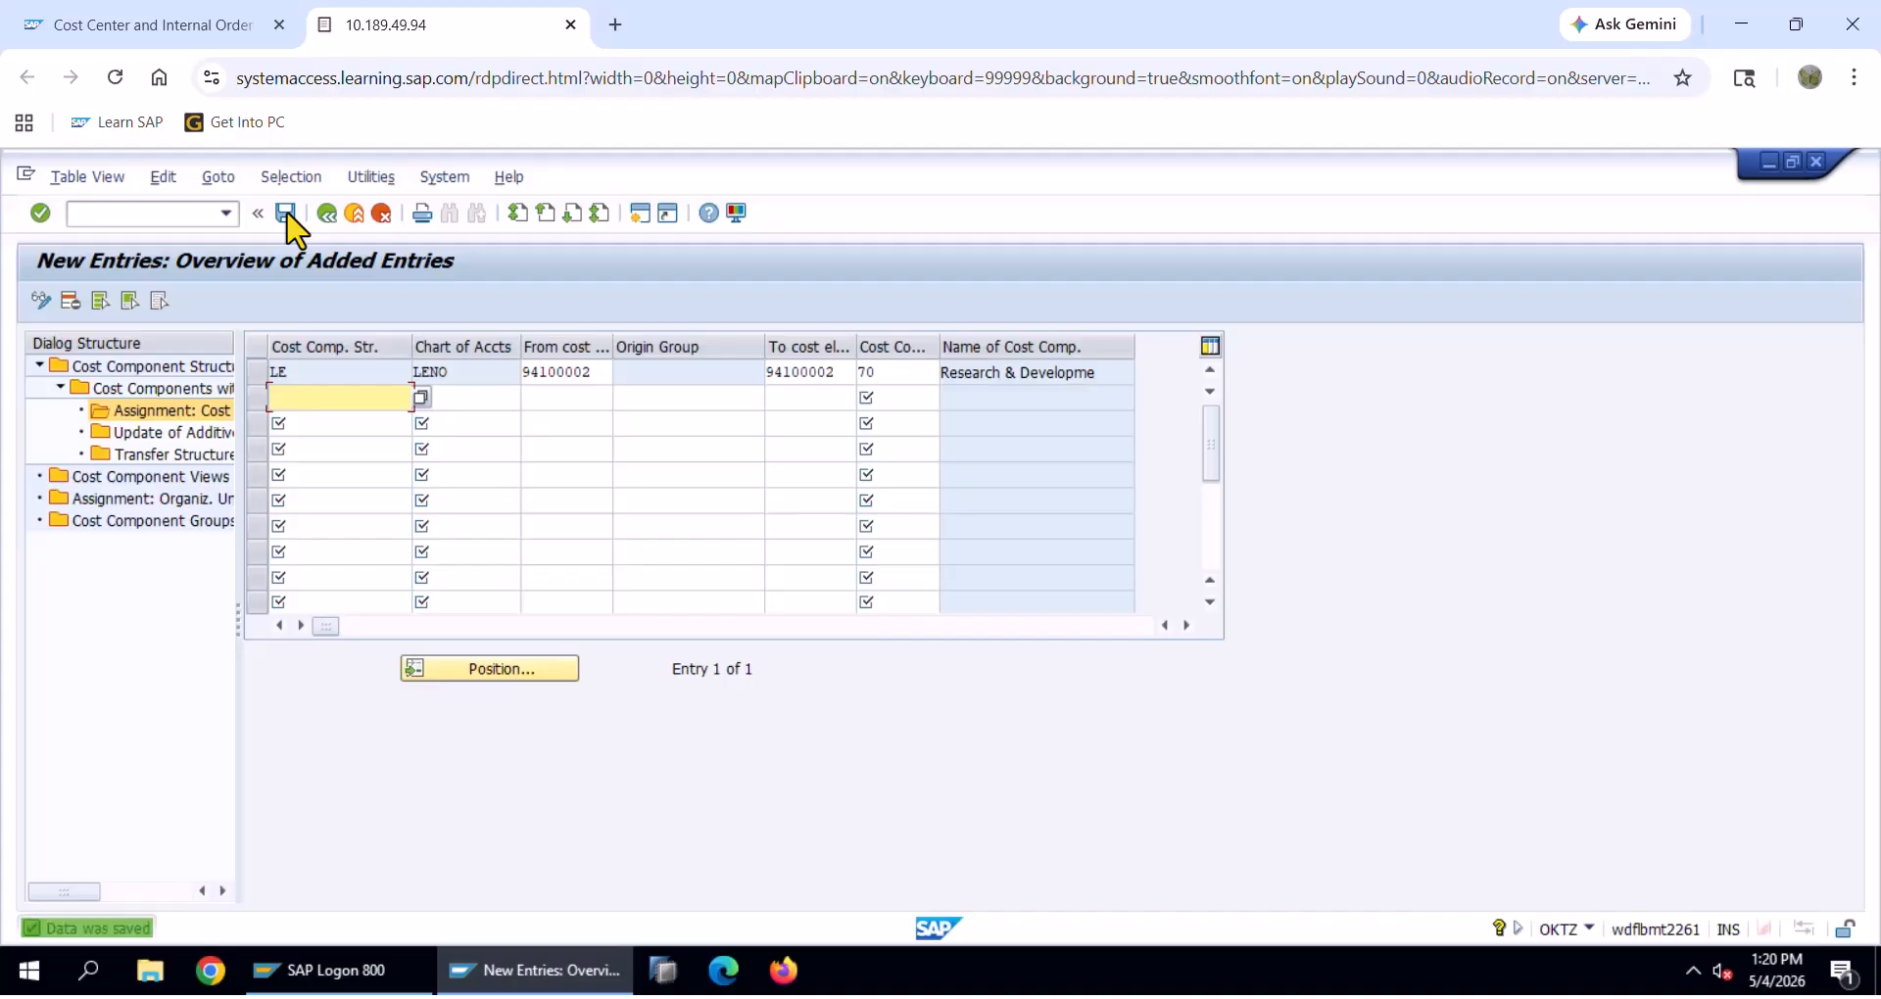
Switch to the Excel workbook and review the Quality cost row's allocation method, activity type, cost element category and GL assignment note
{"action": "key", "text": "alt+Tab"}
{"action": "key", "text": "Escape"}
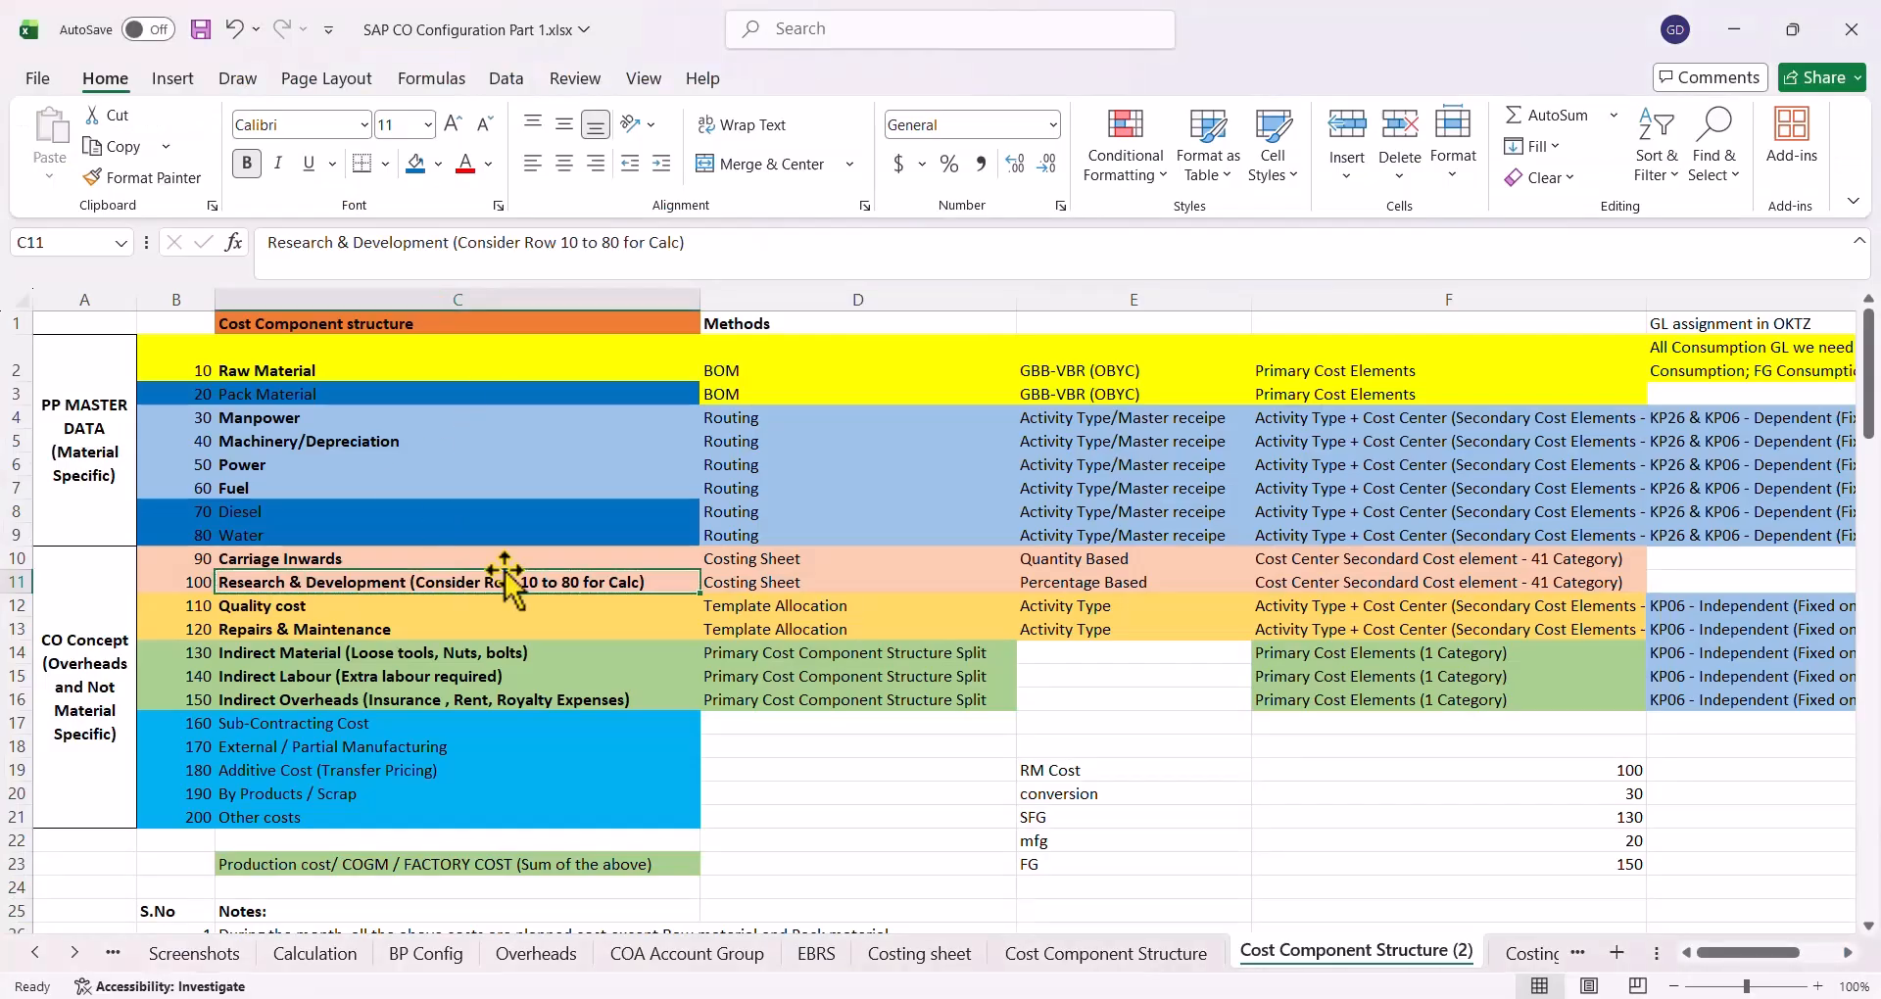
{"action": "key", "text": "Down"}
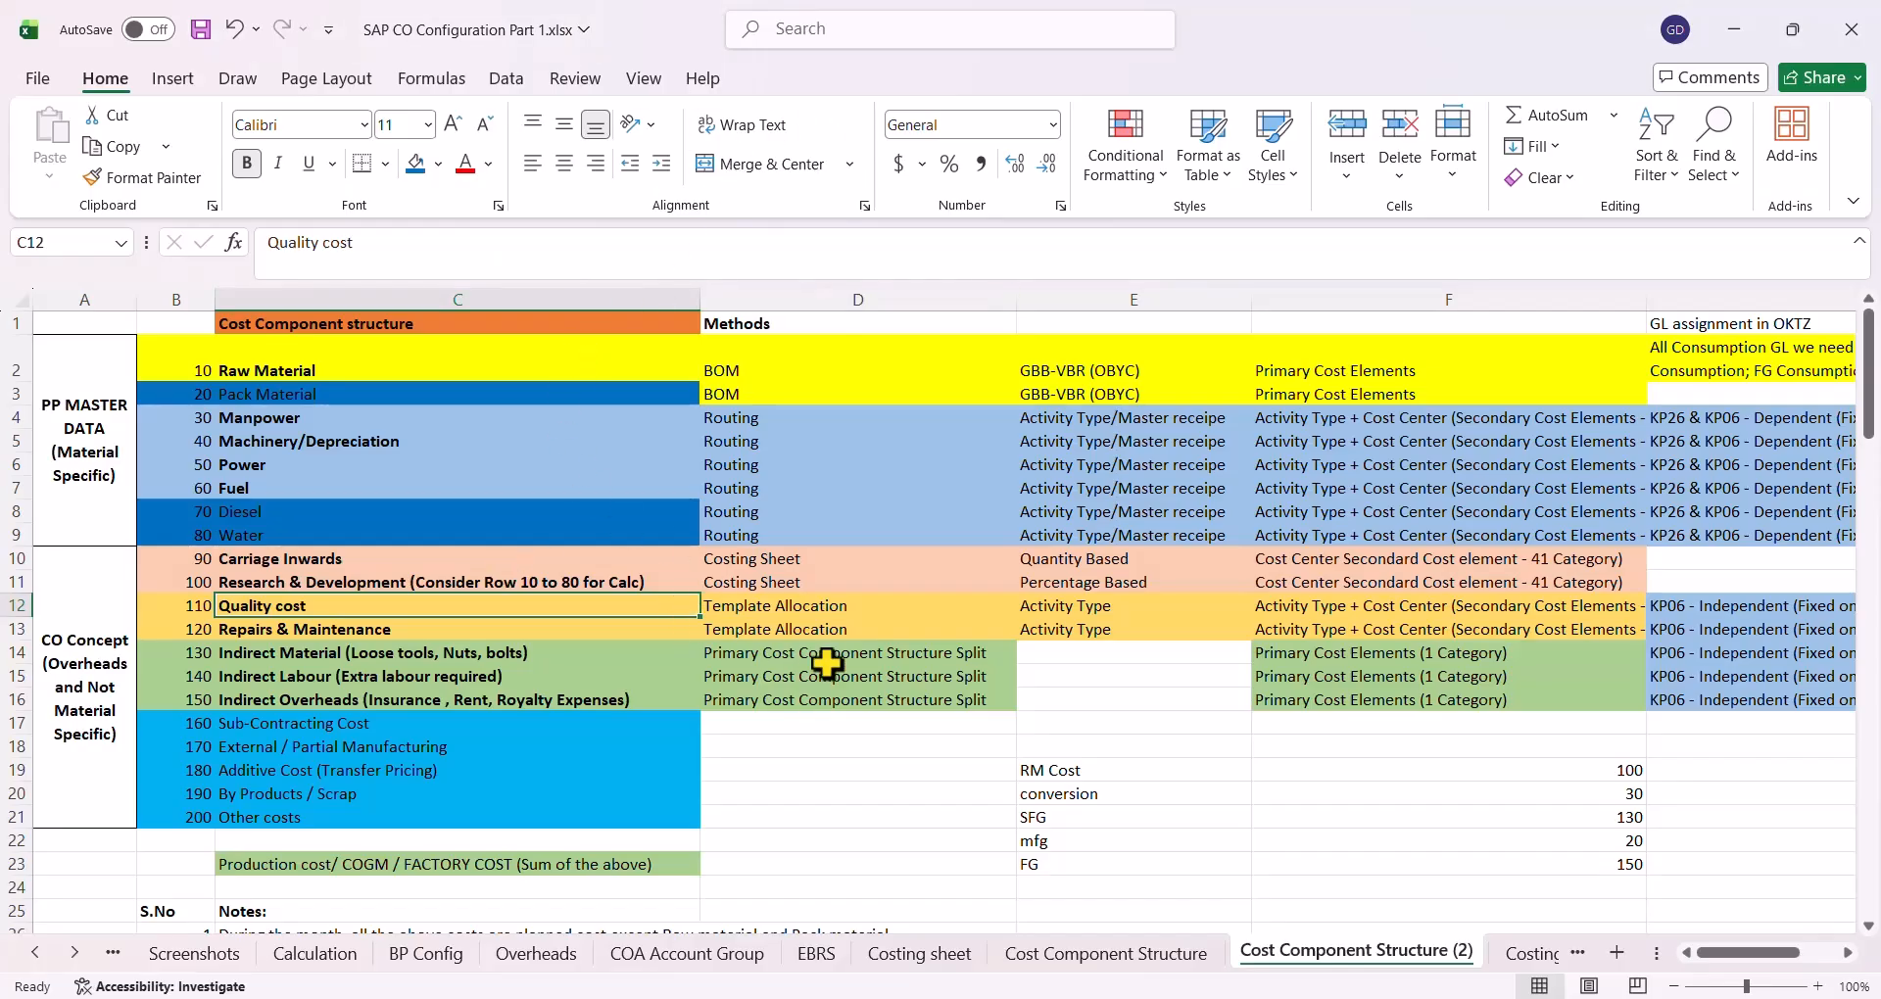
{"action": "key", "text": "Up"}
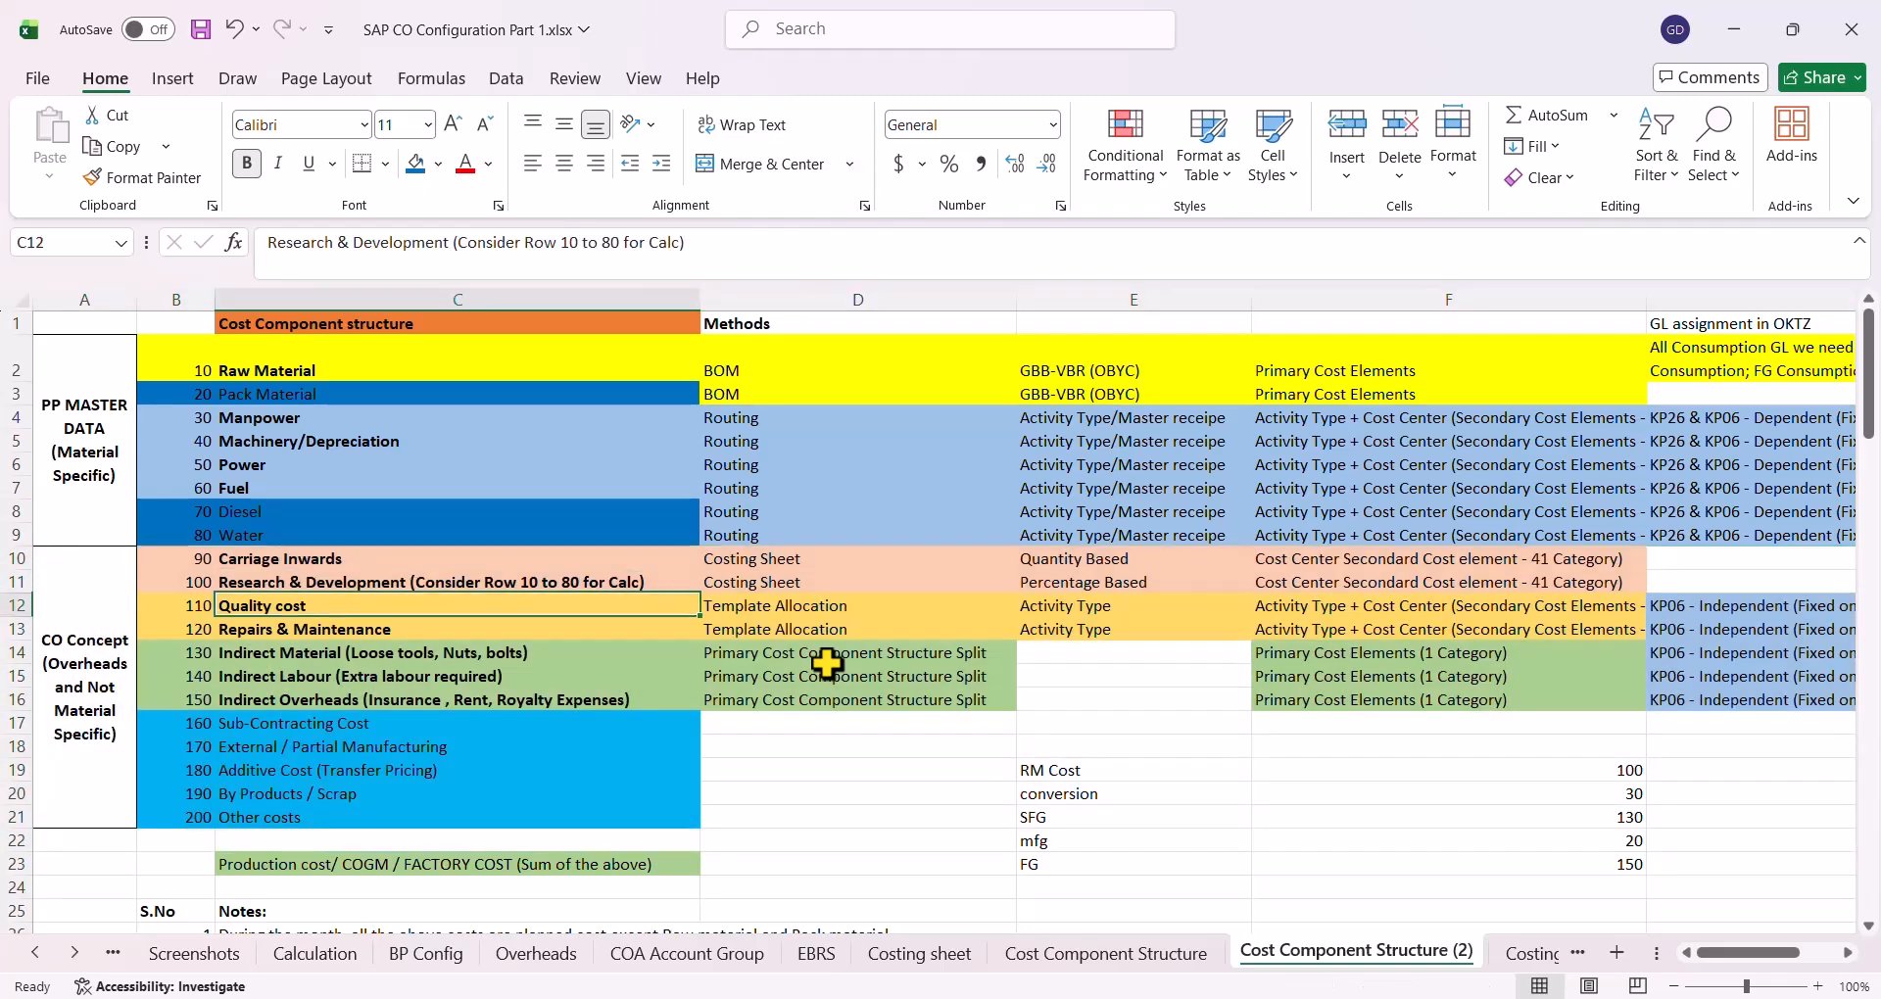
{"action": "key", "text": "Down"}
{"action": "key", "text": "Right"}
{"action": "key", "text": "Right"}
{"action": "key", "text": "Right"}
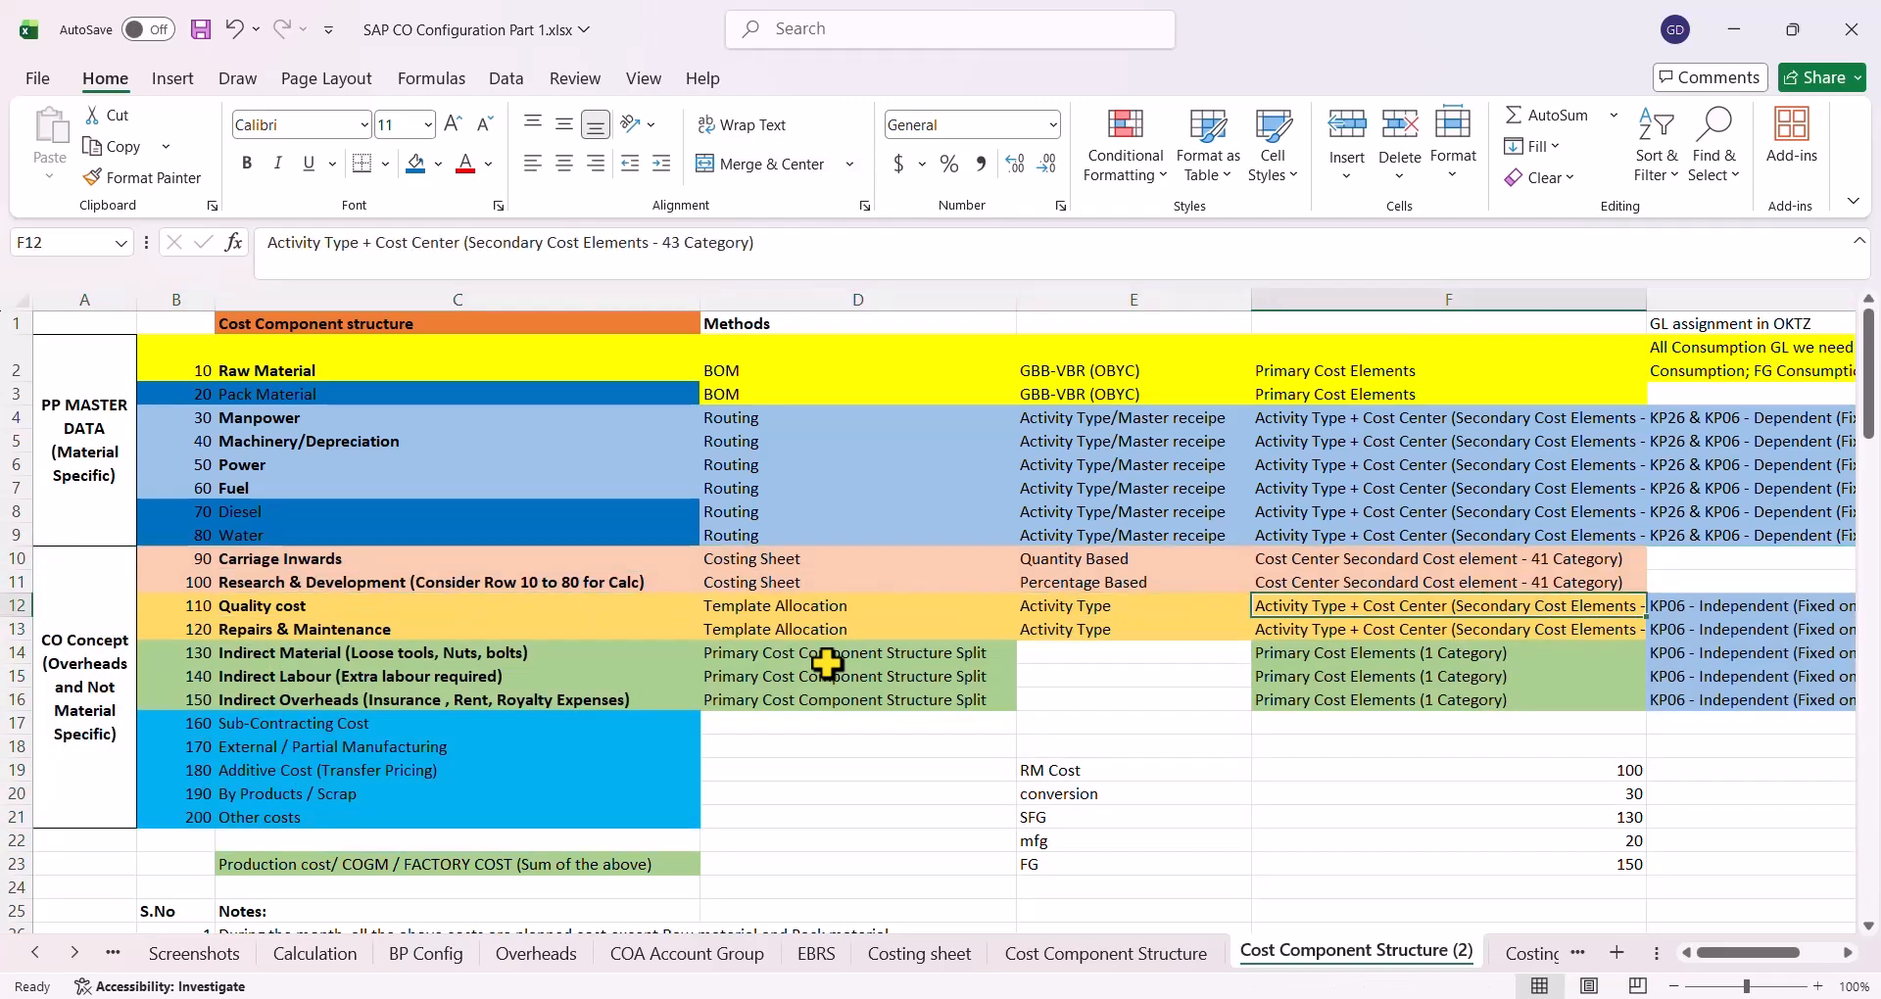
{"action": "key", "text": "Left"}
{"action": "key", "text": "Left"}
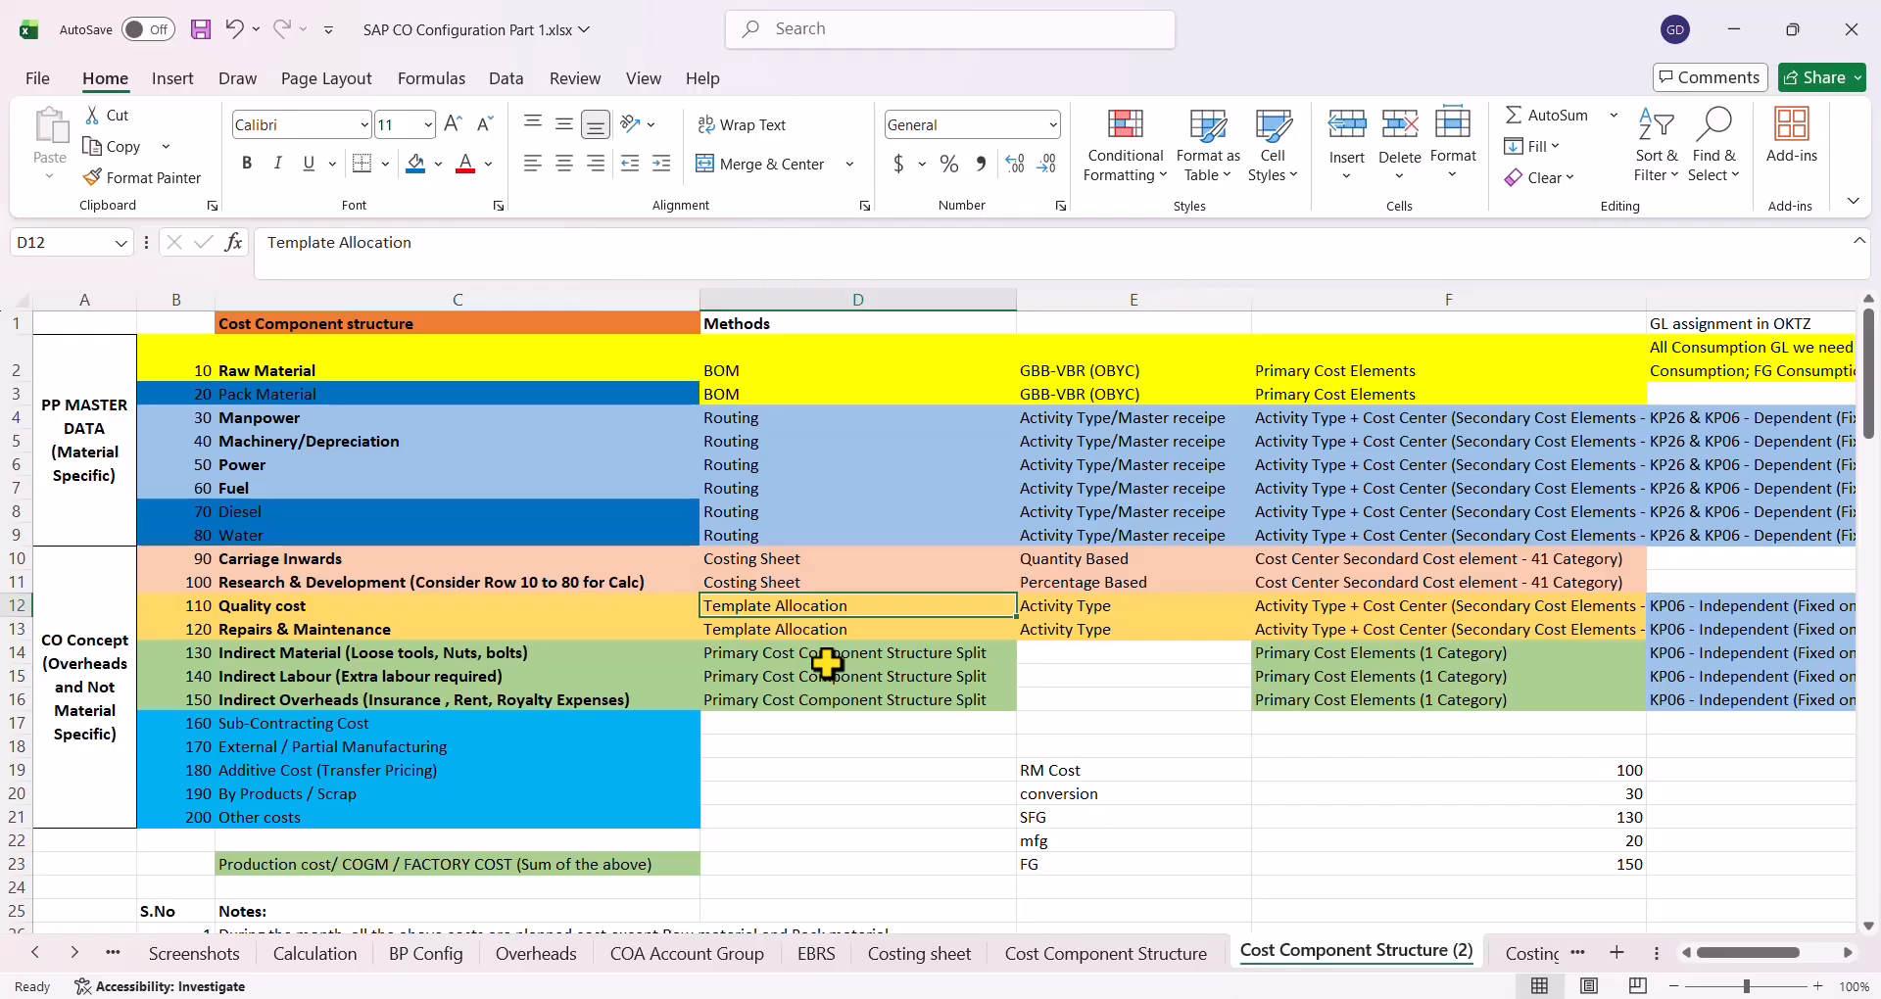
{"action": "key", "text": "Right"}
{"action": "key", "text": "Right"}
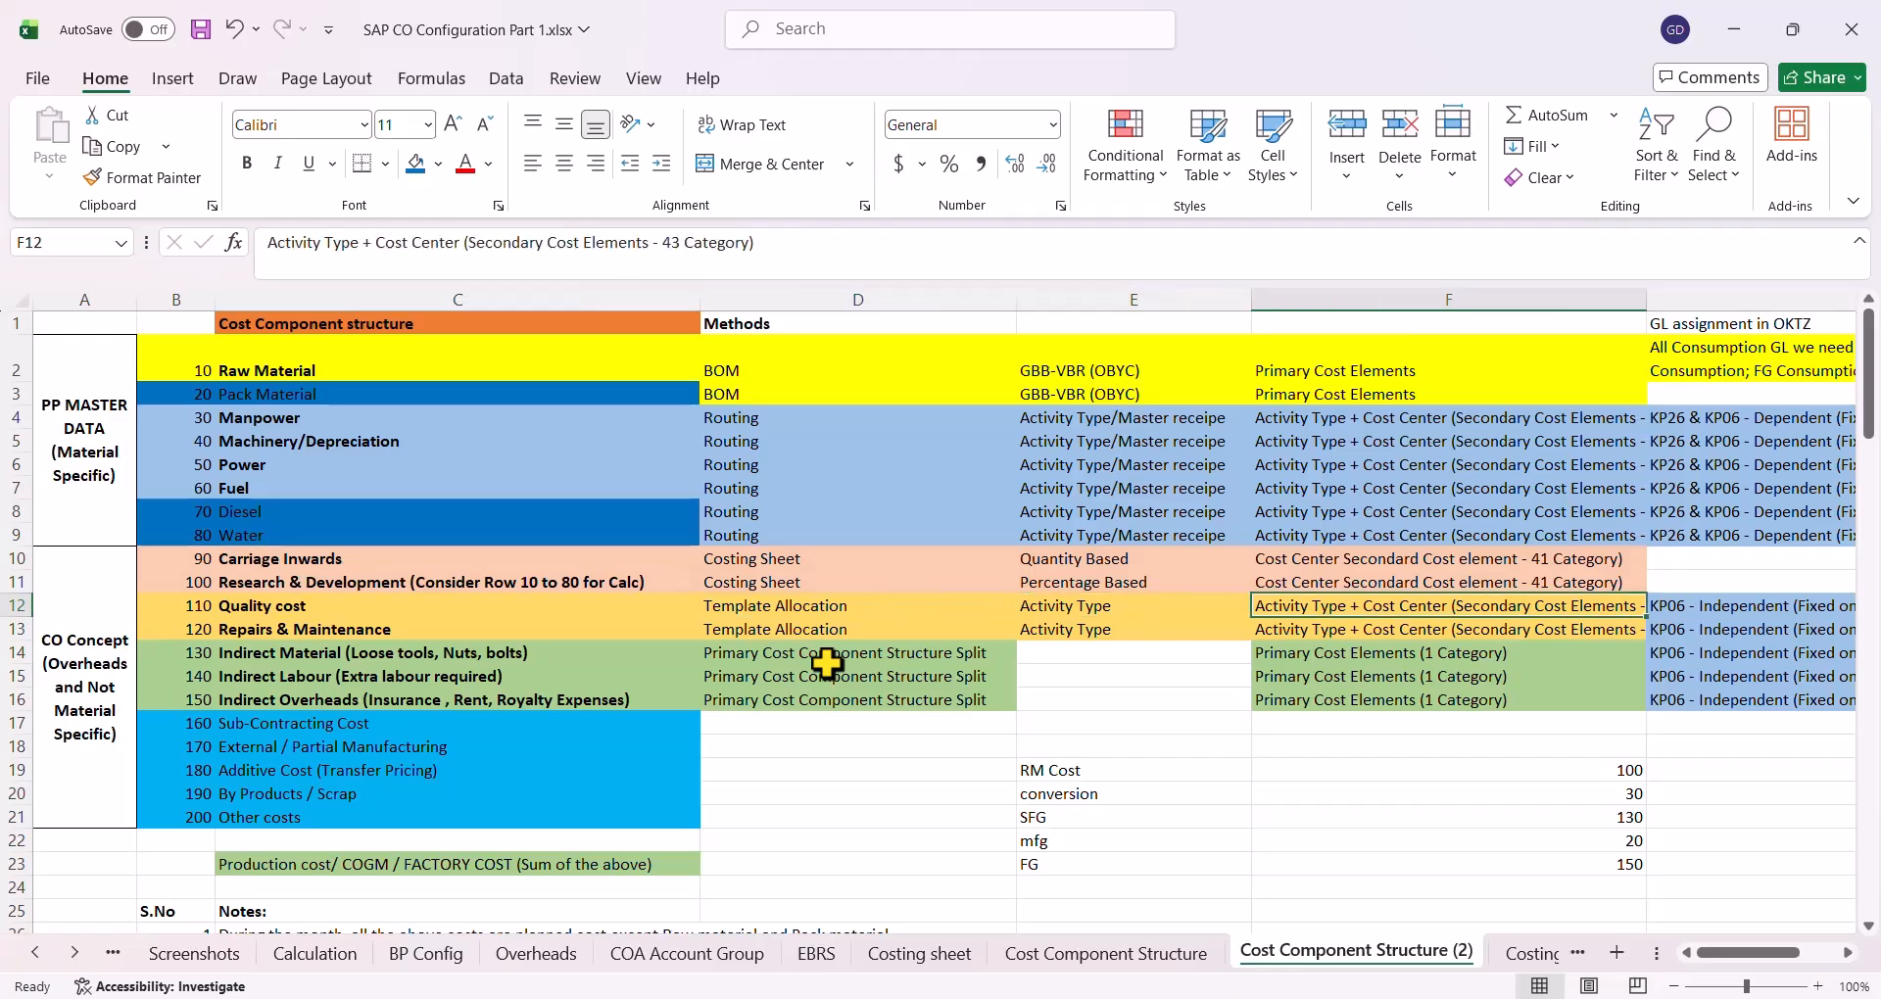
{"action": "scroll", "coordinate": [826, 664], "scroll_direction": "right", "scroll_amount": 3}
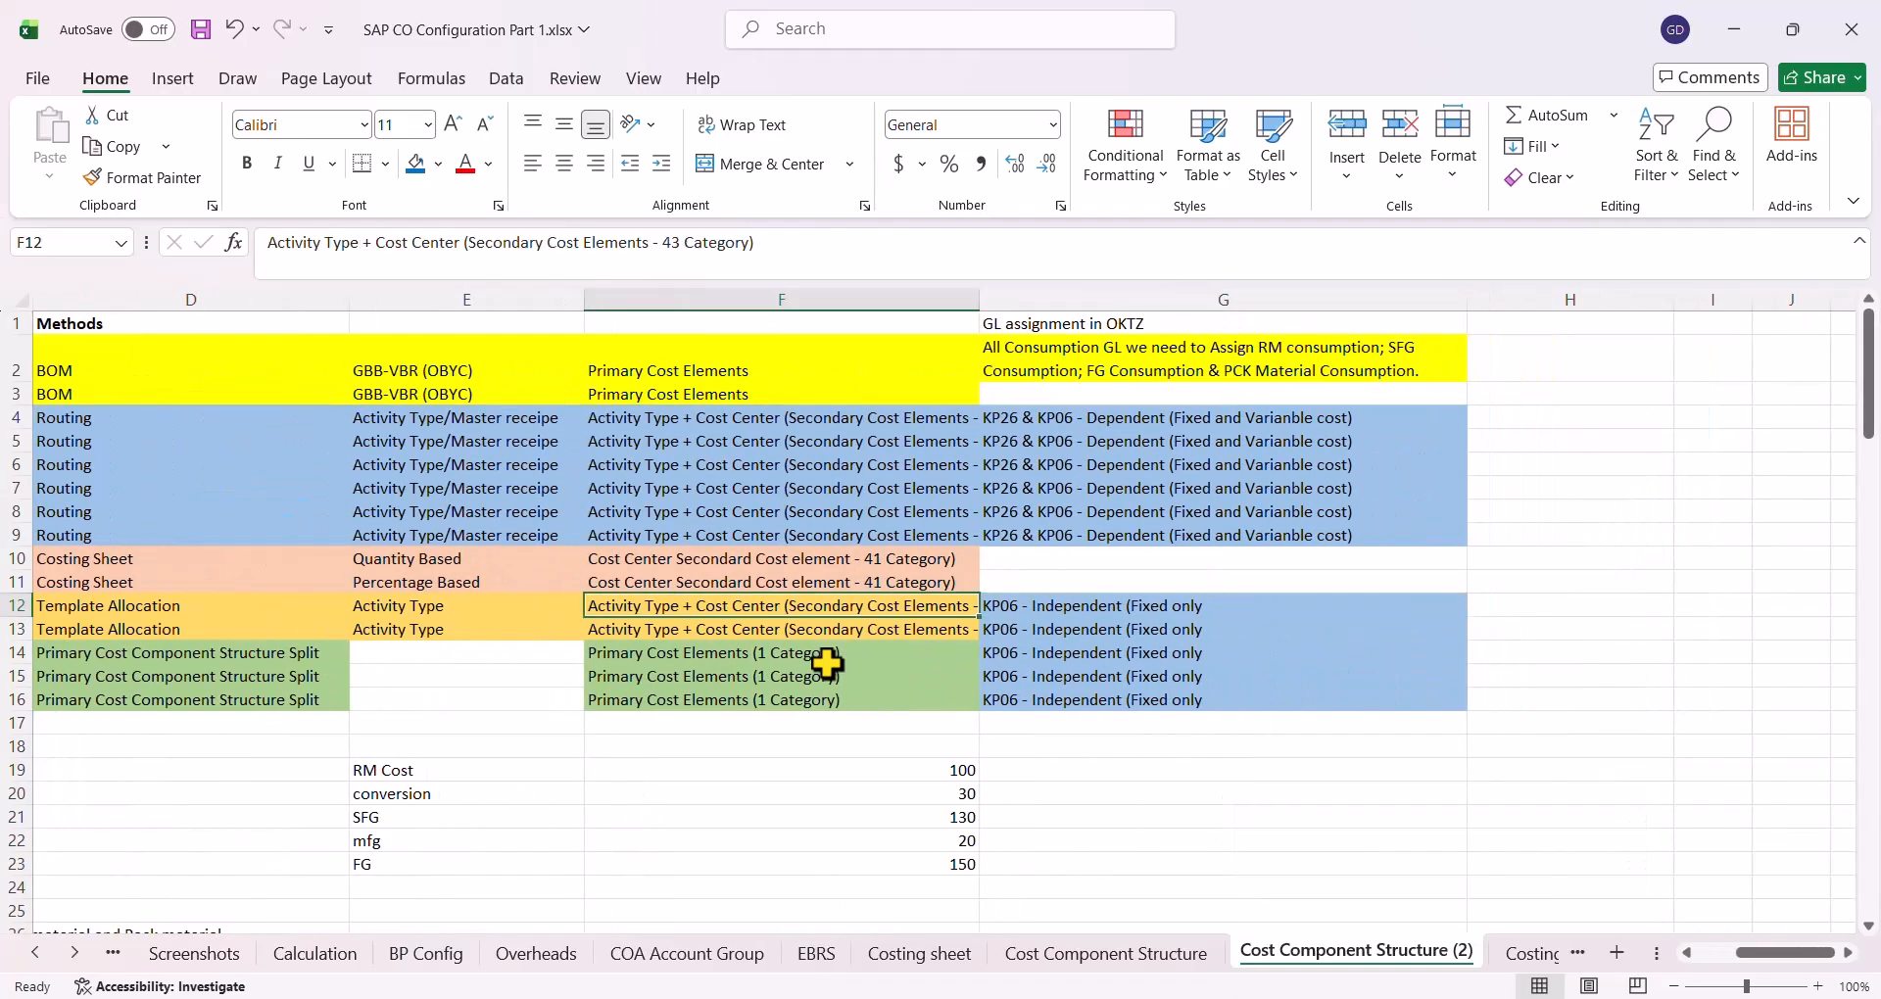
{"action": "key", "text": "Home"}
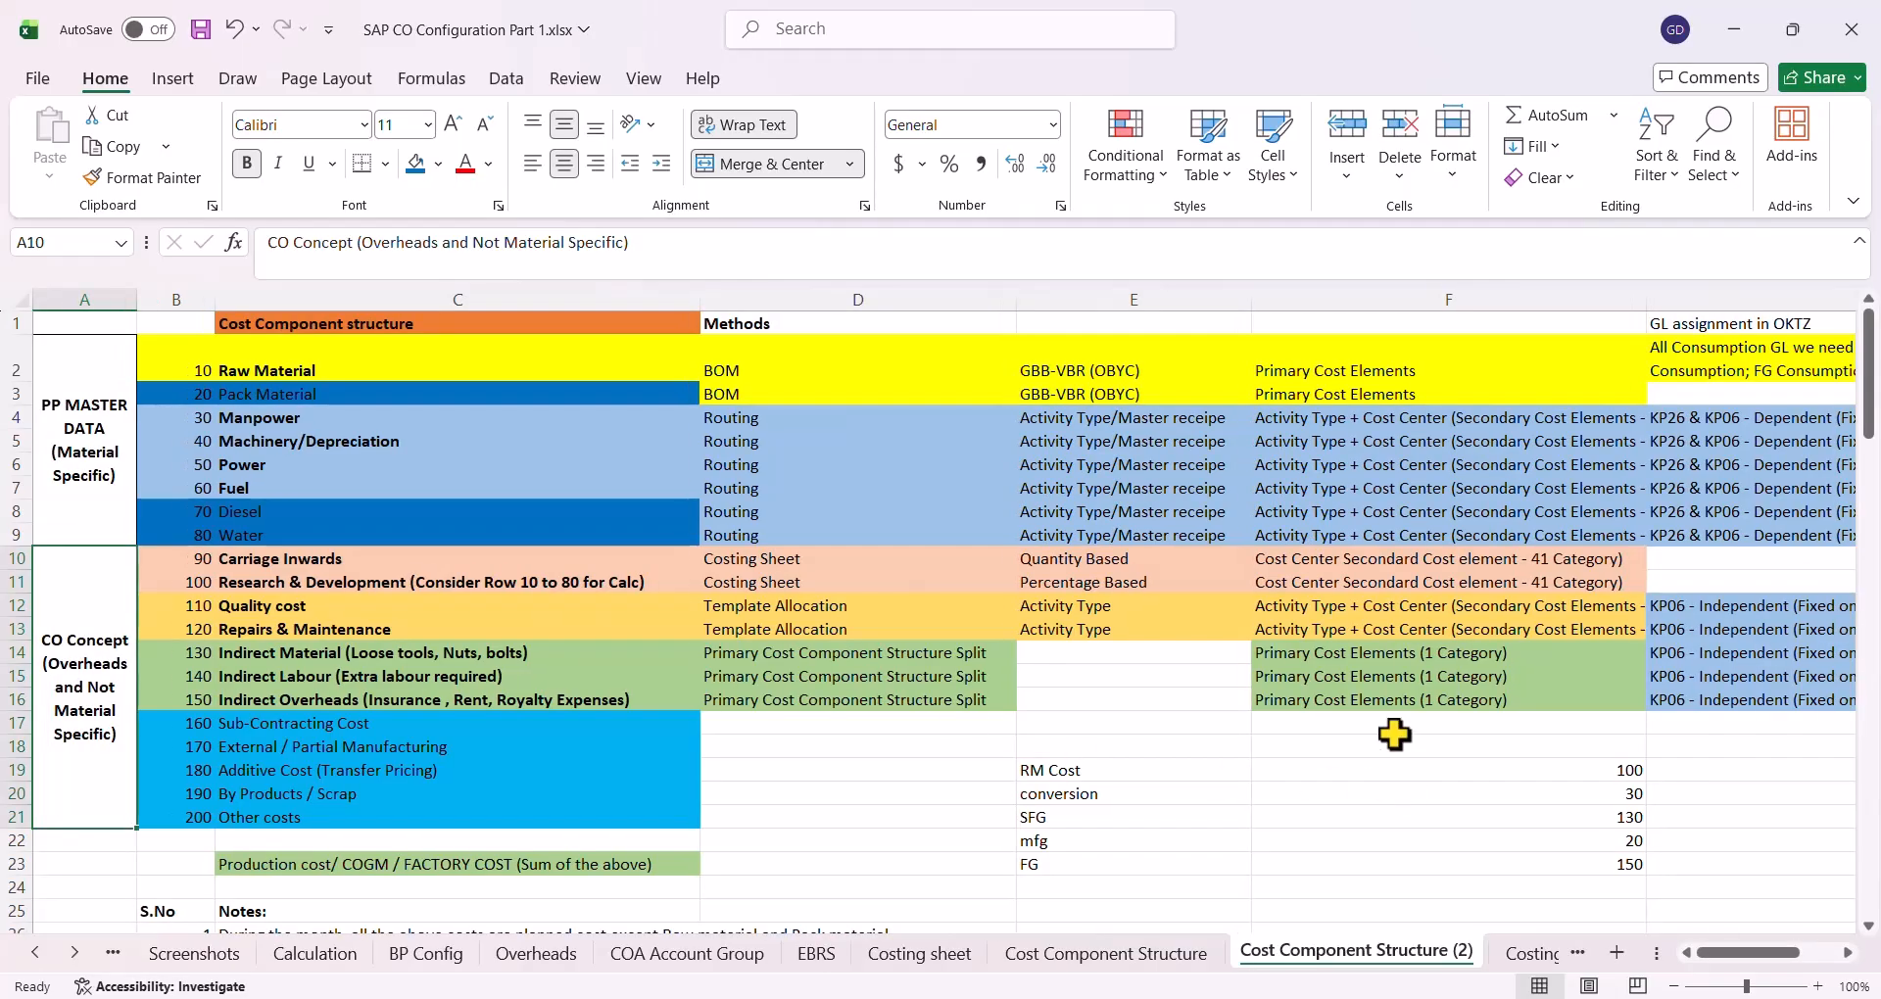
{"action": "left_click", "coordinate": [1344, 600]}
{"action": "left_click", "coordinate": [278, 596]}
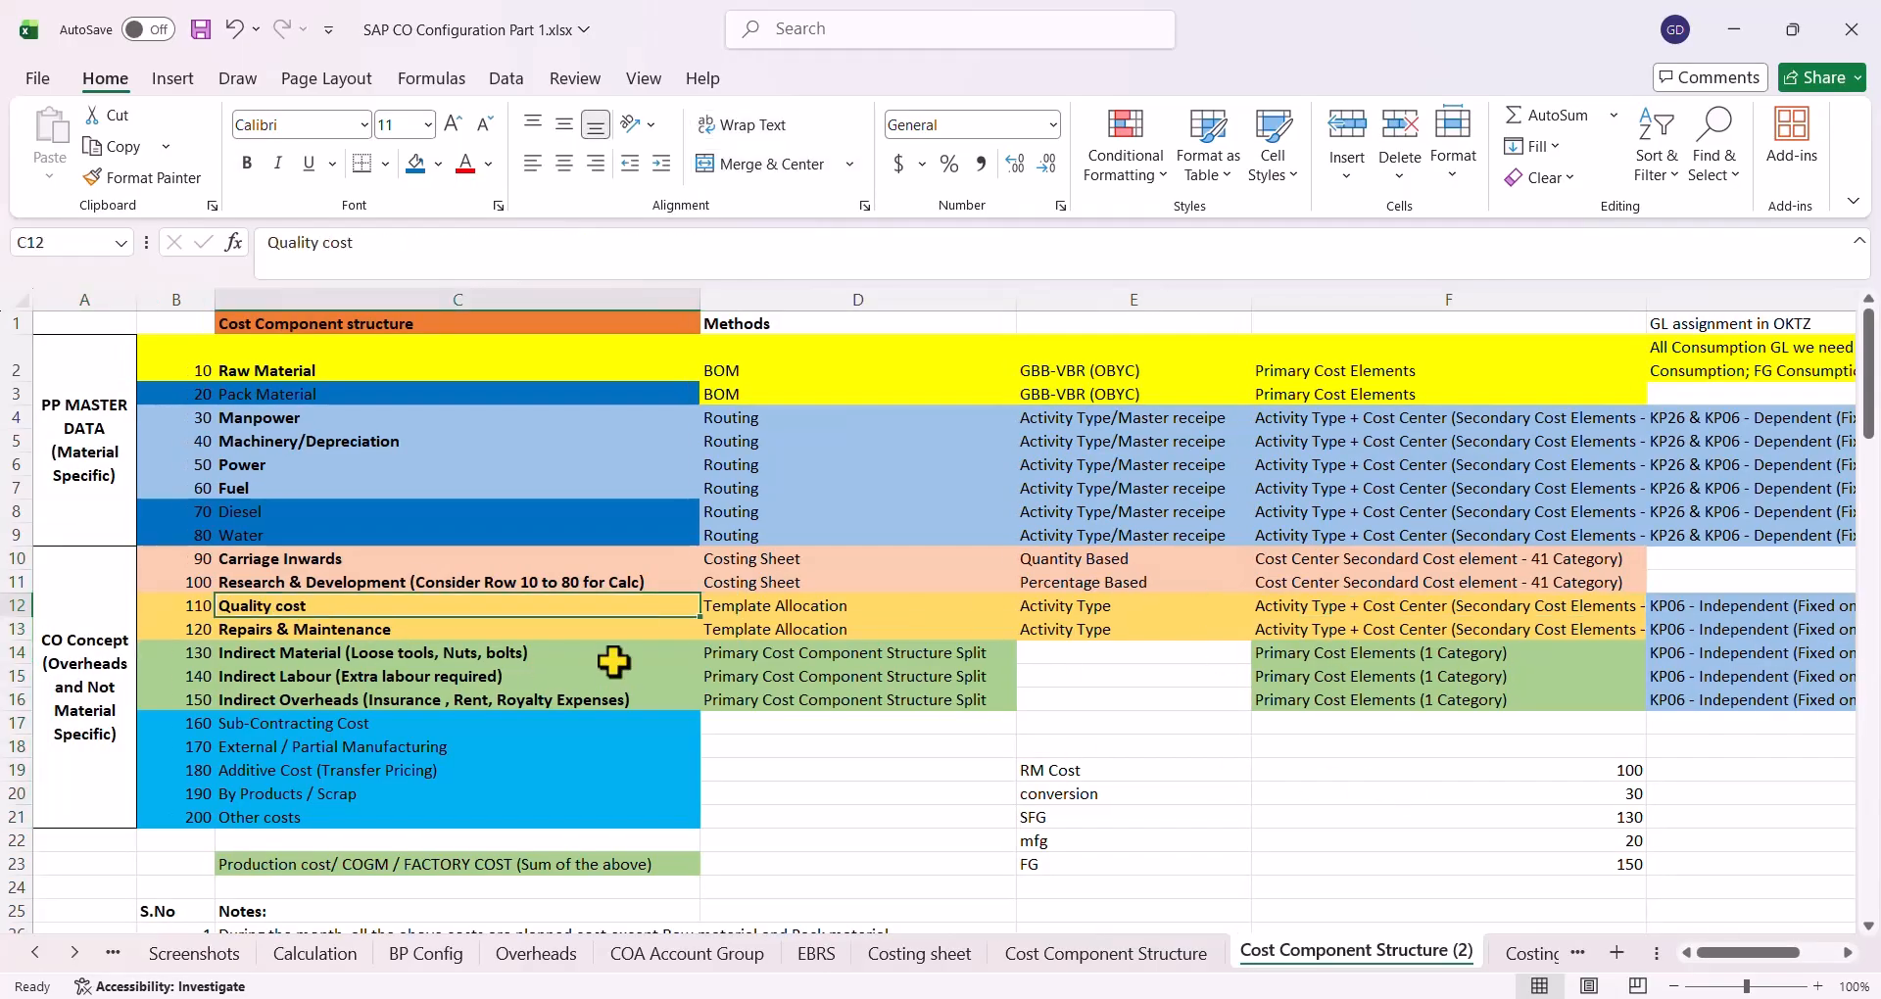
Return to SAP and start a new cost component entry in structure LE with component number 80
{"action": "key", "text": "alt+Tab"}
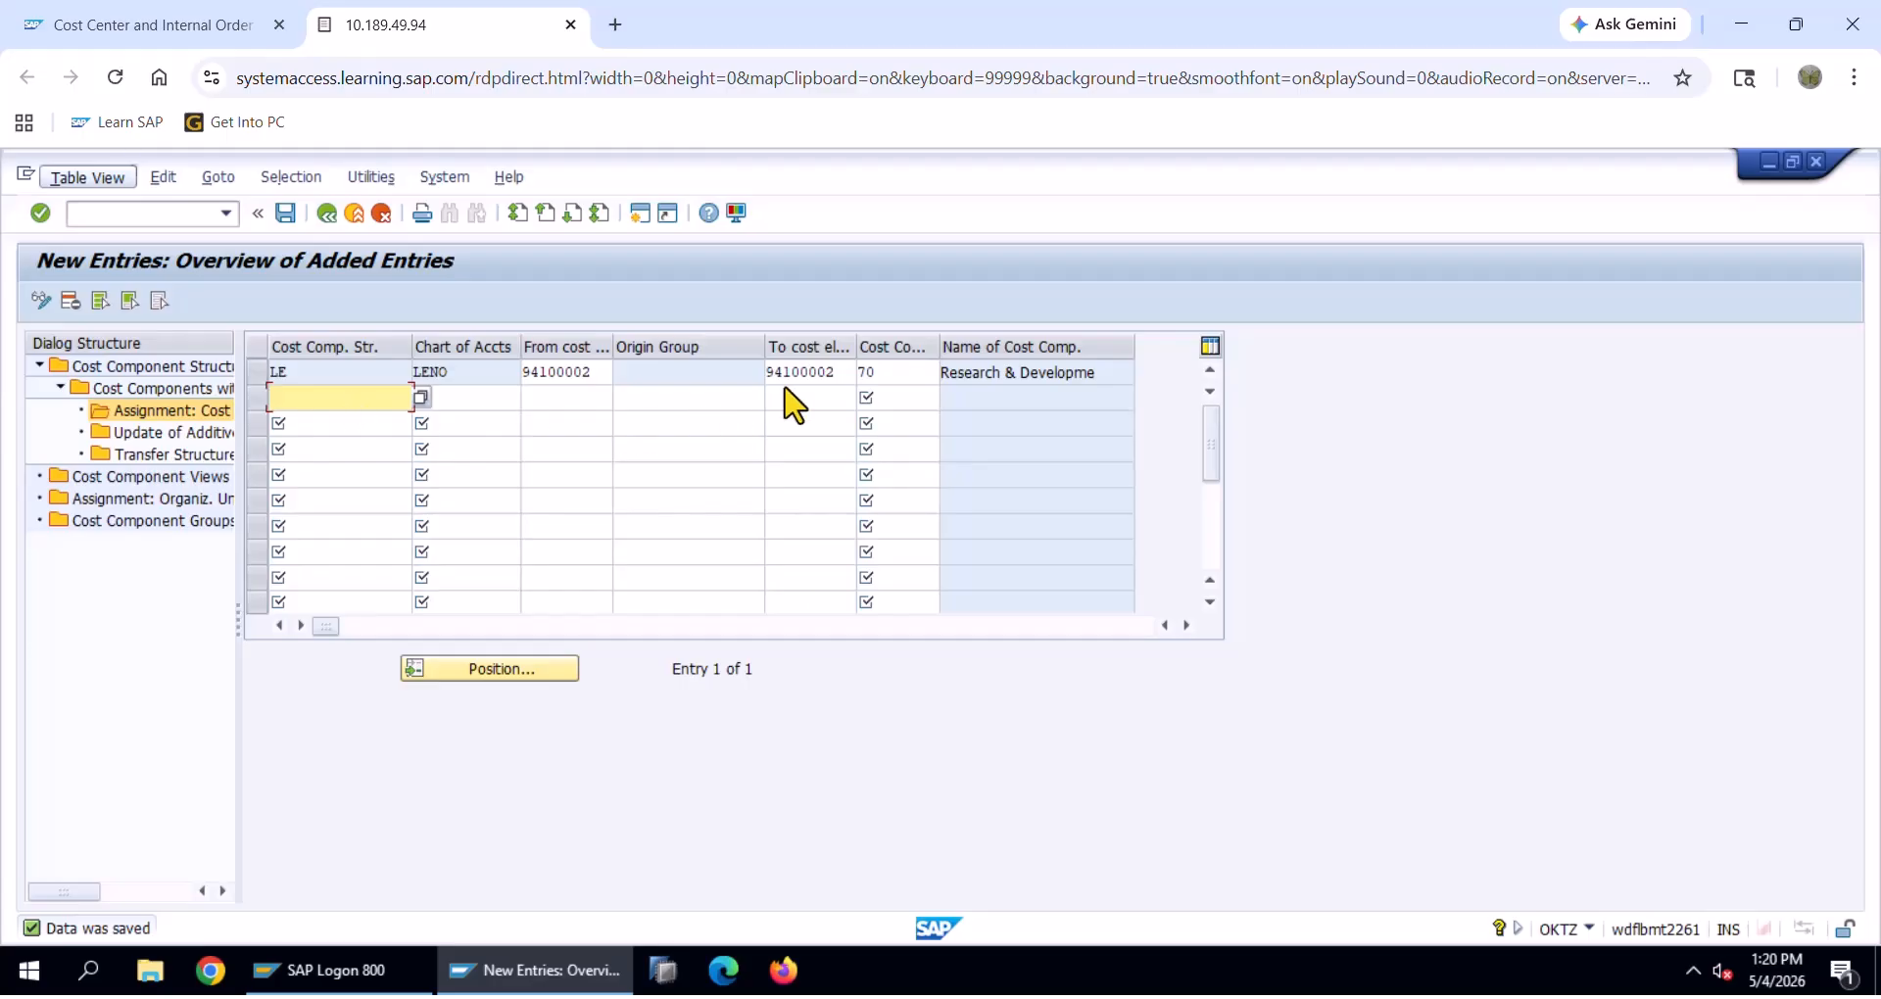
{"action": "key", "text": "Down"}
{"action": "key", "text": "Escape"}
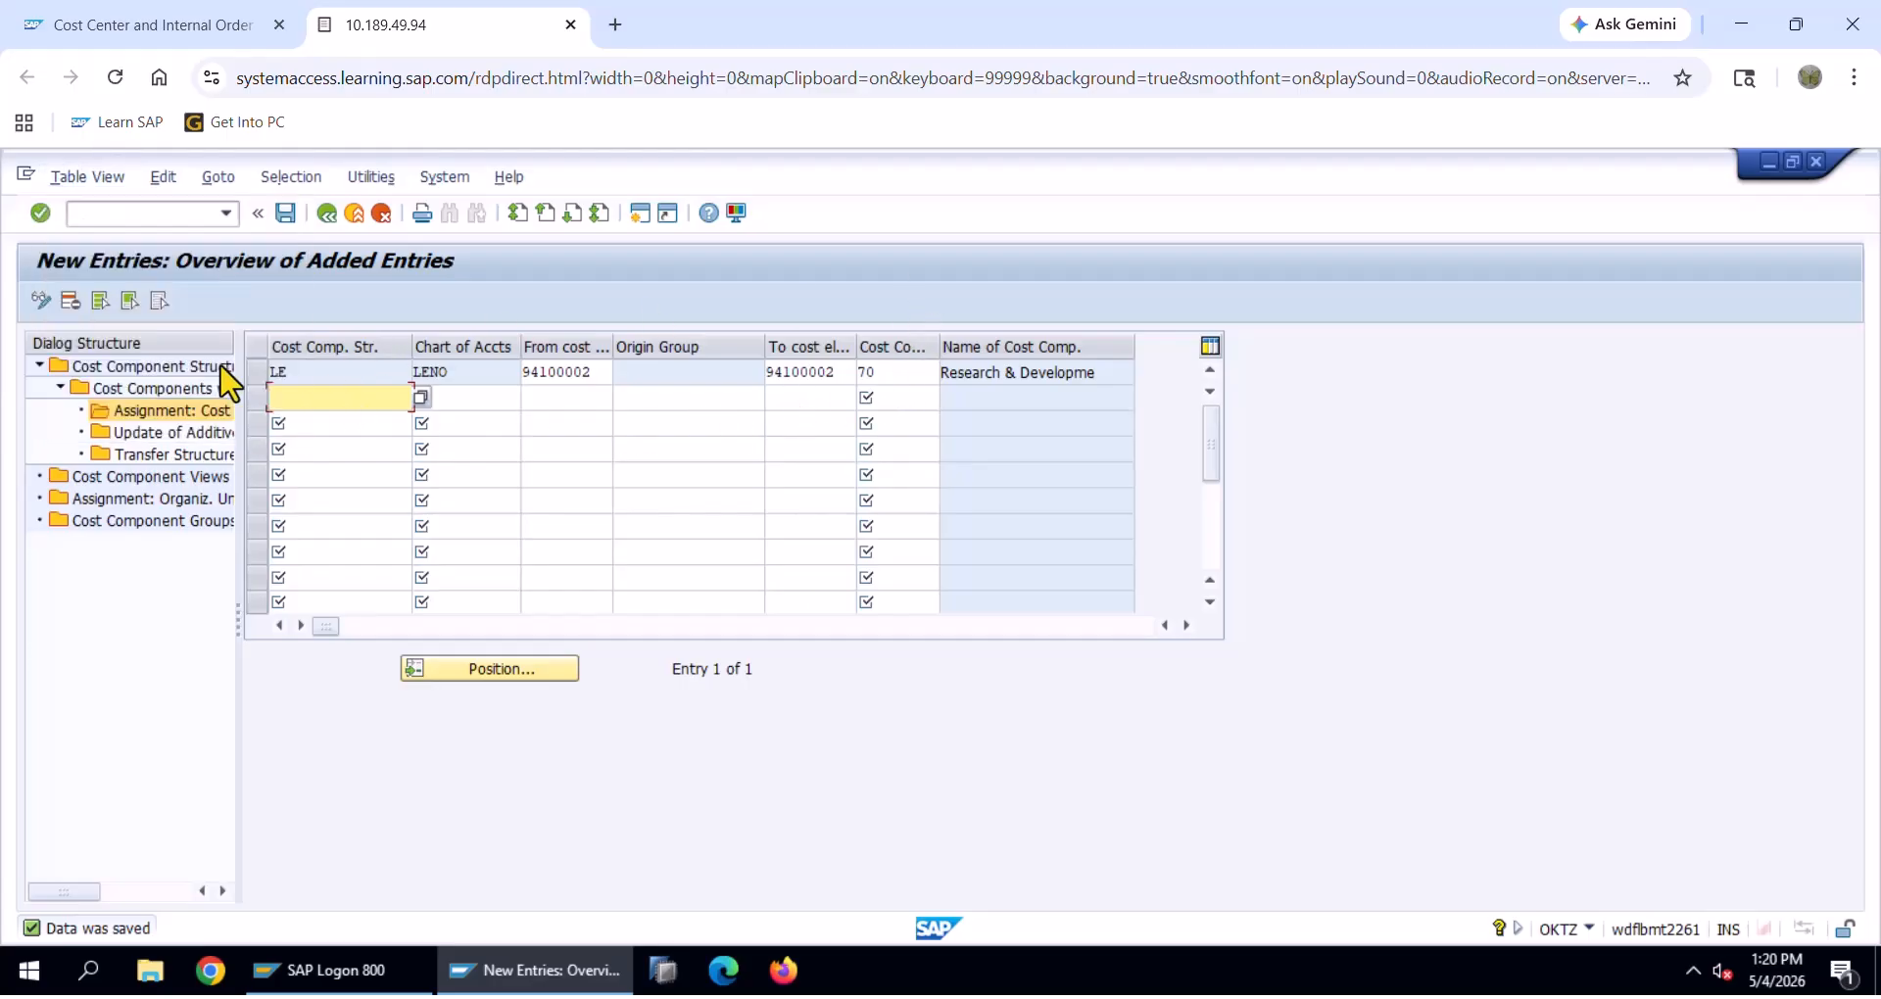
{"action": "double_click", "coordinate": [157, 389]}
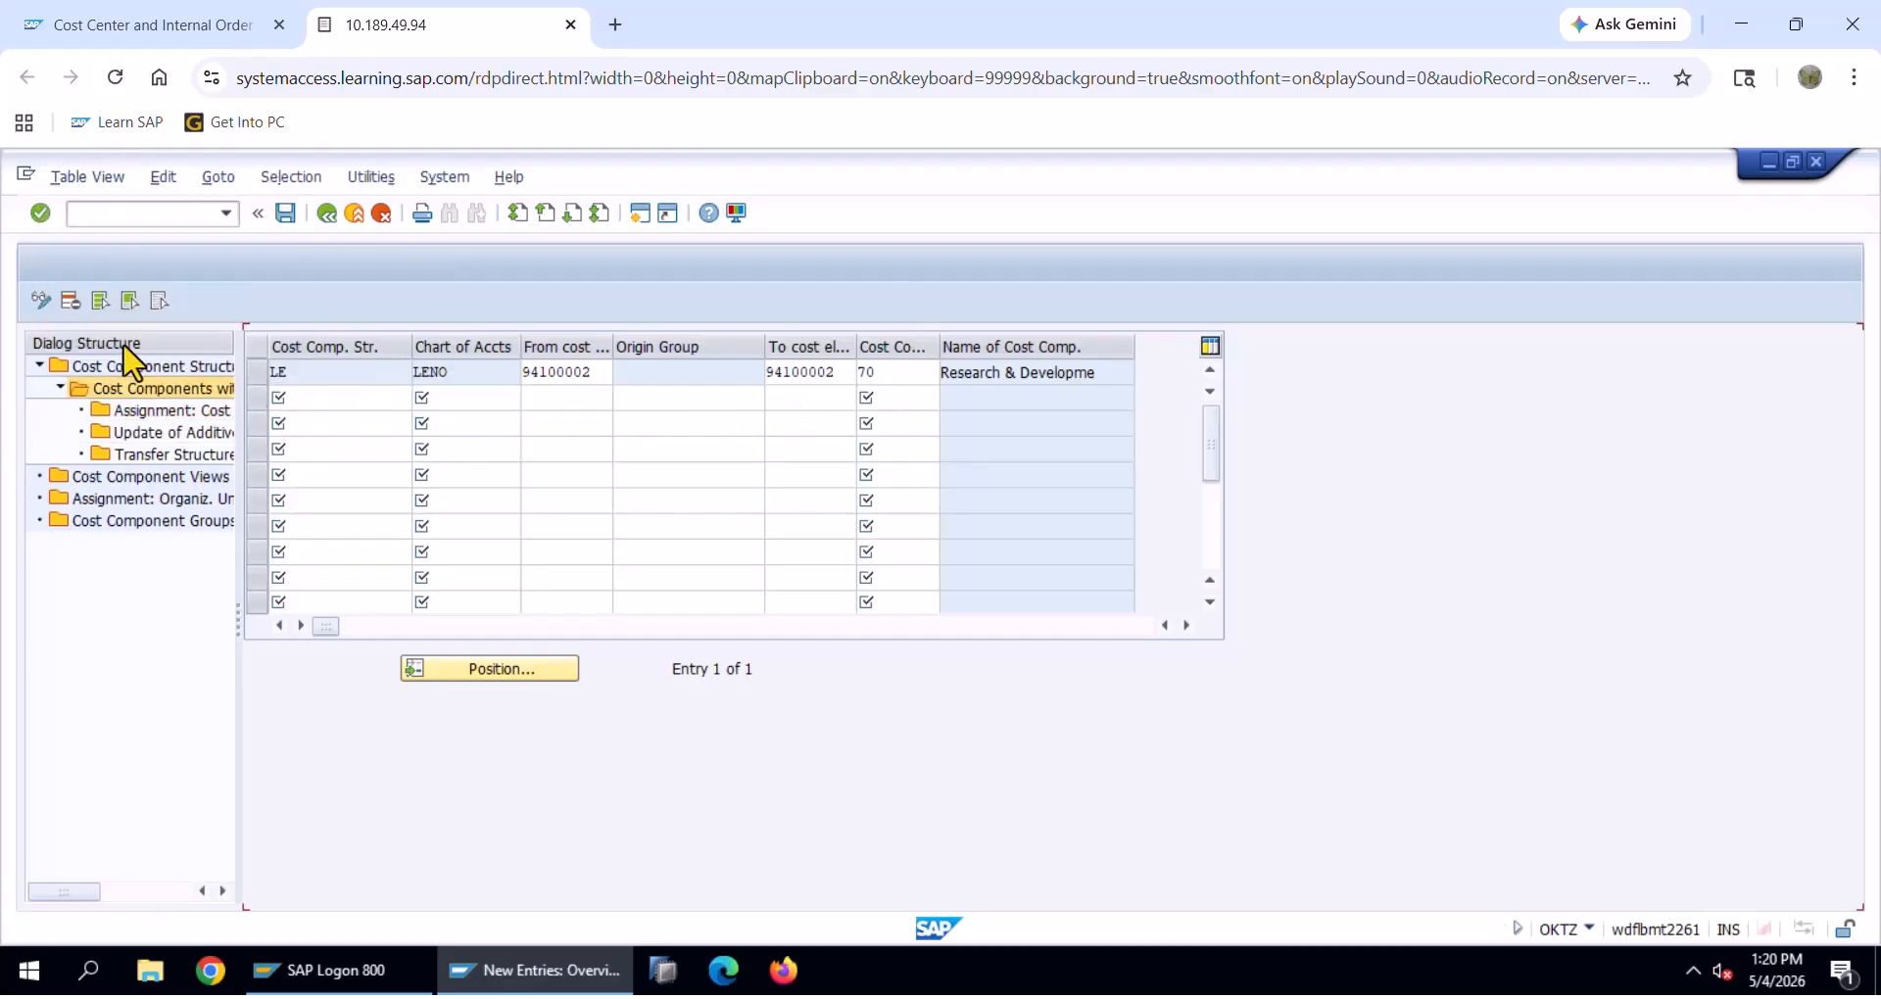
{"action": "left_click", "coordinate": [155, 305]}
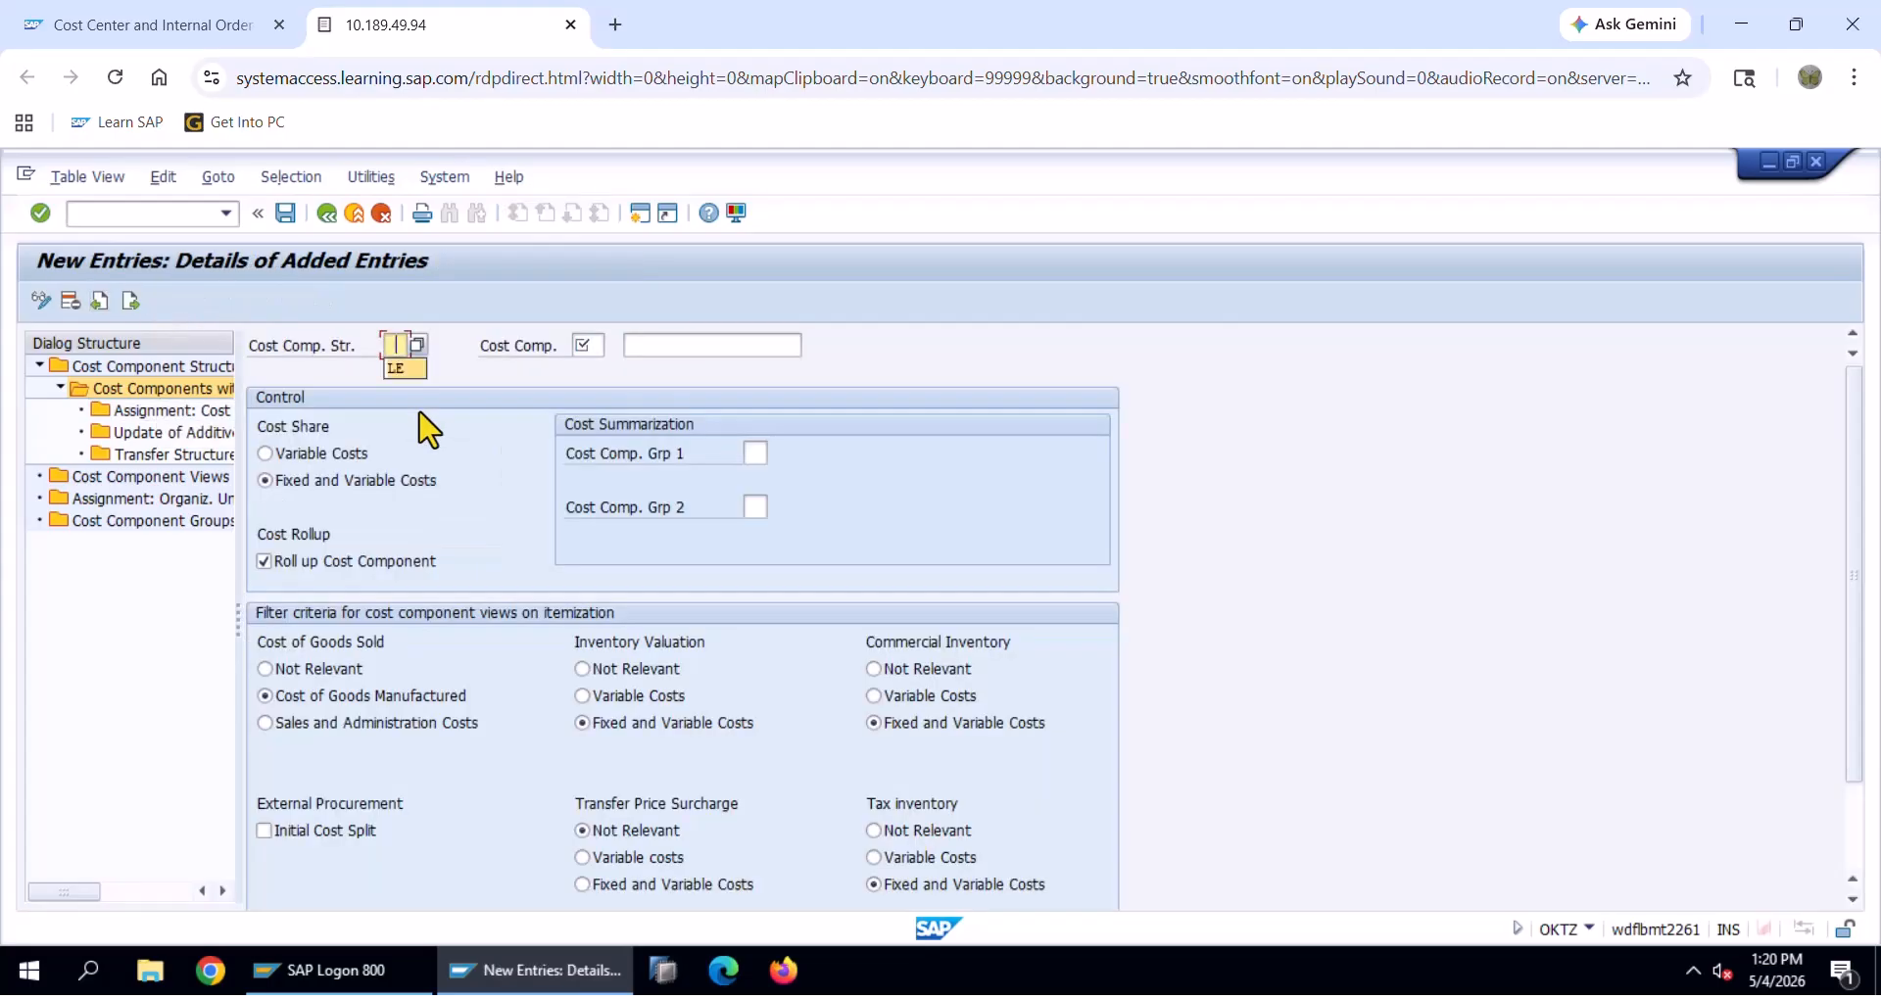
{"action": "type", "text": "LE"}
{"action": "key", "text": "Tab"}
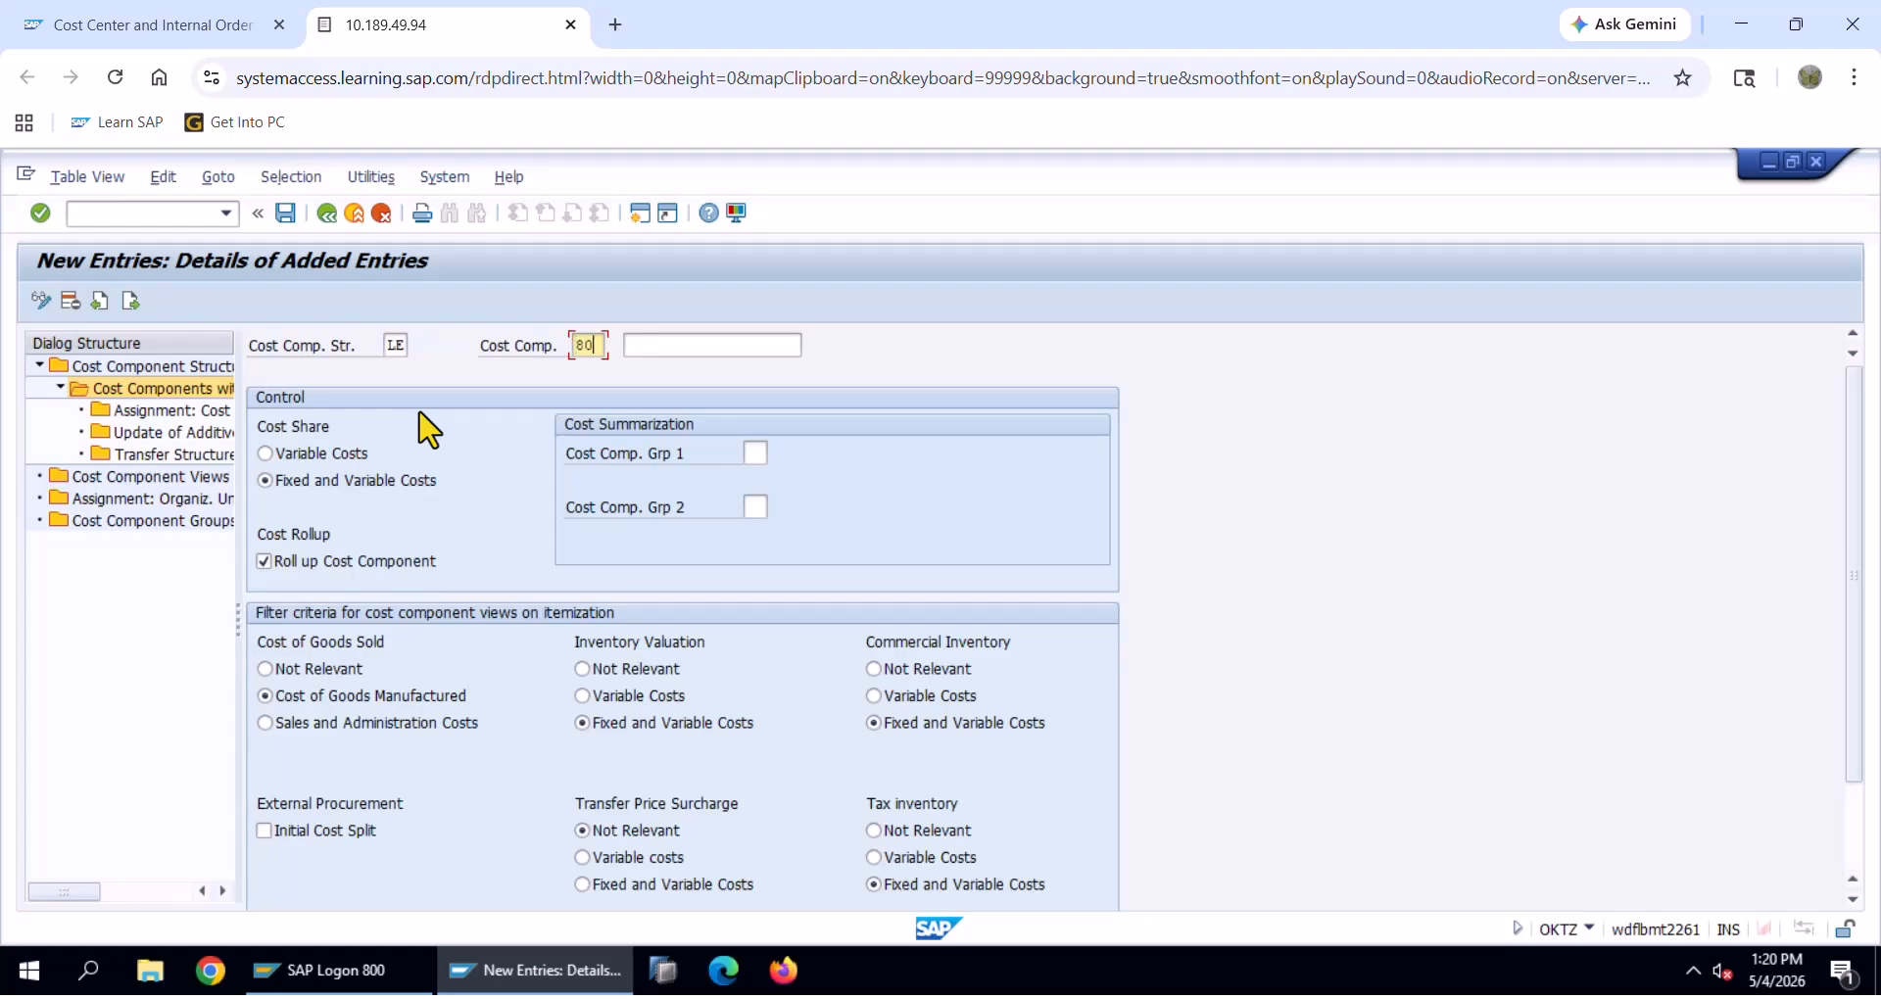
{"action": "key", "text": "Tab"}
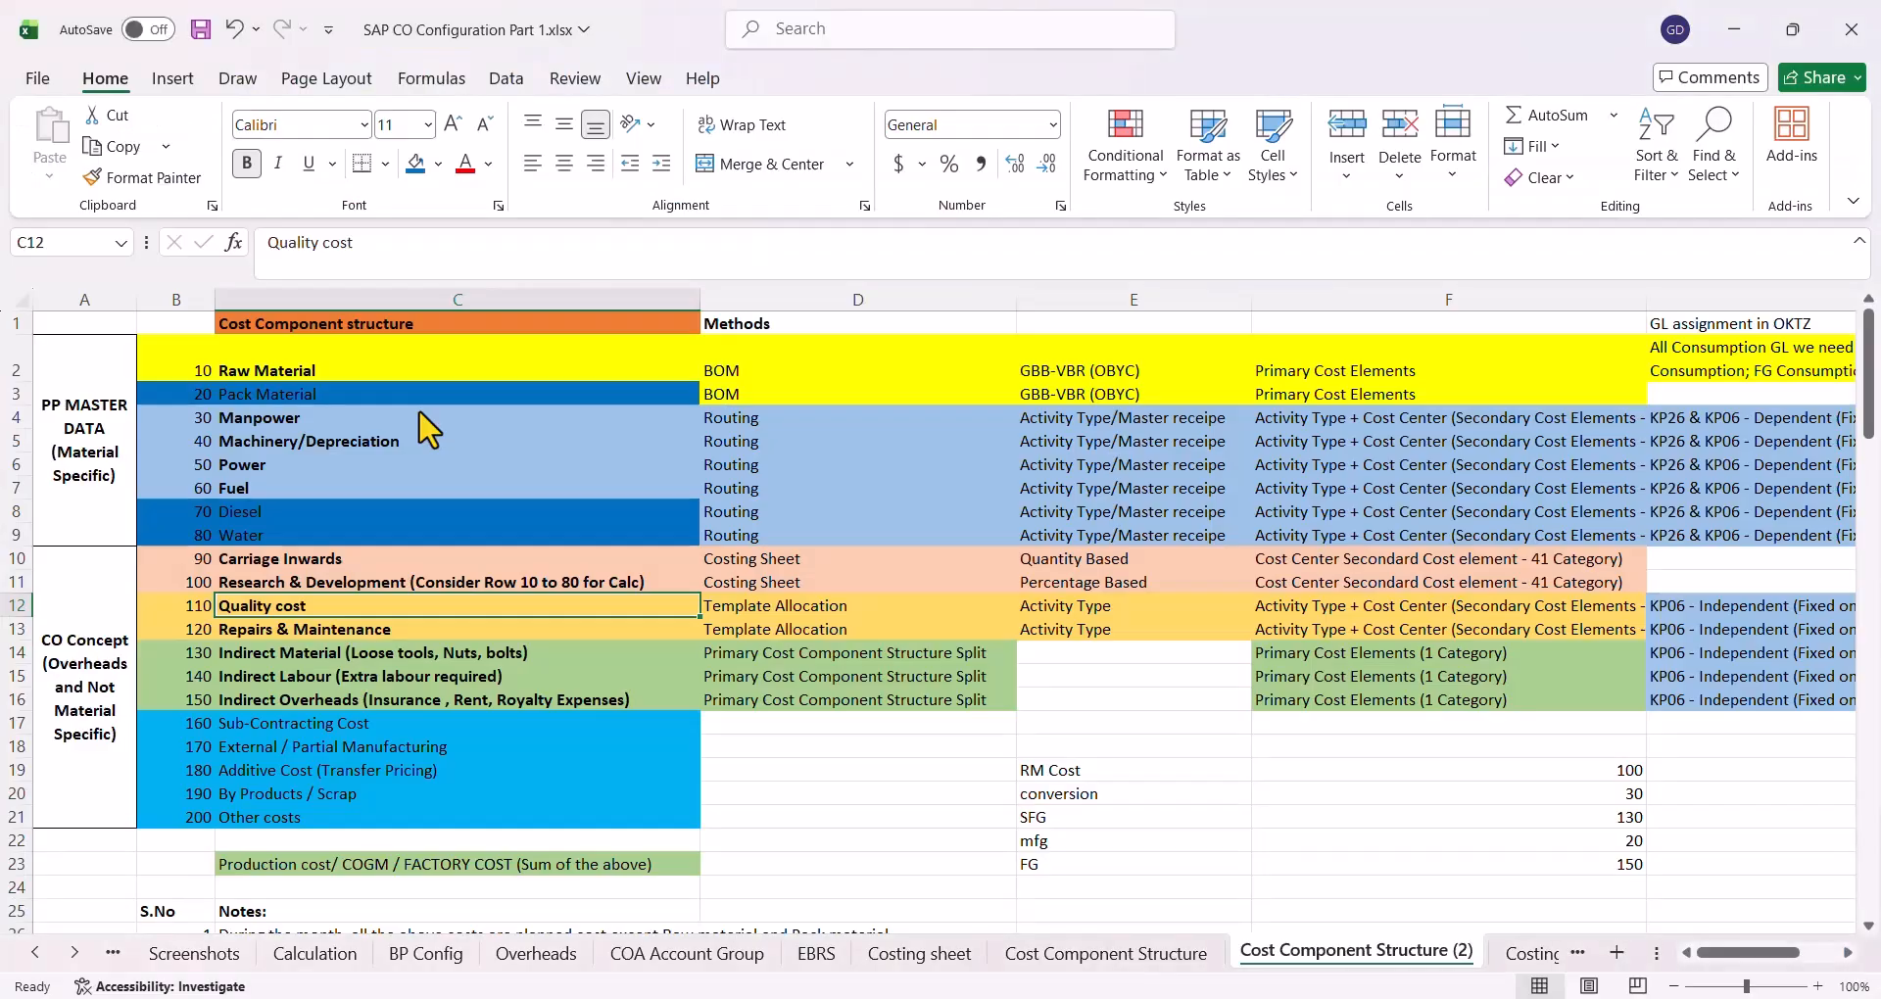
Copy Quality cost from the Excel workbook, enter it in SAP as cost component 80's name, and save
{"action": "key", "text": "ctrl+c"}
{"action": "key", "text": "alt+Tab"}
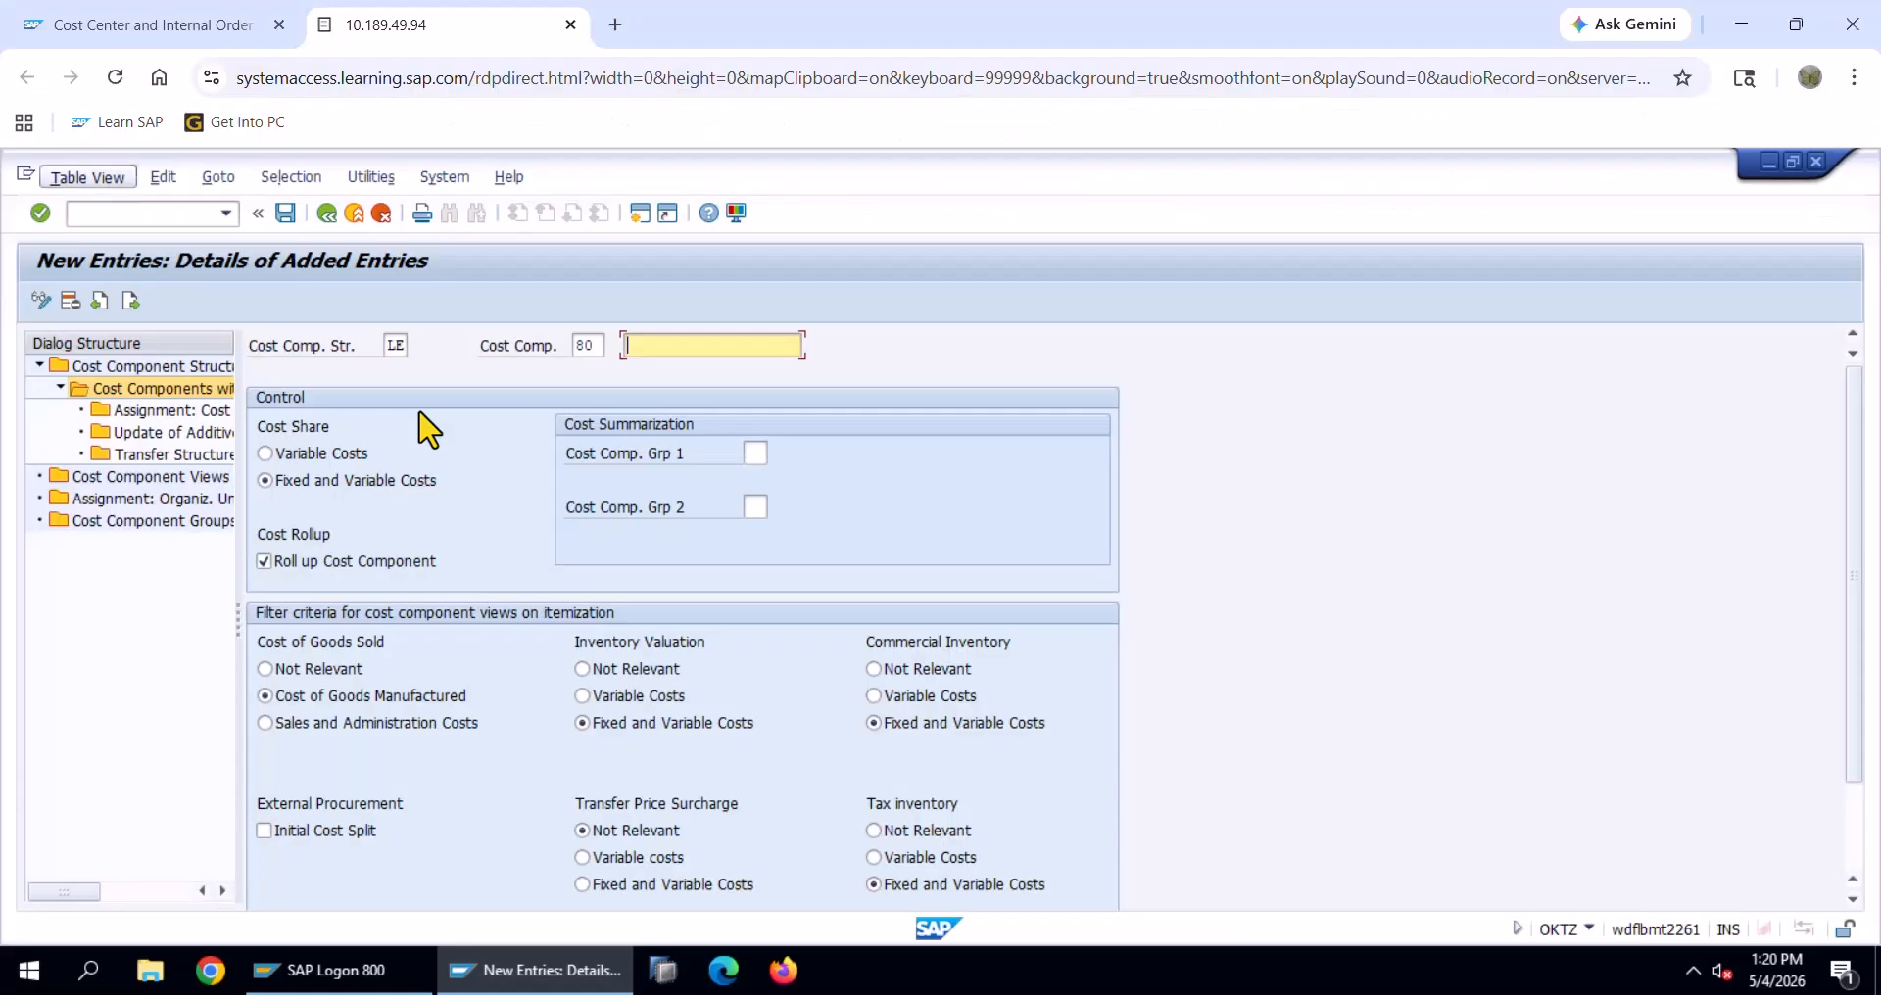
{"action": "key", "text": "Escape"}
{"action": "key", "text": "ctrl+v"}
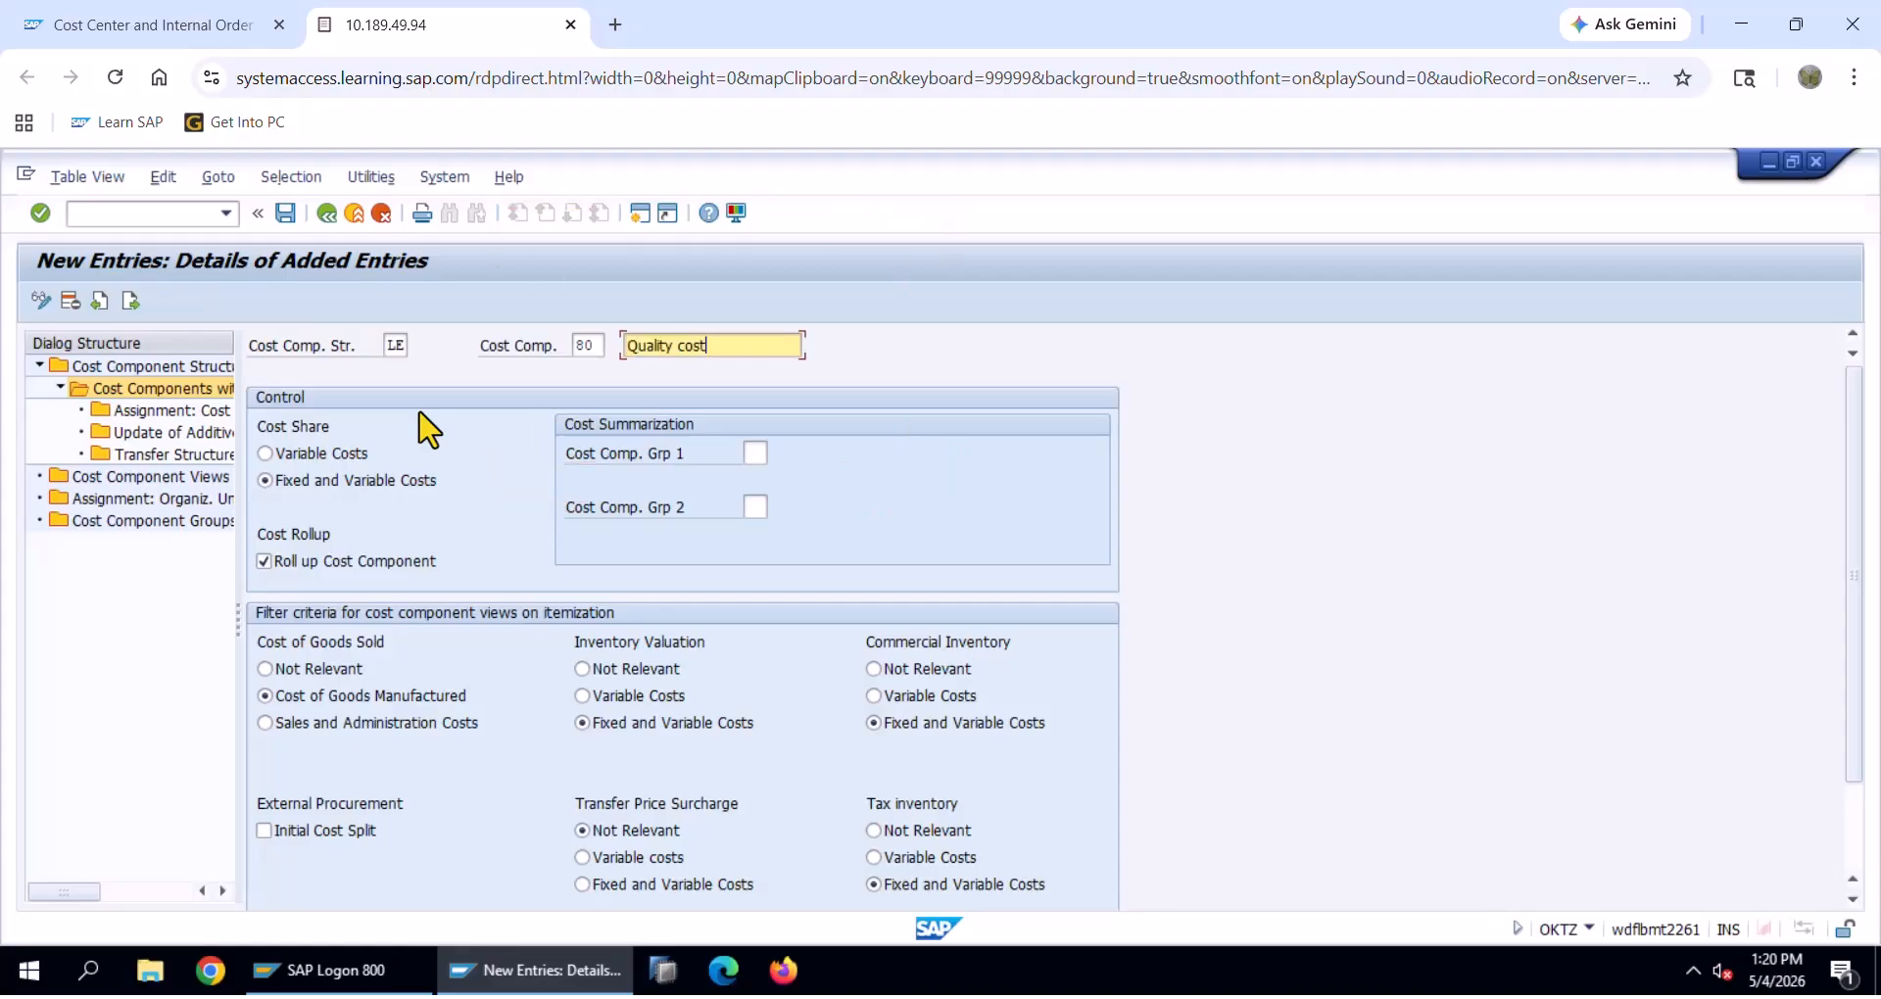
{"action": "key", "text": "Return"}
{"action": "key", "text": "ctrl+s"}
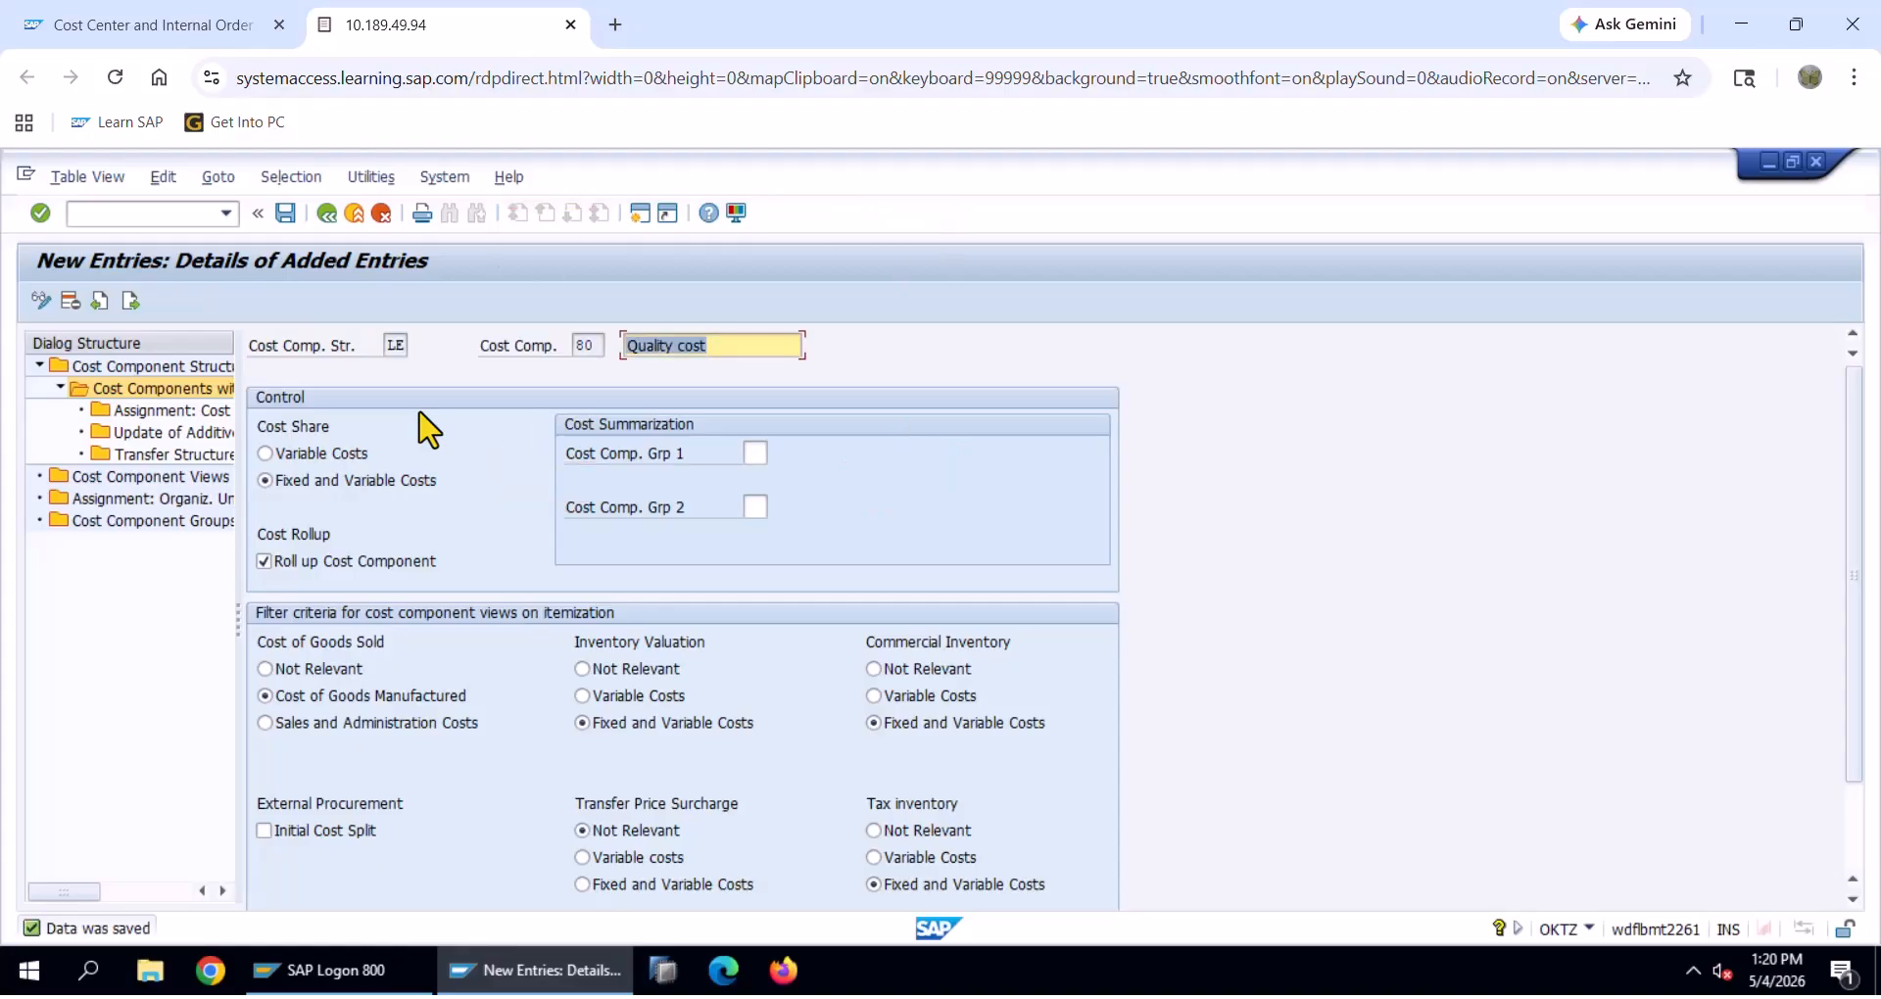
Open the cost element assignments for component 80 and start a new entry with structure LE and chart of accounts LENO
{"action": "double_click", "coordinate": [172, 410]}
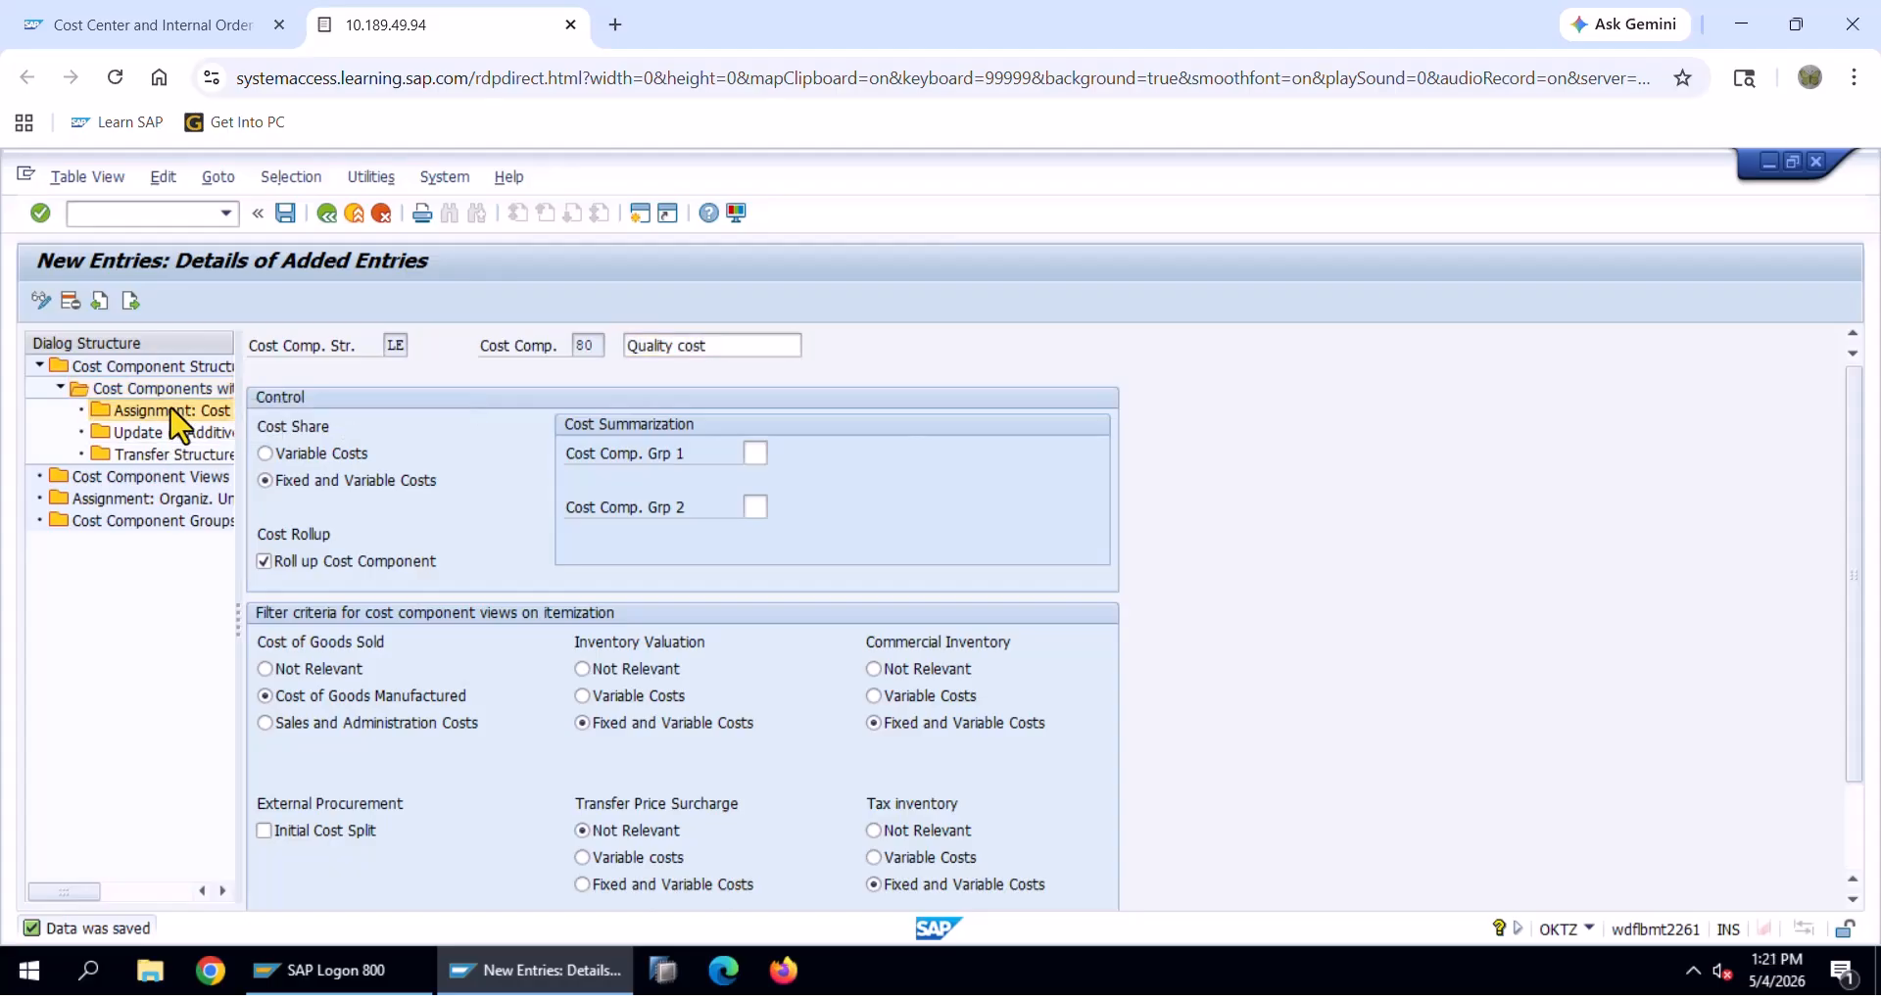
{"action": "left_click", "coordinate": [128, 302]}
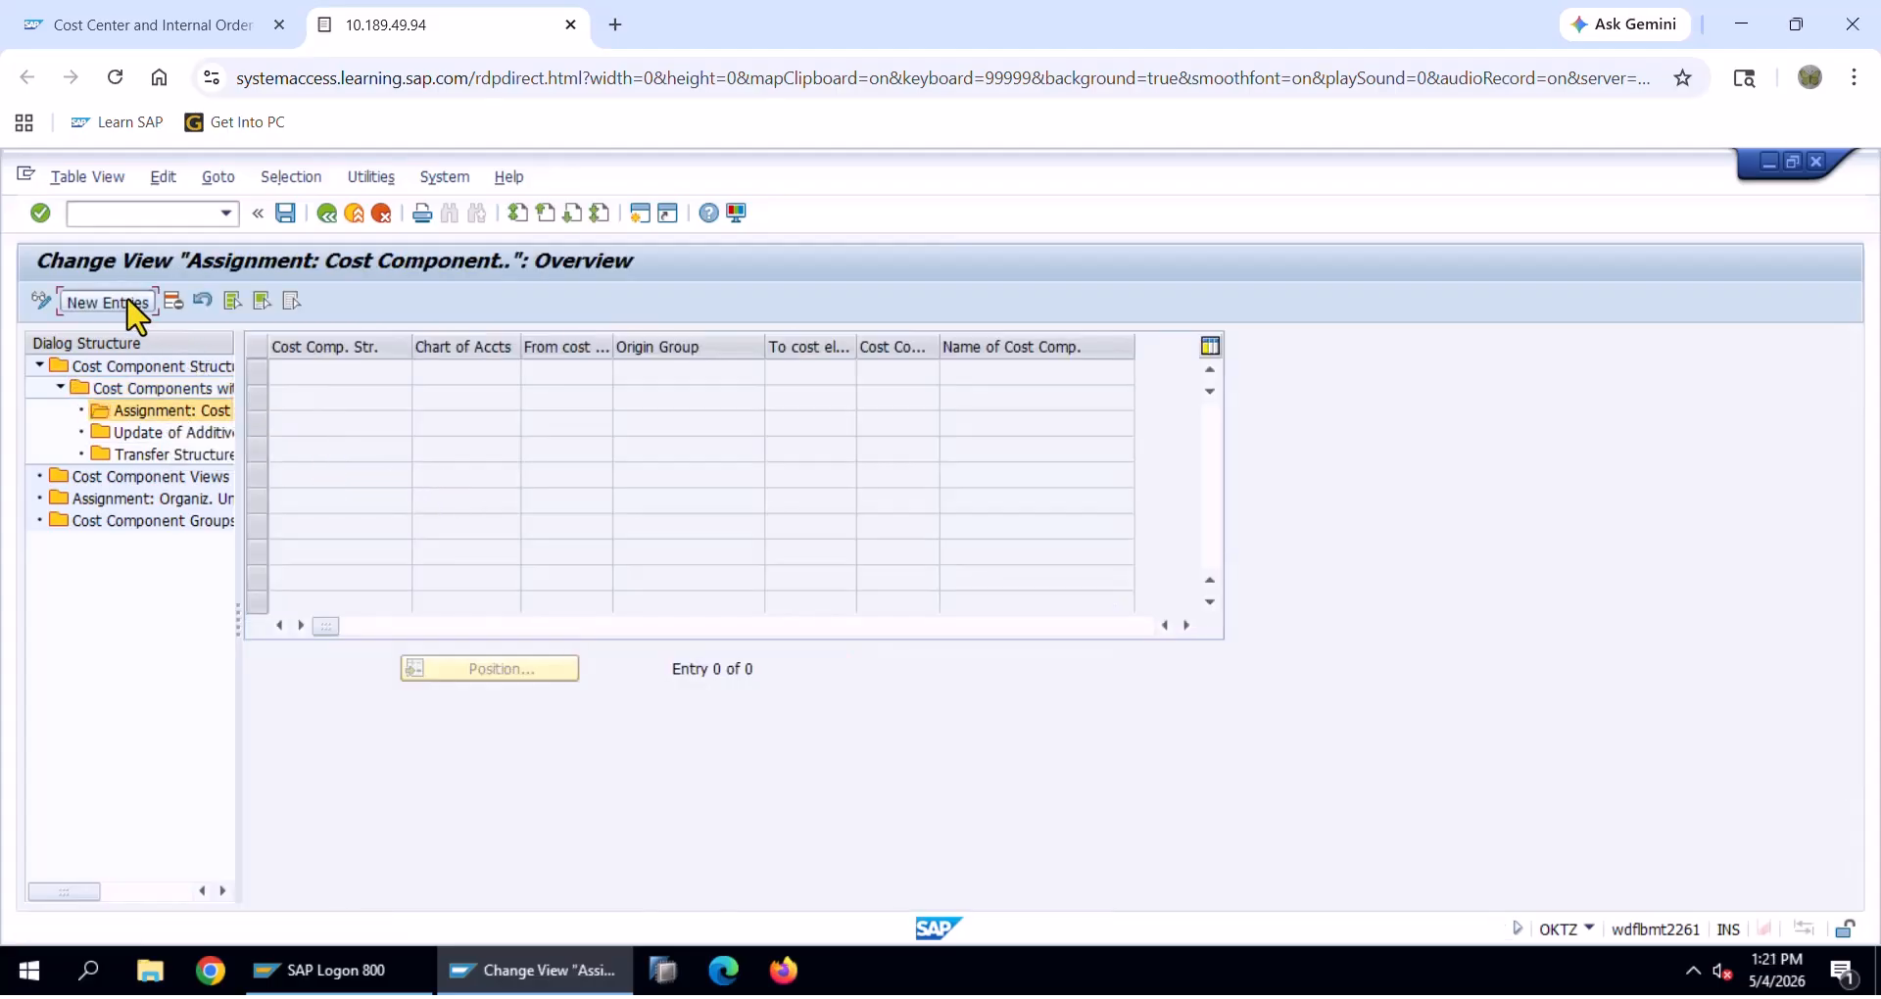
{"action": "key", "text": "space"}
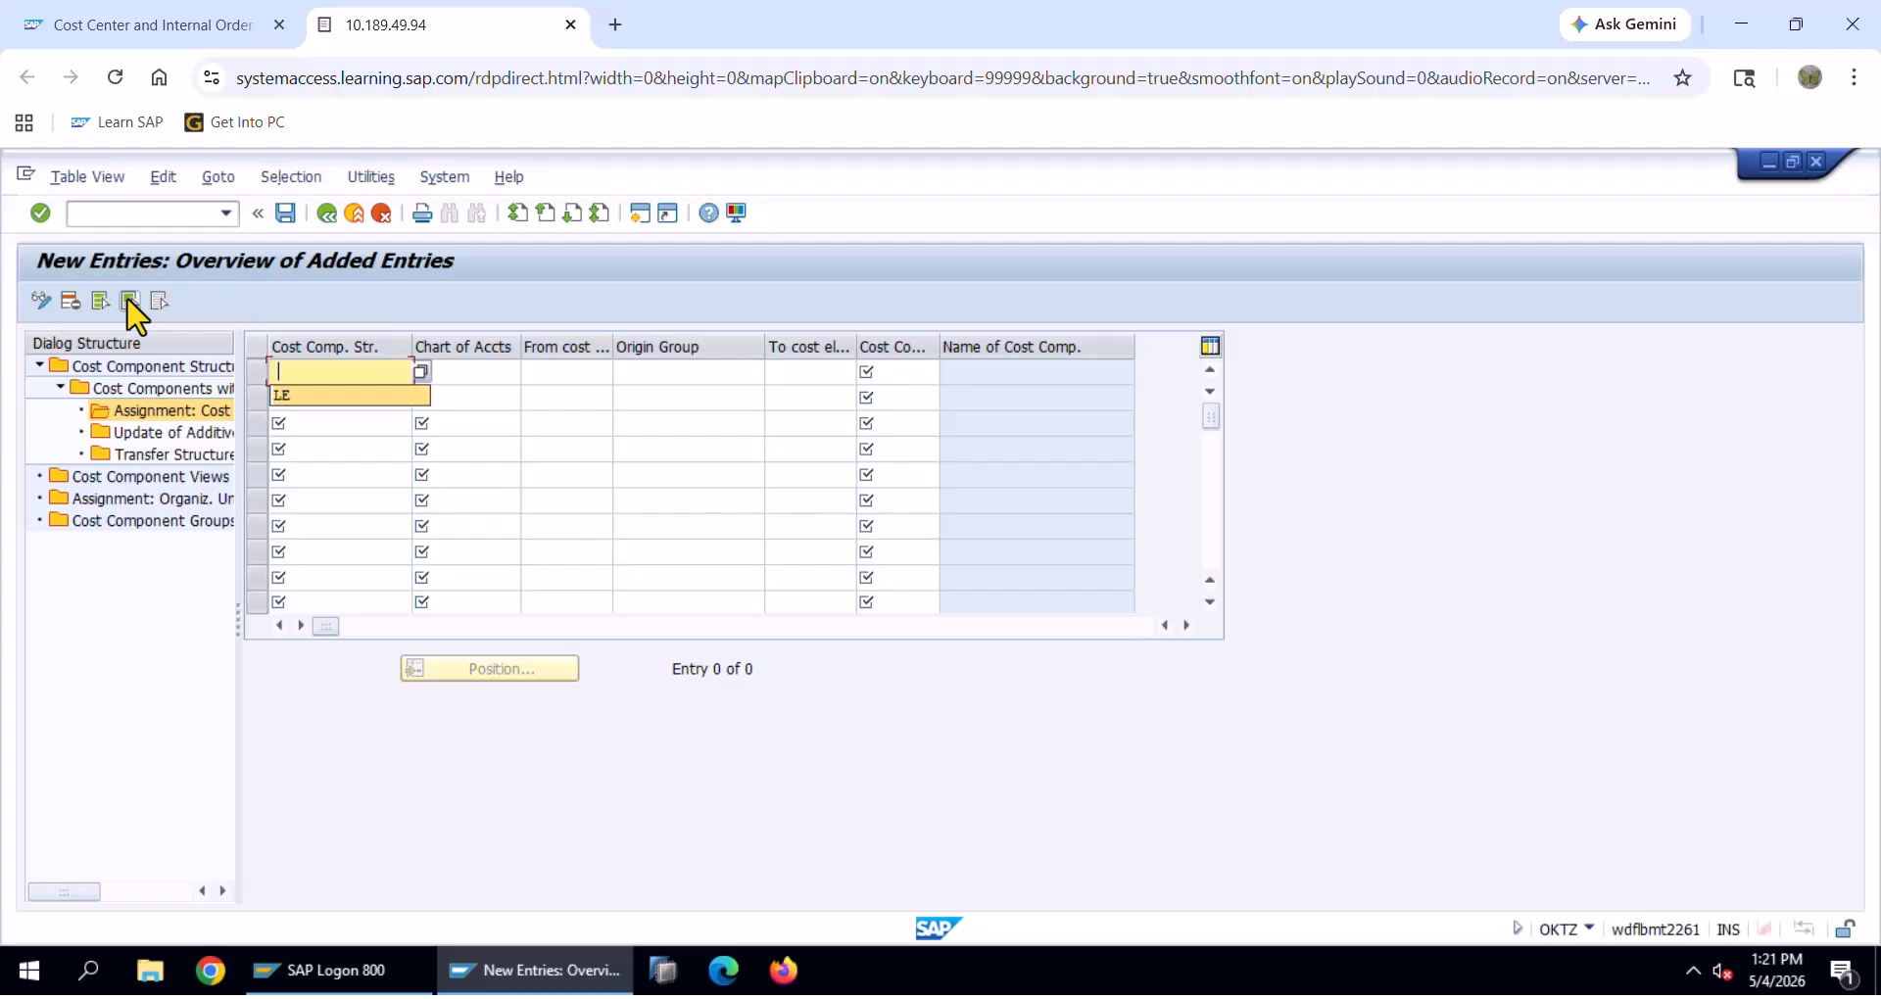
{"action": "key", "text": "Down"}
{"action": "key", "text": "Return"}
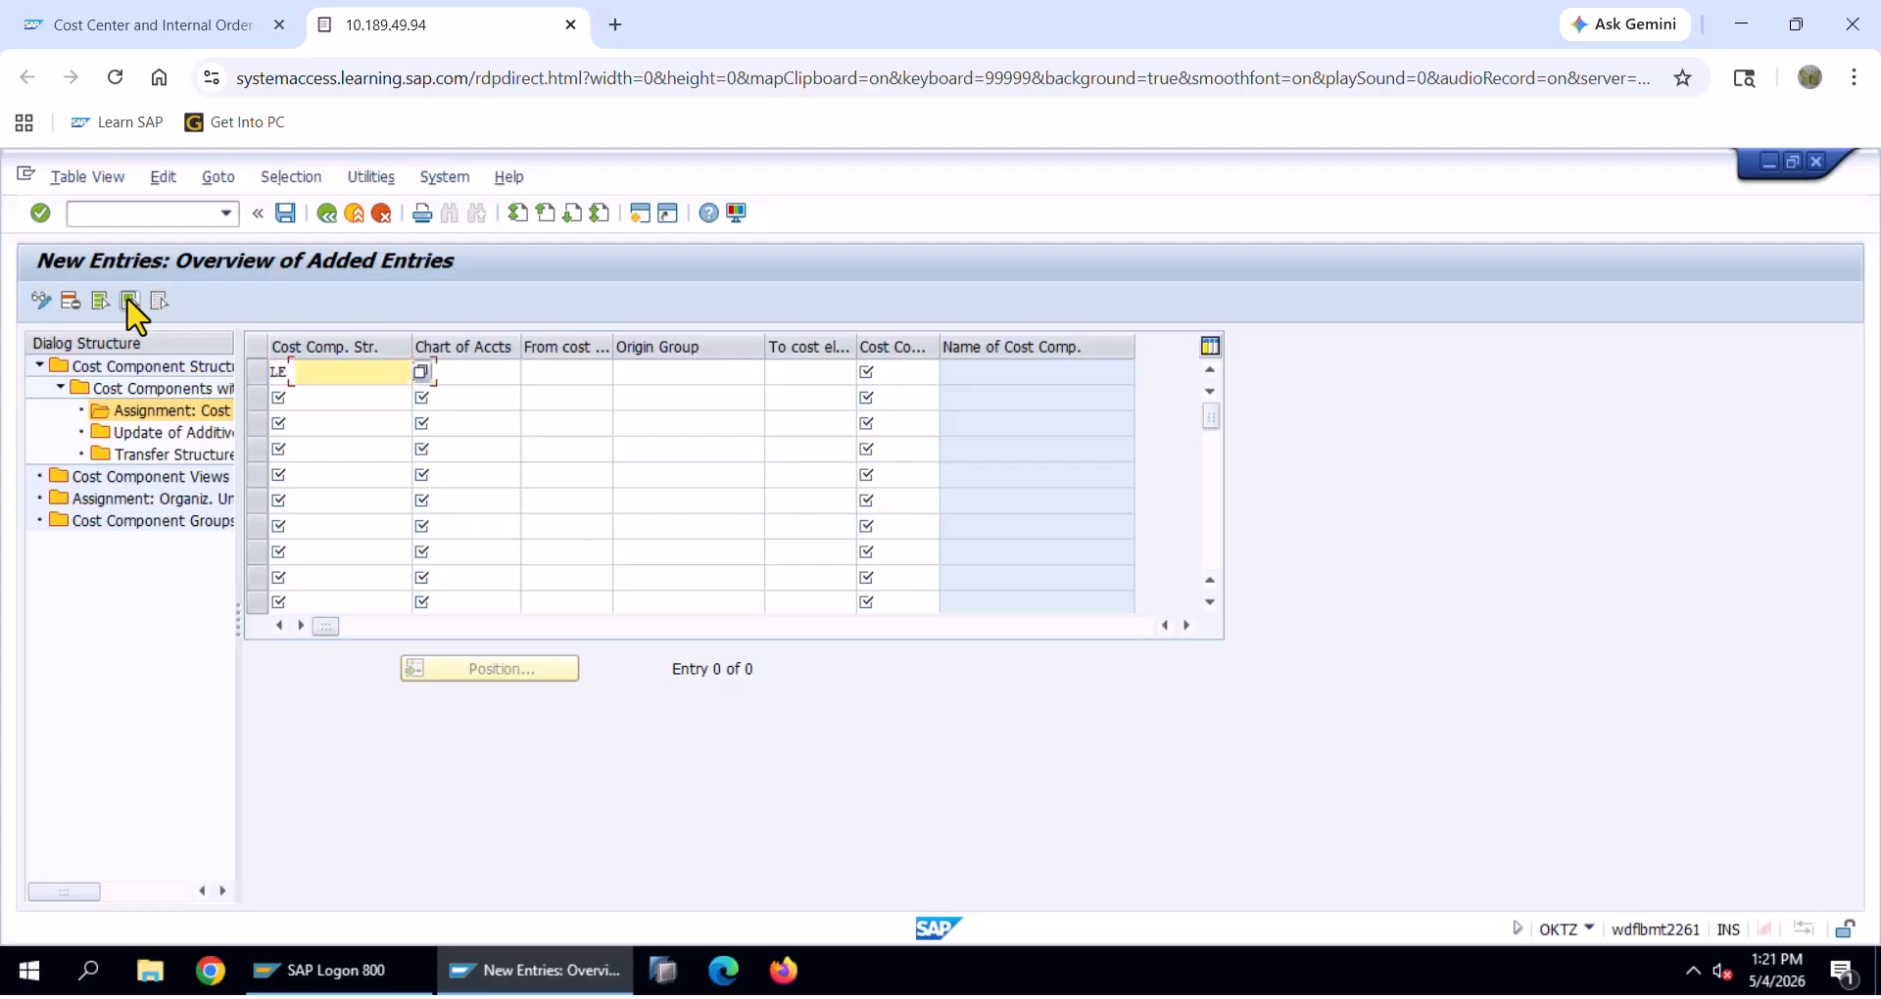
{"action": "key", "text": "Tab"}
{"action": "key", "text": "space"}
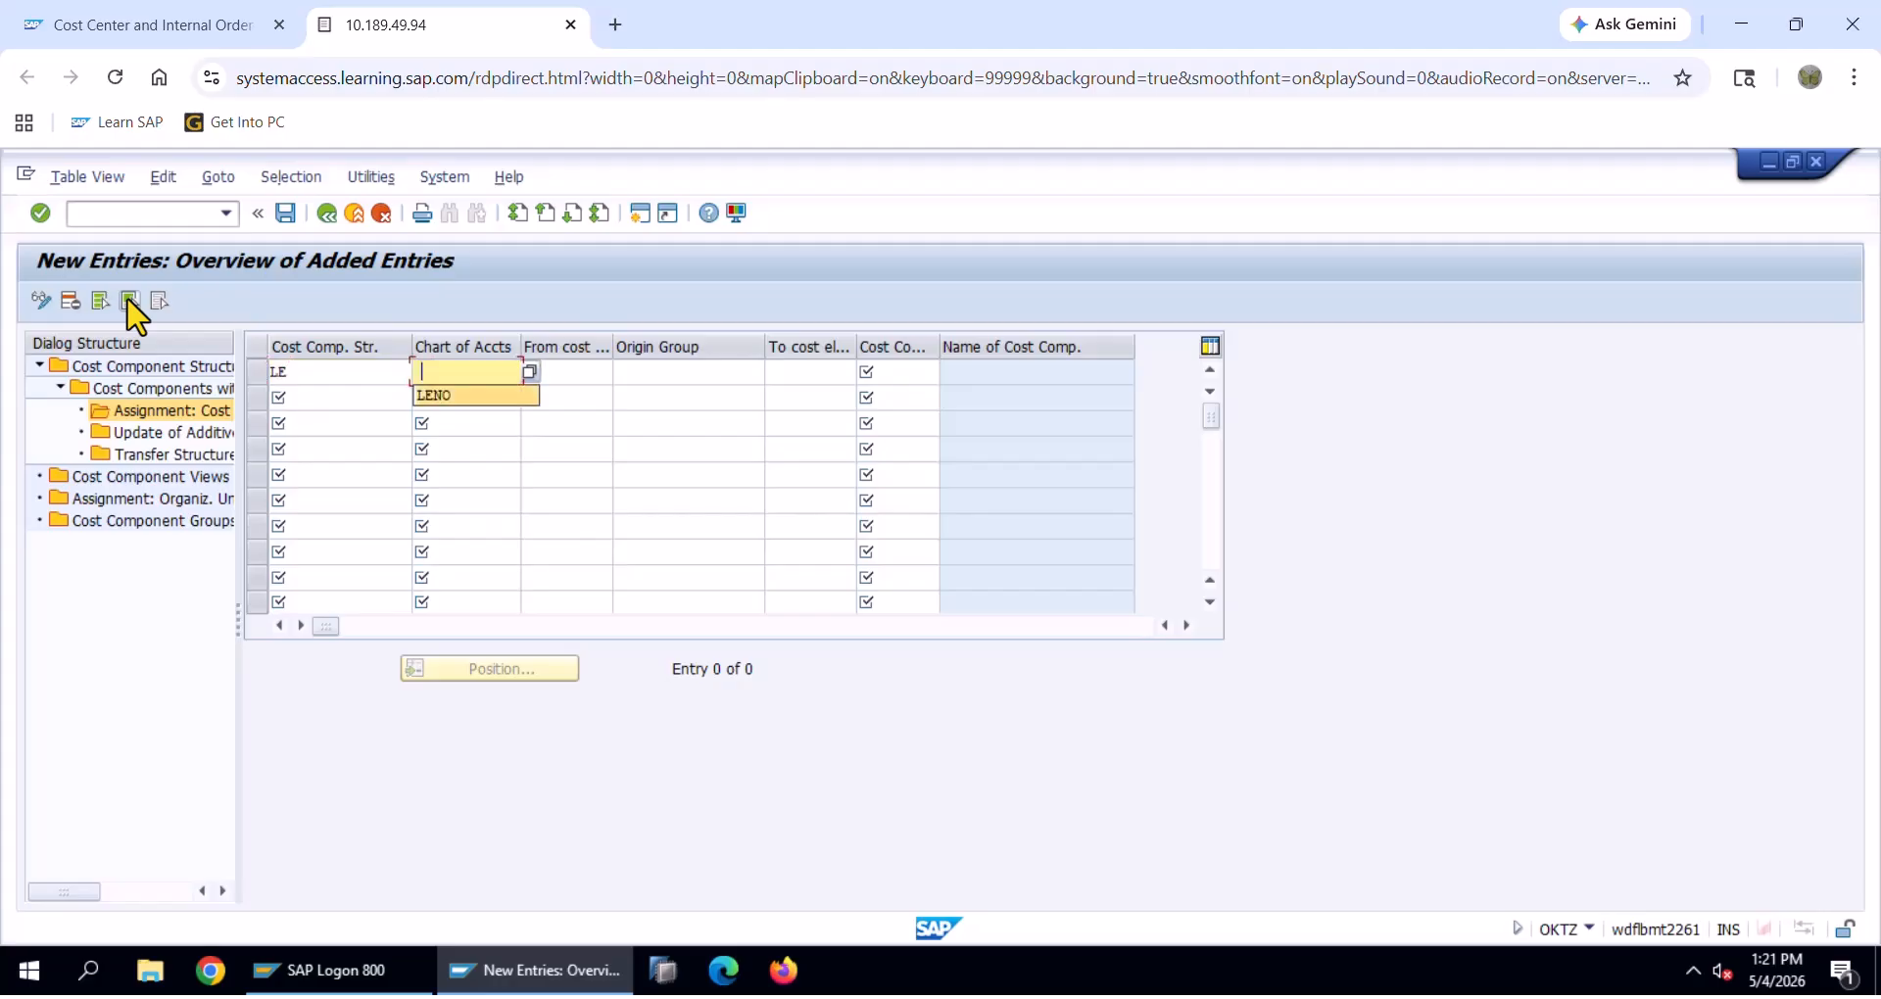
{"action": "key", "text": "Down"}
{"action": "key", "text": "Return"}
{"action": "key", "text": "Tab"}
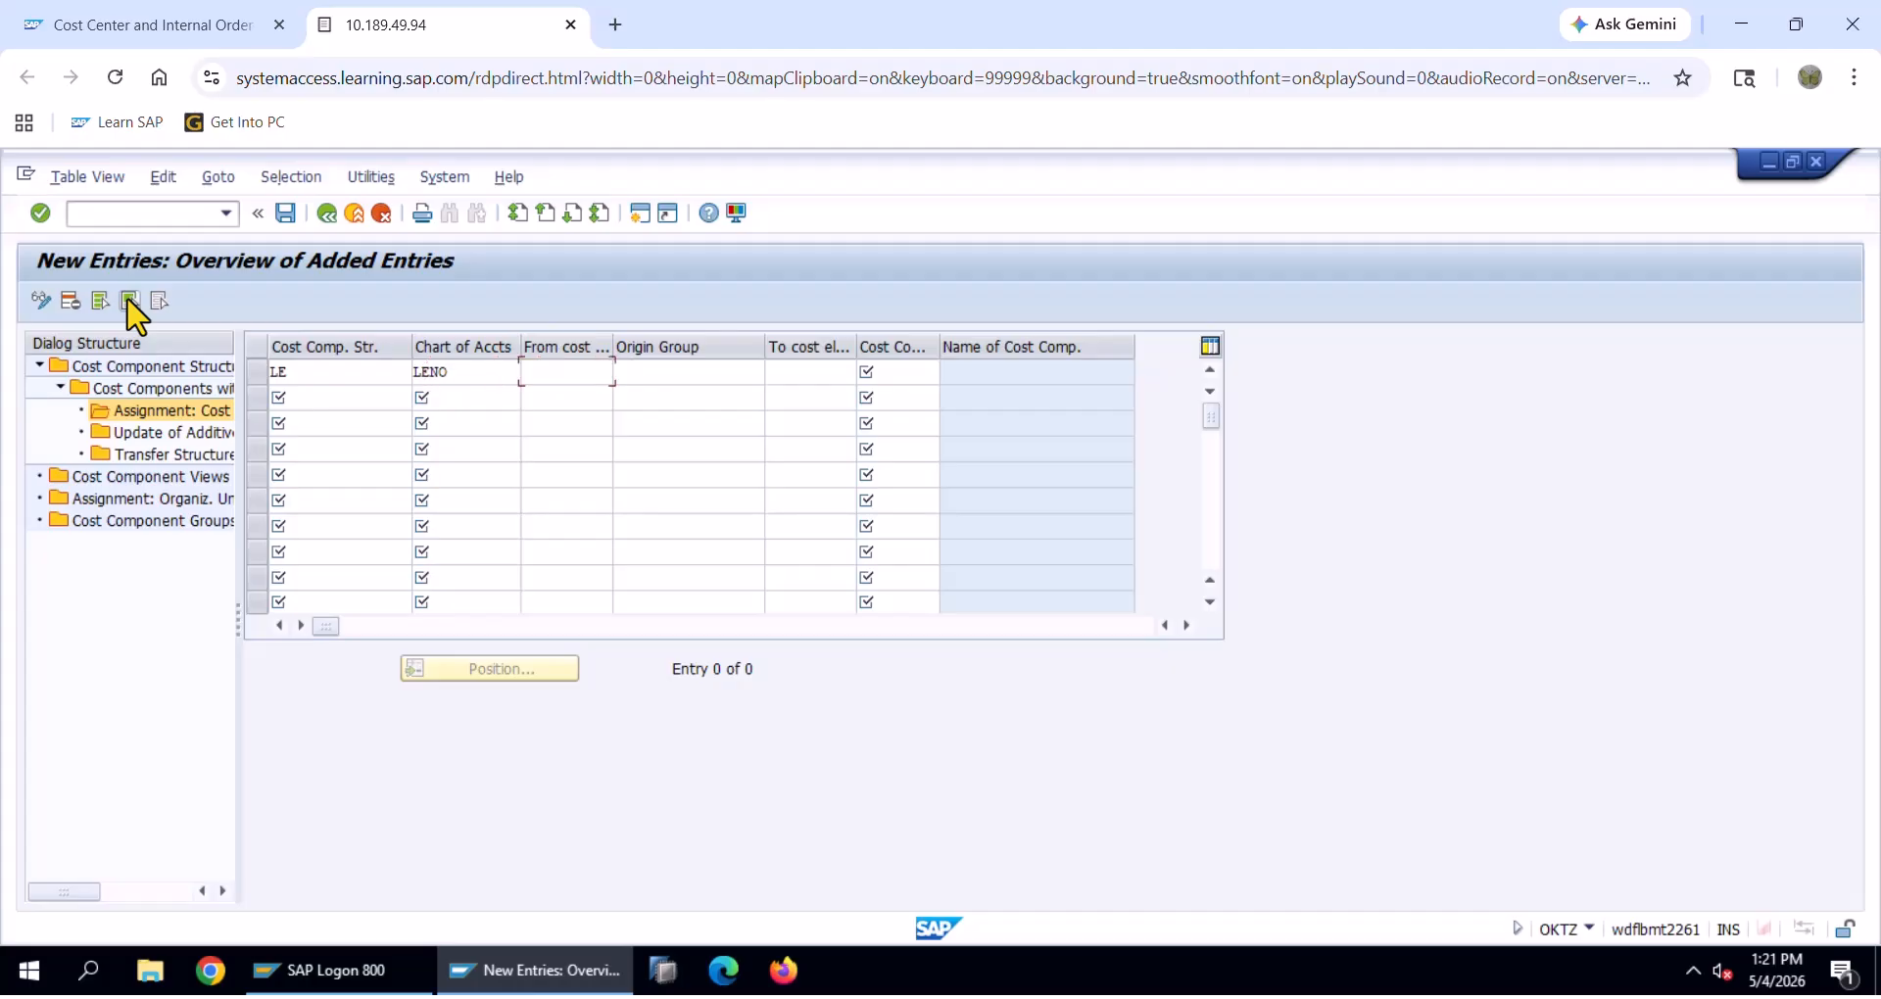
List the available starting cost elements sorted by chart of accounts and recheck the Quality cost row in the workbook
{"action": "key", "text": "F4"}
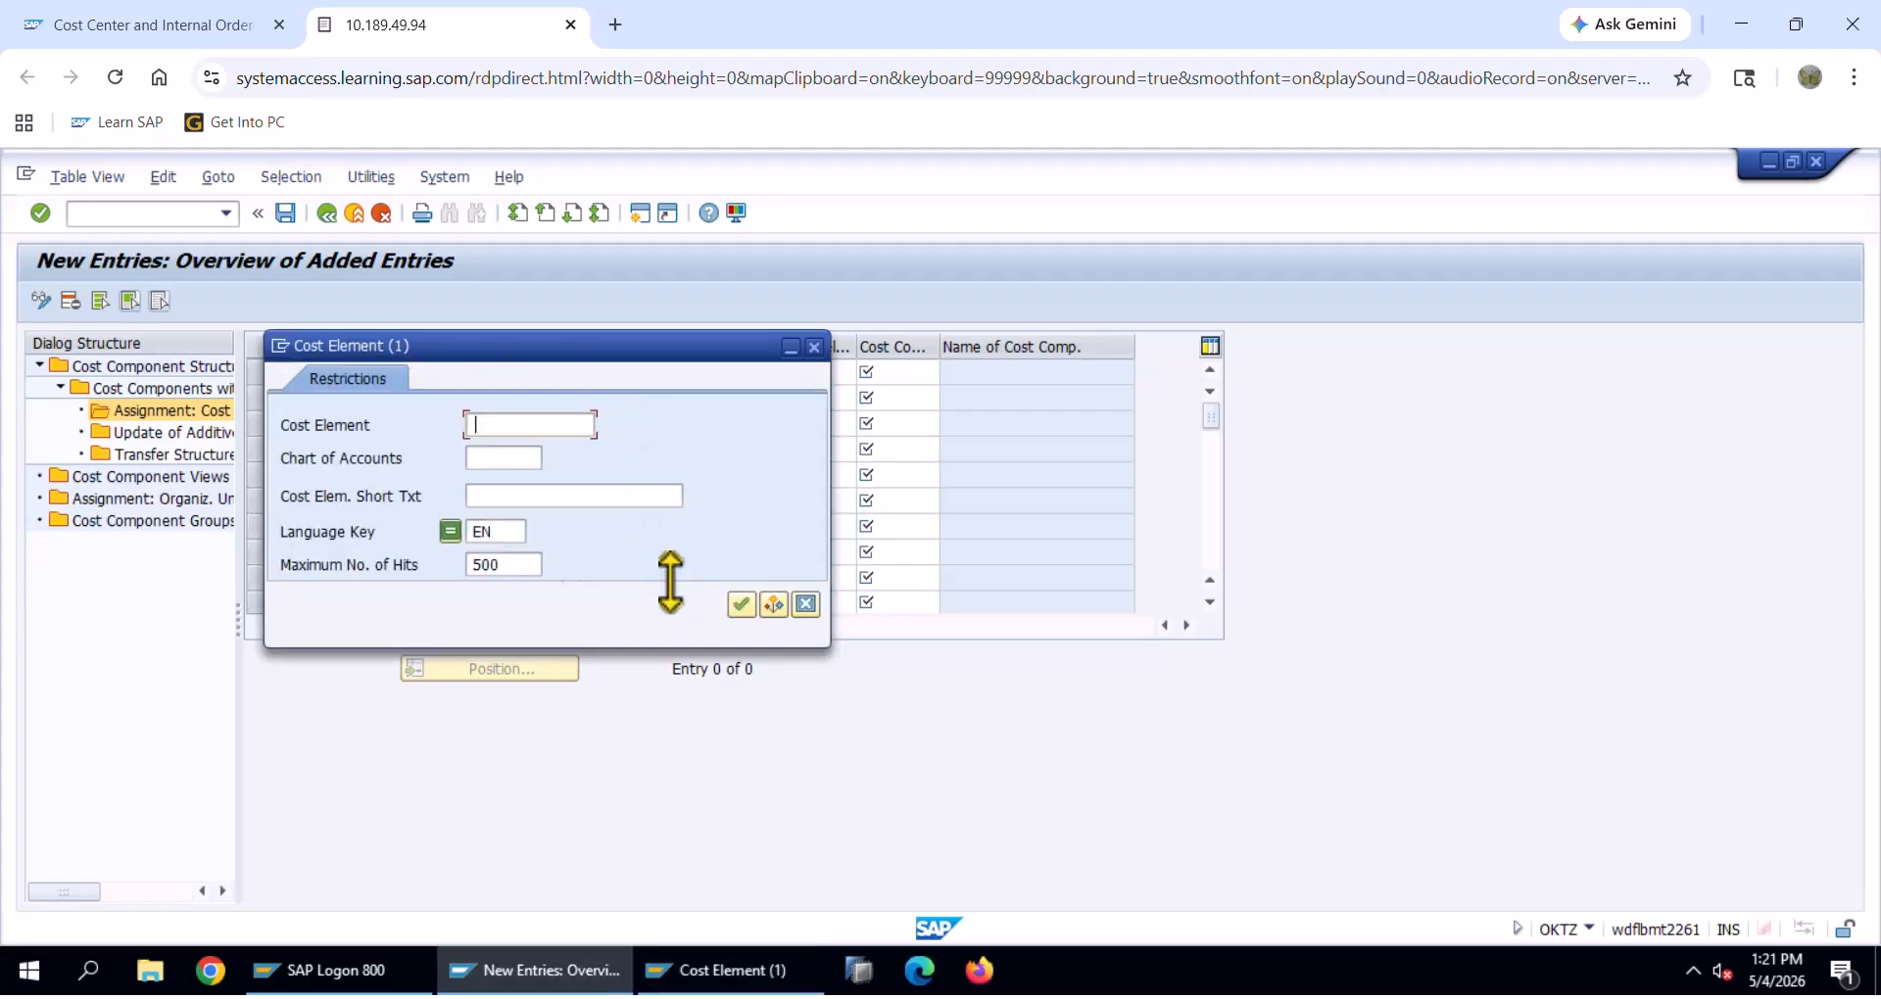
{"action": "left_click", "coordinate": [740, 604]}
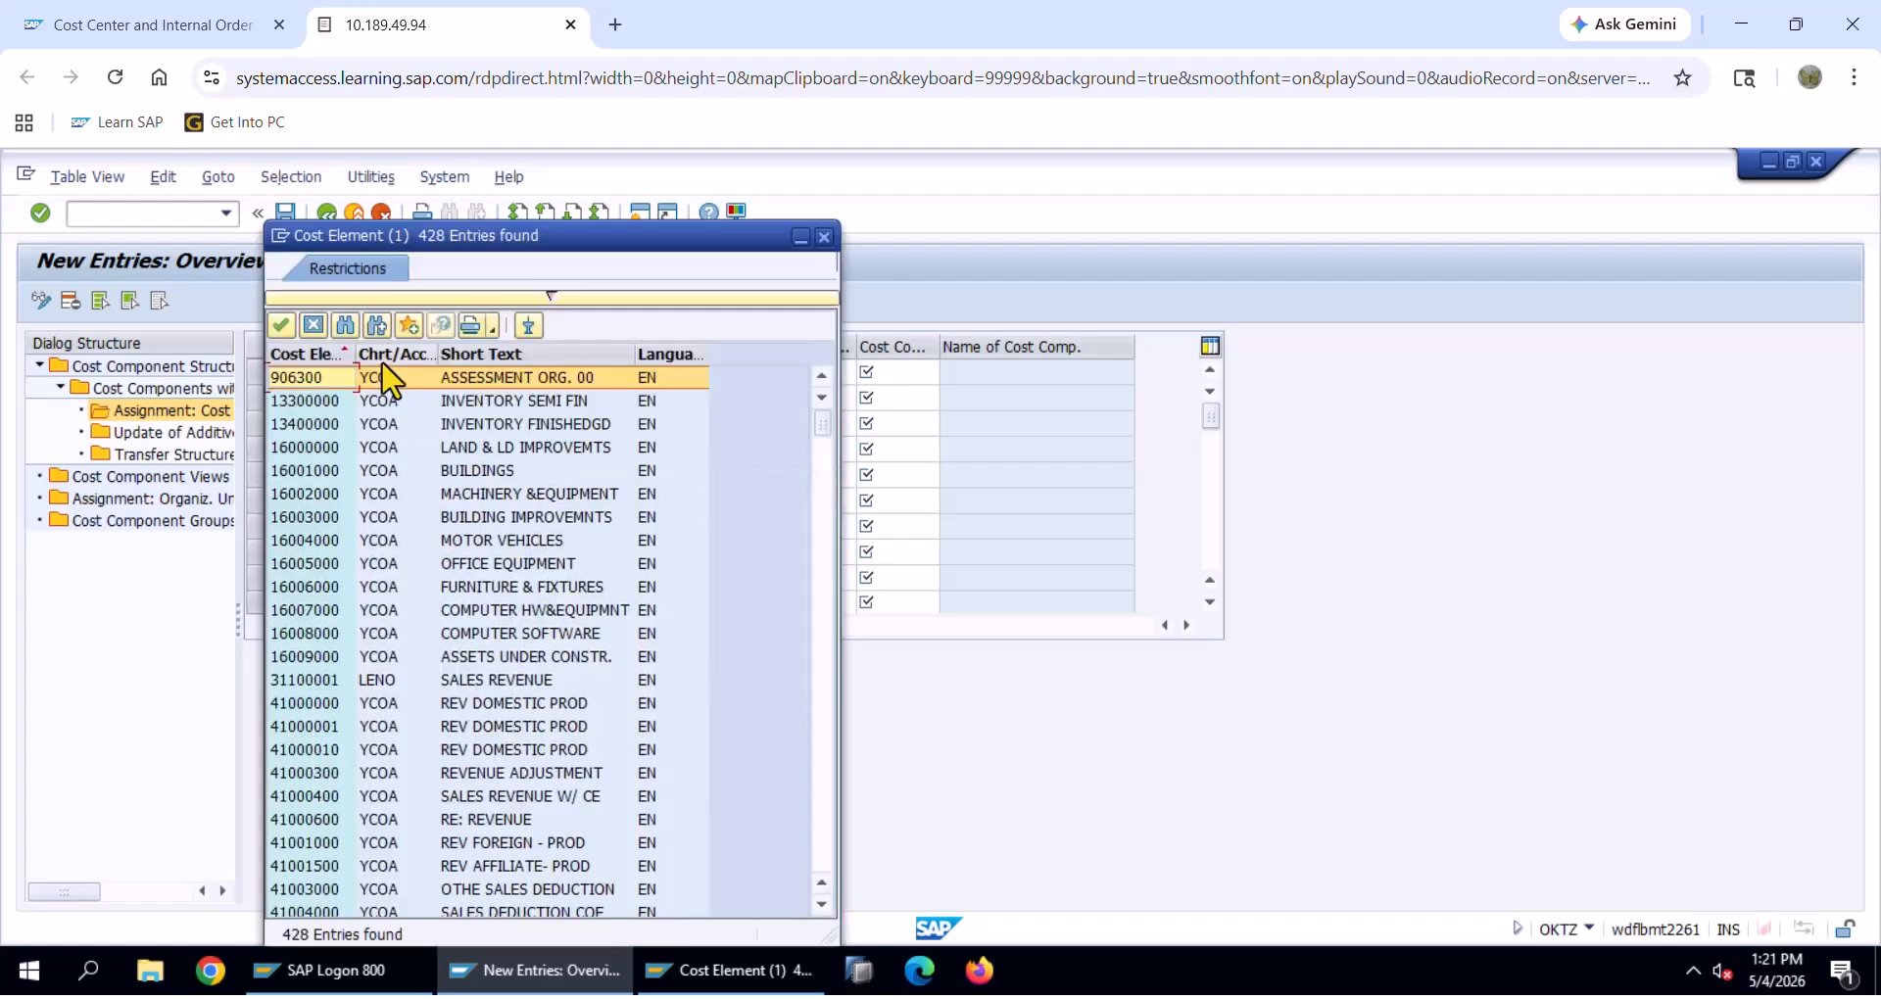
{"action": "left_click", "coordinate": [378, 353]}
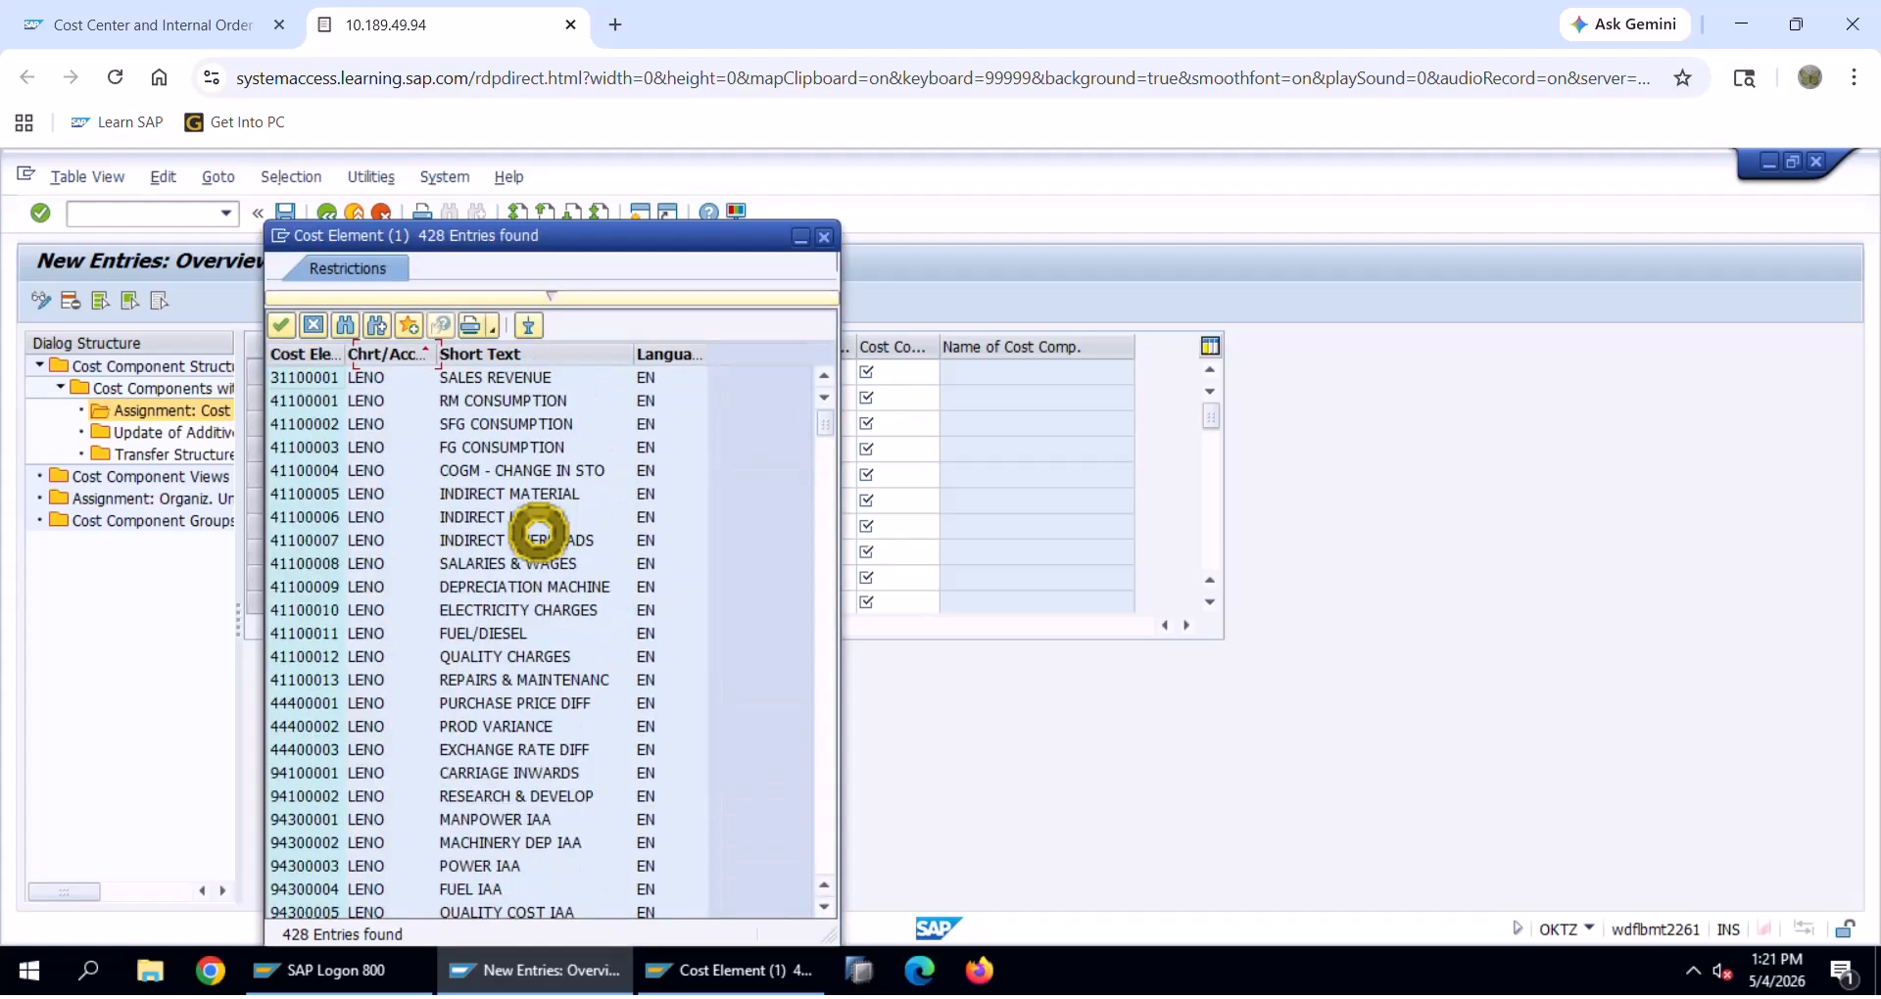
{"action": "key", "text": "alt+Tab"}
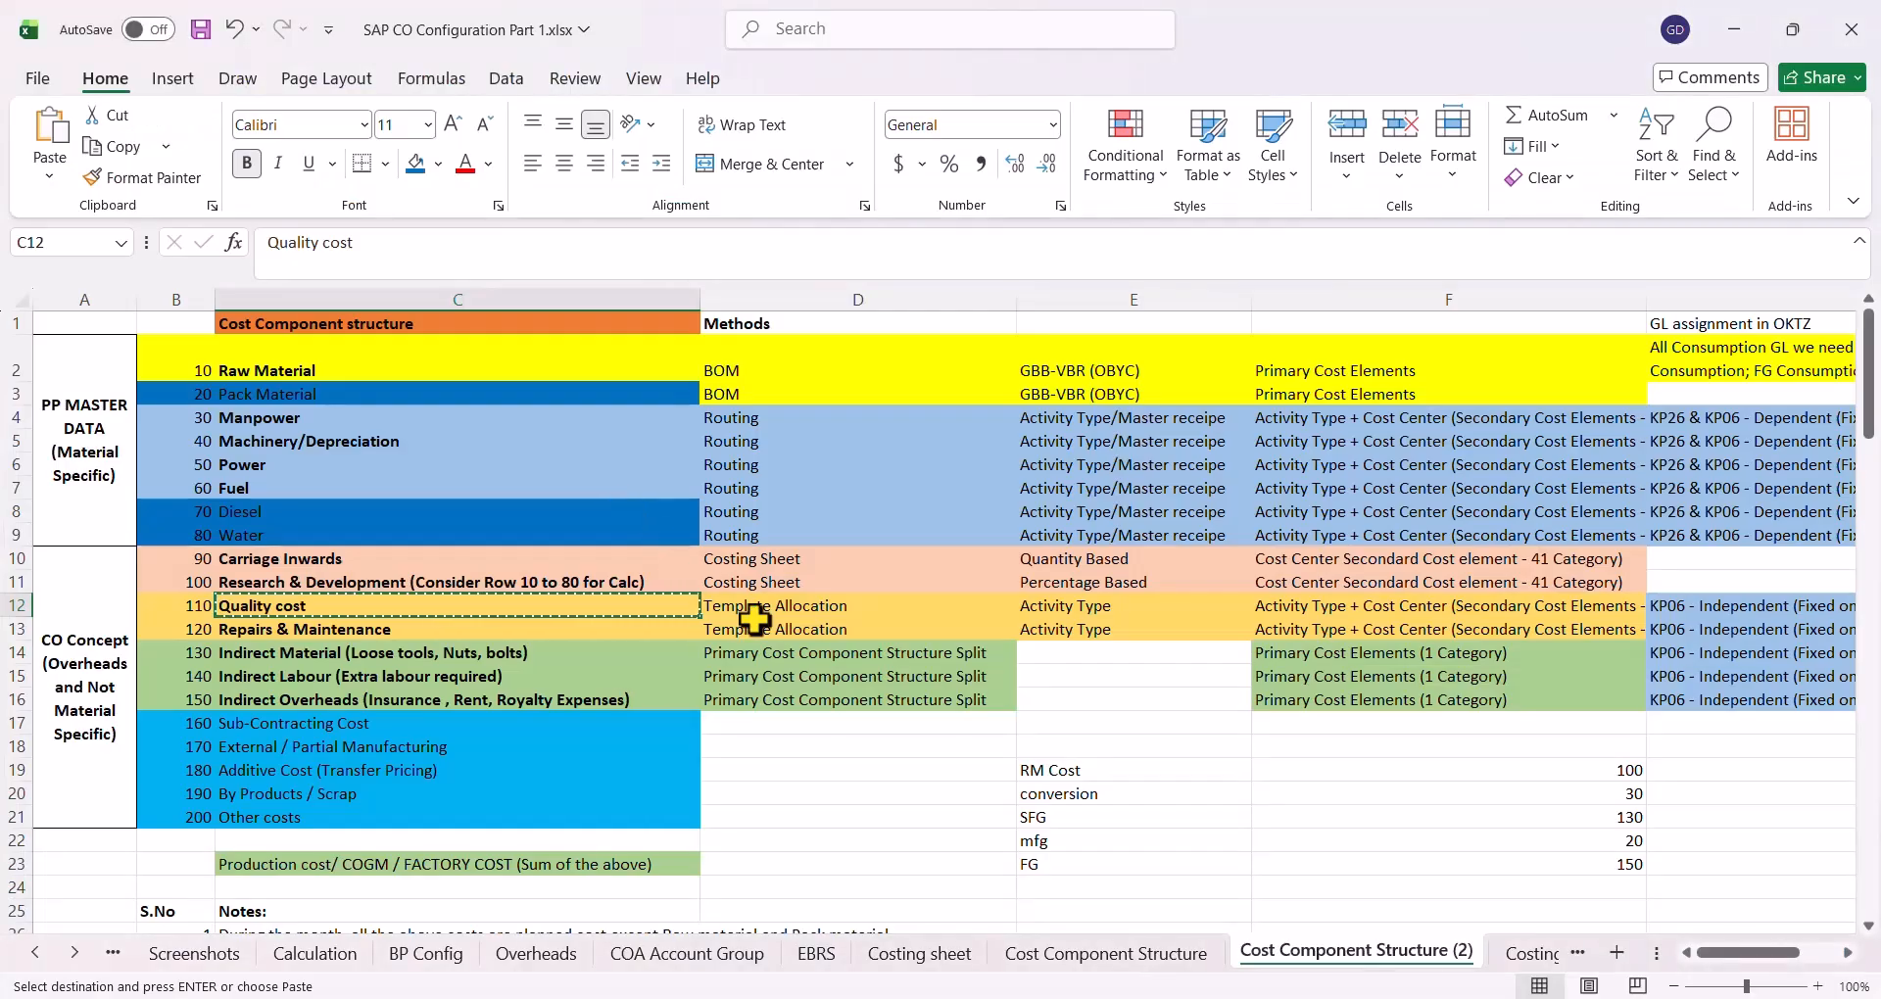
{"action": "key", "text": "alt+Tab"}
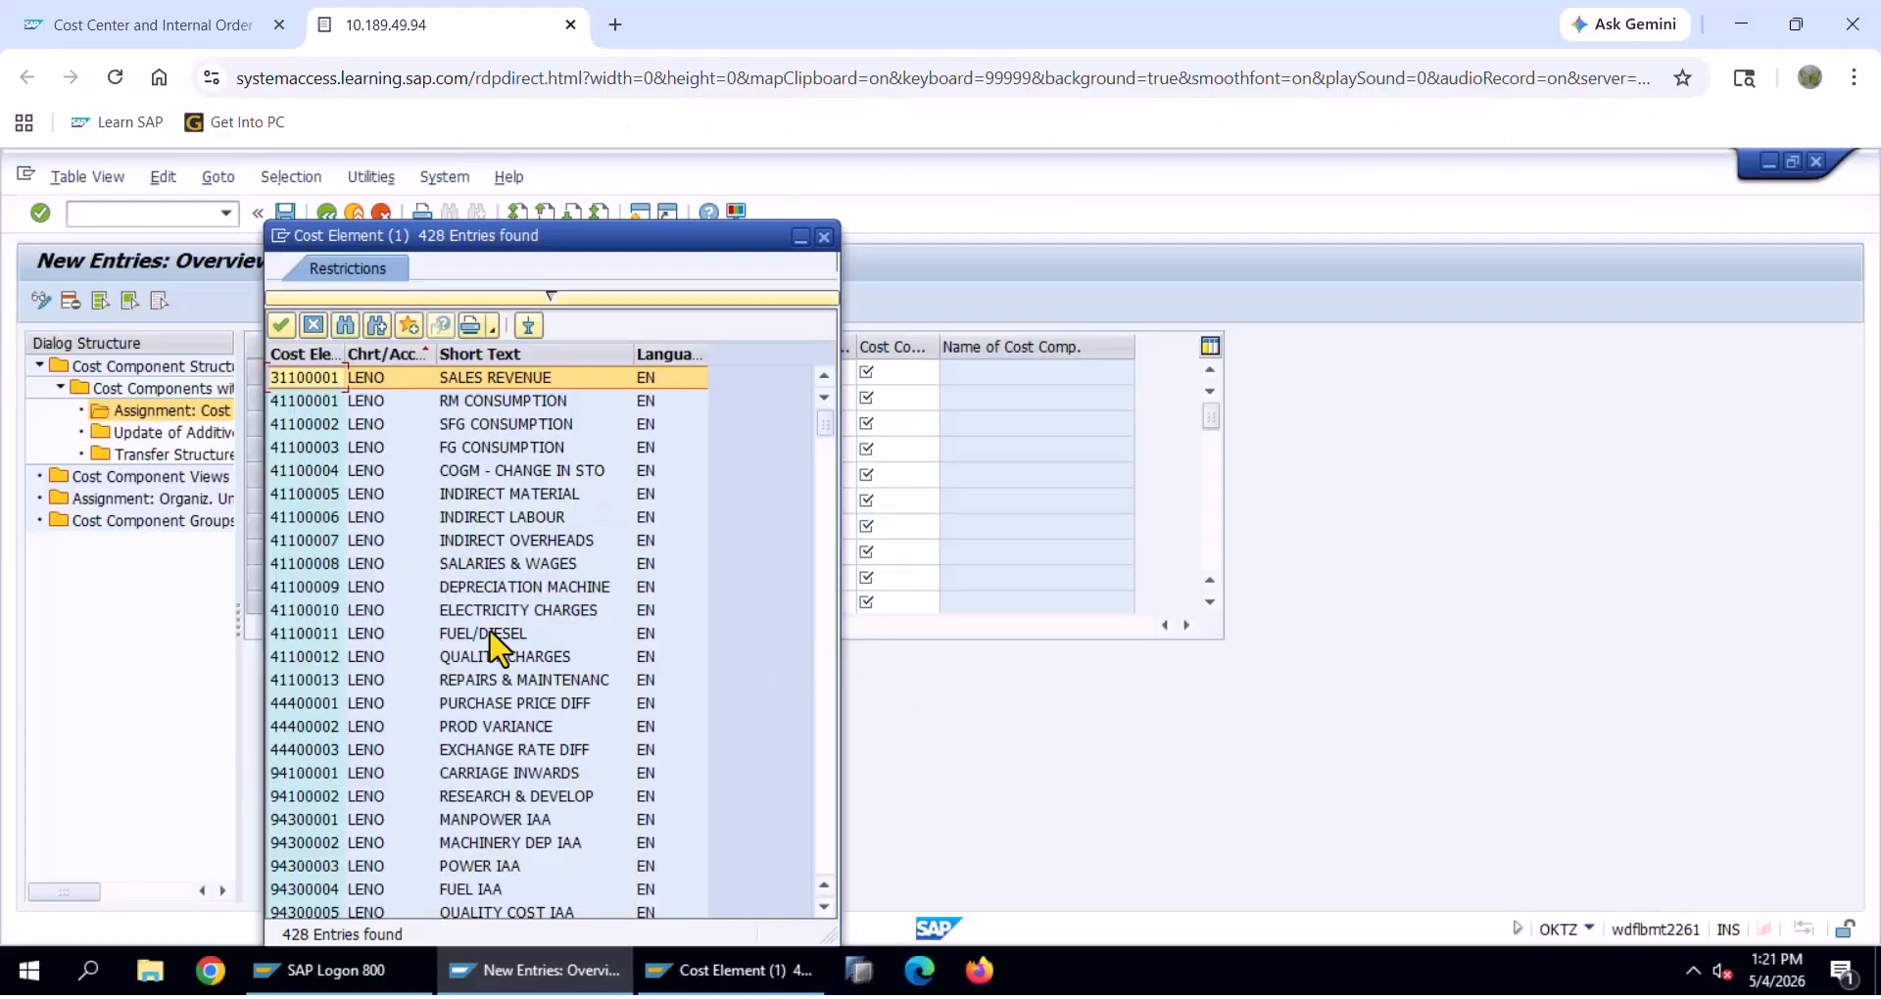
{"action": "key", "text": "alt+space"}
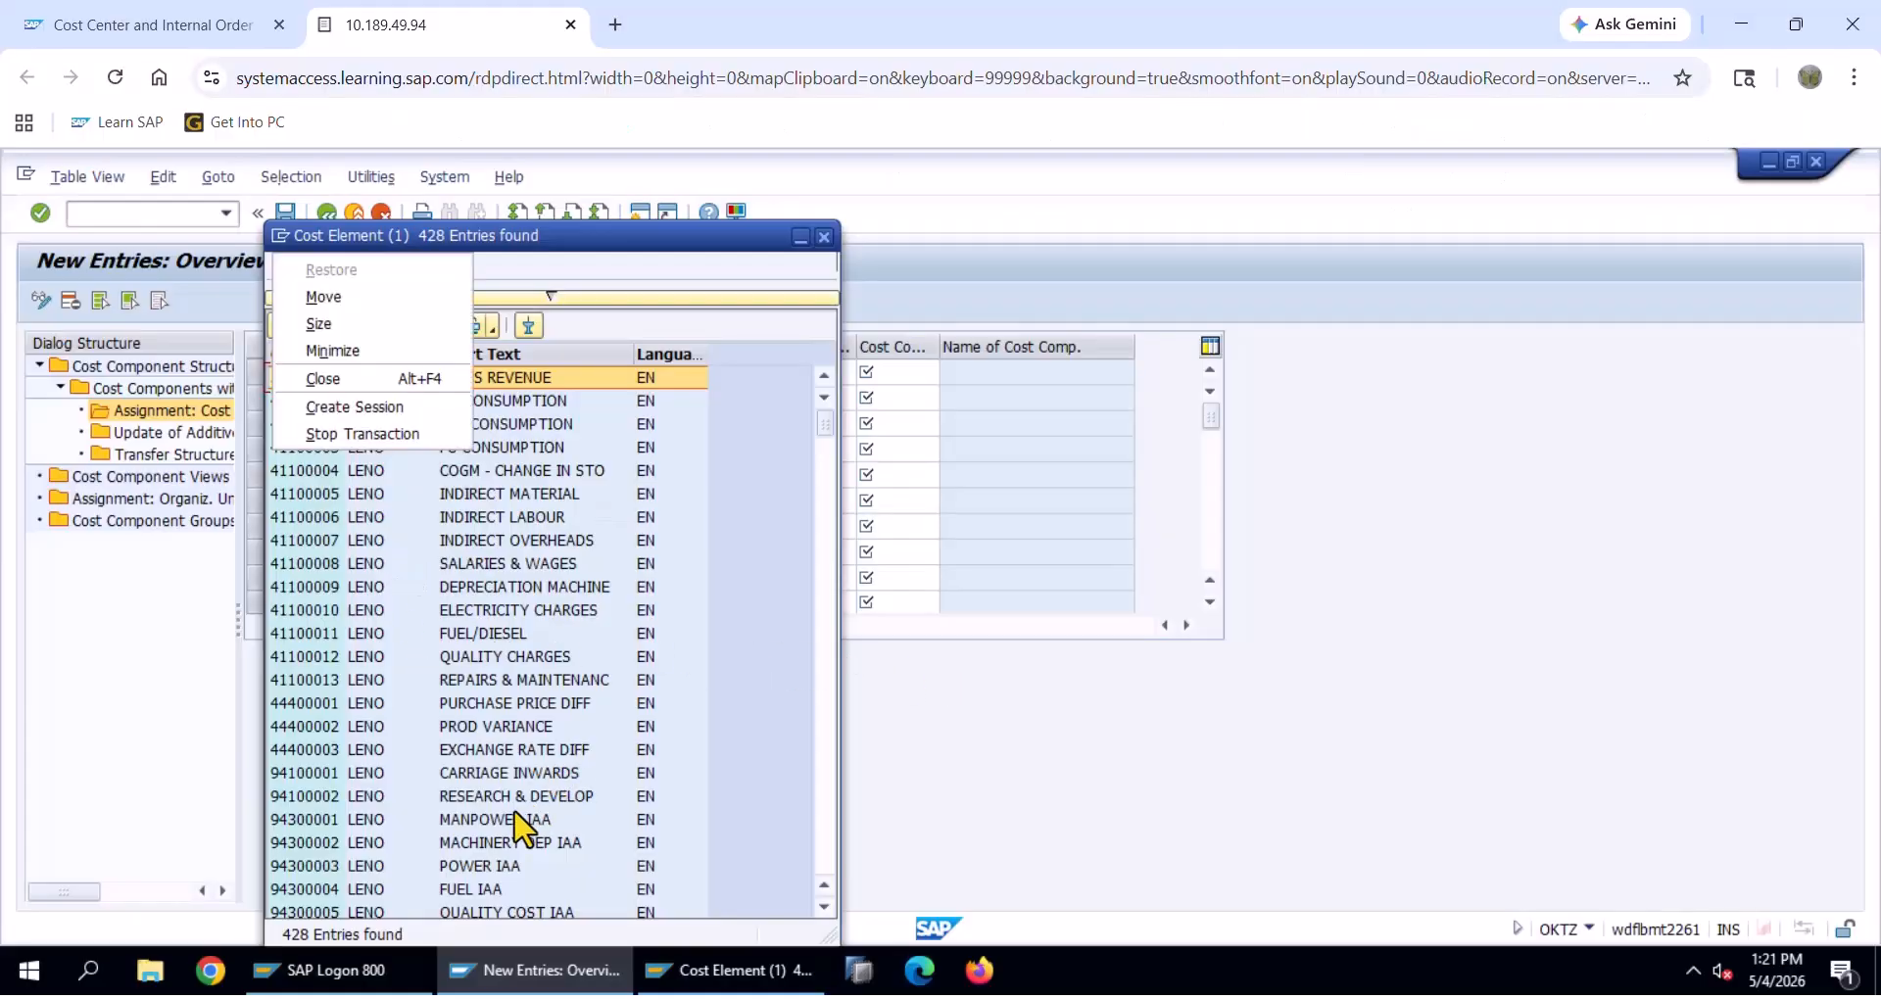
{"action": "key", "text": "Escape"}
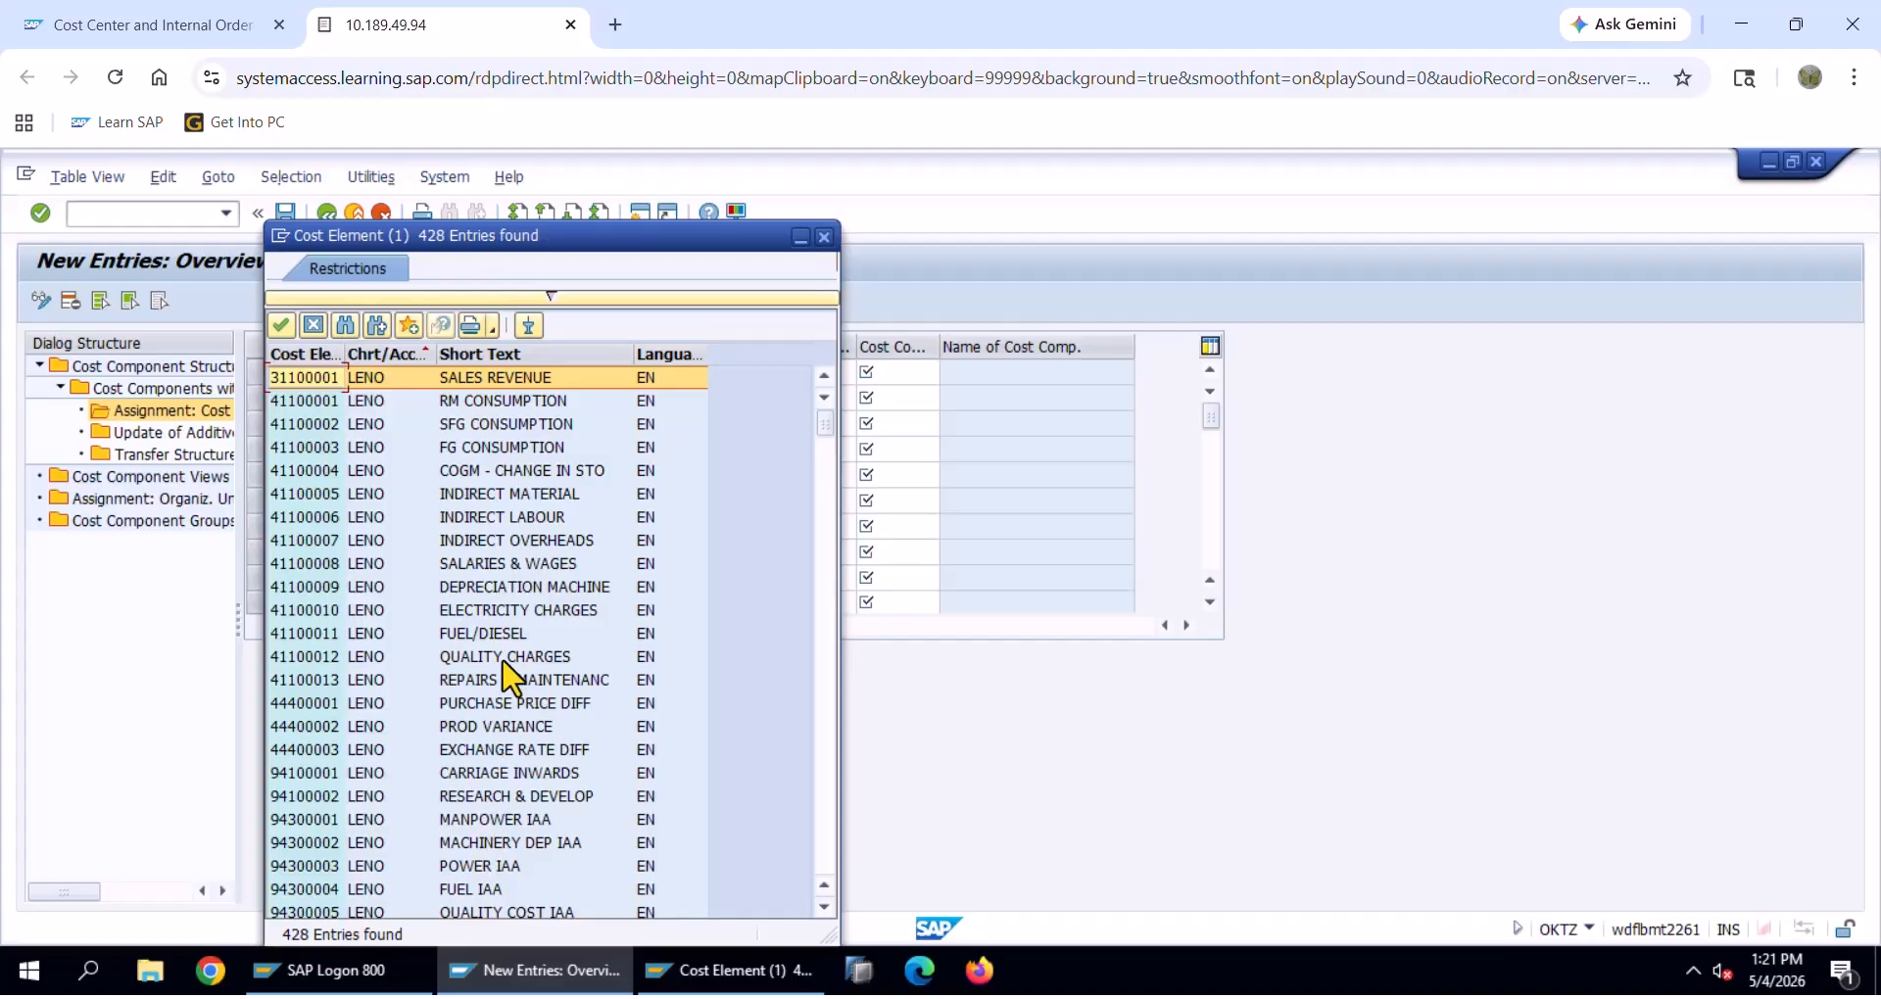
Choose LENO cost element 94300005 Quality Cost IAA as the starting cost element of the assignment
{"action": "left_click", "coordinate": [389, 657]}
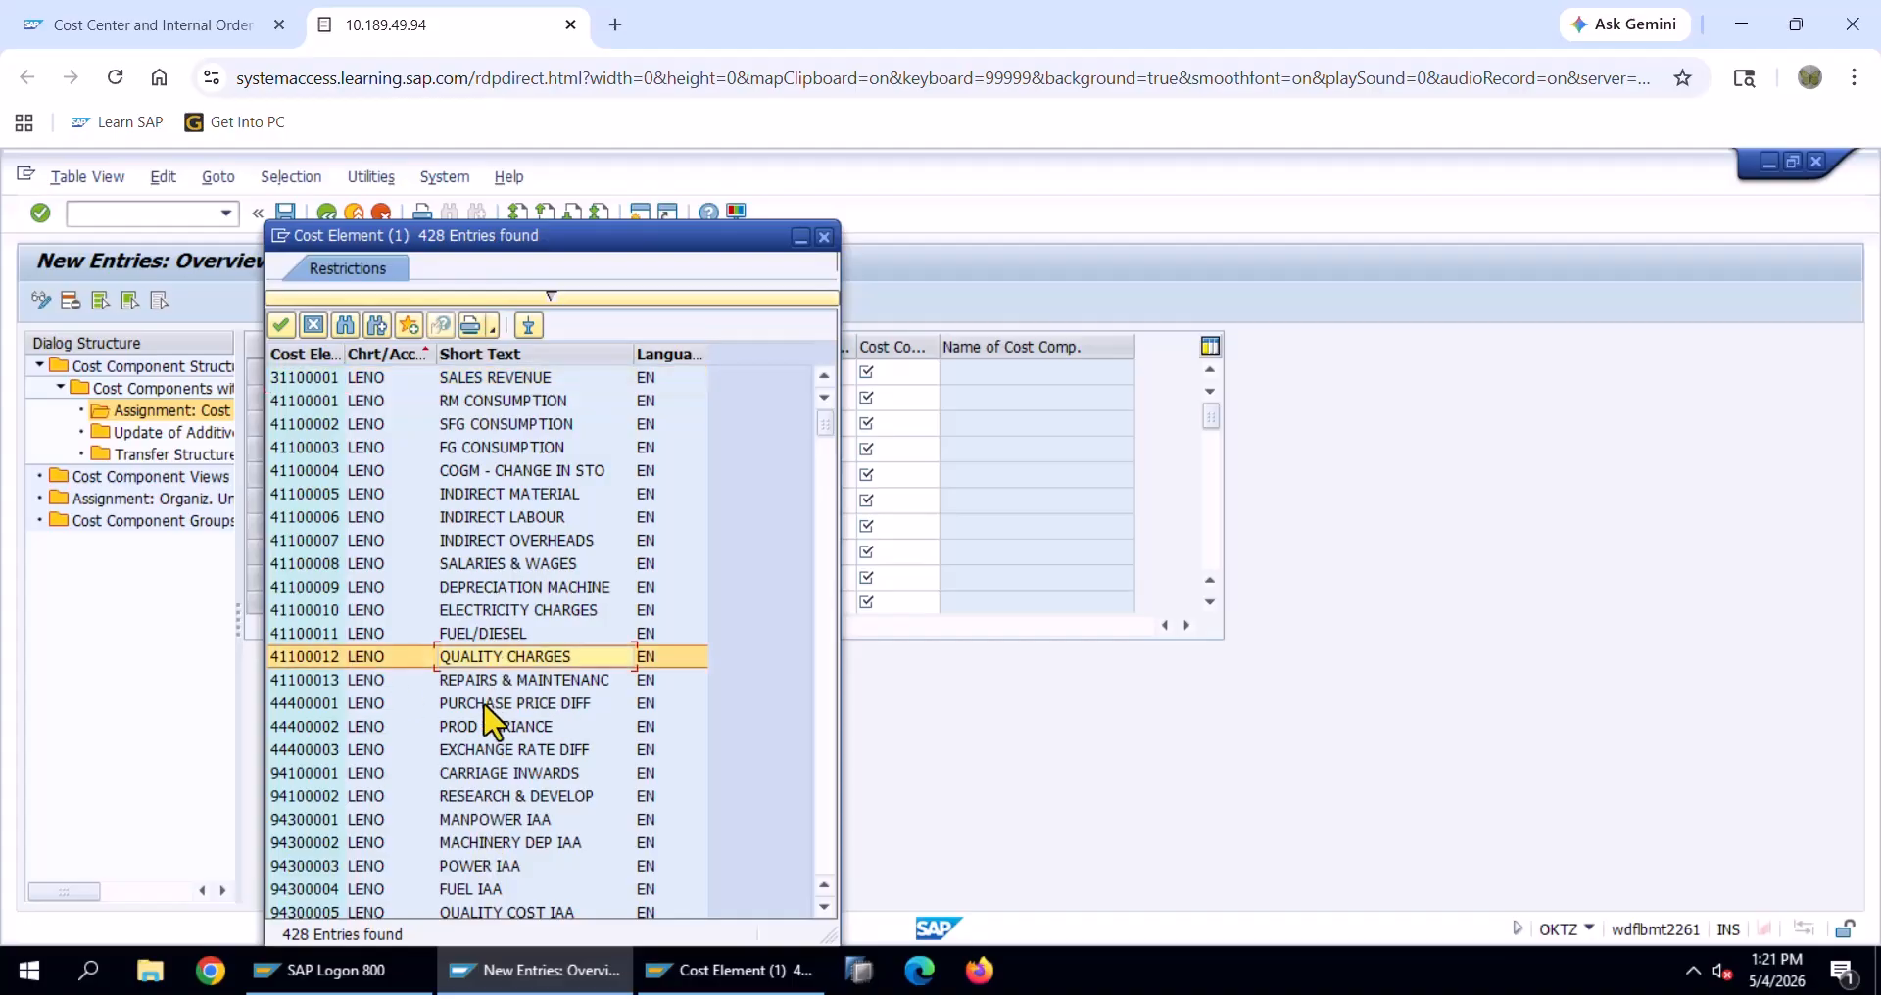
{"action": "scroll", "coordinate": [460, 759], "scroll_direction": "down", "scroll_amount": 6}
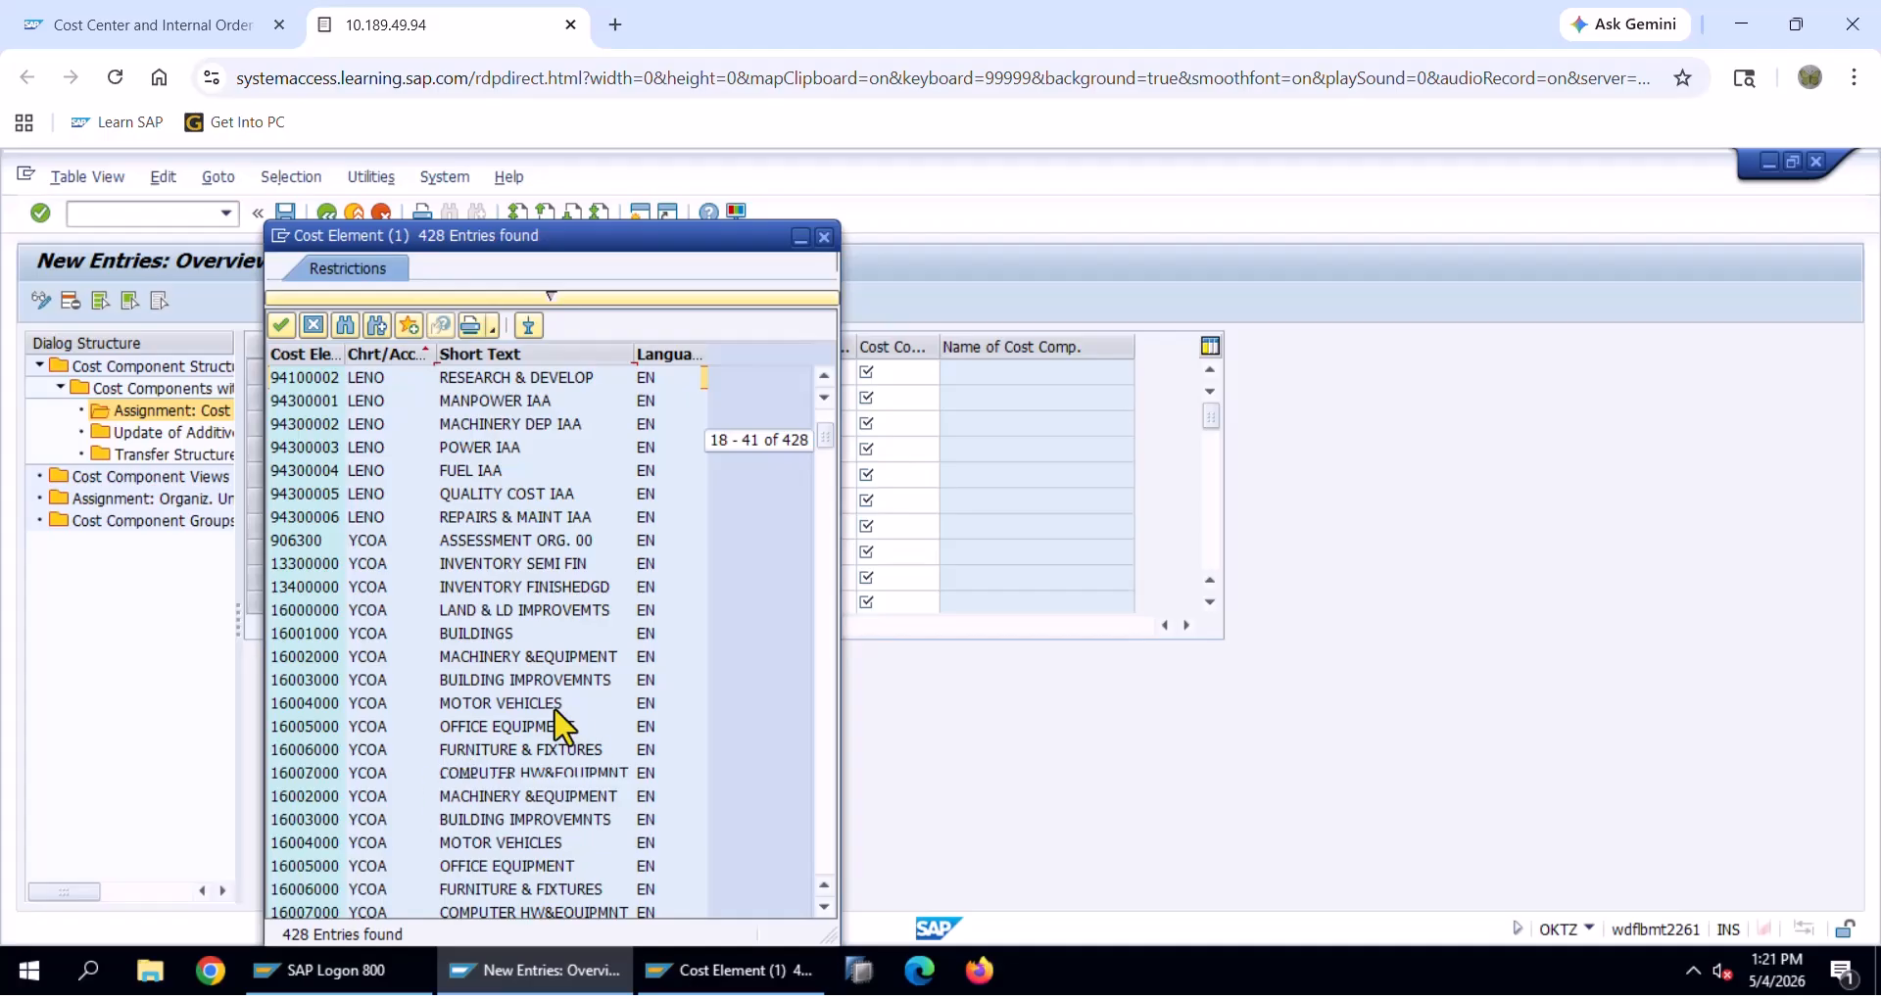
{"action": "scroll", "coordinate": [529, 705], "scroll_direction": "down", "scroll_amount": 2}
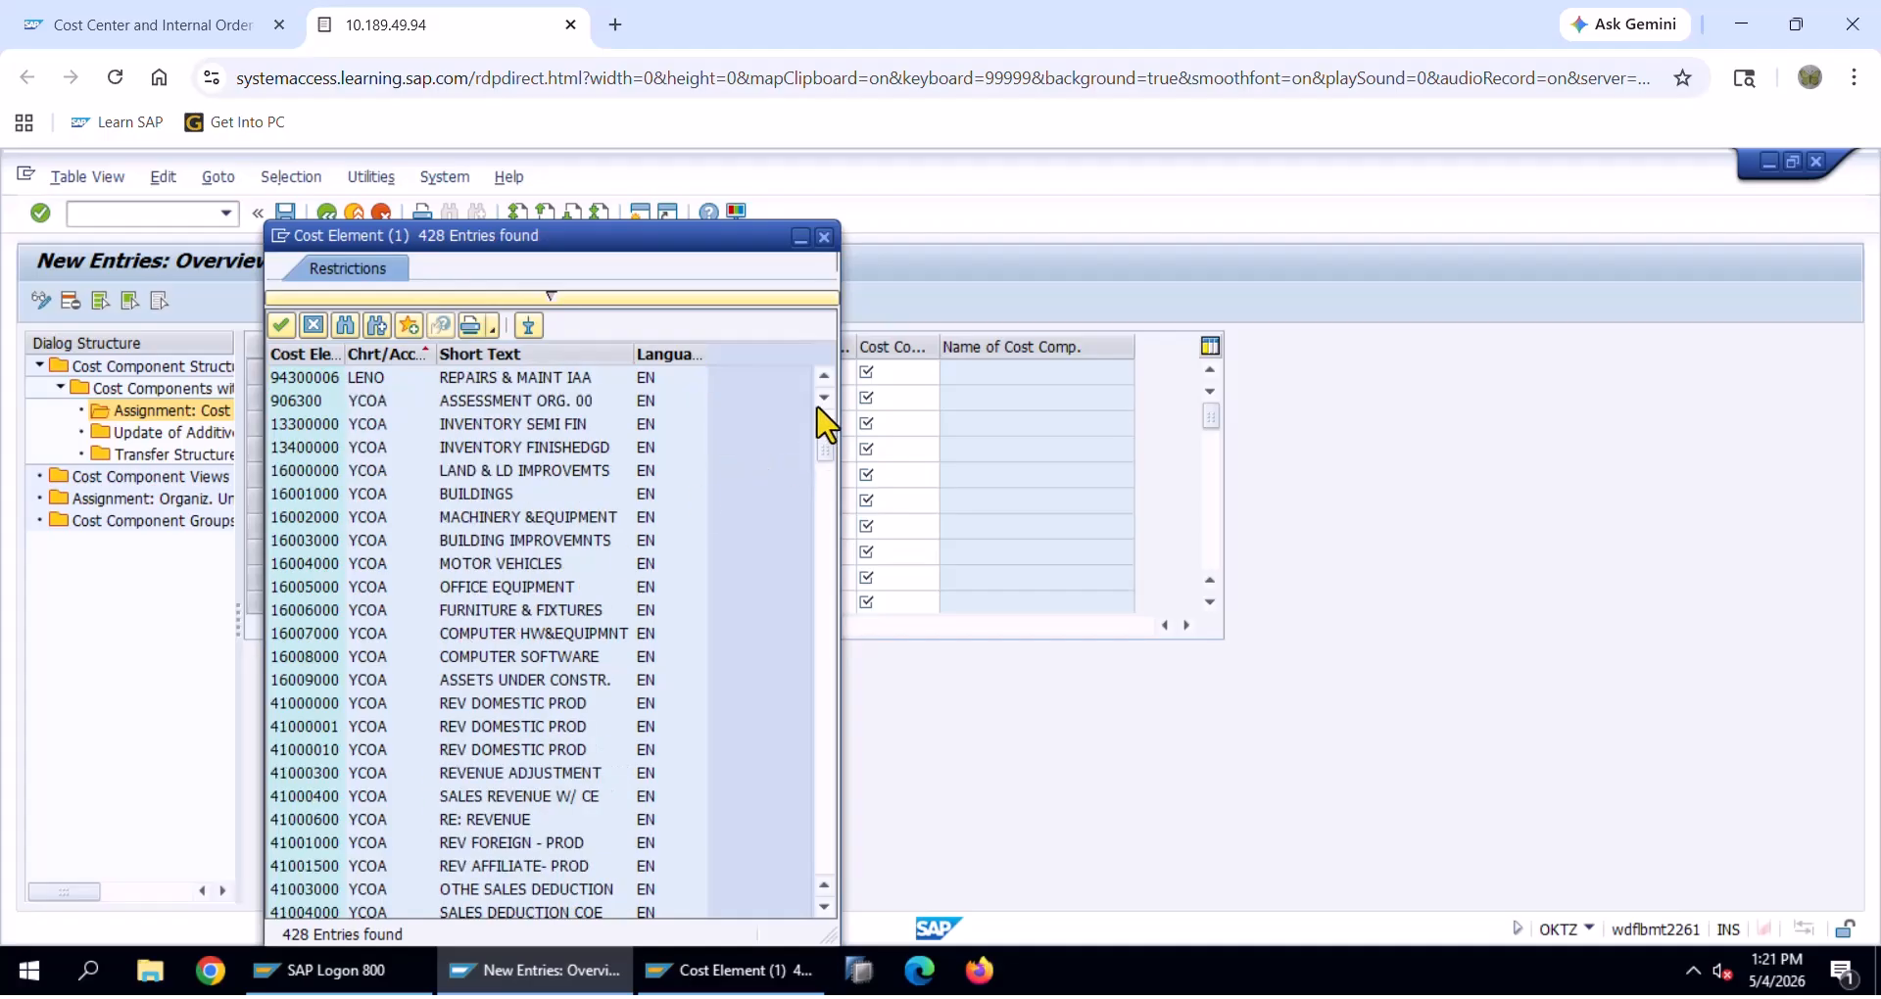
{"action": "left_click", "coordinate": [825, 376]}
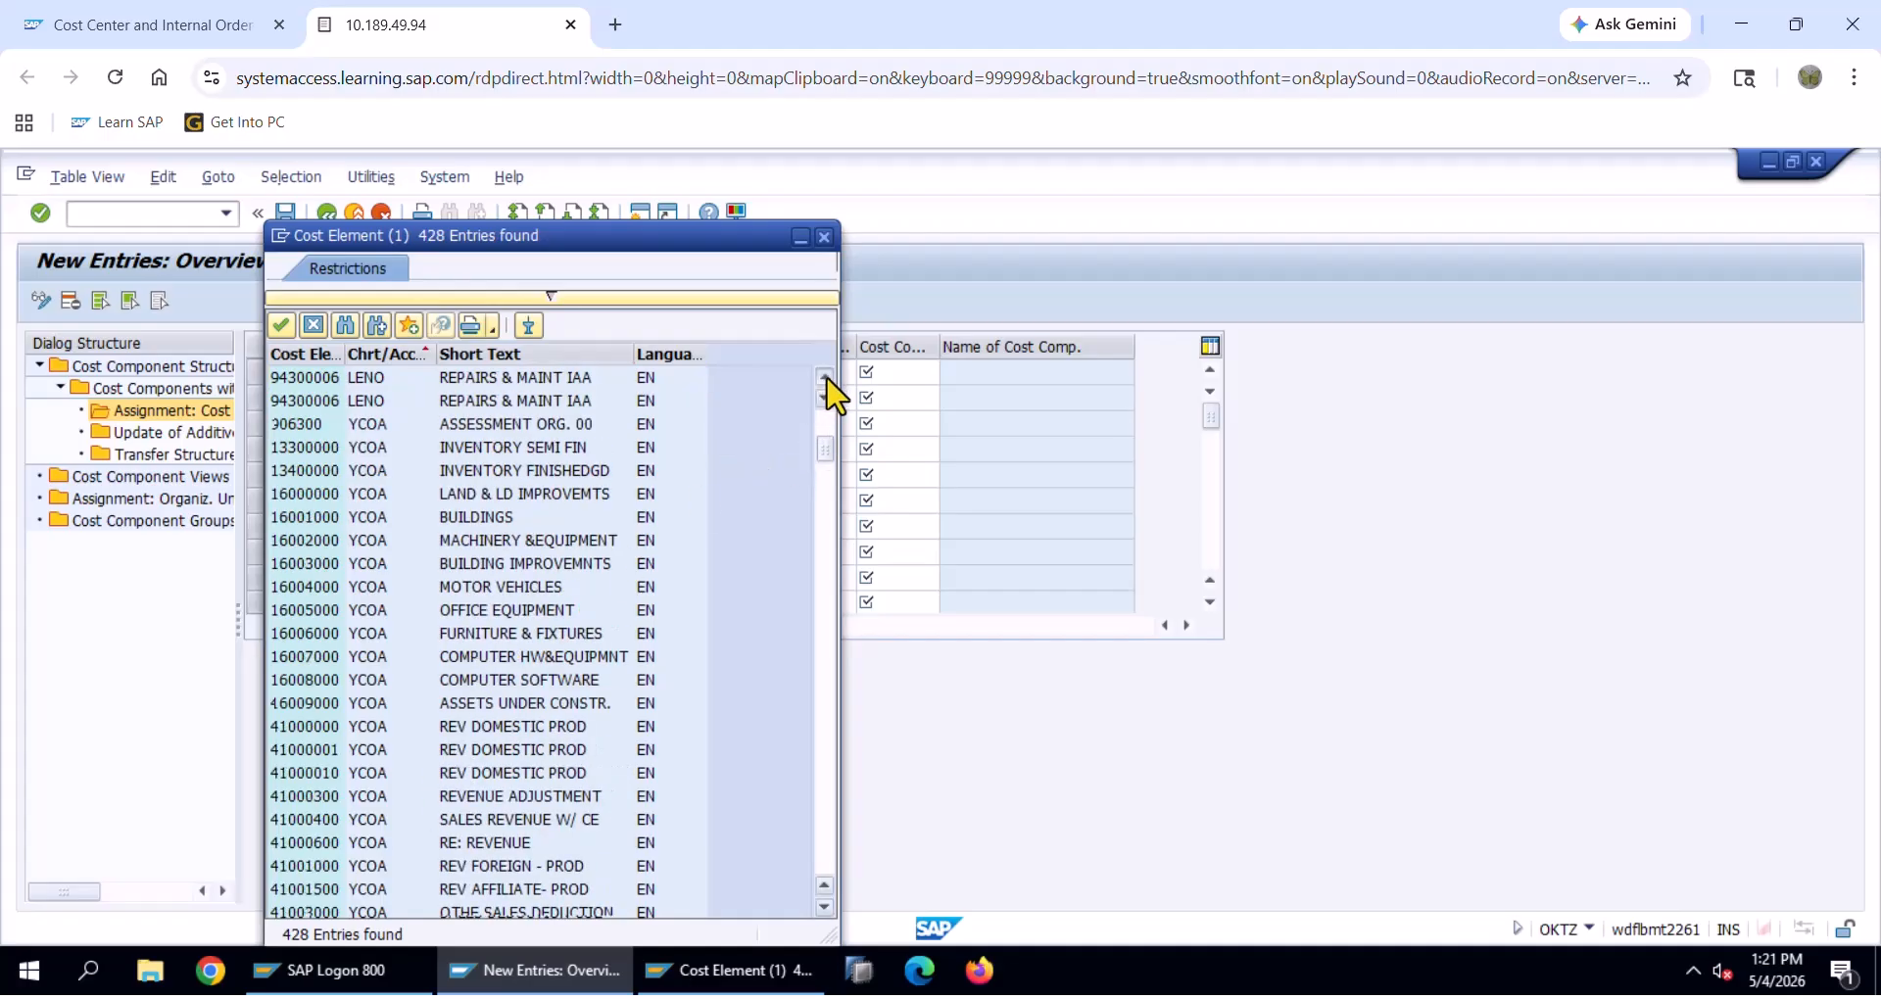
{"action": "left_click", "coordinate": [825, 376]}
{"action": "left_click", "coordinate": [825, 376]}
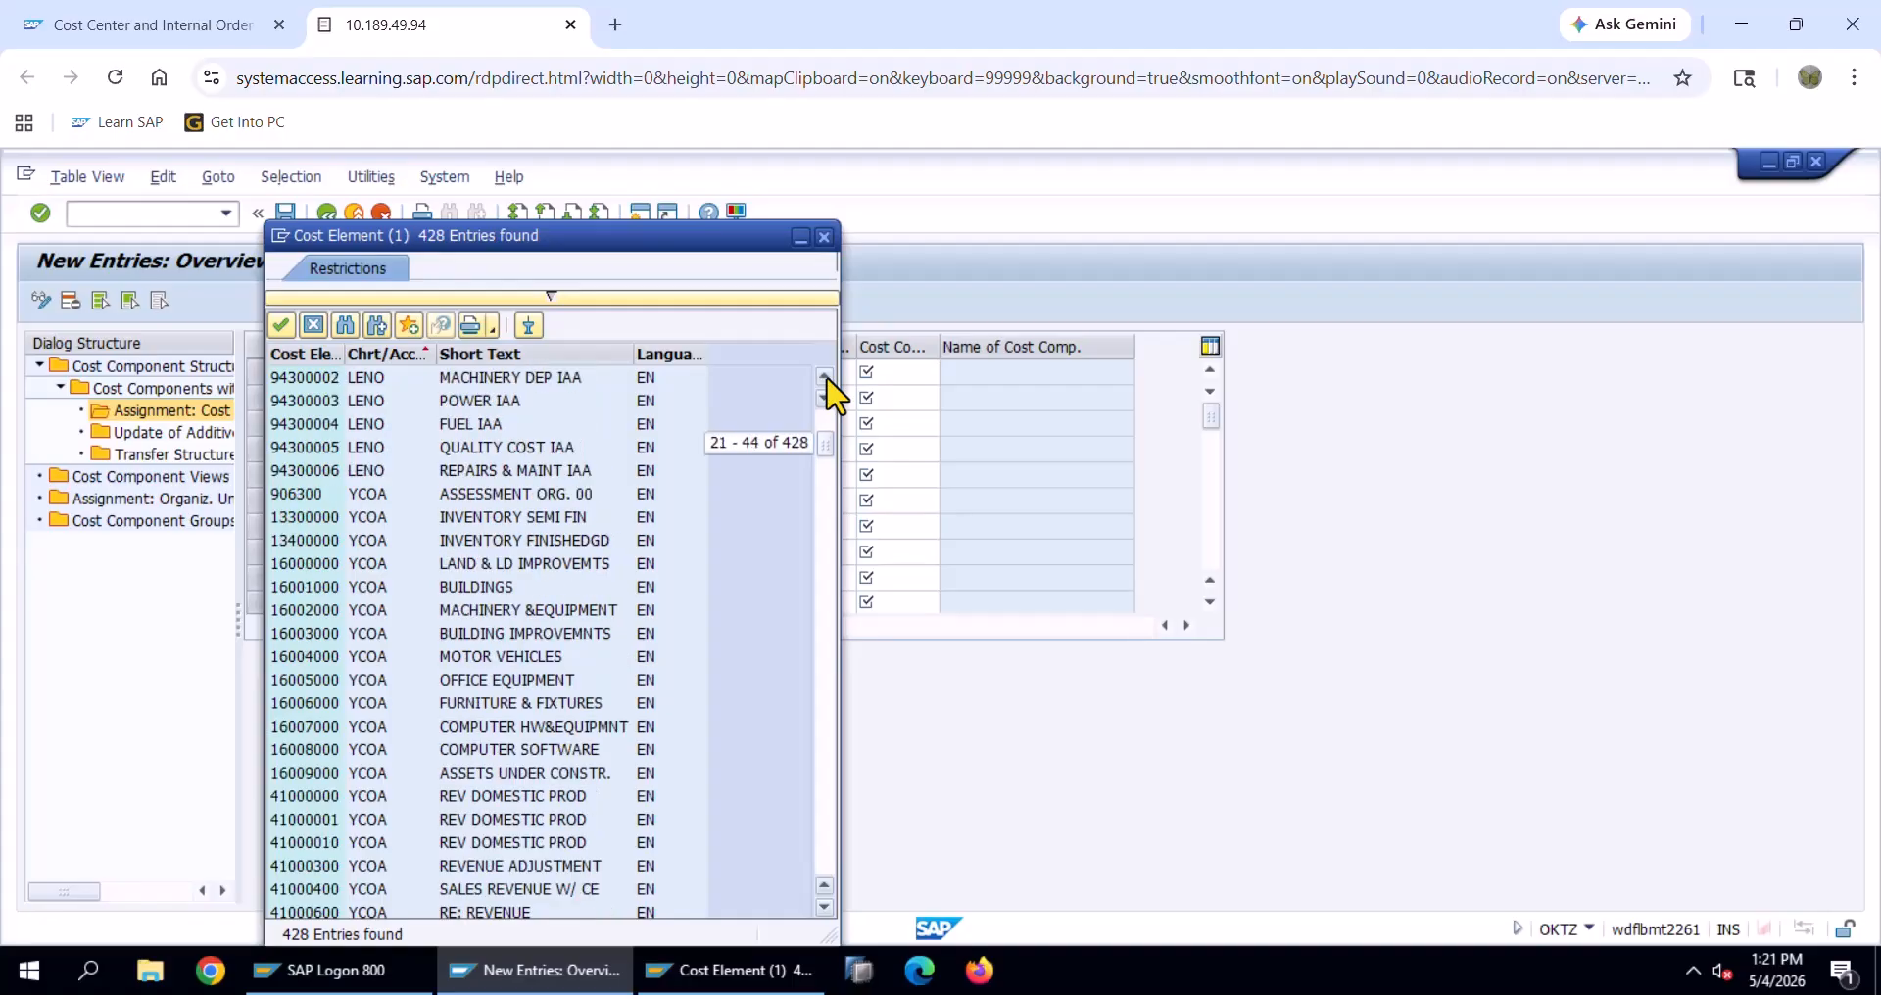
{"action": "left_click", "coordinate": [383, 451]}
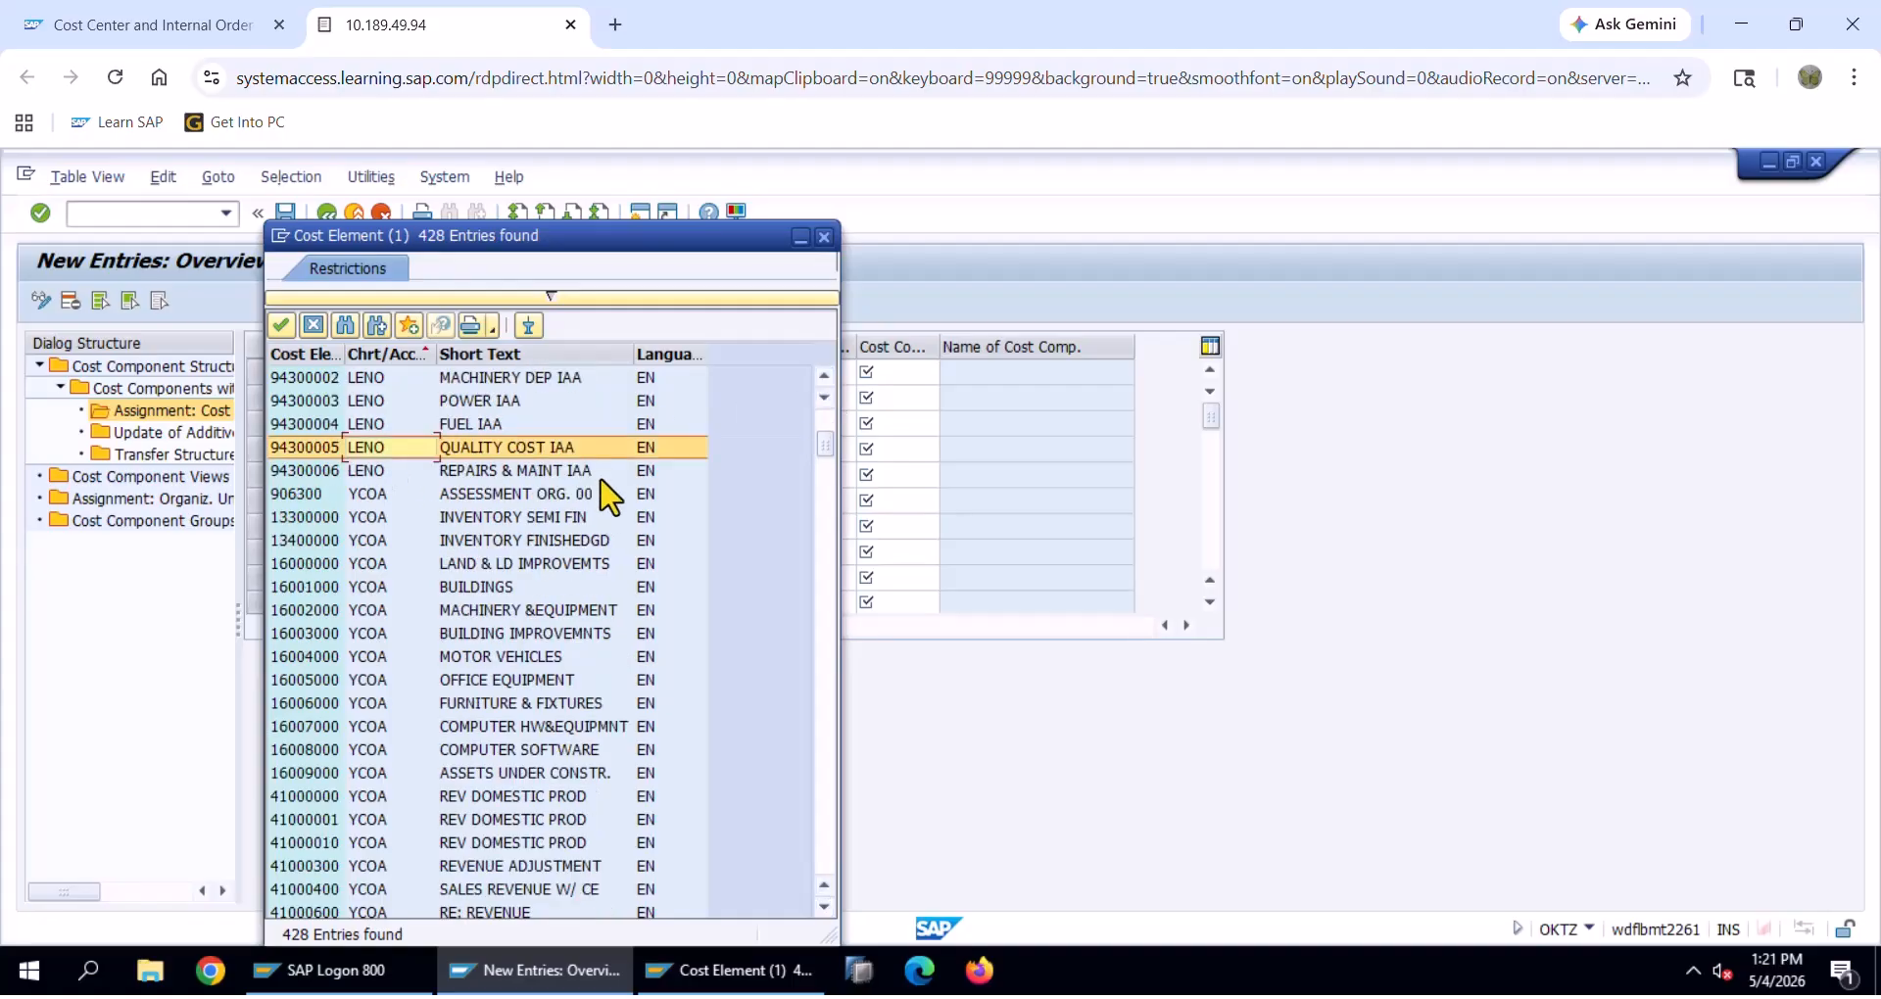
{"action": "left_click", "coordinate": [501, 447]}
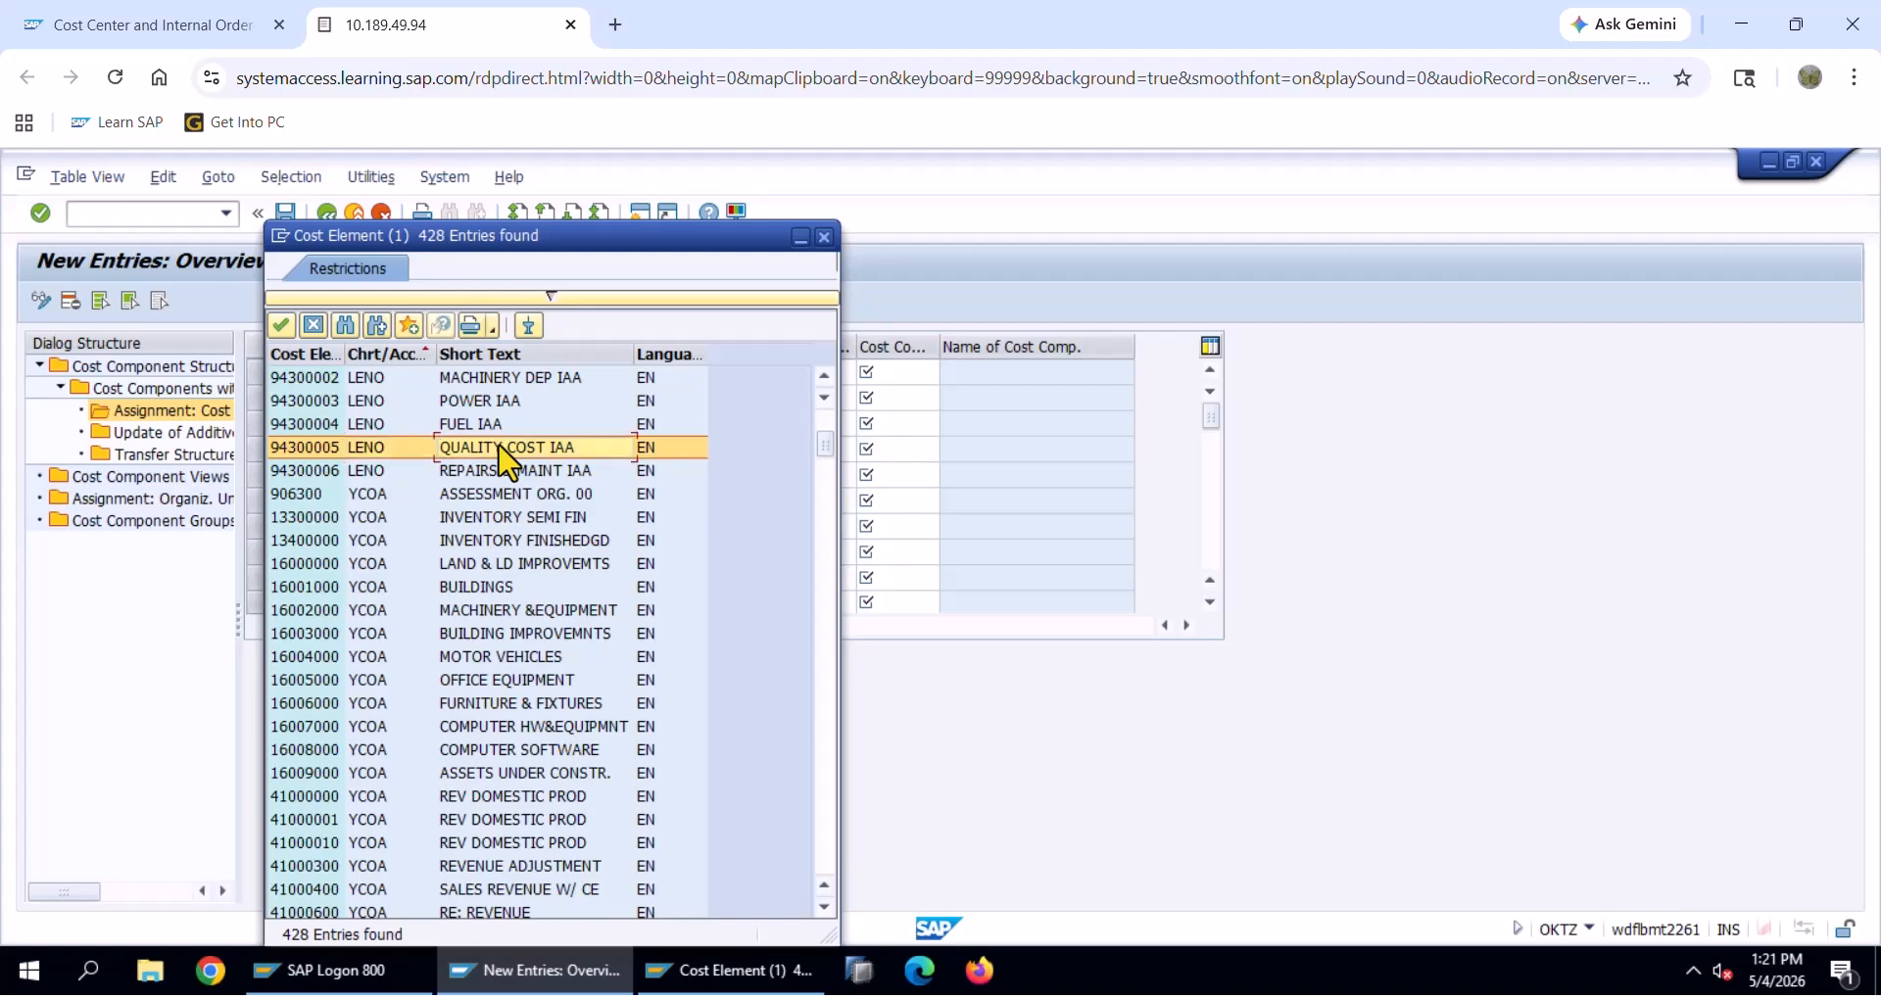
{"action": "left_click", "coordinate": [920, 497]}
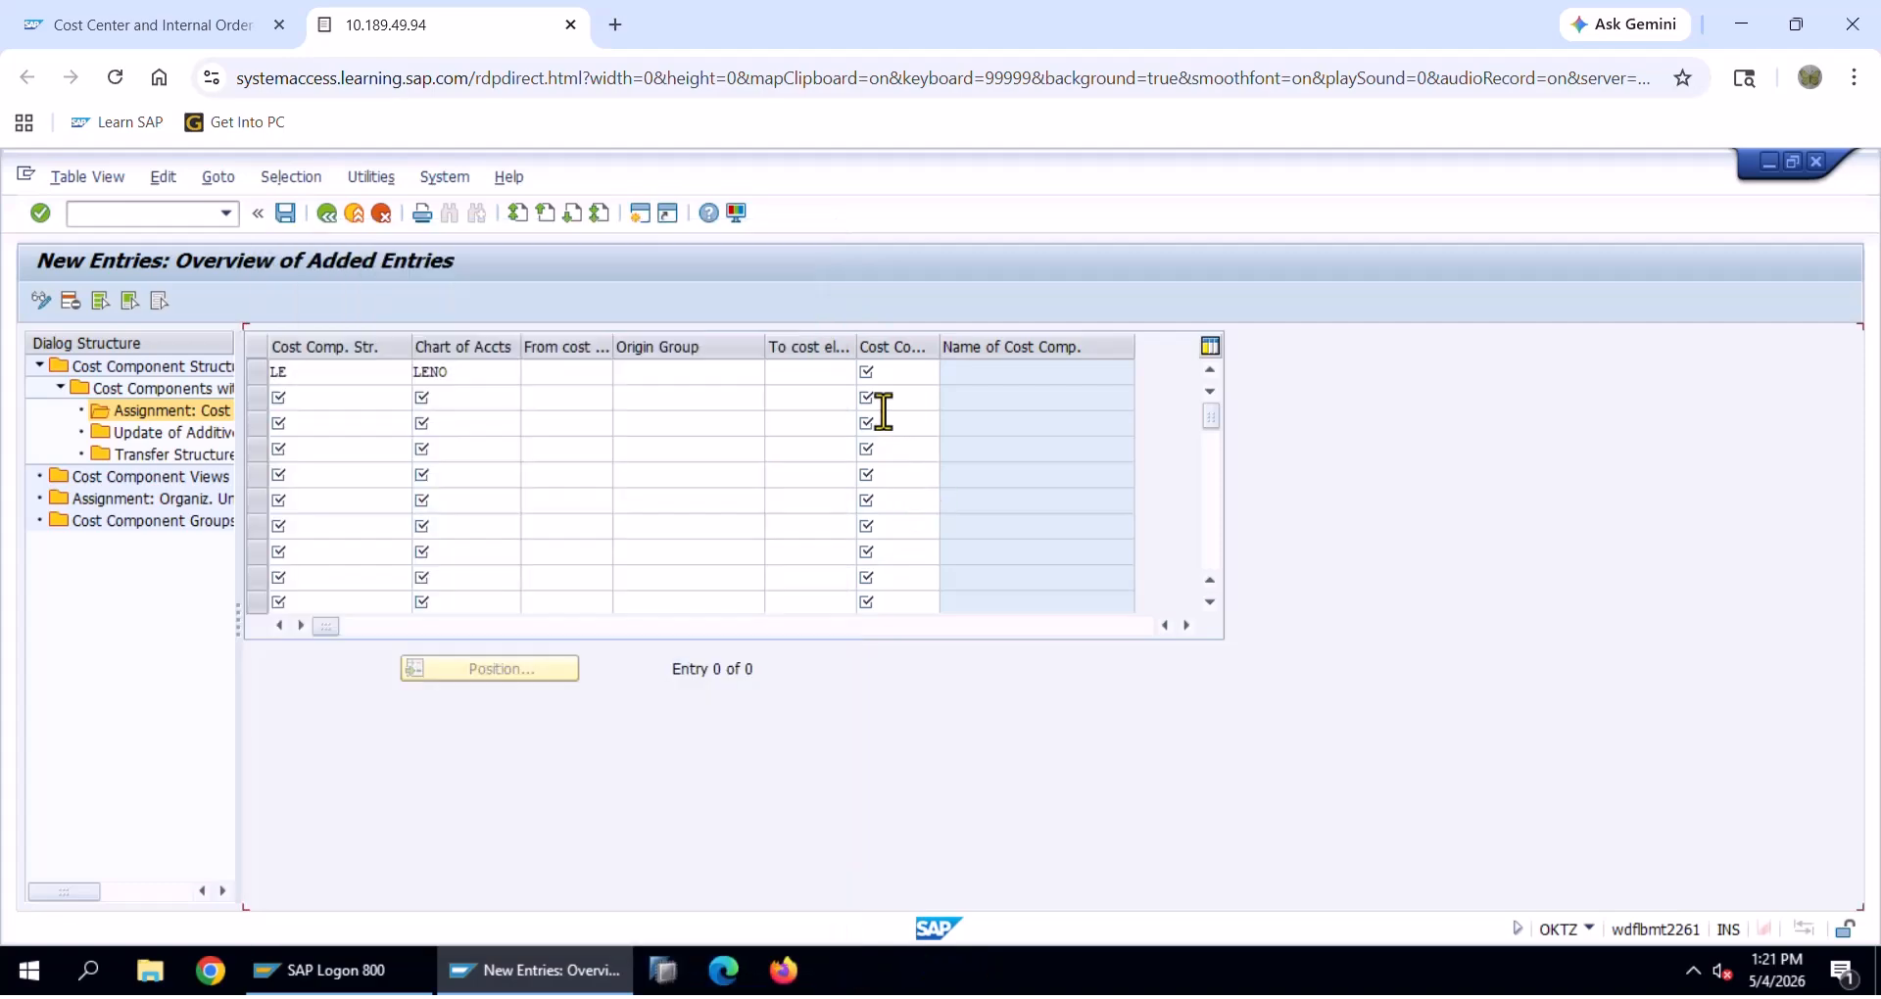
Select the cost component field of the assignment line for cost element 94300005
{"action": "left_click", "coordinate": [897, 377]}
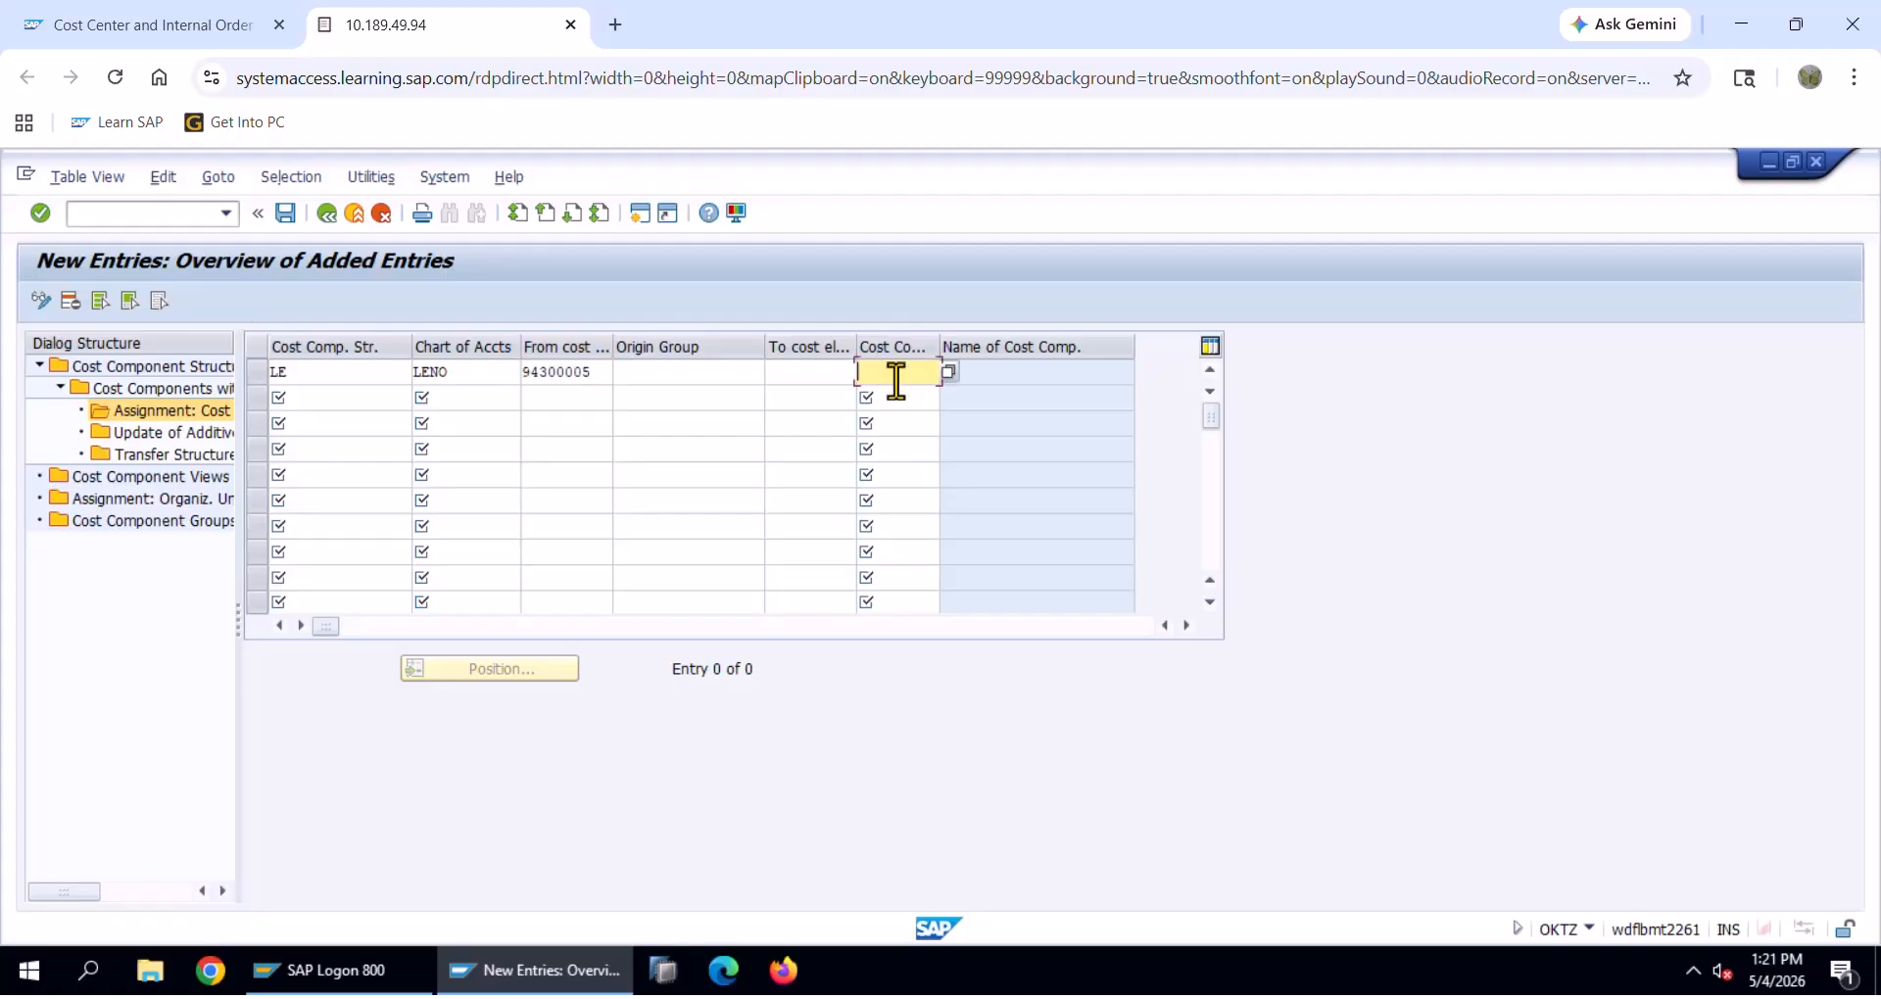
Assign cost component 080 to the cost element 94300005 row and save the assignment
{"action": "key", "text": "F4"}
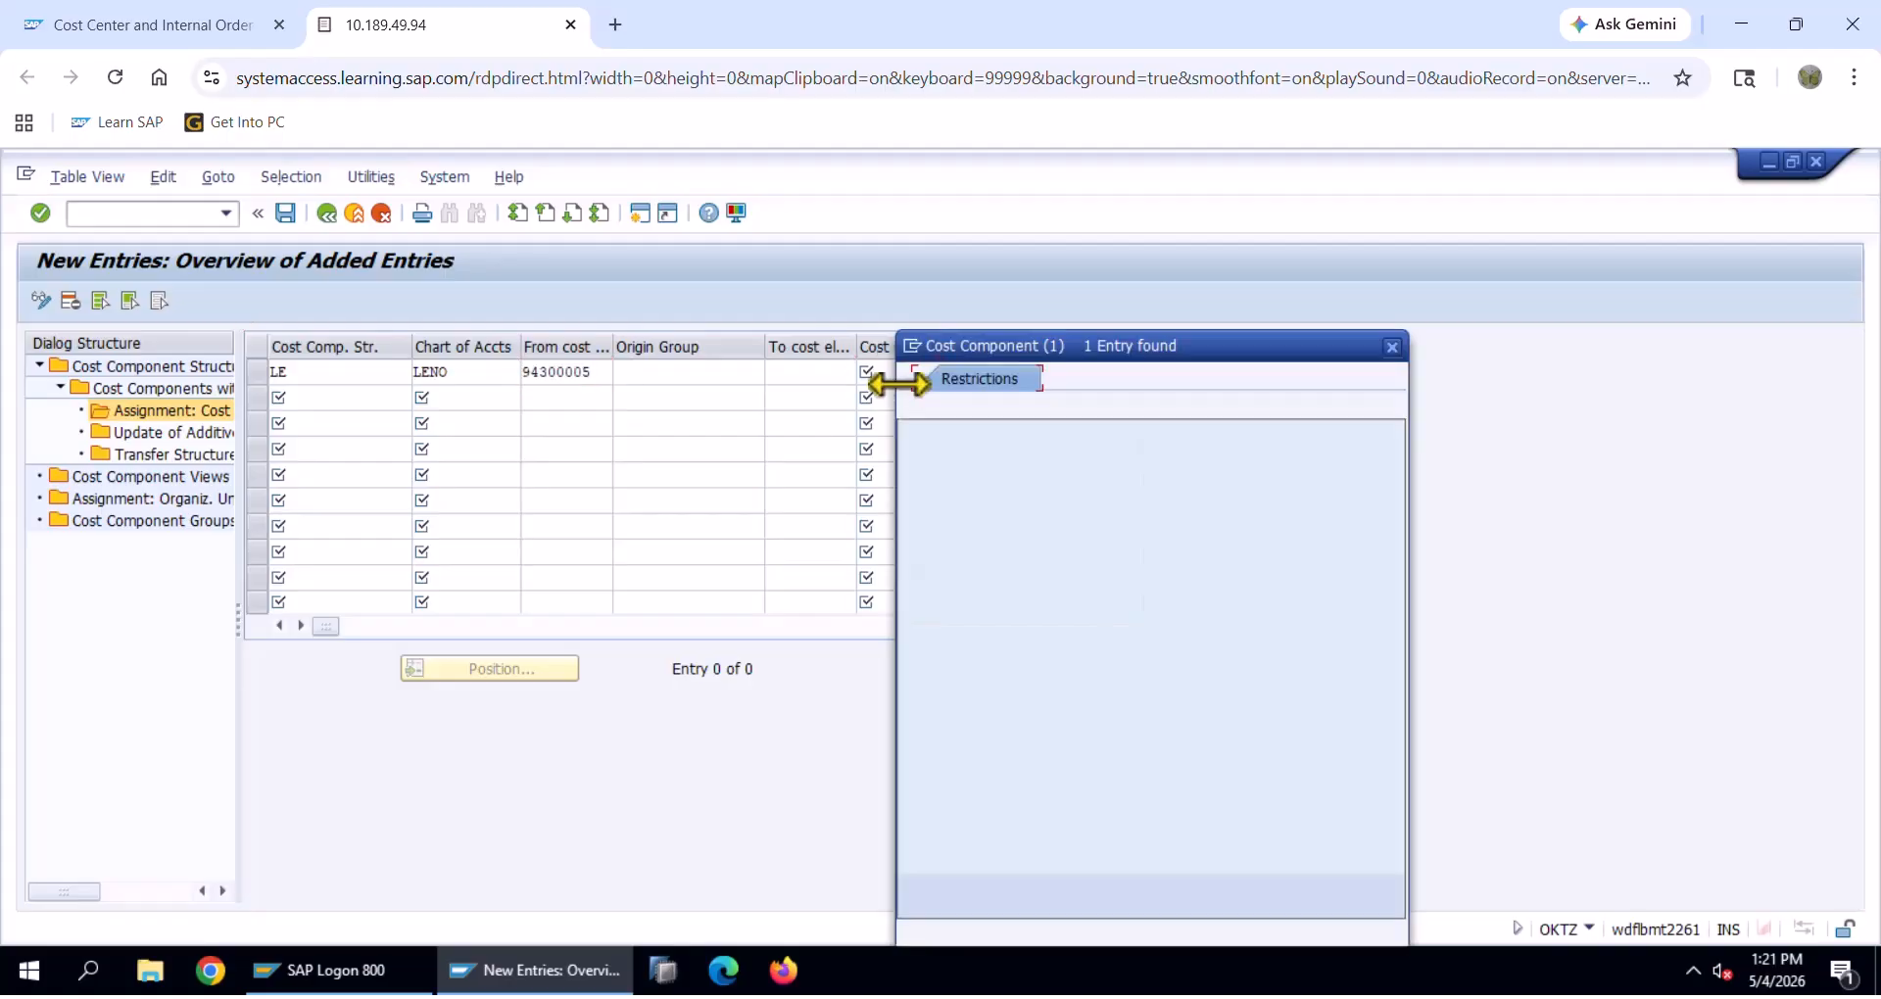
{"action": "double_click", "coordinate": [1054, 490]}
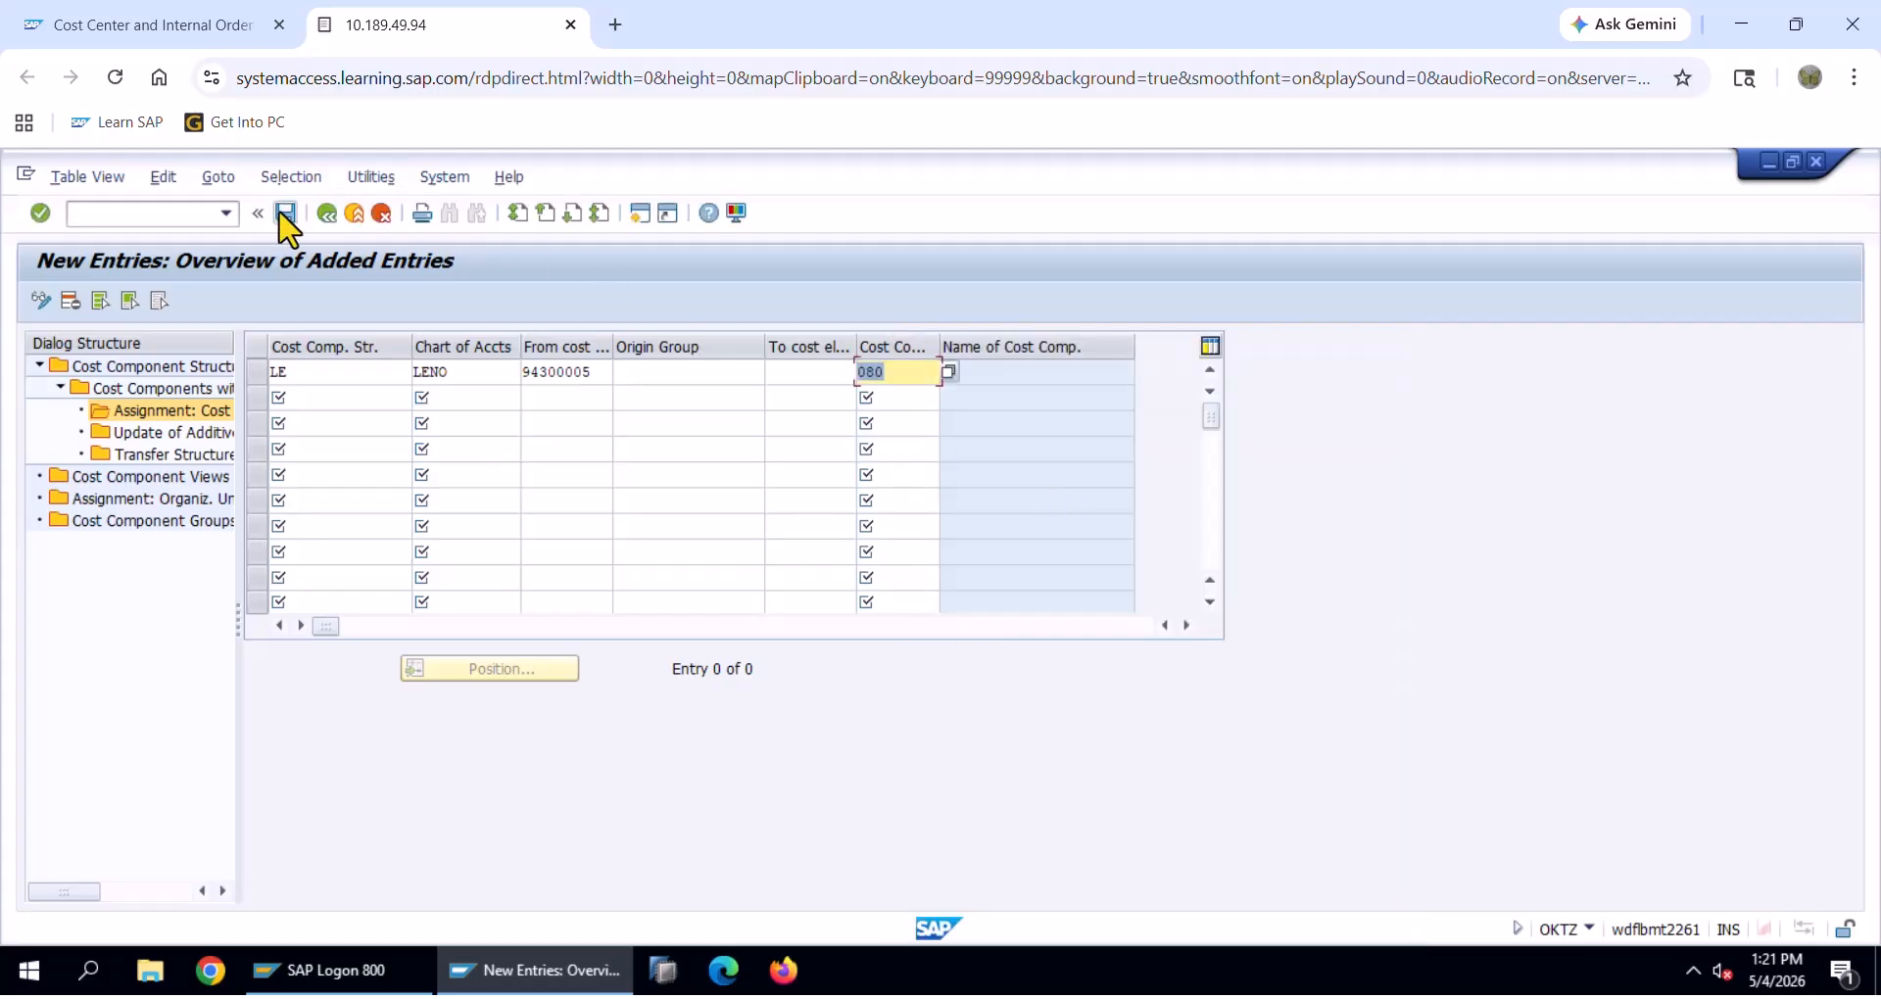
{"action": "left_click", "coordinate": [285, 214]}
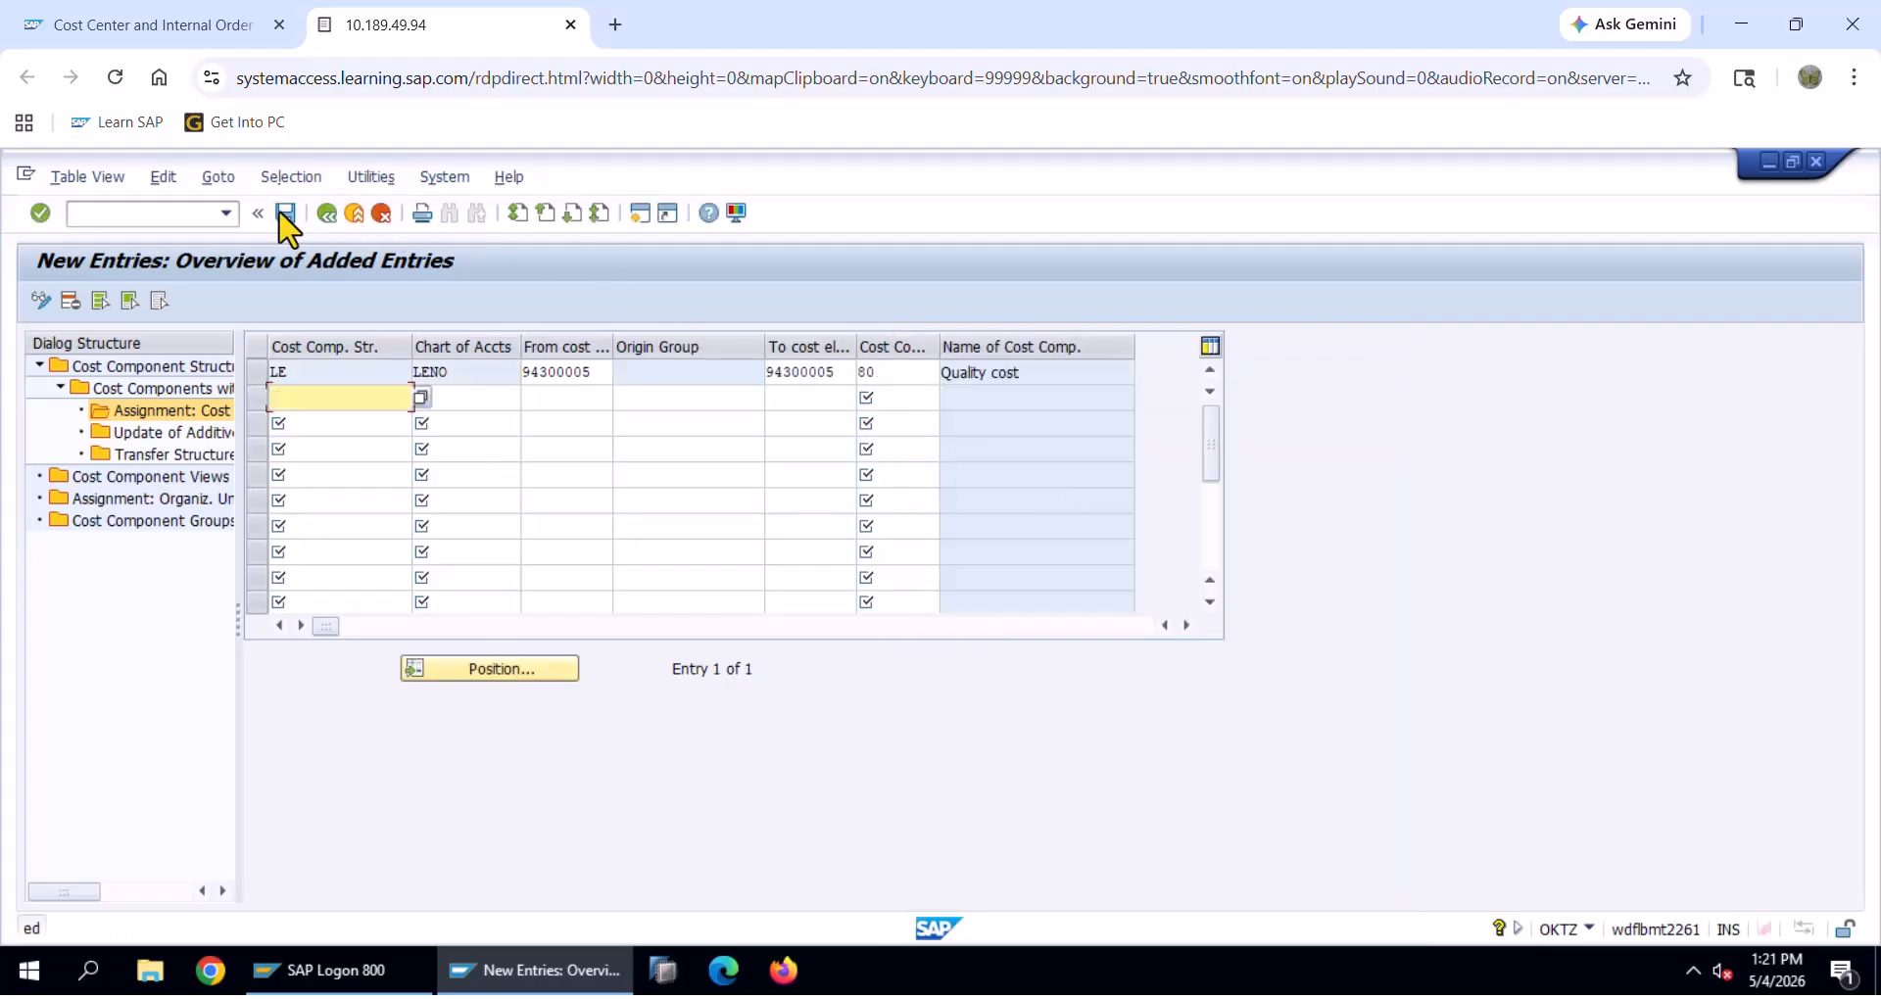
Start a new entry in the cost components with attributes for structure LE with cost component number 90
{"action": "double_click", "coordinate": [181, 388]}
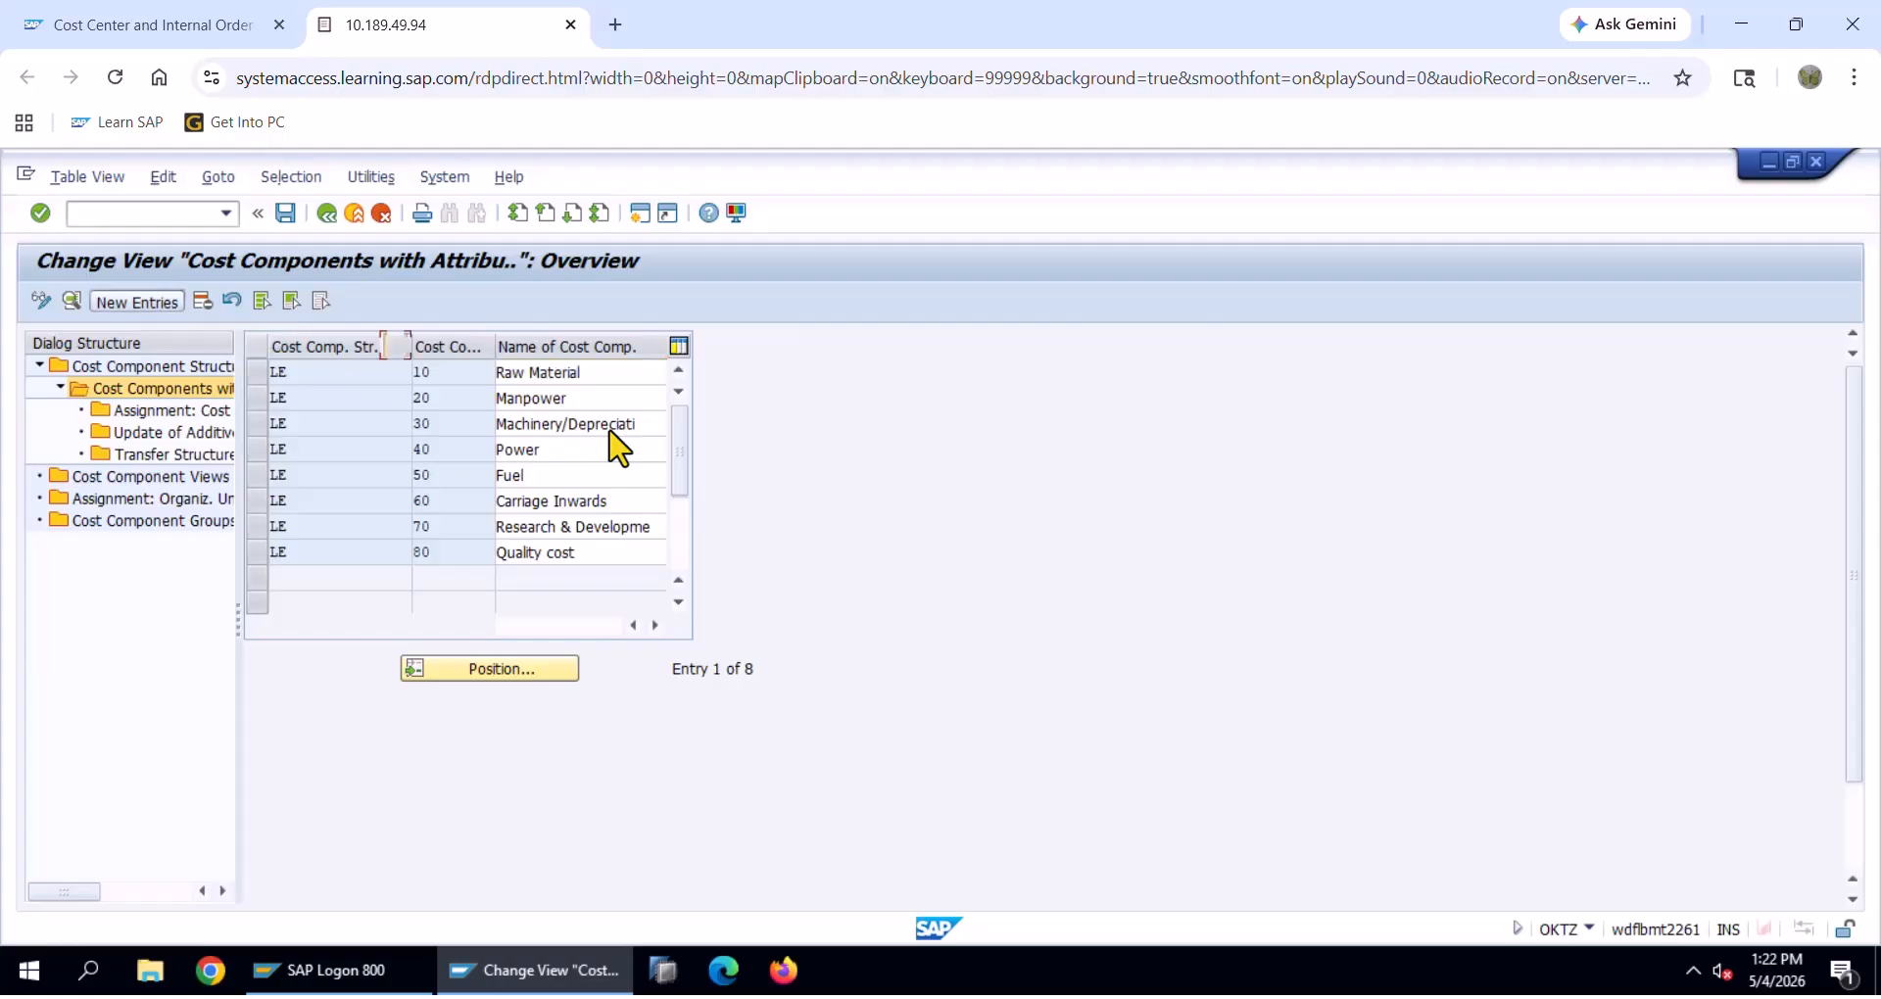
{"action": "type", "text": "LE"}
{"action": "key", "text": "Tab"}
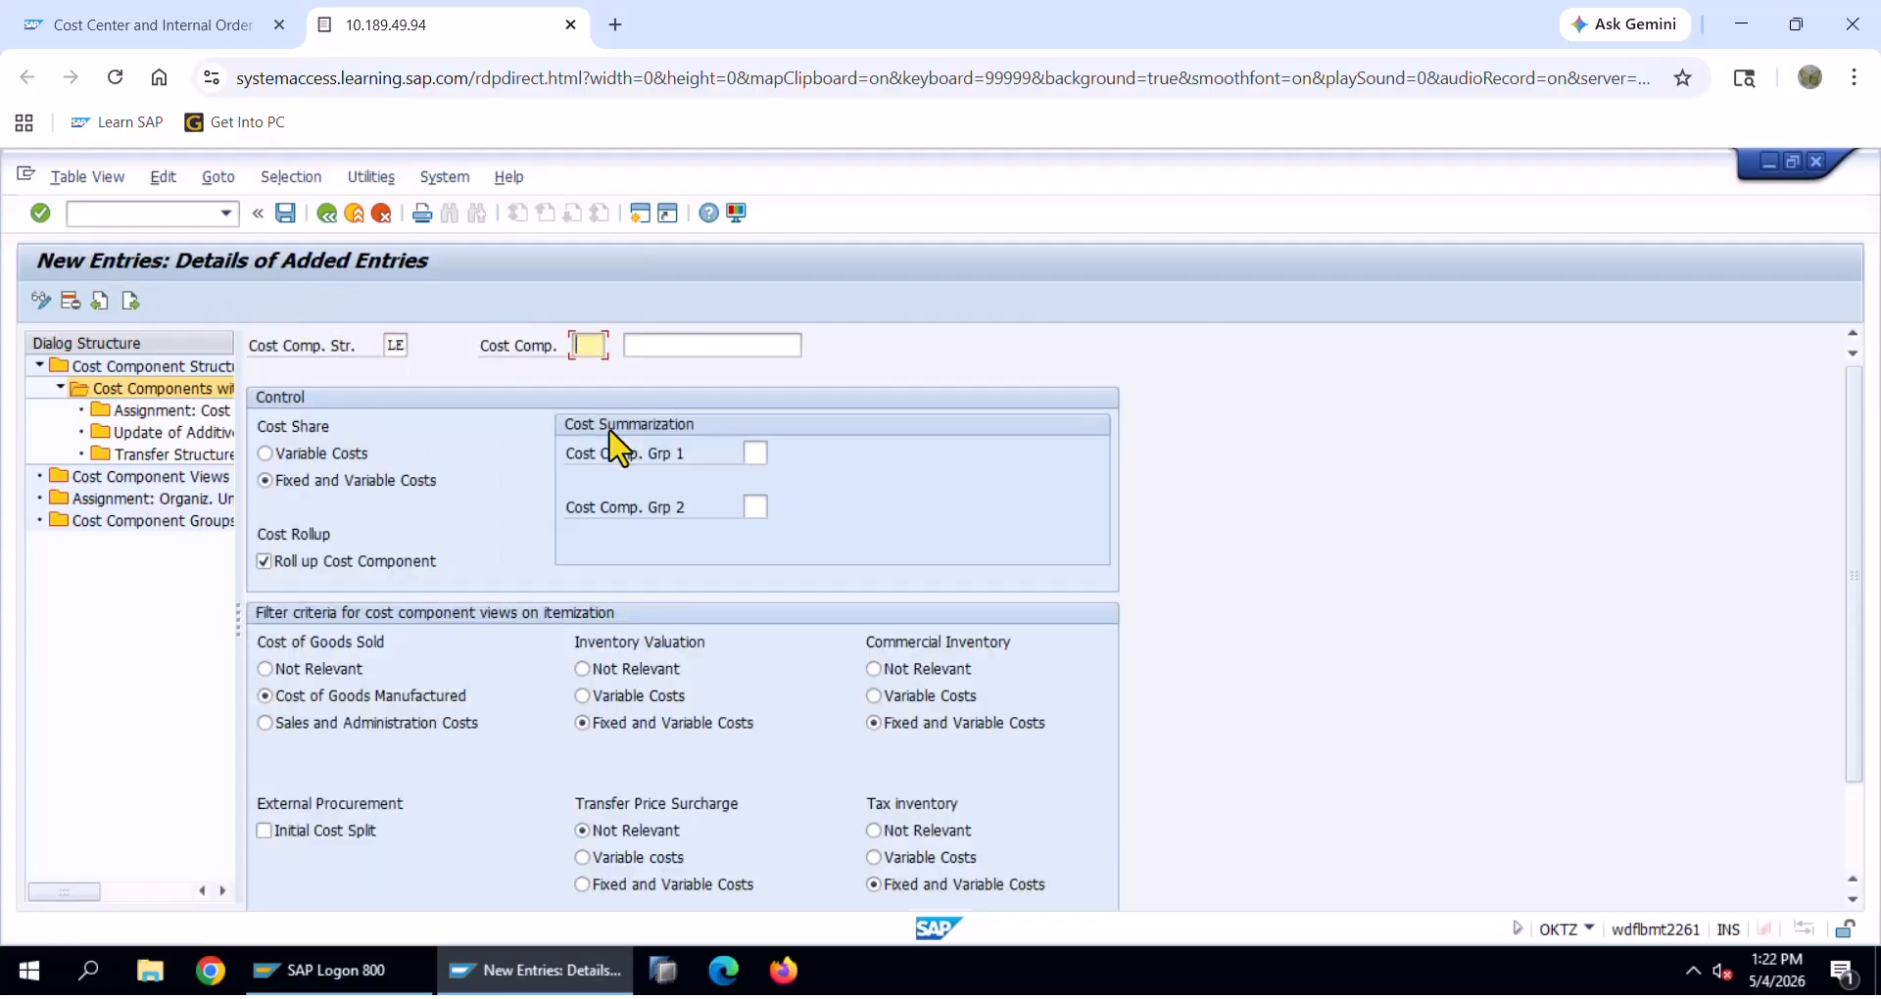
{"action": "type", "text": "90"}
{"action": "key", "text": "Tab"}
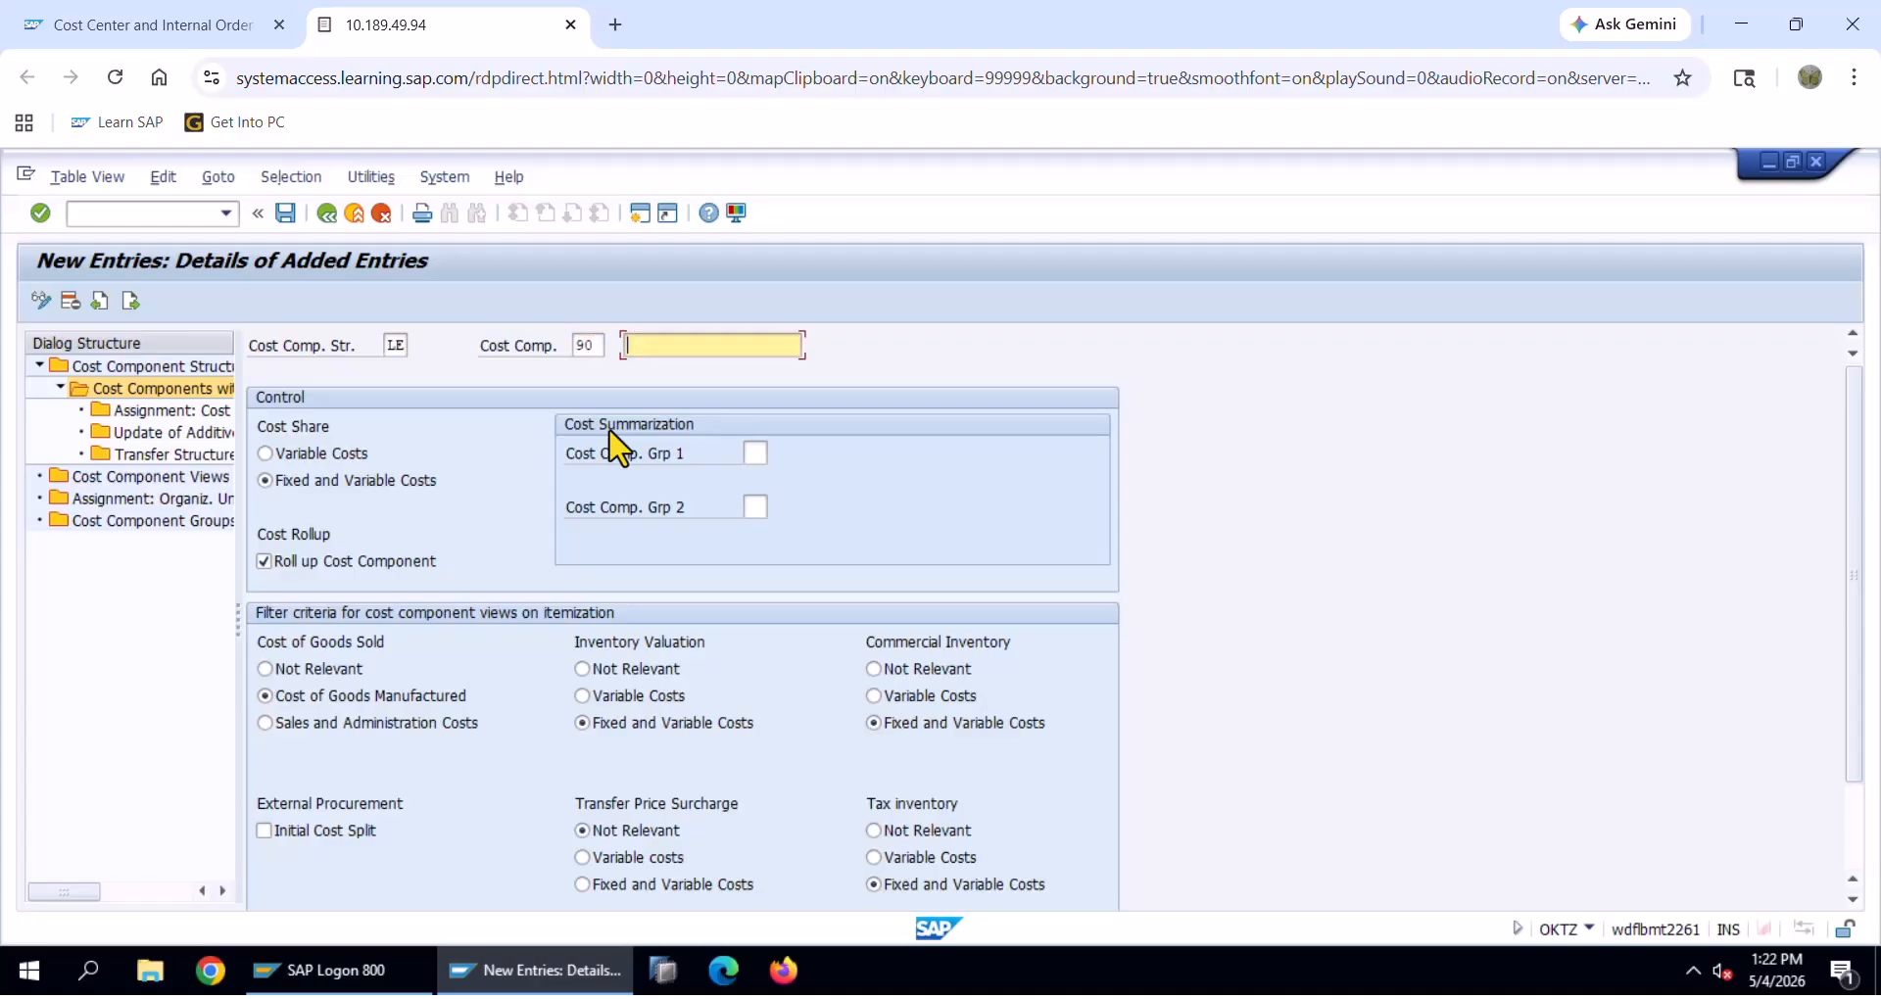
Copy "Repairs & Maintenance" from the Cost Component Structure (2) sheet in Excel into the name of cost component 90 in SAP
{"action": "key", "text": "alt+Tab"}
{"action": "left_click", "coordinate": [429, 632]}
{"action": "key", "text": "ctrl+c"}
{"action": "key", "text": "alt+Tab"}
{"action": "key", "text": "Escape"}
{"action": "key", "text": "ctrl+v"}
In Excel, highlight the nine bold cost components from Raw Material through Repairs & Maintenance to review those covered
{"action": "key", "text": "alt+Tab"}
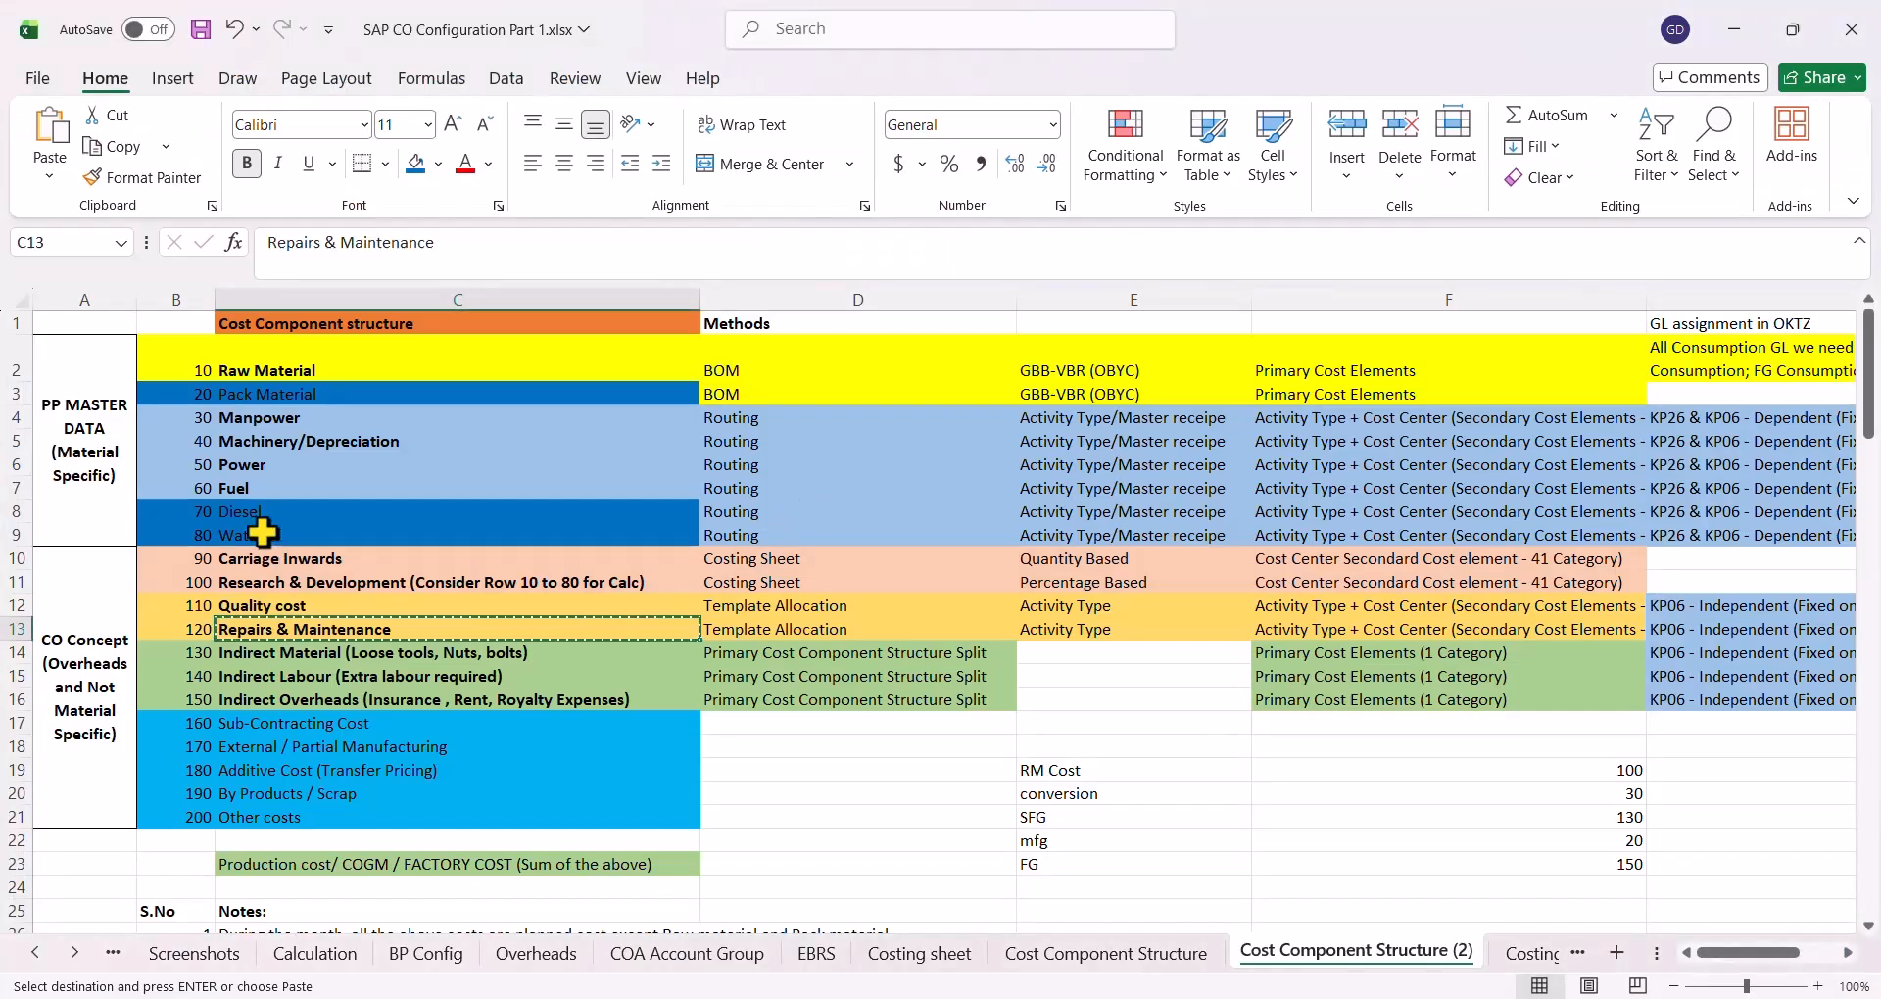
{"action": "left_click", "coordinate": [267, 370], "text": "ctrl"}
{"action": "left_click", "coordinate": [278, 419], "text": "ctrl"}
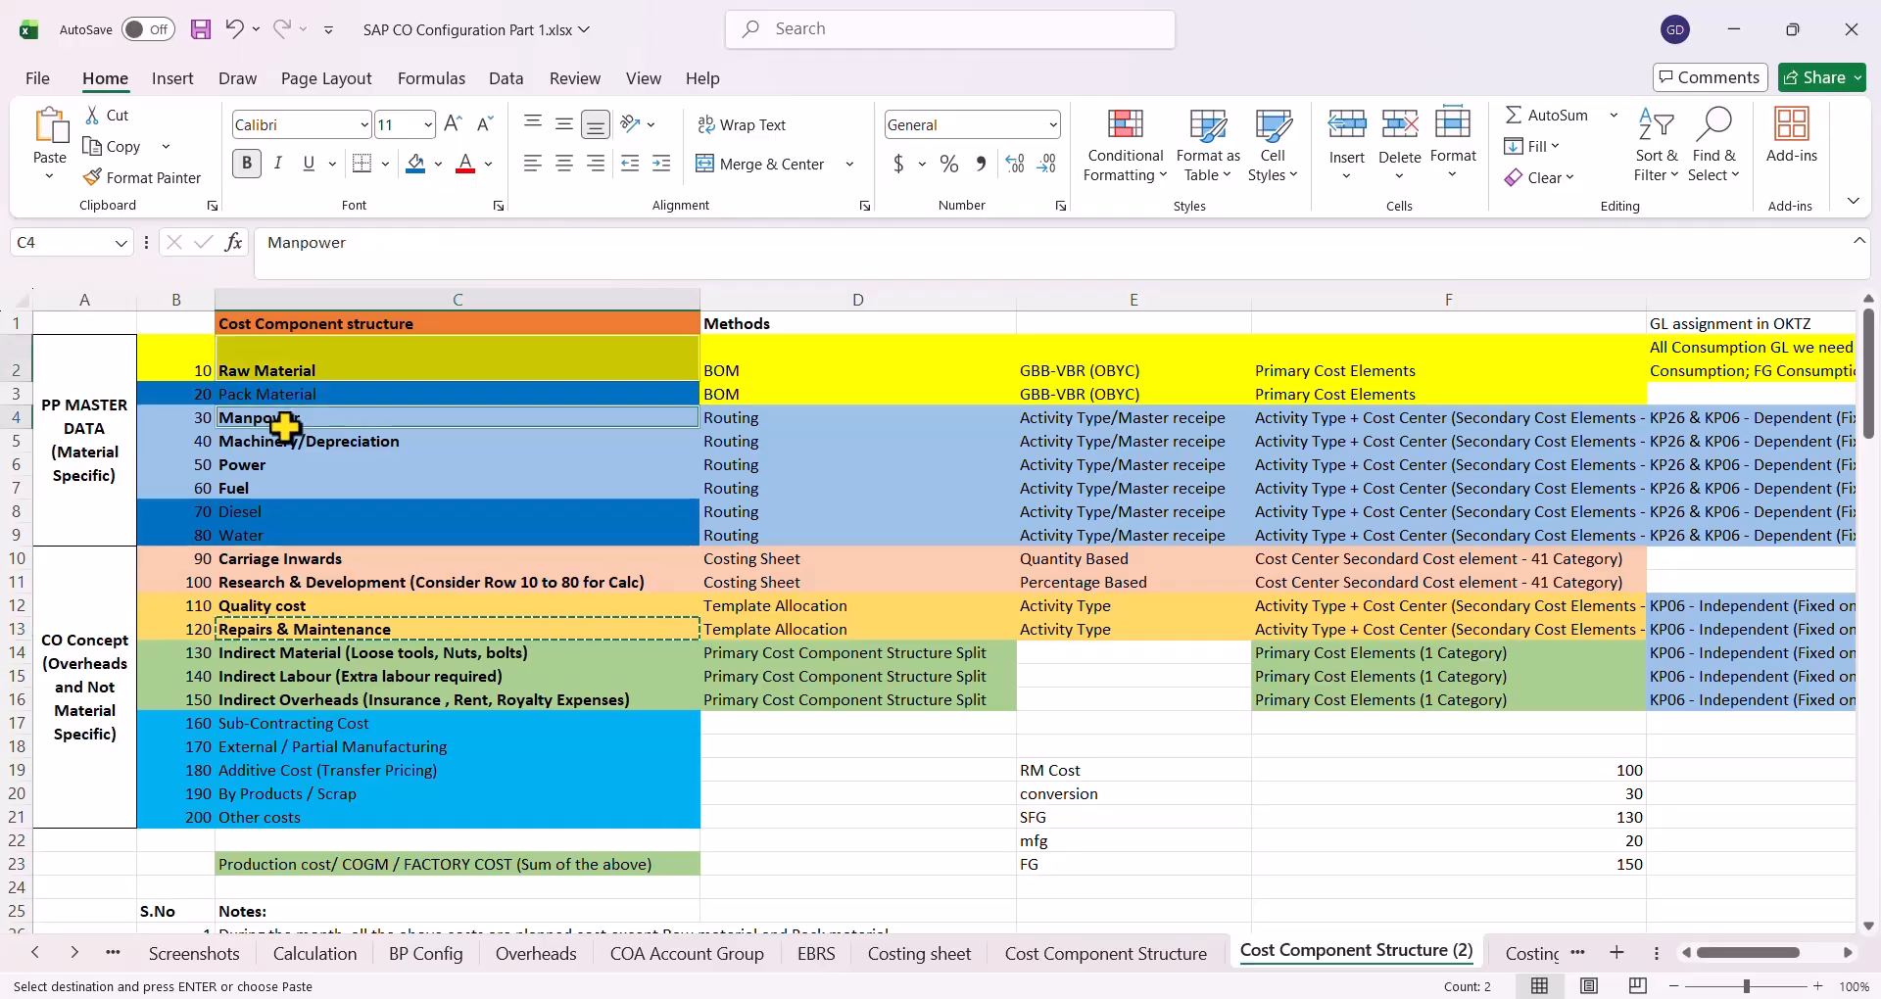
{"action": "left_click", "coordinate": [262, 442], "text": "ctrl"}
{"action": "left_click", "coordinate": [252, 465], "text": "ctrl"}
{"action": "left_click", "coordinate": [243, 488], "text": "ctrl"}
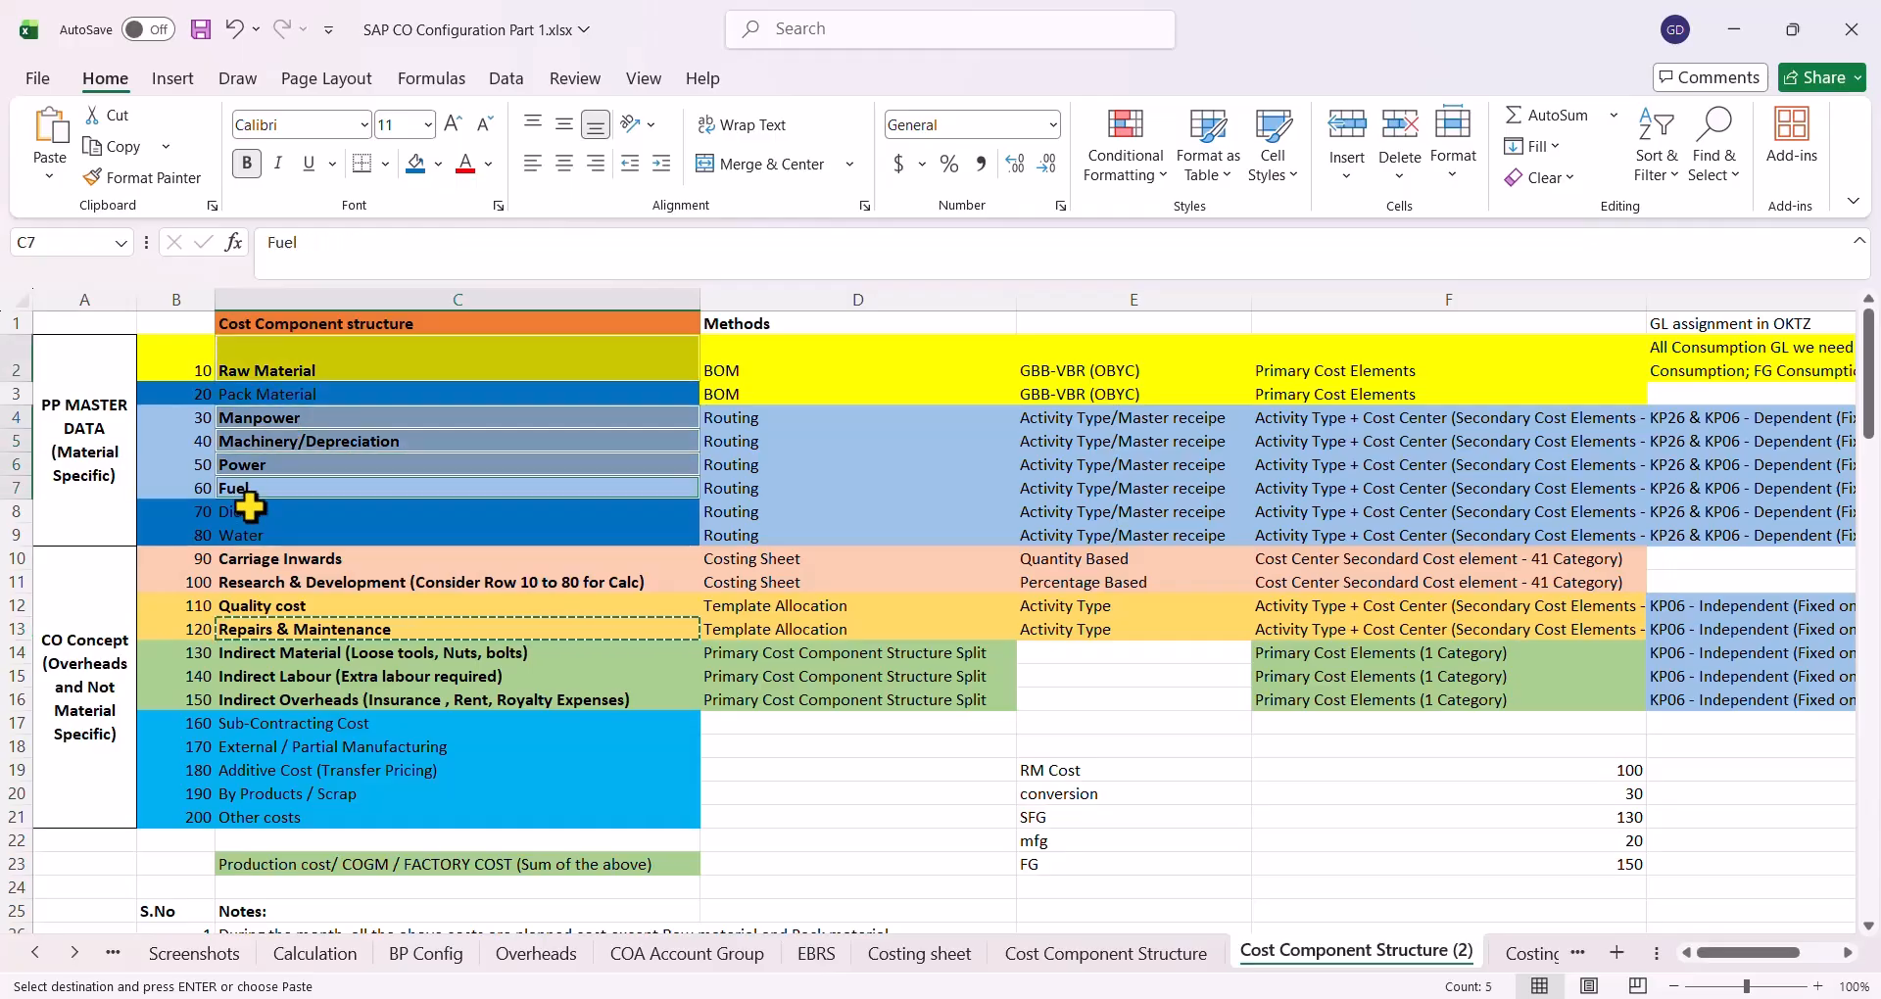
{"action": "left_click", "coordinate": [260, 559], "text": "ctrl"}
{"action": "left_click", "coordinate": [261, 581], "text": "ctrl"}
{"action": "left_click", "coordinate": [271, 604], "text": "ctrl"}
{"action": "left_click", "coordinate": [294, 627], "text": "ctrl"}
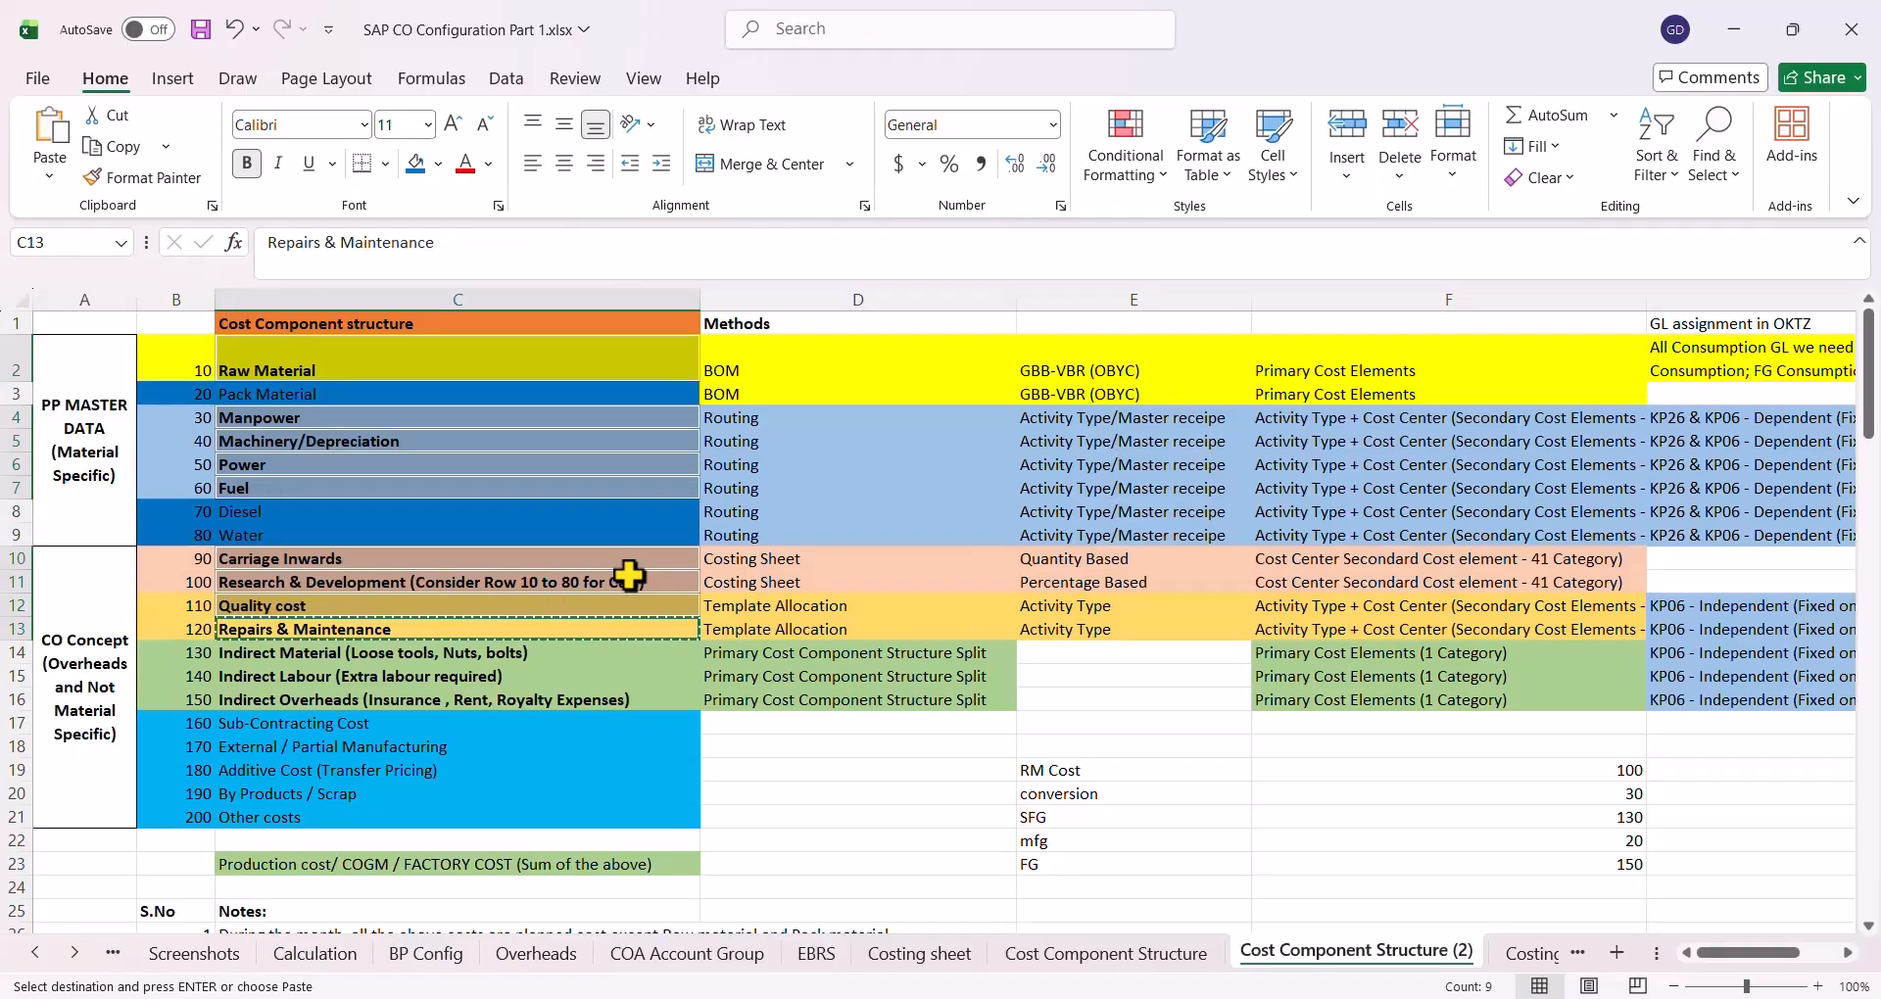
Switch back to SAP and save the Repairs & Maintenance cost component
{"action": "key", "text": "alt+Tab"}
{"action": "left_click", "coordinate": [956, 356]}
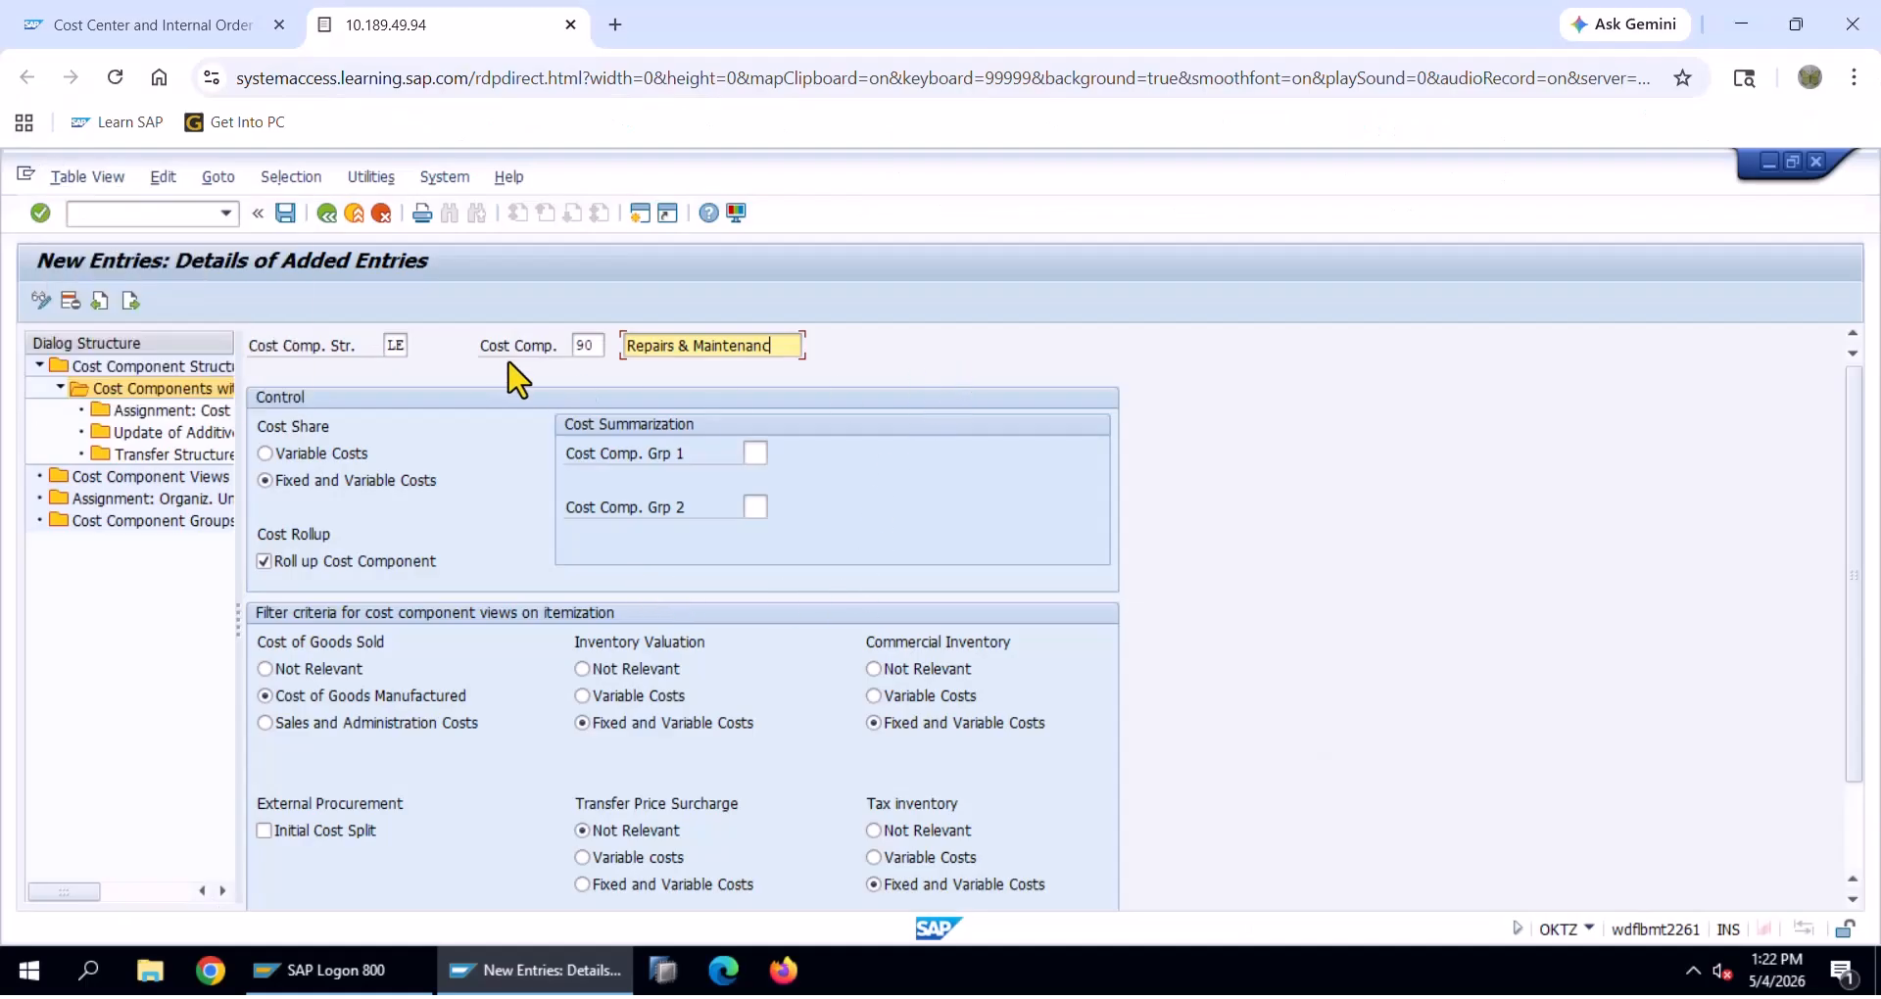
{"action": "key", "text": "Return"}
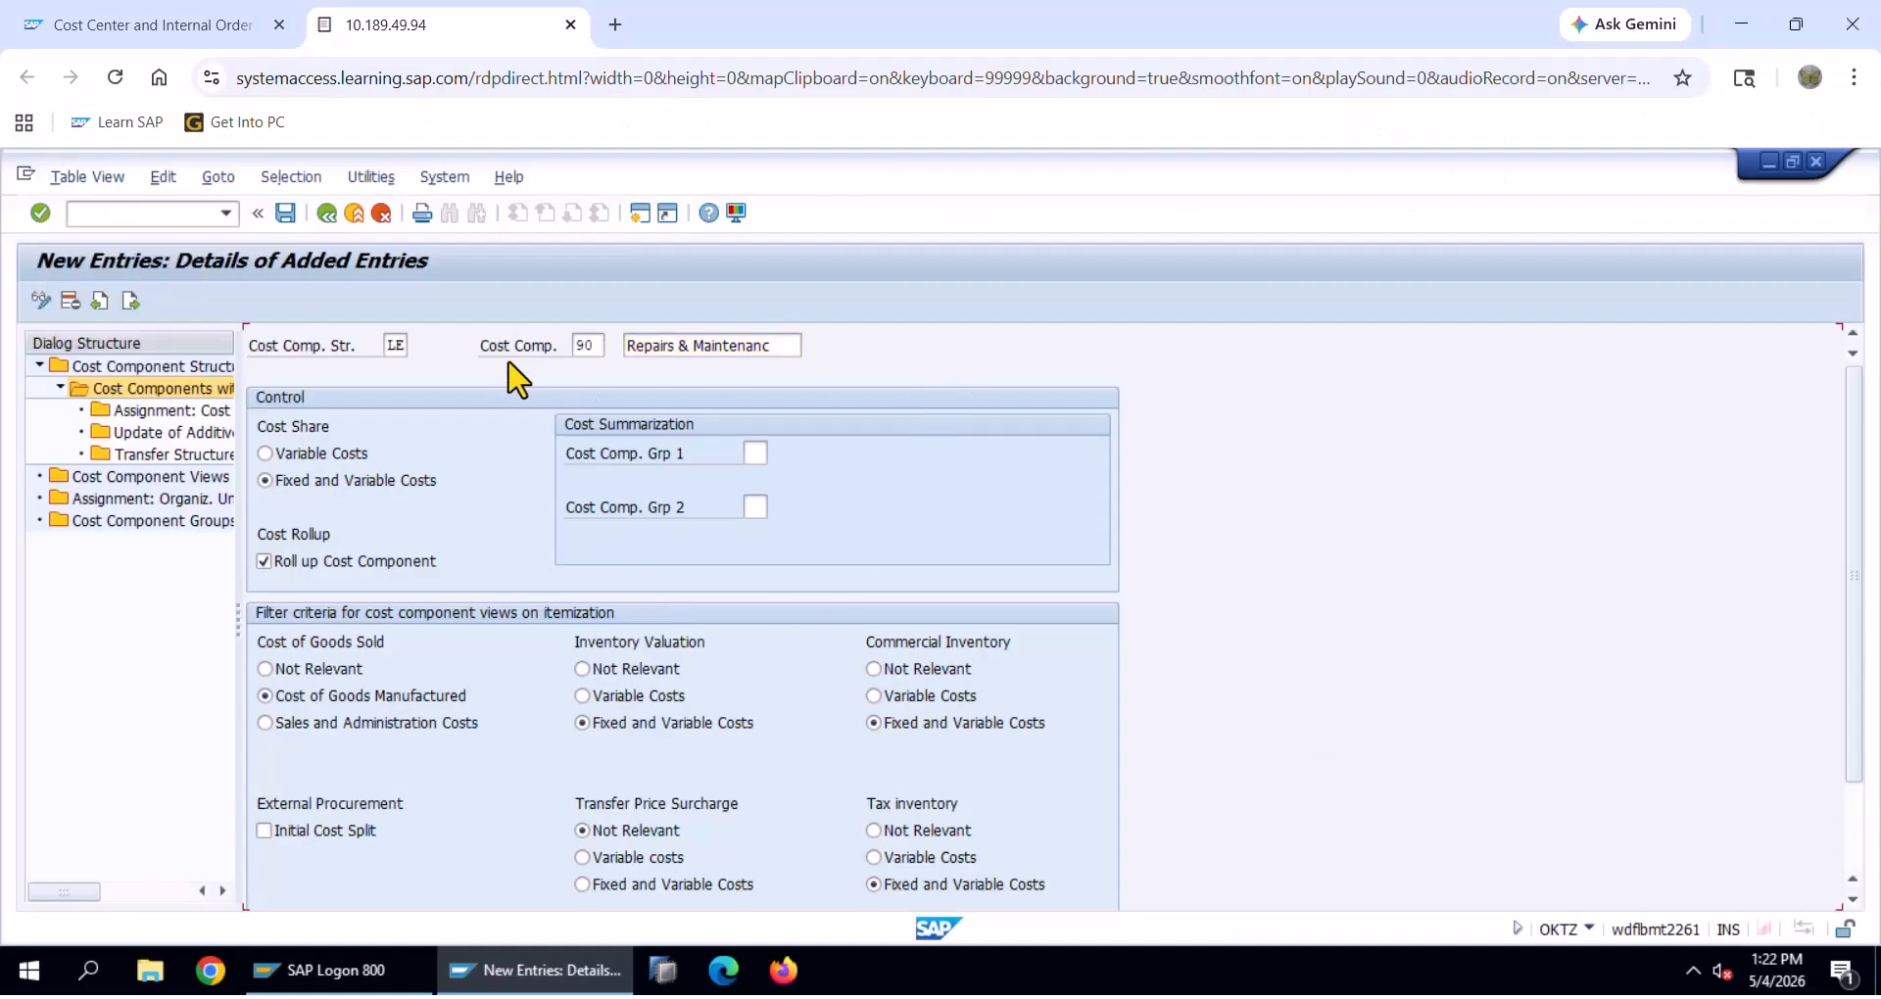
{"action": "key", "text": "ctrl+s"}
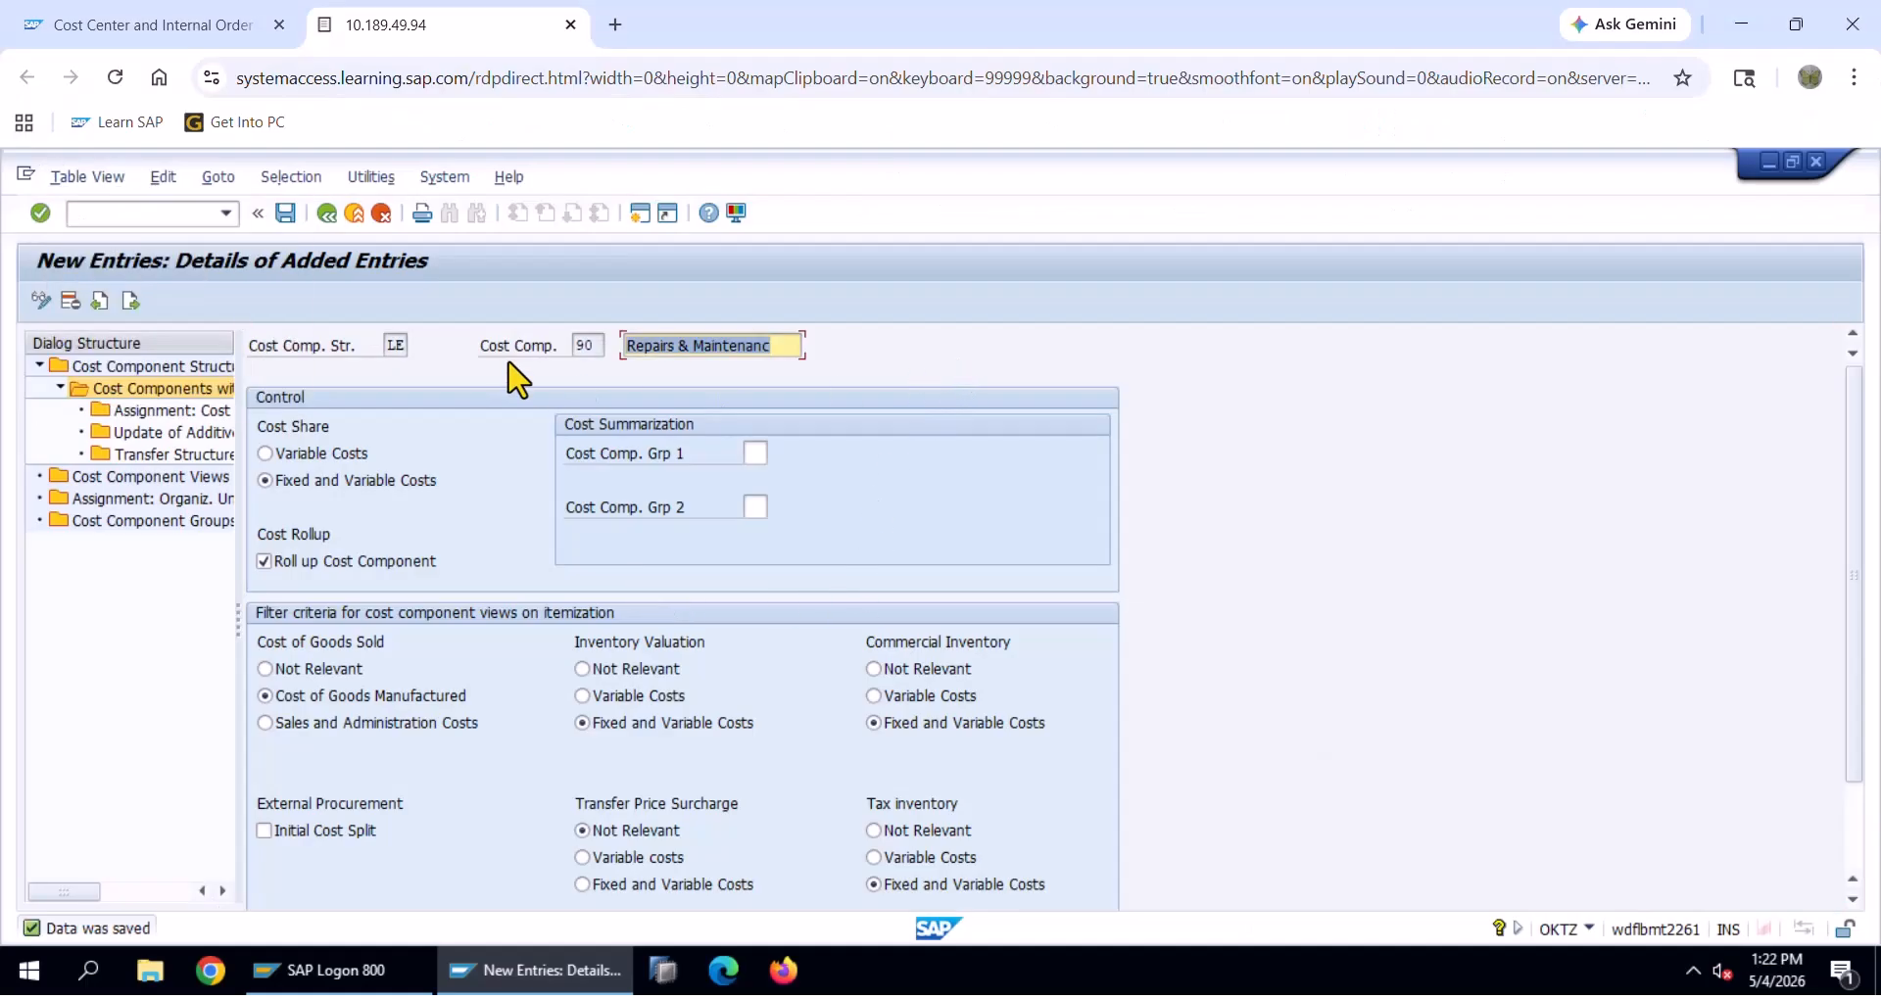
Start a new cost component to cost element assignment with structure LE and chart of accounts LENO
{"action": "double_click", "coordinate": [183, 416]}
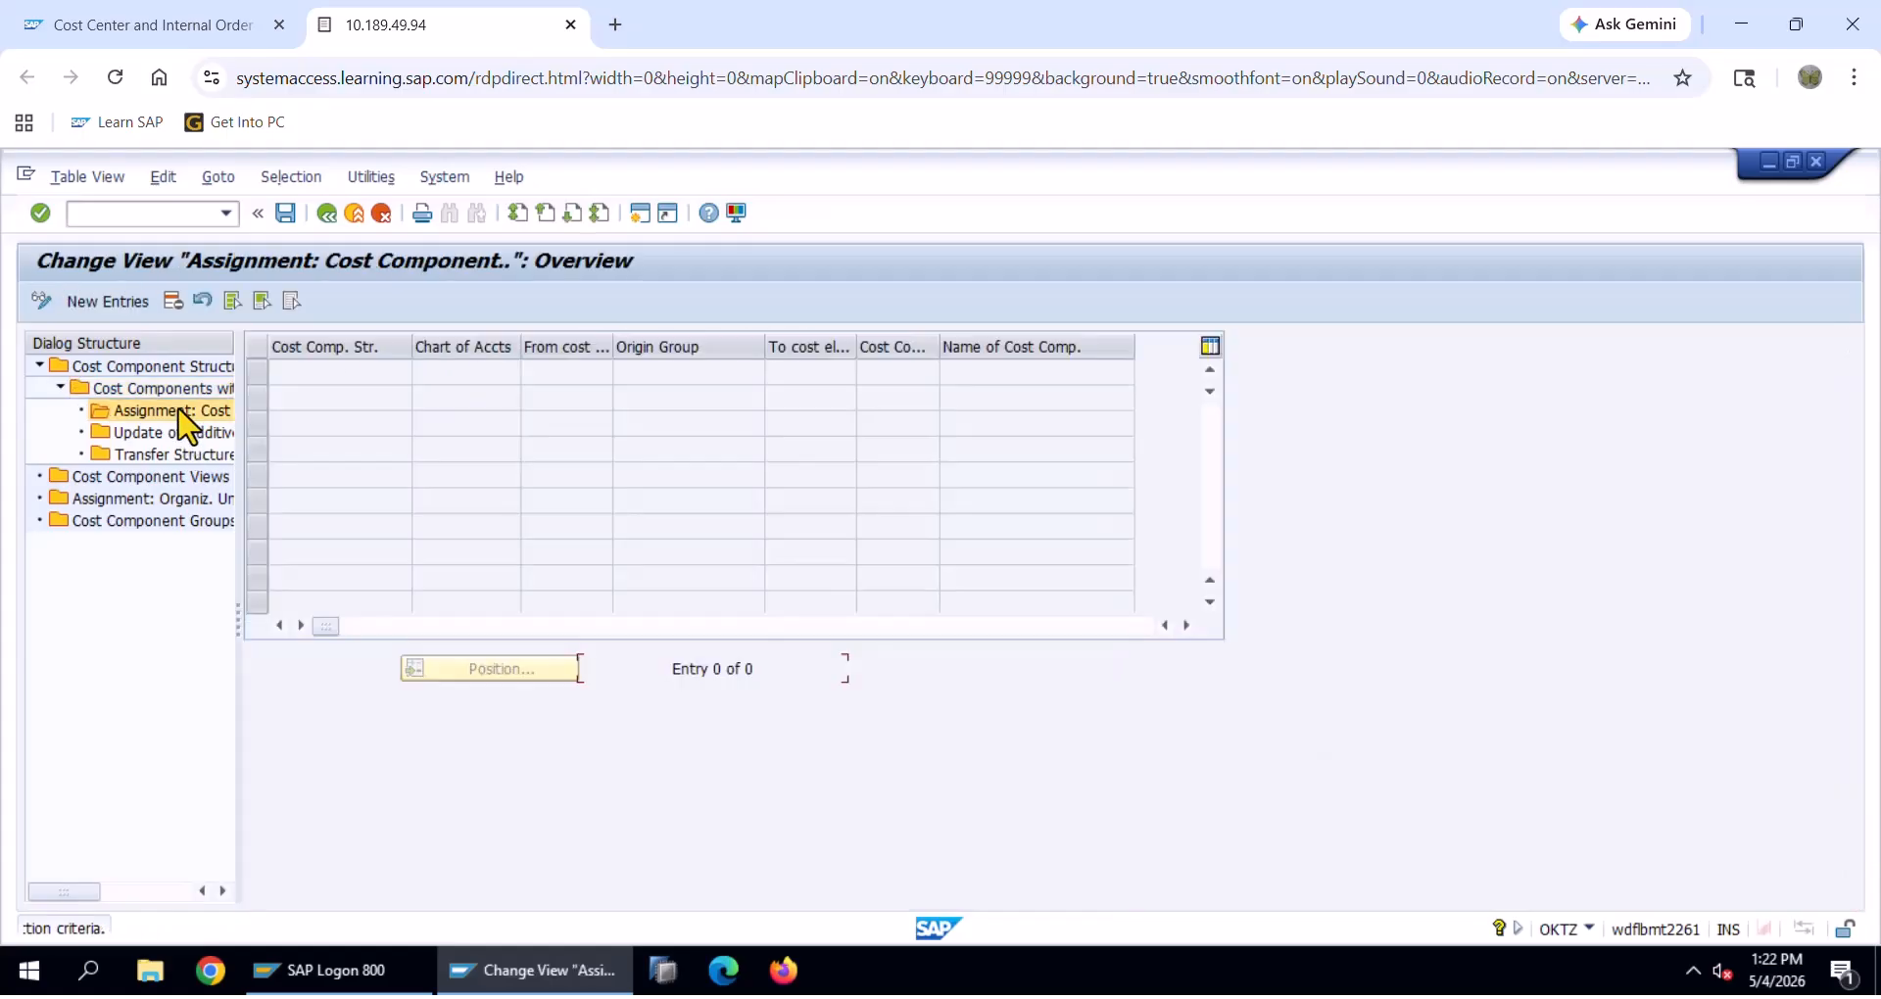
{"action": "left_click", "coordinate": [124, 303]}
{"action": "type", "text": "LE"}
{"action": "key", "text": "Tab"}
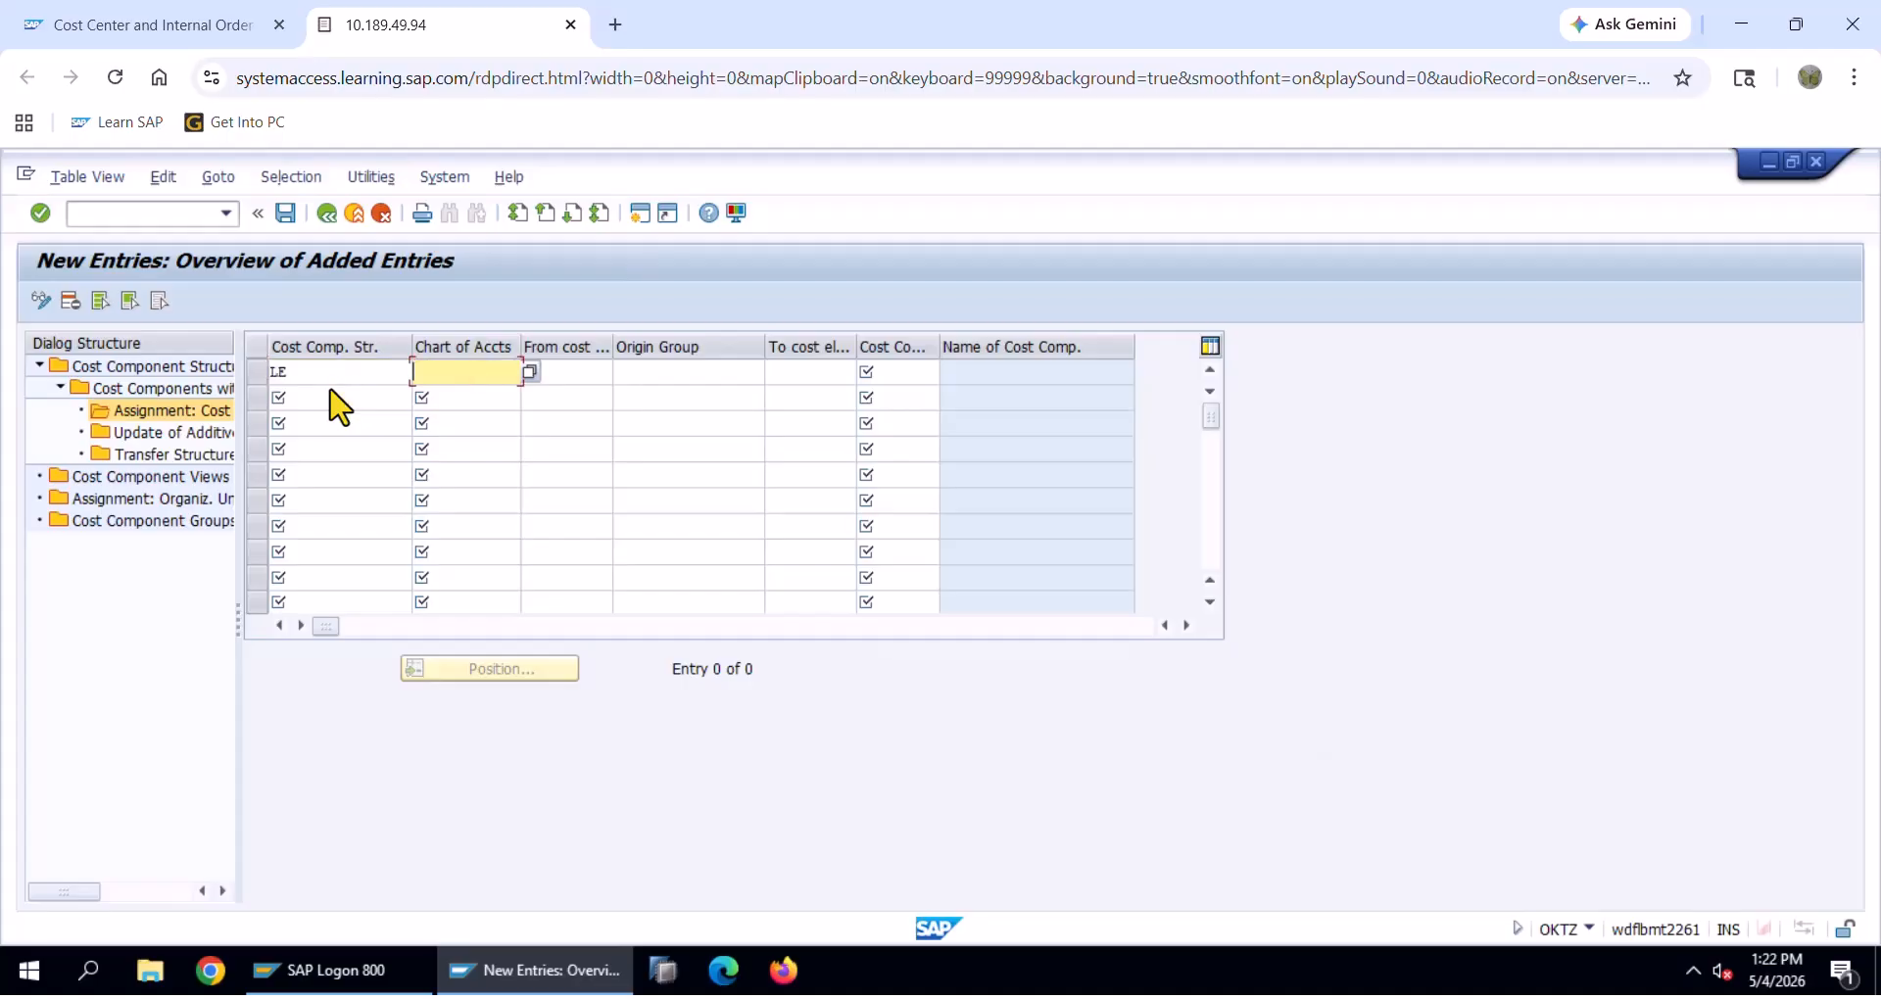
{"action": "key", "text": "Return"}
{"action": "key", "text": "Tab"}
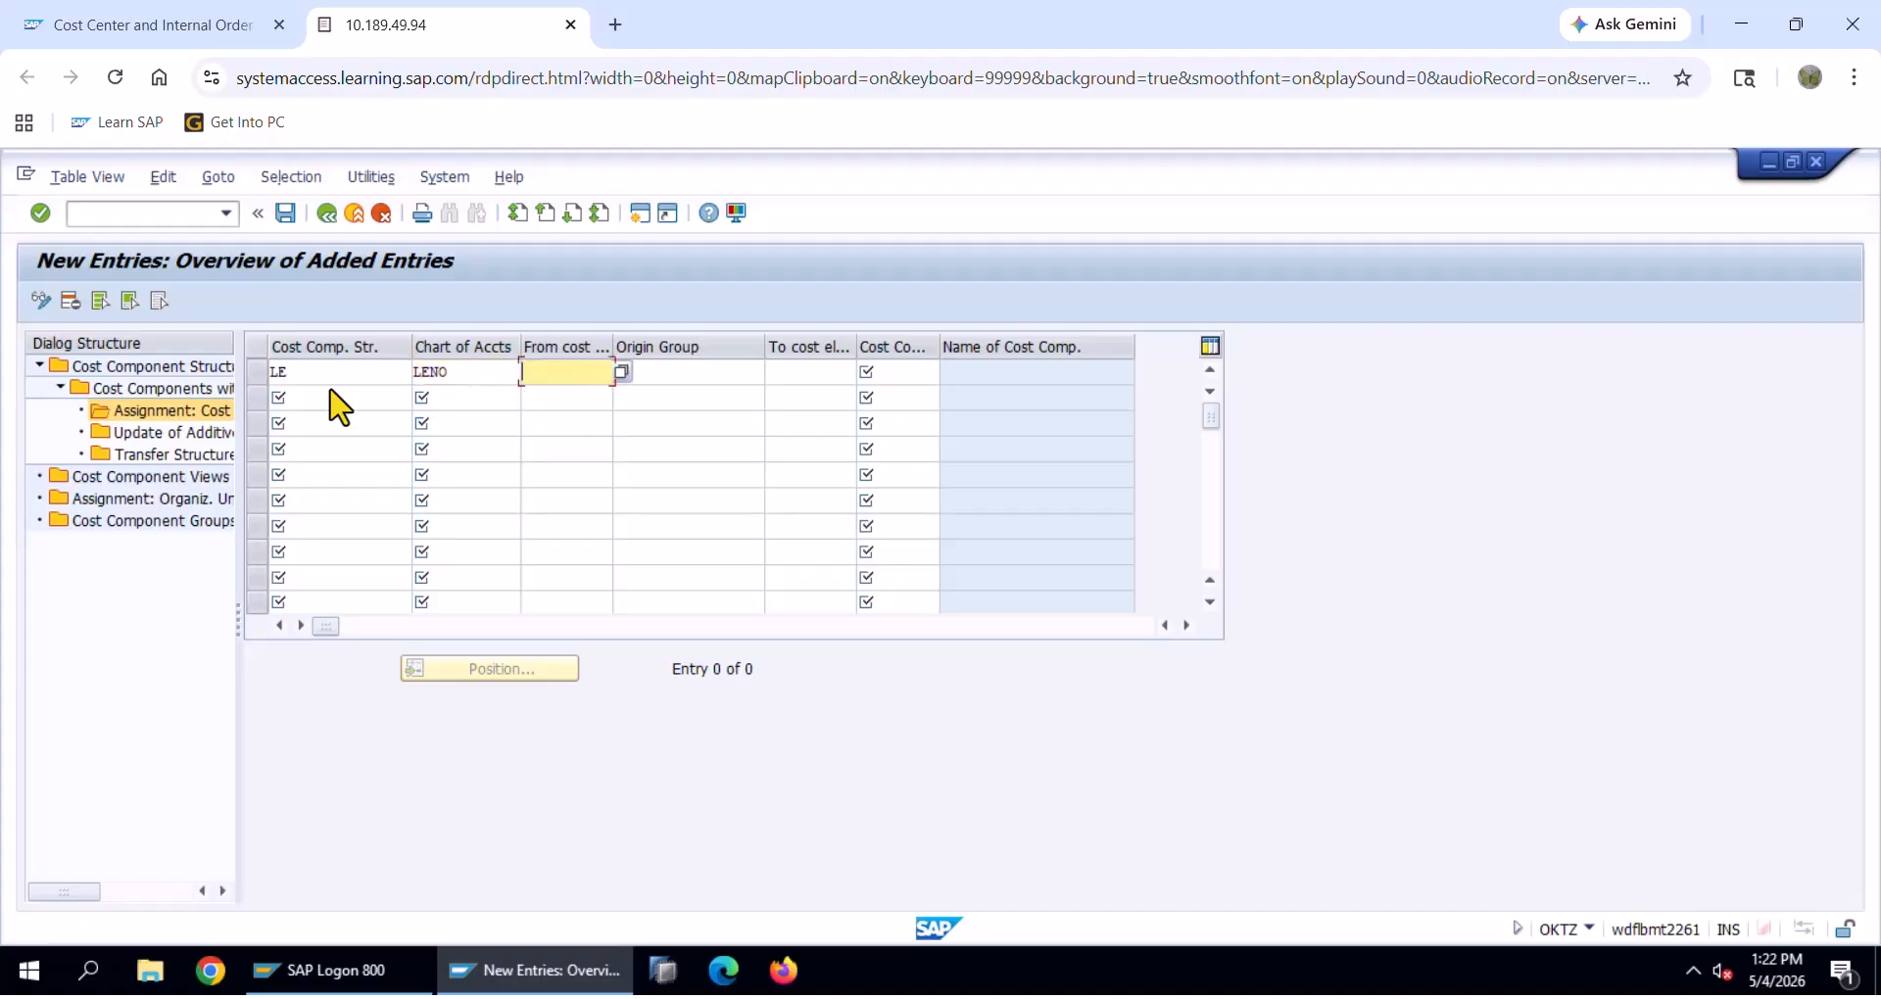
{"action": "key", "text": "F4"}
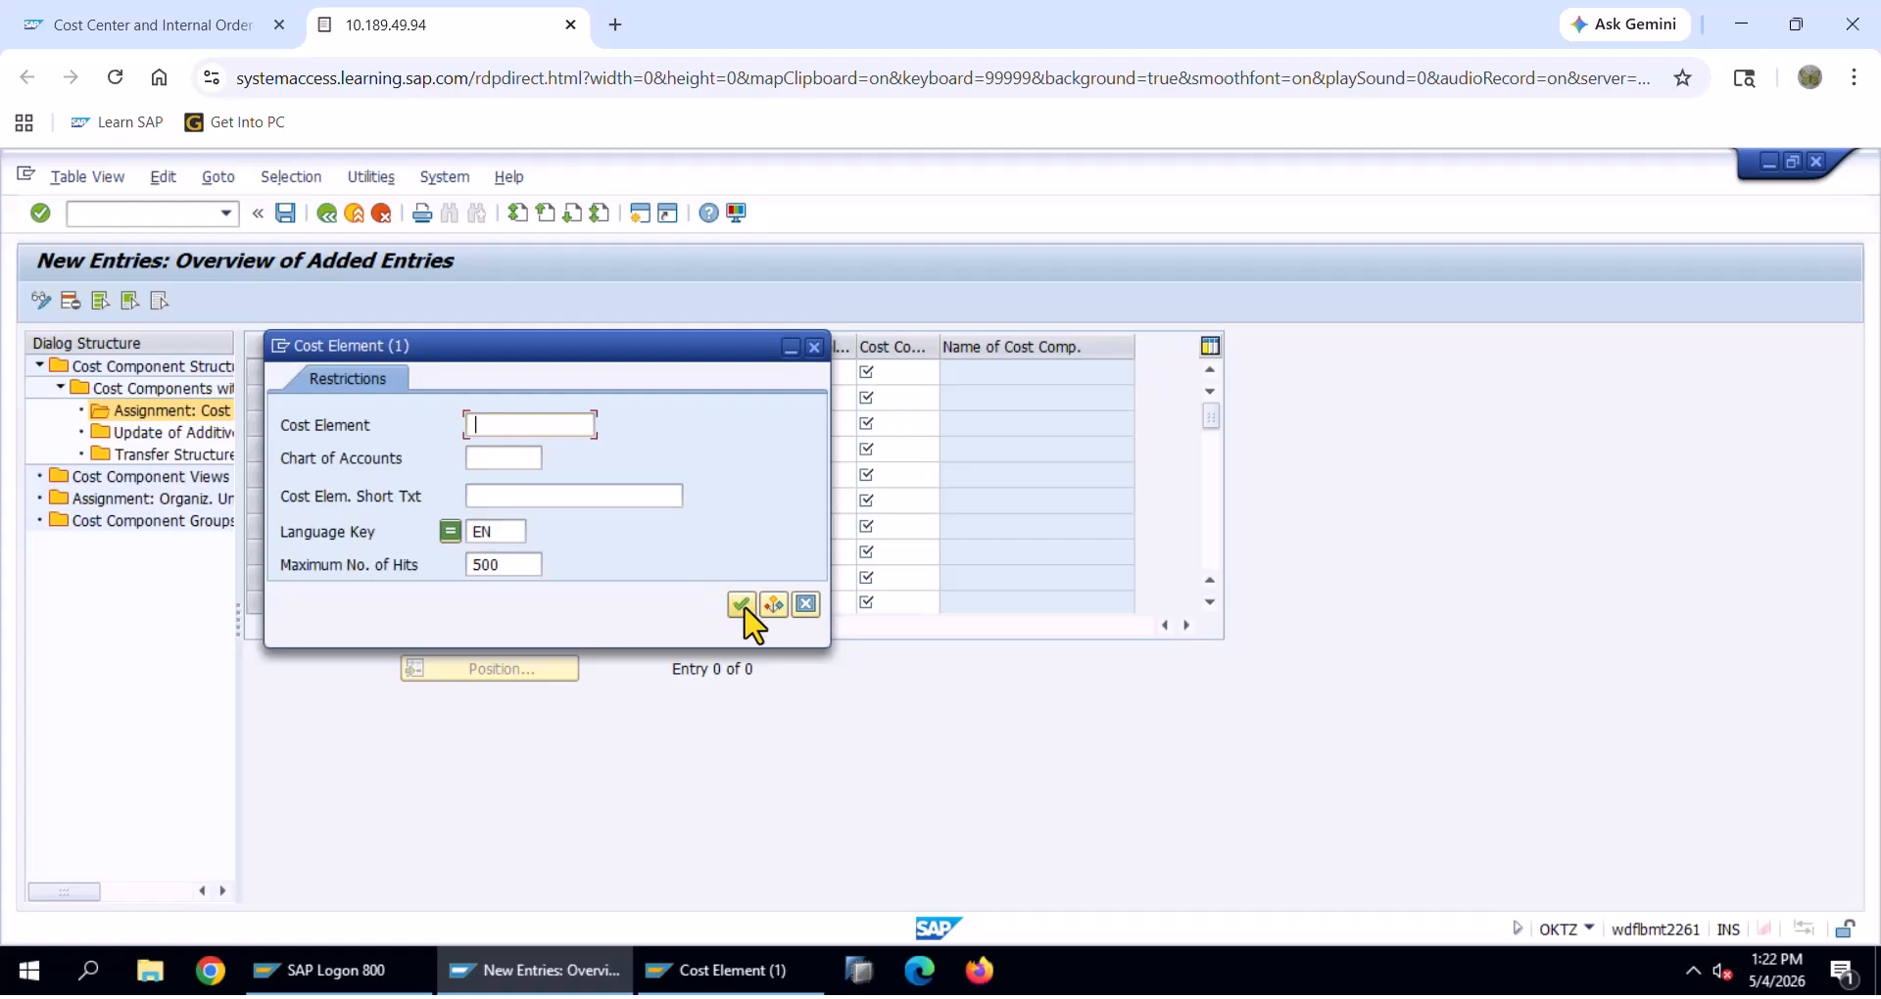
{"action": "left_click", "coordinate": [742, 606]}
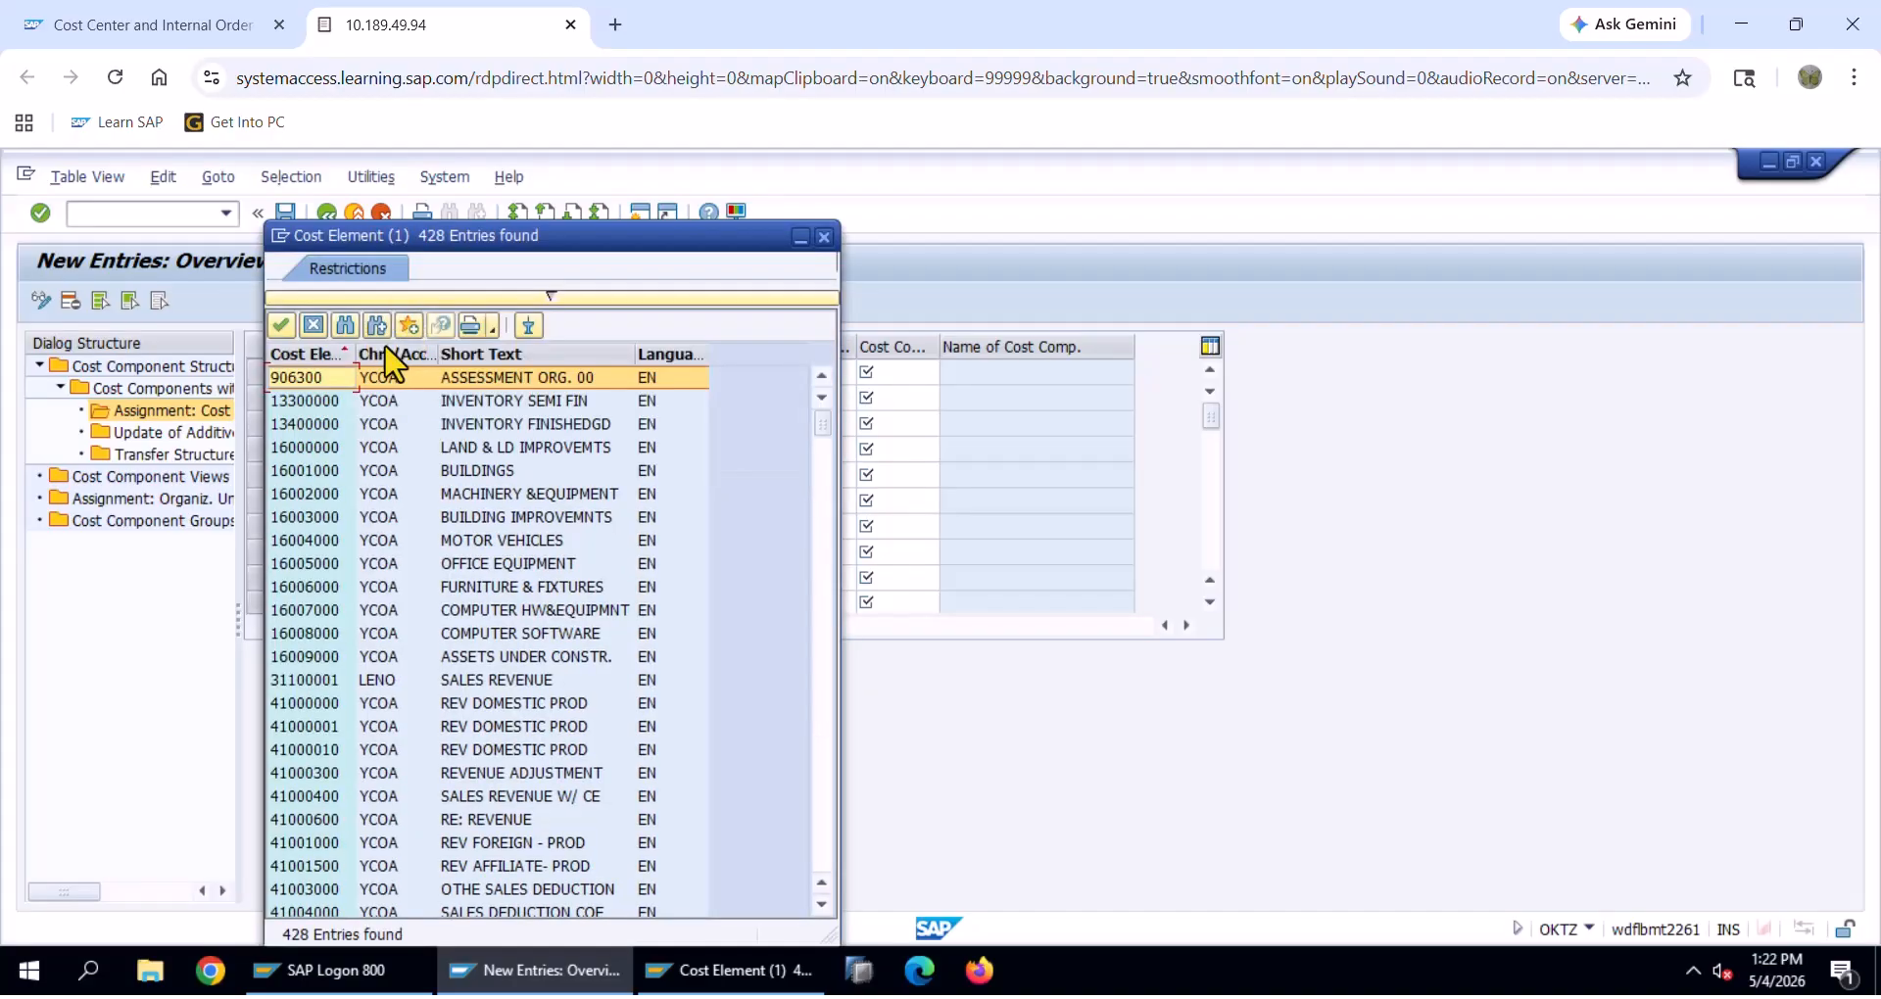
{"action": "left_click", "coordinate": [382, 348]}
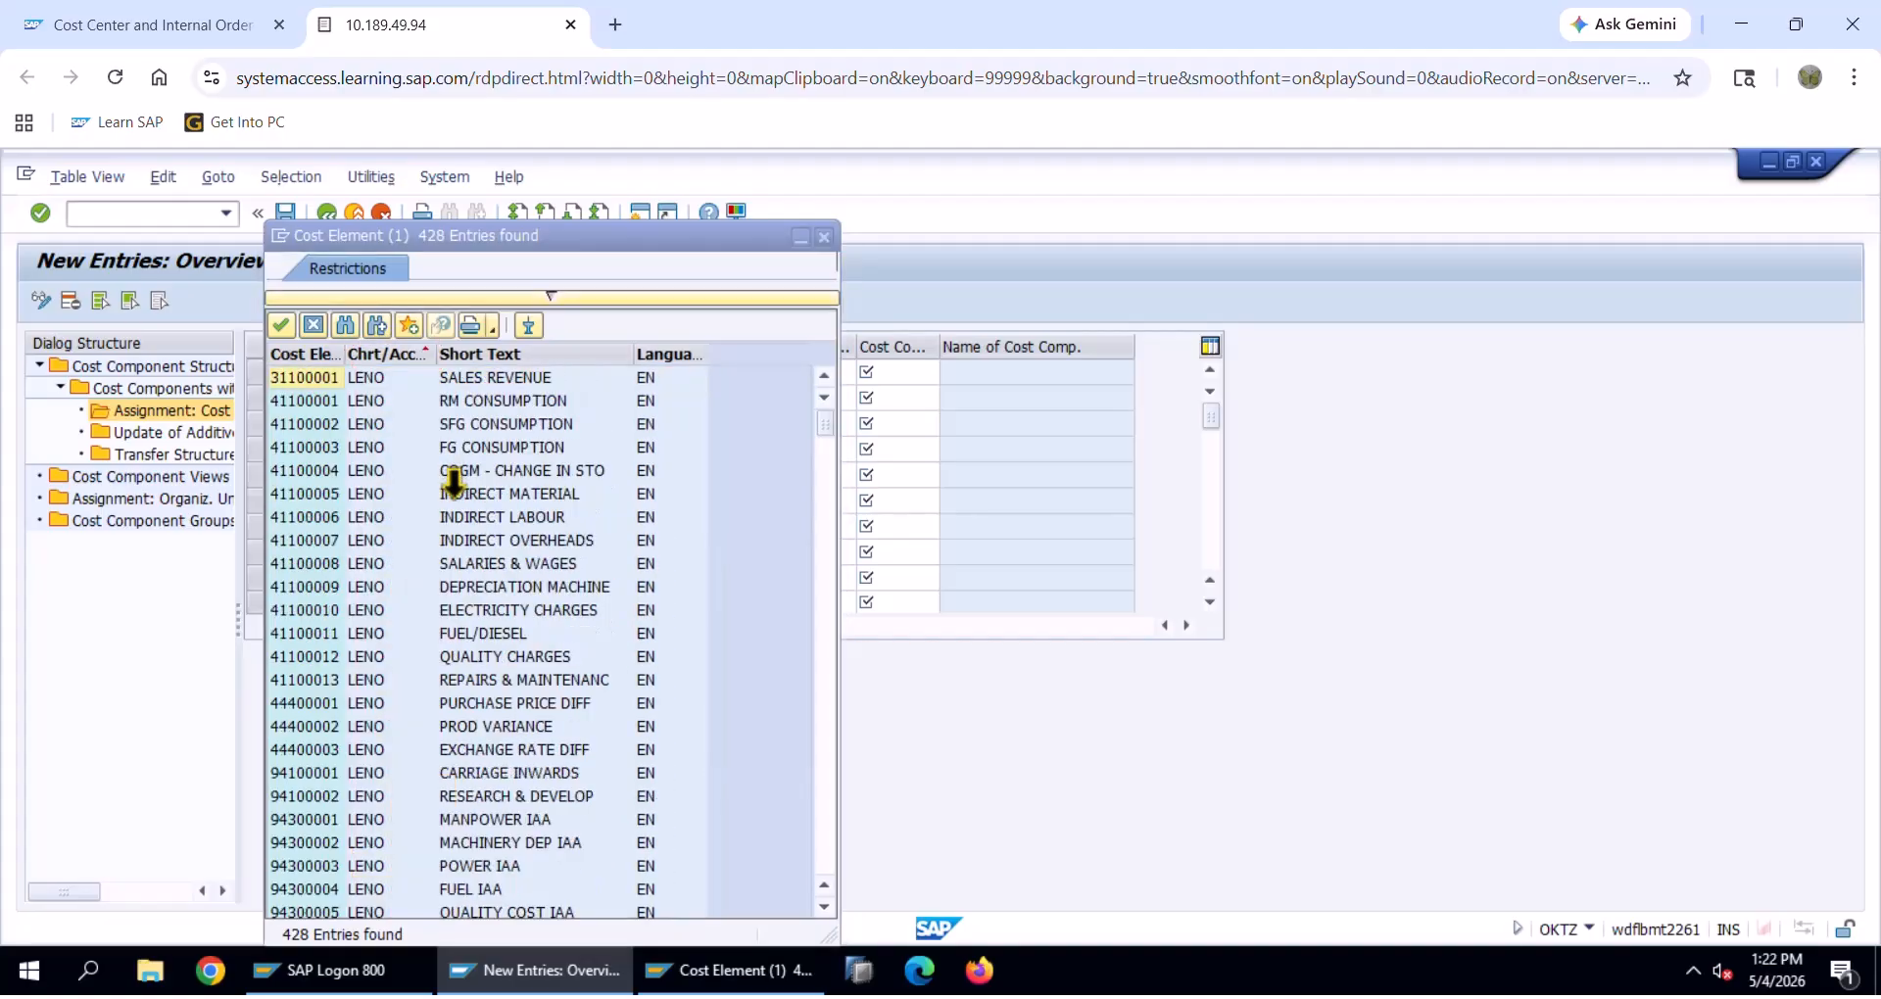
{"action": "left_click", "coordinate": [472, 686]}
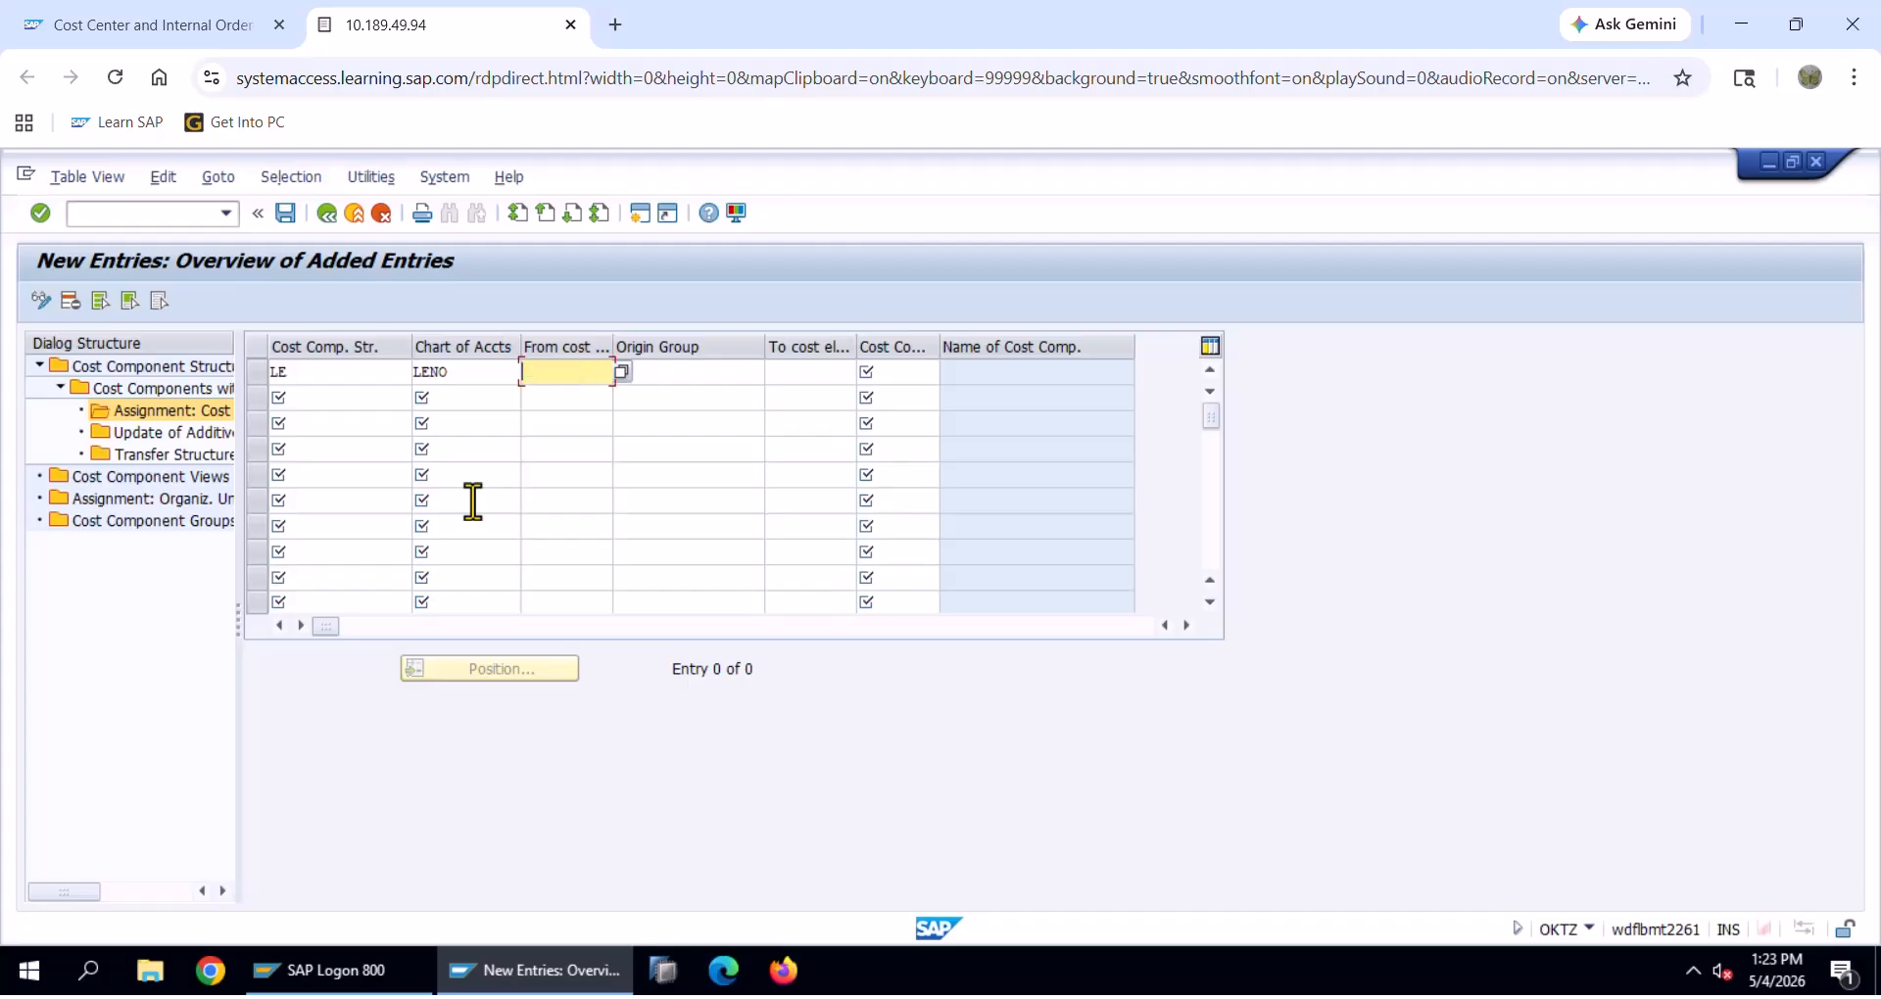
Look up the cost elements sorted by chart of accounts and choose LENO element 94300006, REPAIRS & MAINT IAA, as the from cost element
{"action": "key", "text": "F4"}
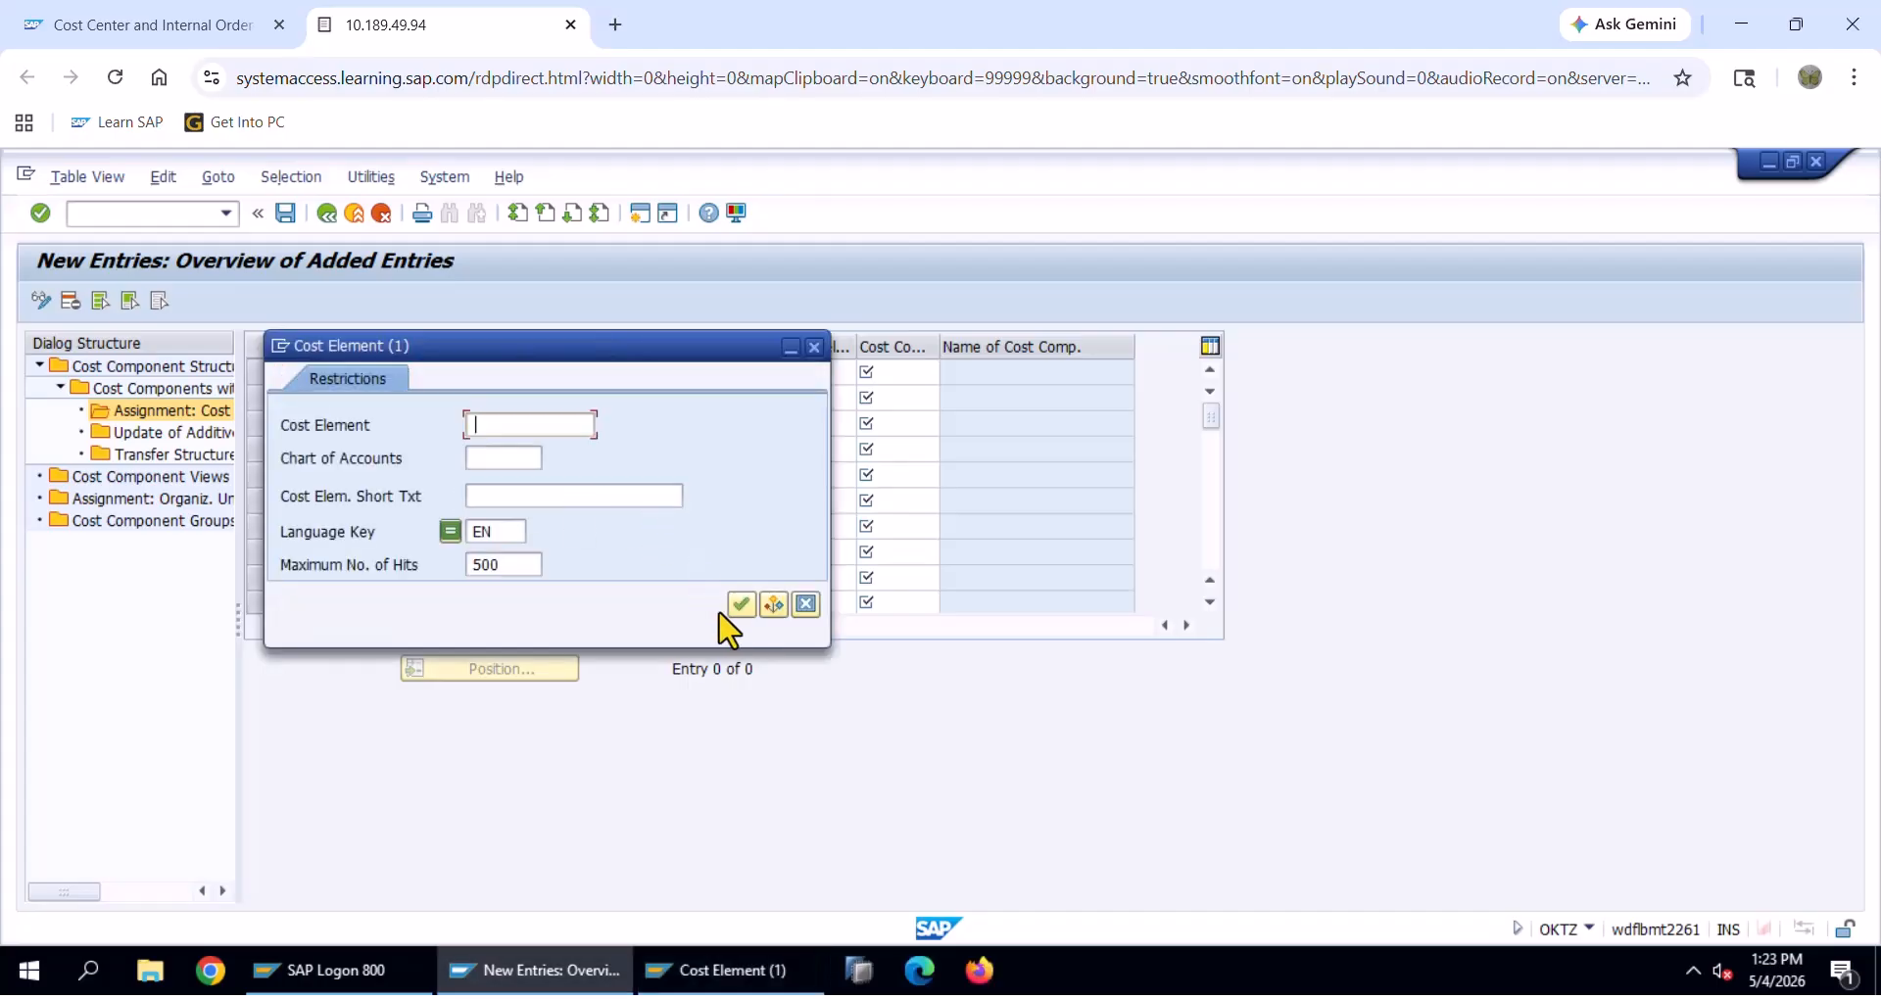
{"action": "left_click", "coordinate": [741, 606]}
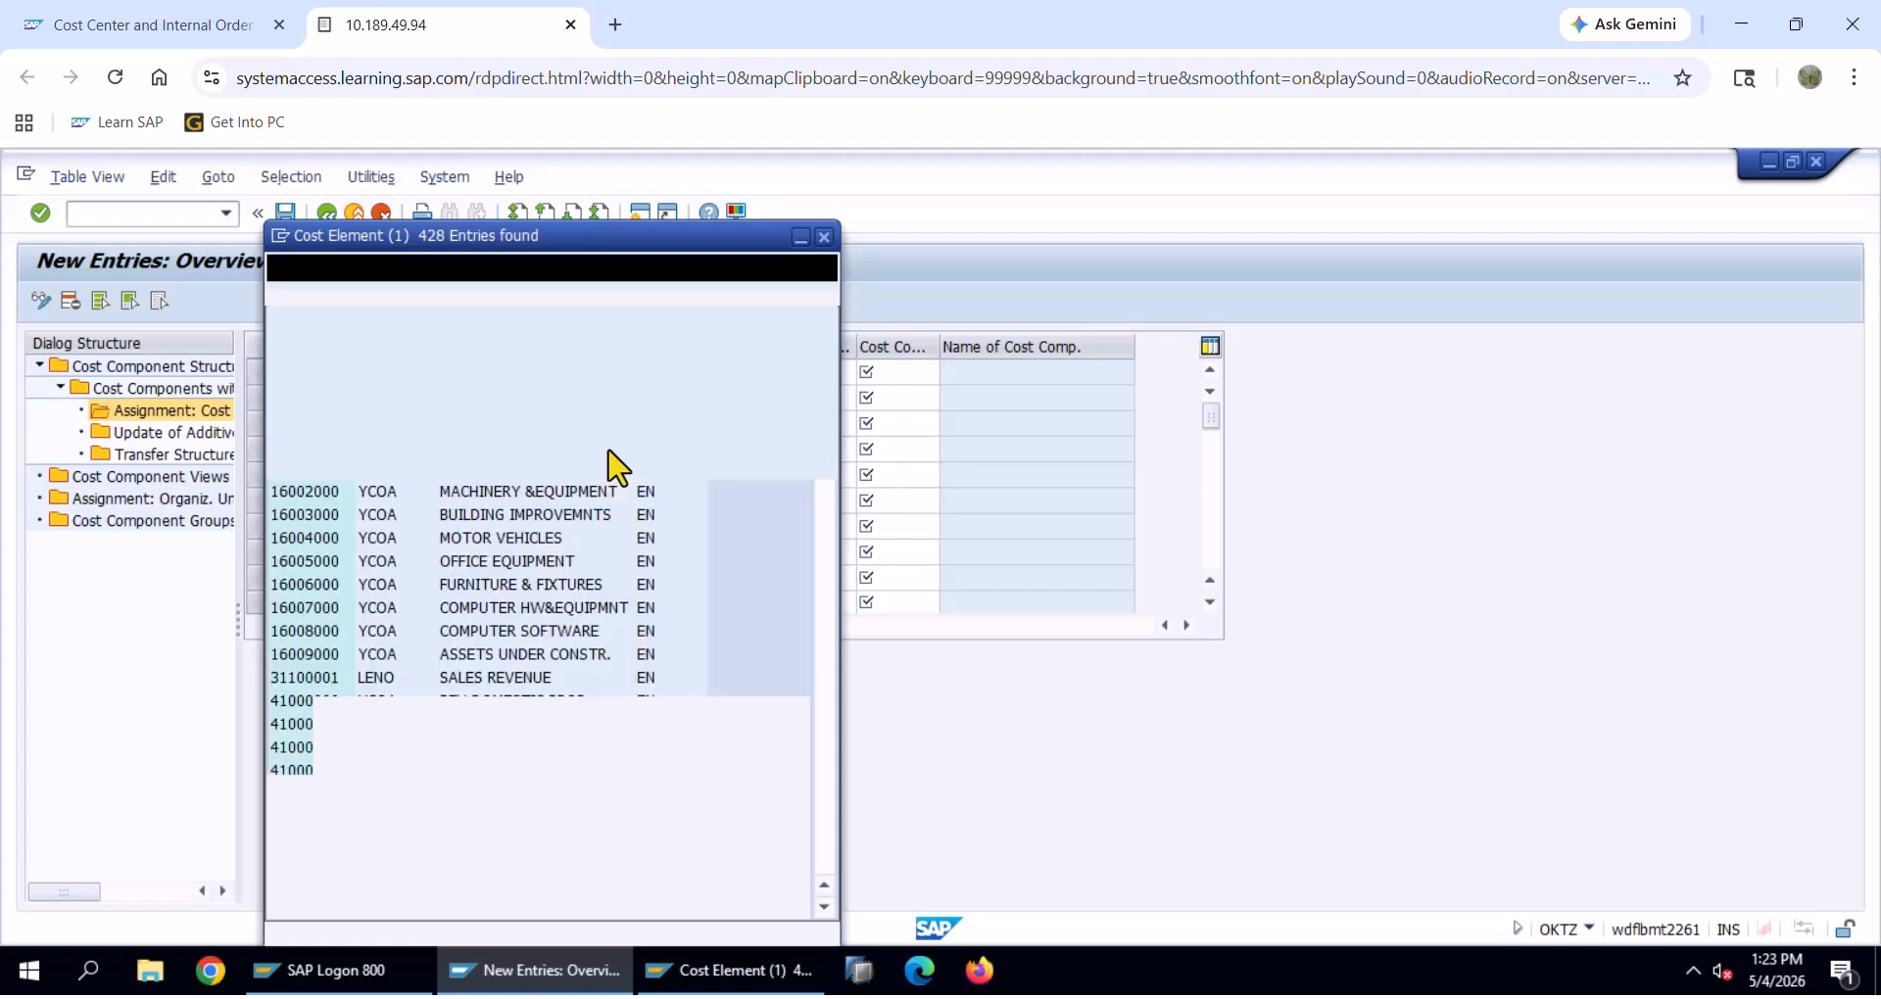
{"action": "left_click", "coordinate": [401, 357]}
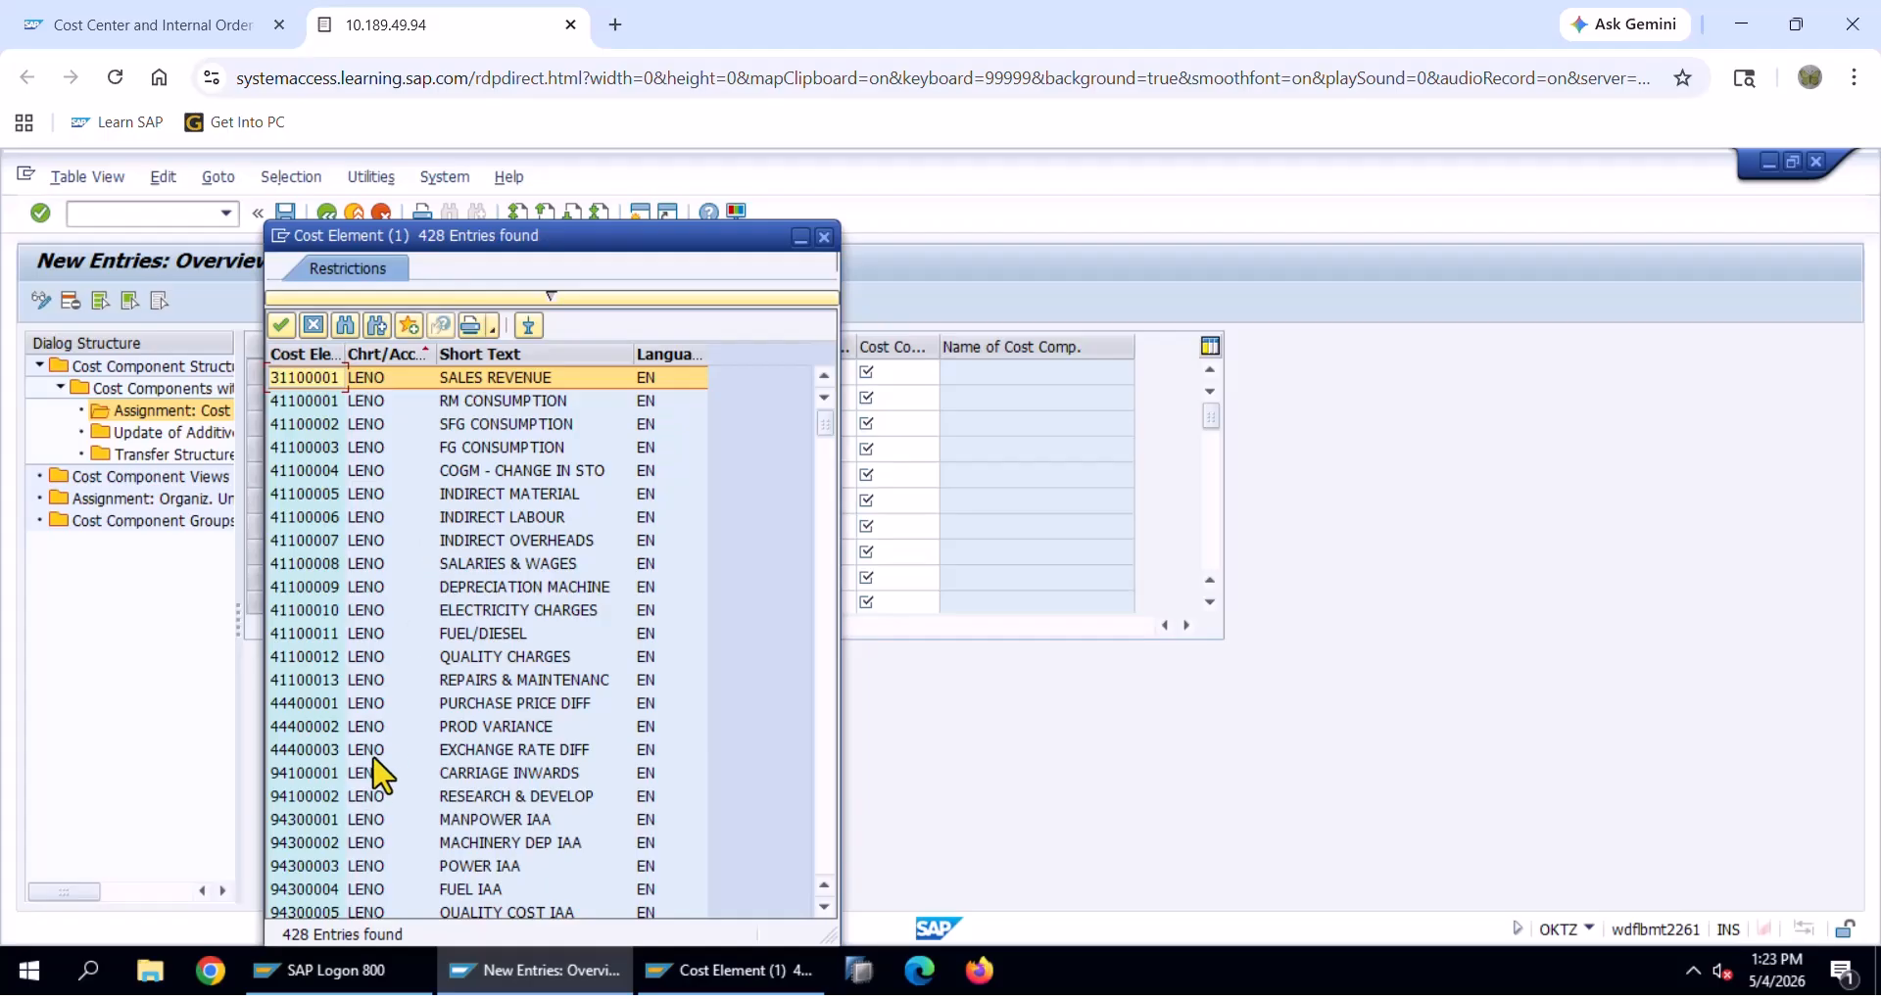
{"action": "scroll", "coordinate": [377, 762], "scroll_direction": "down", "scroll_amount": 1}
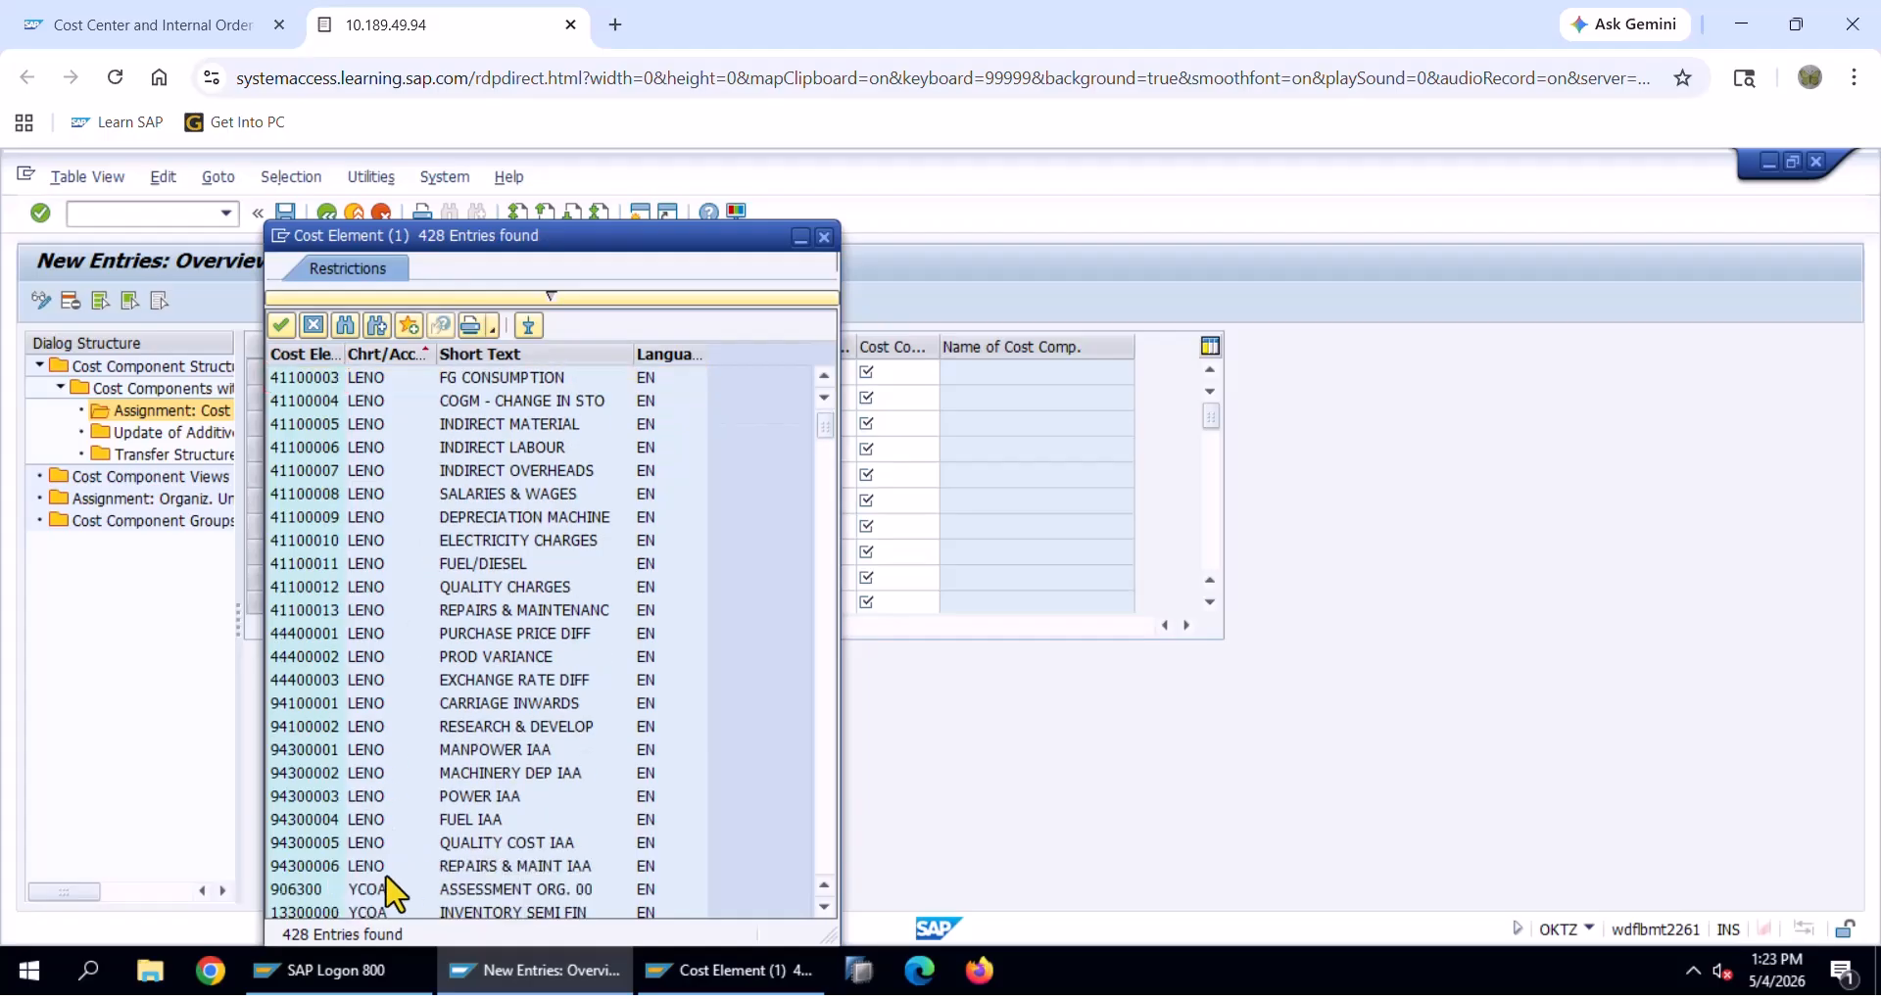
{"action": "left_click", "coordinate": [544, 862]}
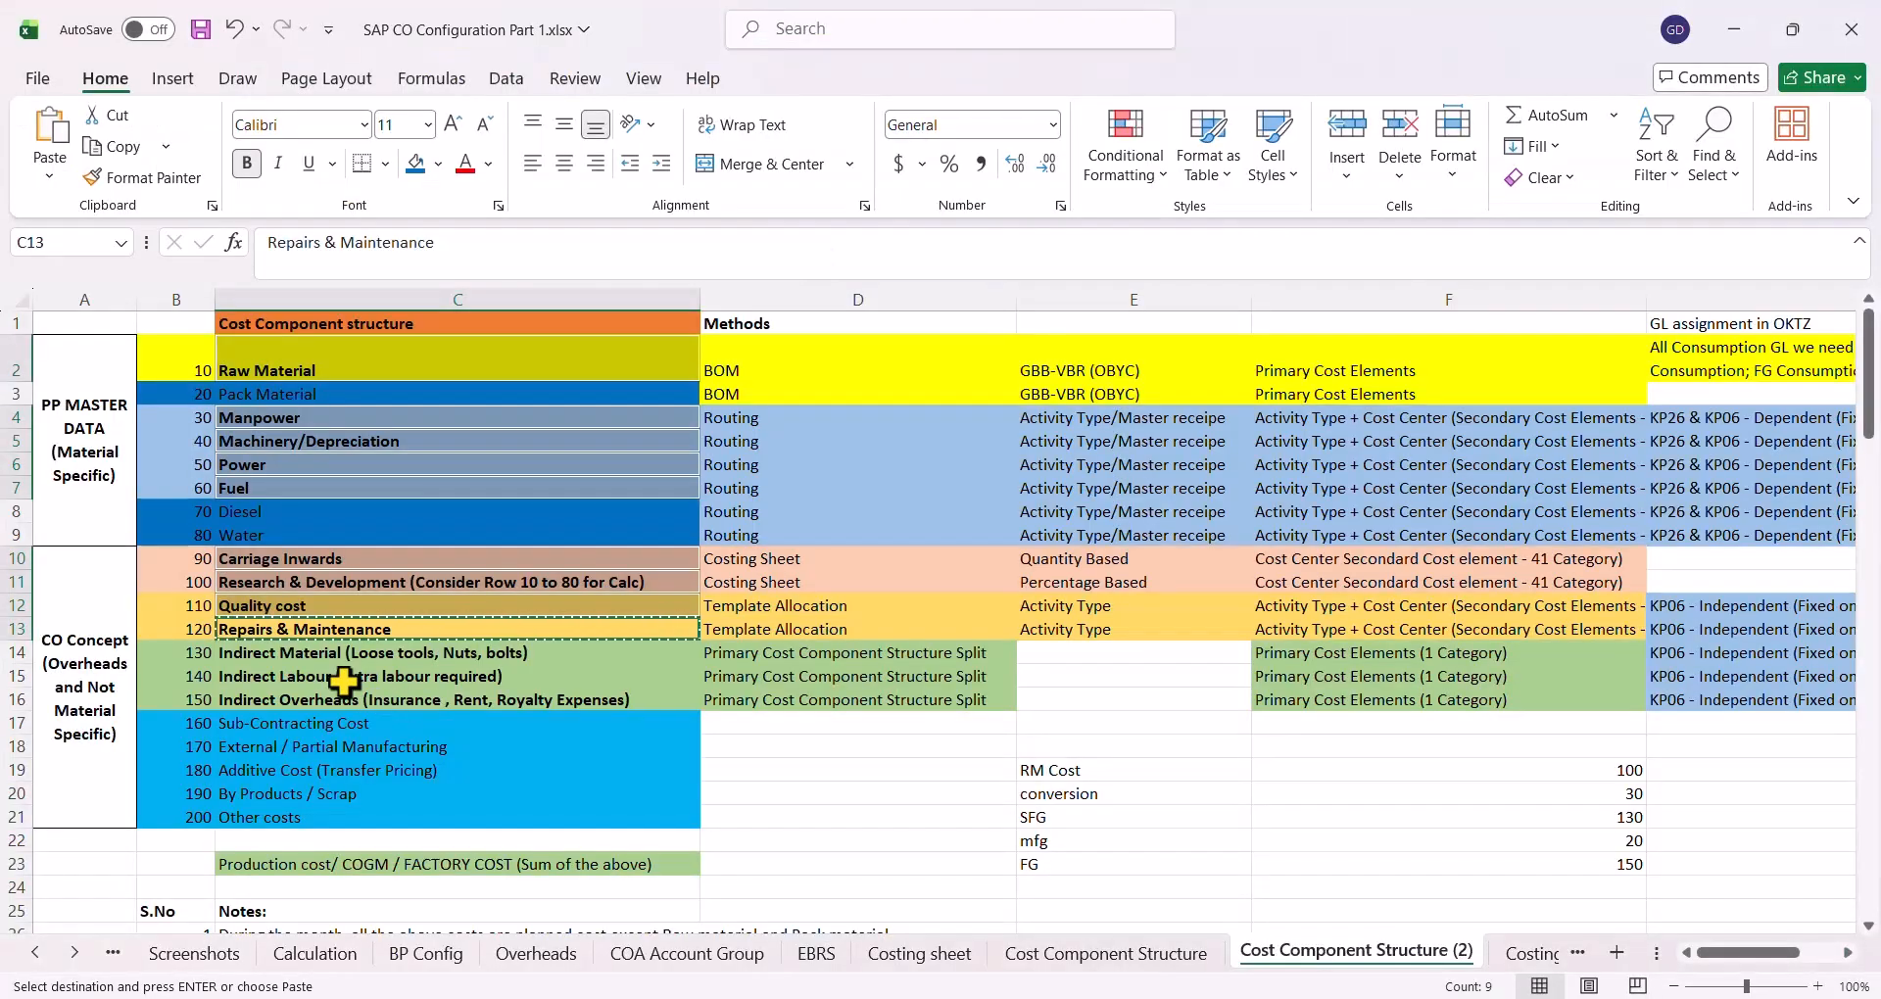
{"action": "key", "text": "alt+space"}
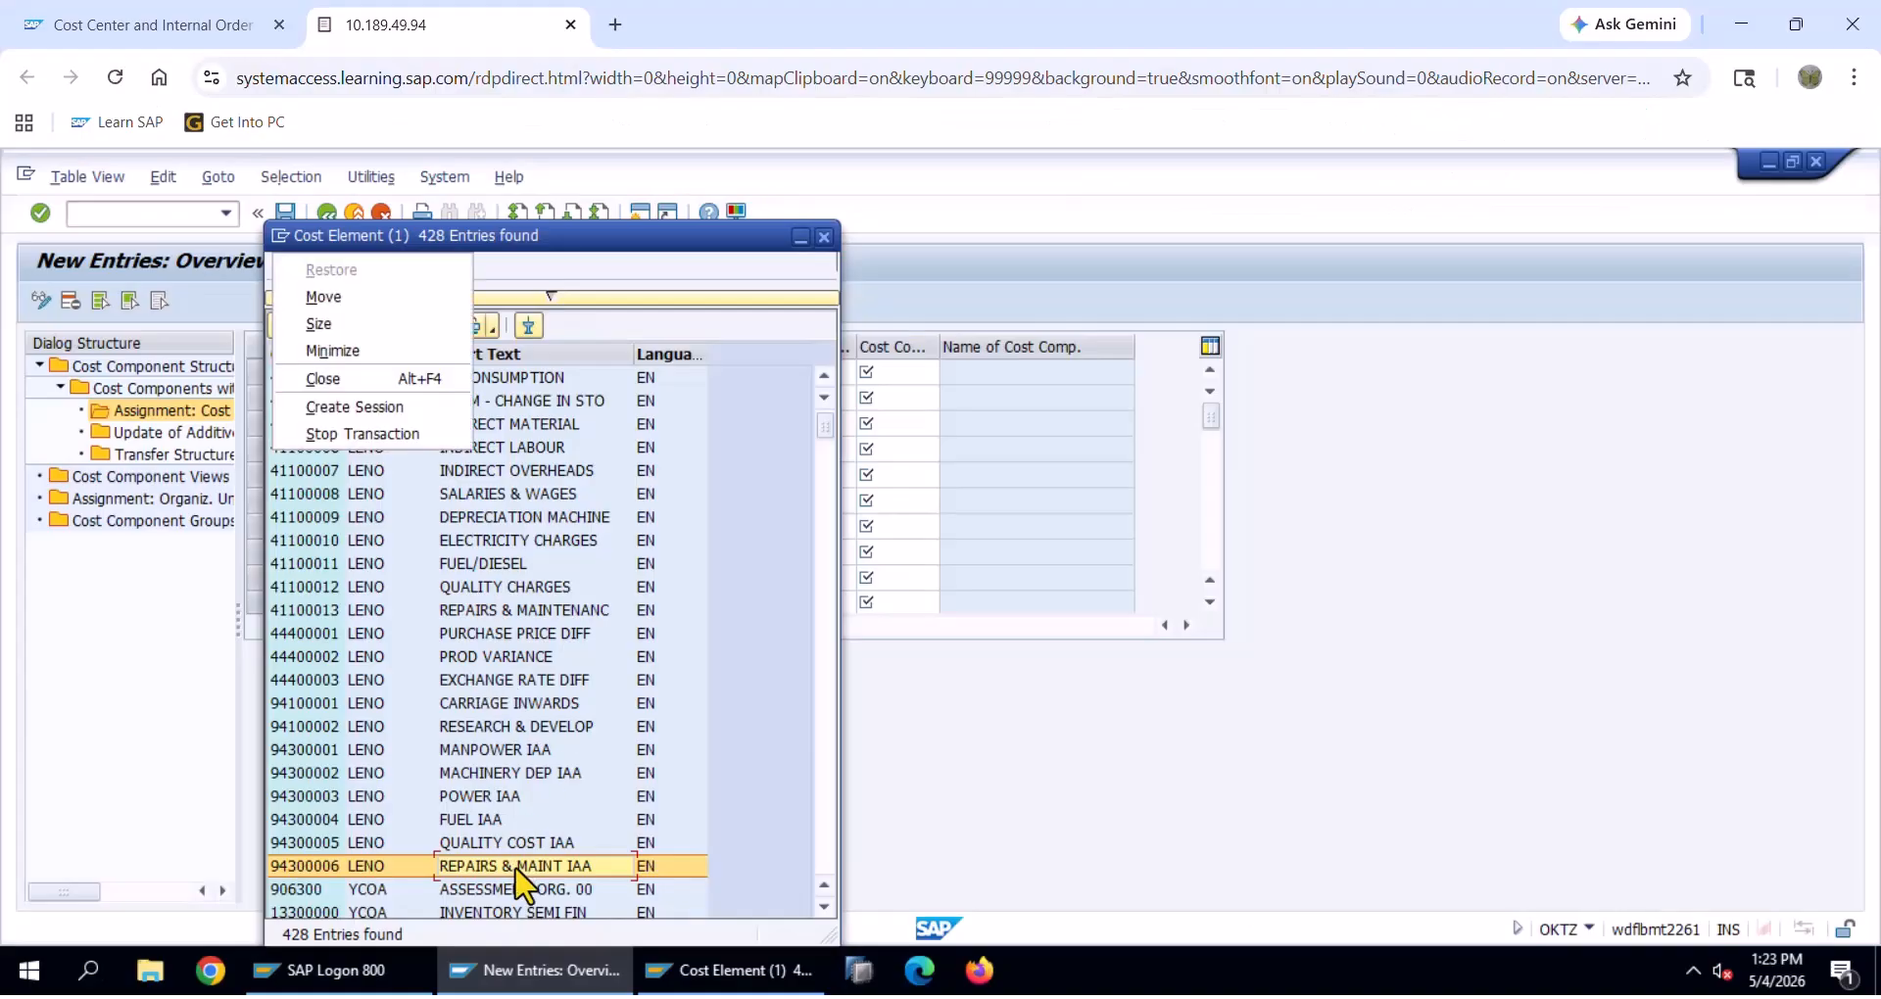
{"action": "left_click", "coordinate": [516, 360]}
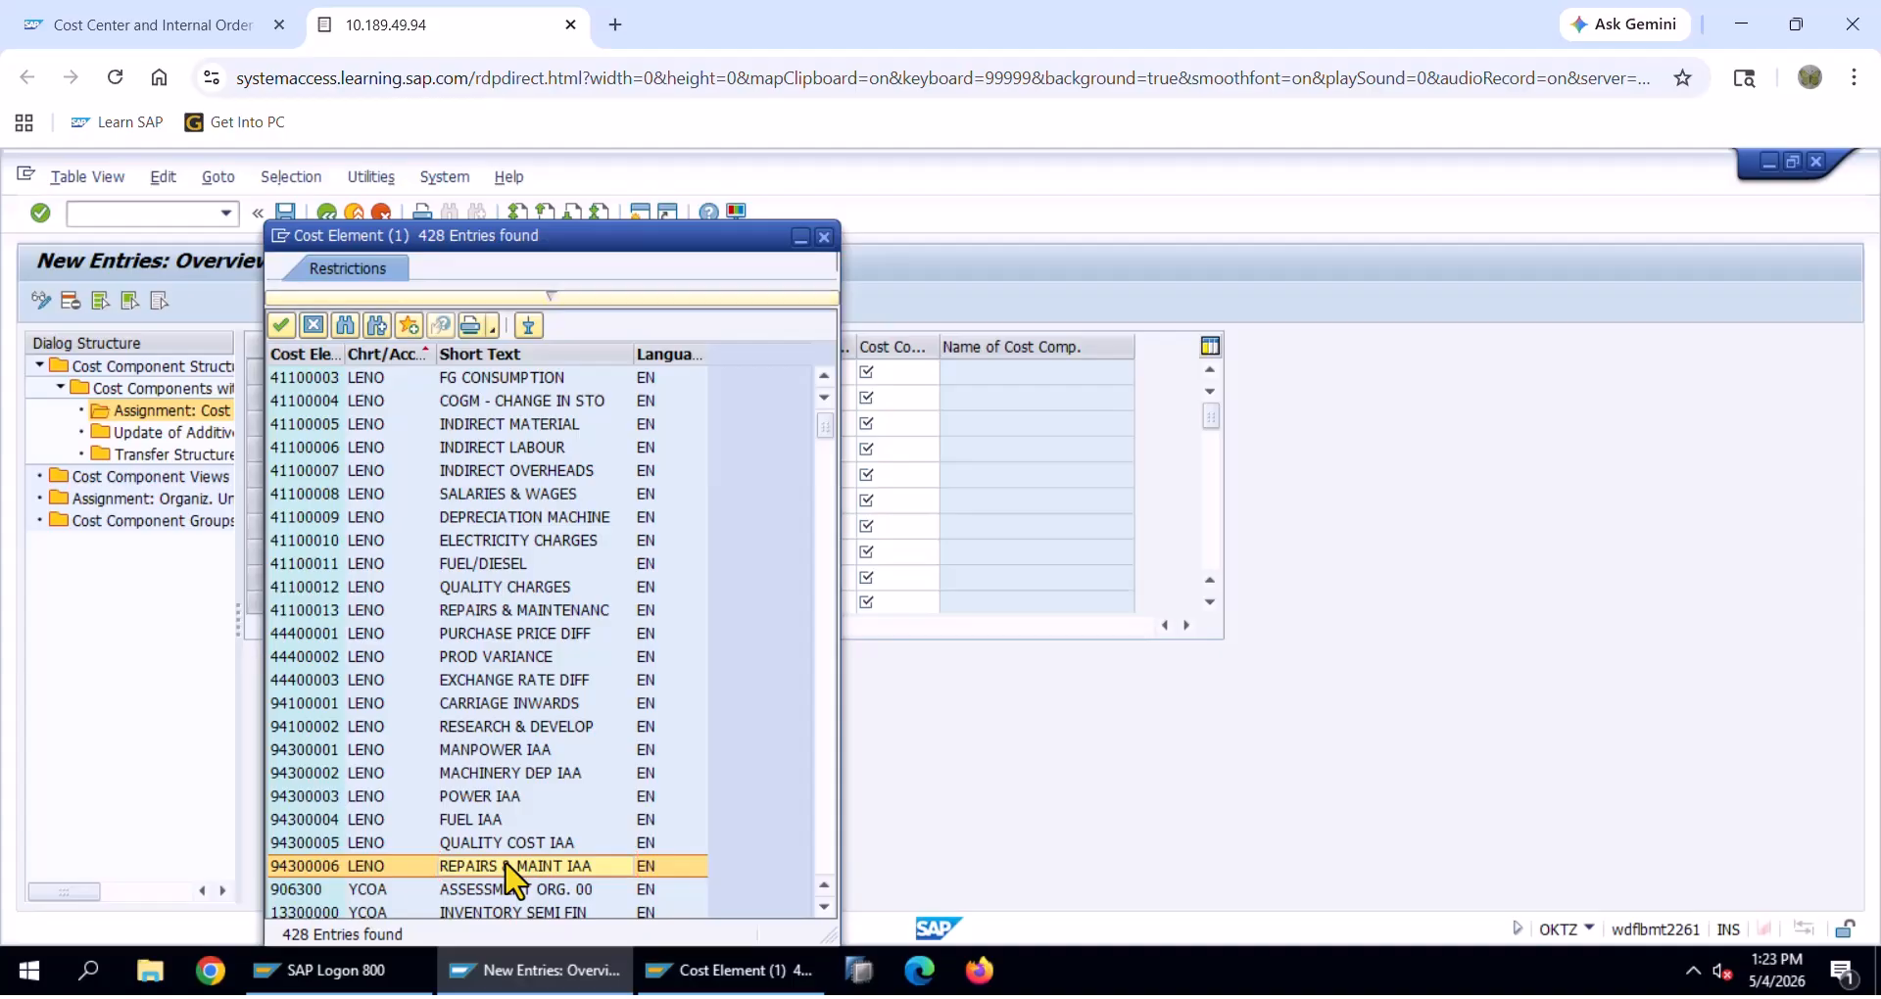
{"action": "double_click", "coordinate": [508, 877]}
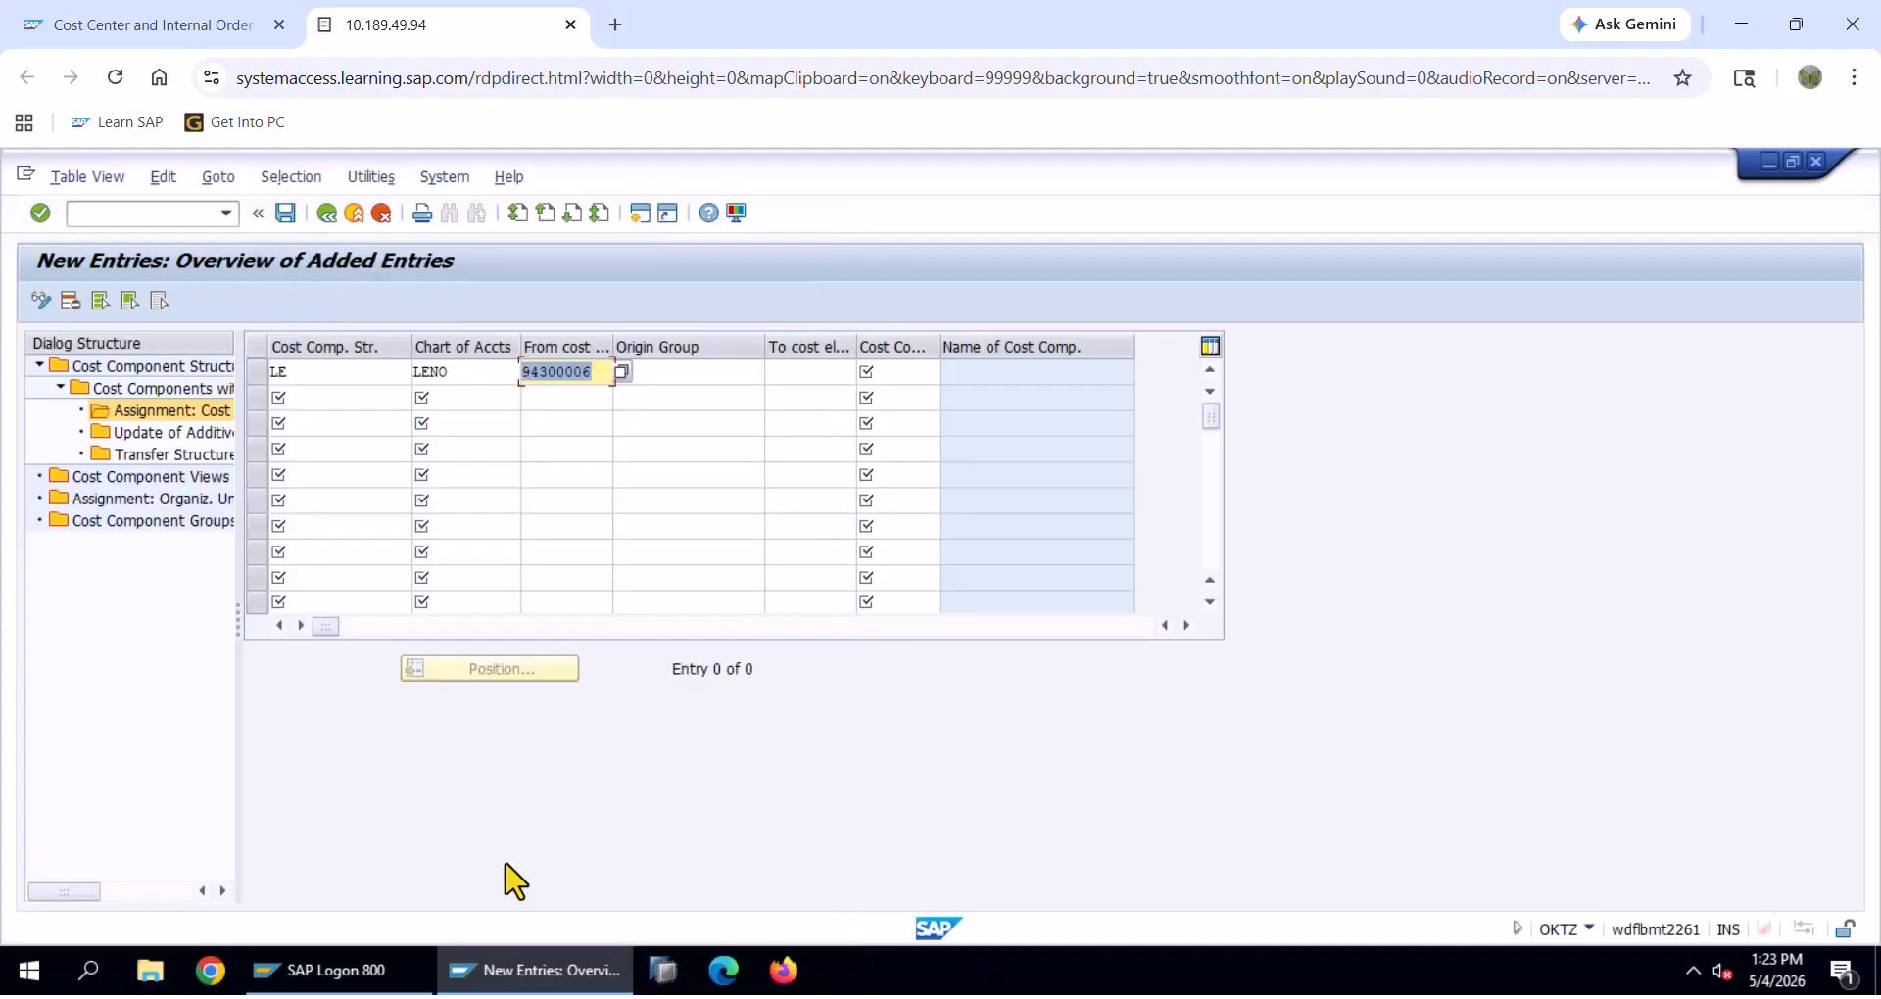
Assign cost component 090, Repairs & Maintenance, to the cost element row and save the assignment
{"action": "left_click", "coordinate": [892, 371]}
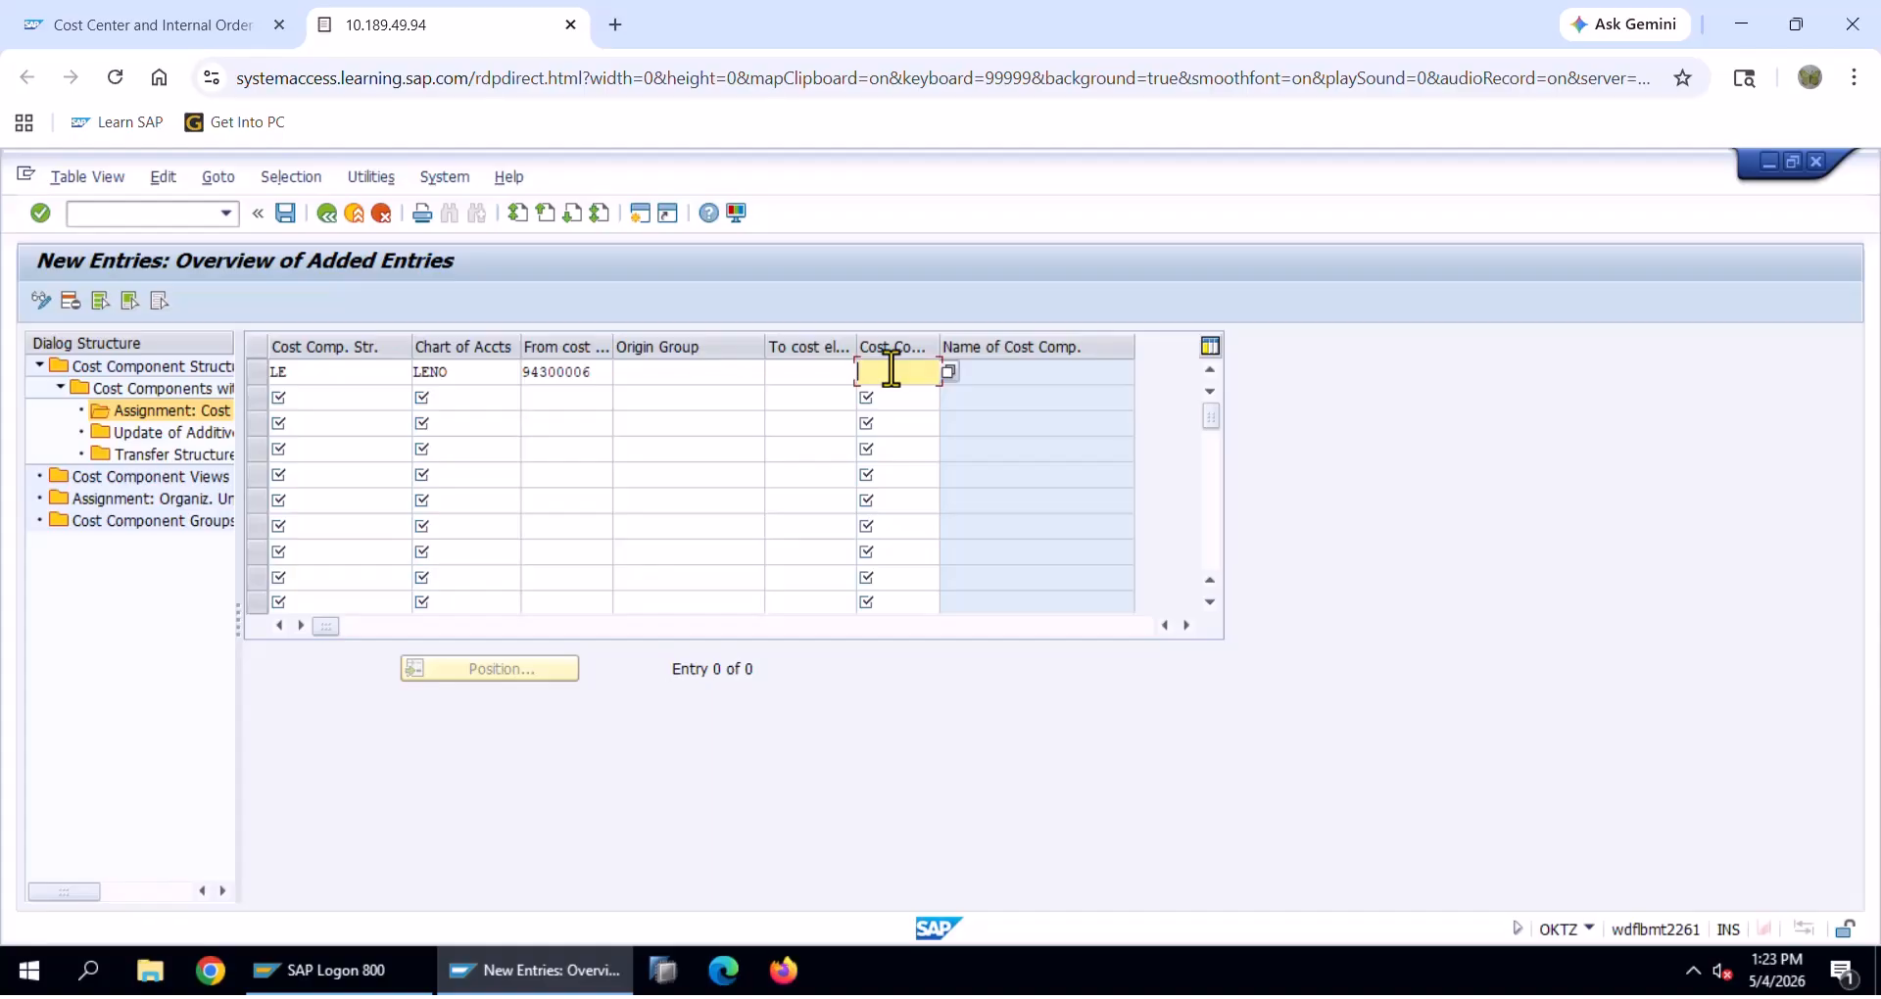
{"action": "left_click", "coordinate": [892, 371]}
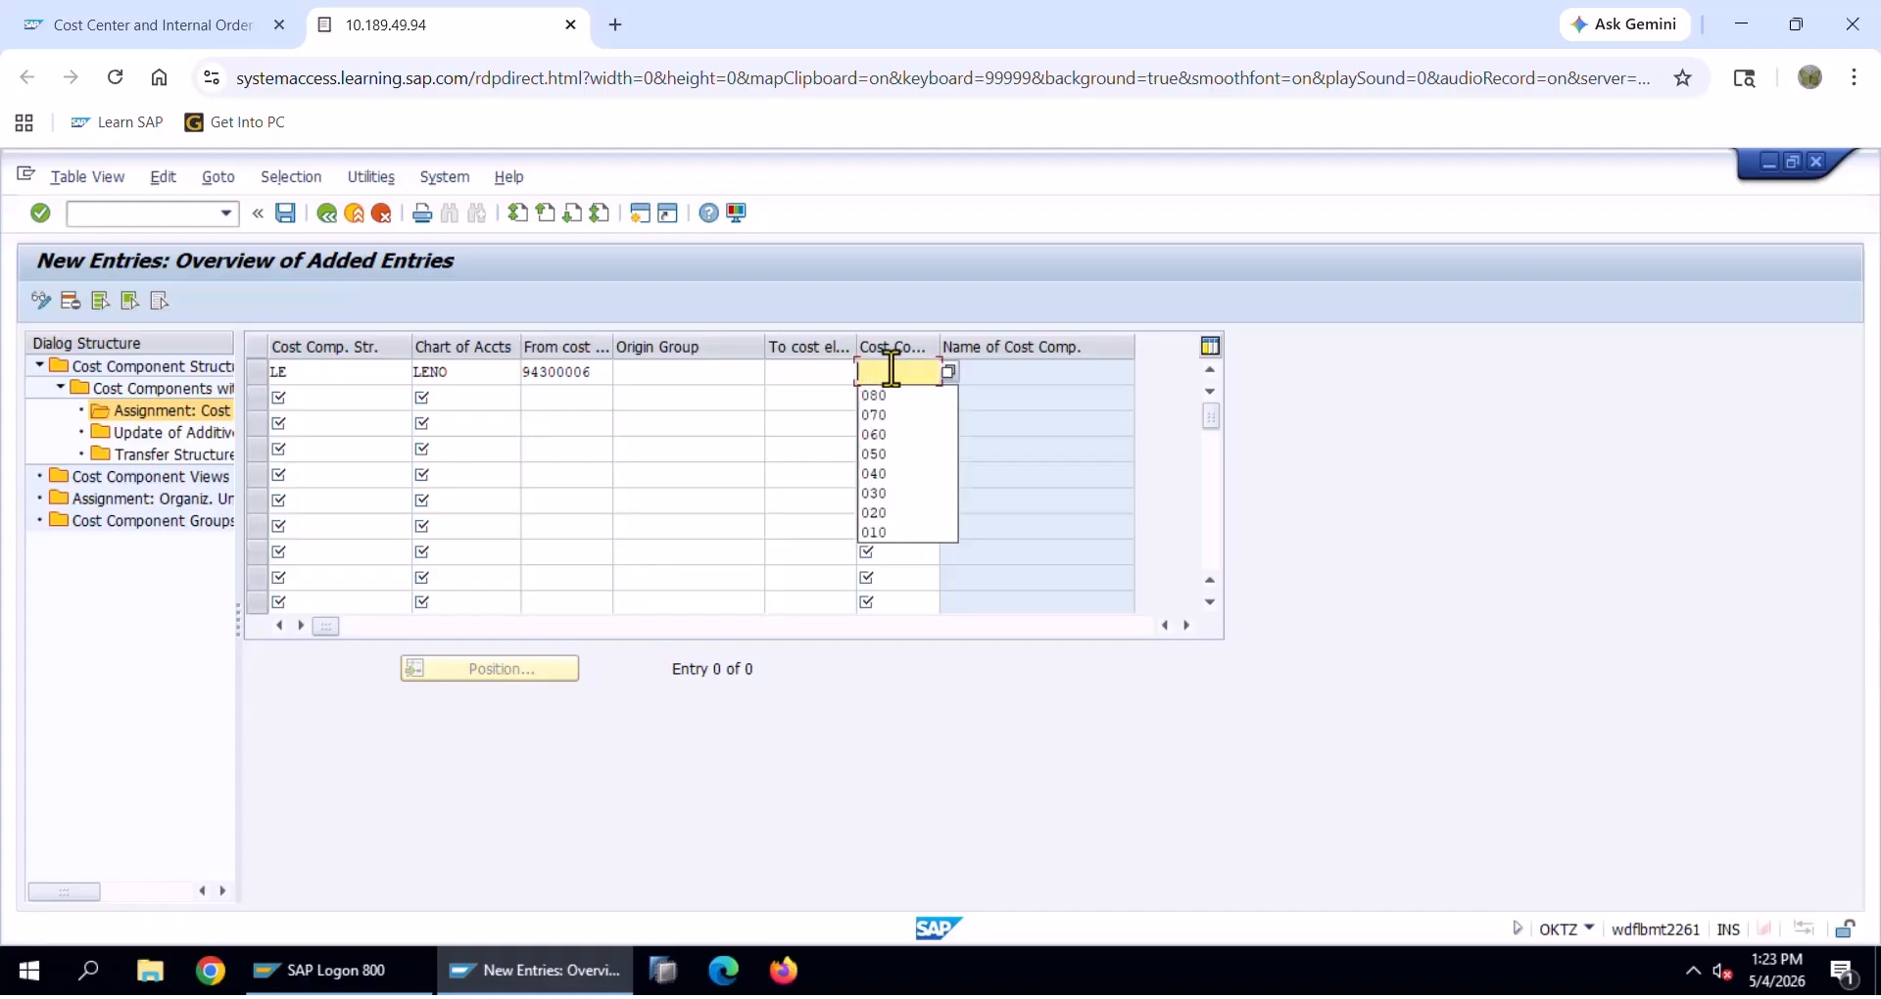
{"action": "key", "text": "F4"}
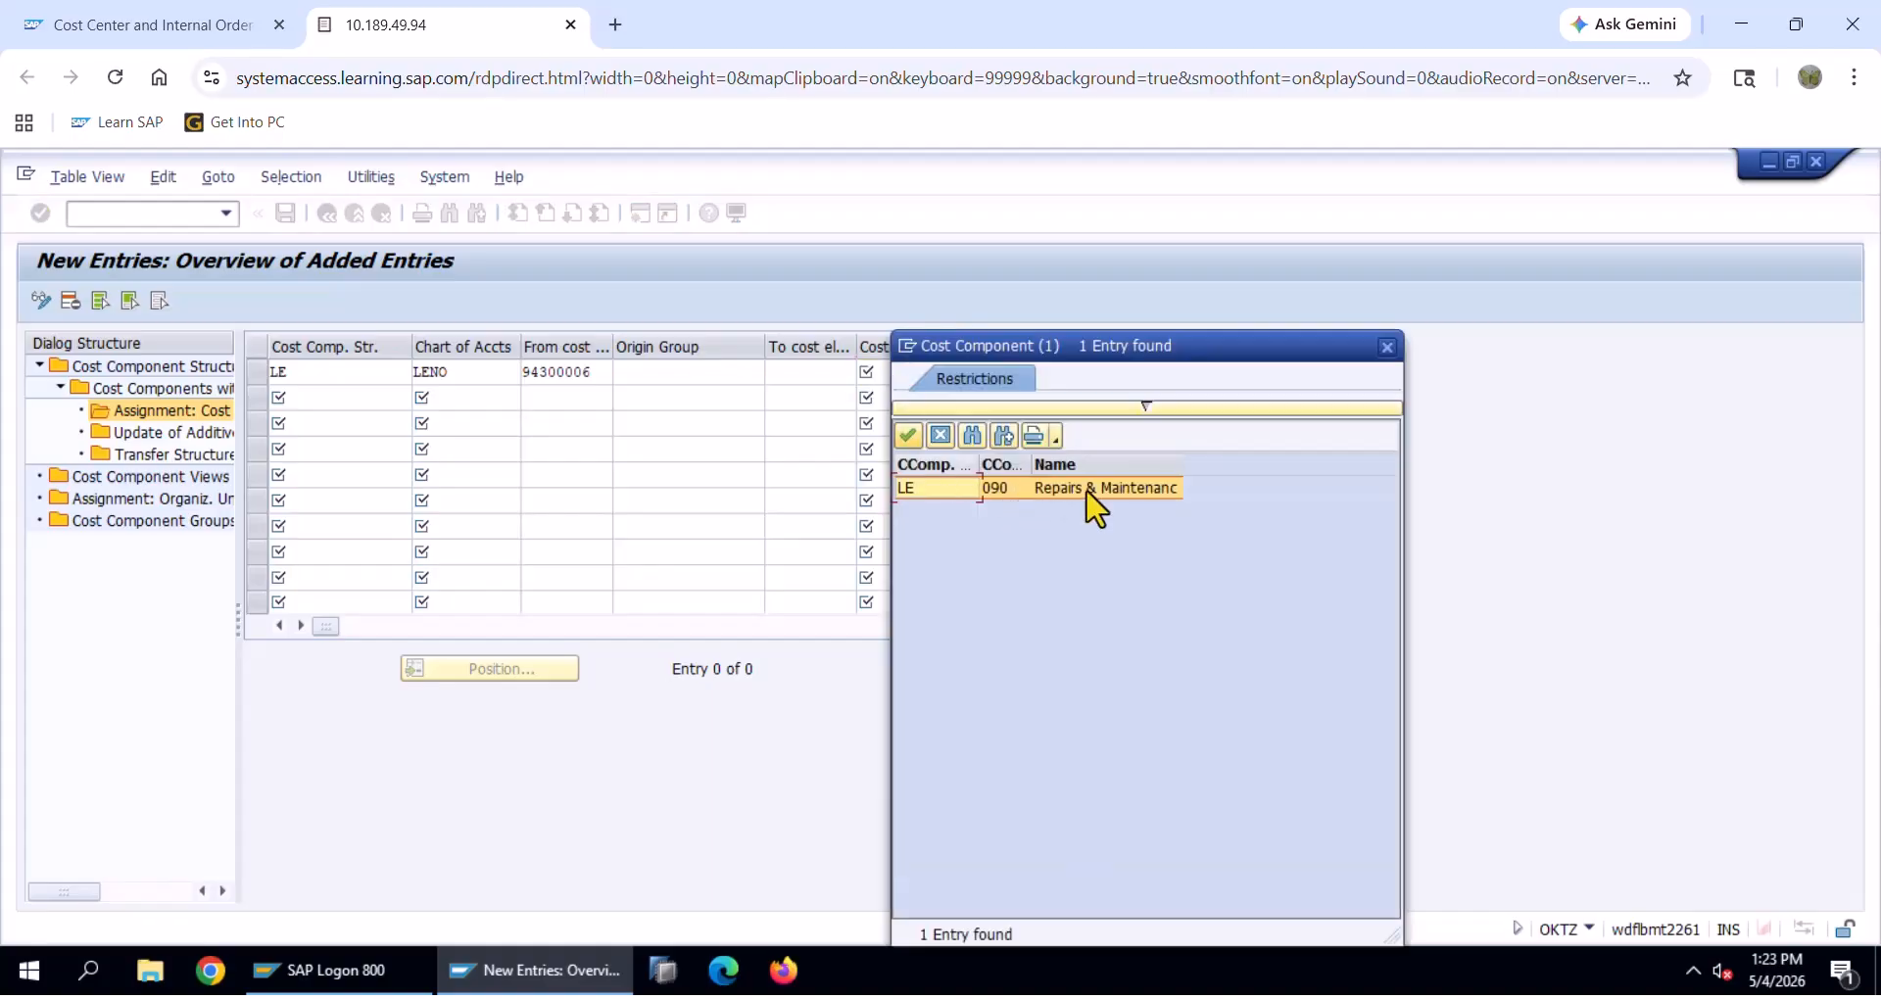
{"action": "double_click", "coordinate": [1059, 490]}
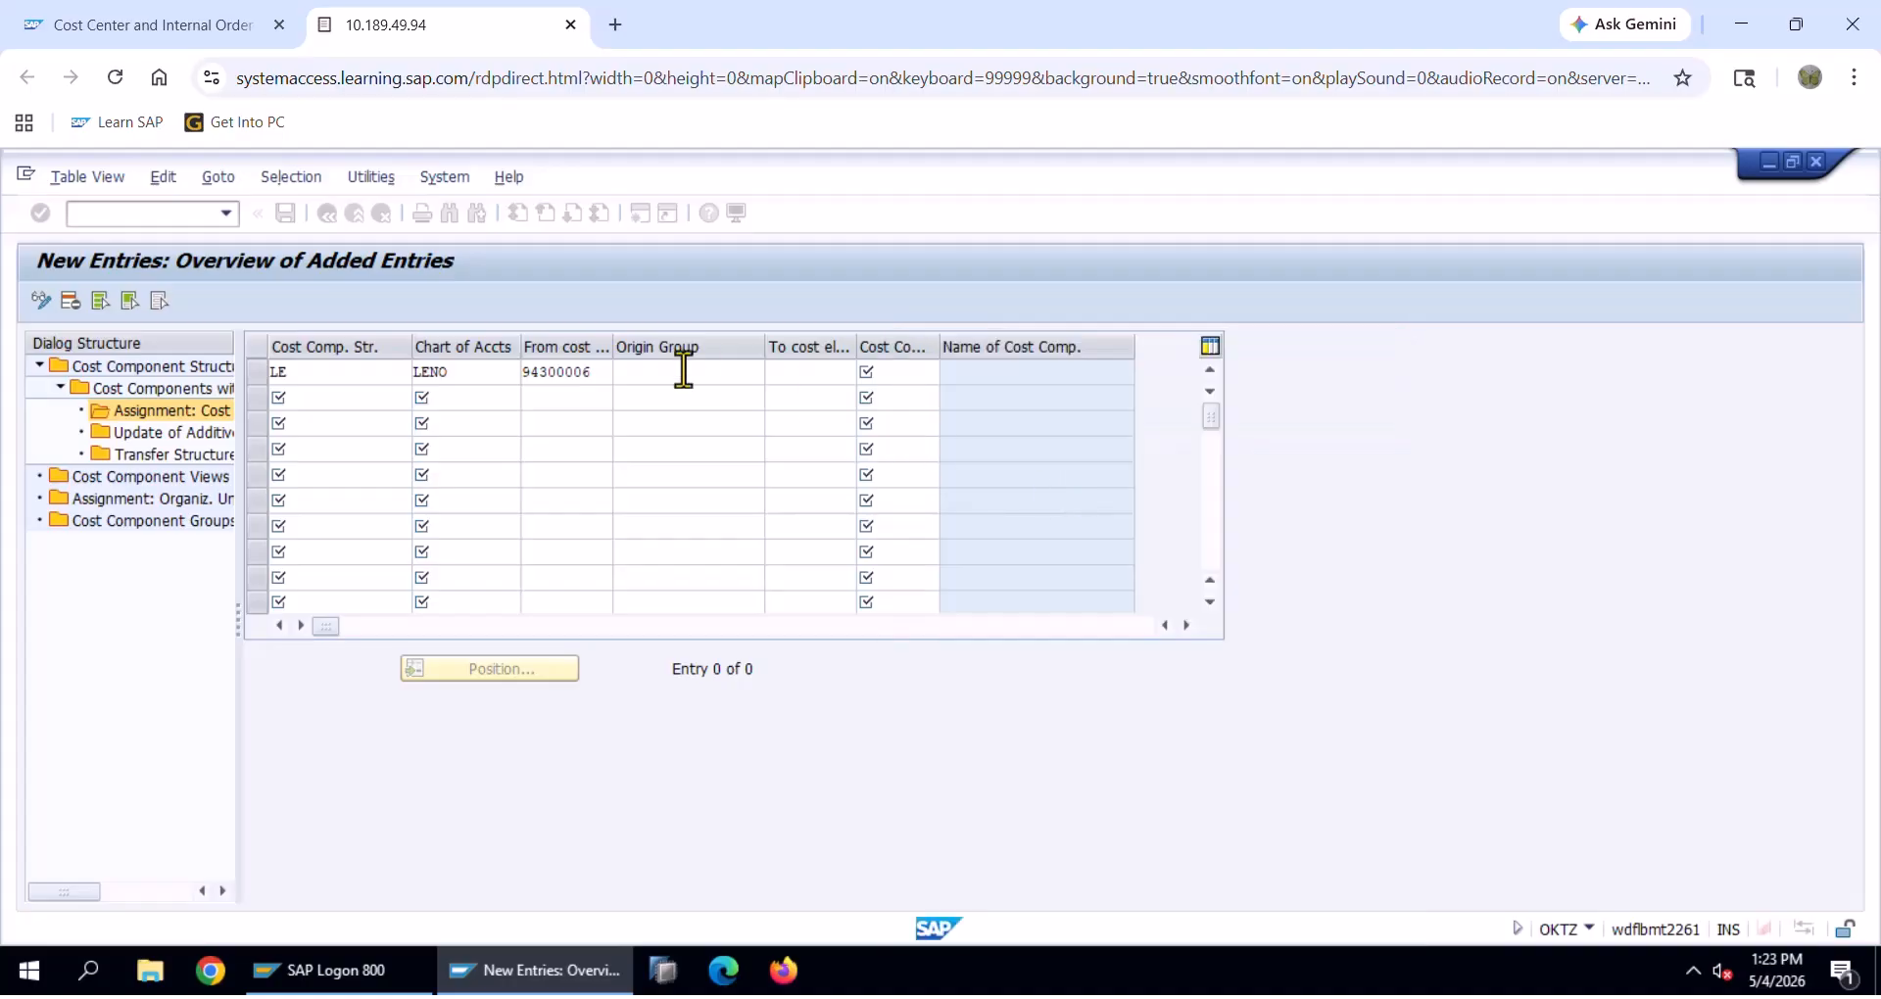
{"action": "left_click", "coordinate": [286, 214]}
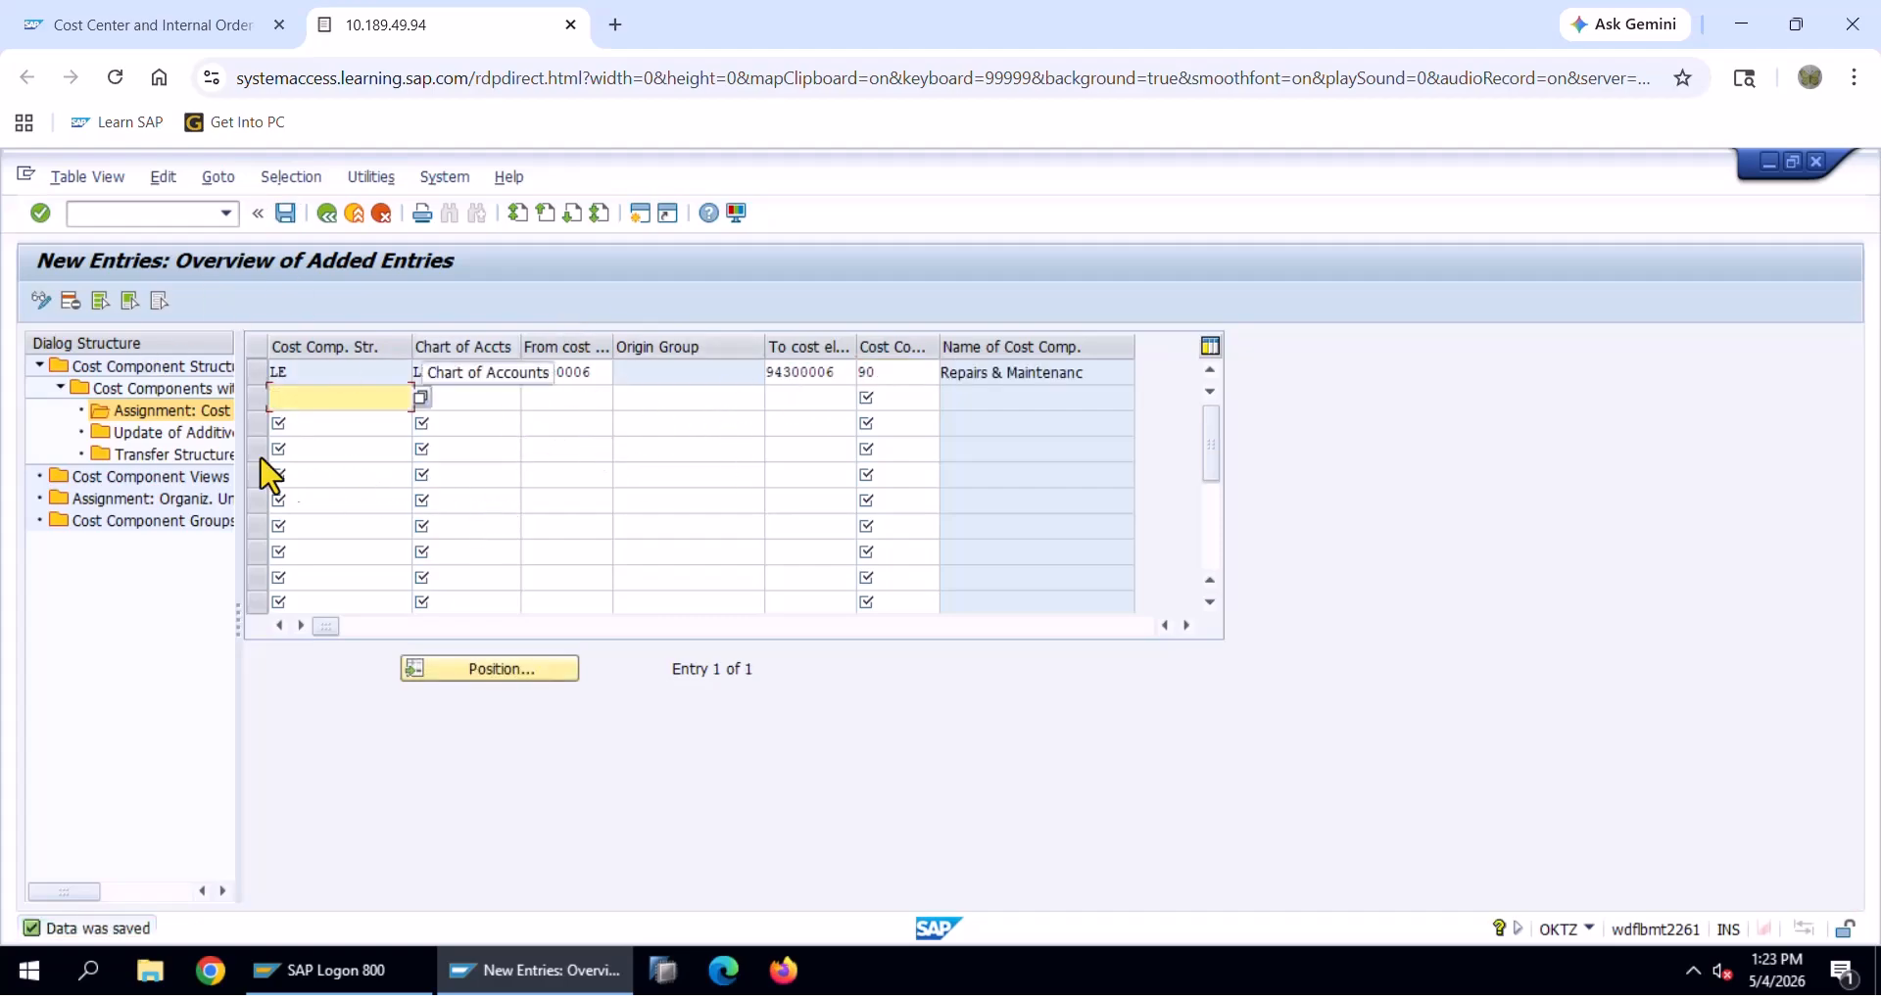
Start a new cost component in structure LE with cost component number 100
{"action": "double_click", "coordinate": [163, 392]}
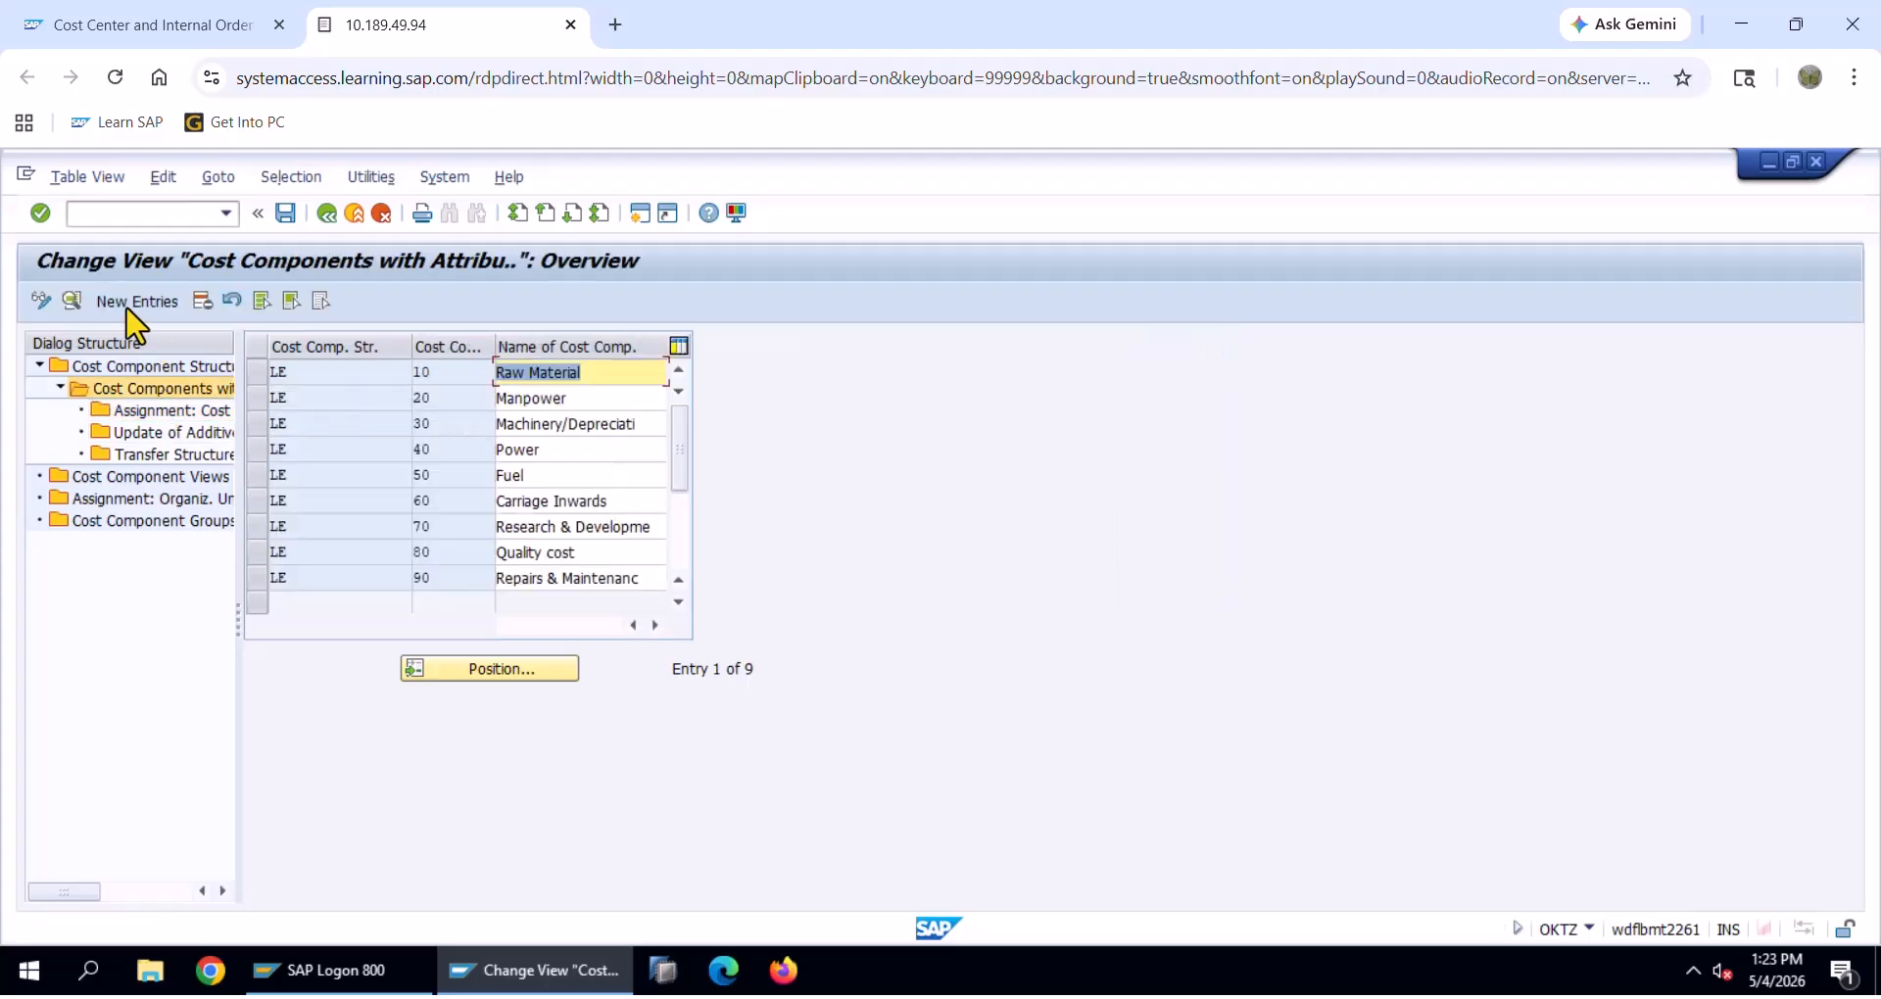
{"action": "left_click", "coordinate": [147, 304]}
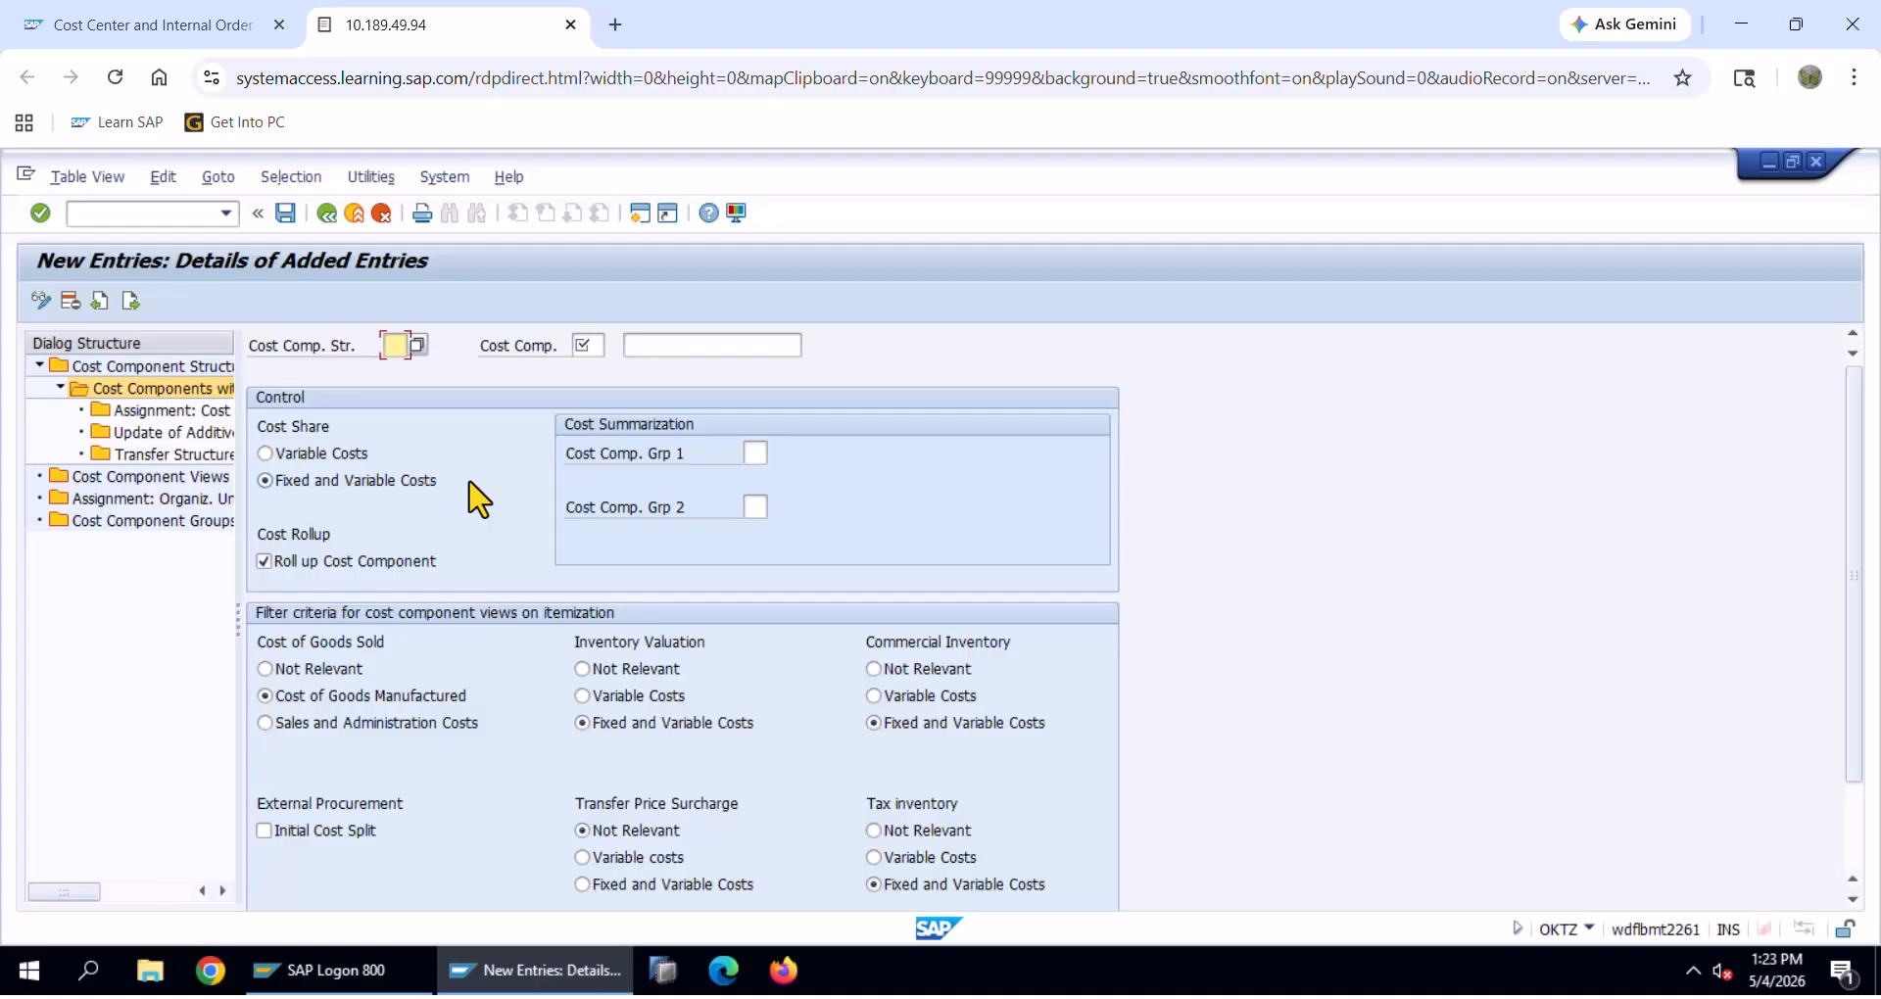
{"action": "key", "text": "Down"}
{"action": "key", "text": "Return"}
{"action": "key", "text": "Tab"}
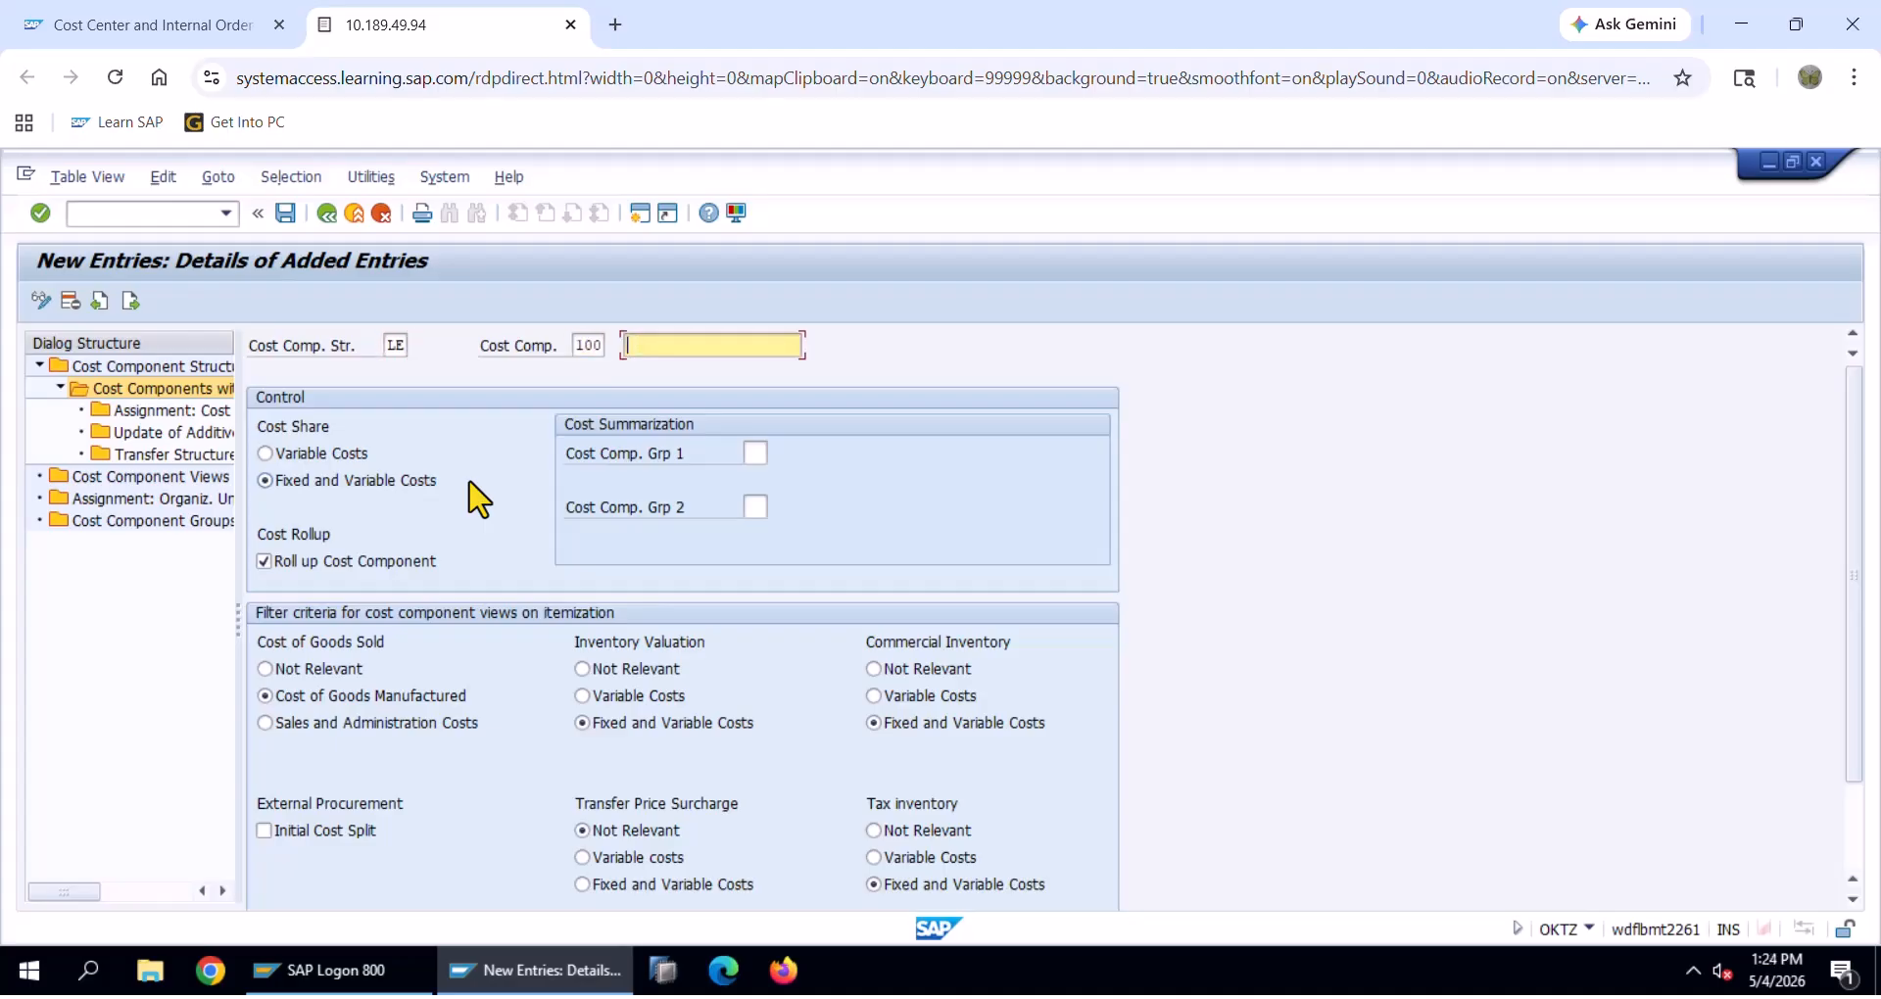
Switch to the Excel workbook and copy the name Indirect Material from cell C14
{"action": "key", "text": "alt+Tab"}
{"action": "left_click", "coordinate": [299, 653]}
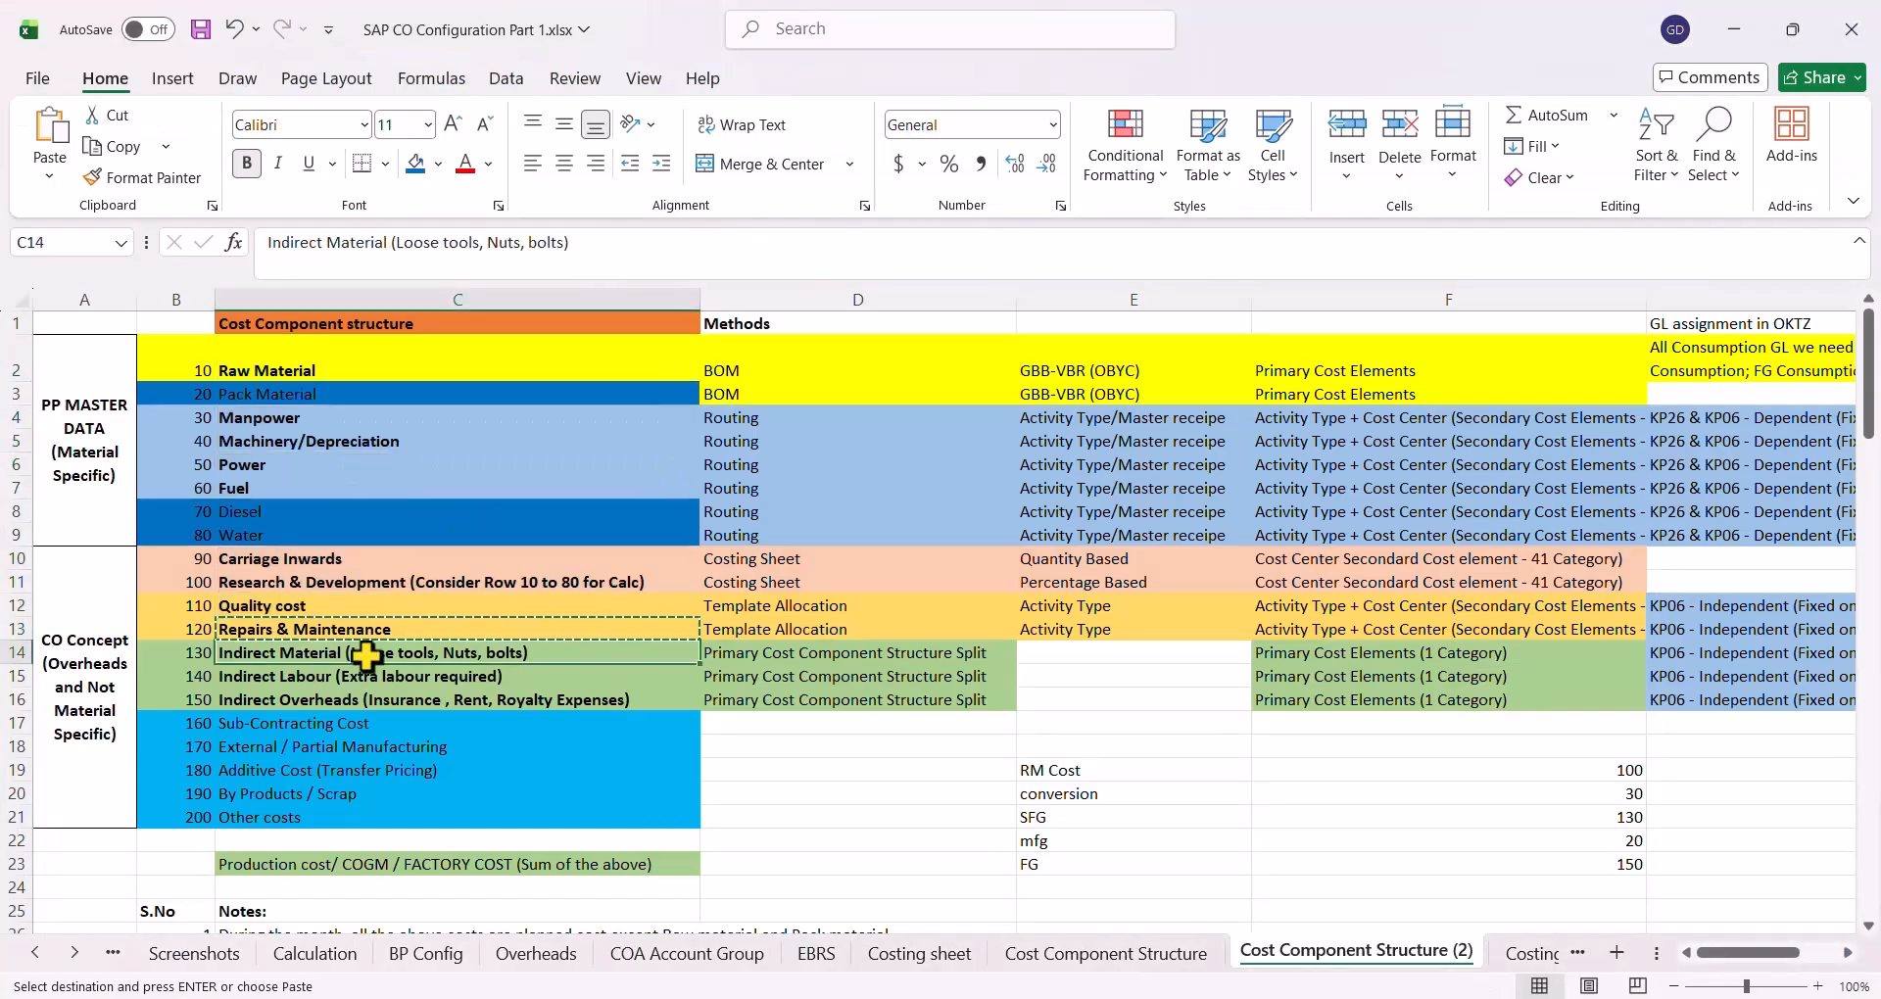
{"action": "key", "text": "F2"}
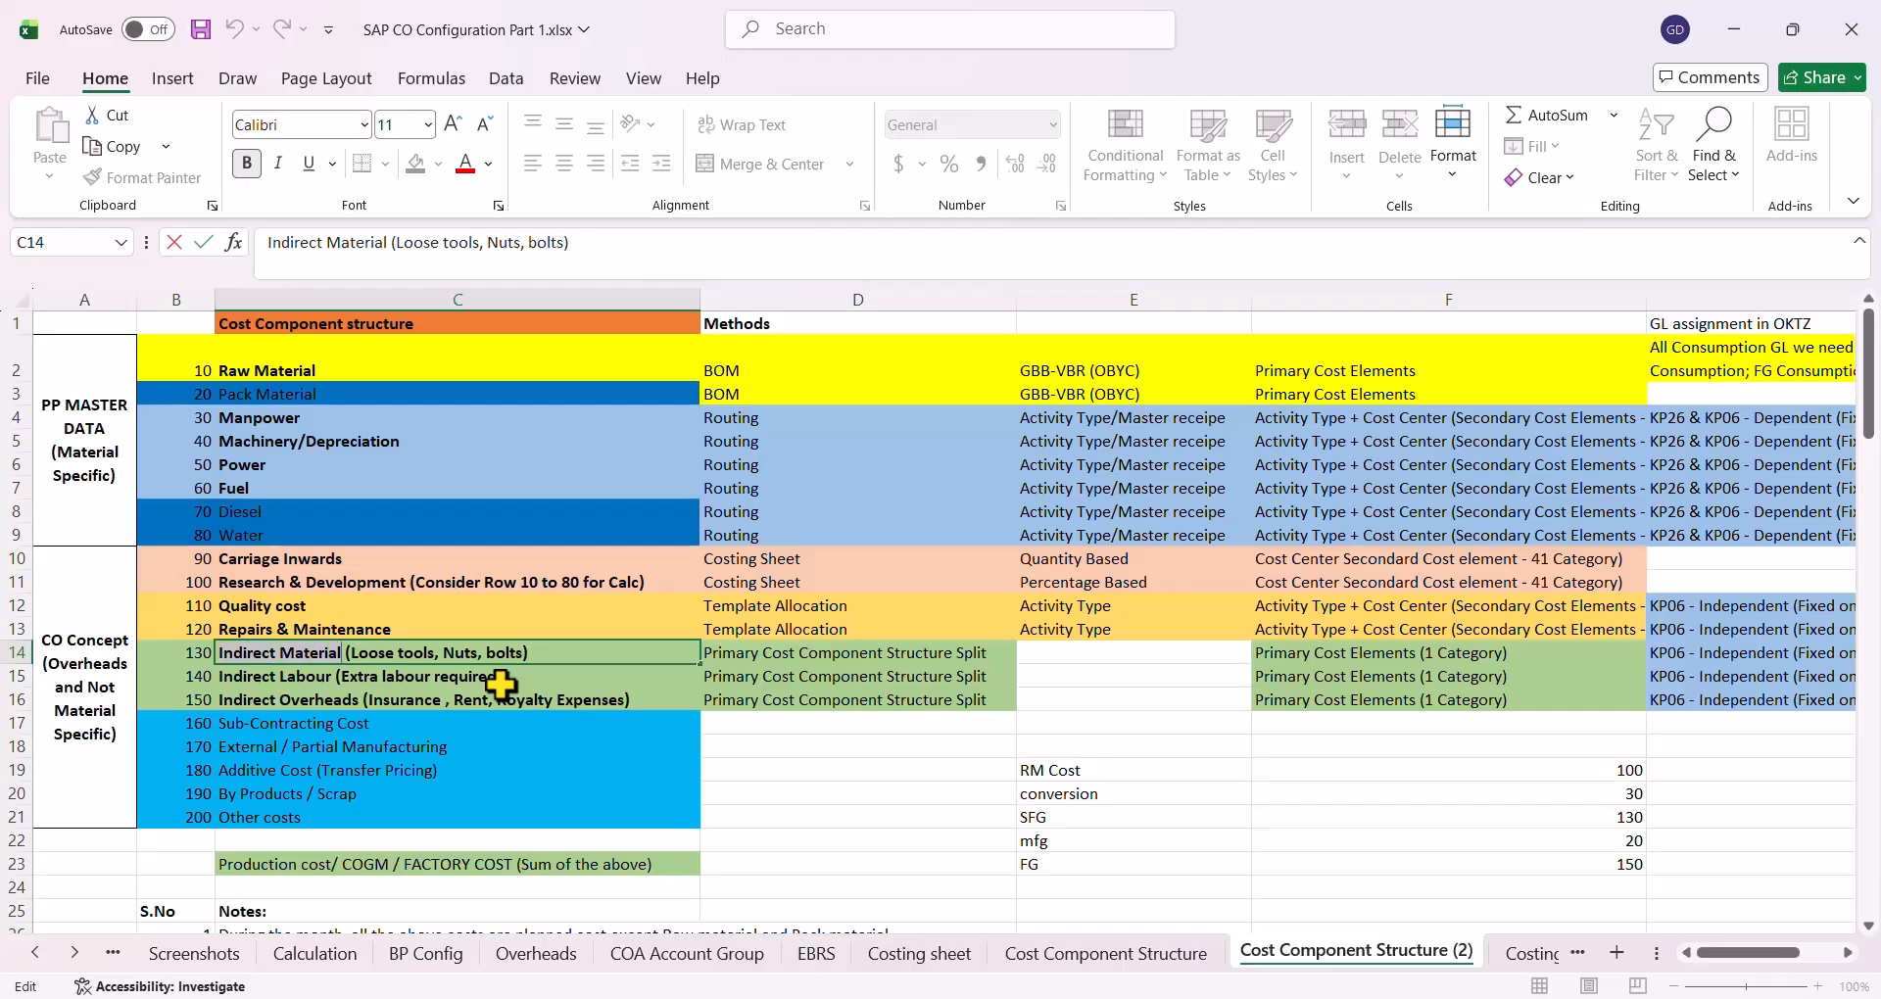
{"action": "key", "text": "ctrl+c"}
{"action": "key", "text": "Escape"}
Switch back to SAP, name cost component 100 Indirect Material and save it
{"action": "key", "text": "alt+Tab"}
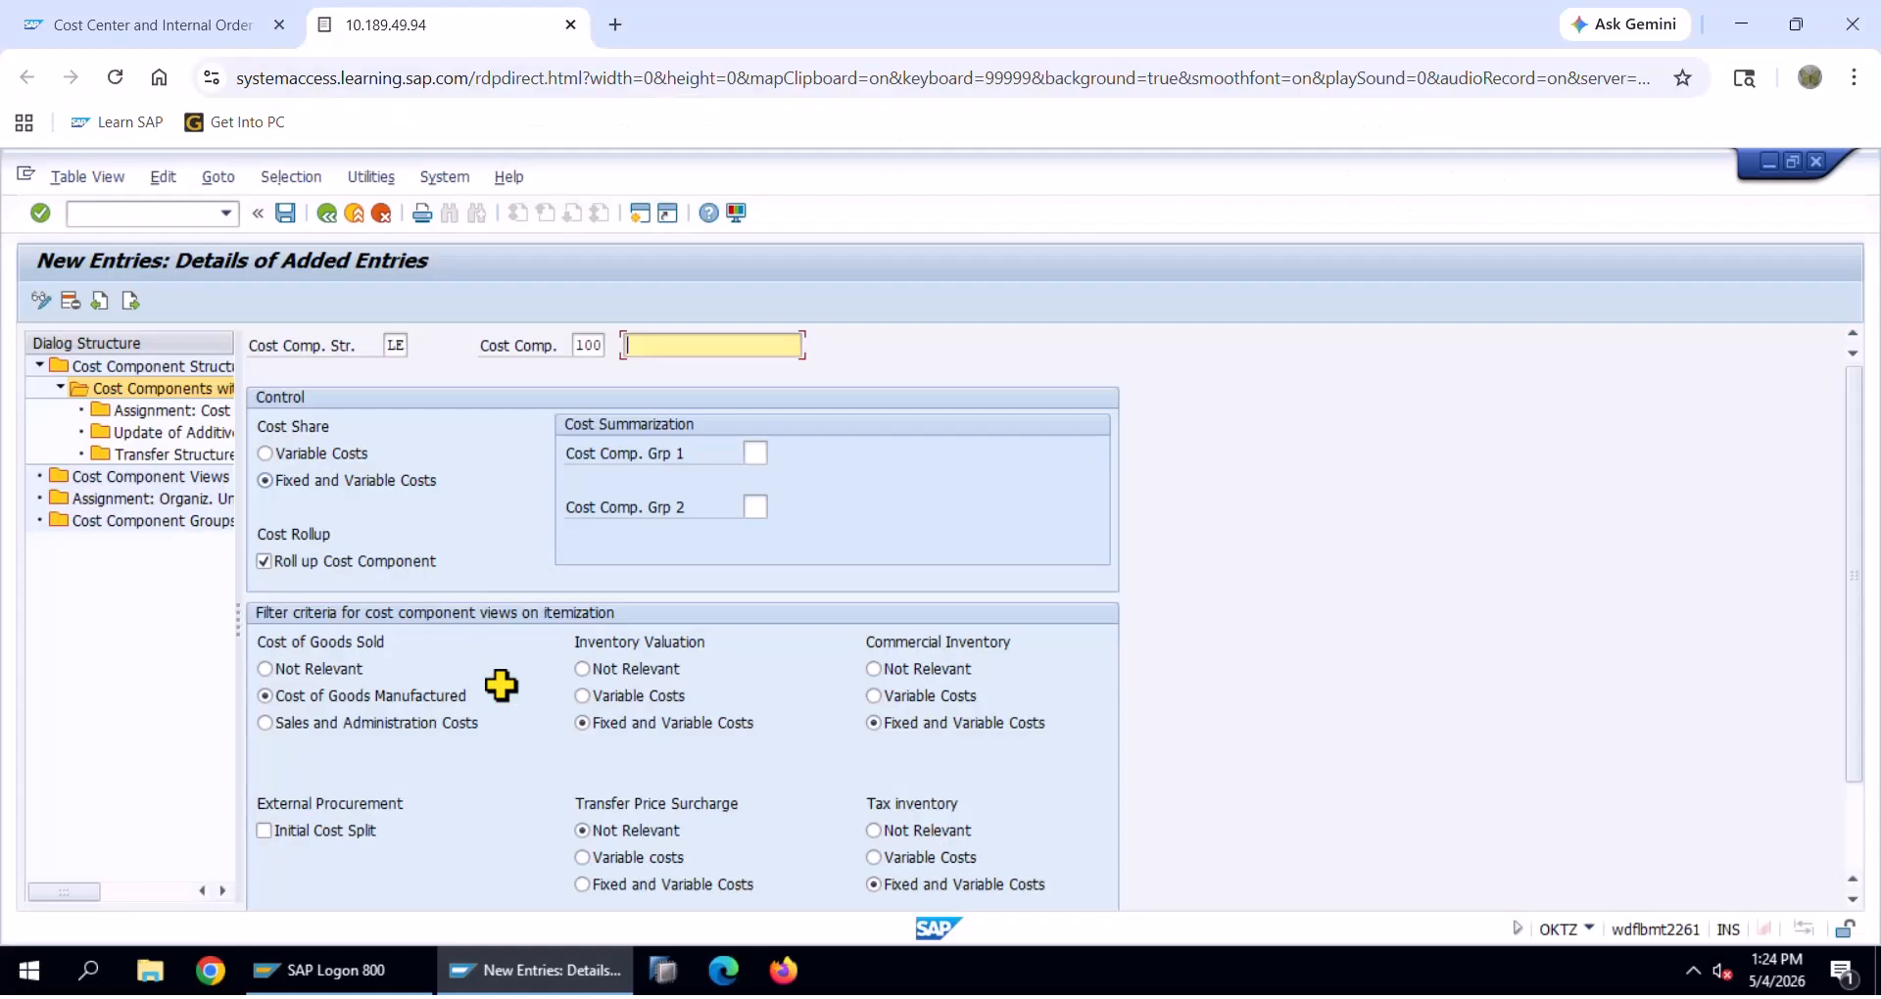
{"action": "key", "text": "alt"}
{"action": "key", "text": "Escape"}
{"action": "key", "text": "ctrl+v"}
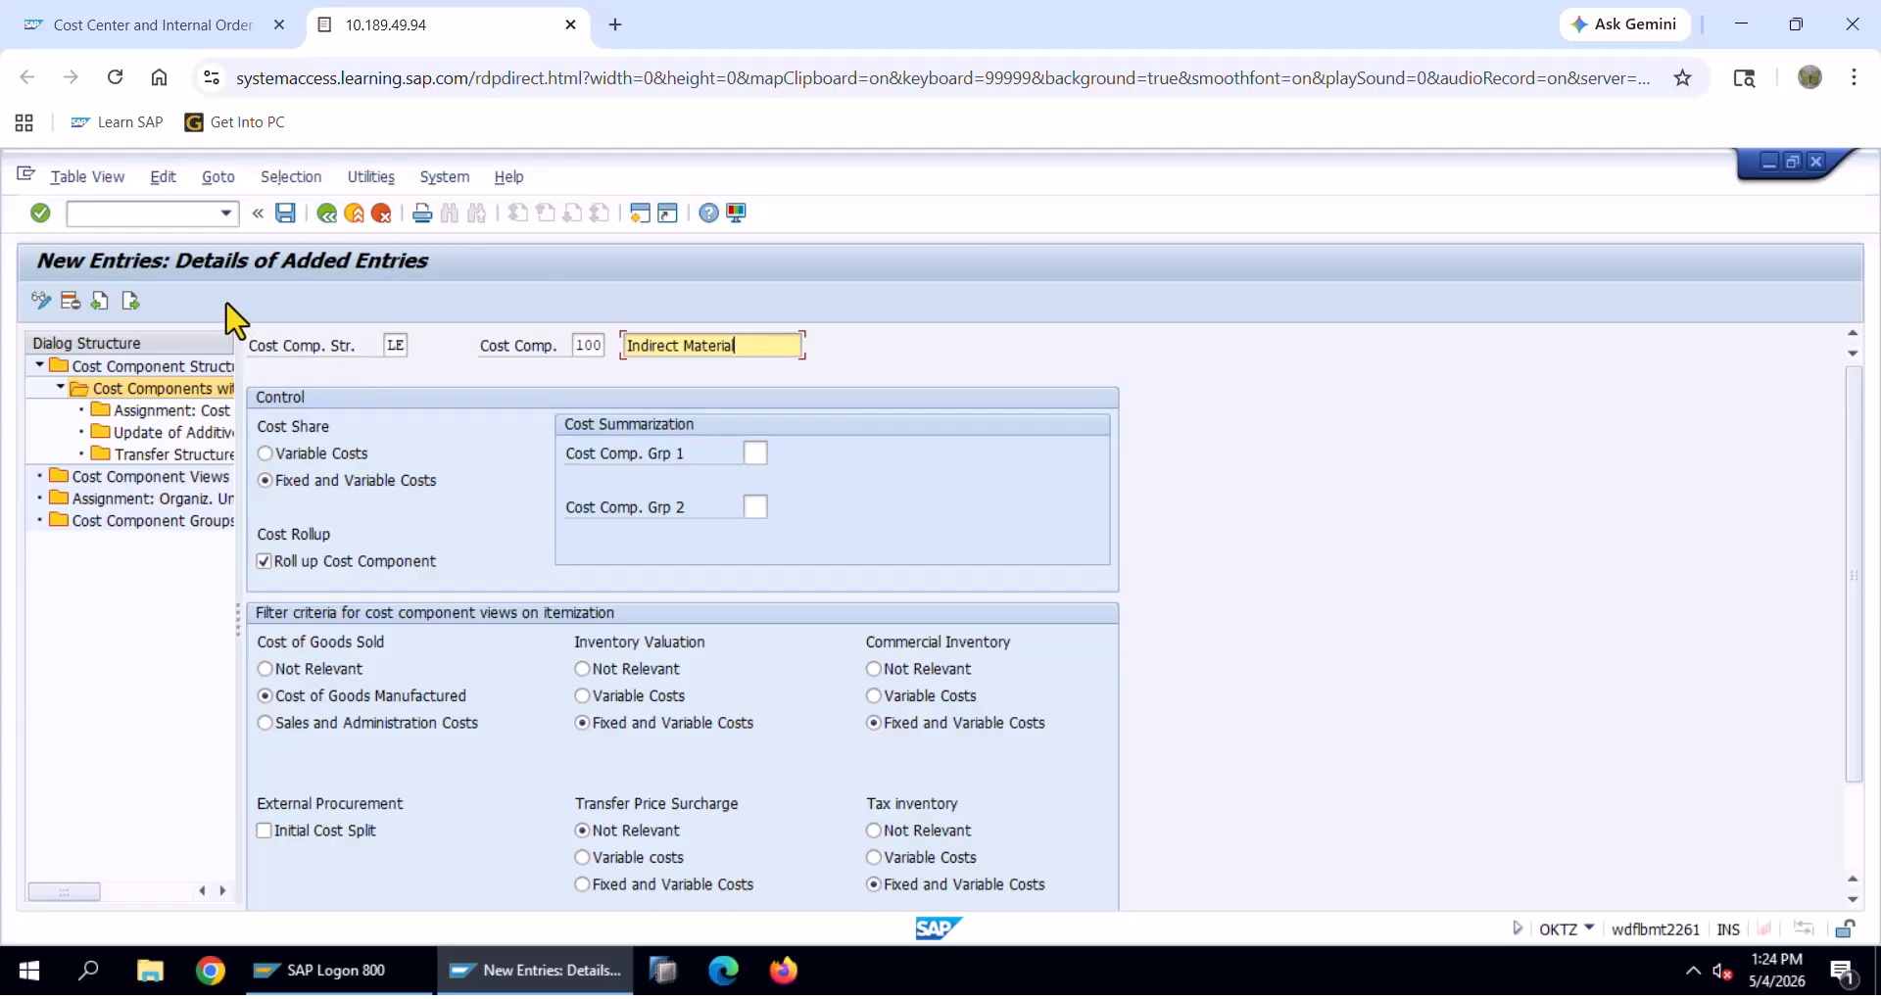
{"action": "left_click", "coordinate": [285, 213]}
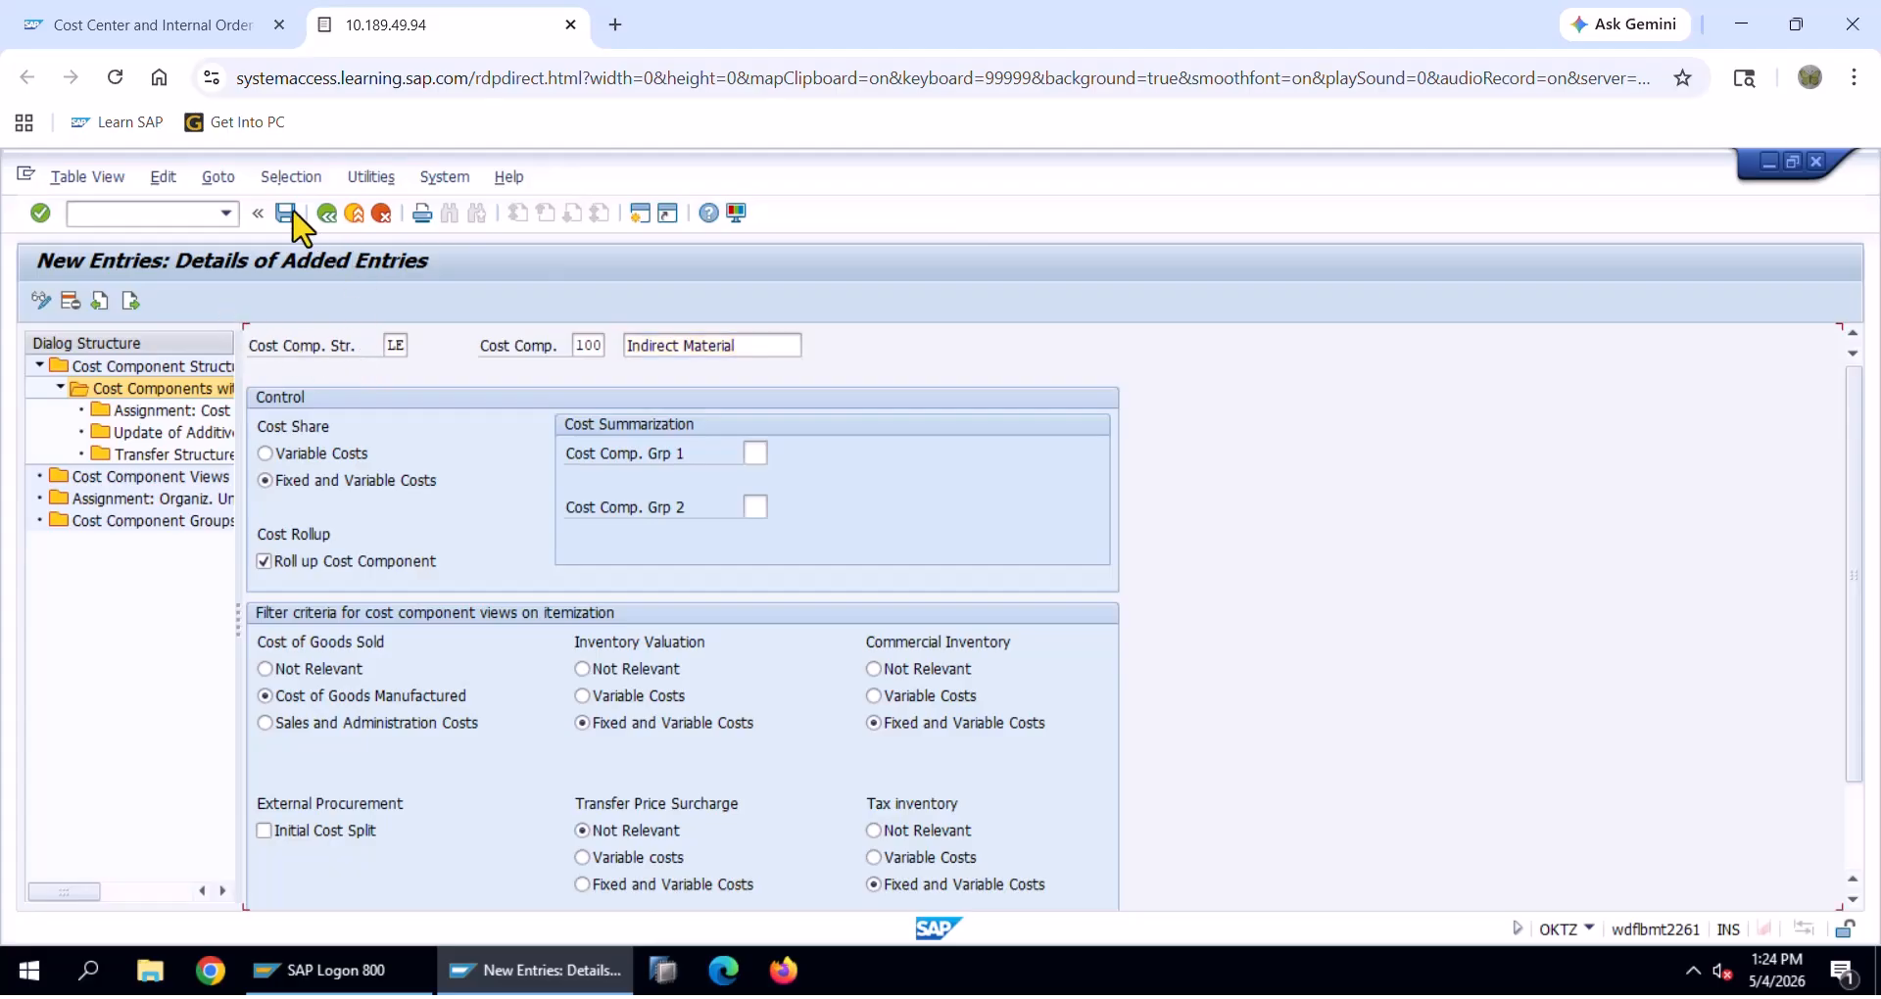
Start a new cost component to cost element assignment with structure LE and chart of accounts LENO
{"action": "double_click", "coordinate": [157, 412]}
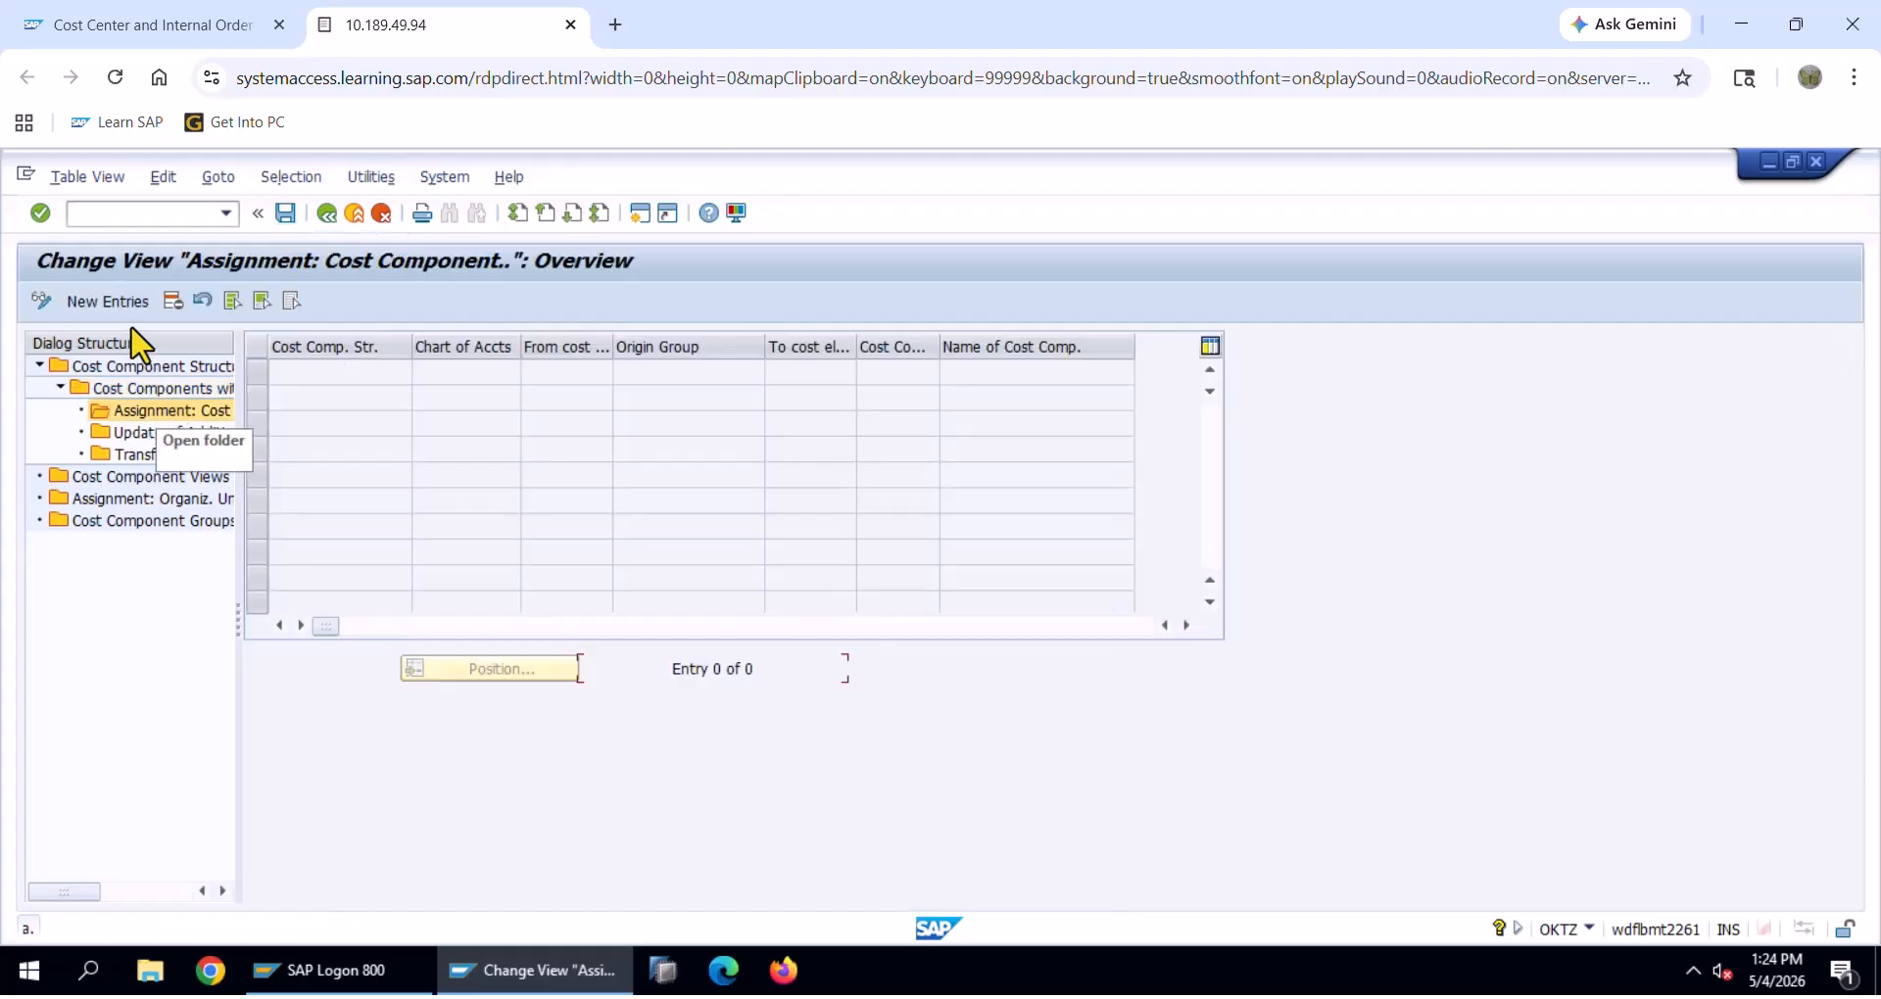
{"action": "left_click", "coordinate": [108, 303]}
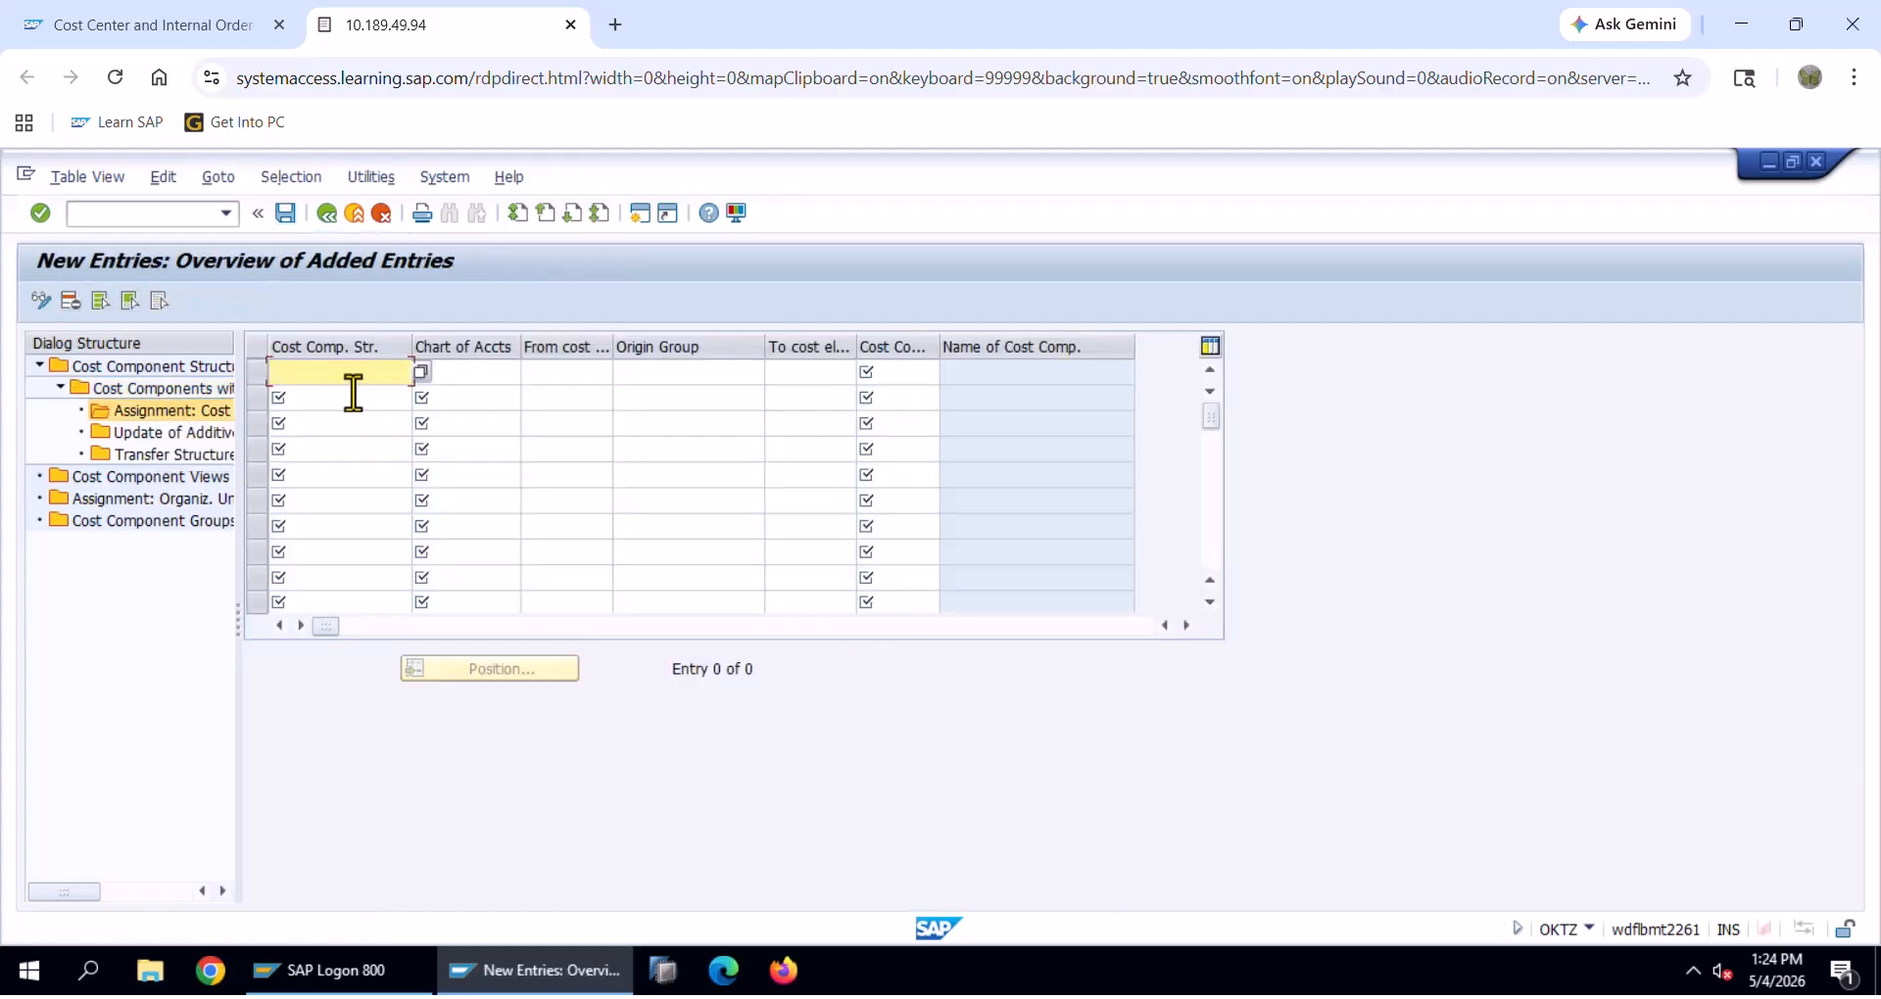
{"action": "left_click", "coordinate": [353, 383]}
{"action": "left_click", "coordinate": [353, 393]}
{"action": "key", "text": "Tab"}
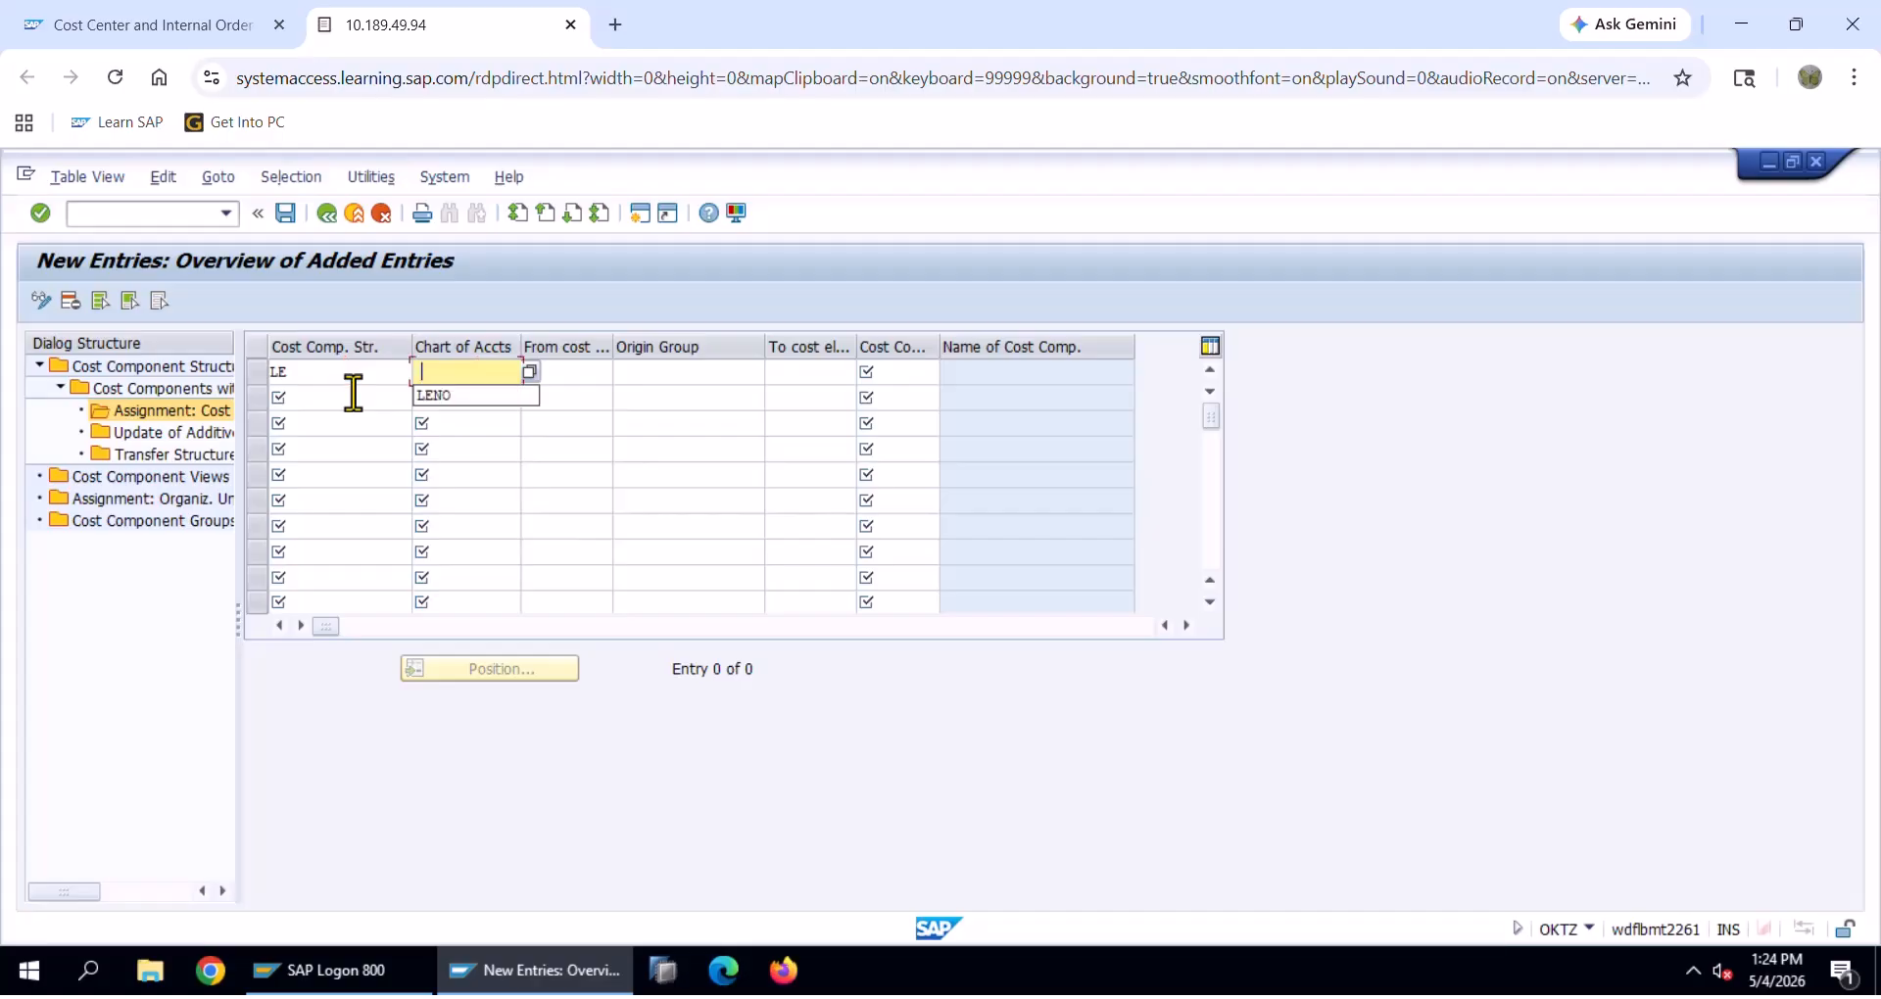
{"action": "key", "text": "Down"}
{"action": "key", "text": "Return"}
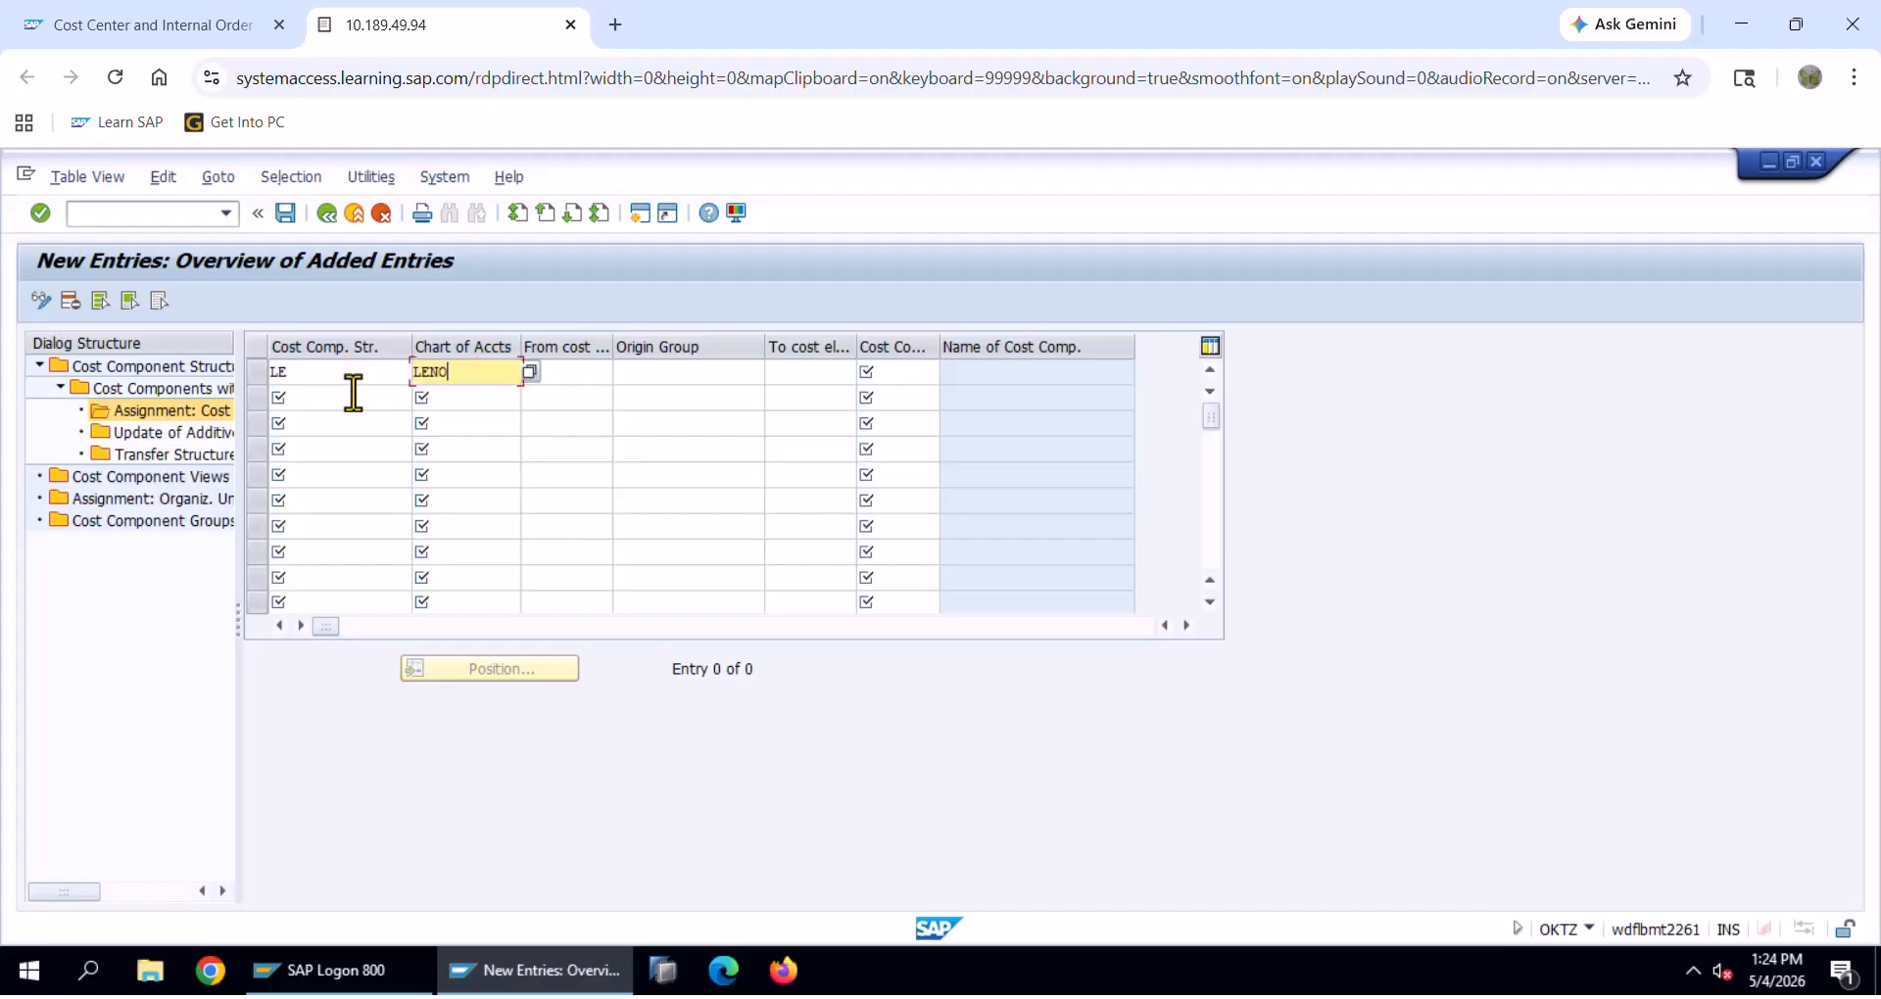
{"action": "key", "text": "Tab"}
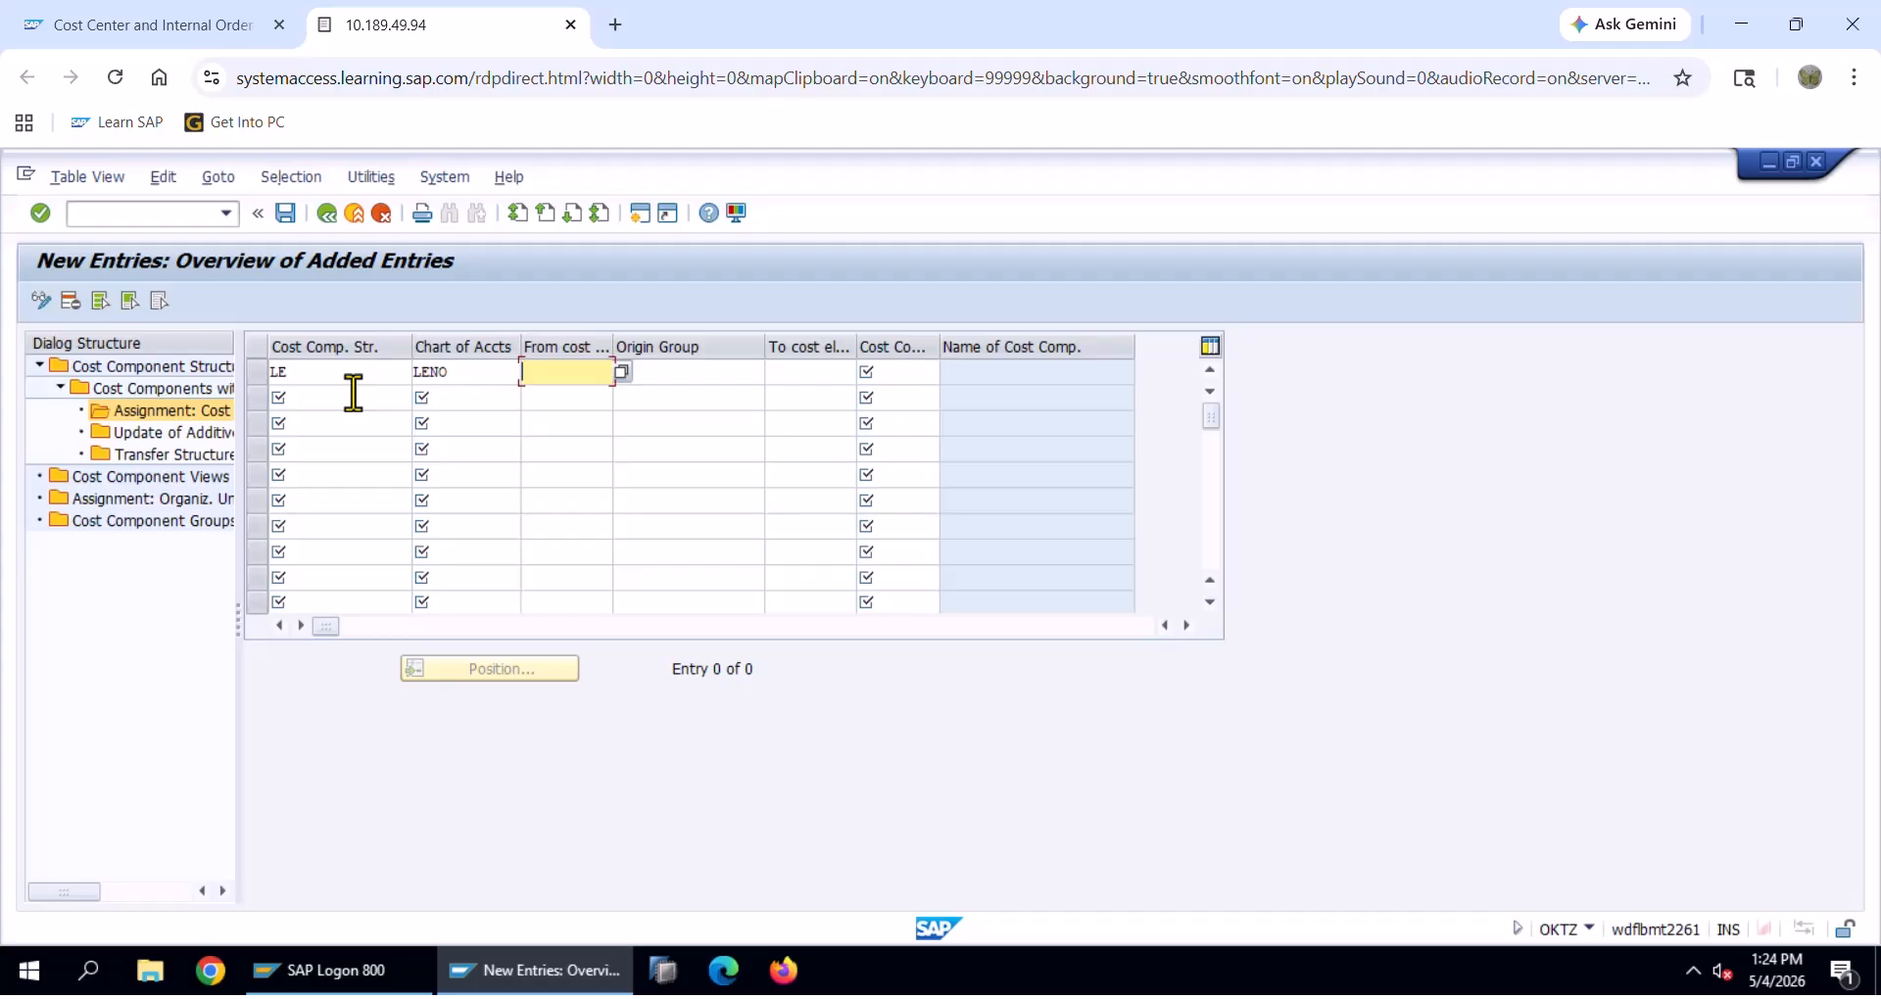
Look up the cost elements sorted by chart of accounts and choose LENO element 41100005, INDIRECT MATERIAL, as the from cost element
{"action": "key", "text": "F4"}
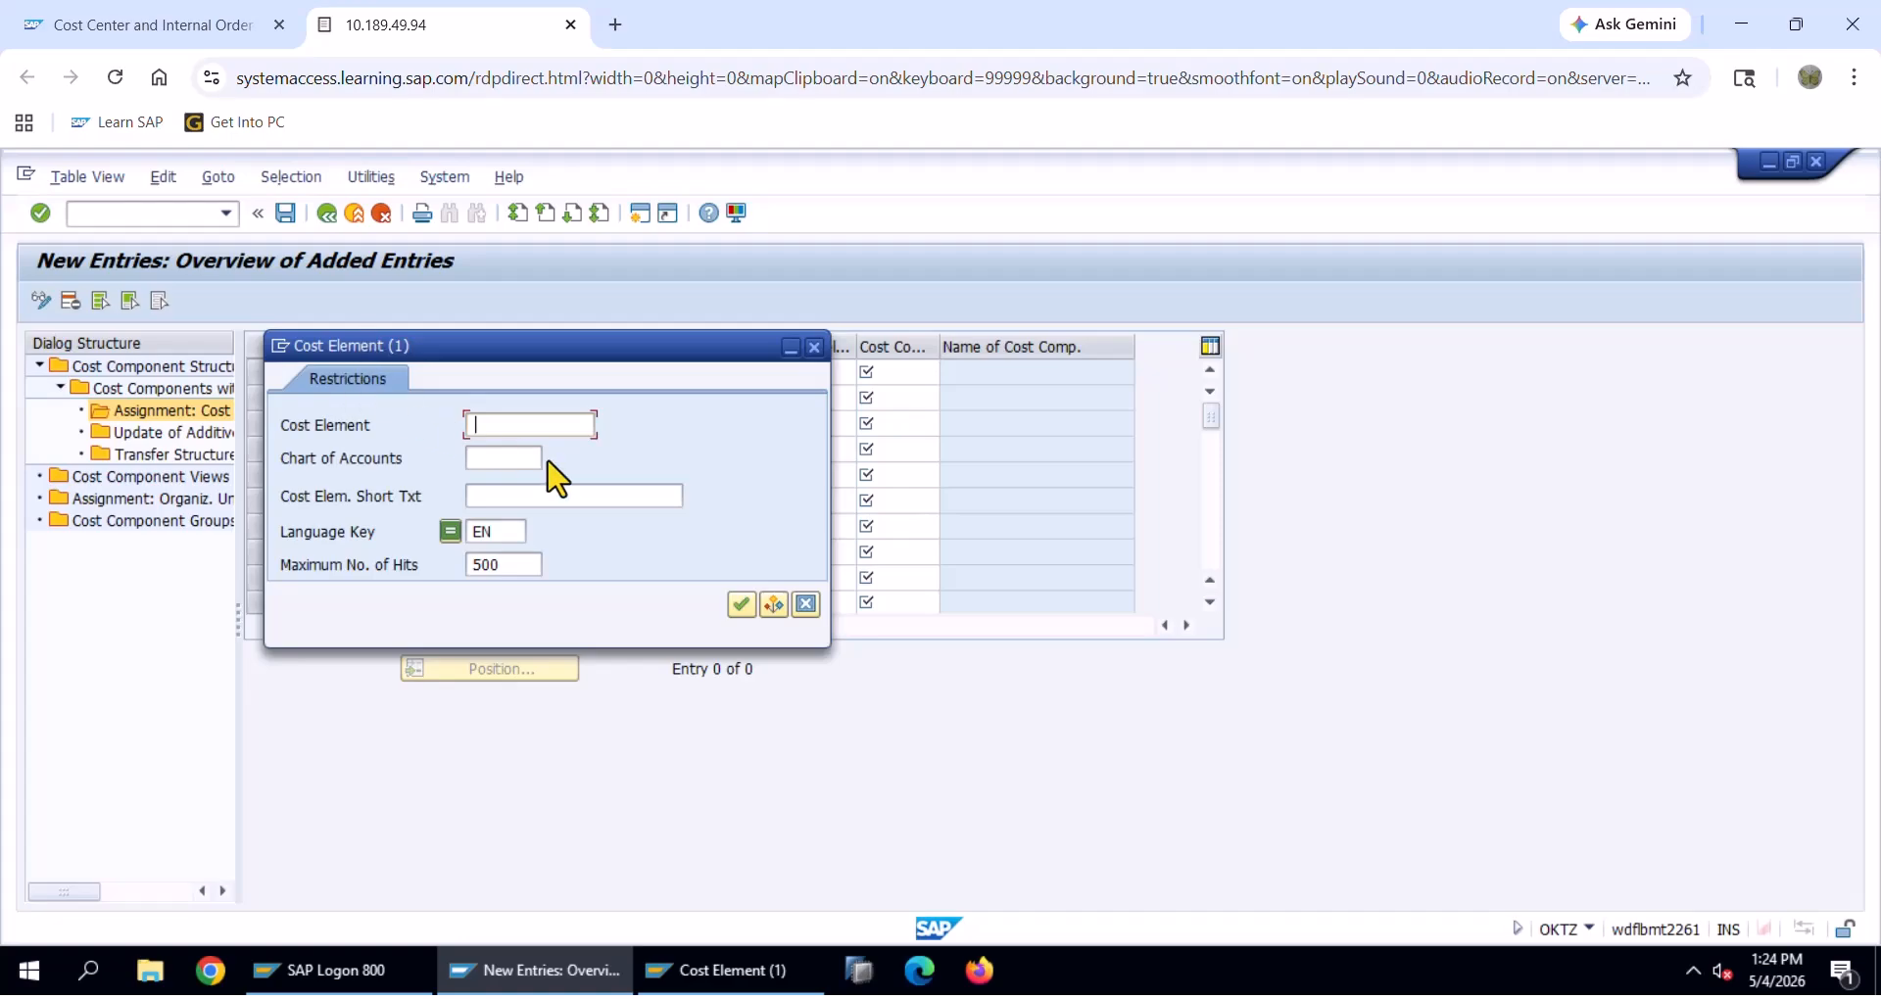
{"action": "left_click", "coordinate": [741, 606]}
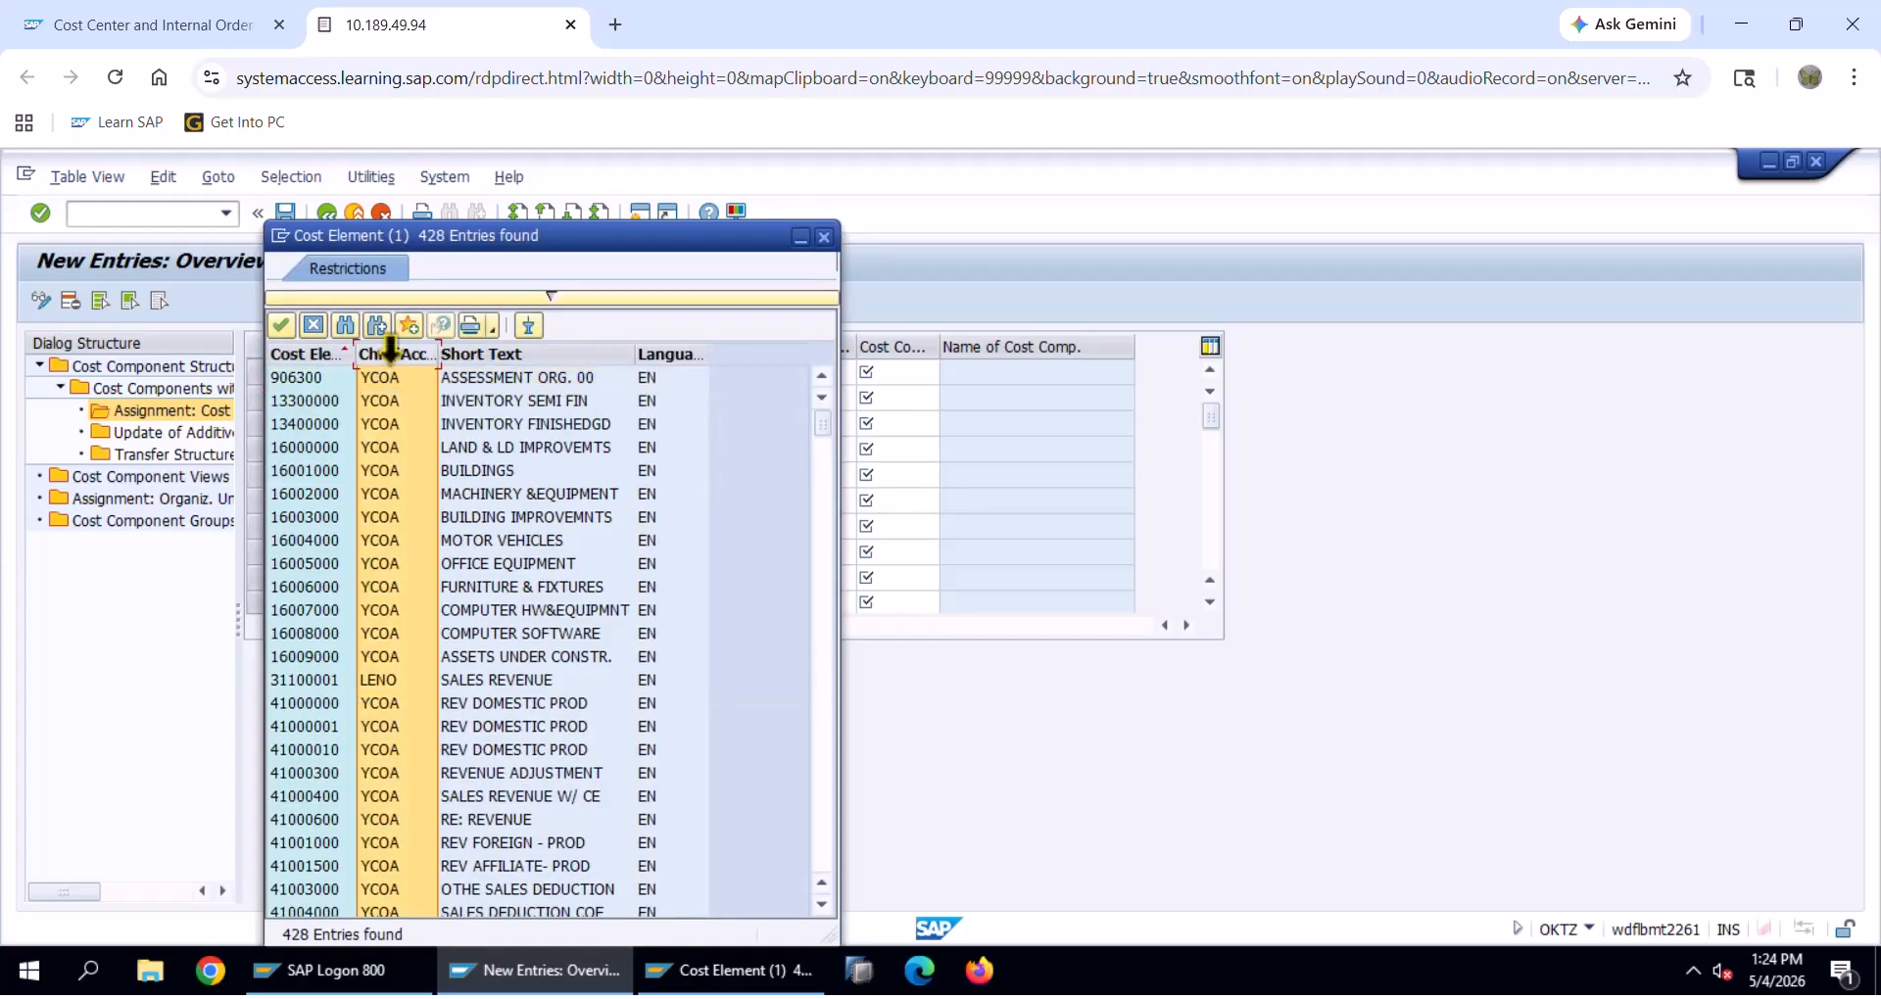
{"action": "left_click", "coordinate": [390, 351]}
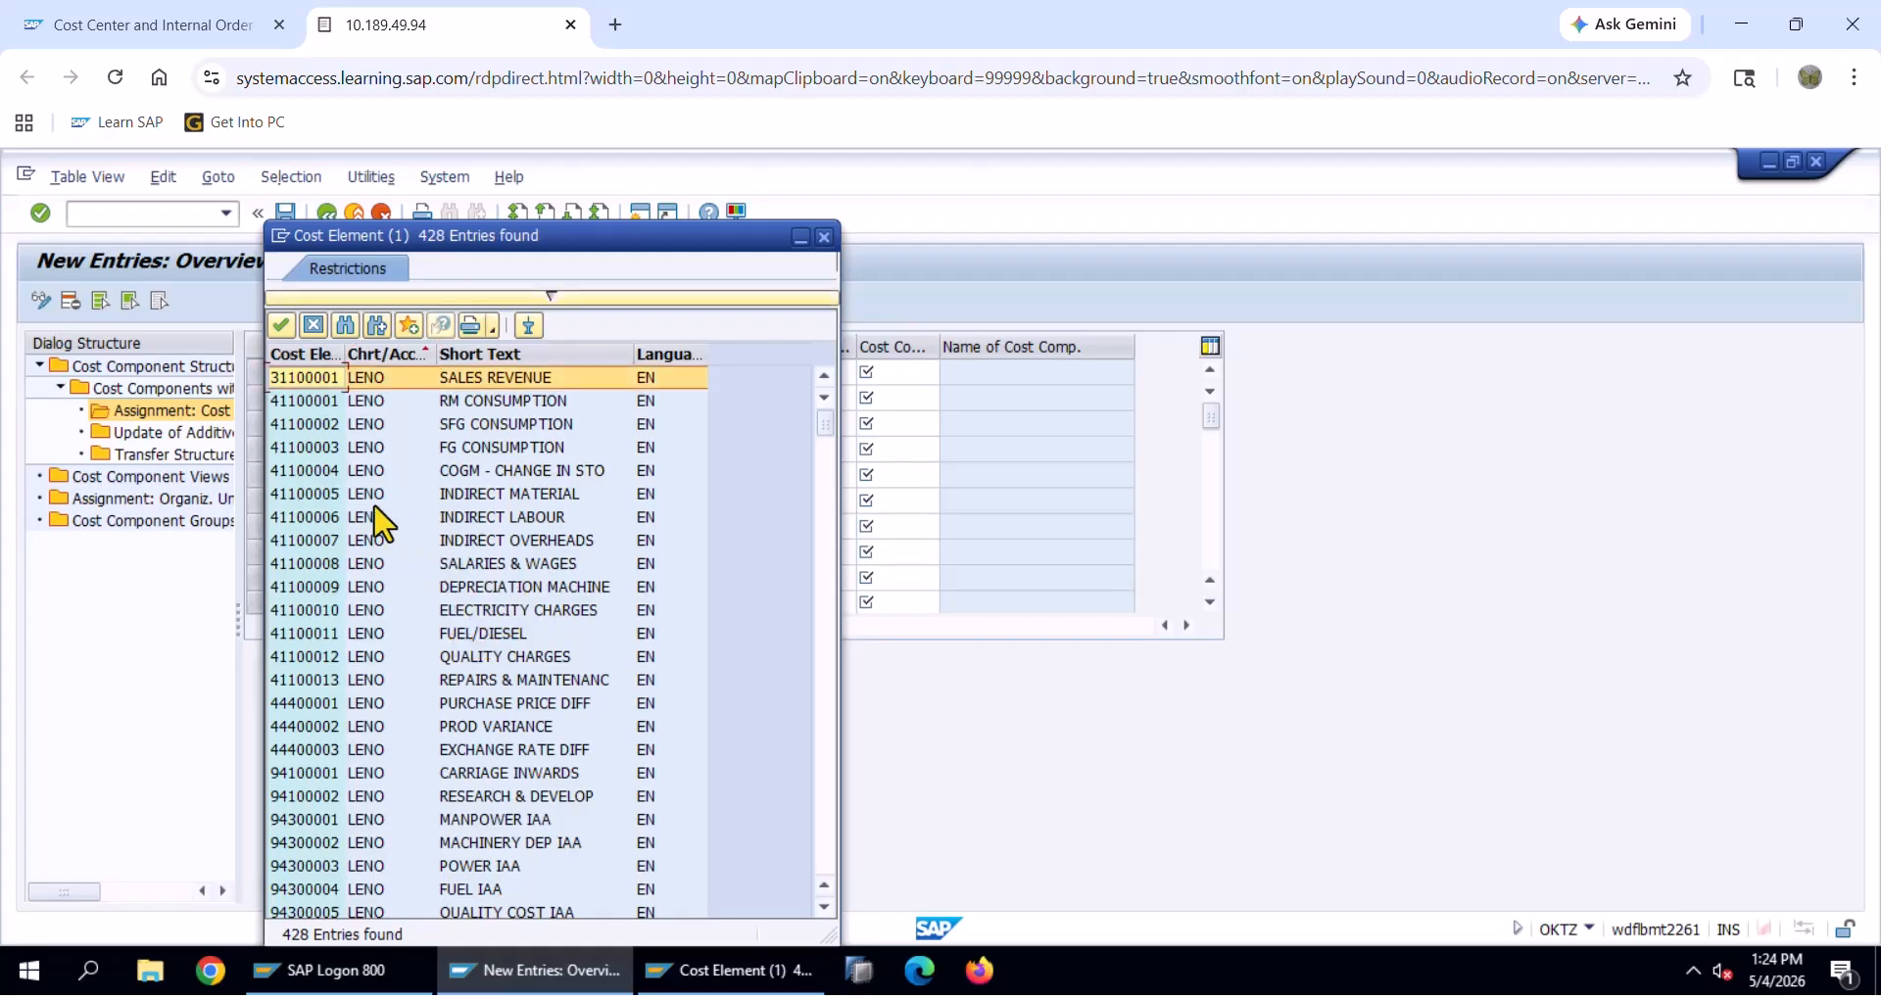
{"action": "left_click", "coordinate": [392, 498]}
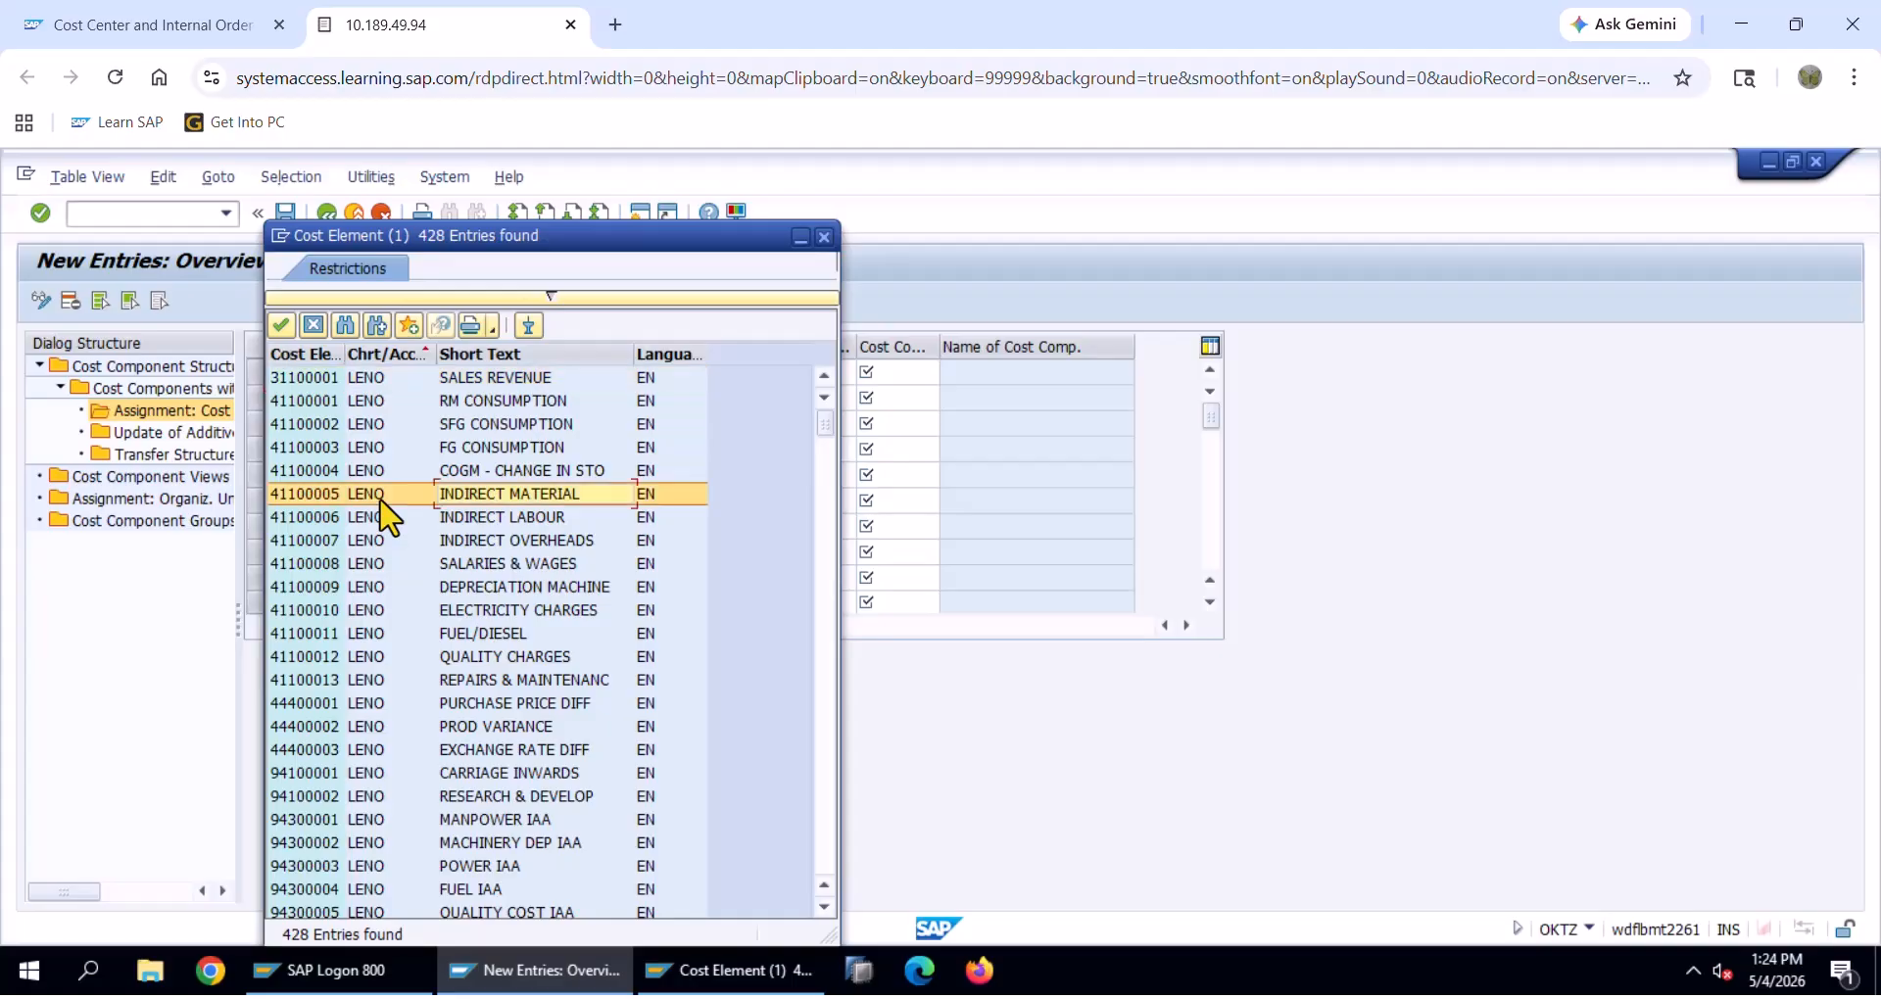
{"action": "double_click", "coordinate": [462, 497]}
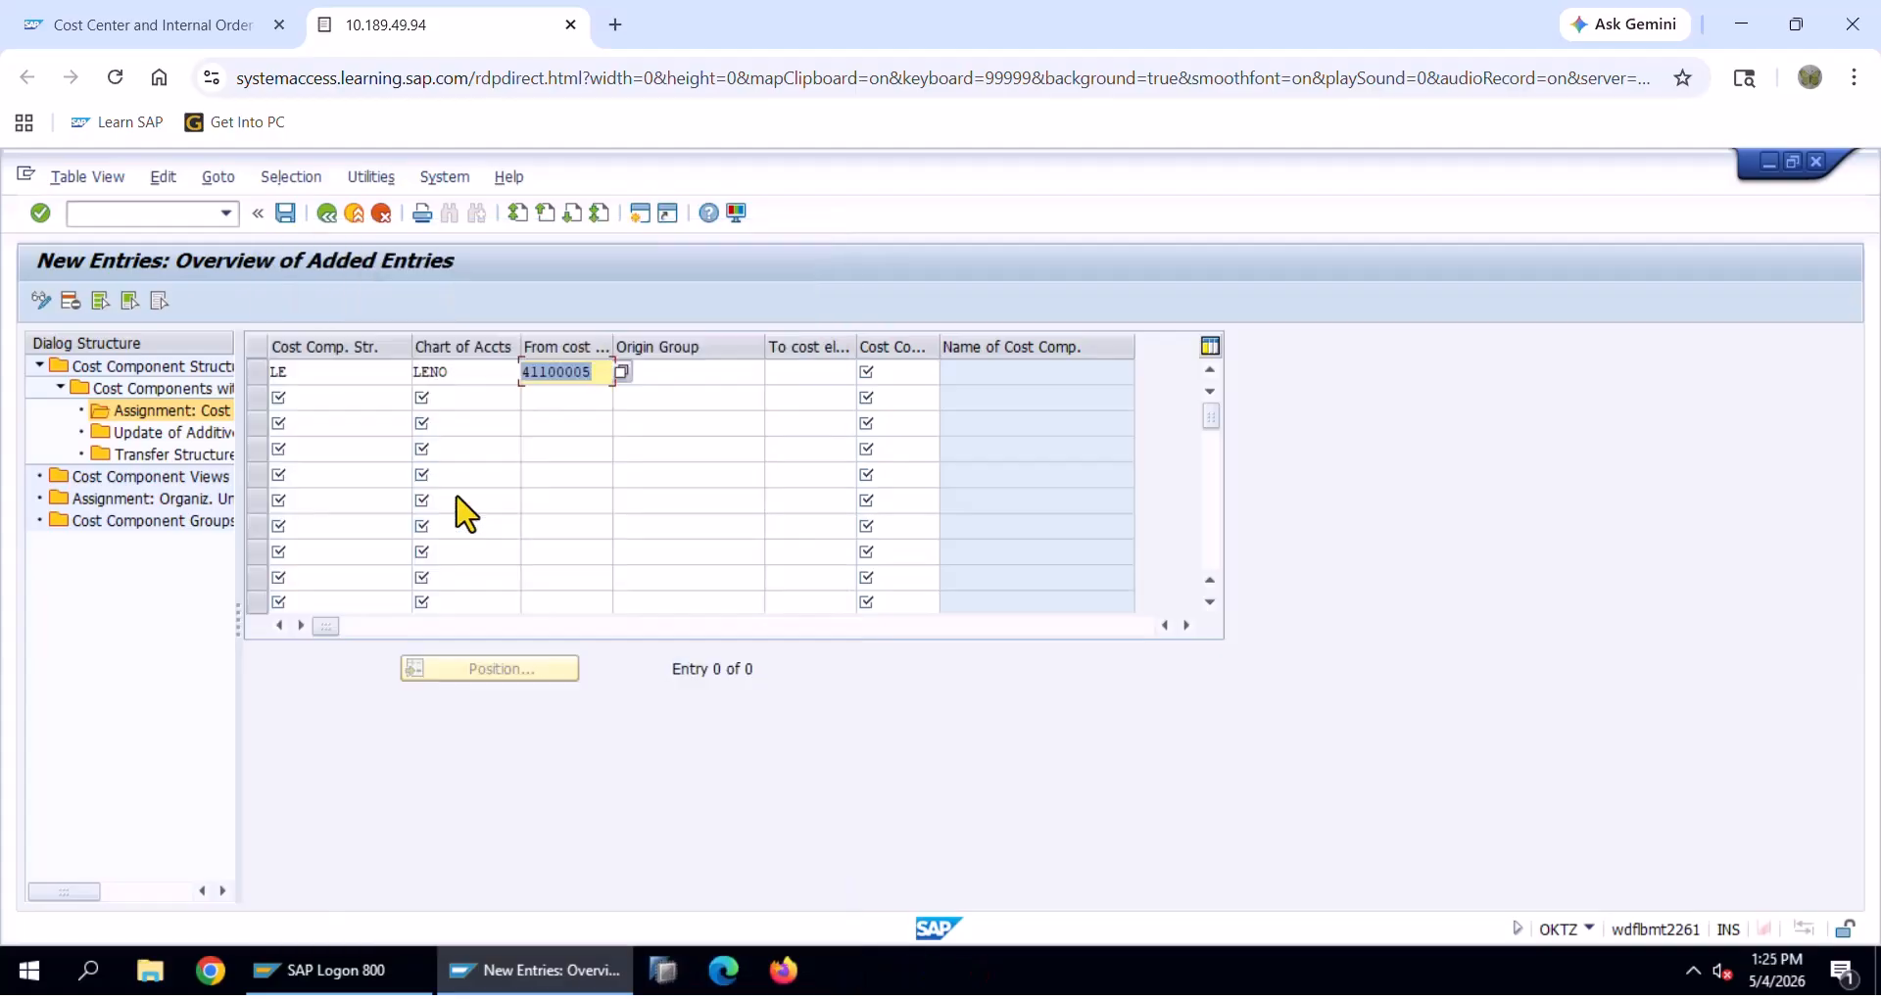
Assign cost component 100, Indirect Material, to the cost element row and save the assignment
{"action": "left_click", "coordinate": [892, 373]}
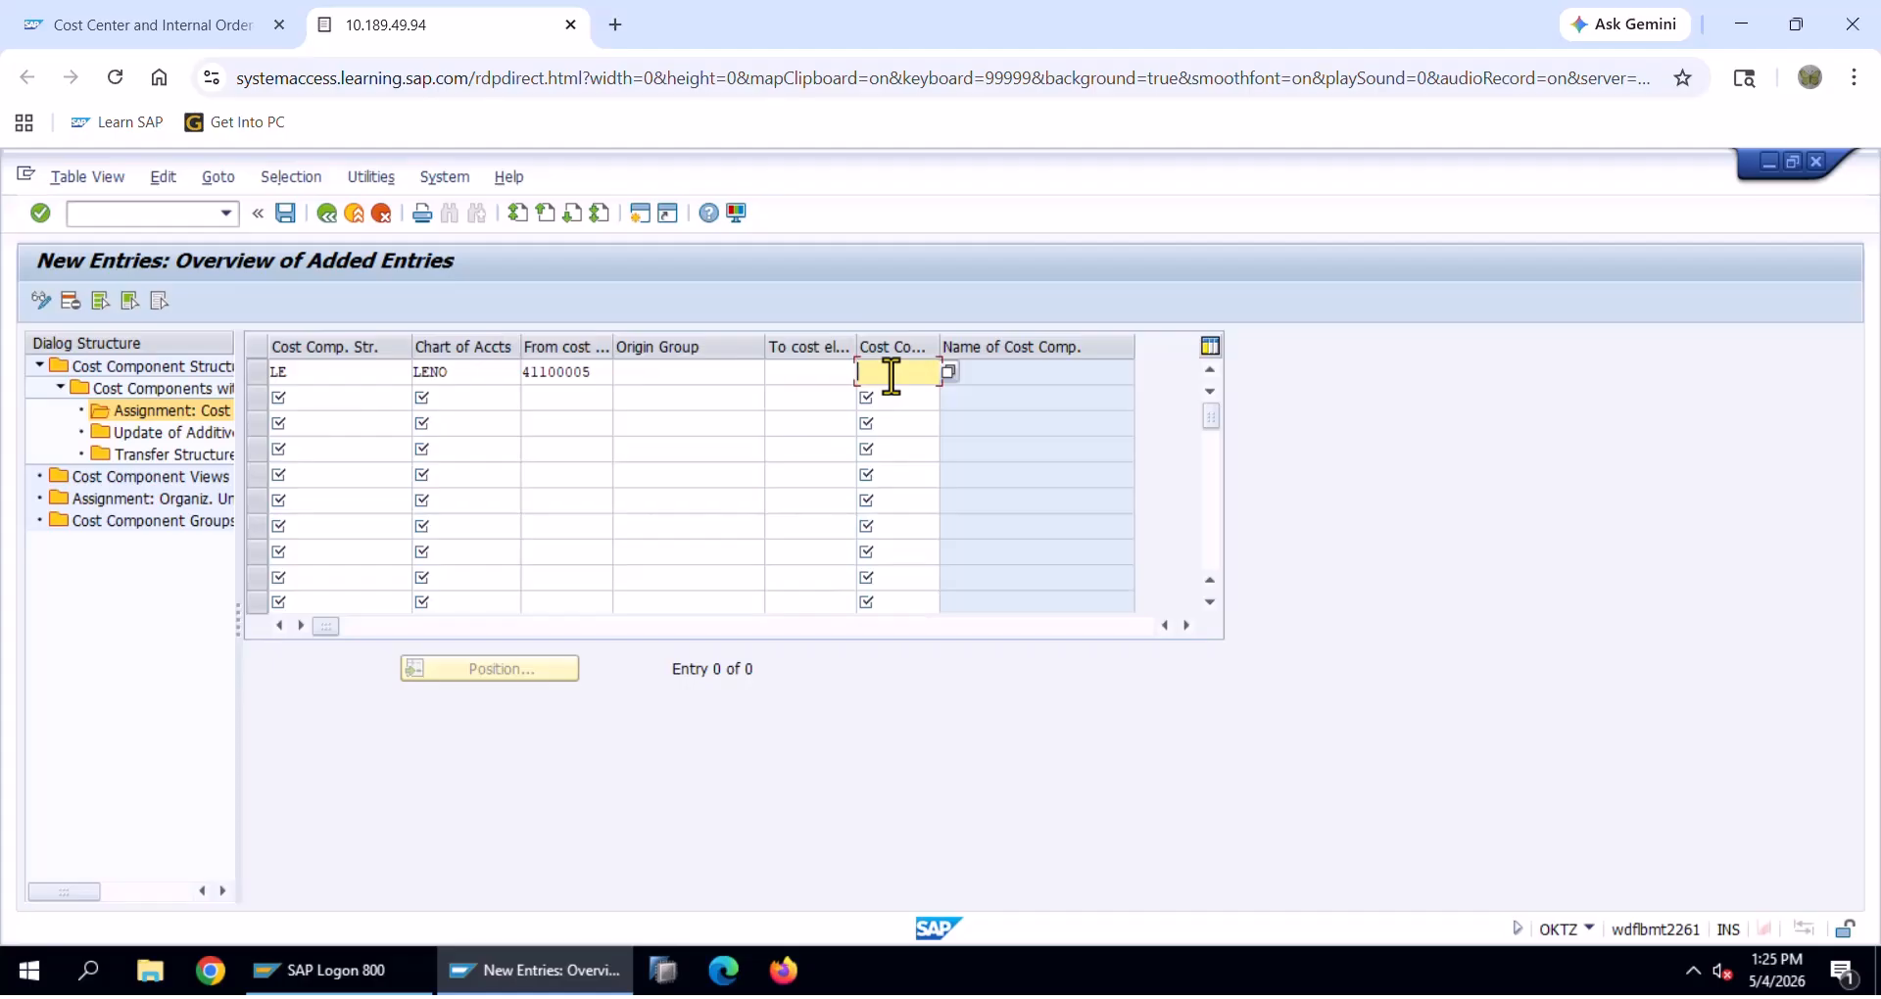
{"action": "key", "text": "F4"}
{"action": "double_click", "coordinate": [1103, 497]}
{"action": "key", "text": "ctrl+s"}
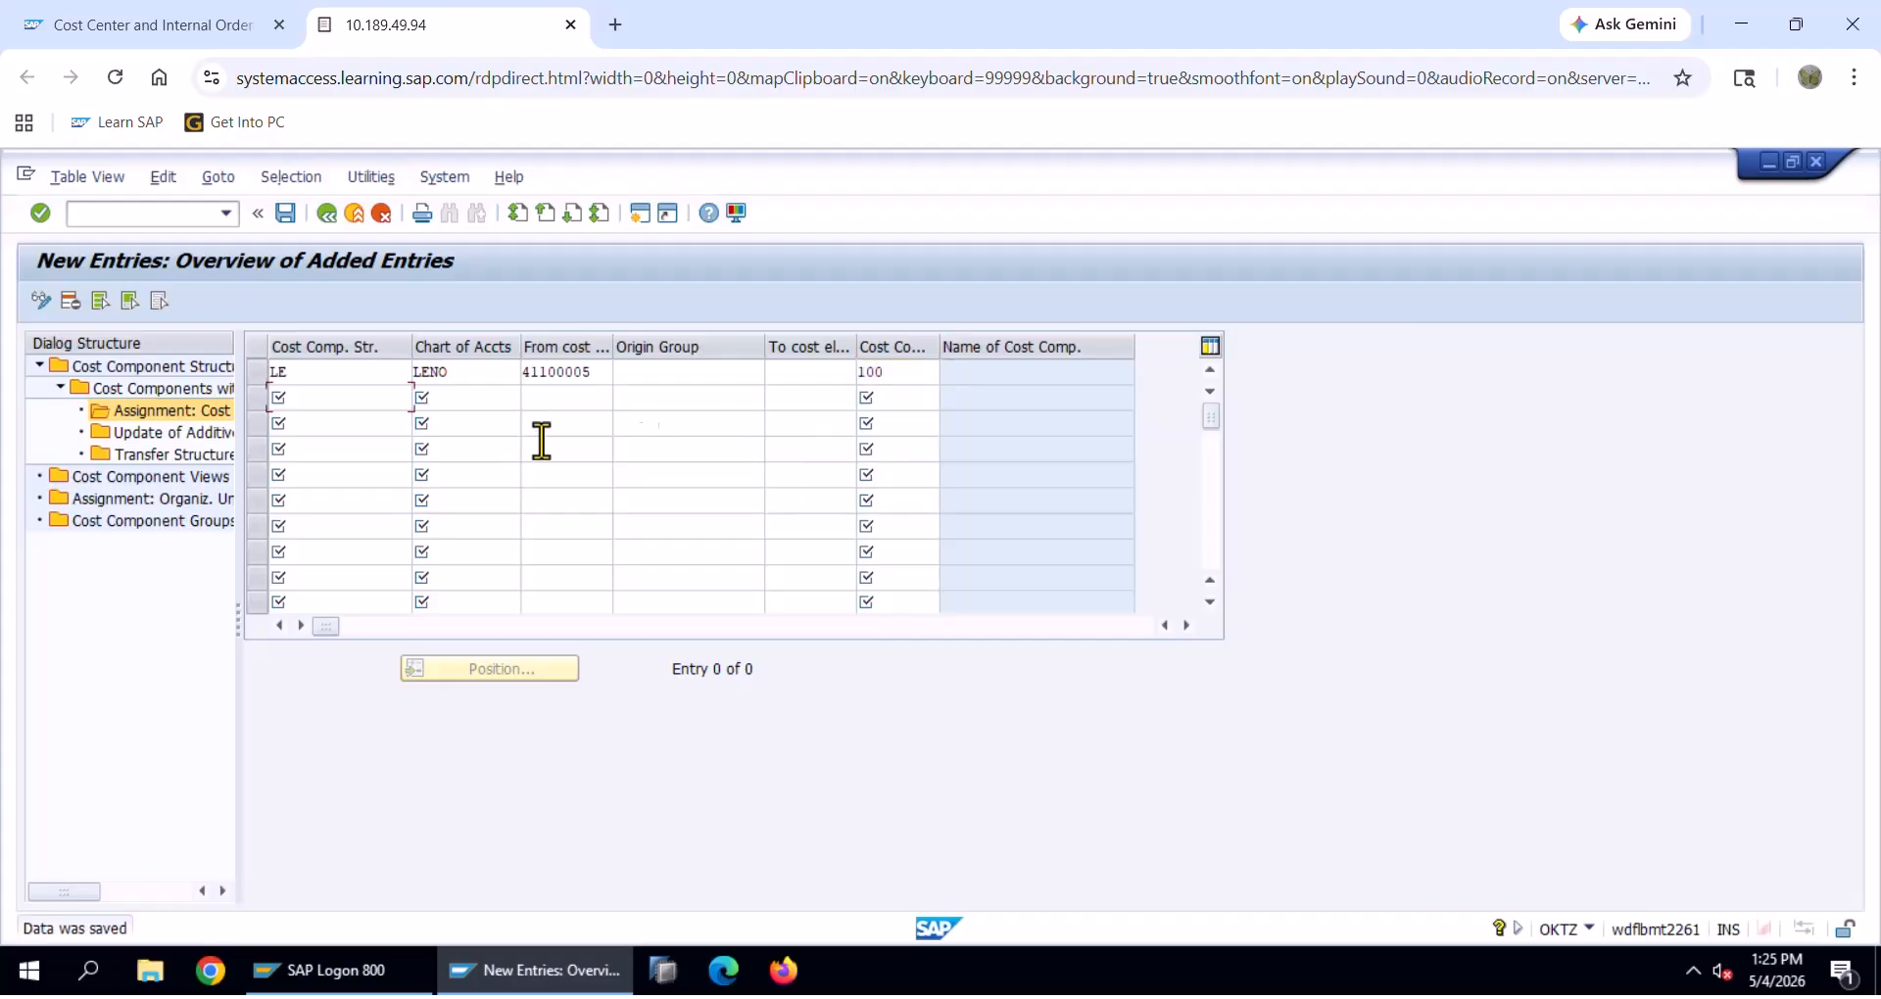
Start a new cost component in structure LE with cost component number 110
{"action": "left_click", "coordinate": [152, 390]}
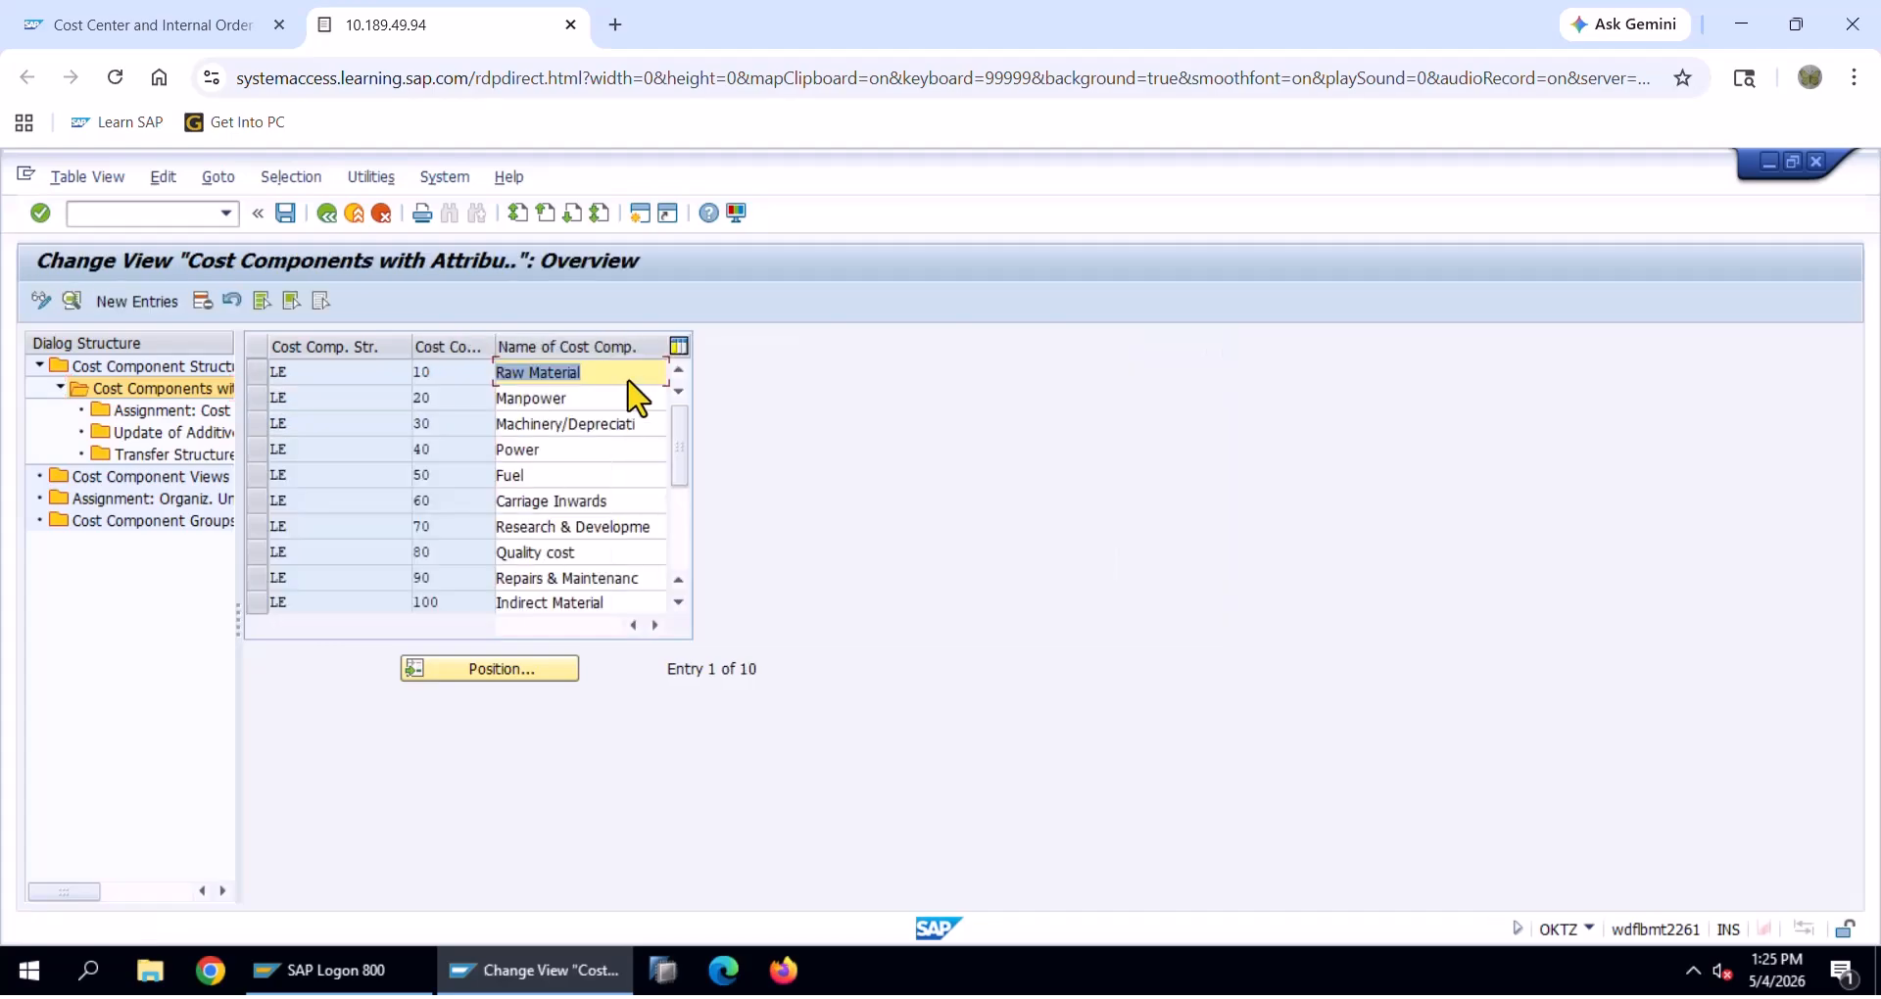
{"action": "left_click", "coordinate": [142, 305]}
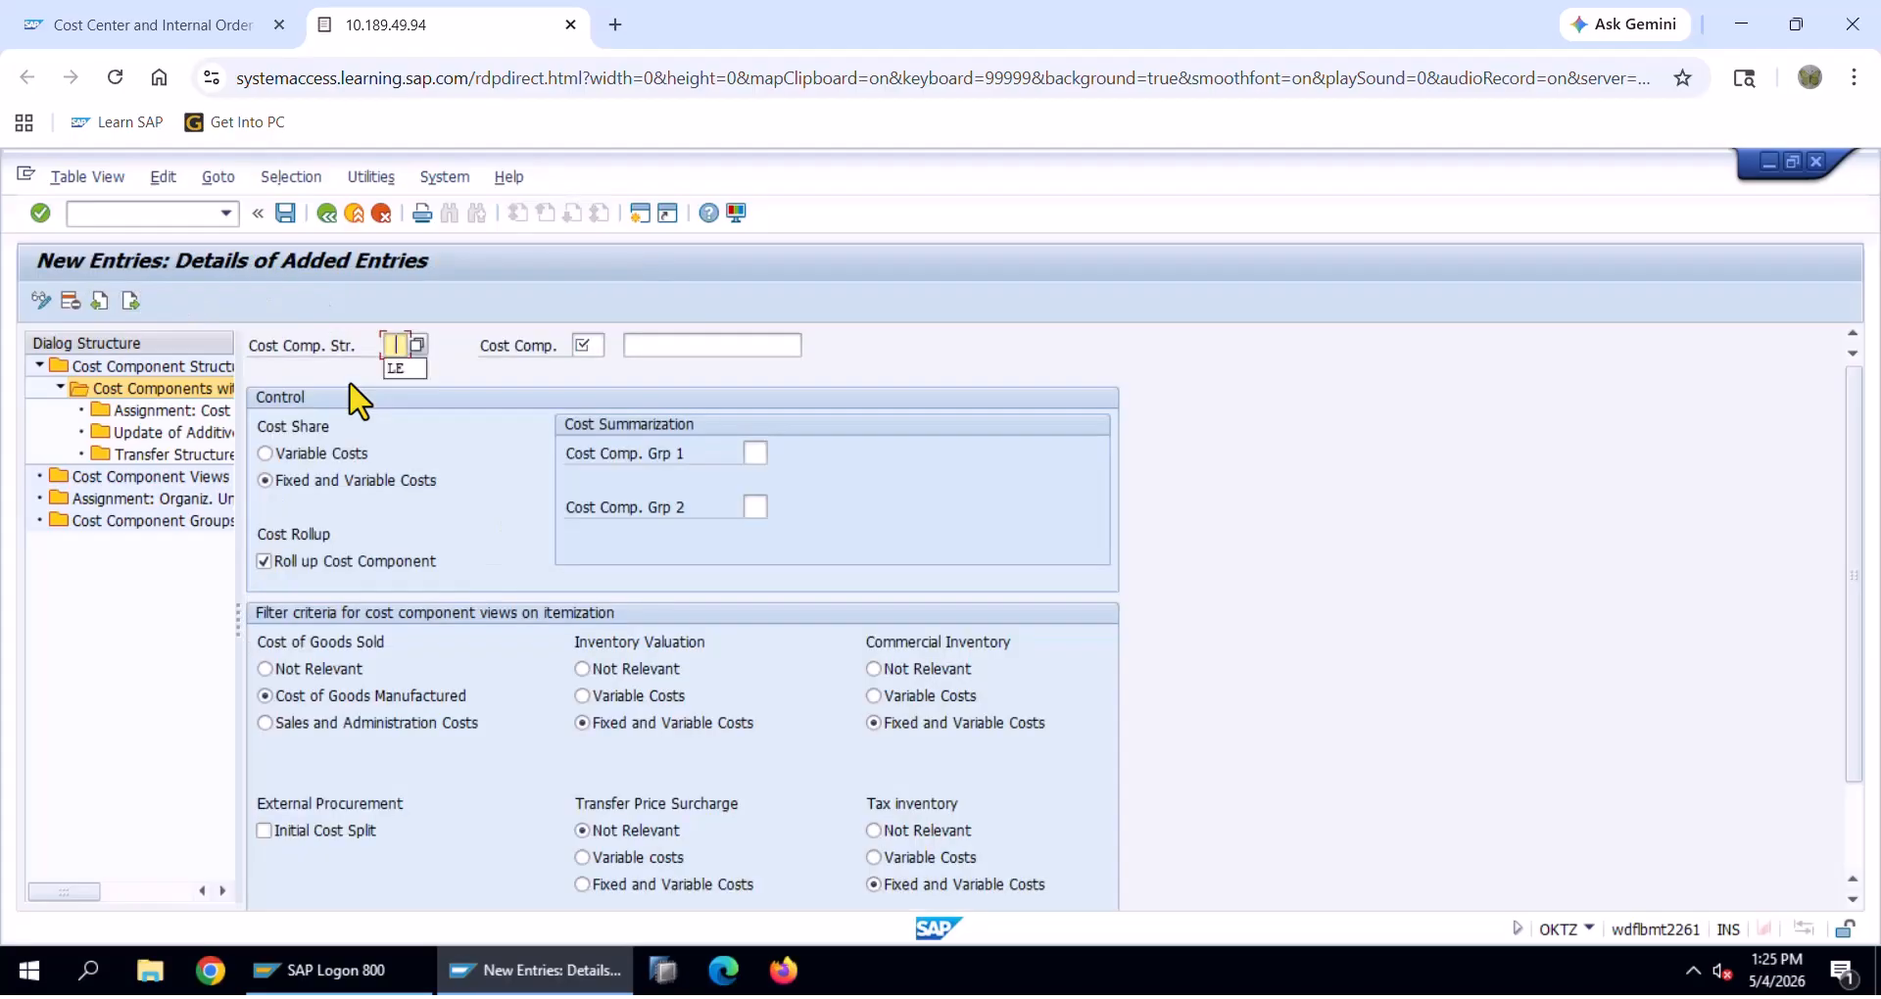
{"action": "key", "text": "Tab"}
{"action": "type", "text": "110"}
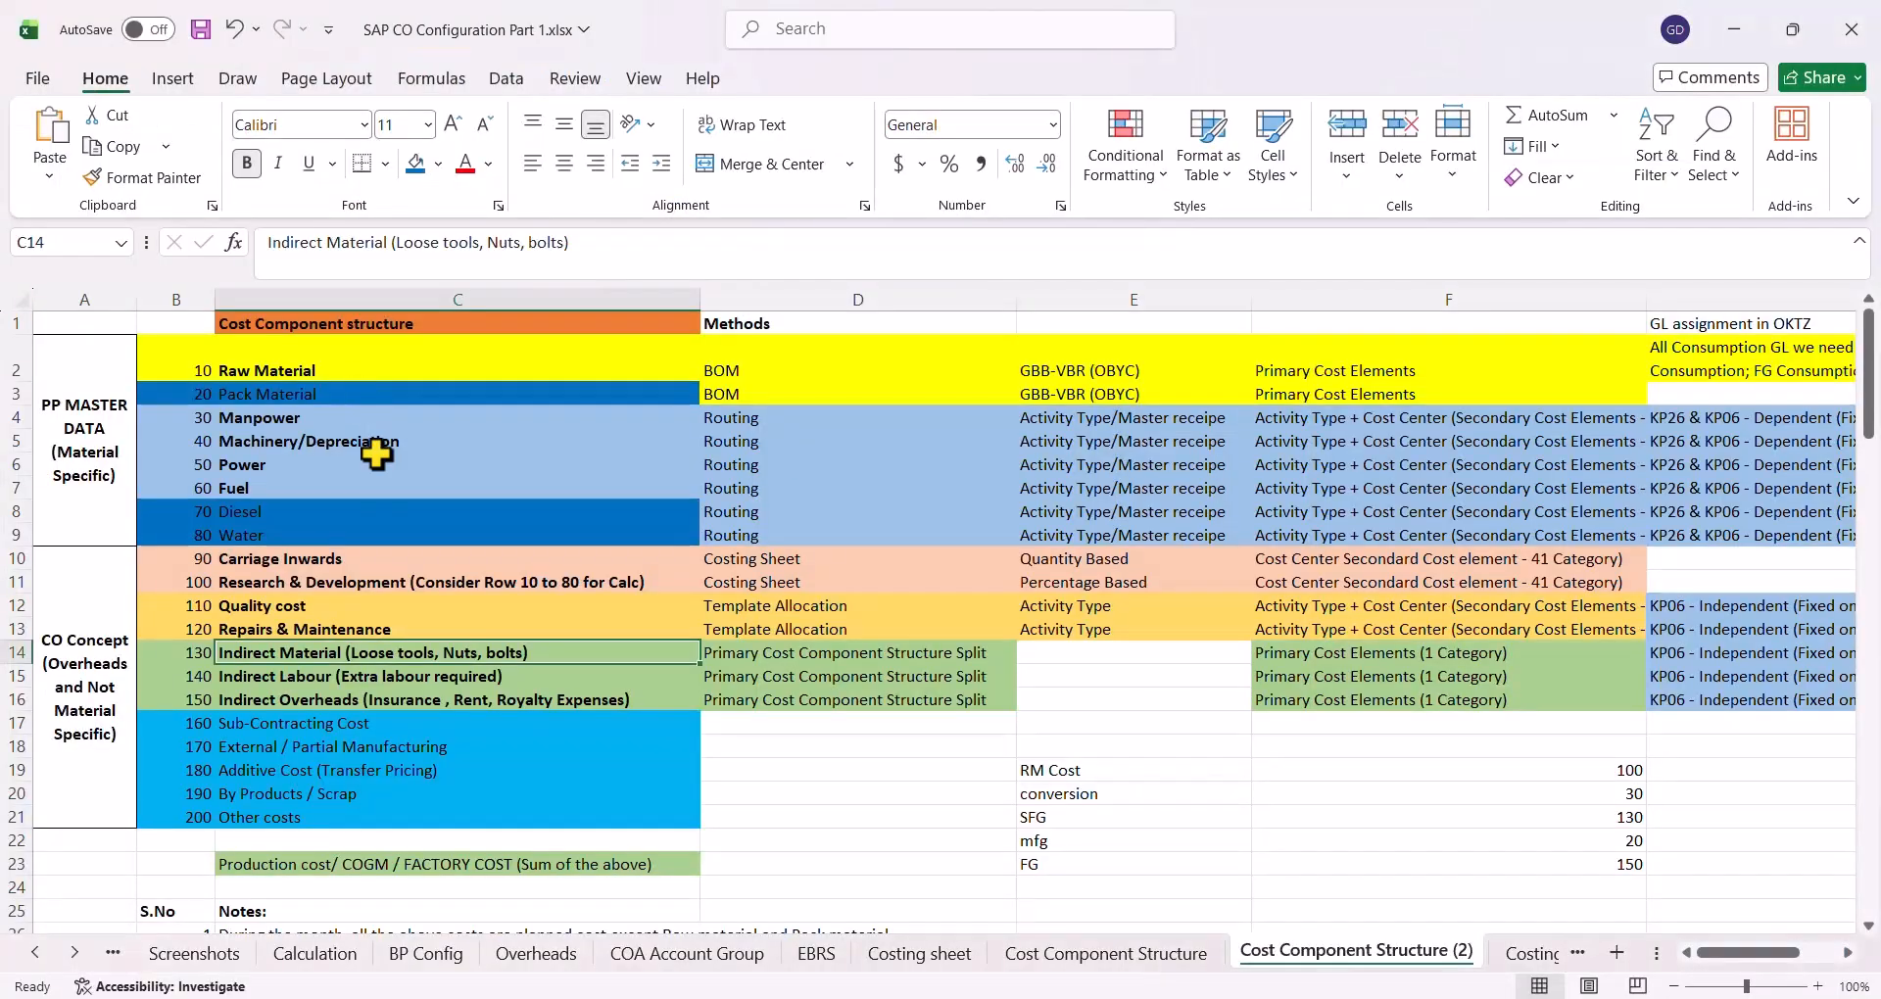
In the Excel workbook, copy the name Indirect Labour from cell C15
{"action": "left_click", "coordinate": [294, 674]}
{"action": "key", "text": "F2"}
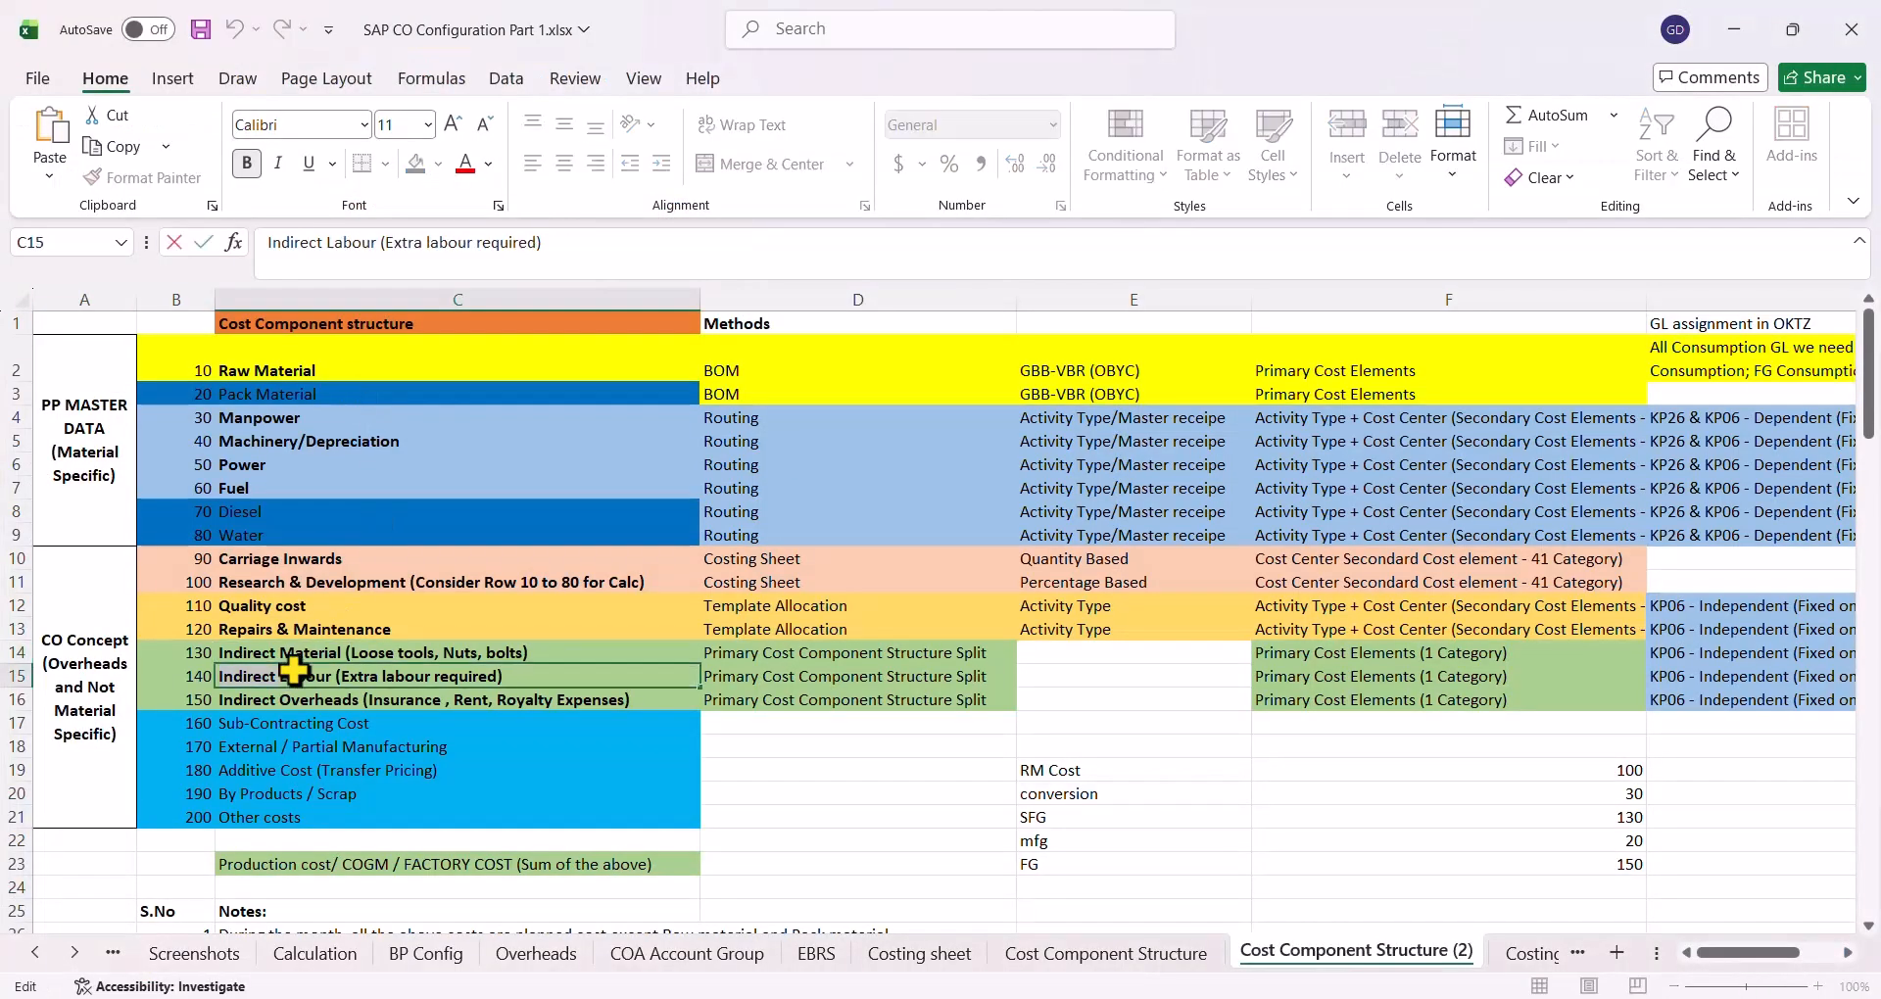
{"action": "key", "text": "Escape"}
Switch back to SAP, name cost component 110 Indirect Labour and save it
{"action": "key", "text": "alt+Tab"}
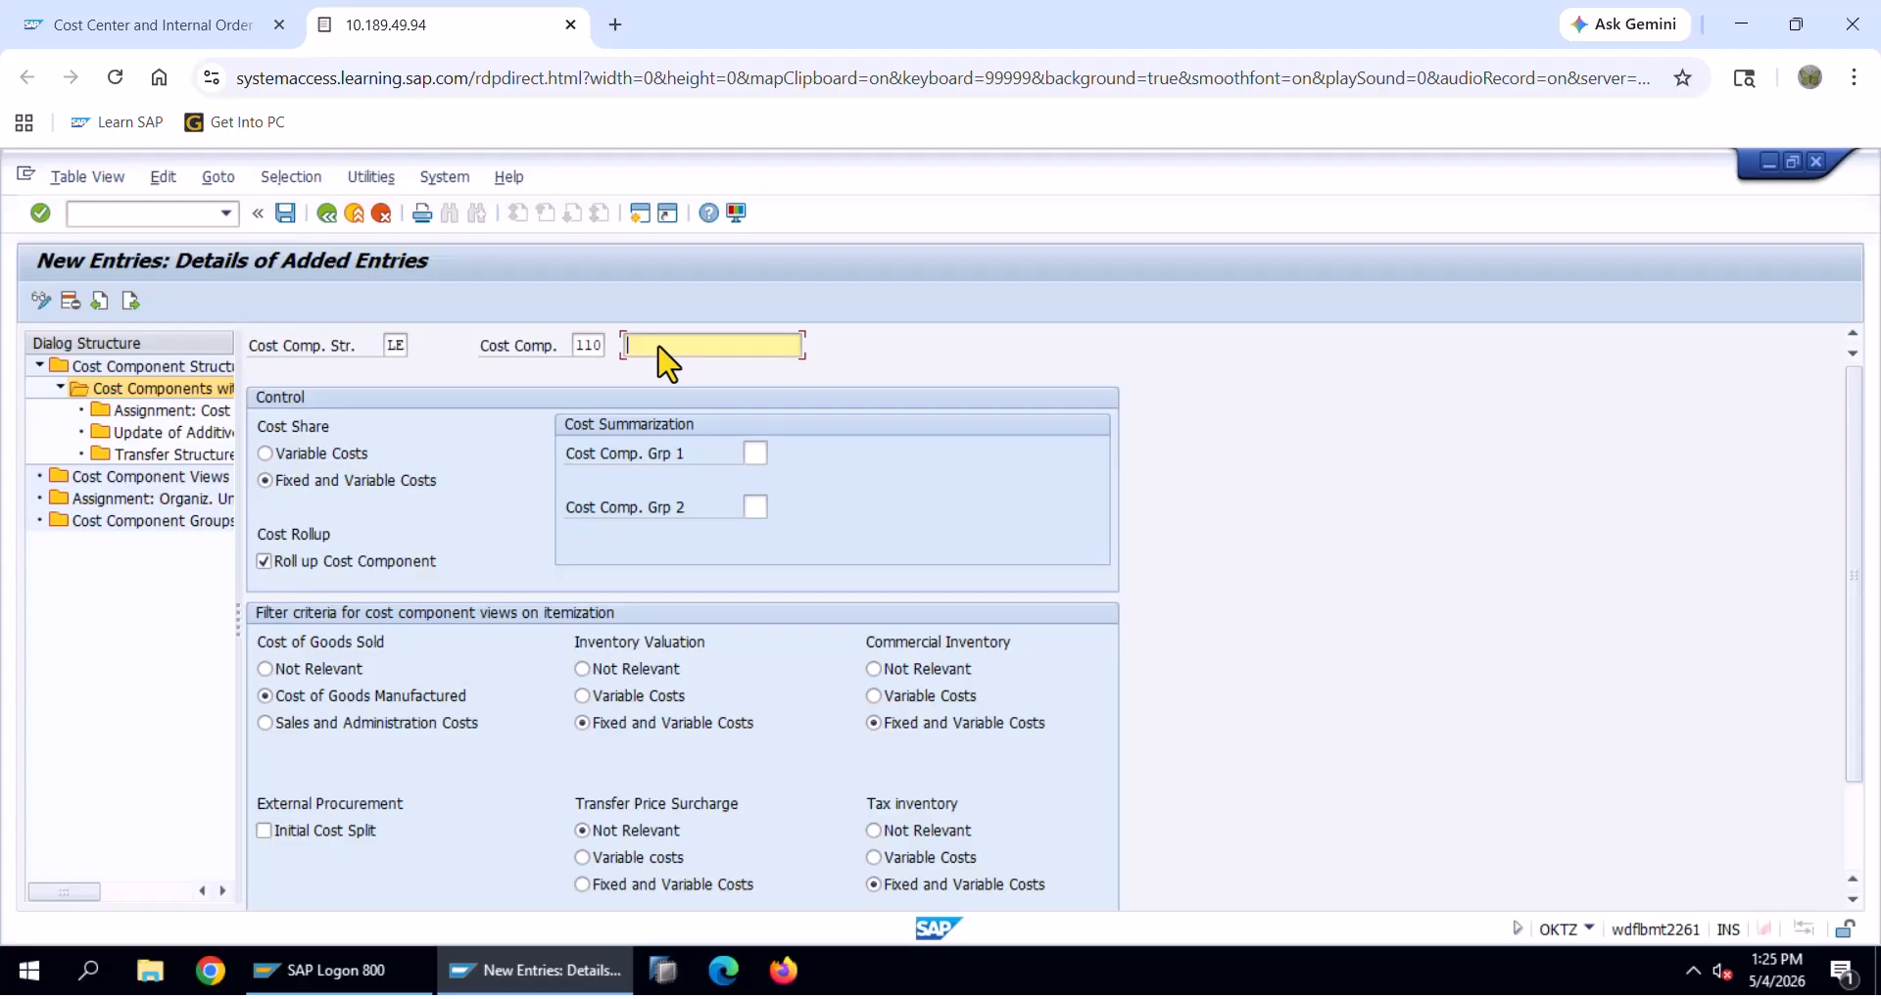
{"action": "key", "text": "ctrl+v"}
{"action": "key", "text": "ctrl+s"}
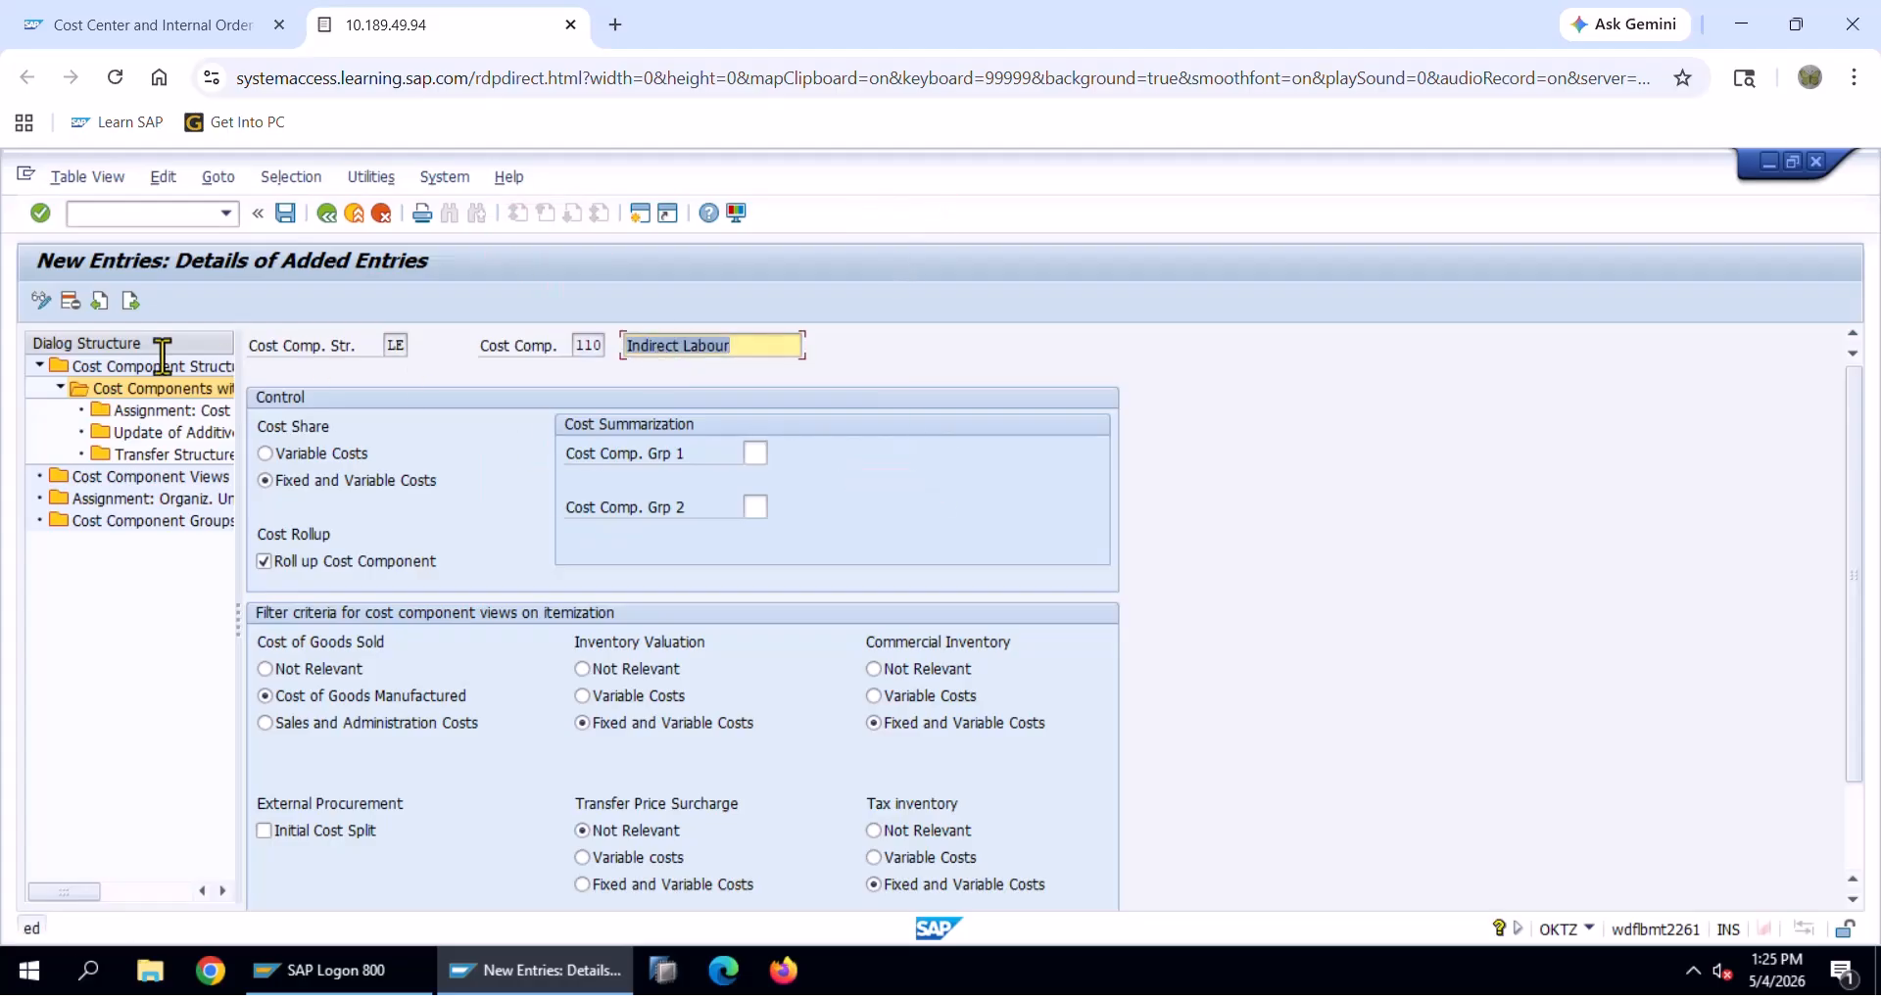
Create a new cost element assignment row for Indirect Labour with structure LE and chart of accounts LENO
{"action": "double_click", "coordinate": [147, 420]}
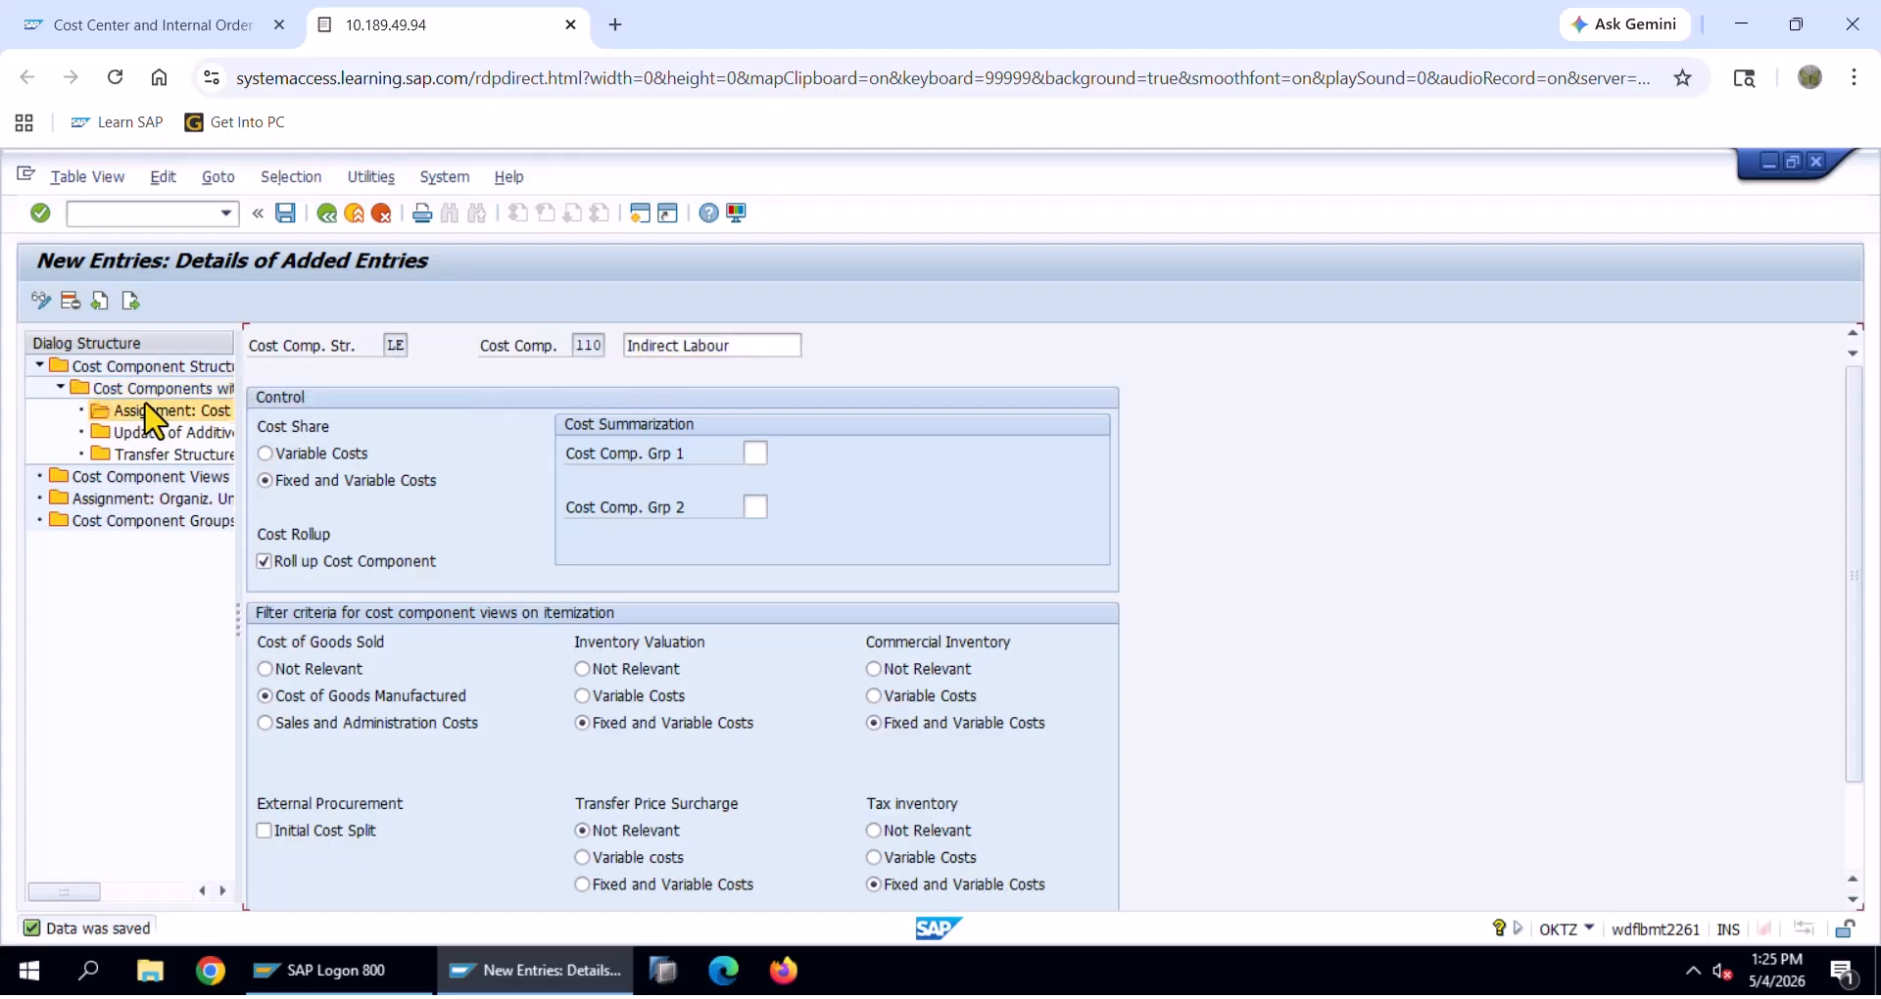
{"action": "left_click", "coordinate": [108, 304]}
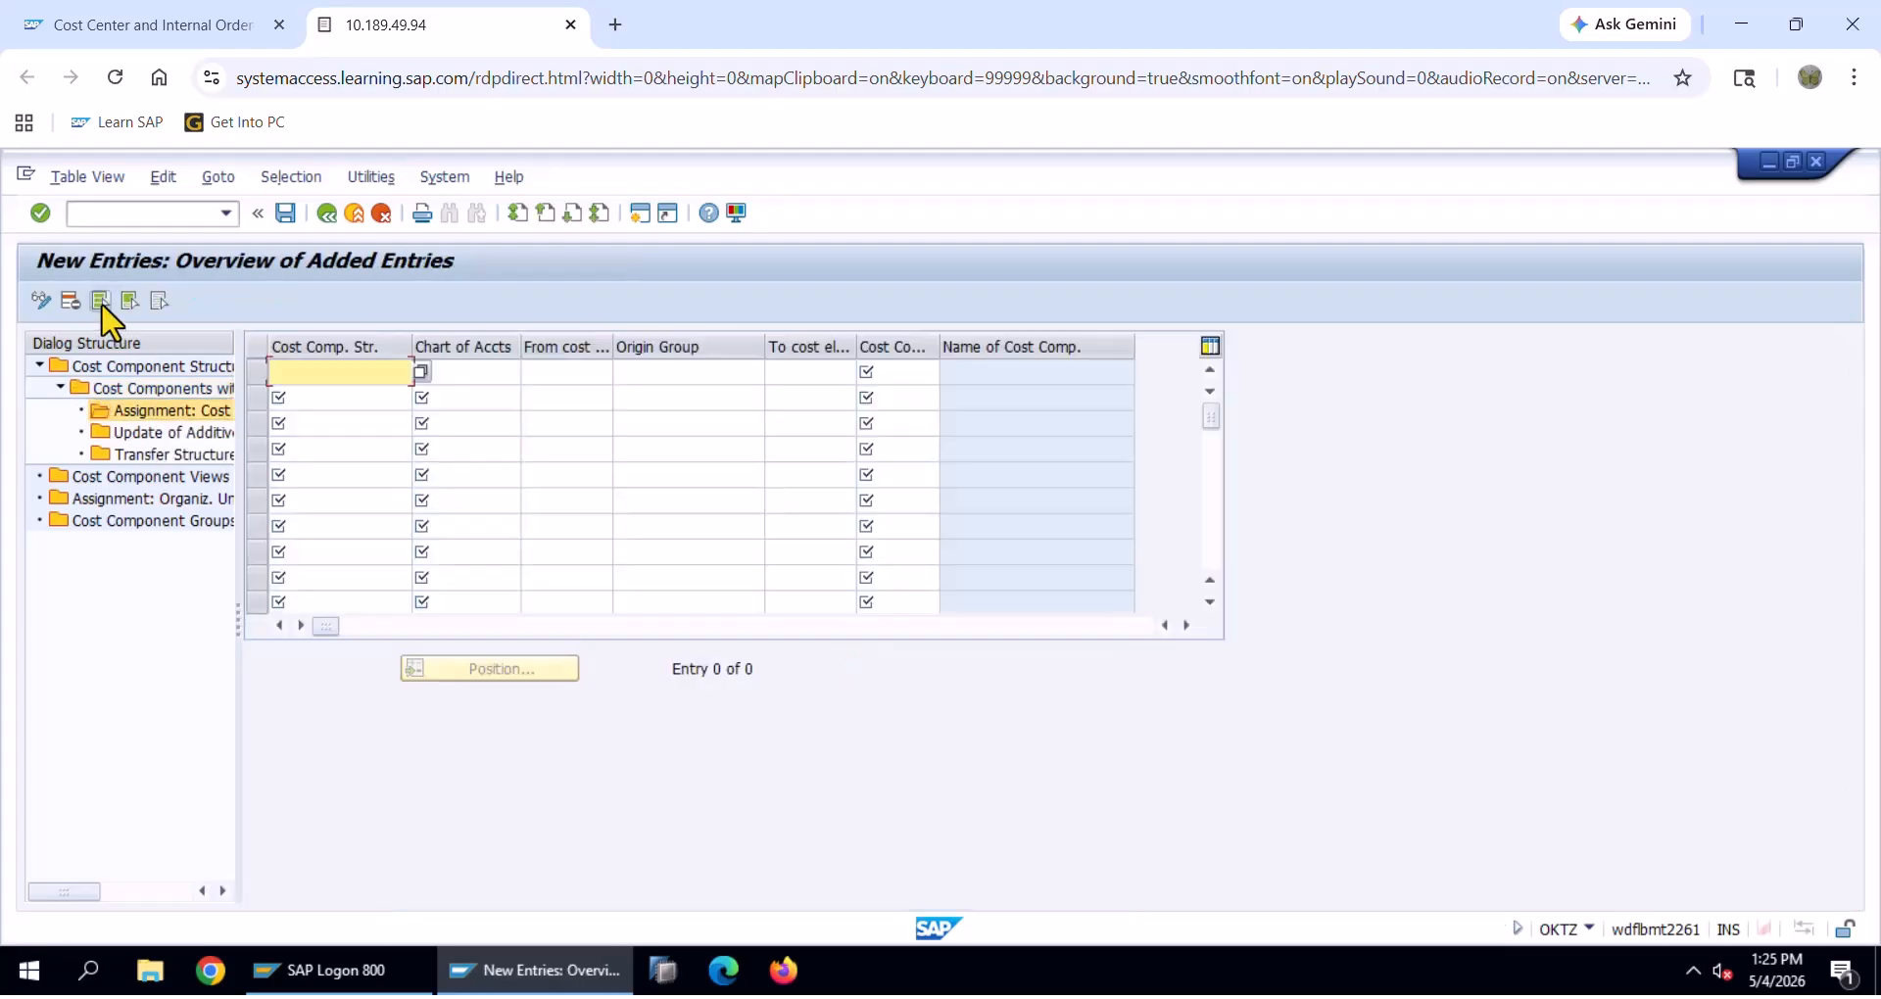
{"action": "key", "text": "space"}
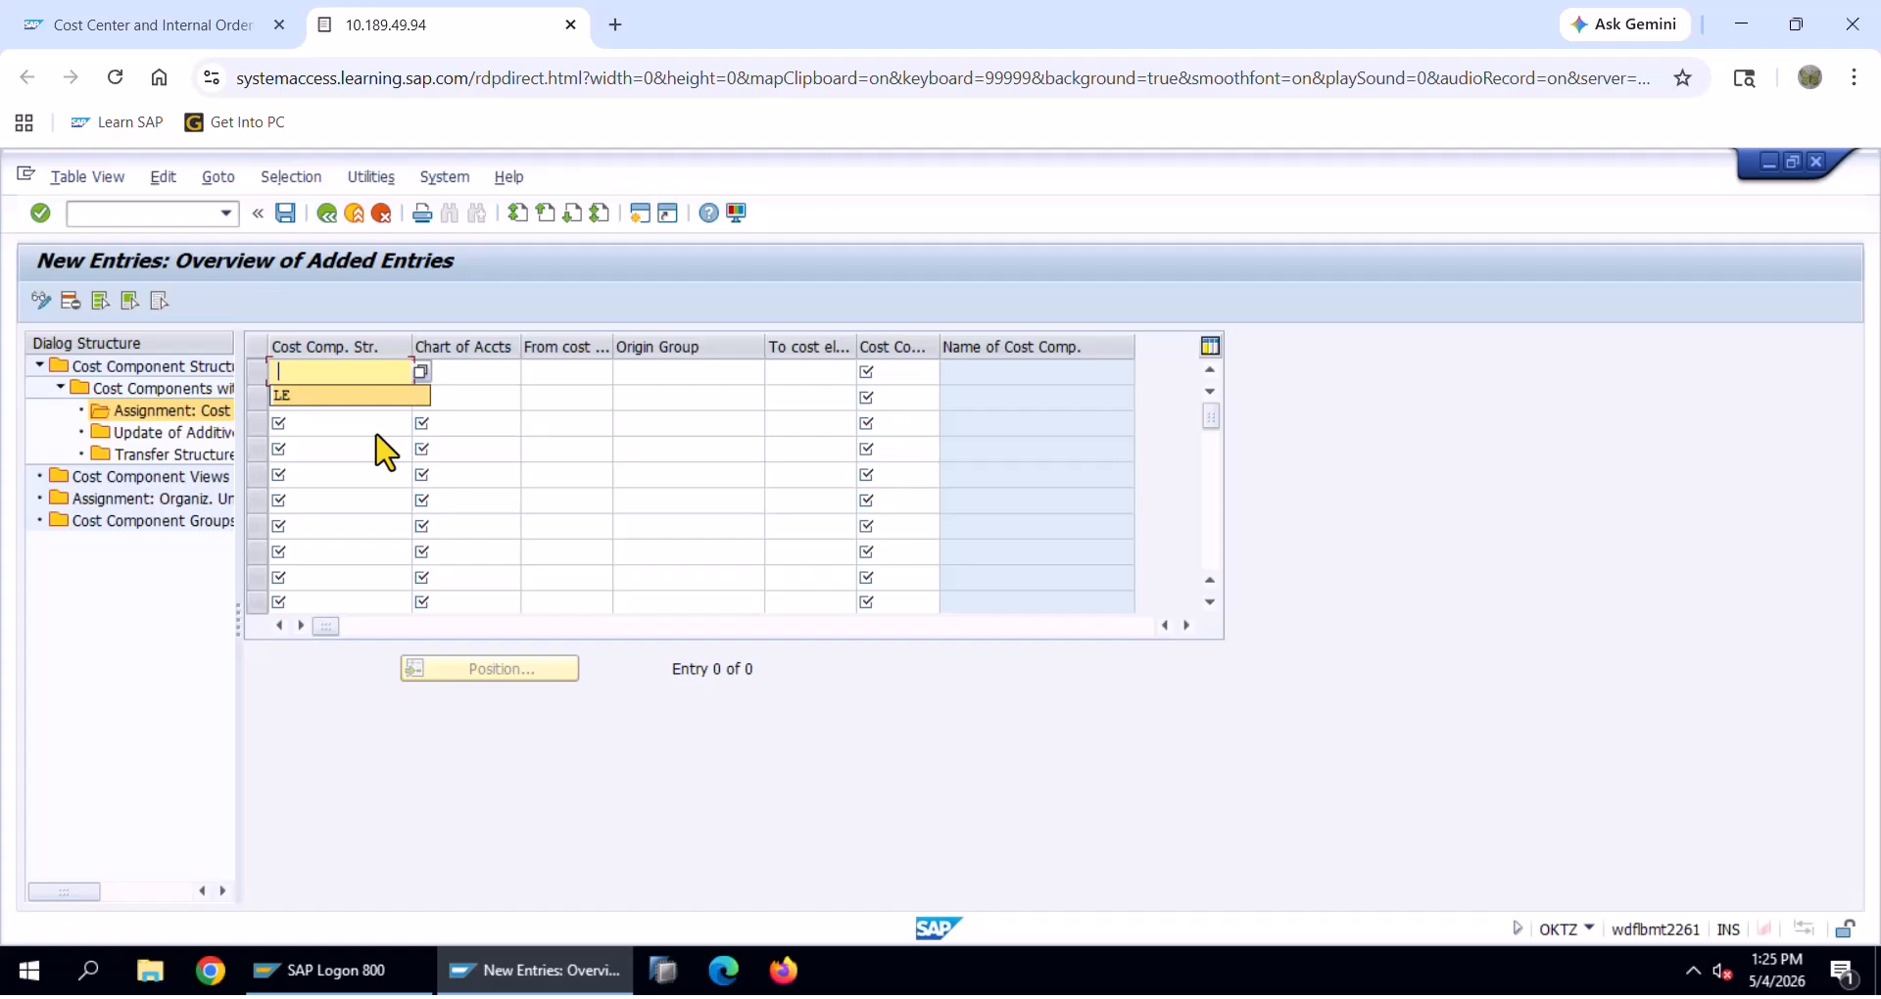
{"action": "type", "text": "LE"}
{"action": "key", "text": "Tab"}
{"action": "key", "text": "space"}
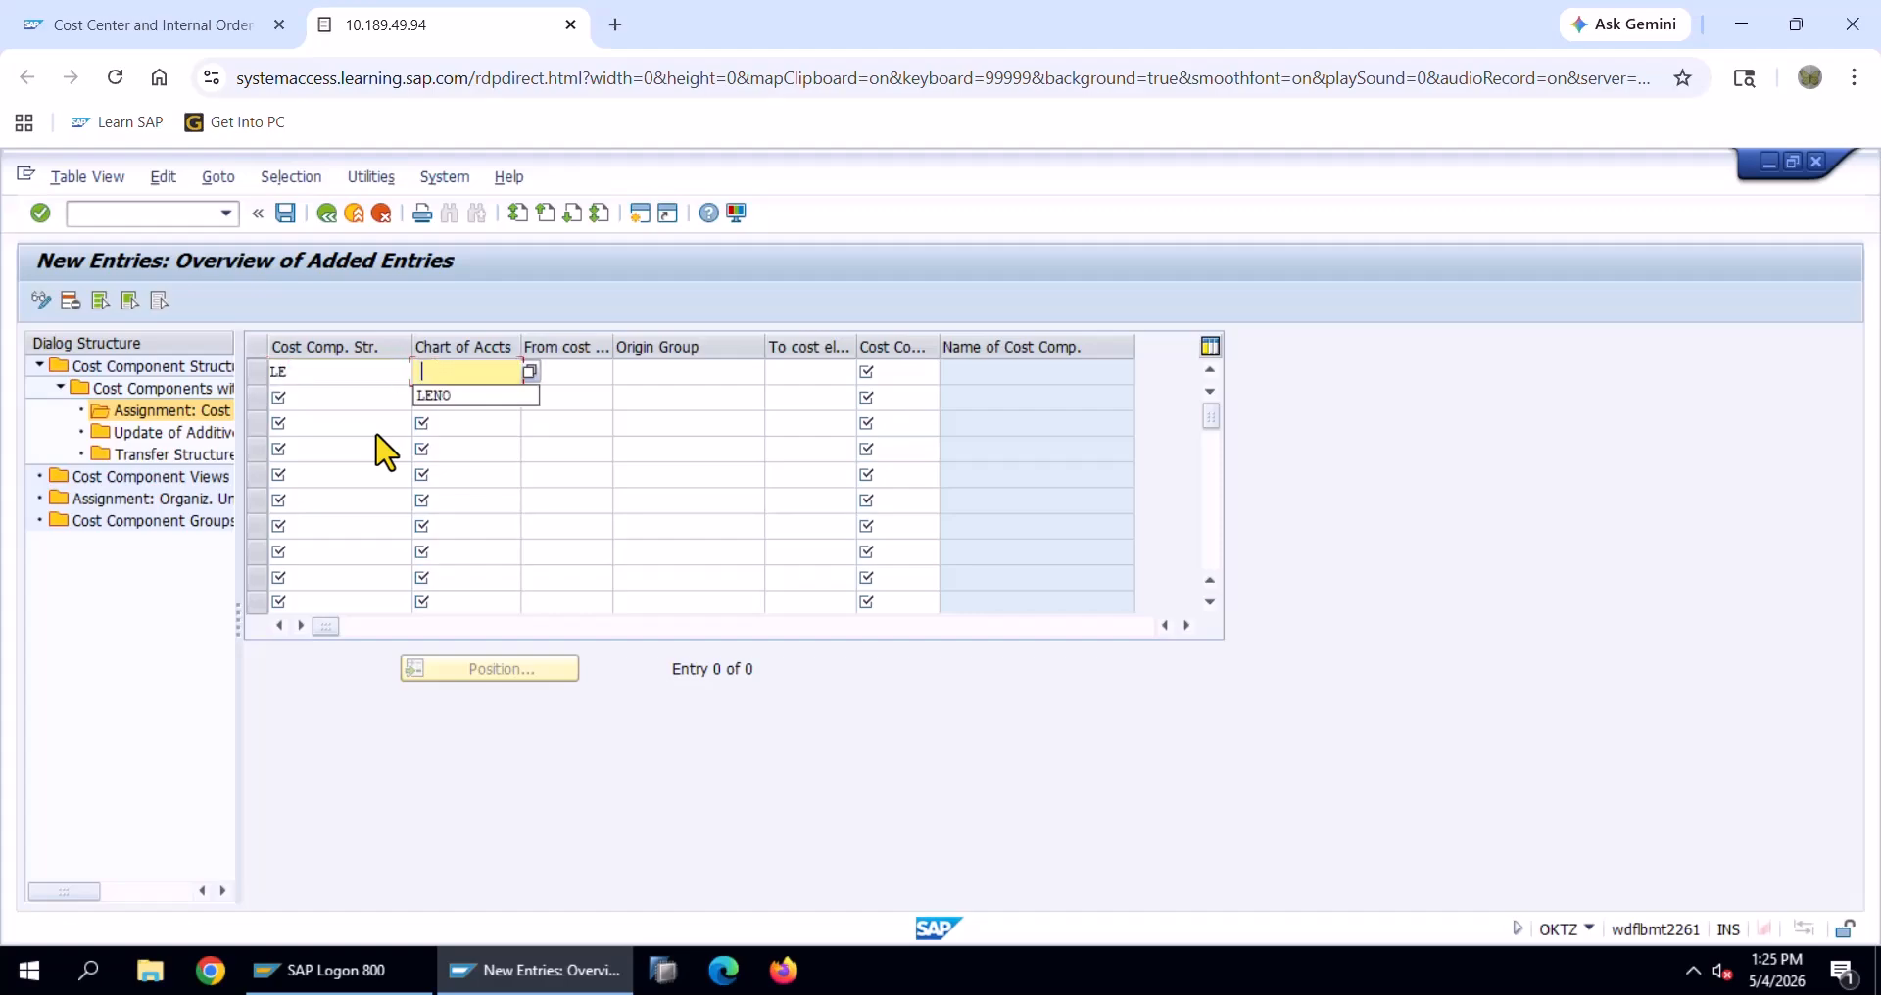
{"action": "key", "text": "Down"}
{"action": "key", "text": "Tab"}
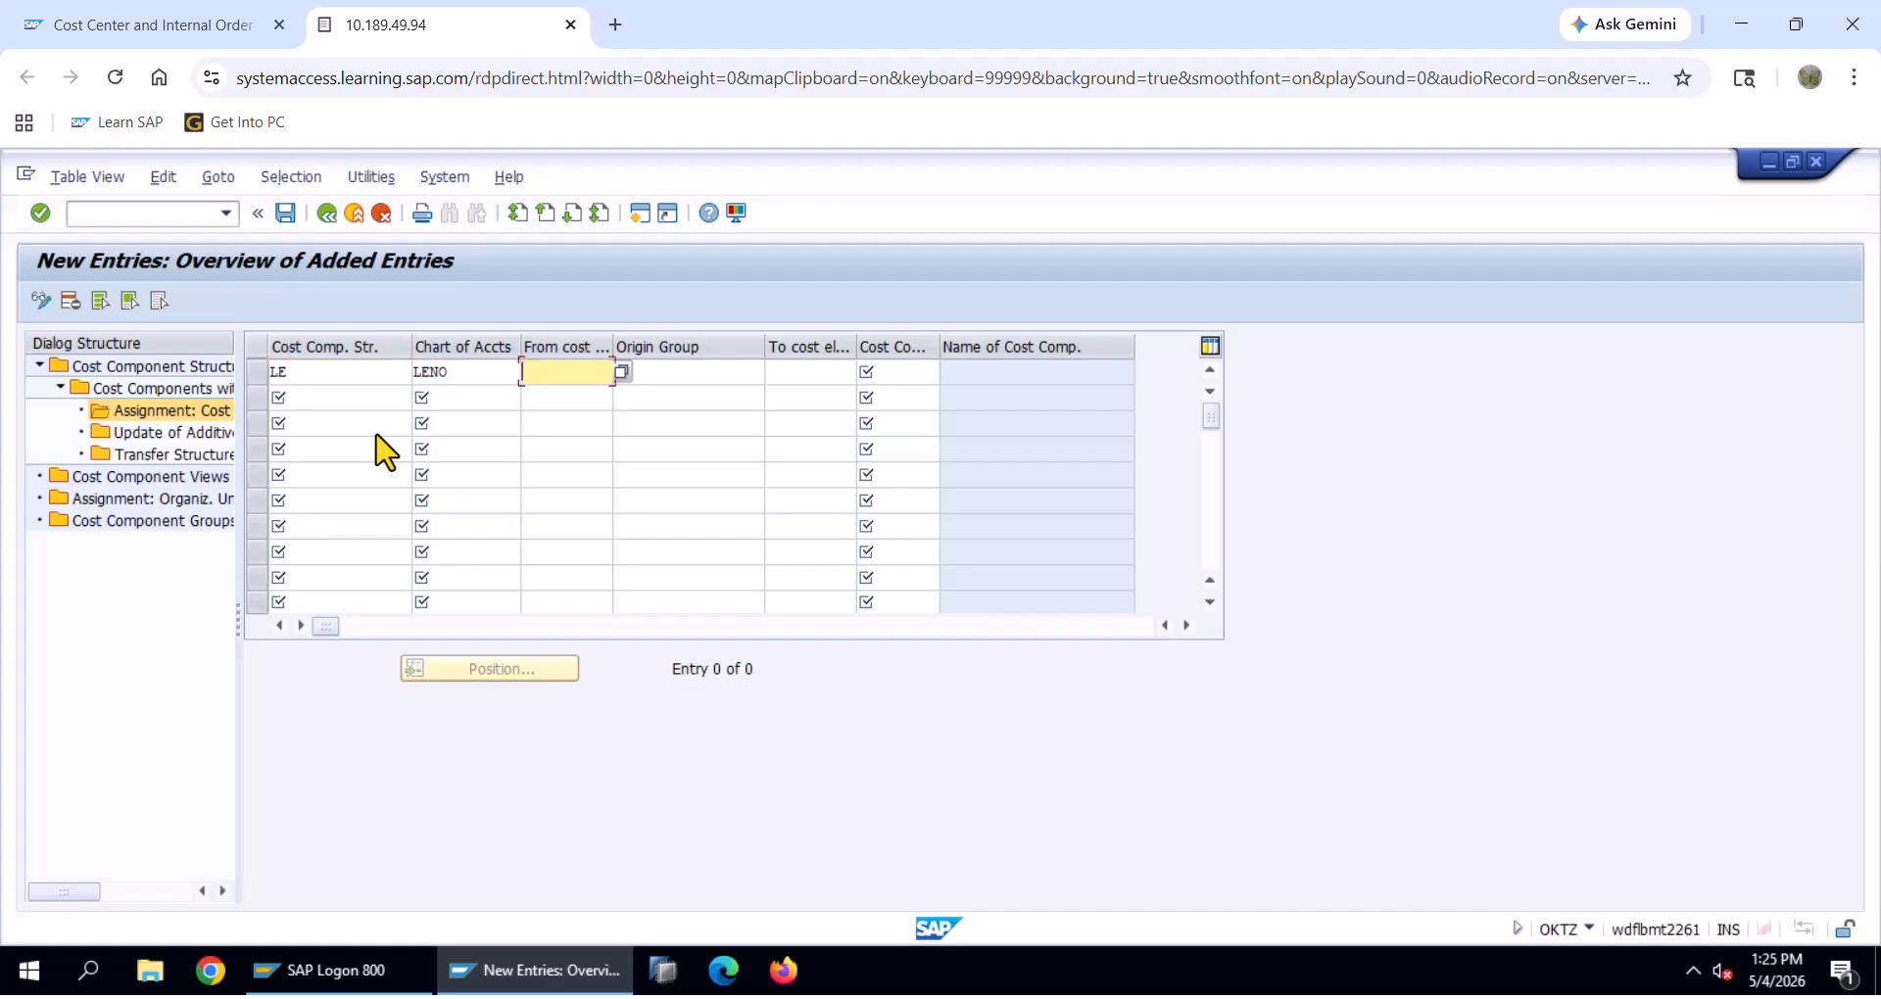
Set the new row's starting cost element to 41100006 Indirect Labour from the LENO cost elements, checking the name against the Excel list
{"action": "key", "text": "F4"}
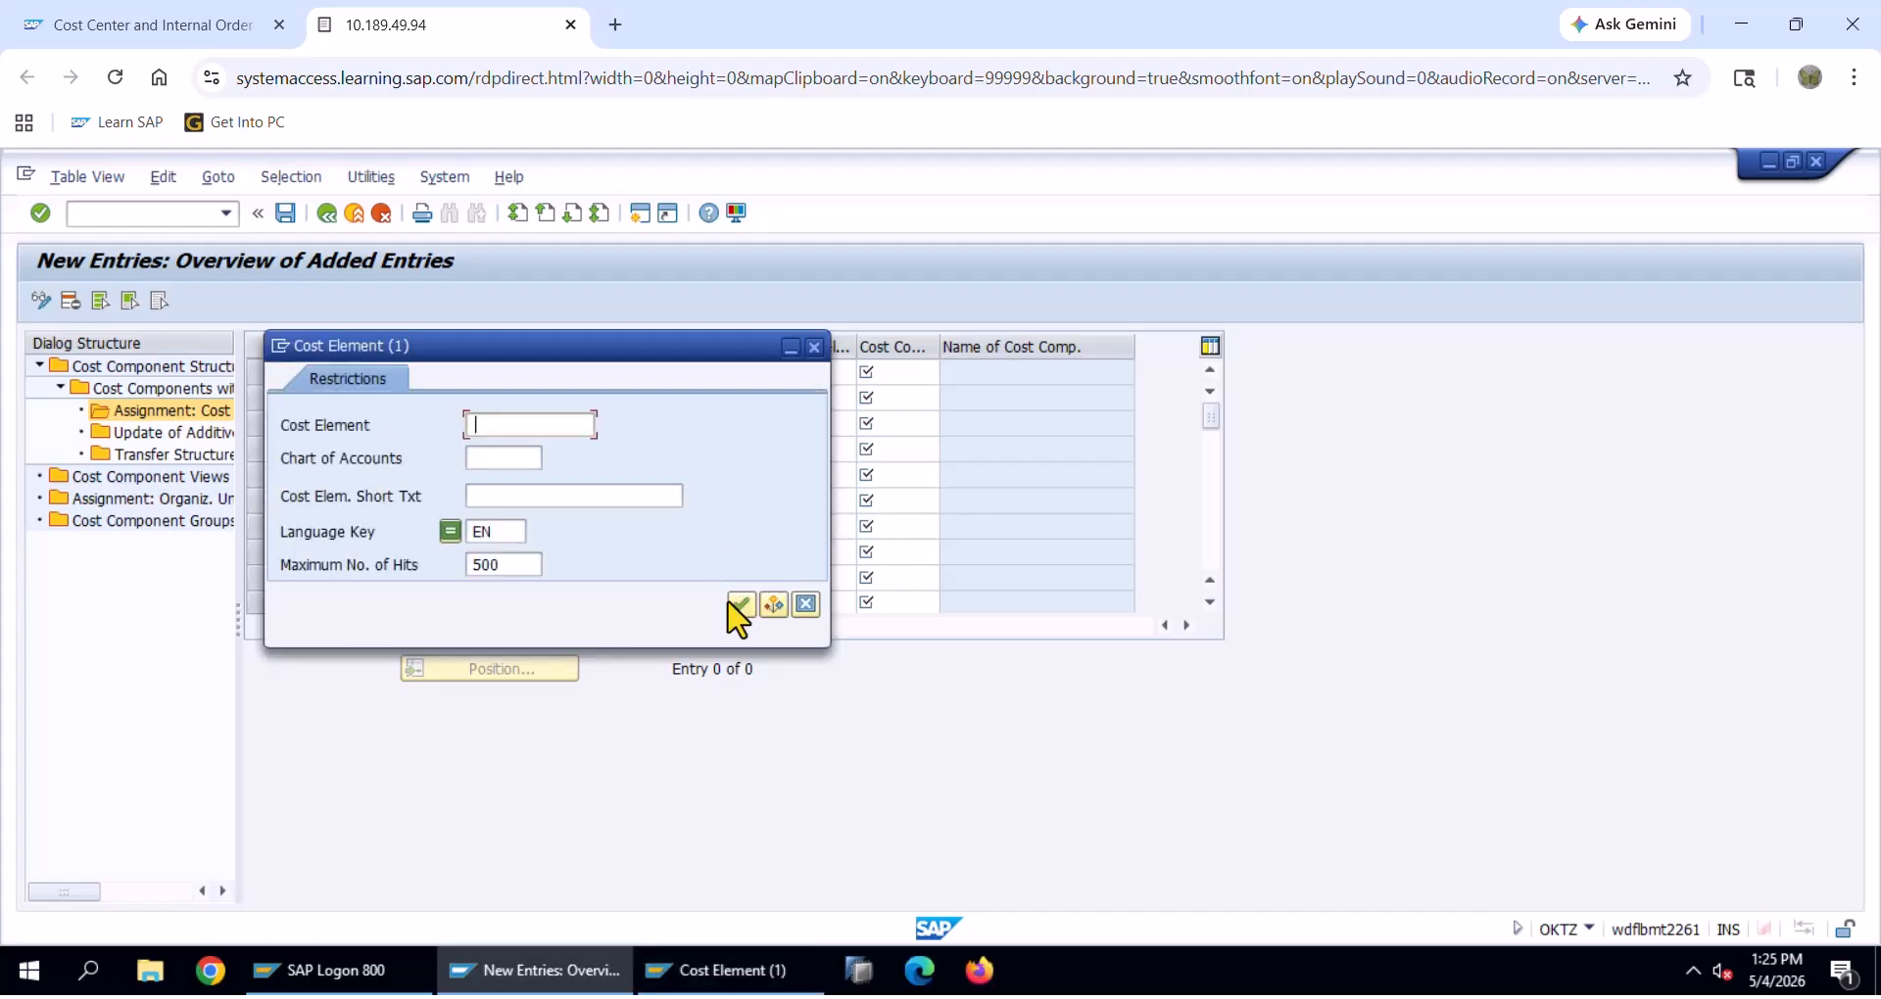
{"action": "left_click", "coordinate": [741, 607]}
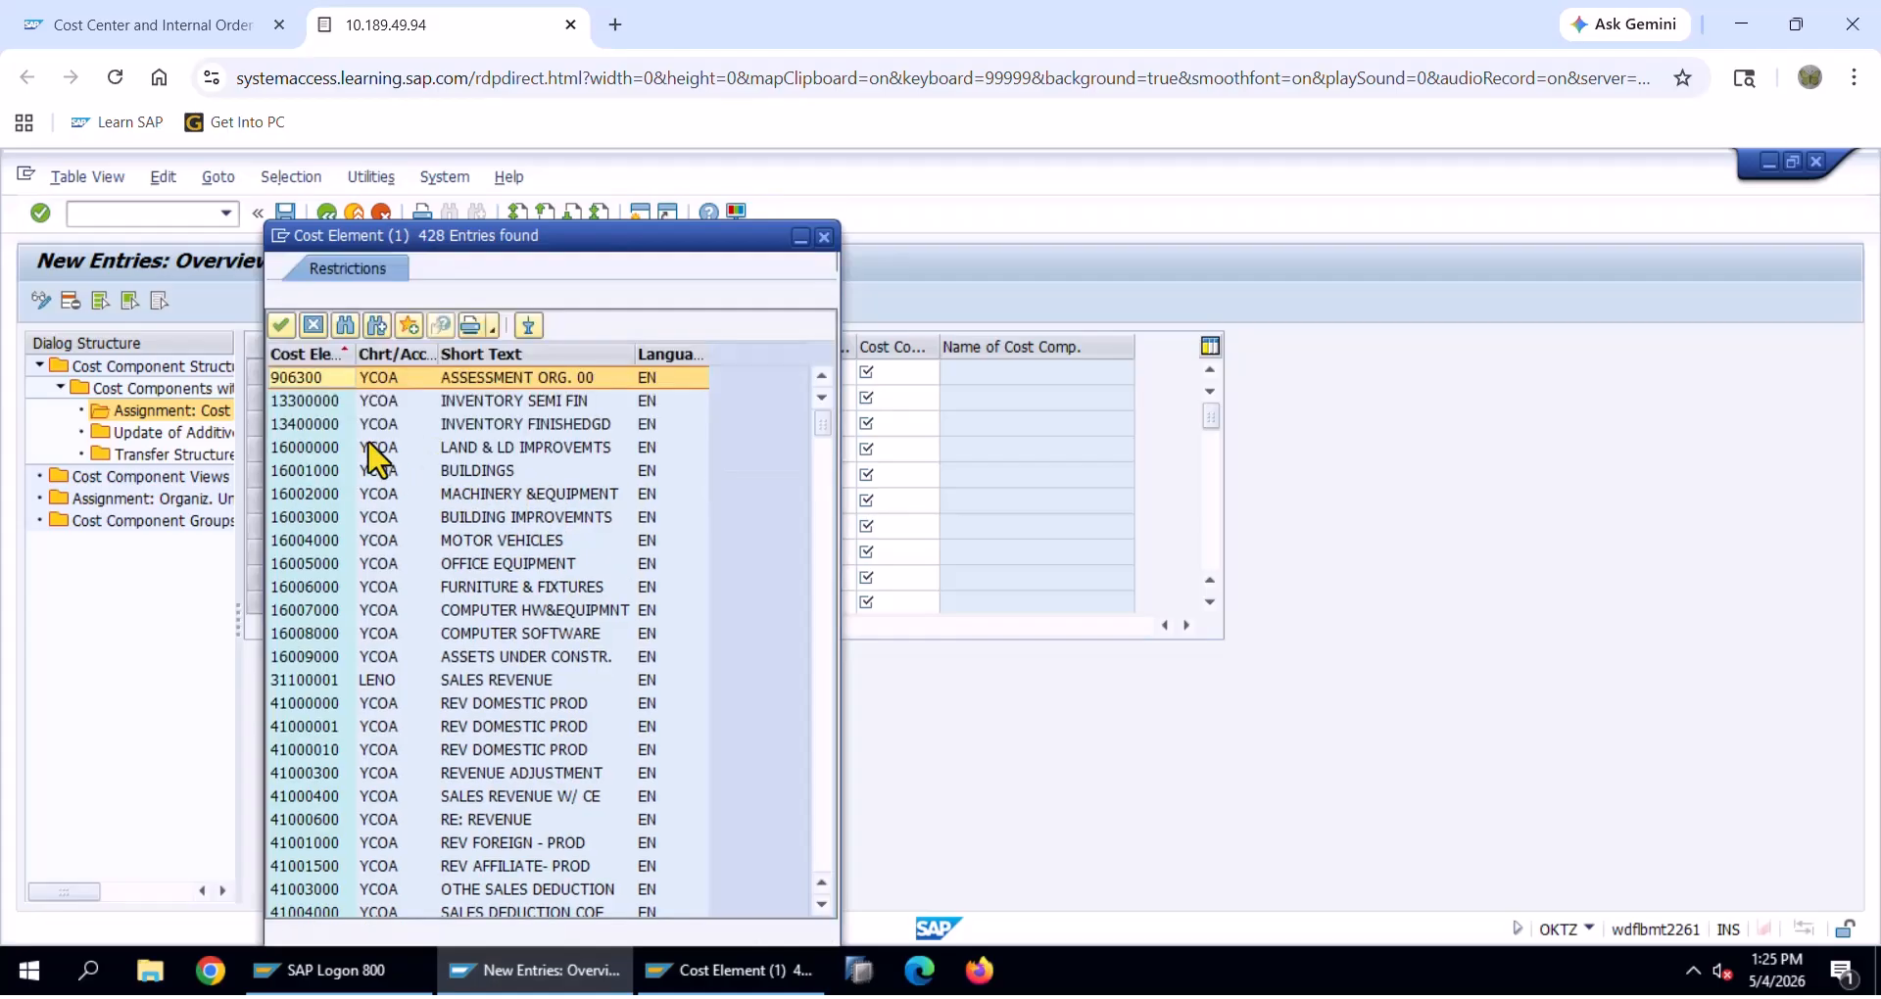
{"action": "left_click", "coordinate": [379, 351]}
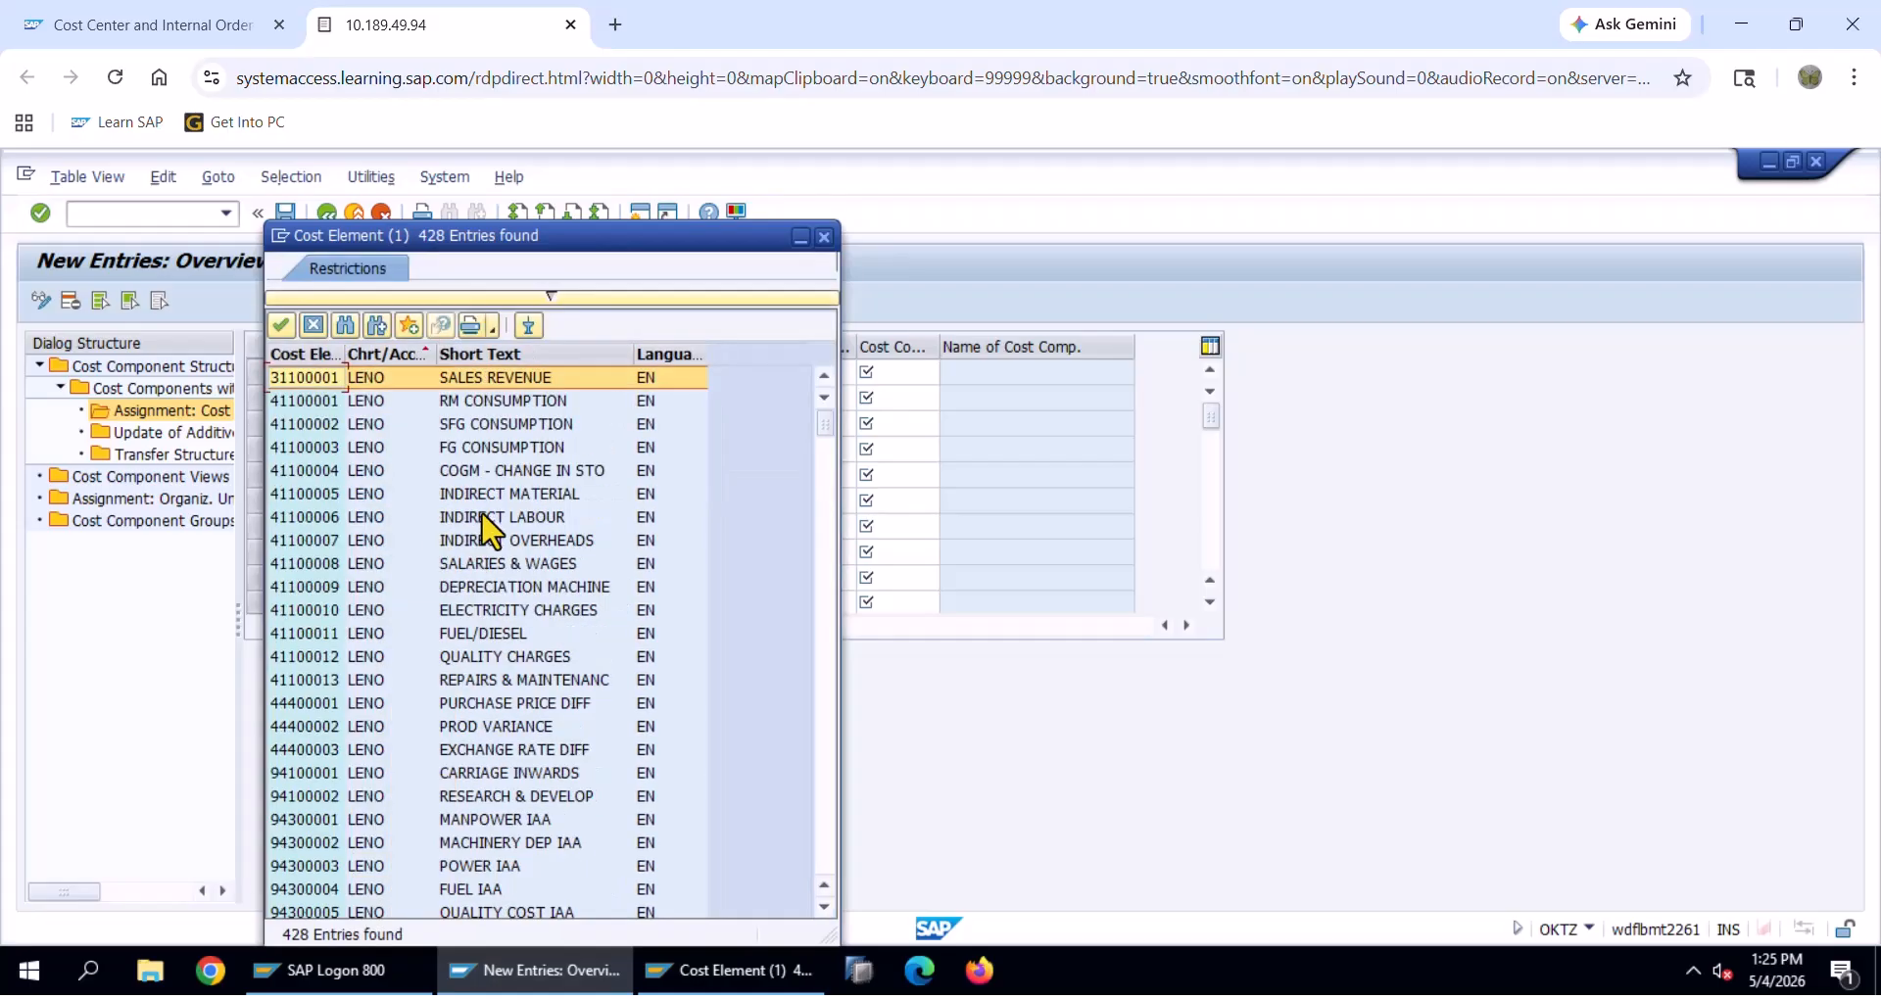
{"action": "left_click", "coordinate": [483, 520]}
{"action": "key", "text": "alt+Tab"}
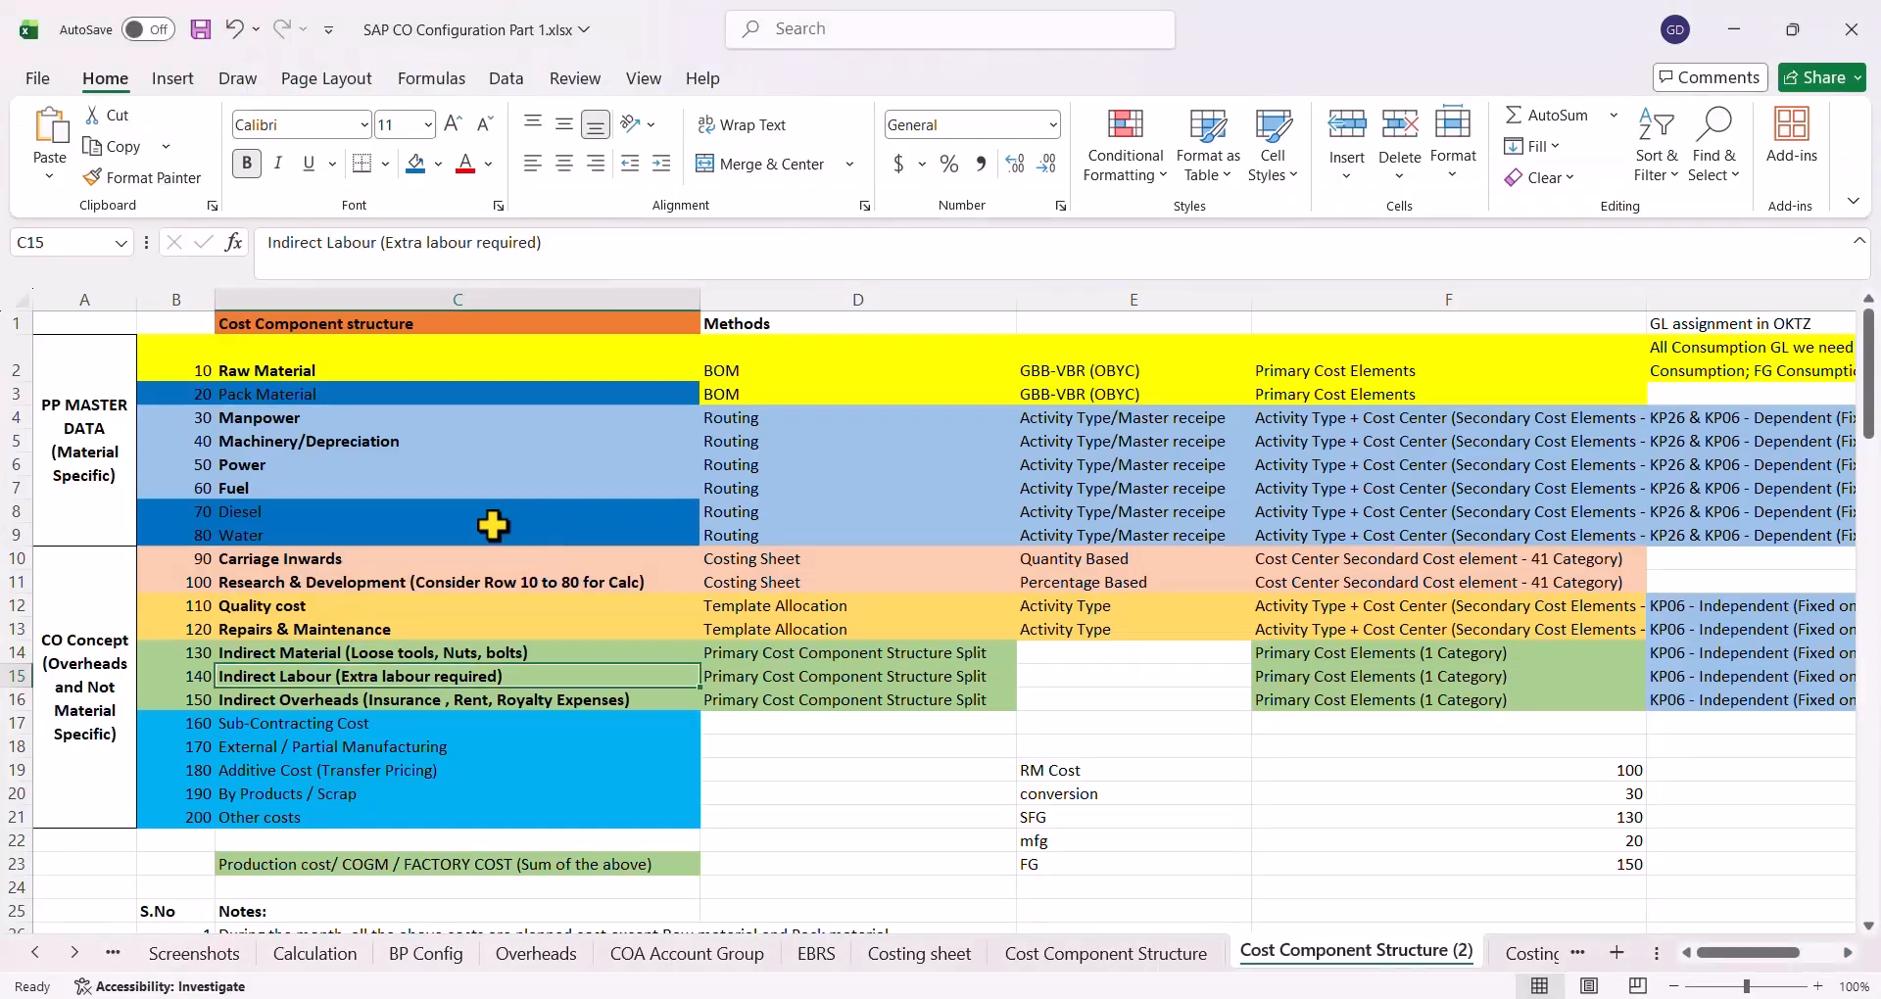
{"action": "key", "text": "alt+Tab"}
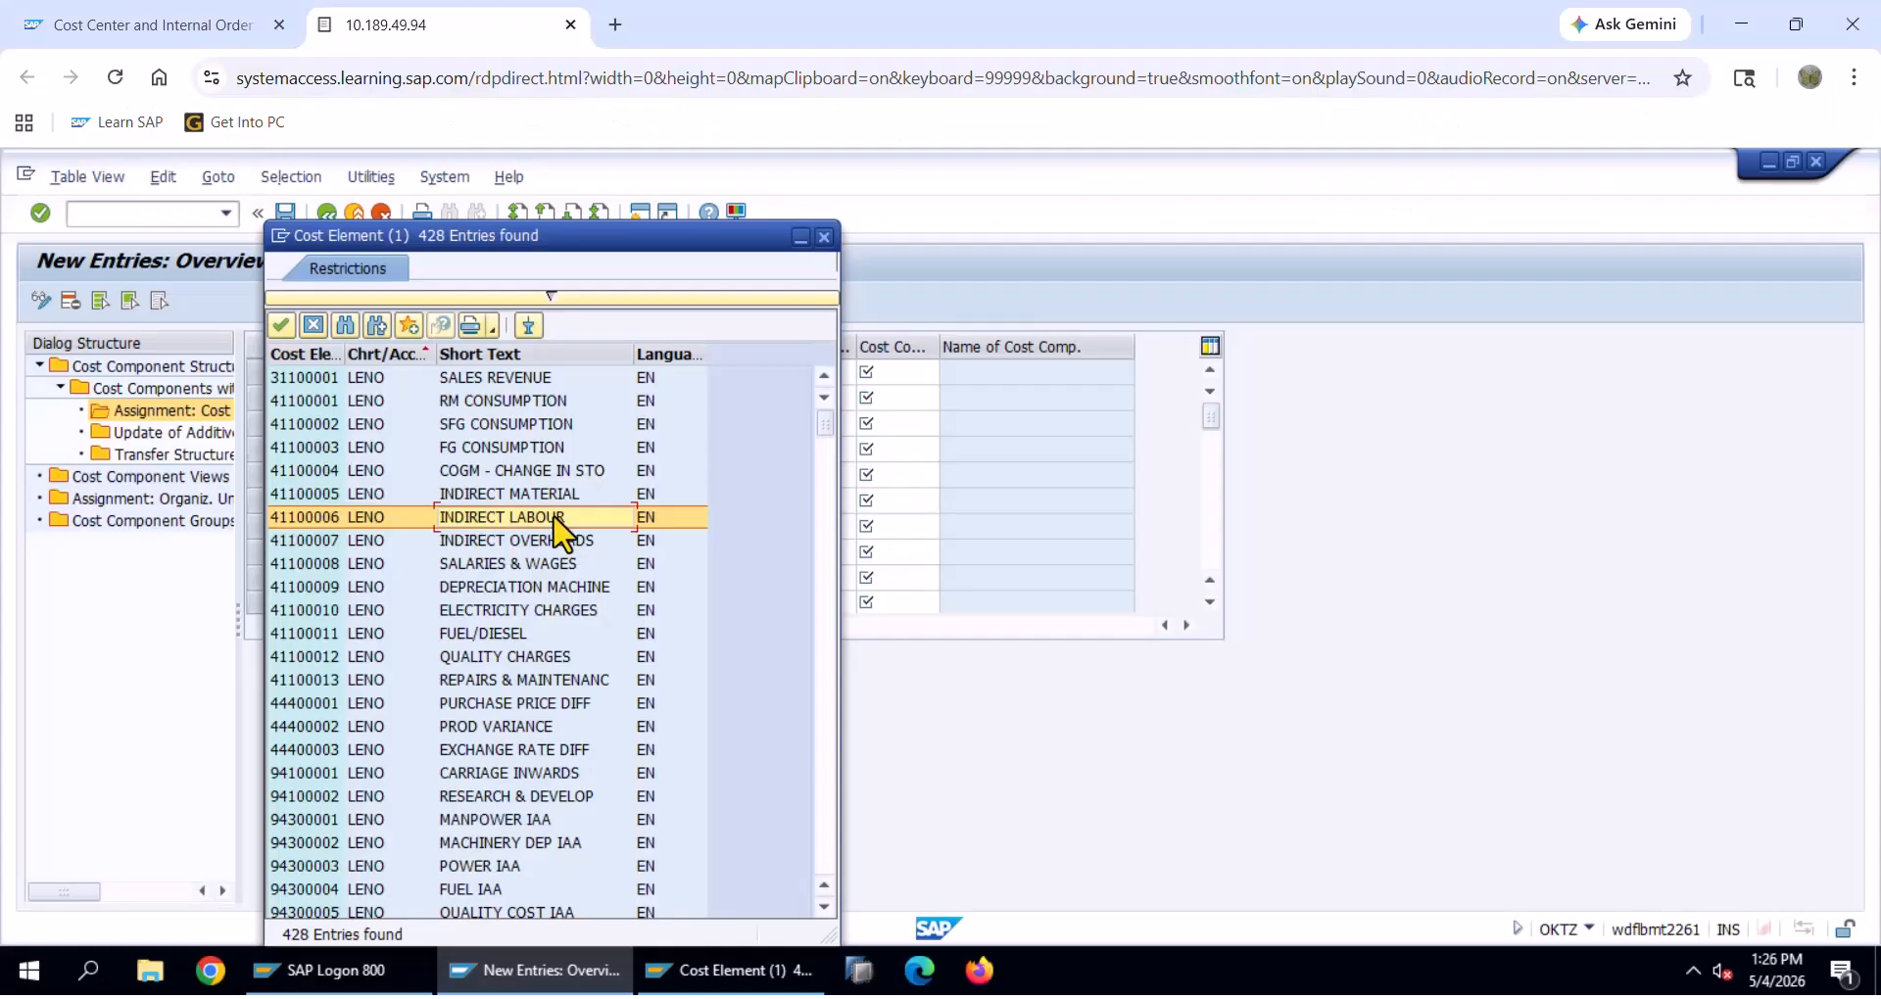
{"action": "double_click", "coordinate": [563, 519]}
Assign cost component 110 Indirect Labour to the cost element 41100006 row and save the assignment
{"action": "left_click", "coordinate": [880, 375]}
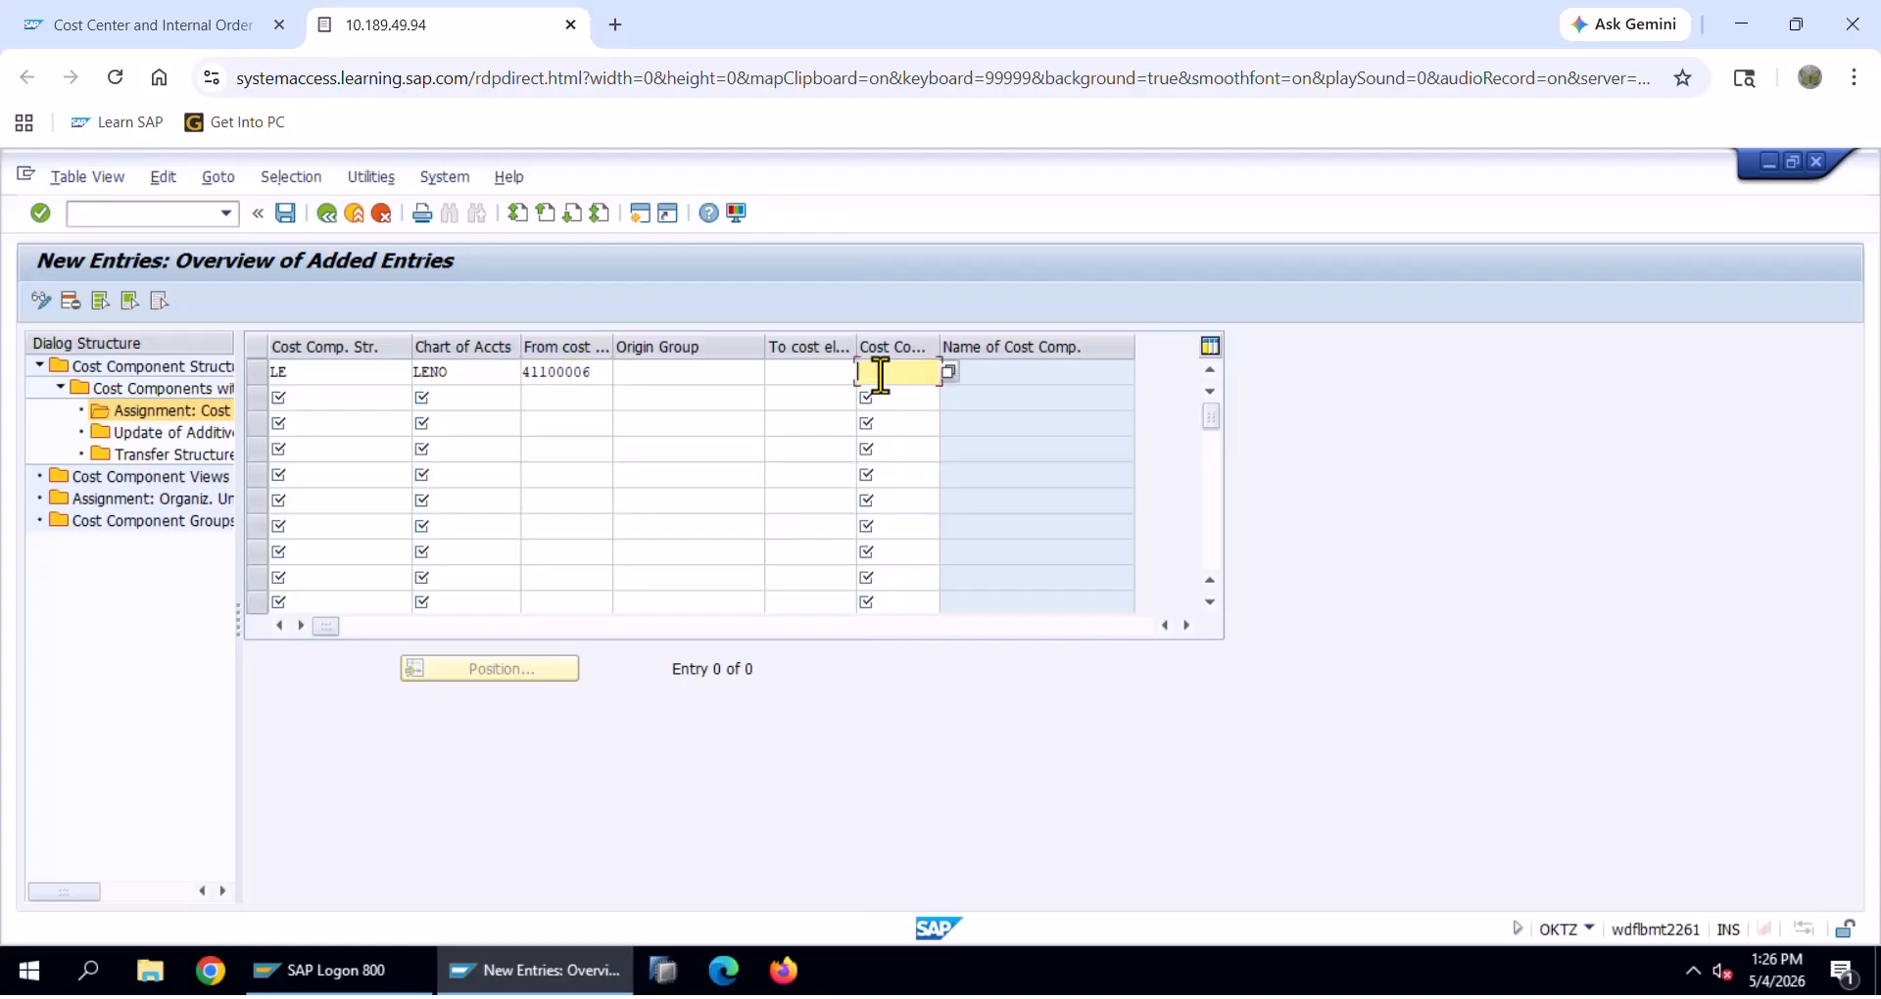
{"action": "key", "text": "F4"}
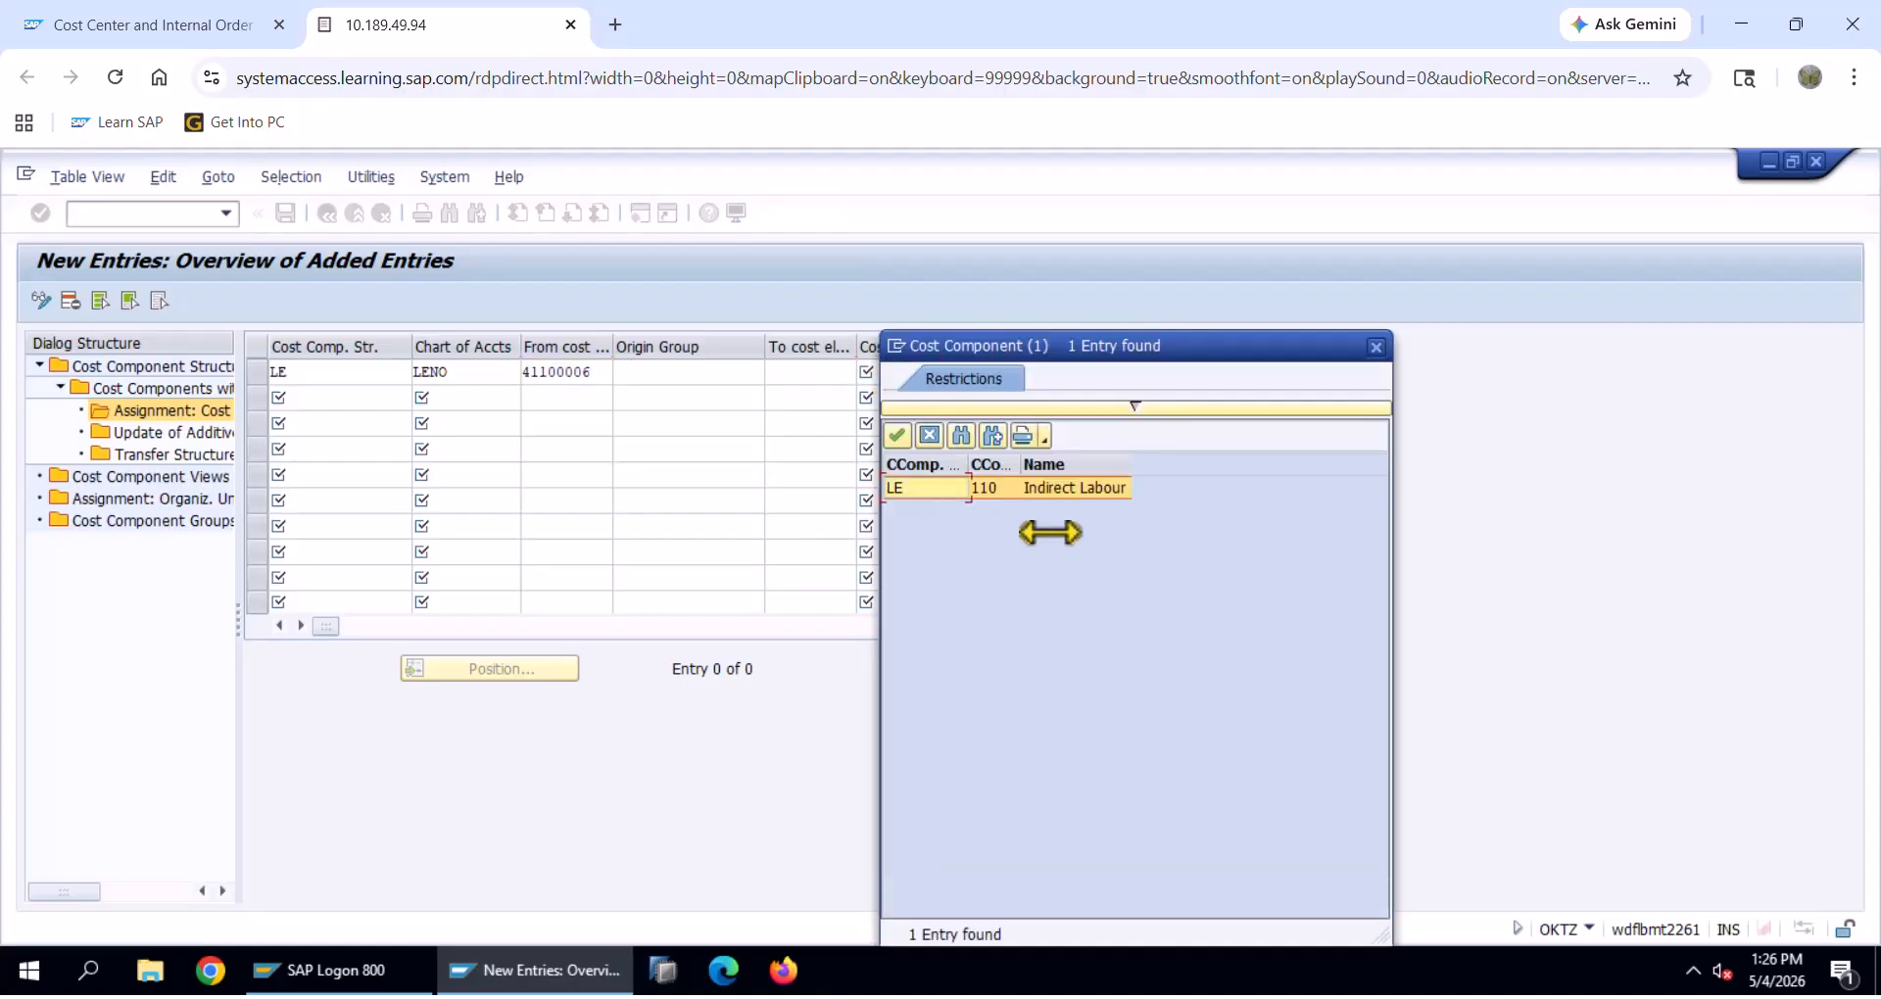
{"action": "left_click", "coordinate": [1072, 489]}
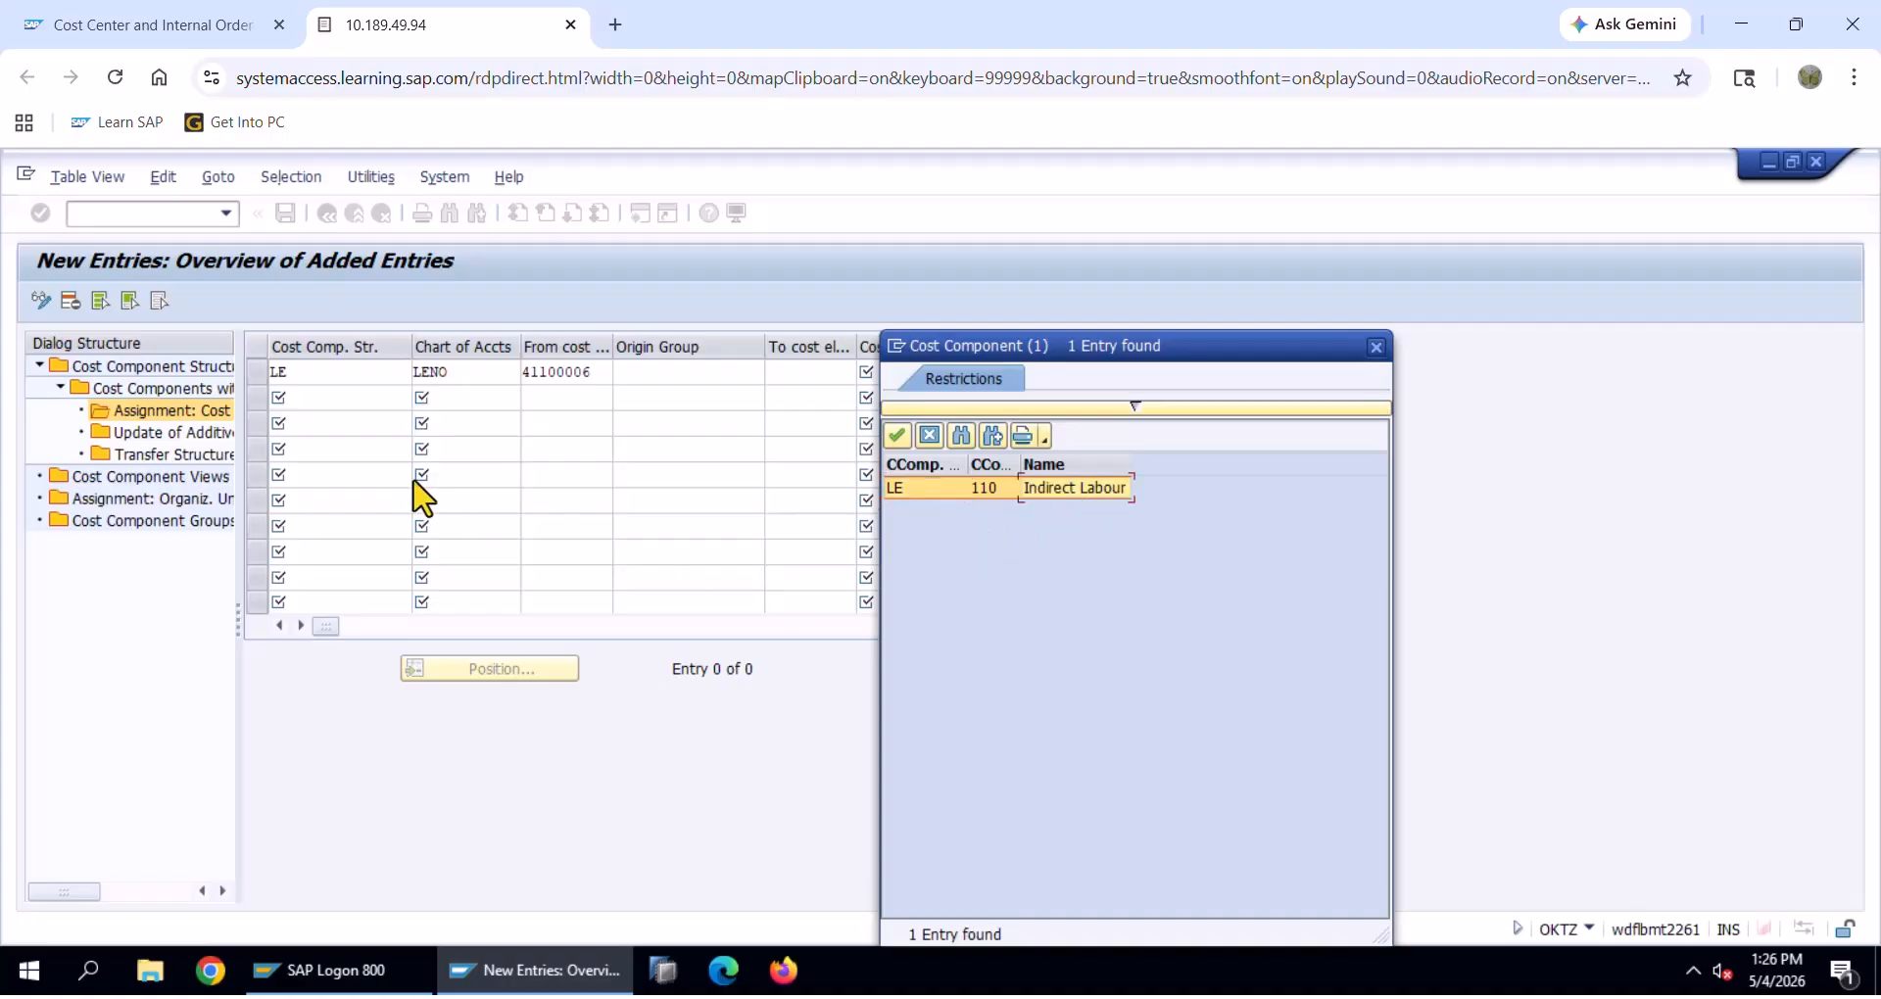
{"action": "double_click", "coordinate": [956, 509]}
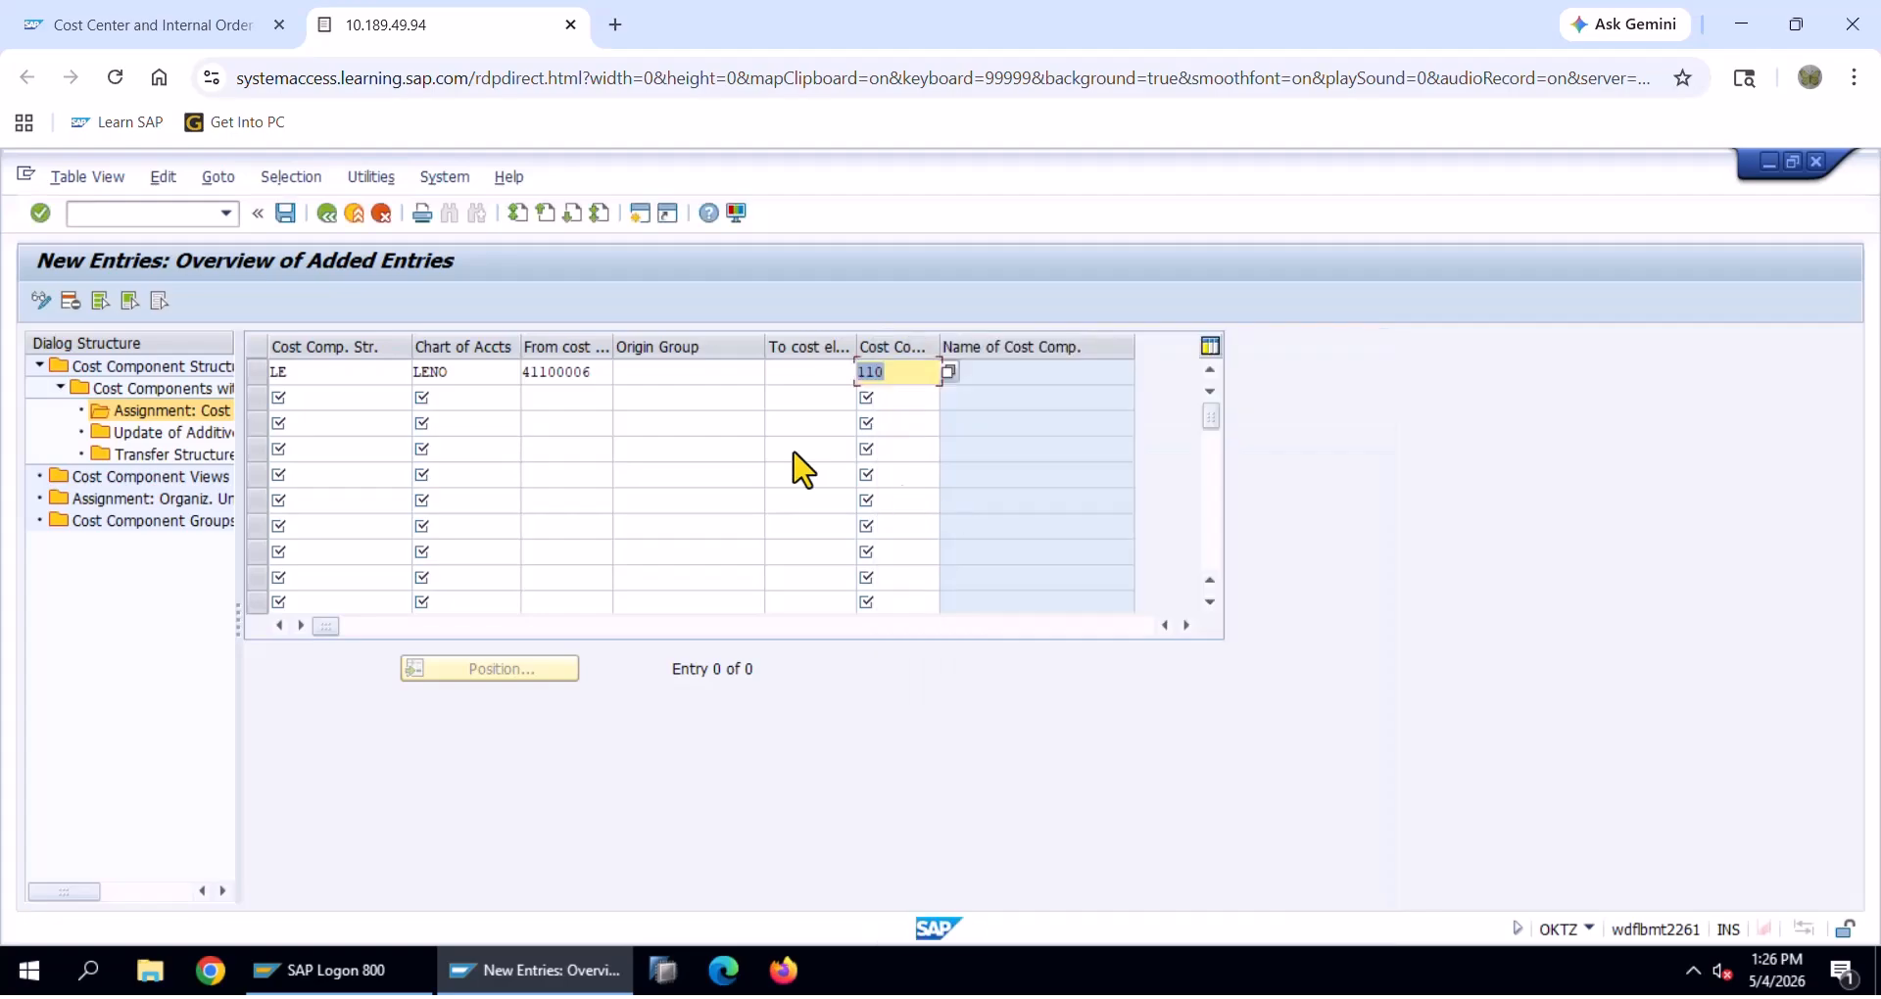
{"action": "left_click", "coordinate": [284, 214]}
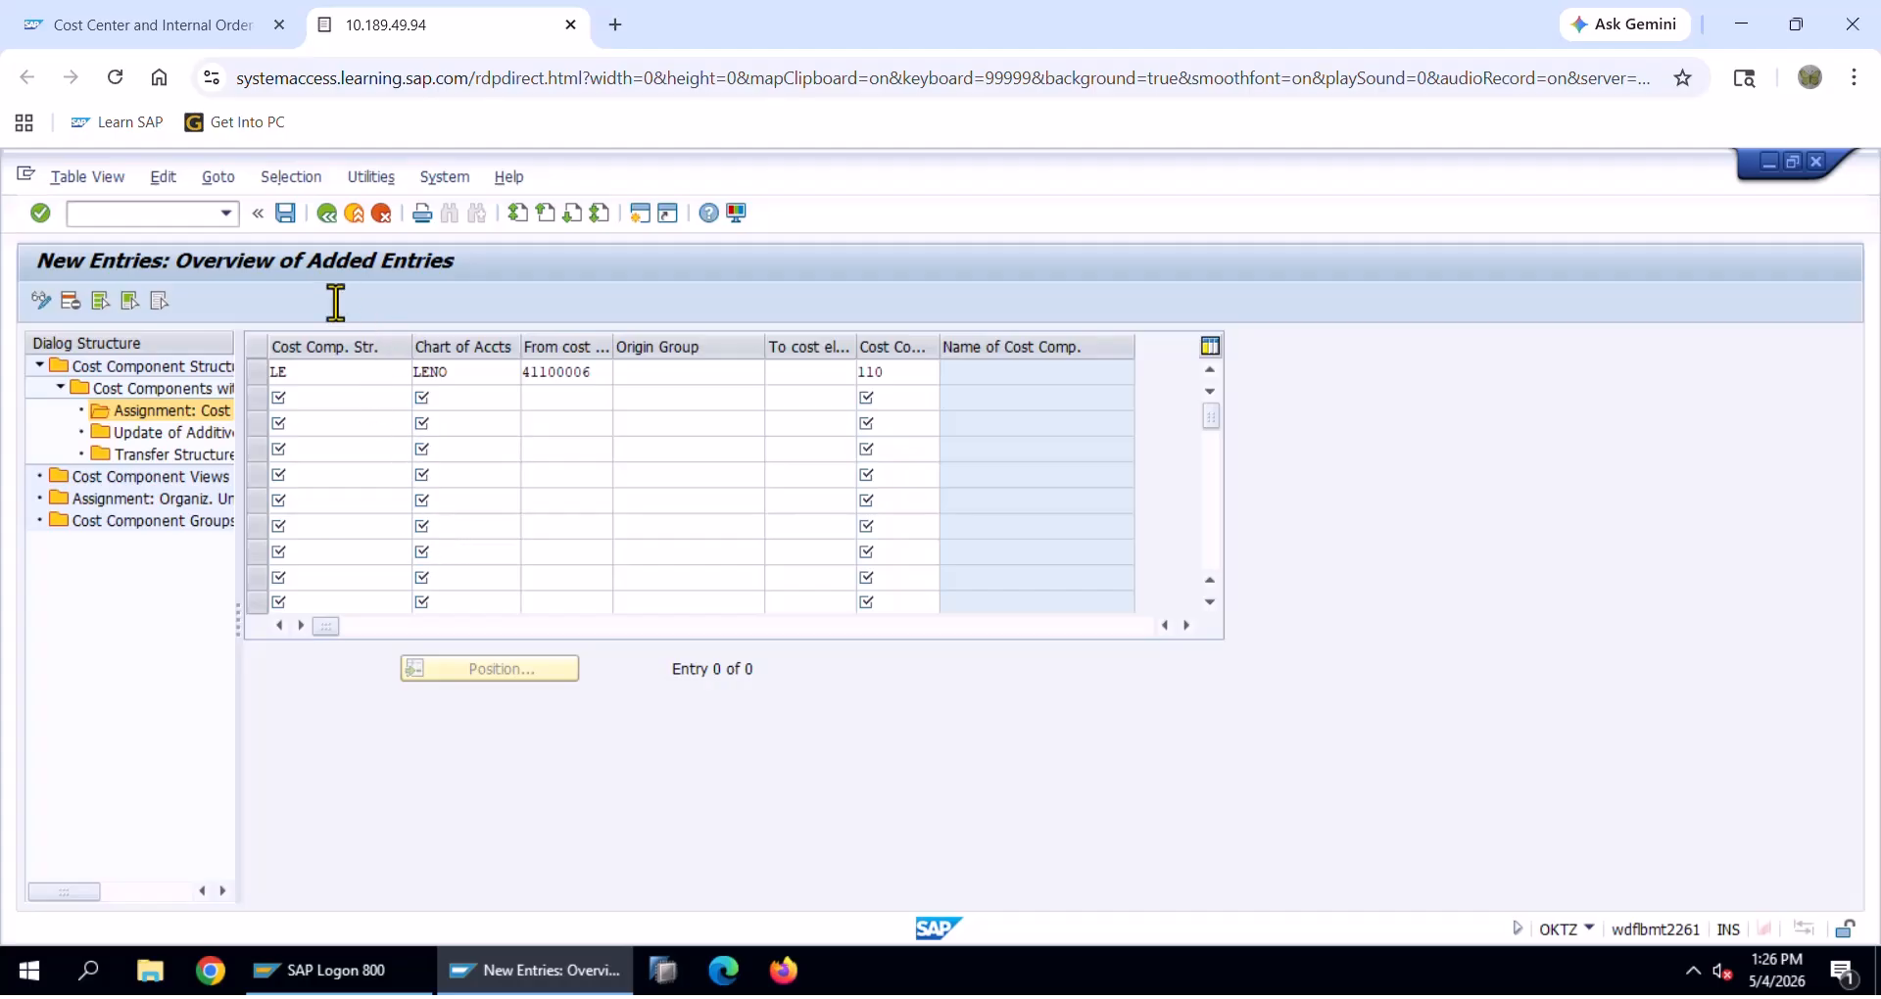
{"action": "left_click", "coordinate": [1401, 971]}
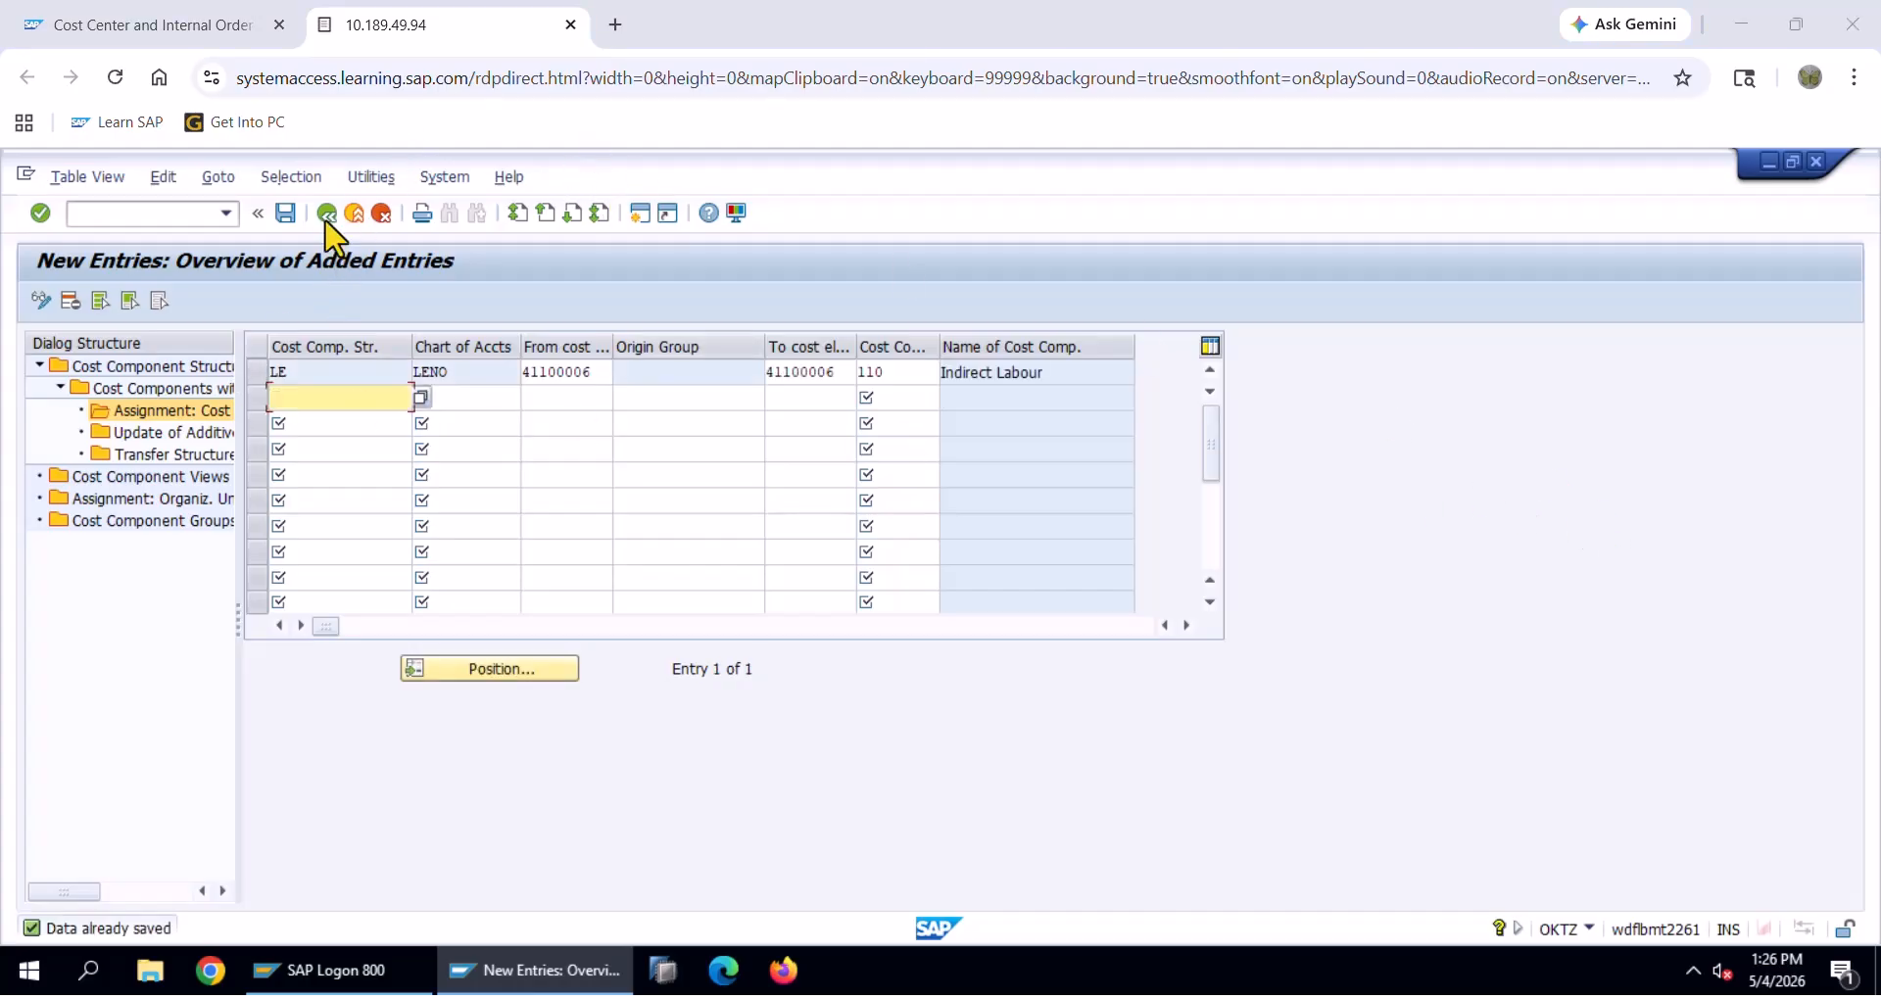
Return to the cost components list and start a new entry in structure LE with cost component number 120
{"action": "double_click", "coordinate": [145, 390]}
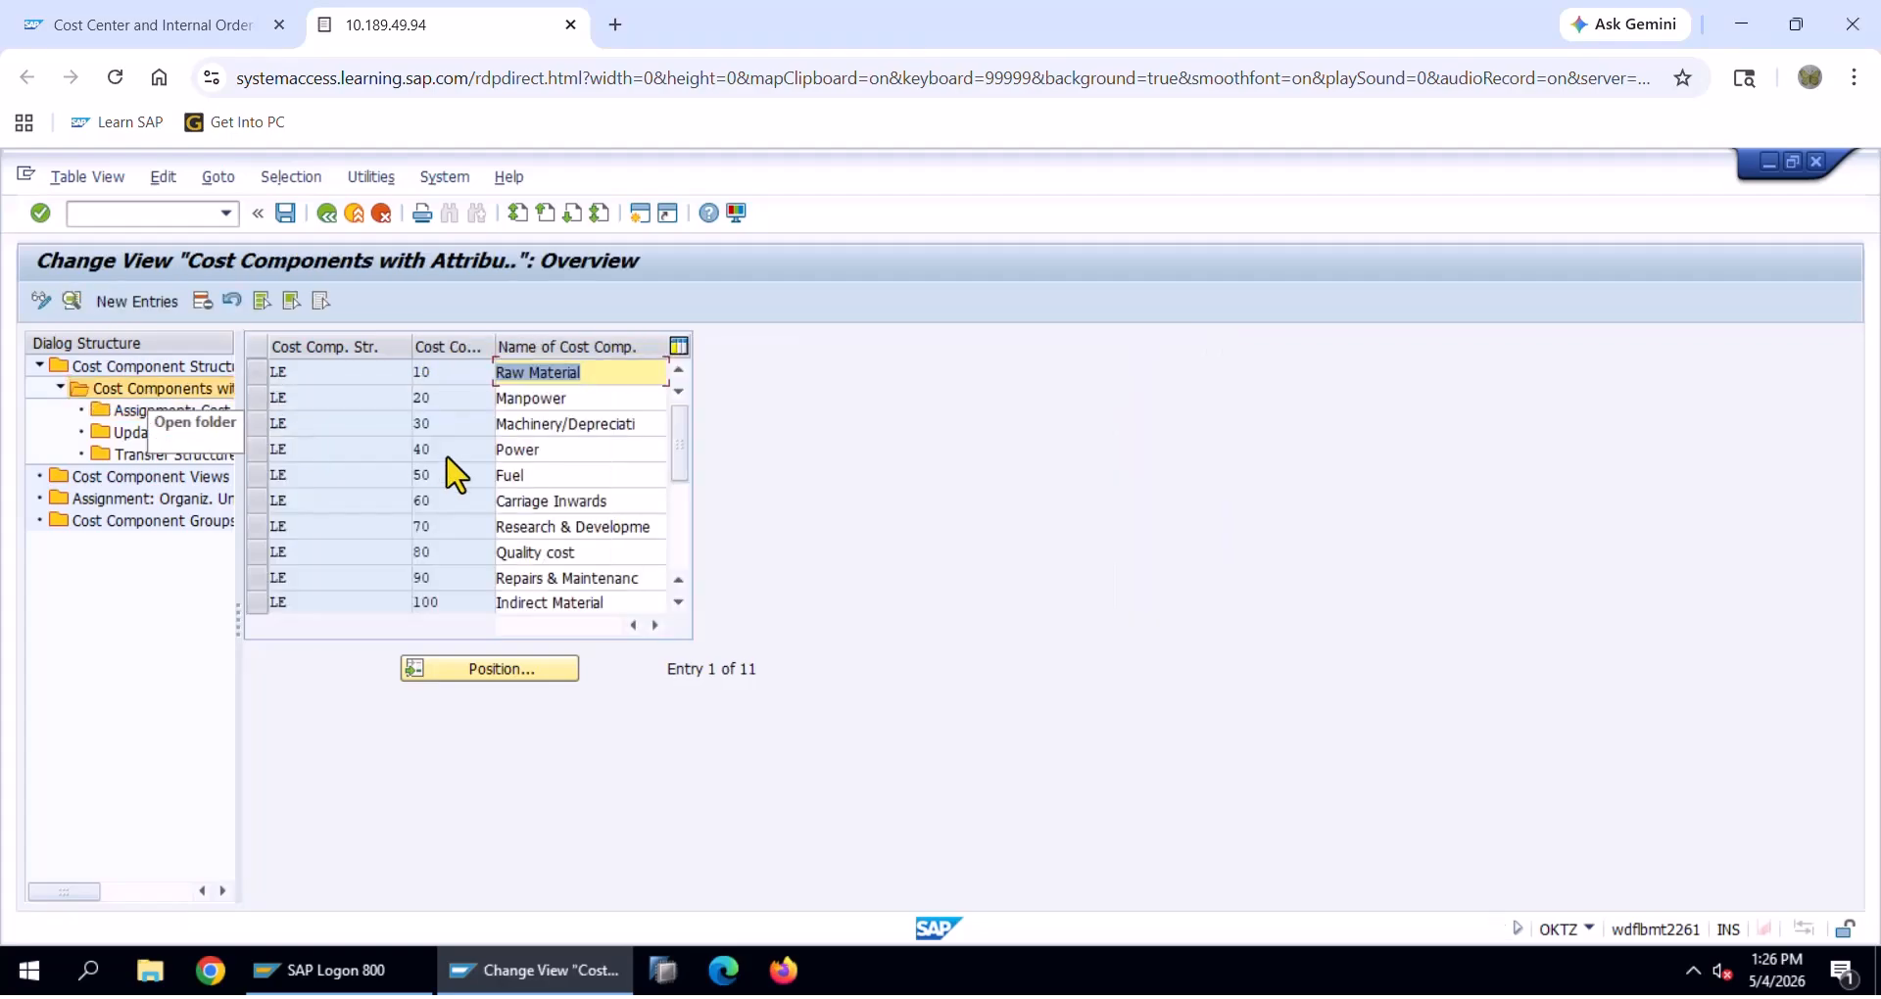
{"action": "scroll", "coordinate": [441, 463], "scroll_direction": "down", "scroll_amount": 1}
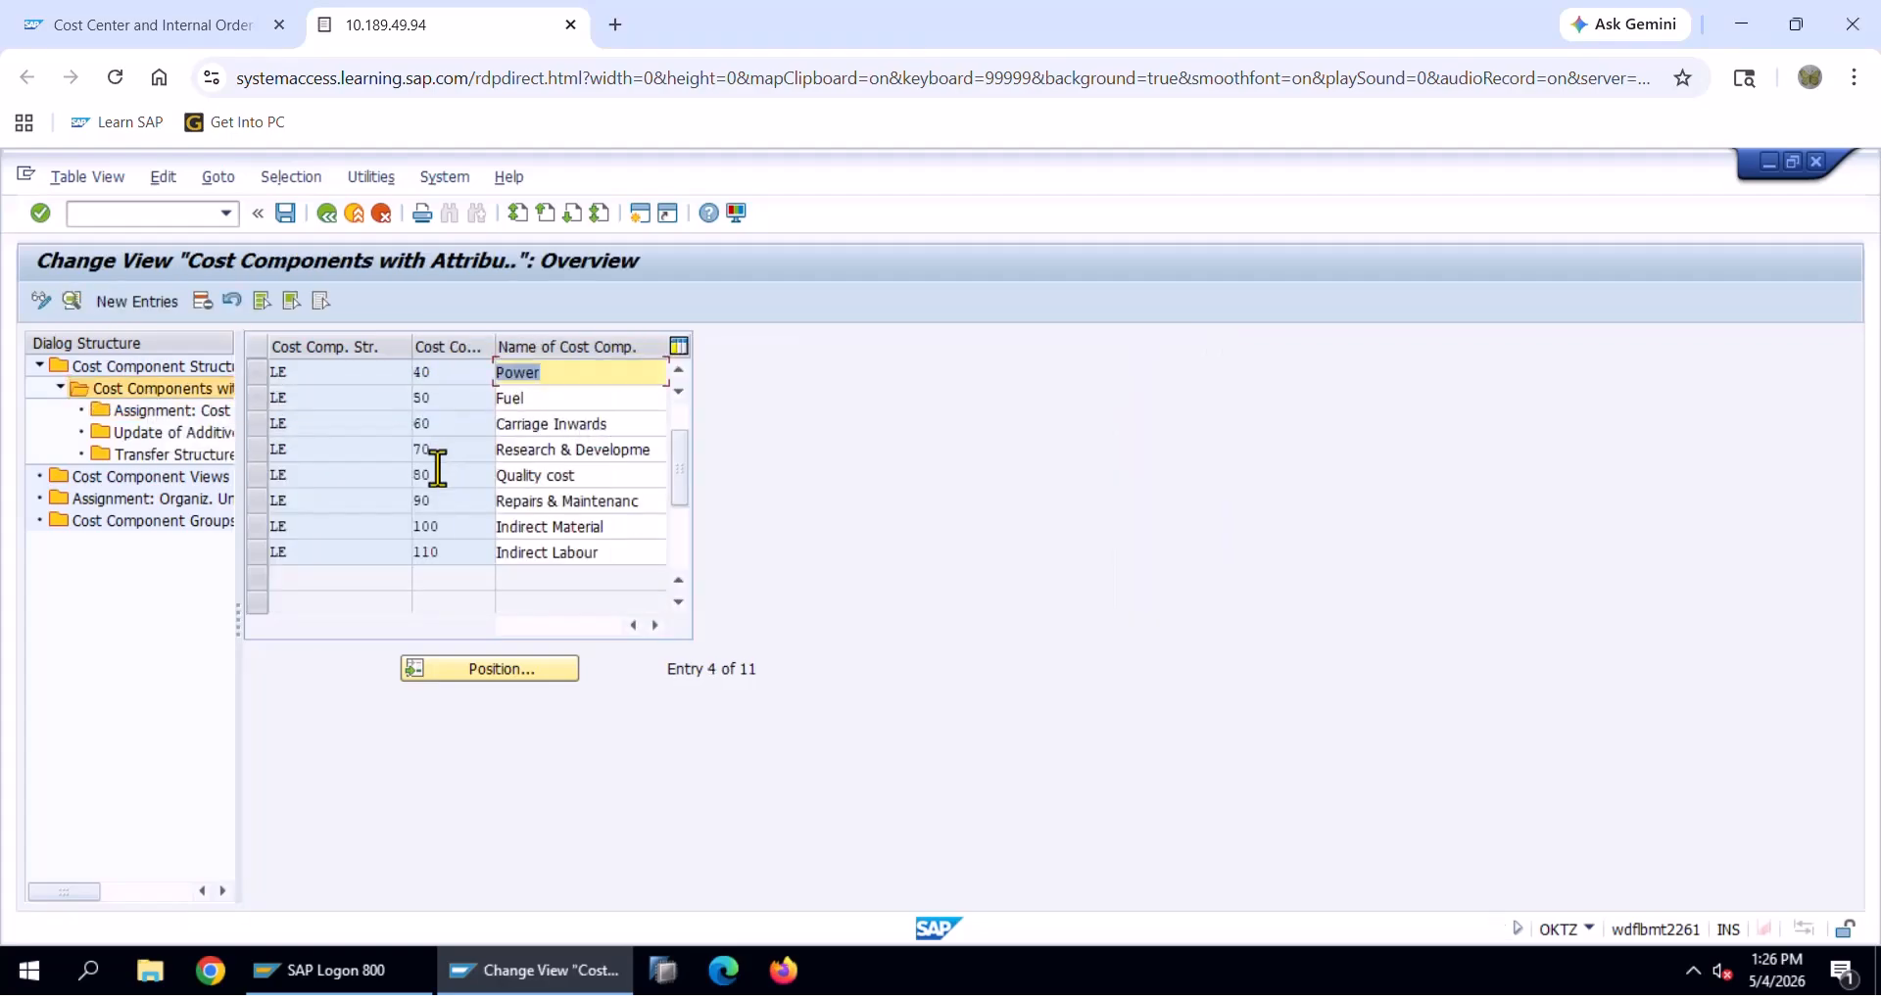
{"action": "left_click", "coordinate": [137, 301]}
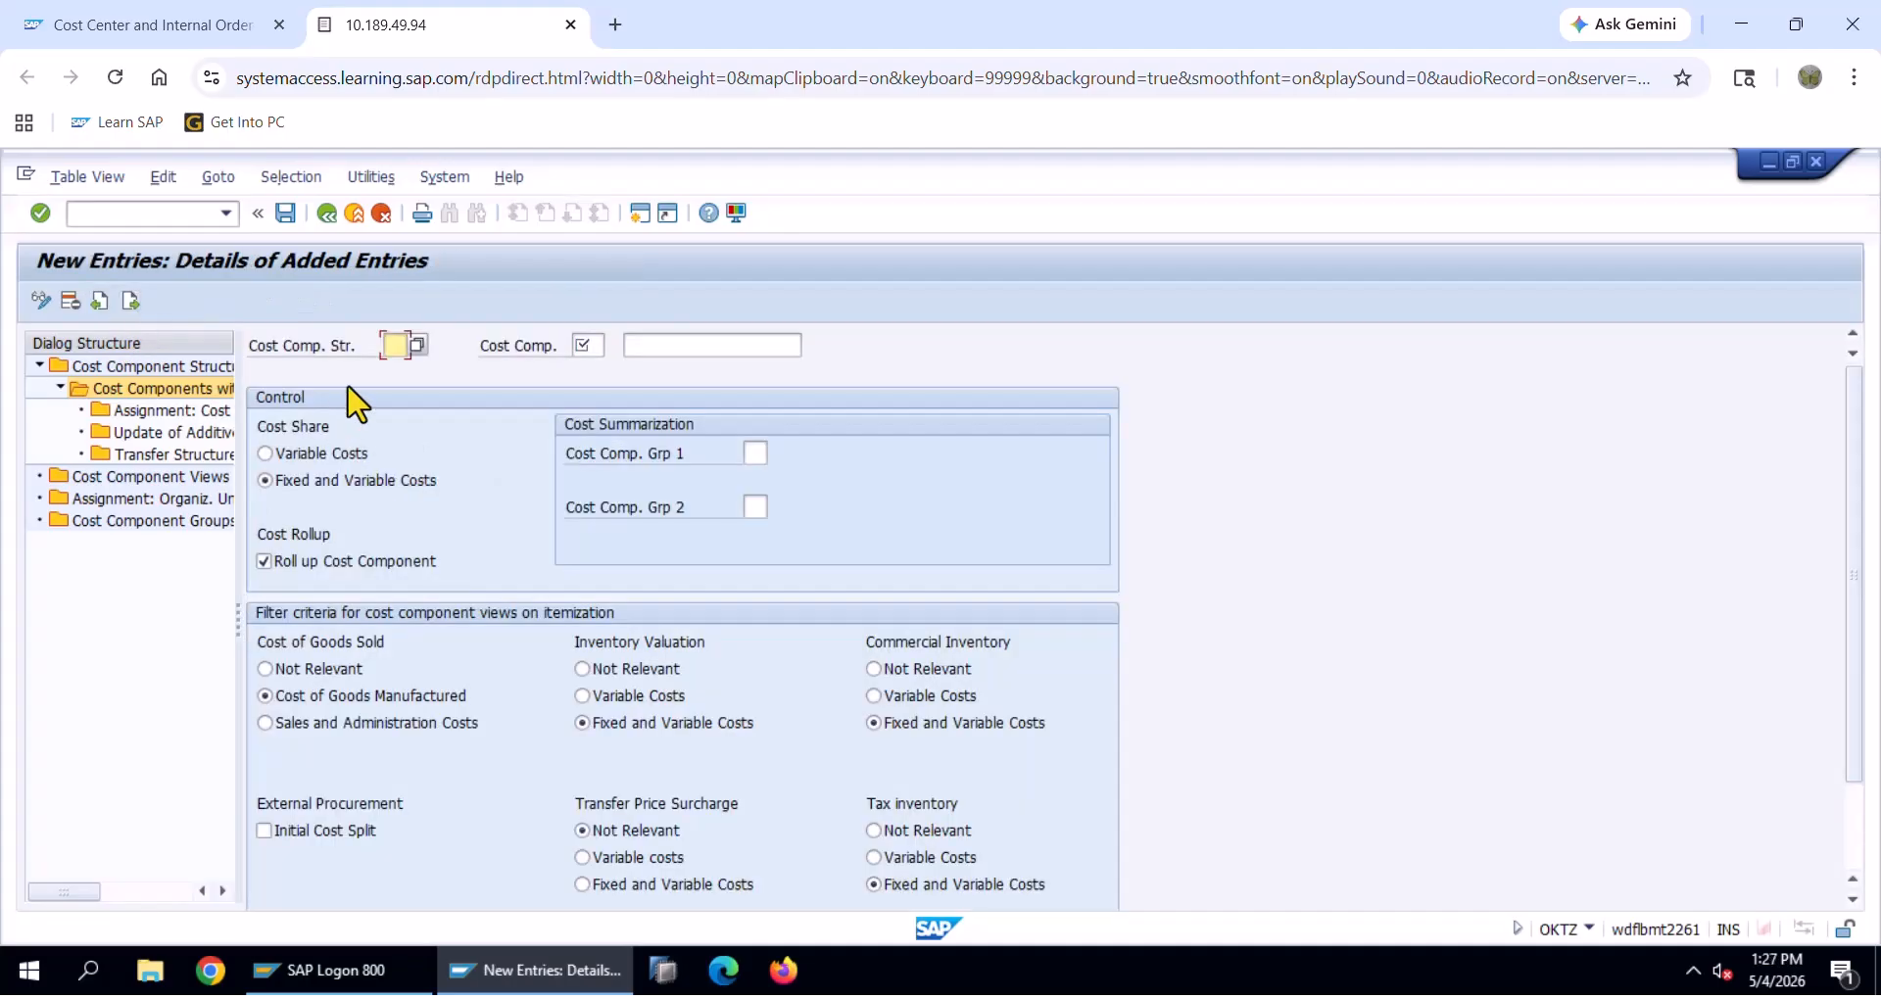
{"action": "type", "text": "LE"}
{"action": "key", "text": "alt+Tab"}
{"action": "key", "text": "alt+Tab"}
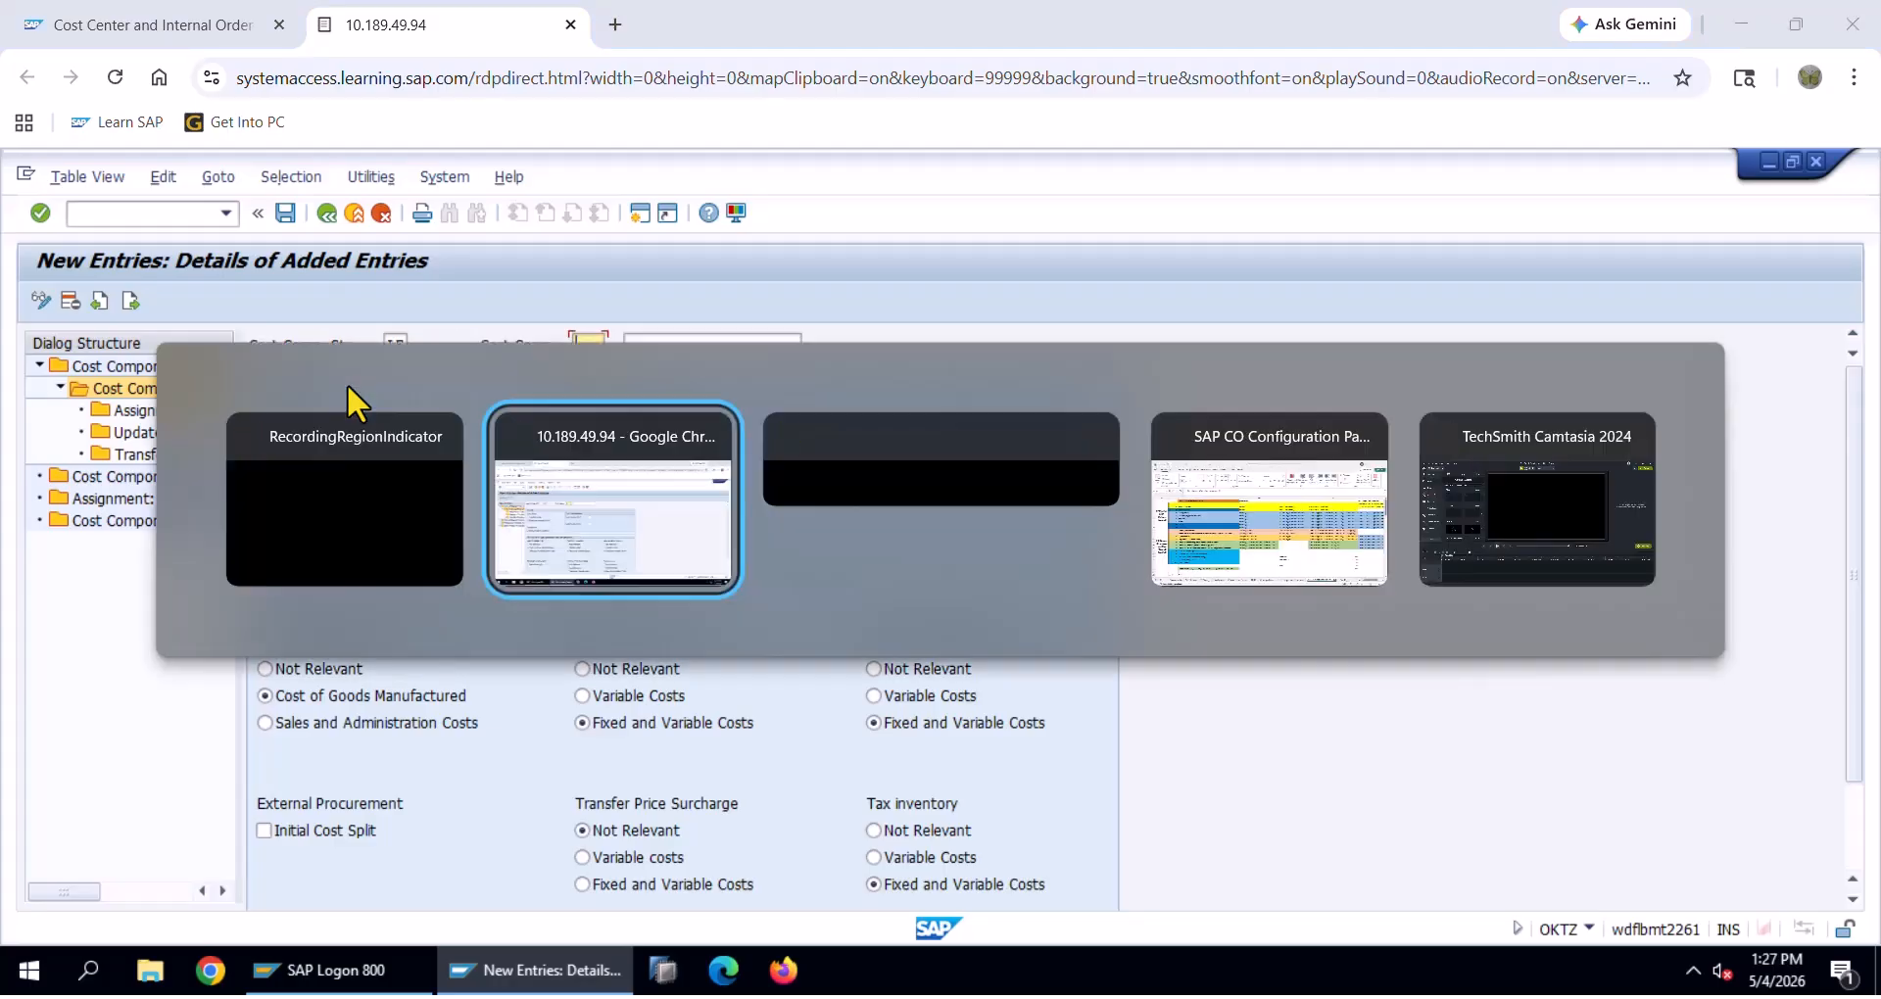
{"action": "key", "text": "alt+Tab"}
{"action": "key", "text": "Tab"}
{"action": "key", "text": "Tab"}
{"action": "key", "text": "alt+Tab"}
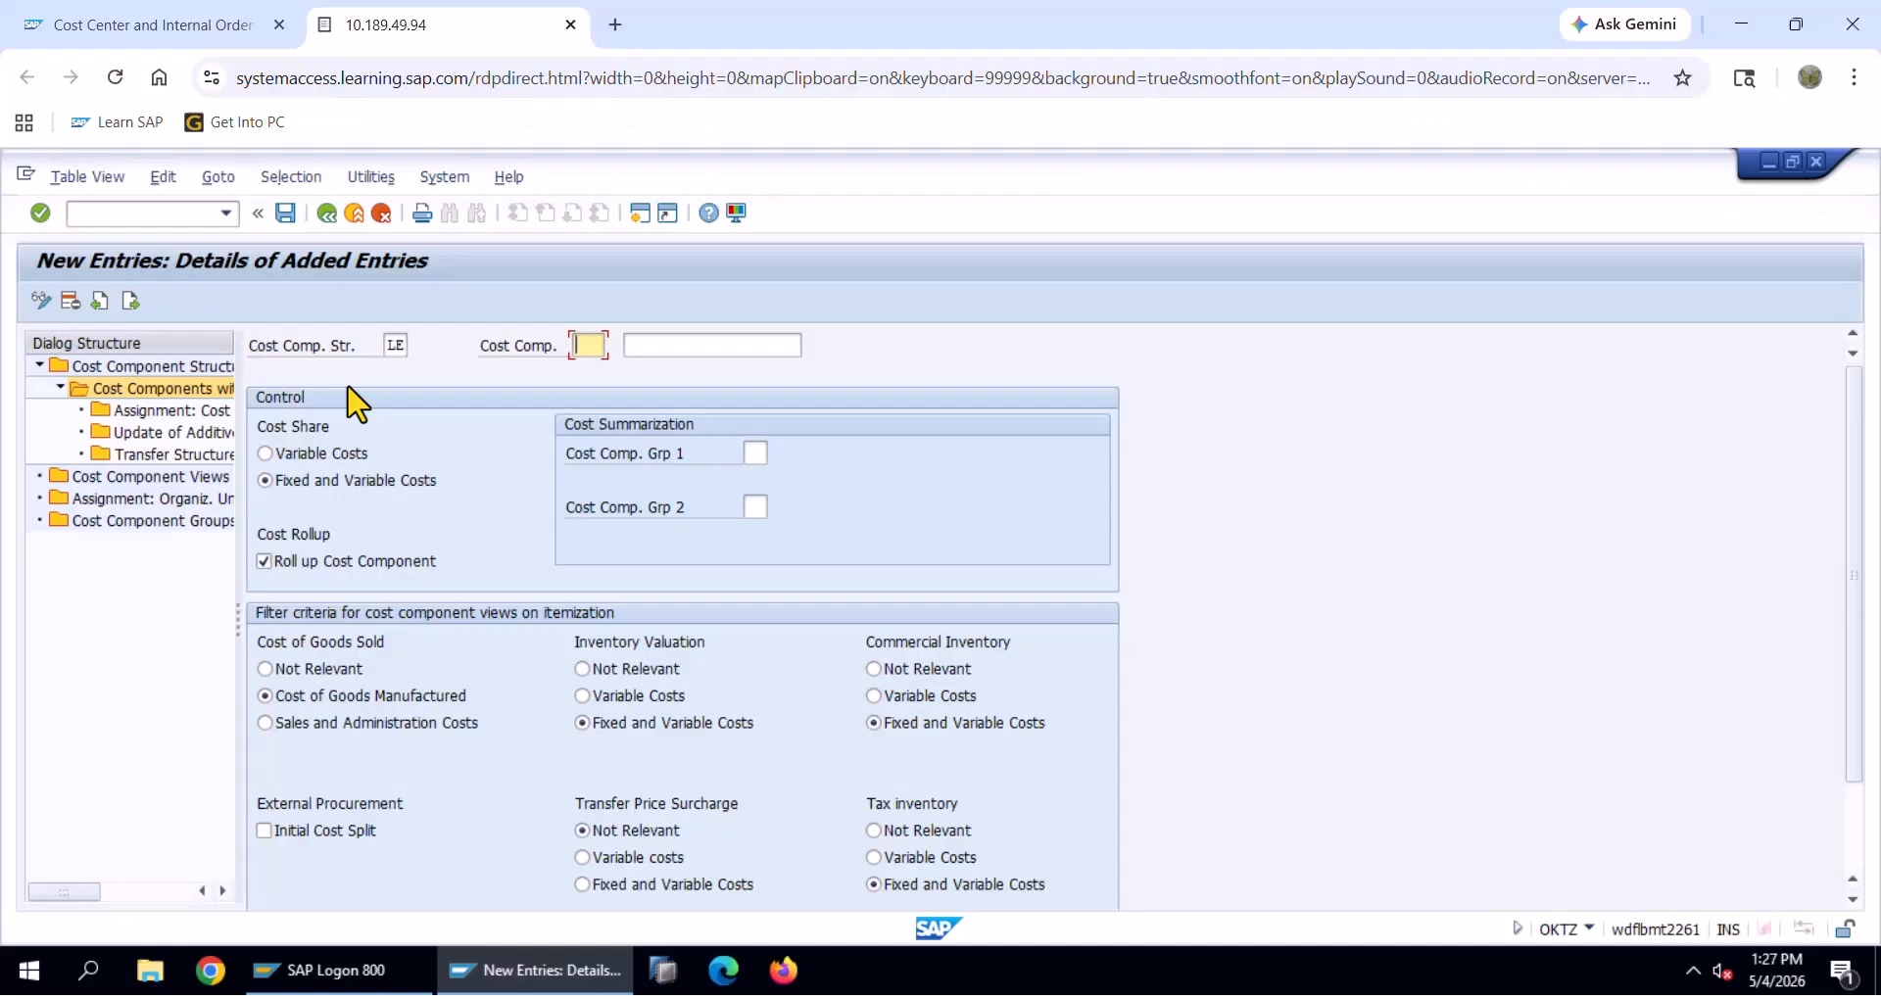
{"action": "key", "text": "alt"}
{"action": "key", "text": "alt"}
{"action": "type", "text": "120"}
Switch to the Excel workbook and copy the name Indirect Overheads from cell C16
{"action": "key", "text": "alt+Tab"}
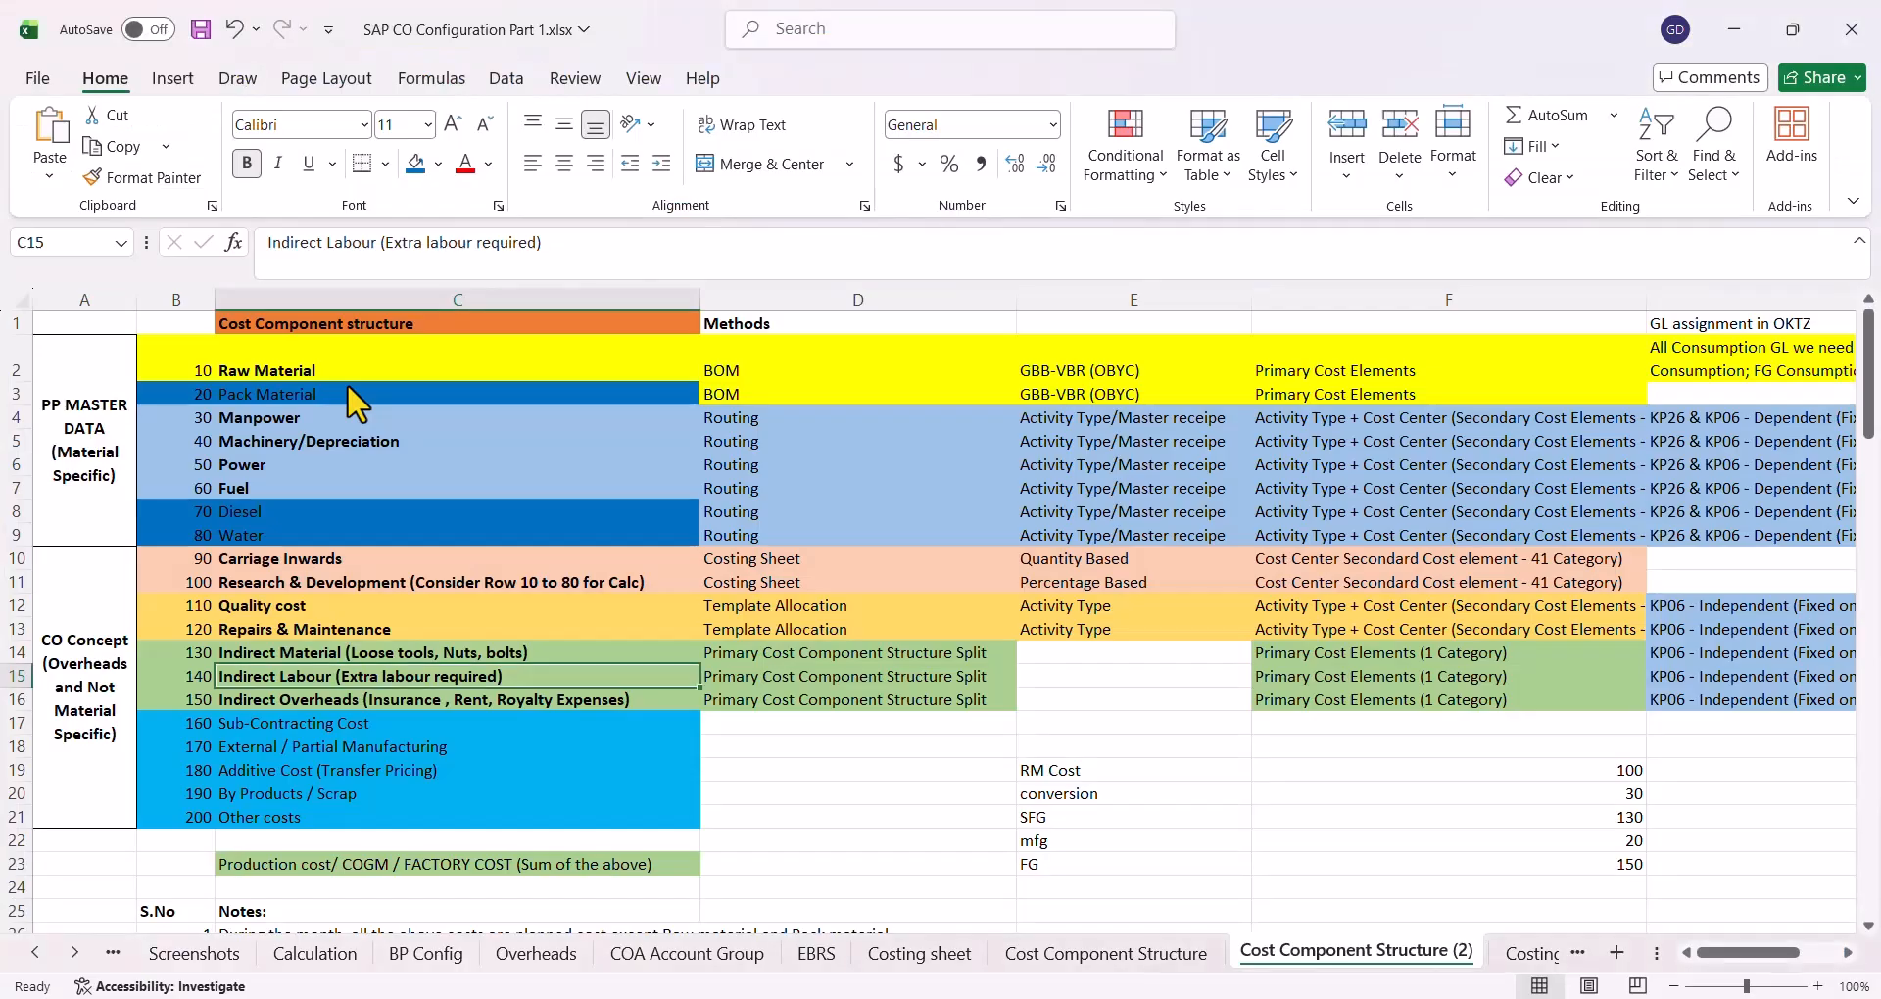
{"action": "left_click", "coordinate": [278, 704]}
{"action": "key", "text": "F2"}
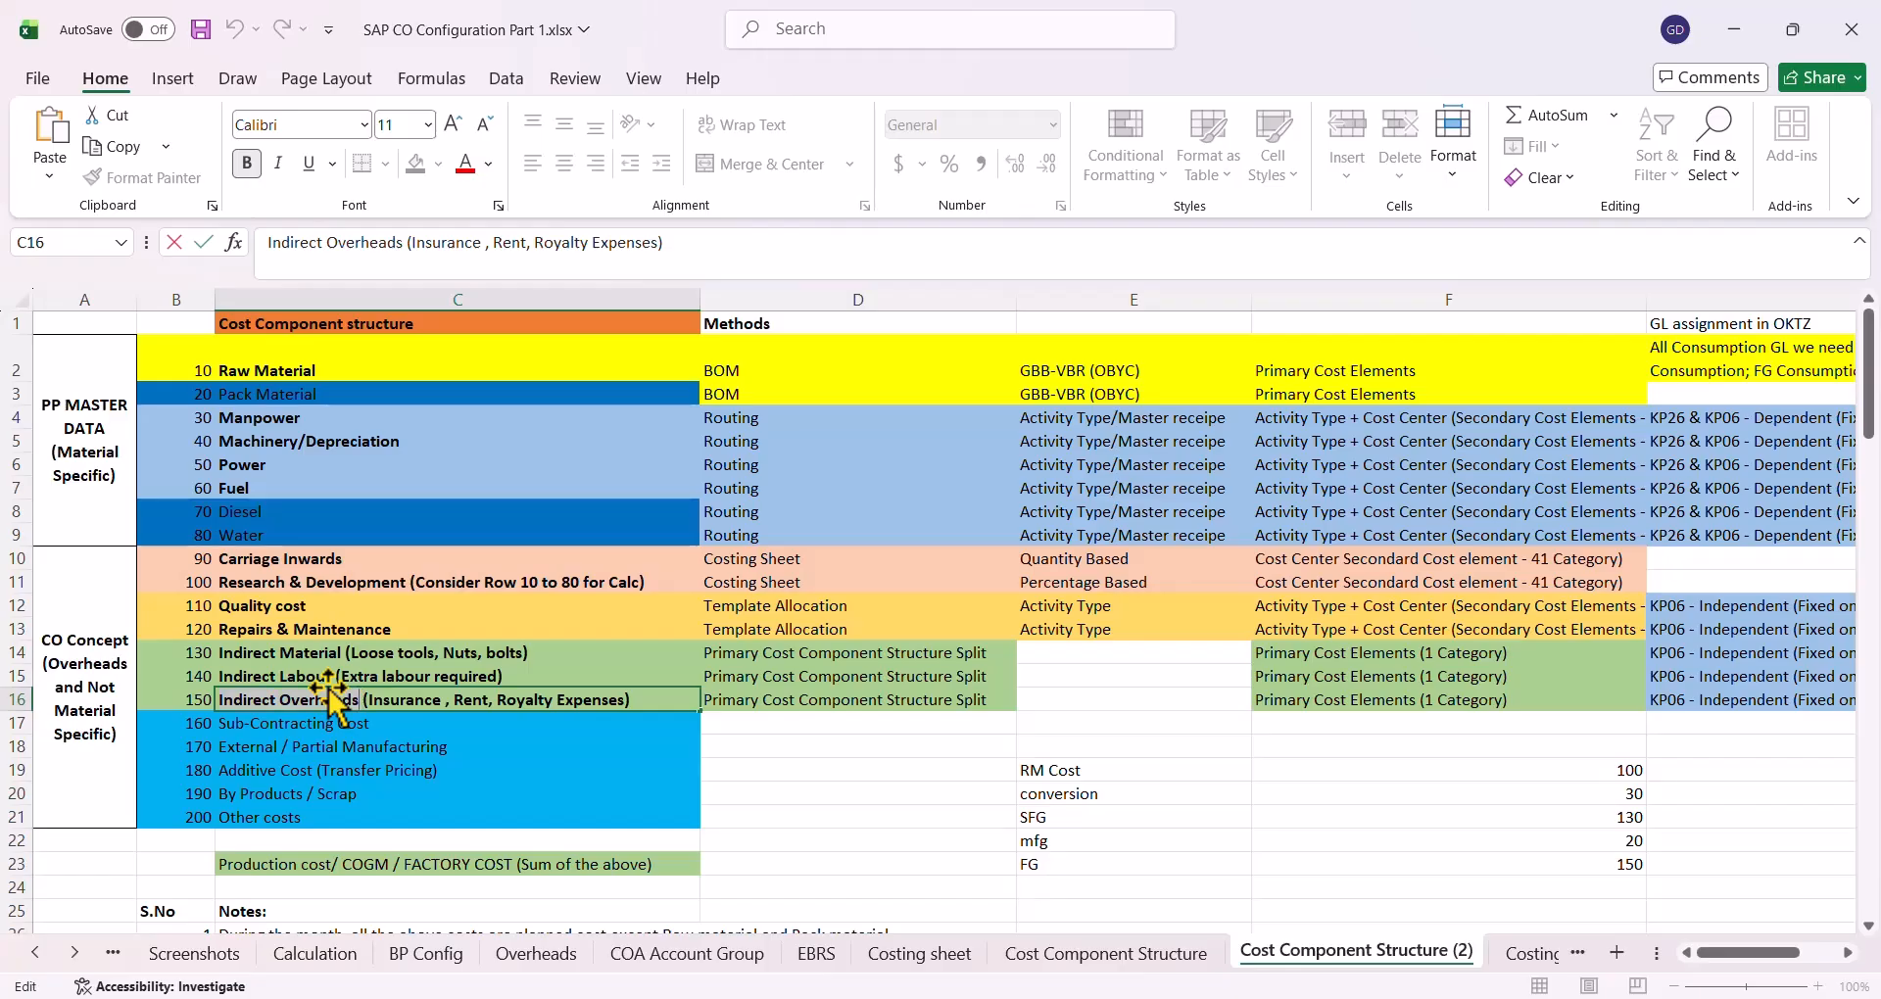
{"action": "key", "text": "Escape"}
Switch back to SAP, name cost component 120 Indirect Overheads and save it
{"action": "key", "text": "alt+Tab"}
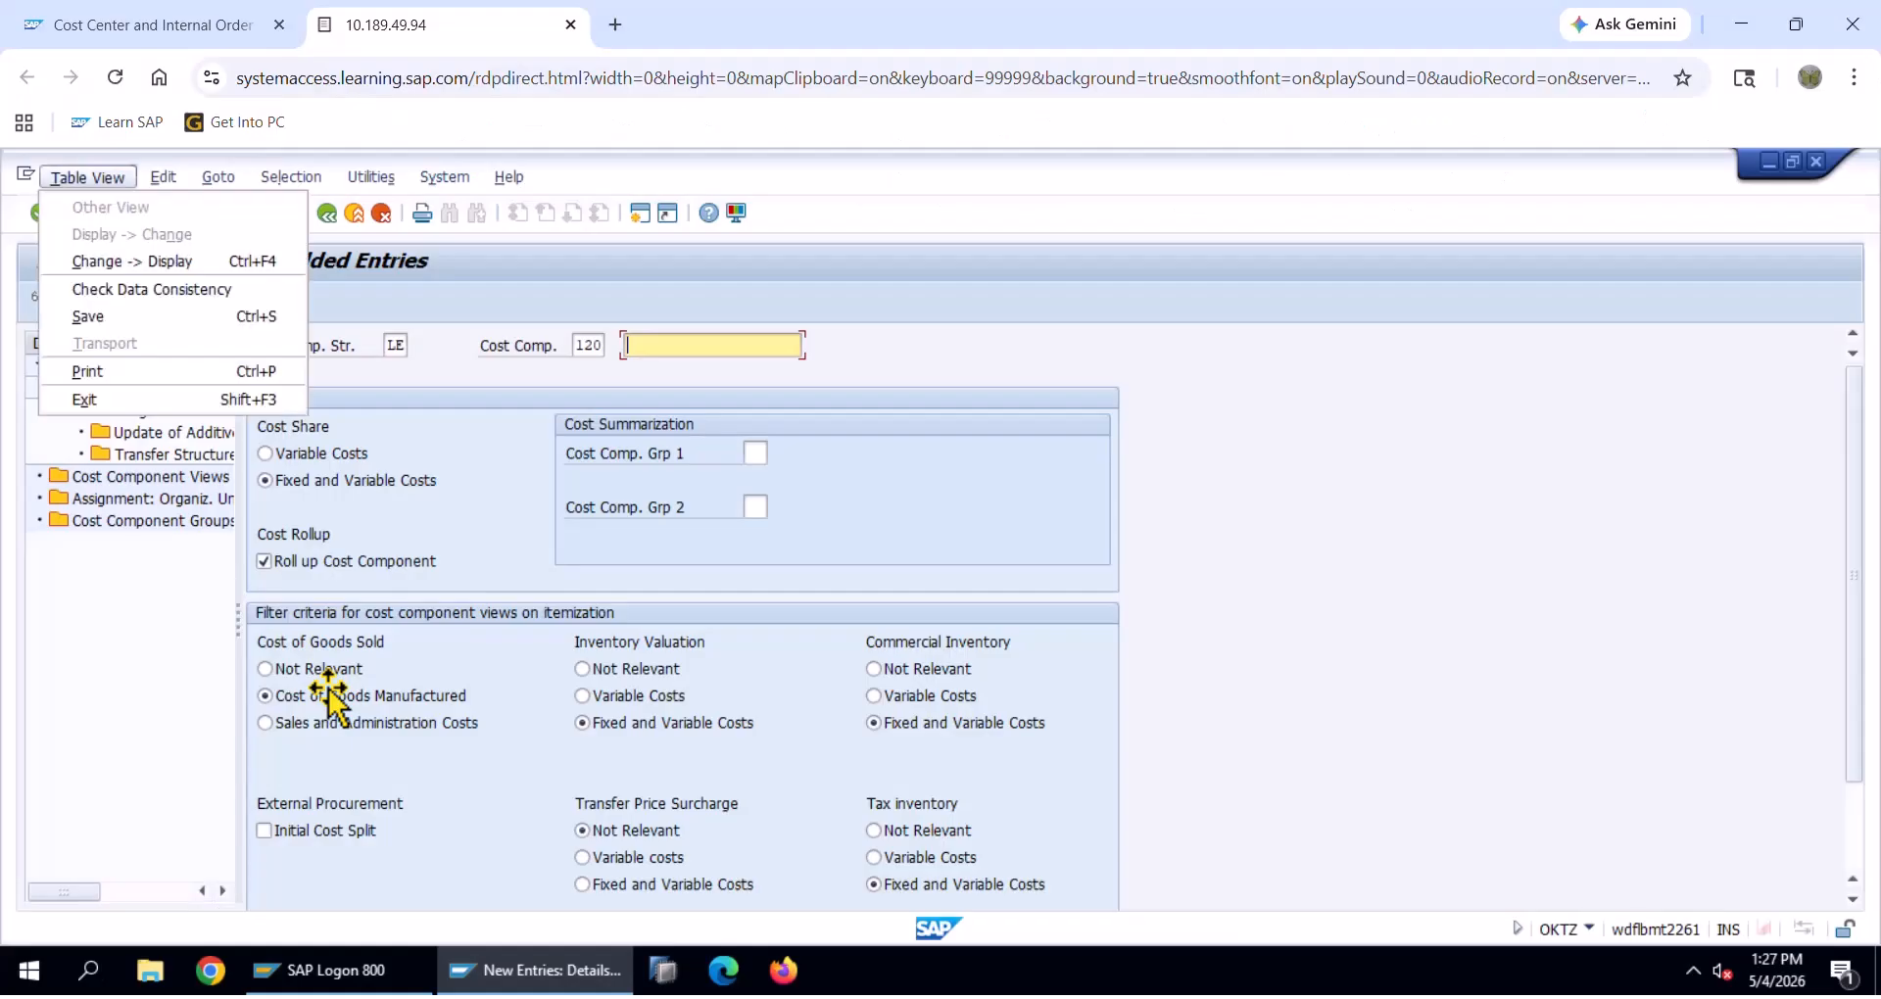
{"action": "key", "text": "Escape"}
{"action": "type", "text": "Indirect Overheads"}
{"action": "key", "text": "Return"}
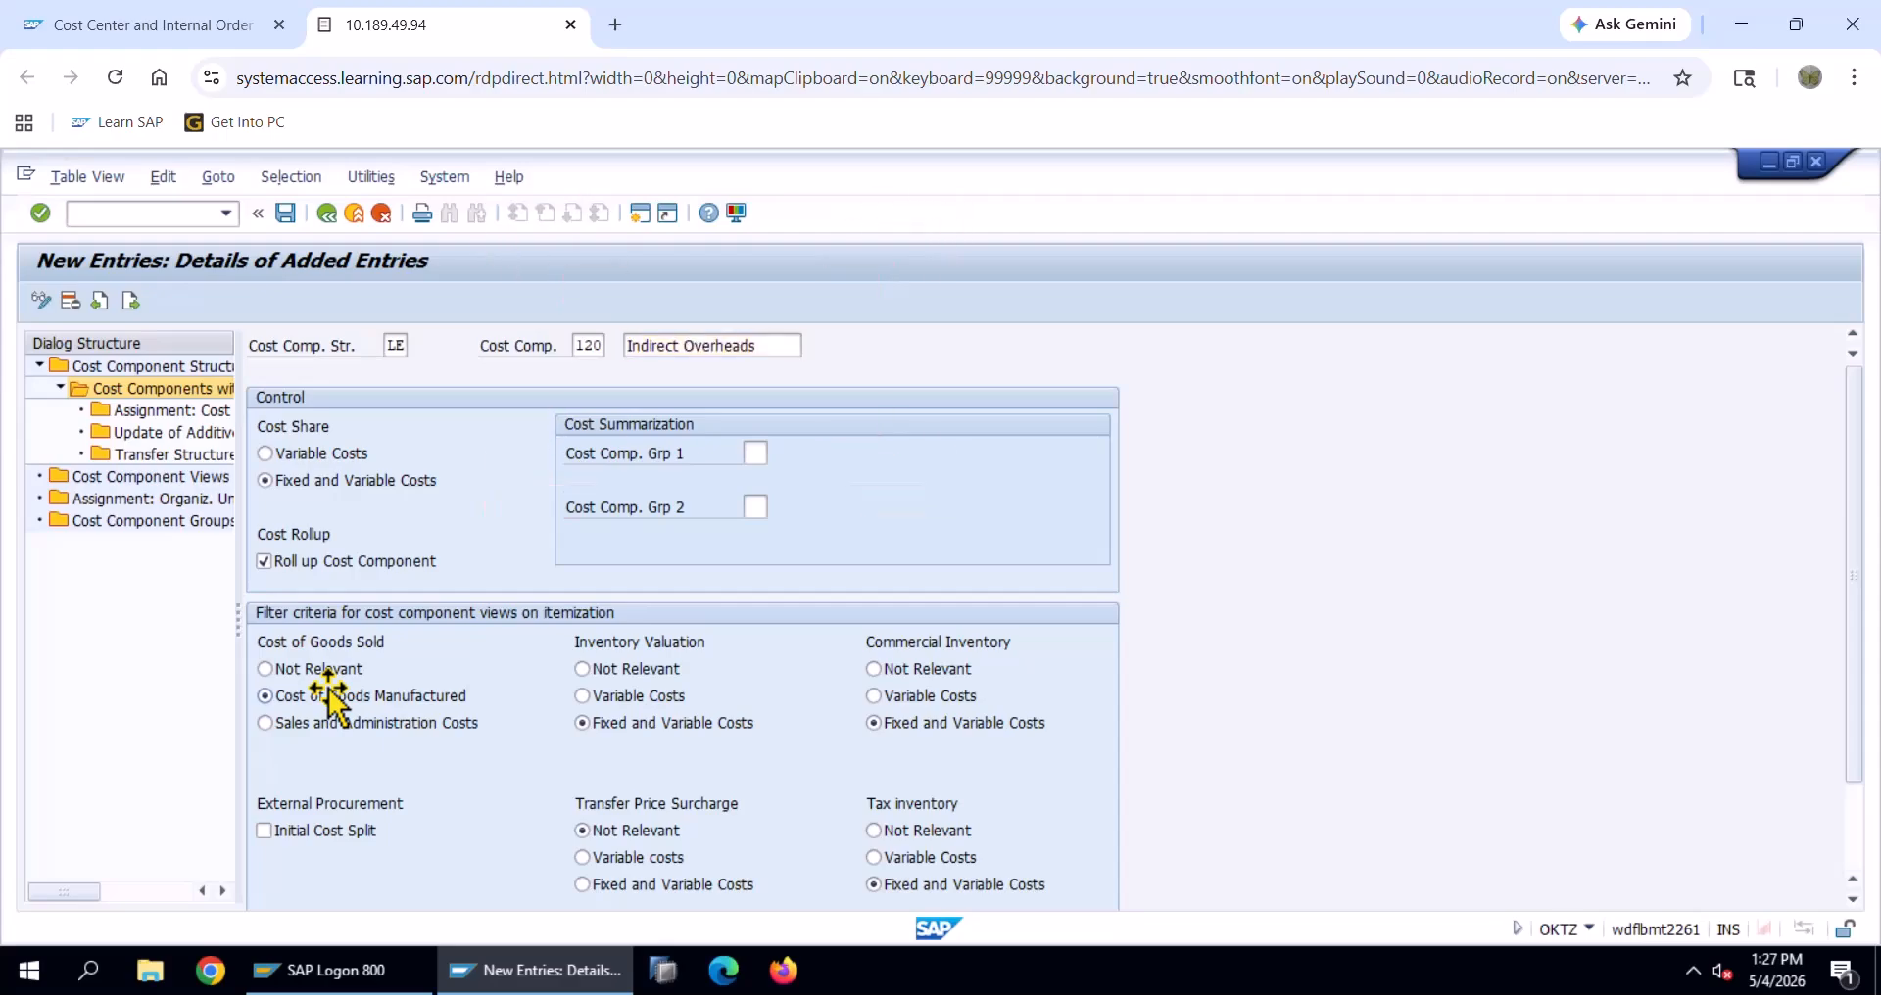
{"action": "key", "text": "ctrl+s"}
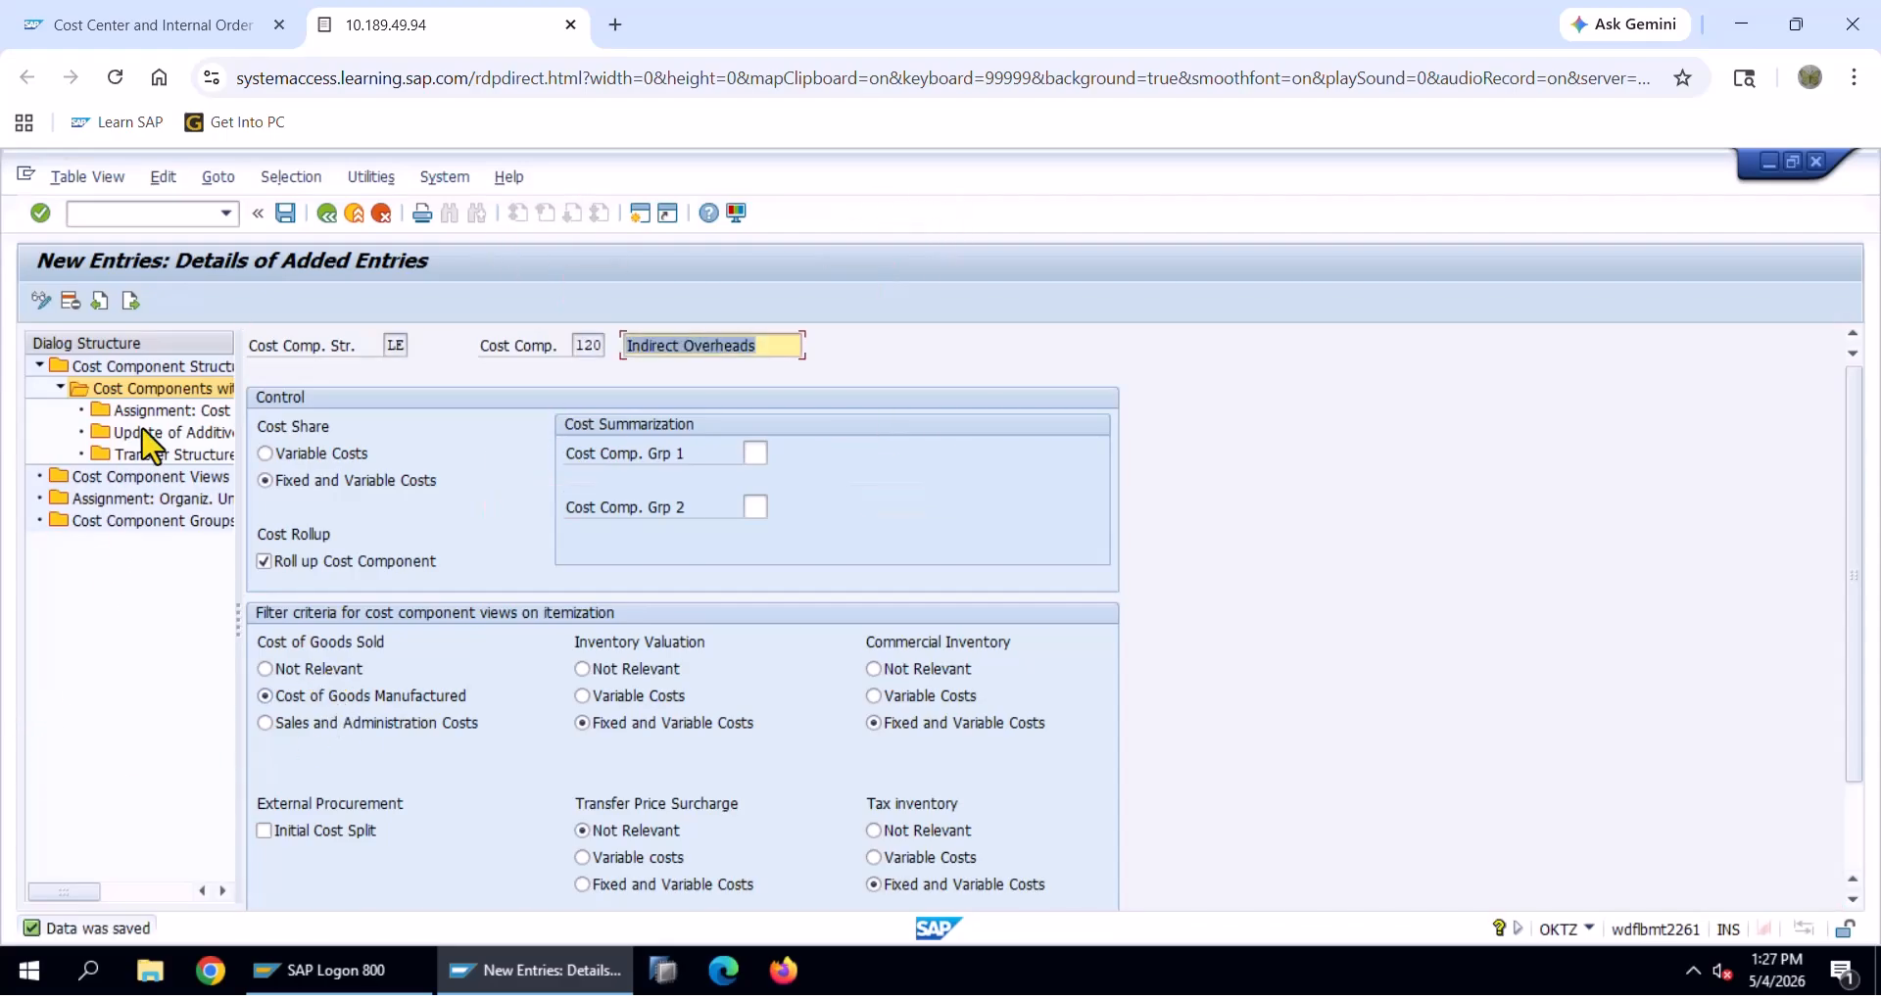
Create a new cost element assignment row for Indirect Overheads with structure LE and chart of accounts LENO
{"action": "double_click", "coordinate": [167, 413]}
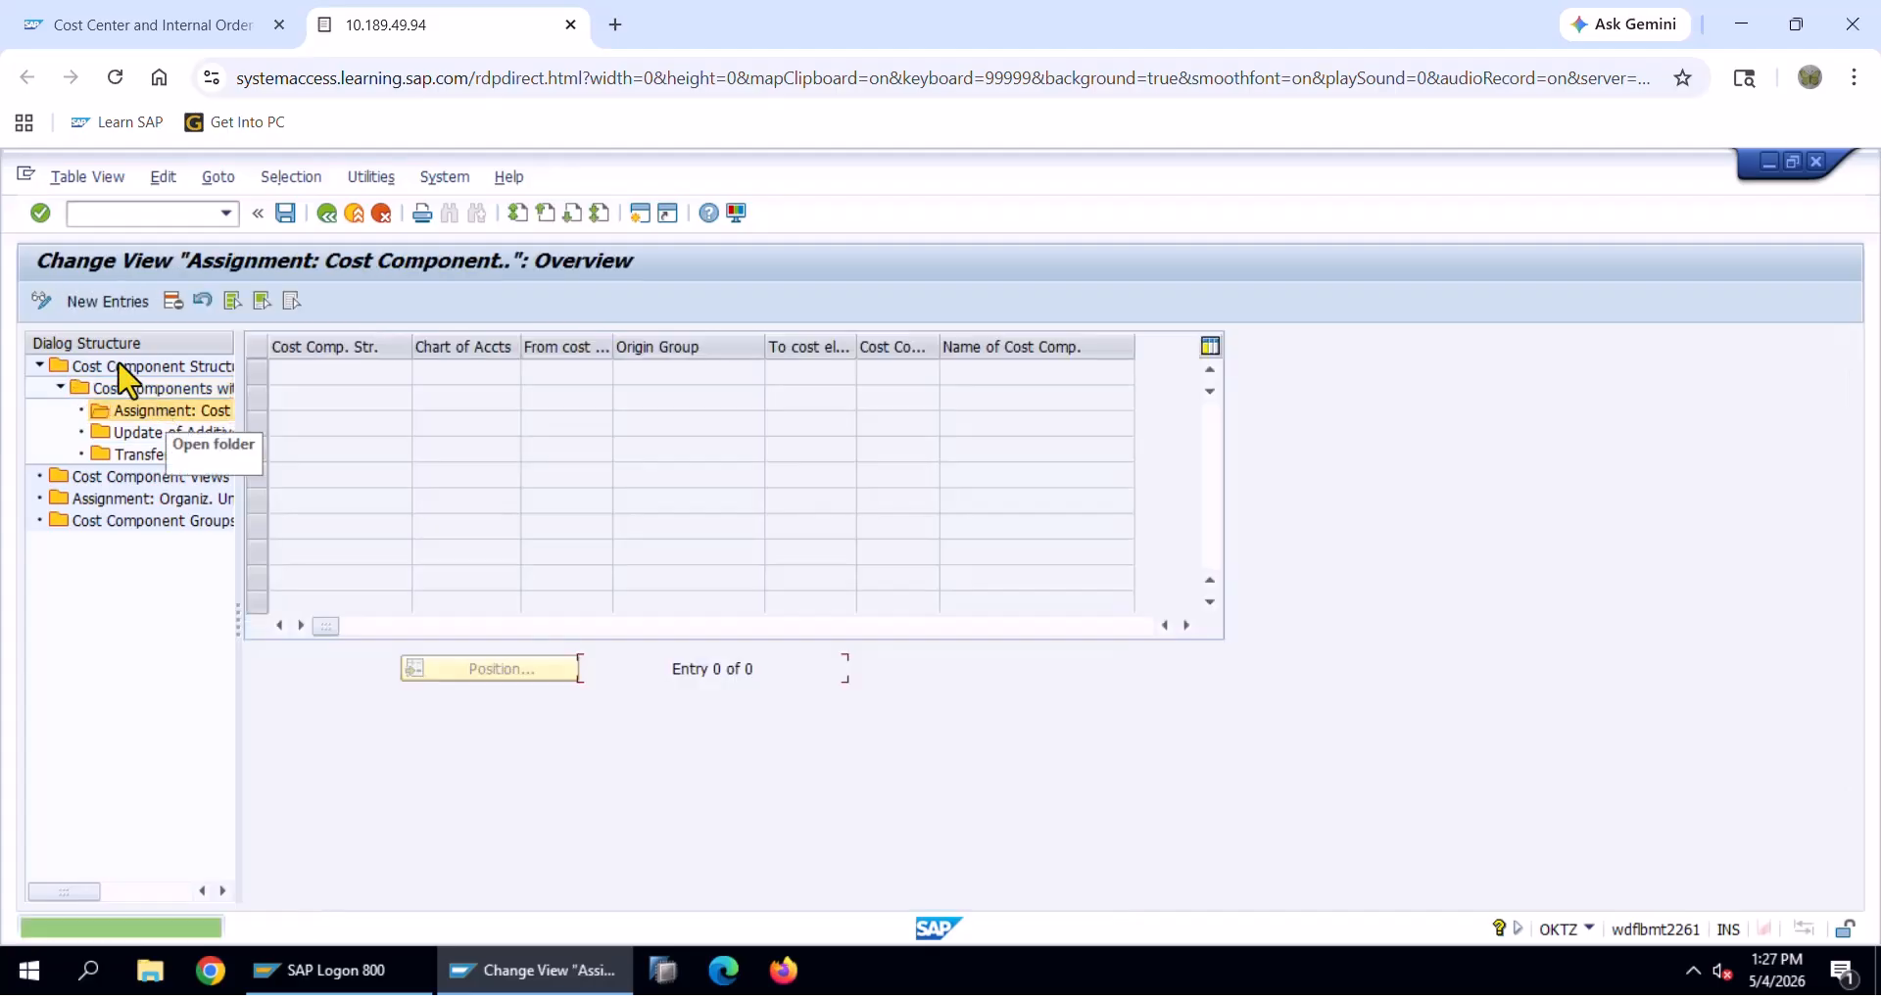
{"action": "left_click", "coordinate": [108, 302]}
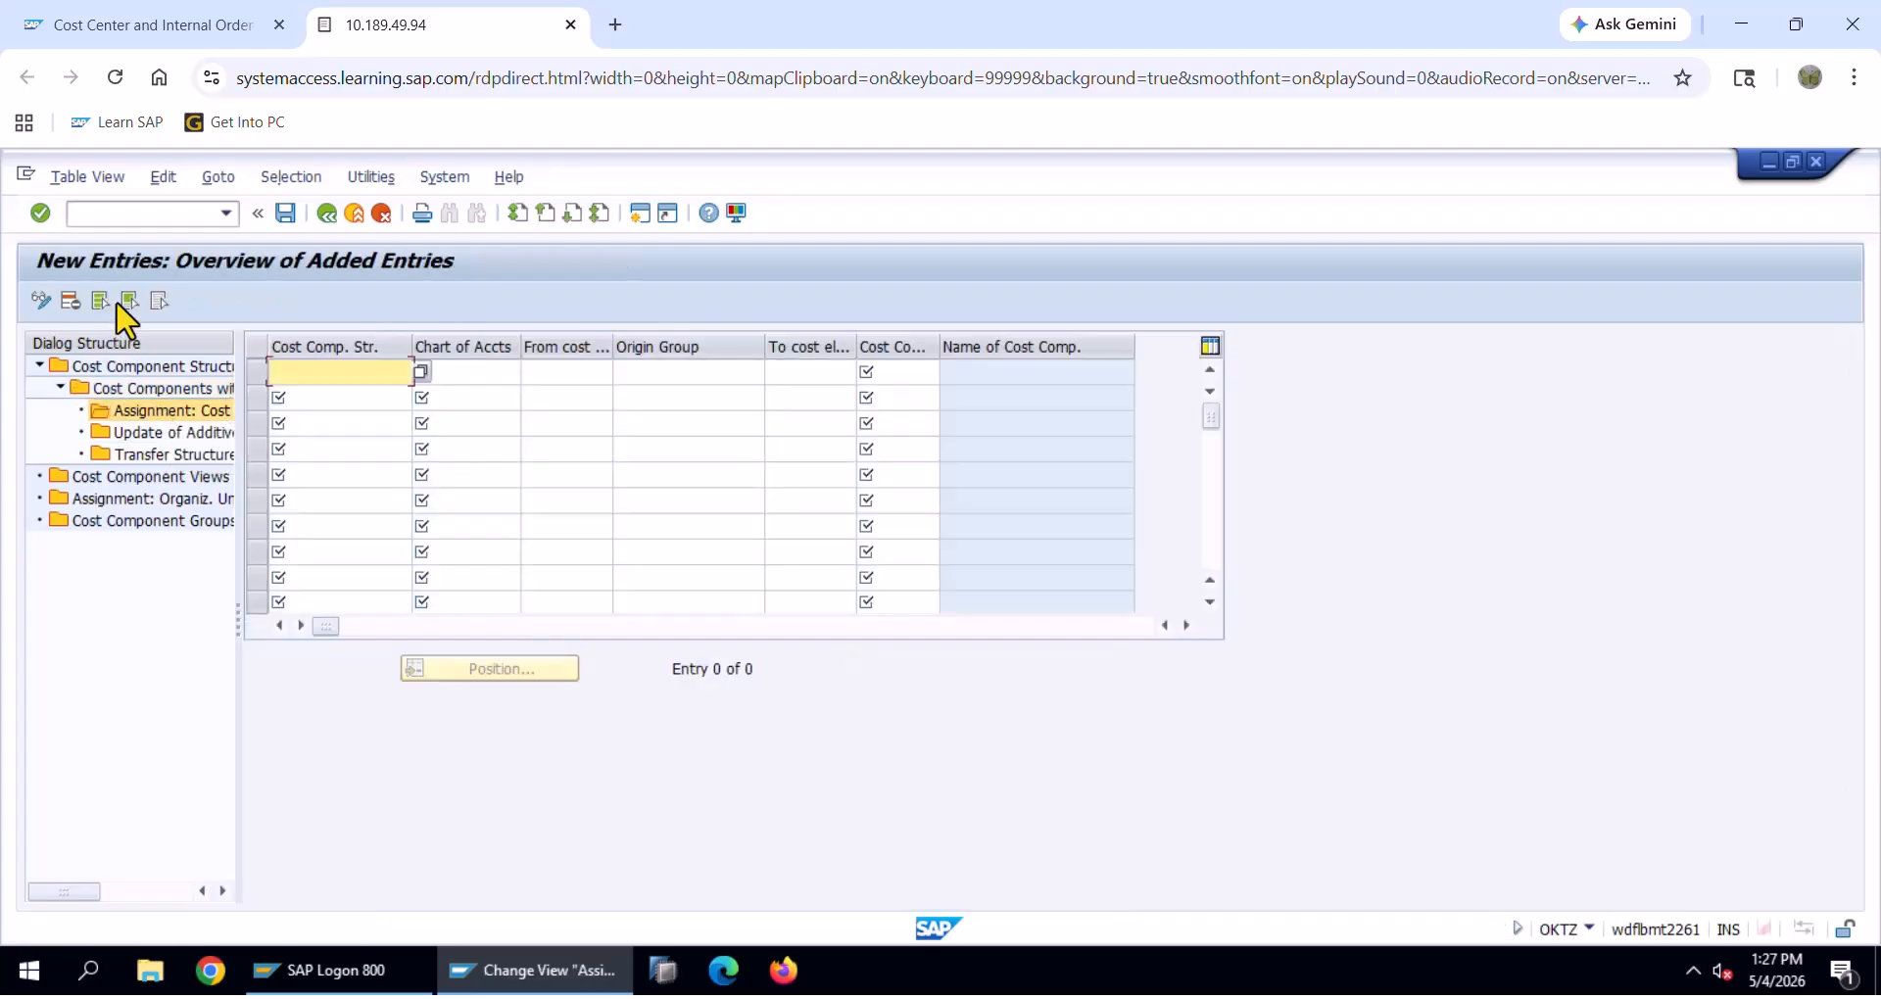
{"action": "key", "text": "Down"}
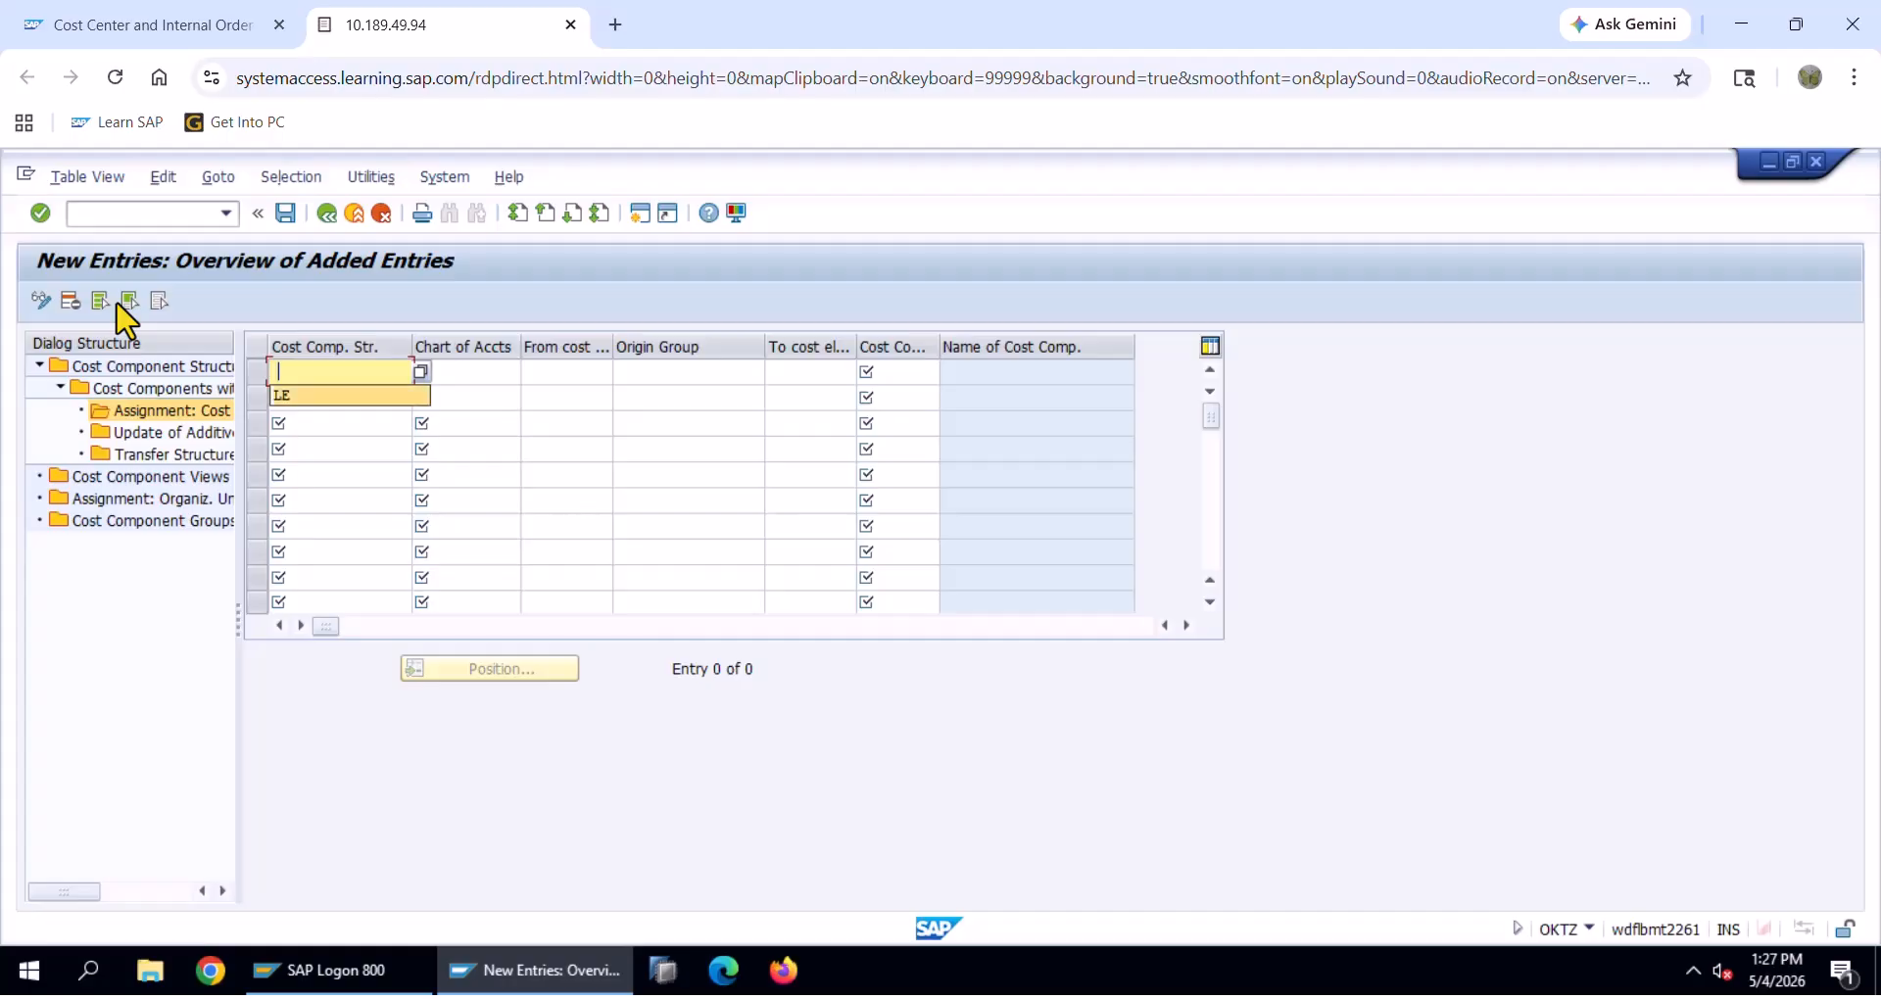
{"action": "key", "text": "Tab"}
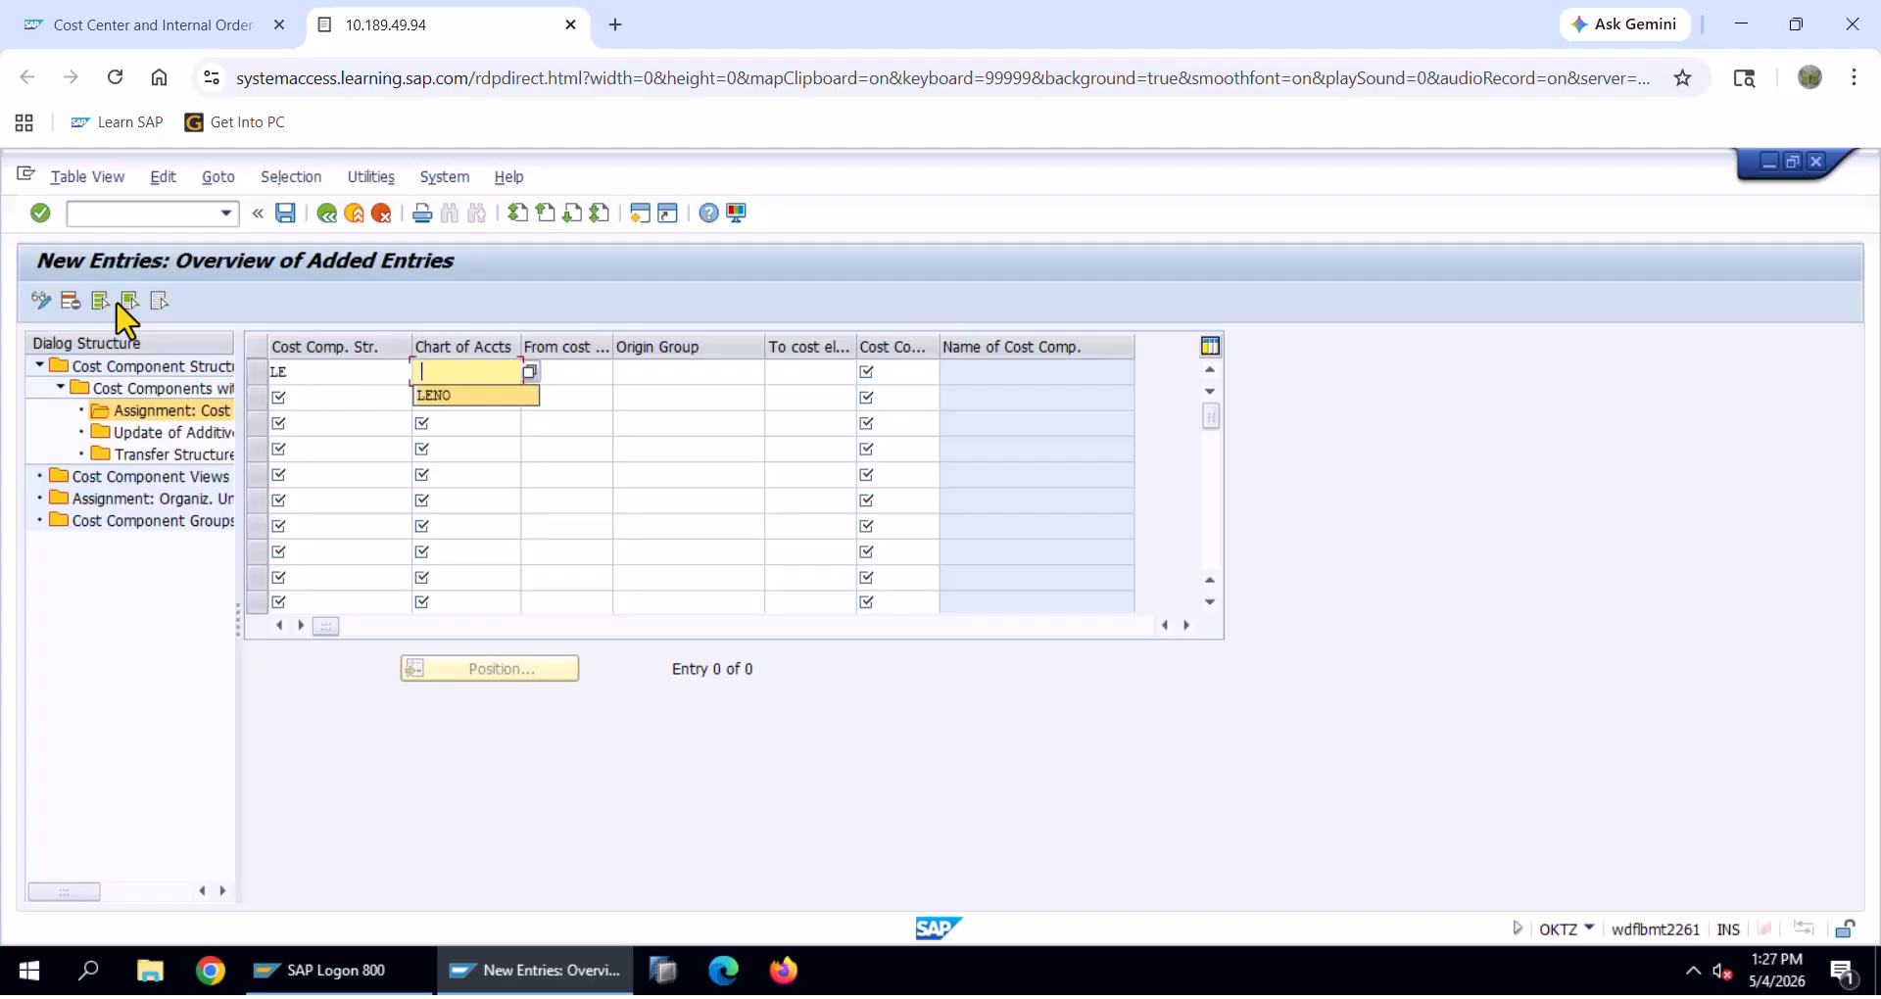
{"action": "key", "text": "Tab"}
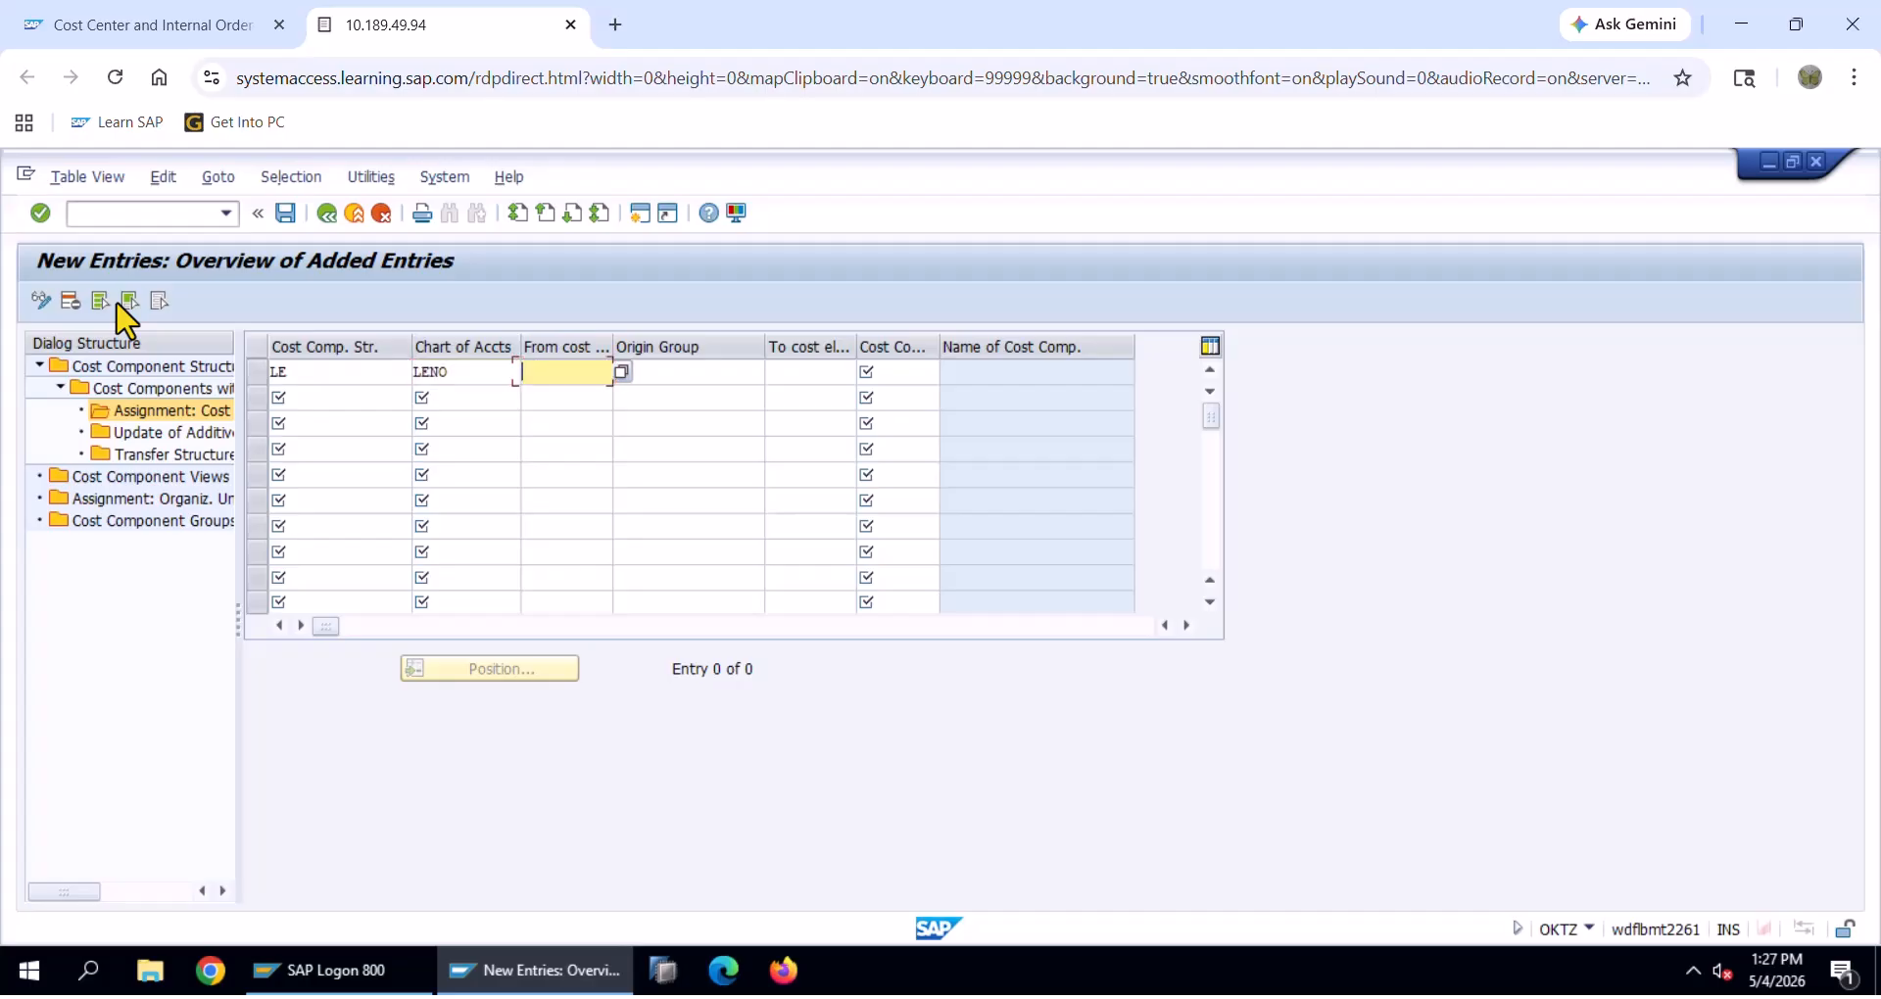
{"action": "key", "text": "Tab"}
Look up the LENO cost elements and set the row's starting cost element to 41100007 Indirect Overheads
{"action": "key", "text": "F4"}
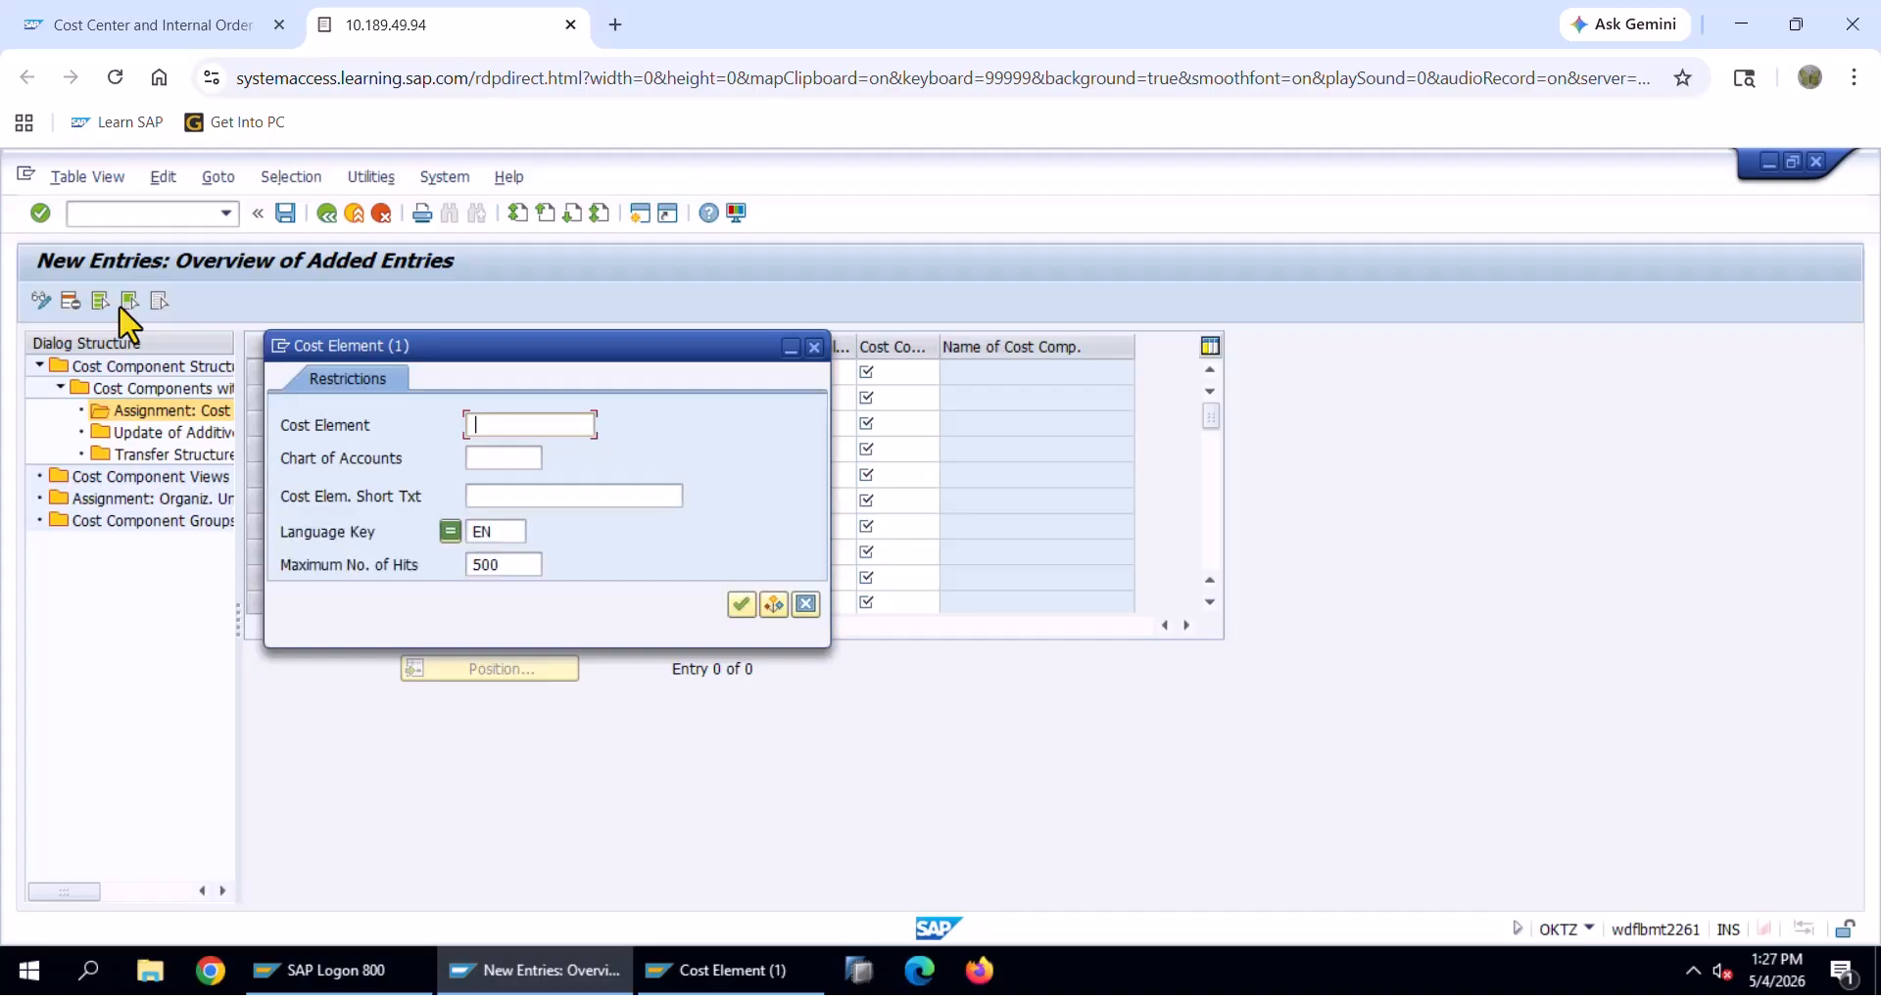
{"action": "left_click", "coordinate": [741, 604]}
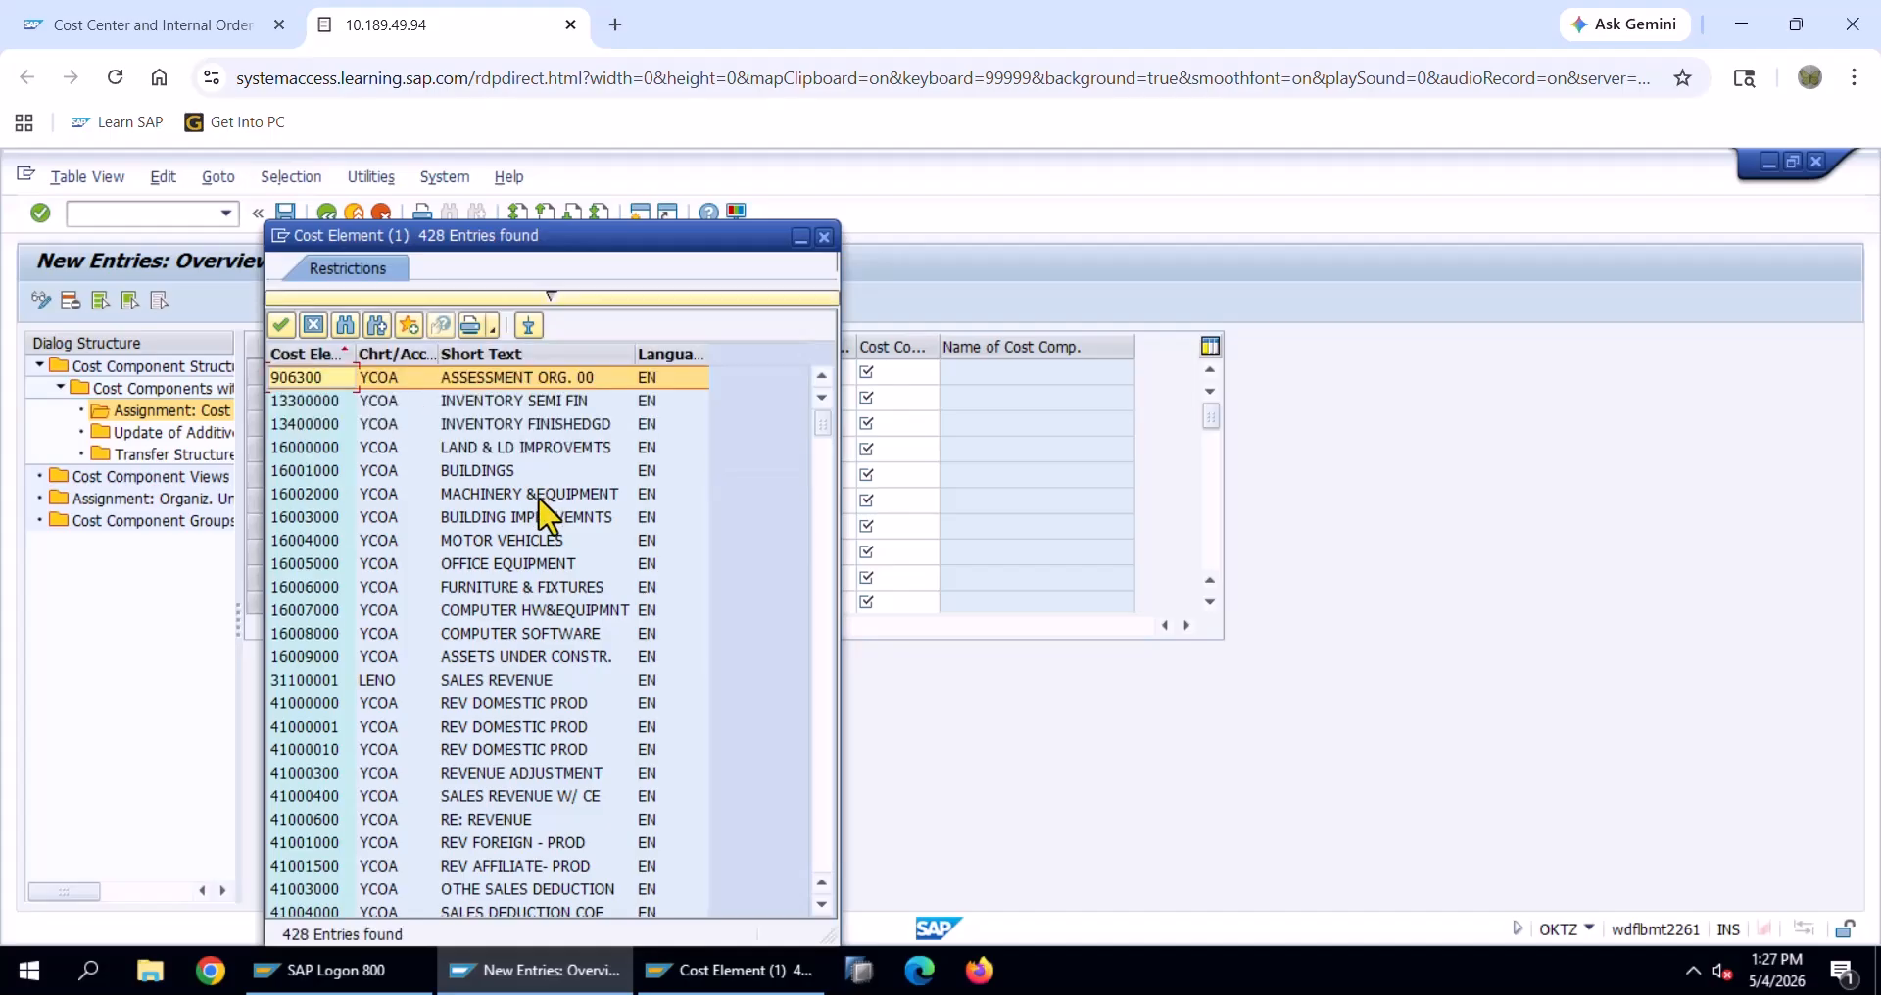
{"action": "left_click", "coordinate": [413, 350]}
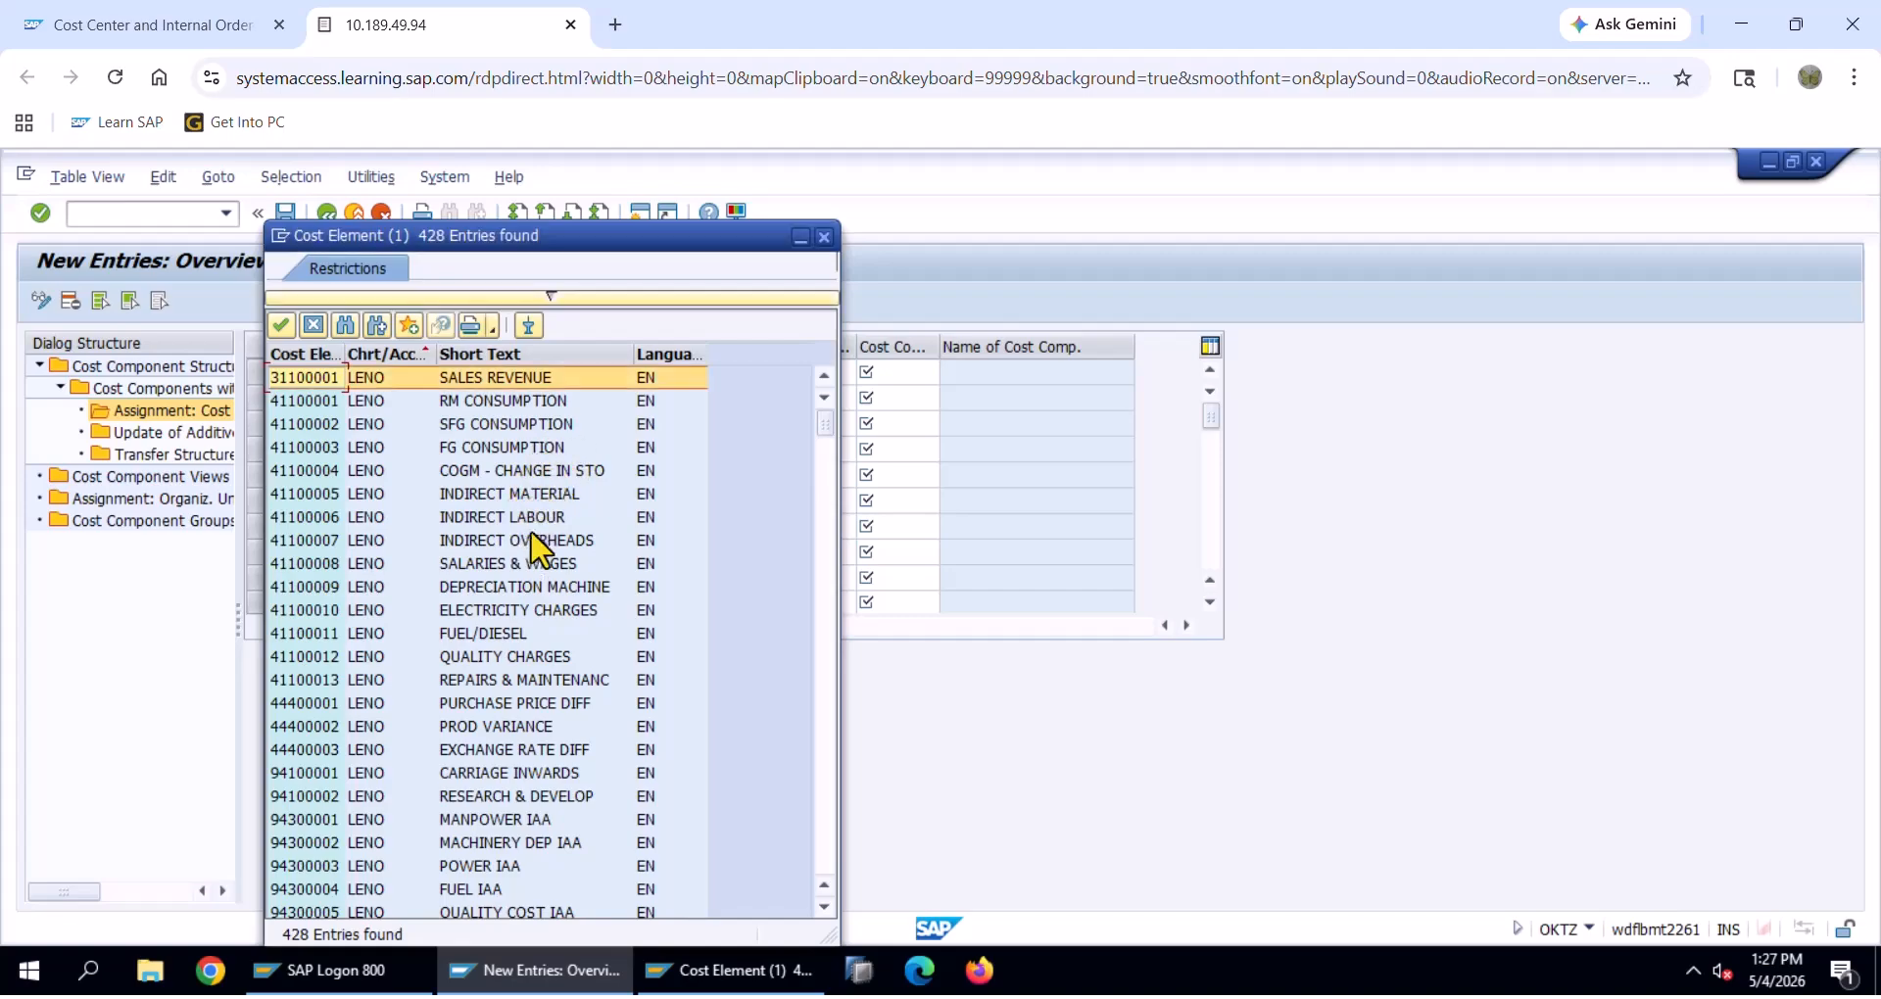
{"action": "left_click", "coordinate": [525, 542]}
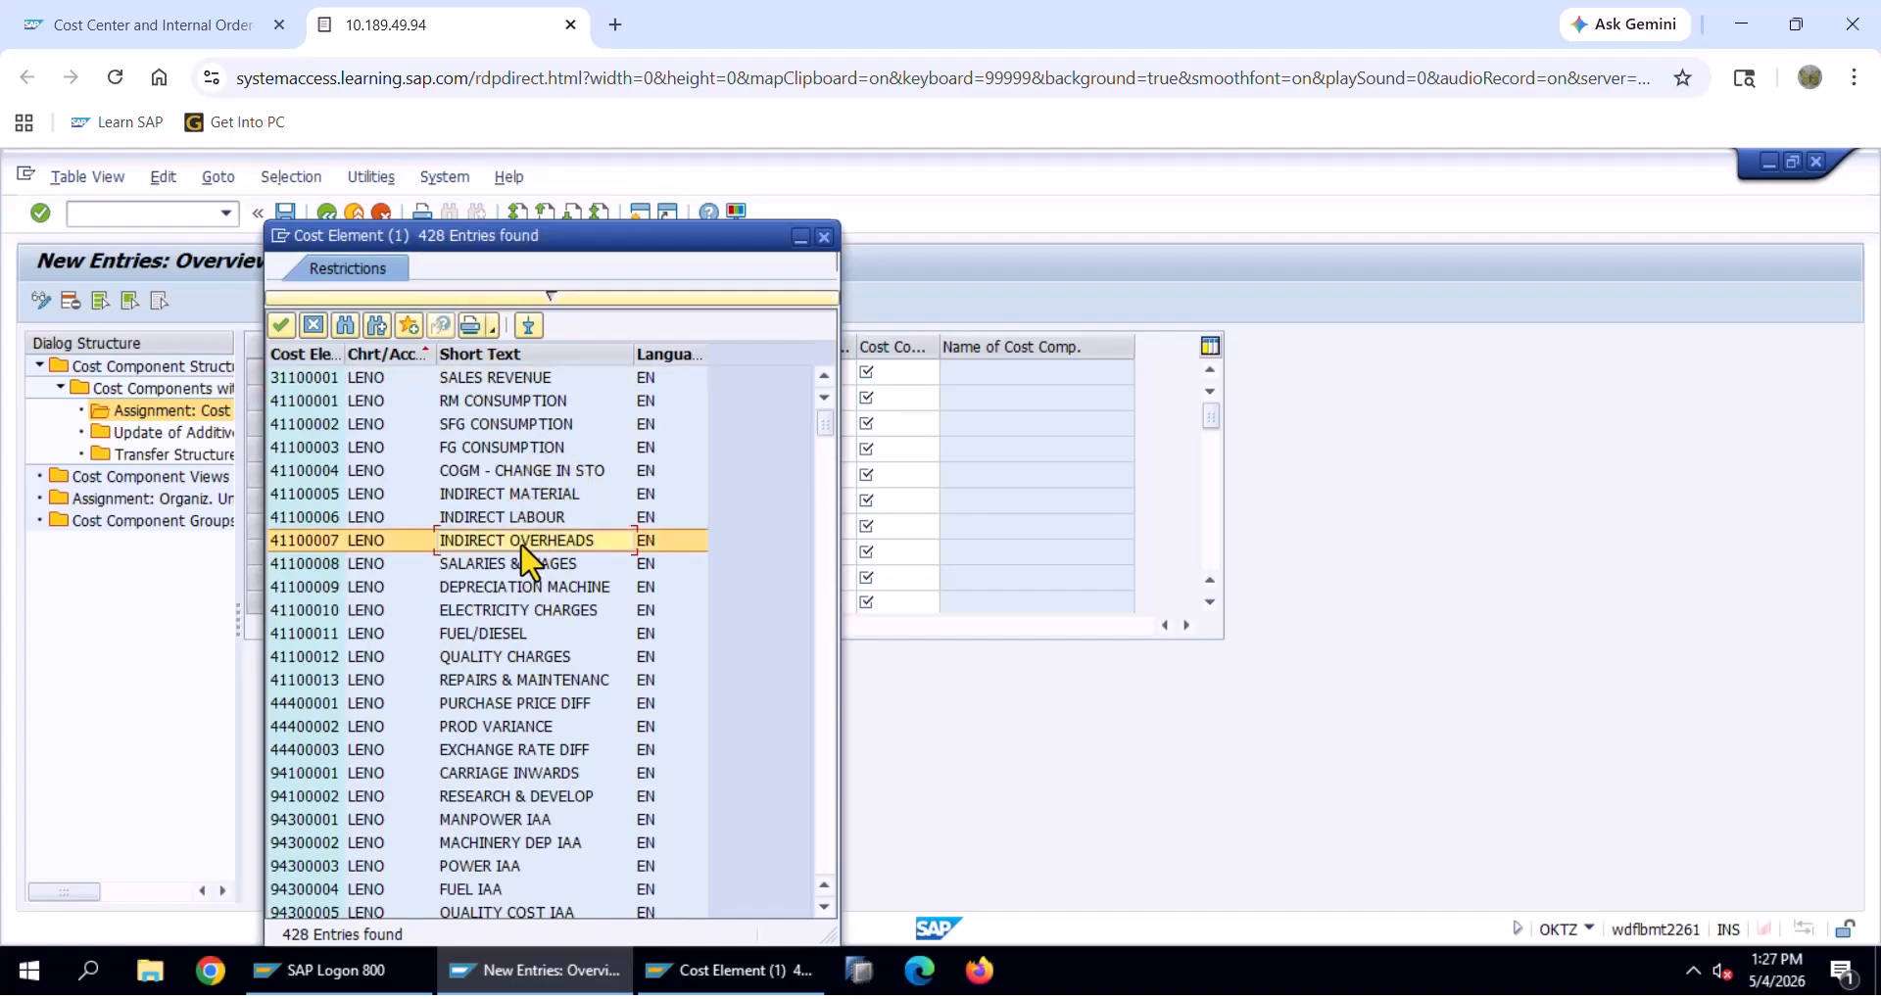
{"action": "double_click", "coordinate": [522, 545]}
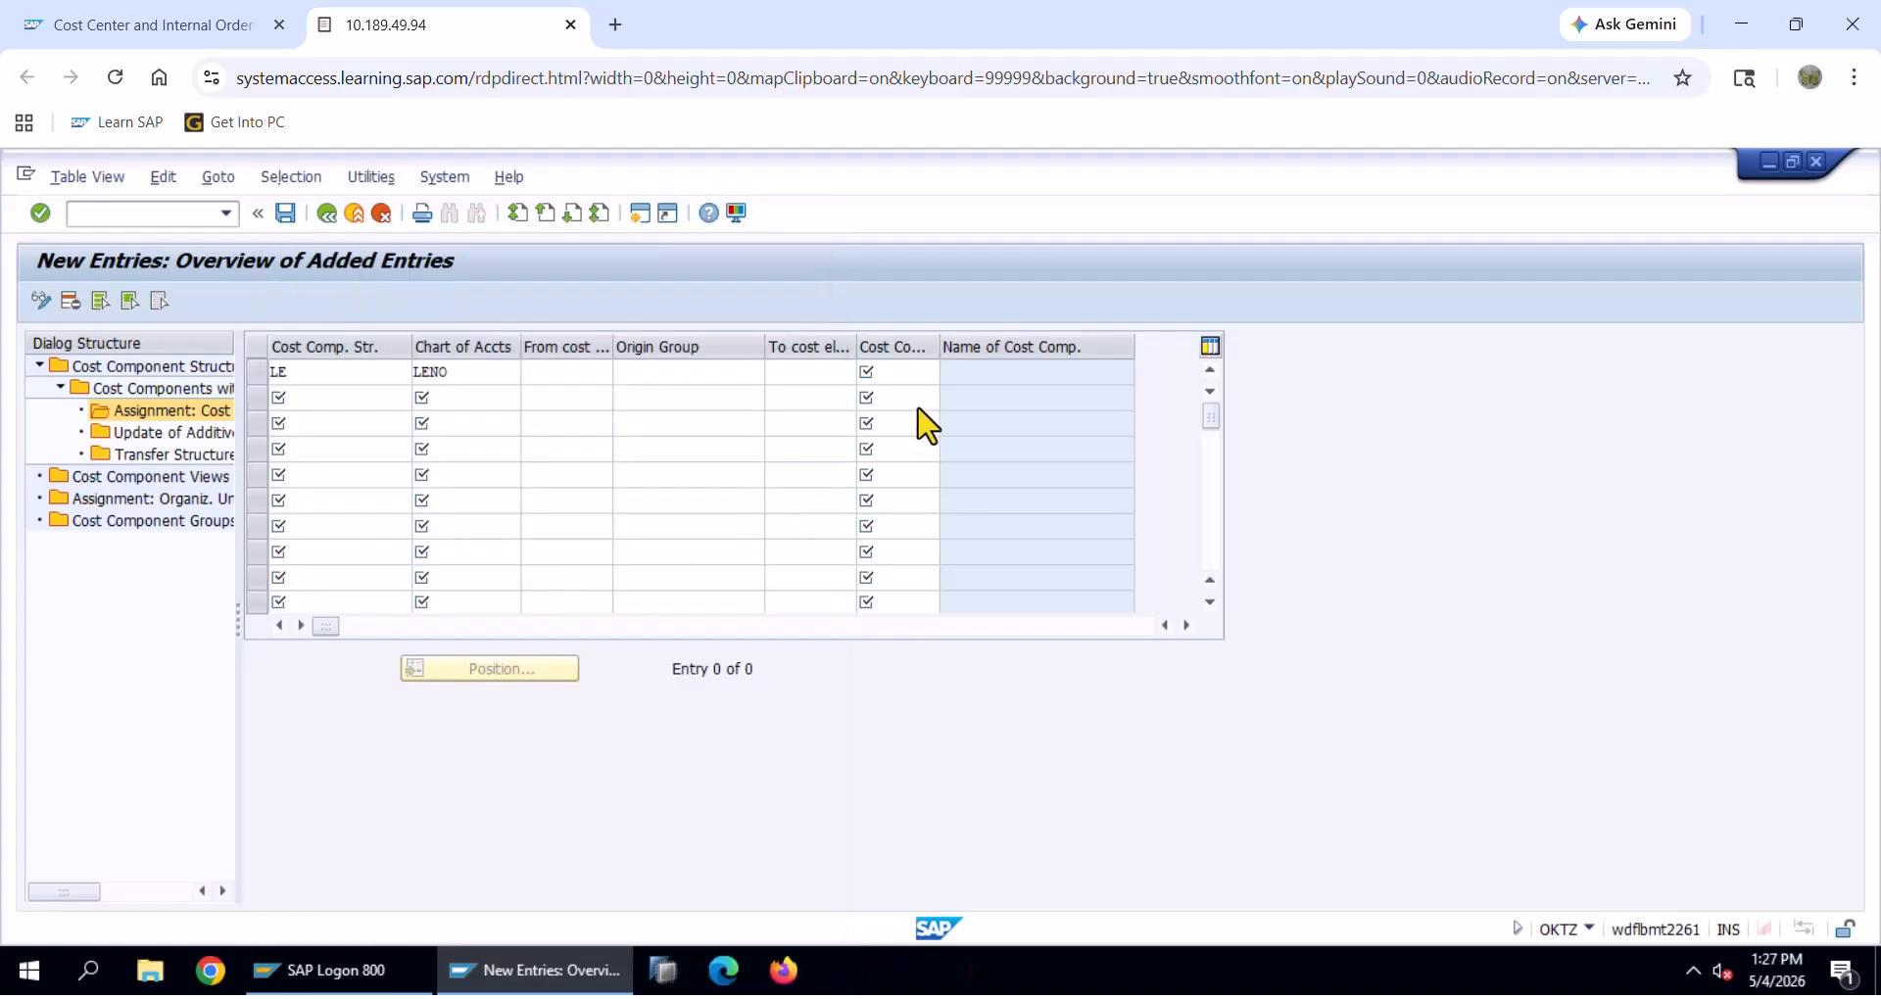
Assign cost component 120 Indirect Overheads to the cost element 41100007 row and save the assignment
{"action": "left_click", "coordinate": [891, 373]}
{"action": "key", "text": "F4"}
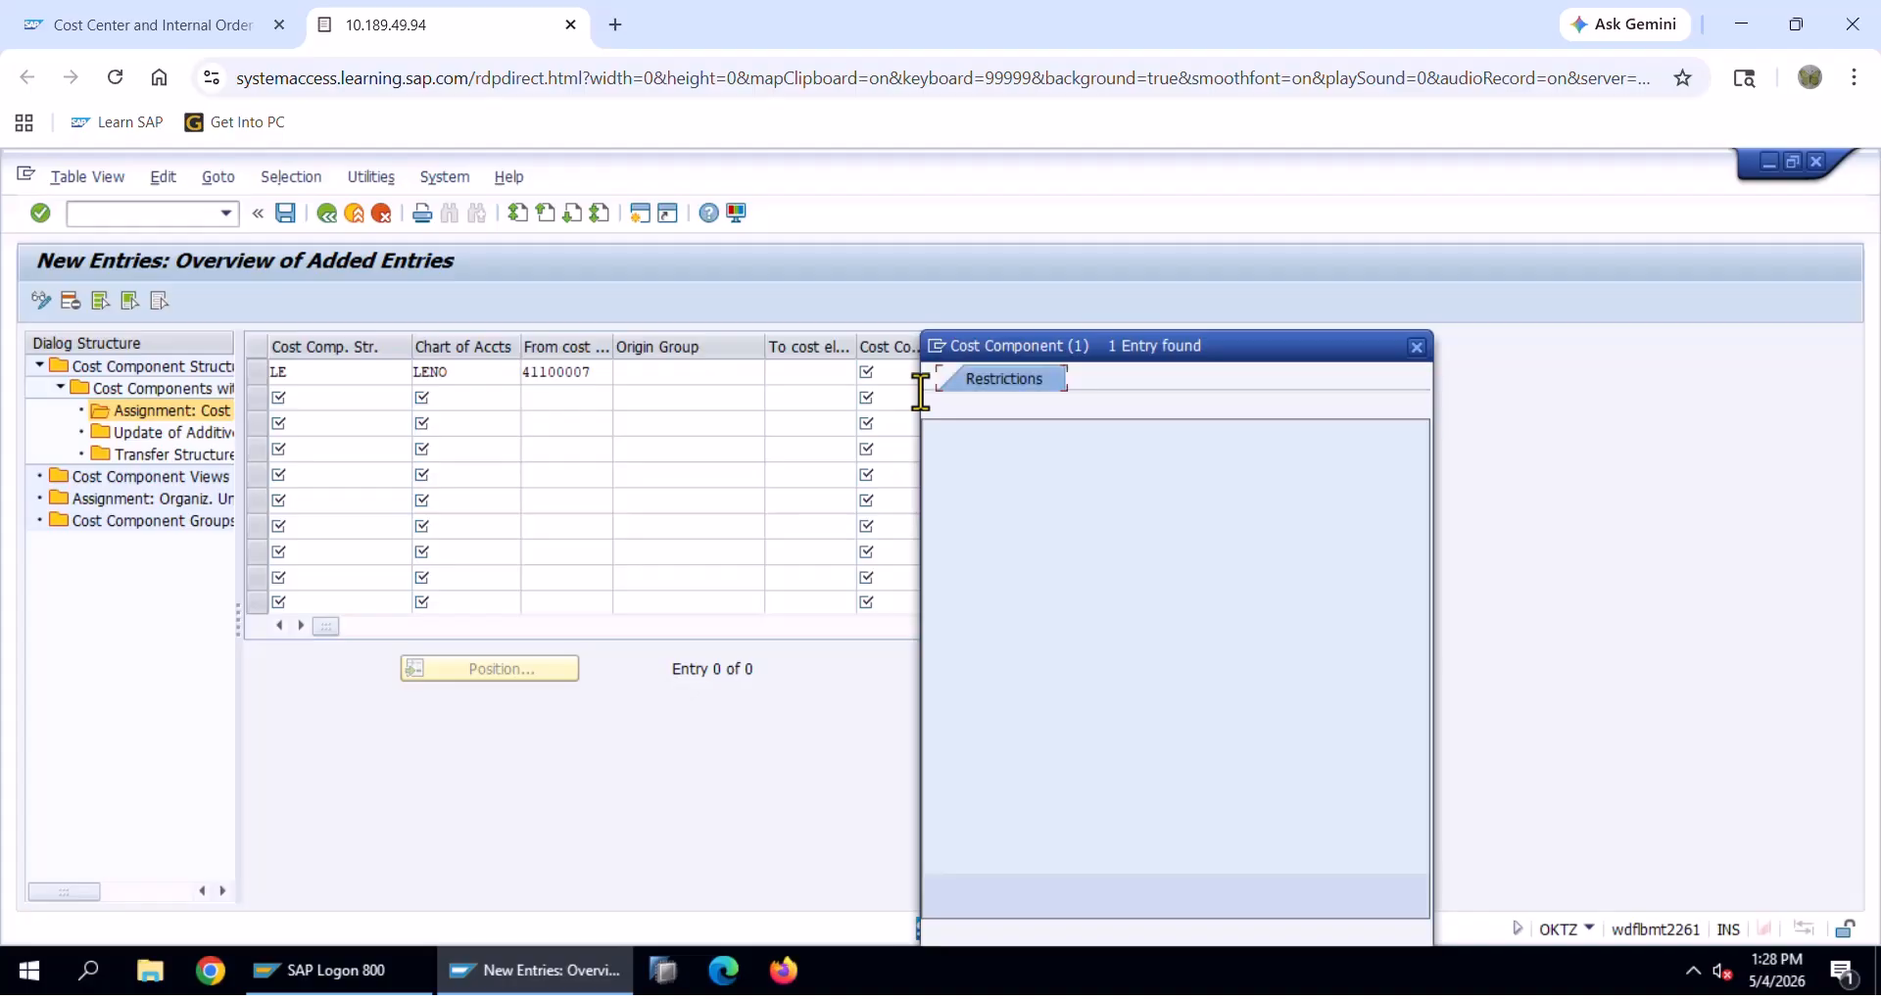
{"action": "double_click", "coordinate": [1077, 491]}
{"action": "left_click", "coordinate": [285, 215]}
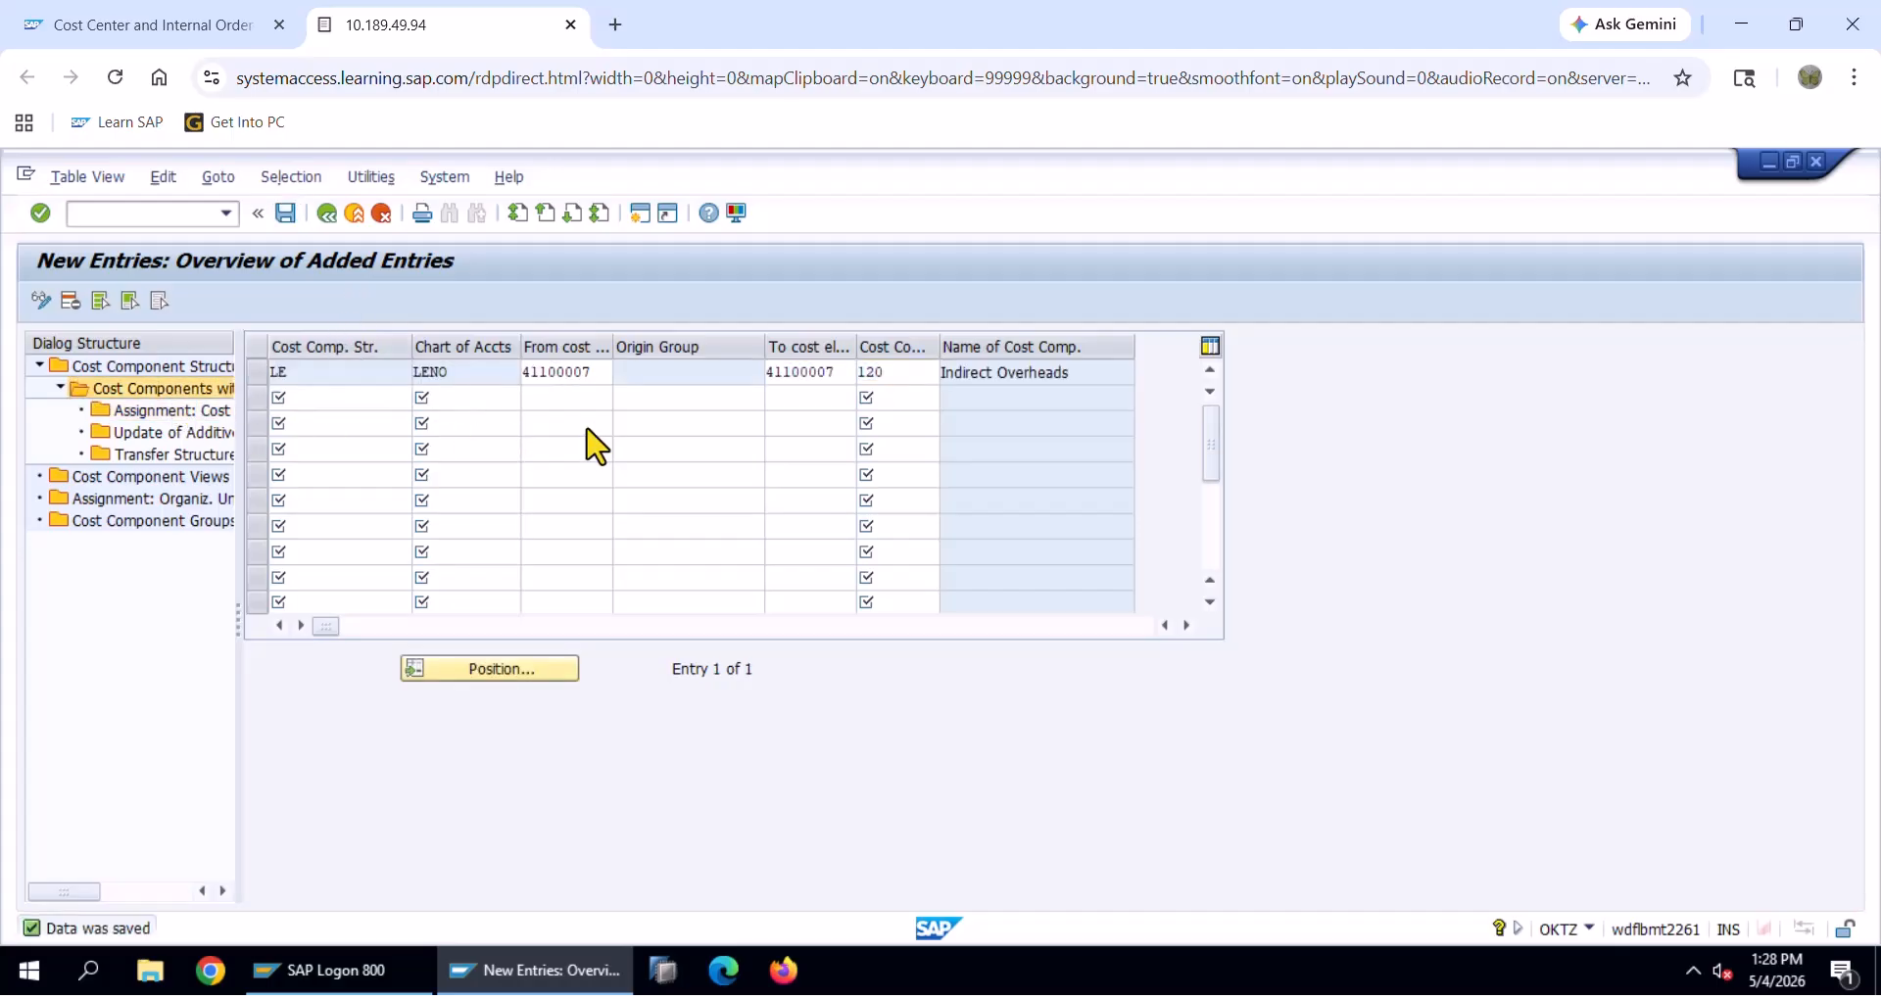
Switch to the Excel workbook and select the remaining cost components from Sub-Contracting Cost to Other costs in C17:C21
{"action": "key", "text": "alt+Tab"}
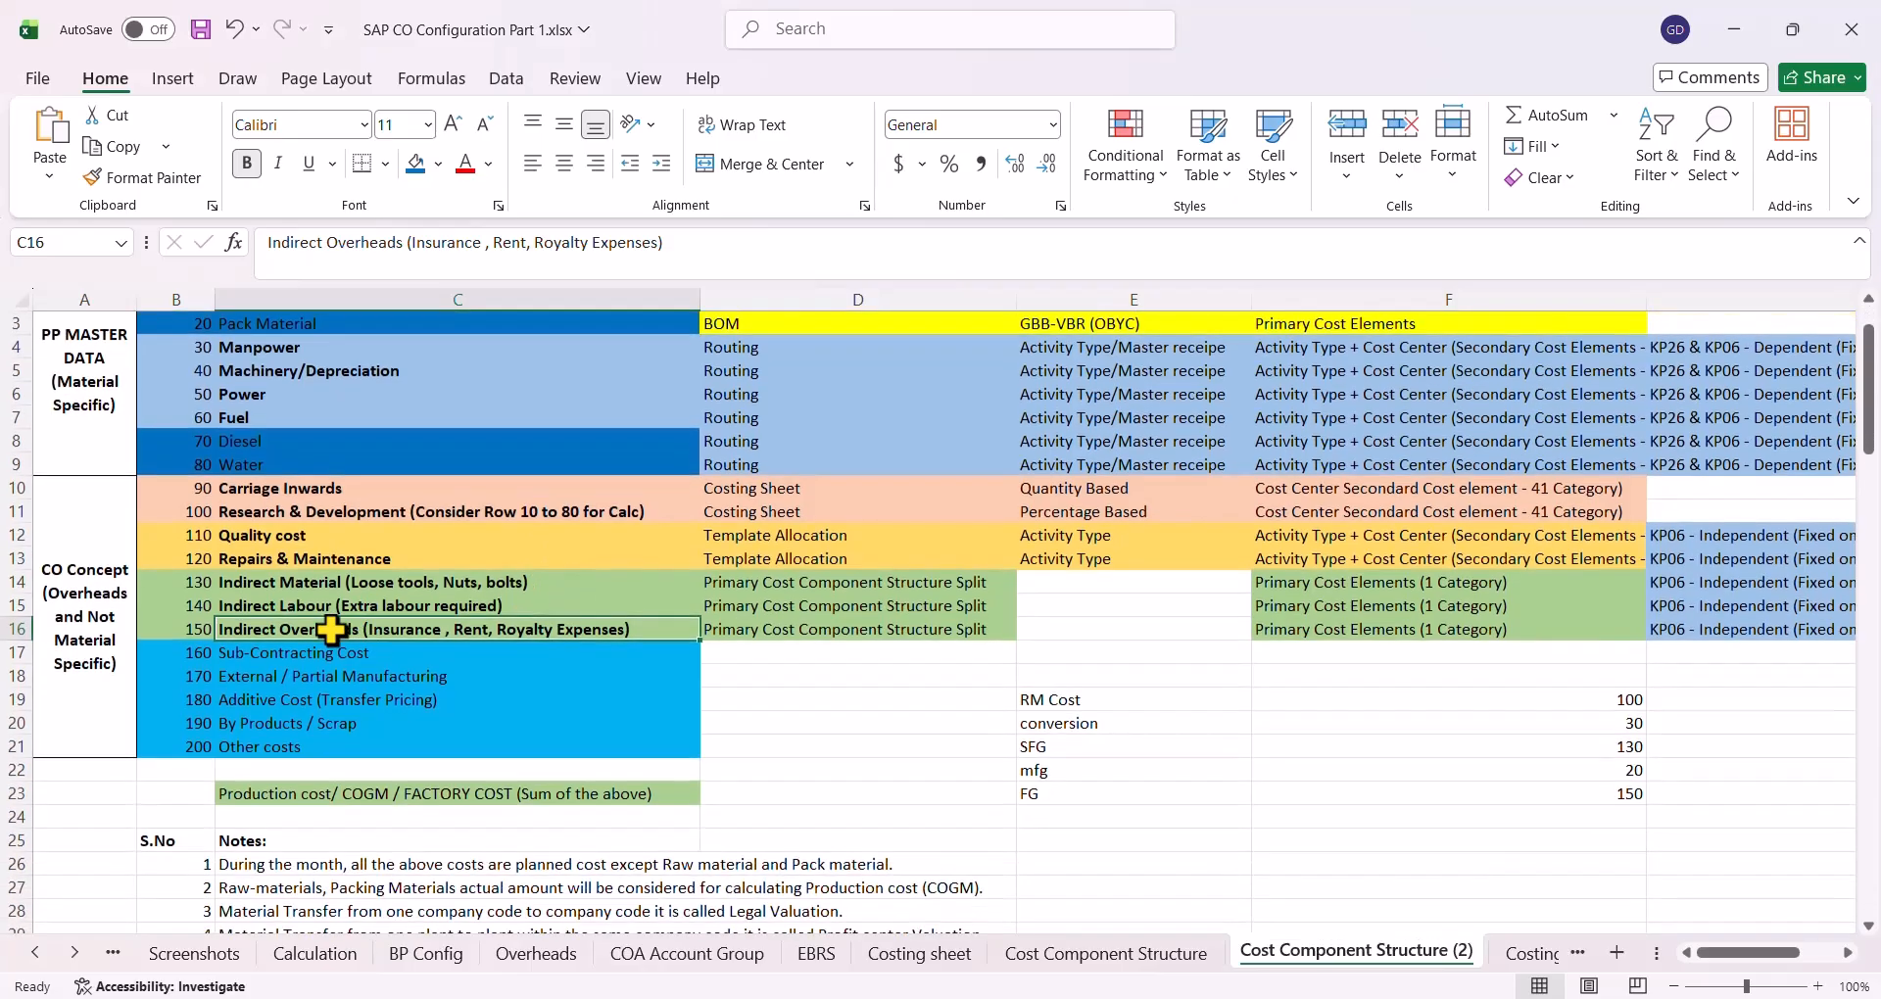
{"action": "left_click_drag", "start_coordinate": [252, 655], "coordinate": [284, 760]}
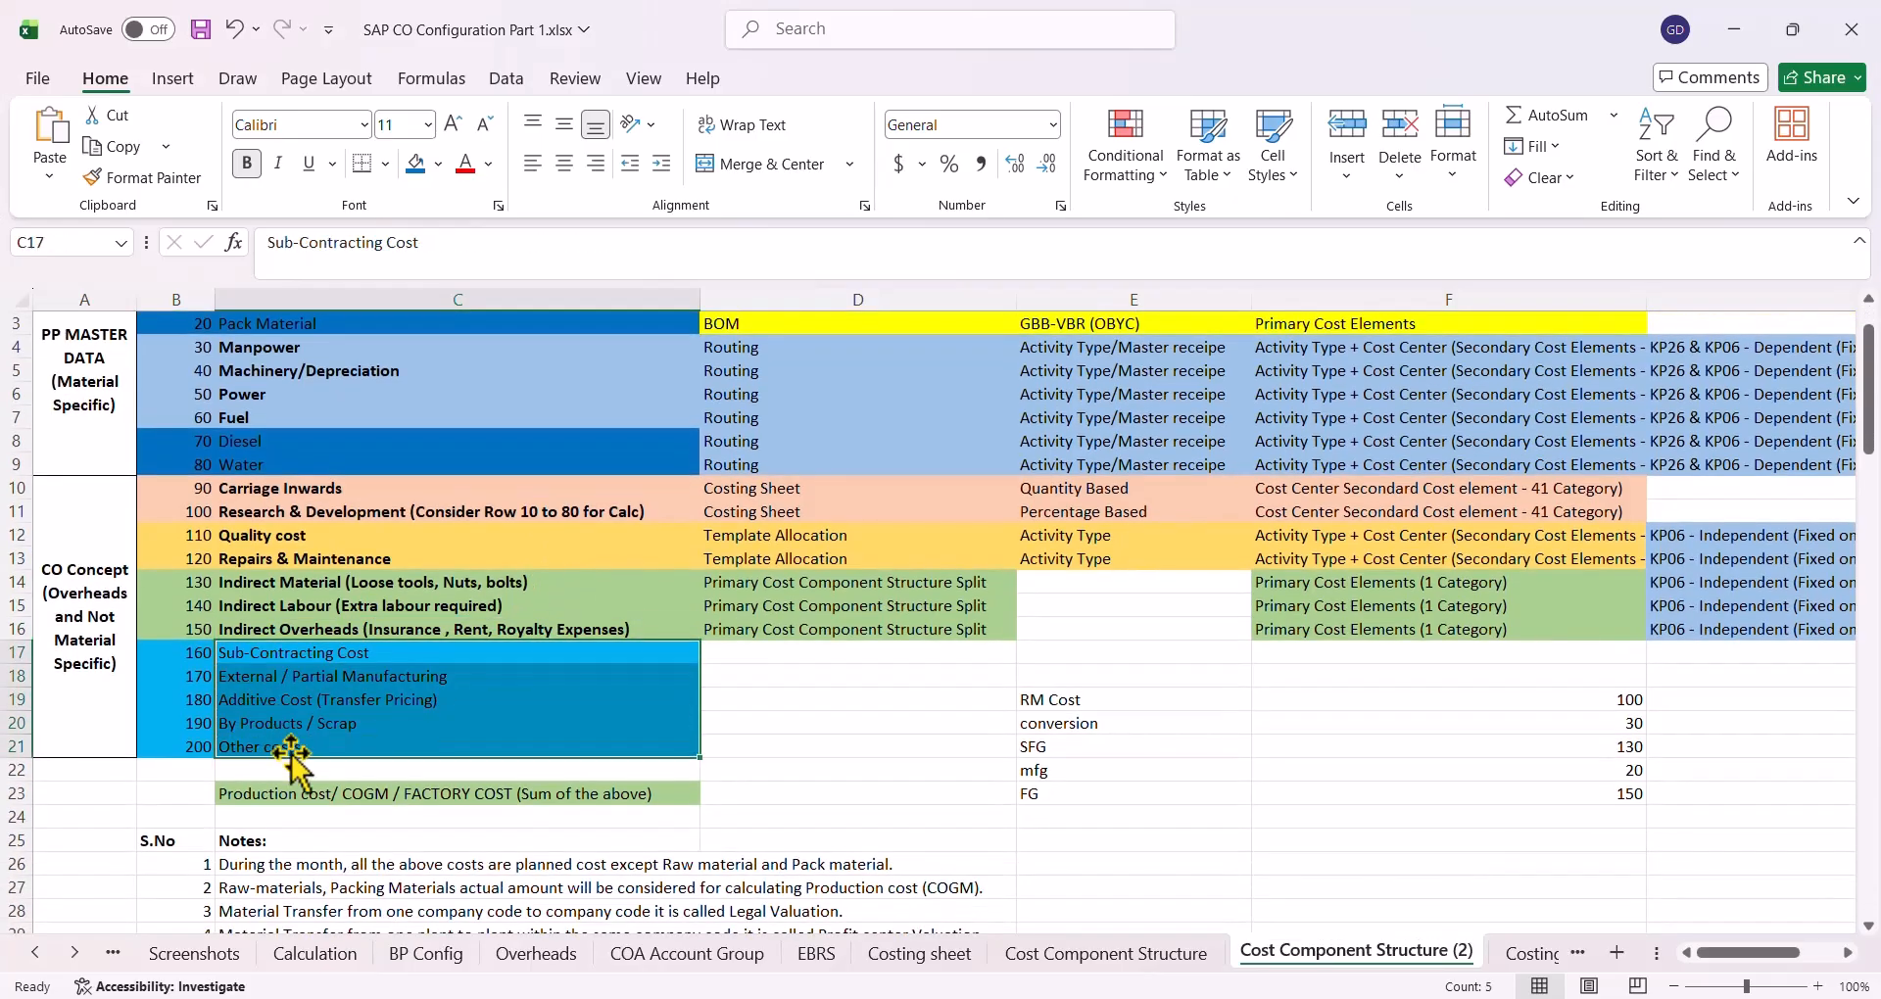
Select the Sub-Contracting Cost cell C17 in Excel and switch to SAP to check the last cost component number in structure LE
{"action": "left_click", "coordinate": [861, 676]}
{"action": "left_click", "coordinate": [317, 654]}
{"action": "key", "text": "alt+Tab"}
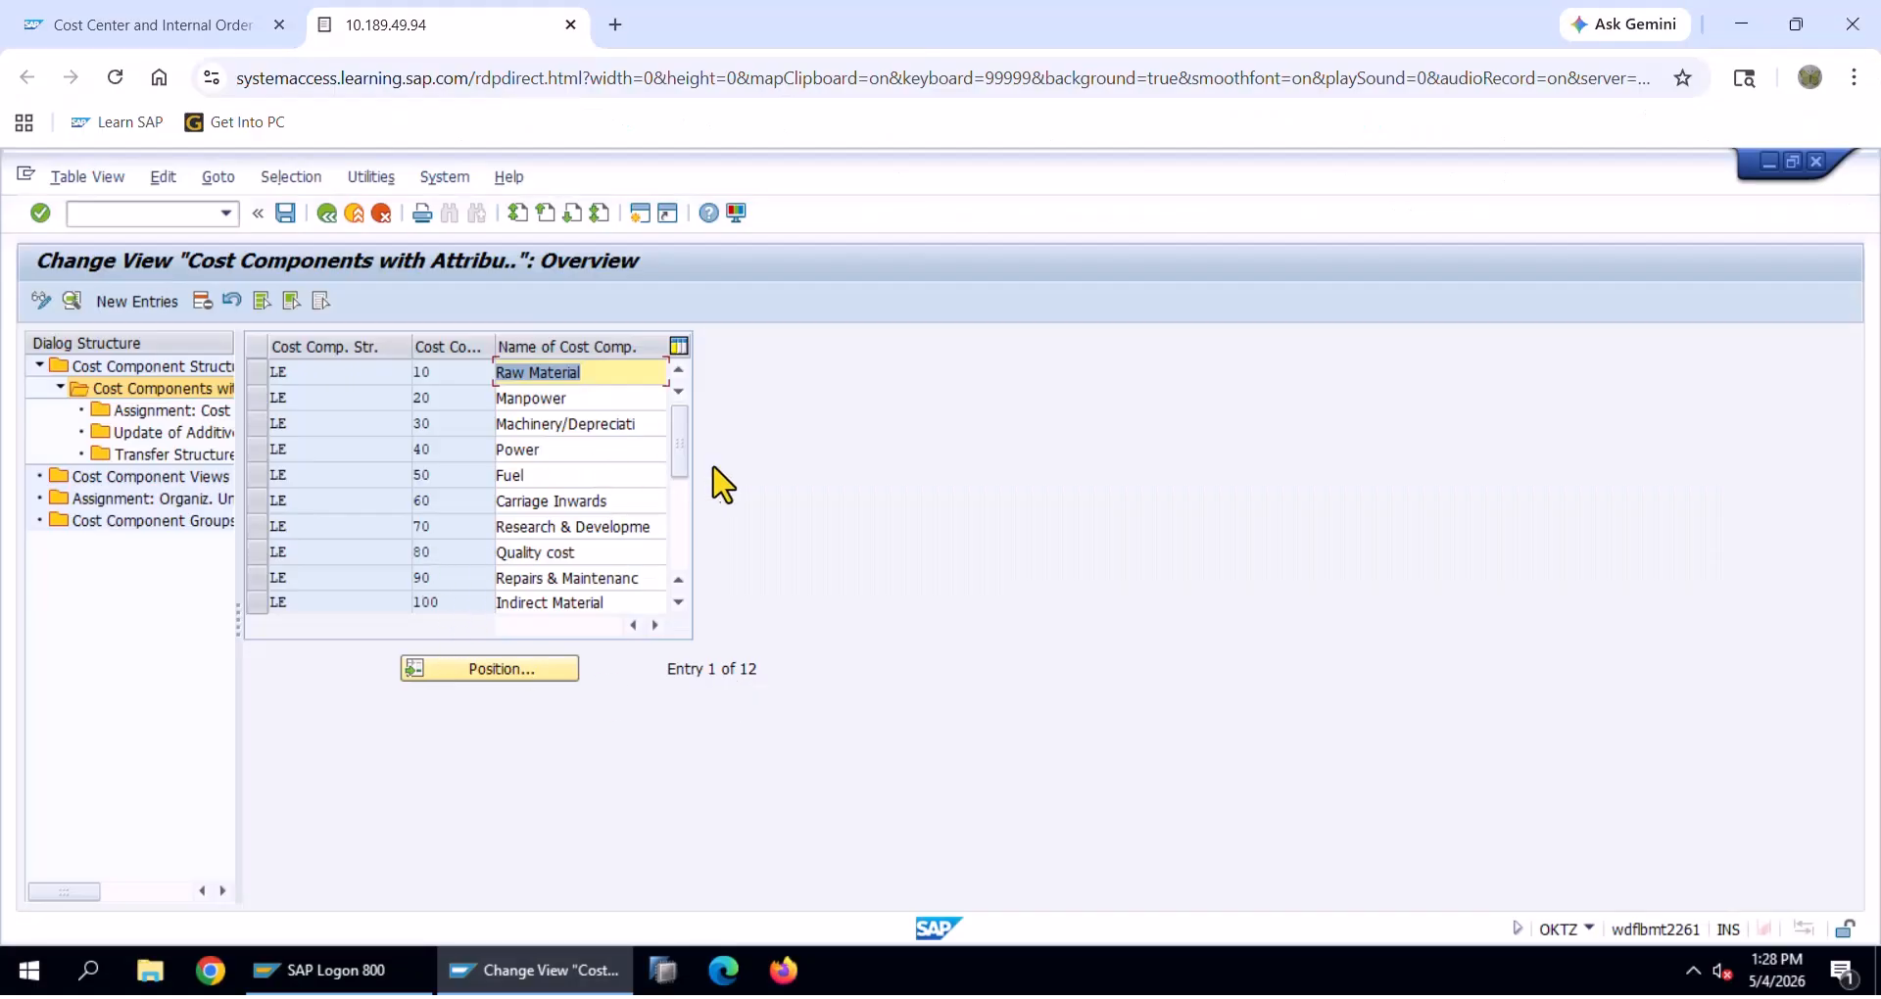
{"action": "key", "text": "alt"}
{"action": "key", "text": "Escape"}
{"action": "left_click", "coordinate": [684, 493]}
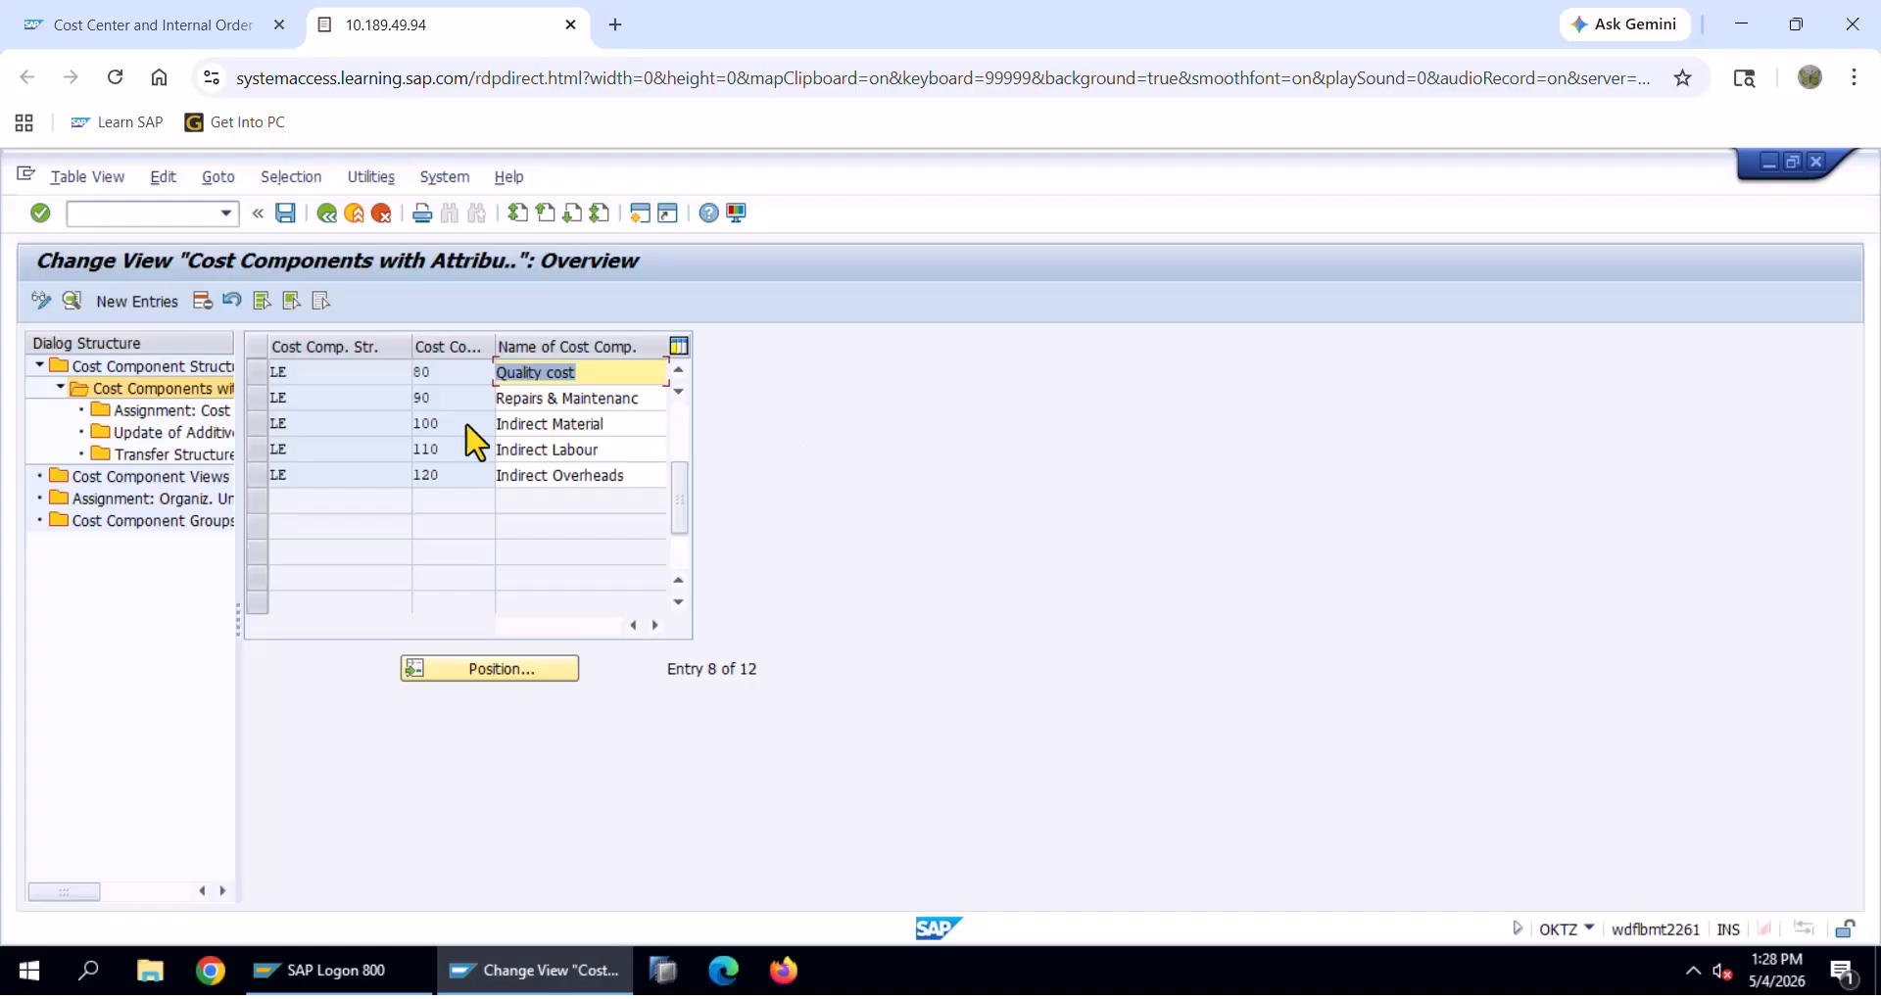
Start a new cost component entry with structure LE and copy the Sub-Contracting Cost name from C17 in Excel
{"action": "left_click", "coordinate": [154, 303]}
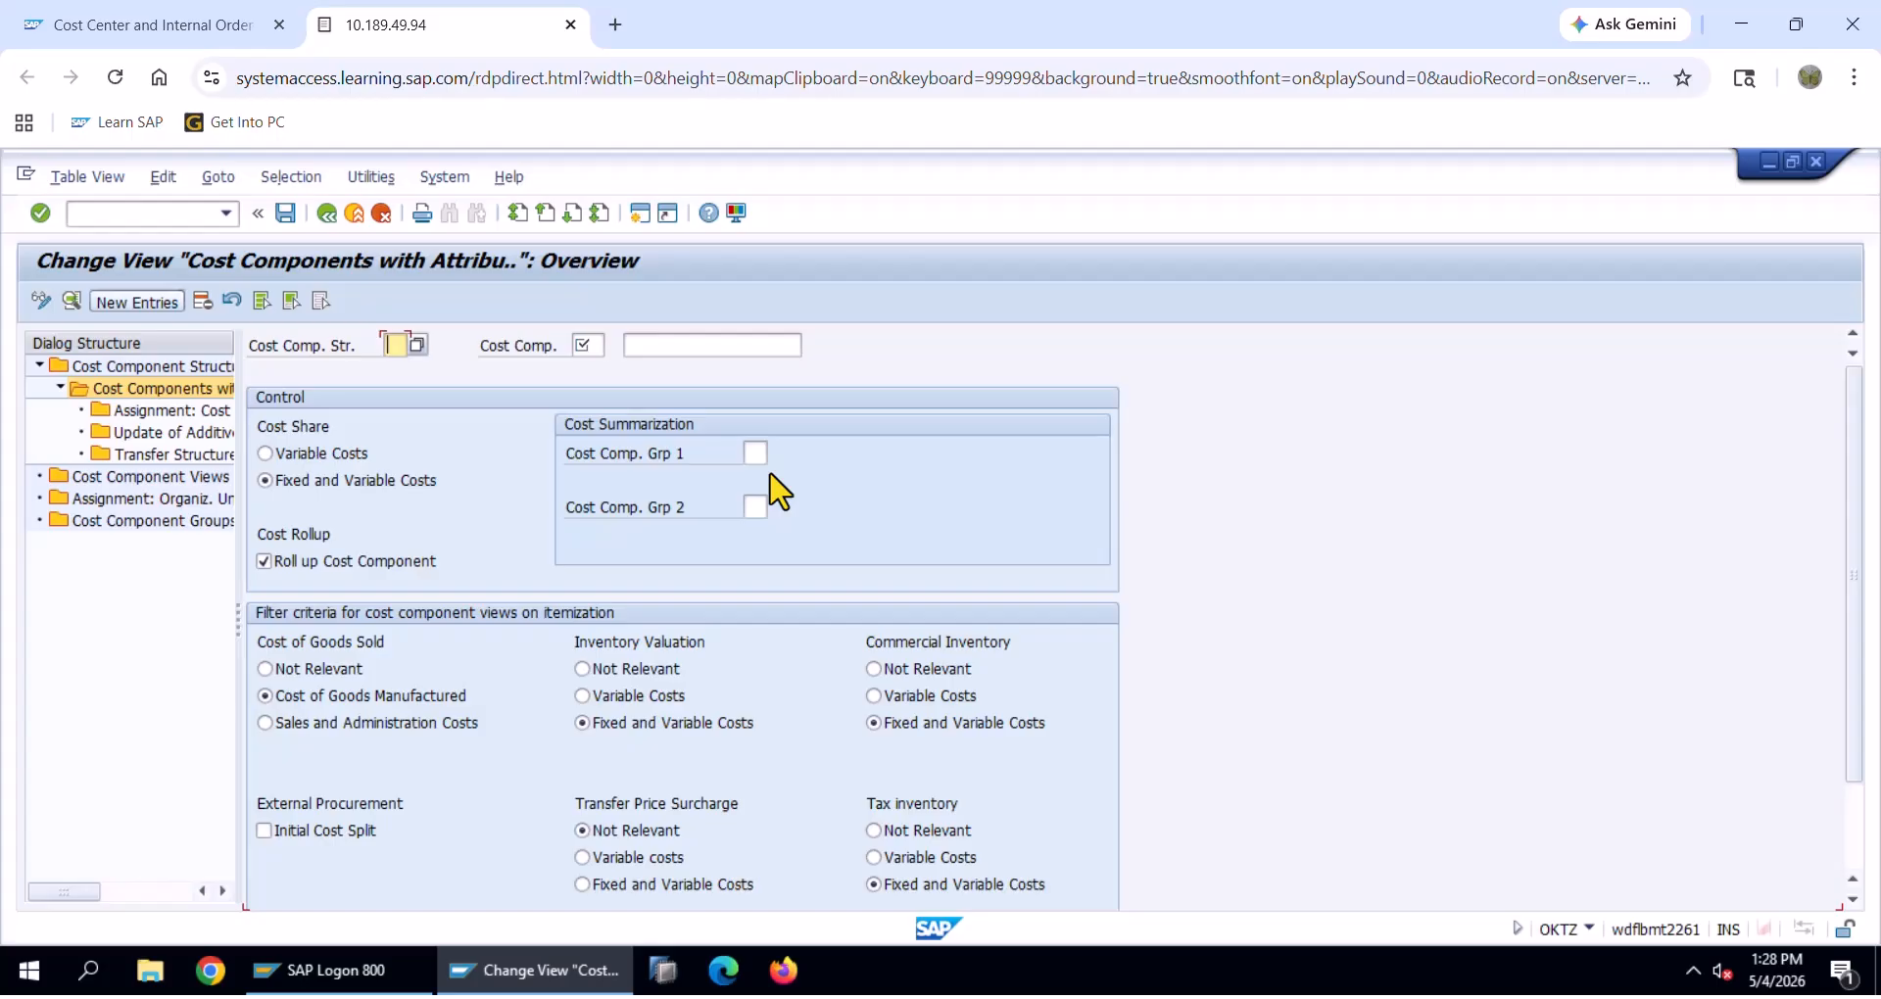
{"action": "type", "text": "LE"}
{"action": "key", "text": "Tab"}
{"action": "key", "text": "alt+Tab"}
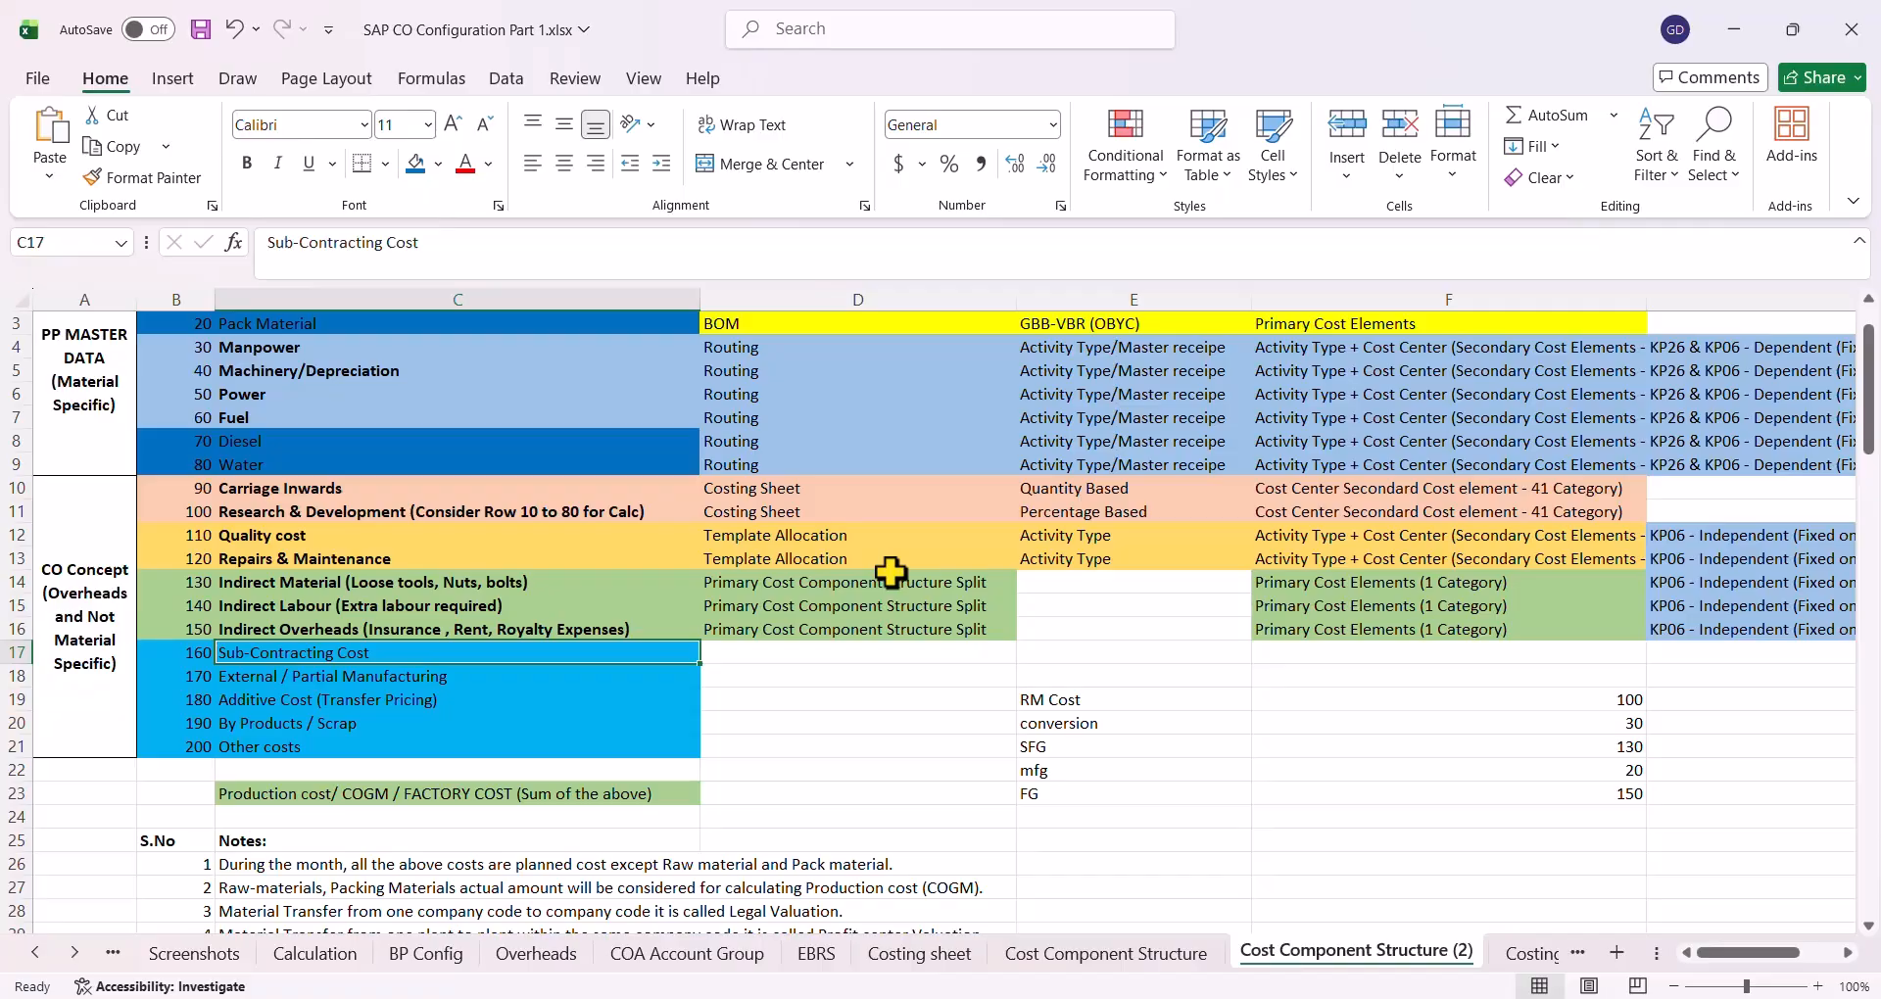
{"action": "key", "text": "ctrl+c"}
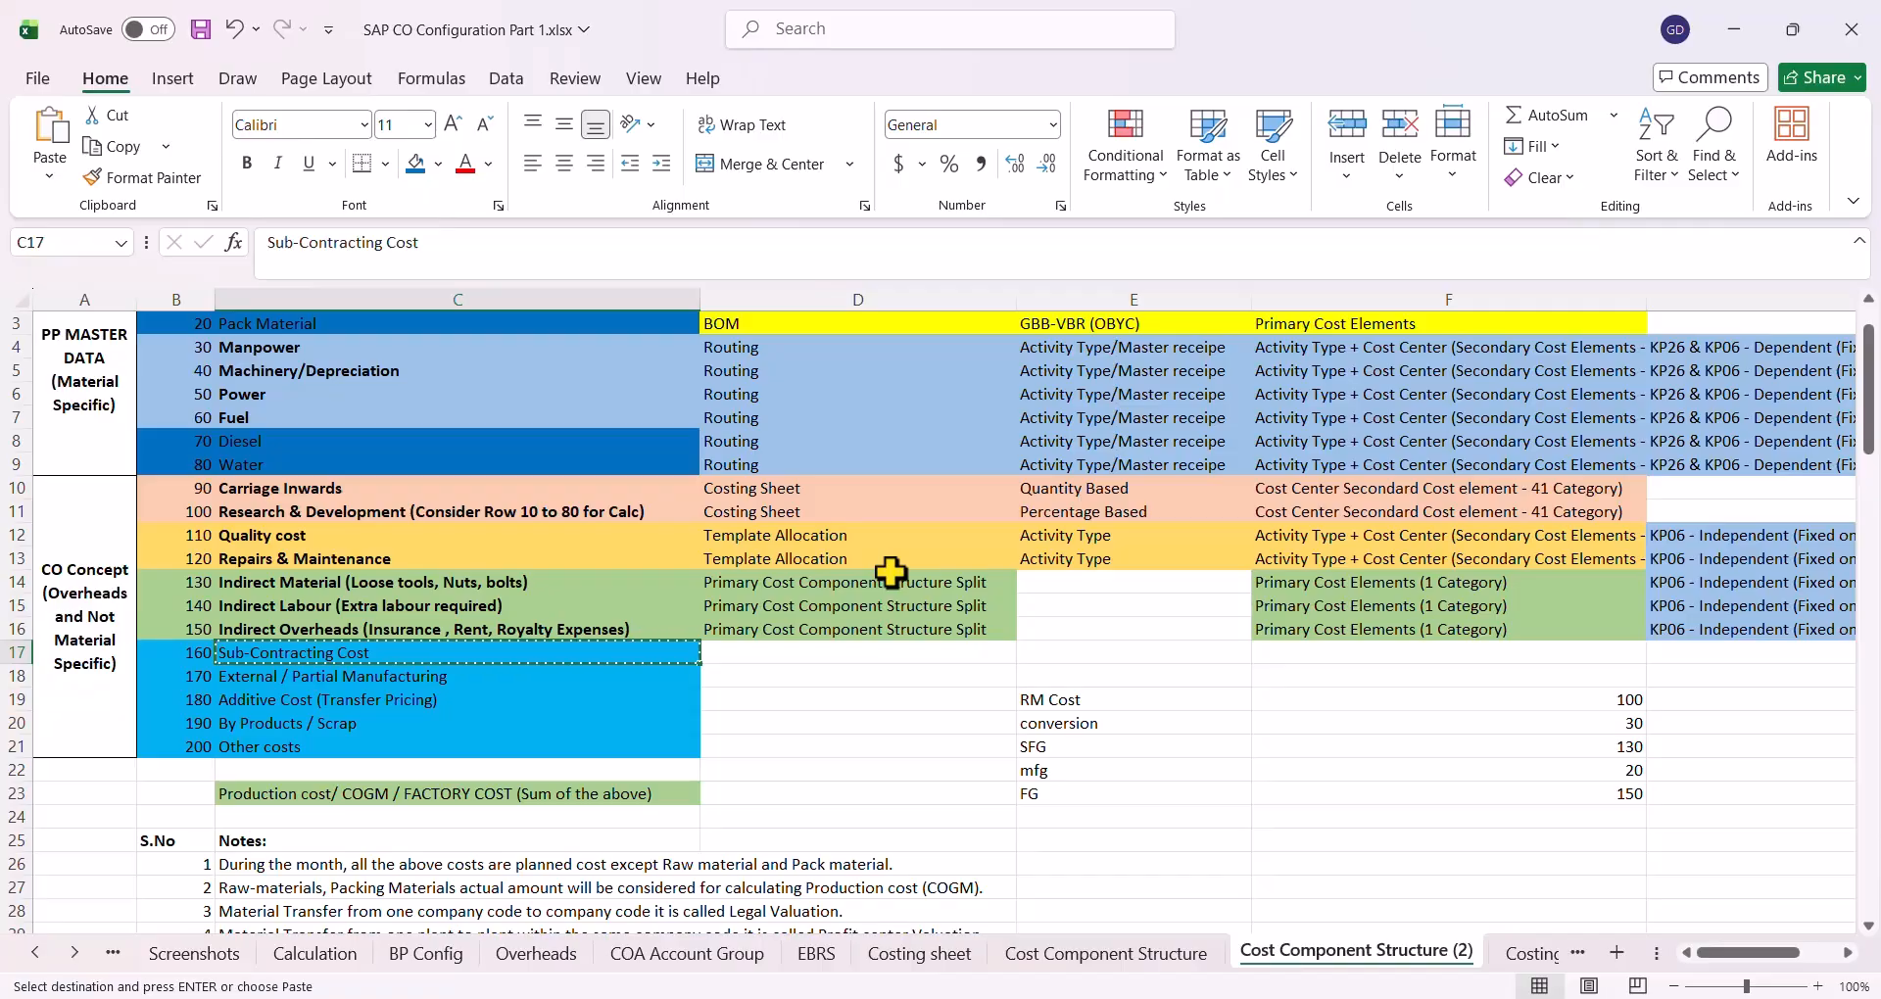
{"action": "key", "text": "alt+Tab"}
{"action": "key", "text": "Escape"}
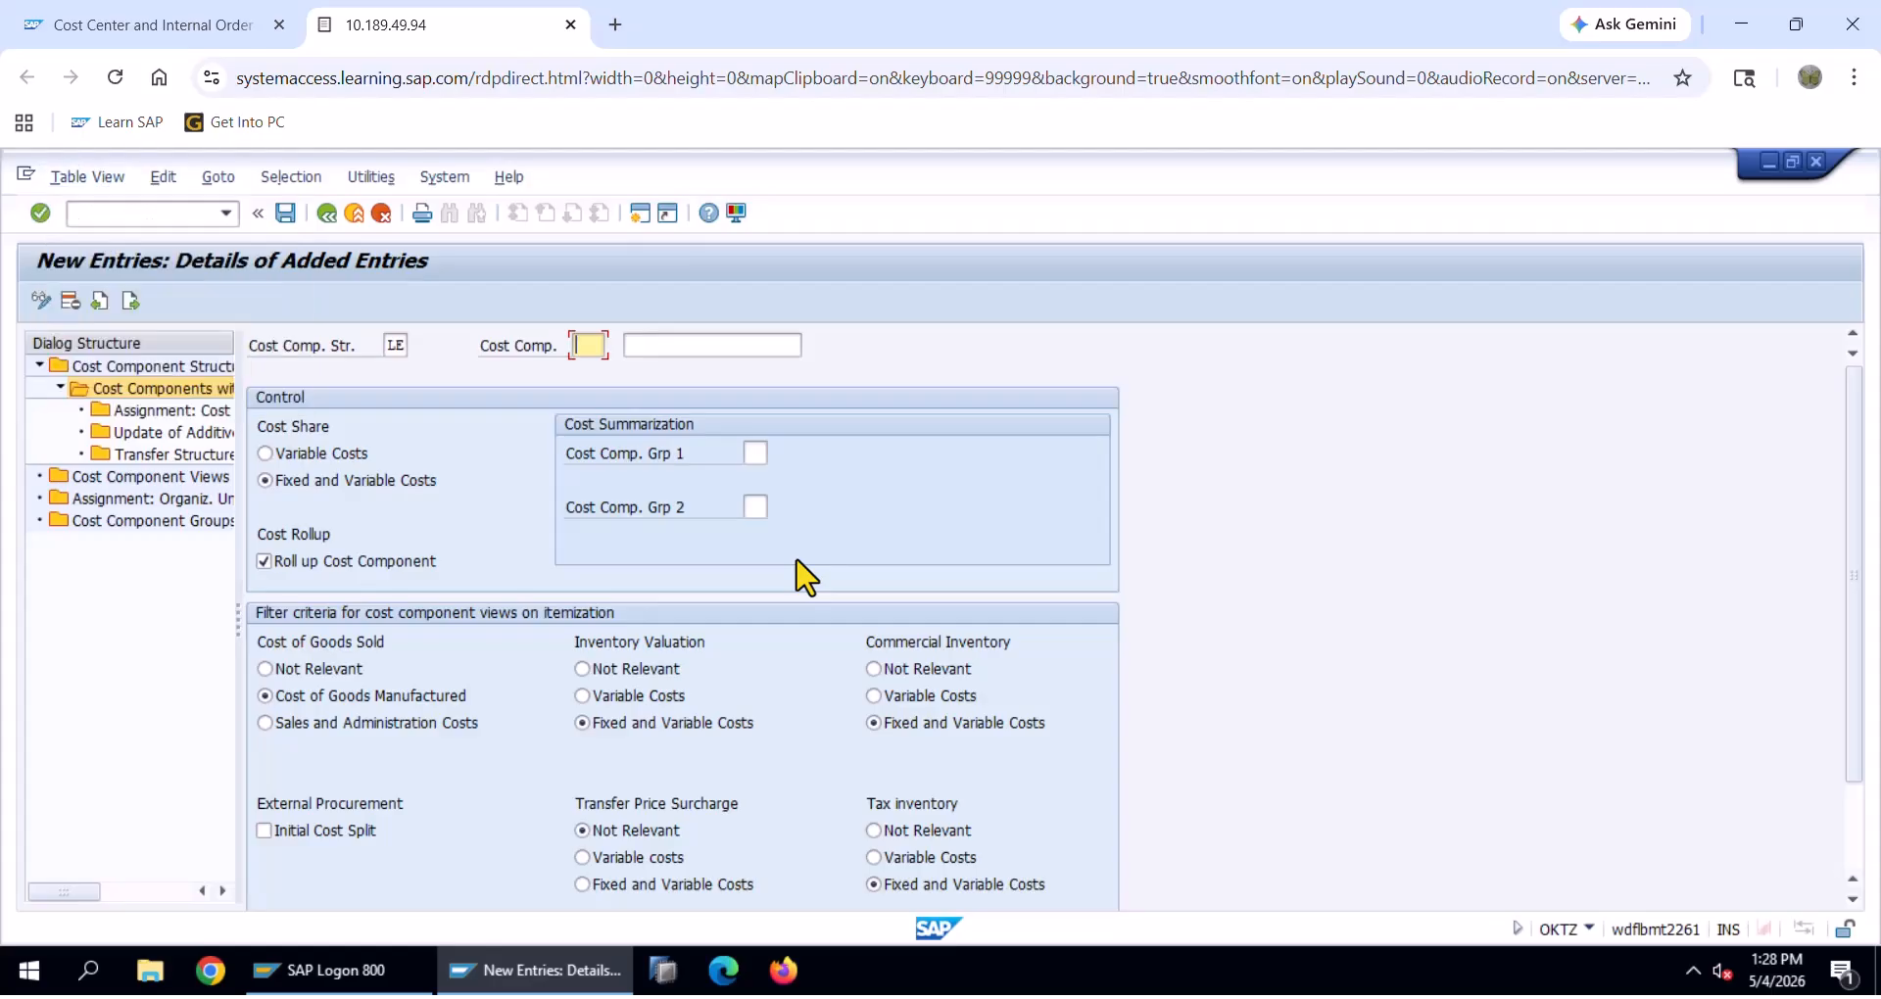
Set the new cost component's number to 130 and its name to Sub-Contracting Cost, and save it
{"action": "key", "text": "ctrl+v"}
{"action": "key", "text": "Tab"}
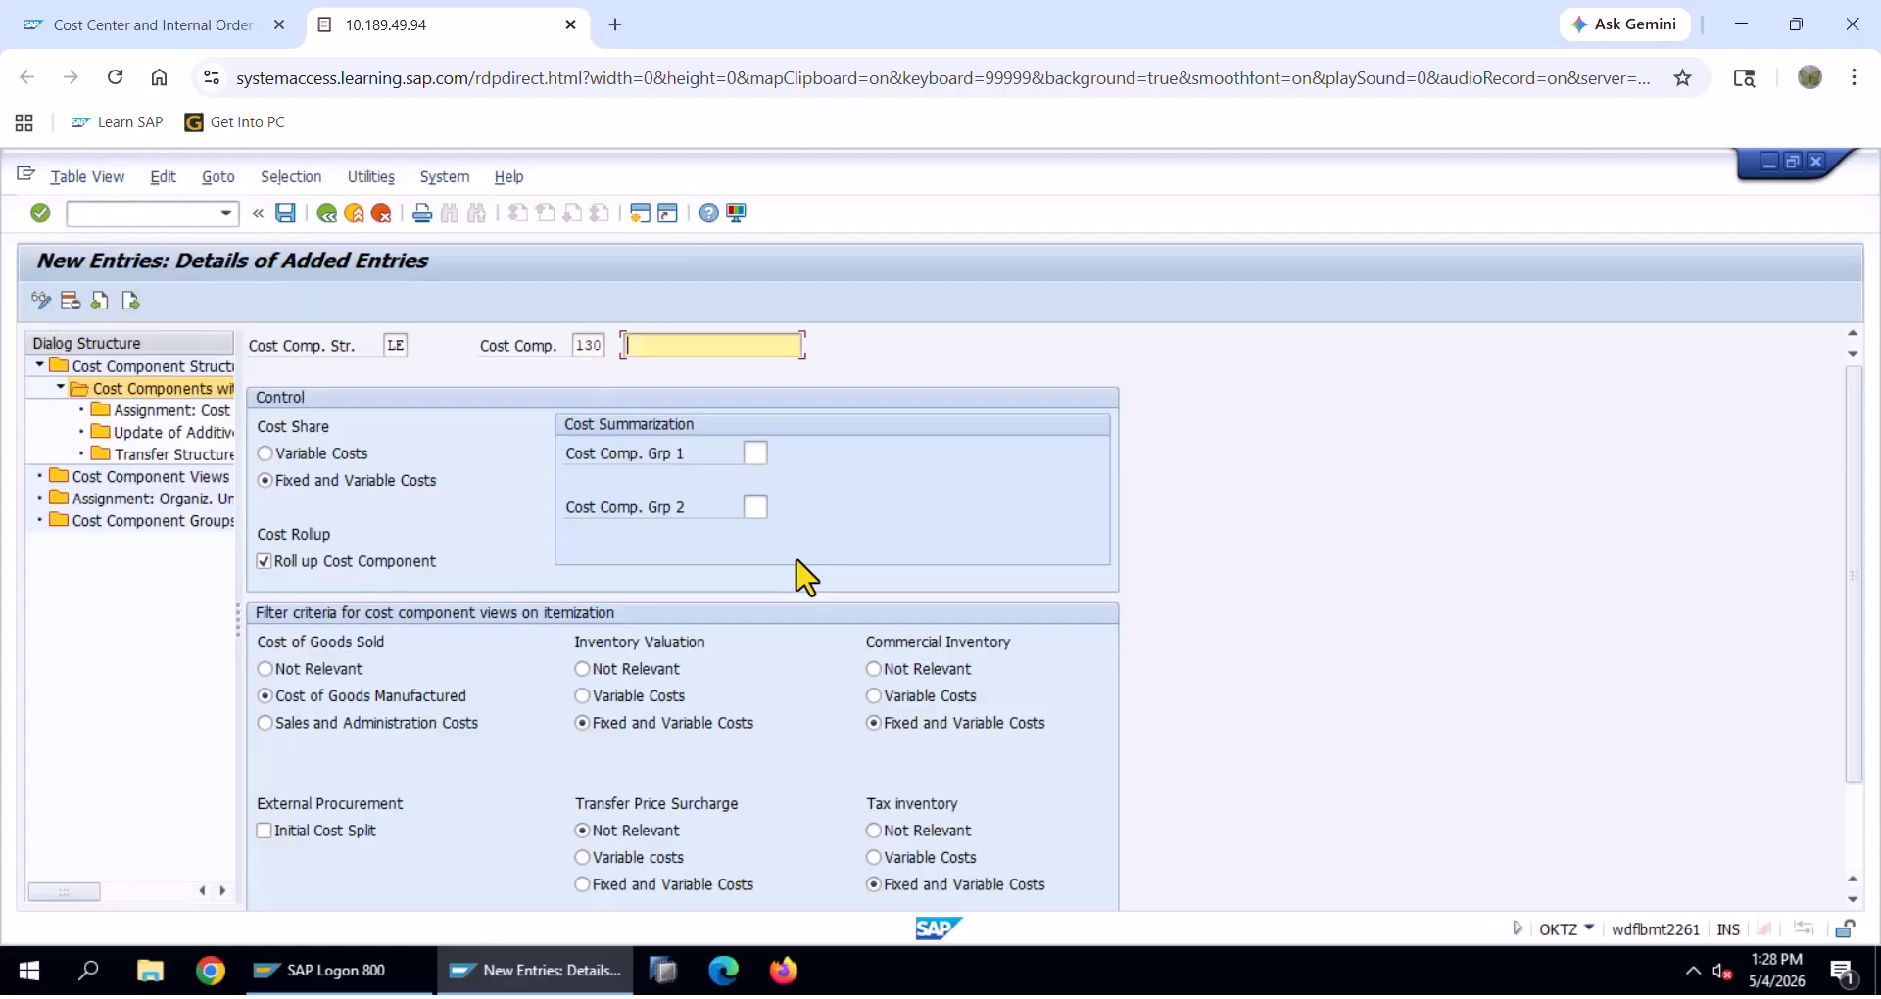
{"action": "key", "text": "ctrl+v"}
{"action": "key", "text": "Return"}
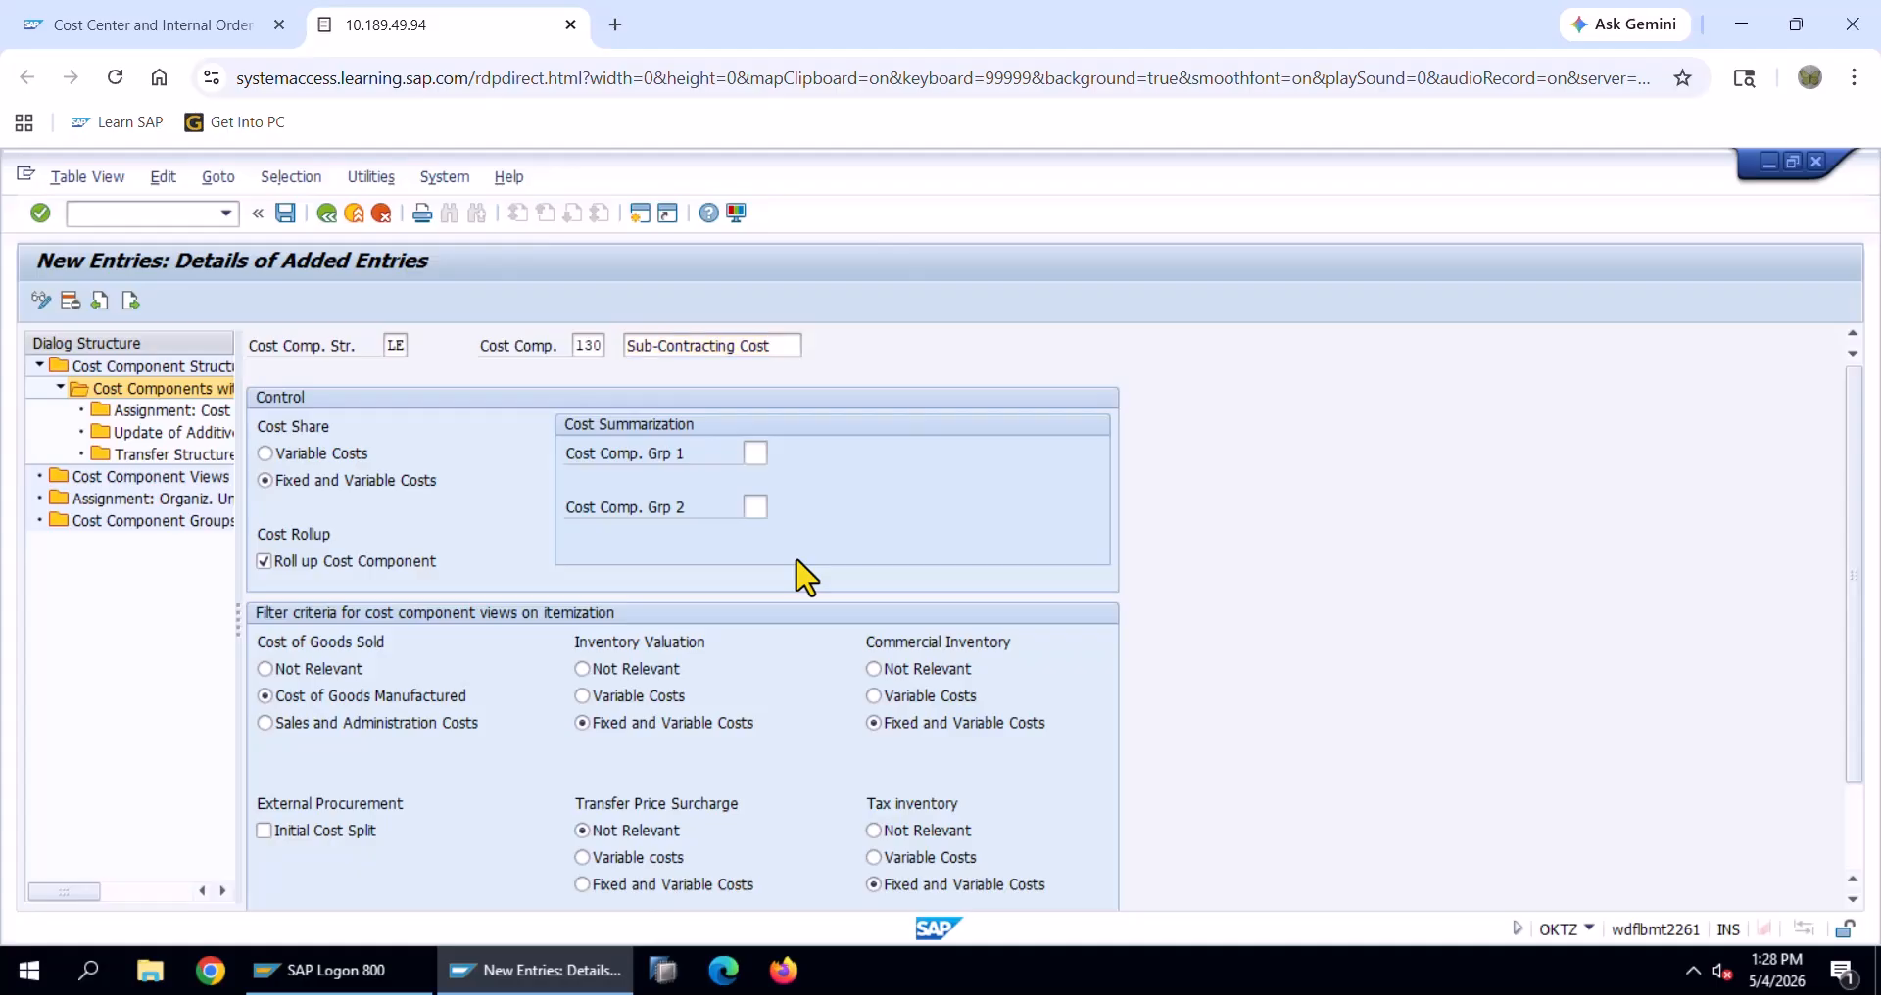
{"action": "key", "text": "ctrl+s"}
Create a cost element assignment row for Sub-Contracting Cost with structure LE and chart of accounts LENO, leaving the cost element range and origin group blank
{"action": "left_click", "coordinate": [175, 413]}
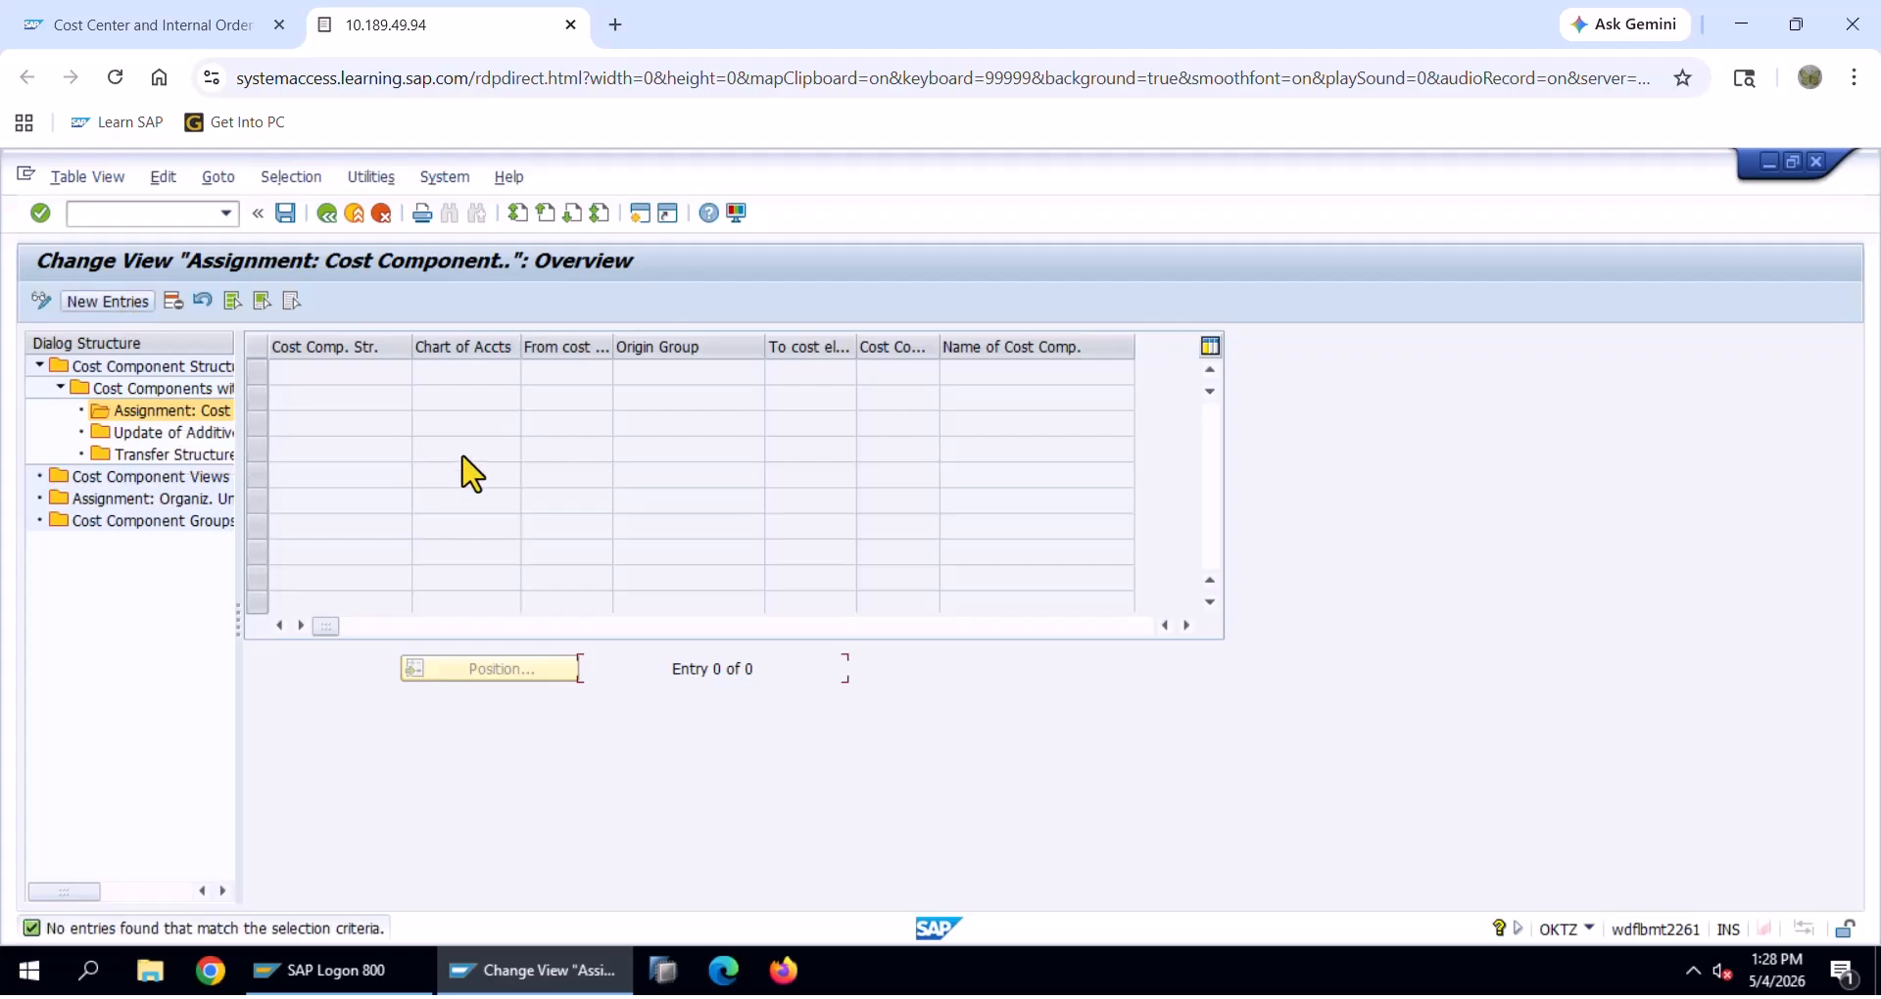
{"action": "key", "text": "F5"}
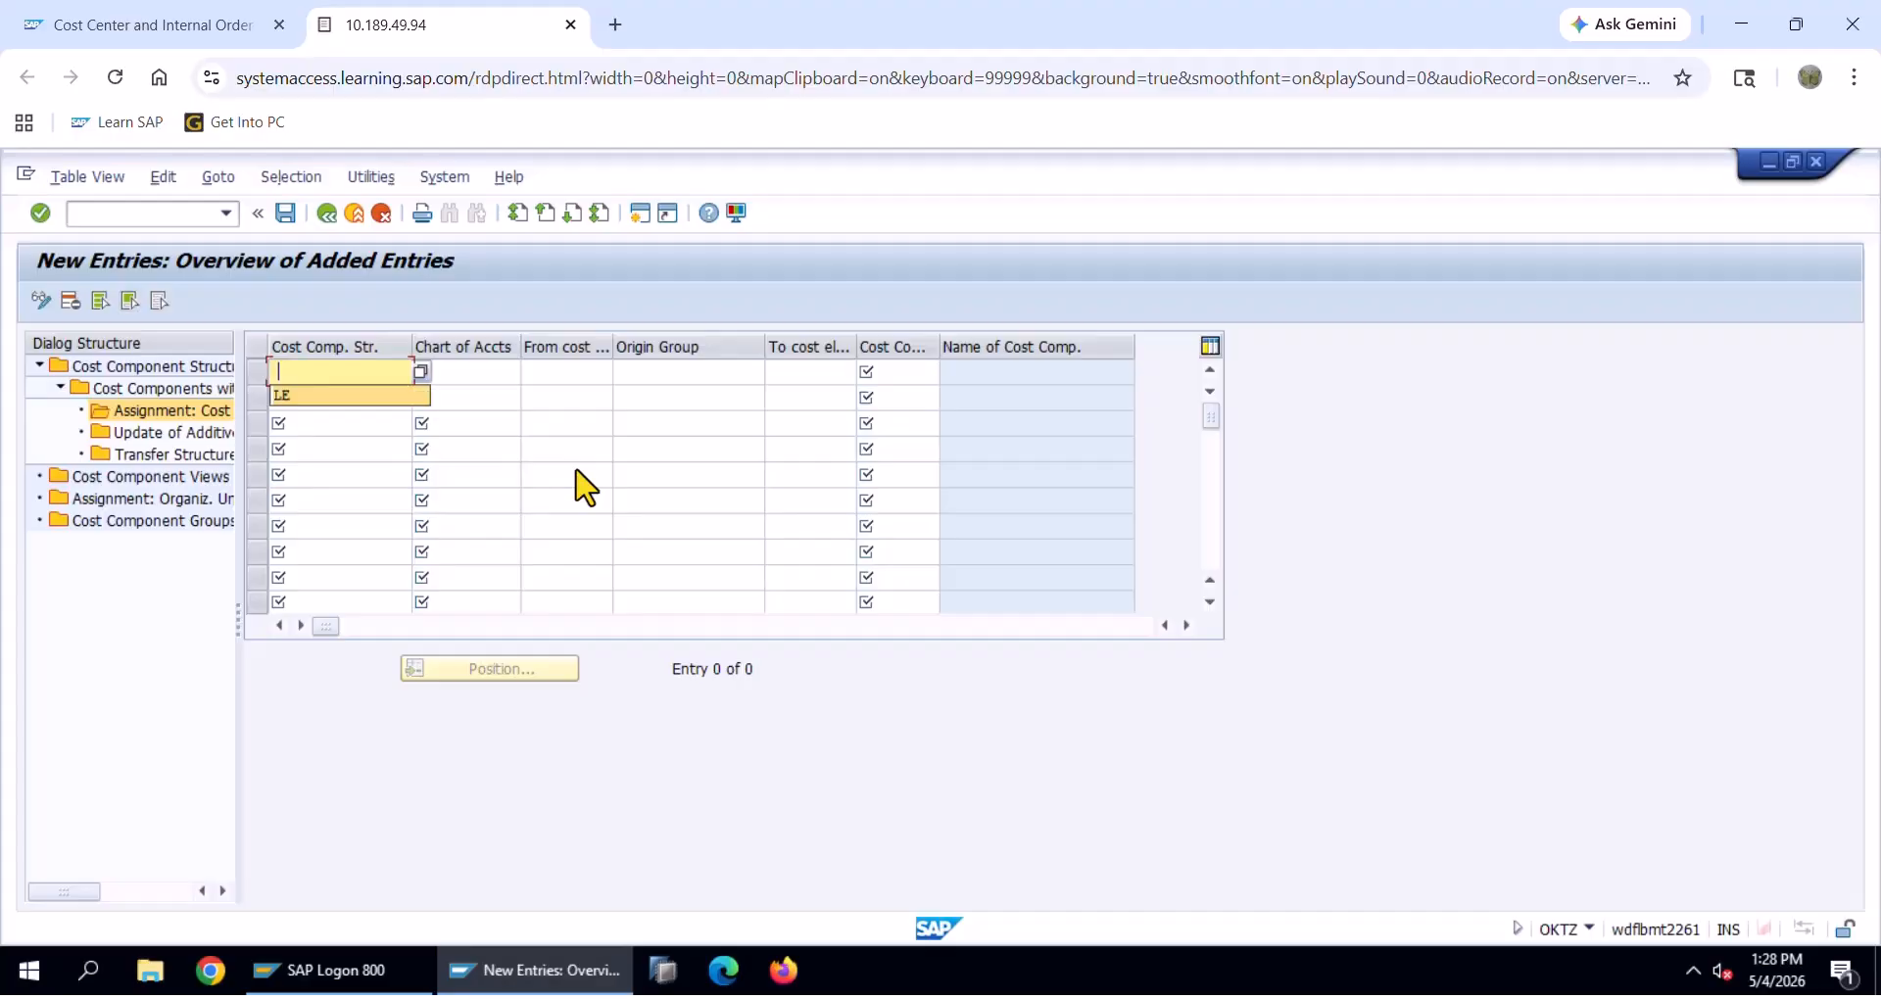
{"action": "key", "text": "Tab"}
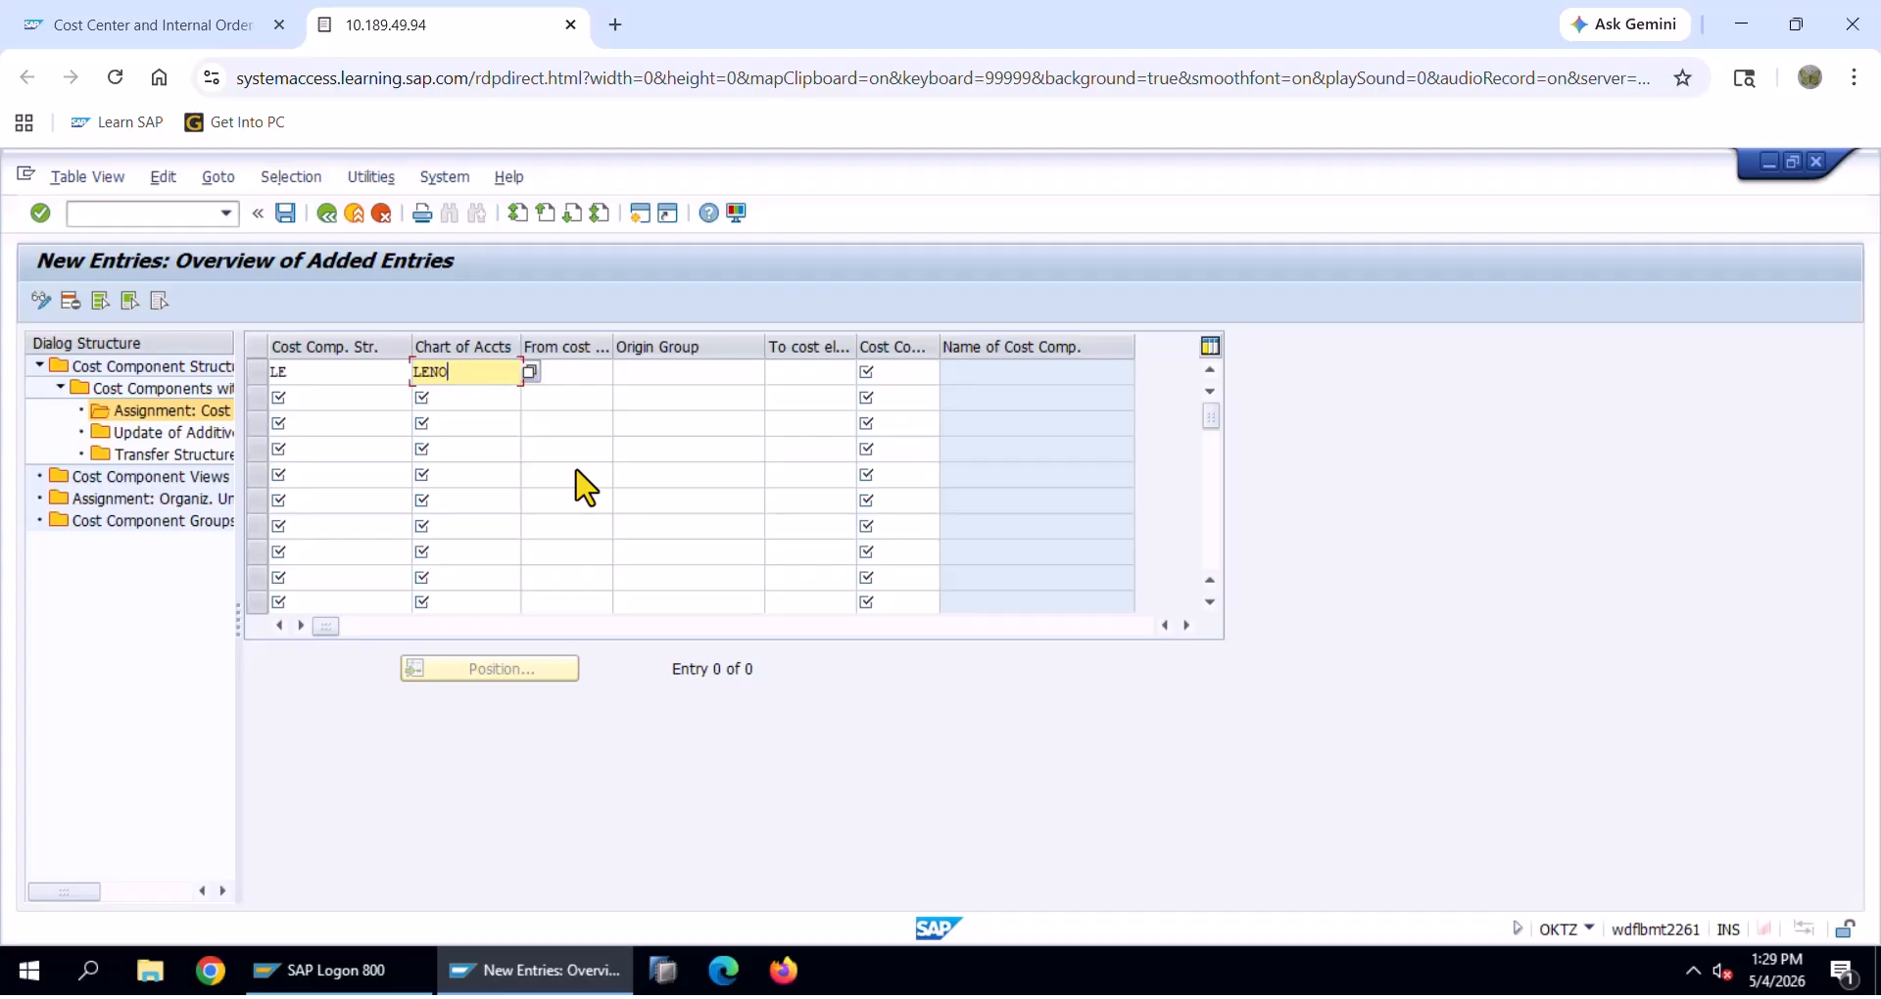
{"action": "key", "text": "Tab"}
{"action": "key", "text": "Tab"}
{"action": "key", "text": "Tab"}
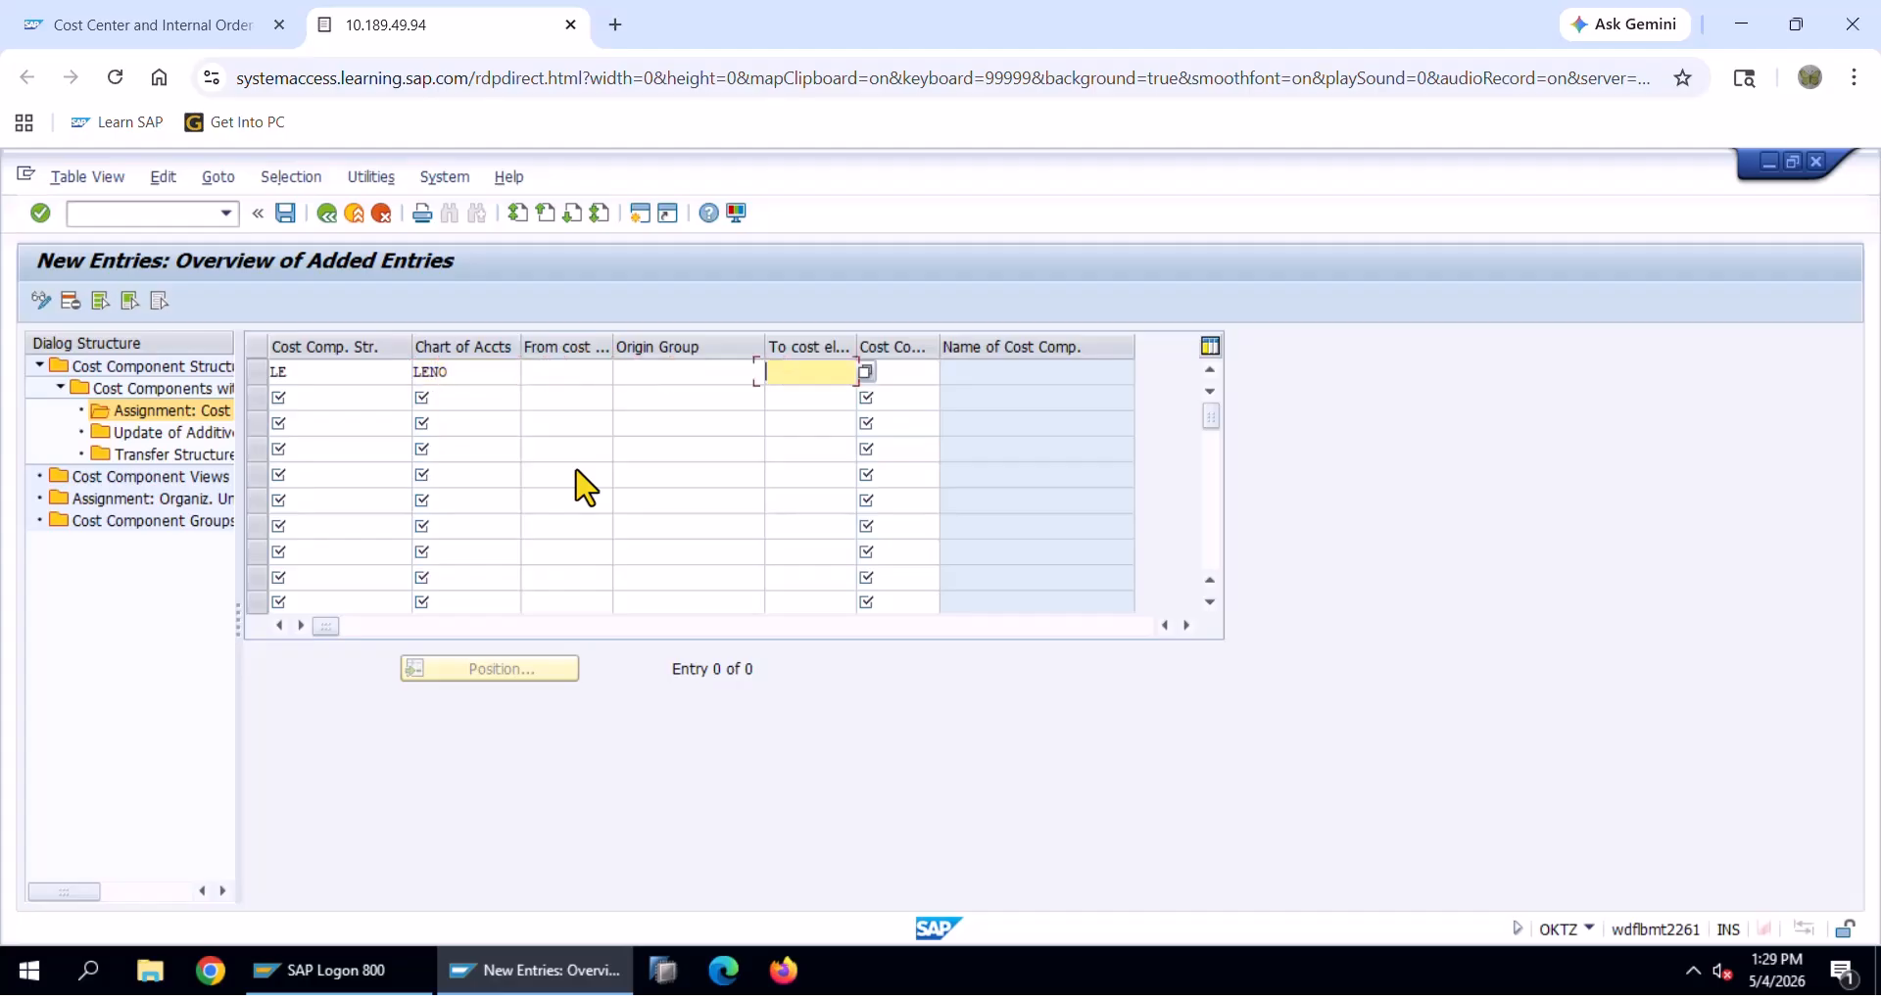
{"action": "key", "text": "Tab"}
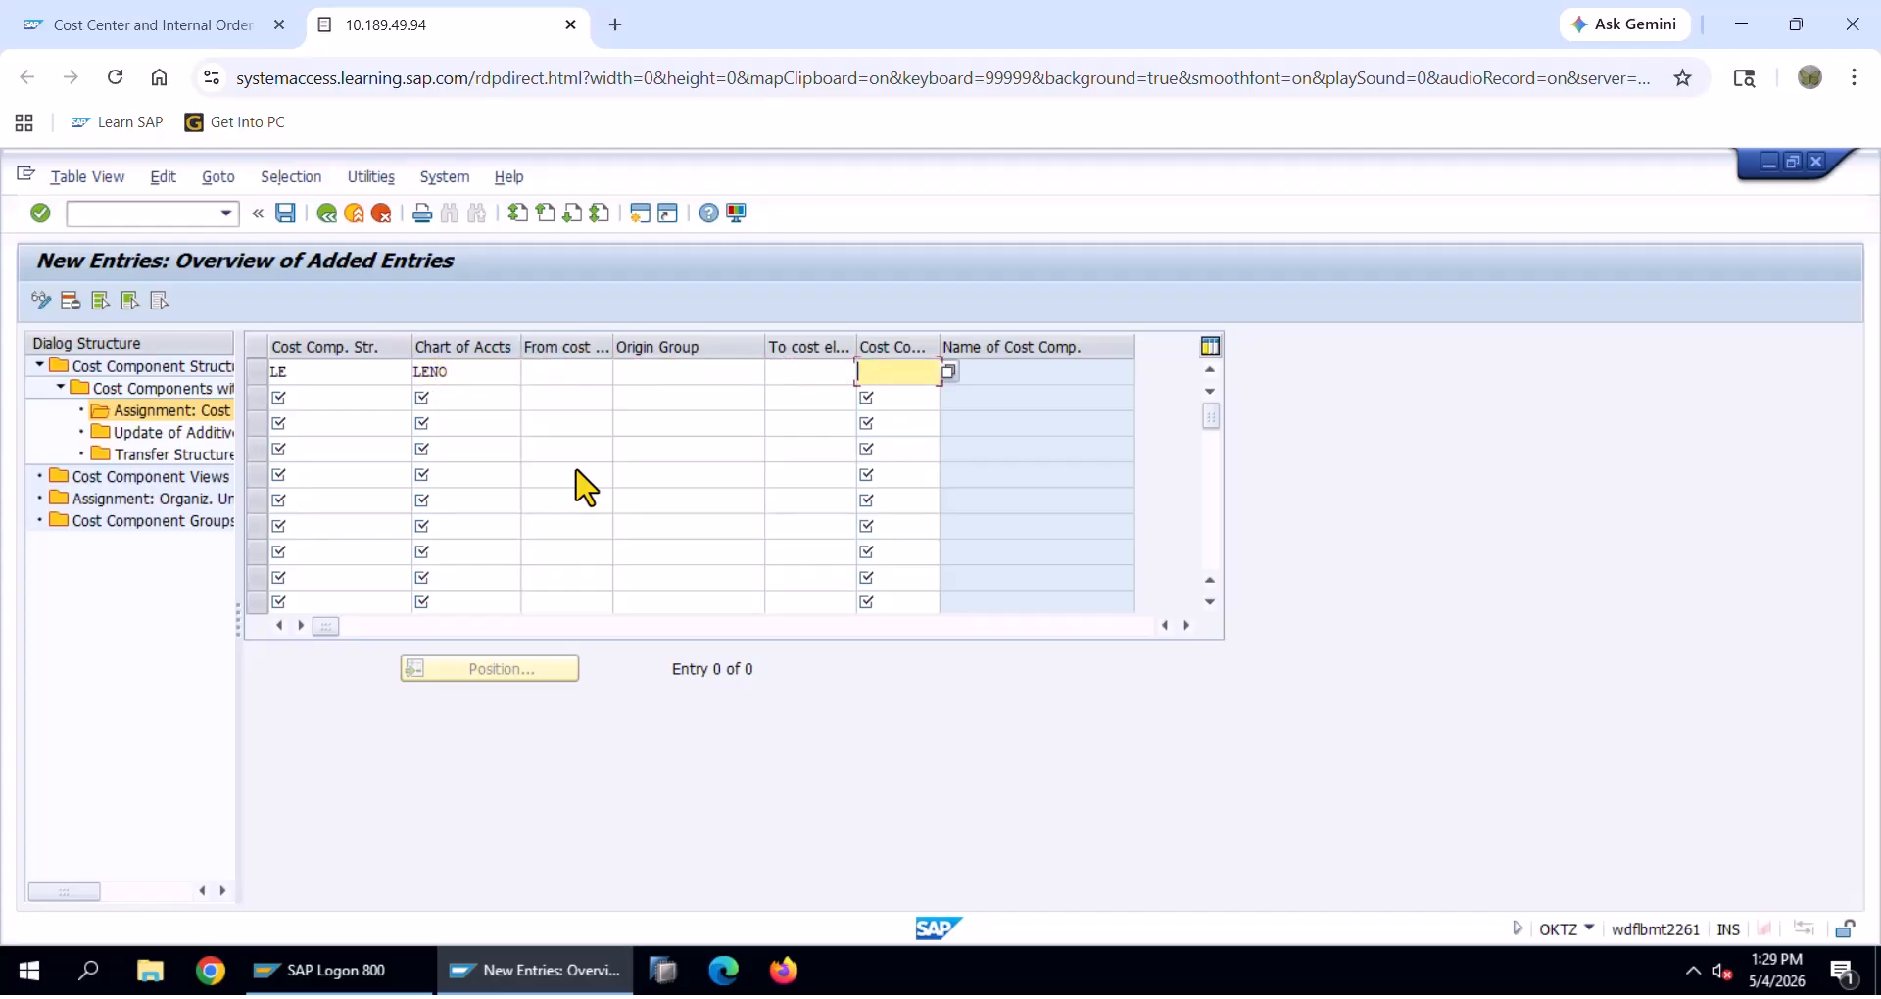
Look up and assign cost component 130 Sub-Contracting Cost in the new LENO row and save the assignment
{"action": "key", "text": "F4"}
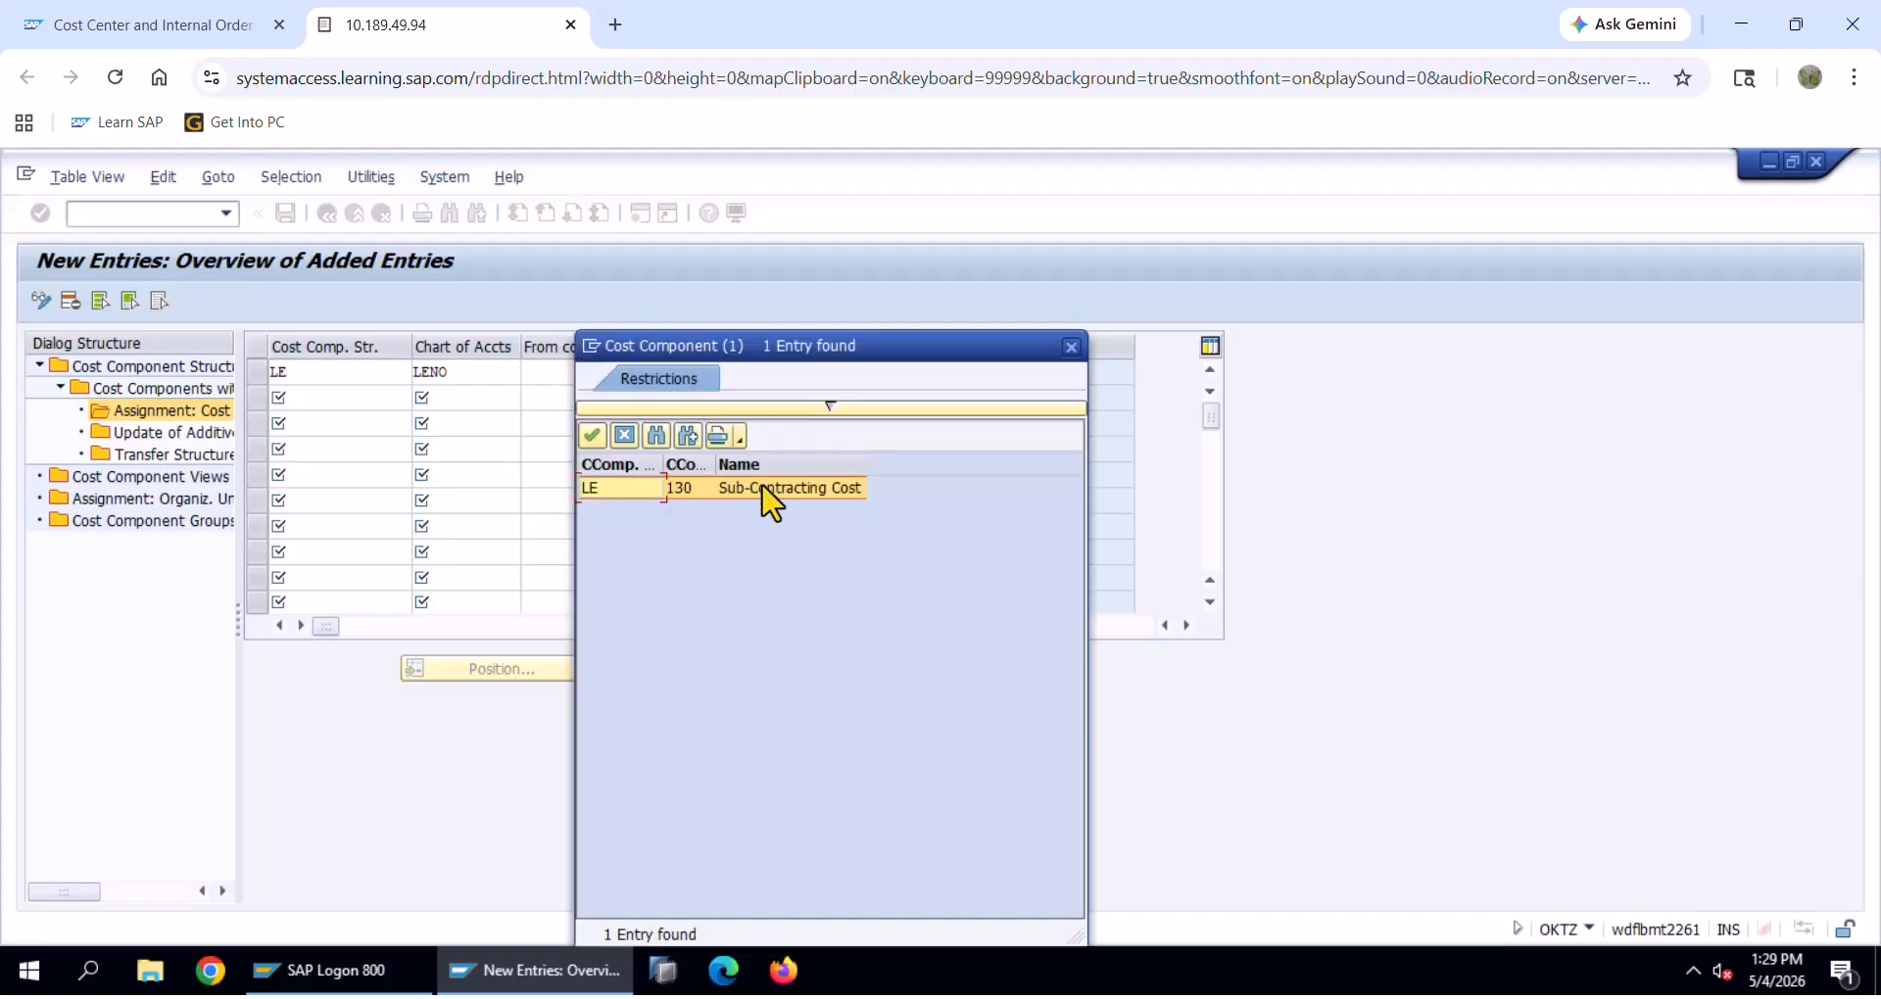
{"action": "left_click", "coordinate": [766, 493]}
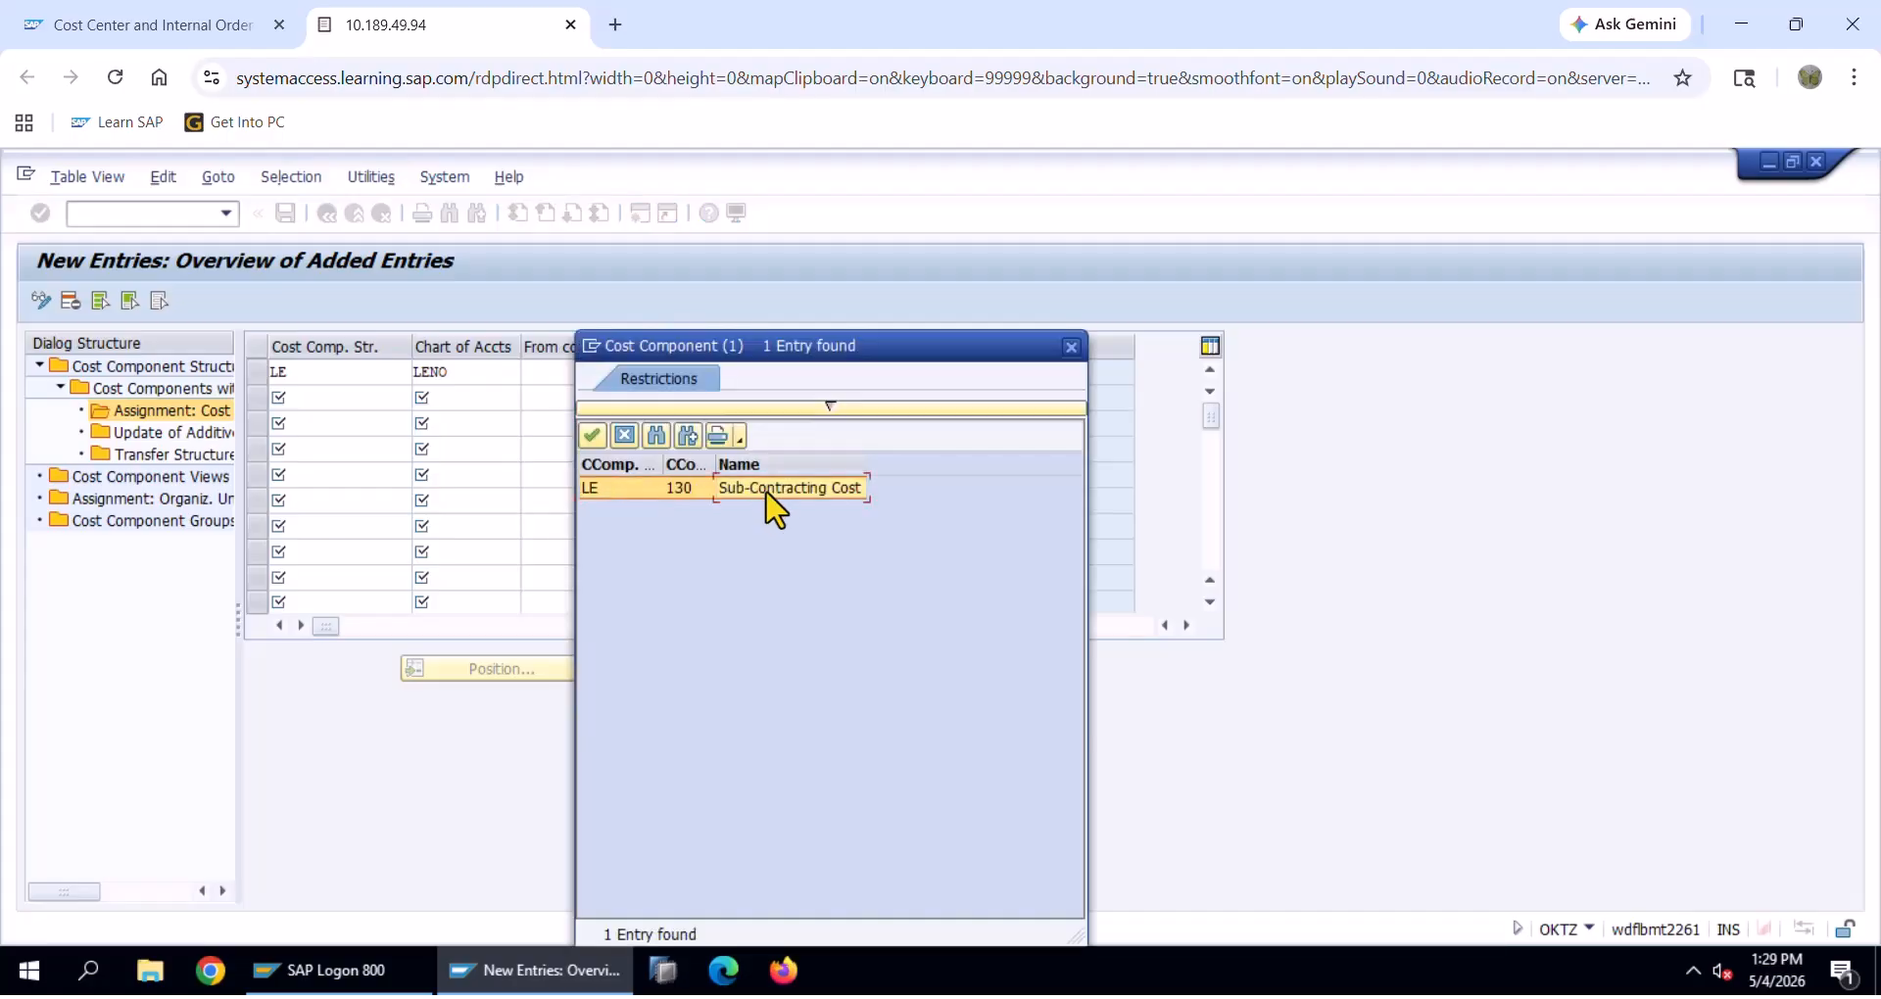
{"action": "double_click", "coordinate": [766, 493]}
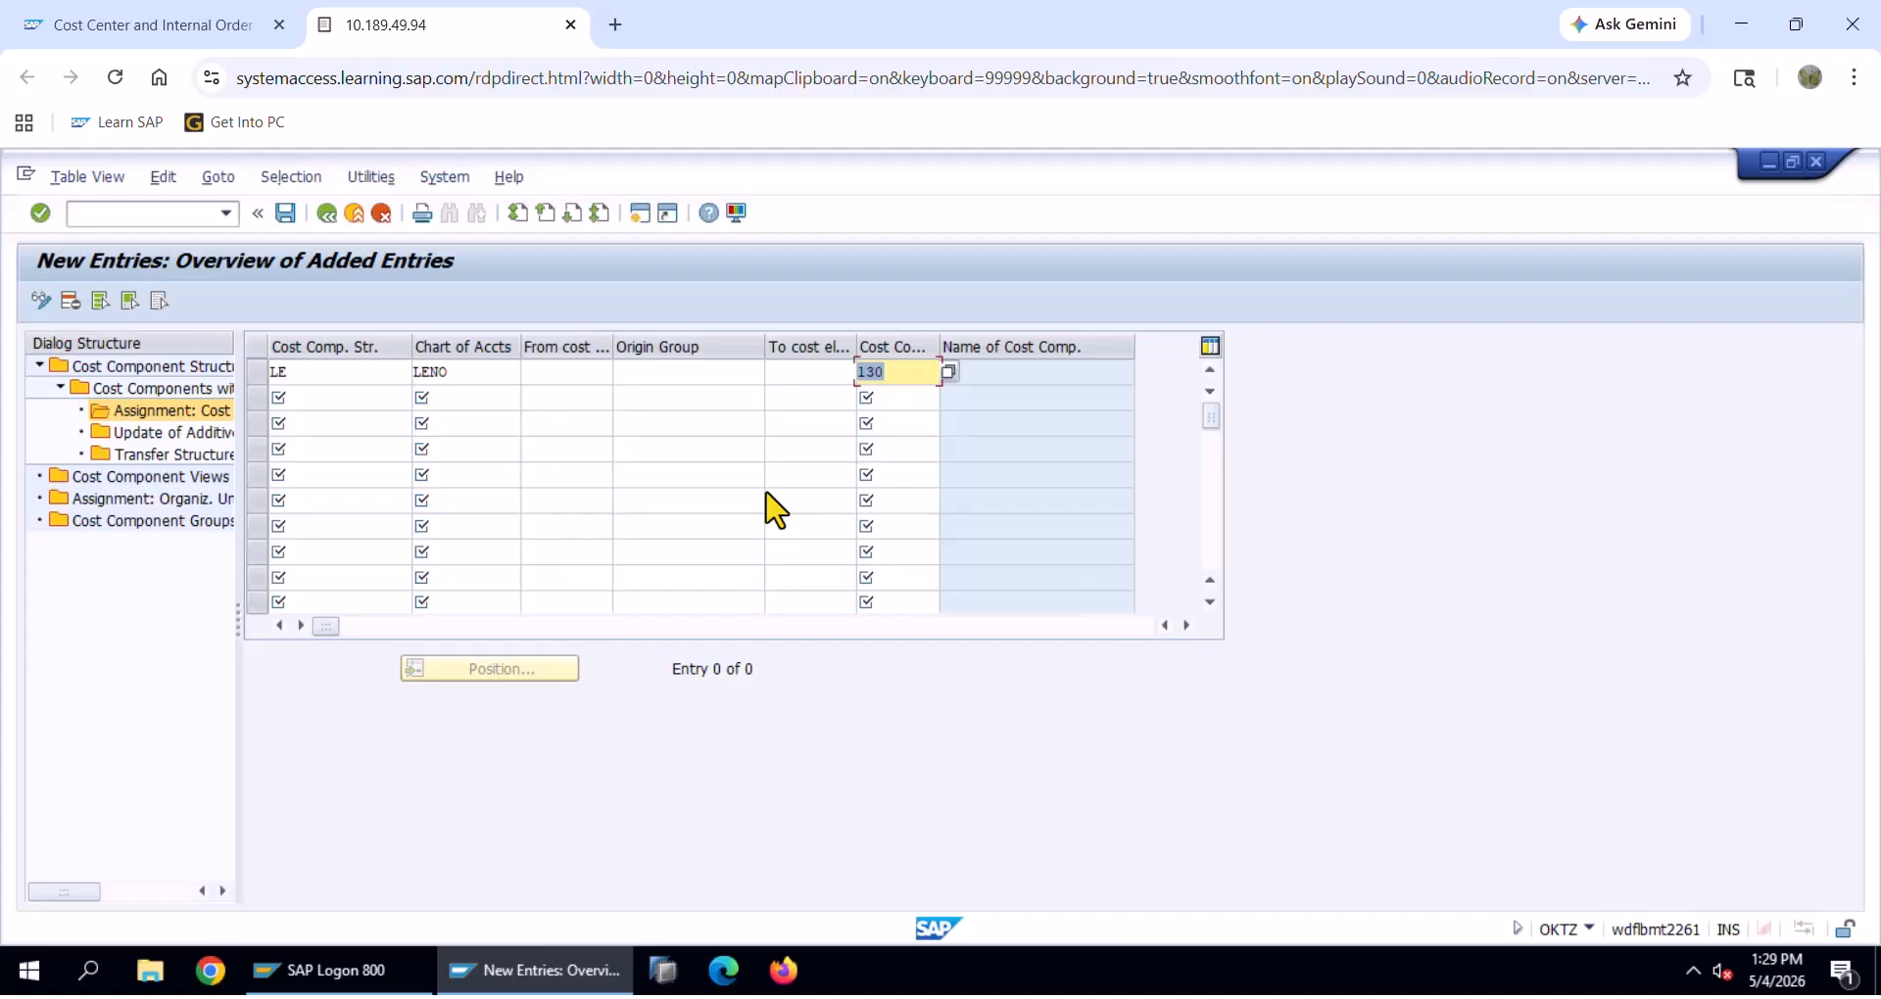
{"action": "left_click", "coordinate": [285, 213]}
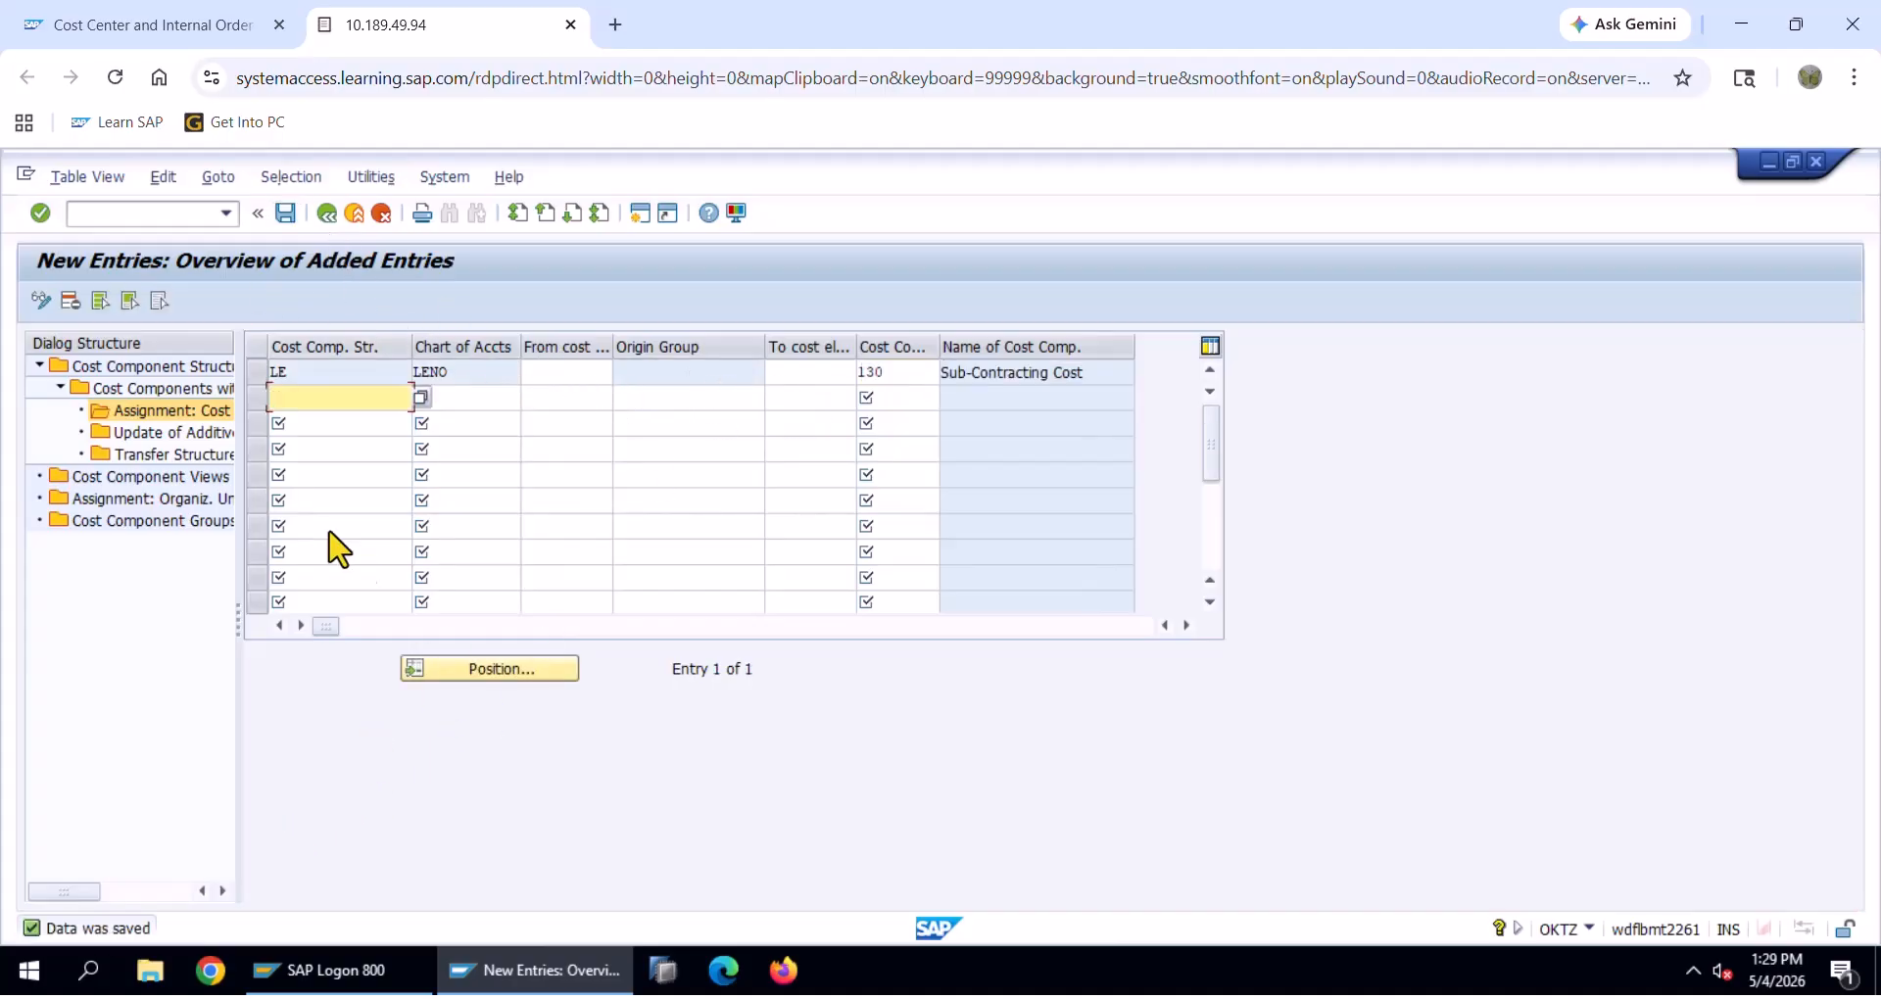
Start another new entry in the cost components list and copy the External / Partial Manufacturing name from C18 in Excel
{"action": "left_click", "coordinate": [137, 389]}
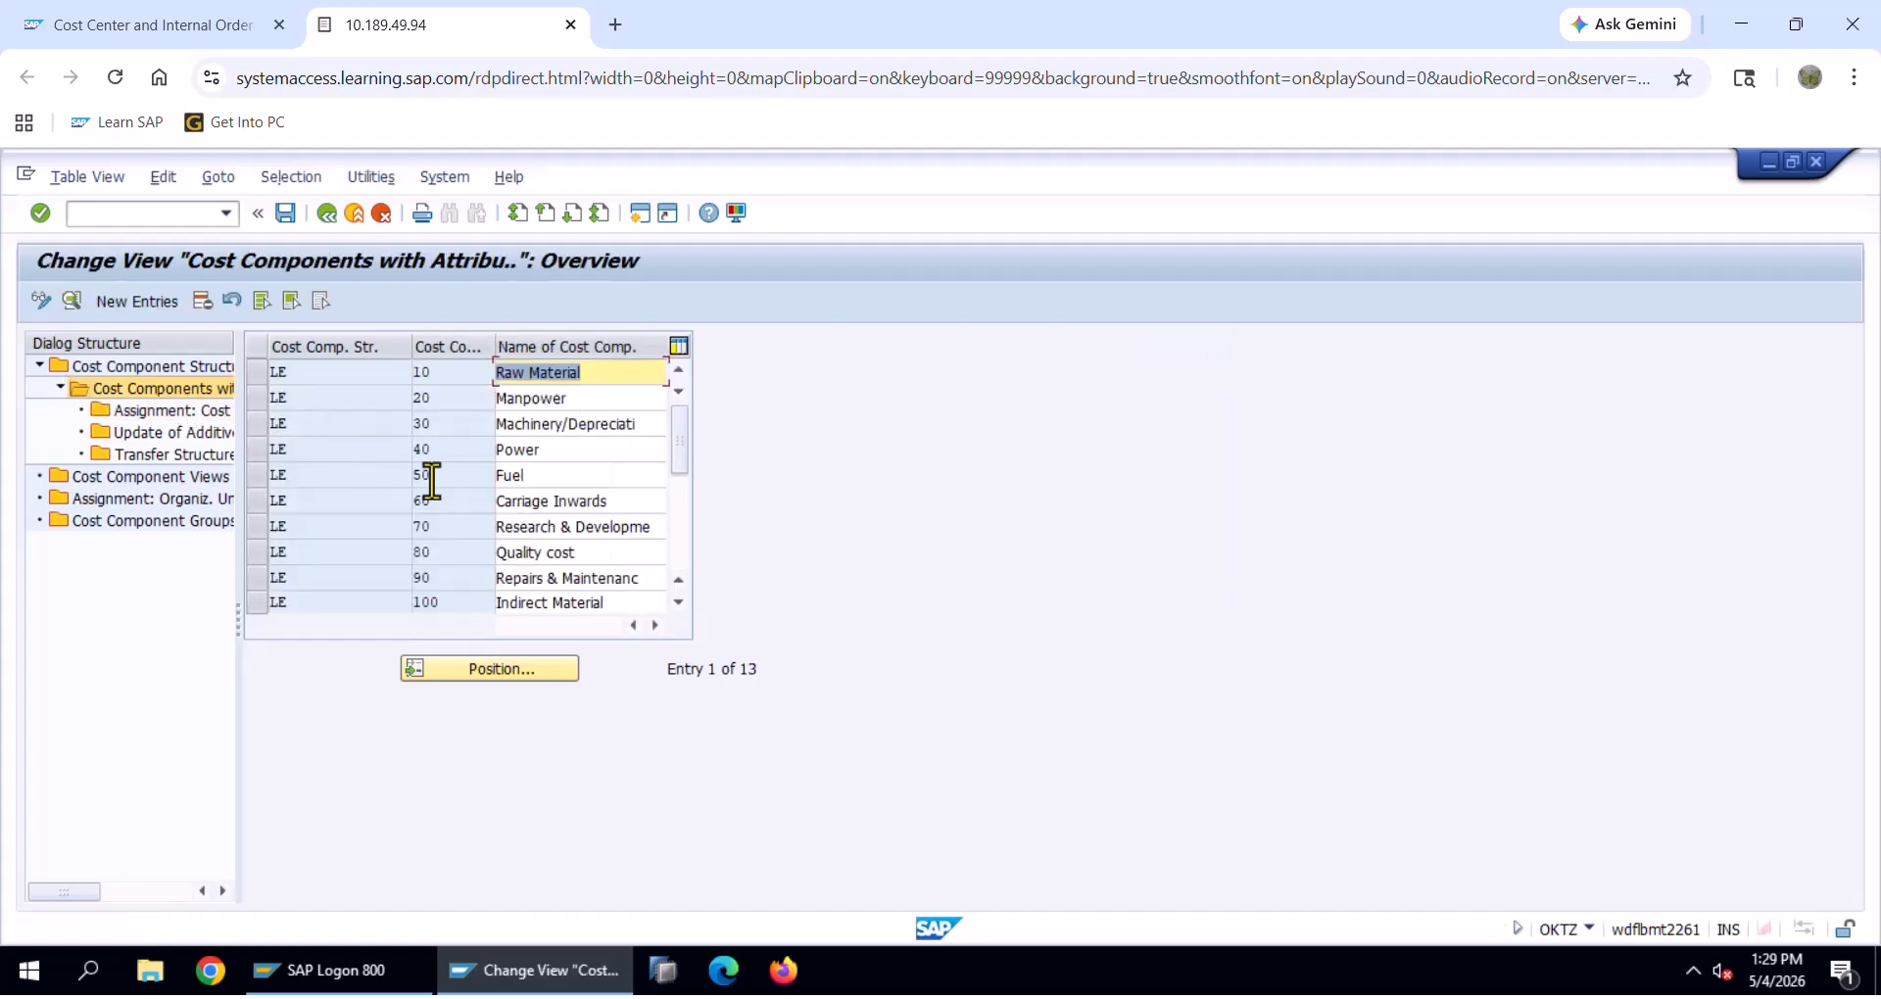
{"action": "left_click_drag", "start_coordinate": [688, 445], "coordinate": [710, 546]}
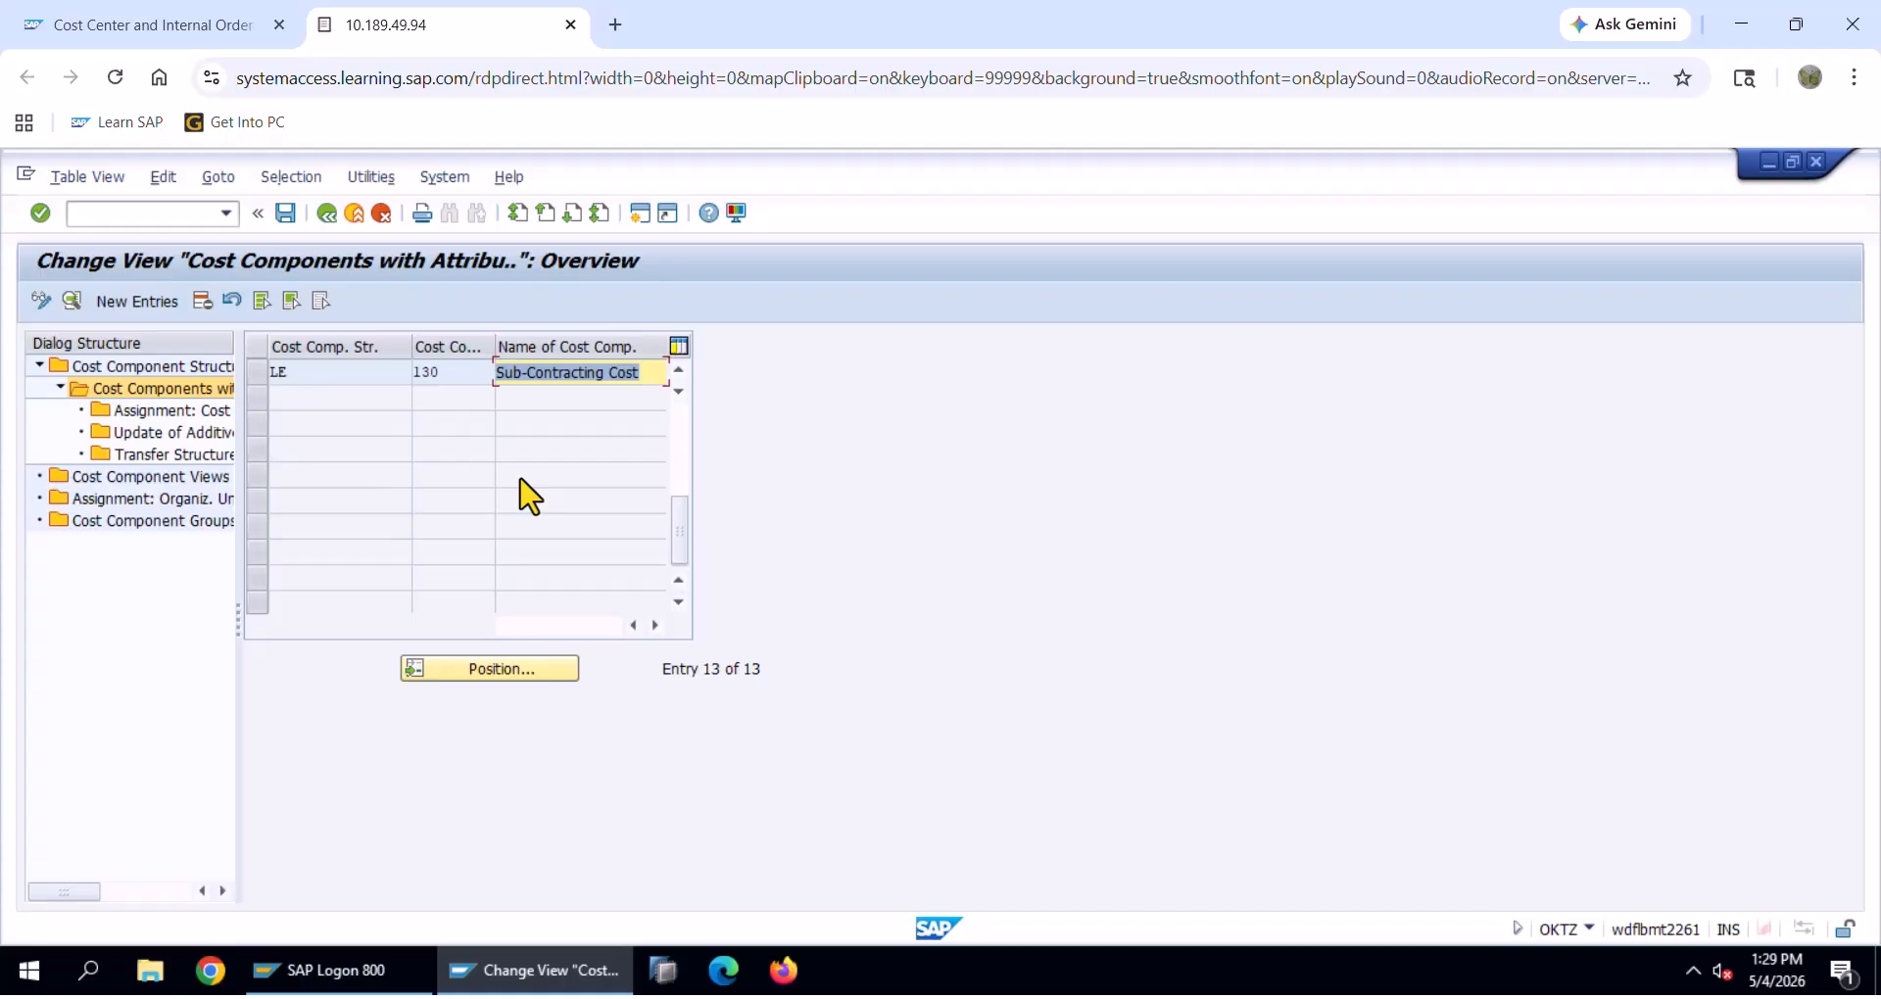
{"action": "left_click", "coordinate": [129, 305]}
{"action": "key", "text": "alt+Tab"}
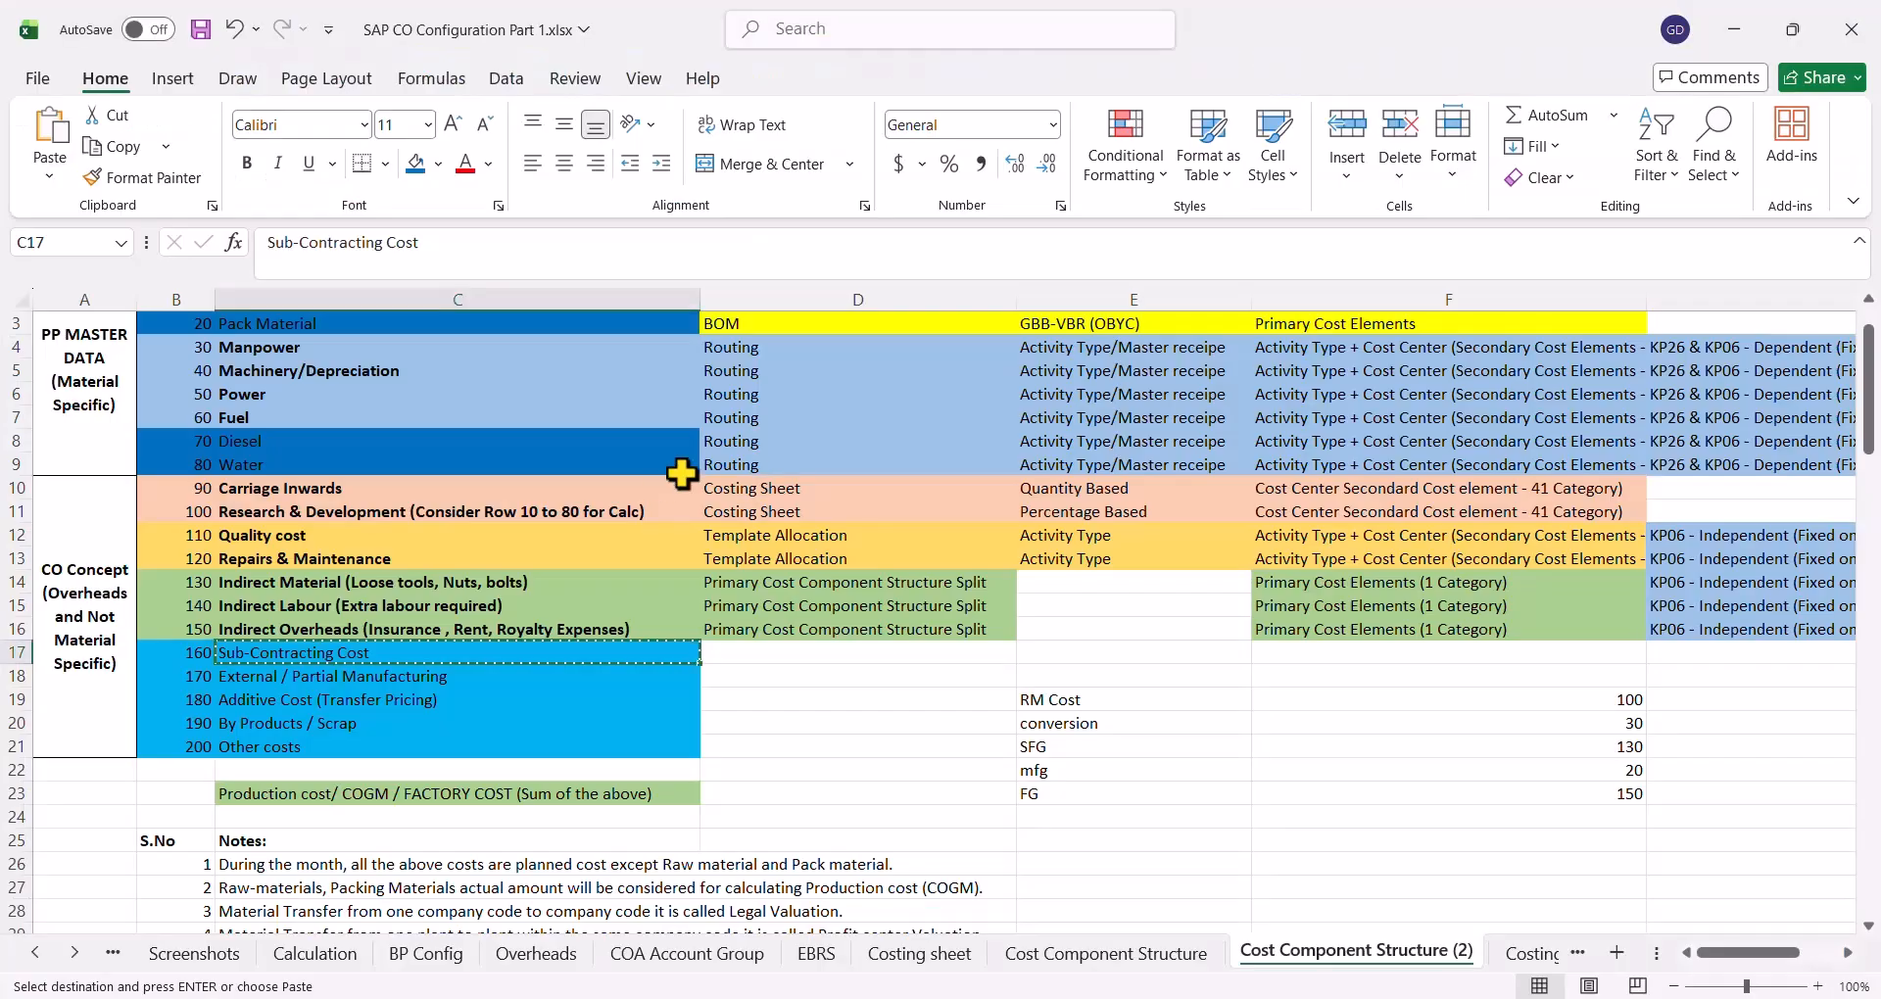
{"action": "key", "text": "Down"}
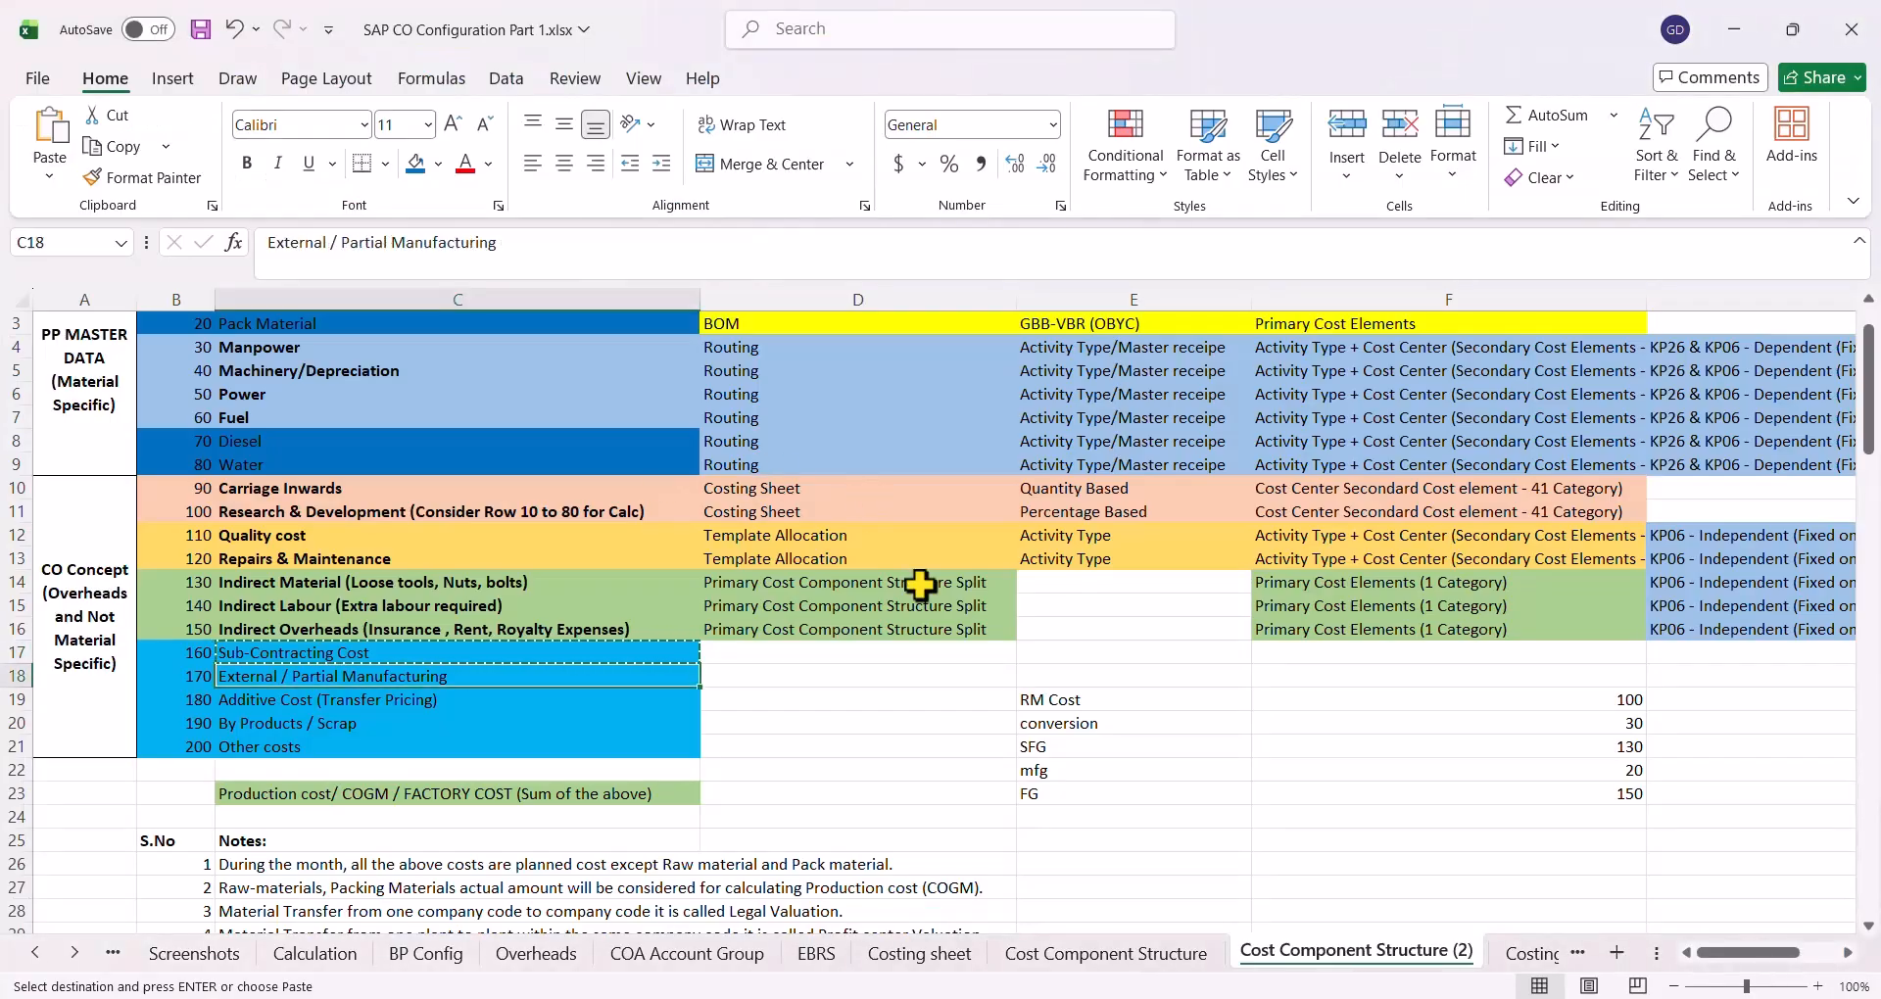
{"action": "key", "text": "alt+Tab"}
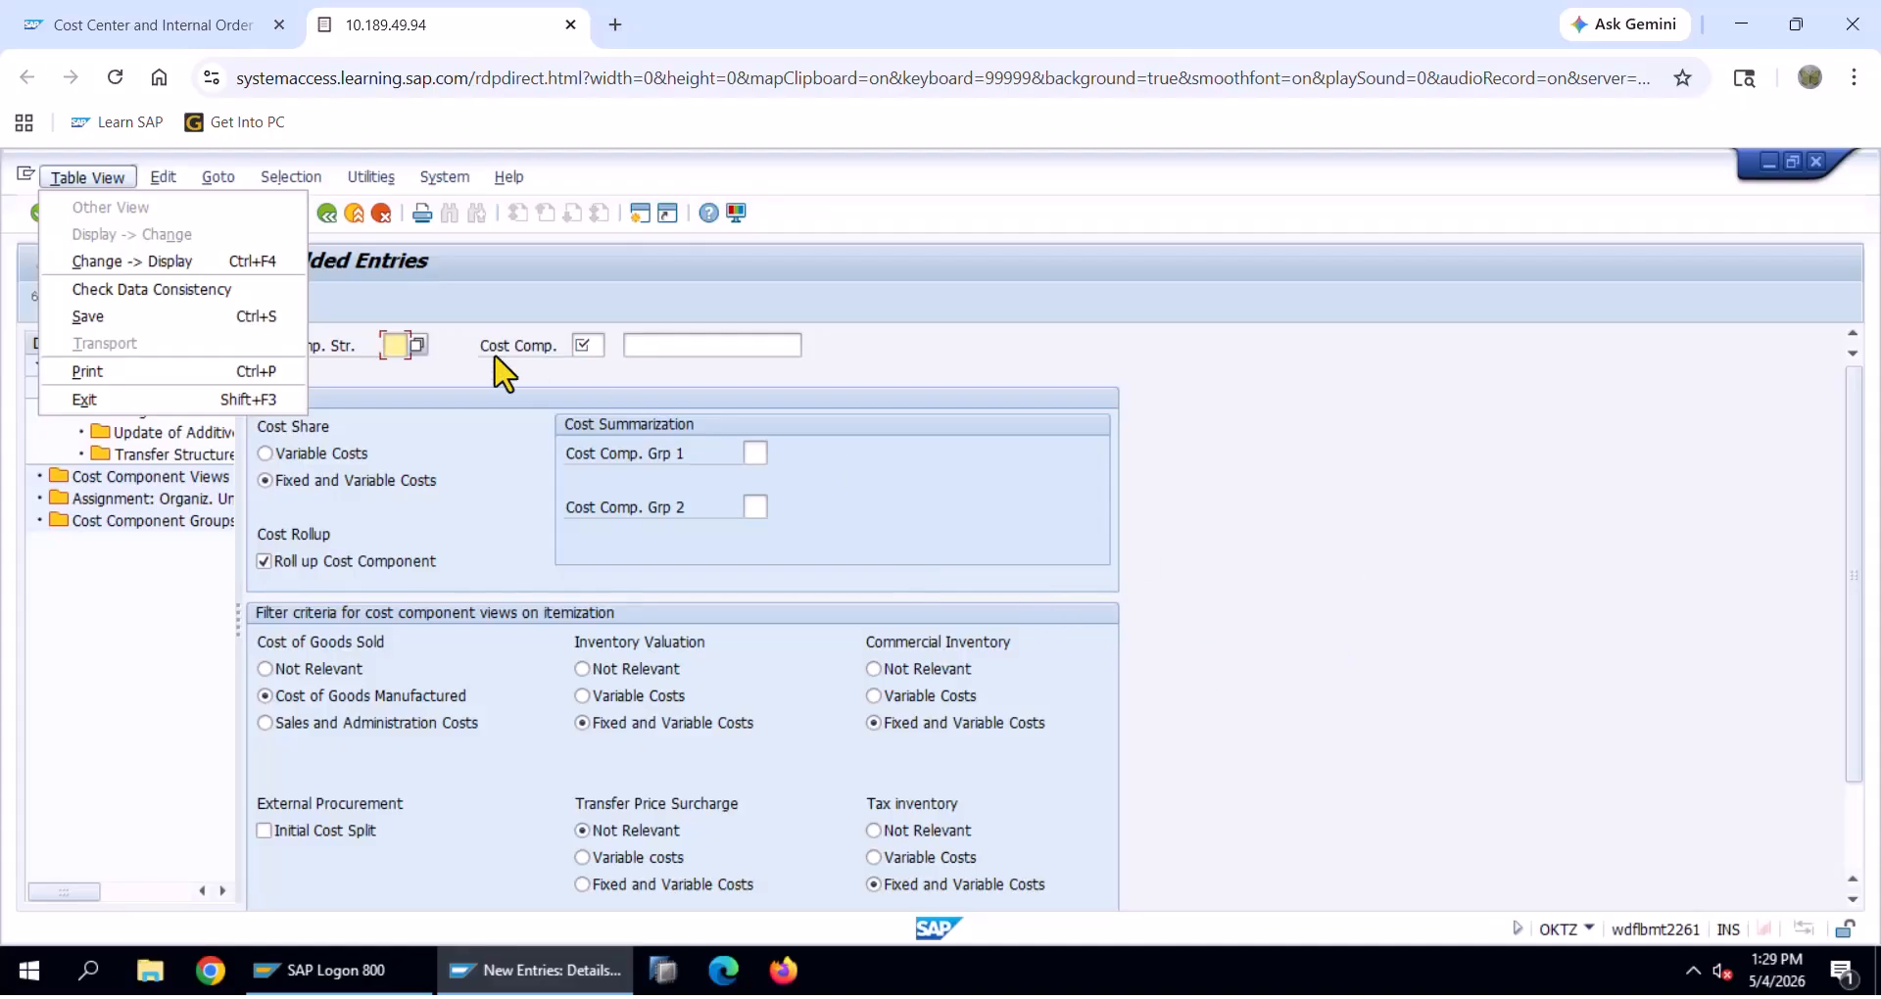
Set the new cost component's structure to LE and its number to 140
{"action": "left_click", "coordinate": [392, 345]}
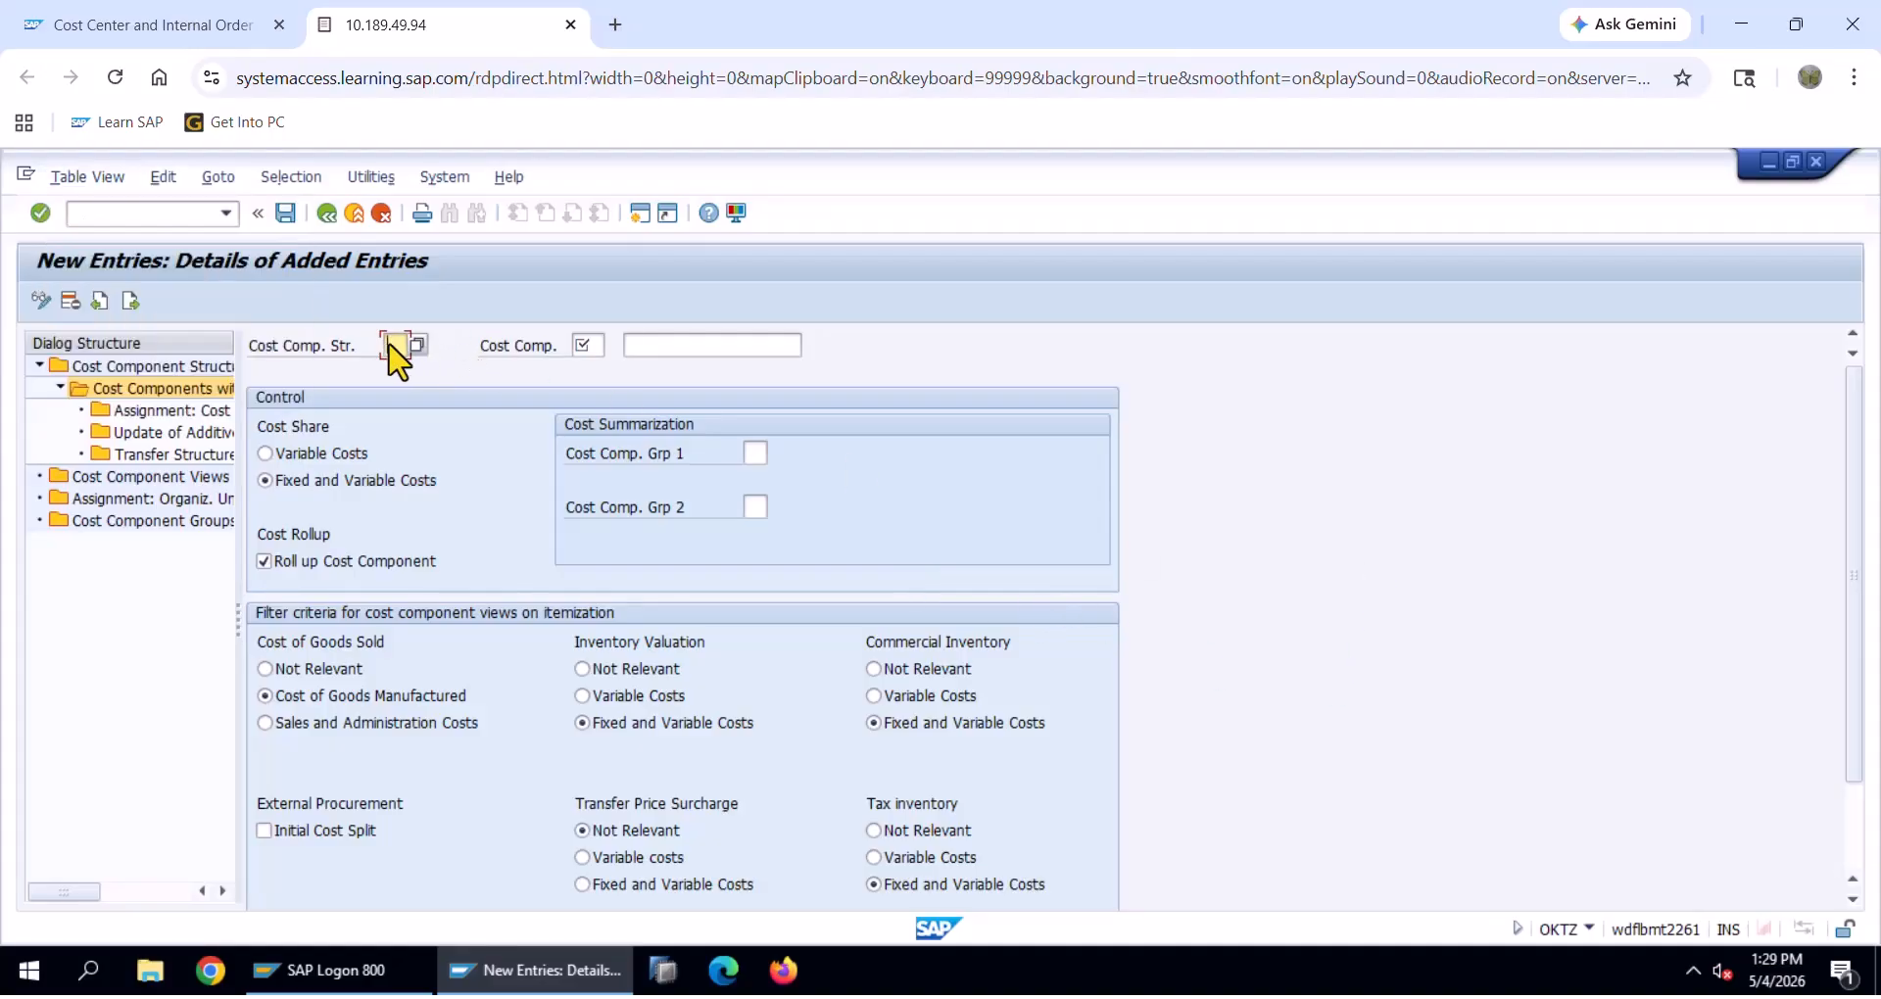
{"action": "type", "text": "FE"}
{"action": "key", "text": "Tab"}
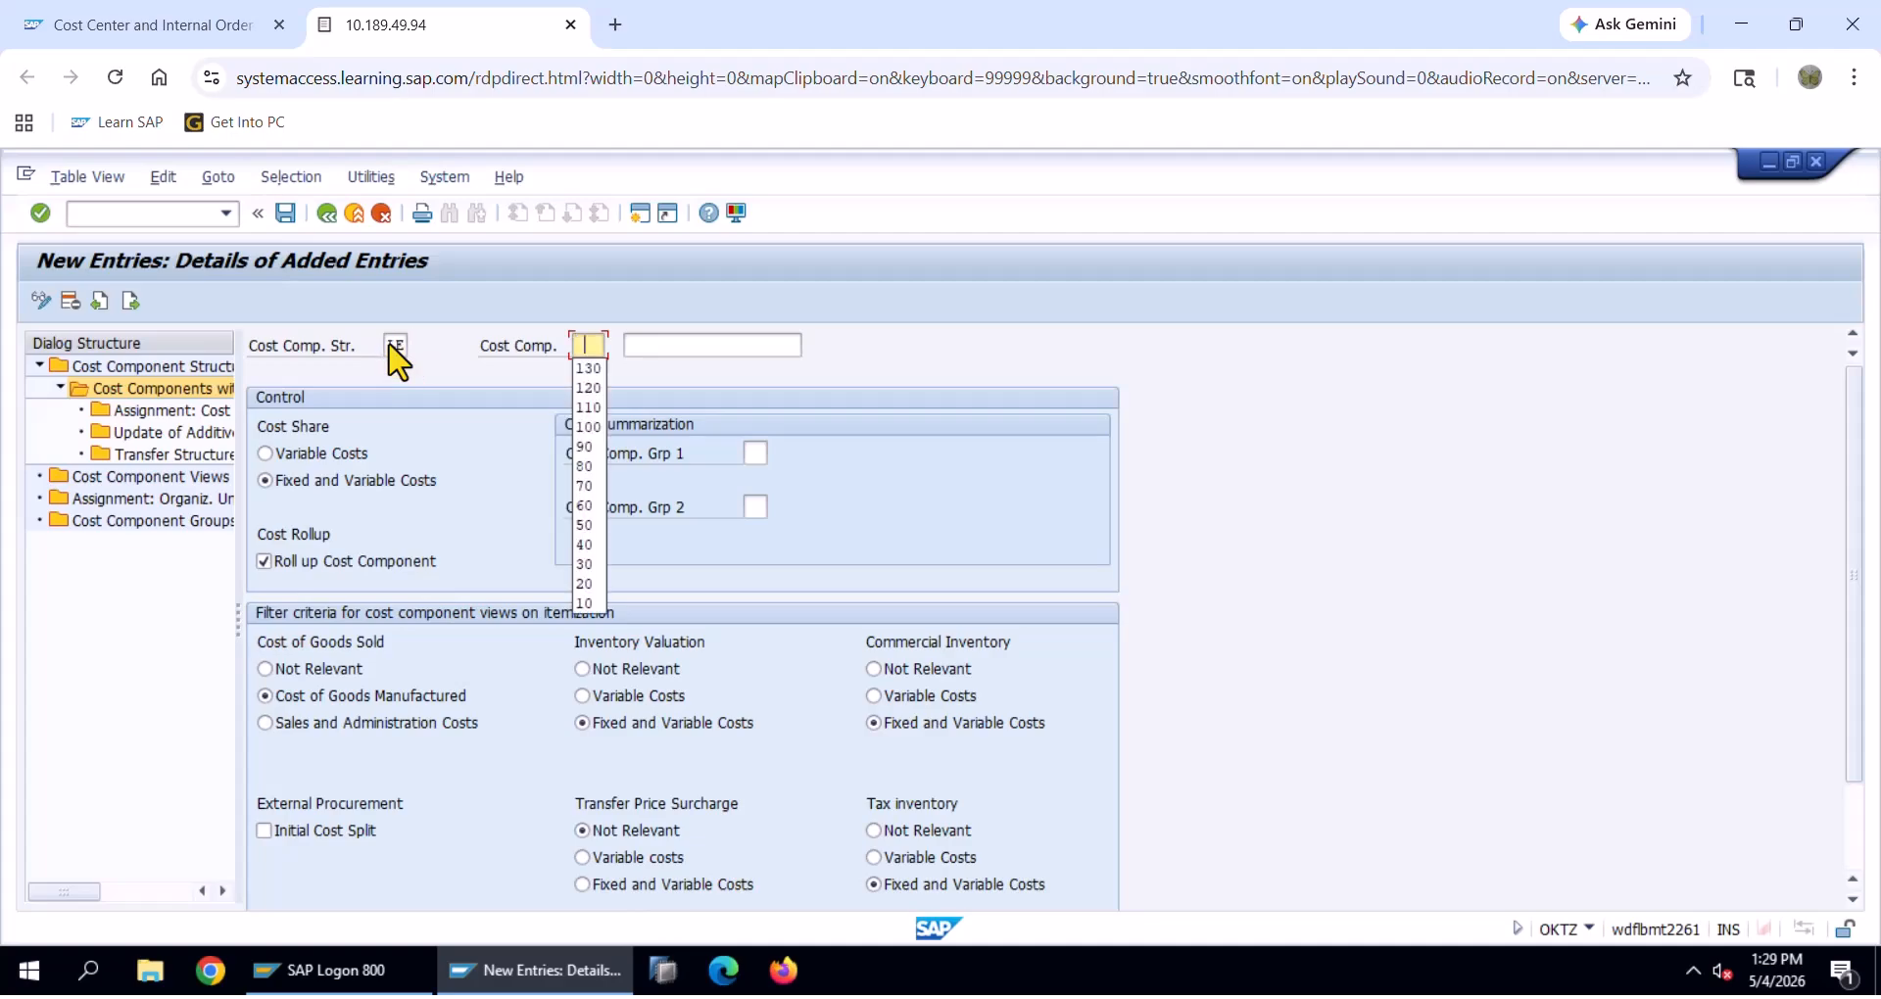
{"action": "type", "text": "140"}
{"action": "key", "text": "Tab"}
Name cost component 140 External / Partial M using the copied Excel text and save it
{"action": "key", "text": "alt+Tab"}
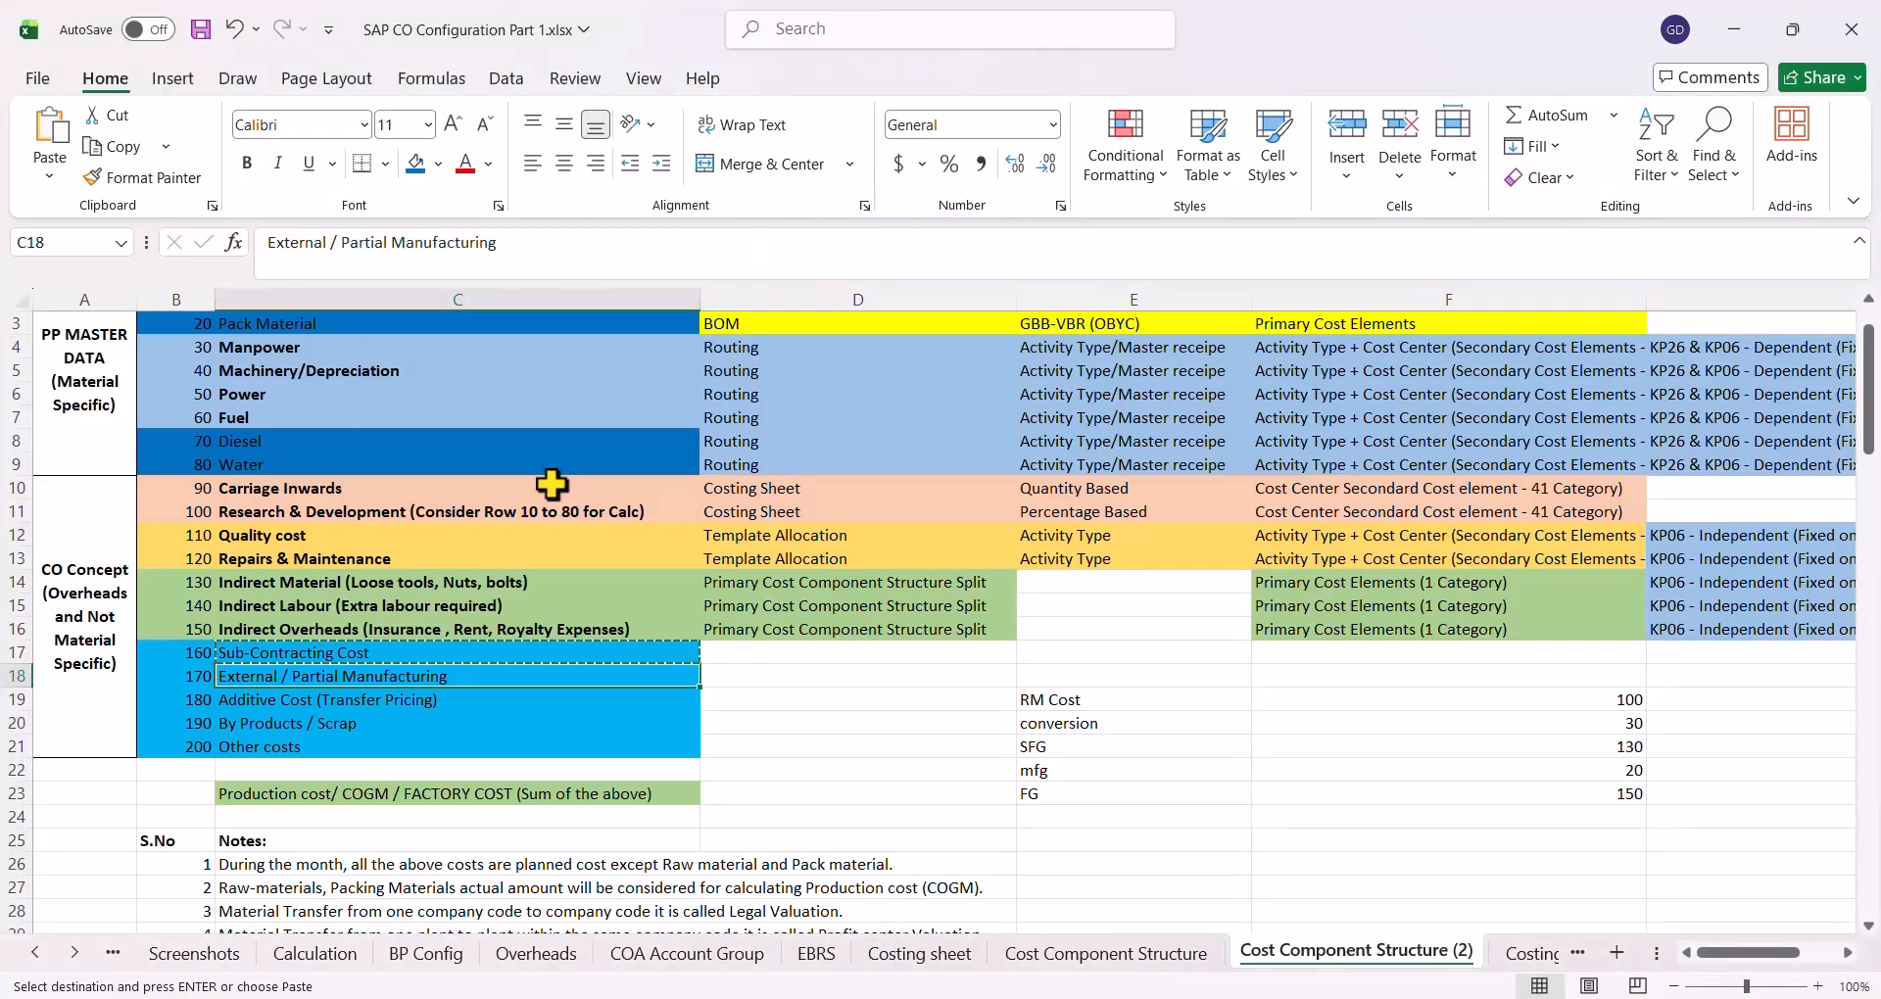
{"action": "key", "text": "alt+Tab"}
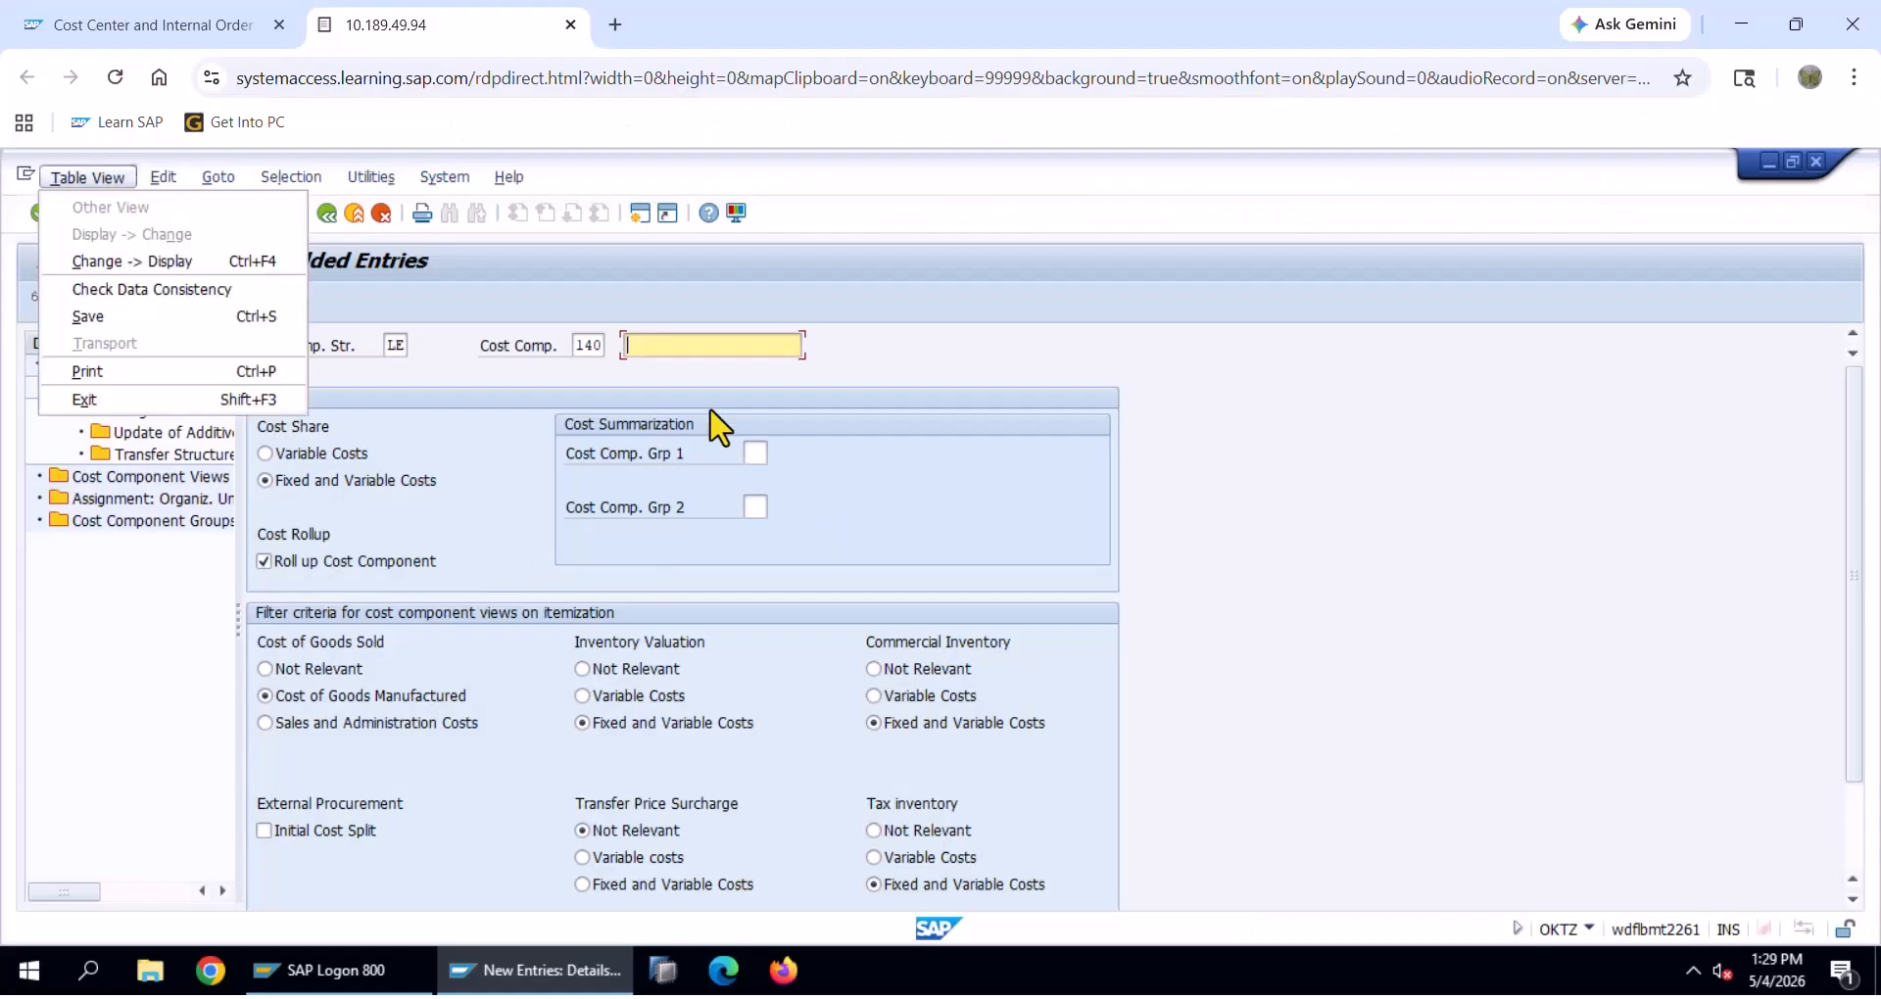
{"action": "left_click", "coordinate": [642, 353]}
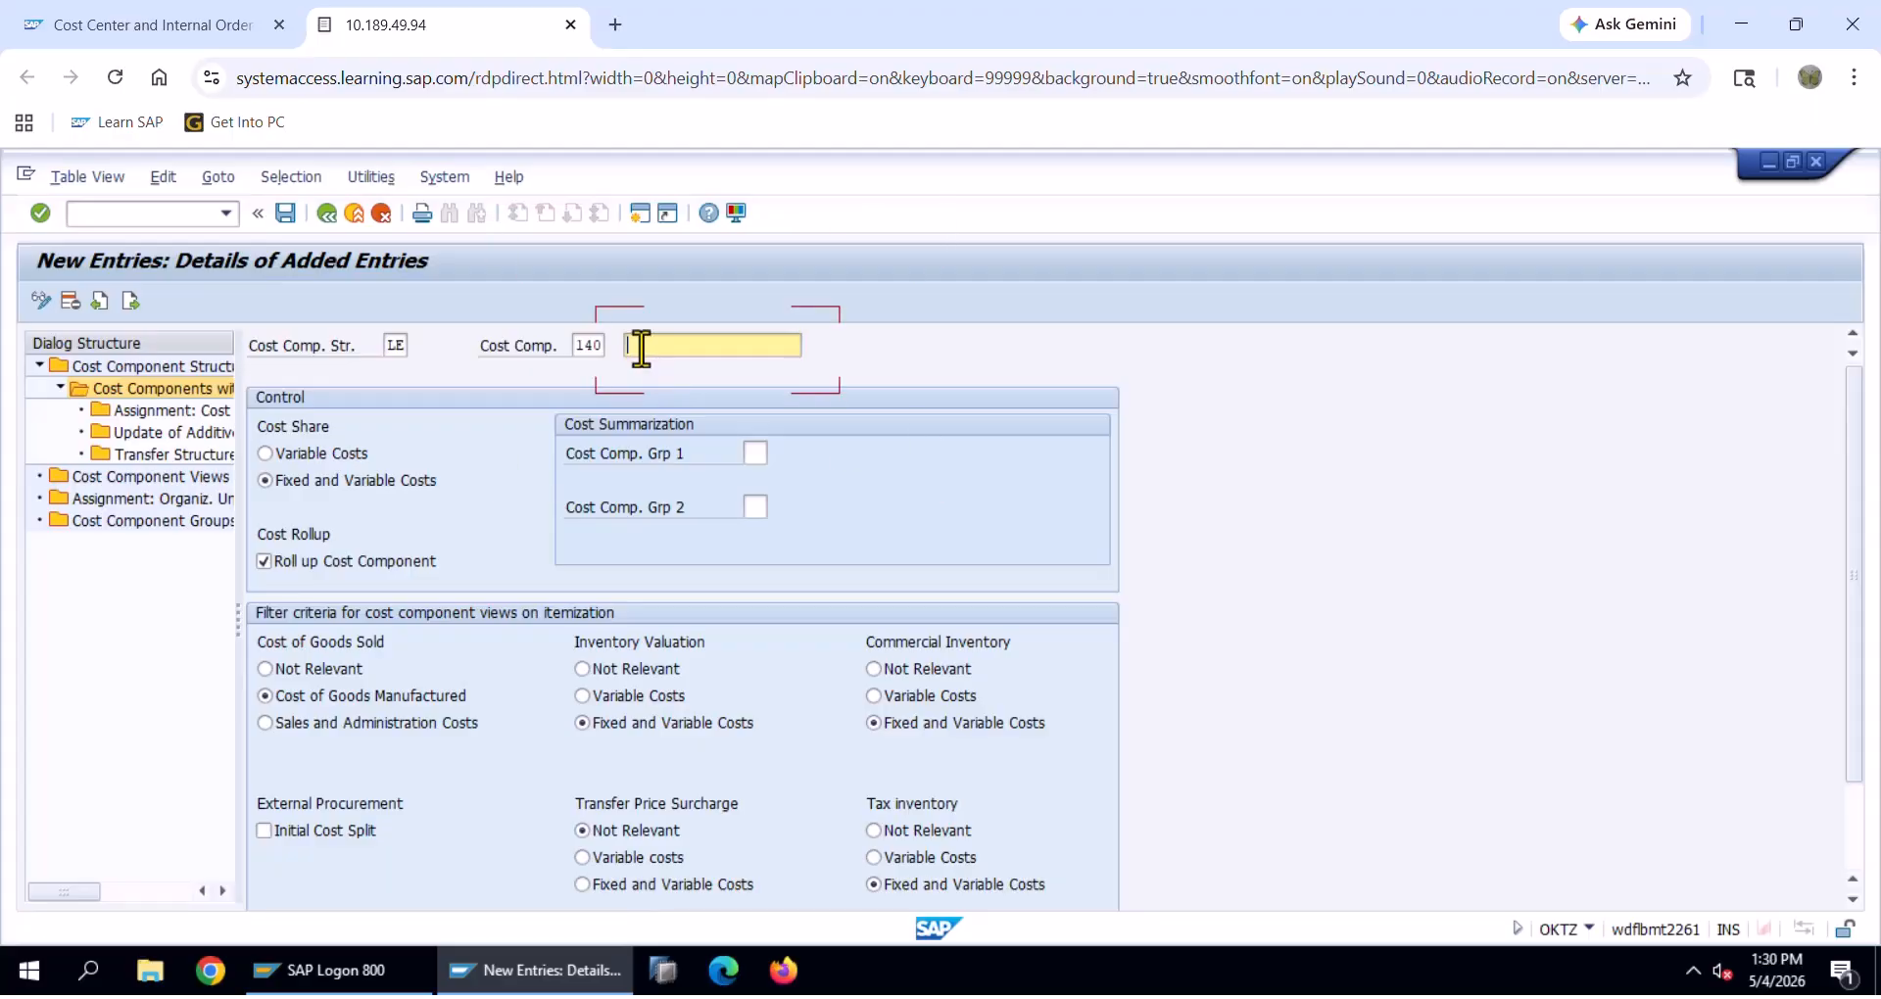
{"action": "key", "text": "ctrl+v"}
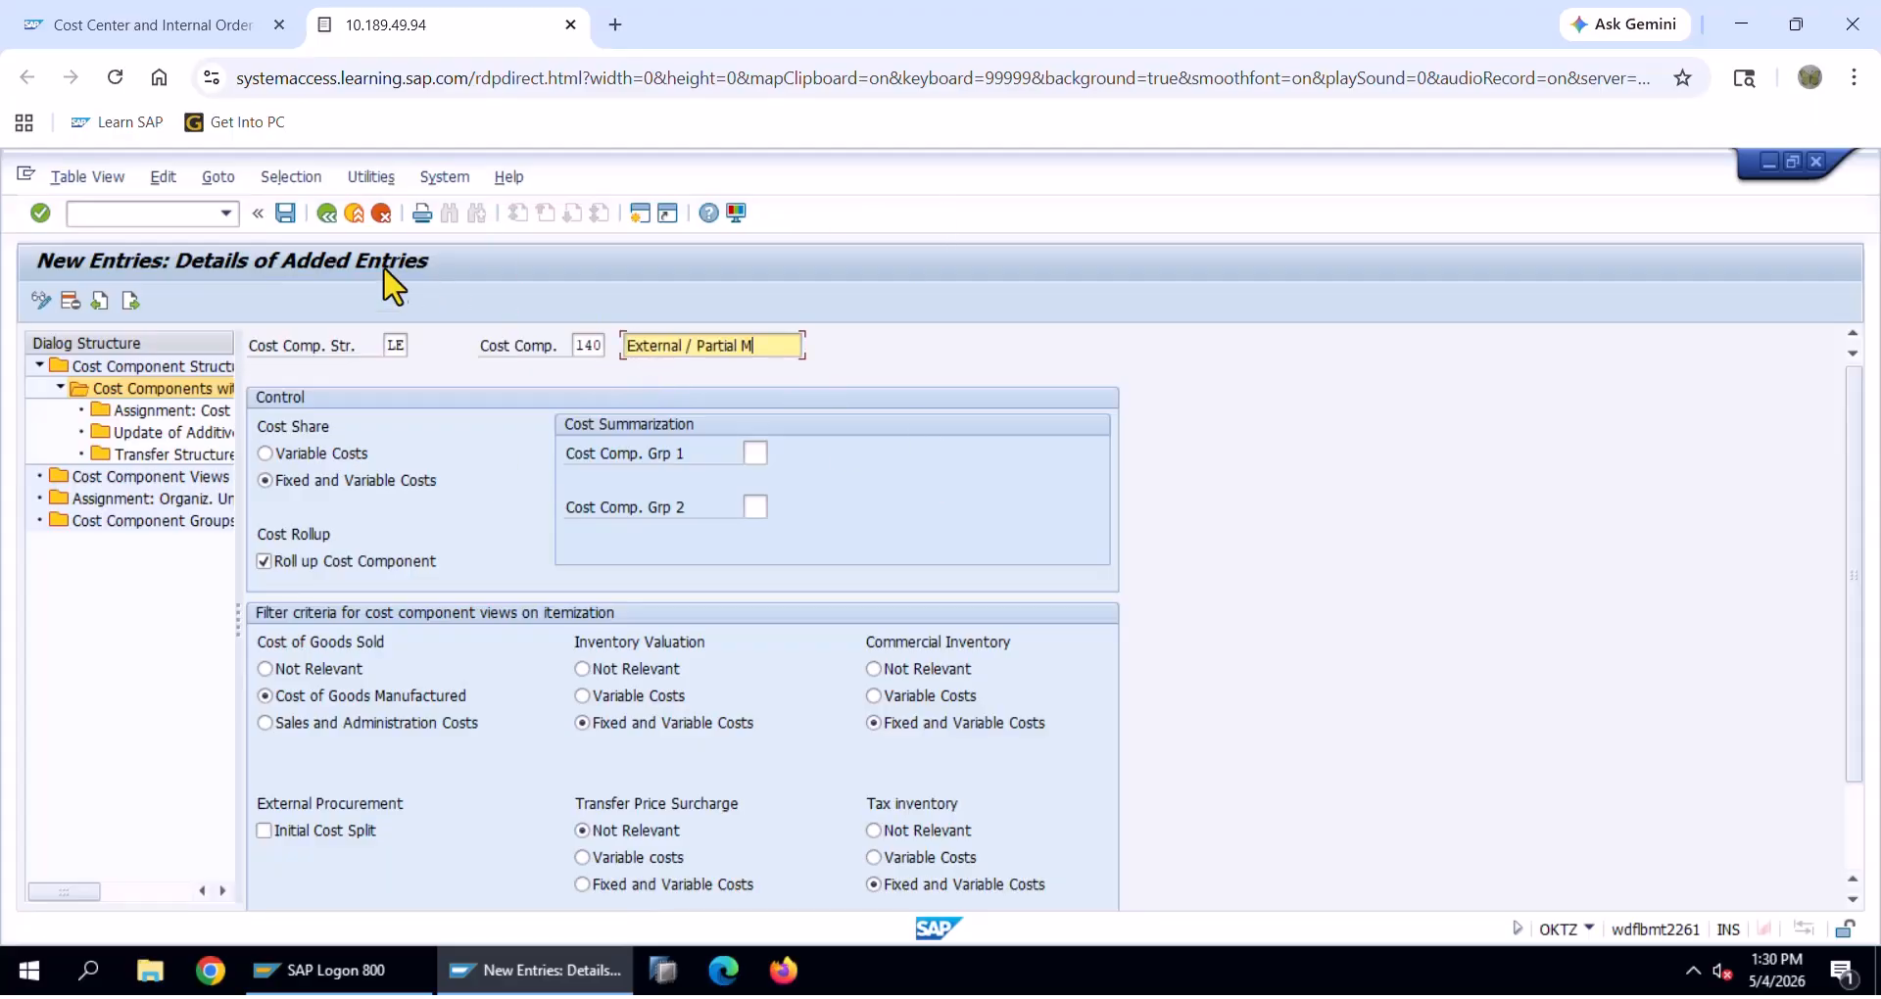
{"action": "left_click", "coordinate": [286, 214]}
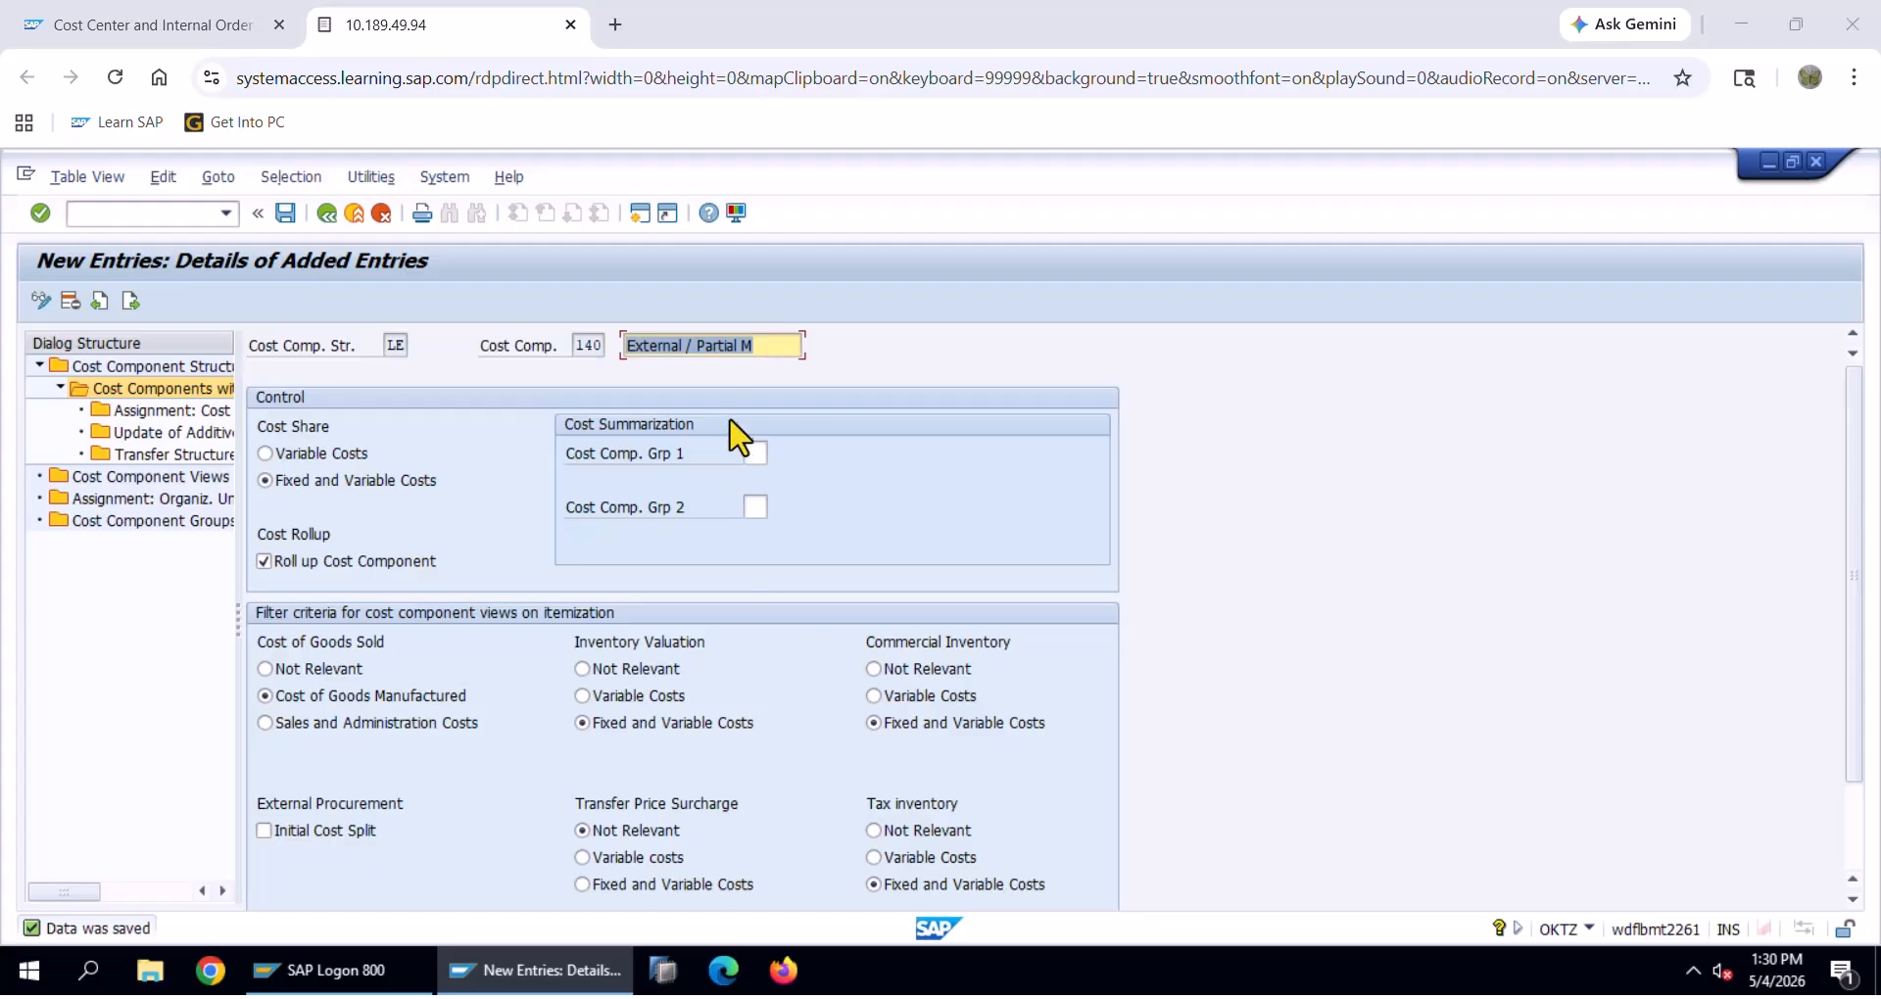
Create a cost element assignment row for External / Partial M with structure LE and chart of accounts LENO, leaving the cost element range blank
{"action": "double_click", "coordinate": [155, 412]}
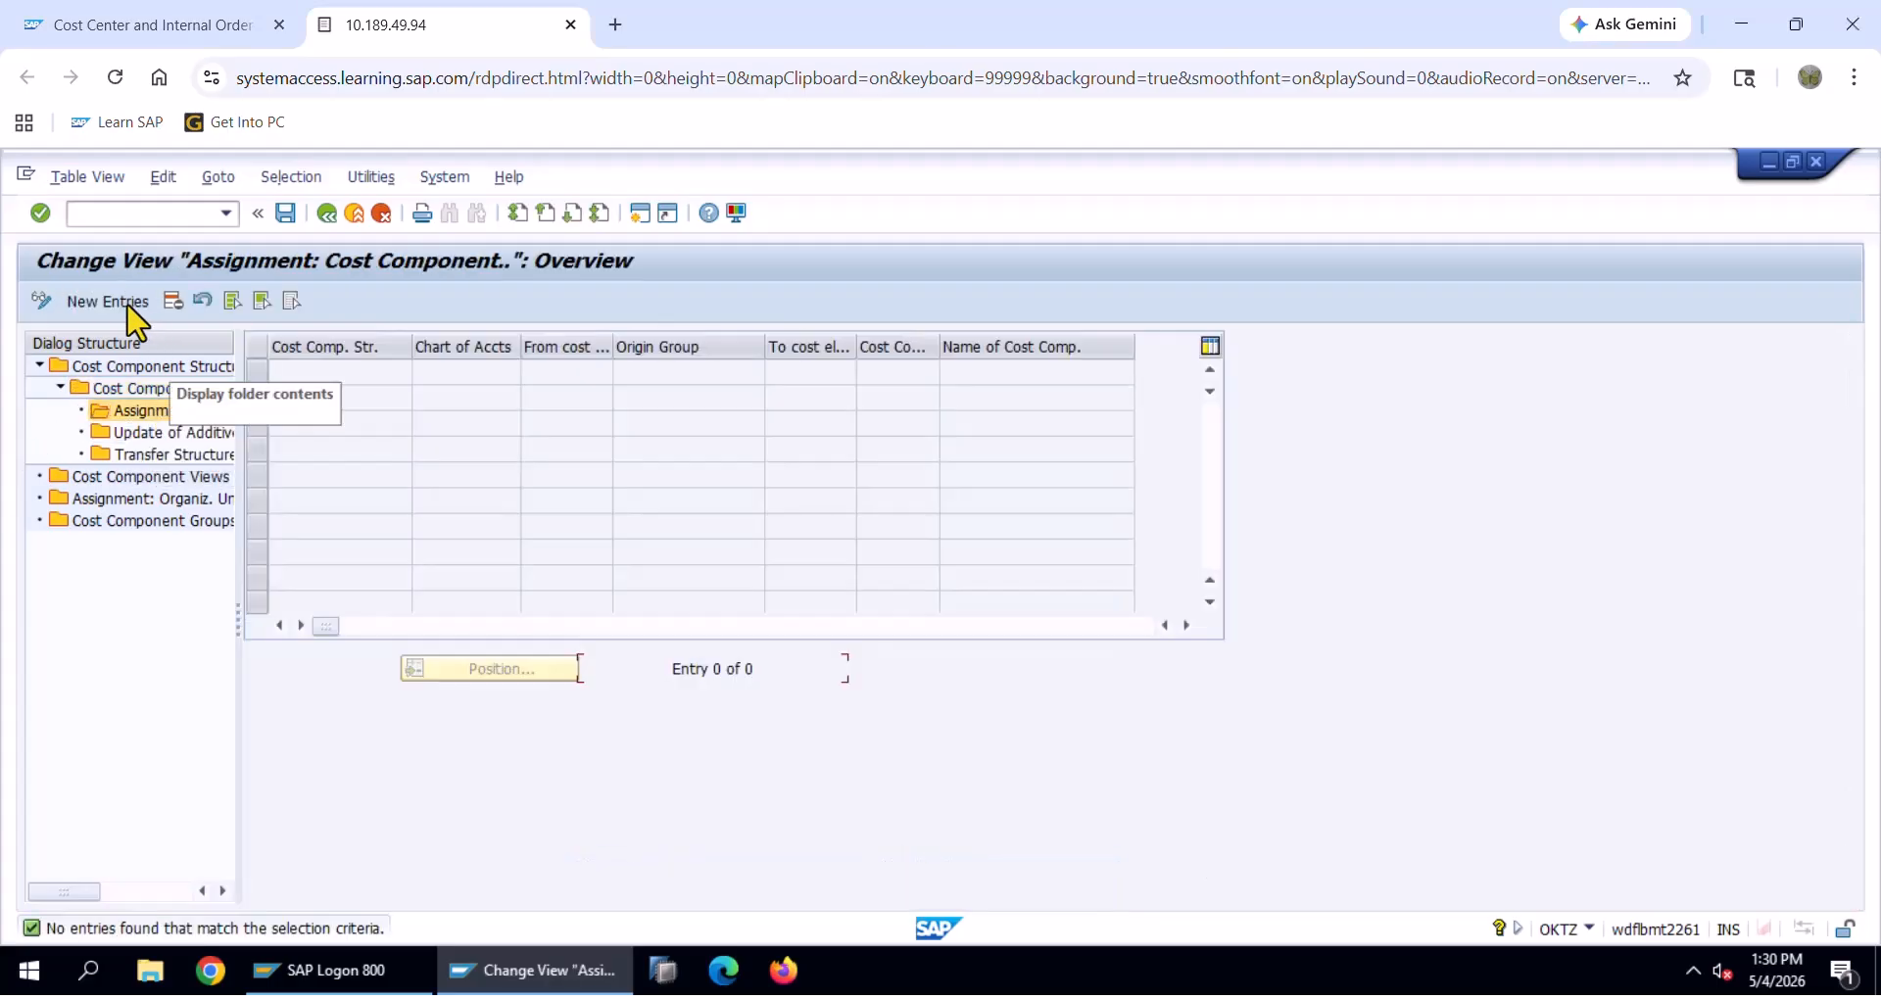
{"action": "left_click", "coordinate": [127, 304]}
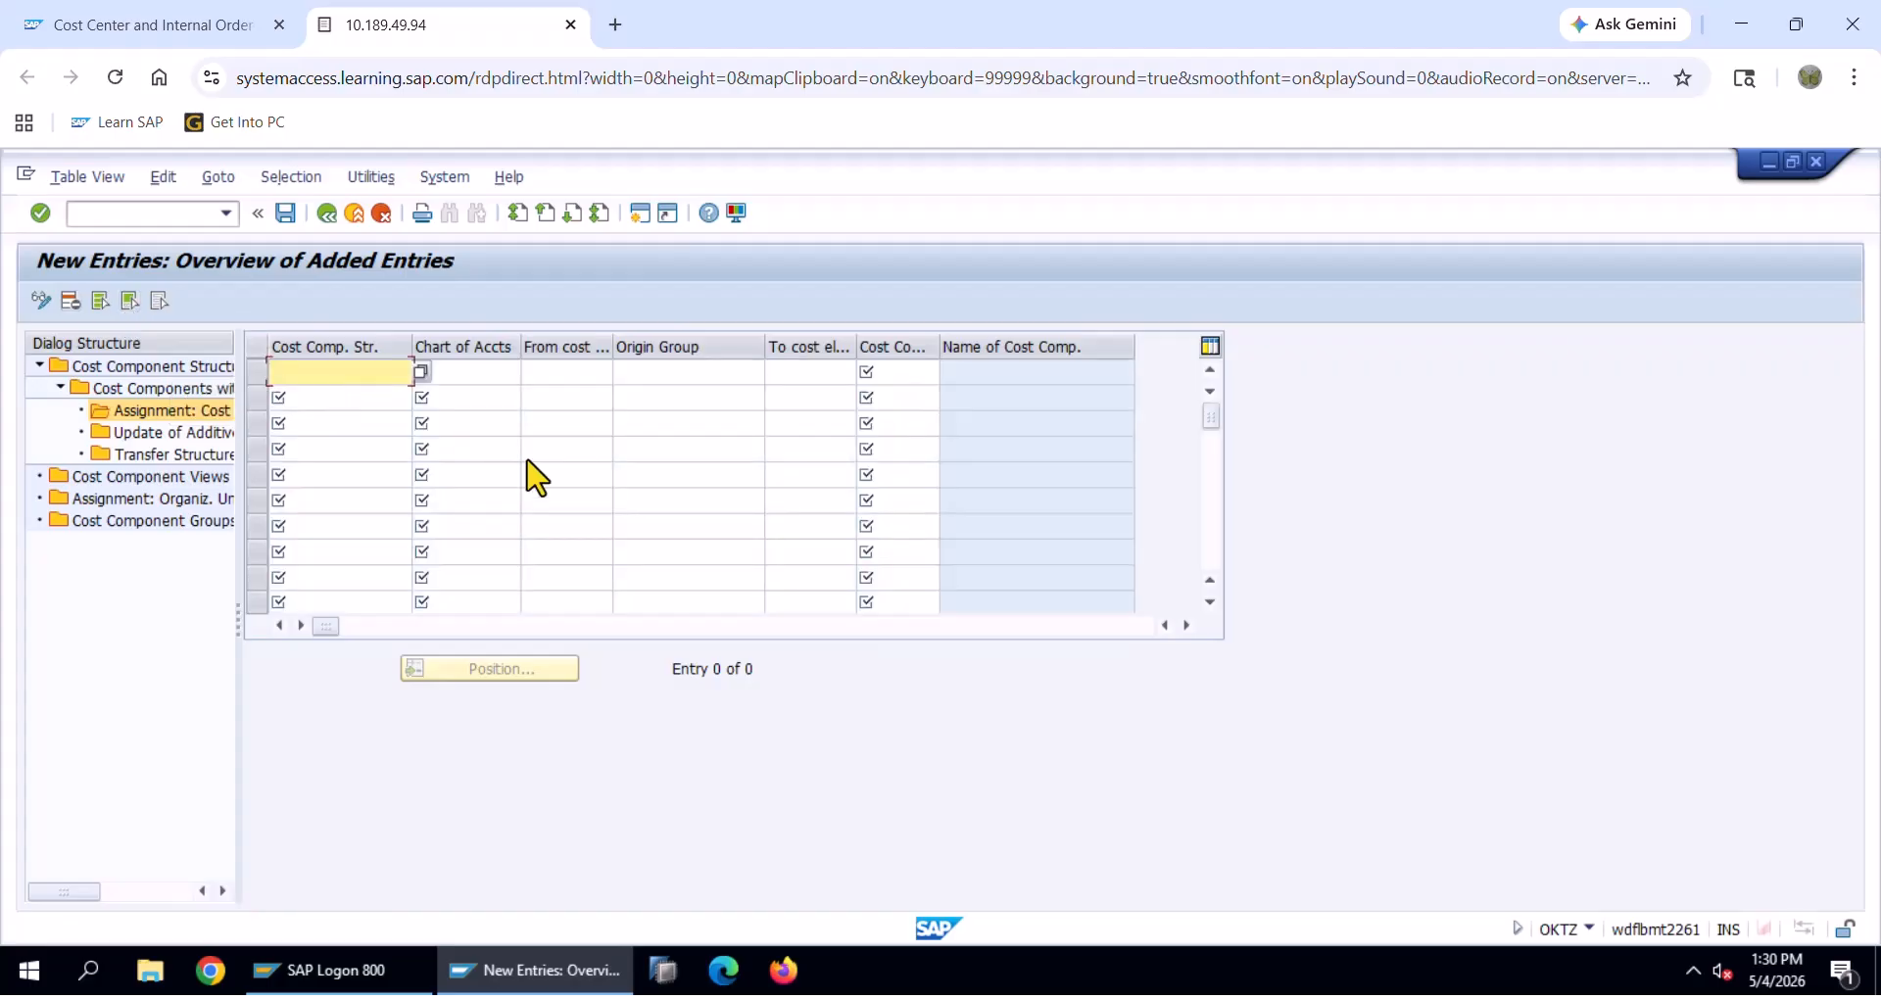
{"action": "type", "text": "LE"}
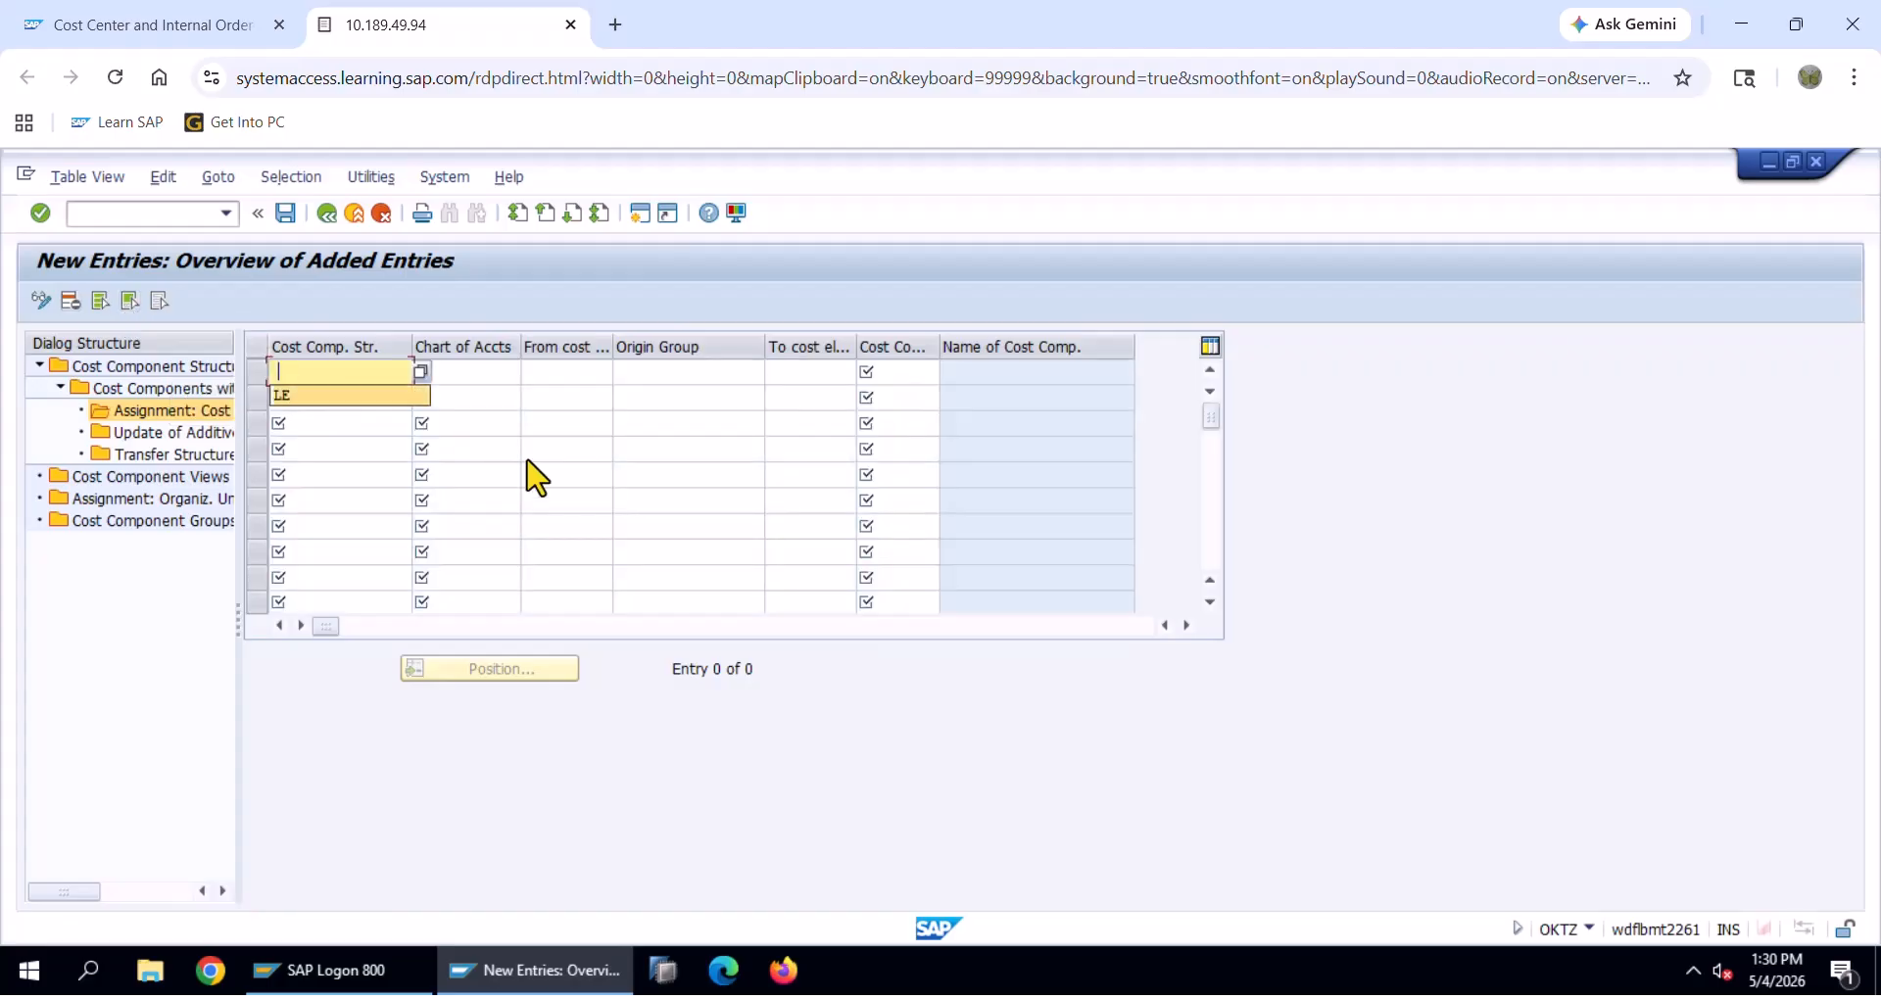
{"action": "key", "text": "Tab"}
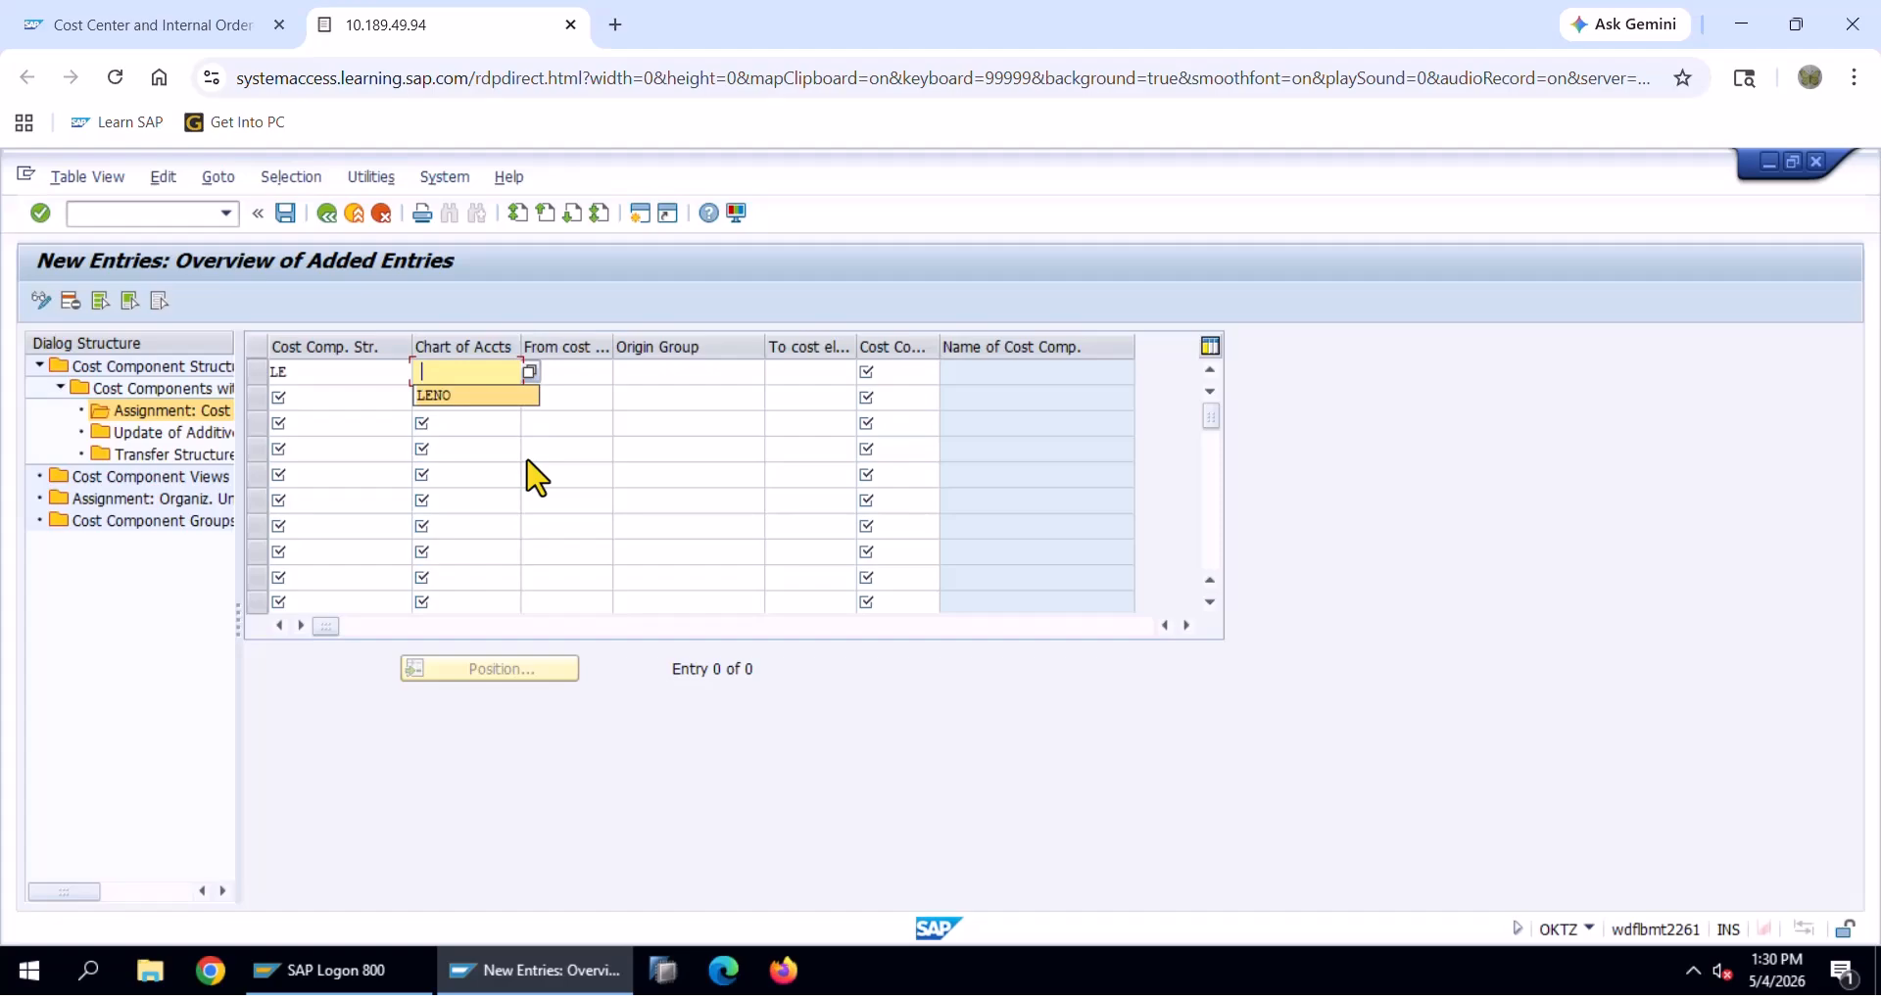
{"action": "key", "text": "Tab"}
{"action": "key", "text": "Tab"}
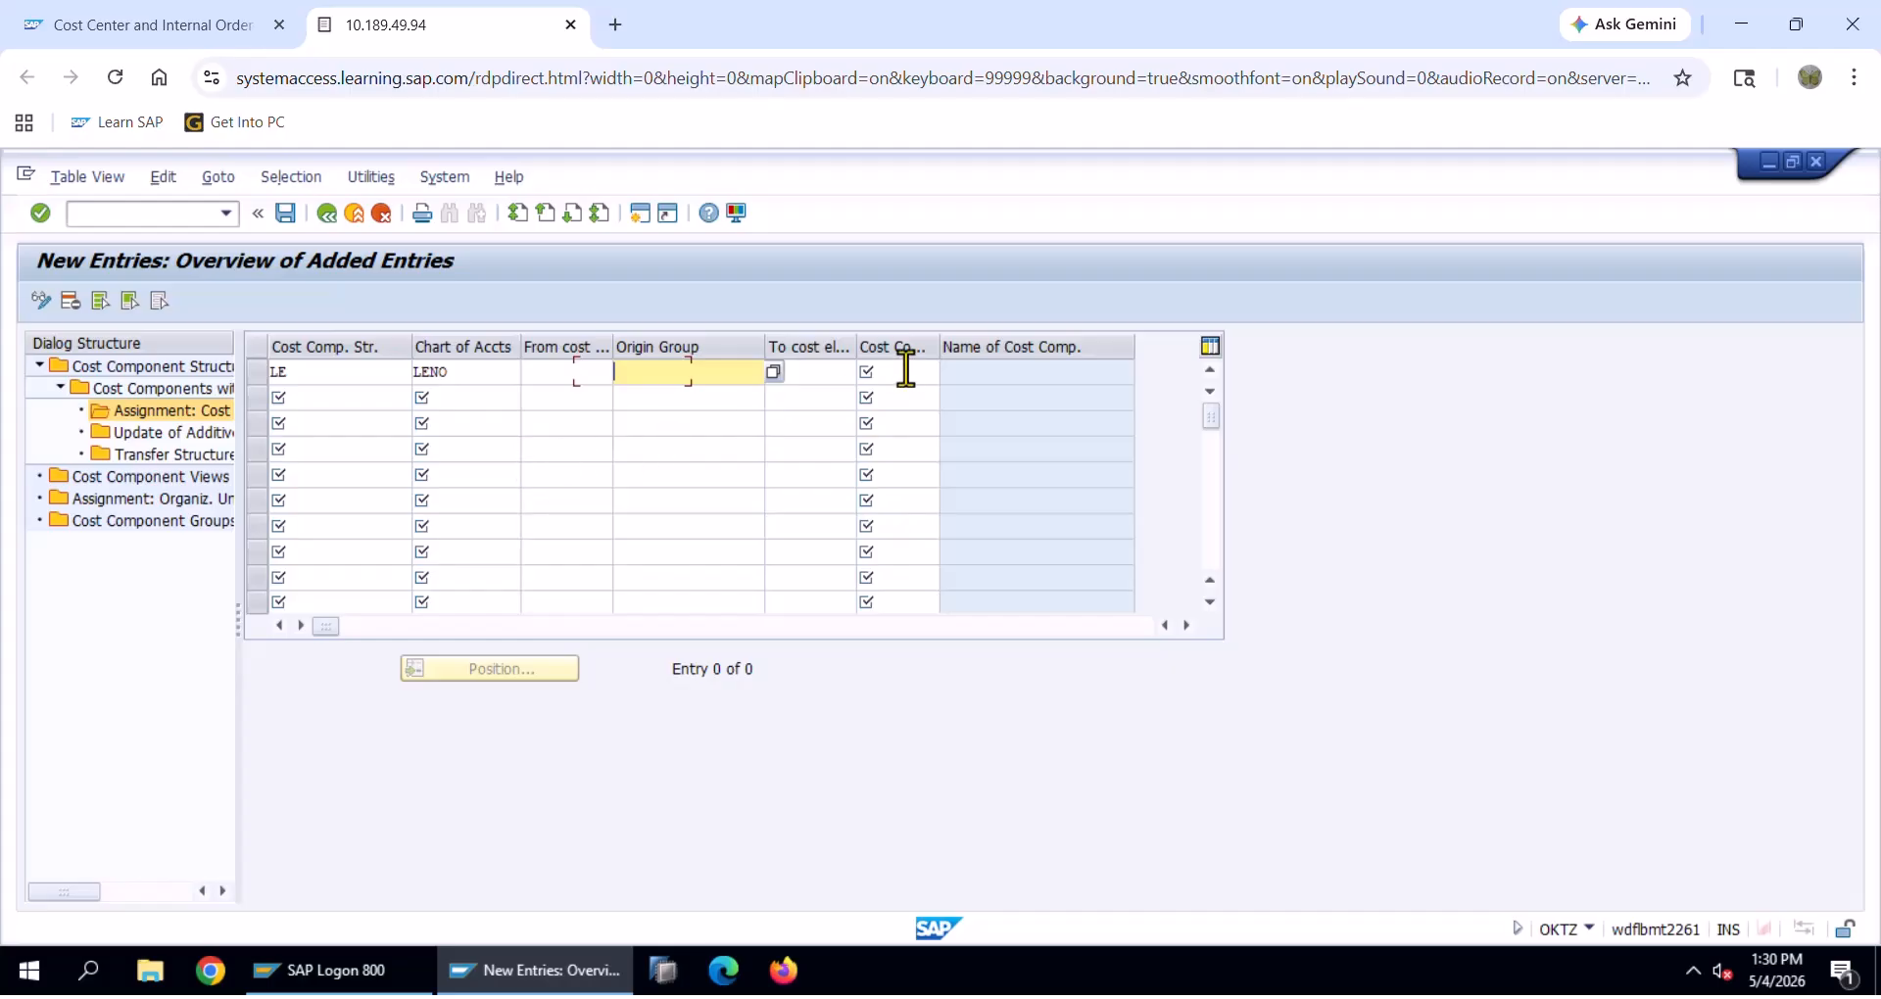
{"action": "key", "text": "Tab"}
{"action": "key", "text": "Tab"}
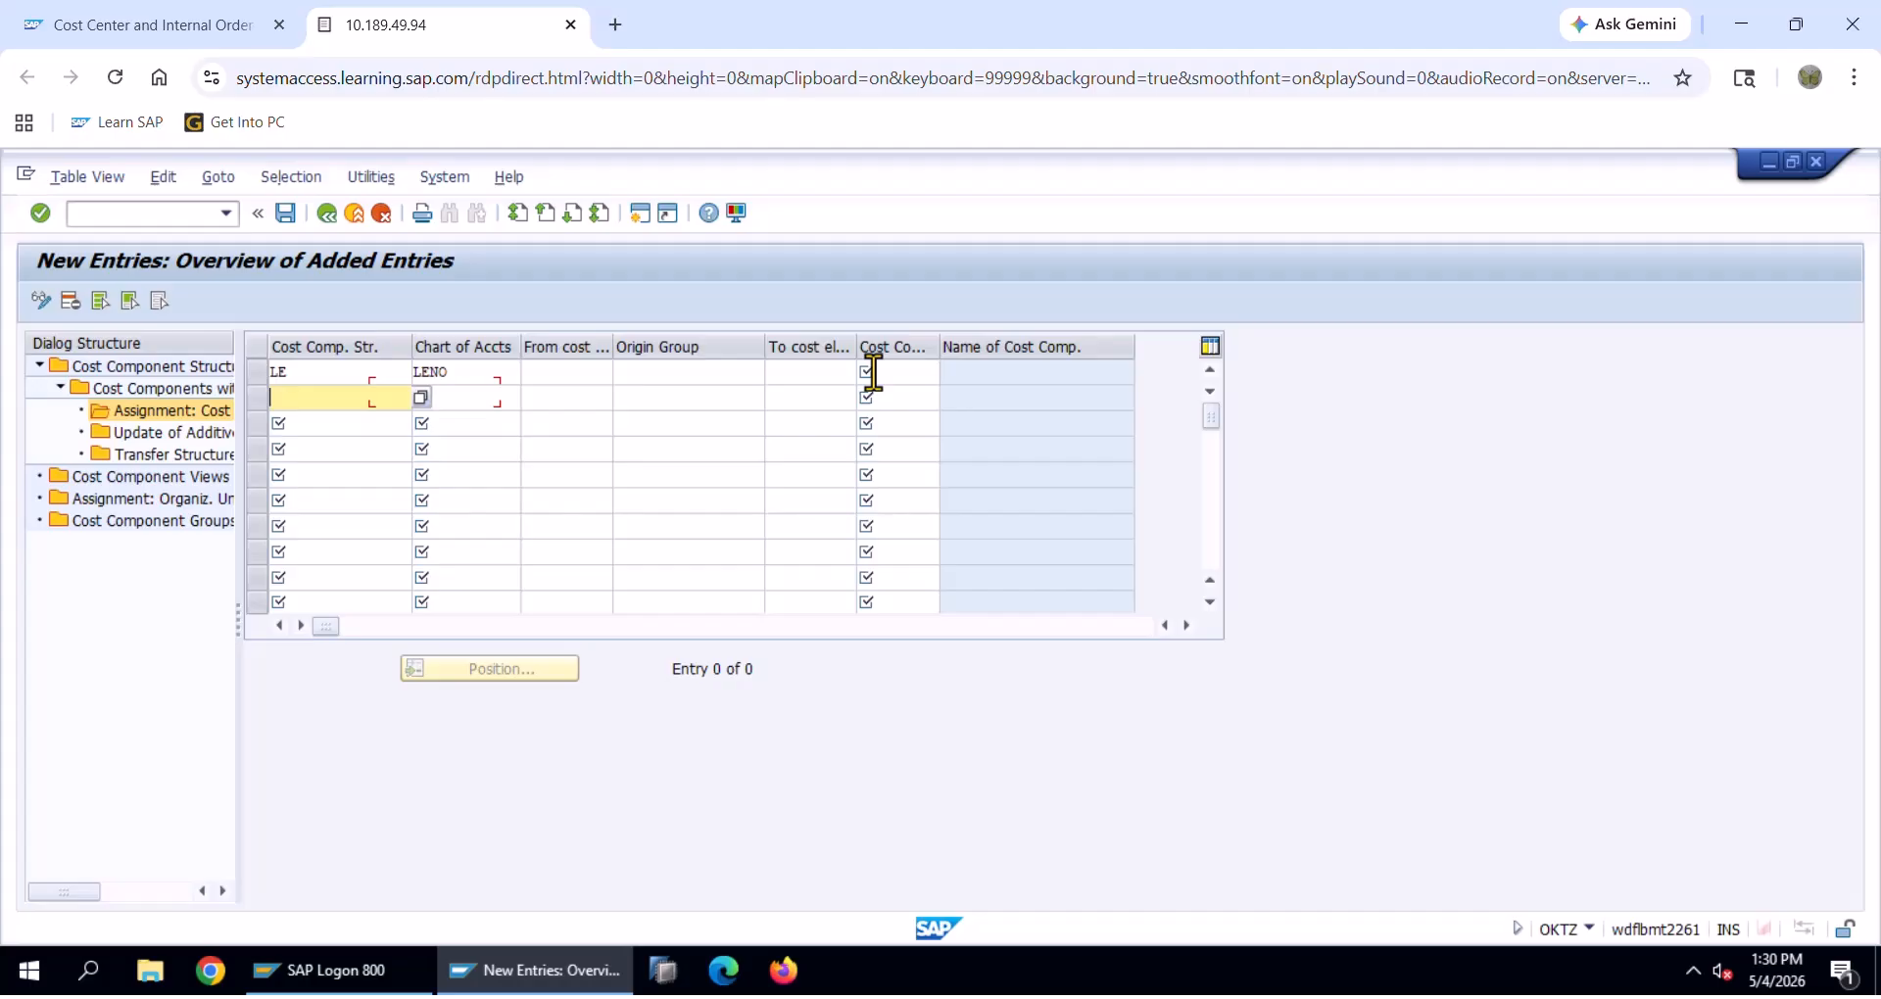
Choose cost component 140 for the LE / LENO assignment row, try to save it, and cancel the entry
{"action": "key", "text": "shift+Tab"}
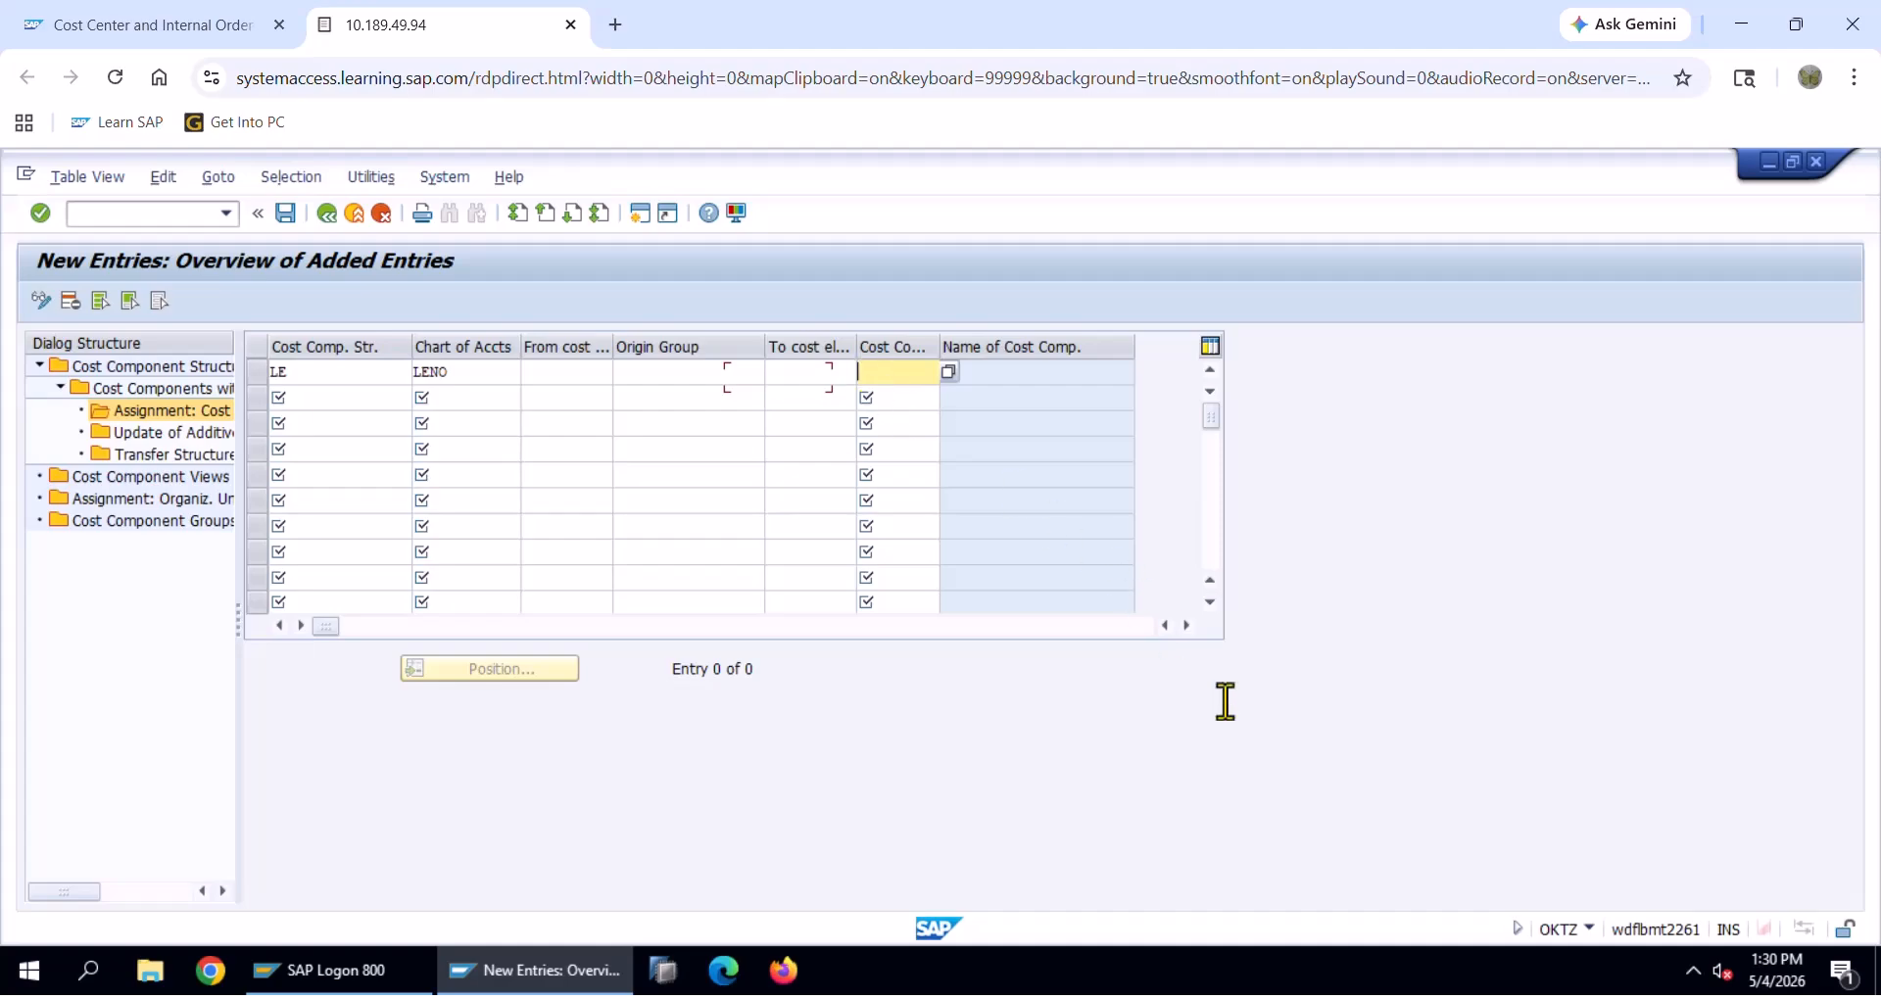
{"action": "mouse_move", "coordinate": [1400, 998]}
{"action": "key", "text": "F4"}
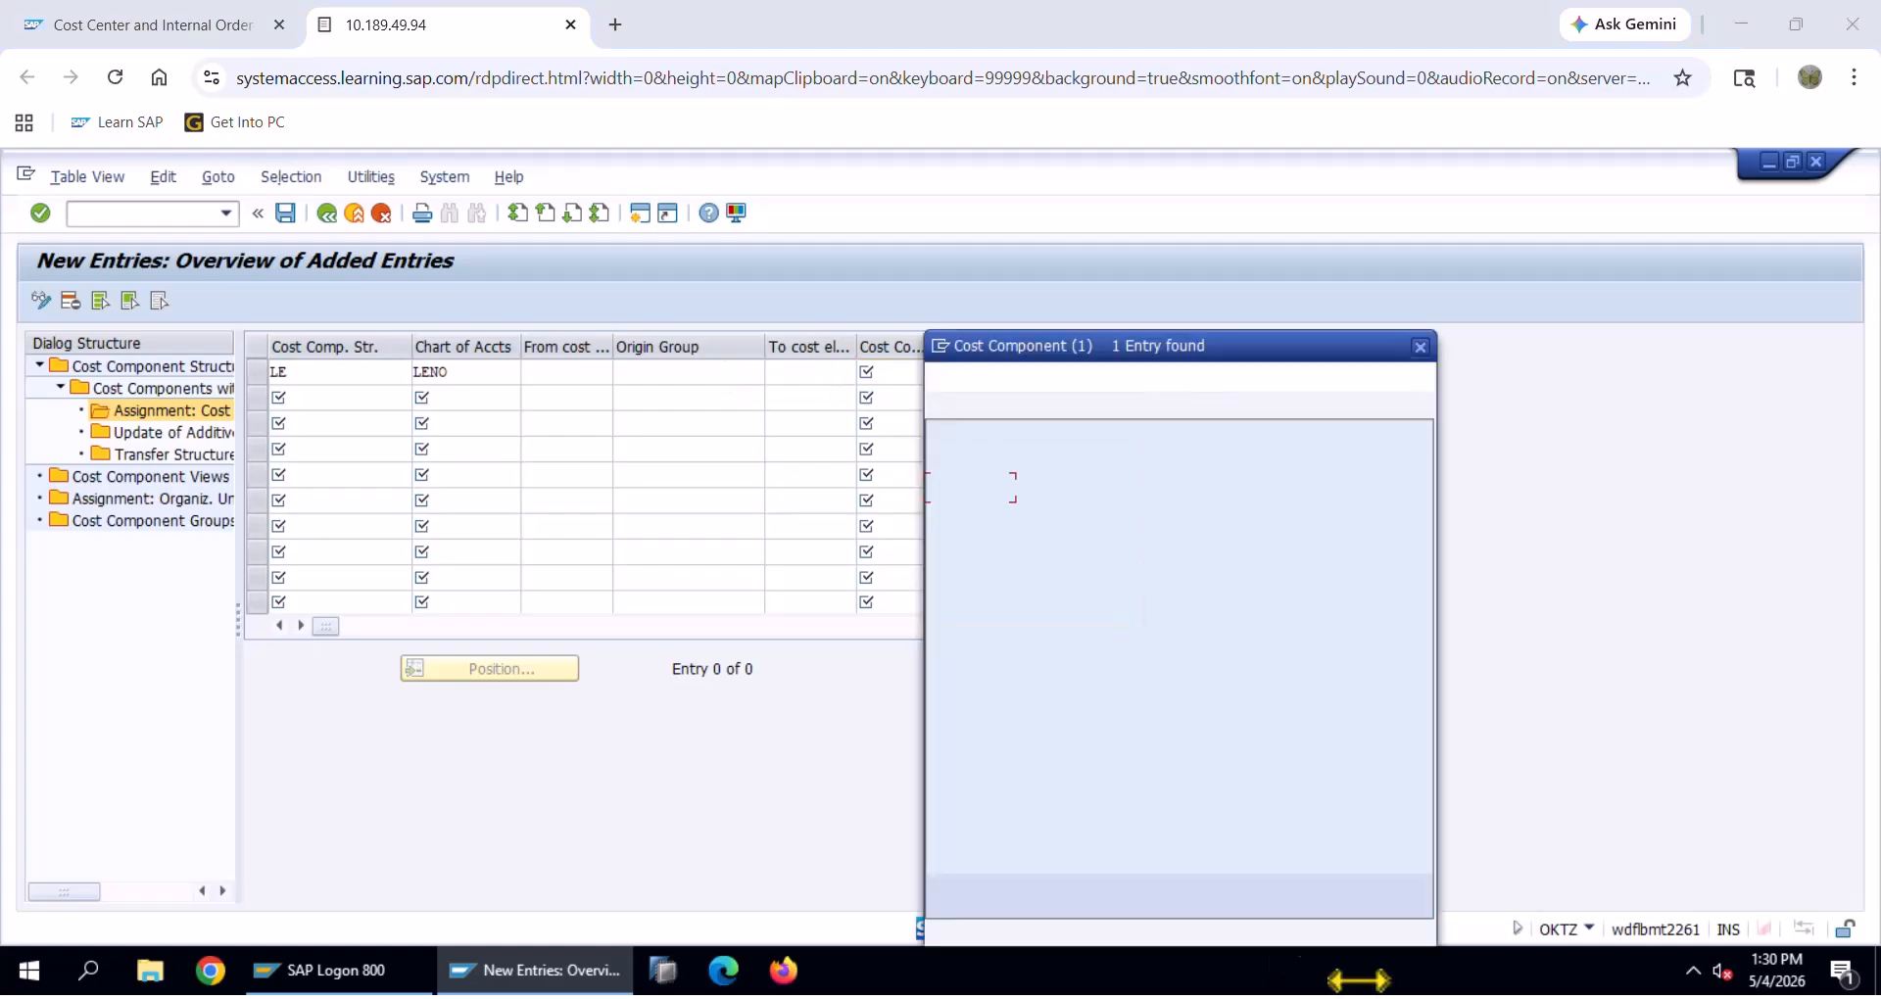
{"action": "left_click", "coordinate": [1019, 488]}
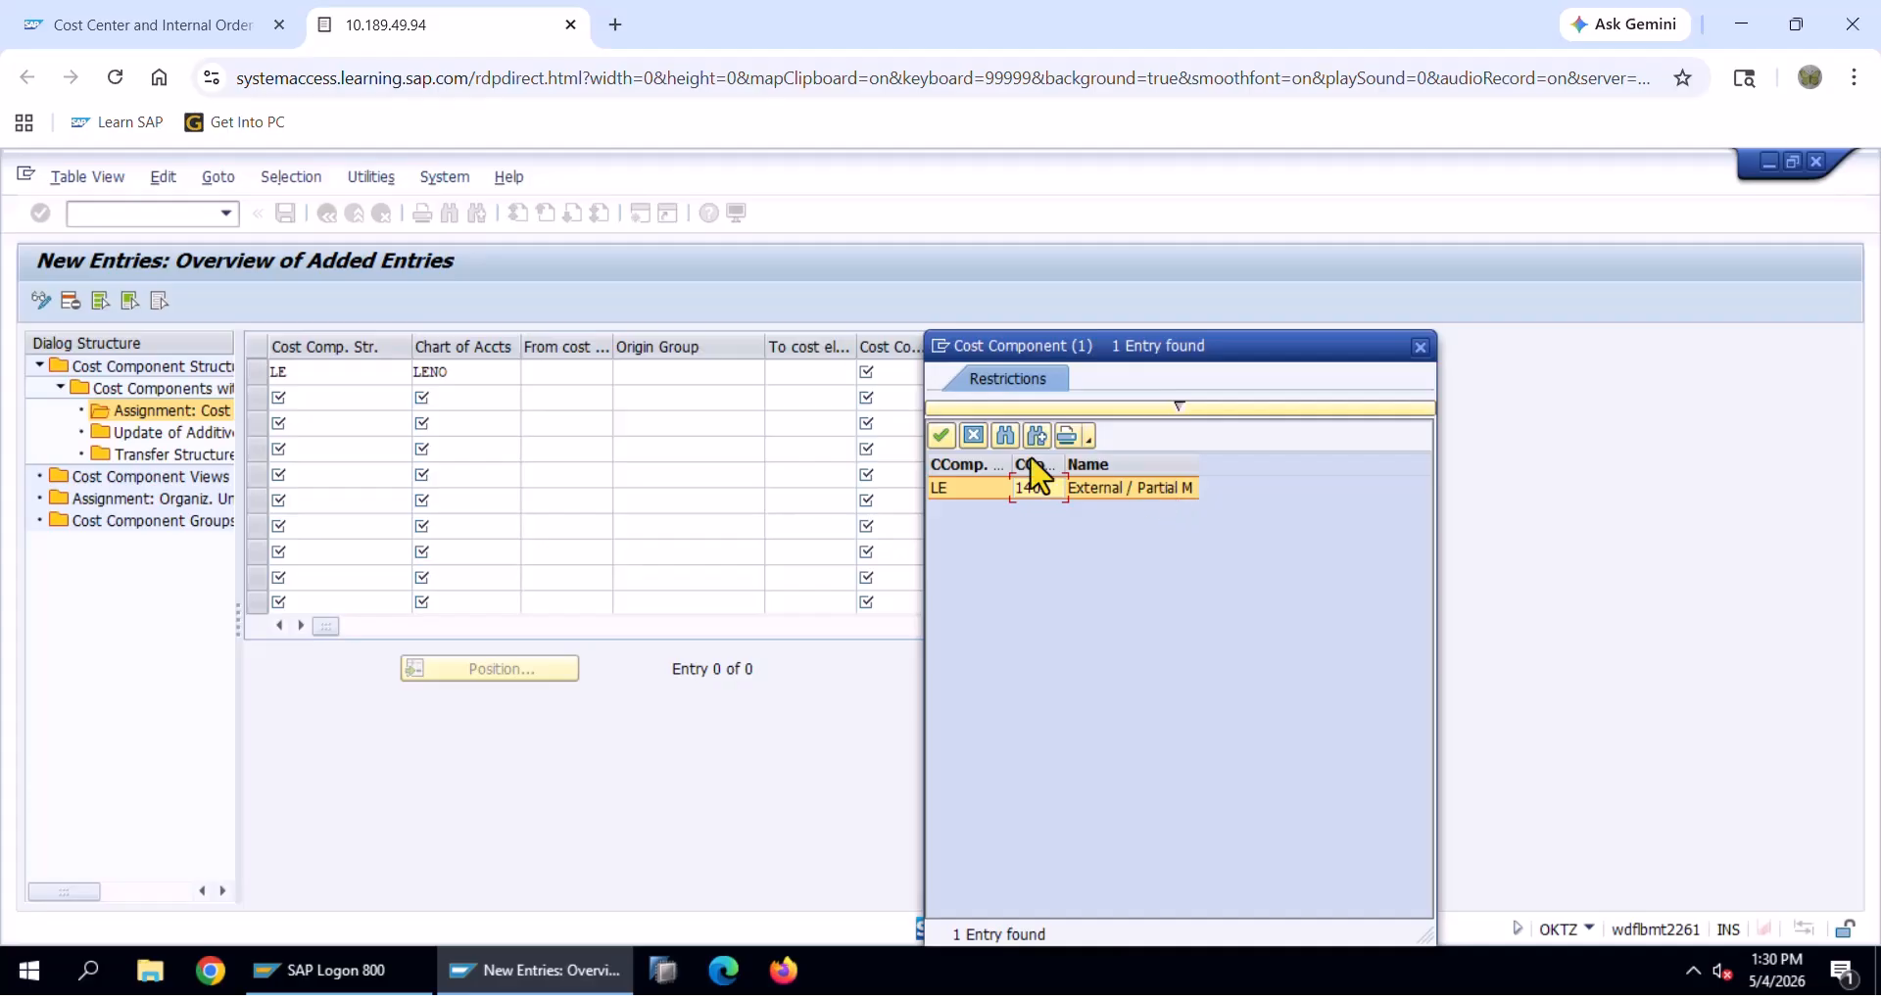
{"action": "double_click", "coordinate": [976, 488]}
{"action": "double_click", "coordinate": [975, 488]}
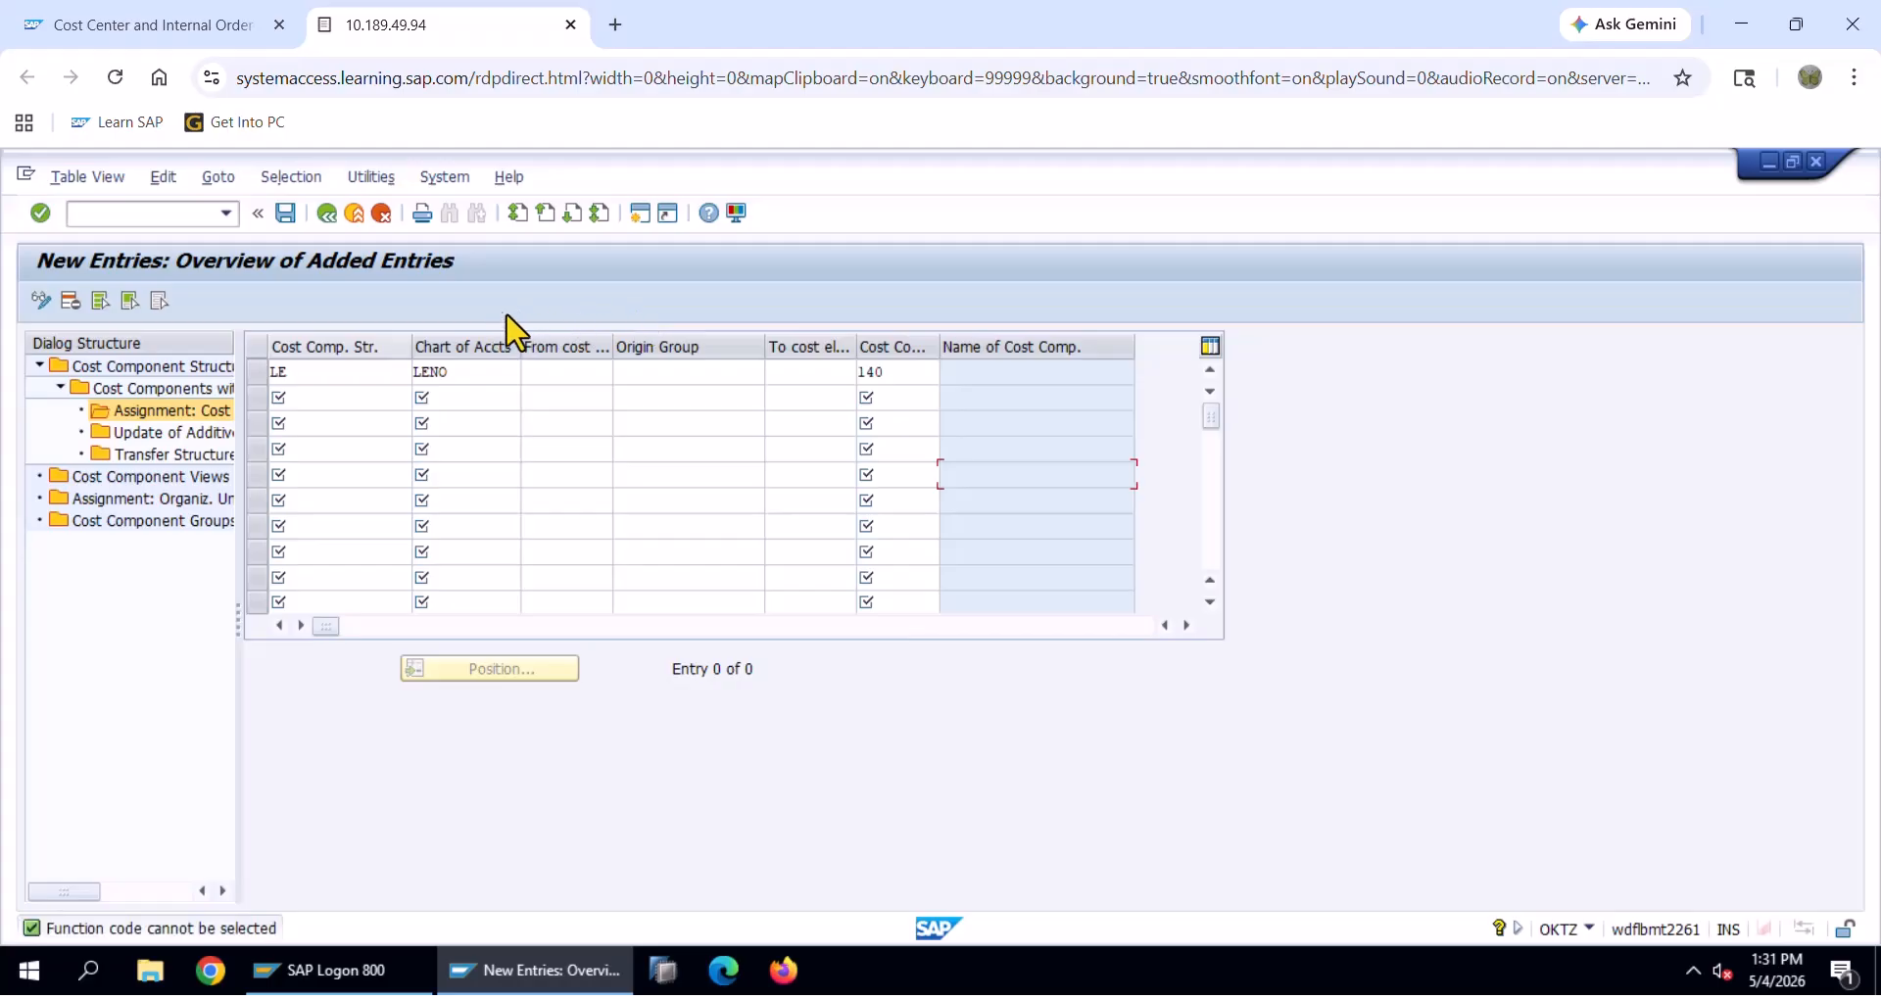
{"action": "left_click", "coordinate": [285, 214]}
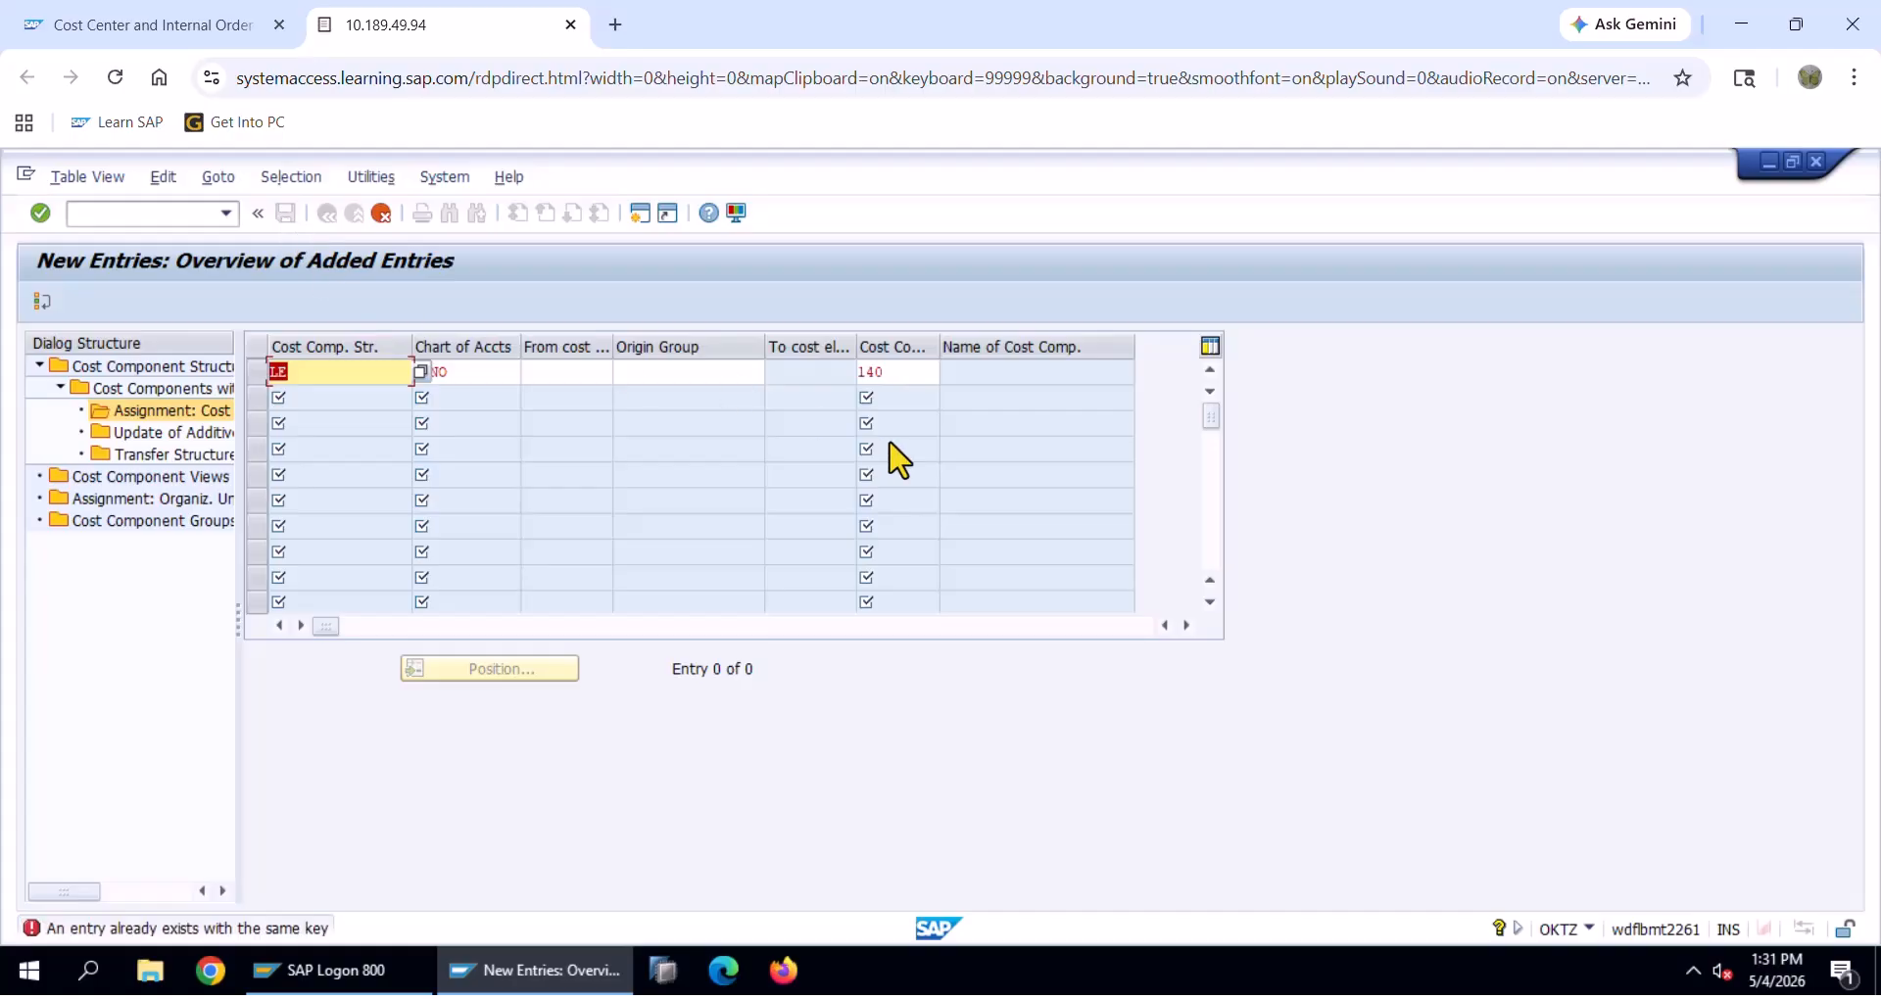
{"action": "left_click", "coordinate": [381, 213]}
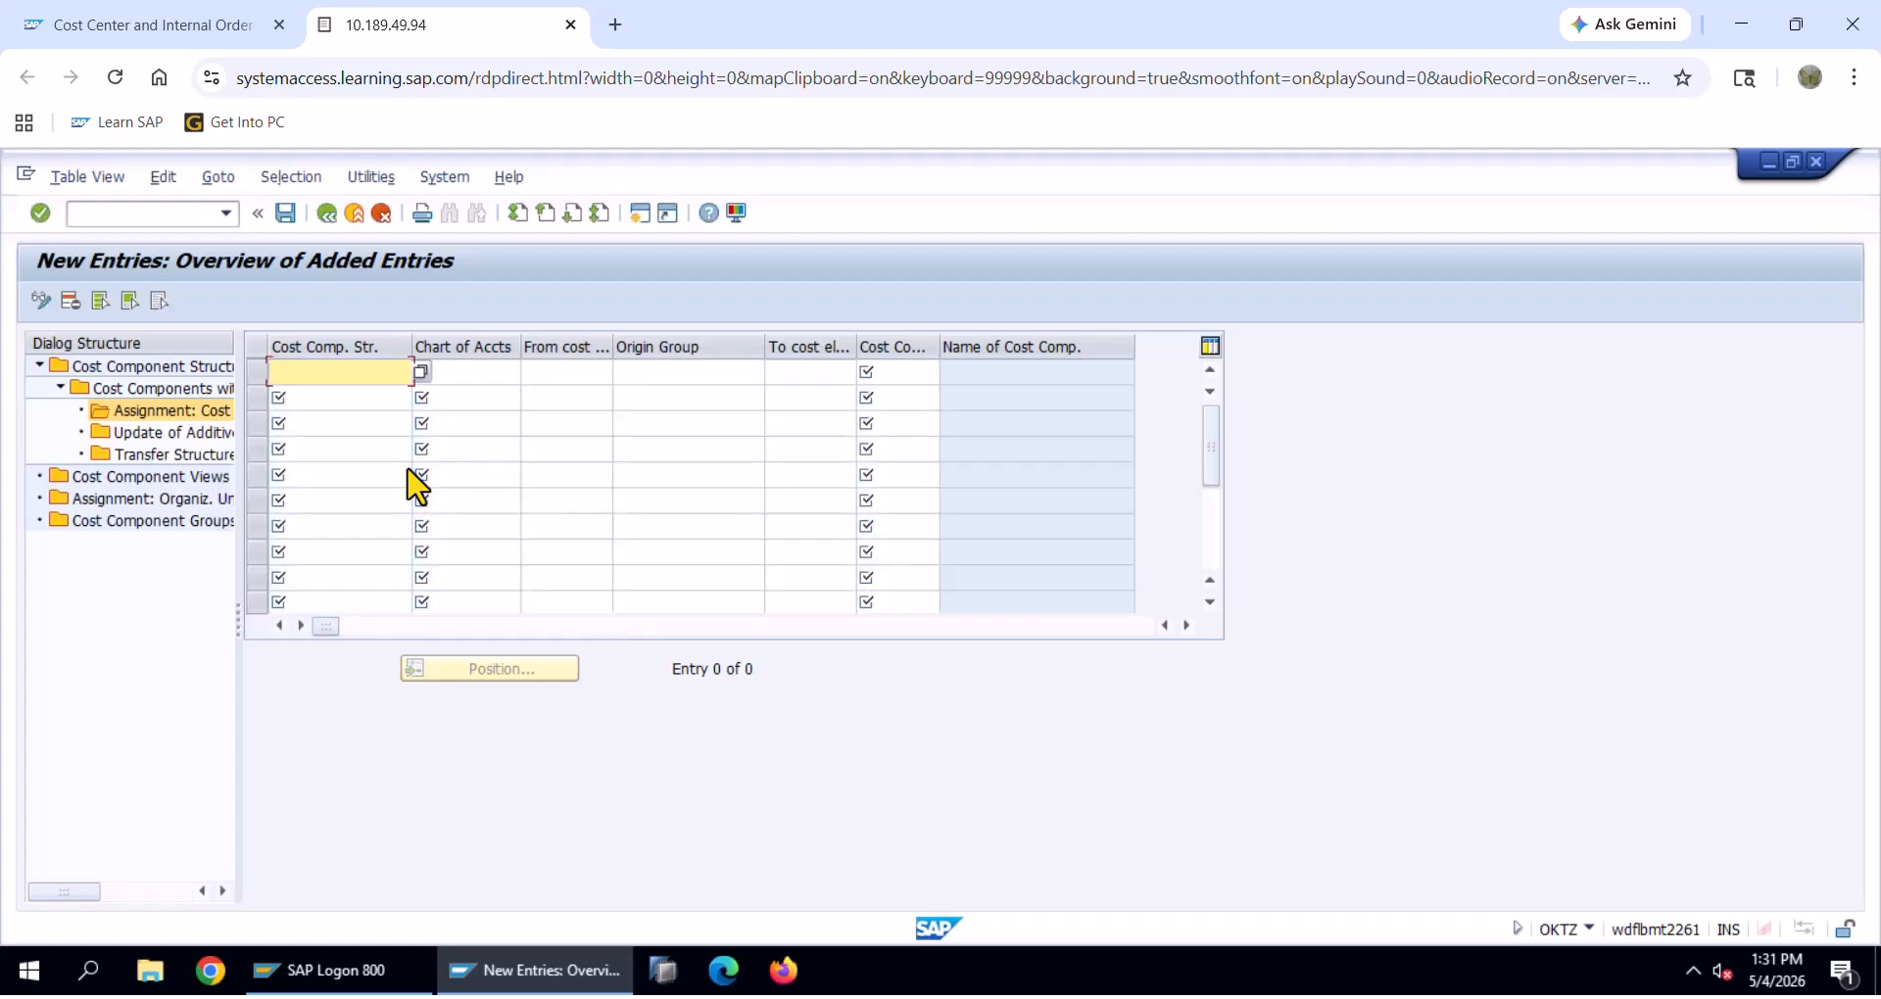
Reopen the cost components list, select External / Partial M, and start a new cost element assignment entry for it
{"action": "double_click", "coordinate": [180, 392]}
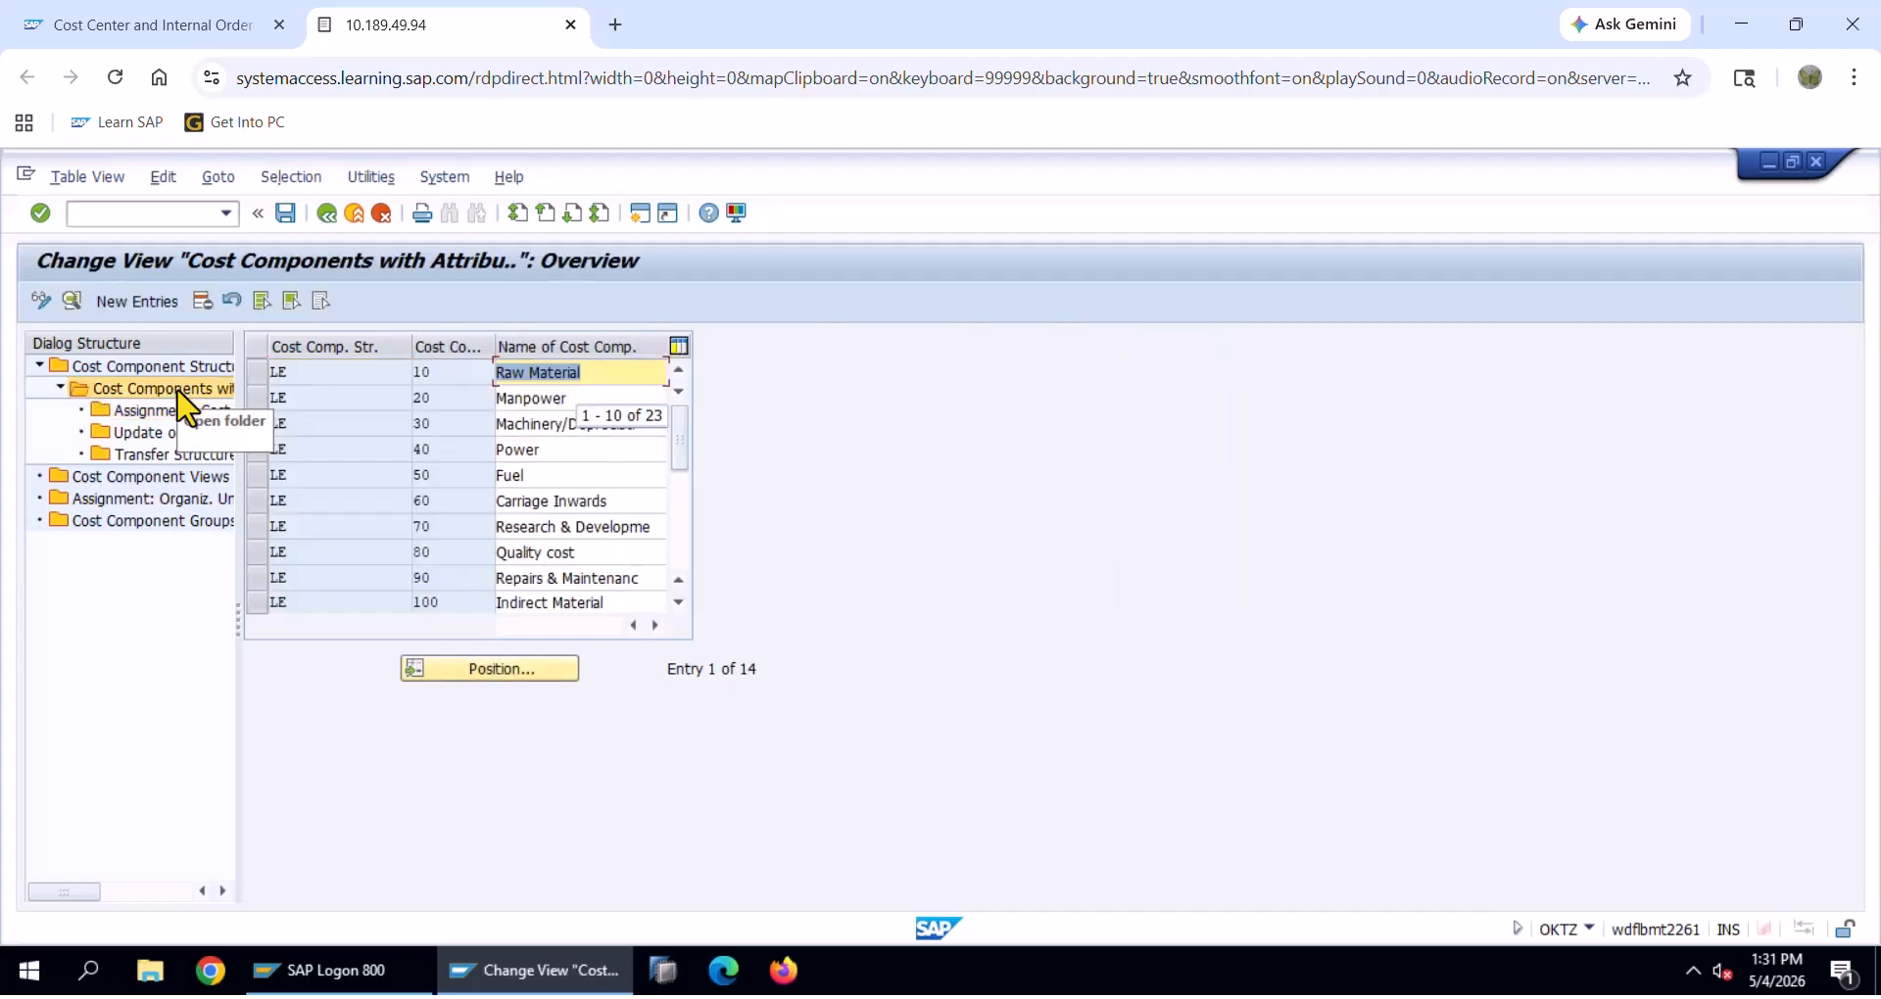
{"action": "left_click_drag", "start_coordinate": [683, 423], "coordinate": [700, 527]}
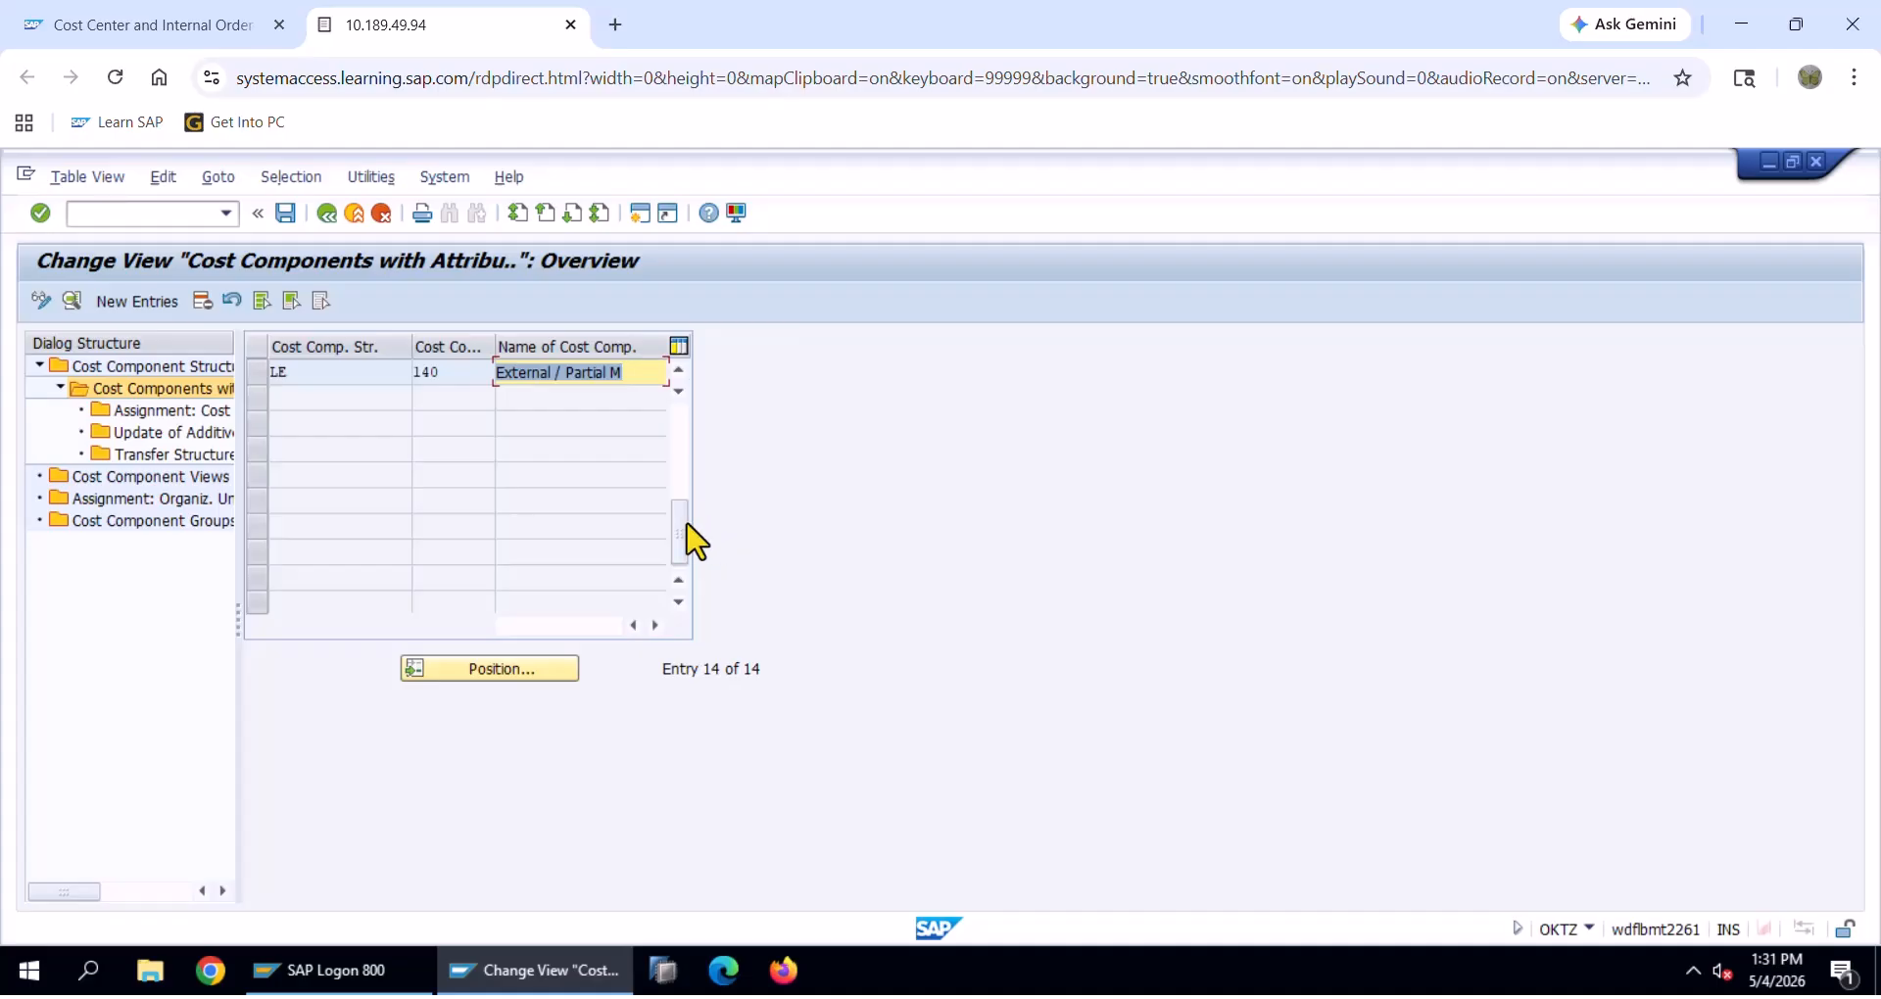
{"action": "left_click", "coordinate": [258, 373]}
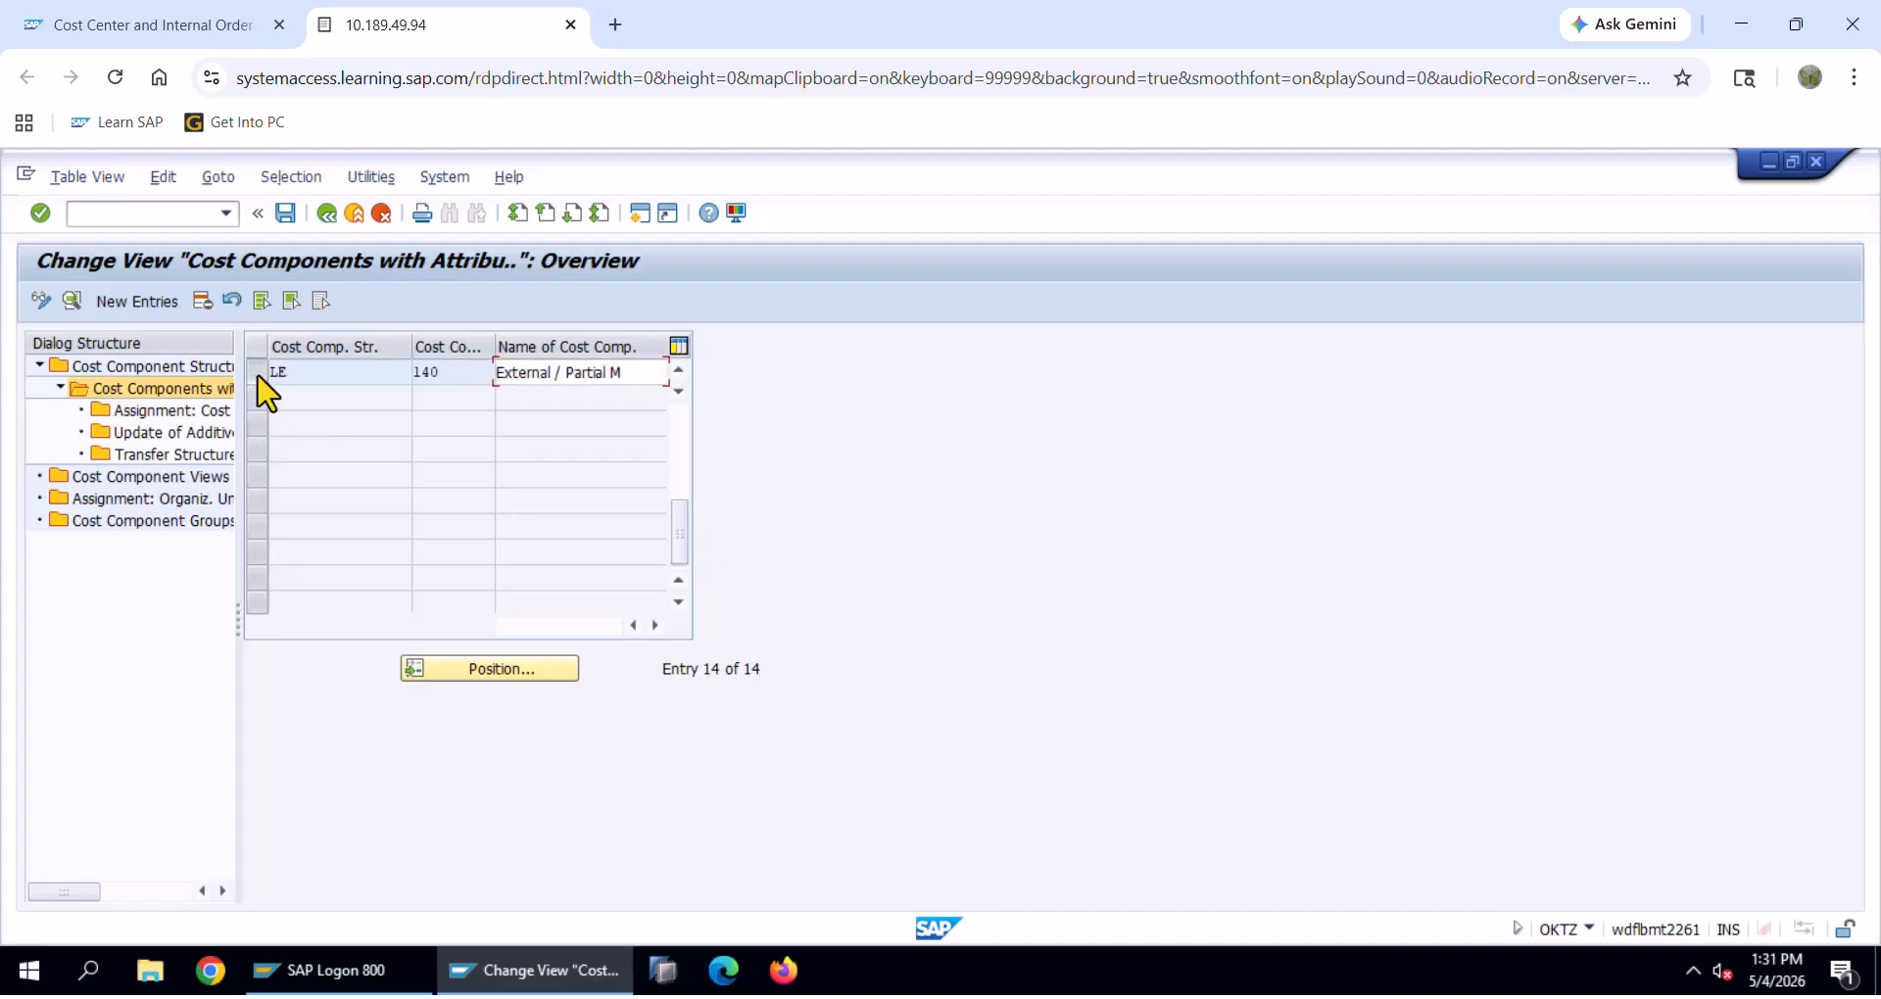
{"action": "double_click", "coordinate": [178, 415]}
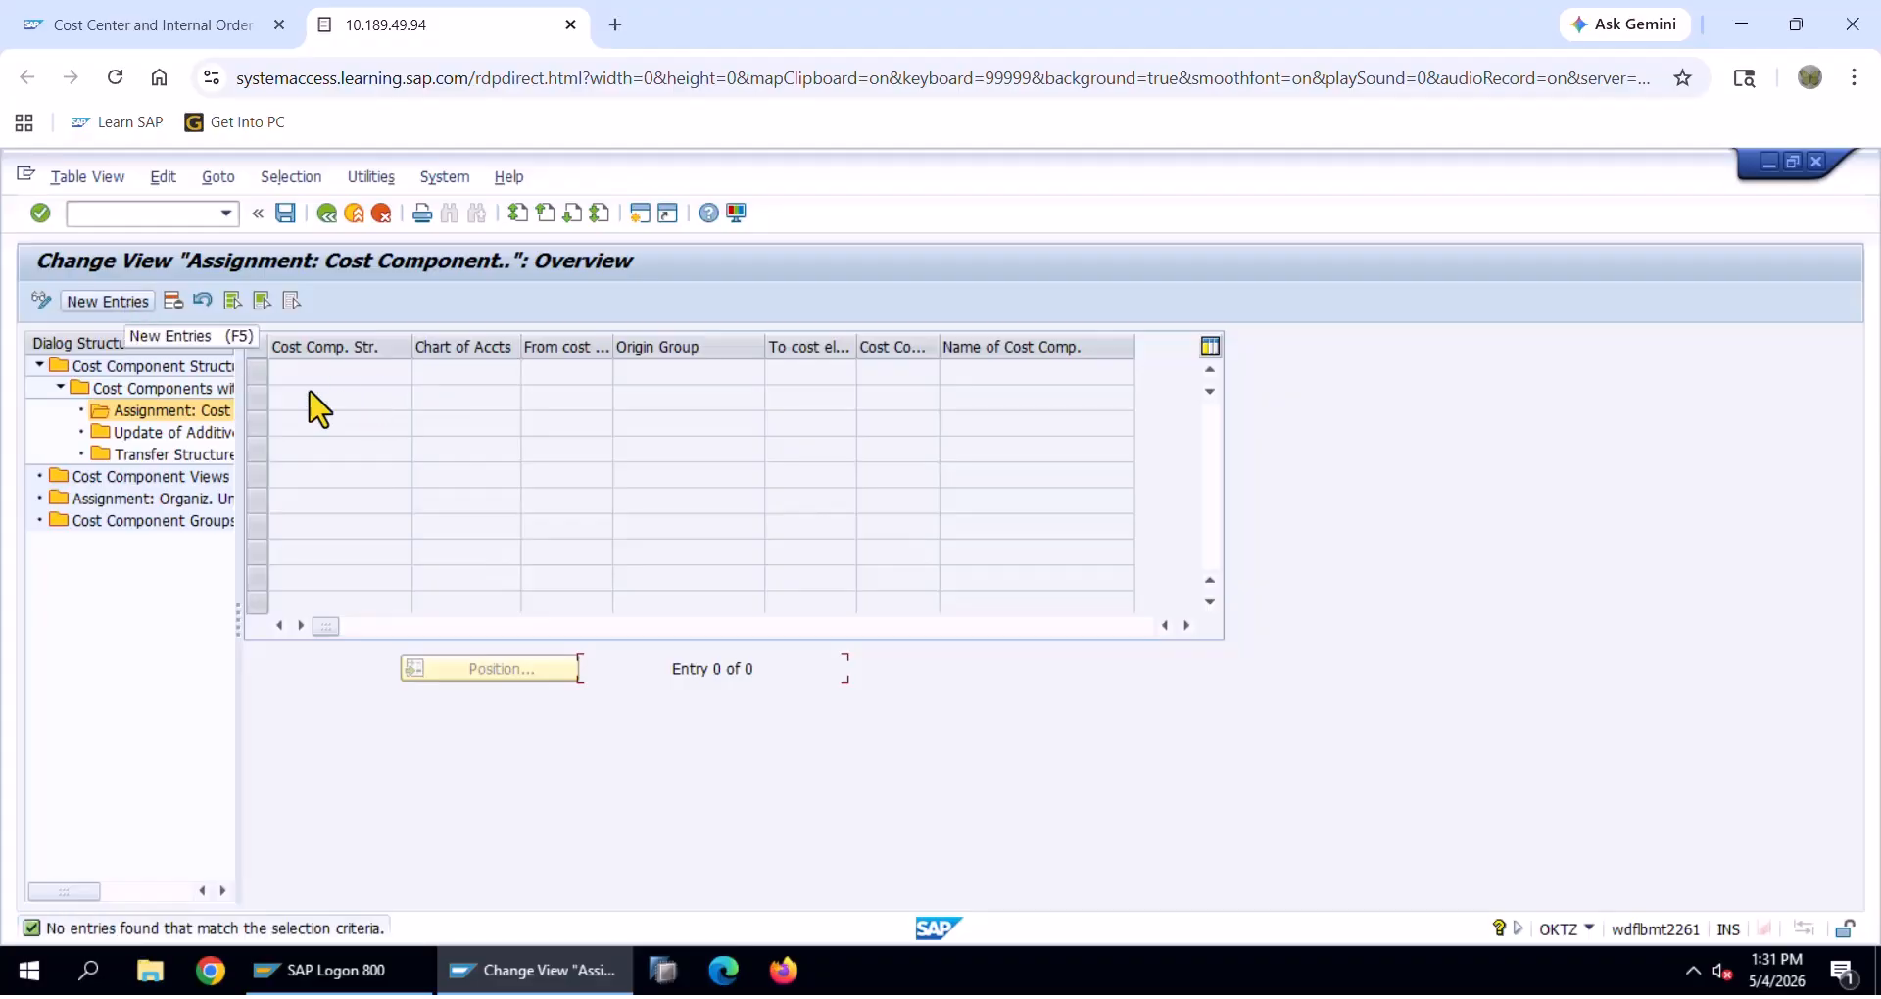
{"action": "left_click", "coordinate": [127, 304]}
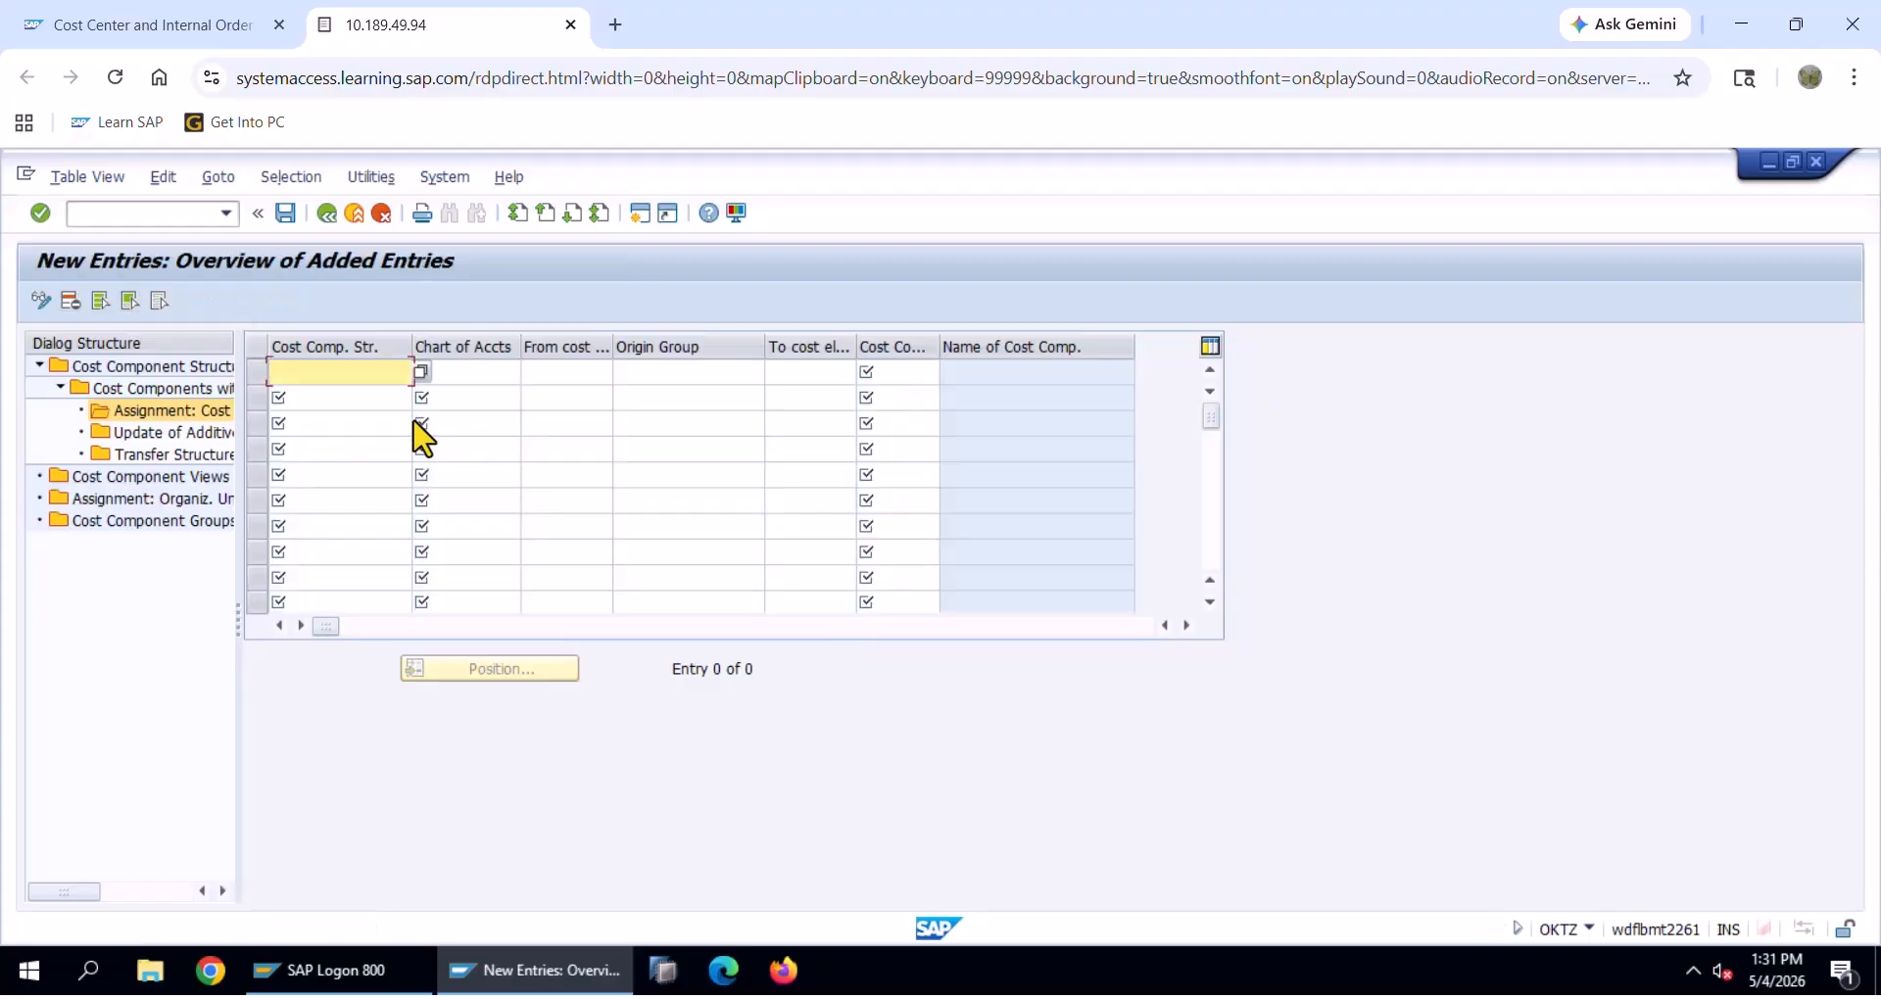
Enter structure LE and chart of accounts LENO in the new assignment row, leaving the cost element range and origin group blank
{"action": "key", "text": "BackSpace"}
{"action": "key", "text": "Down"}
{"action": "key", "text": "Tab"}
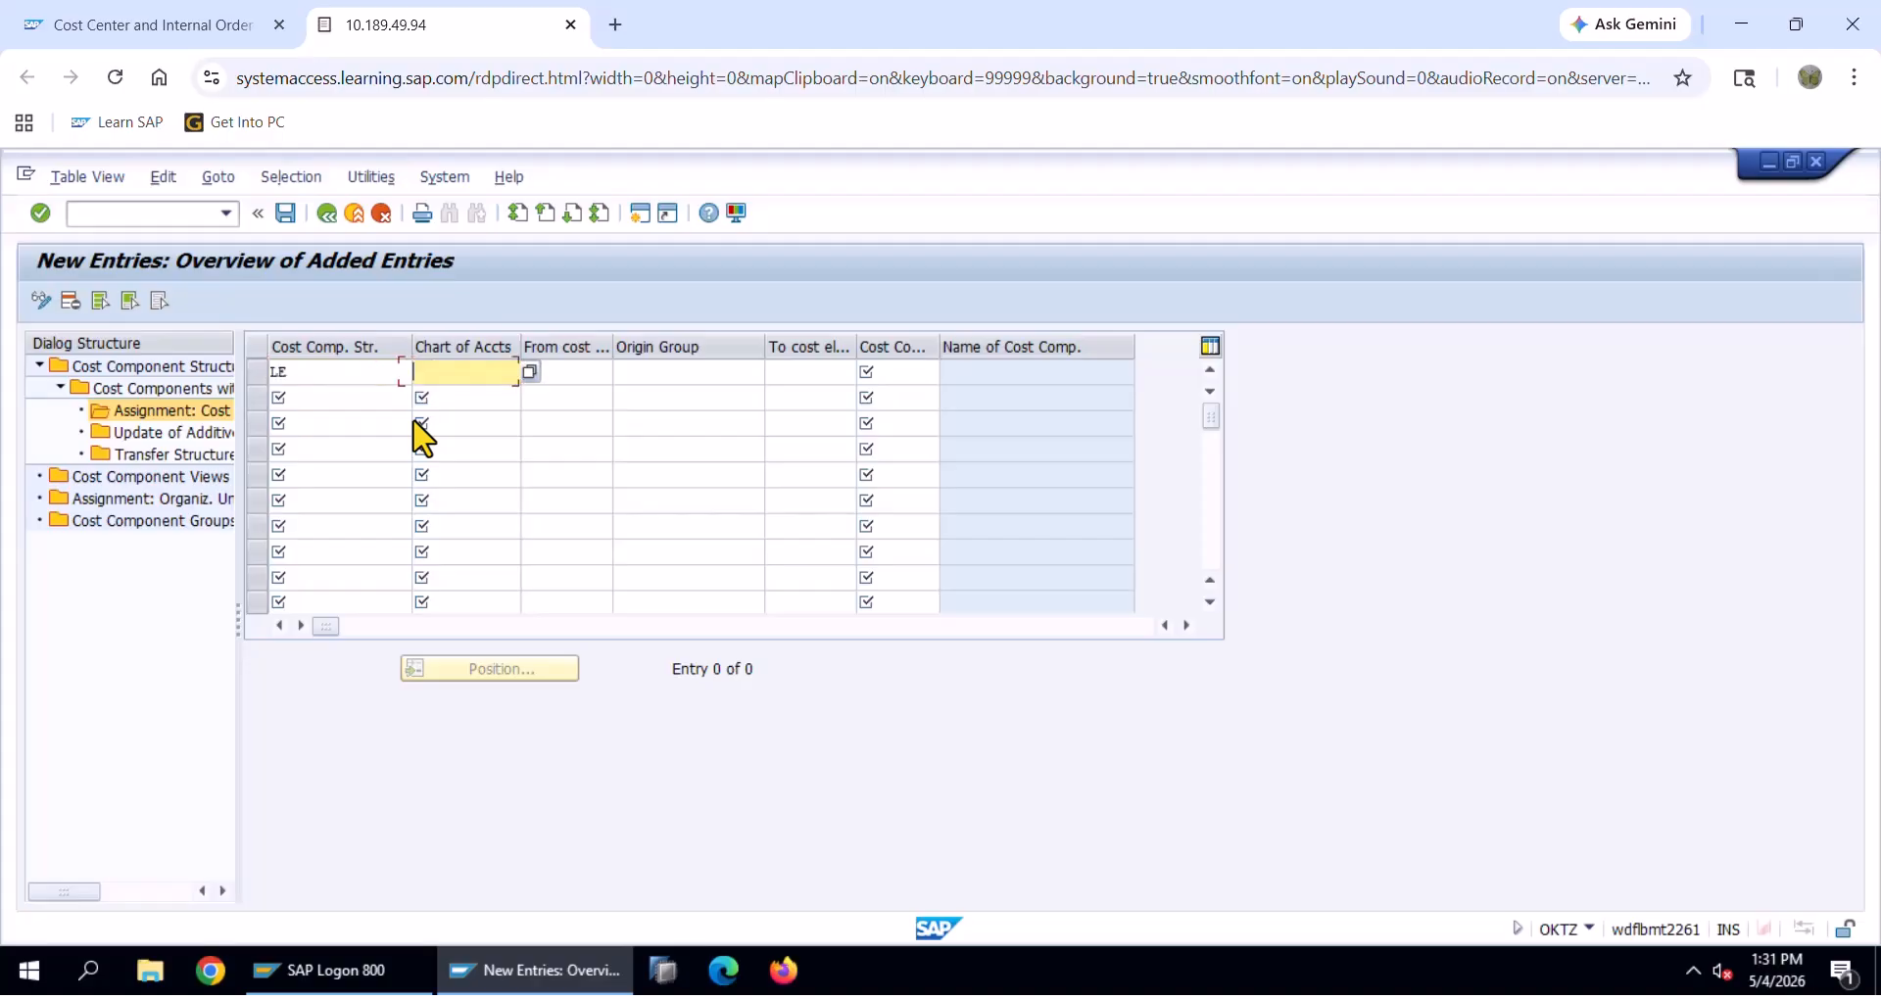
{"action": "key", "text": "BackSpace"}
{"action": "key", "text": "Down"}
{"action": "key", "text": "Tab"}
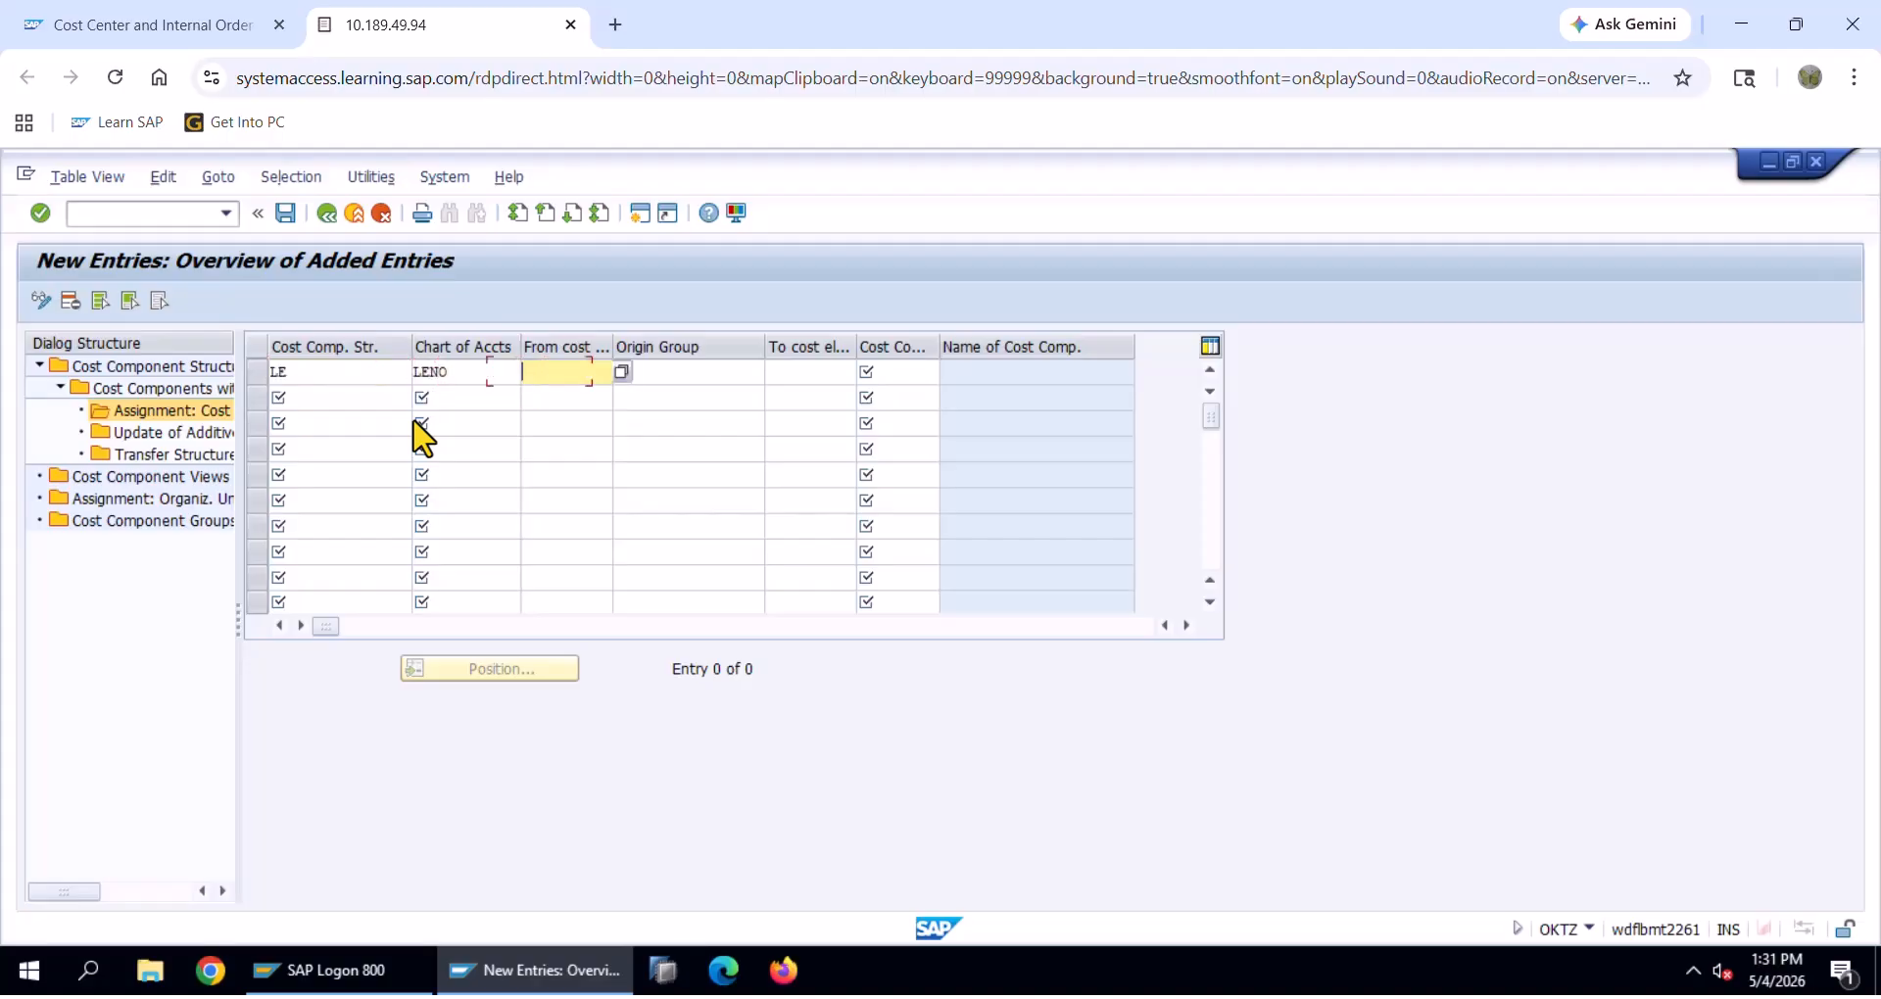
{"action": "key", "text": "Tab"}
{"action": "key", "text": "Tab"}
{"action": "key", "text": "Tab"}
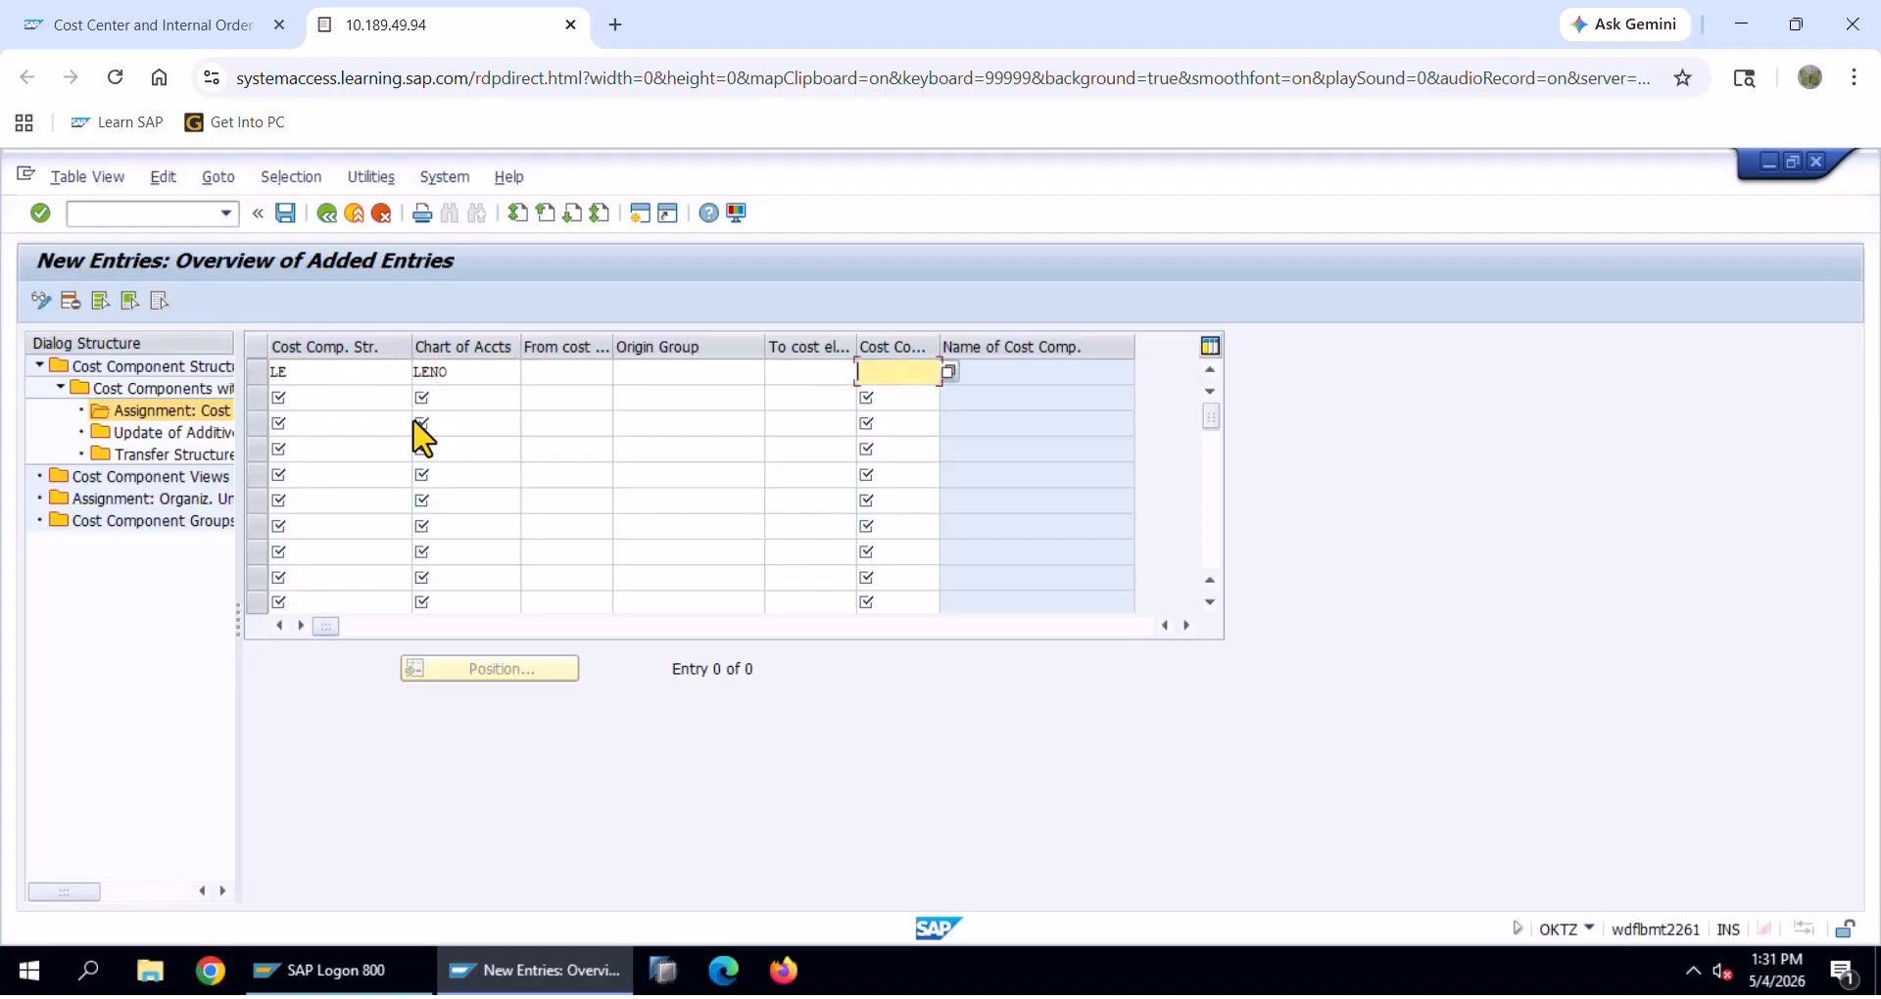
Pick cost component 140, External / Partial M, for the assignment row and try to save it again
{"action": "key", "text": "F4"}
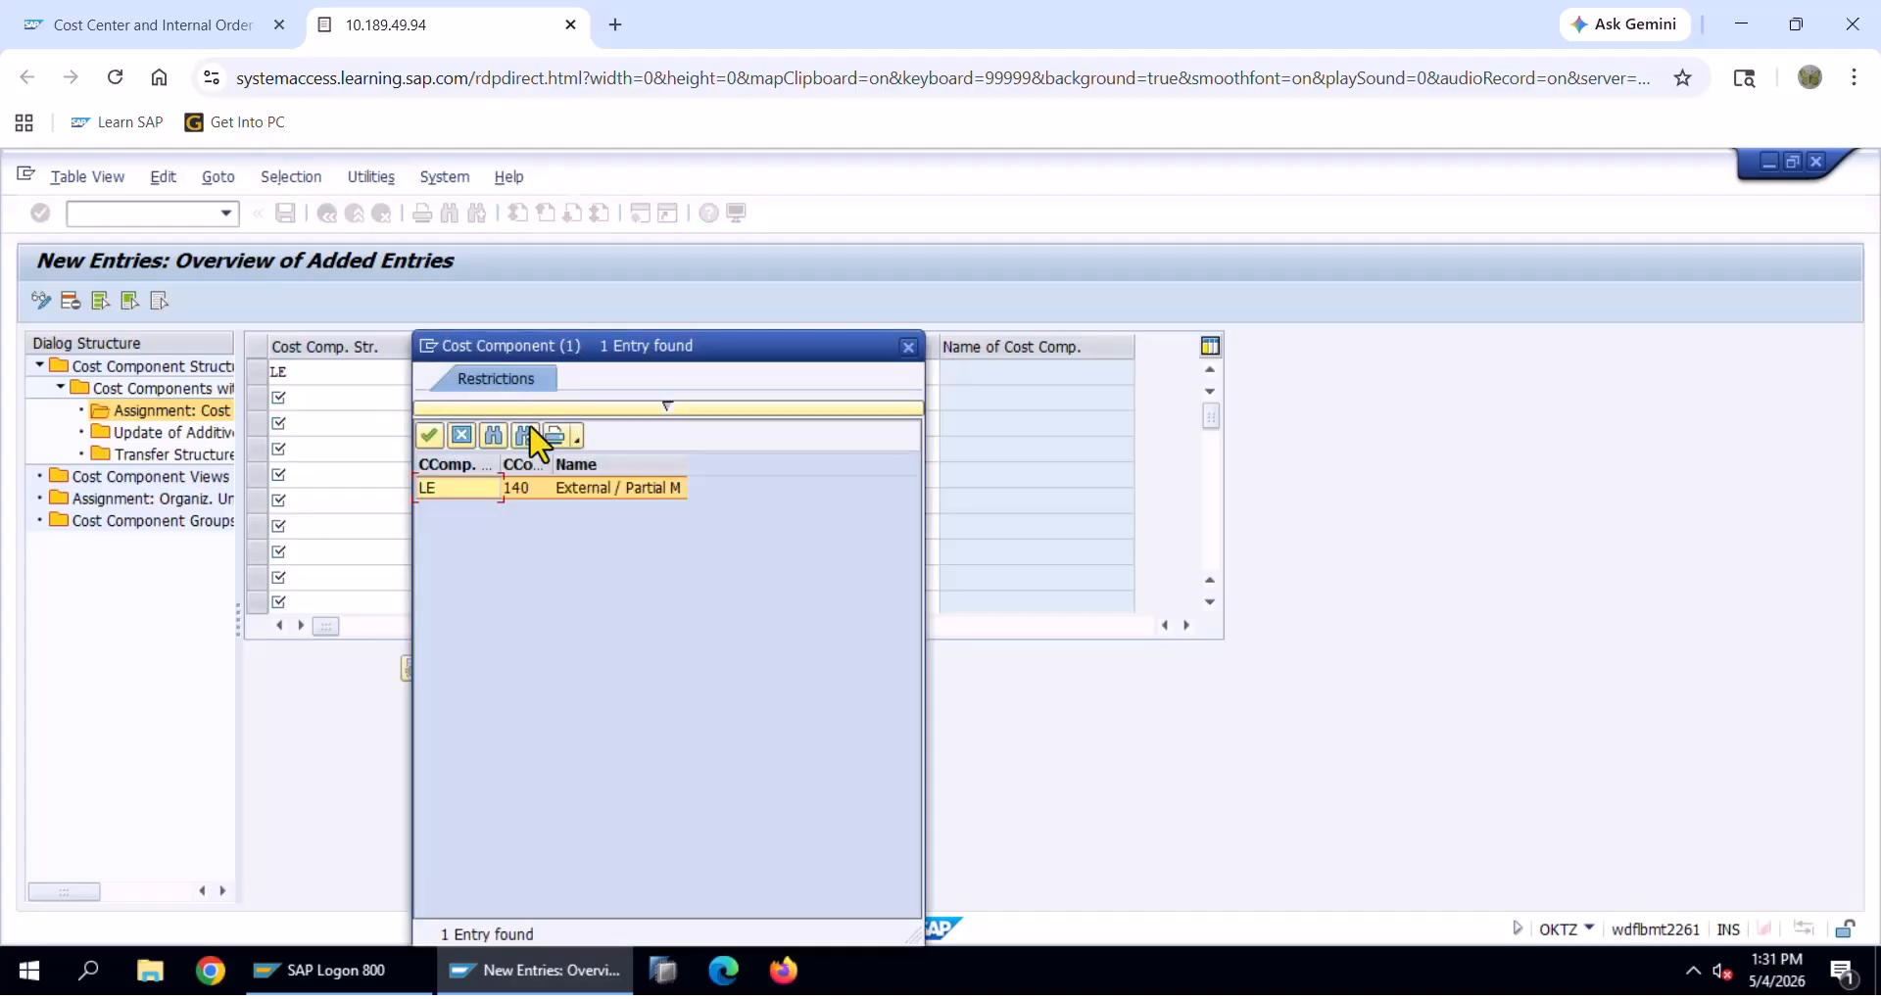
{"action": "double_click", "coordinate": [584, 506]}
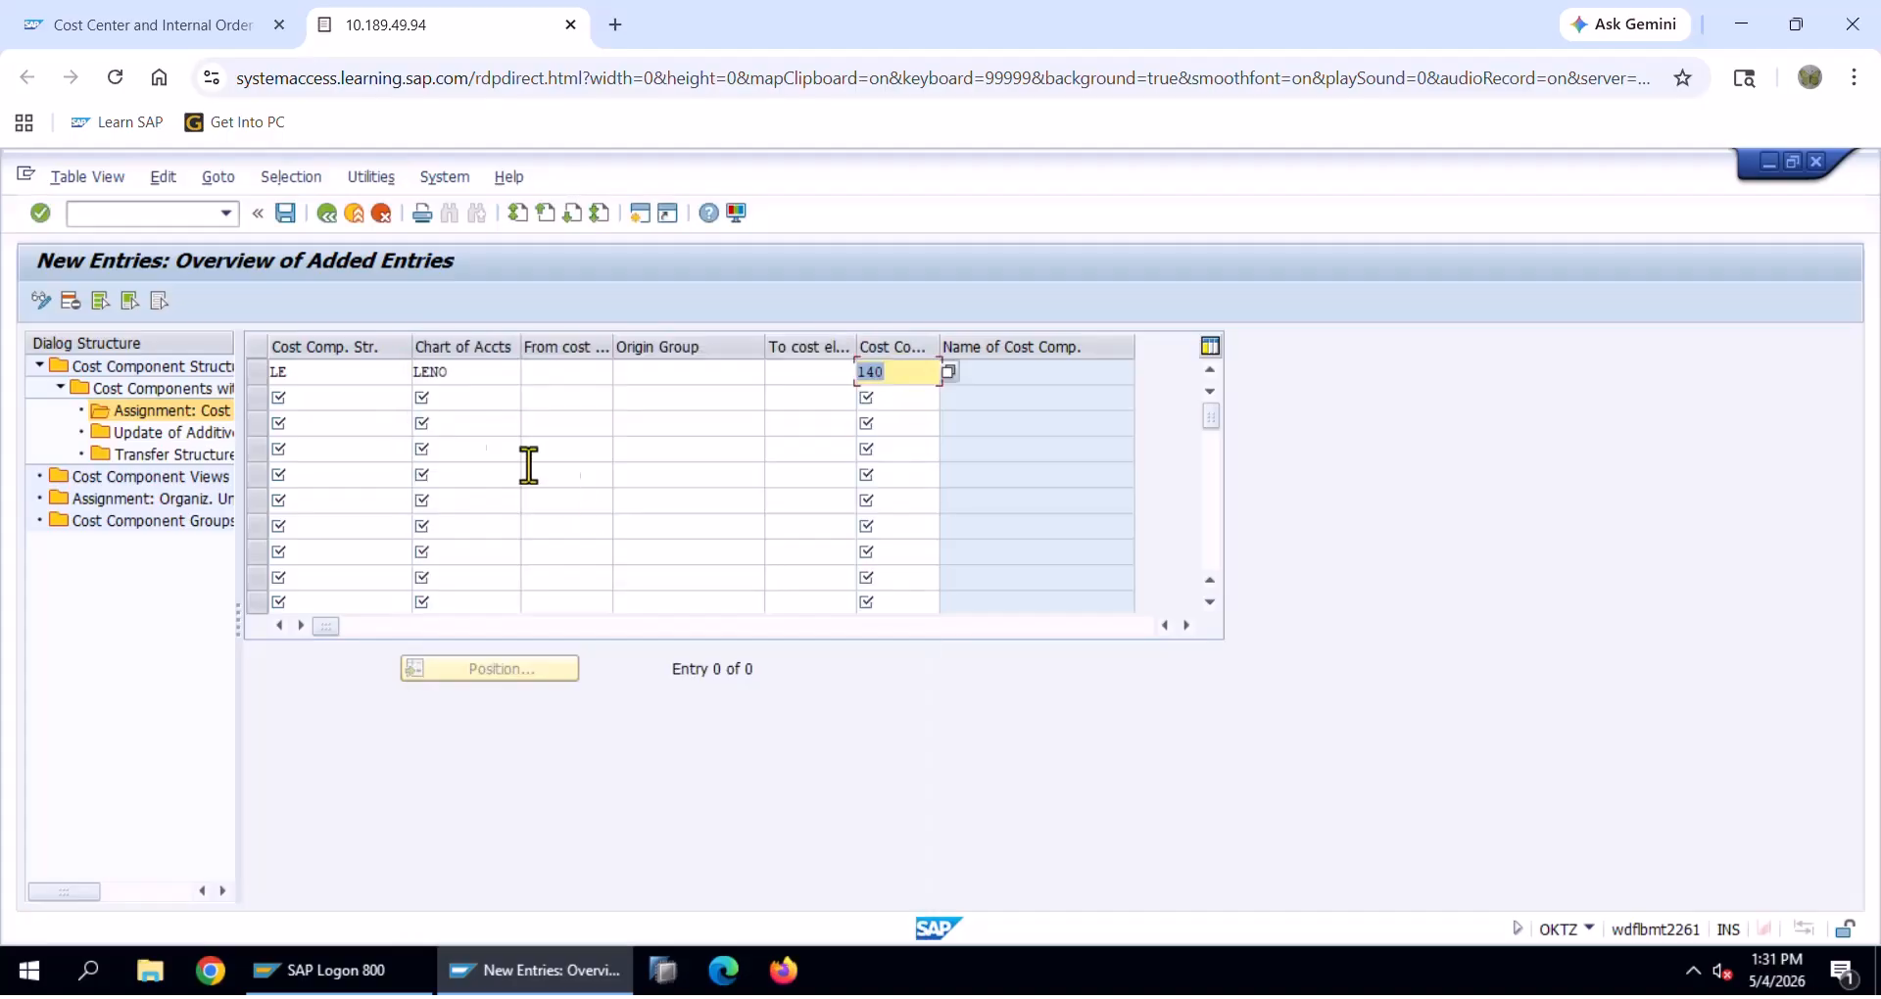
{"action": "left_click", "coordinate": [284, 216]}
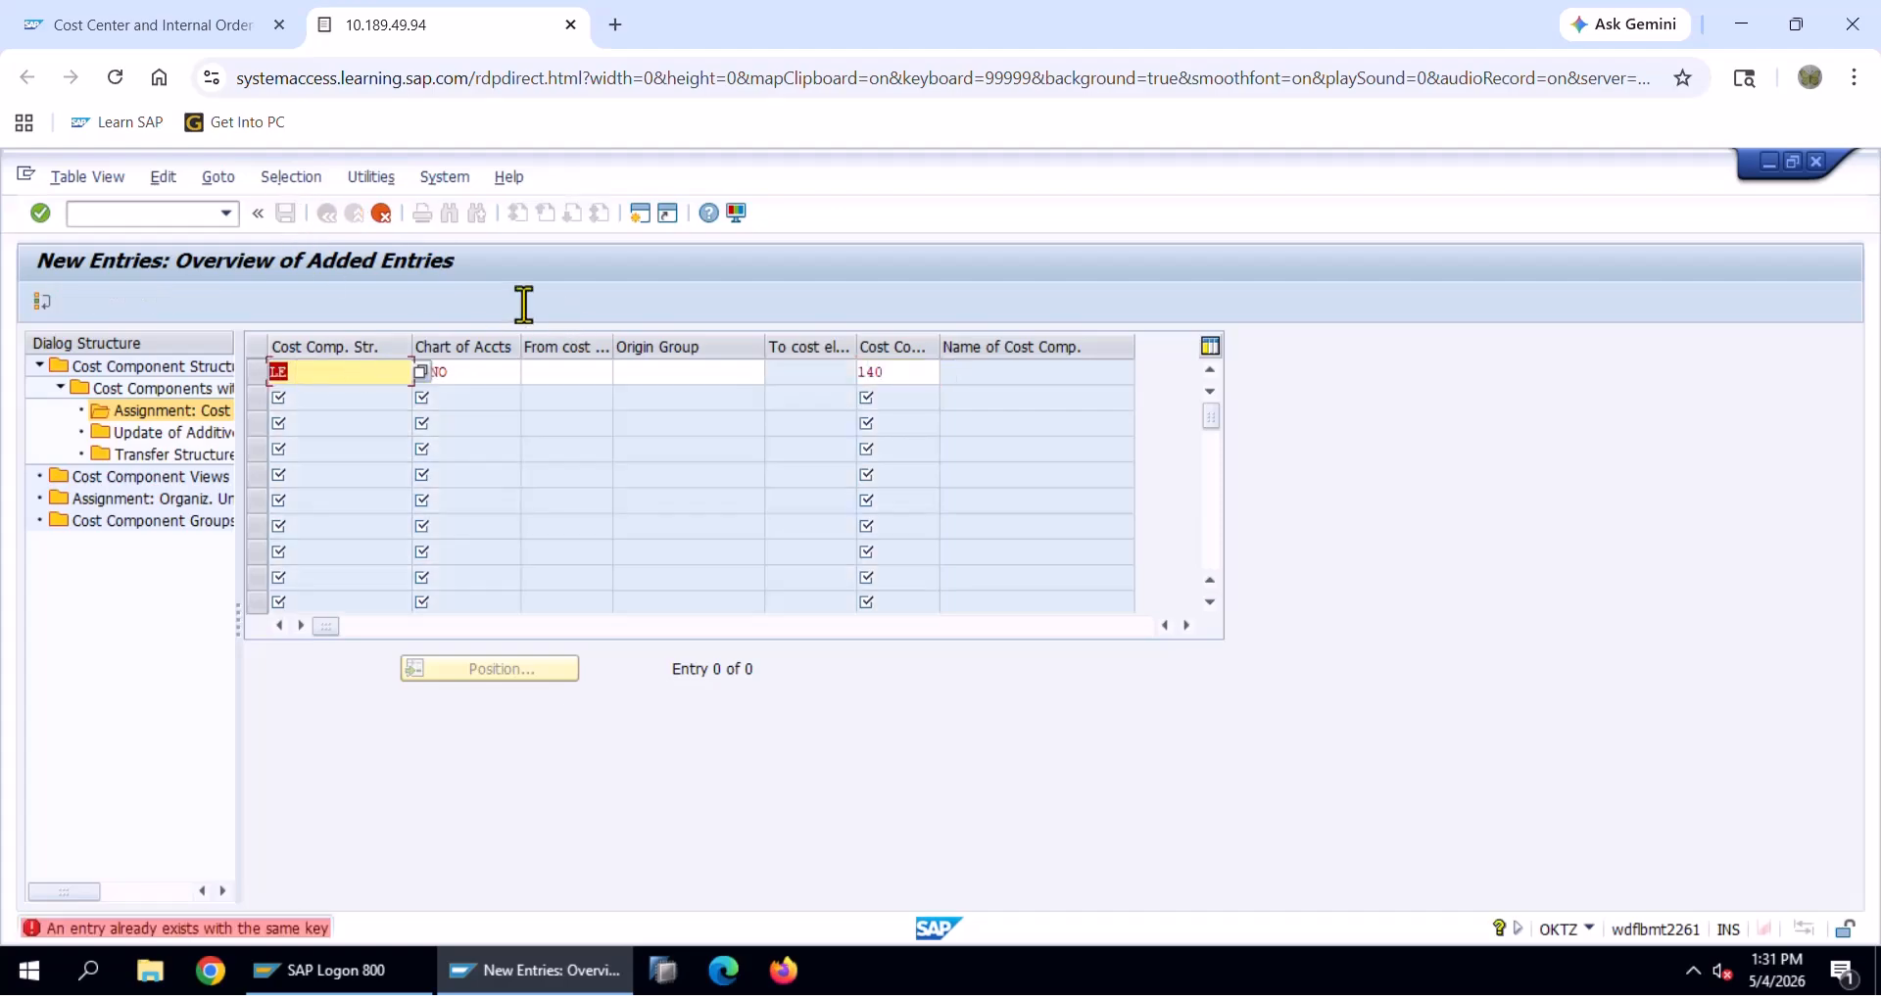
Reselect the row's cost component structure LE from the possible values, and discard the unsaved assignment entry
{"action": "left_click", "coordinate": [422, 381]}
{"action": "key", "text": "F4"}
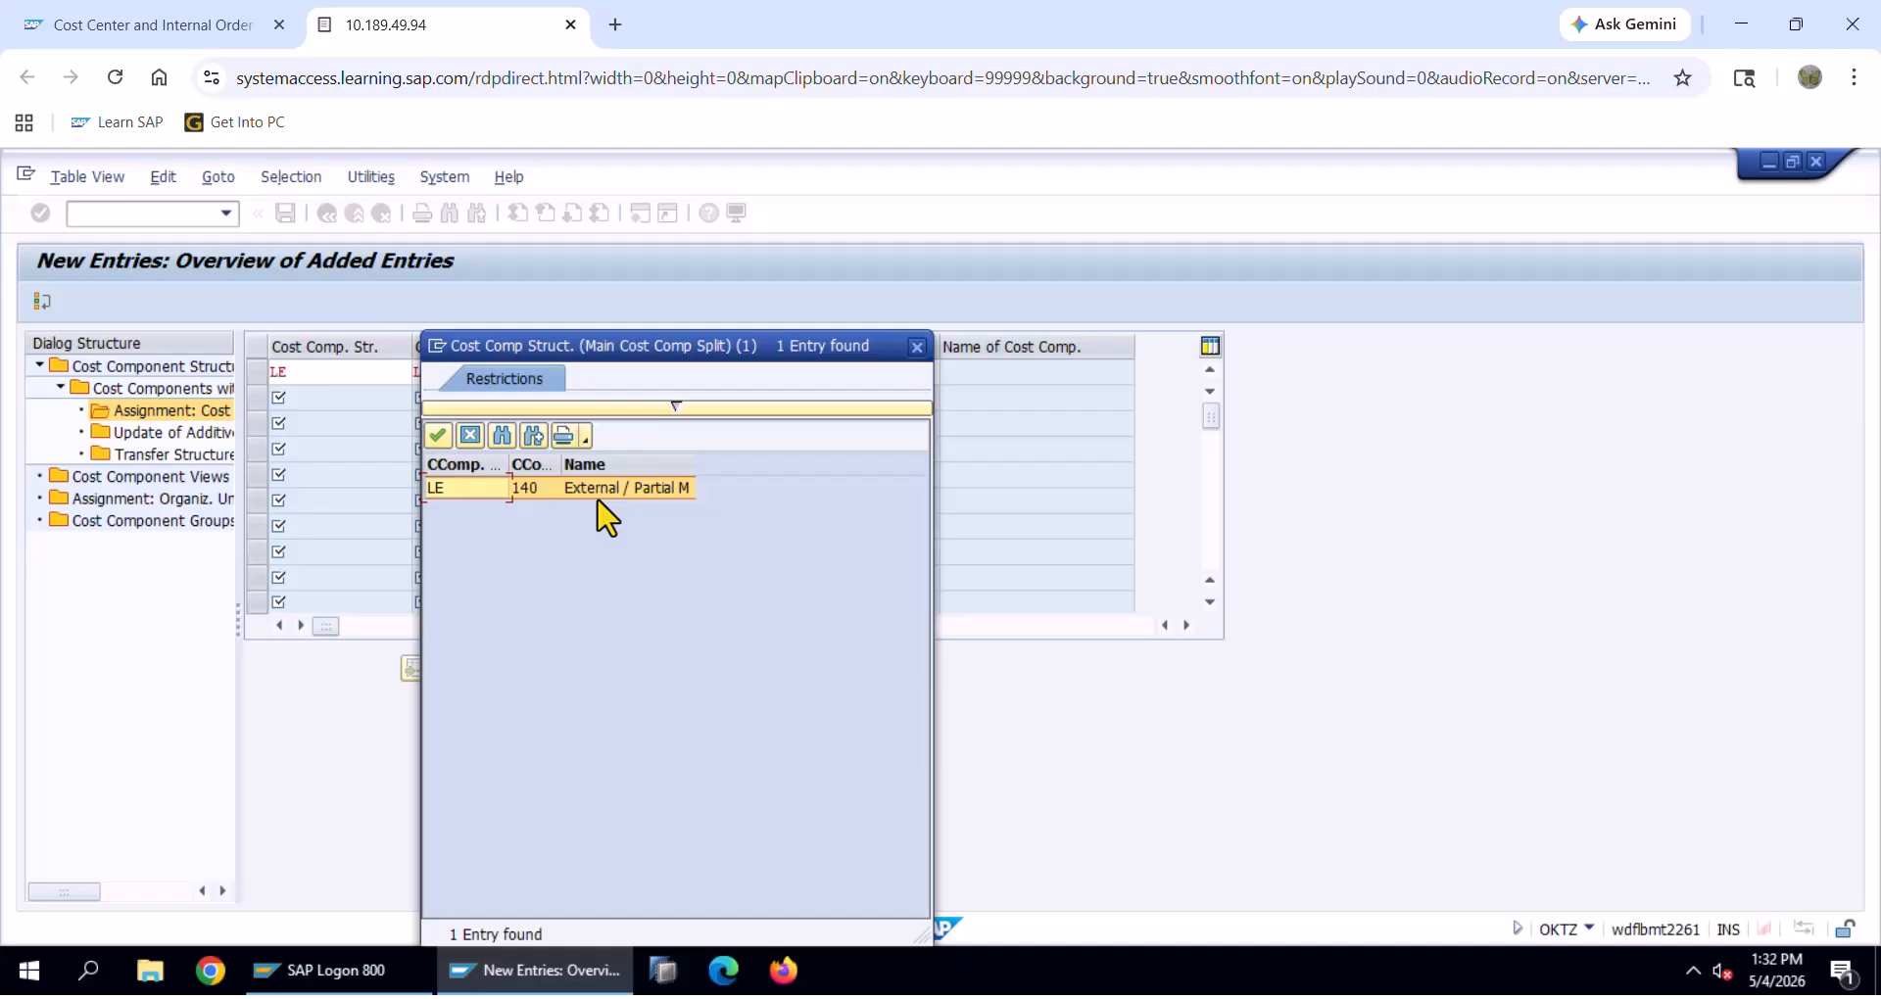
{"action": "double_click", "coordinate": [609, 490]}
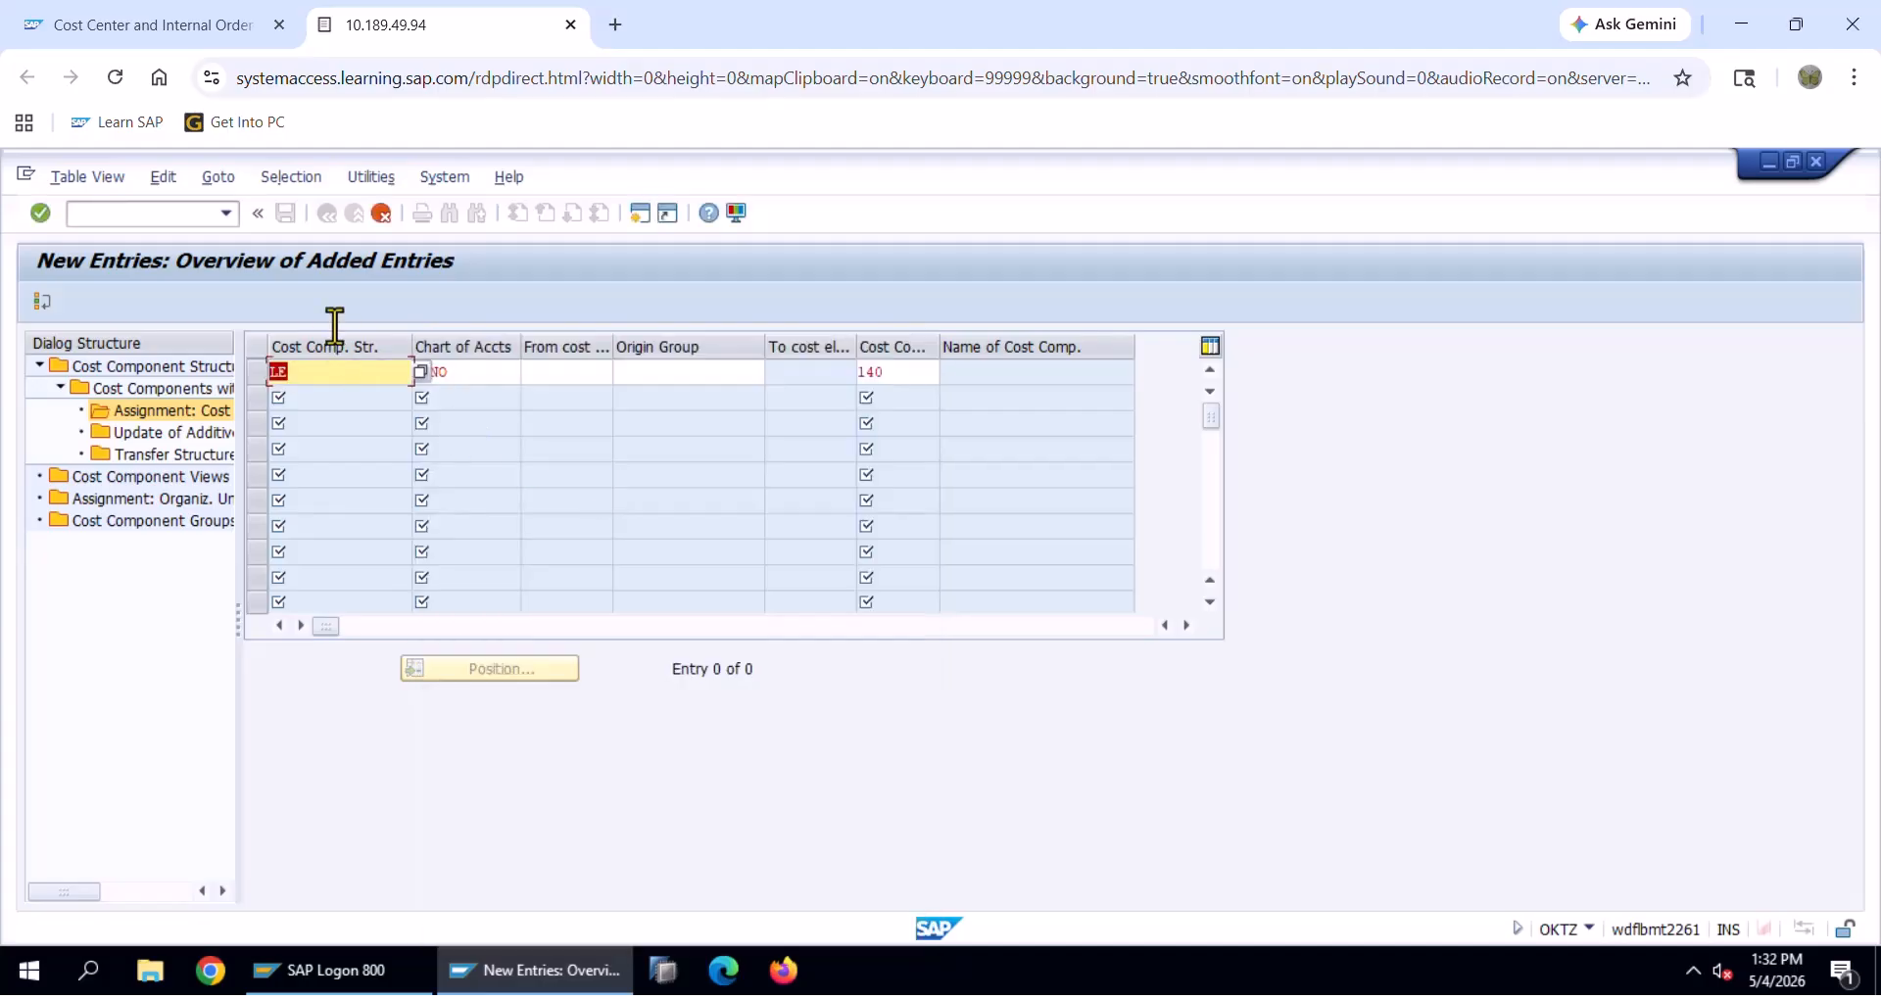
{"action": "left_click", "coordinate": [382, 214]}
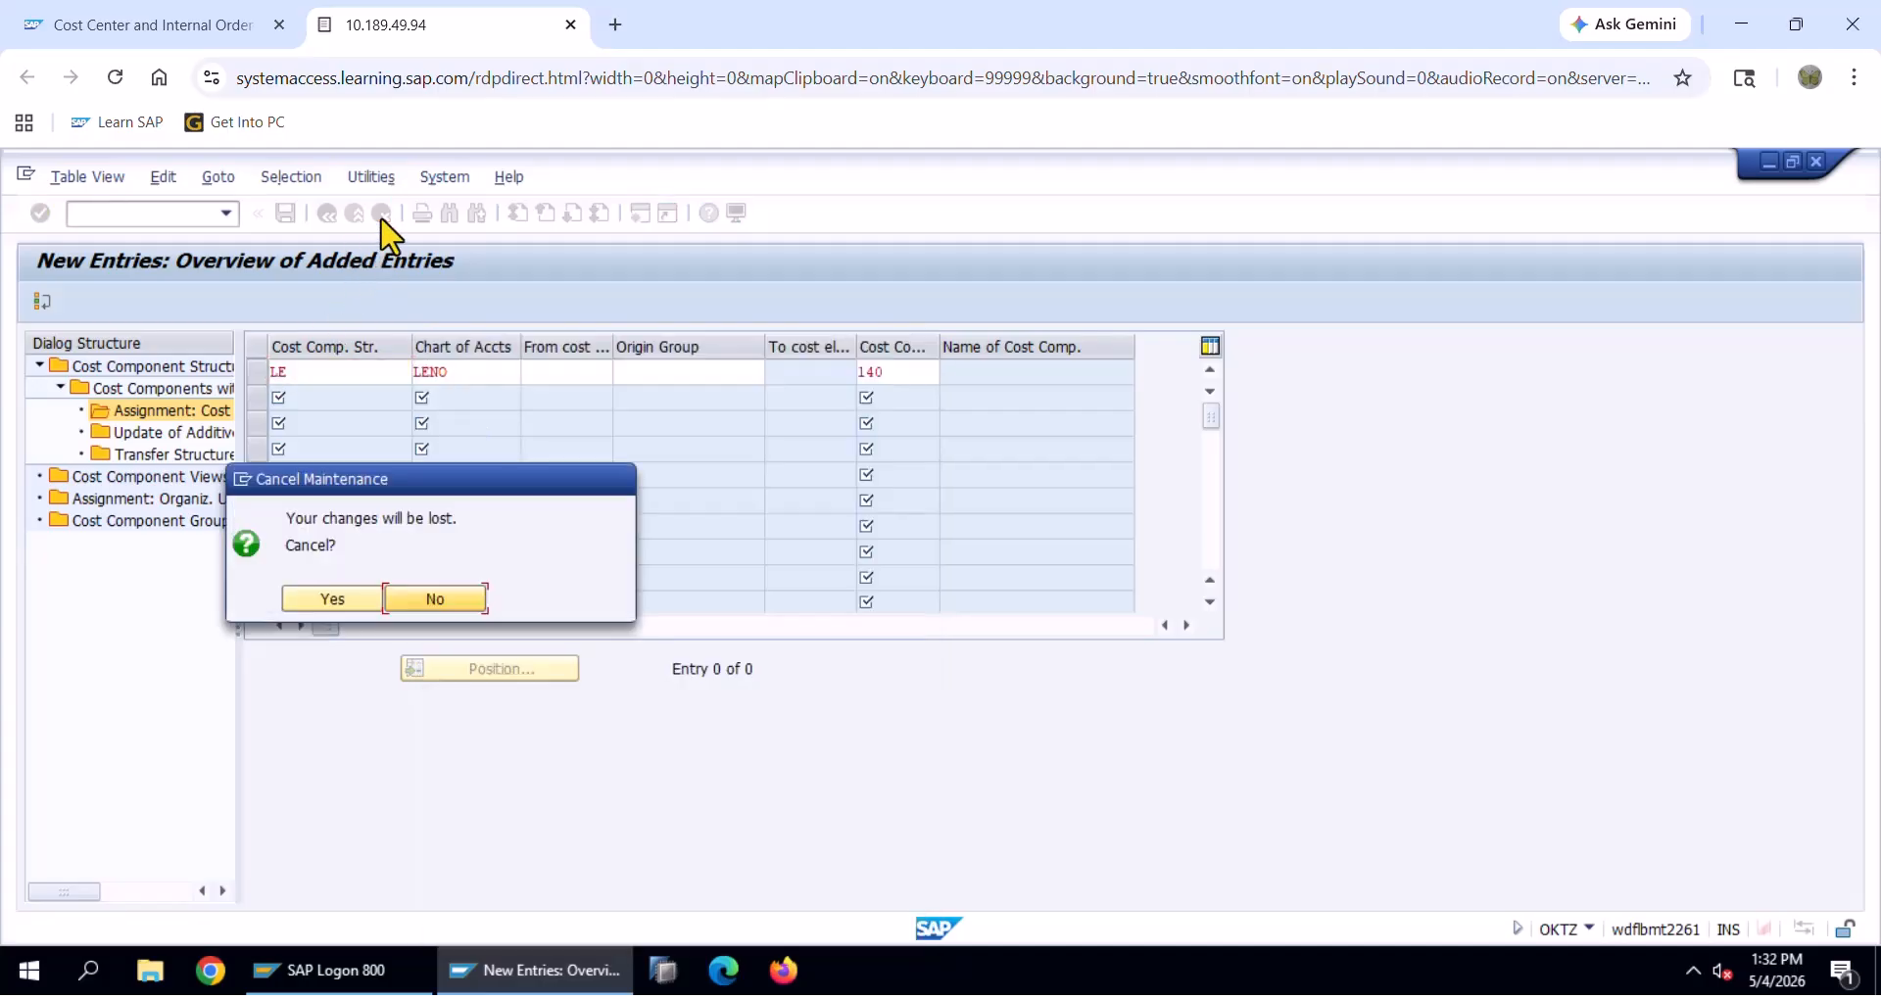
{"action": "left_click", "coordinate": [355, 600]}
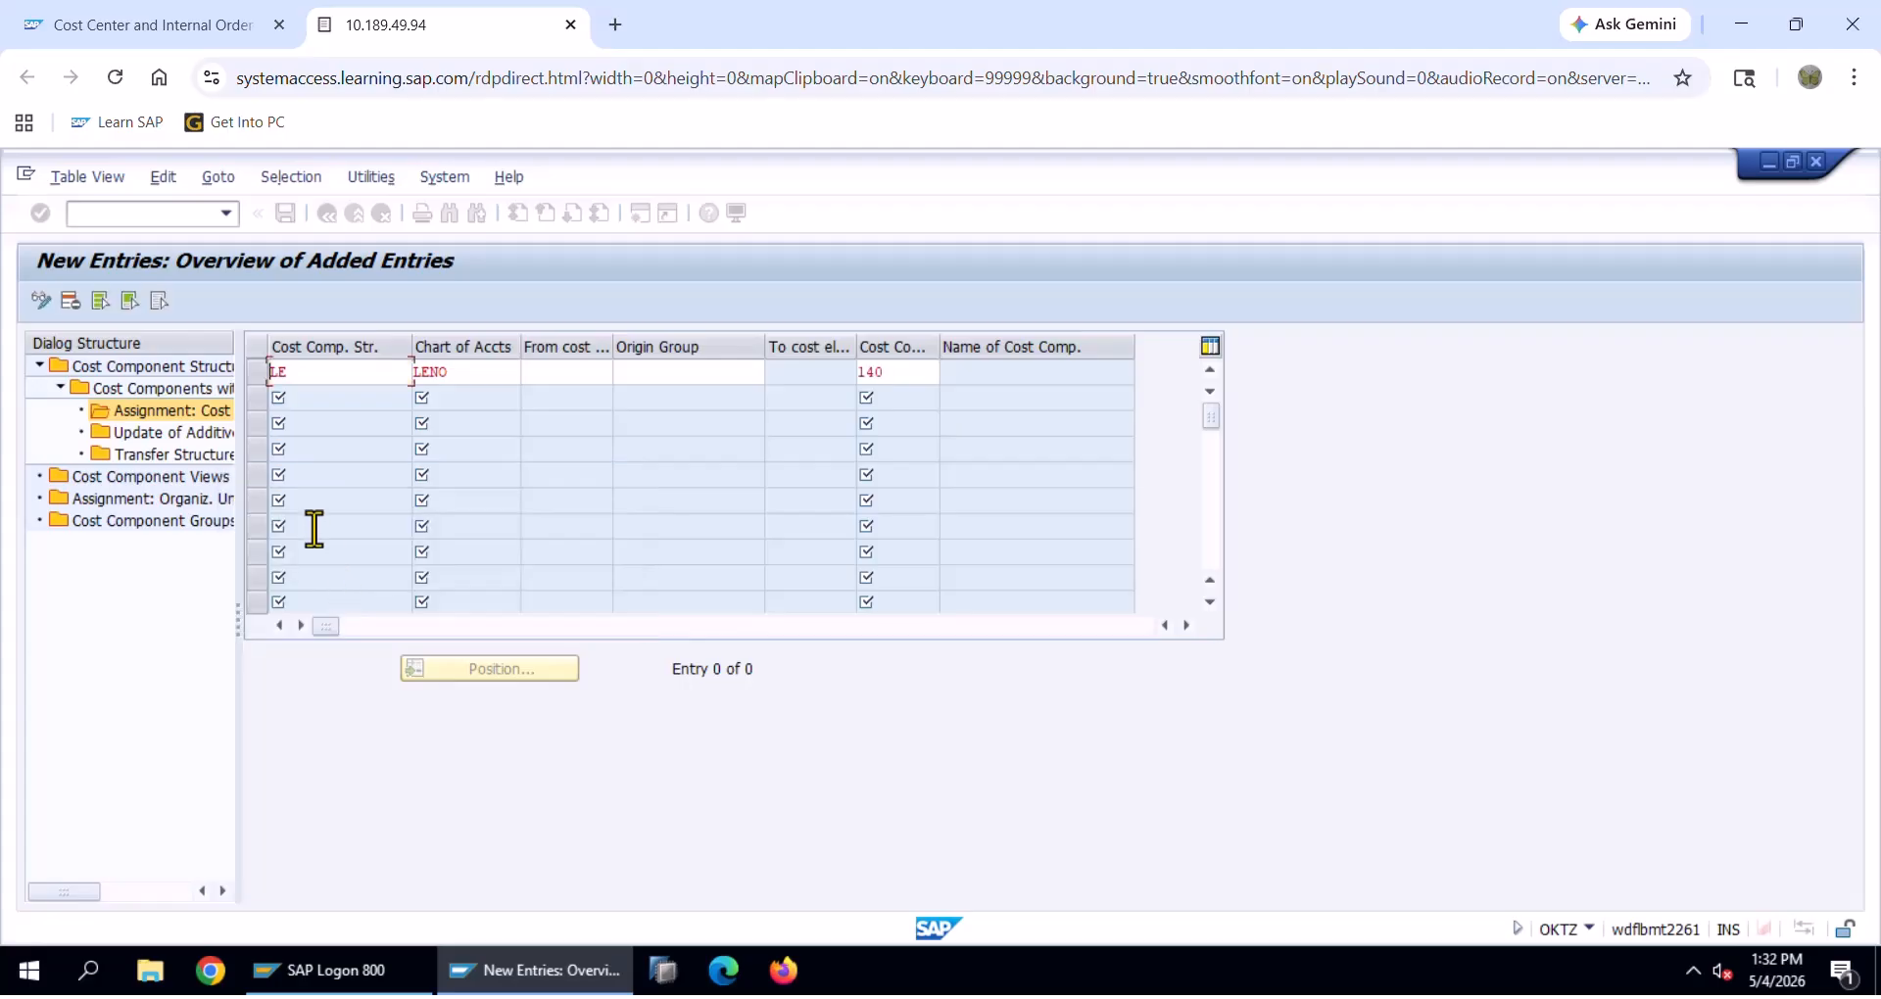
End the whole SAP session with the command /NEX
{"action": "left_click", "coordinate": [127, 217]}
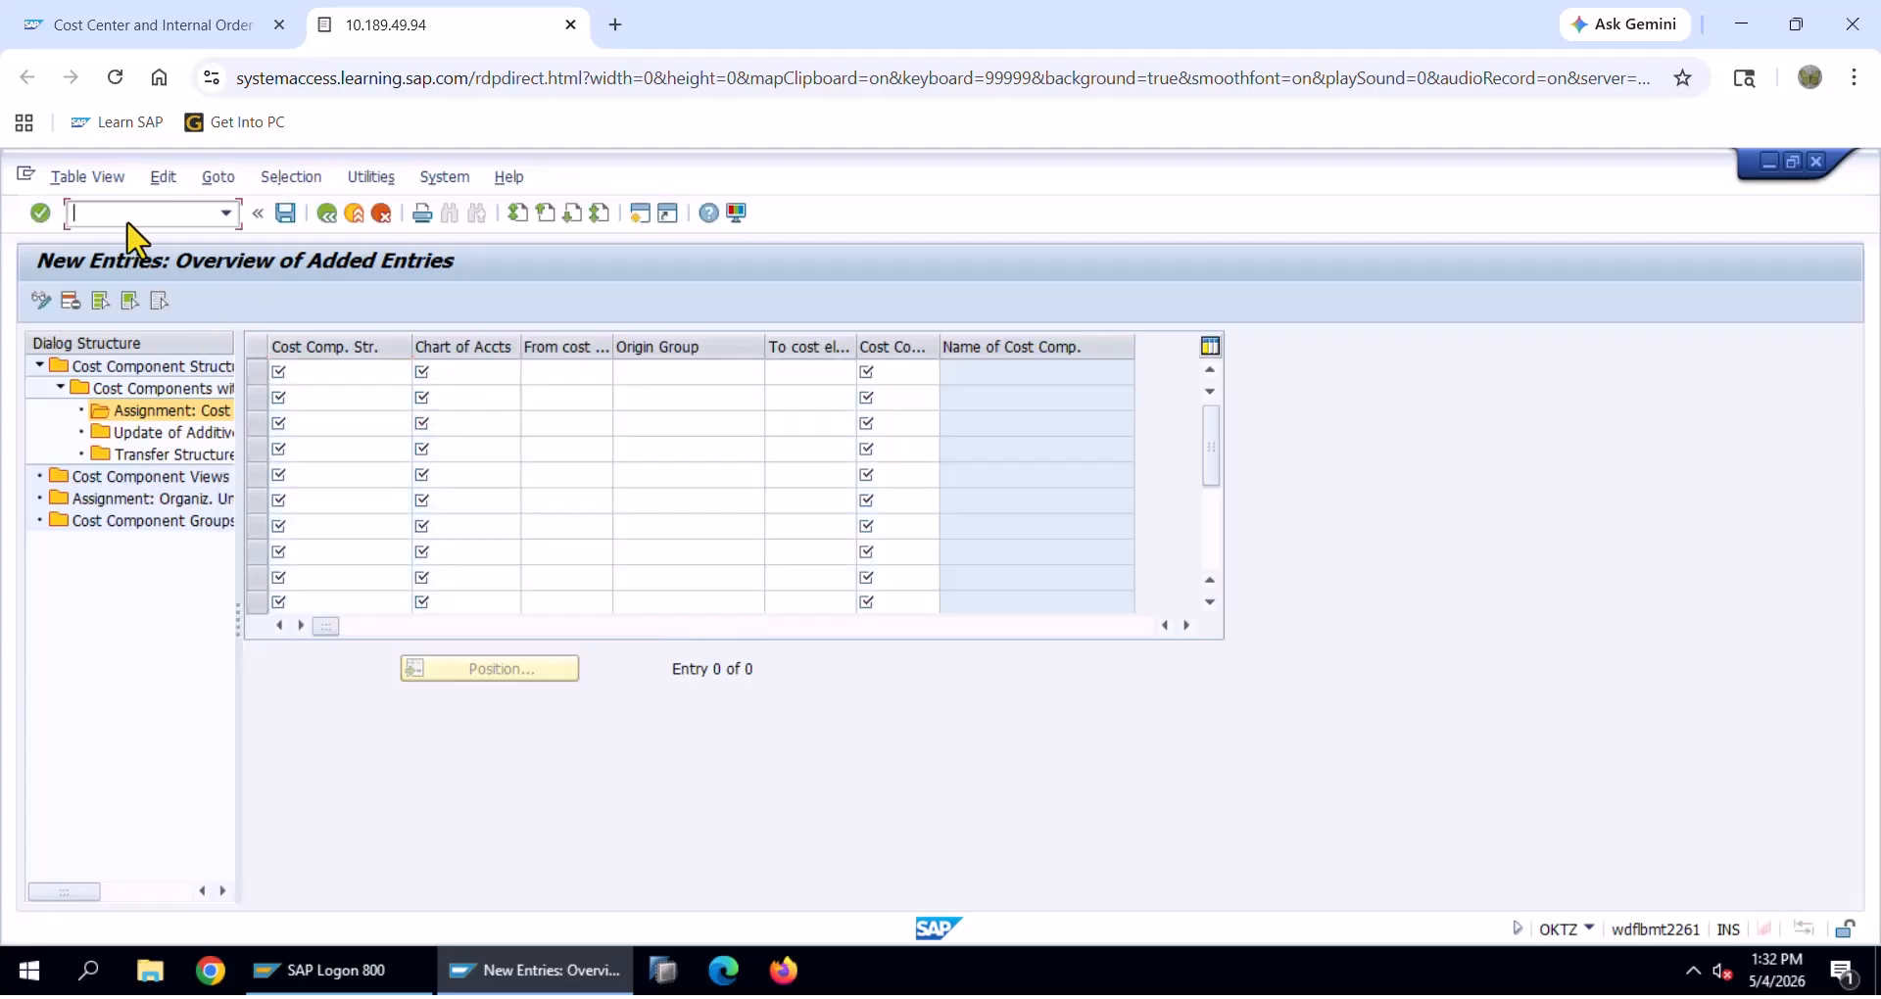
{"action": "type", "text": "/NEX"}
{"action": "key", "text": "Return"}
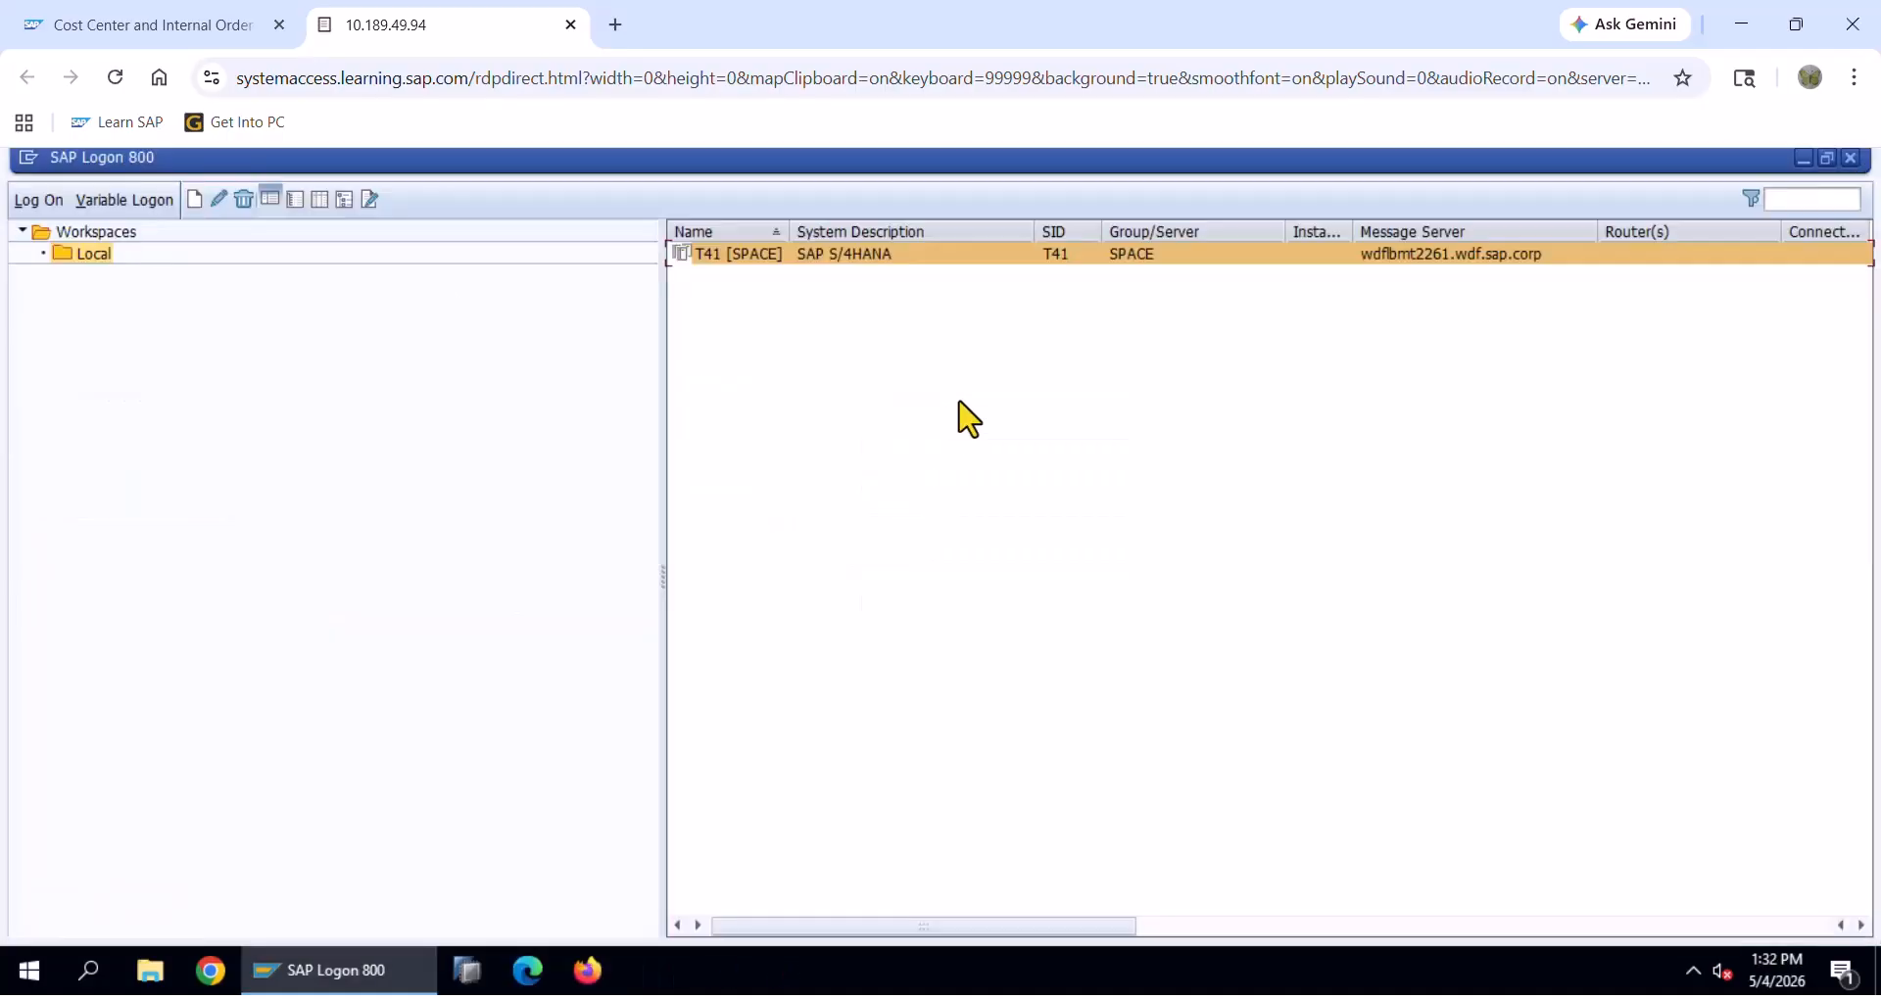
Log on again to the T41 S/4HANA system with the user ID and the account password
{"action": "left_click", "coordinate": [891, 257]}
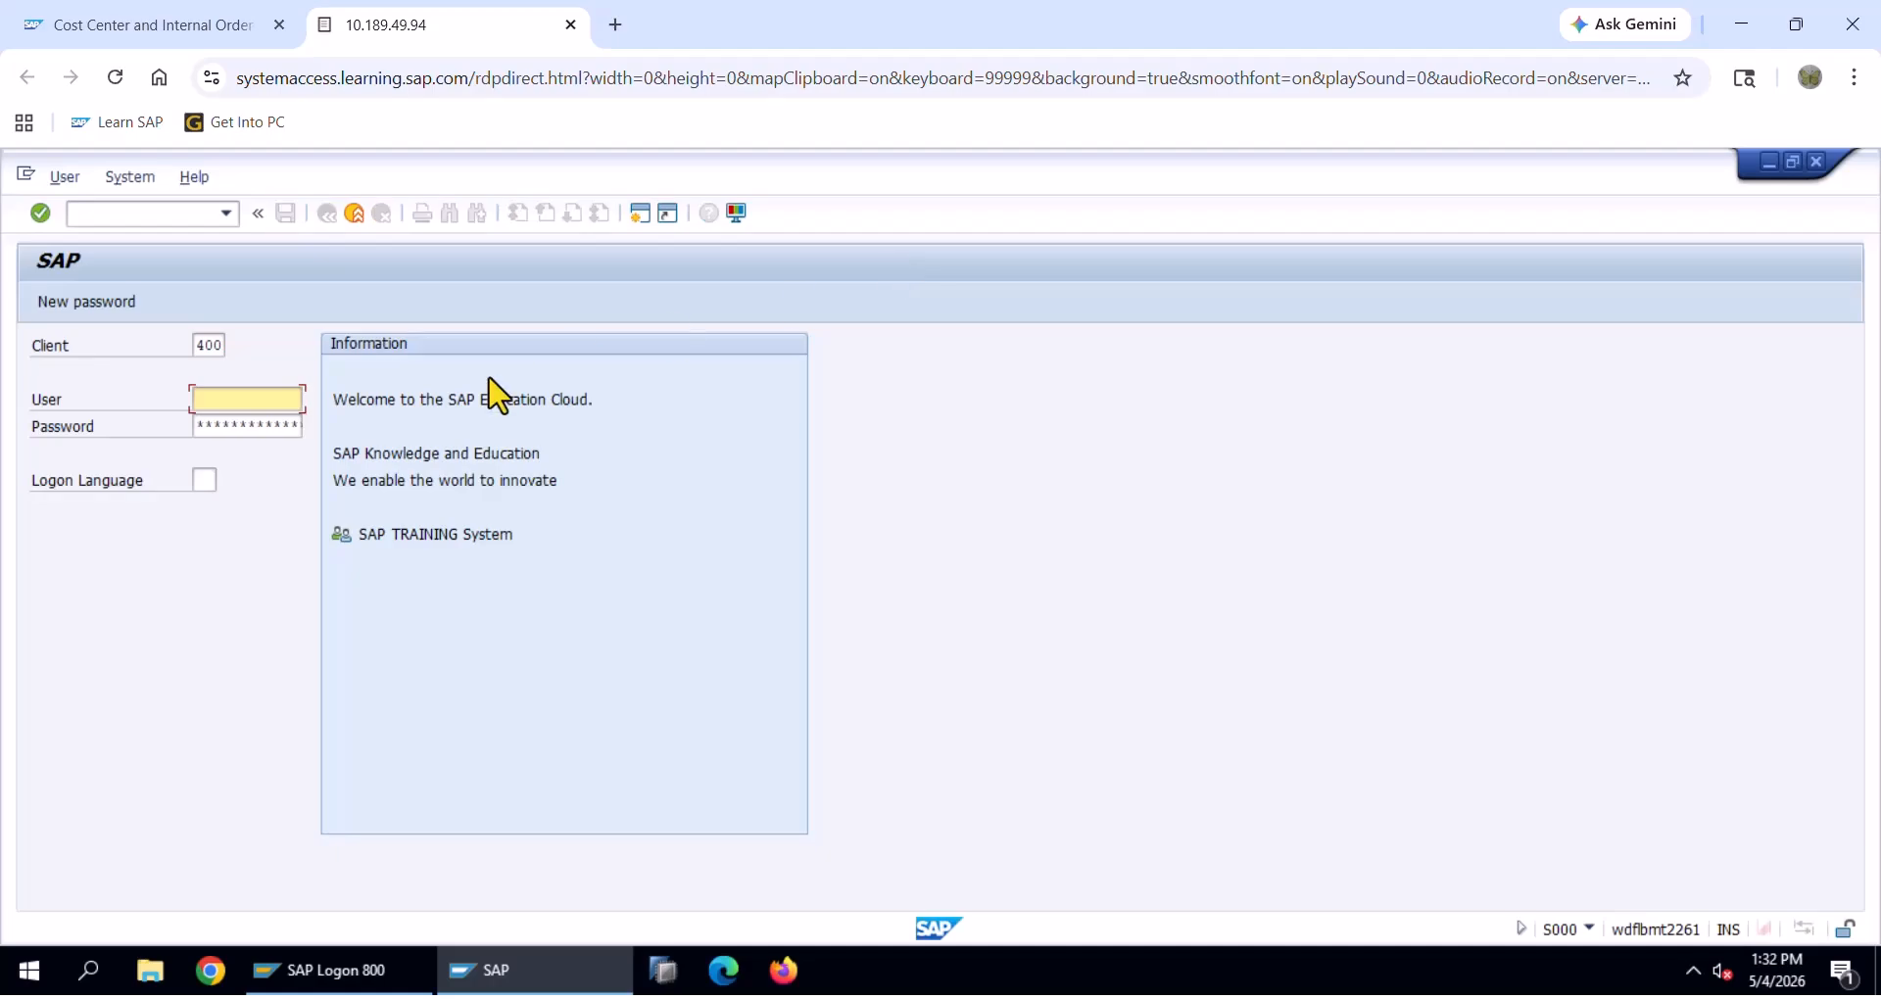
{"action": "type", "text": "S4C03-41"}
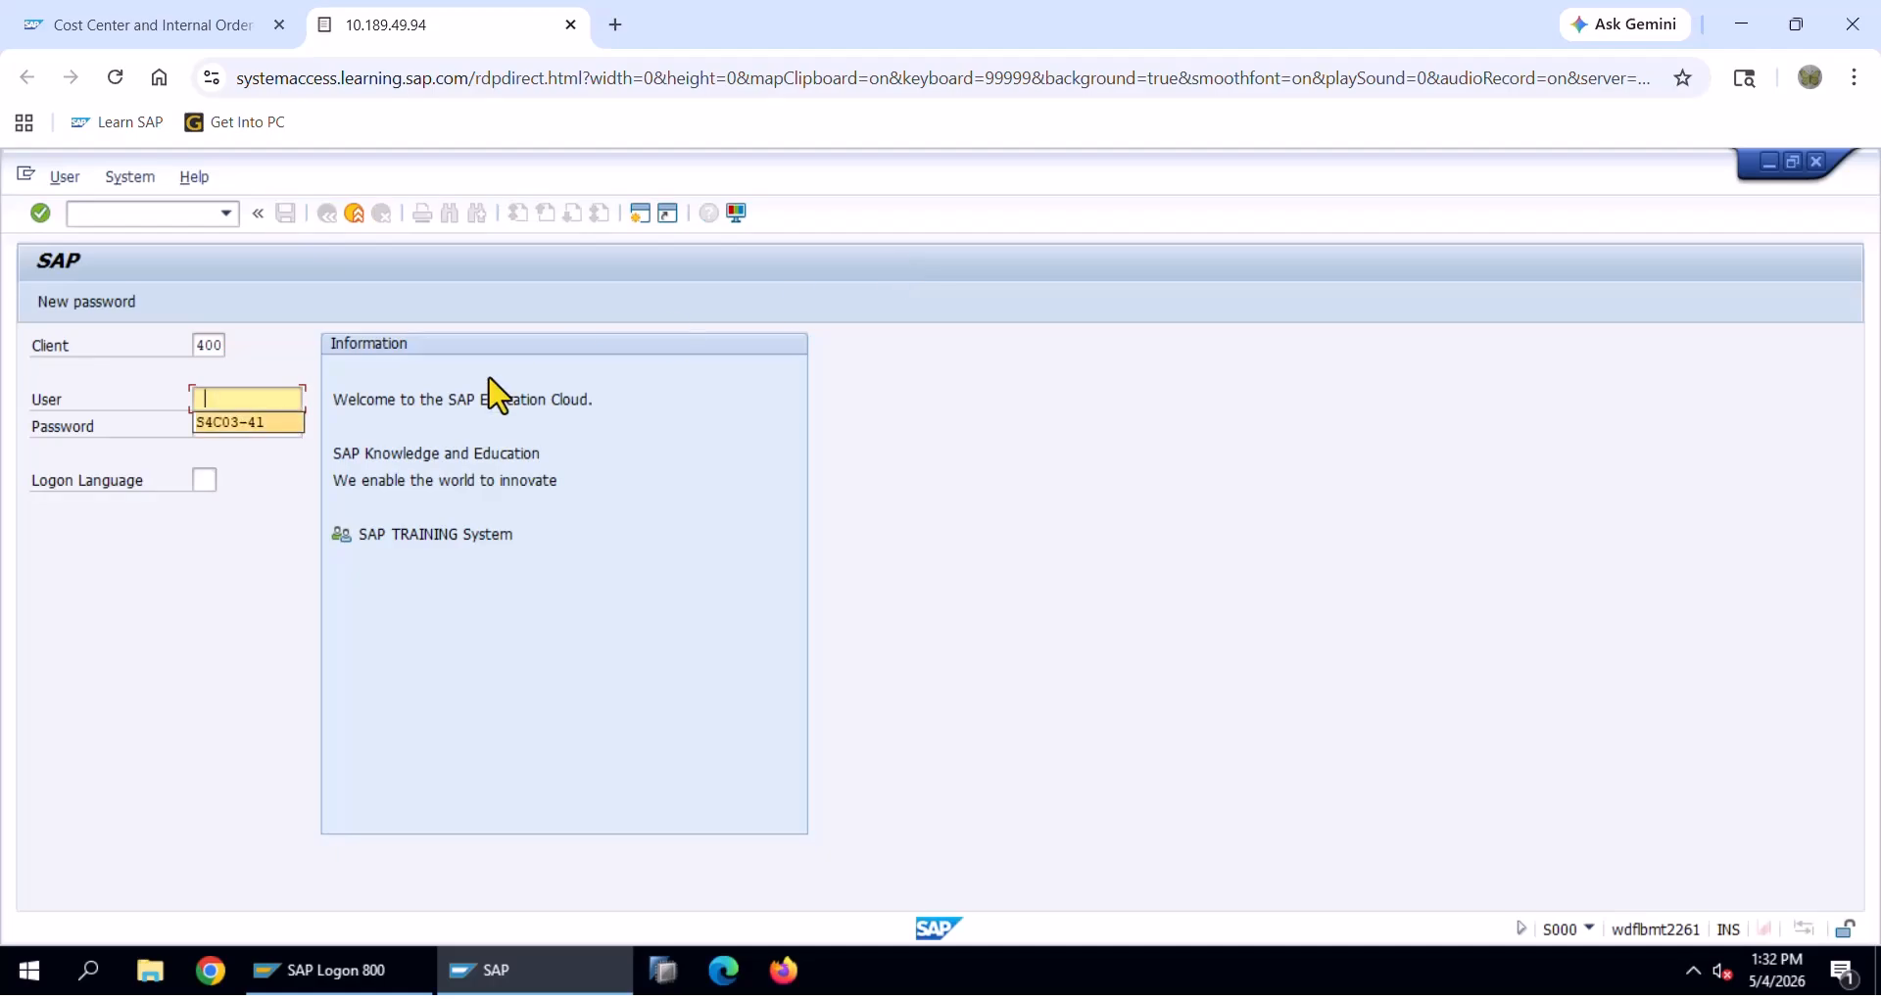
{"action": "key", "text": "Tab"}
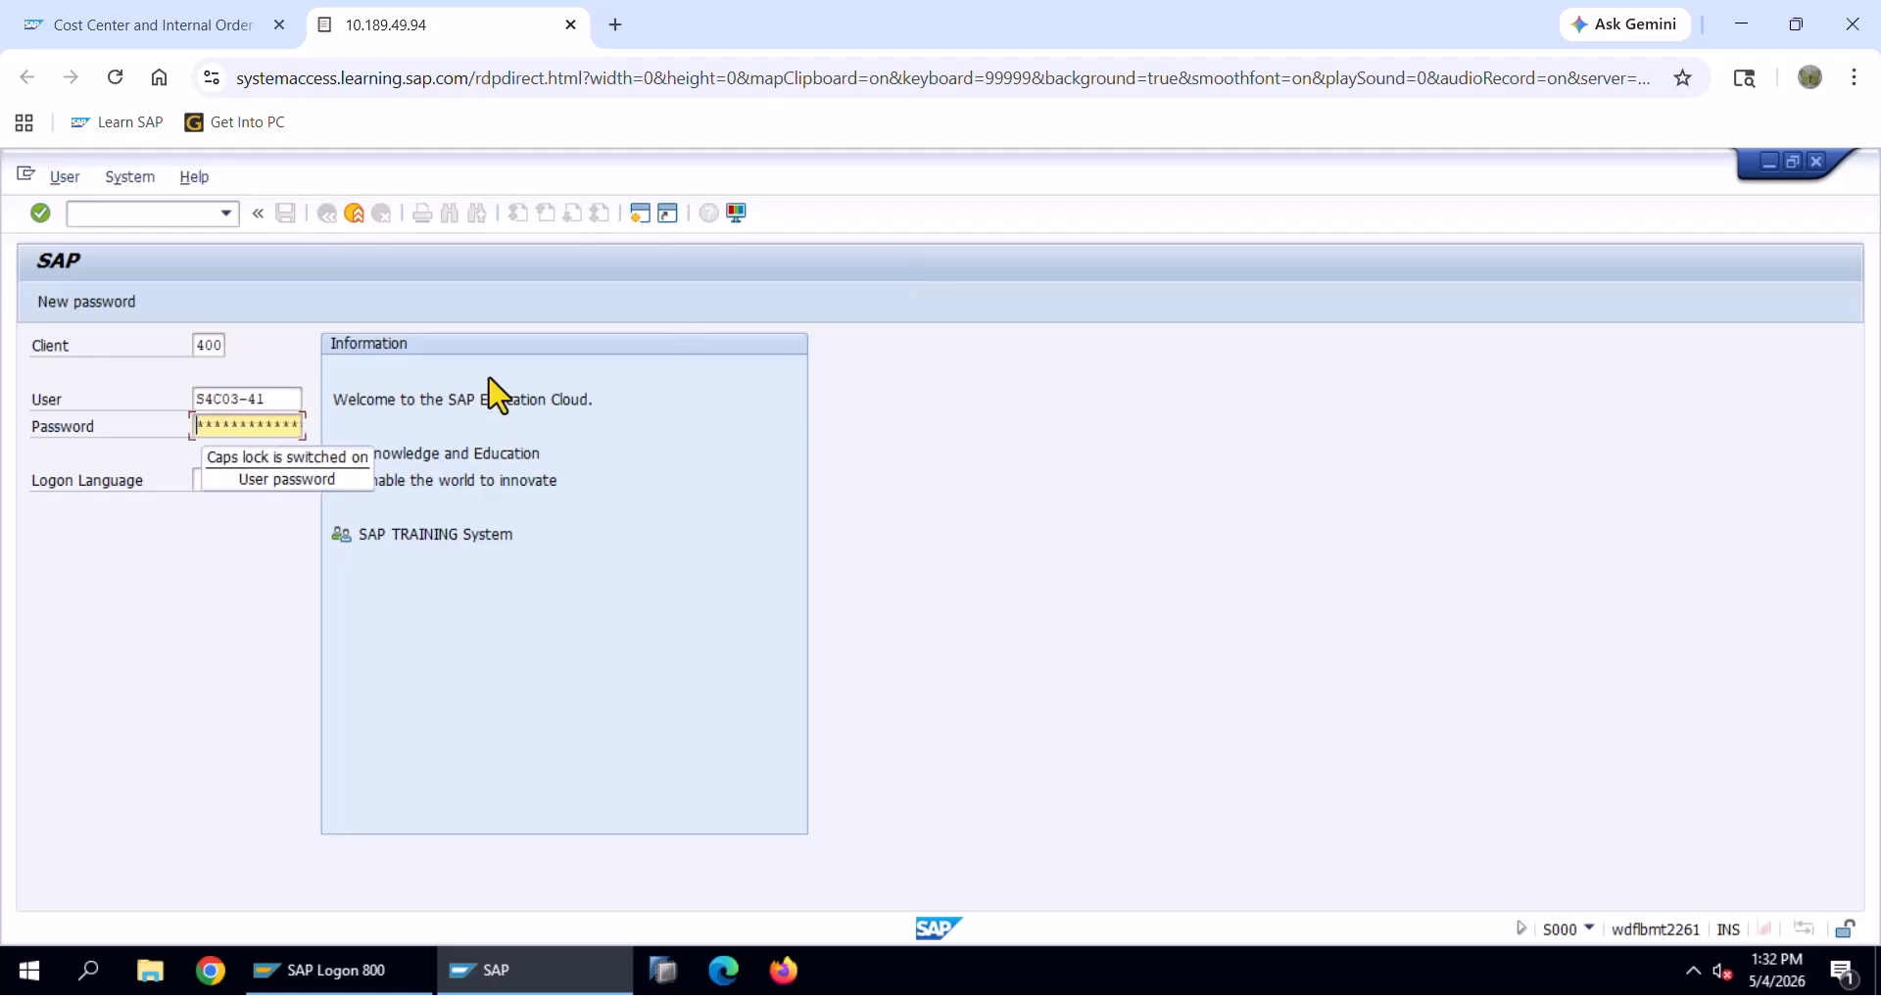
{"action": "type", "text": "*"}
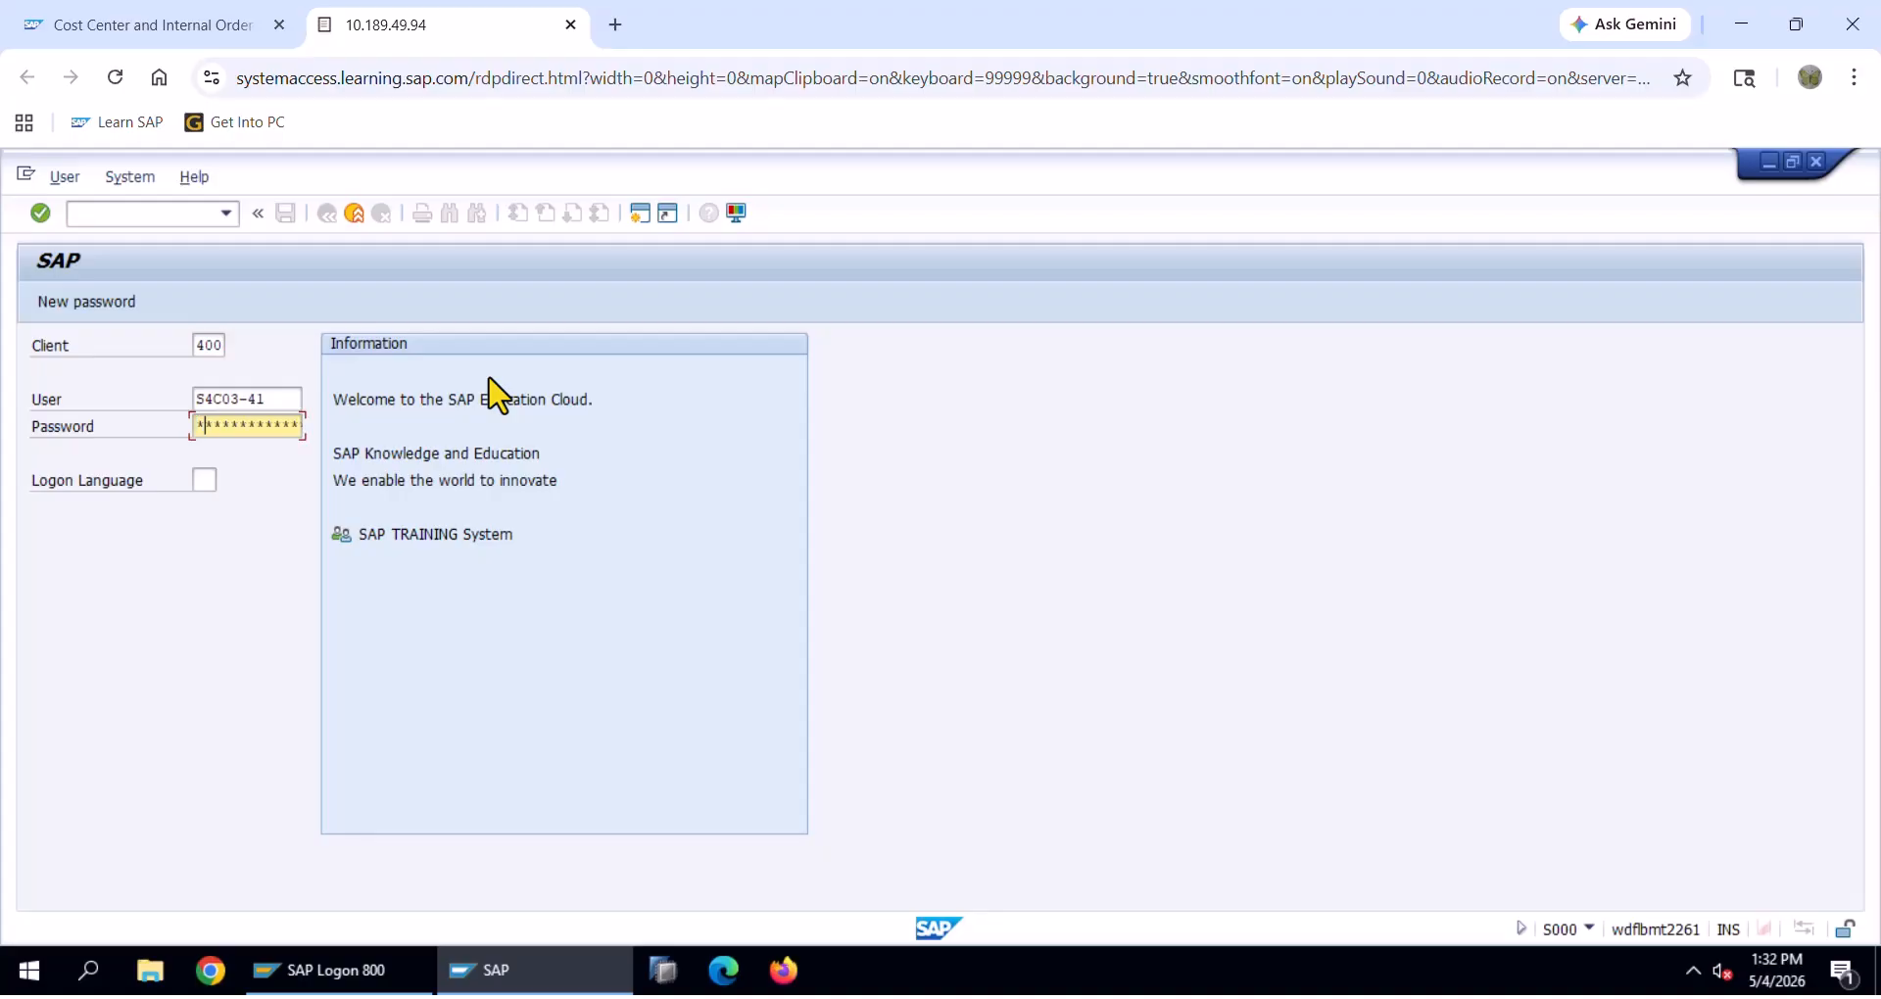
{"action": "key", "text": "Return"}
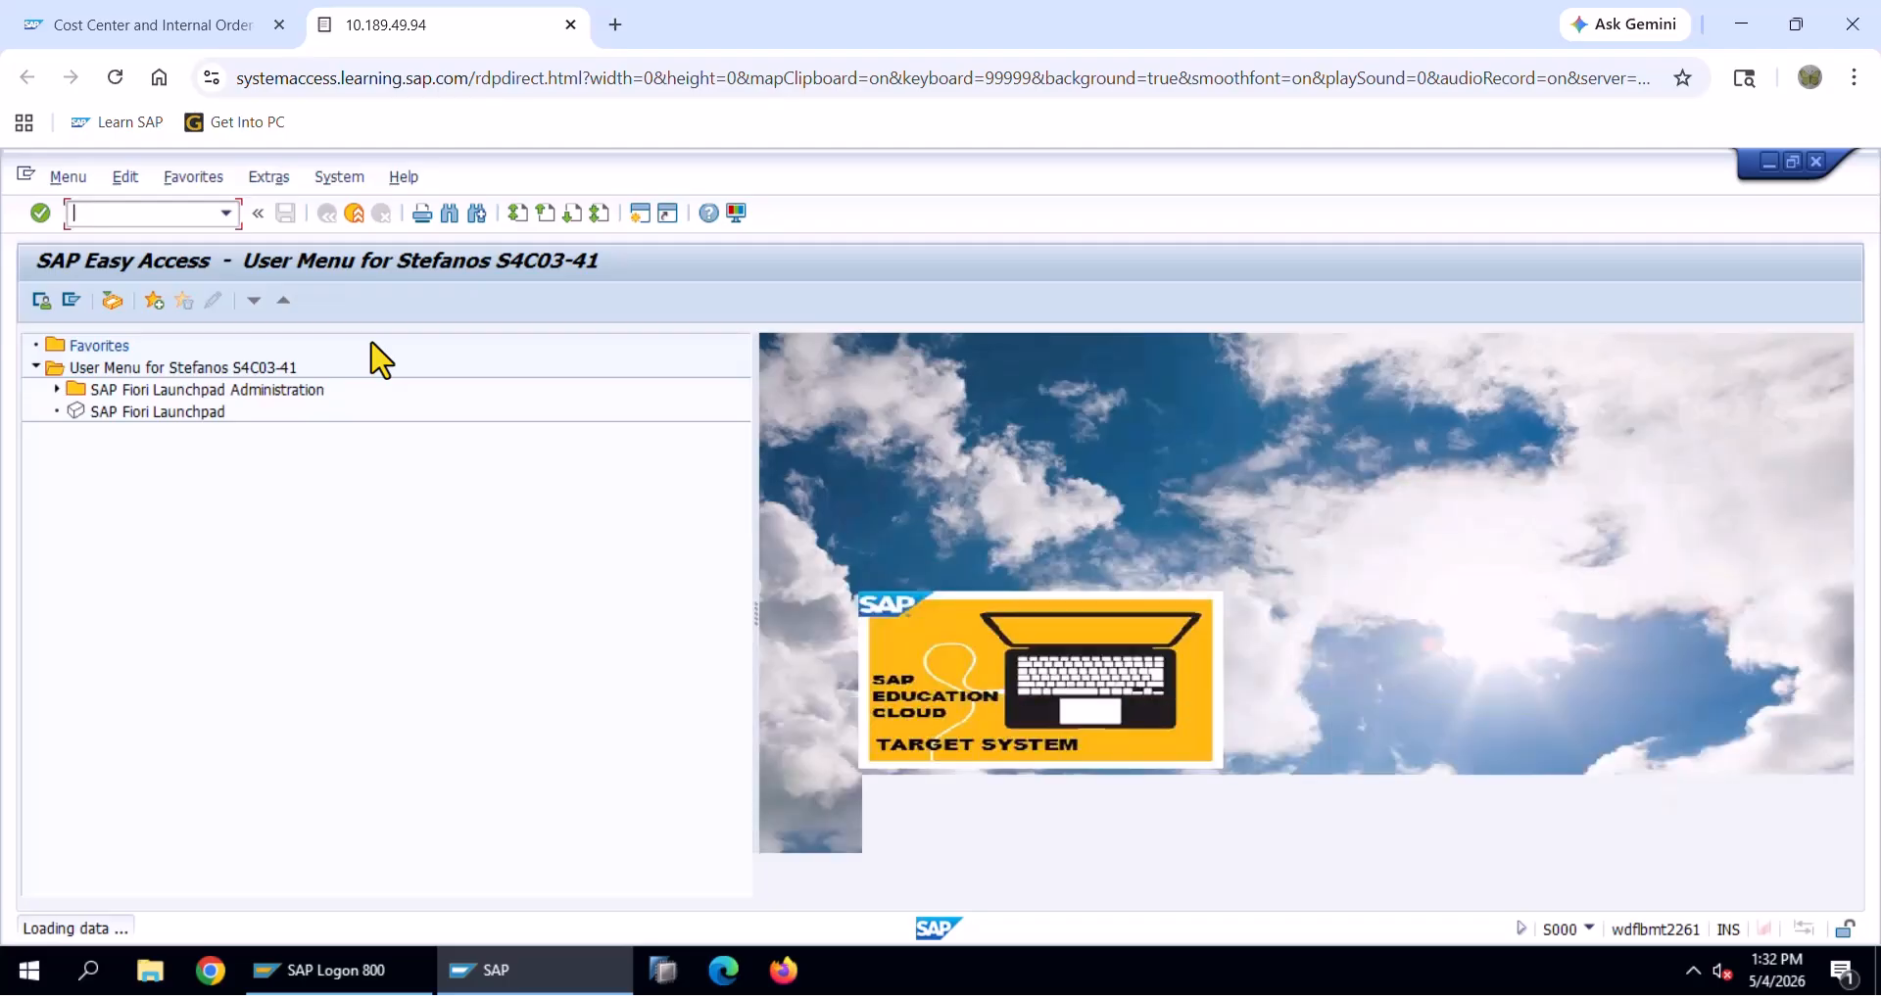
Start transaction OKTZ and open the cost components of cost component structure LE
{"action": "type", "text": "oktz"}
{"action": "key", "text": "Return"}
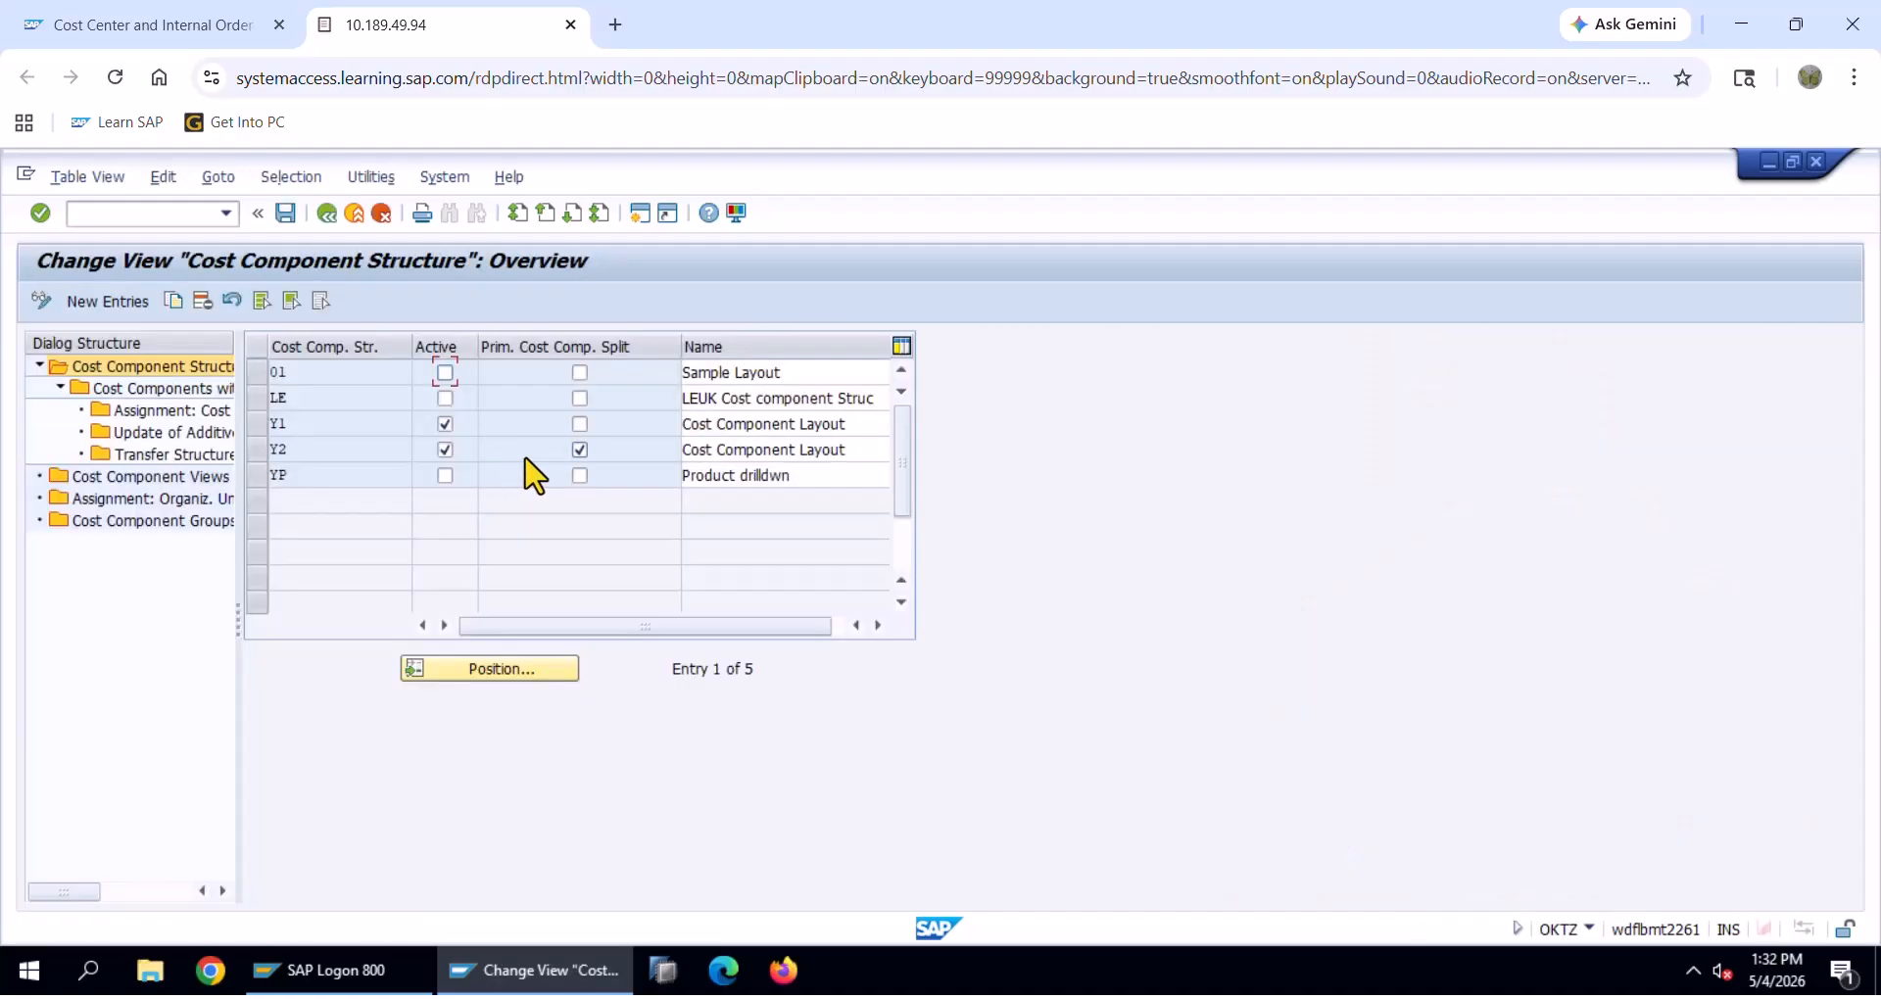
{"action": "left_click", "coordinate": [256, 398]}
{"action": "left_click", "coordinate": [180, 392]}
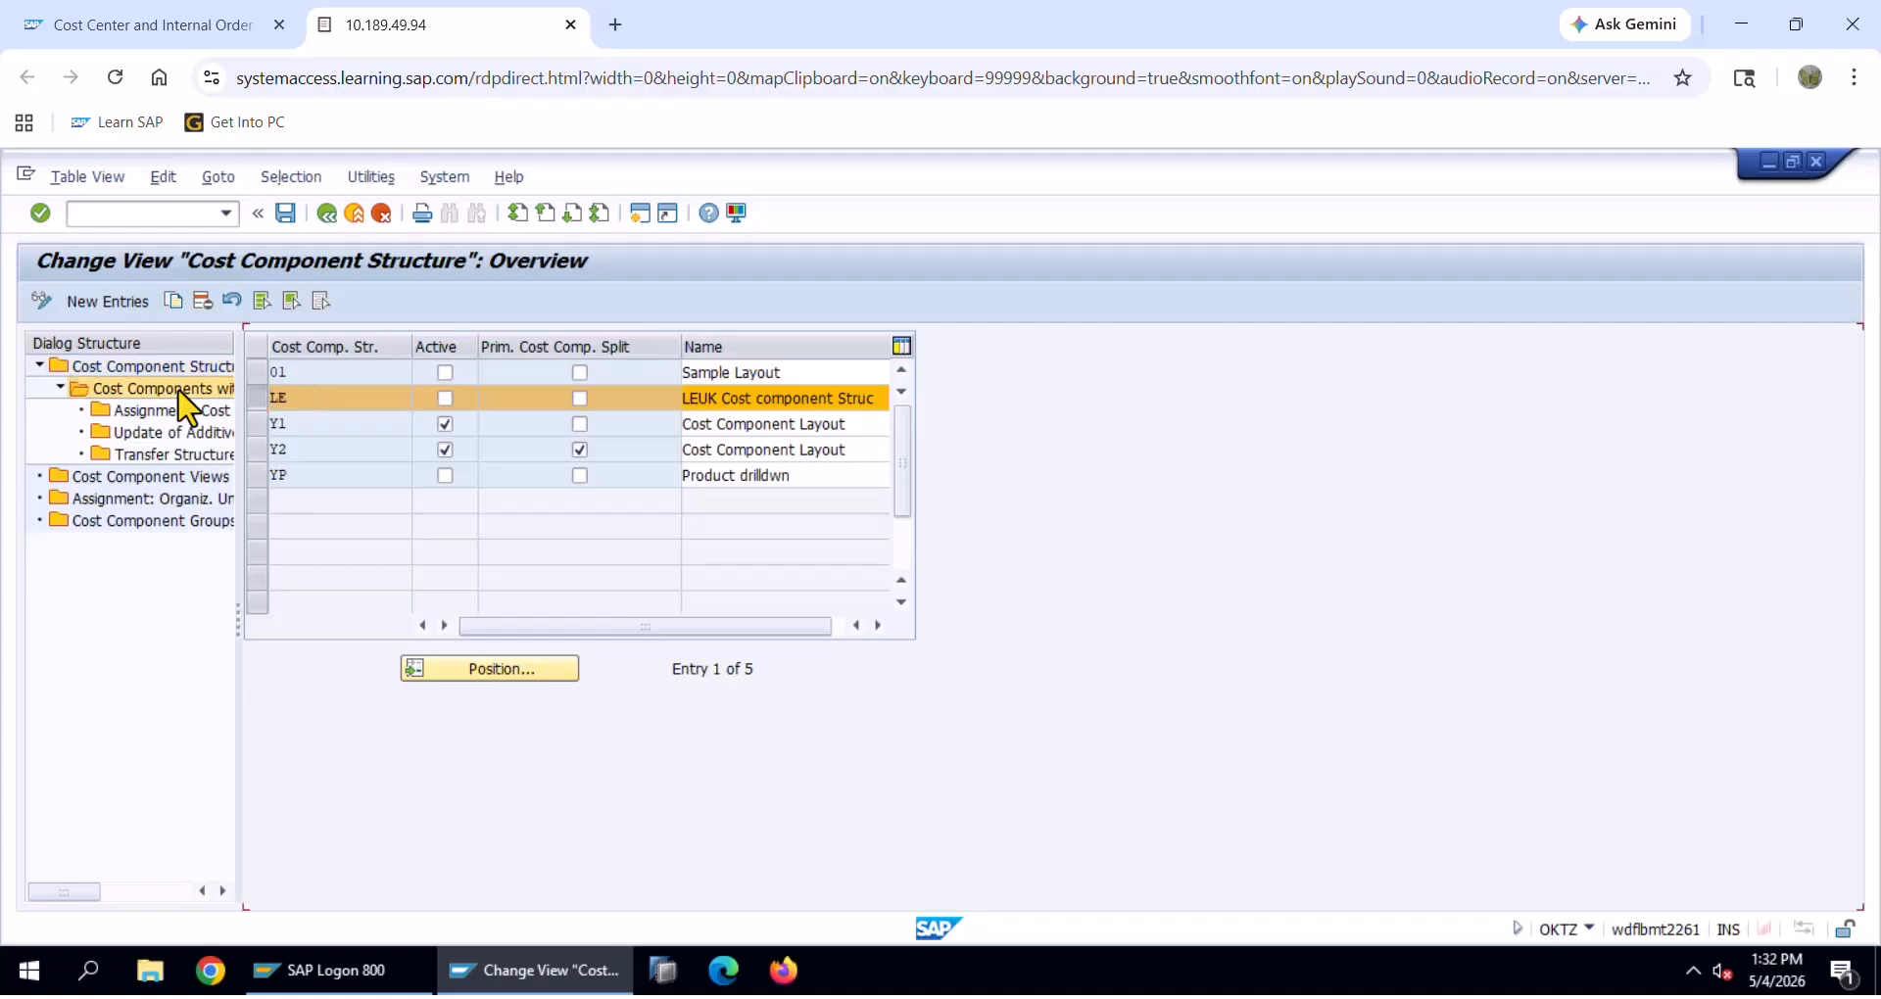
Select cost component 140, External / Partial M, and start a new entry in its cost element assignment
{"action": "scroll", "coordinate": [588, 475], "scroll_direction": "down", "scroll_amount": 4}
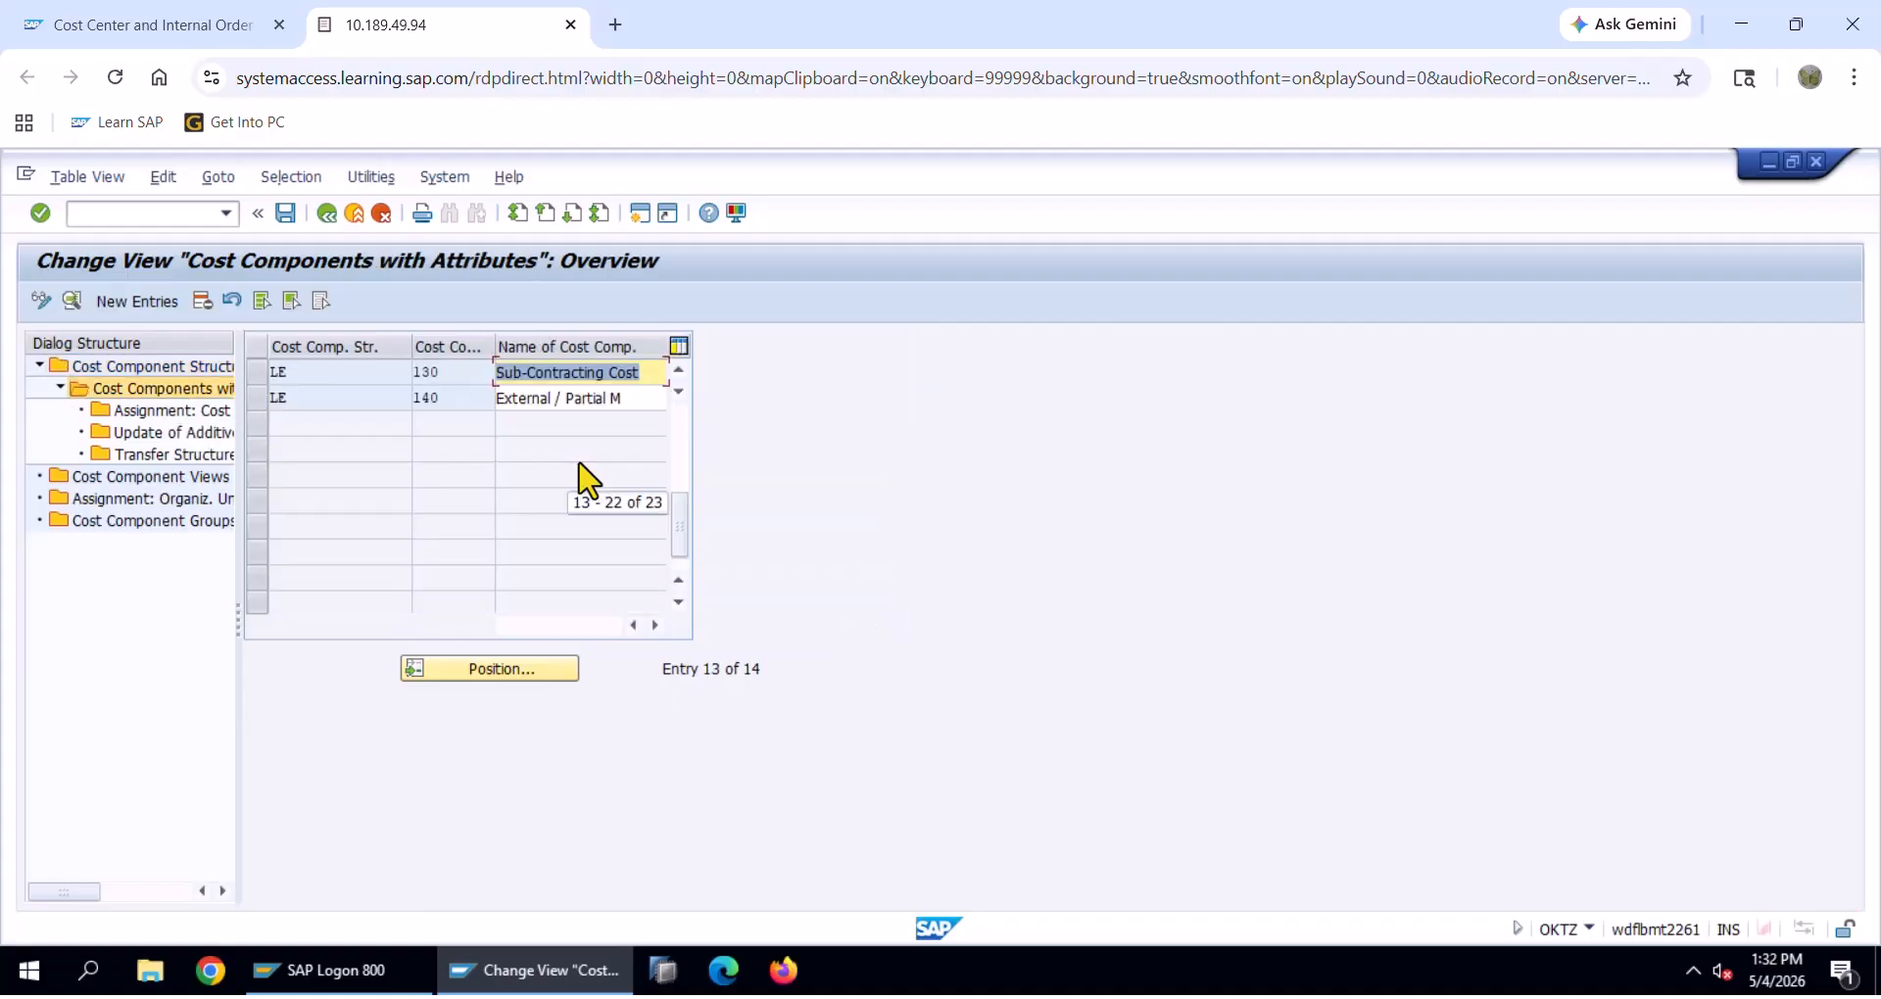
{"action": "left_click", "coordinate": [254, 399]}
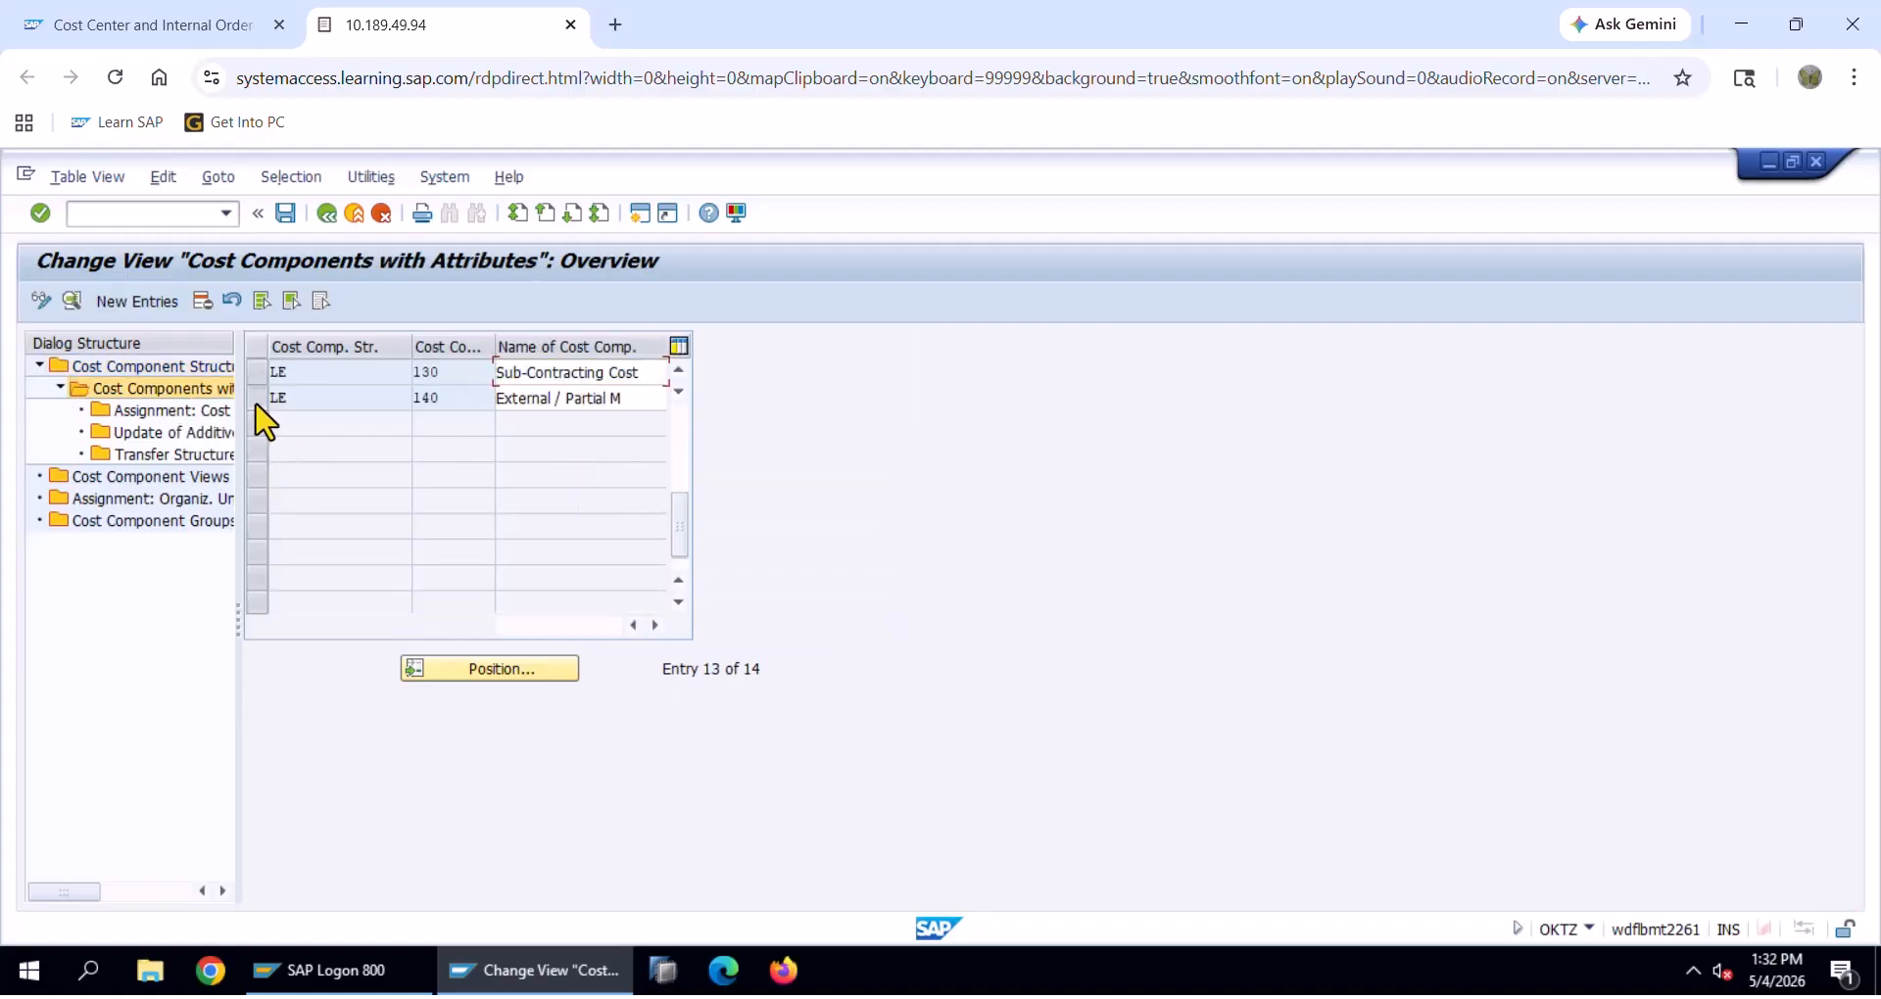
{"action": "left_click", "coordinate": [186, 411]}
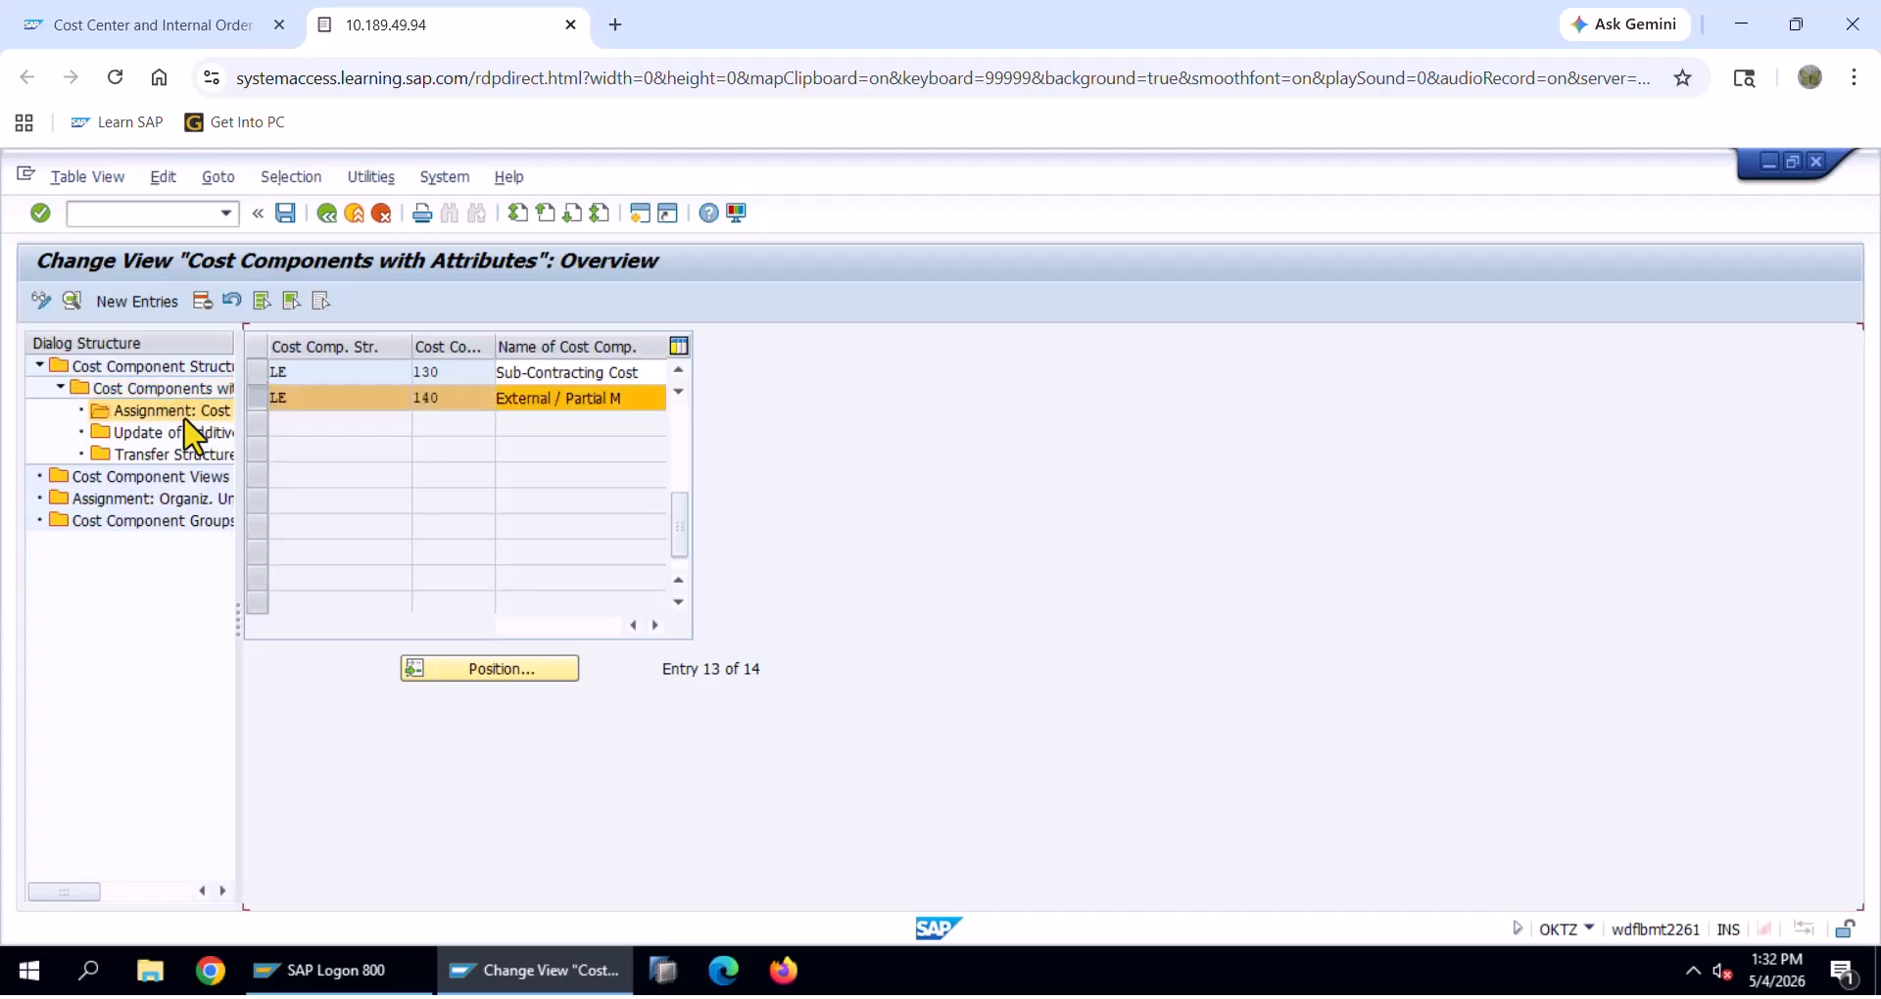
{"action": "left_click", "coordinate": [121, 310]}
Fill the new assignment row with structure le and chart of accounts LENO, leaving the cost element range and origin group blank
{"action": "type", "text": "1e"}
{"action": "key", "text": "Tab"}
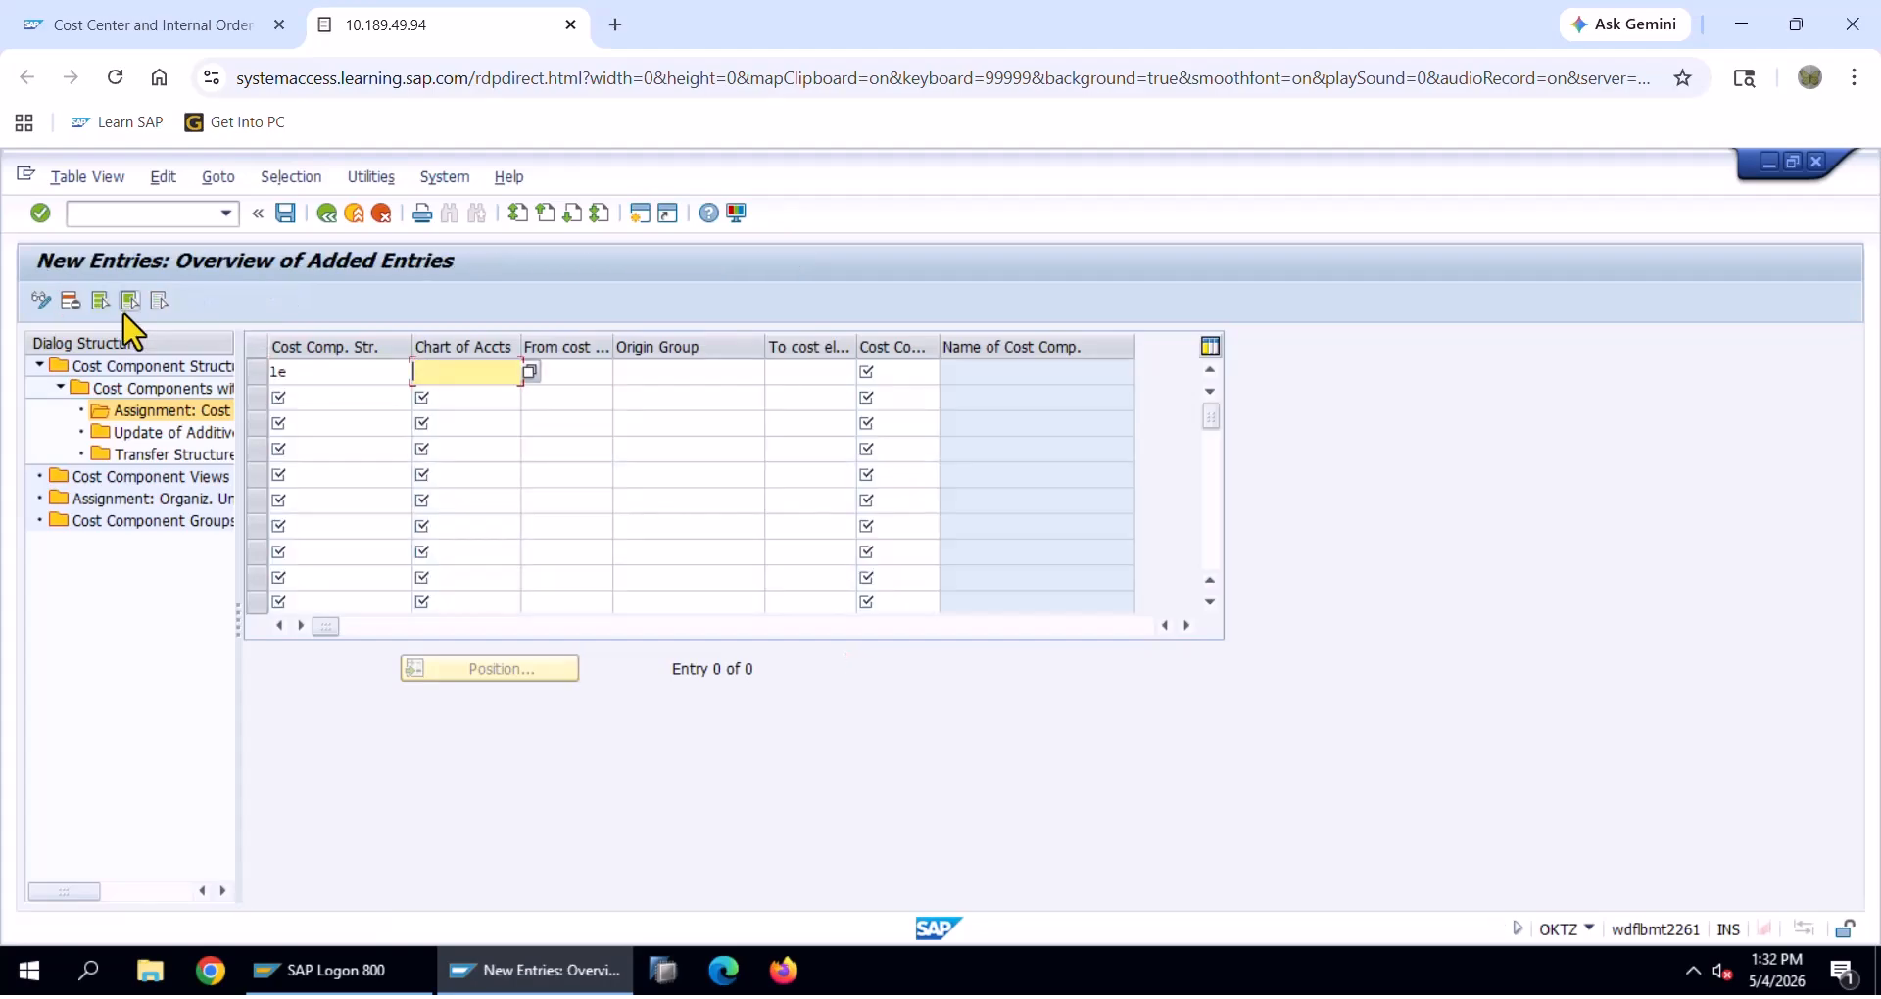
{"action": "type", "text": "LENO"}
{"action": "key", "text": "Tab"}
{"action": "key", "text": "Tab"}
{"action": "key", "text": "Tab"}
{"action": "key", "text": "Tab"}
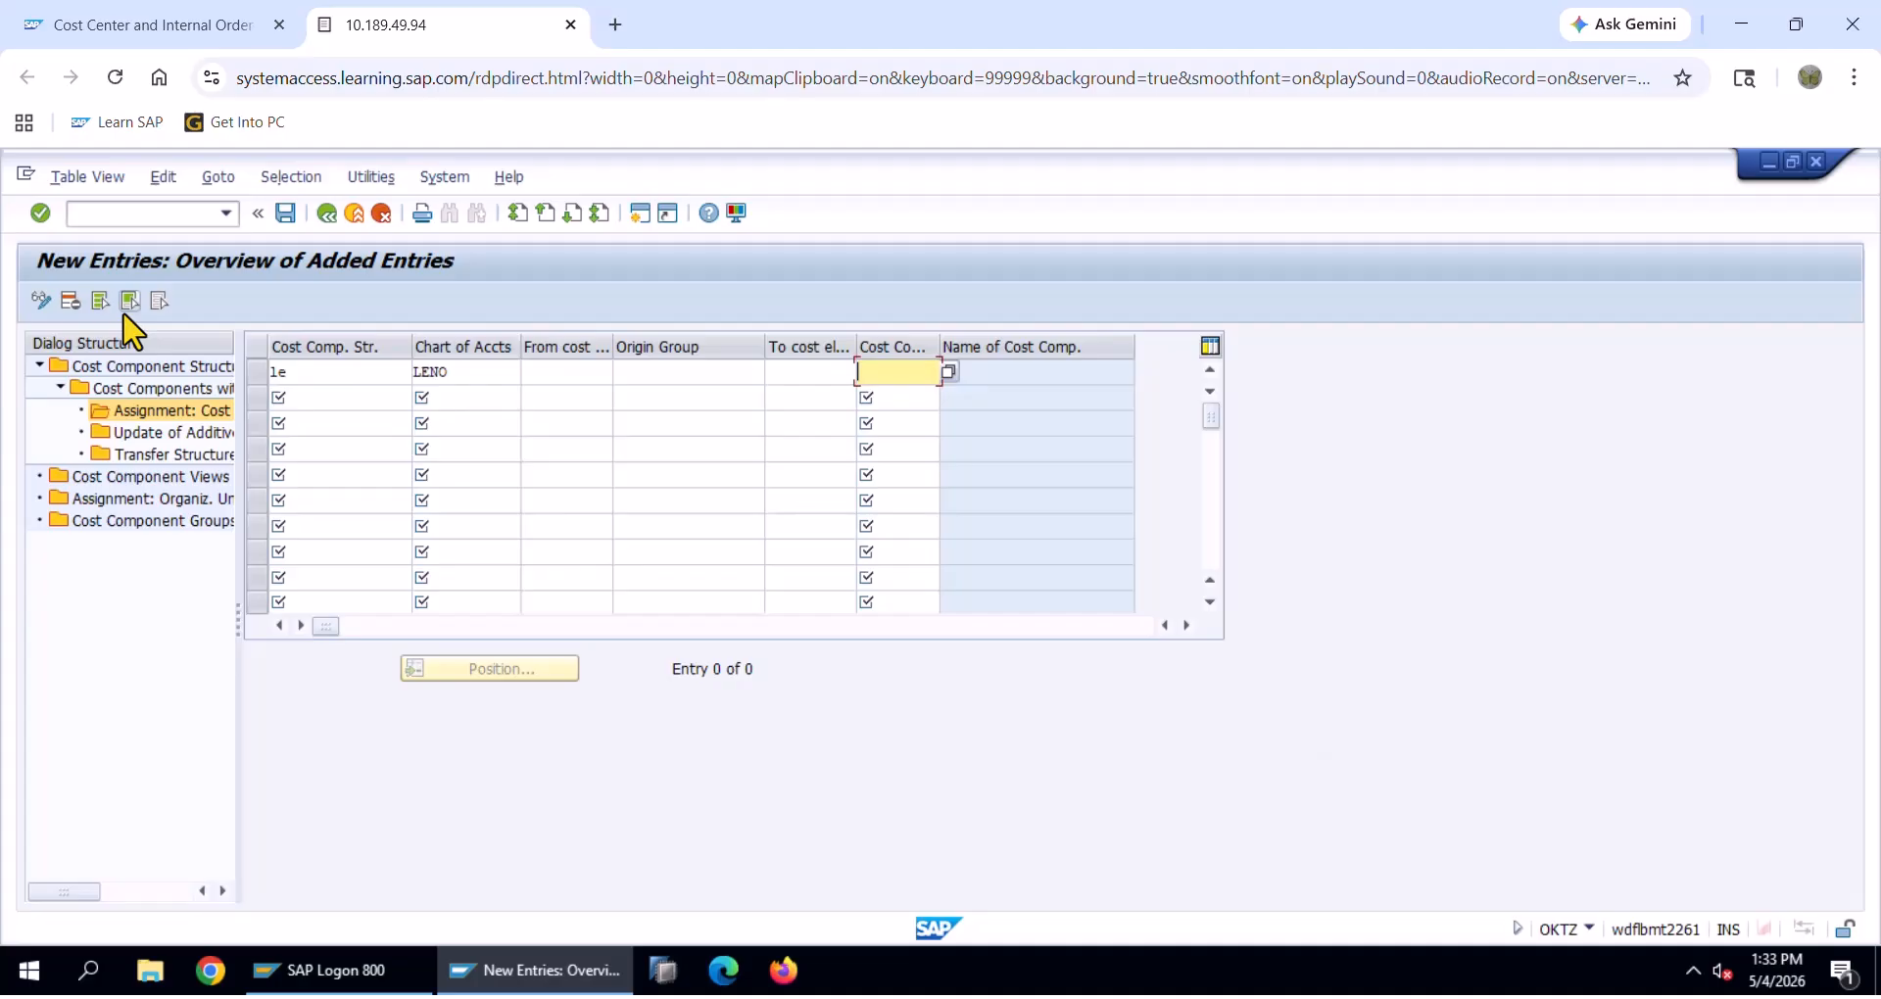
Try to save the new assignment with cost component 140, External / Partial M, and discard the entry
{"action": "key", "text": "F4"}
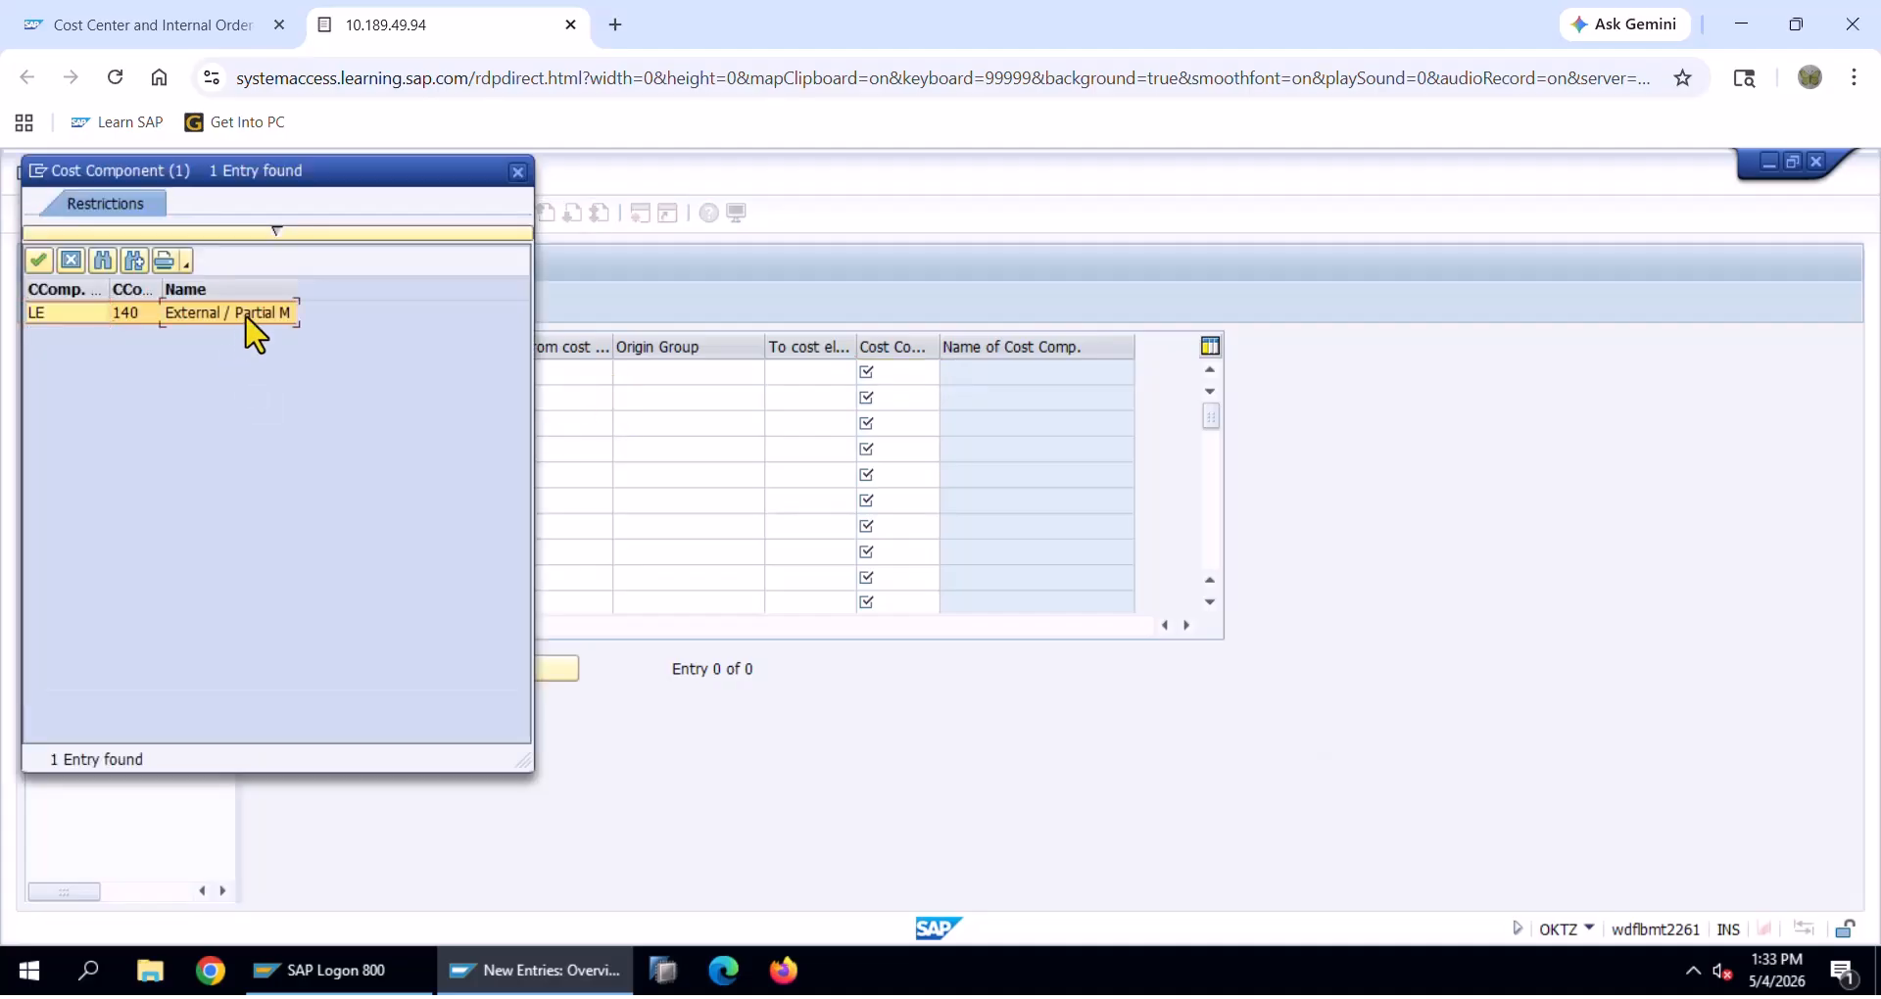
{"action": "double_click", "coordinate": [247, 319]}
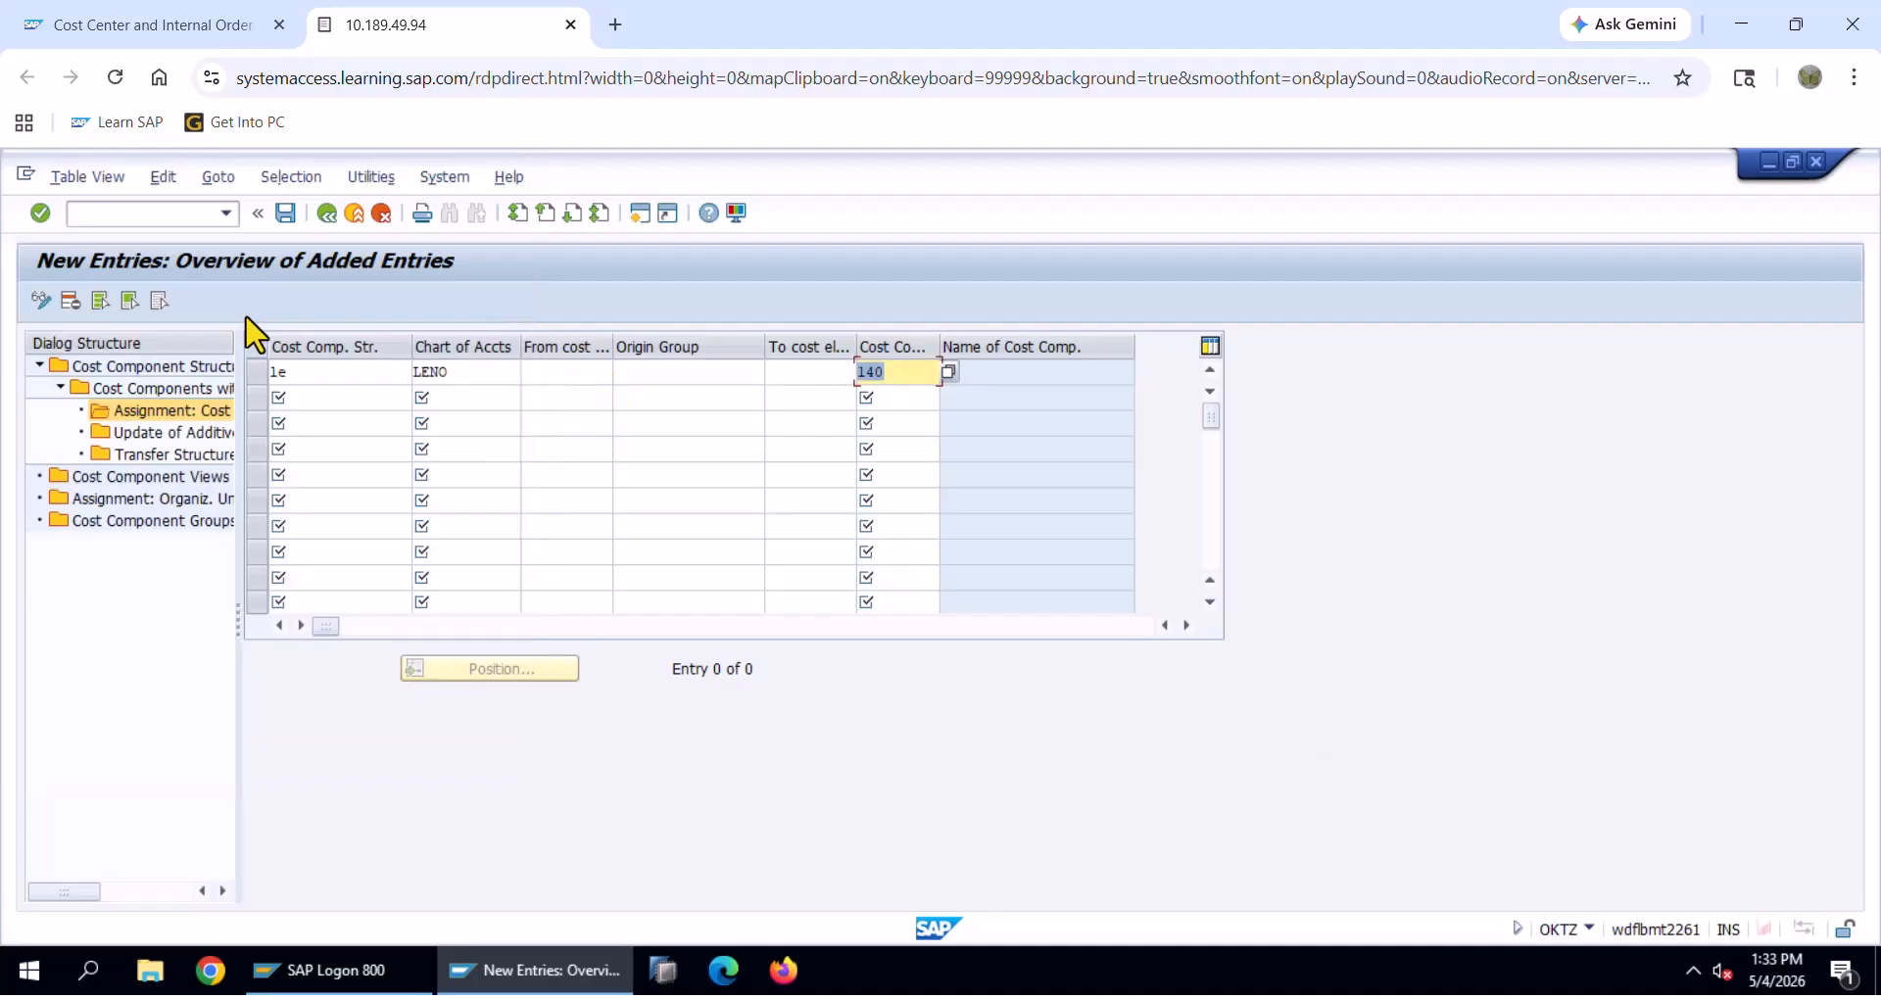
{"action": "left_click", "coordinate": [285, 214]}
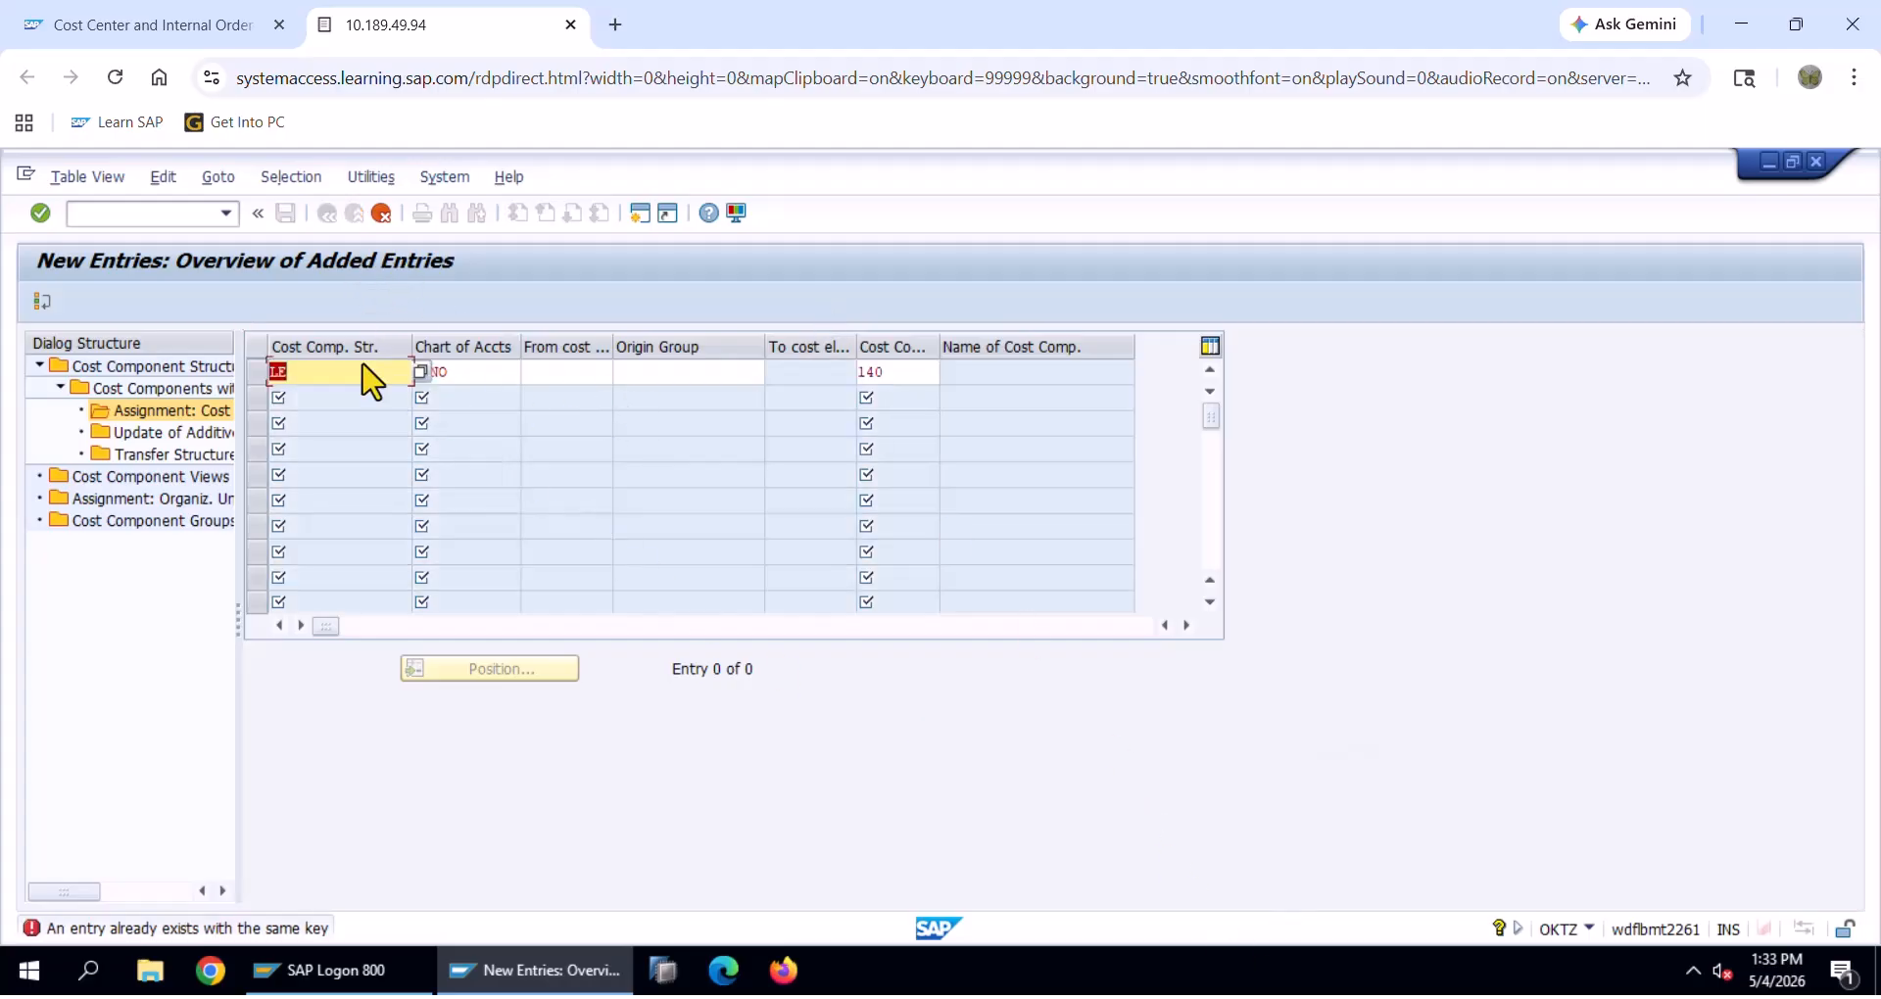
{"action": "left_click", "coordinate": [381, 213]}
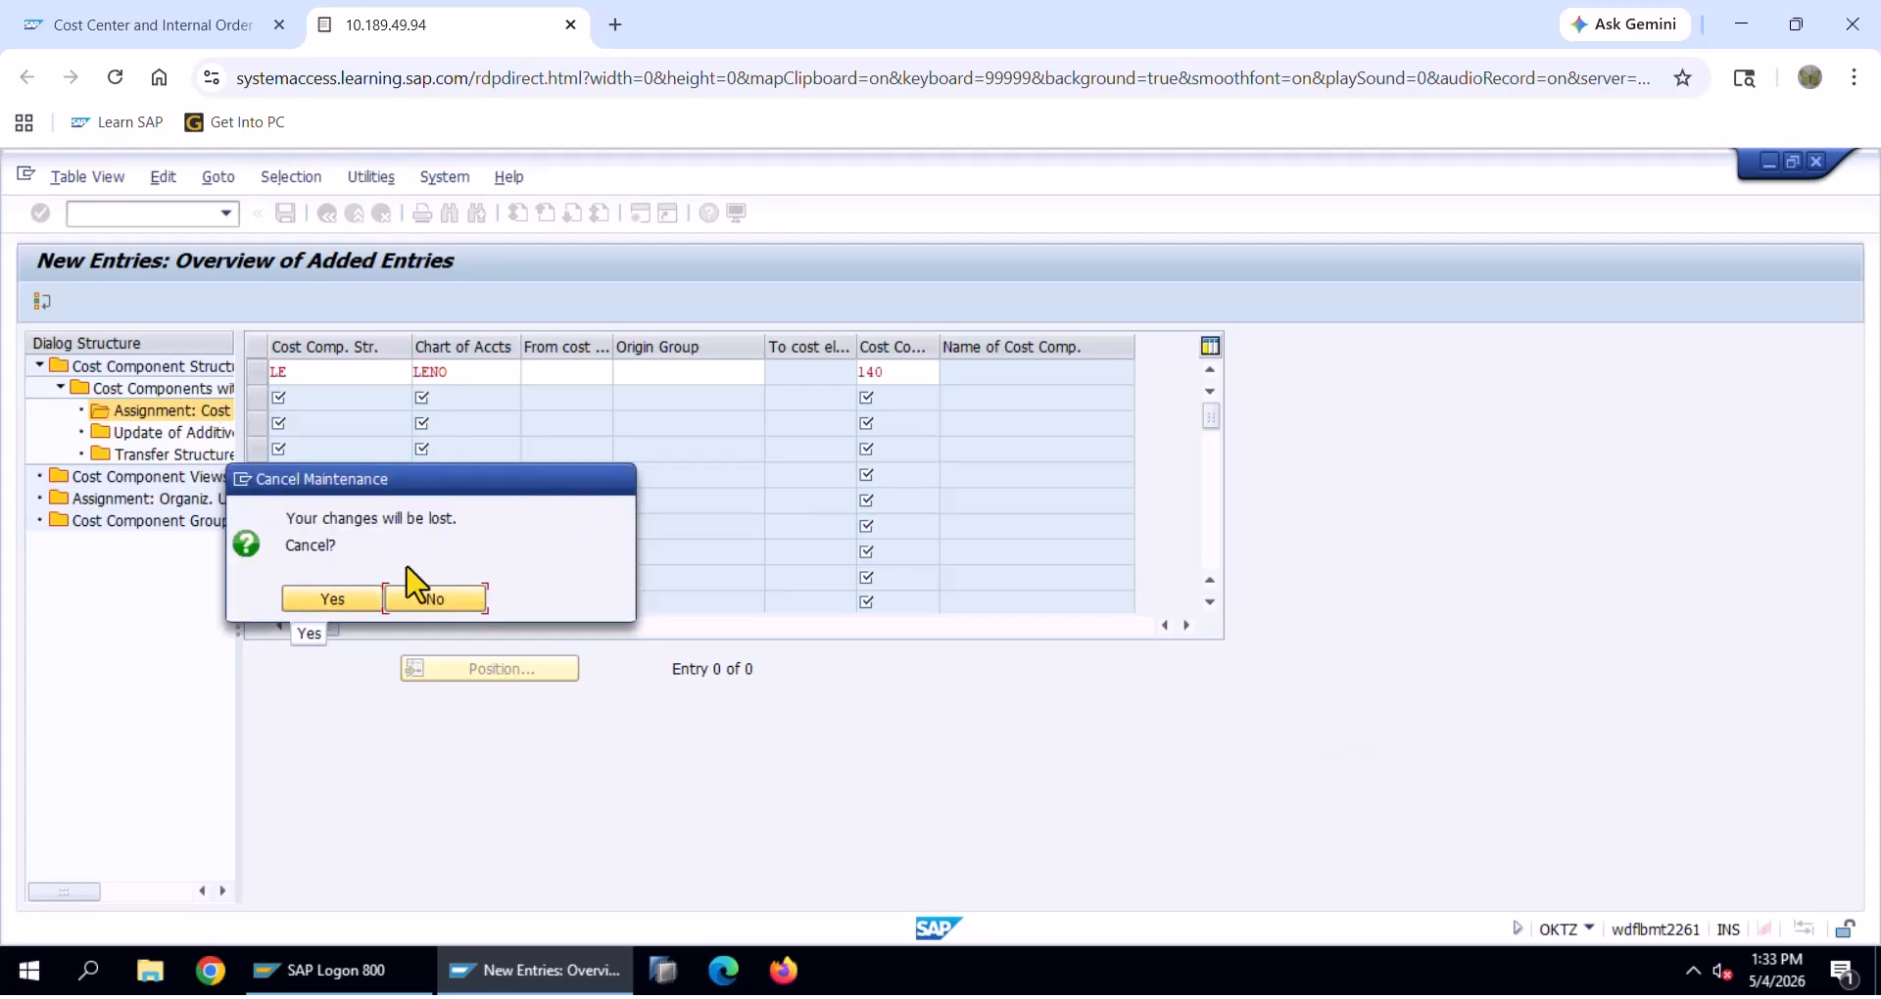
{"action": "left_click", "coordinate": [326, 599]}
Review the cost element assignment of cost component 130, Sub-Contracting Cost, for comparison
{"action": "double_click", "coordinate": [207, 388]}
{"action": "scroll", "coordinate": [519, 459], "scroll_direction": "down", "scroll_amount": 5}
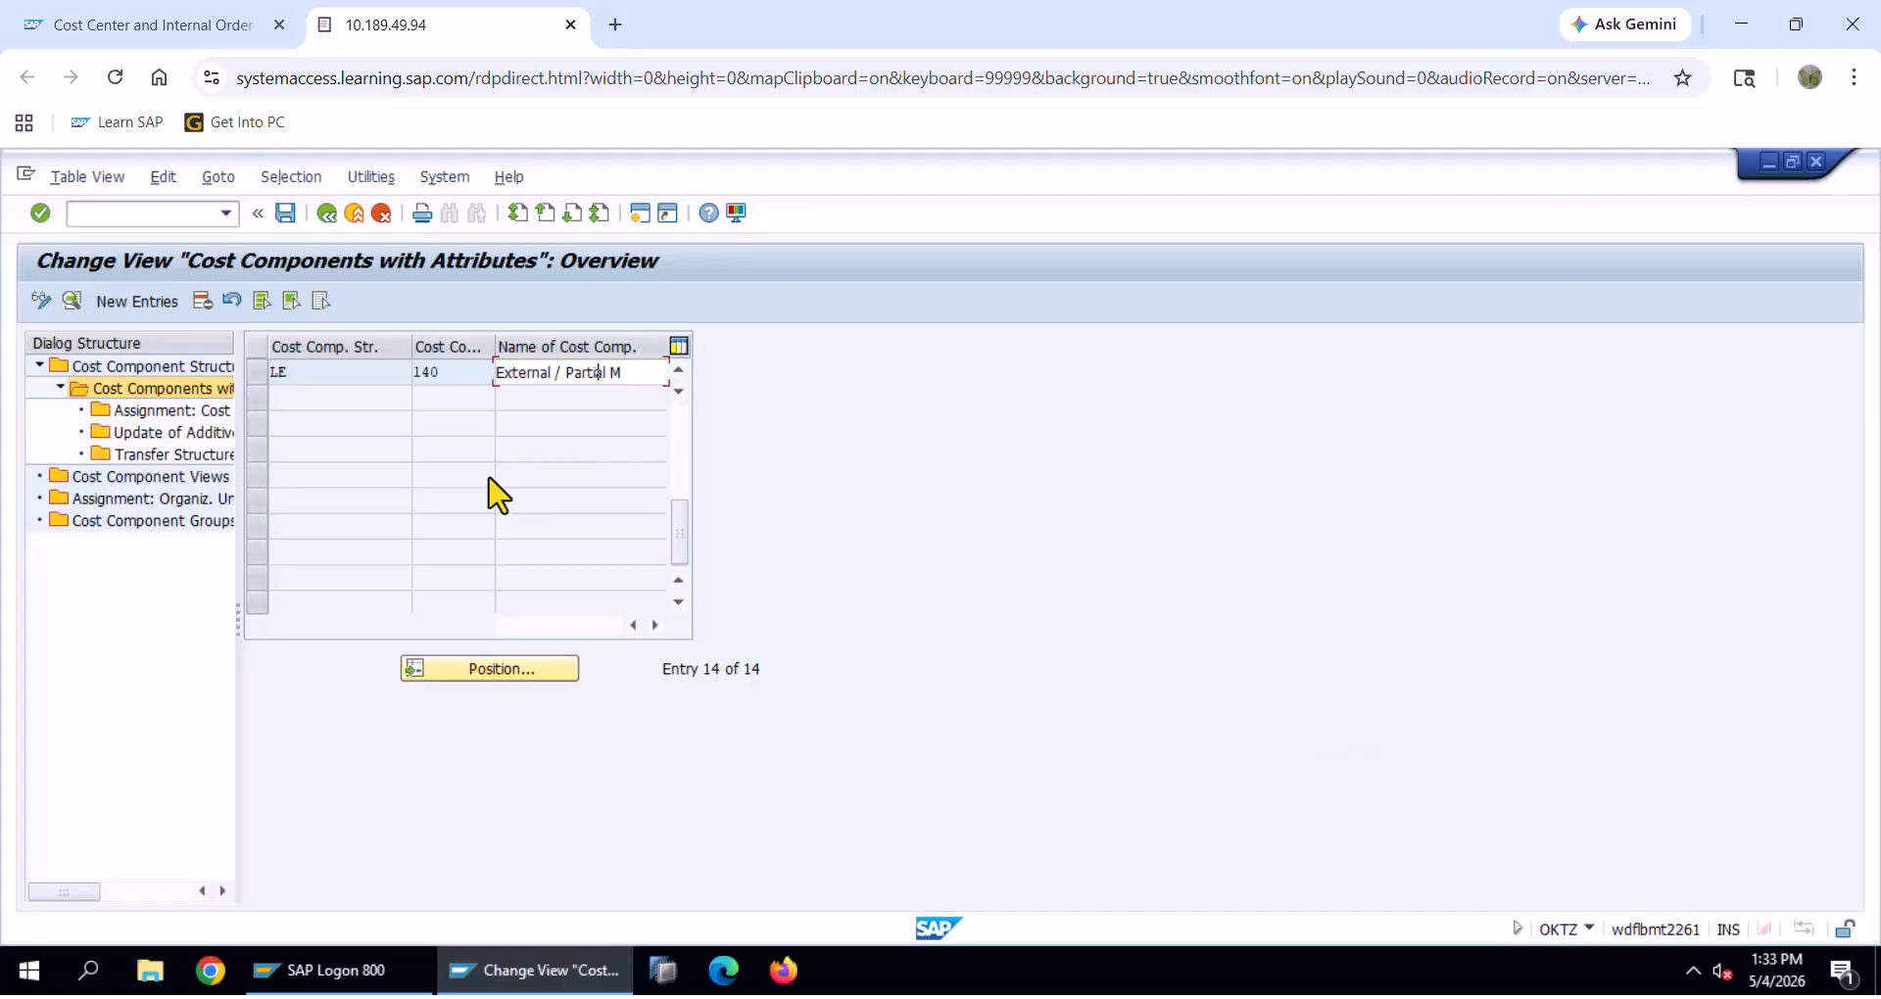
{"action": "scroll", "coordinate": [495, 493], "scroll_direction": "up", "scroll_amount": 1}
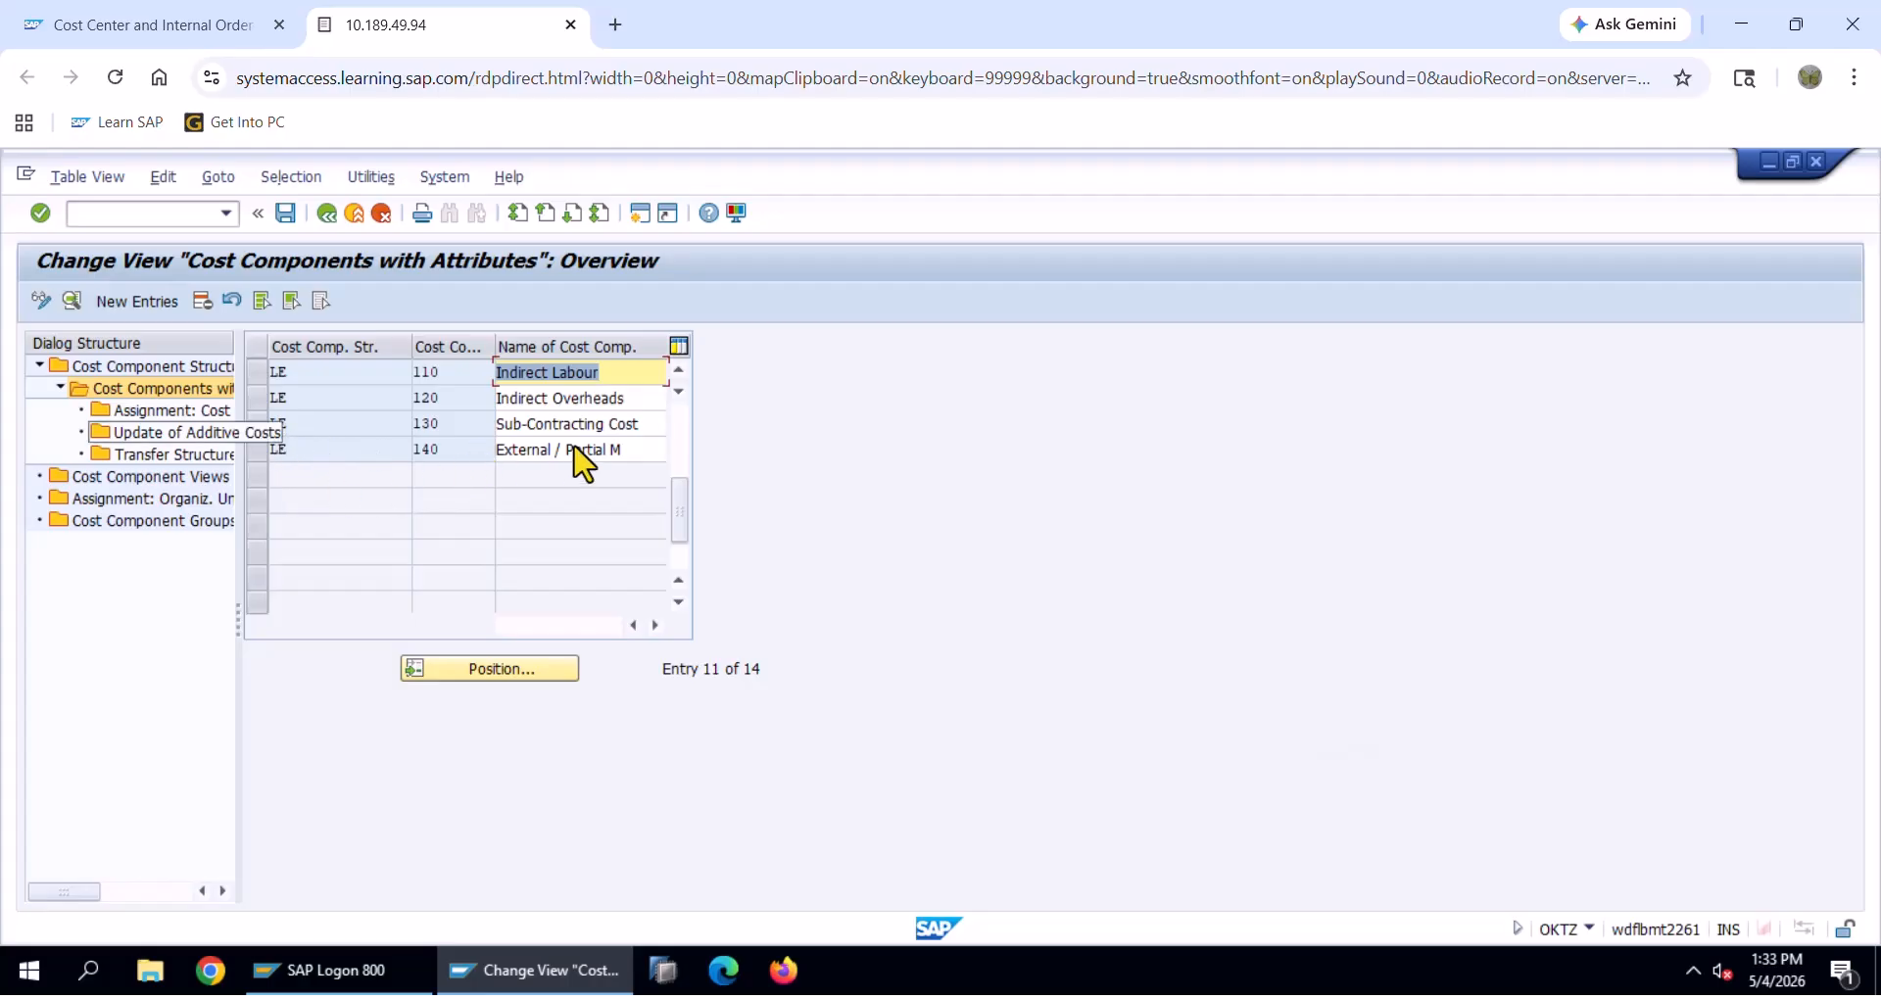
{"action": "left_click", "coordinate": [160, 432]}
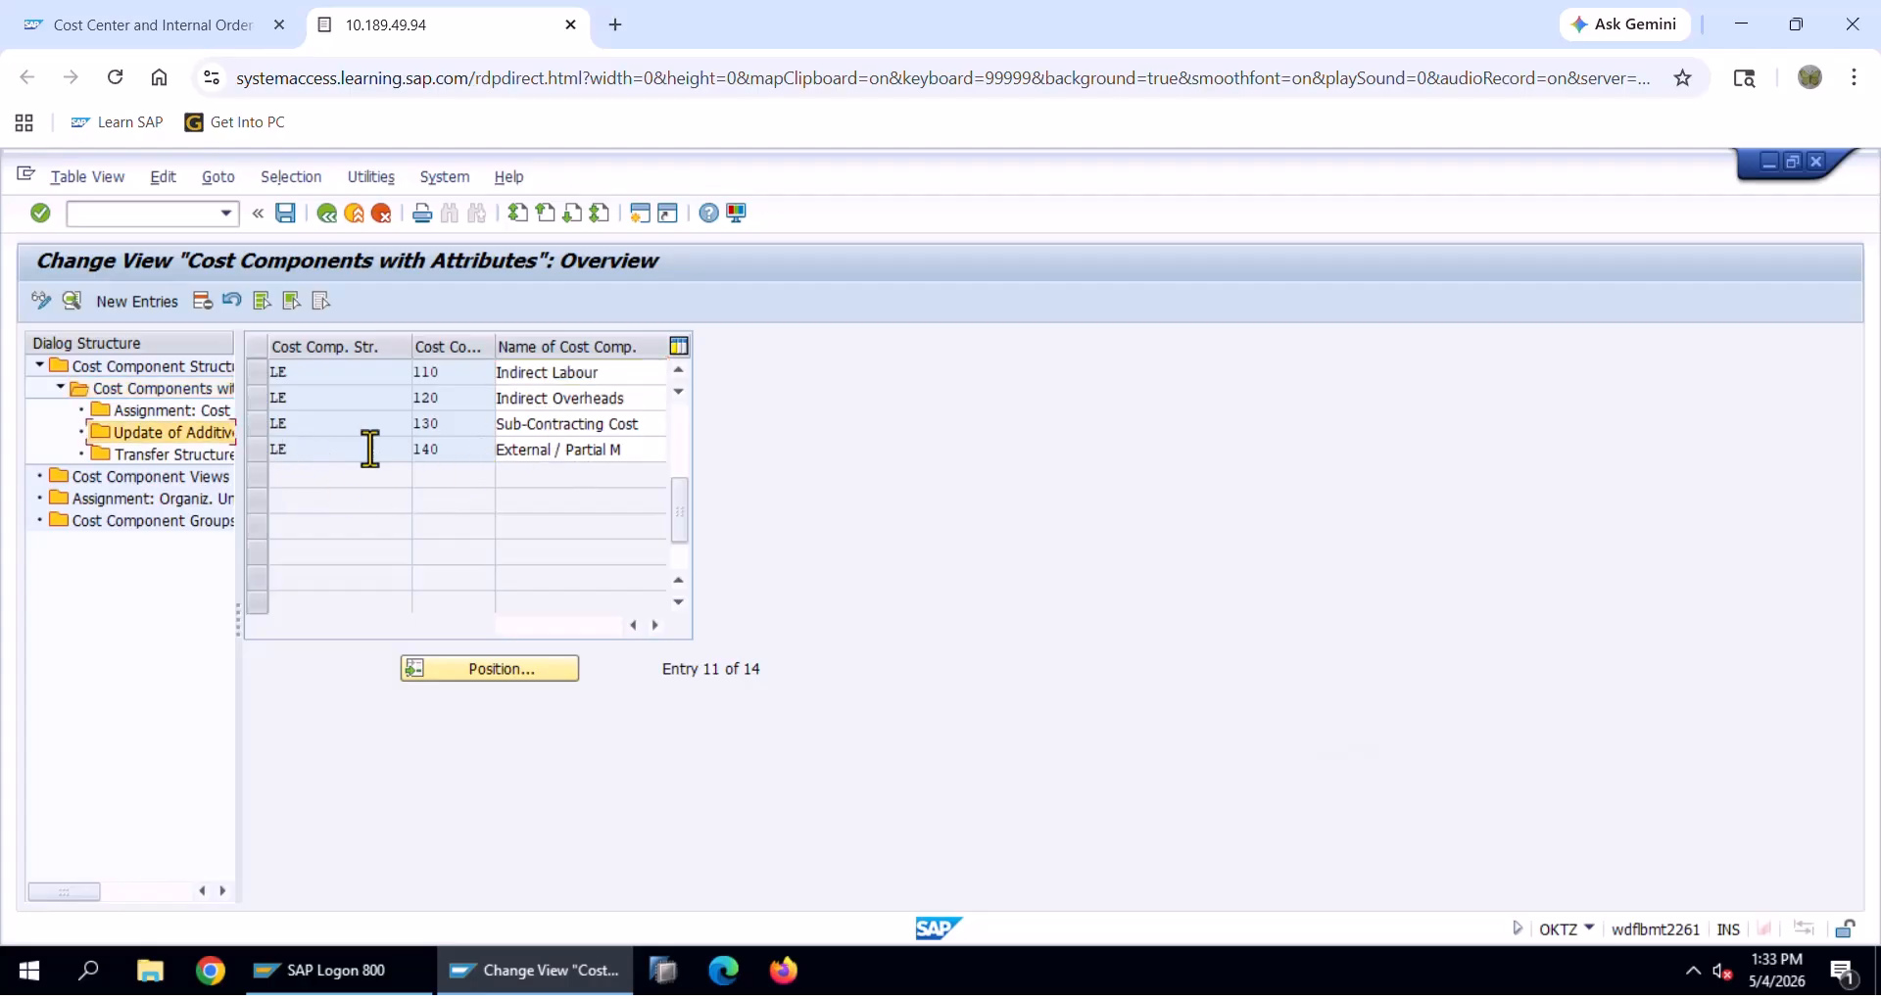
{"action": "left_click", "coordinate": [256, 424]}
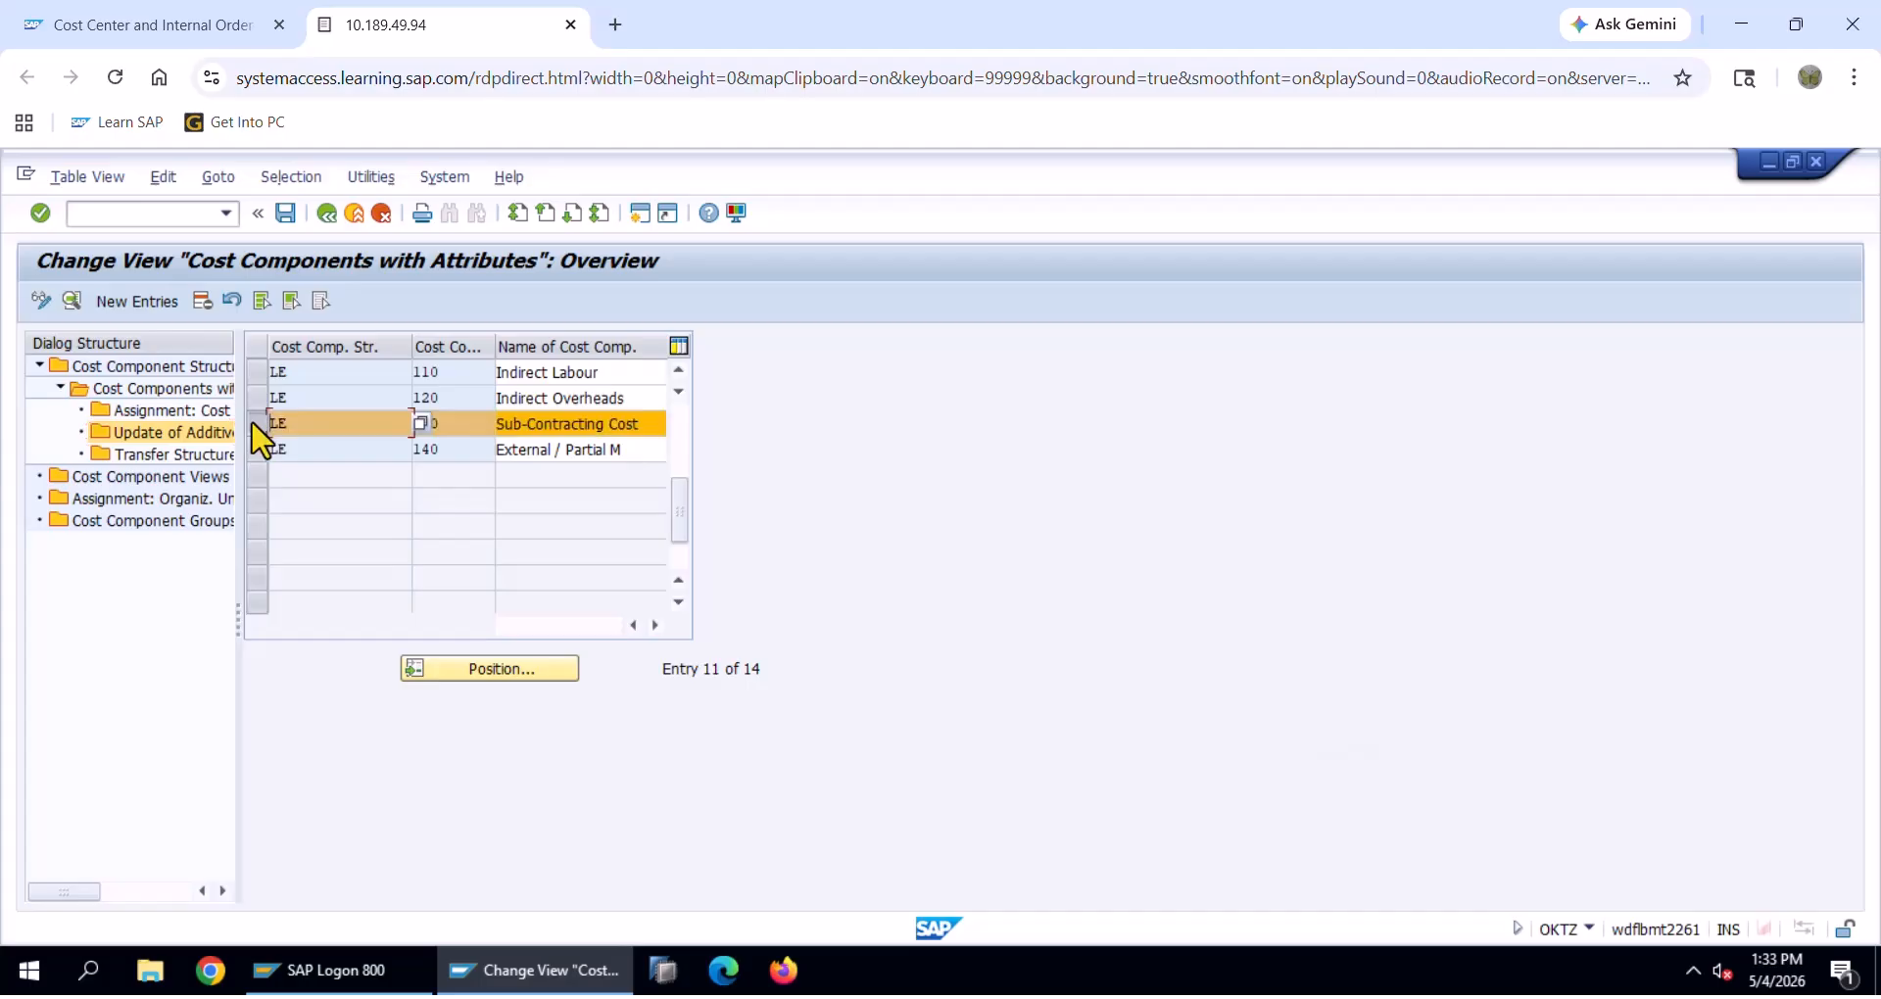
{"action": "left_click", "coordinate": [186, 412]}
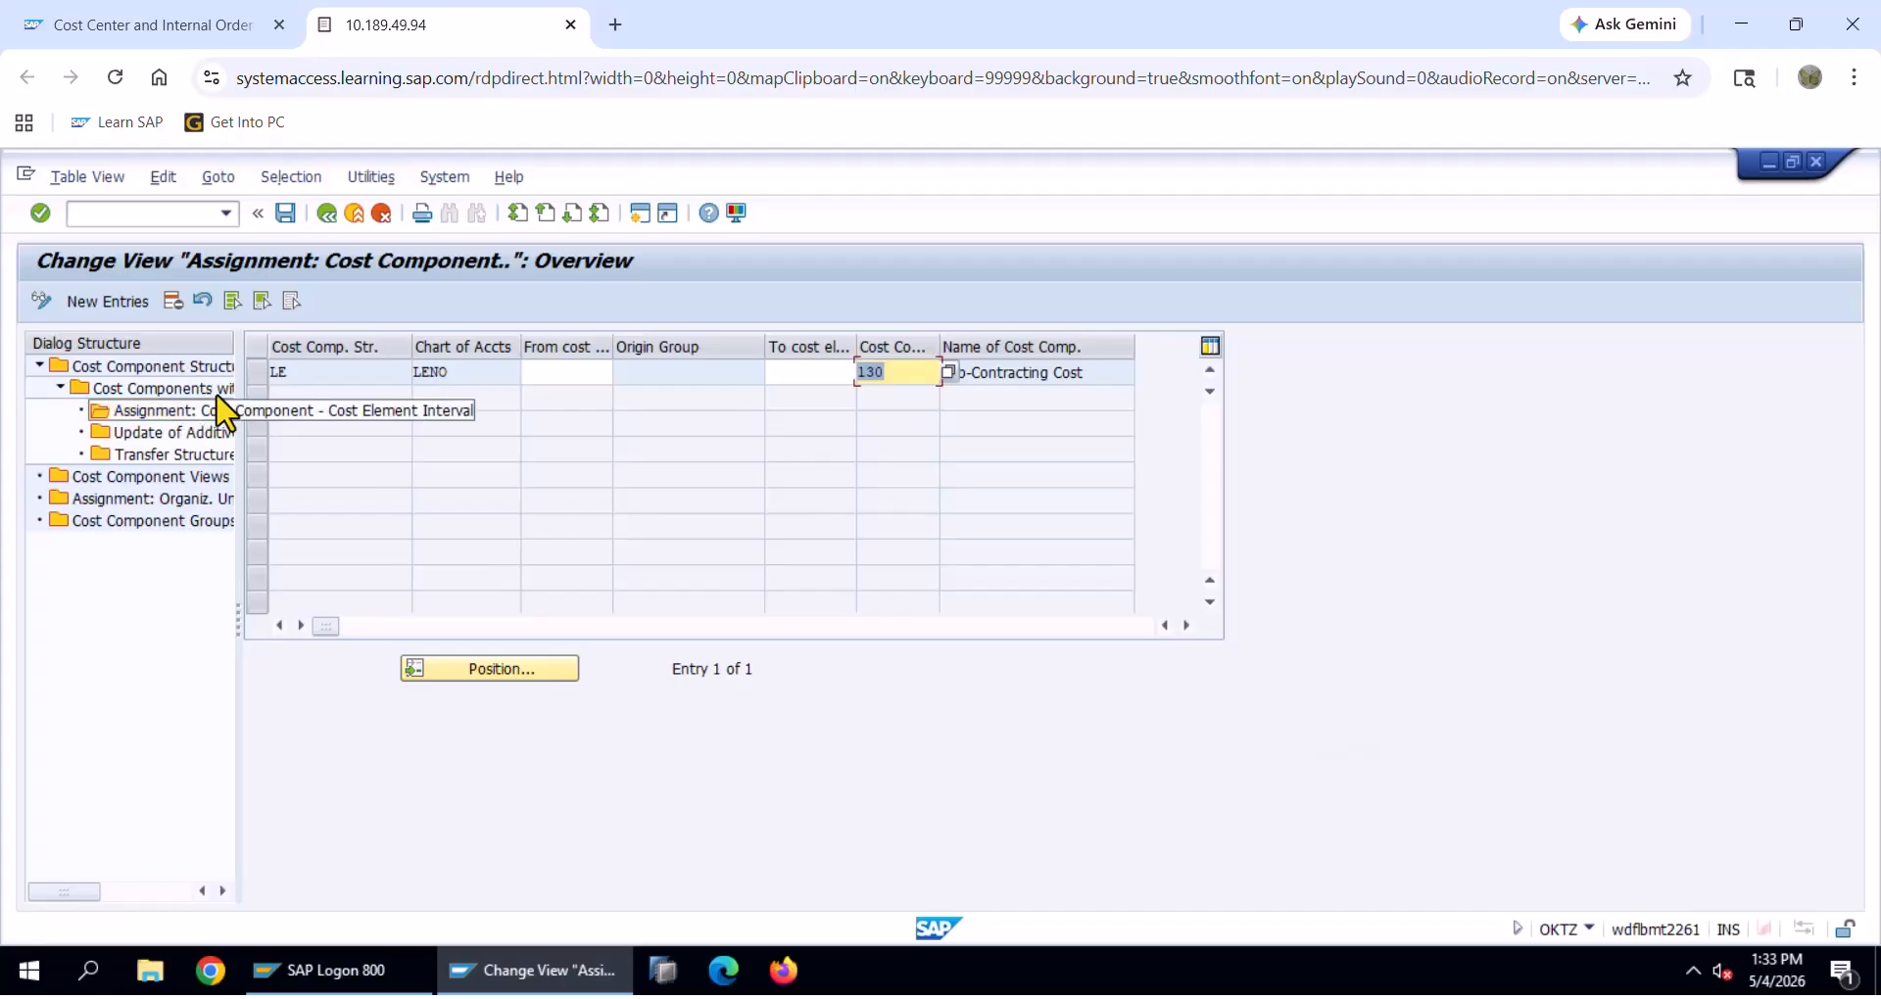
{"action": "left_click", "coordinate": [329, 215]}
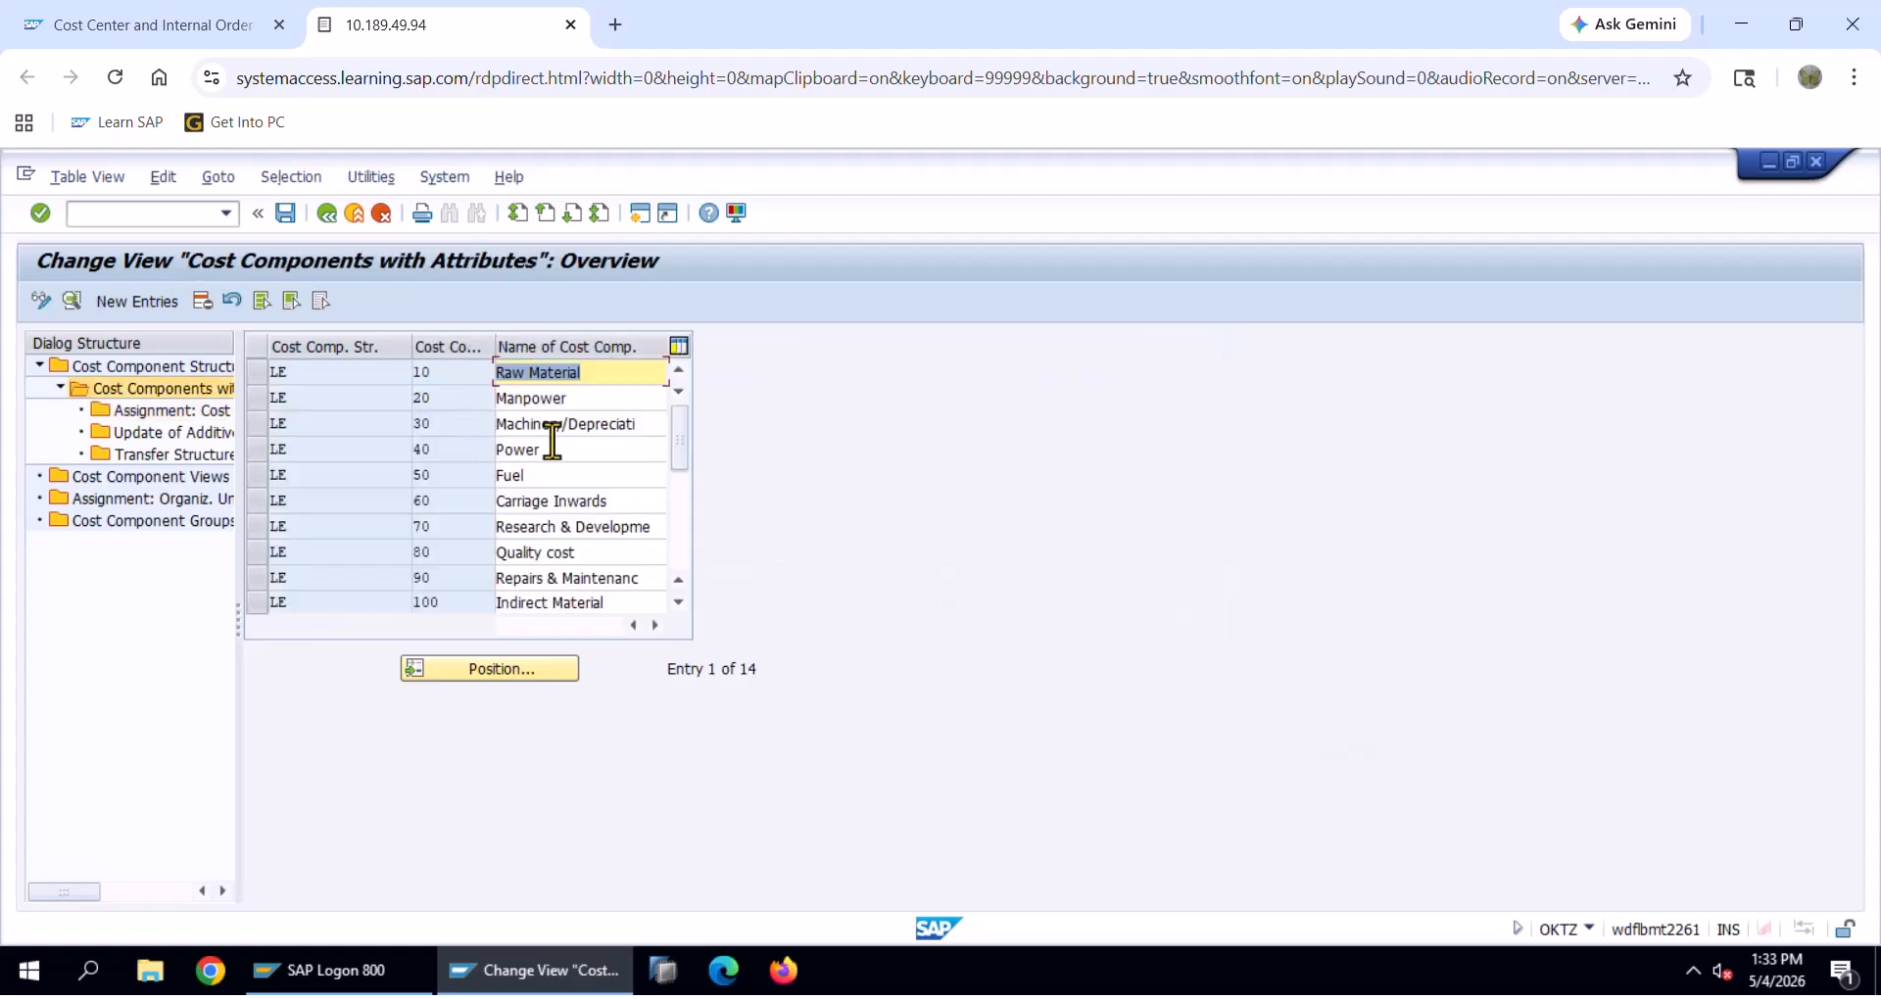
Select cost component 140, External / Partial M, and start another new entry in its cost element assignment
{"action": "double_click", "coordinate": [553, 449]}
{"action": "scroll", "coordinate": [549, 460], "scroll_direction": "down", "scroll_amount": 4}
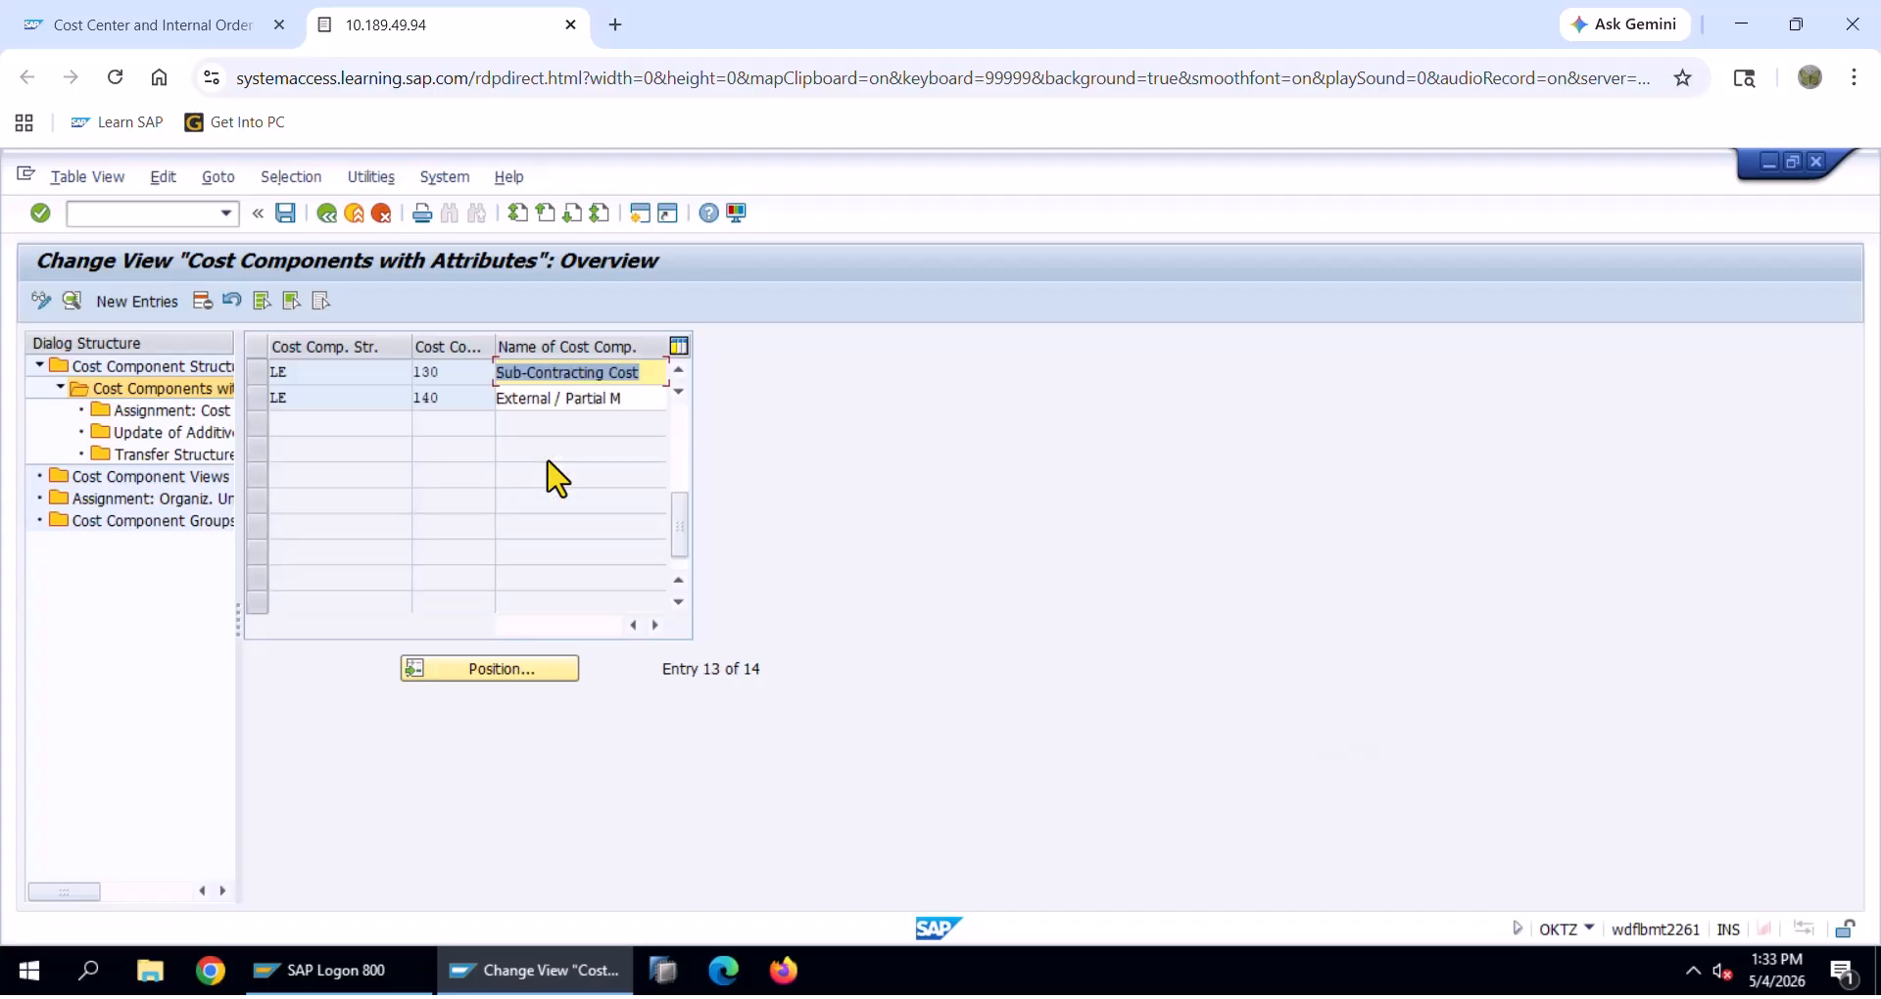
{"action": "scroll", "coordinate": [554, 478], "scroll_direction": "up", "scroll_amount": 3}
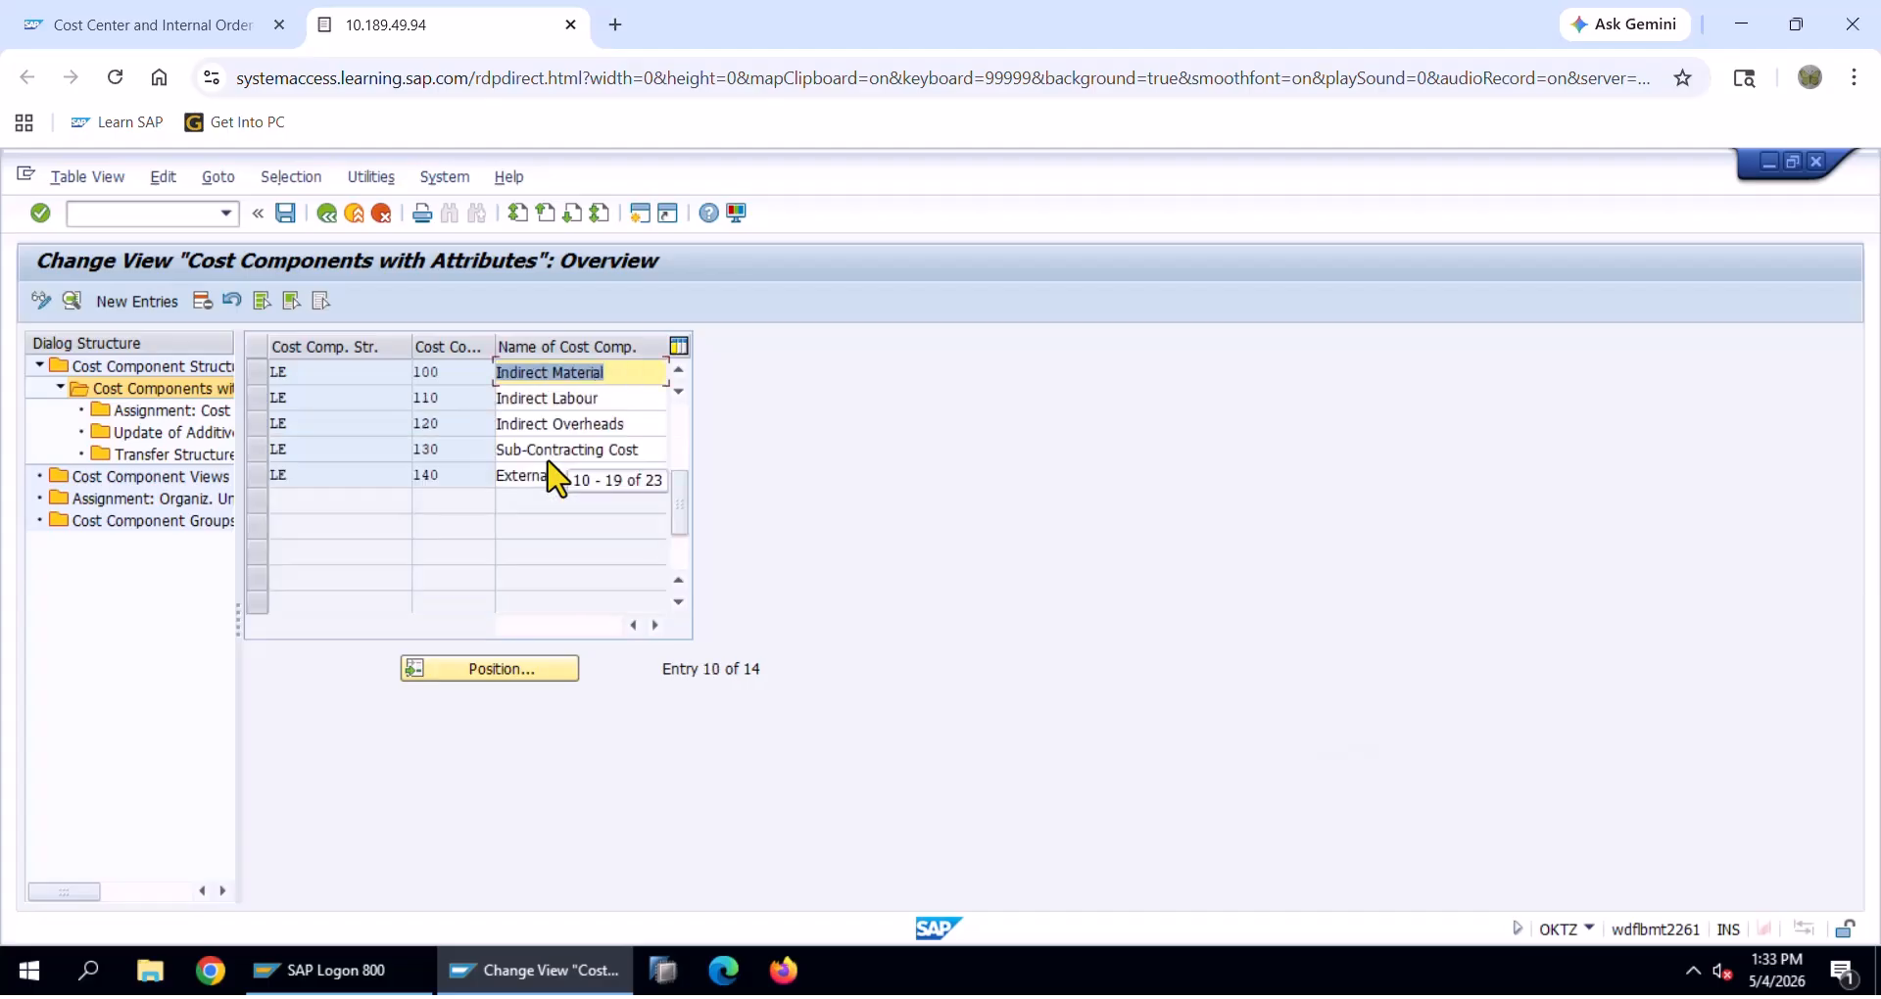
{"action": "left_click", "coordinate": [259, 477]}
{"action": "double_click", "coordinate": [193, 413]}
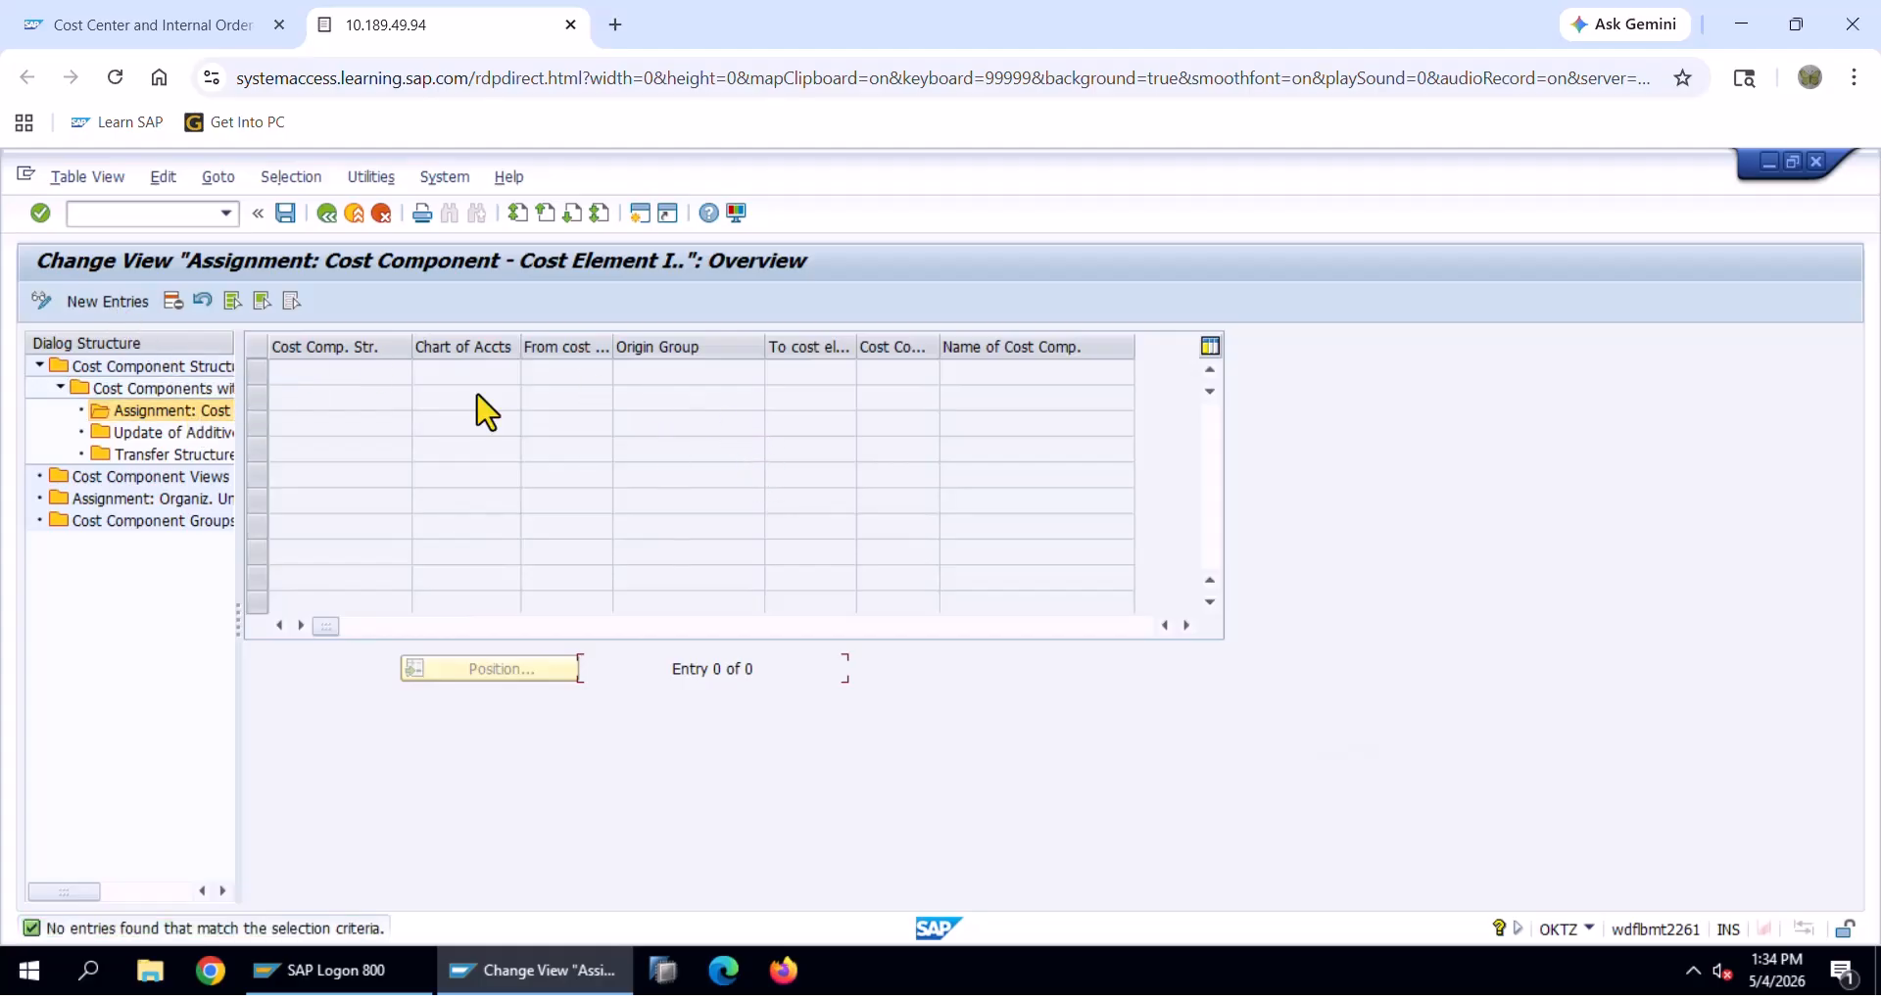
{"action": "left_click", "coordinate": [121, 304]}
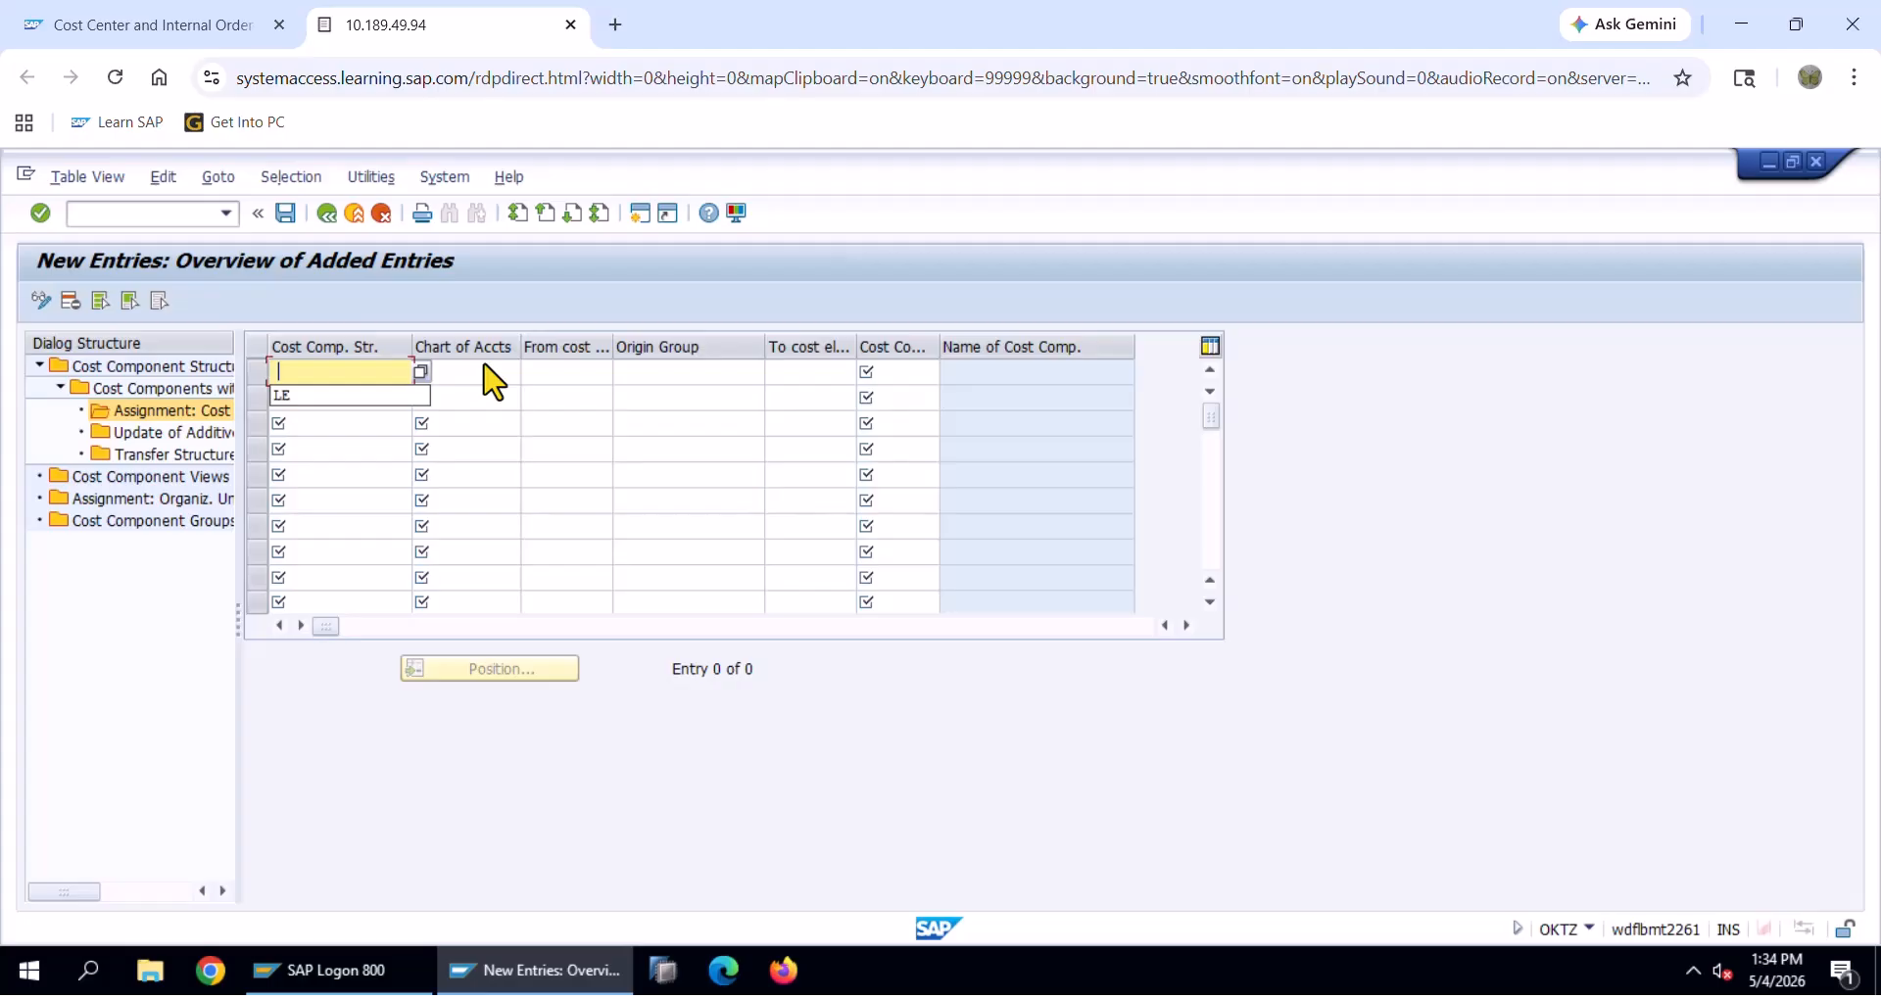
Enter structure LE and chart of accounts LENO in the assignment row, leaving the cost element range and origin group blank
{"action": "key", "text": "Down"}
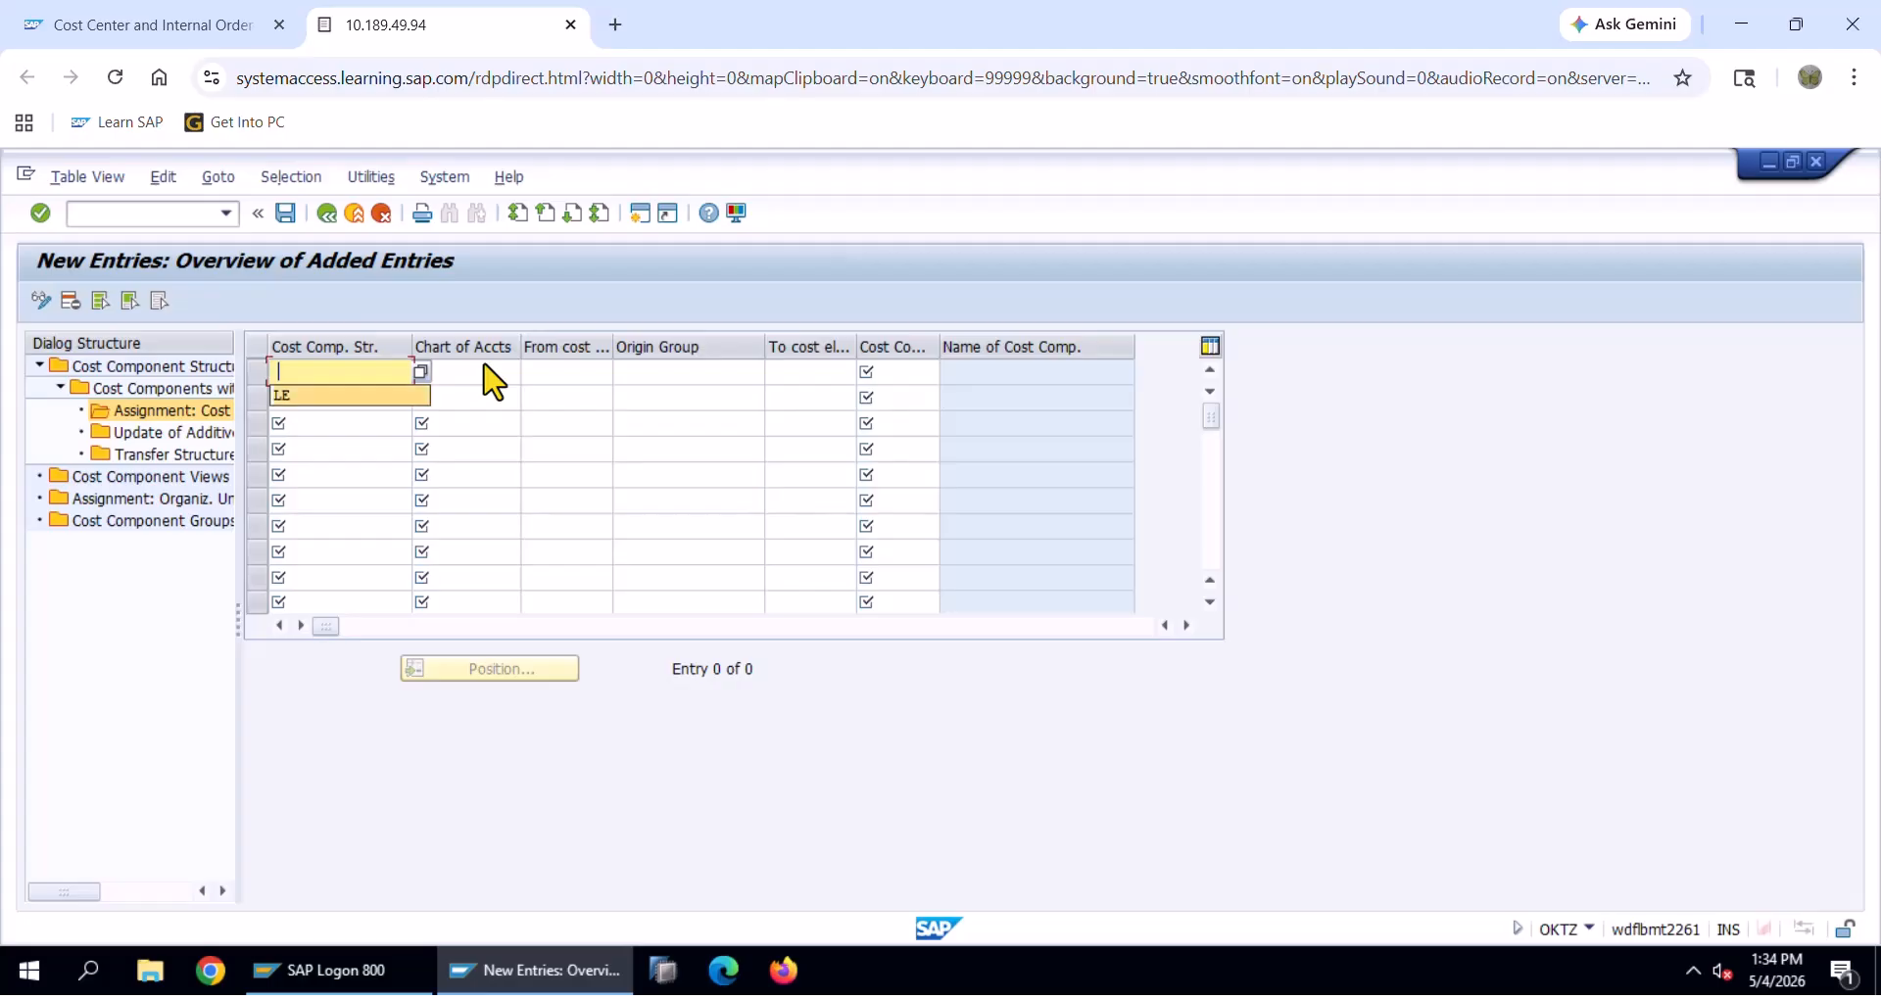
{"action": "key", "text": "Tab"}
{"action": "type", "text": "LENO"}
{"action": "key", "text": "Tab"}
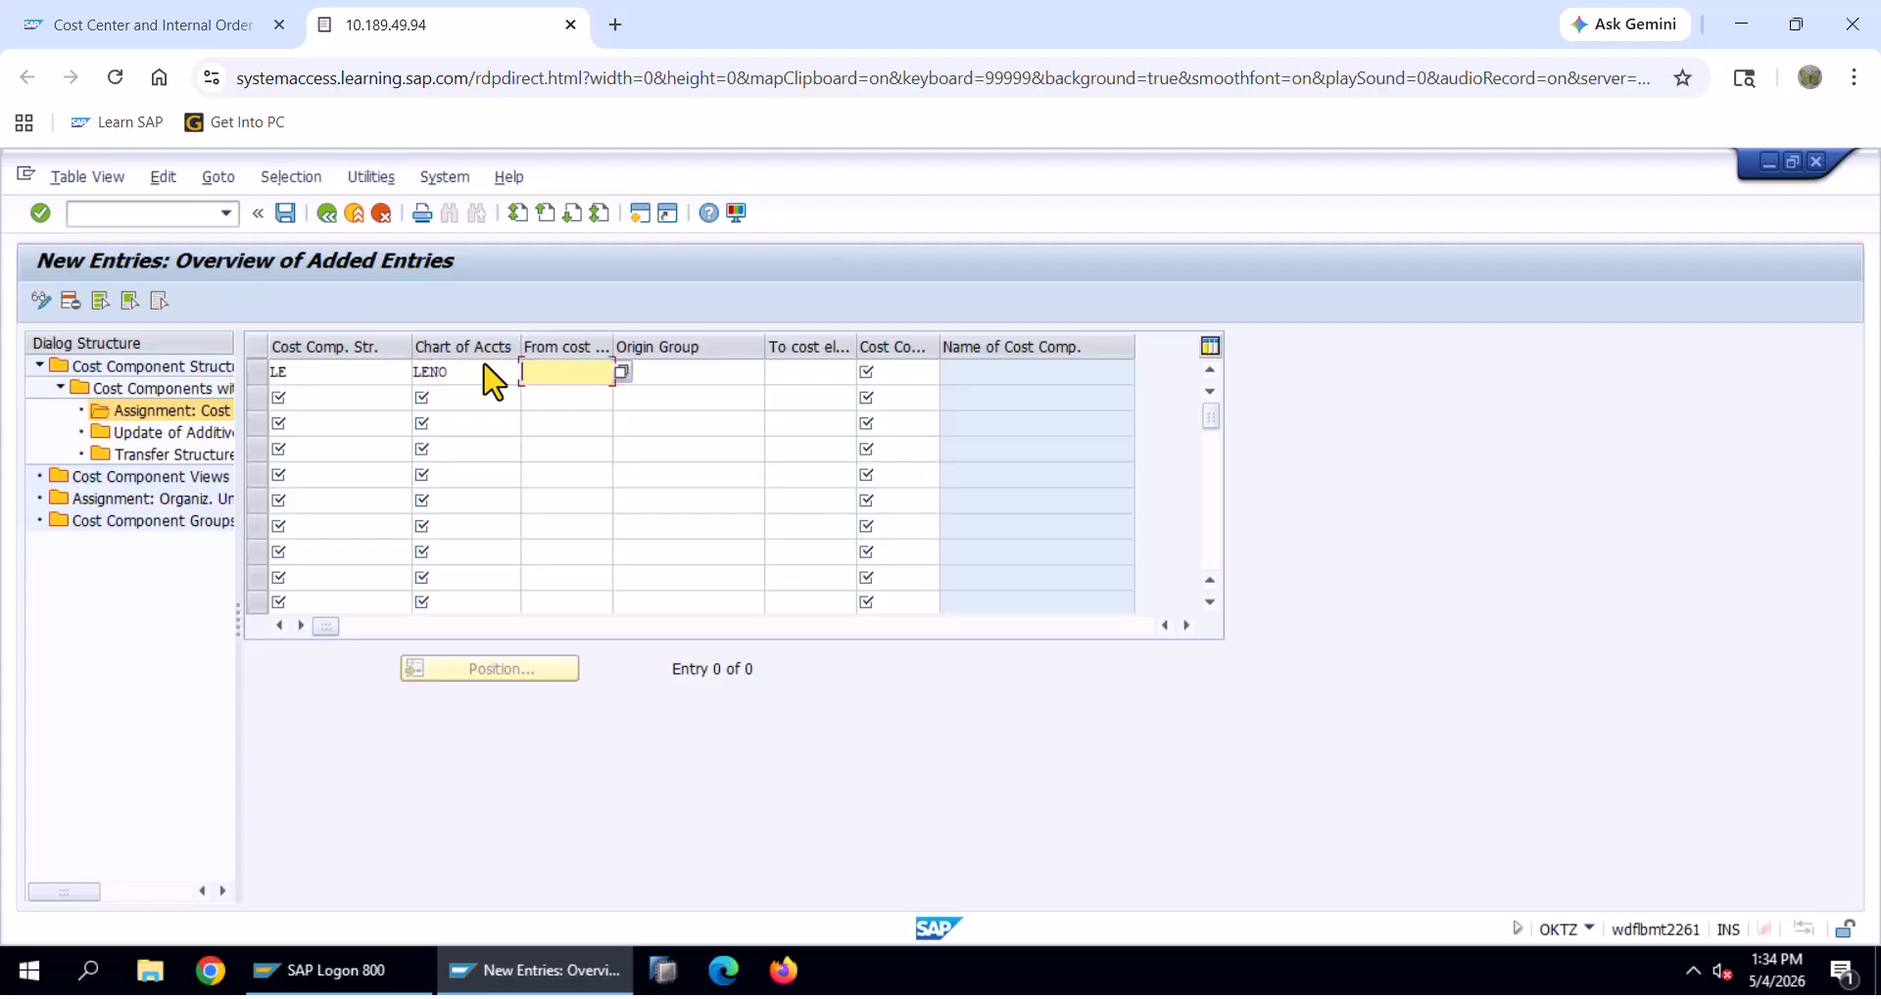
{"action": "key", "text": "Tab"}
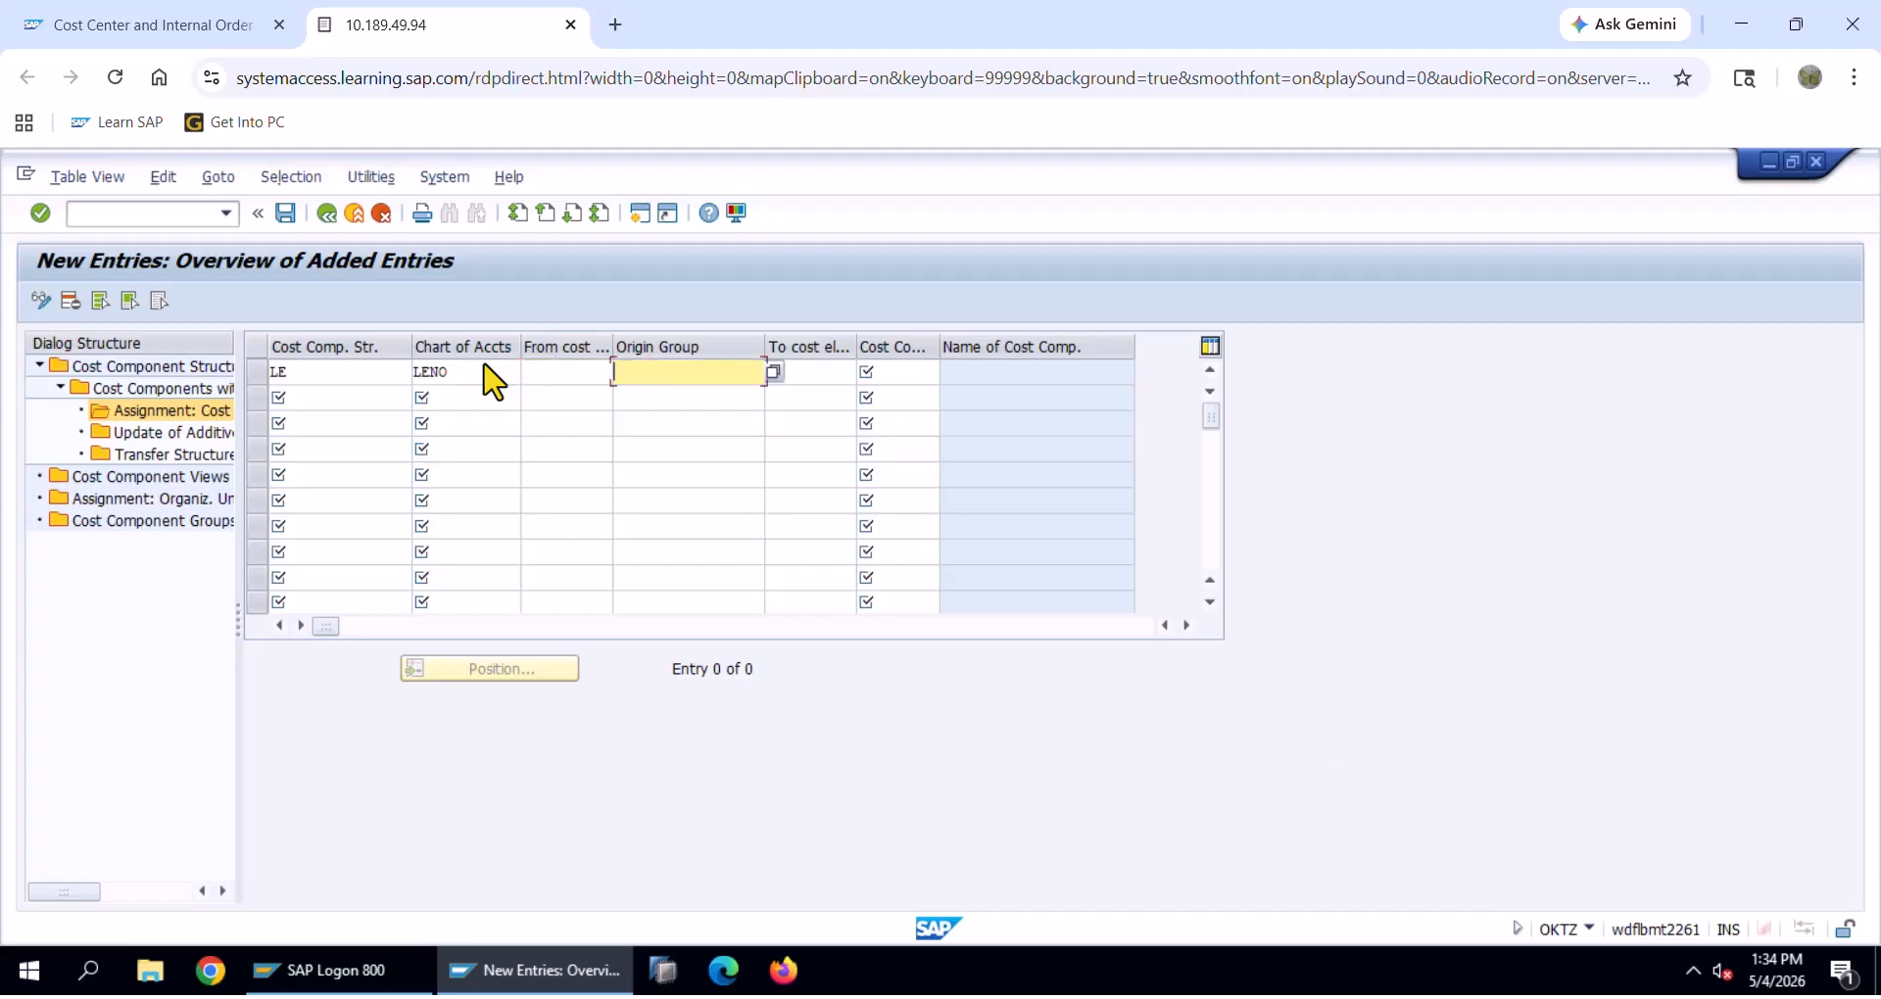
{"action": "key", "text": "Tab"}
{"action": "key", "text": "Tab"}
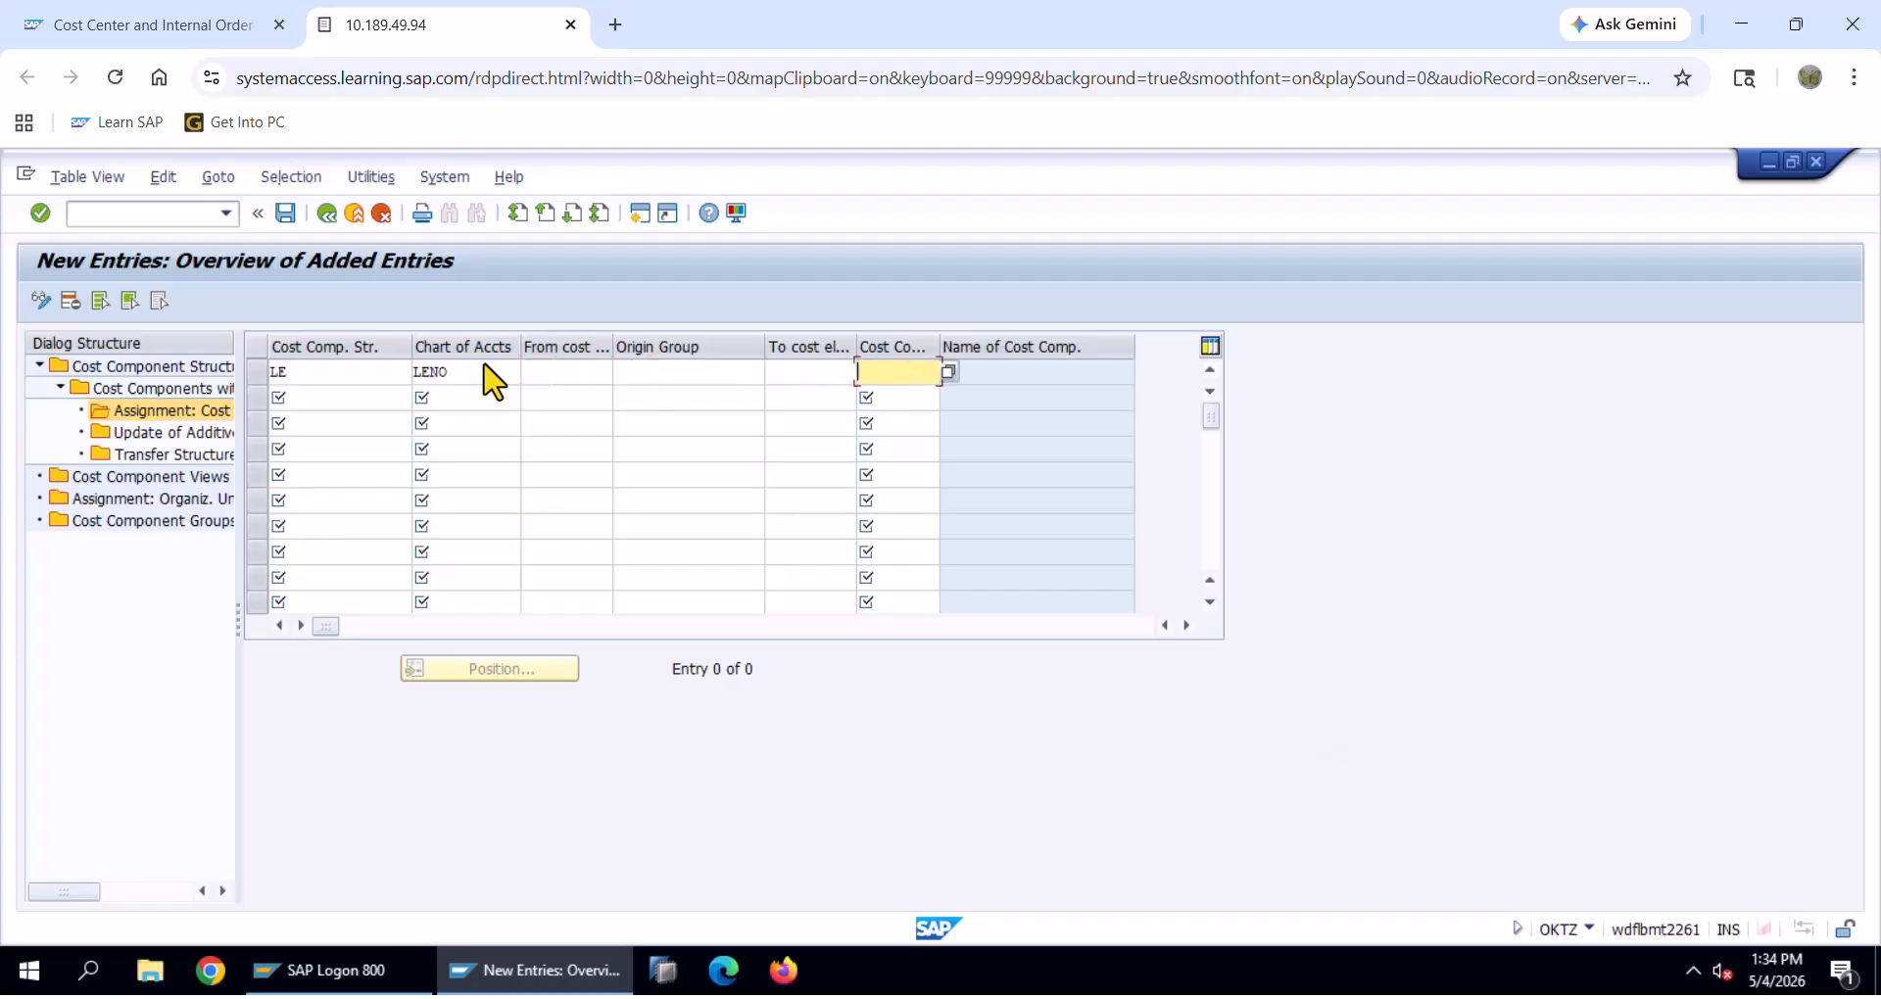
Try again to save the assignment row with cost component 140, check the system message and discard the row
{"action": "key", "text": "F4"}
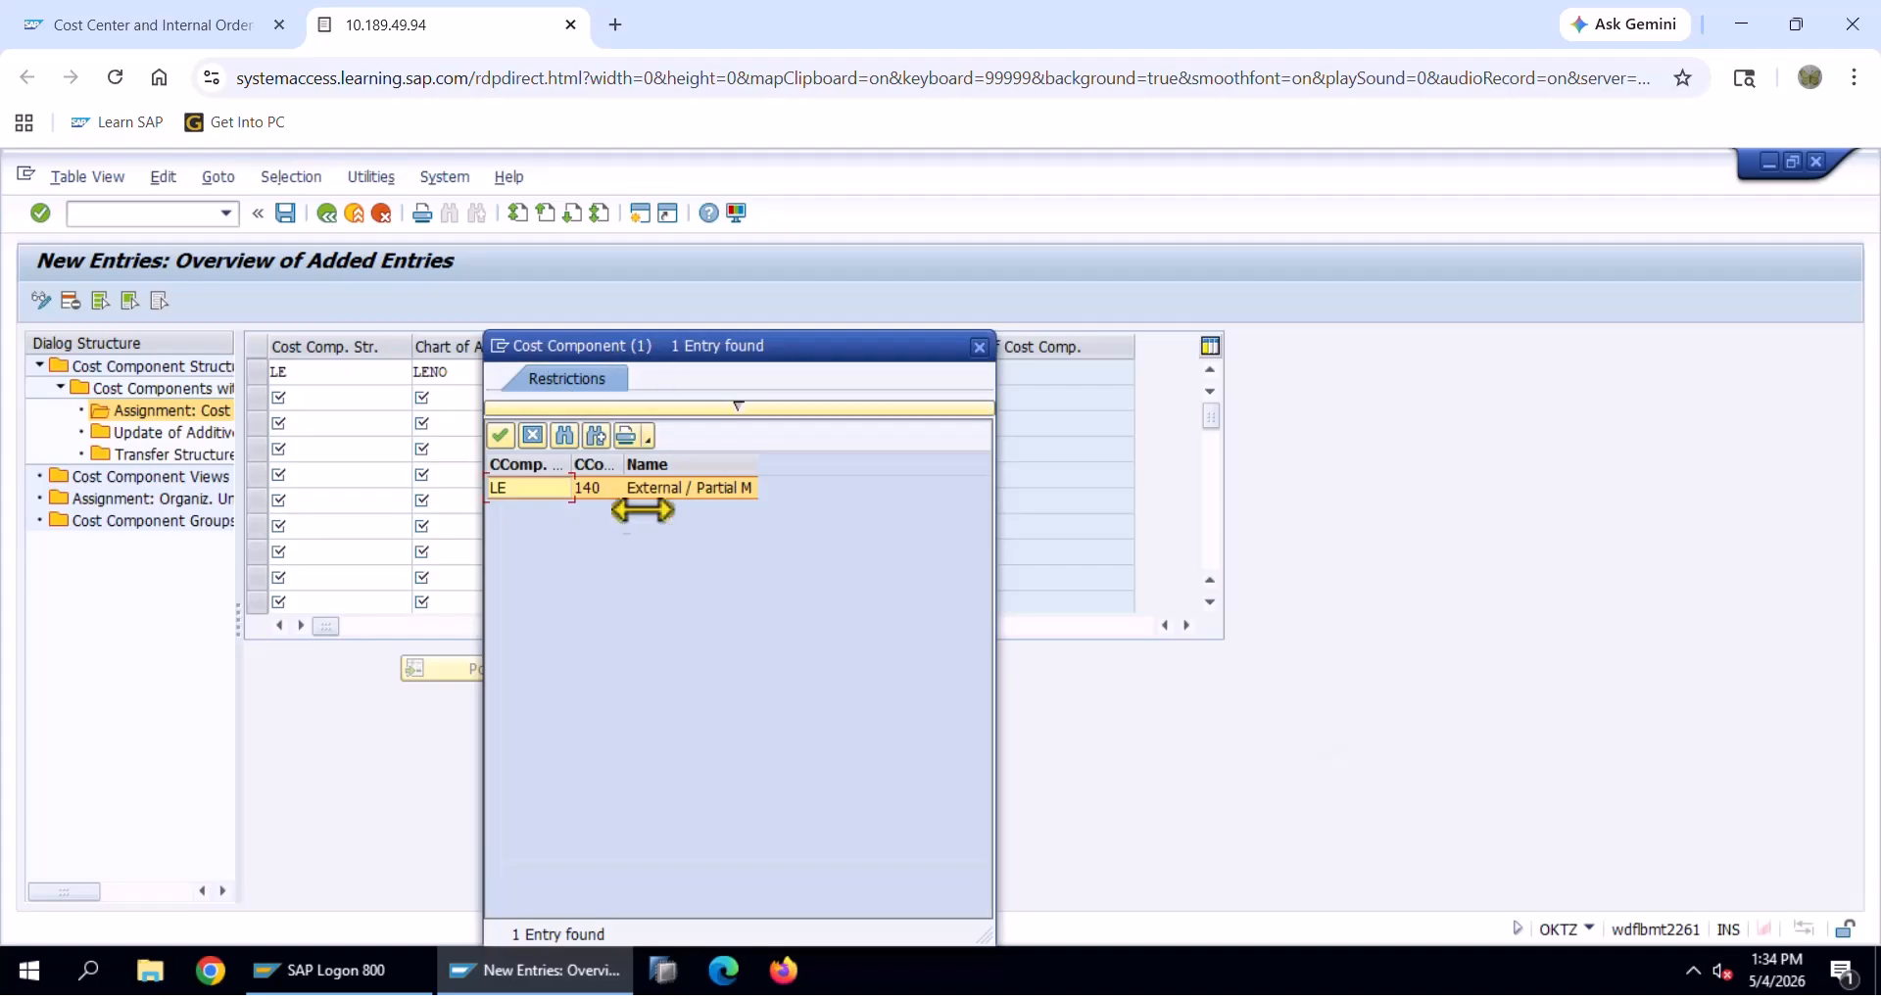
{"action": "double_click", "coordinate": [725, 490]}
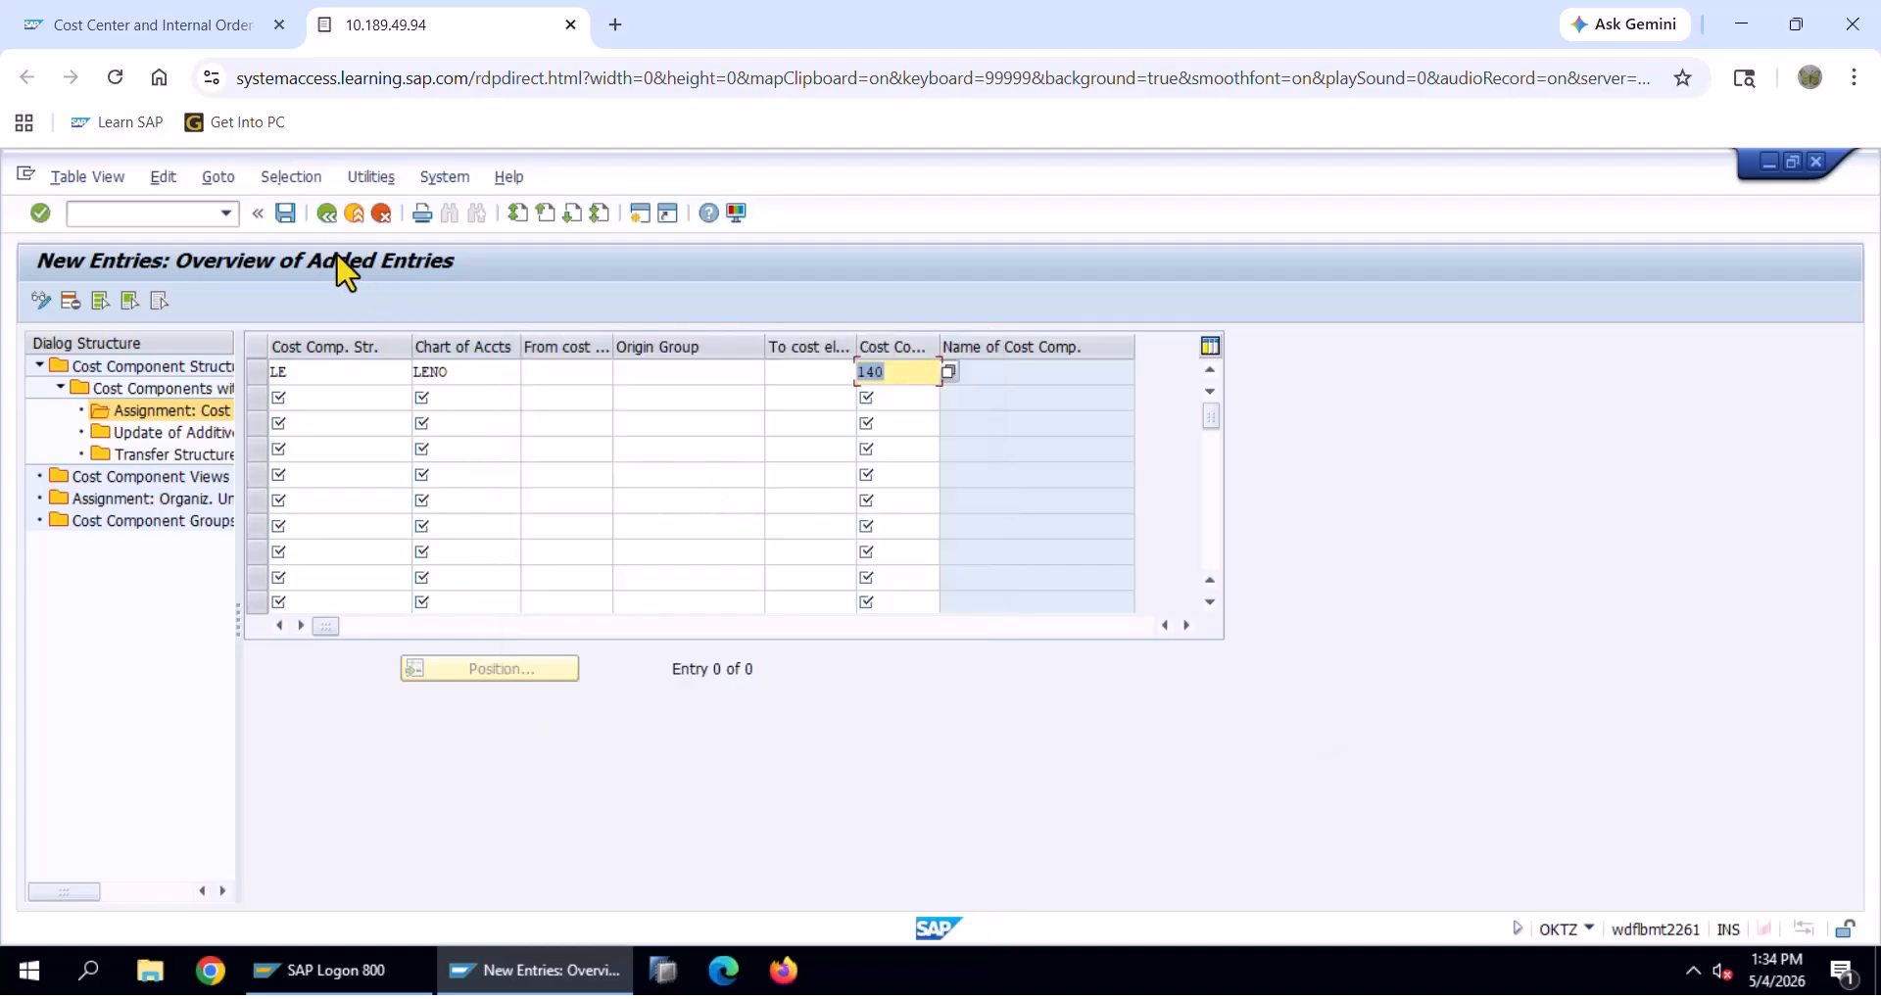
{"action": "left_click", "coordinate": [285, 213]}
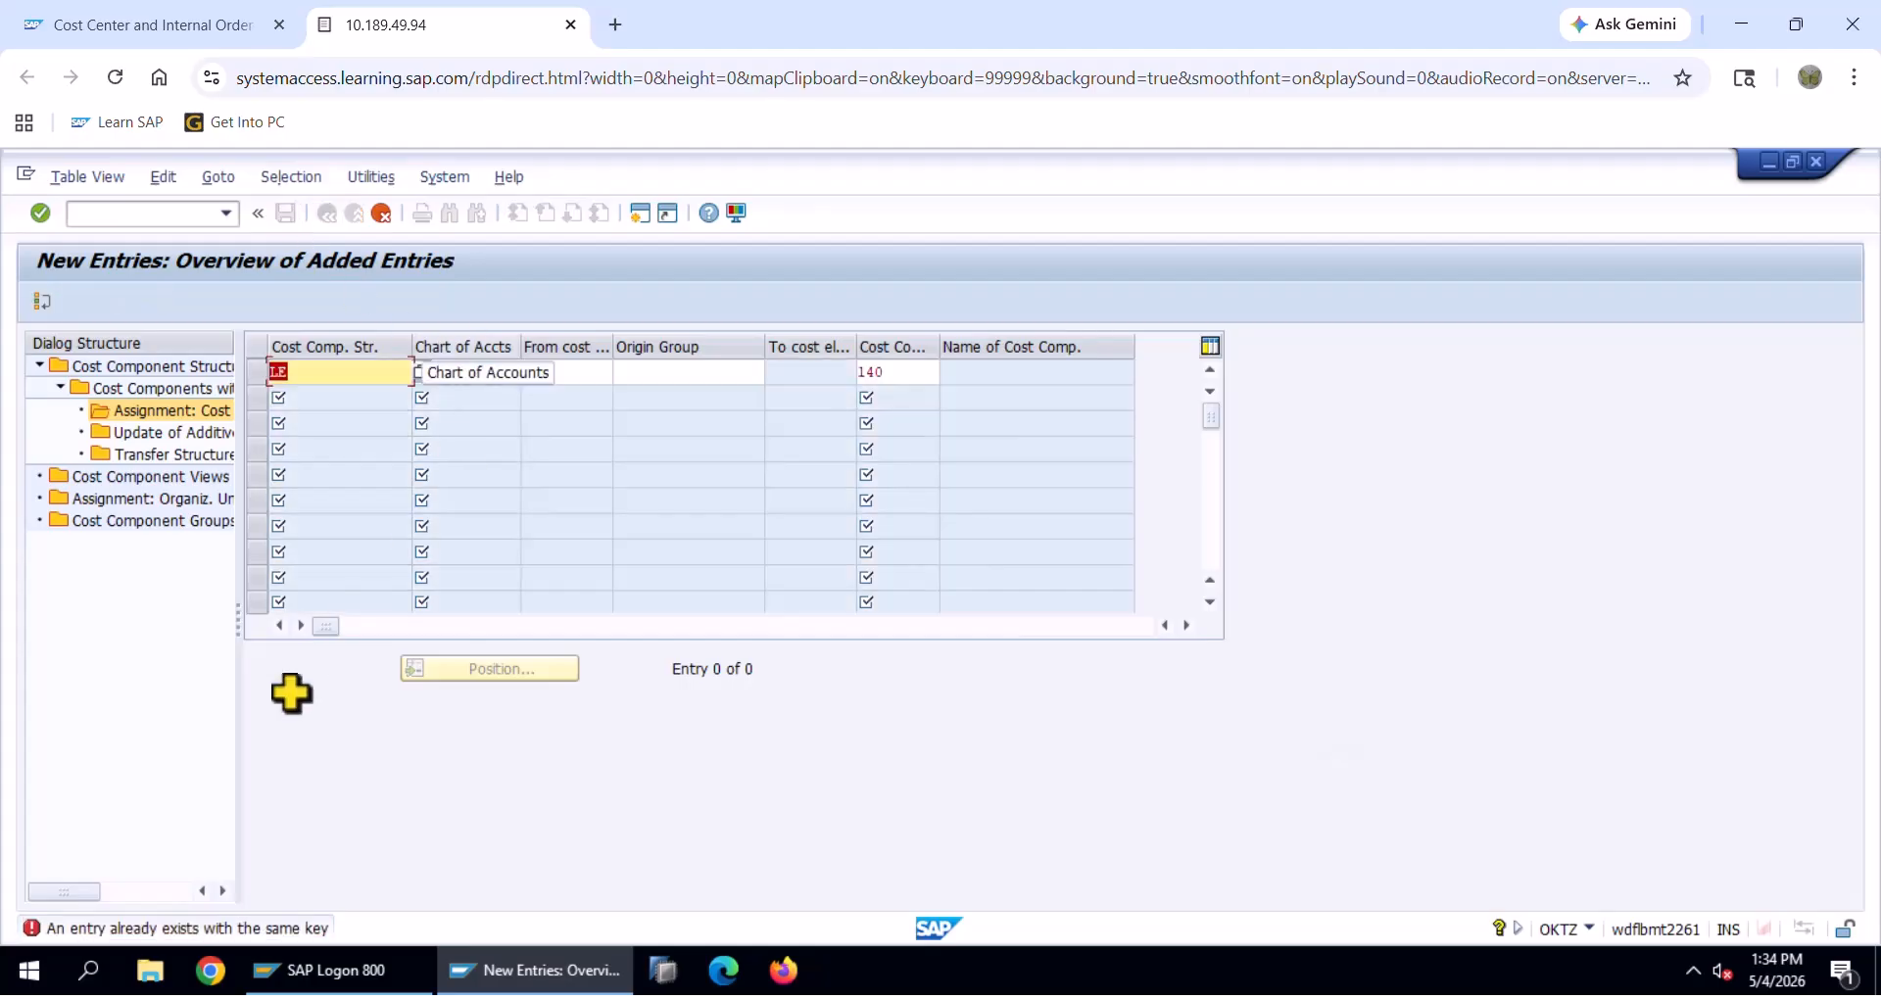
{"action": "double_click", "coordinate": [308, 925]}
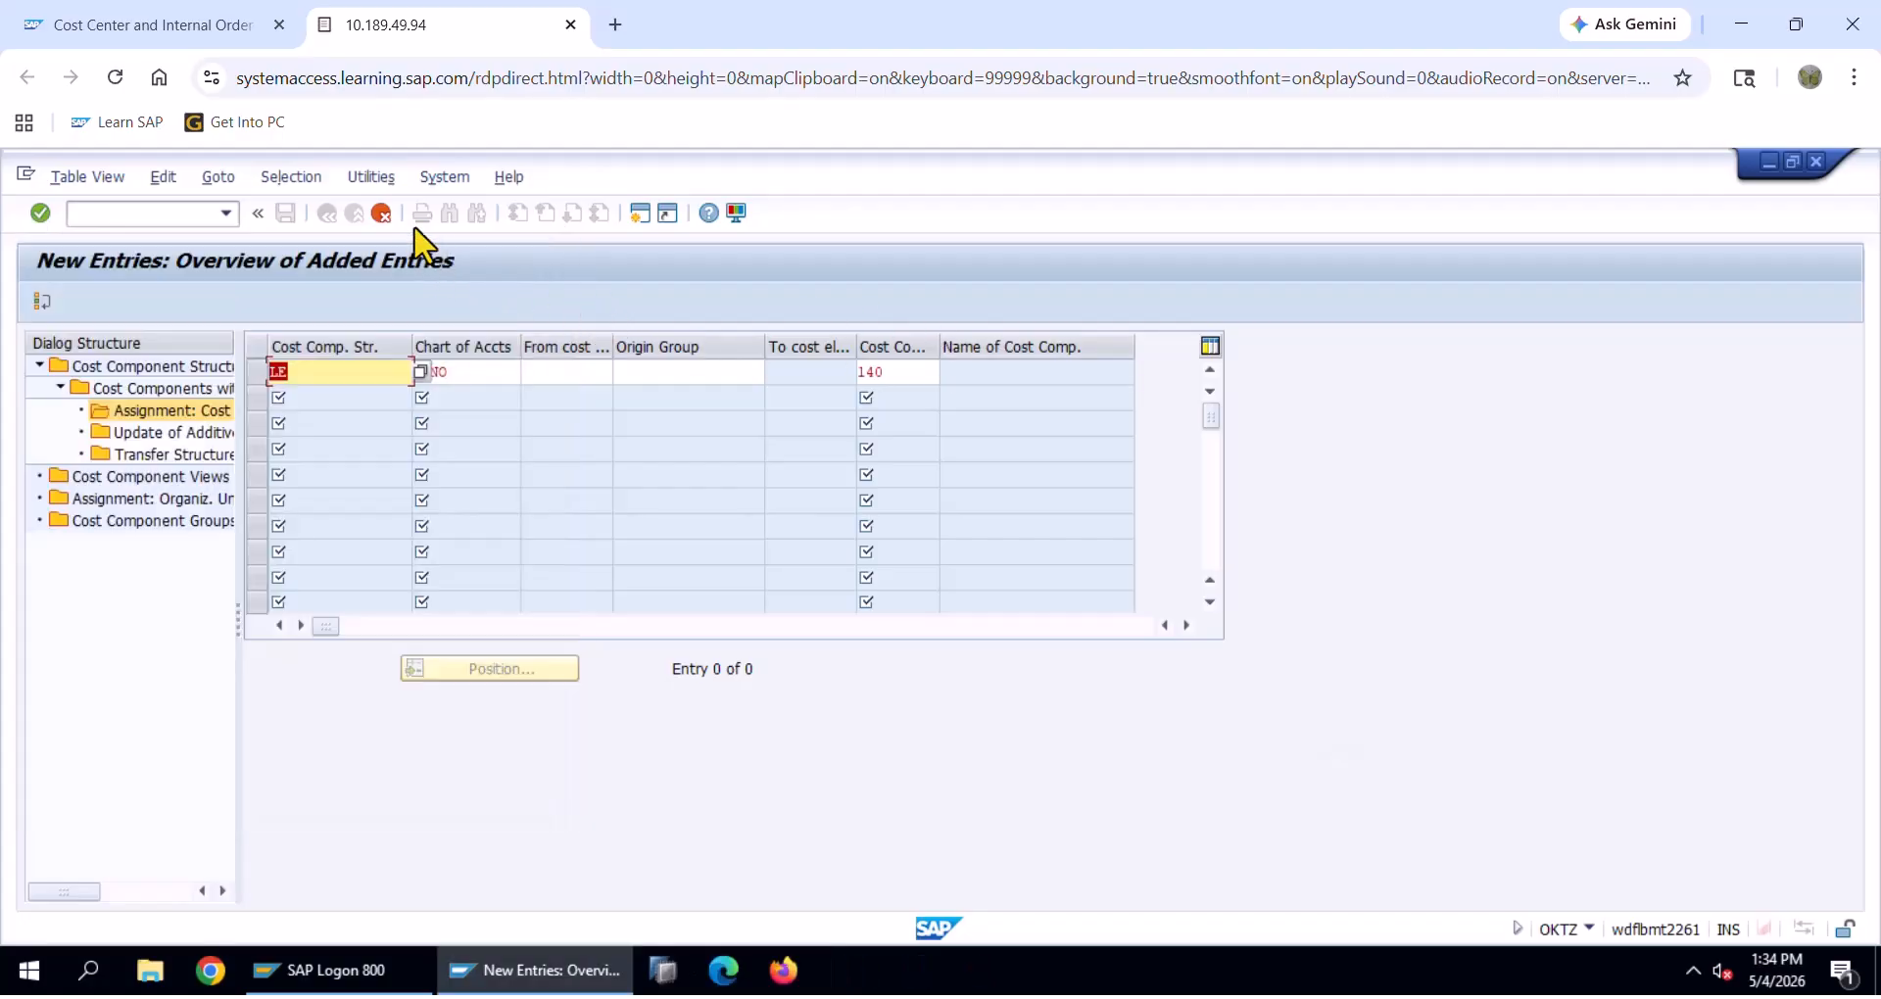
{"action": "left_click", "coordinate": [383, 213]}
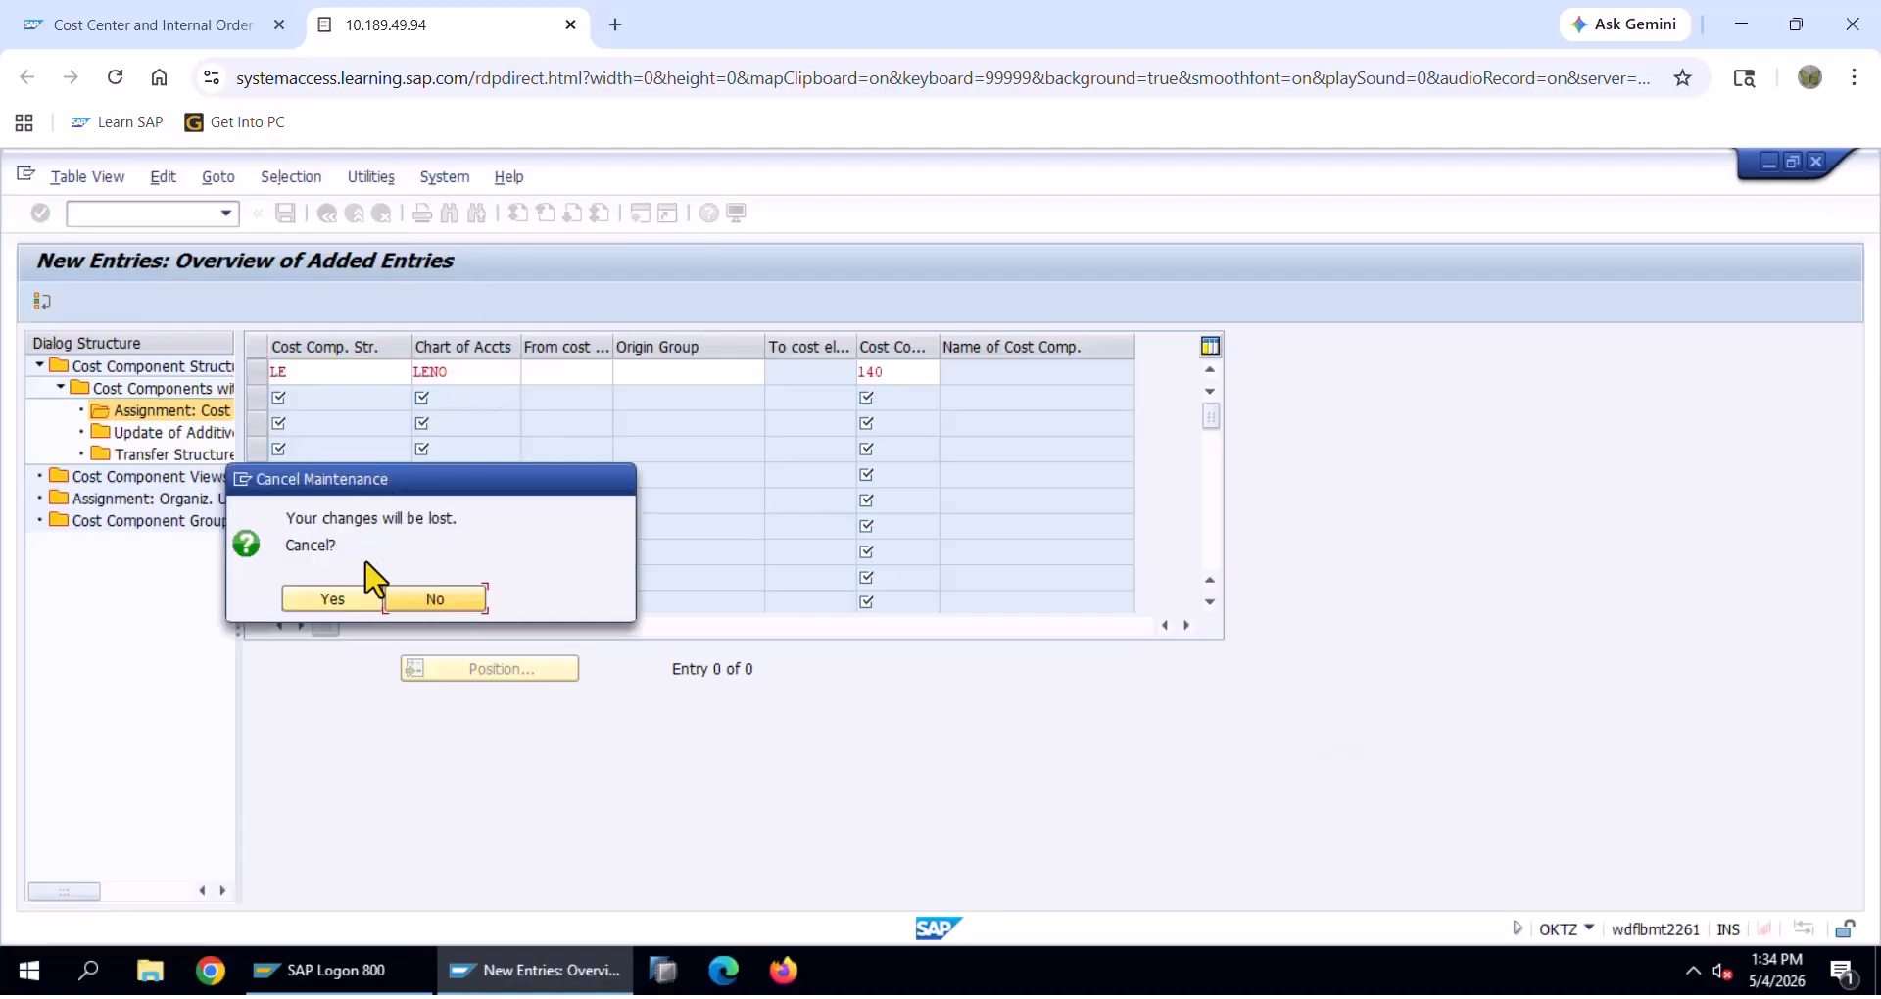
{"action": "left_click", "coordinate": [357, 601]}
Return to the cost components of structure LE and start a new cost component entry
{"action": "double_click", "coordinate": [176, 389]}
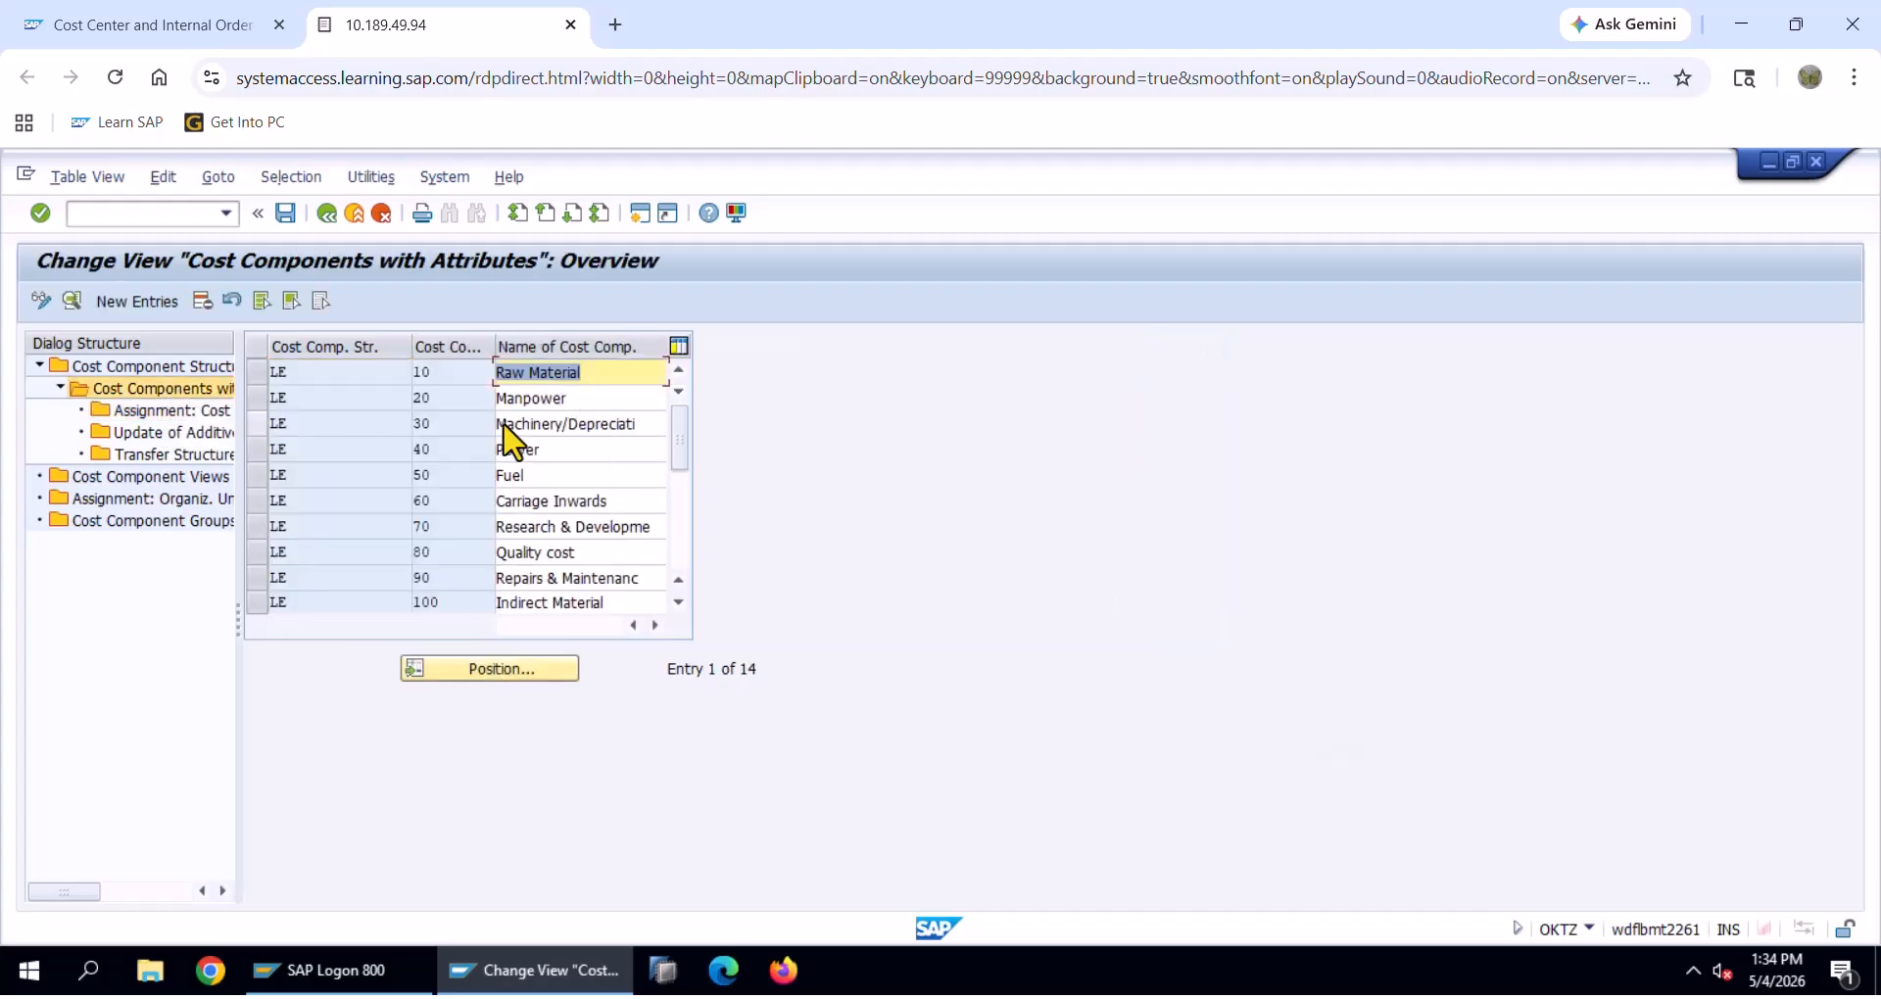
{"action": "scroll", "coordinate": [508, 446], "scroll_direction": "down", "scroll_amount": 4}
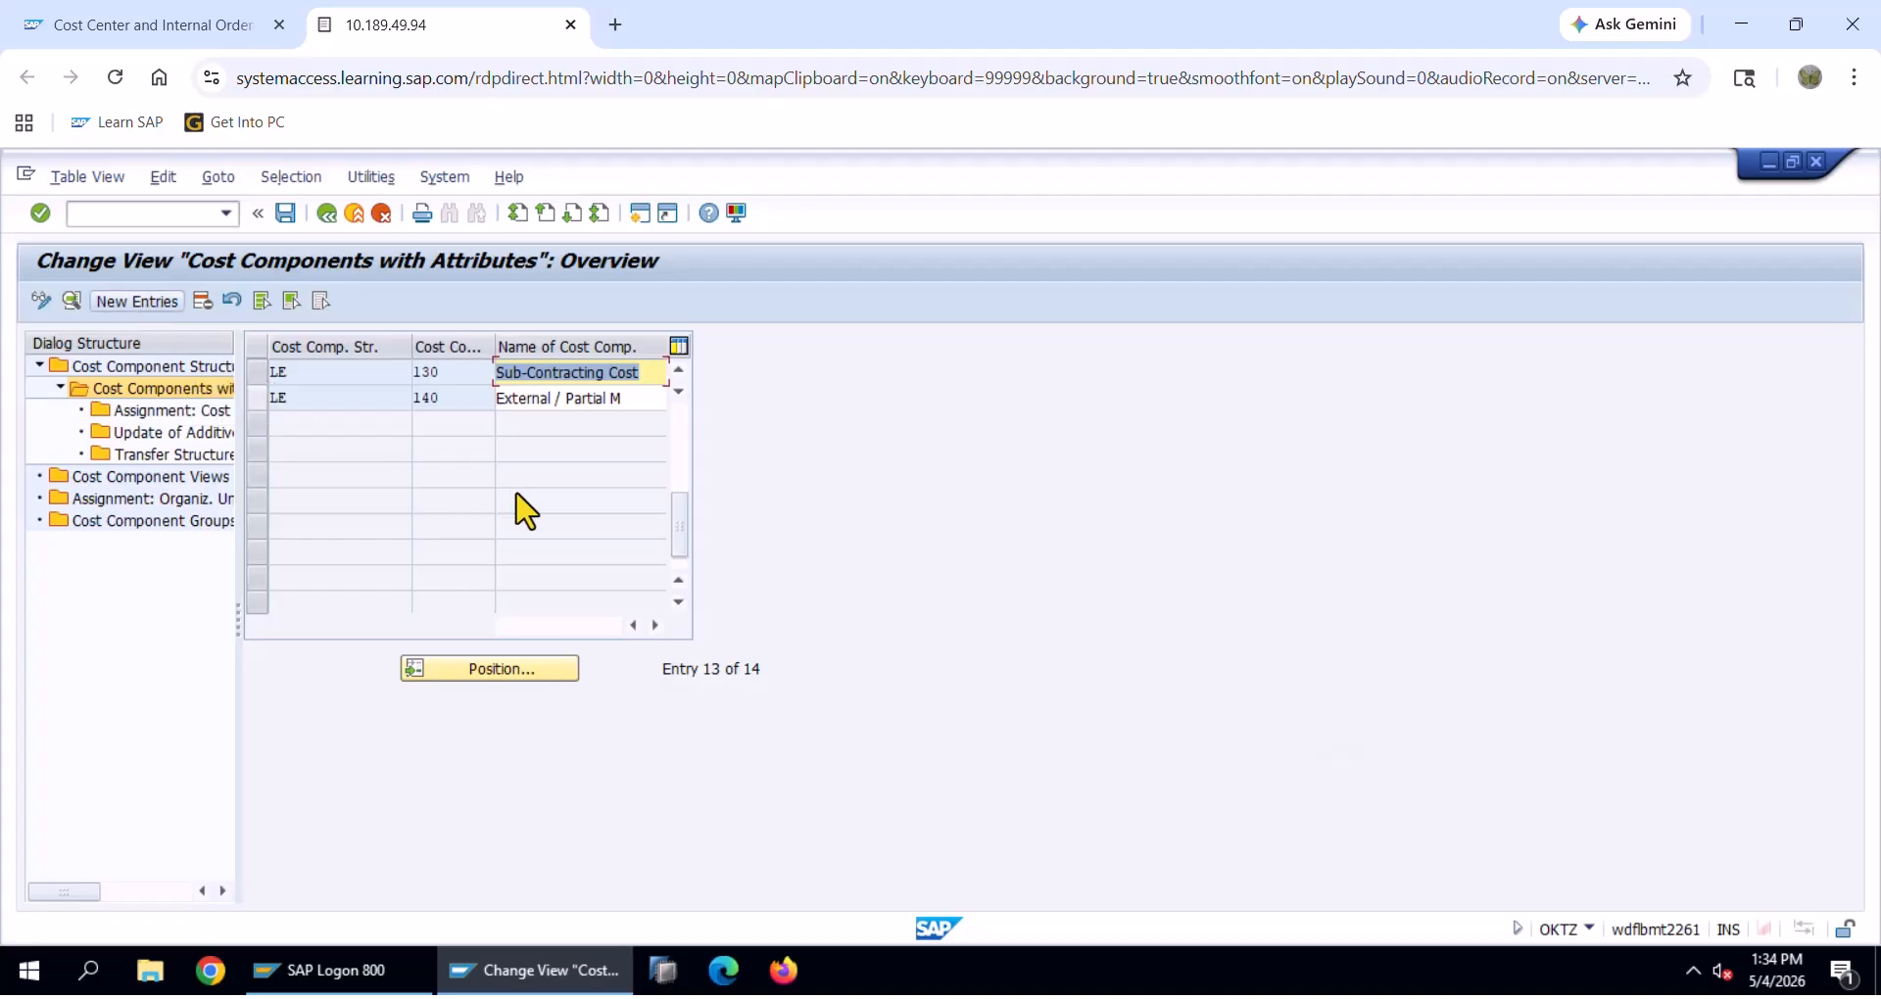
{"action": "key", "text": "alt+Tab"}
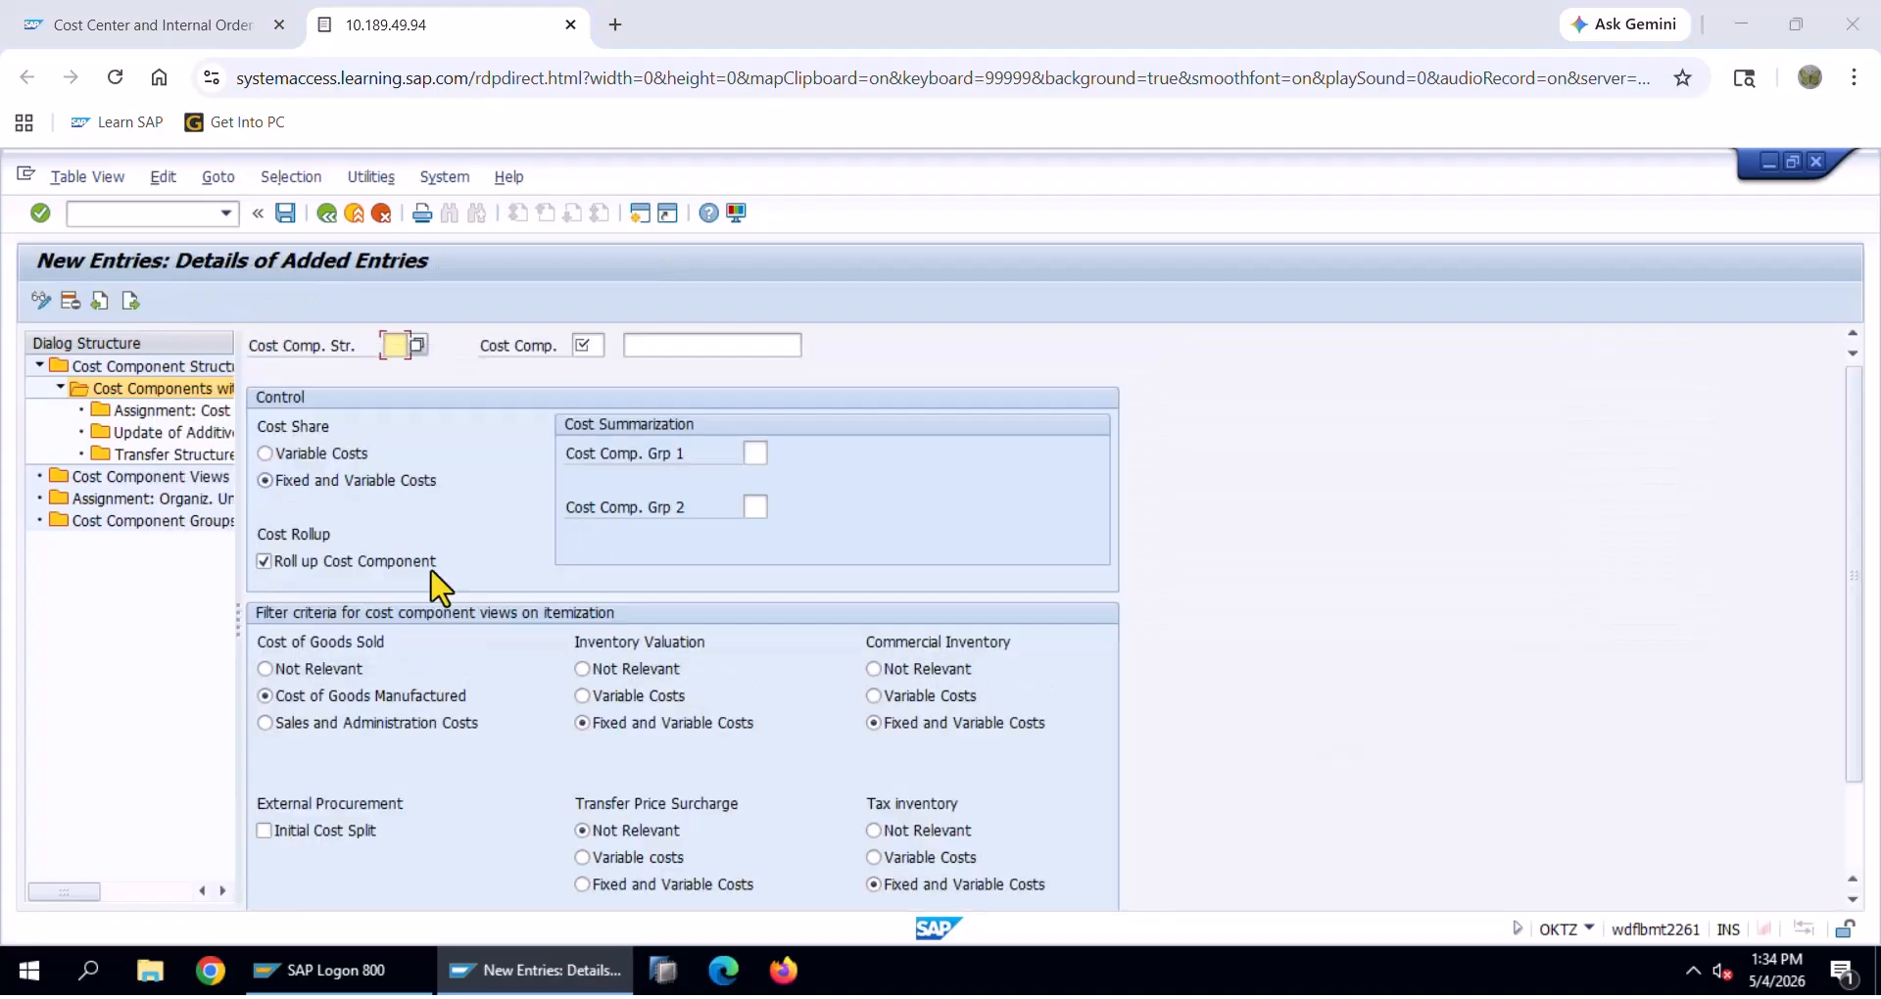
Copy the name Additive Cost (Transfer Pricing) from the Excel cost component list and return to the new SAP entry
{"action": "key", "text": "alt+Tab"}
{"action": "key", "text": "alt+Tab"}
{"action": "key", "text": "alt+Tab"}
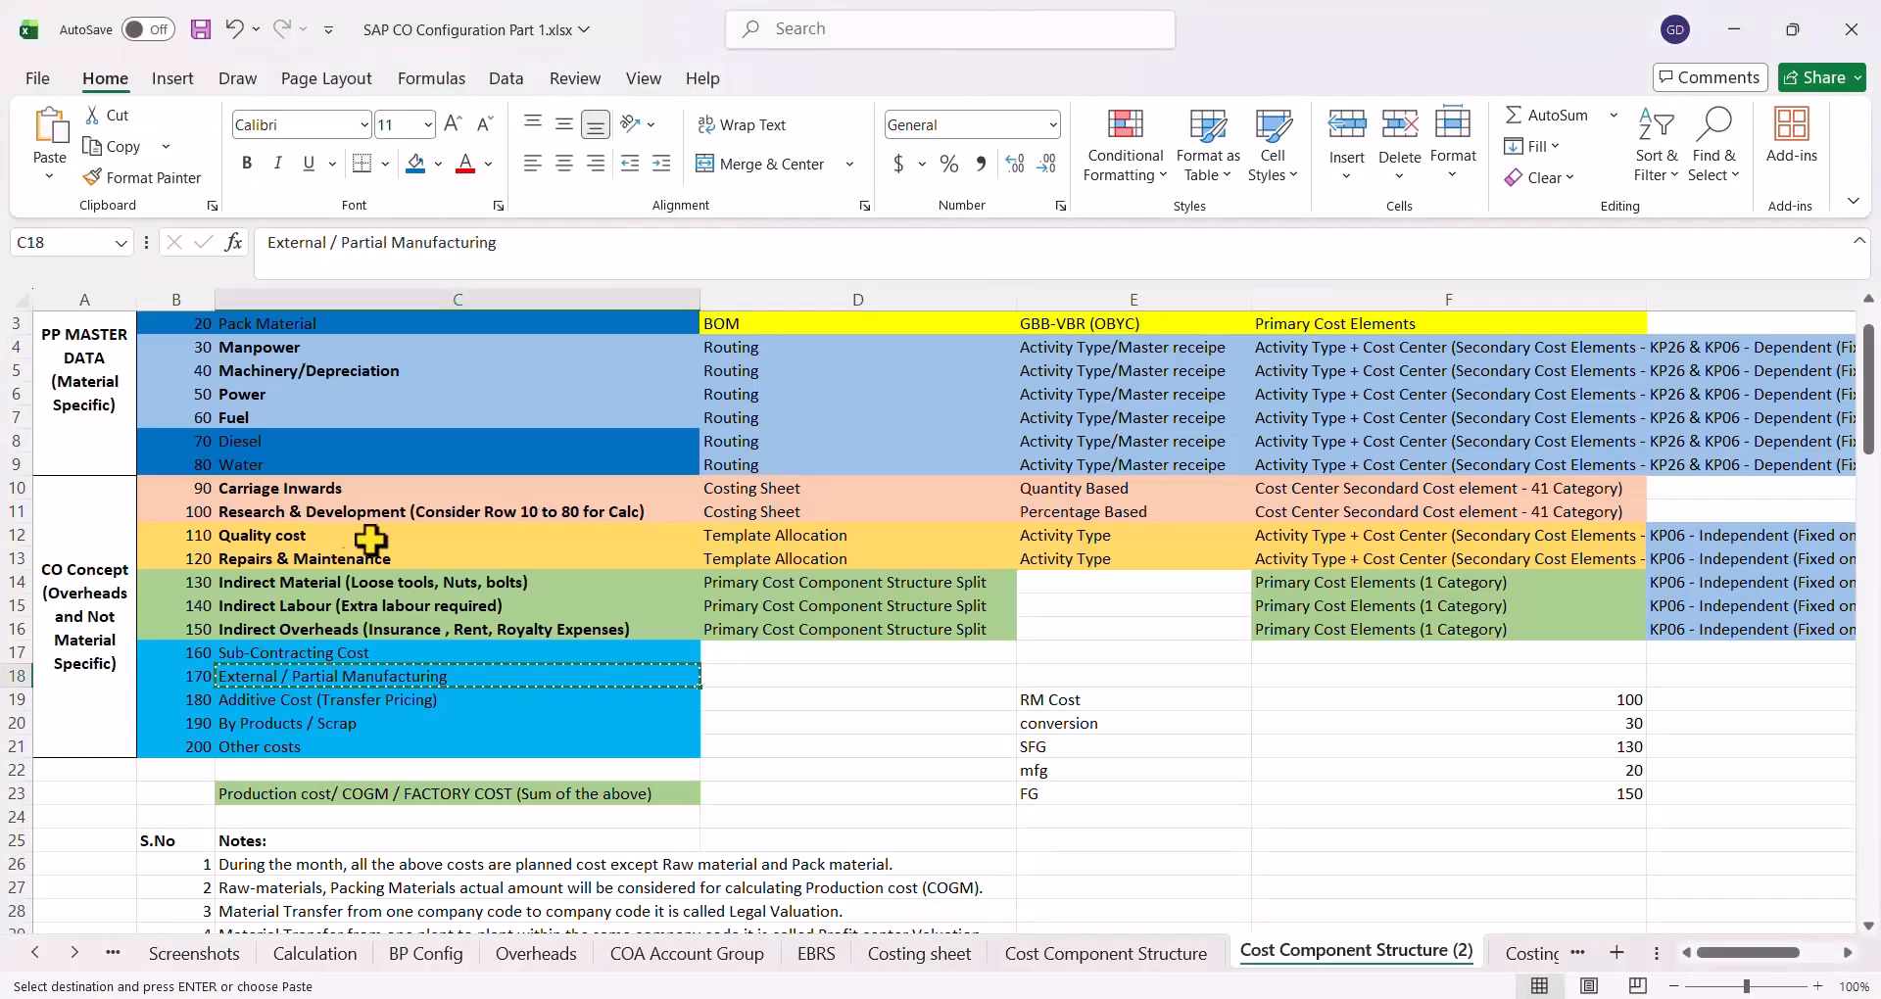
{"action": "left_click", "coordinate": [274, 701]}
{"action": "key", "text": "ctrl+c"}
{"action": "key", "text": "alt+Tab"}
{"action": "key", "text": "alt+Tab"}
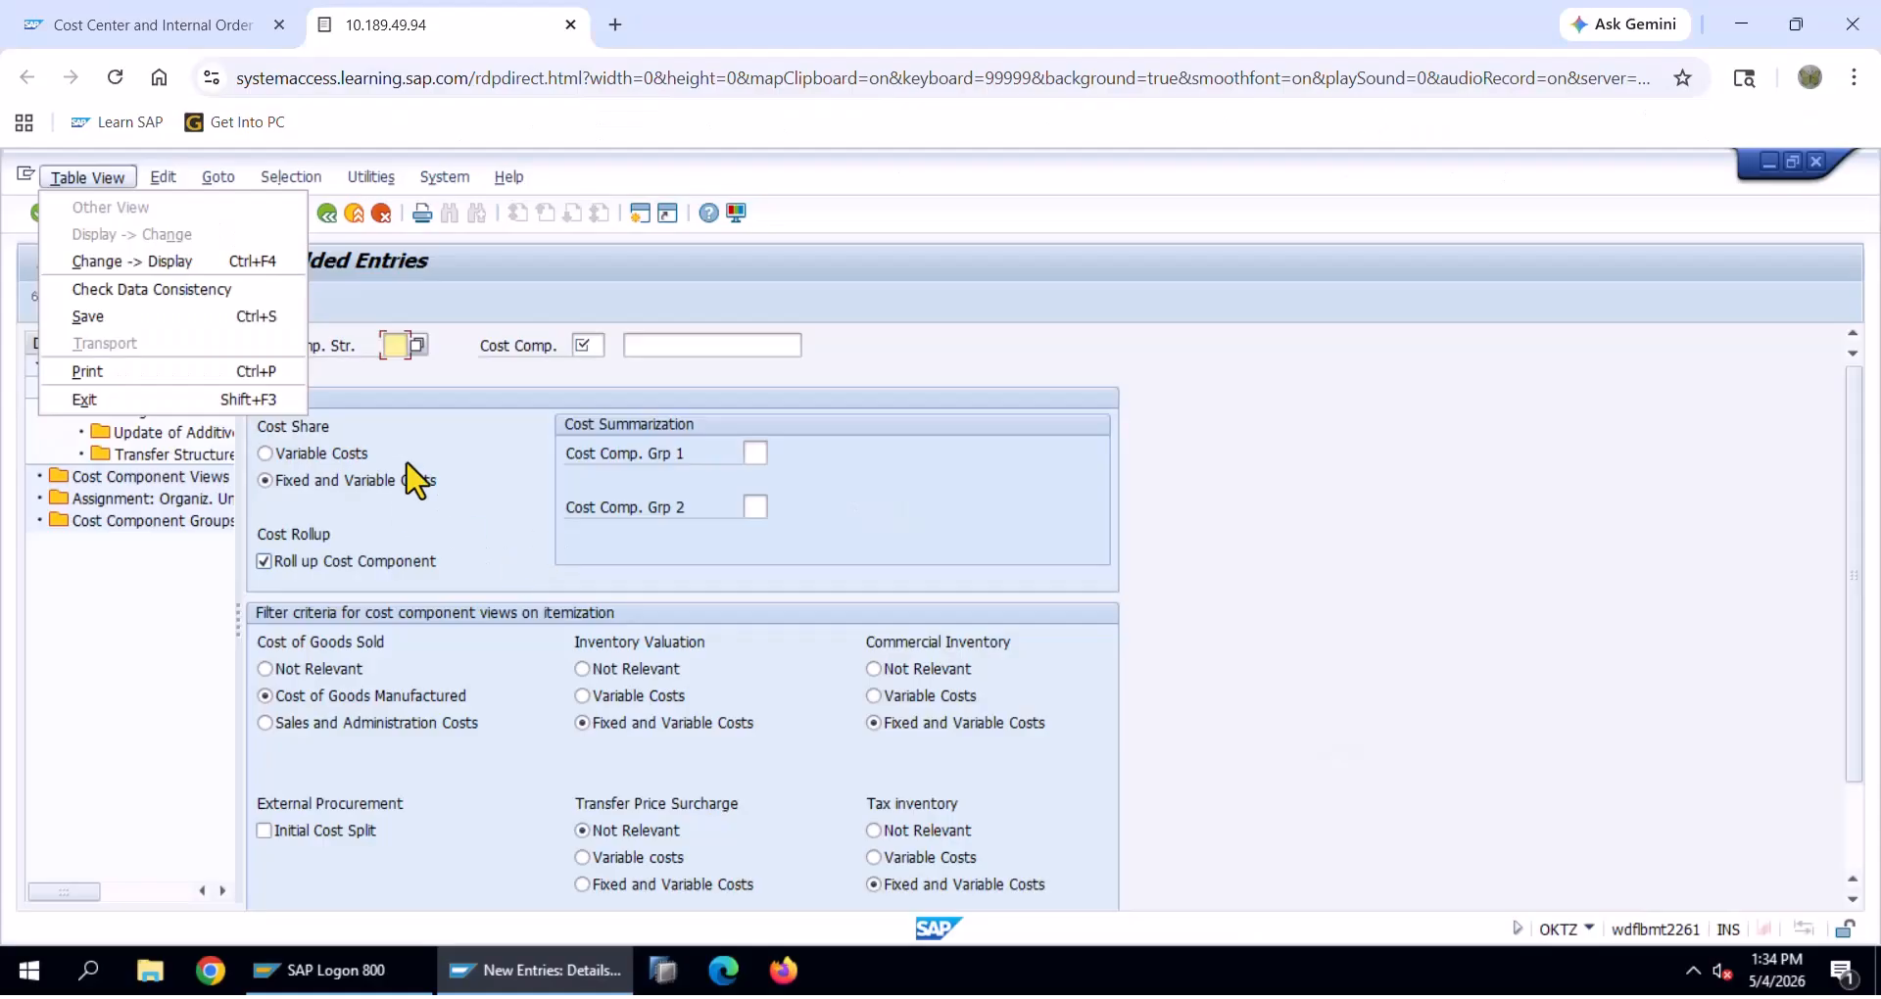
{"action": "left_click", "coordinate": [491, 421]}
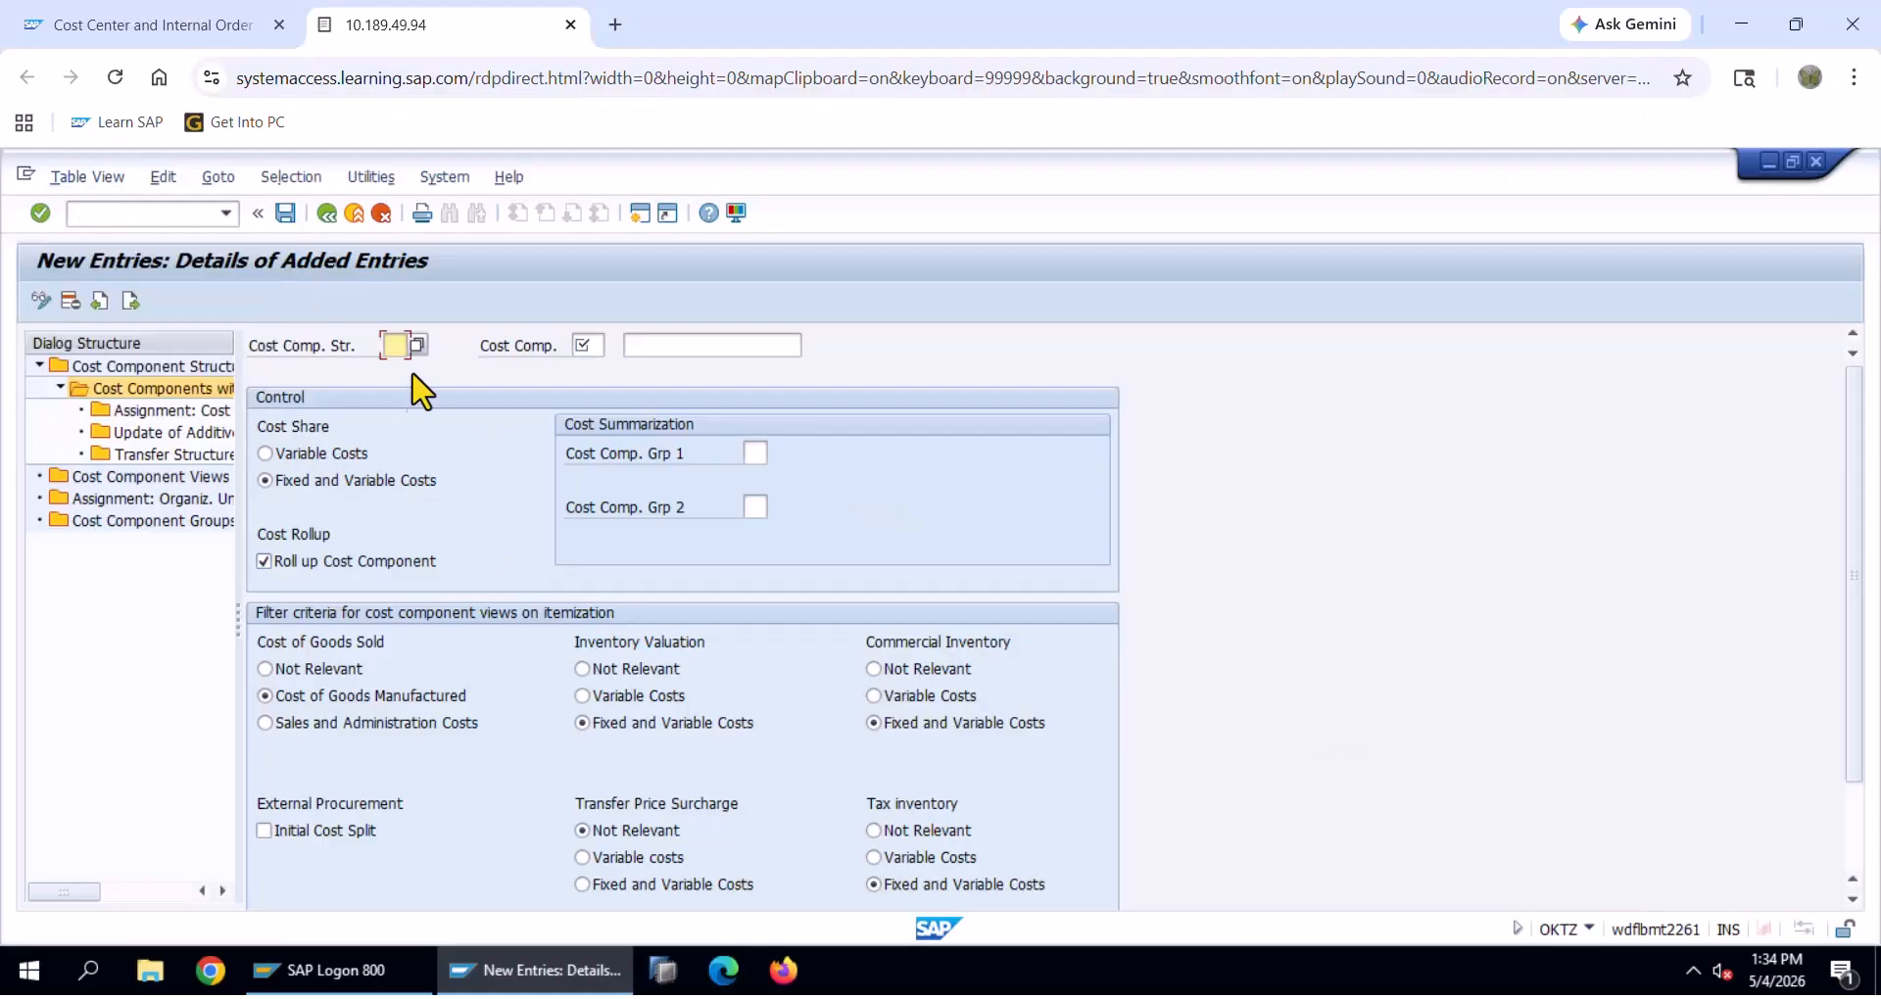
Fill the new cost component with structure LE, number 150 and the name Additive Cost (TP)
{"action": "left_click", "coordinate": [395, 343]}
{"action": "type", "text": "LE"}
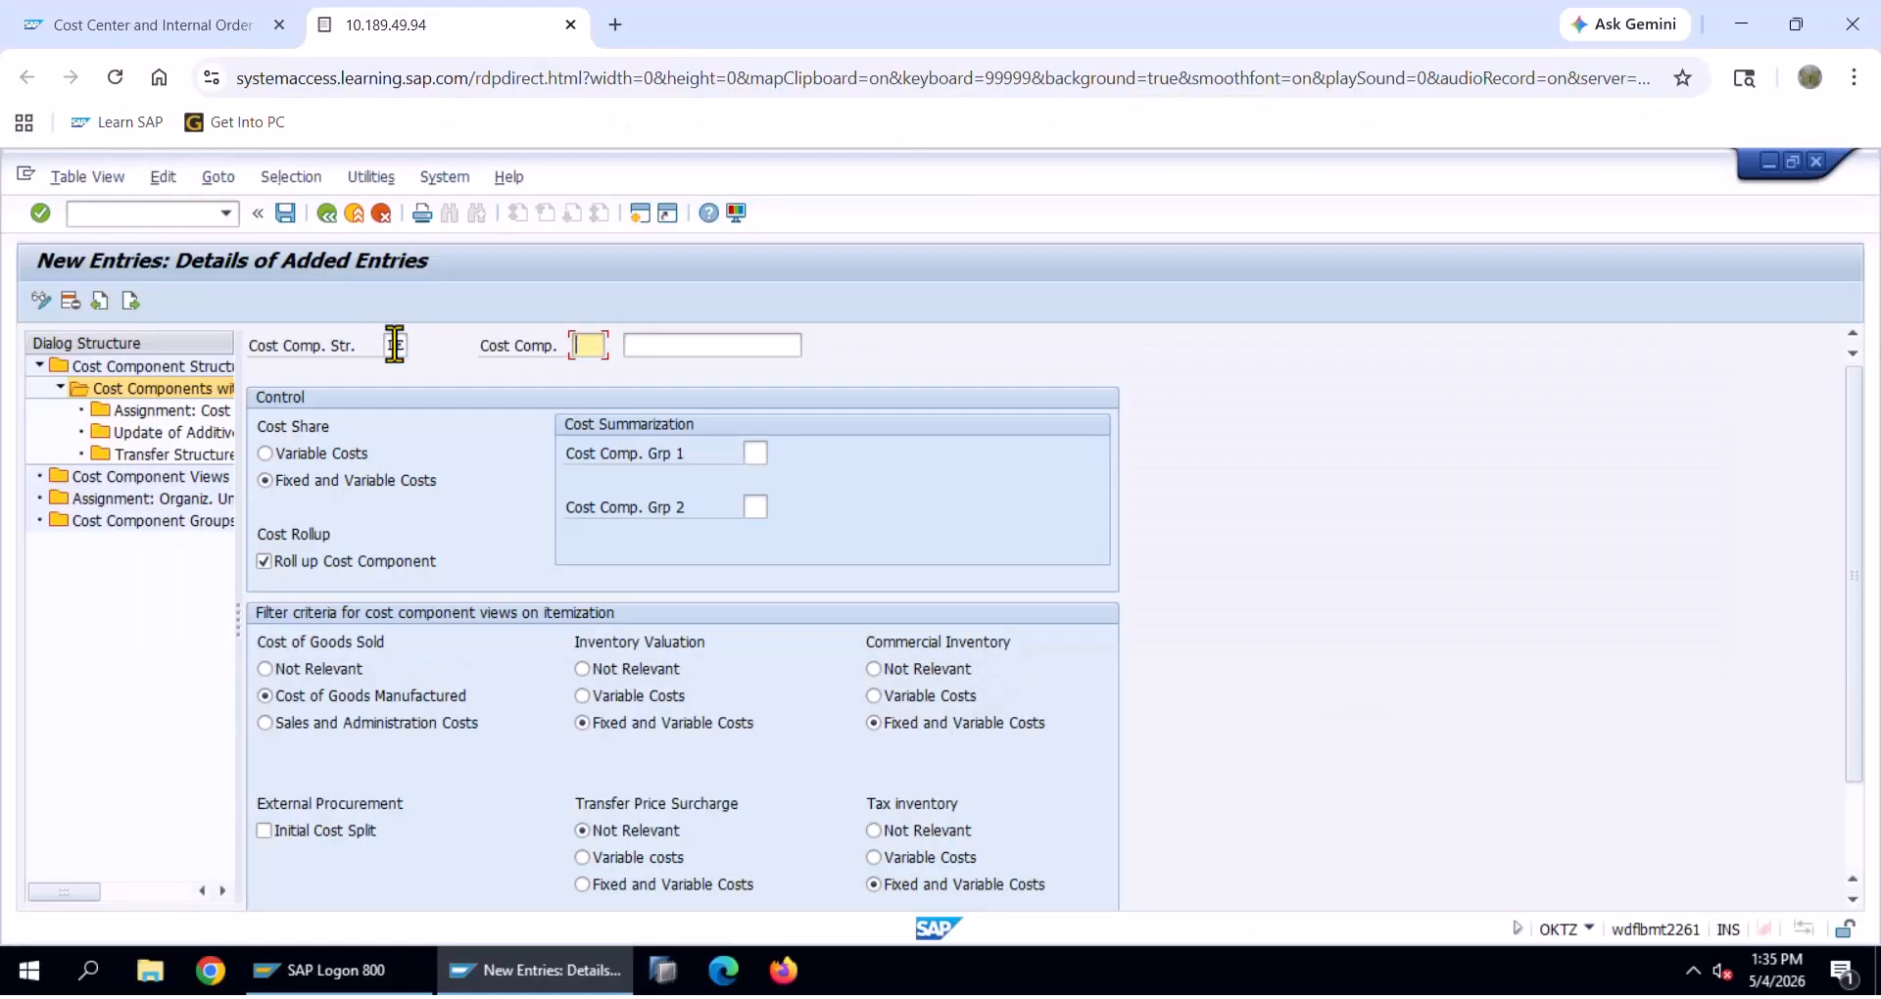
{"action": "key", "text": "alt+t"}
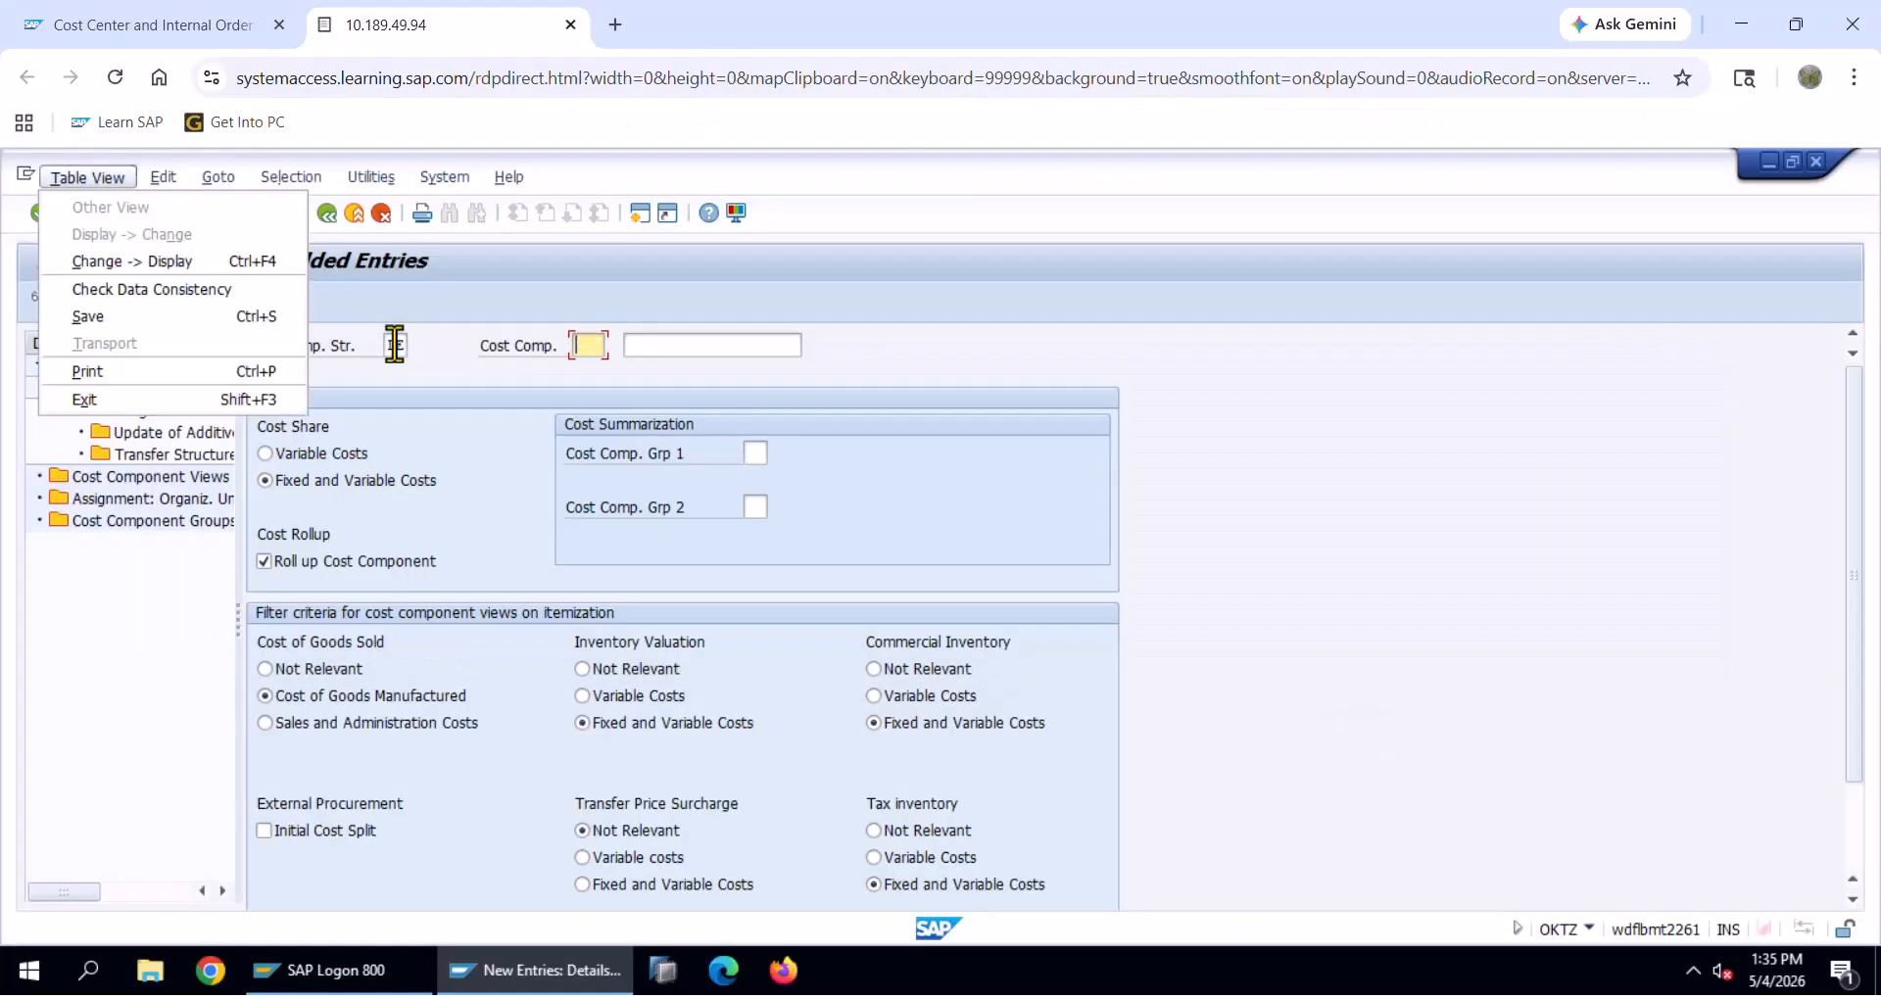
{"action": "key", "text": "Escape"}
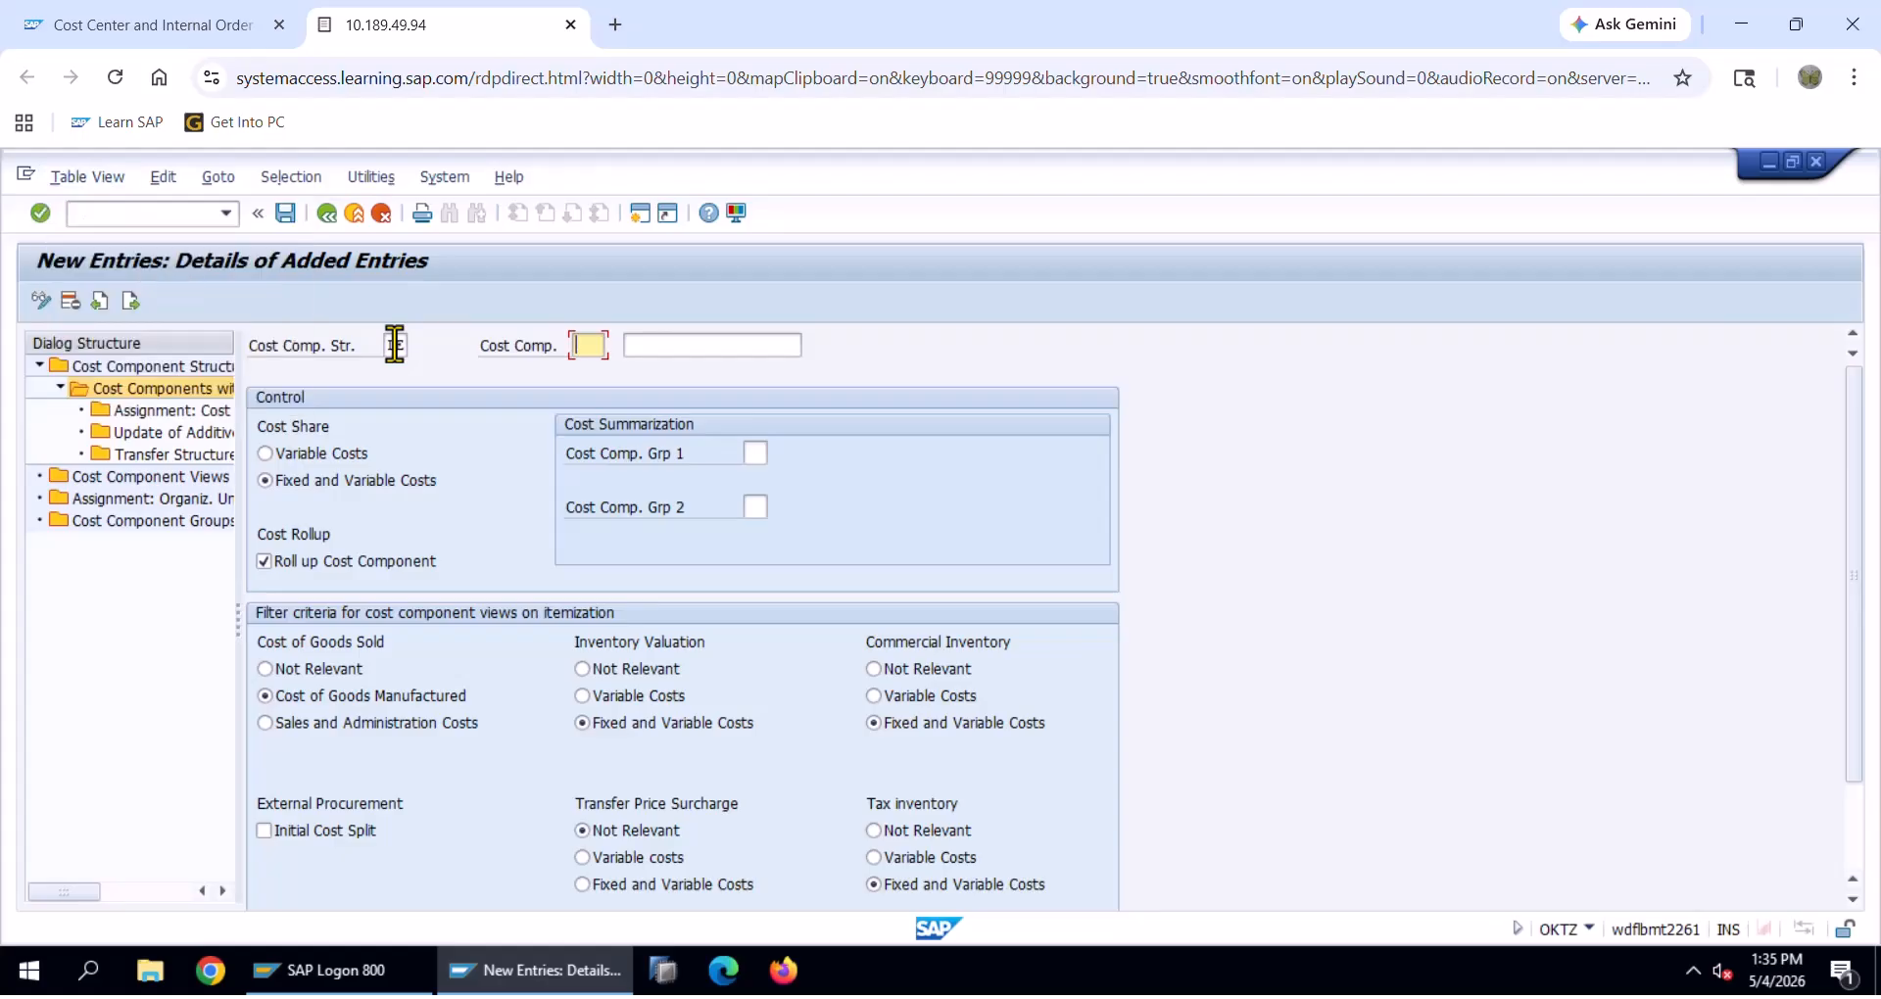
{"action": "key", "text": "BackSpace"}
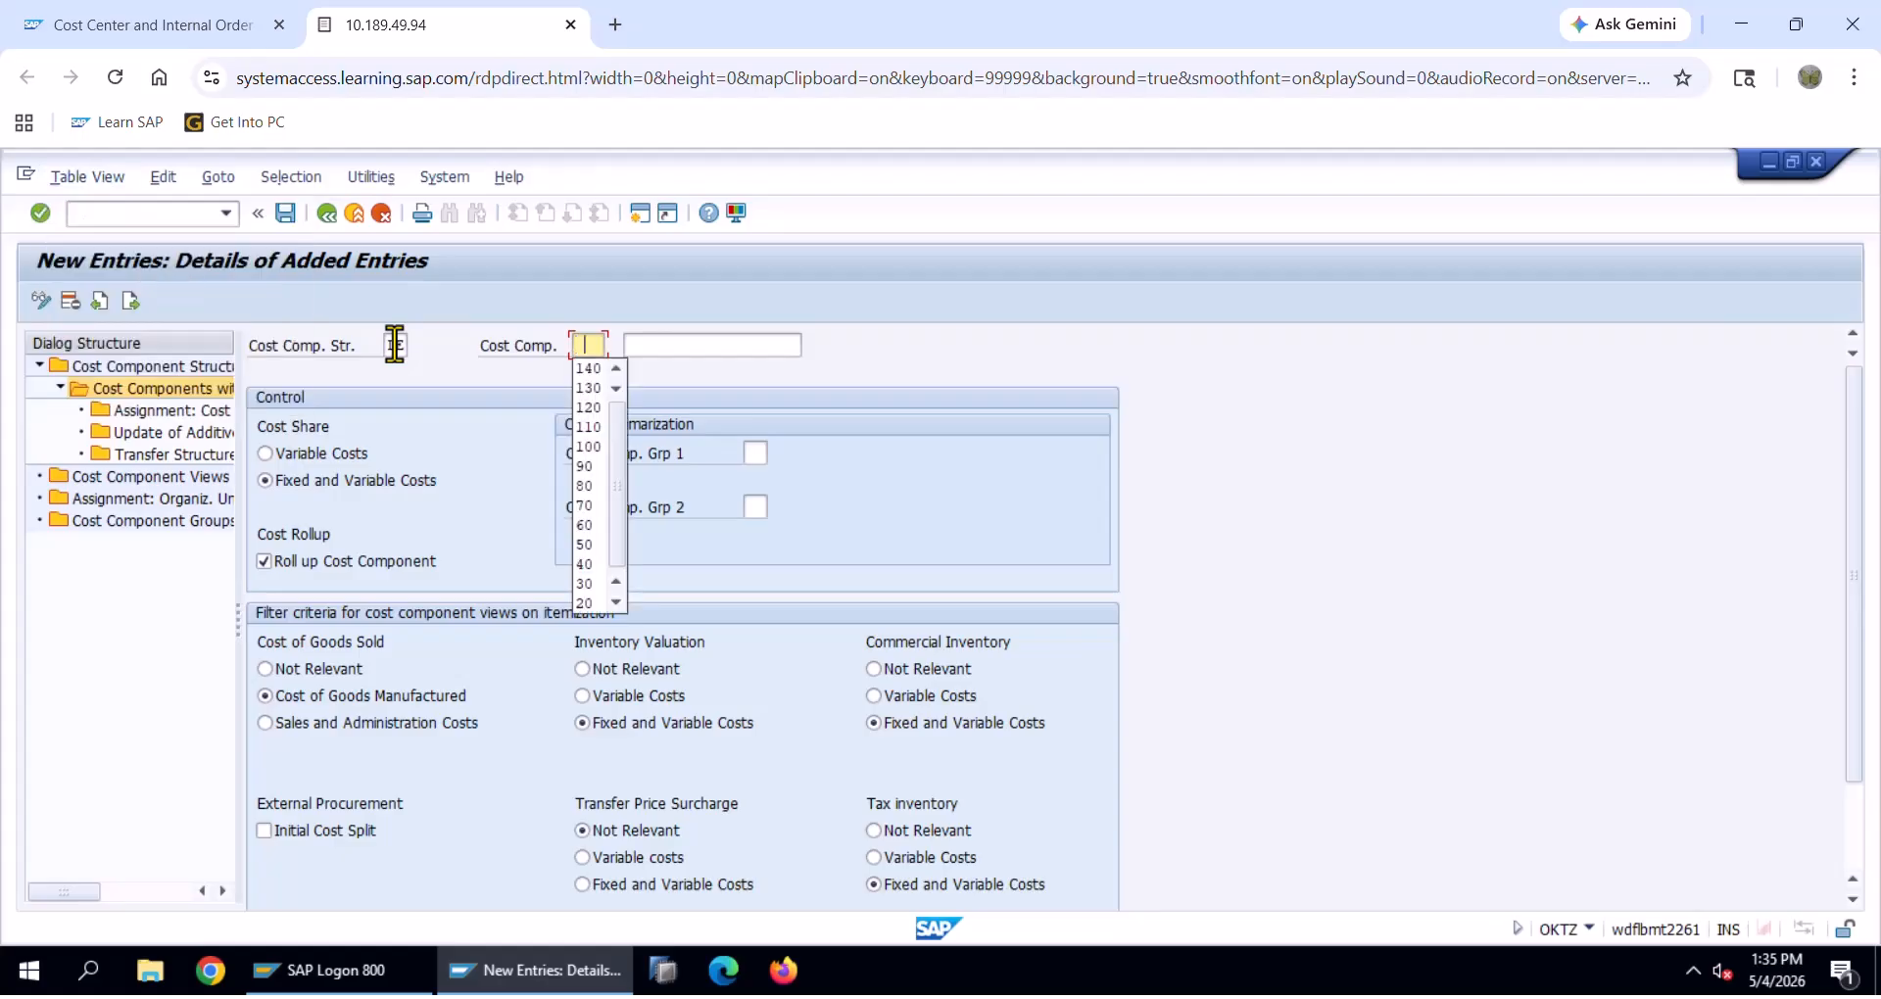
{"action": "type", "text": "150"}
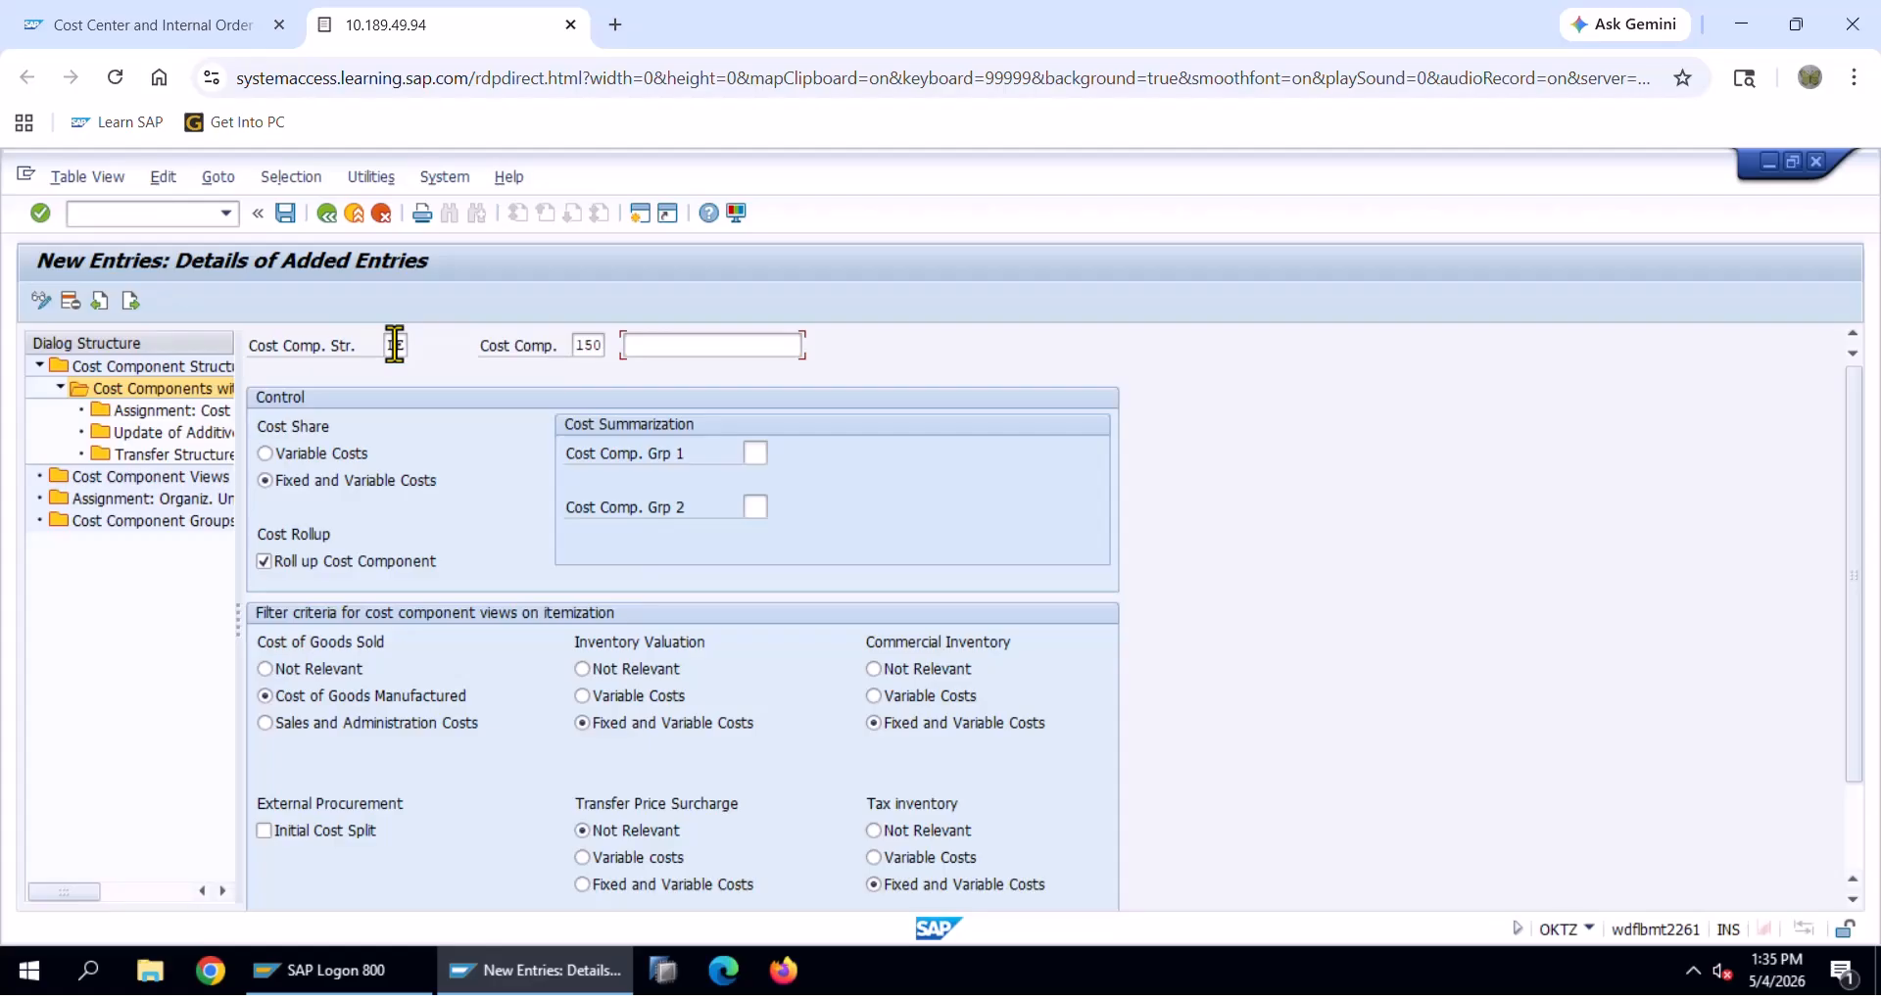
{"action": "type", "text": "Additive Cost (Trans"}
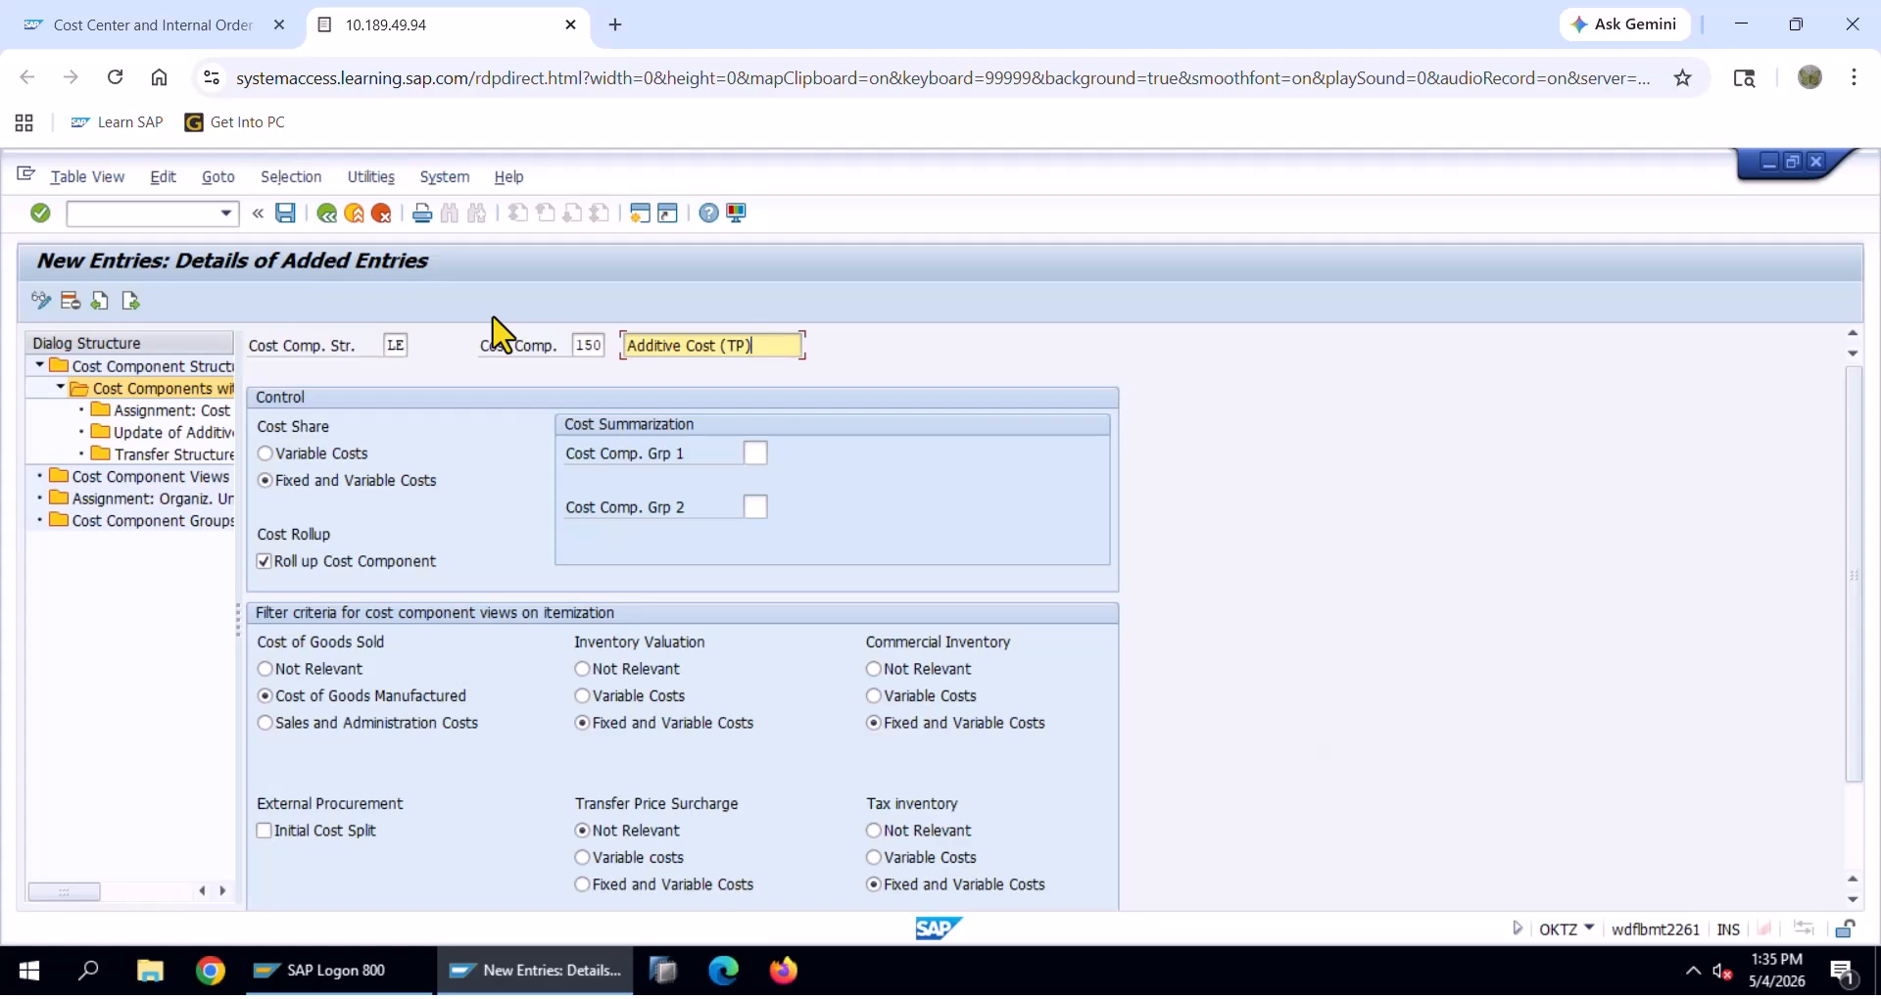
Save cost component 150 in structure LE
{"action": "left_click", "coordinate": [501, 334]}
{"action": "key", "text": "ctrl+s"}
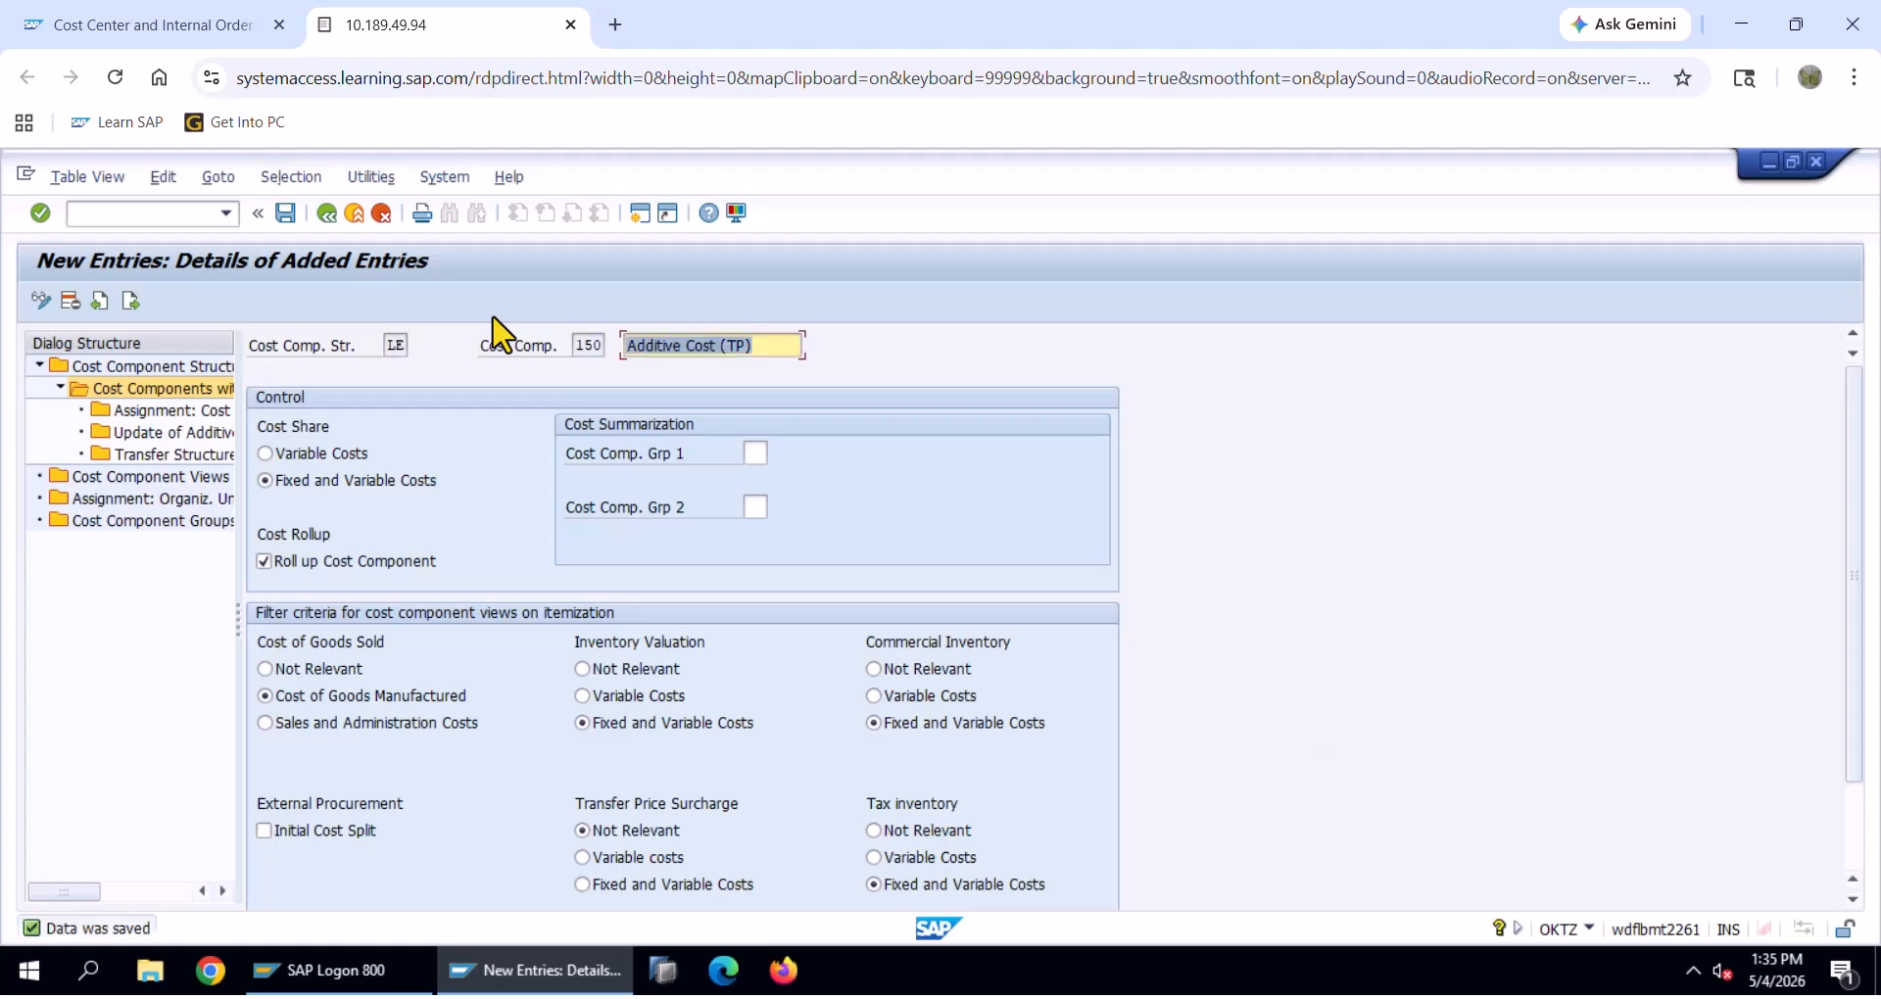
Start a new cost element assignment and fill the row with structure LE, chart of accounts LENO and cost component 150
{"action": "double_click", "coordinate": [157, 411]}
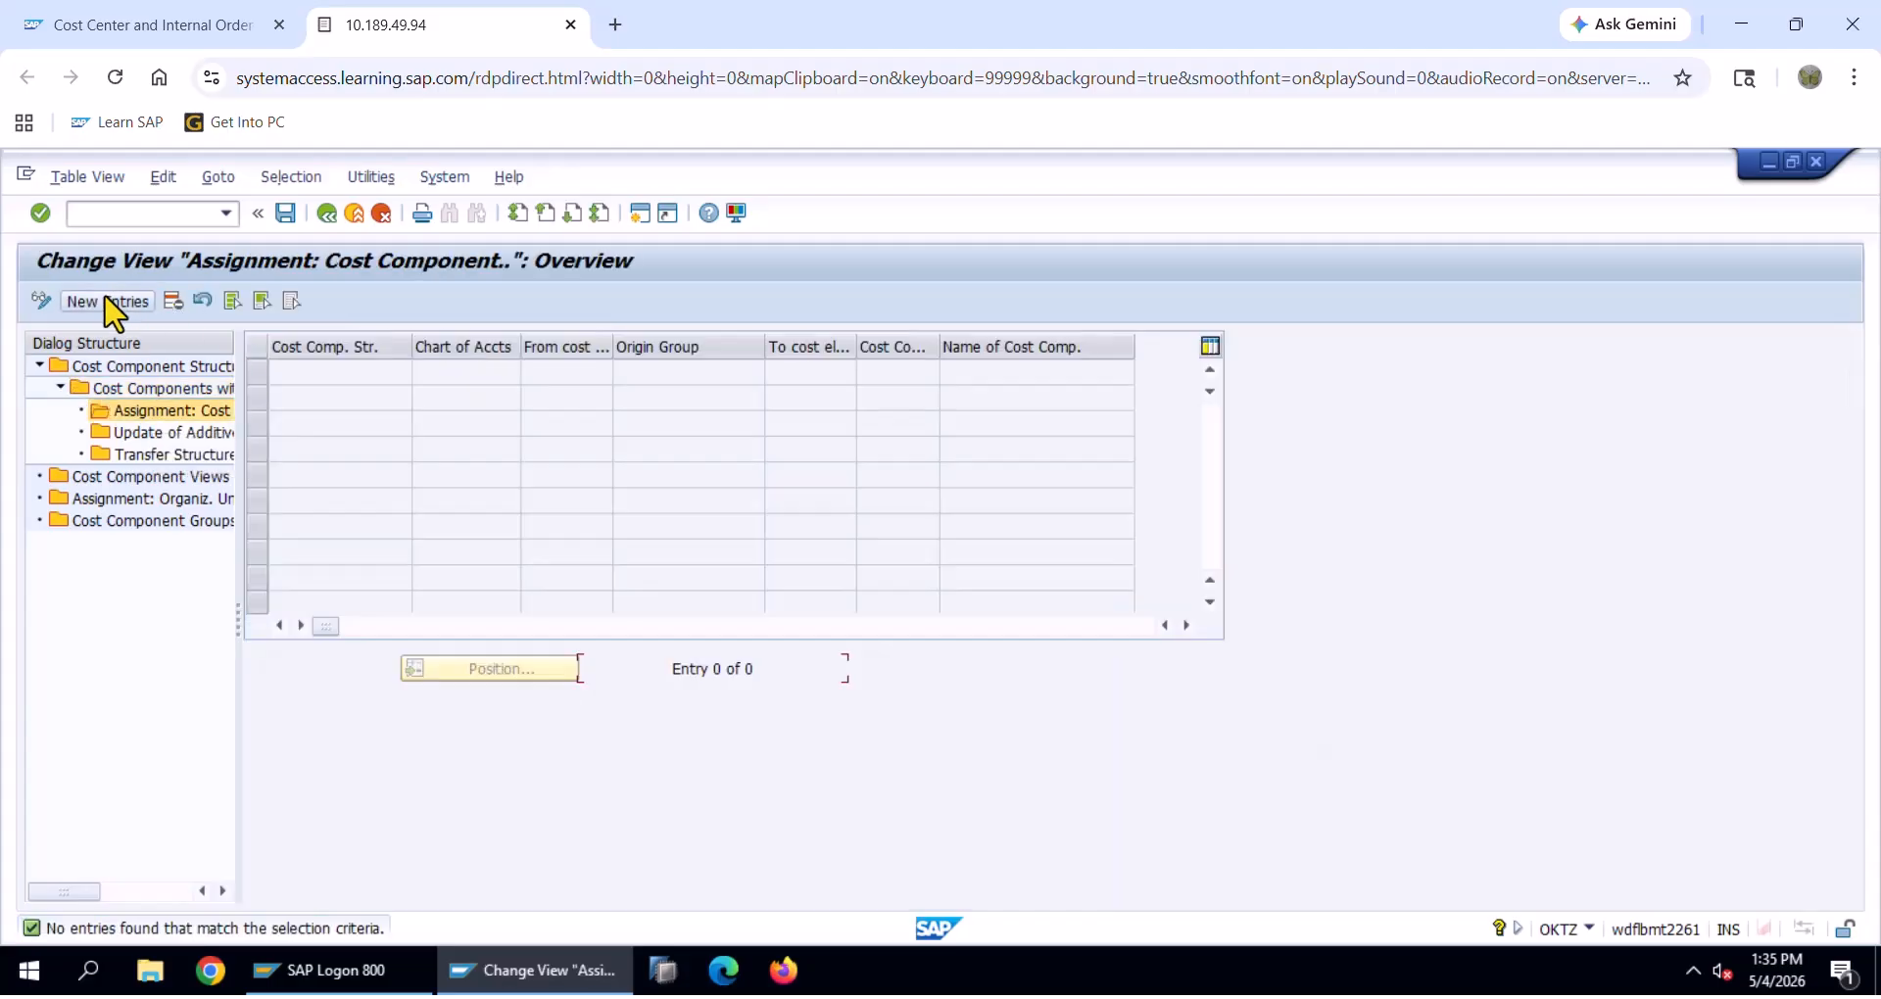
{"action": "left_click", "coordinate": [108, 301]}
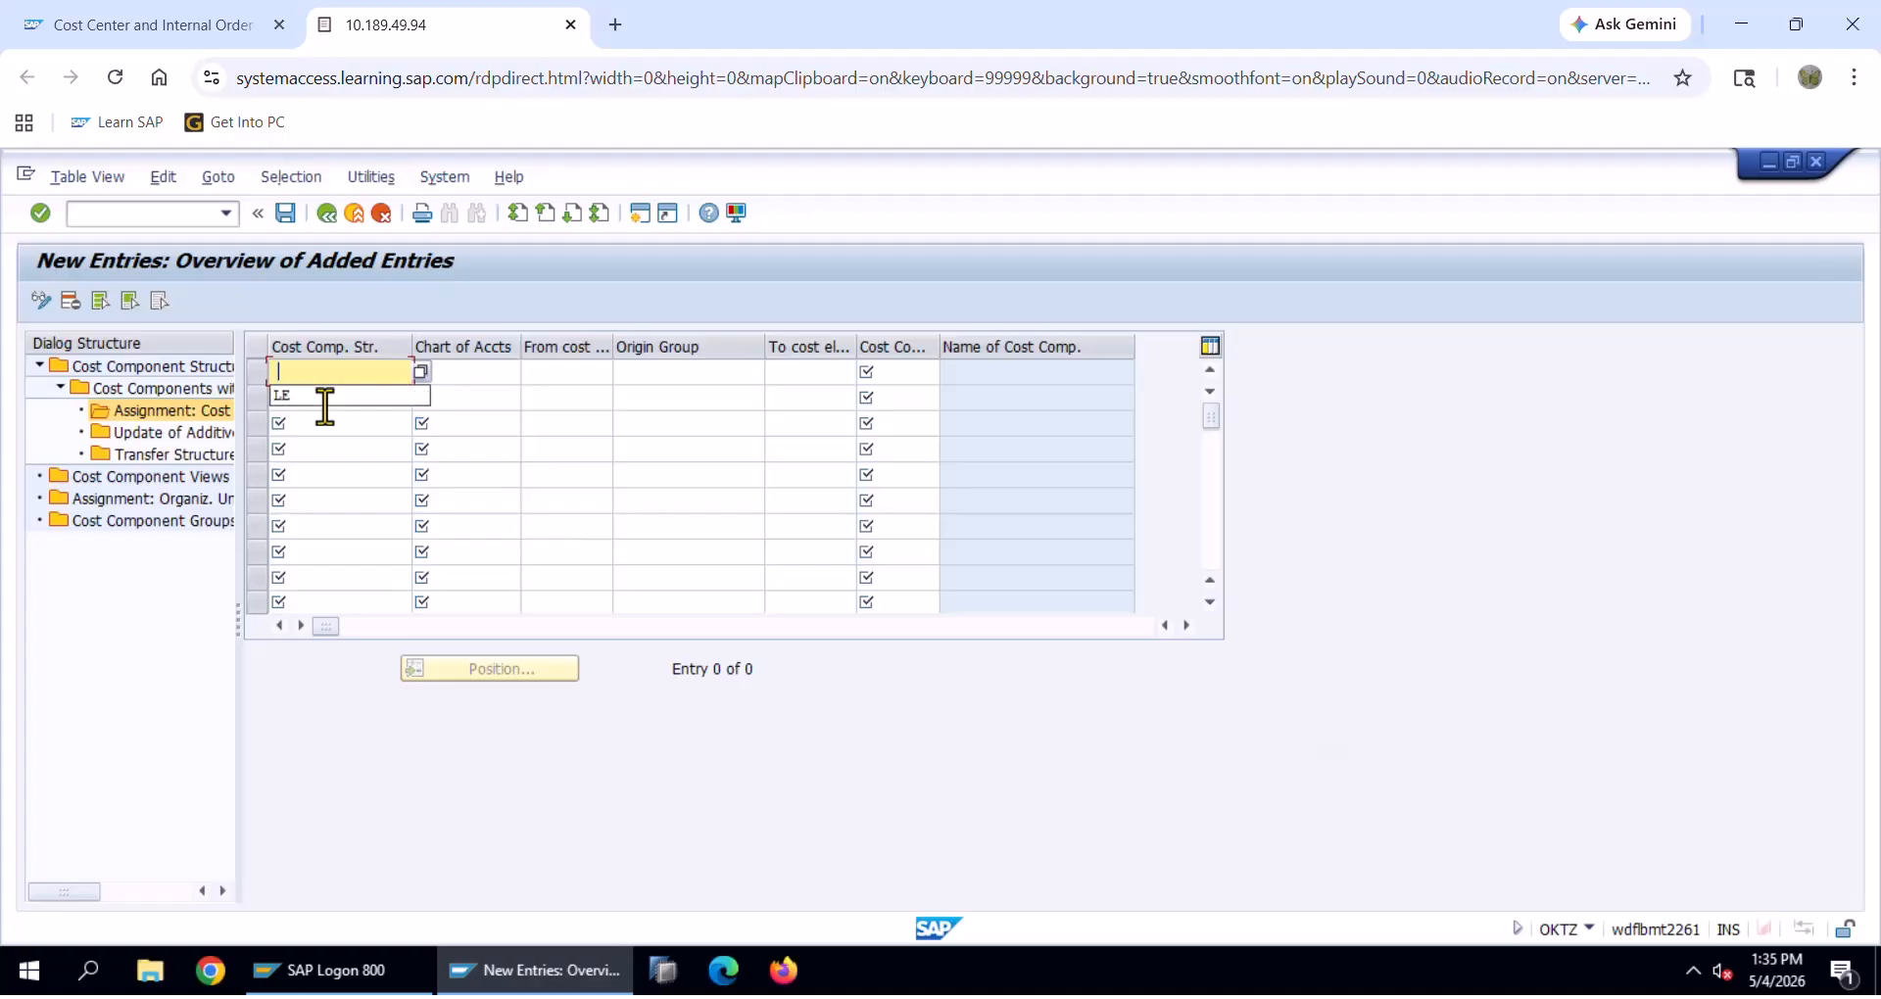
{"action": "left_click", "coordinate": [325, 406]}
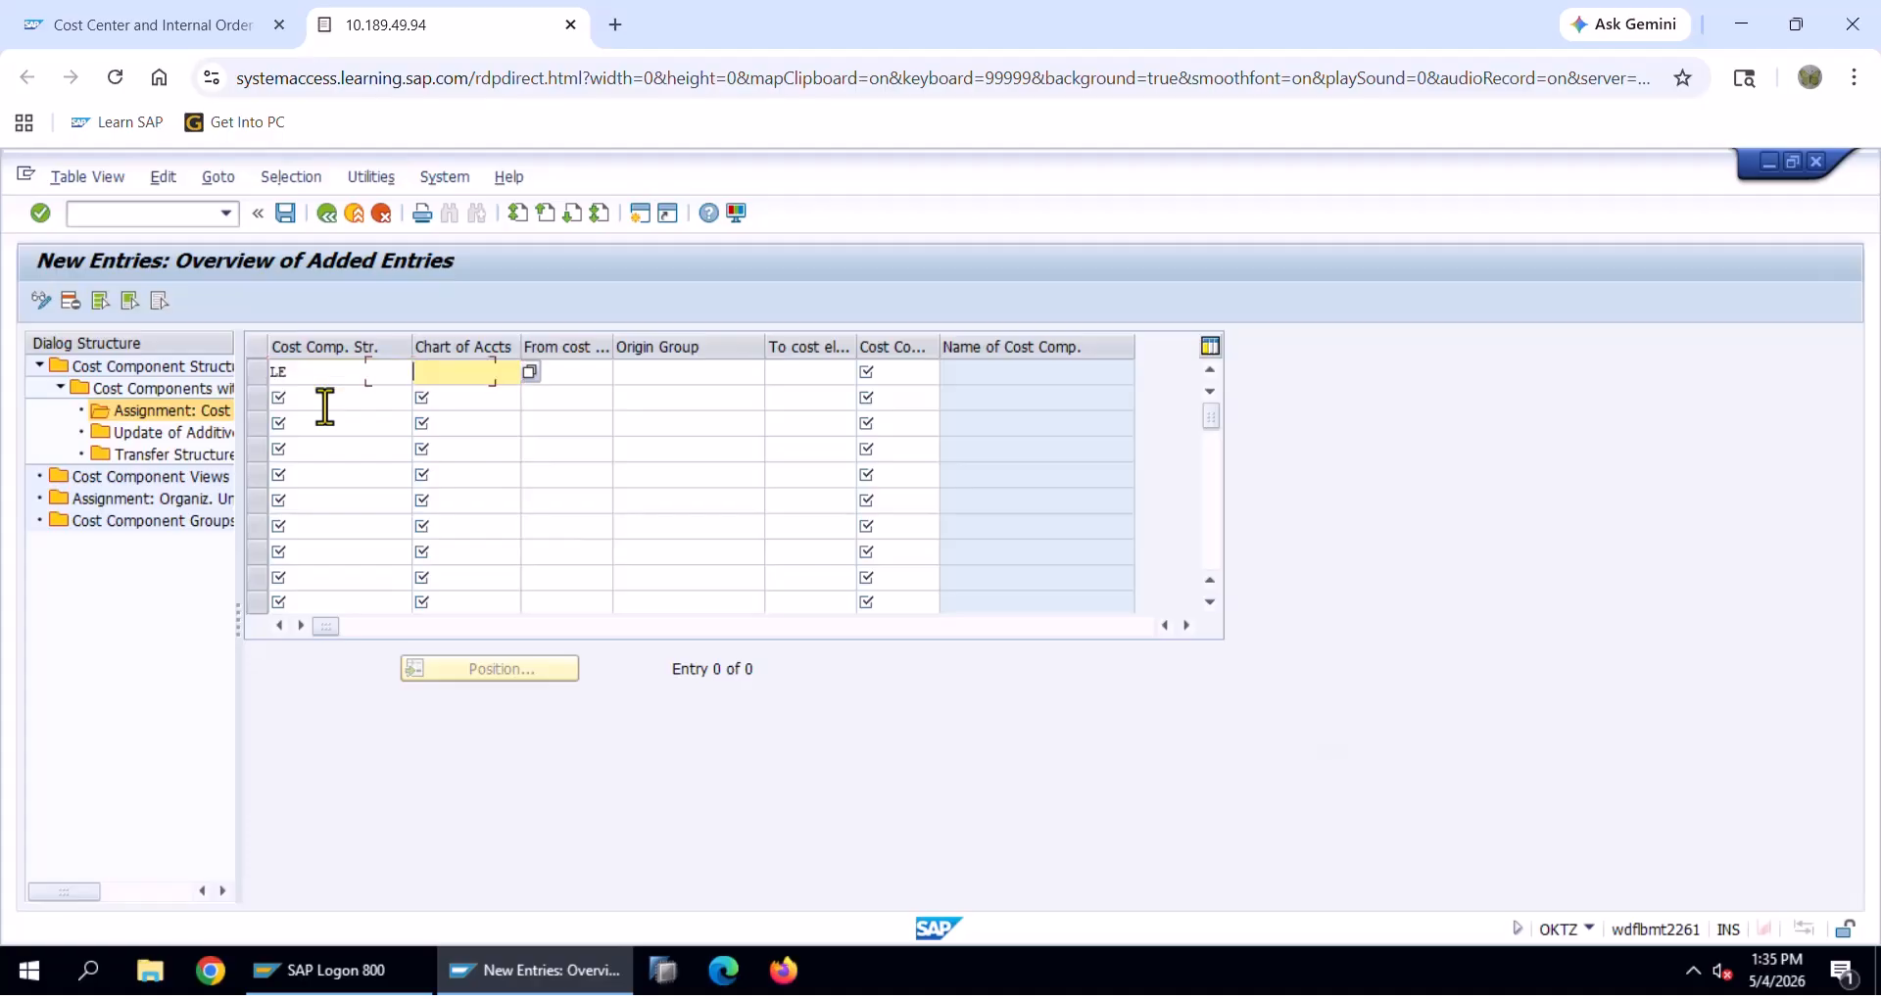
{"action": "type", "text": "LENO"}
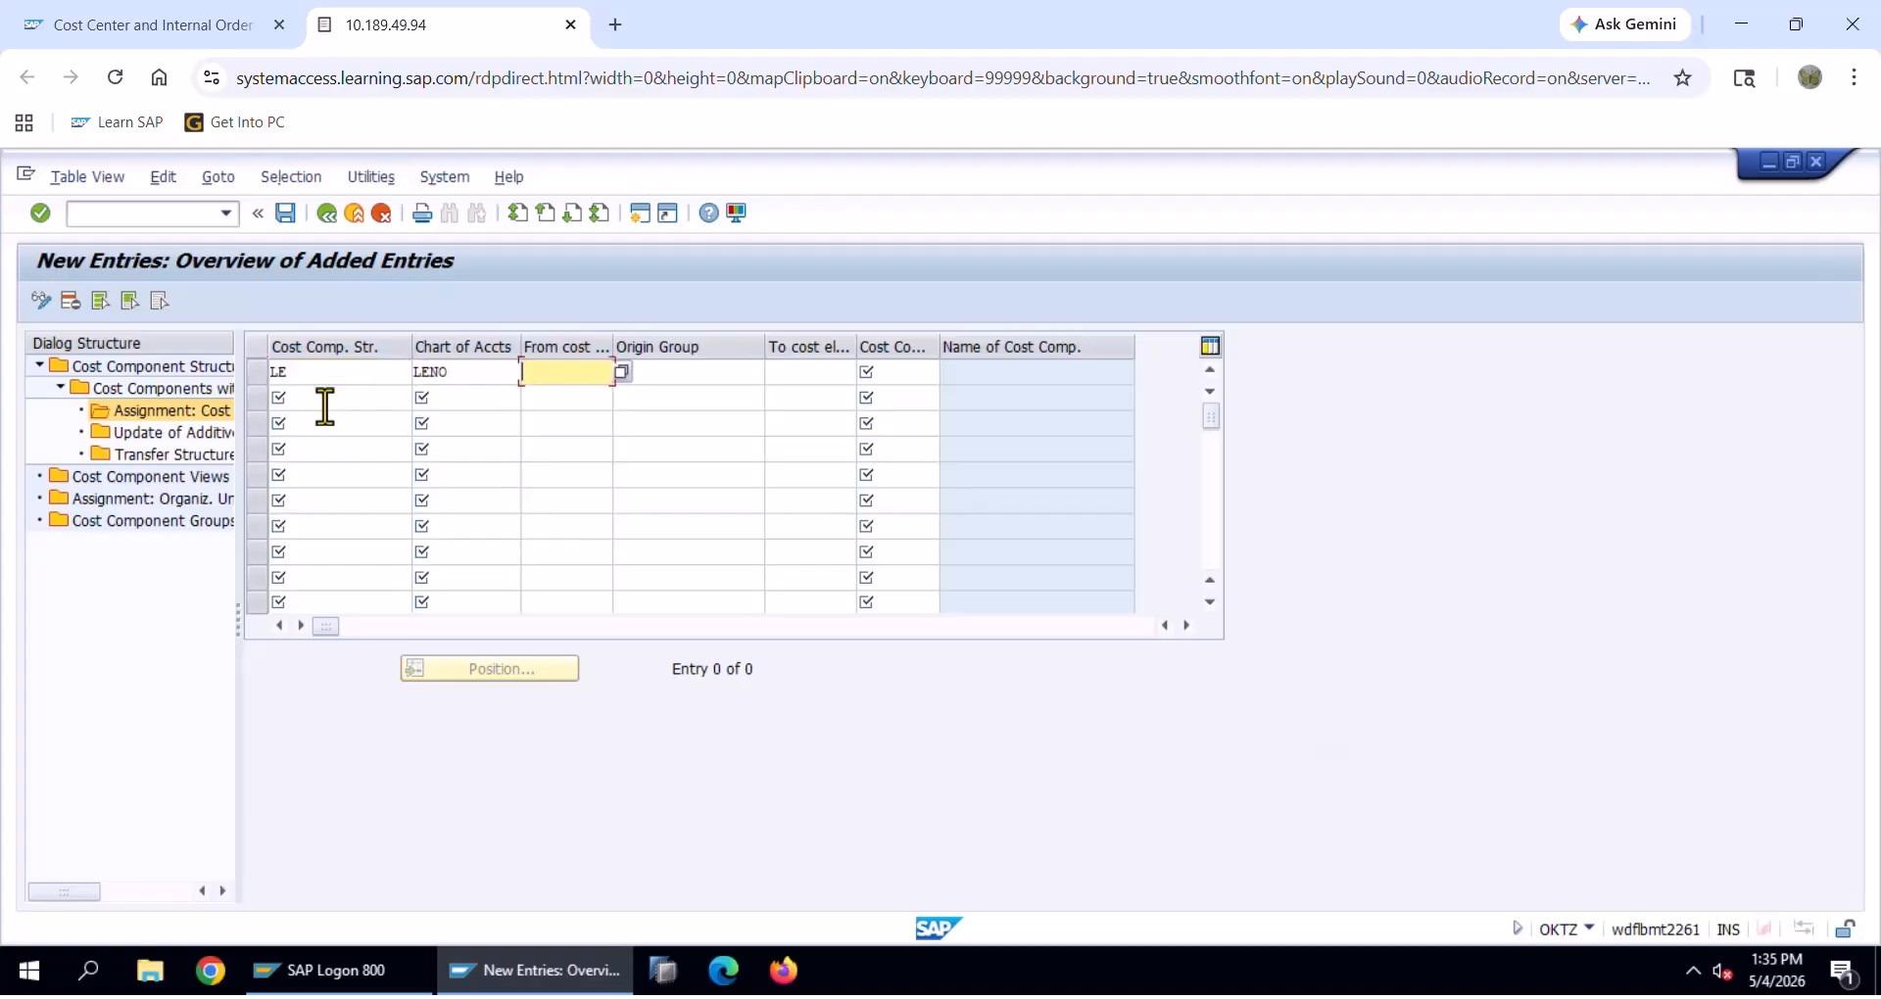
{"action": "key", "text": "Tab"}
{"action": "key", "text": "Tab"}
{"action": "key", "text": "Tab"}
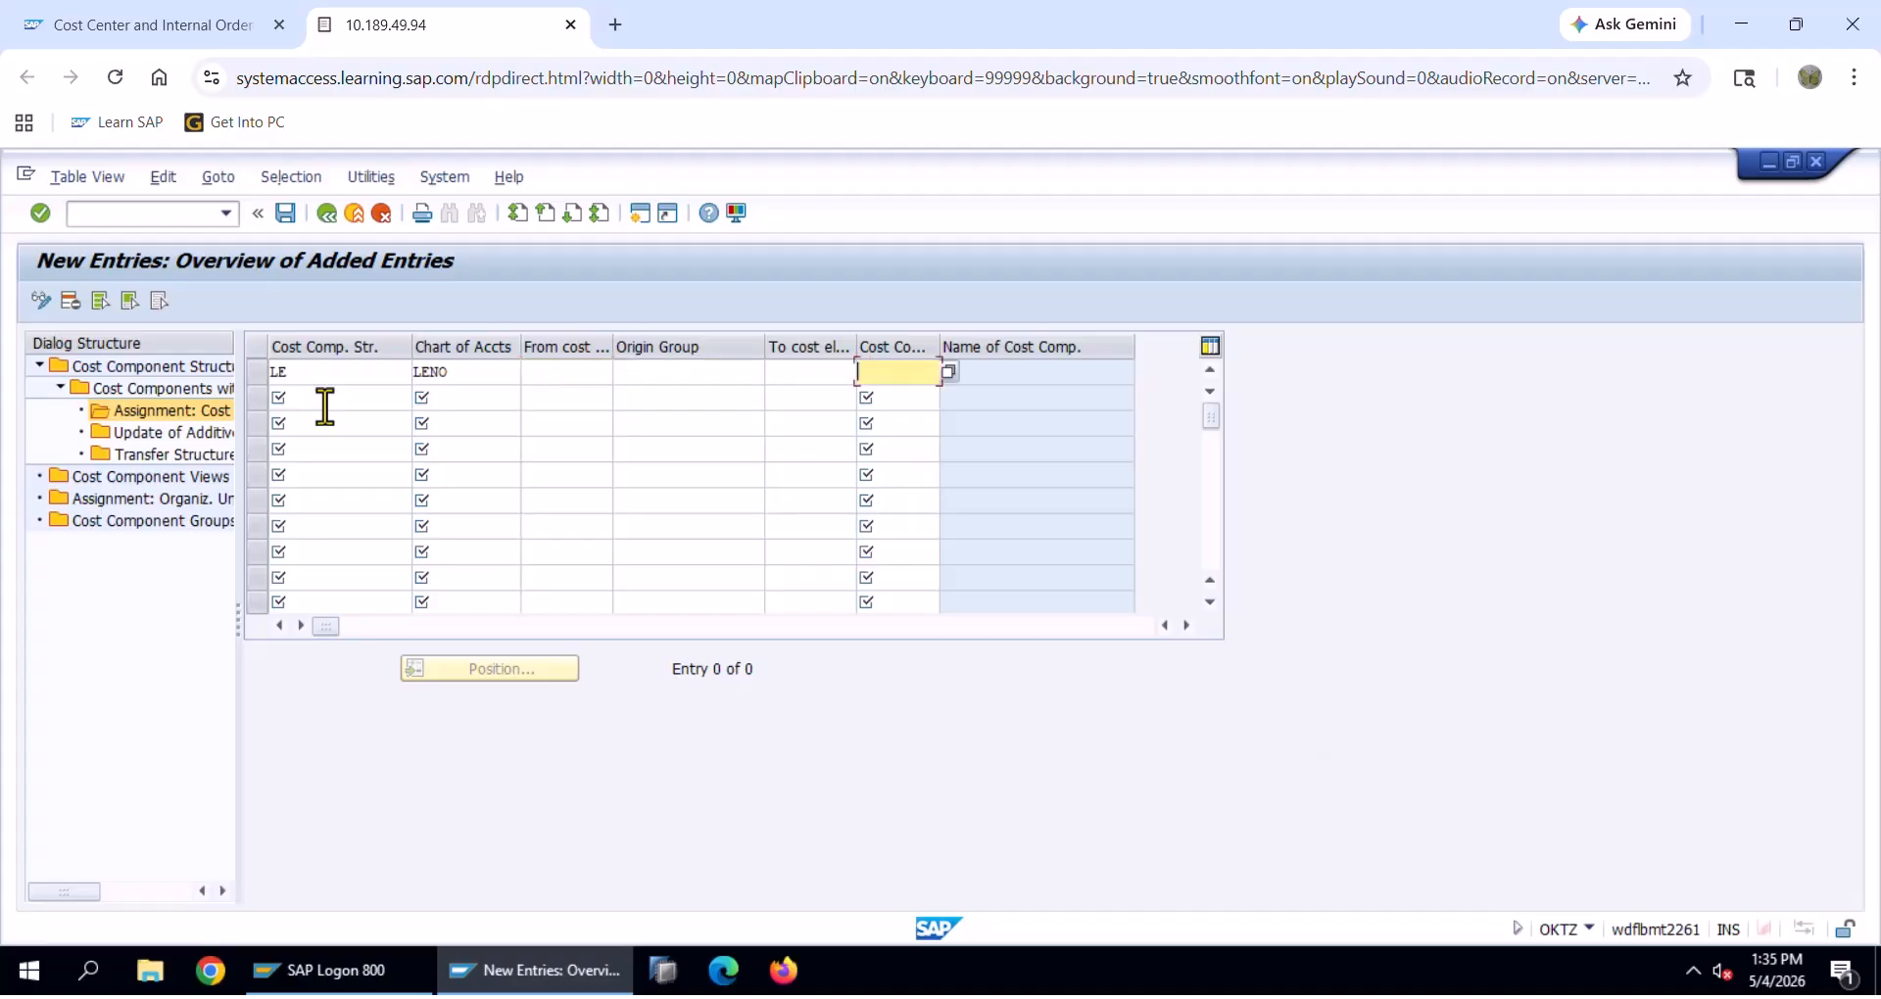
{"action": "key", "text": "space"}
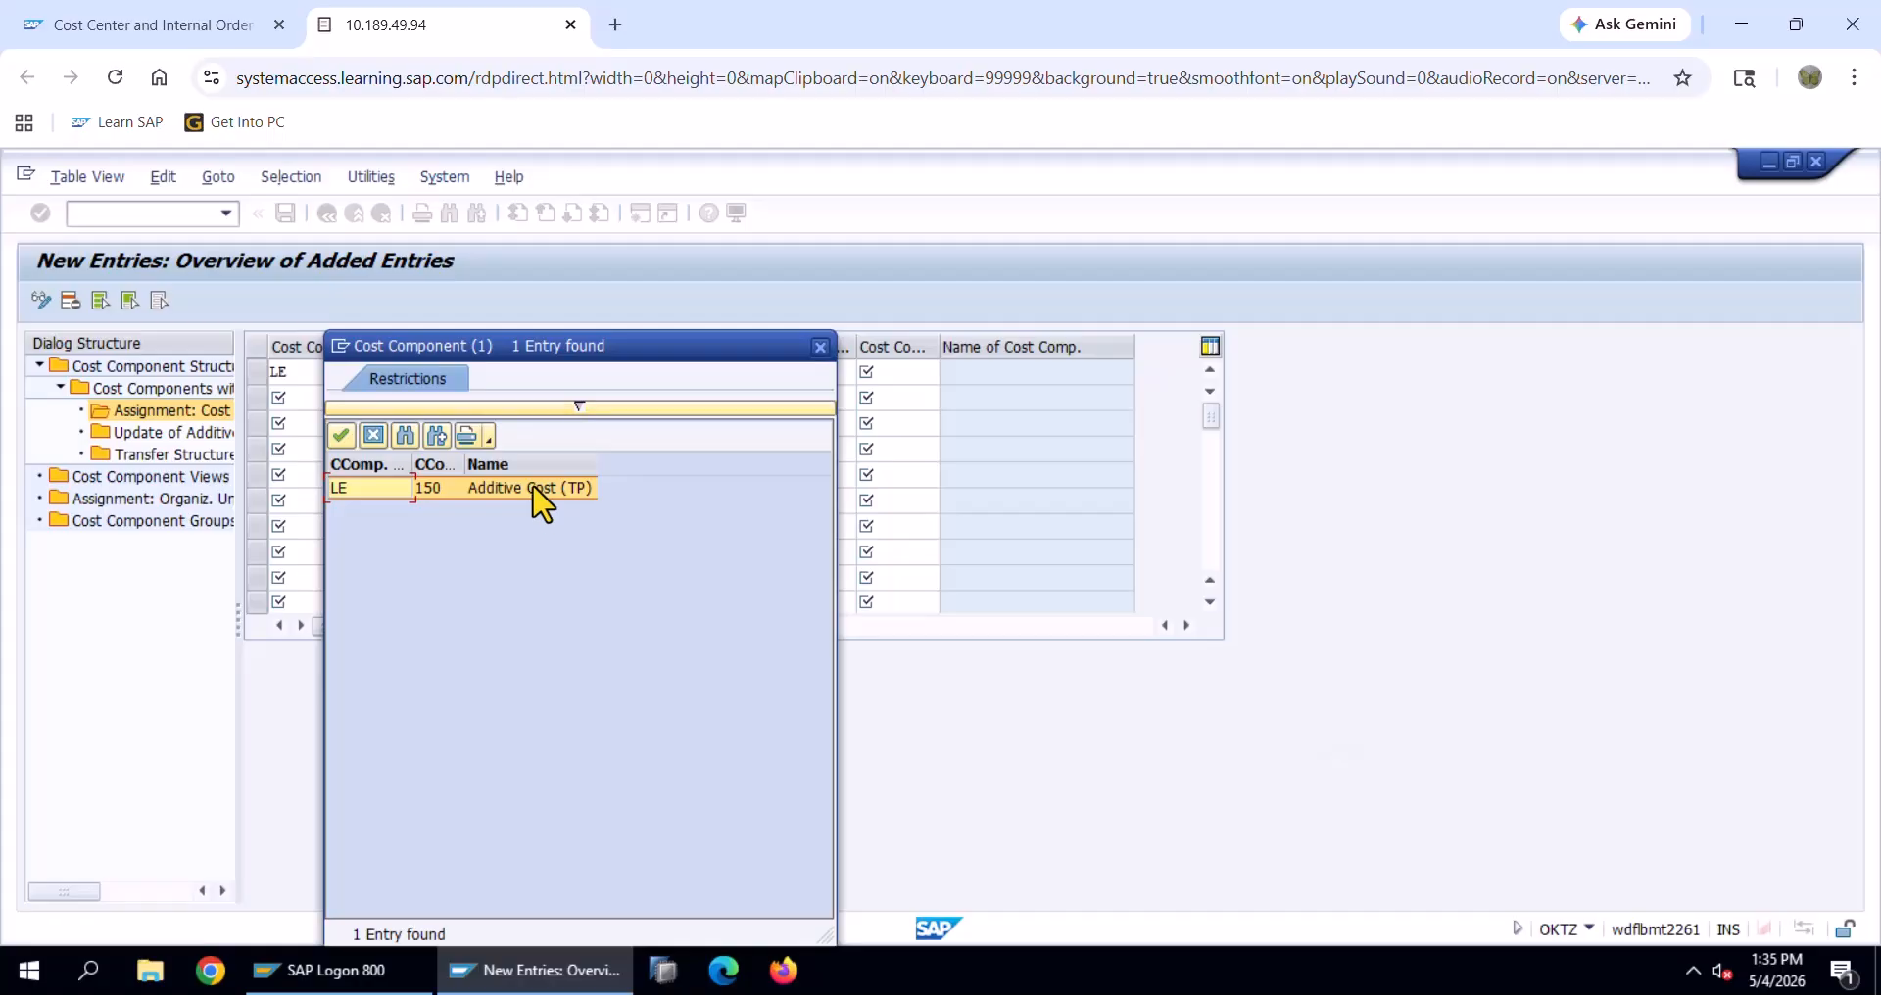
{"action": "double_click", "coordinate": [535, 490]}
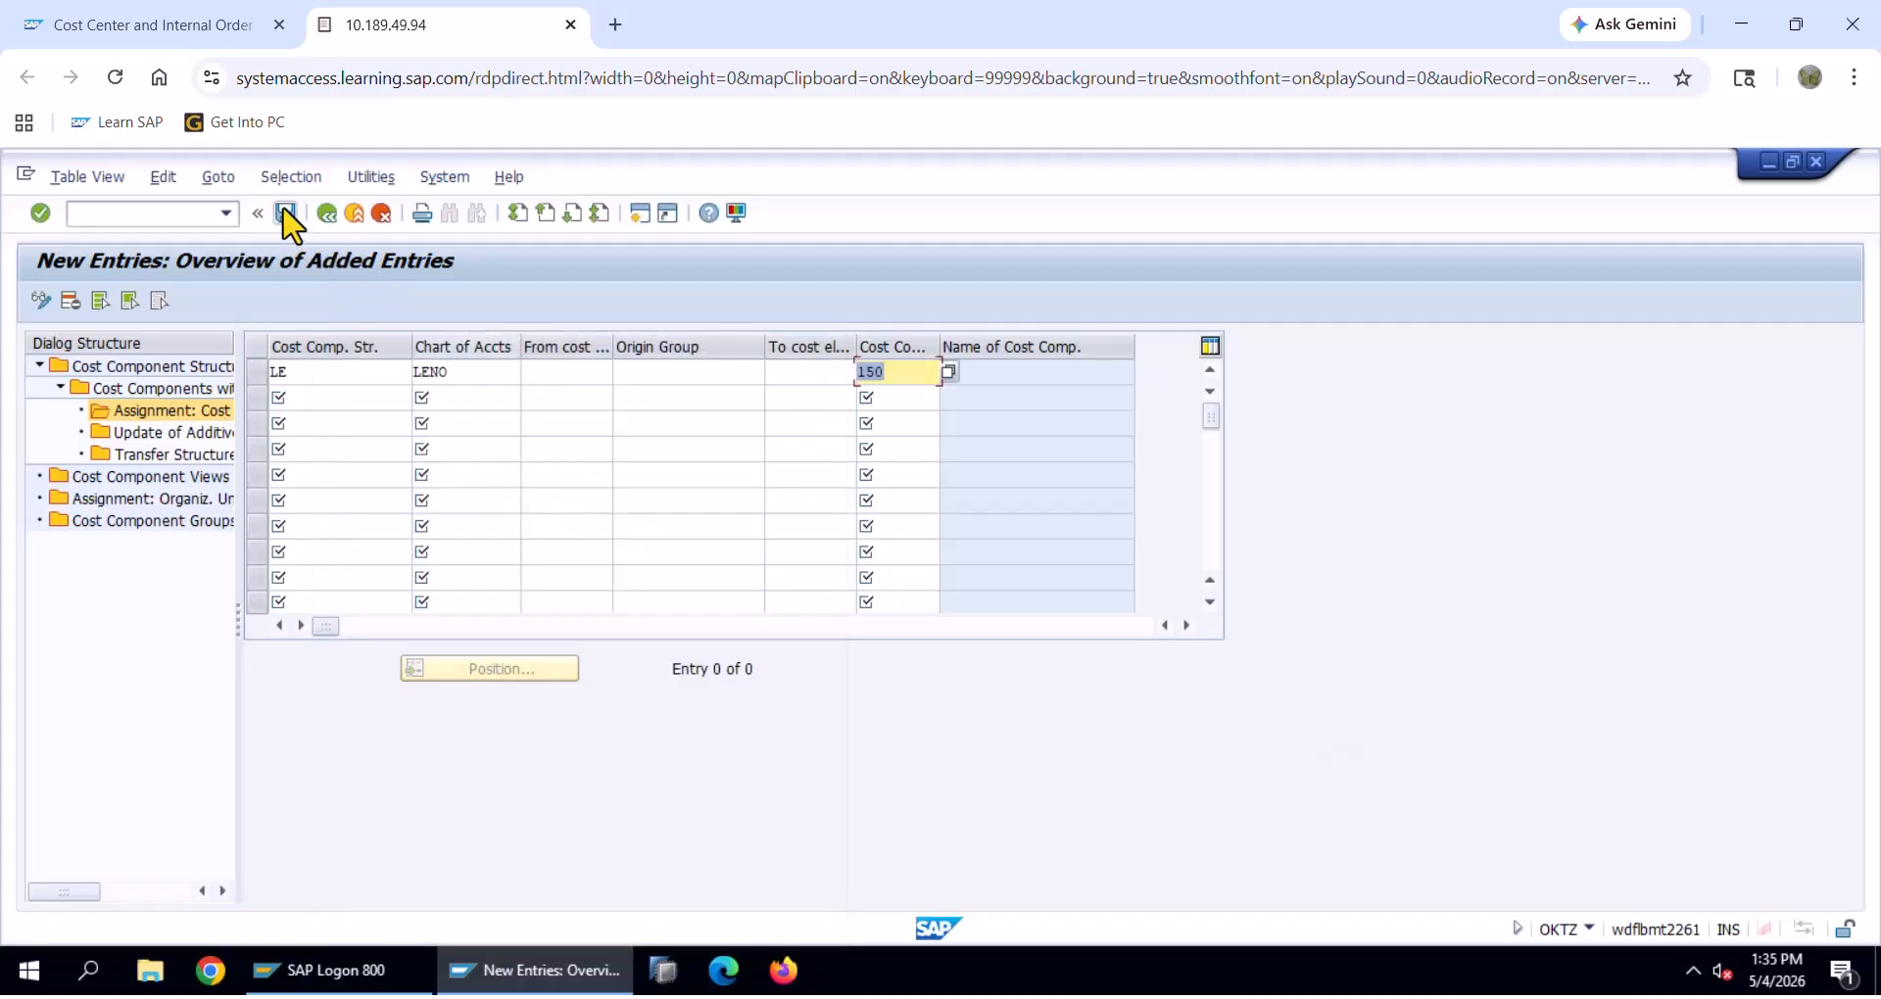
Try to save the assignment row with cost component 150, check its structure value and discard the row
{"action": "left_click", "coordinate": [287, 214]}
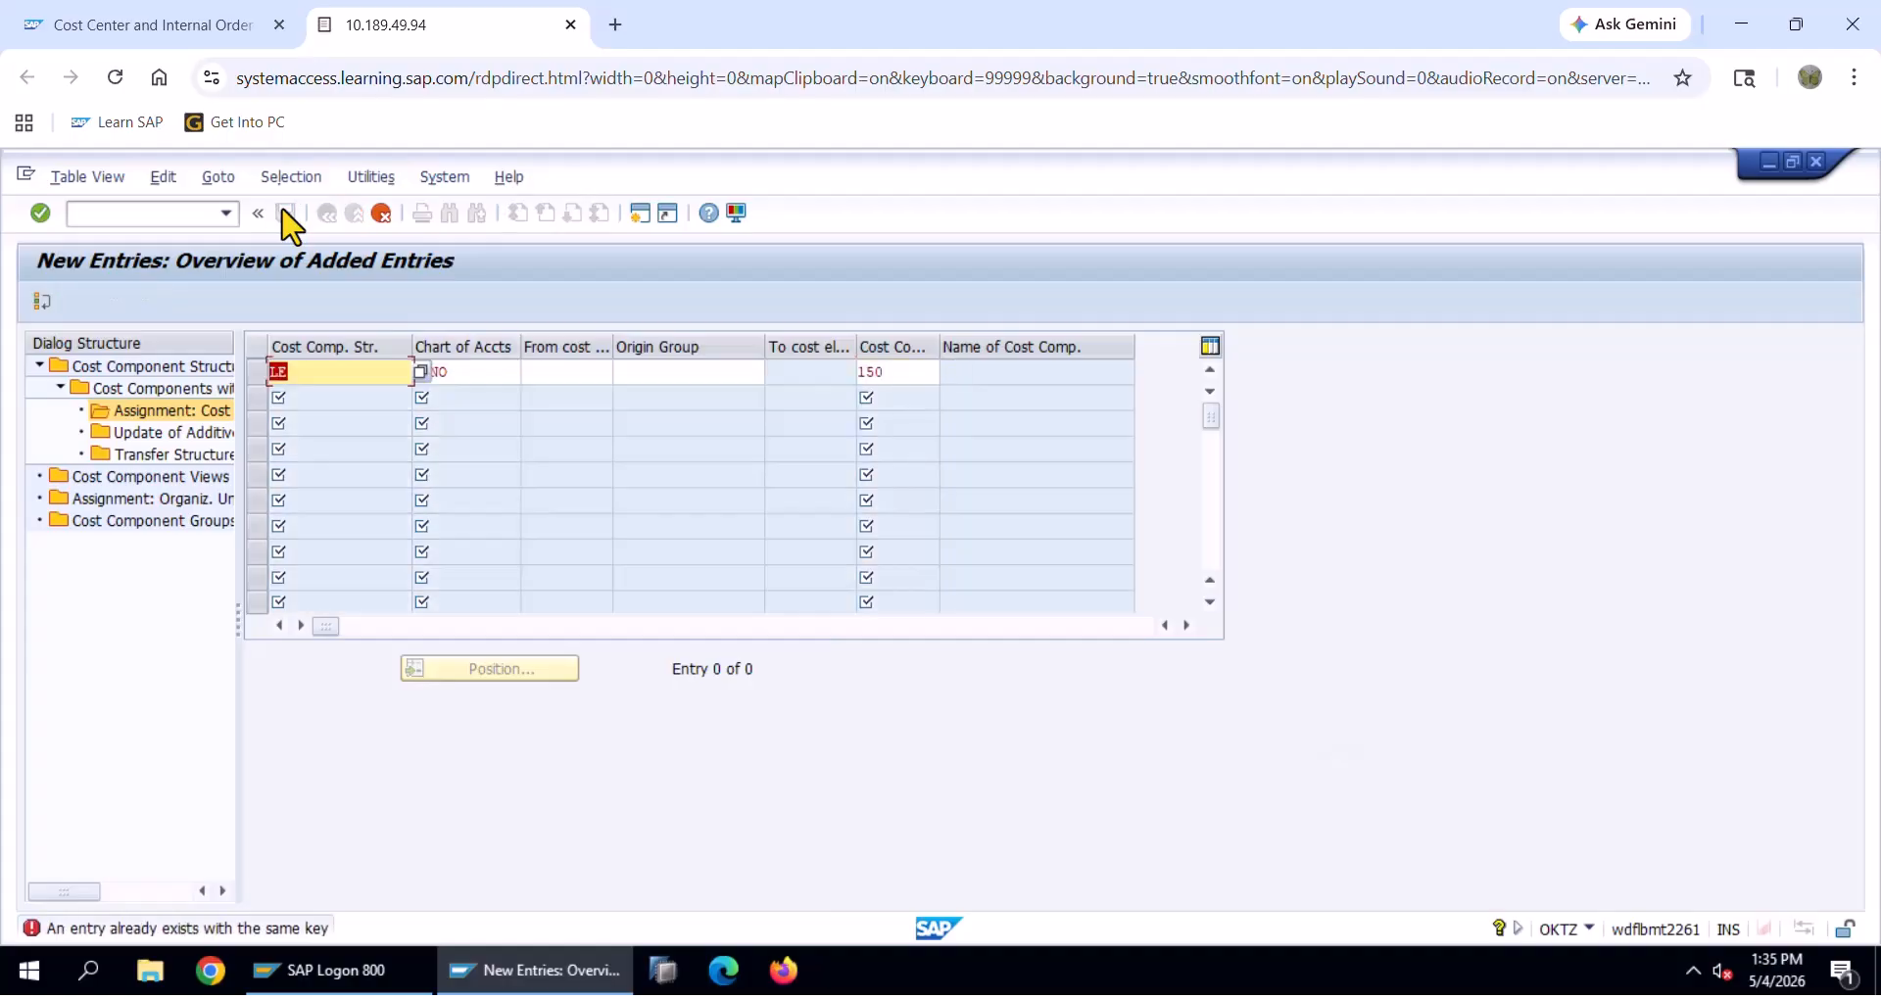
{"action": "left_click", "coordinate": [417, 372]}
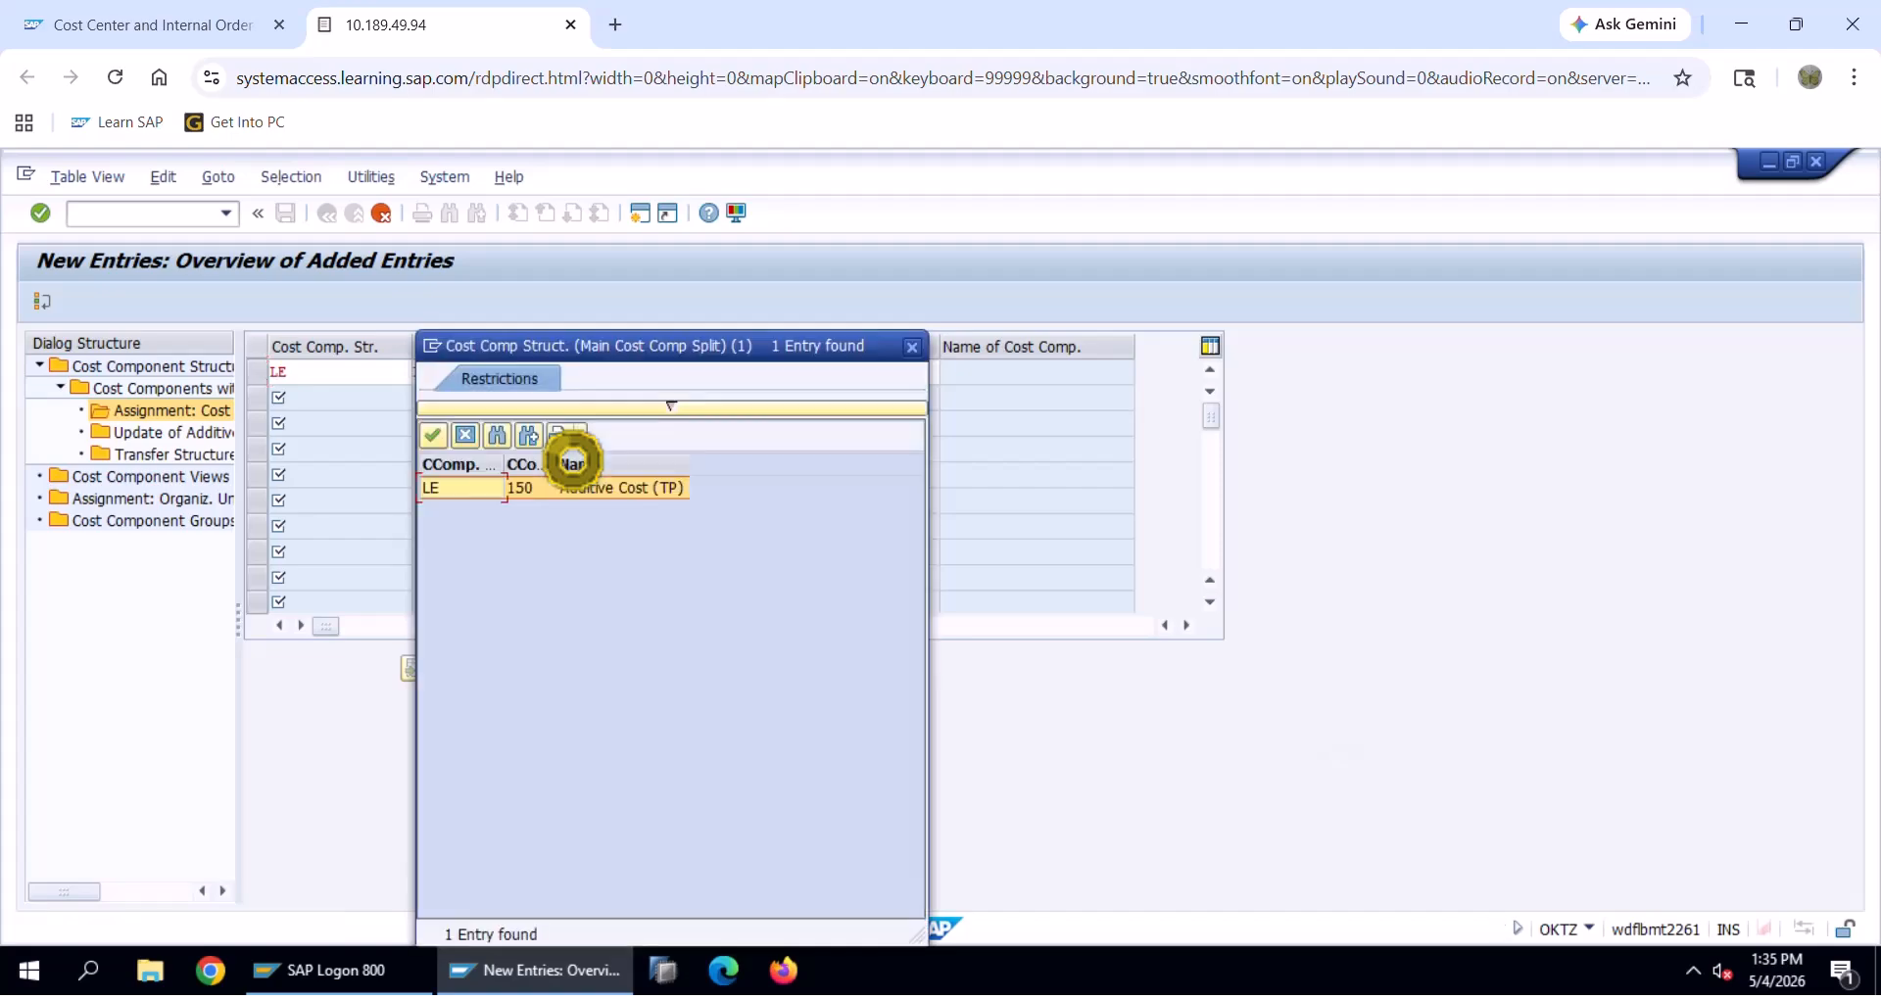
{"action": "double_click", "coordinate": [563, 490]}
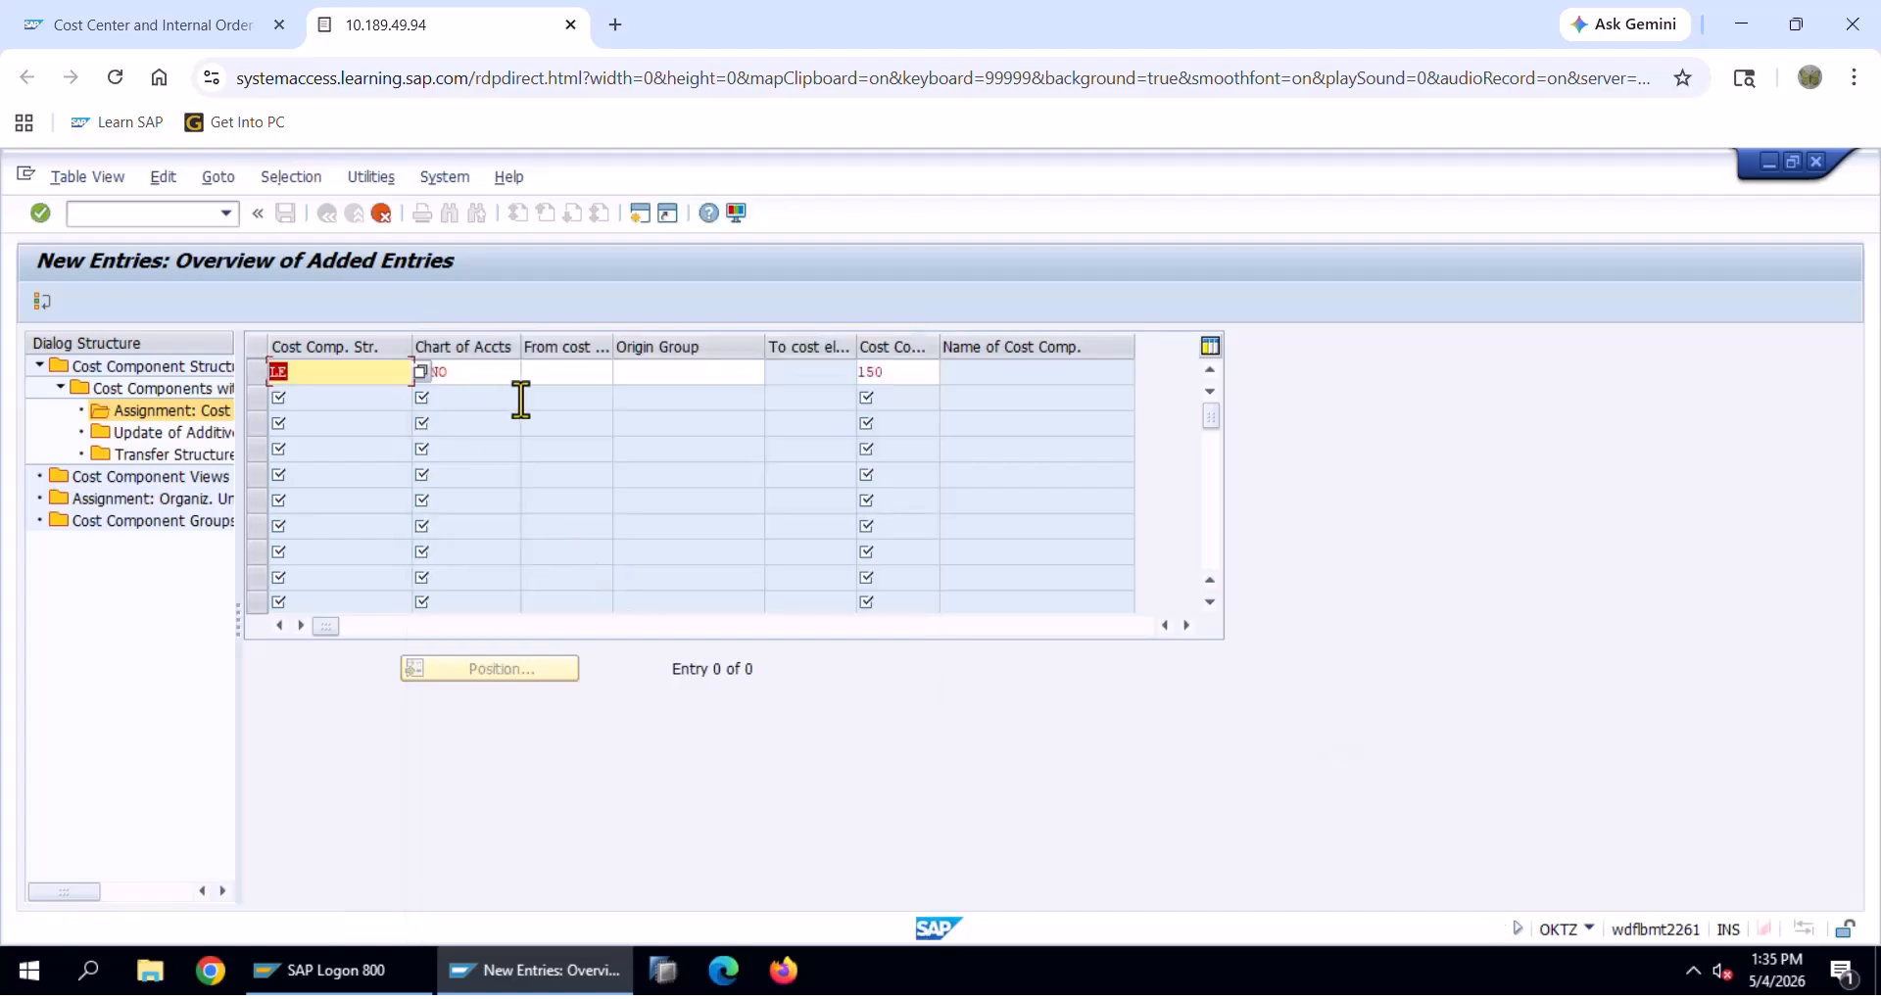
{"action": "left_click", "coordinate": [554, 372]}
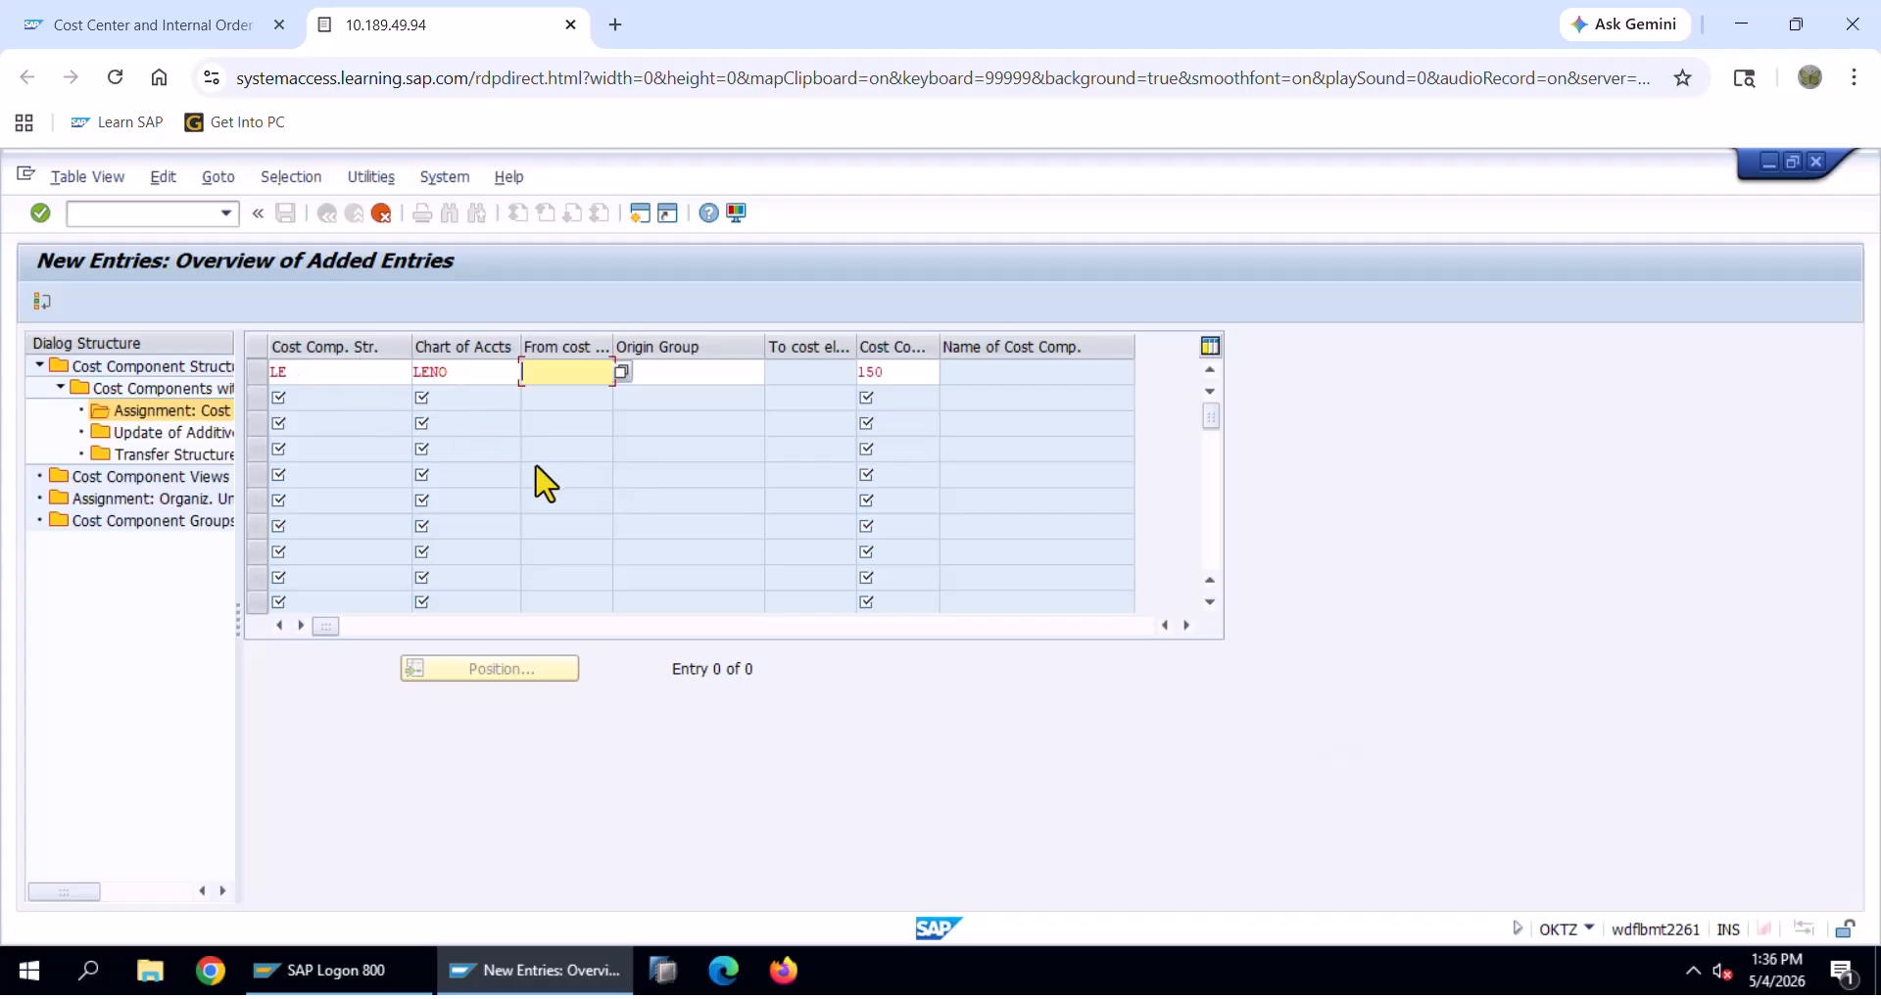
{"action": "left_click", "coordinate": [382, 214]}
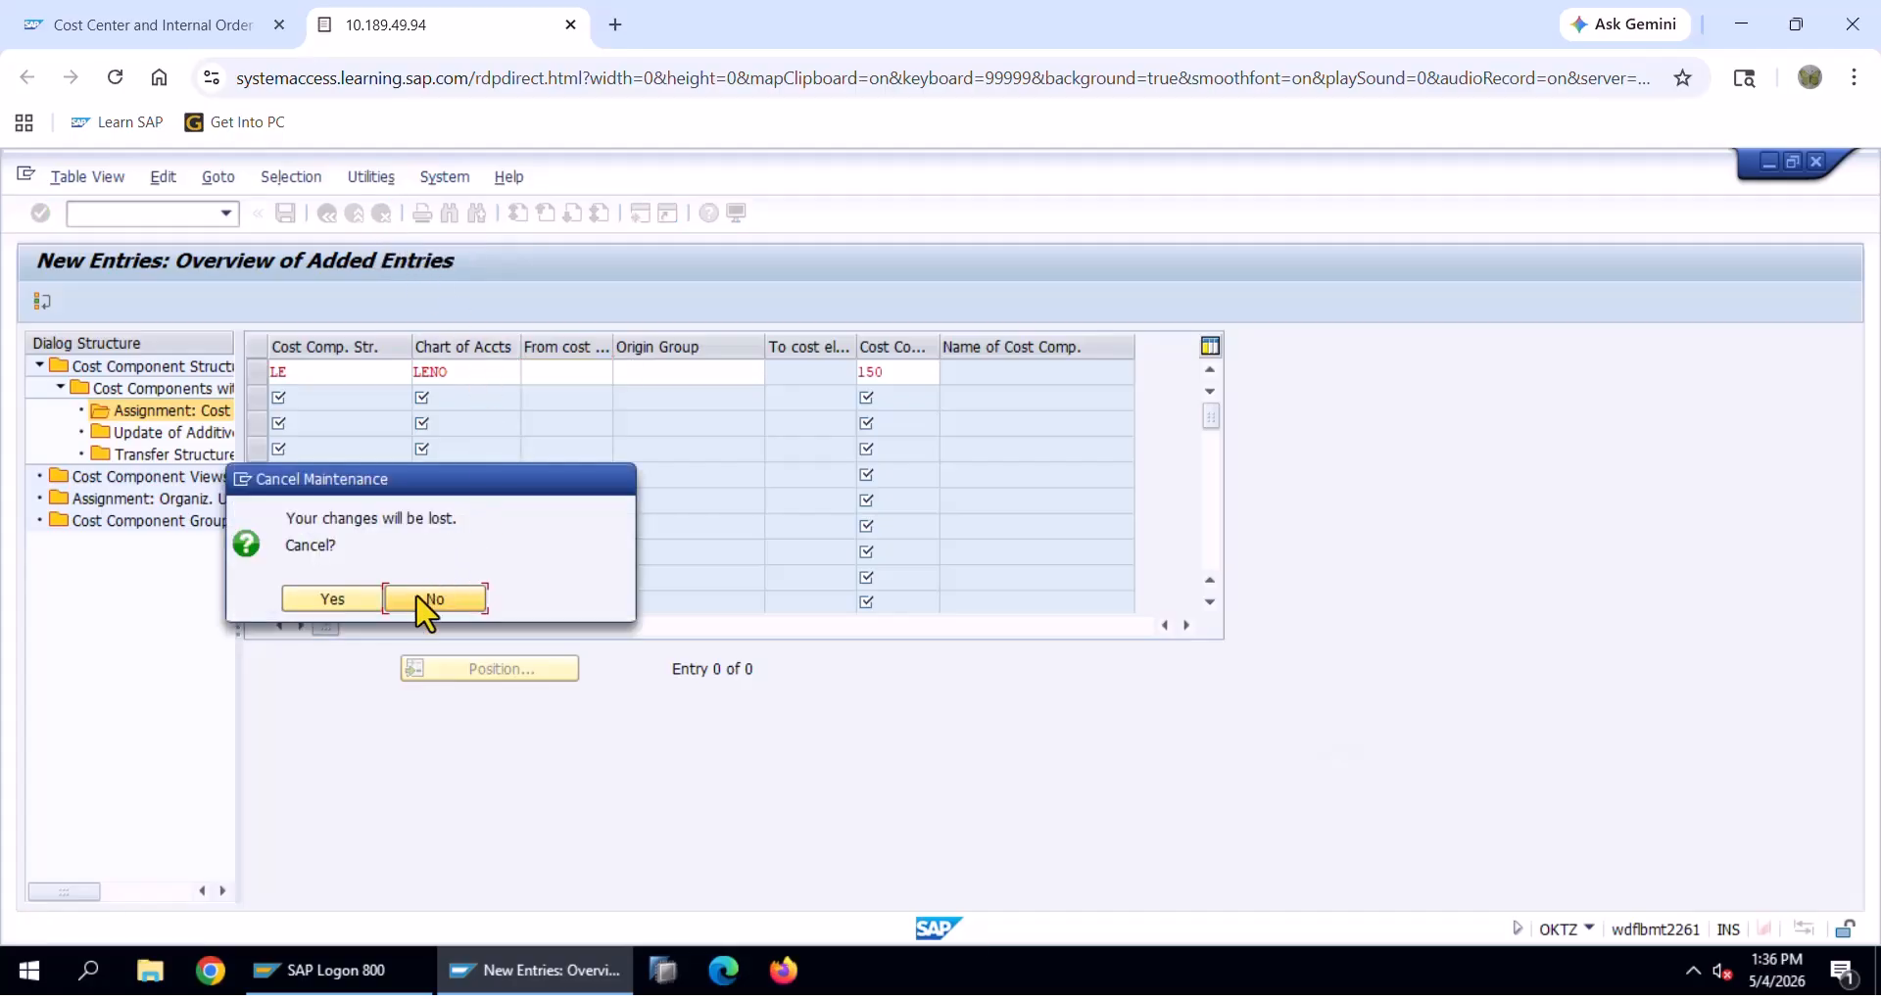
{"action": "left_click", "coordinate": [341, 601]}
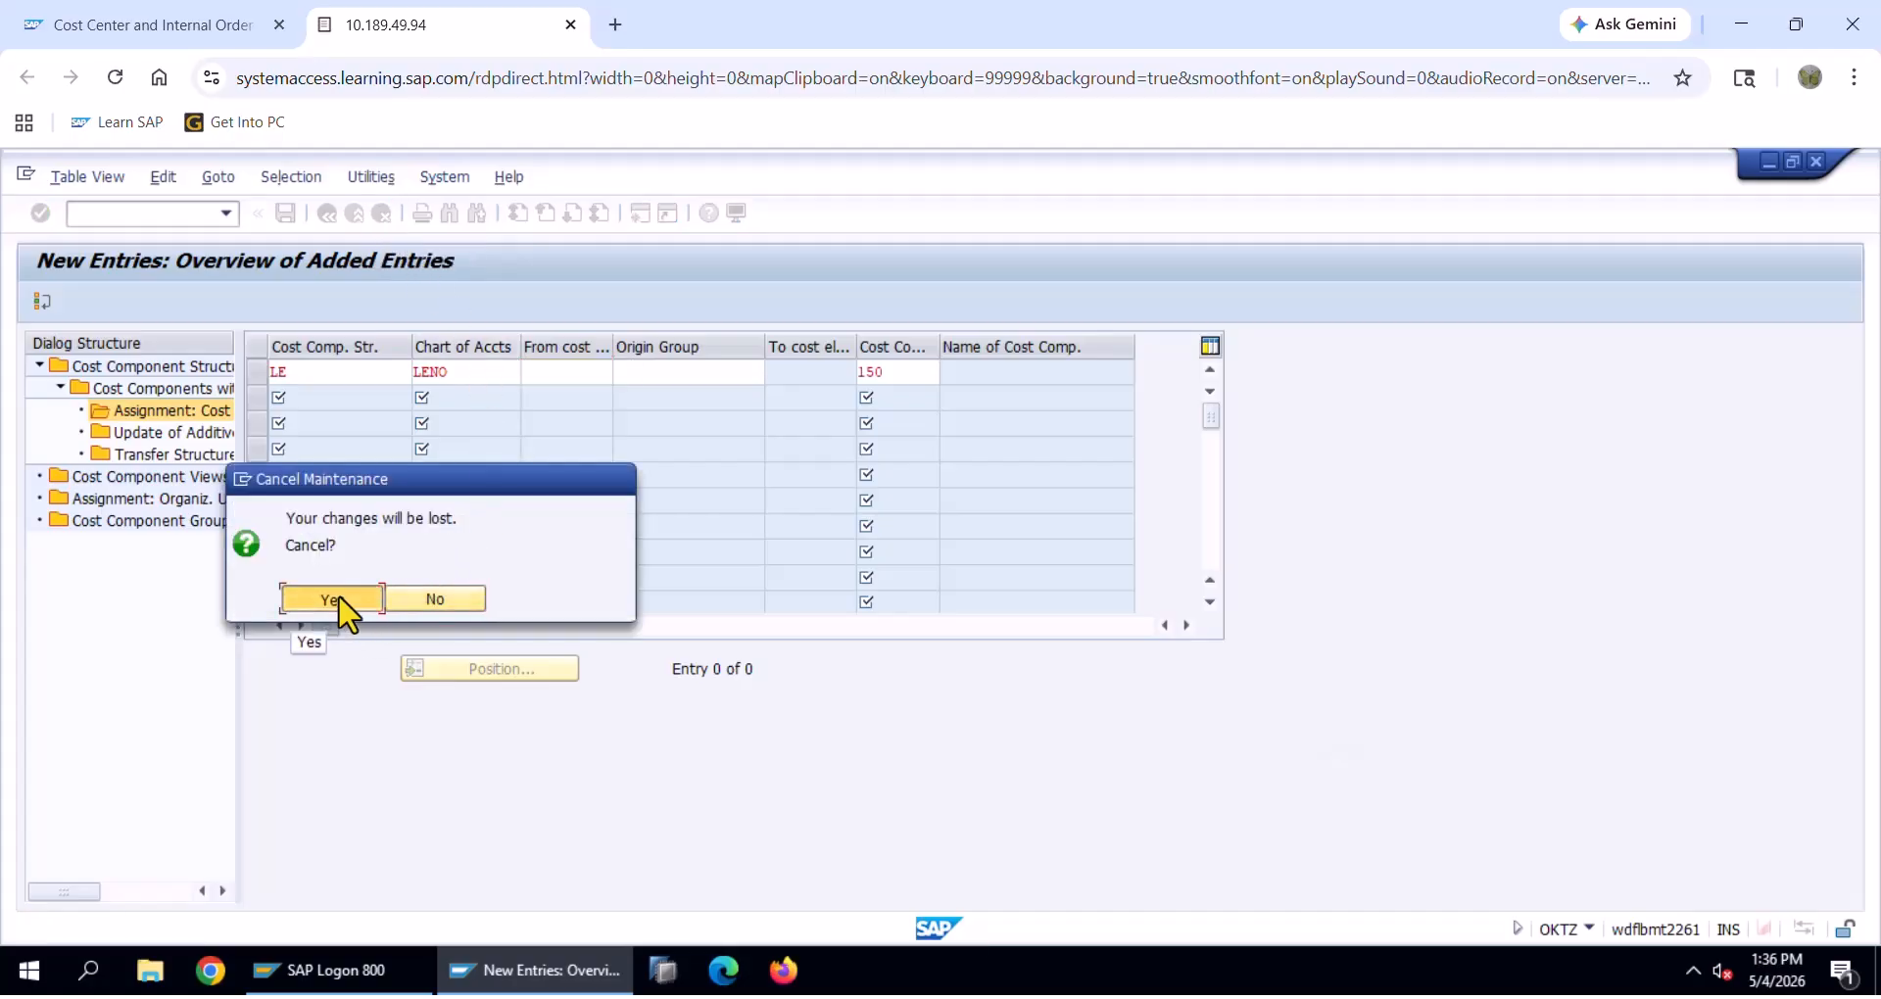
Return to the cost components of structure LE and review the entries from Indirect Material to Additive Cost (TP)
{"action": "double_click", "coordinate": [187, 394]}
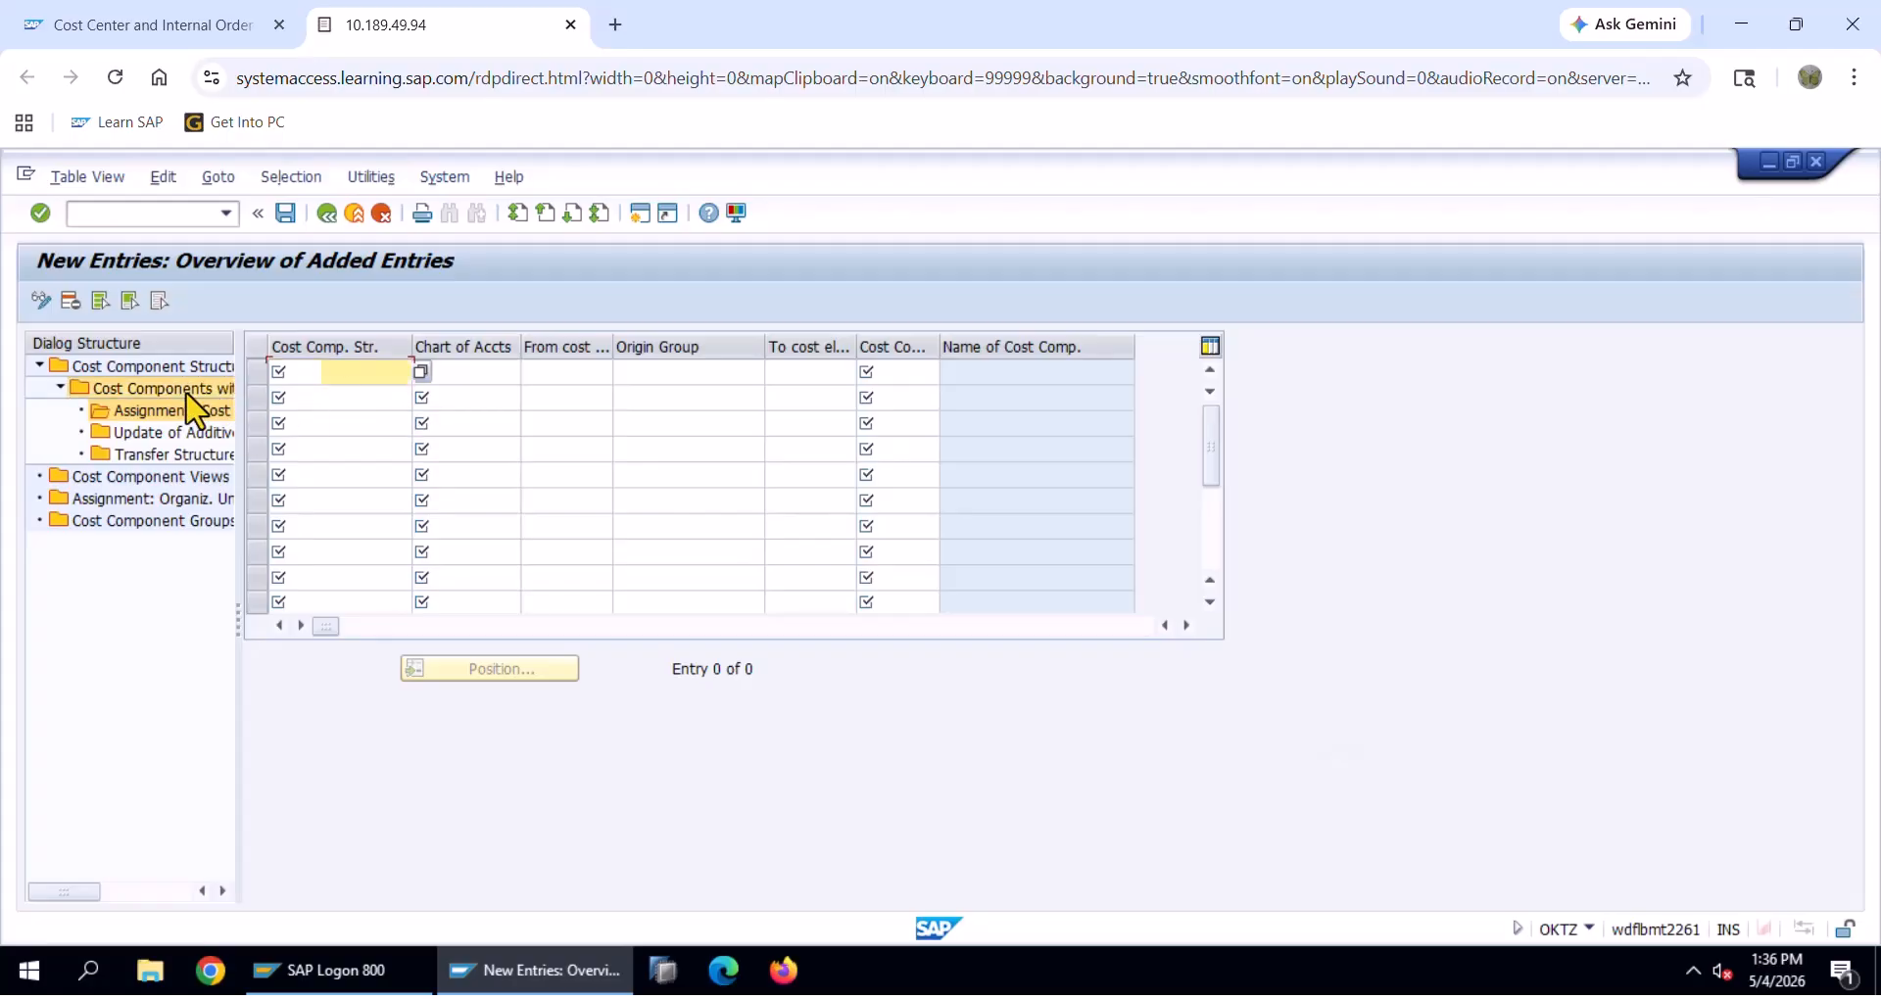
{"action": "scroll", "coordinate": [460, 483], "scroll_direction": "down", "scroll_amount": 4}
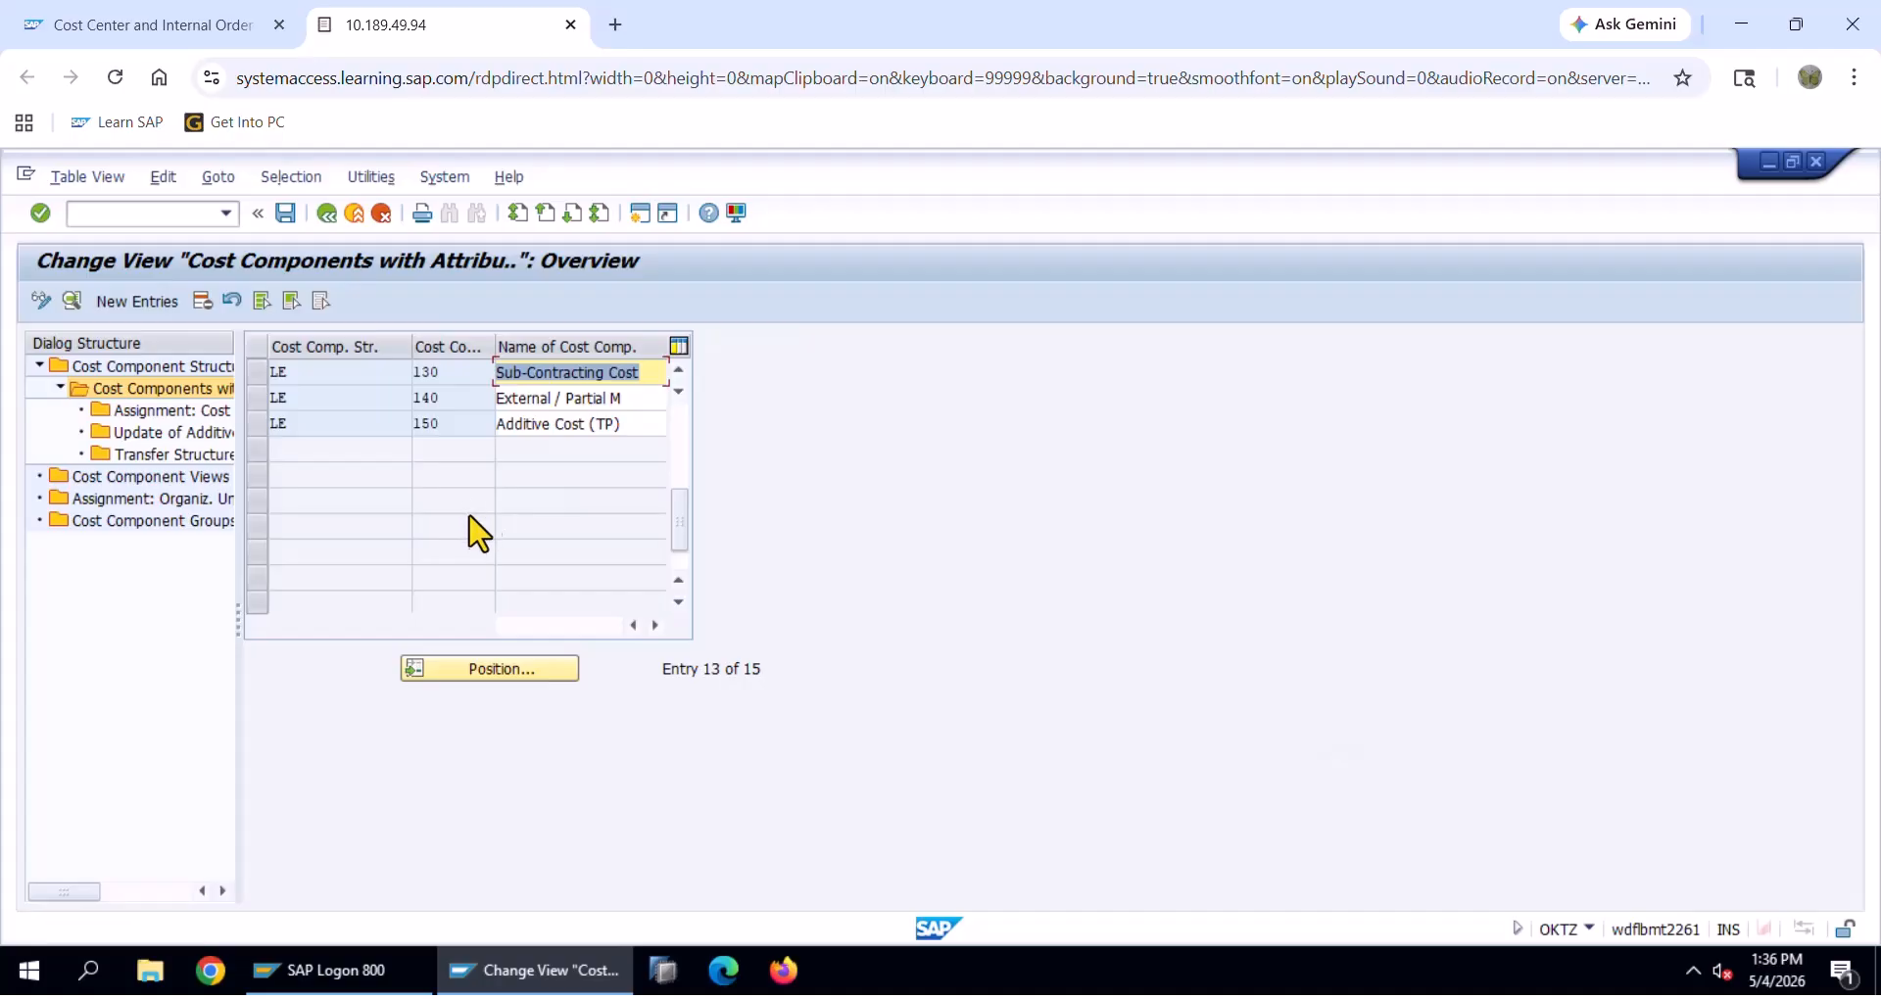
{"action": "scroll", "coordinate": [574, 431], "scroll_direction": "up", "scroll_amount": 1}
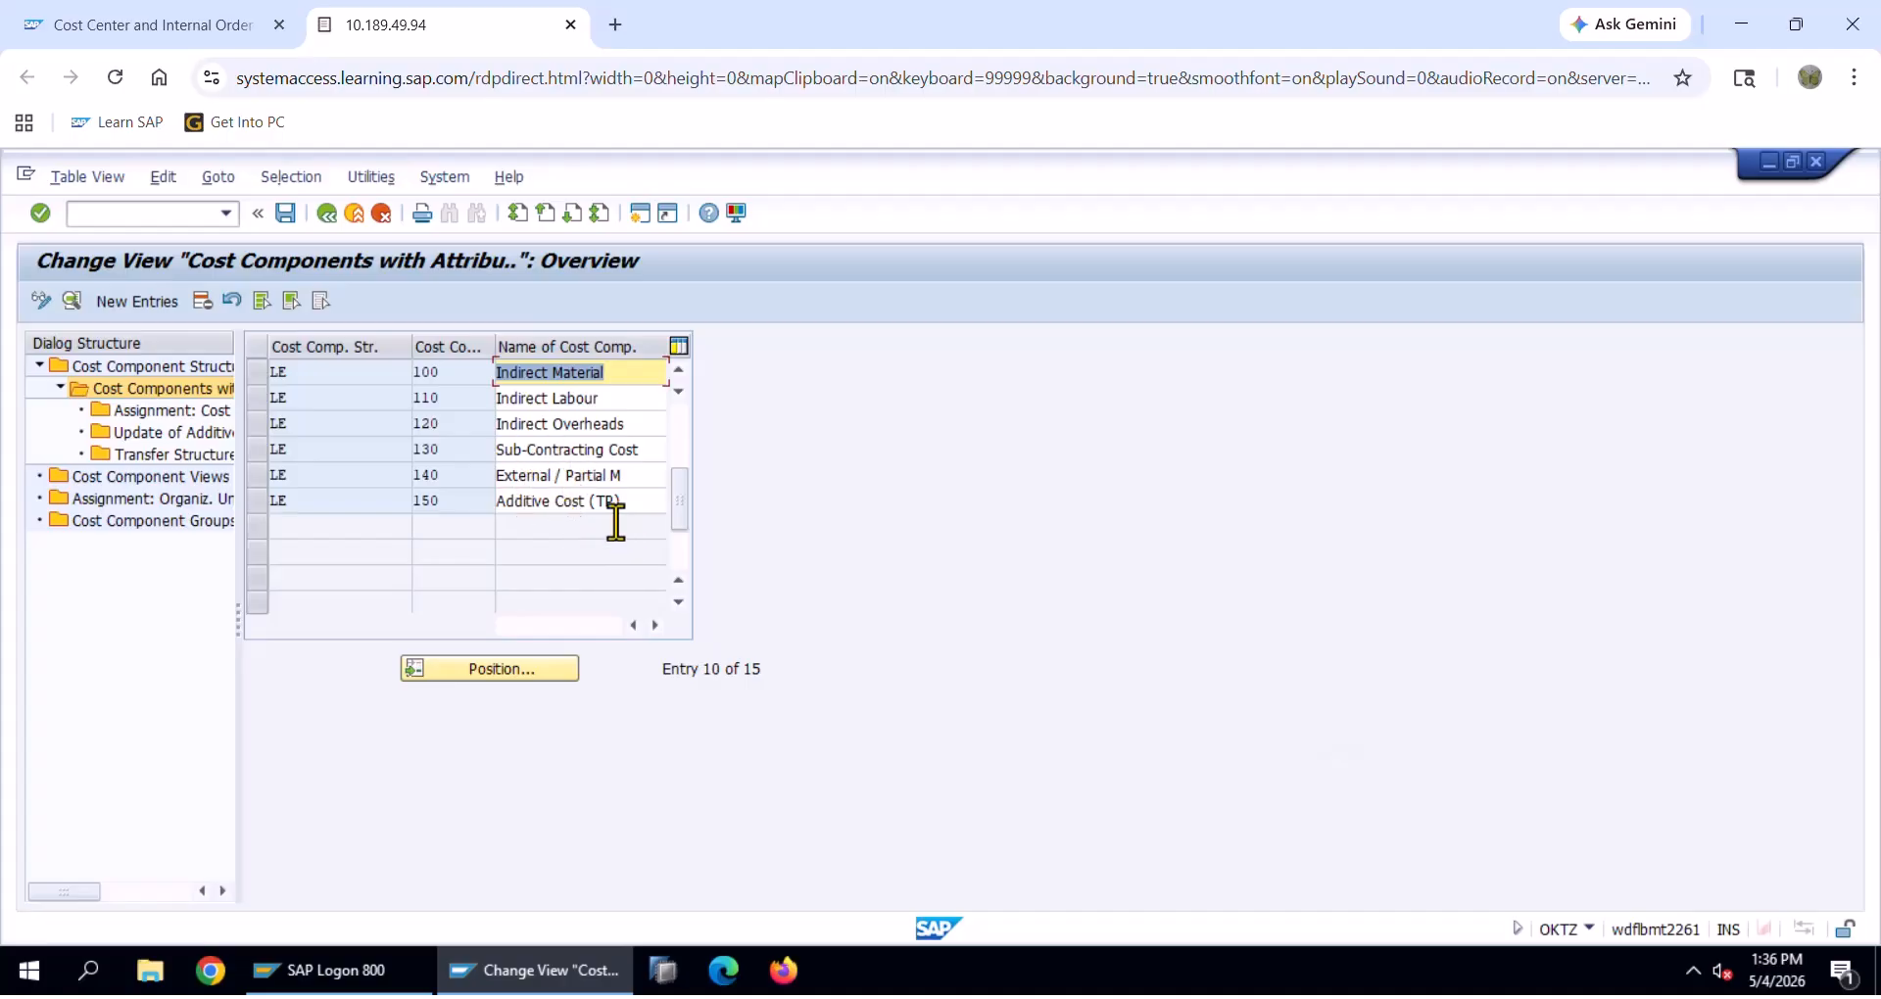
{"action": "left_click", "coordinate": [536, 450]}
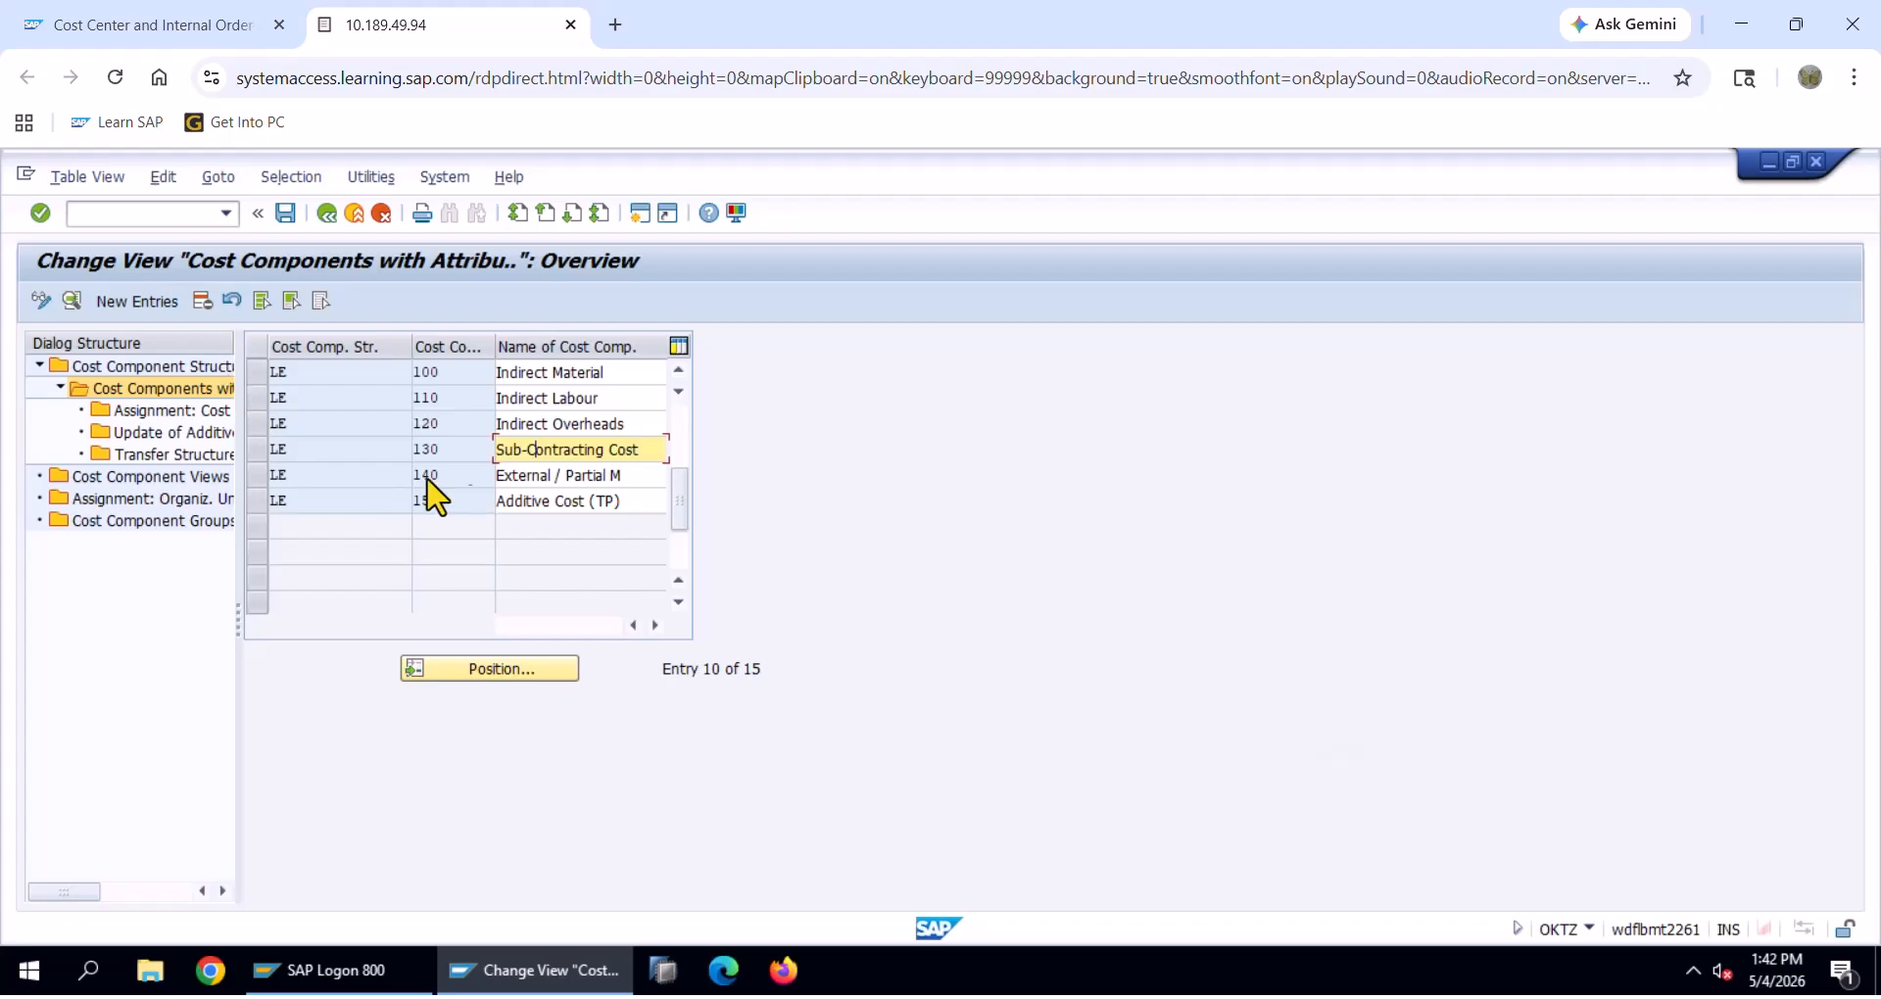
Find By Products / Scrap in the Excel cost component list and return to the SAP cost component overview
{"action": "key", "text": "alt+Tab"}
{"action": "key", "text": "alt+Tab"}
{"action": "key", "text": "alt+Tab"}
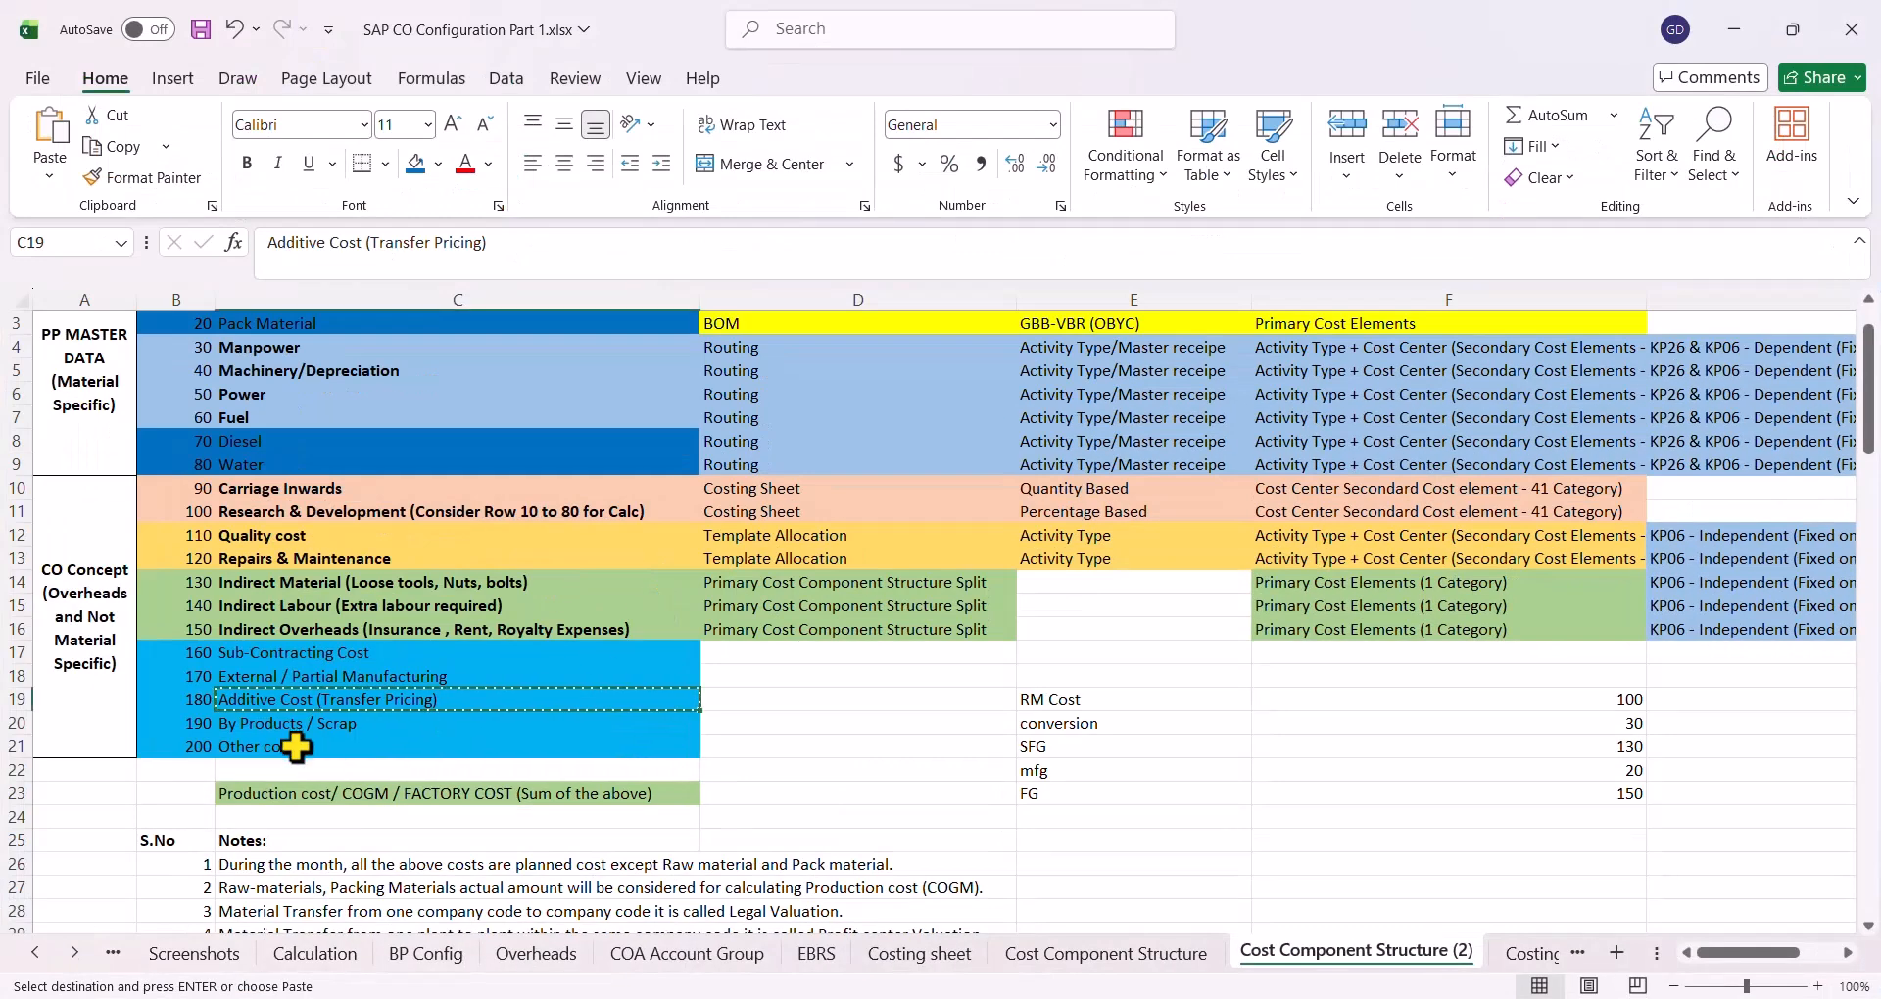
{"action": "left_click", "coordinate": [290, 723]}
{"action": "key", "text": "alt+Tab"}
{"action": "left_click", "coordinate": [461, 487]}
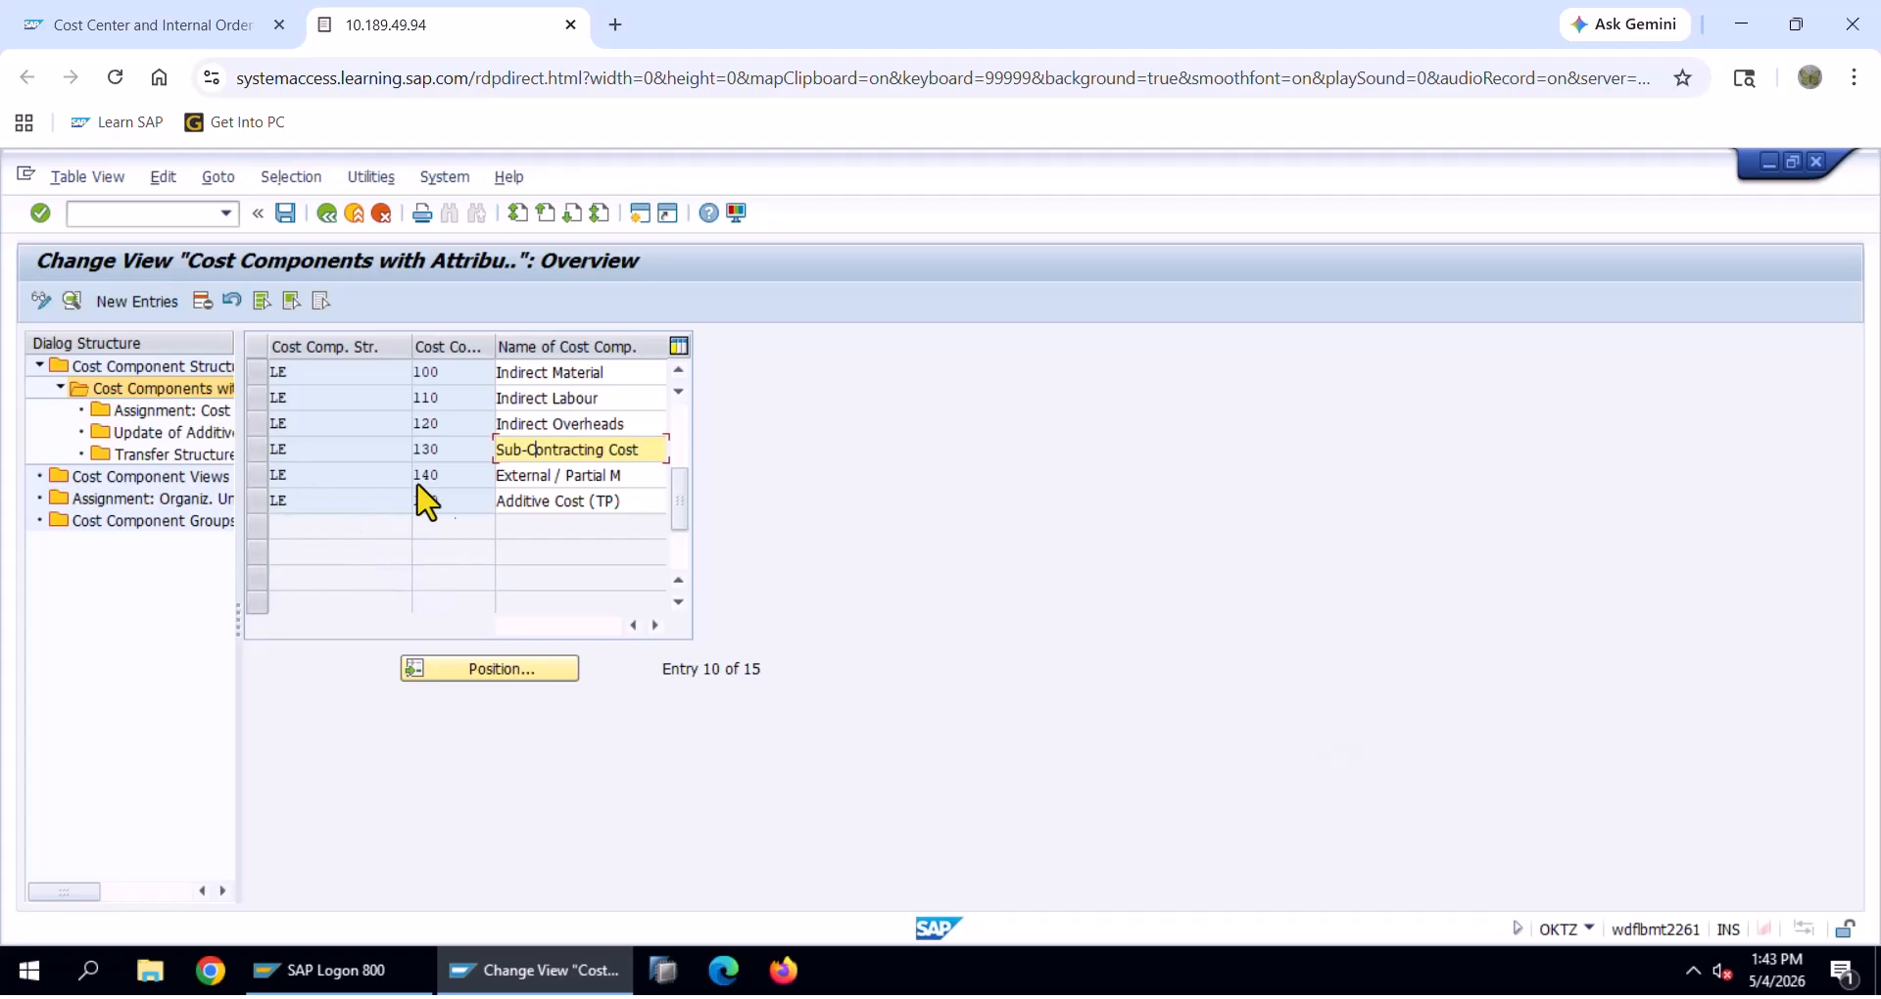
Start a new cost component entry with structure LE and number 160
{"action": "left_click", "coordinate": [138, 303]}
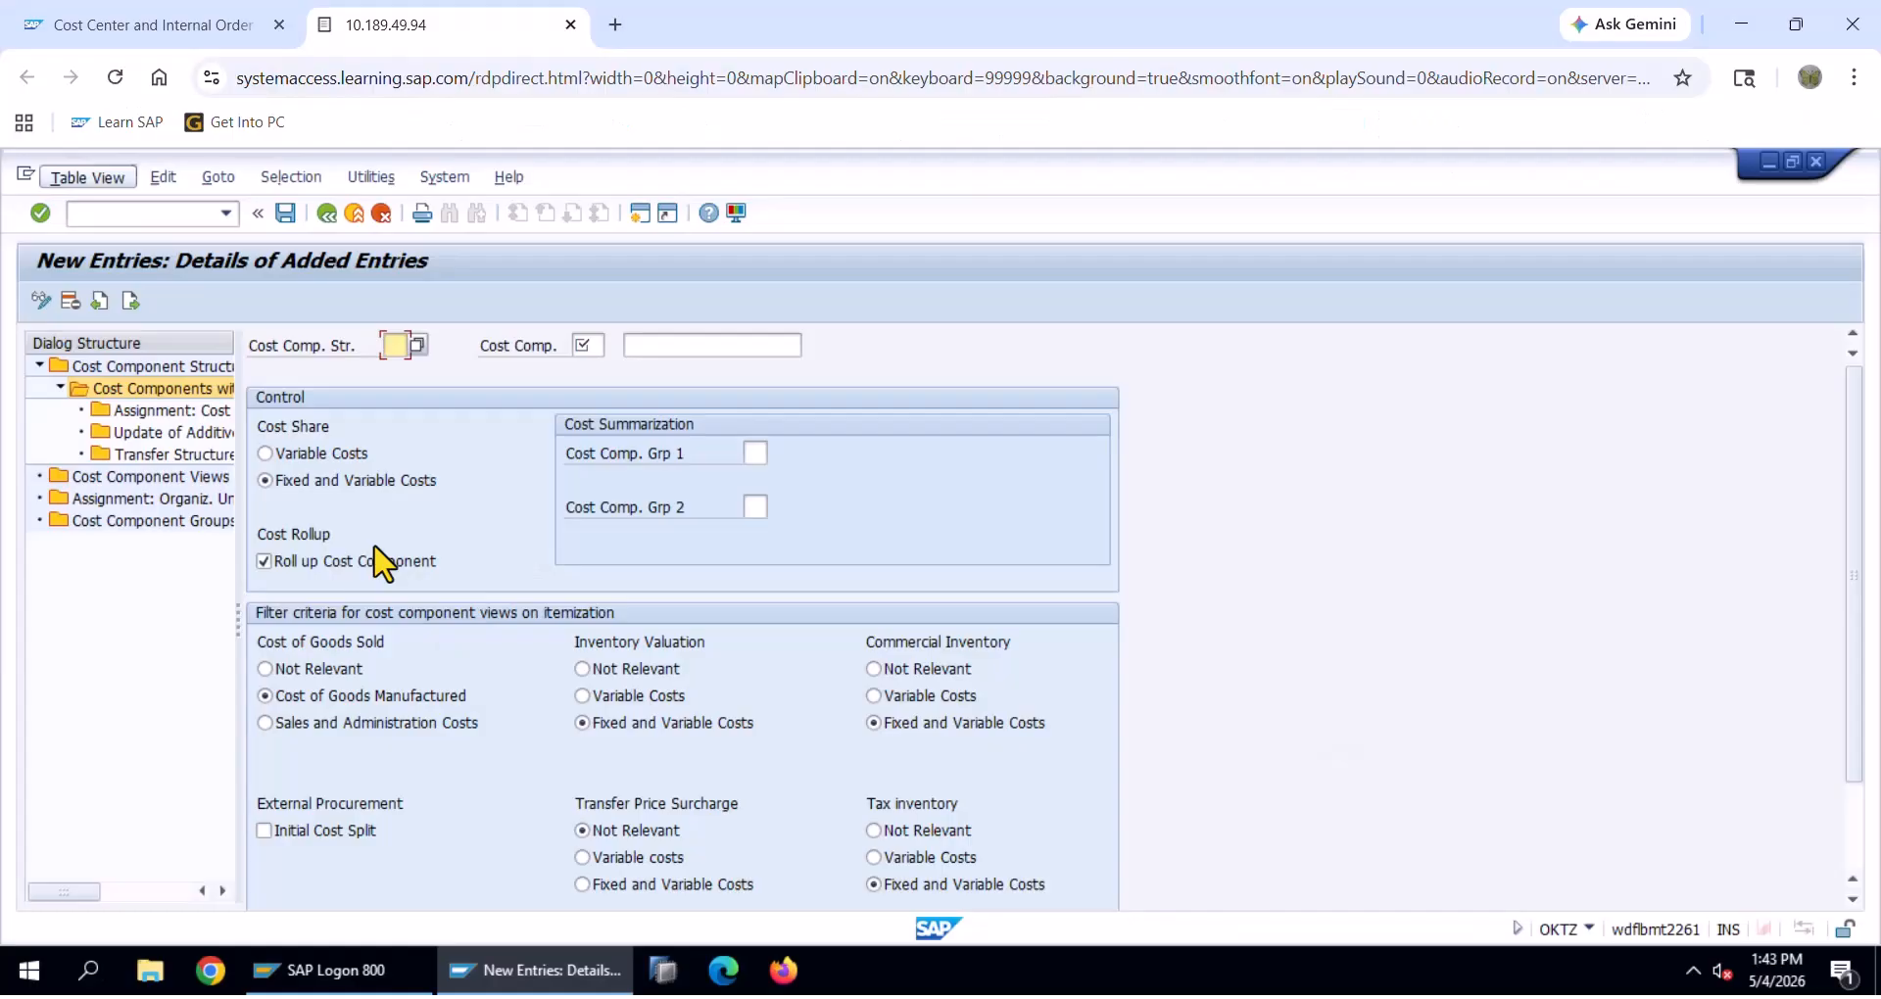
{"action": "key", "text": "alt+t"}
{"action": "key", "text": "Escape"}
{"action": "type", "text": "LE"}
{"action": "key", "text": "Tab"}
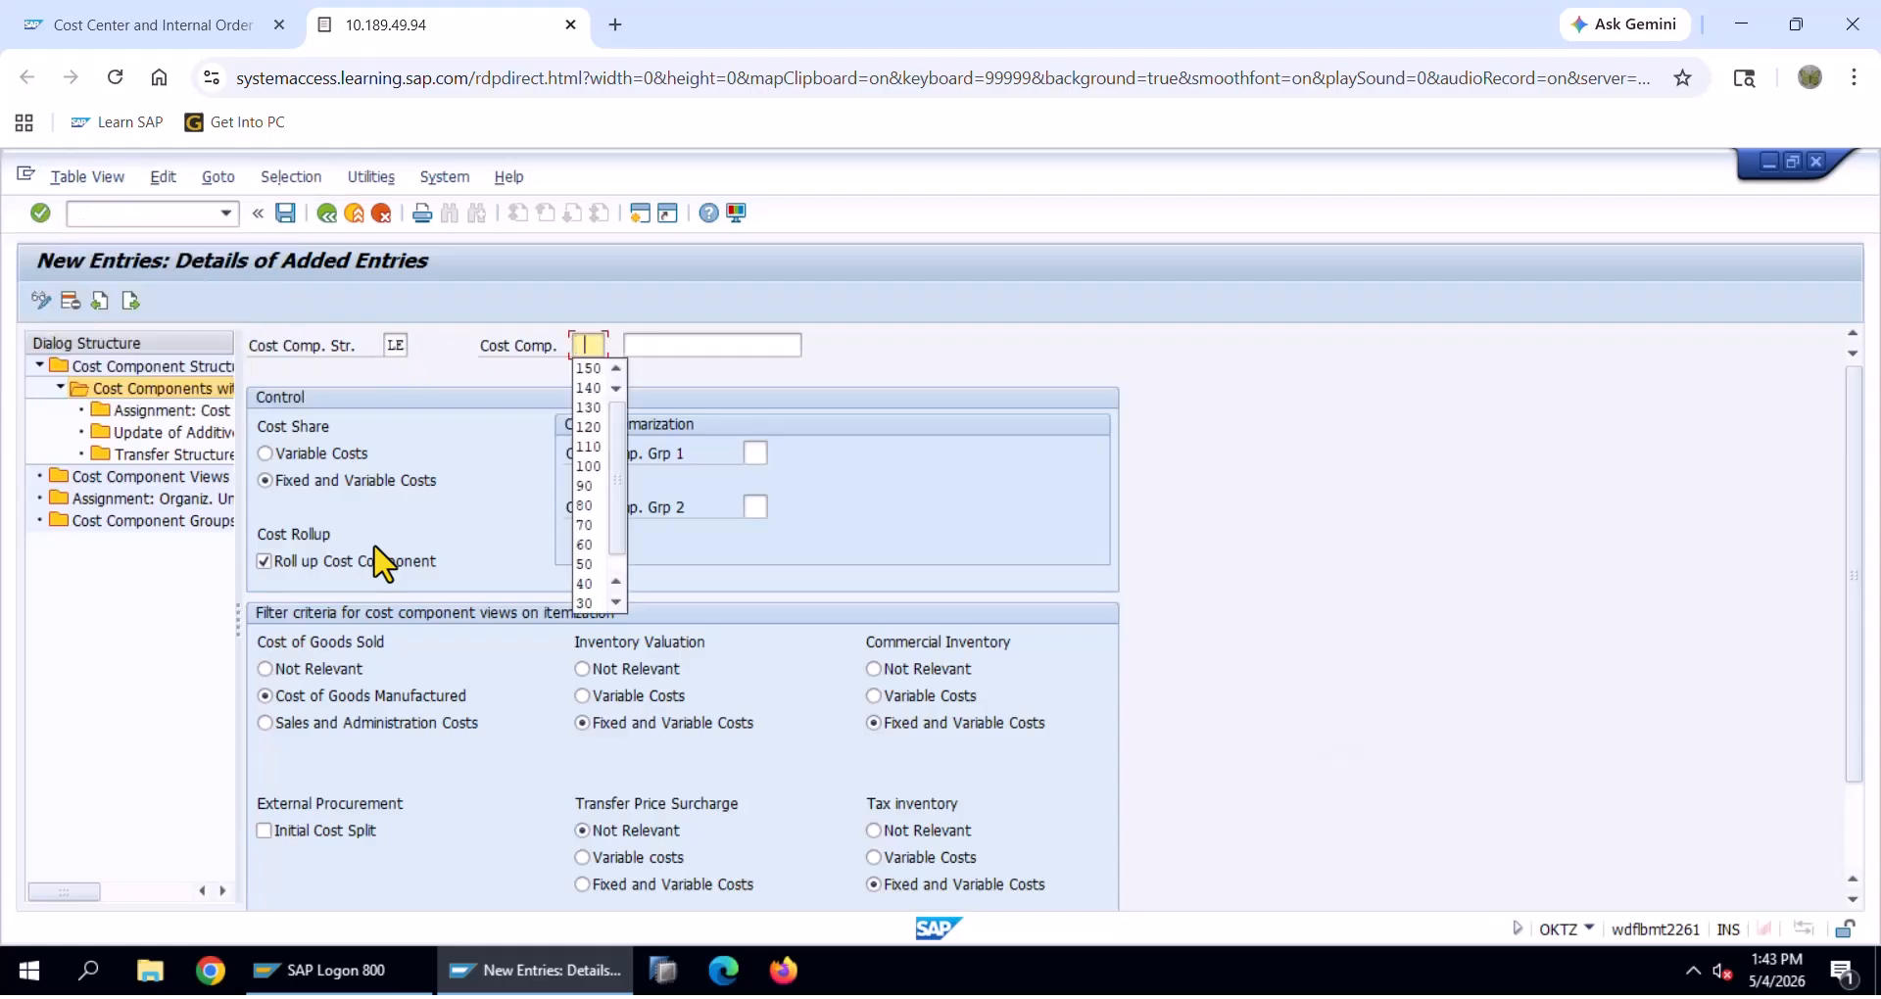
{"action": "type", "text": "160"}
{"action": "key", "text": "Tab"}
Copy the name By Products / Scrap from Excel into cost component 160, save it and return to the overview
{"action": "key", "text": "alt+Tab"}
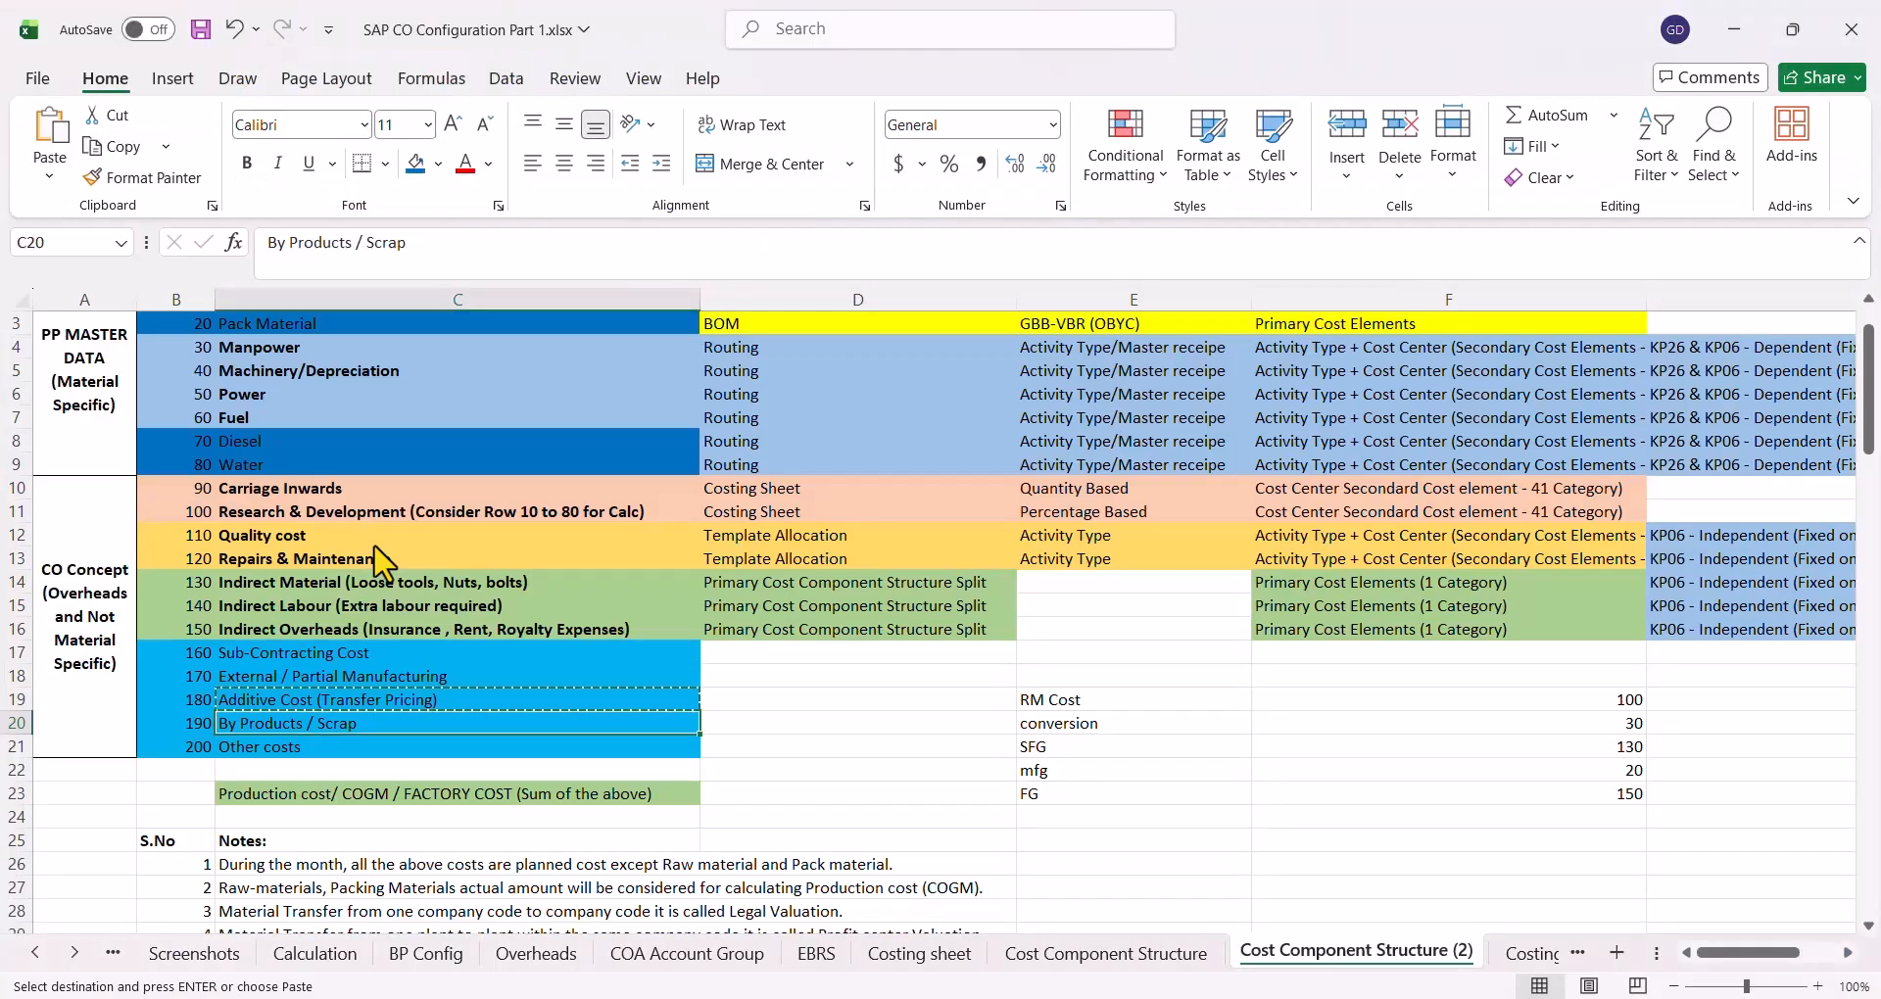
{"action": "left_click", "coordinate": [436, 724]}
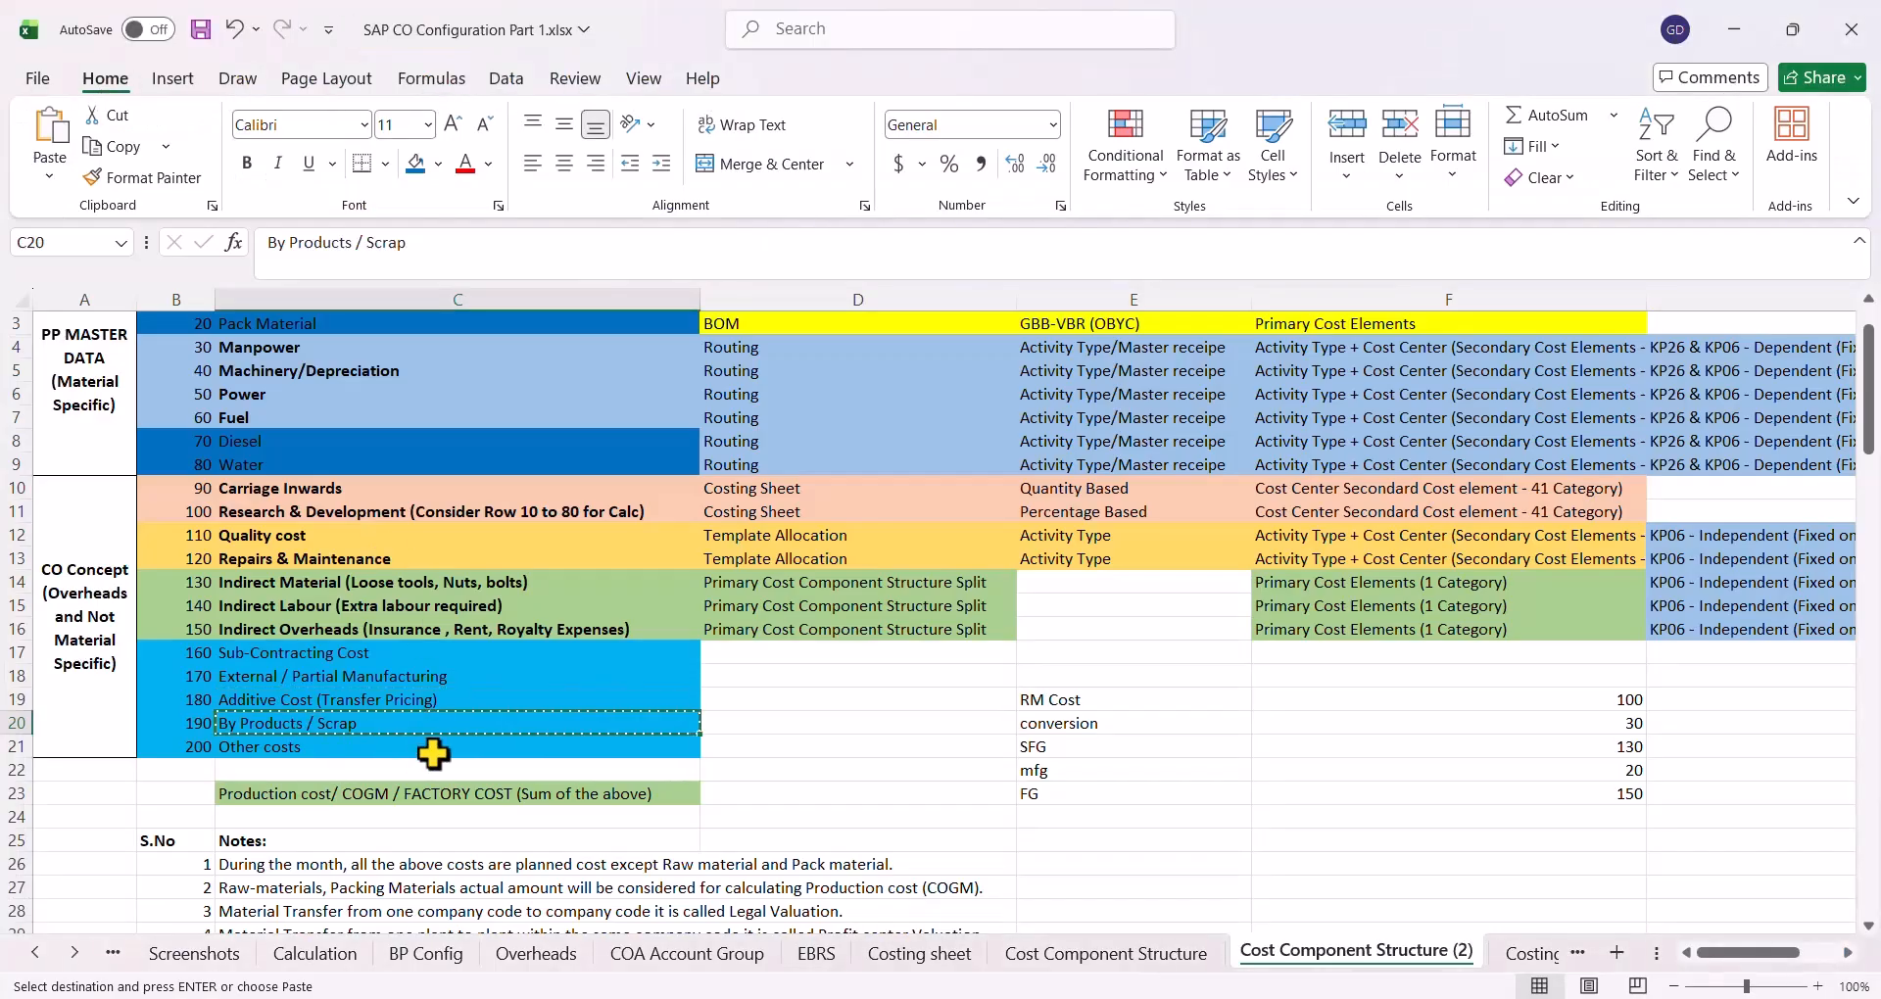
{"action": "key", "text": "alt+Tab"}
{"action": "left_click", "coordinate": [640, 566]}
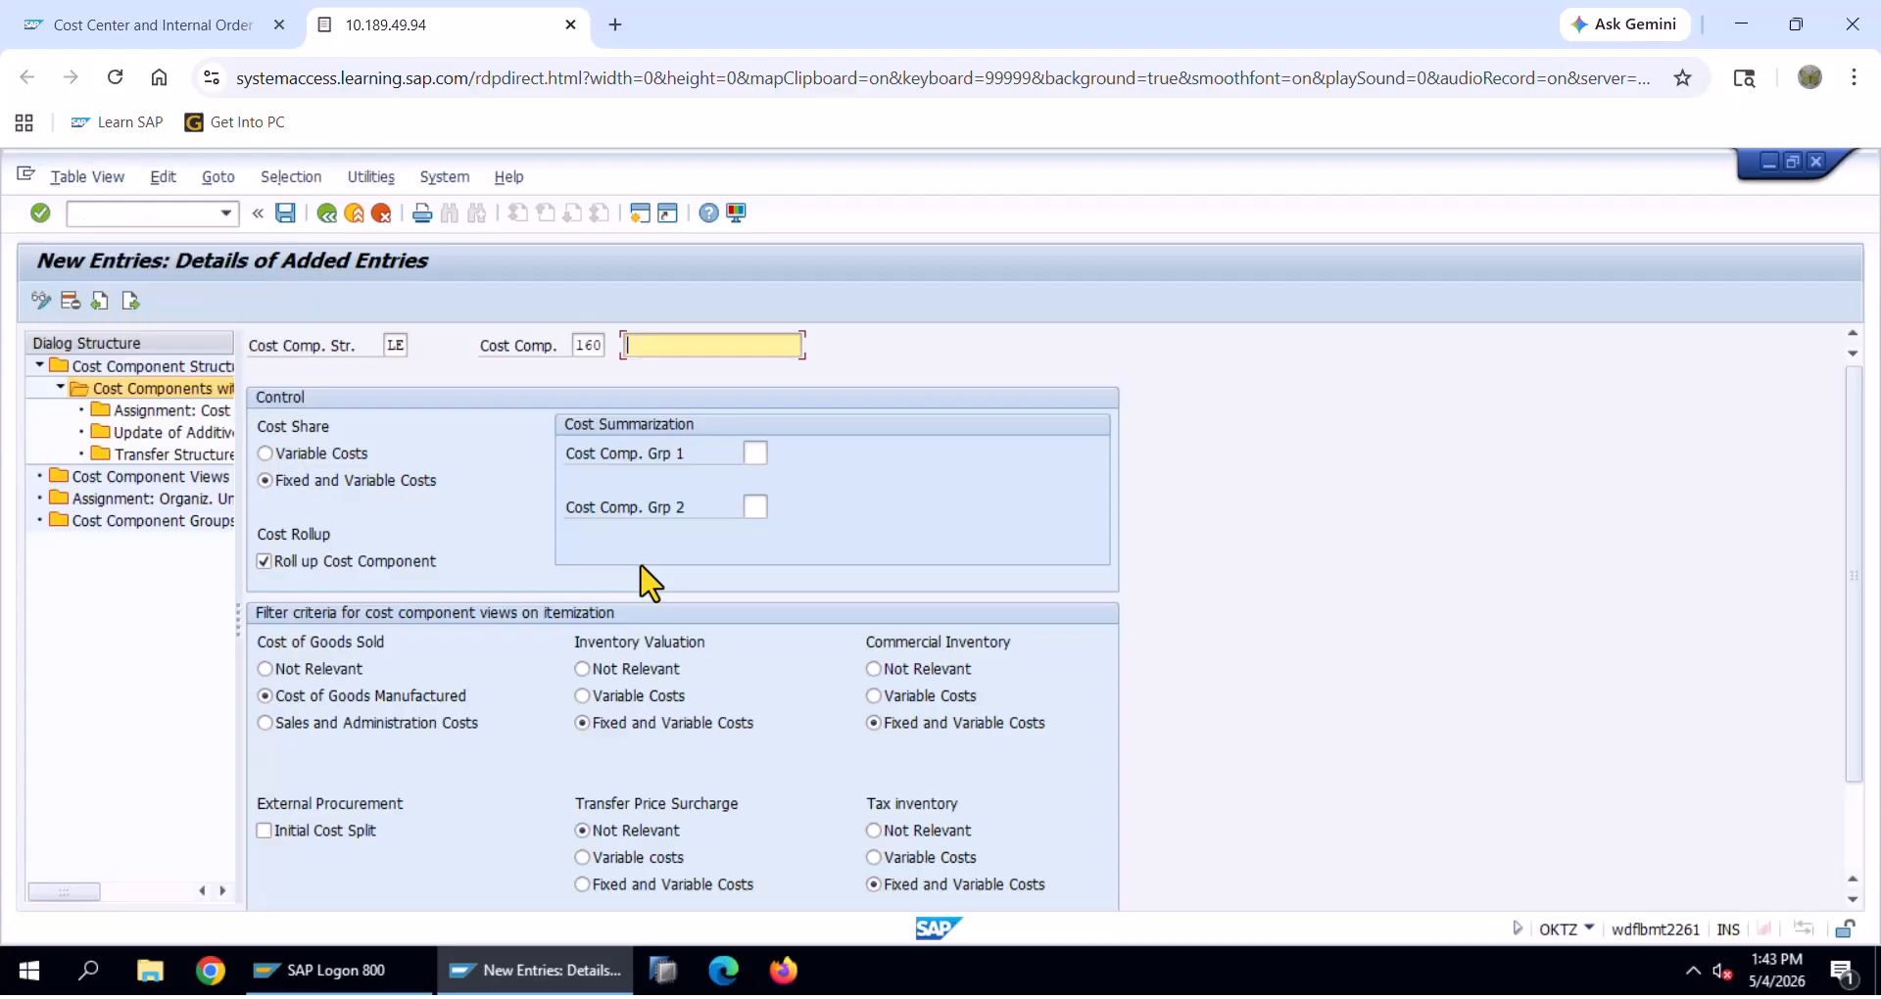
{"action": "key", "text": "ctrl+v"}
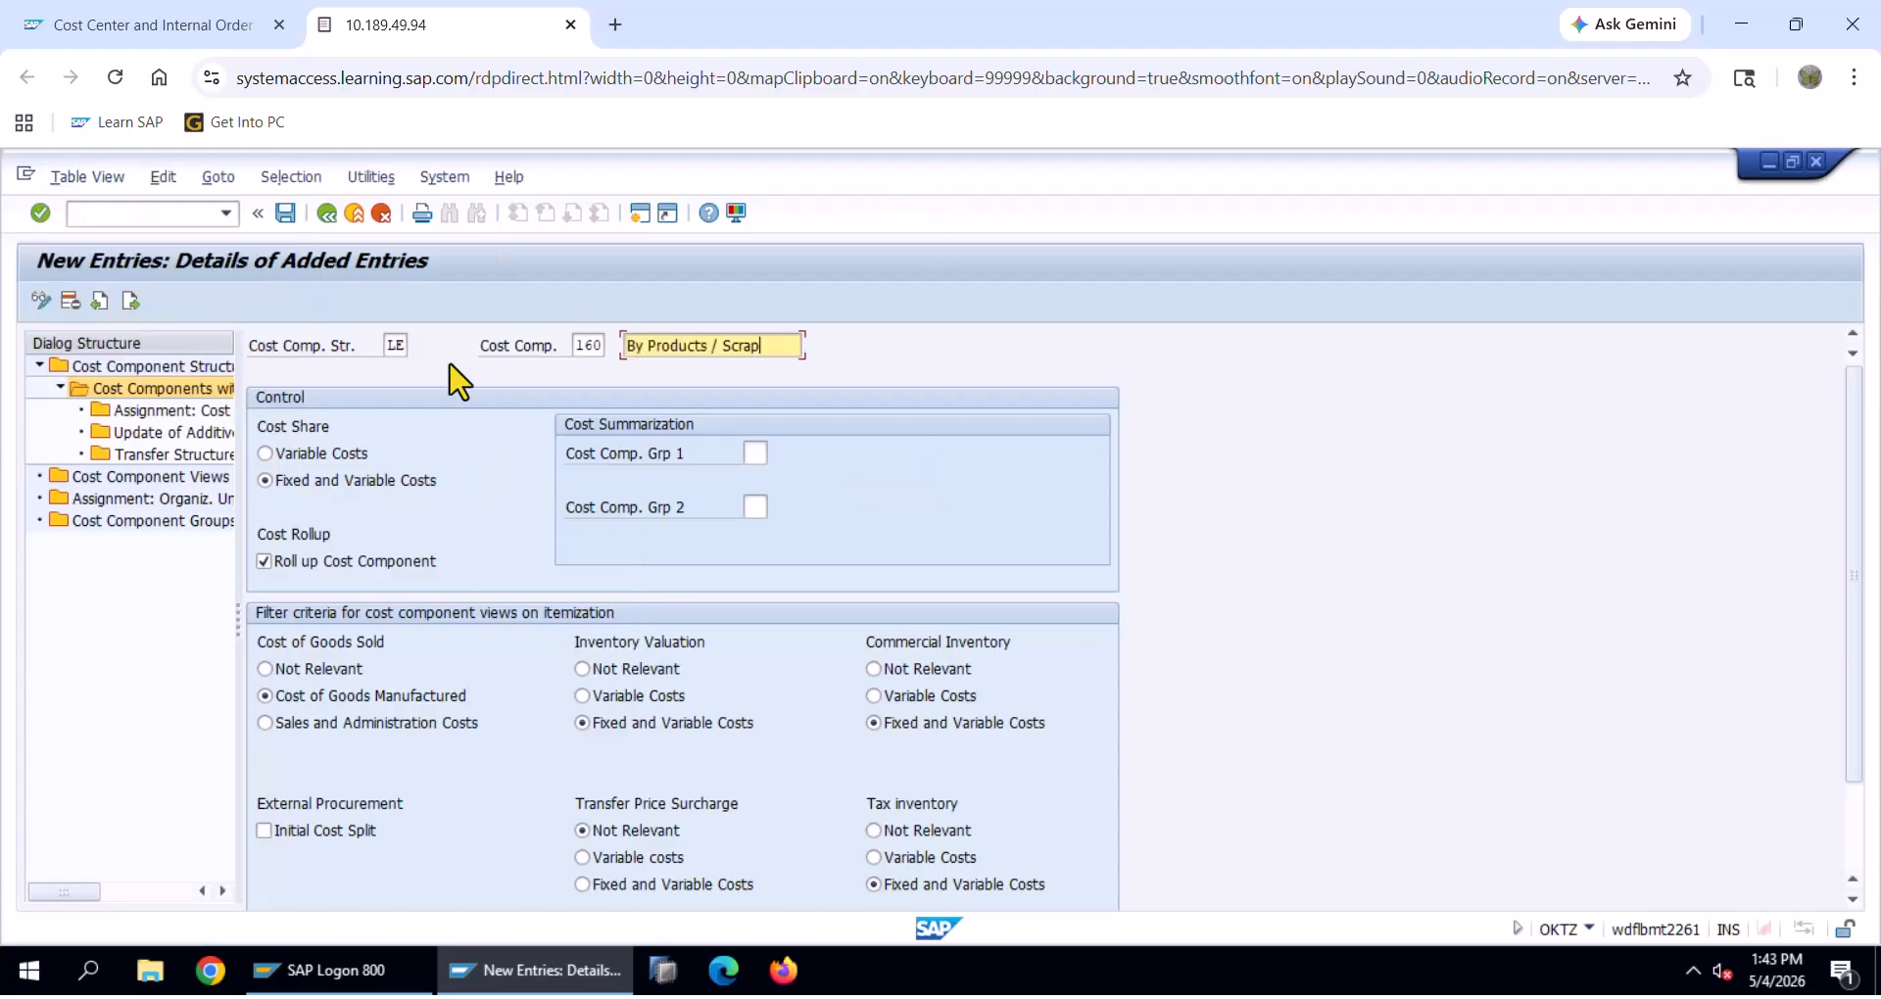
{"action": "left_click", "coordinate": [284, 217]}
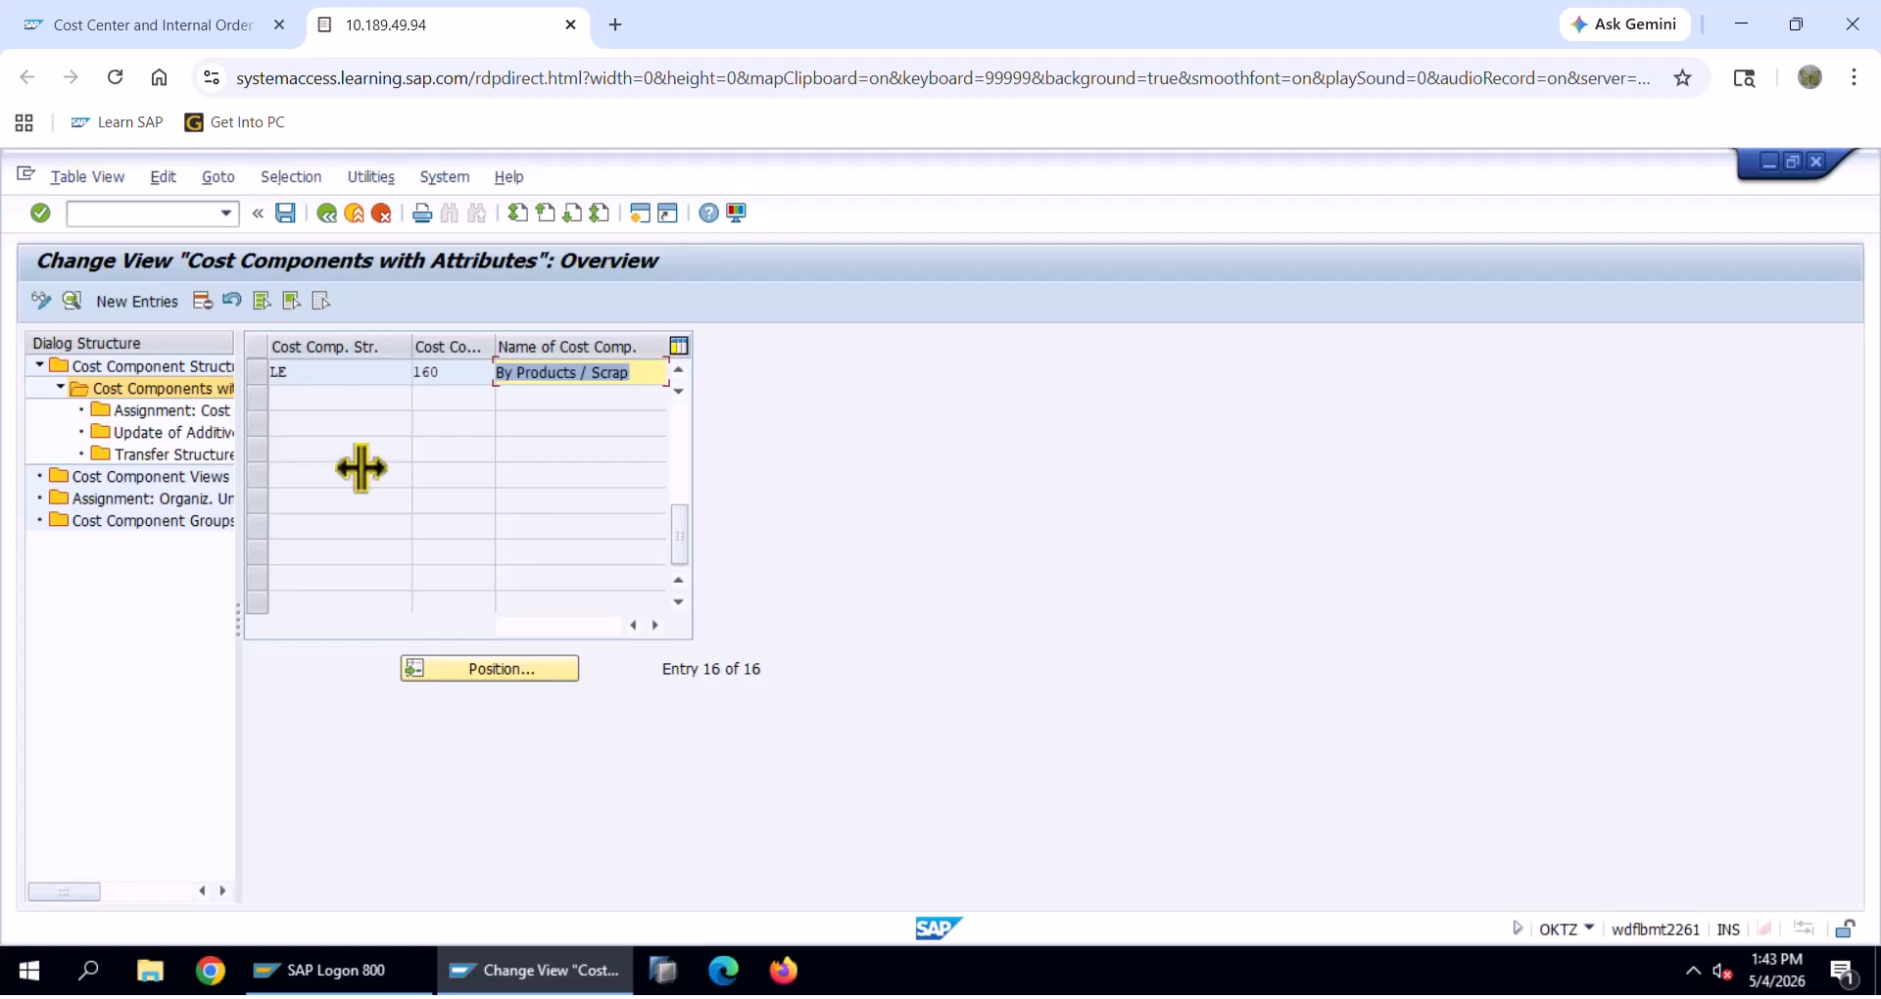
Start another cost component entry with structure LE and number 170
{"action": "left_click", "coordinate": [147, 302]}
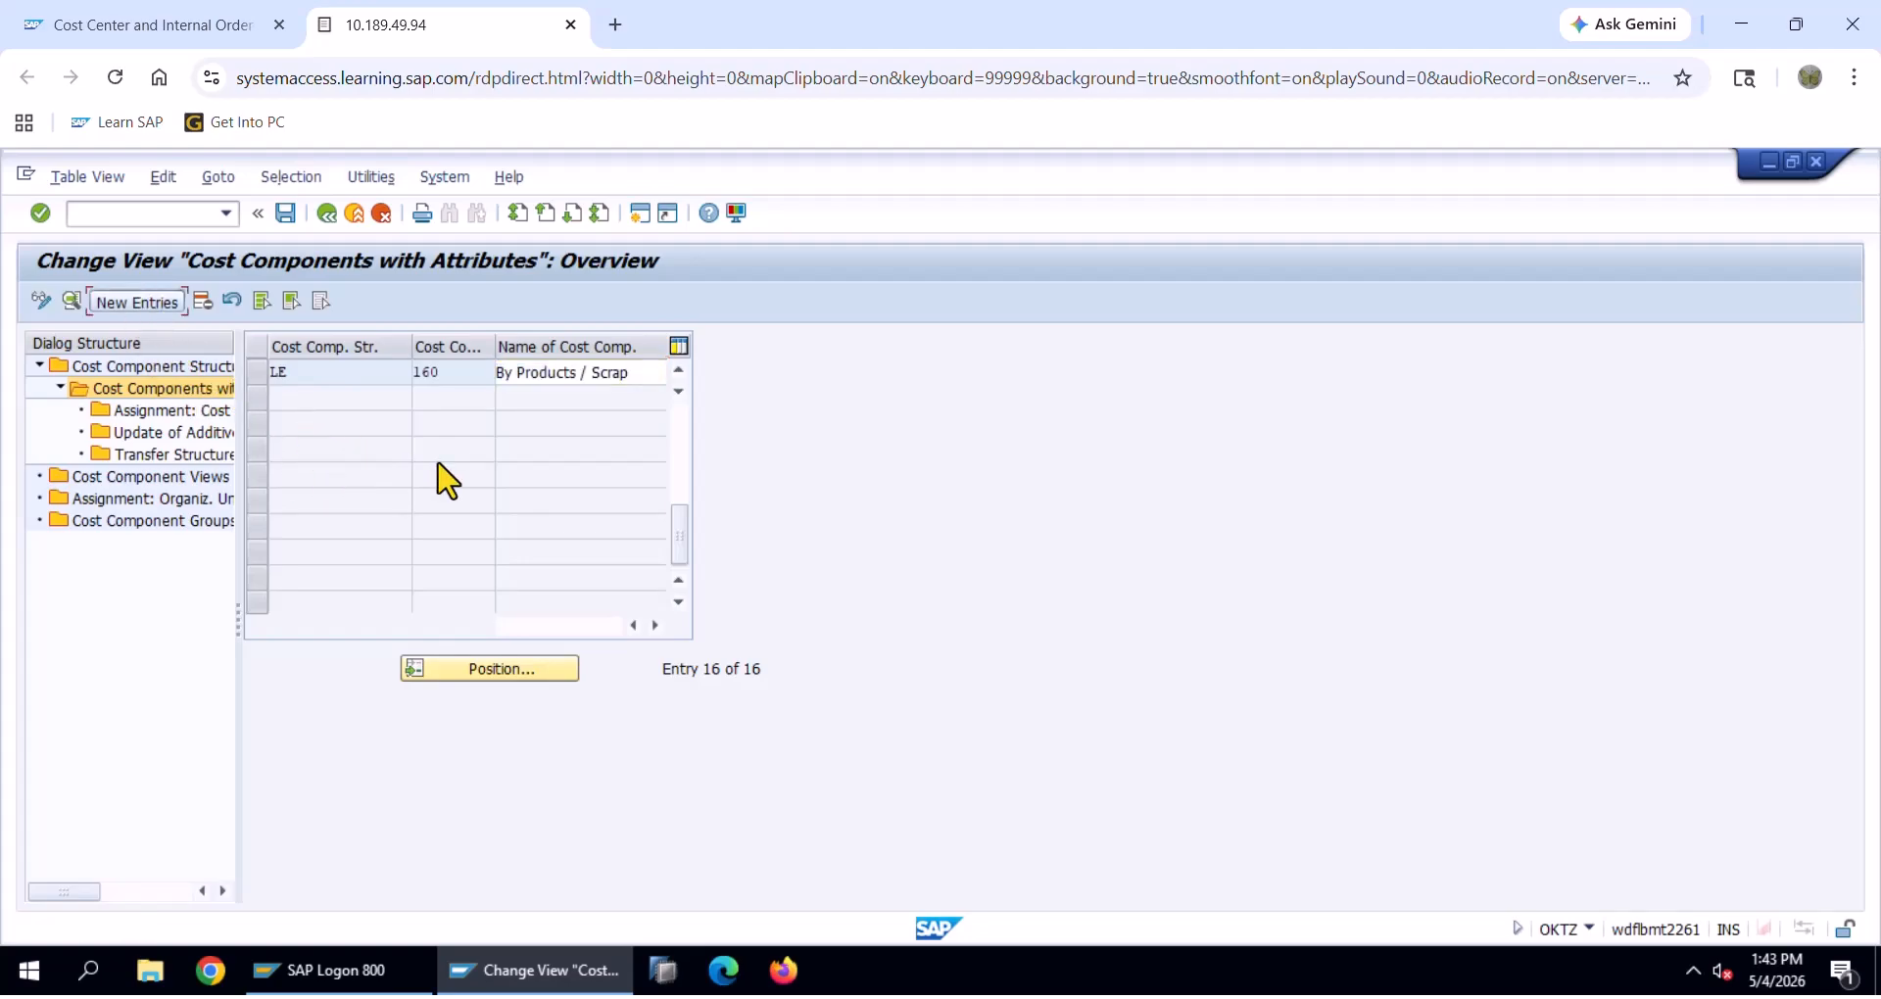
{"action": "type", "text": "LE"}
{"action": "key", "text": "Tab"}
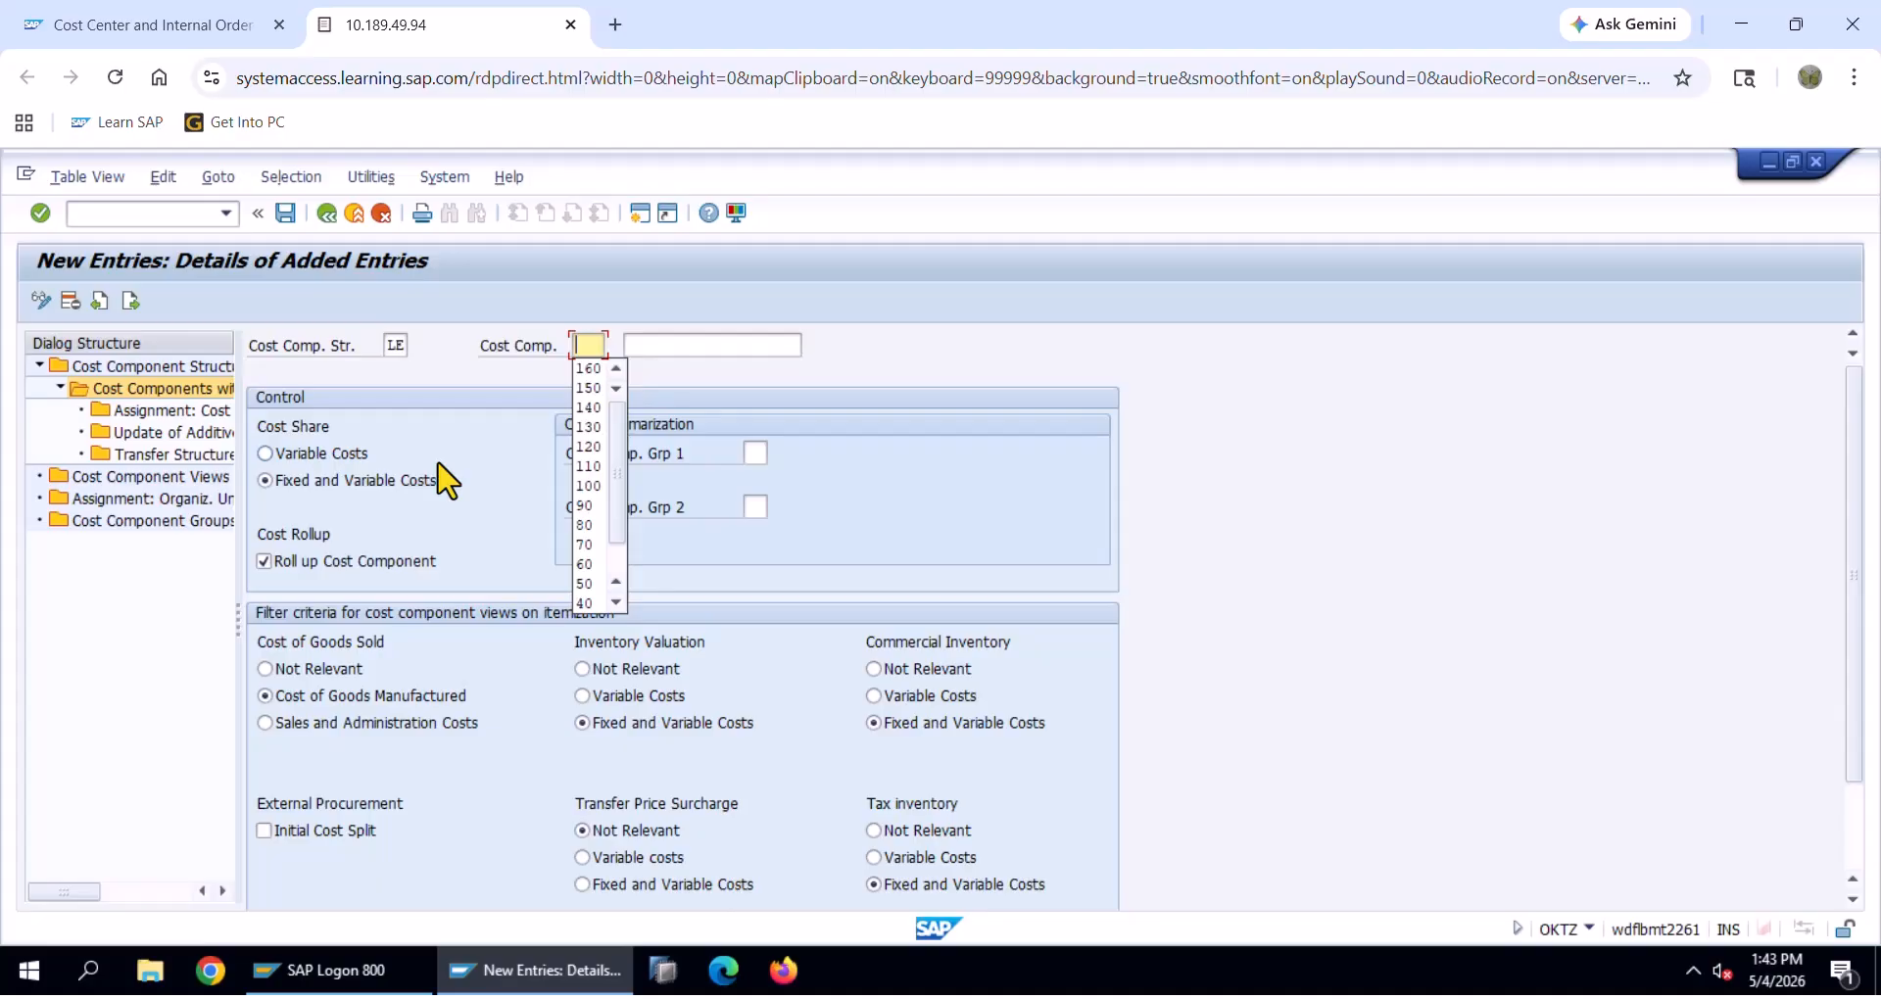
{"action": "type", "text": "170"}
{"action": "key", "text": "Tab"}
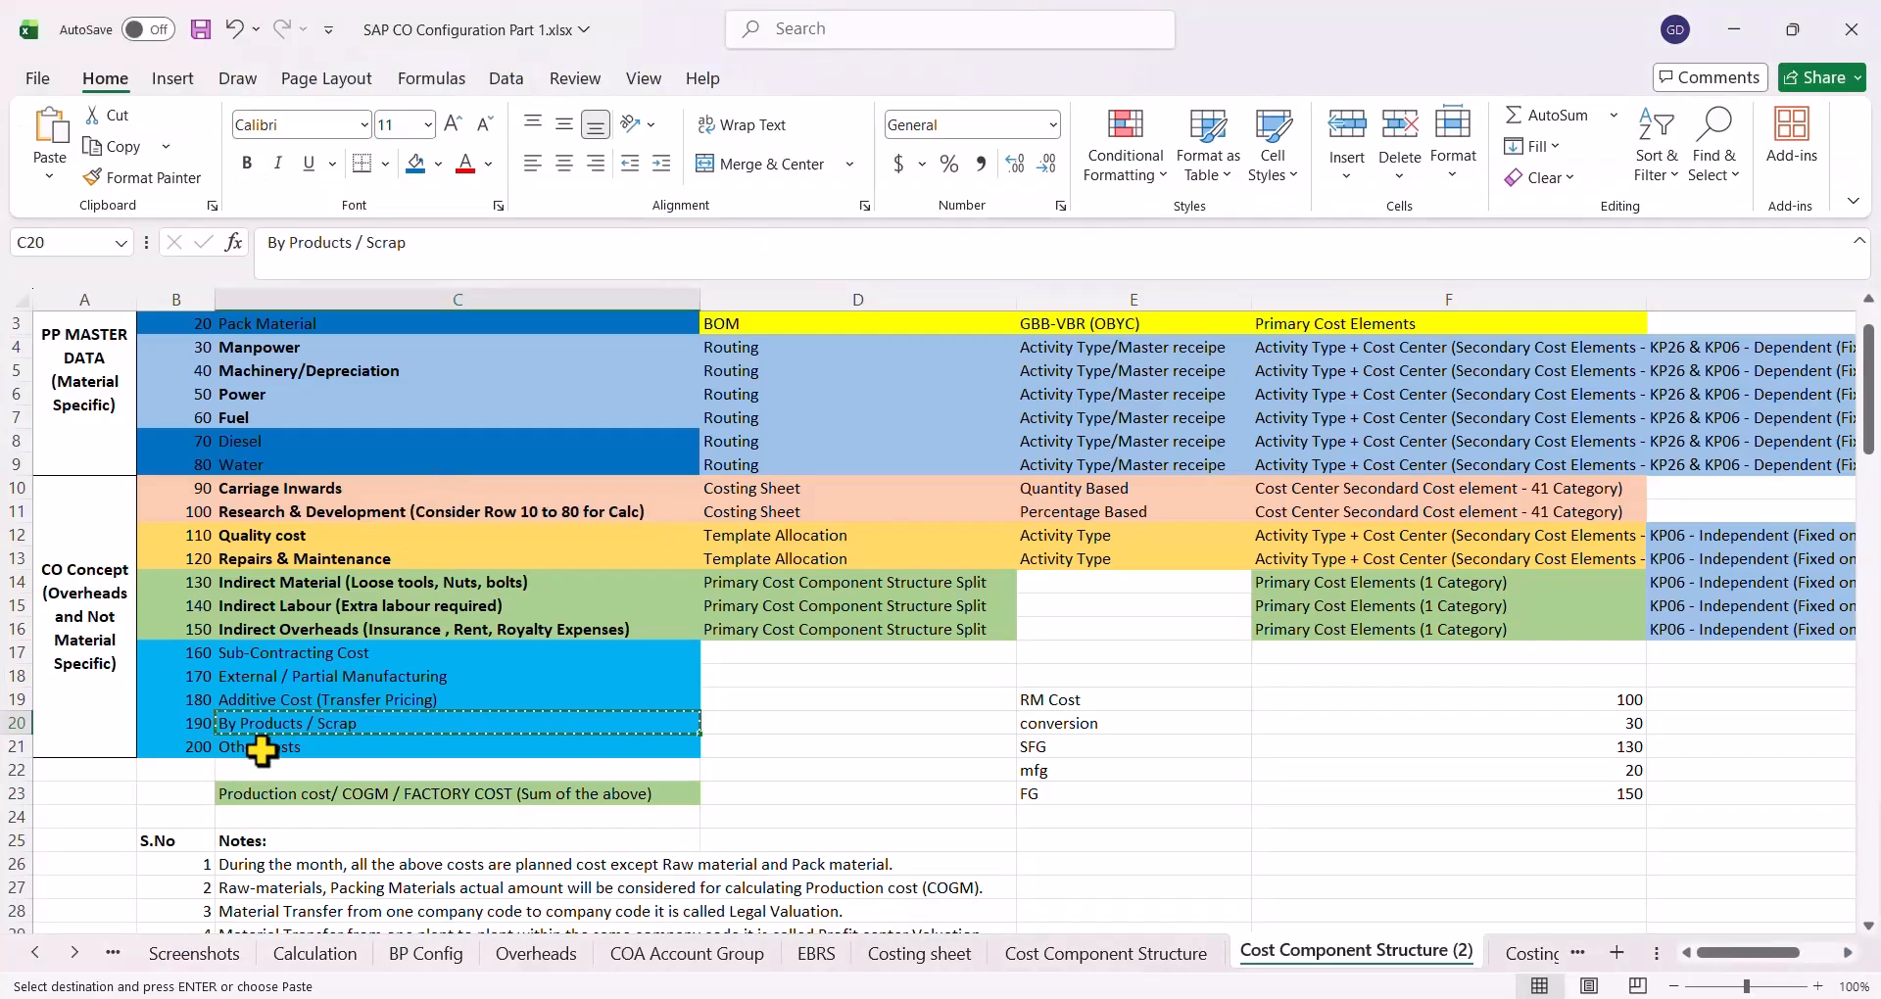
Copy the name Other costs from Excel into cost component 170, save it and return to the overview
{"action": "left_click", "coordinate": [265, 750]}
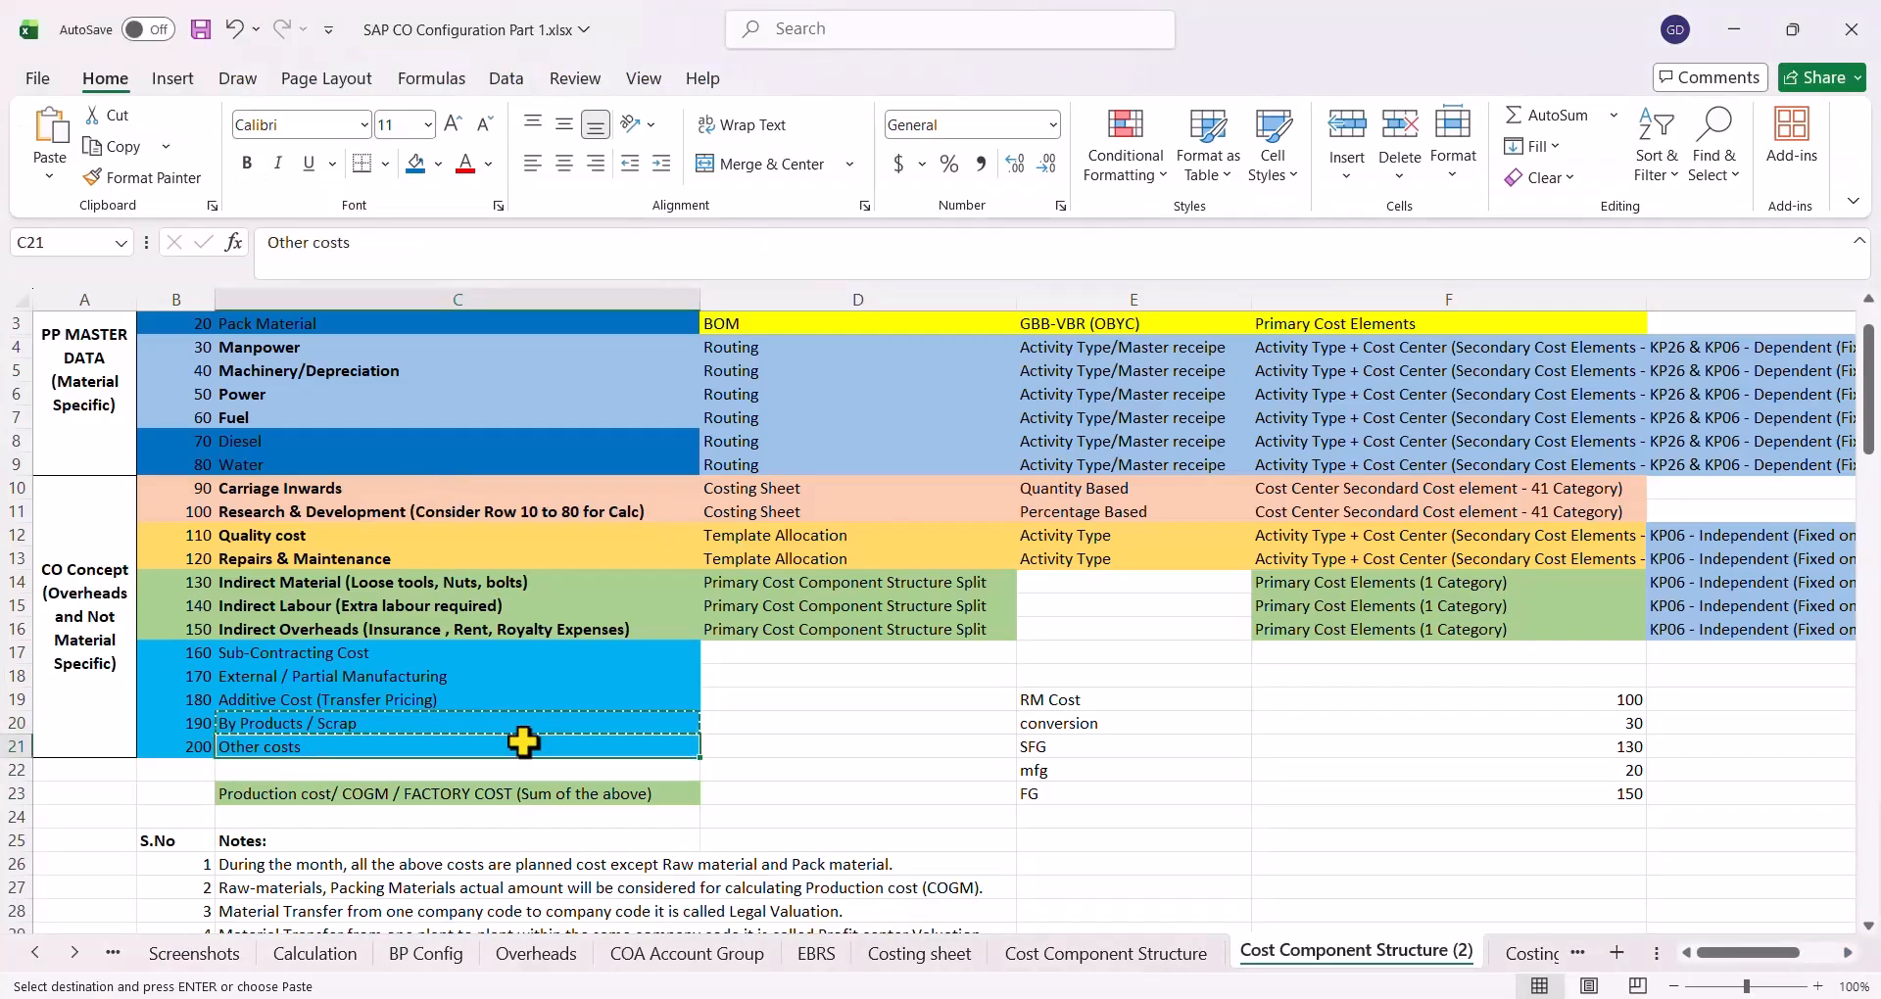
{"action": "key", "text": "alt+Tab"}
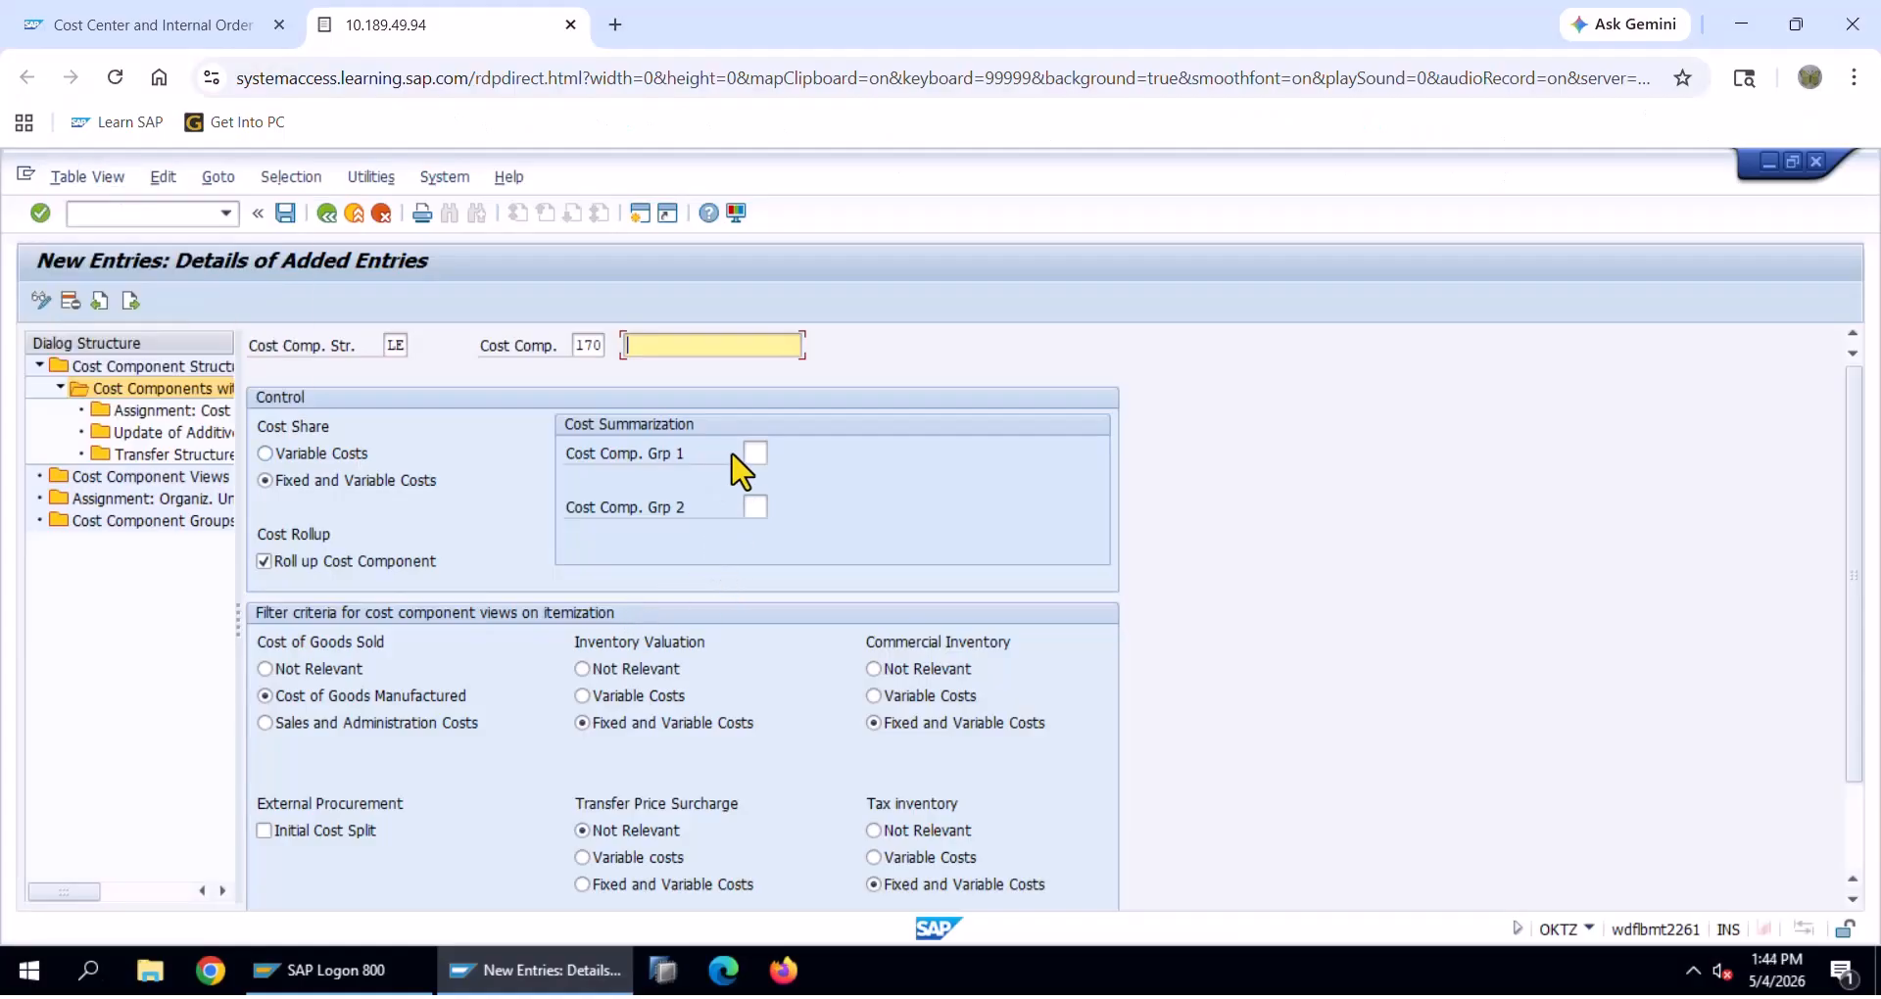
{"action": "key", "text": "ctrl+v"}
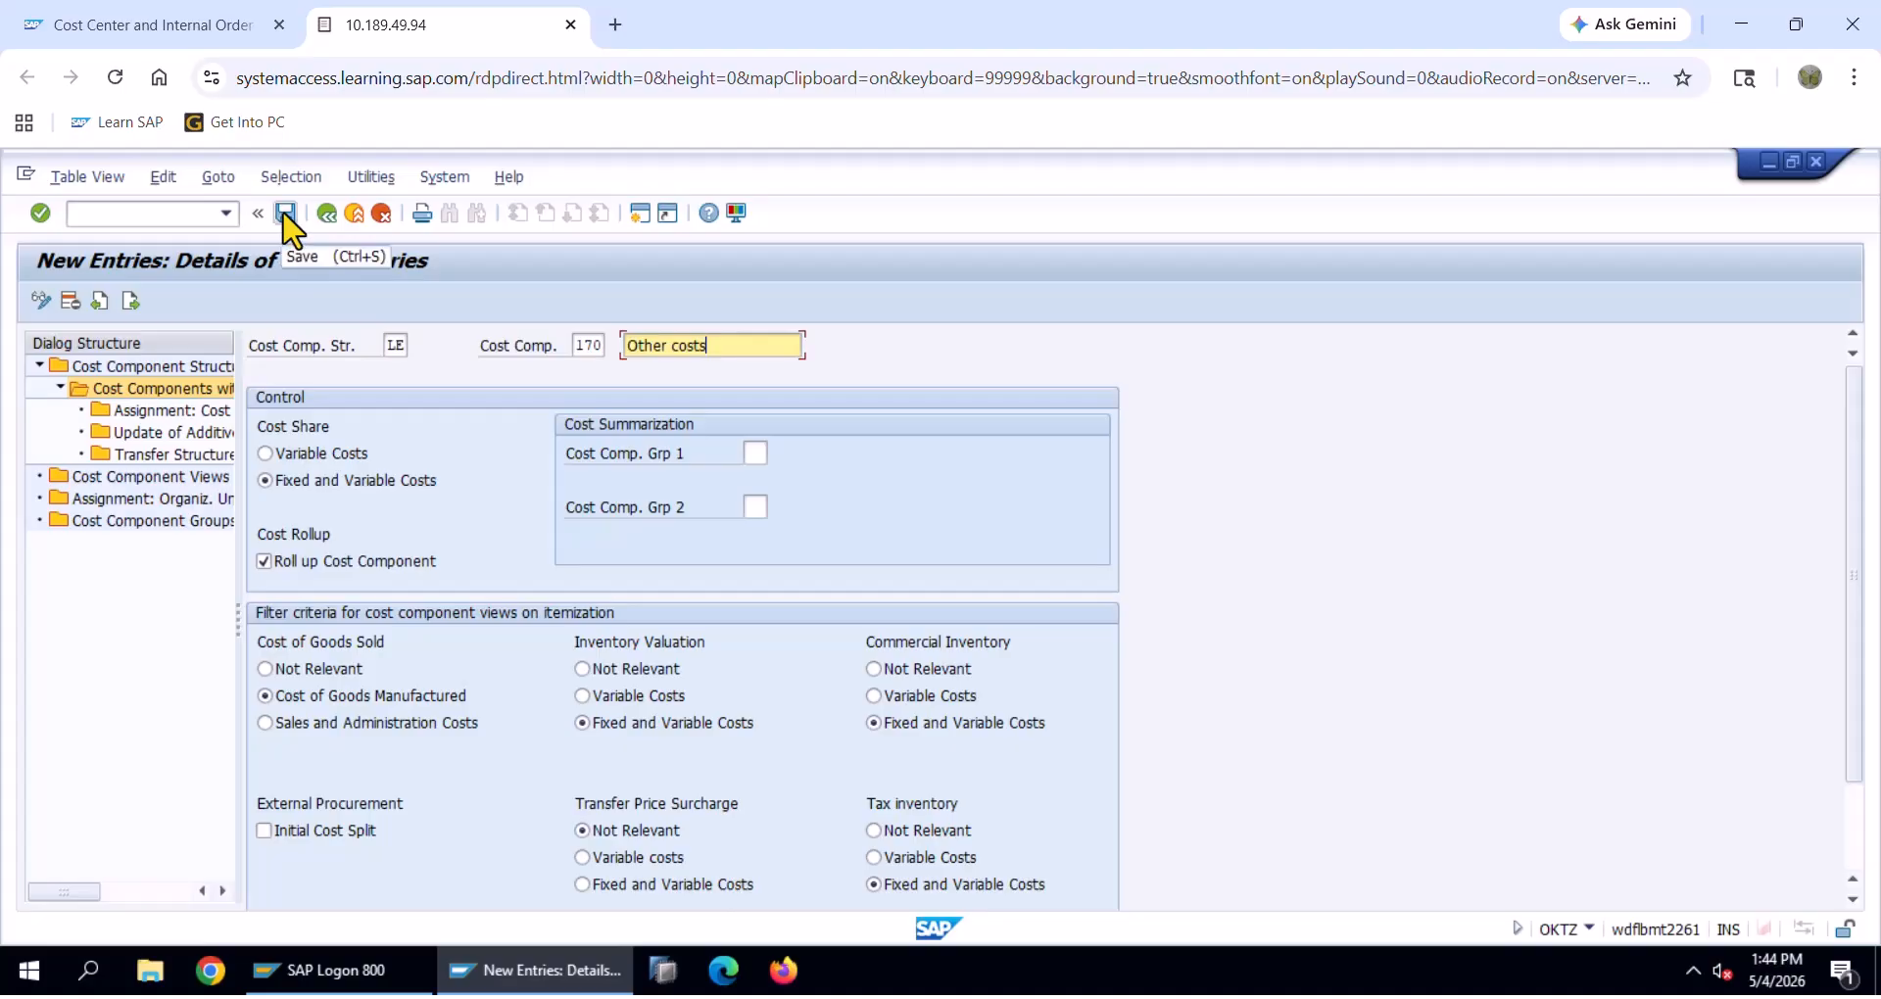
{"action": "key", "text": "ctrl+s"}
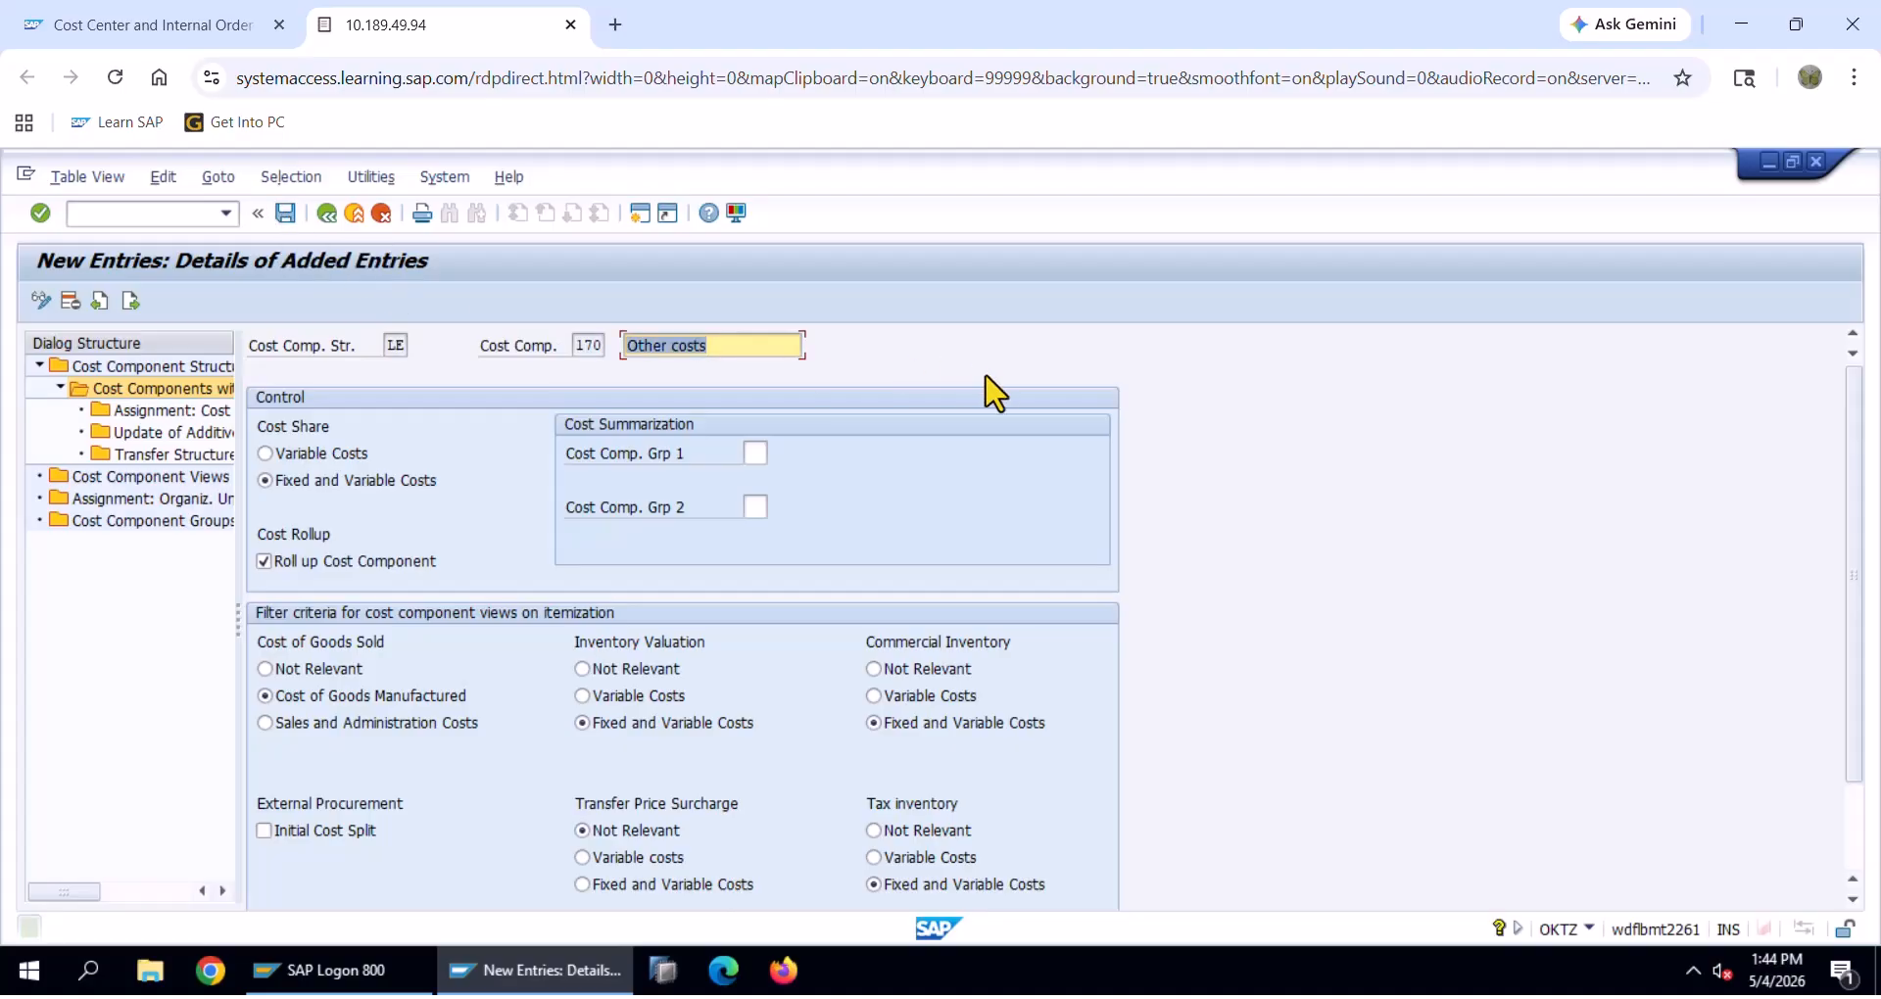
{"action": "left_click", "coordinate": [327, 216]}
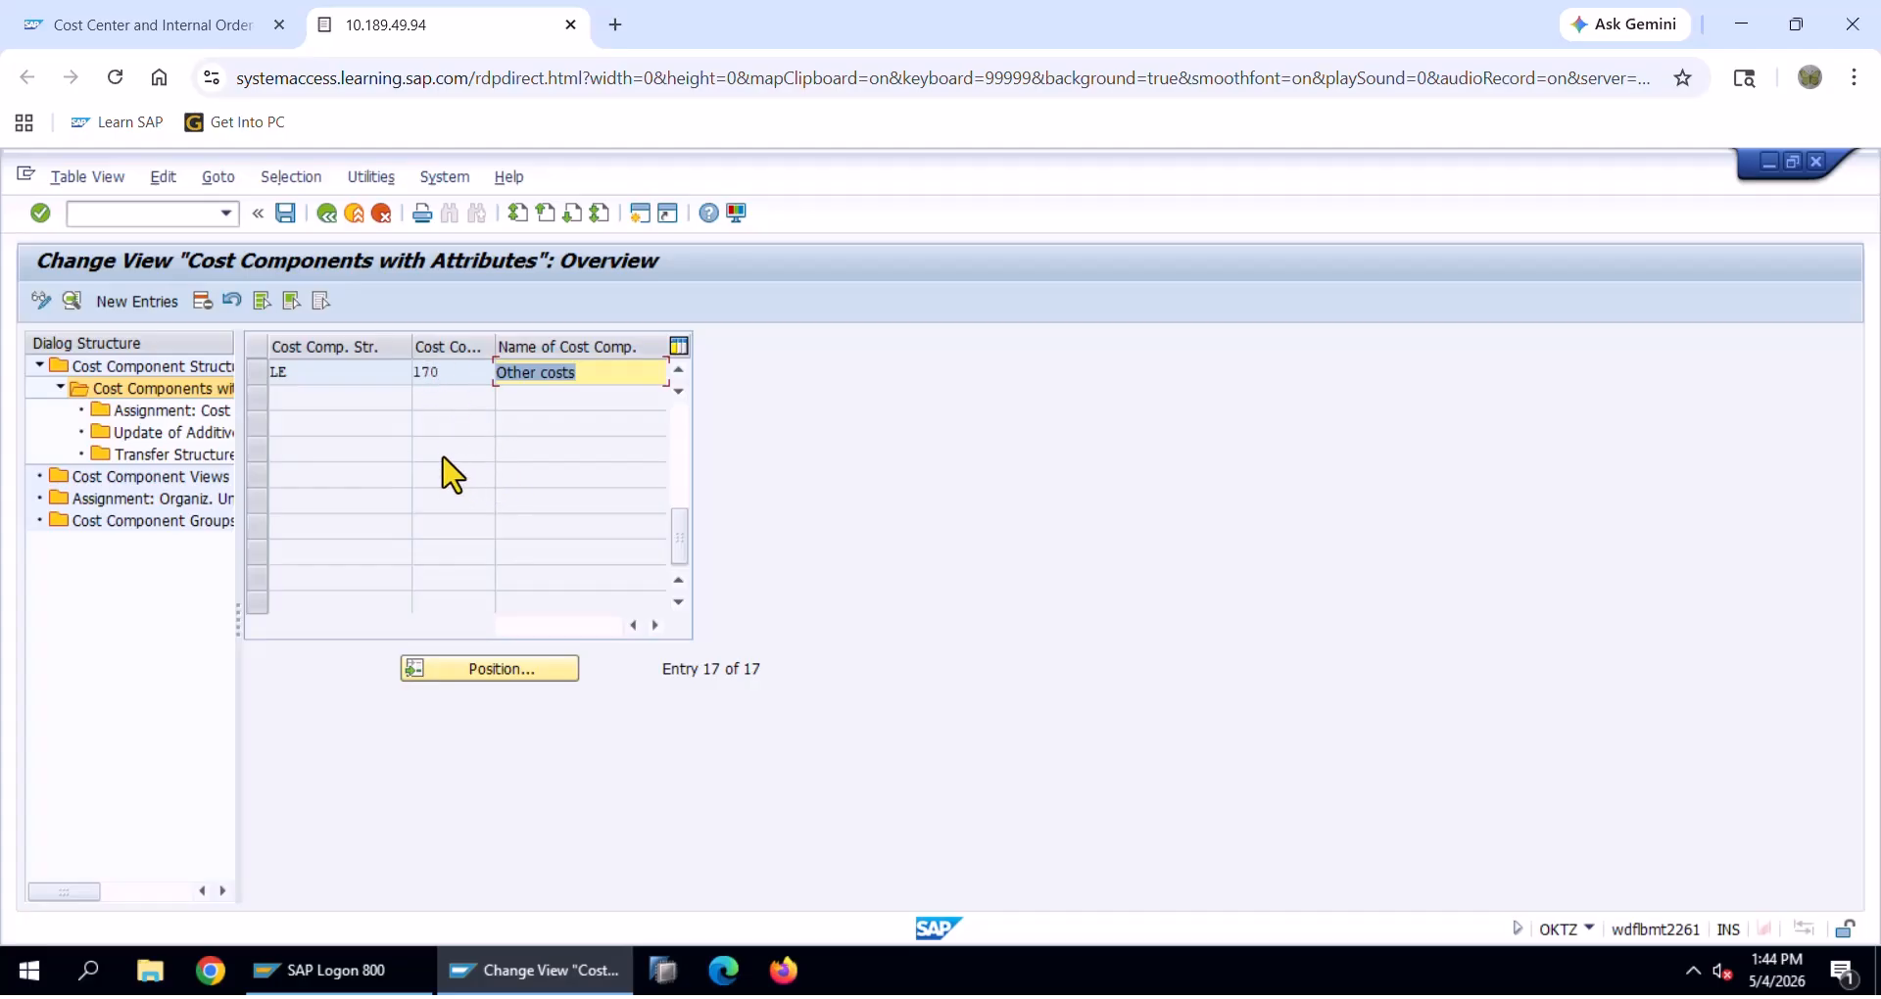
Review the overview of cost components 10 to 170 in structure LE
{"action": "scroll", "coordinate": [433, 454], "scroll_direction": "up", "scroll_amount": 1}
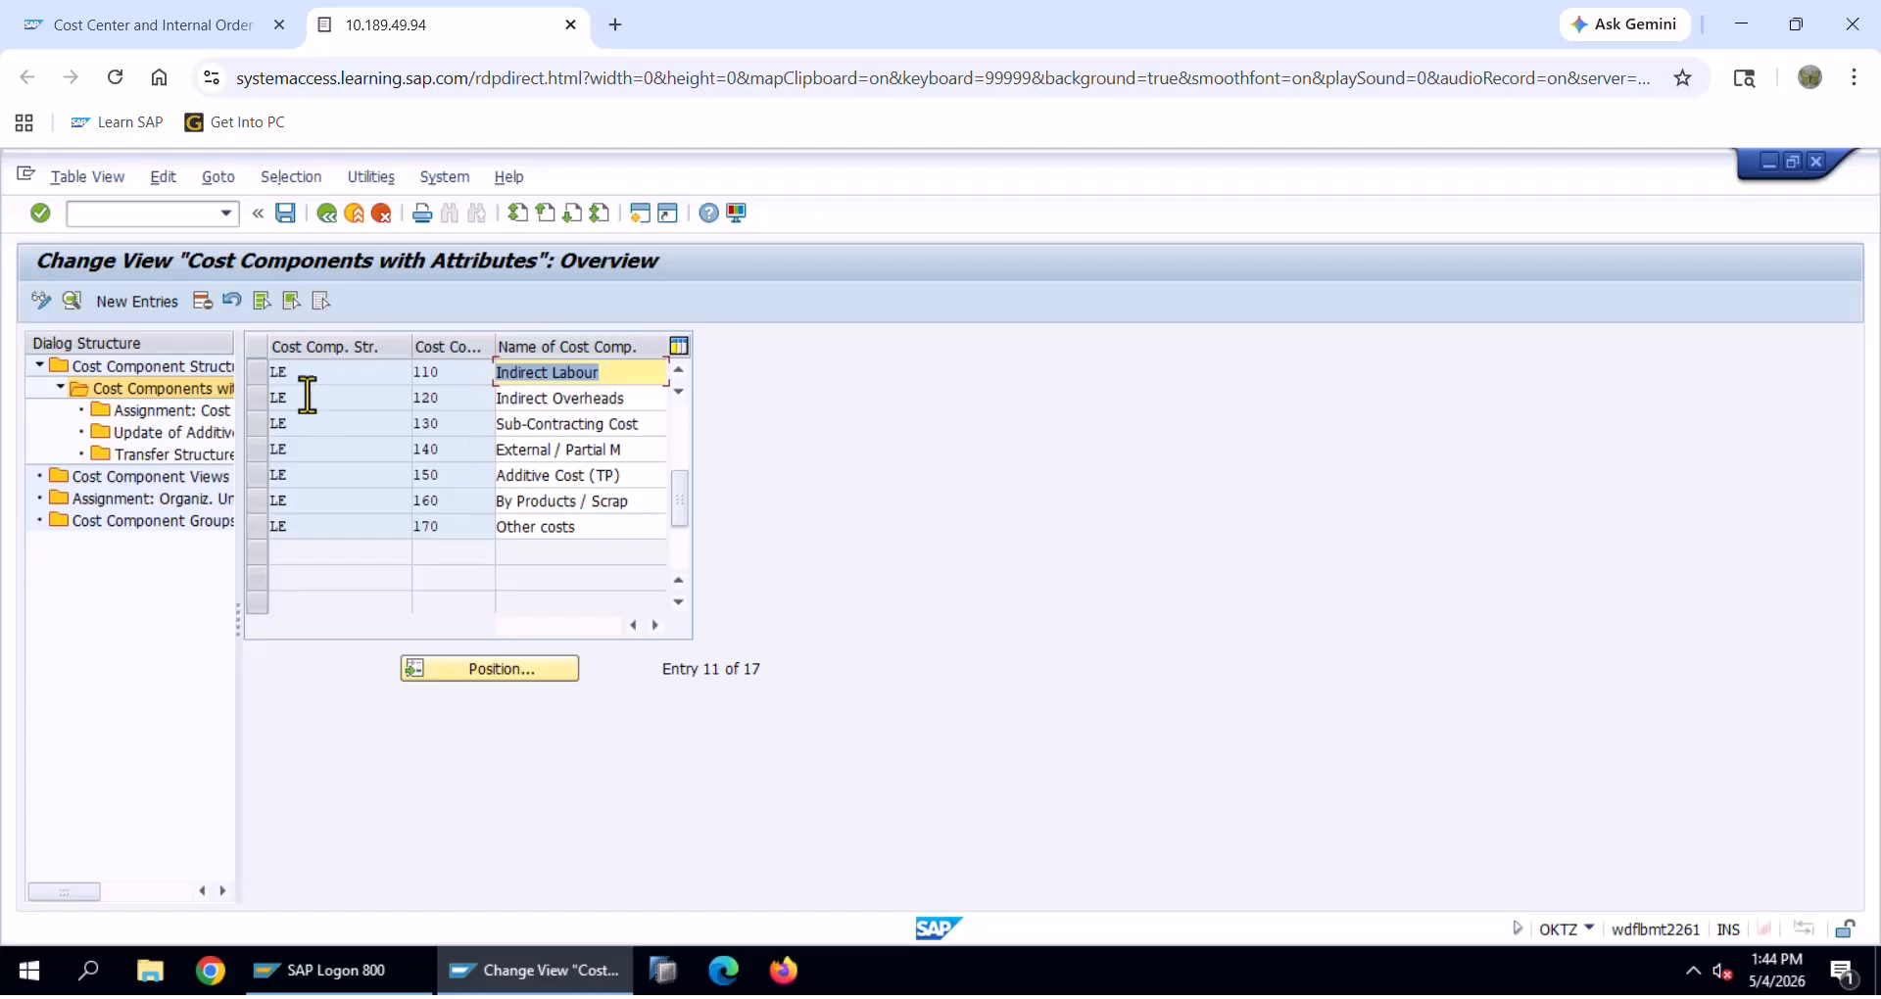
{"action": "left_click_drag", "start_coordinate": [686, 505], "coordinate": [678, 416]}
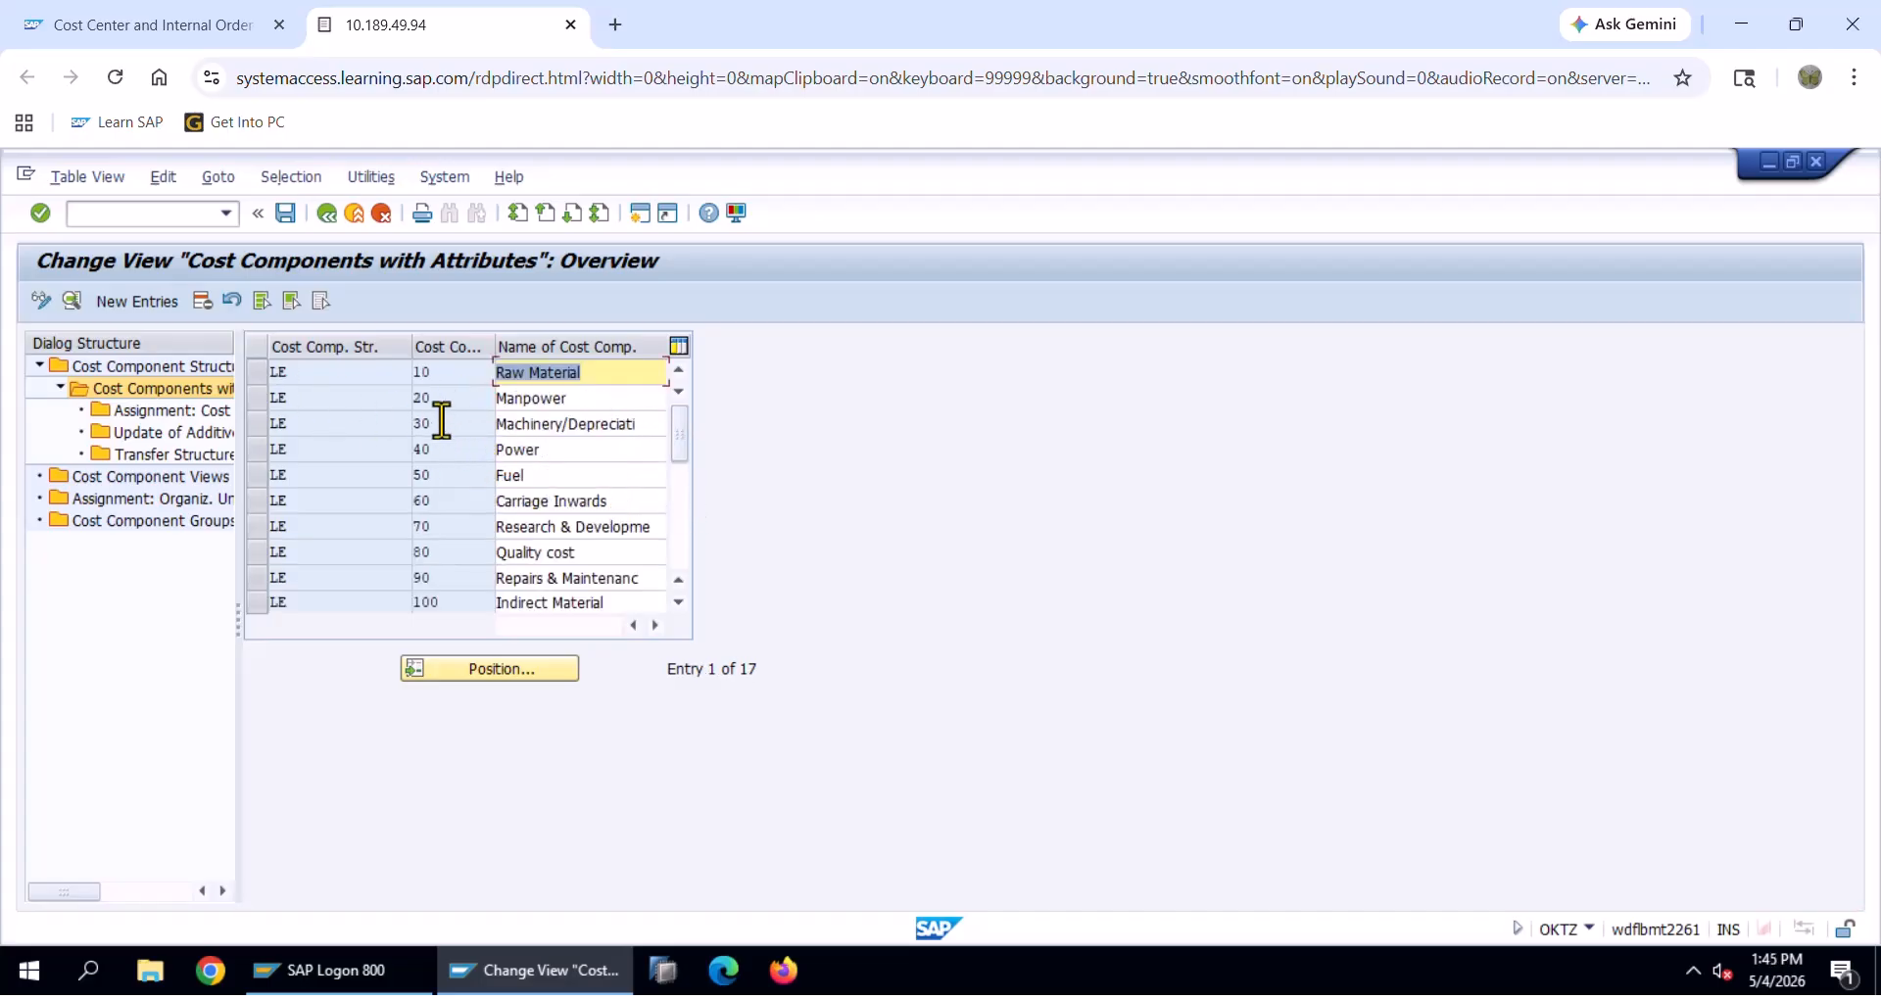
{"action": "scroll", "coordinate": [449, 436], "scroll_direction": "down", "scroll_amount": 1}
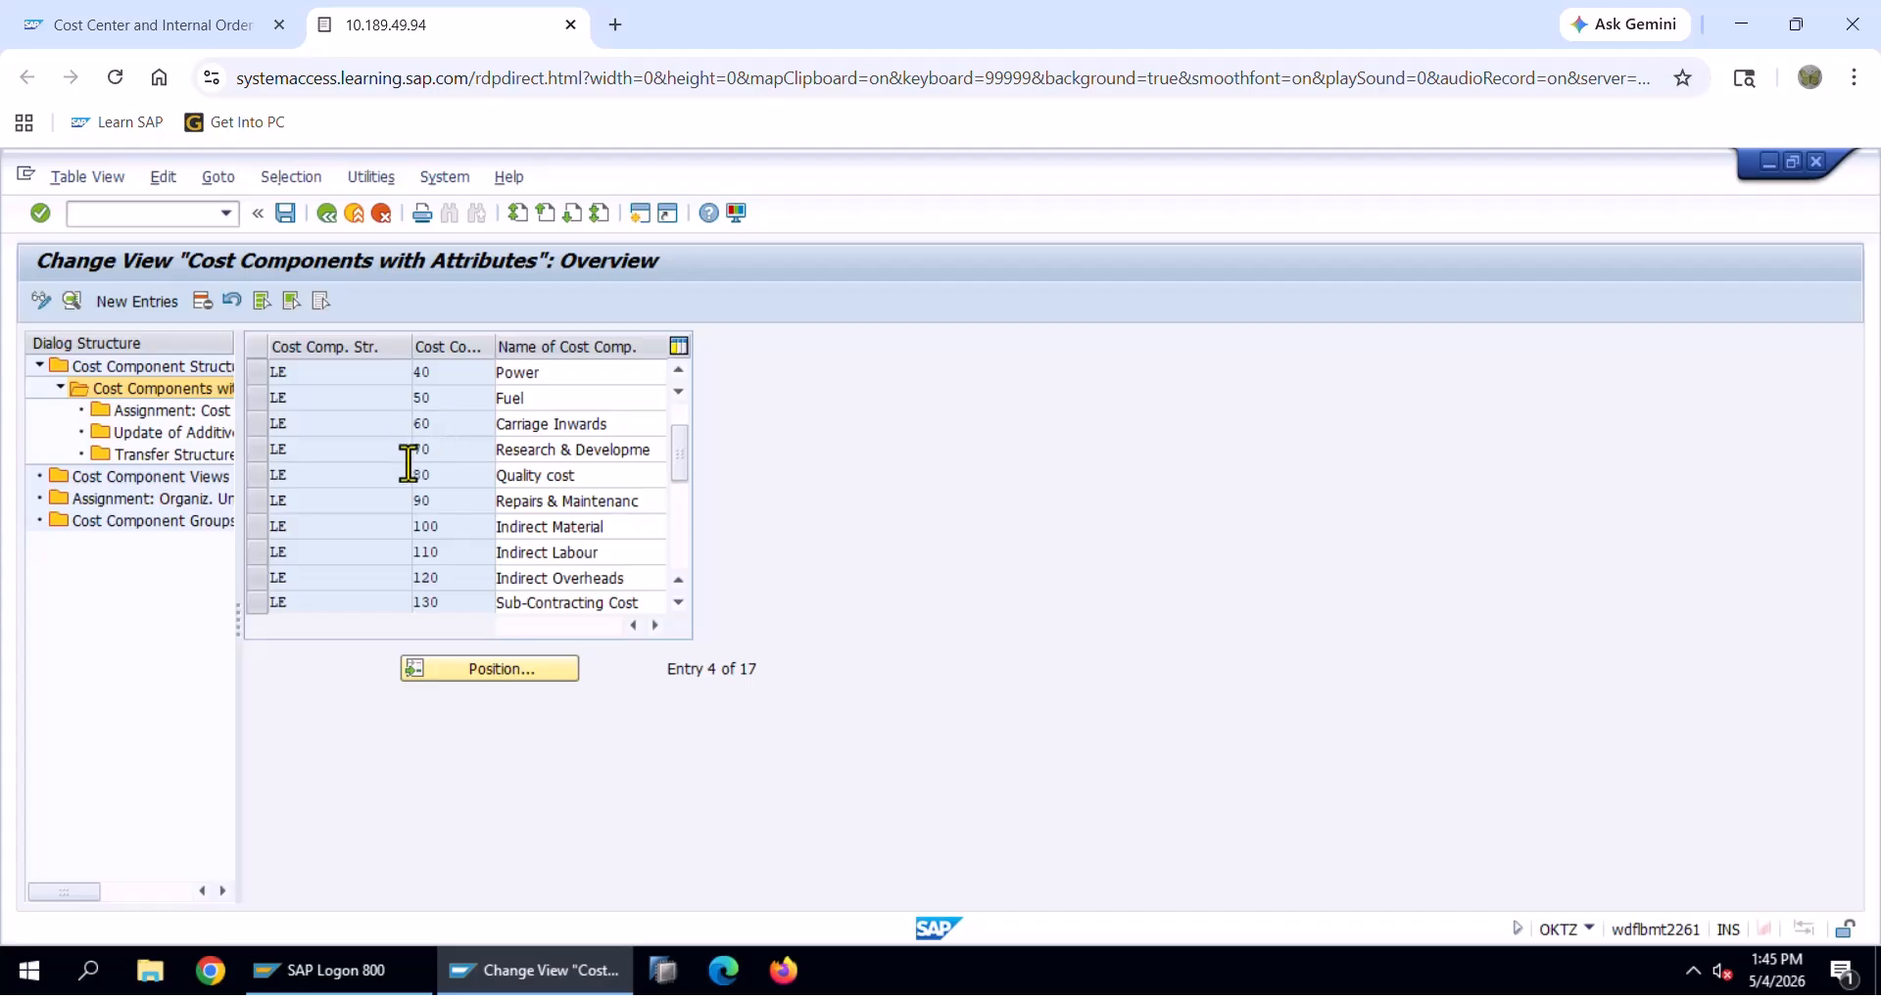
{"action": "scroll", "coordinate": [412, 474], "scroll_direction": "down", "scroll_amount": 5}
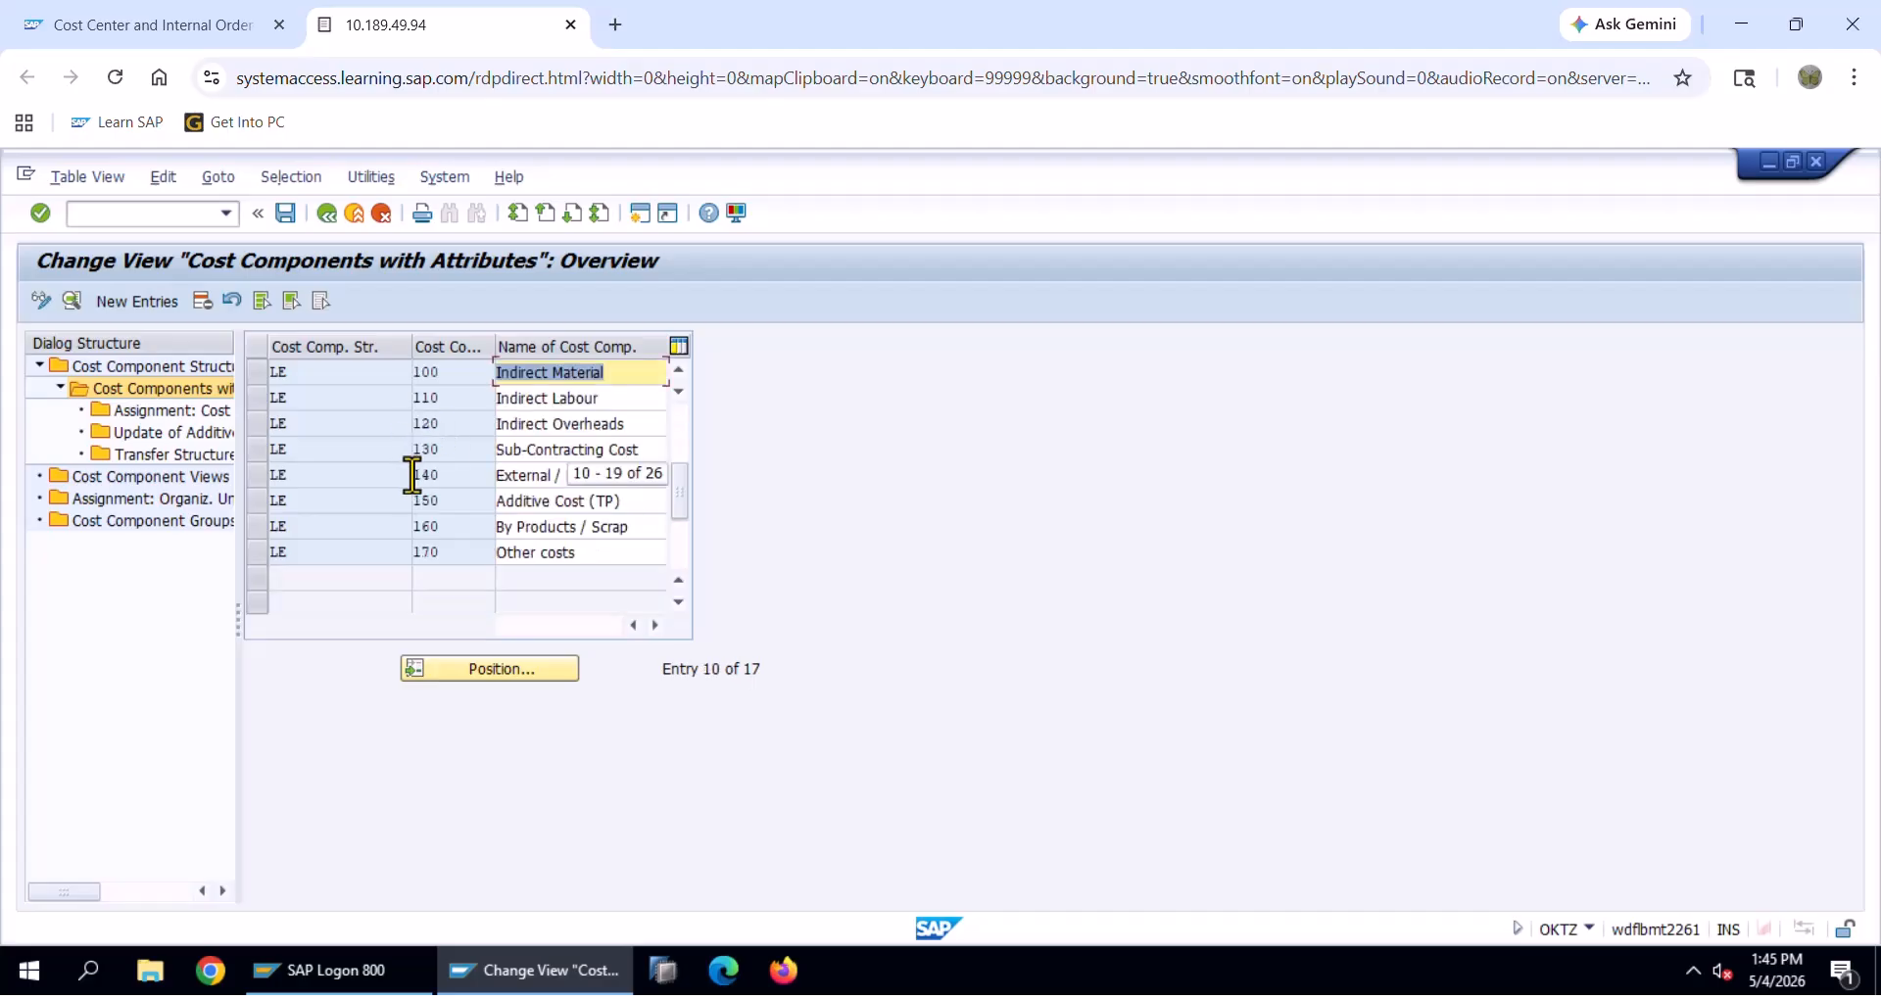
{"action": "scroll", "coordinate": [429, 431], "scroll_direction": "up", "scroll_amount": 2}
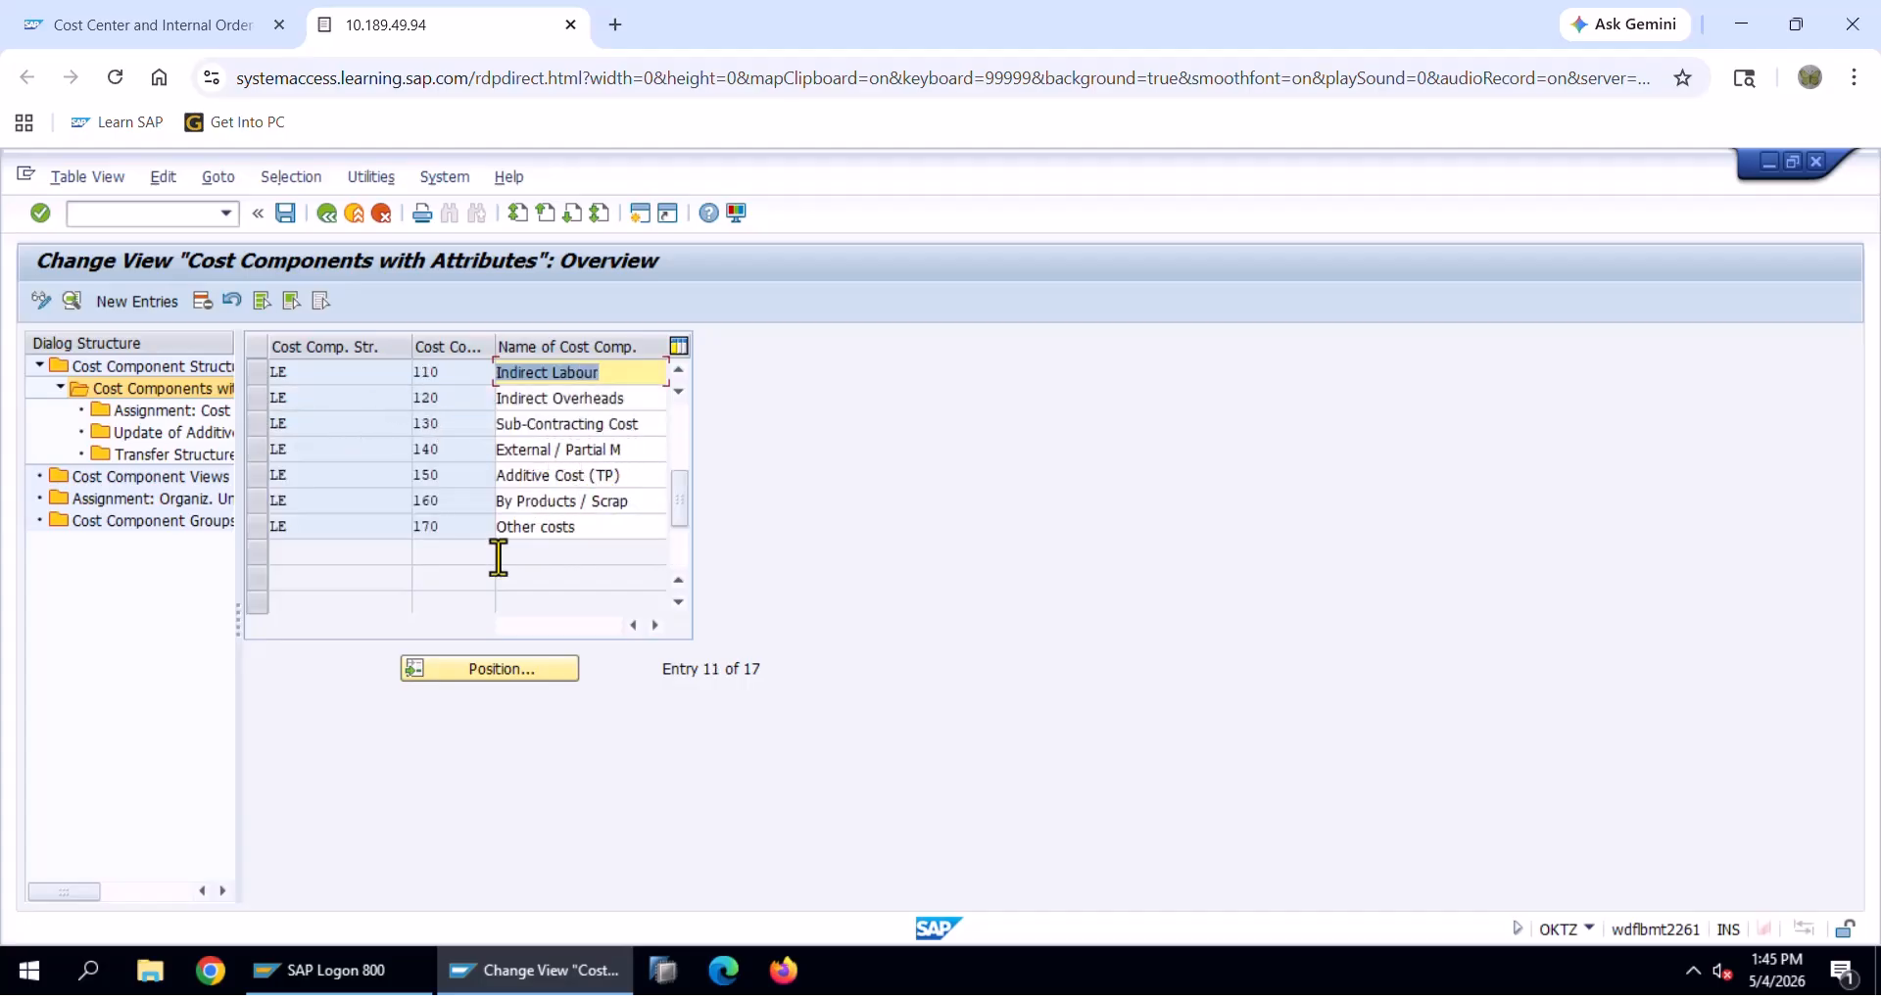
{"action": "left_click", "coordinate": [256, 425]}
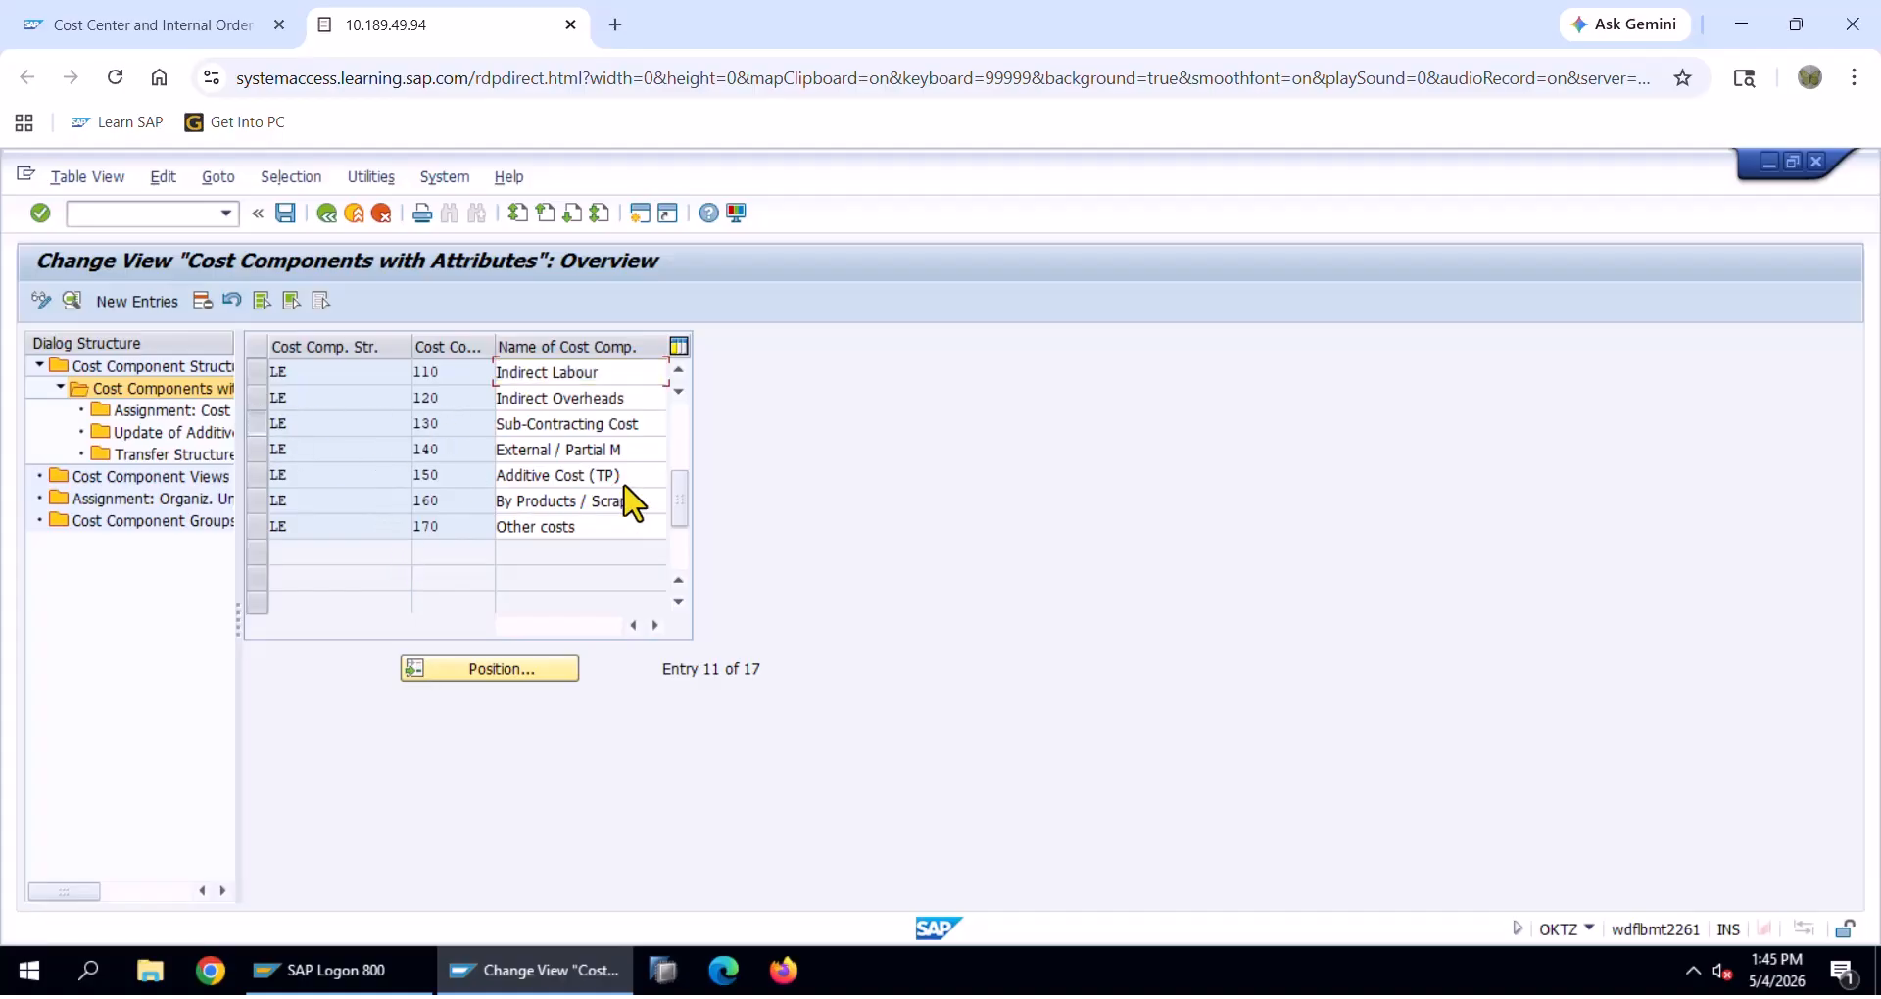
Switch to the Excel workbook and examine the cost component list, focusing on the rows from Sub-Contracting Cost to Other costs
{"action": "key", "text": "alt+Tab"}
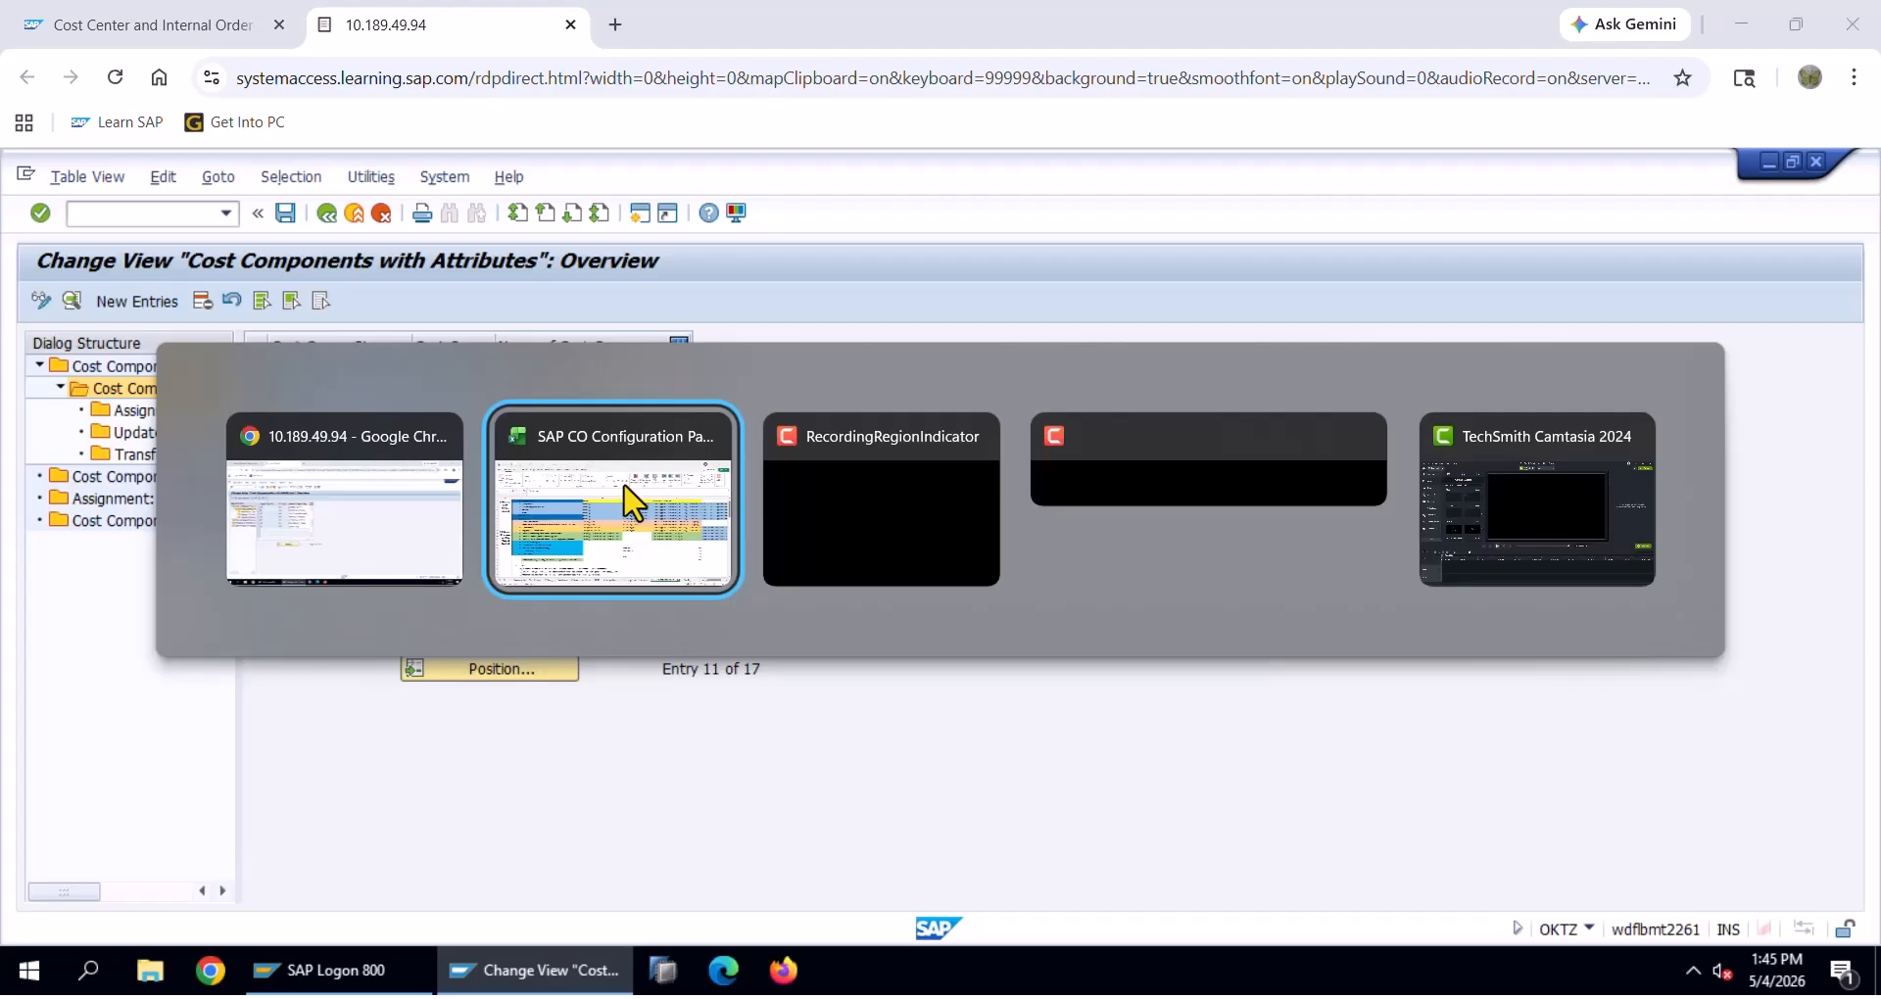
{"action": "scroll", "coordinate": [364, 500], "scroll_direction": "up", "scroll_amount": 1}
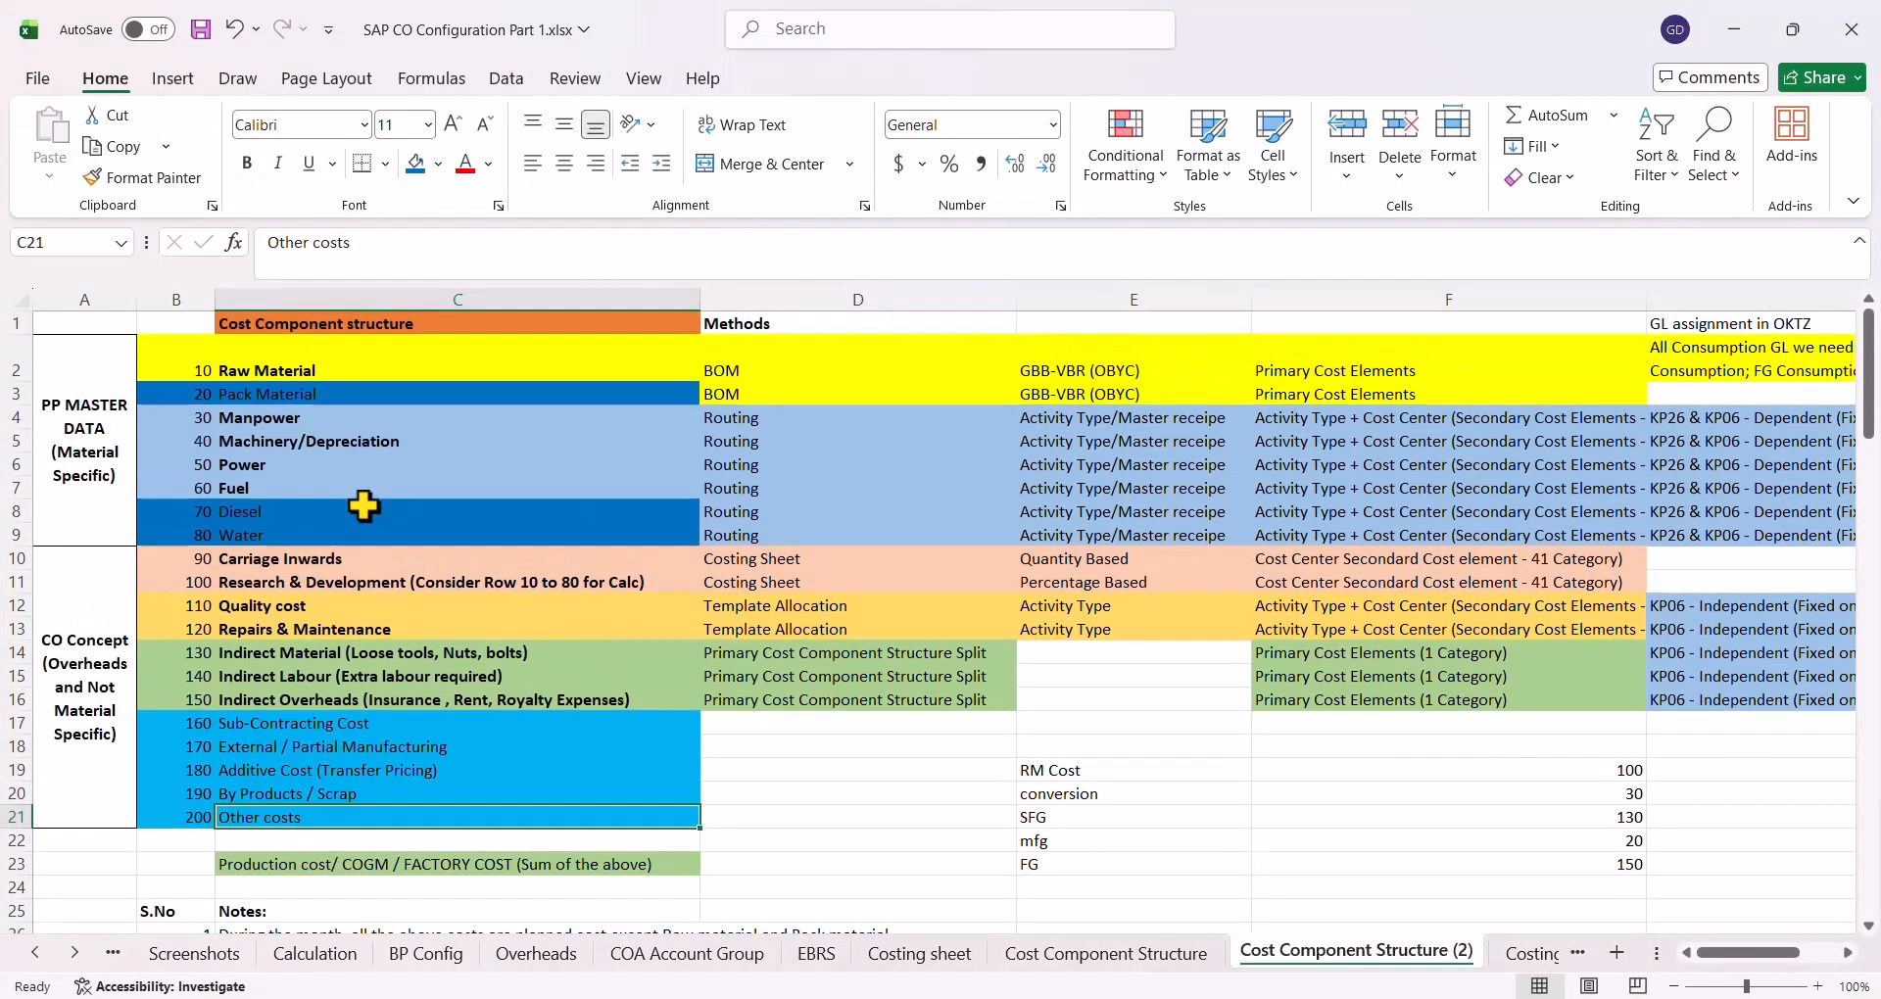
{"action": "left_click_drag", "start_coordinate": [283, 365], "coordinate": [288, 698]}
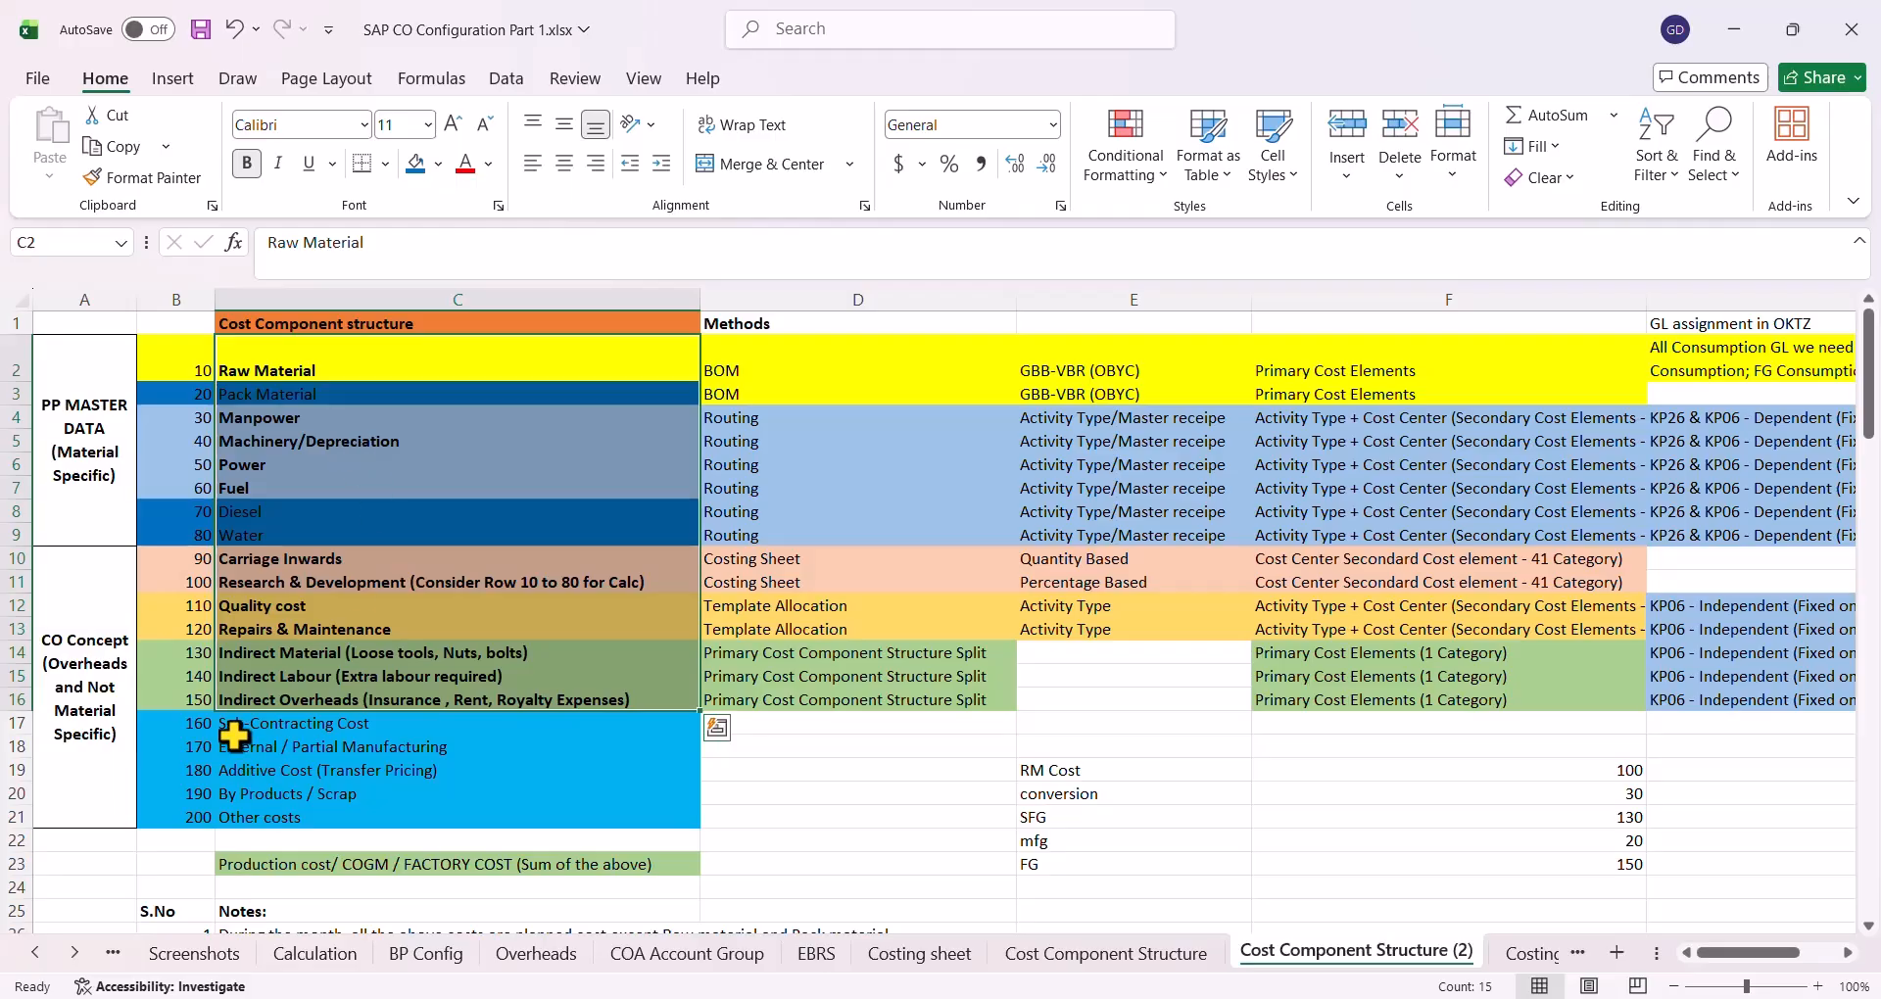
{"action": "left_click_drag", "start_coordinate": [249, 733], "coordinate": [249, 817]}
{"action": "left_click_drag", "start_coordinate": [10, 723], "coordinate": [16, 819]}
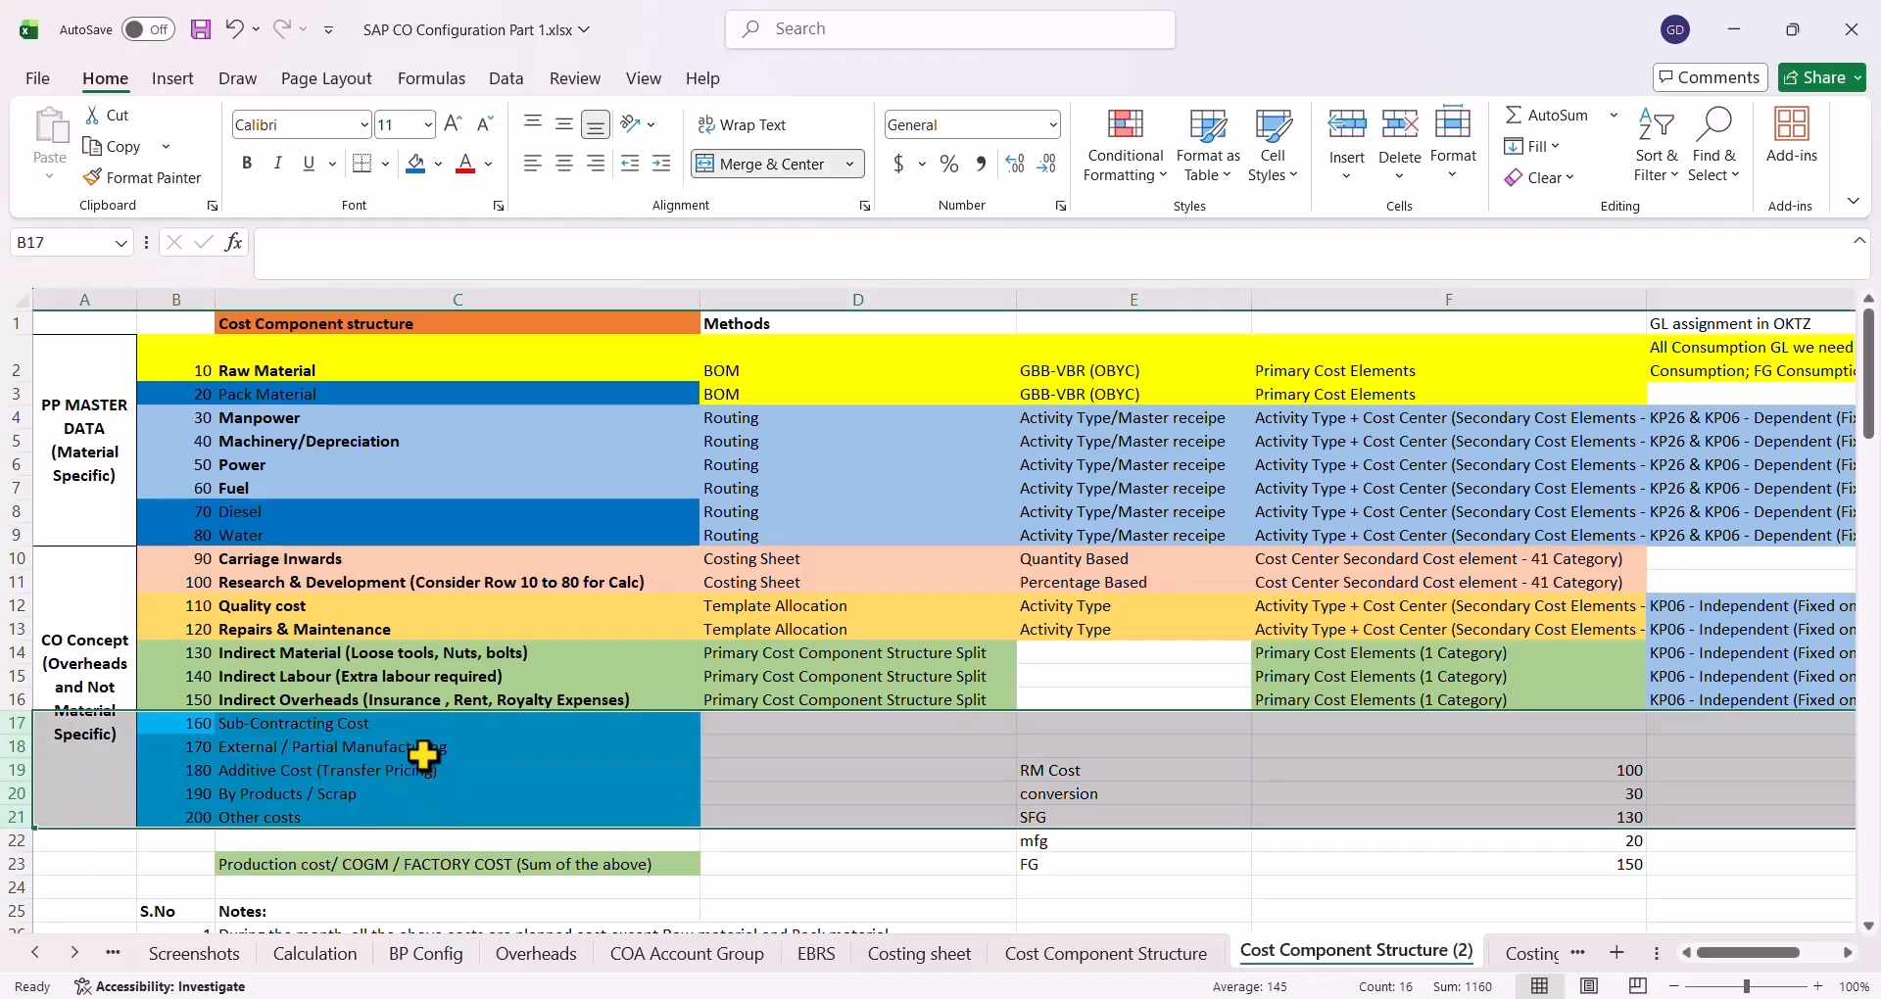
{"action": "left_click", "coordinate": [425, 749]}
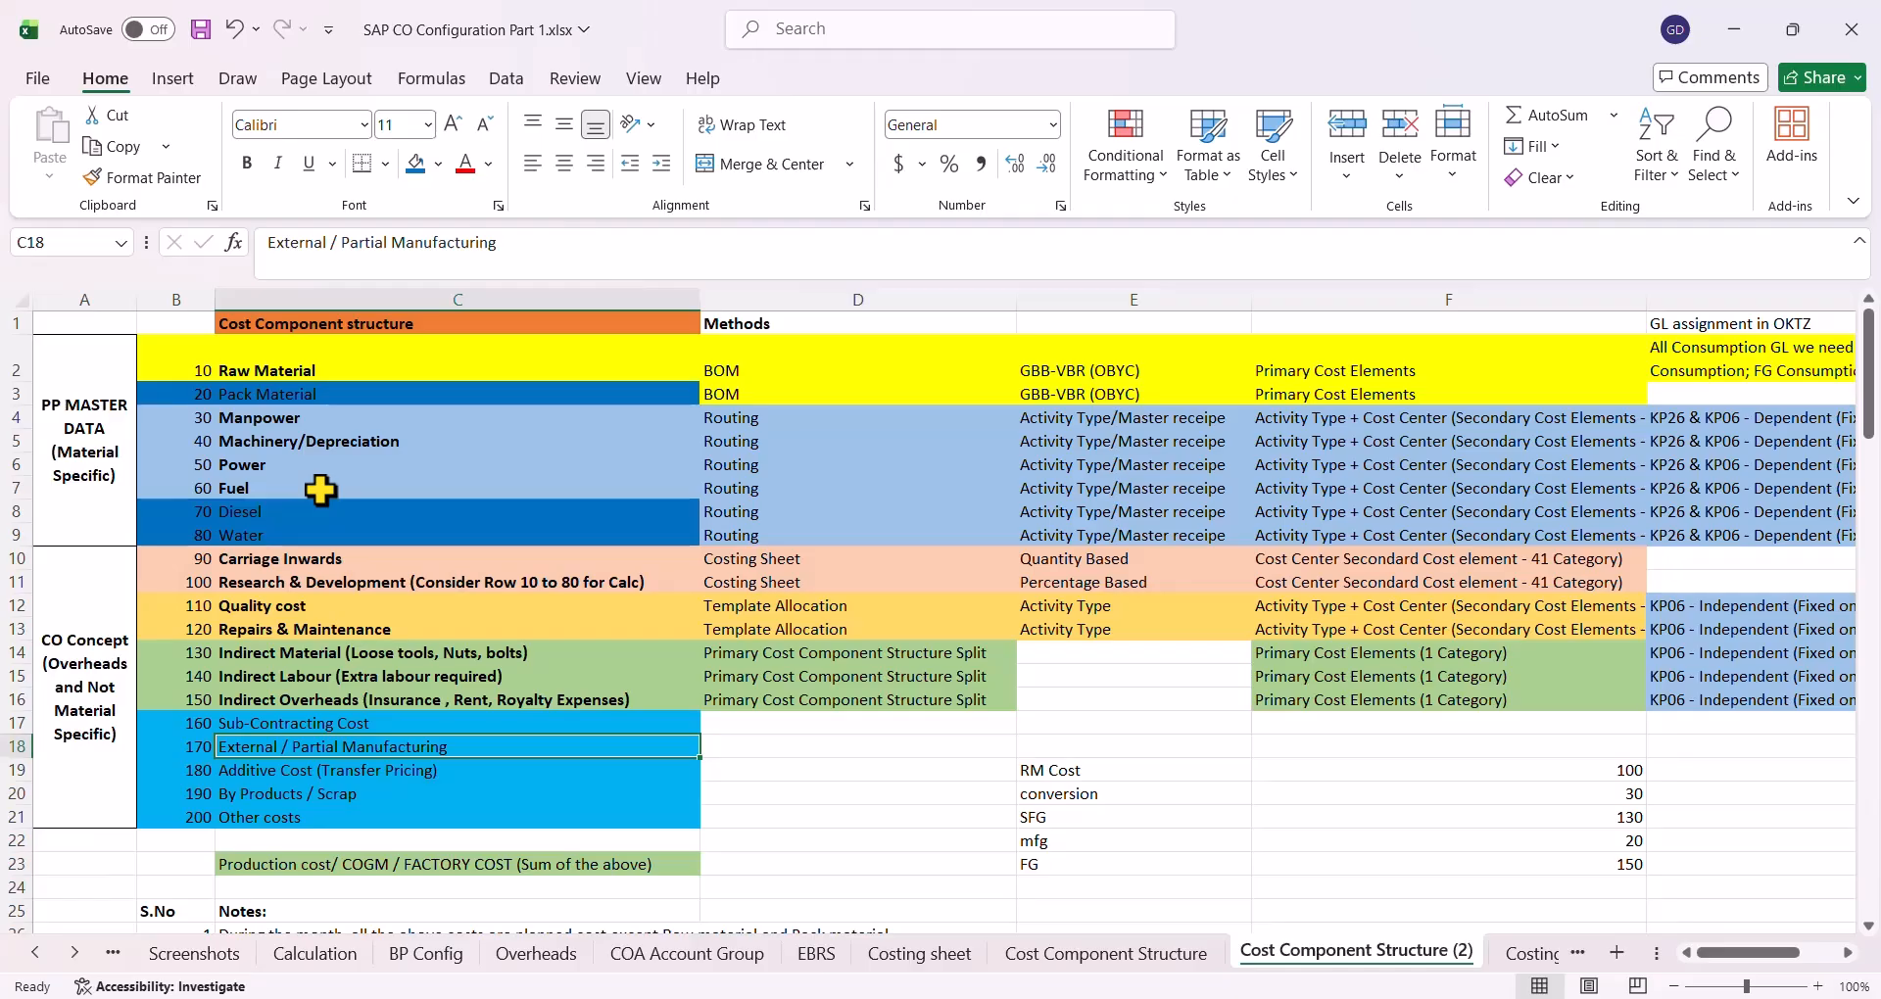
{"action": "left_click", "coordinate": [315, 363]}
{"action": "left_click_drag", "start_coordinate": [329, 446], "coordinate": [365, 817]}
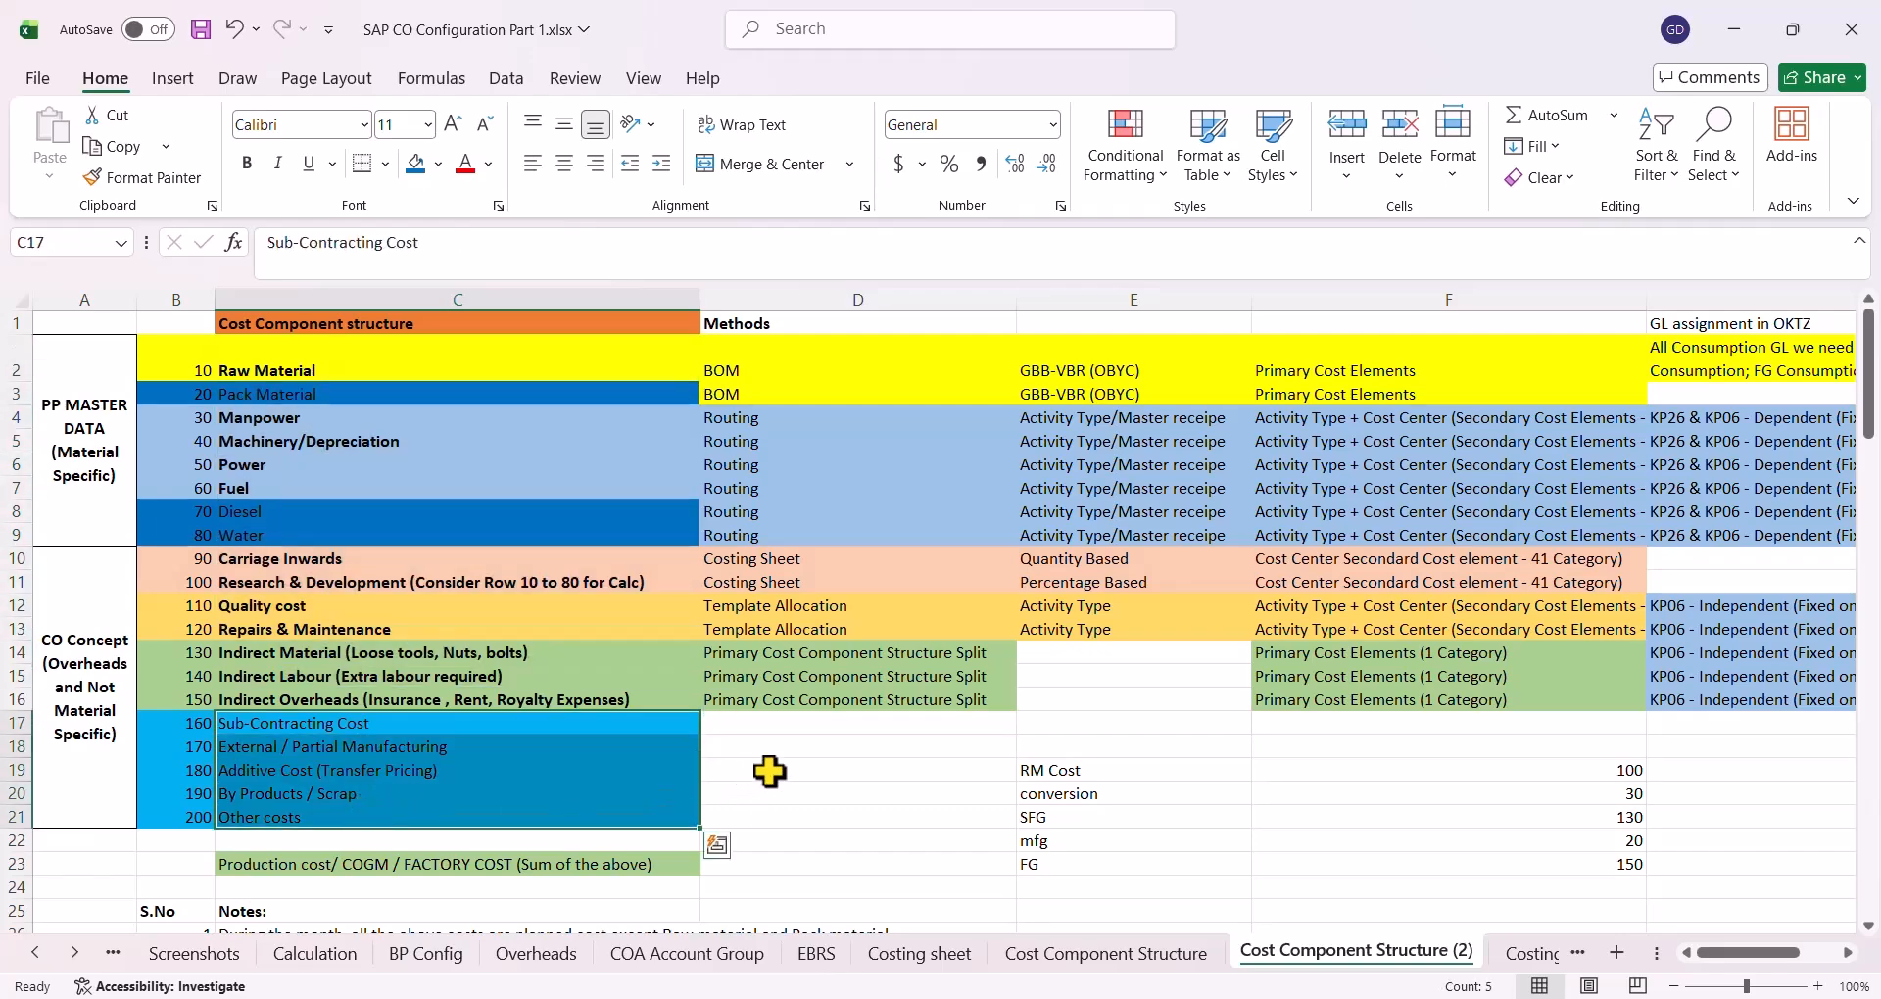
{"action": "left_click", "coordinate": [762, 723]}
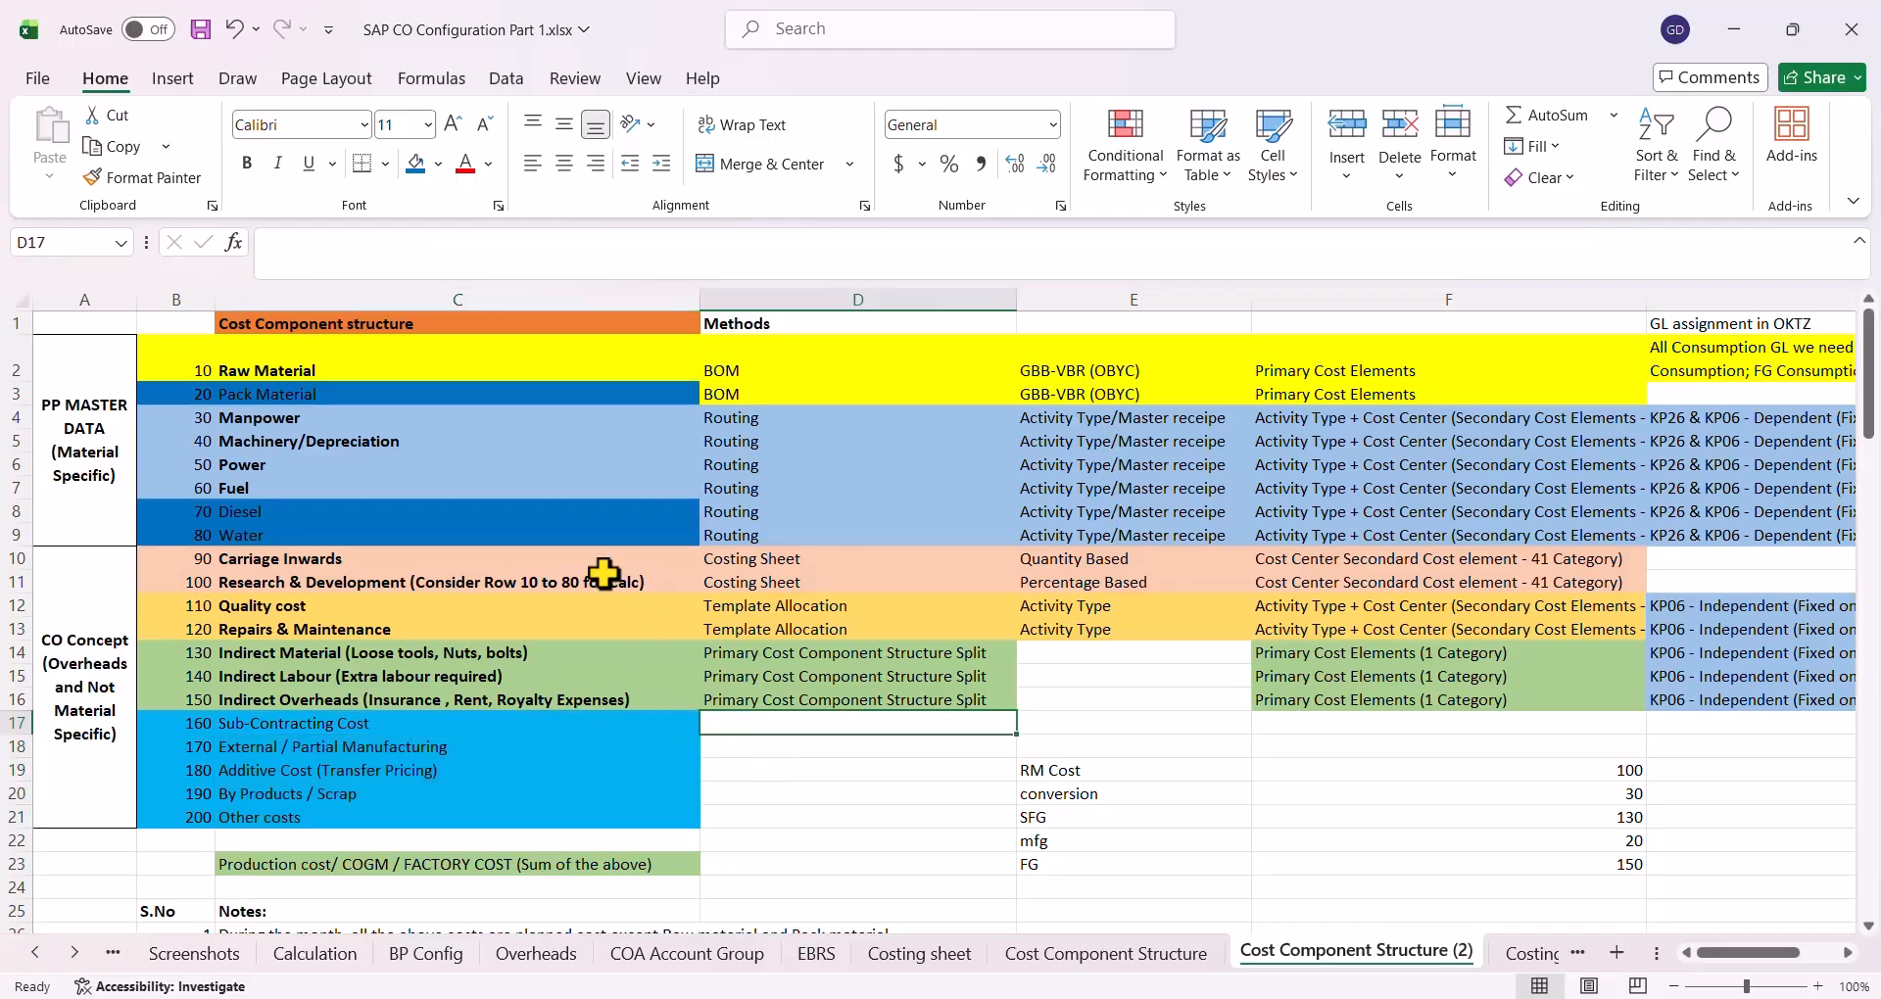
{"action": "scroll", "coordinate": [605, 574], "scroll_direction": "down", "scroll_amount": 2}
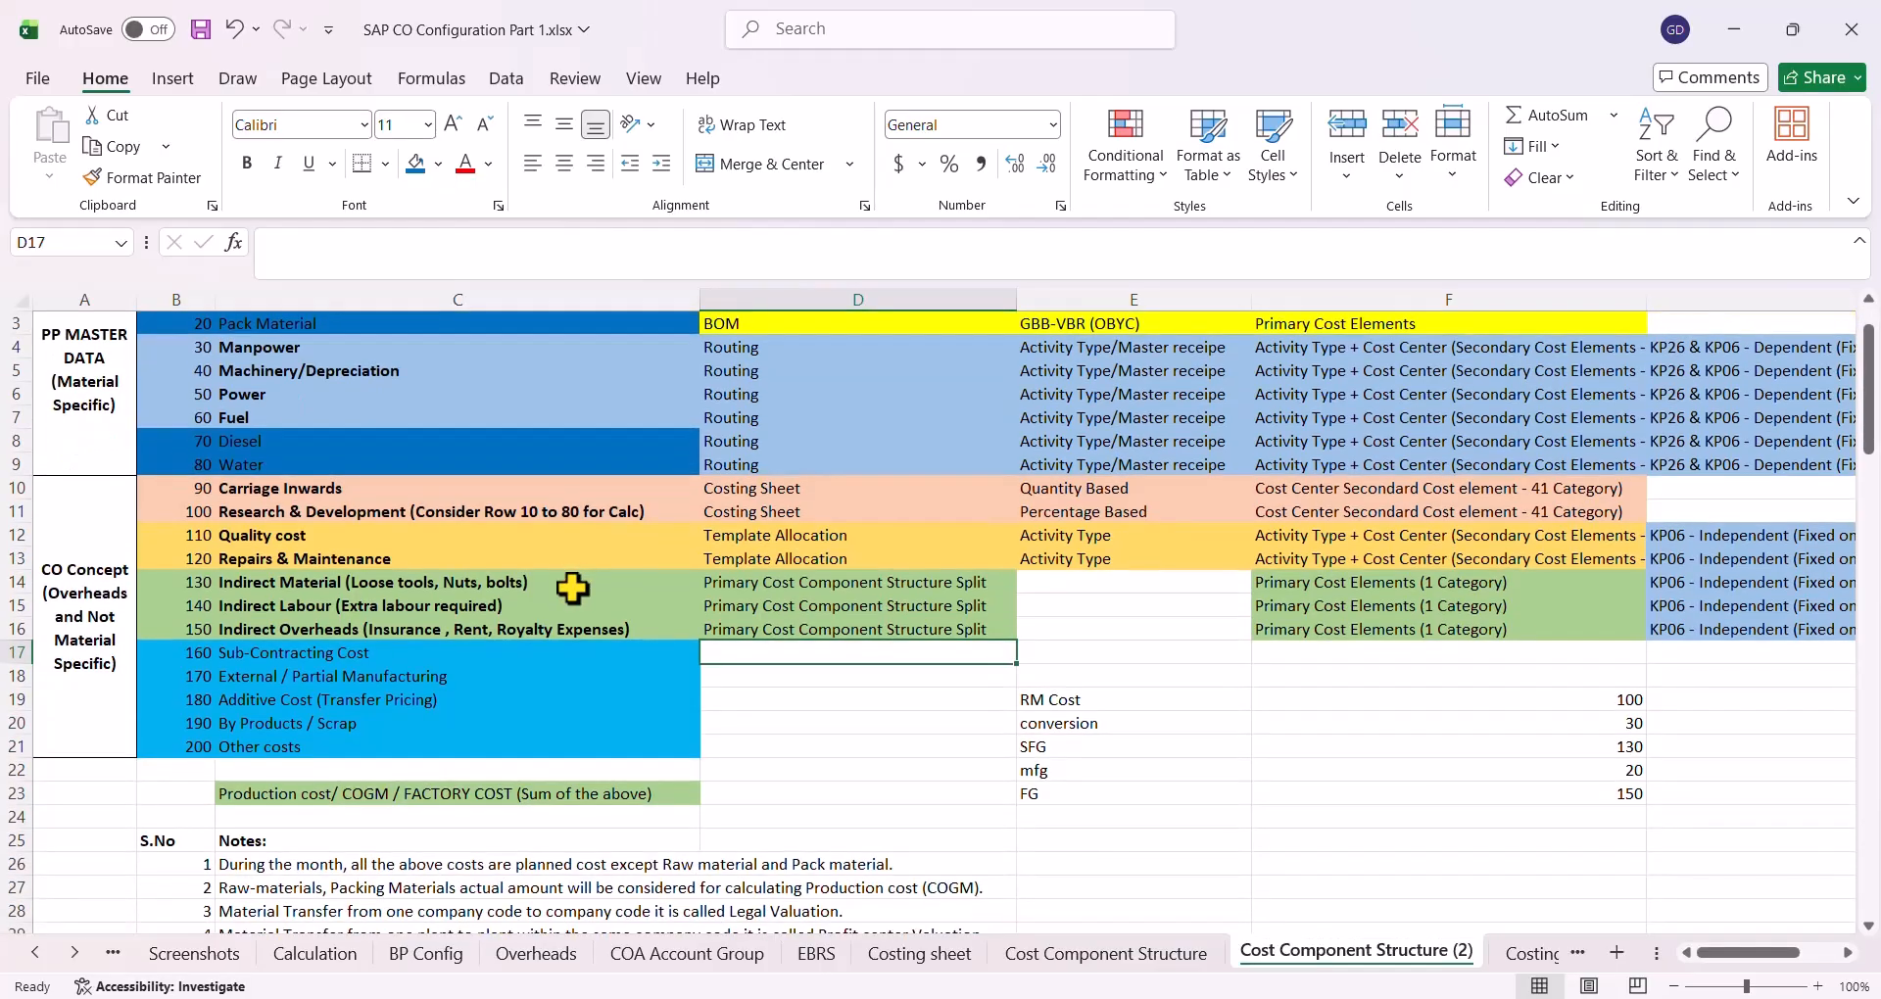
{"action": "scroll", "coordinate": [572, 589], "scroll_direction": "up", "scroll_amount": 2}
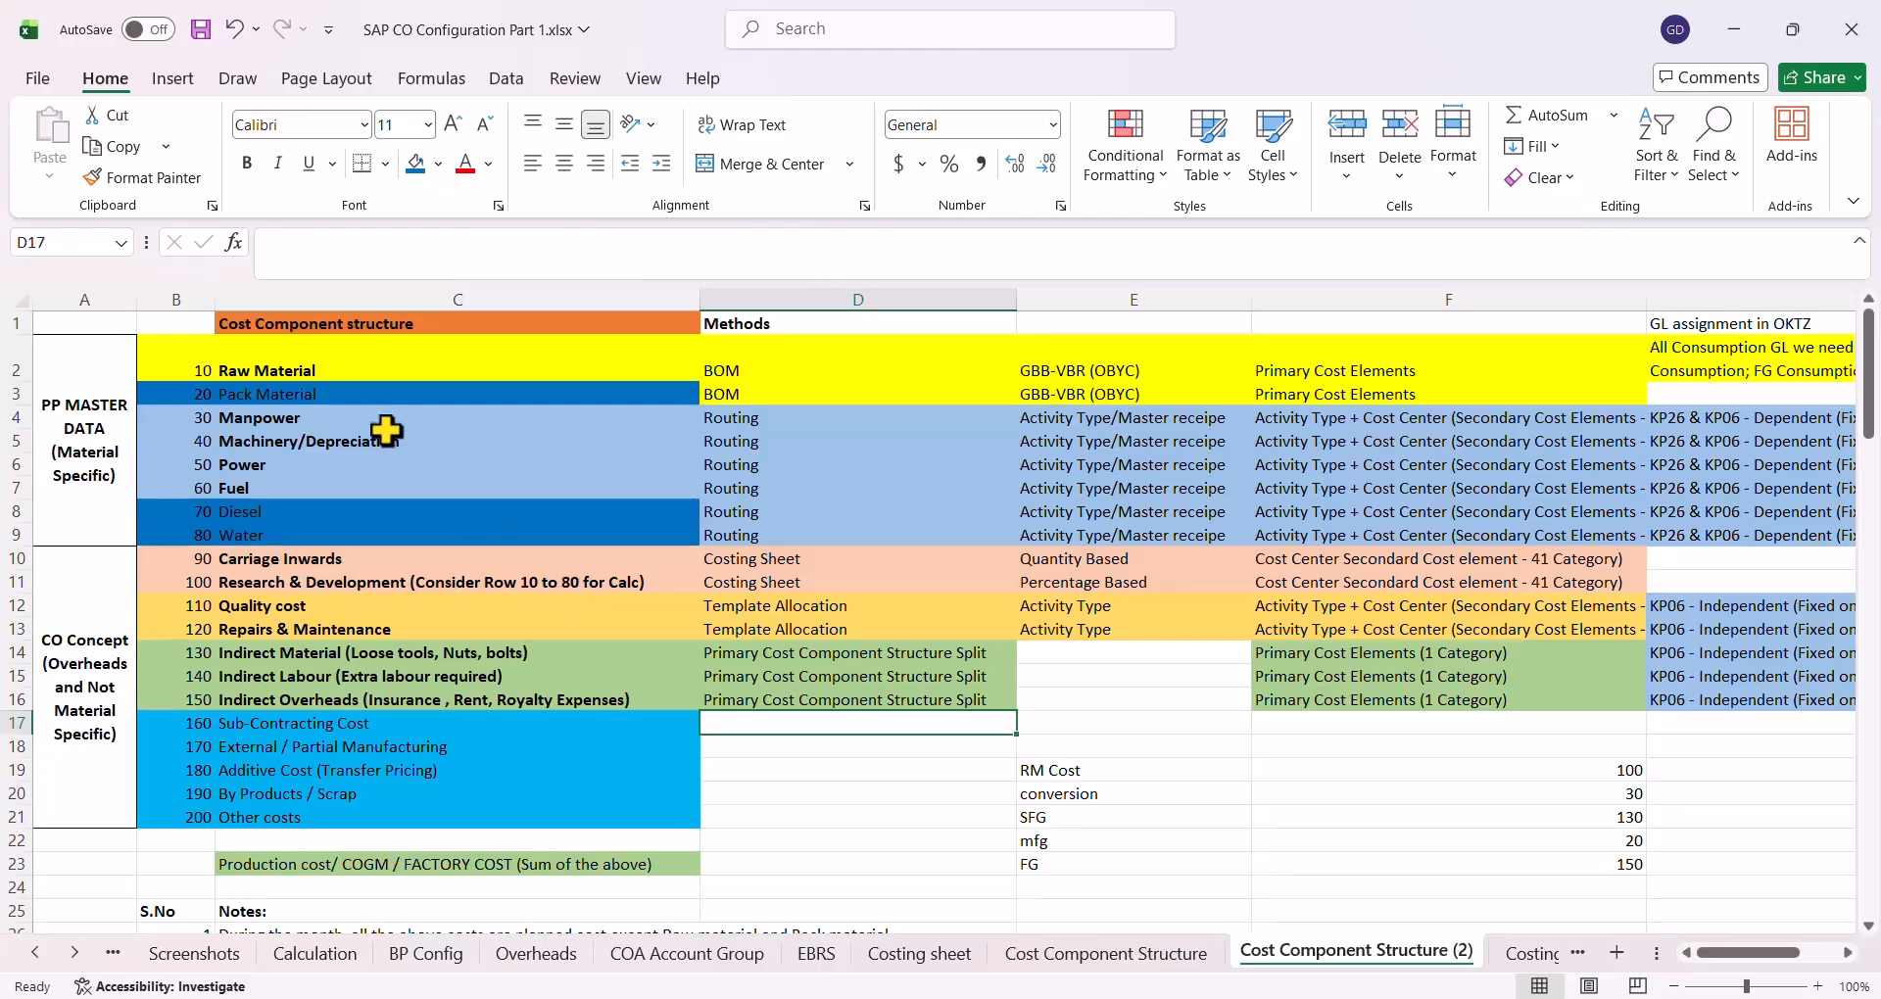
Examine the Raw Material and Pack Material rows and the Manpower to Indirect Overheads rows in the cost component list
{"action": "left_click", "coordinate": [323, 357]}
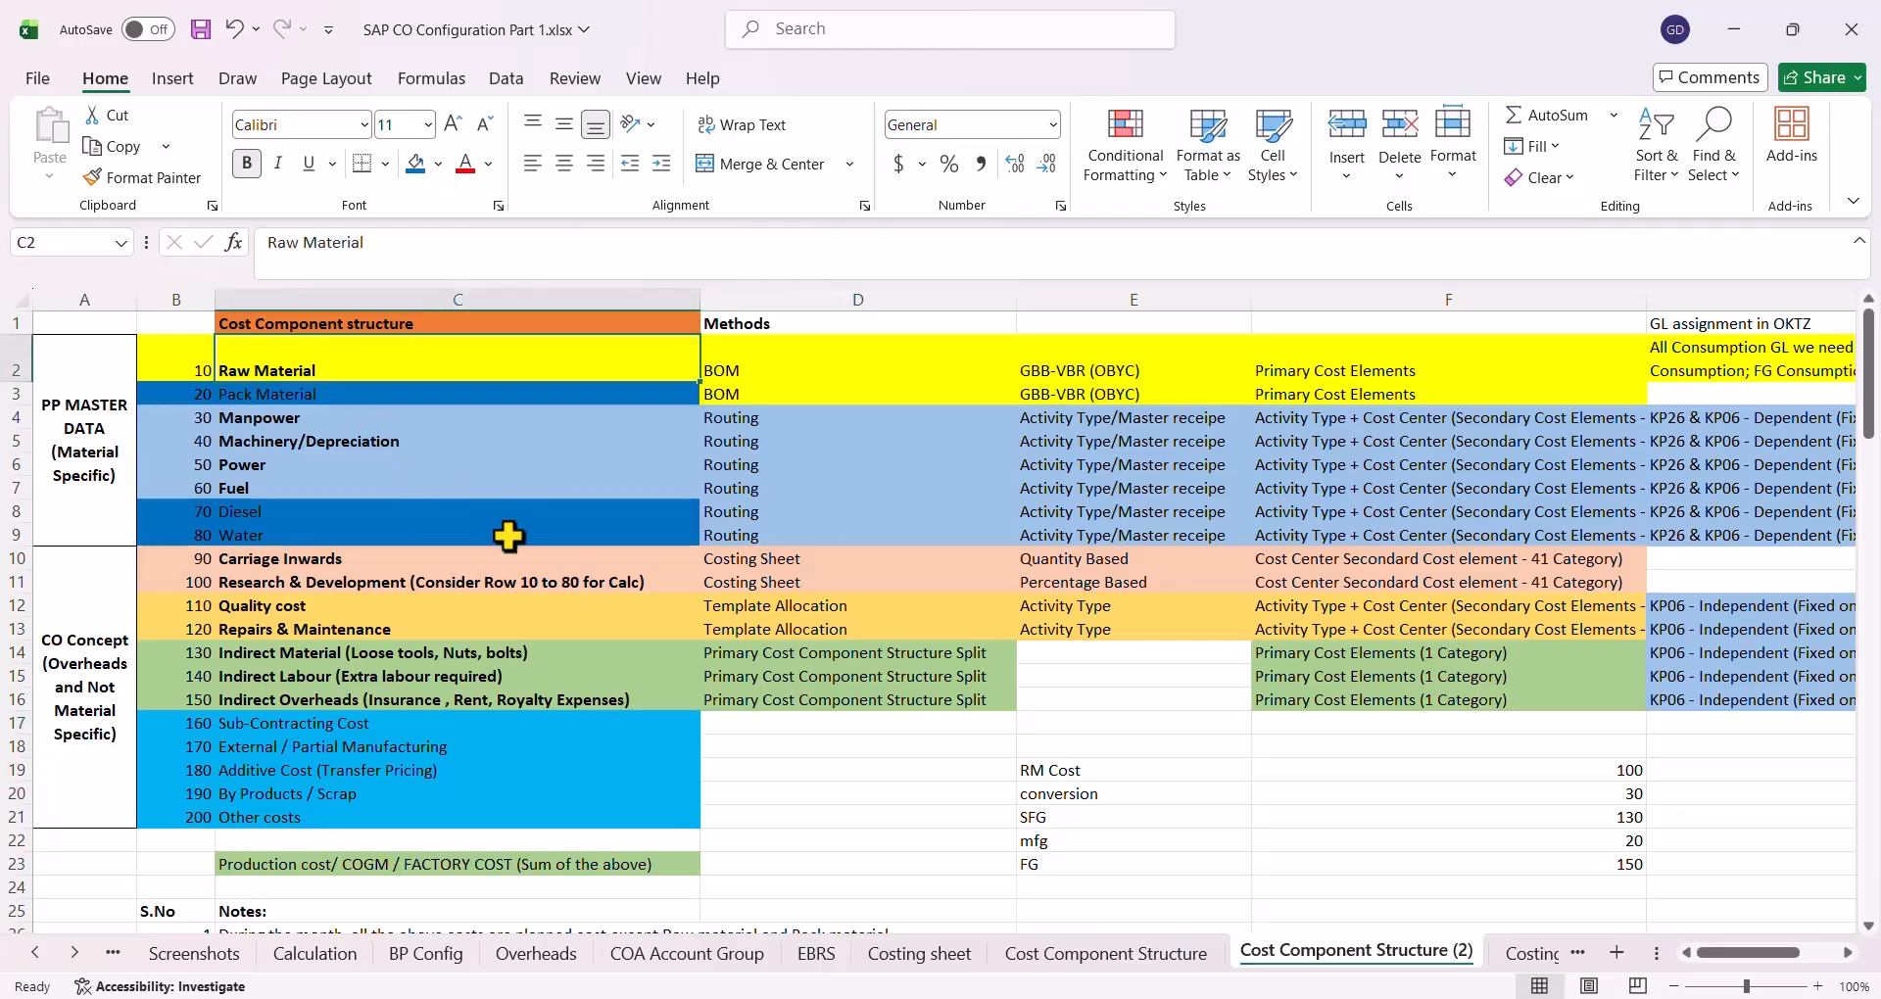
{"action": "left_click_drag", "start_coordinate": [298, 417], "coordinate": [307, 577]}
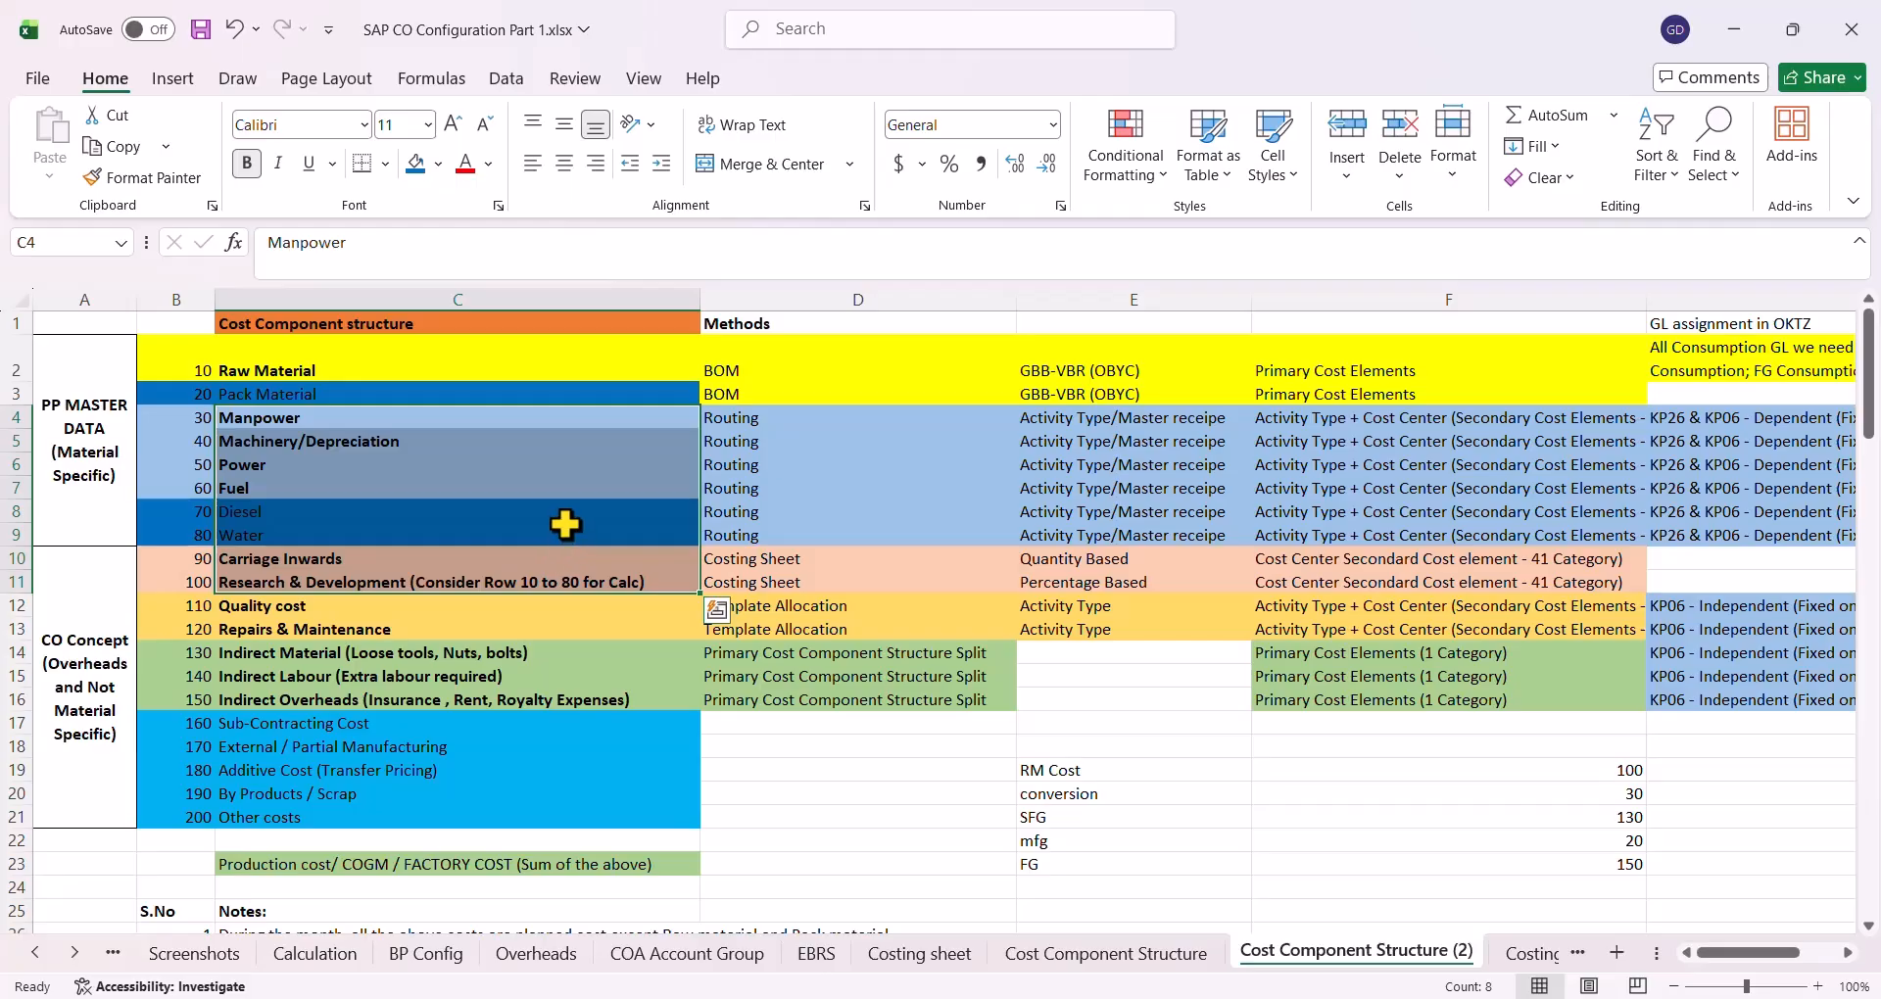
{"action": "left_click", "coordinate": [483, 364]}
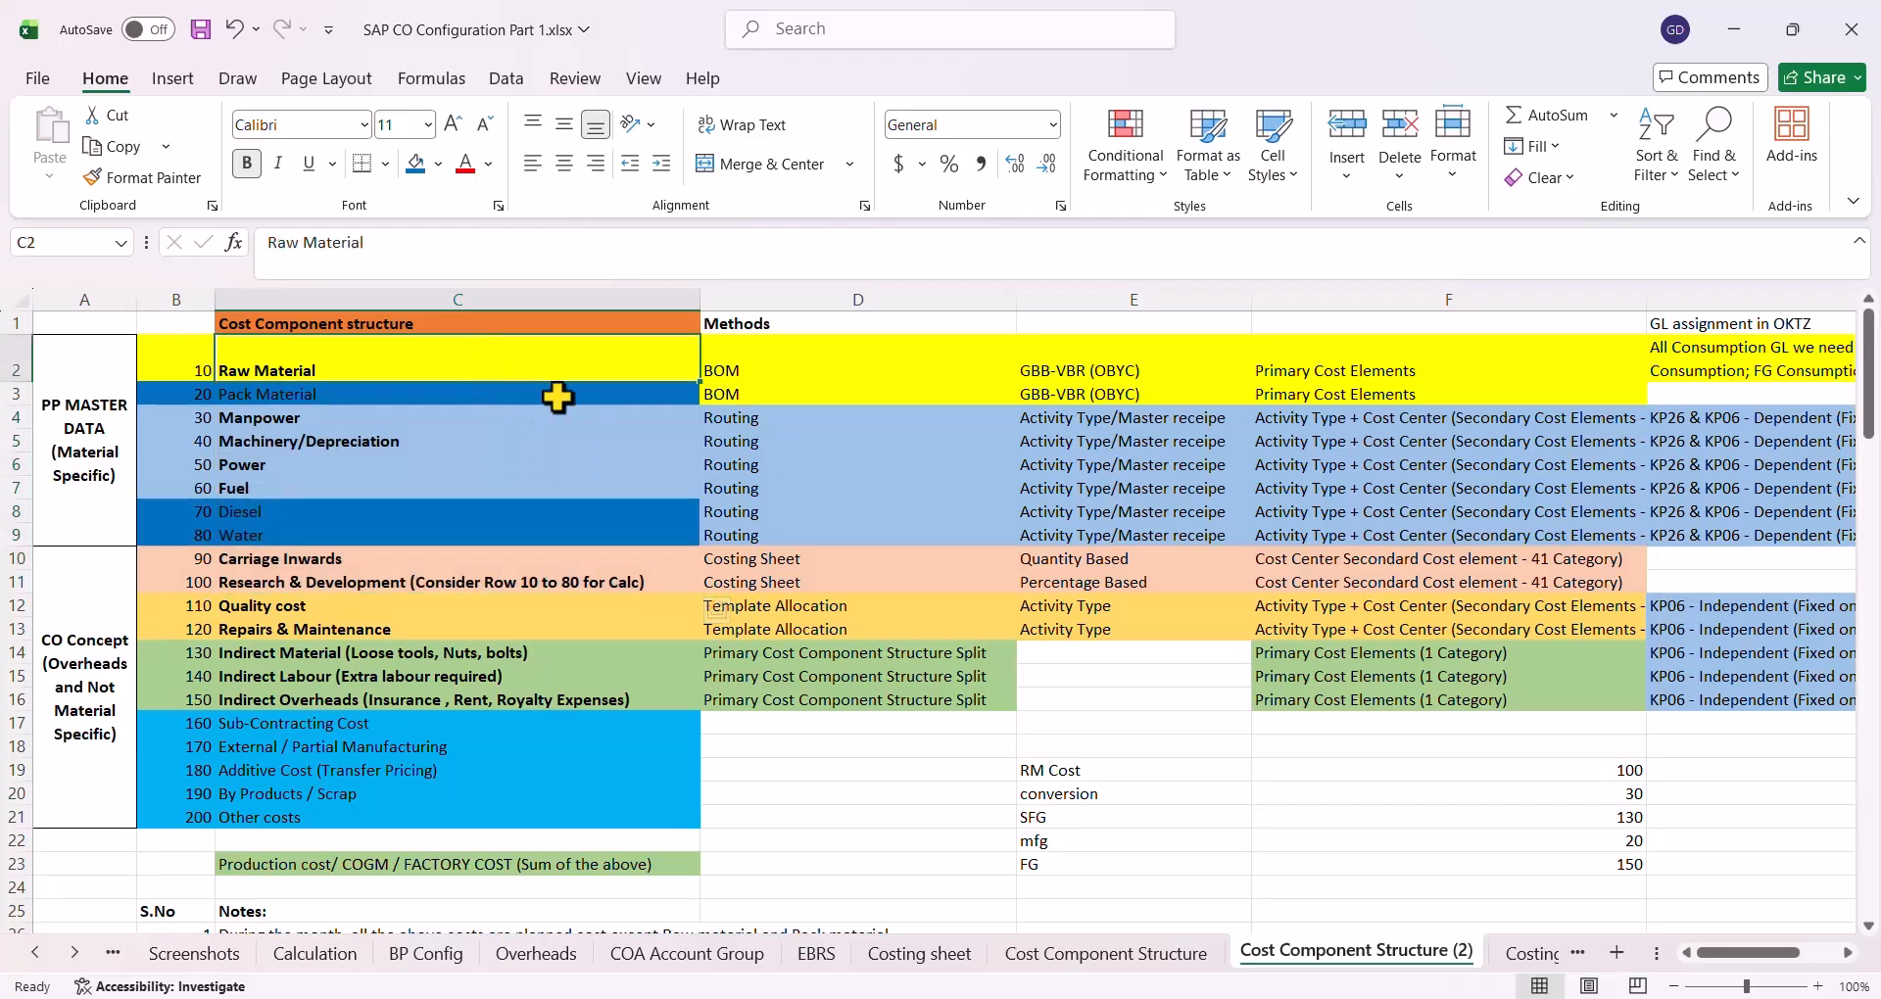
{"action": "left_click", "coordinate": [652, 392]}
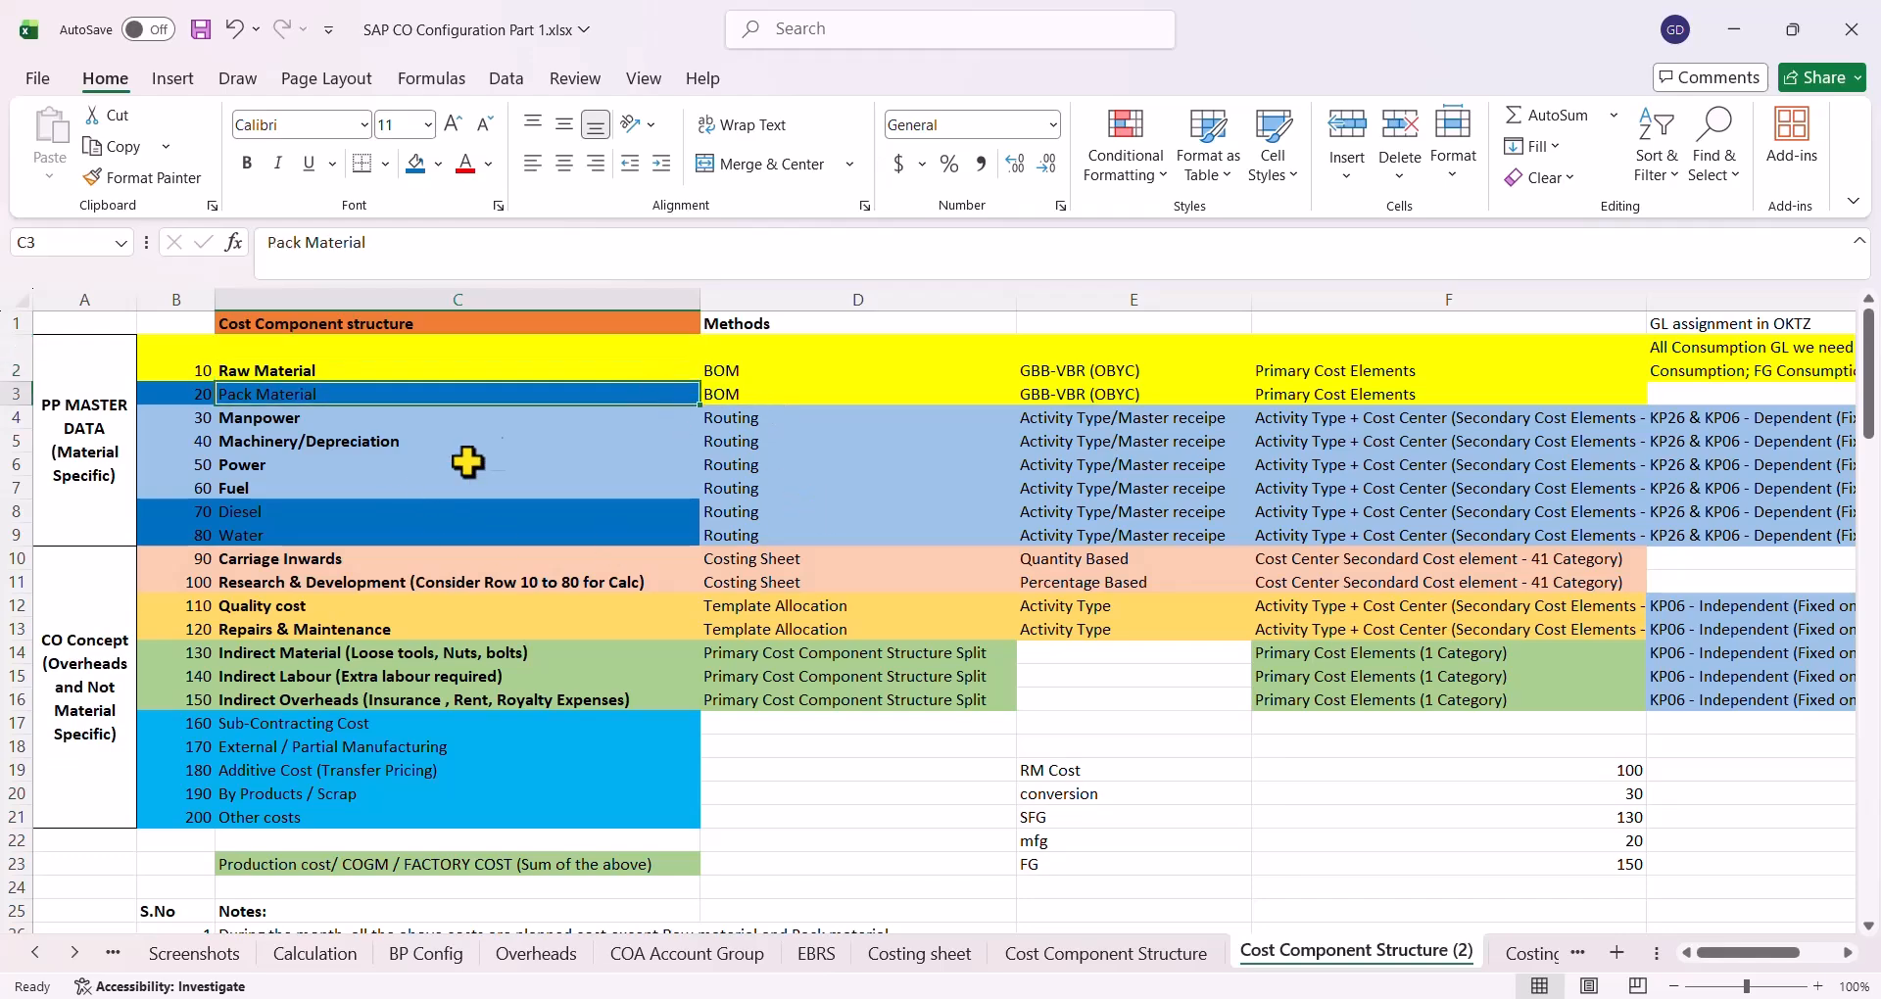
{"action": "left_click", "coordinate": [257, 425]}
{"action": "left_click_drag", "start_coordinate": [256, 425], "coordinate": [271, 698]}
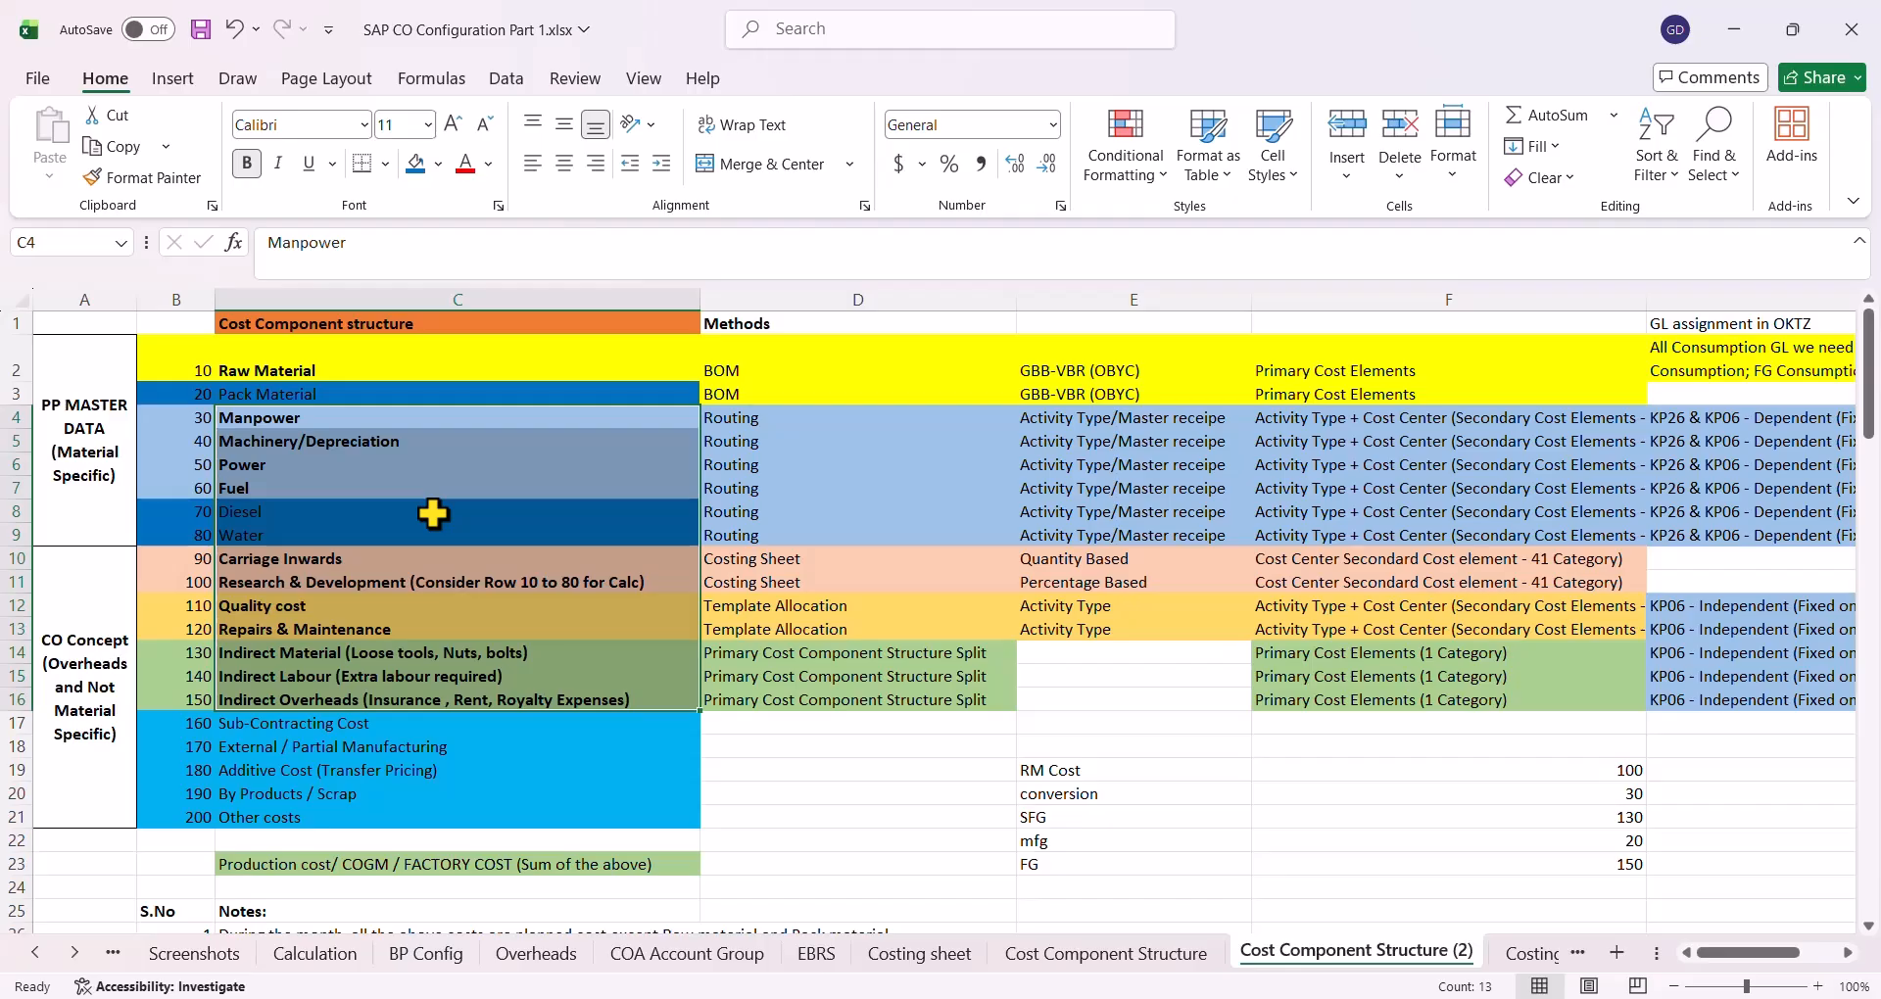
{"action": "left_click", "coordinate": [371, 722]}
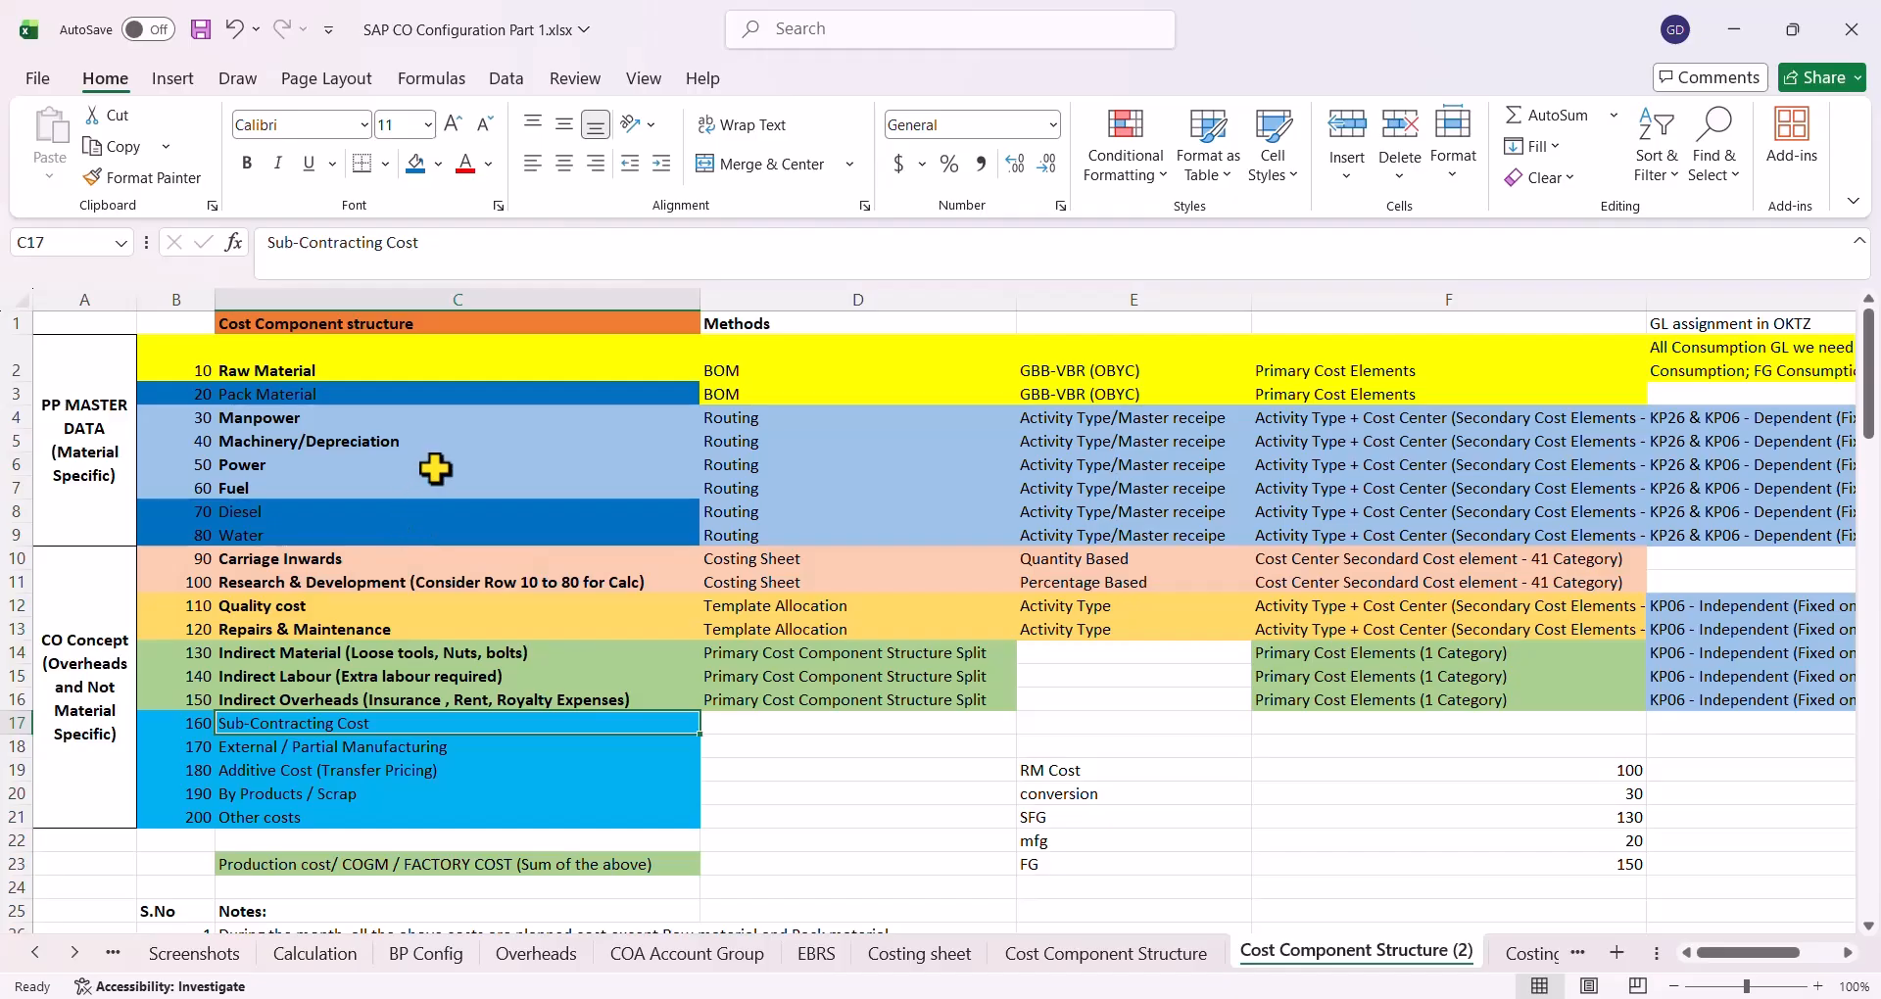
Compare the External / Partial Manufacturing and Additive Cost (Transfer Pricing) rows with the material and conversion cost rows above them
{"action": "scroll", "coordinate": [436, 478], "scroll_direction": "down", "scroll_amount": 1}
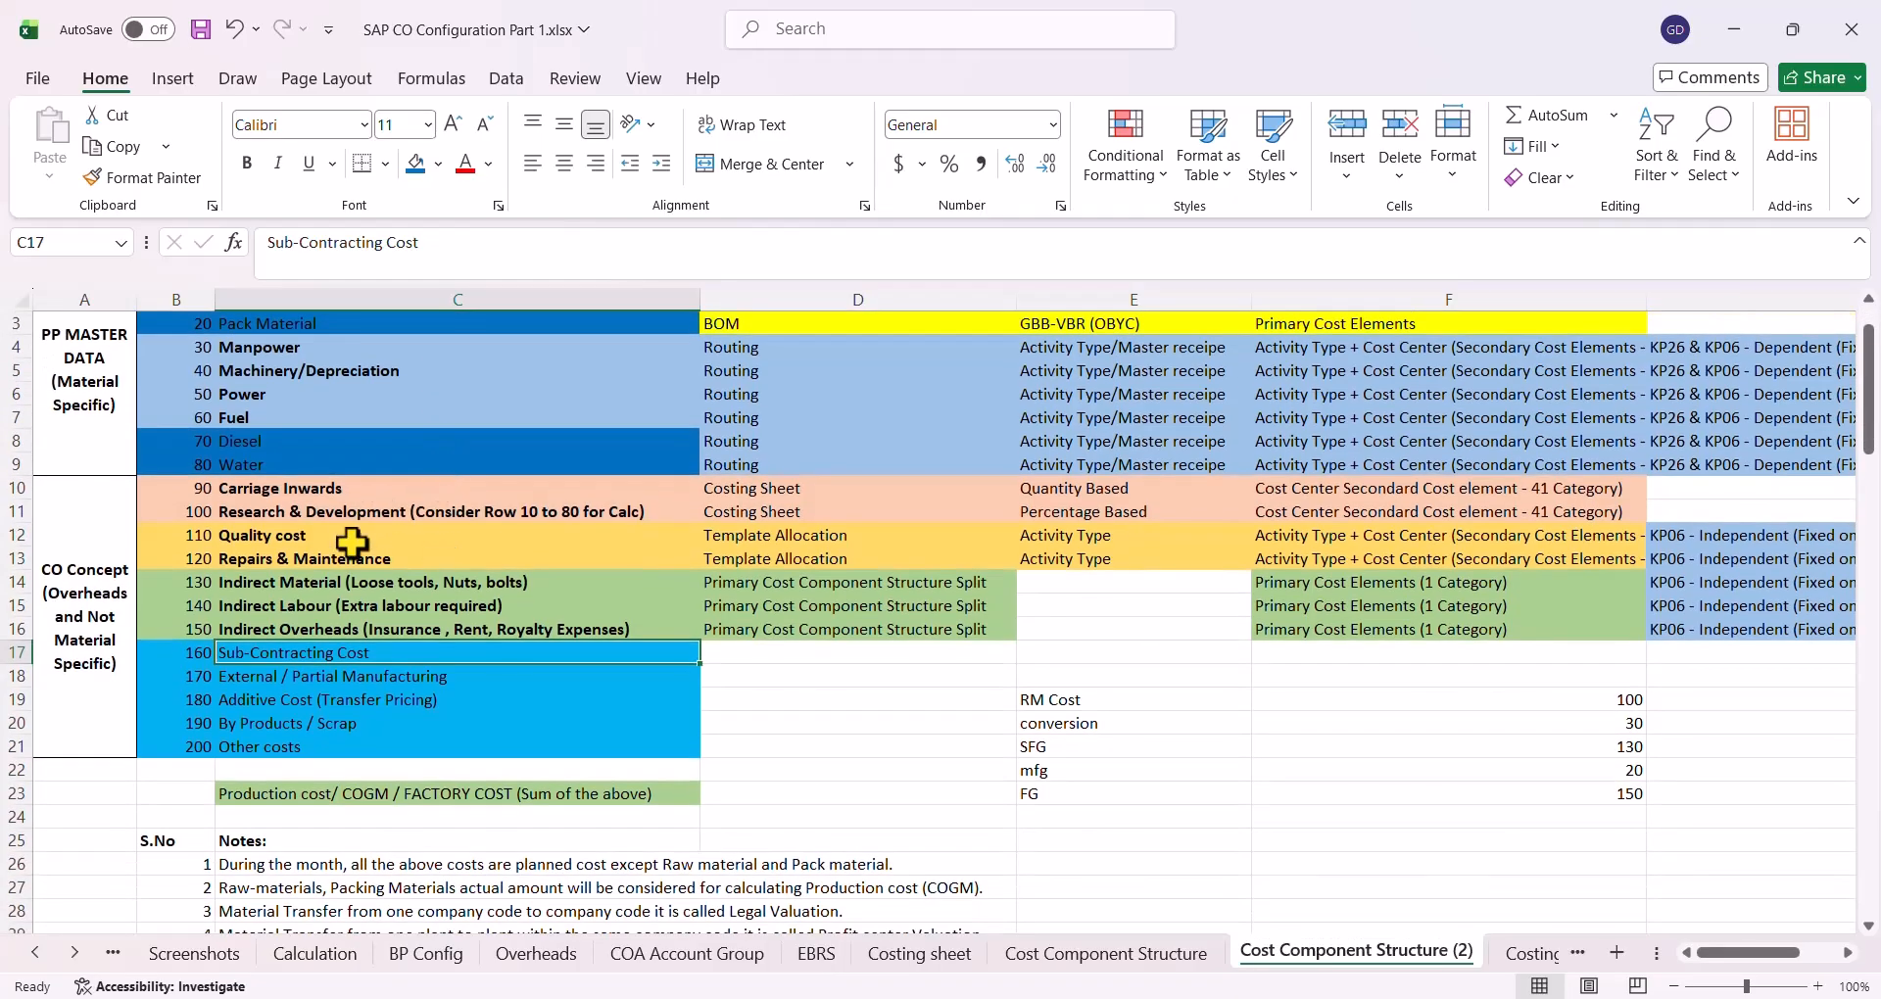
{"action": "left_click", "coordinate": [363, 677]}
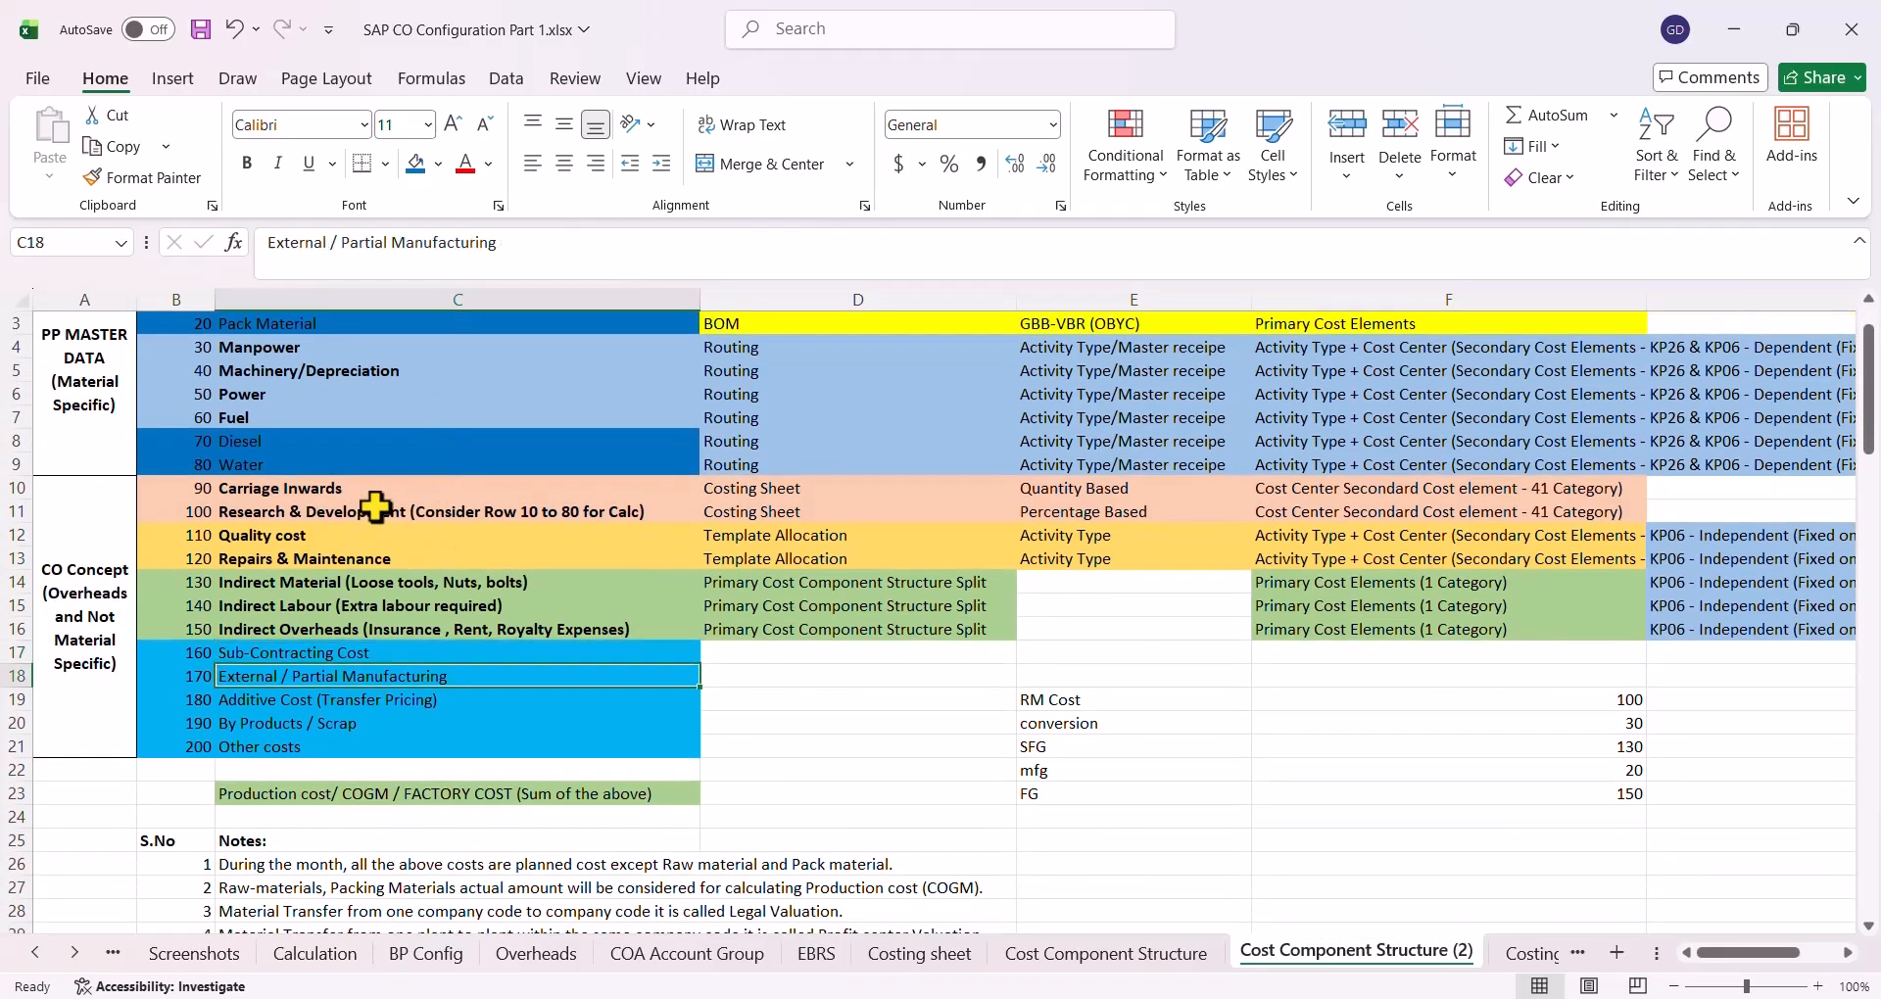
{"action": "scroll", "coordinate": [376, 504], "scroll_direction": "up", "scroll_amount": 1}
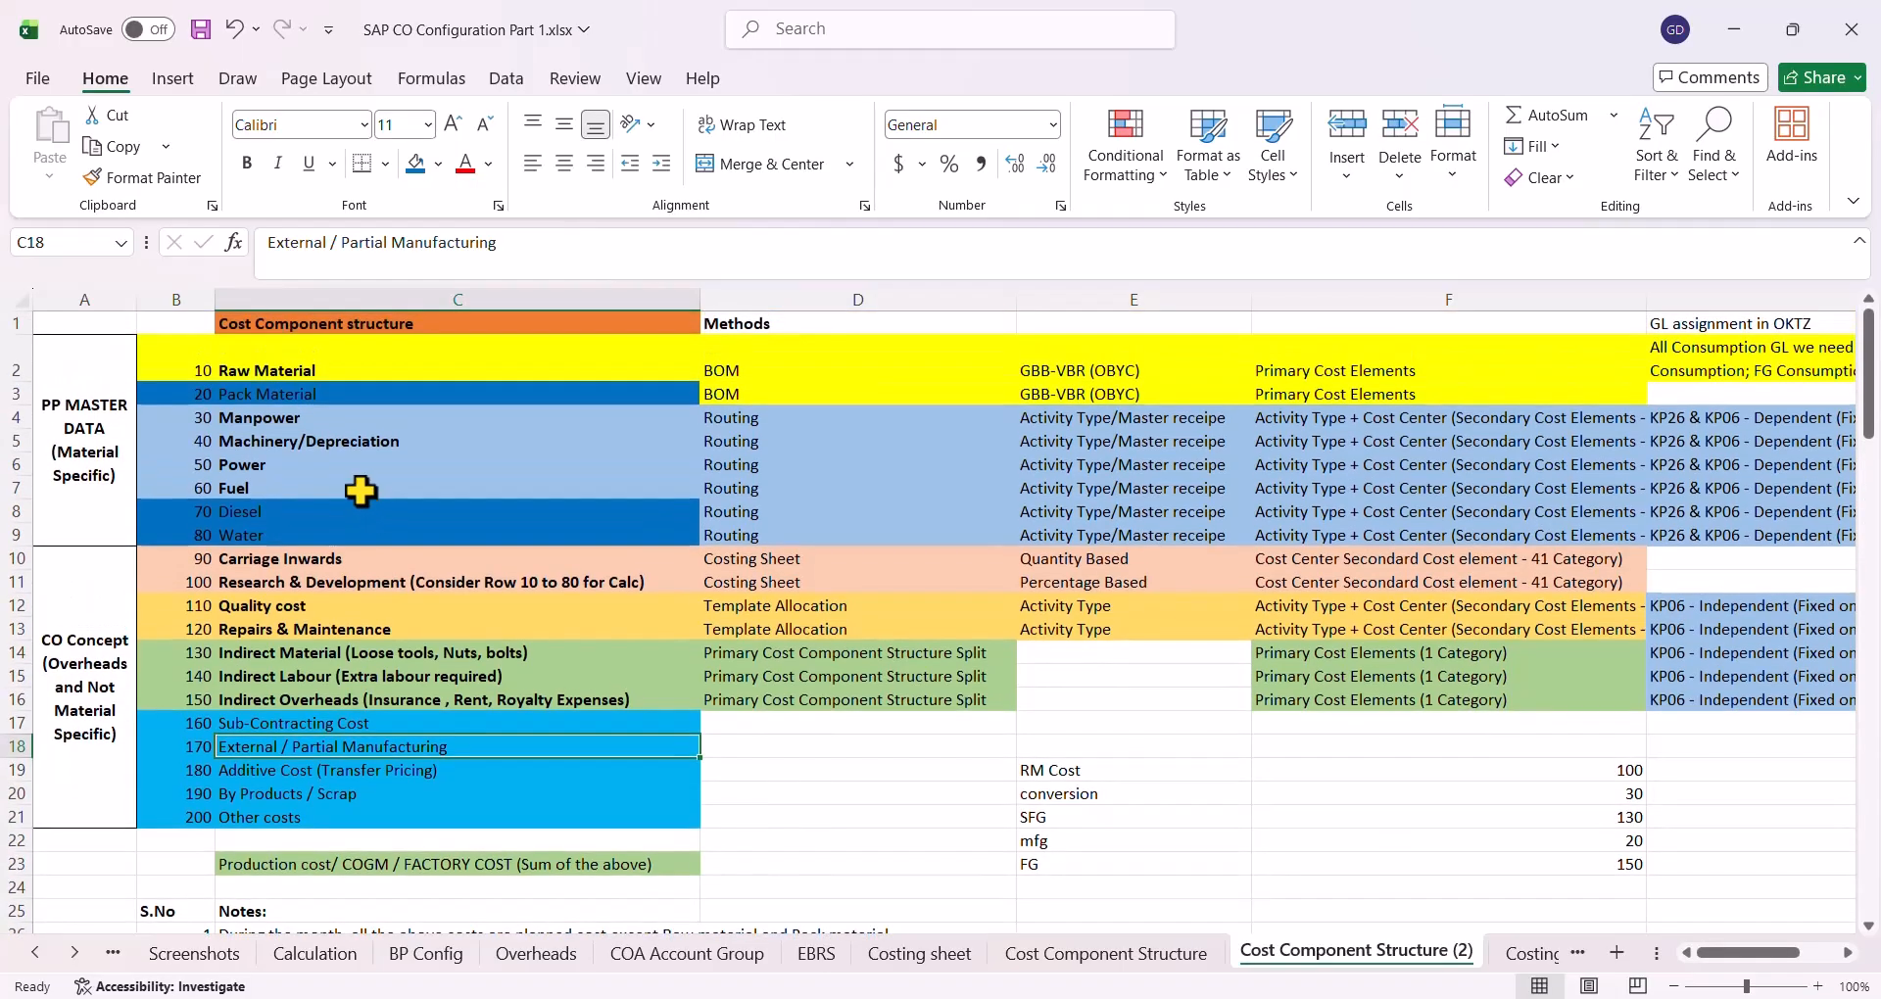
{"action": "left_click_drag", "start_coordinate": [302, 361], "coordinate": [307, 558]}
{"action": "left_click", "coordinate": [319, 443]}
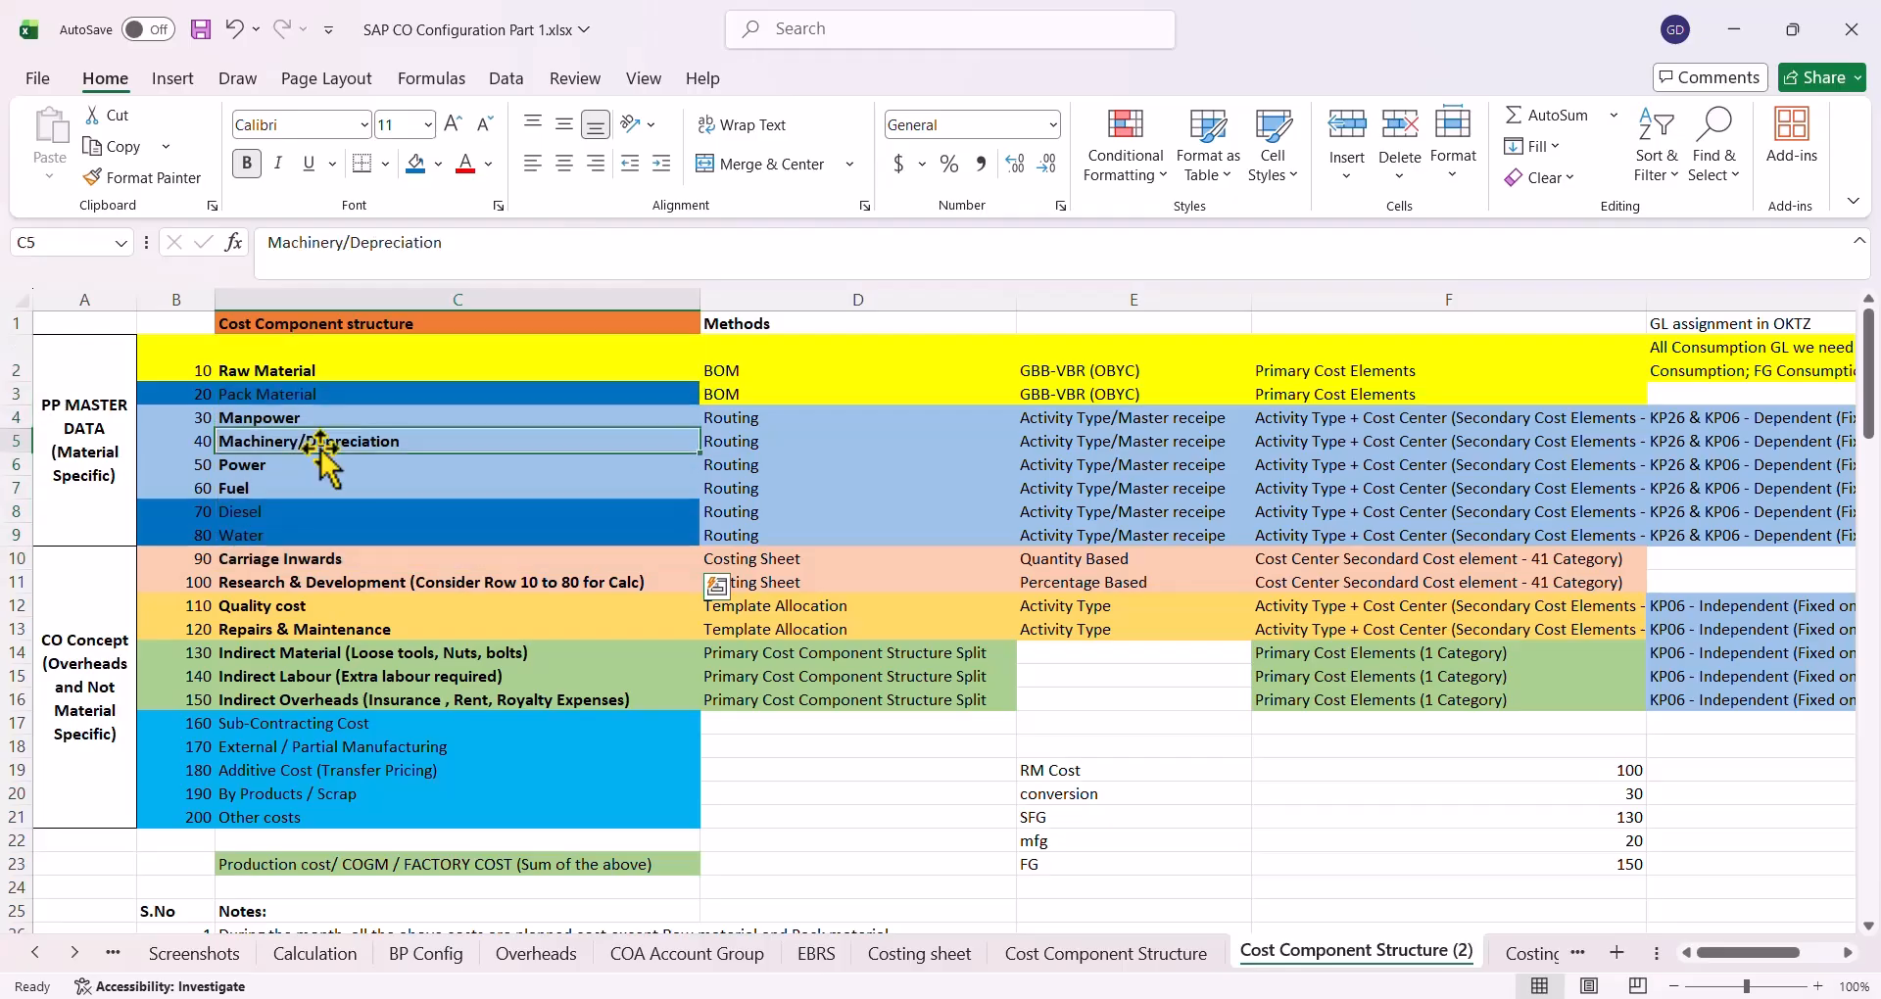
{"action": "left_click_drag", "start_coordinate": [303, 355], "coordinate": [300, 605]}
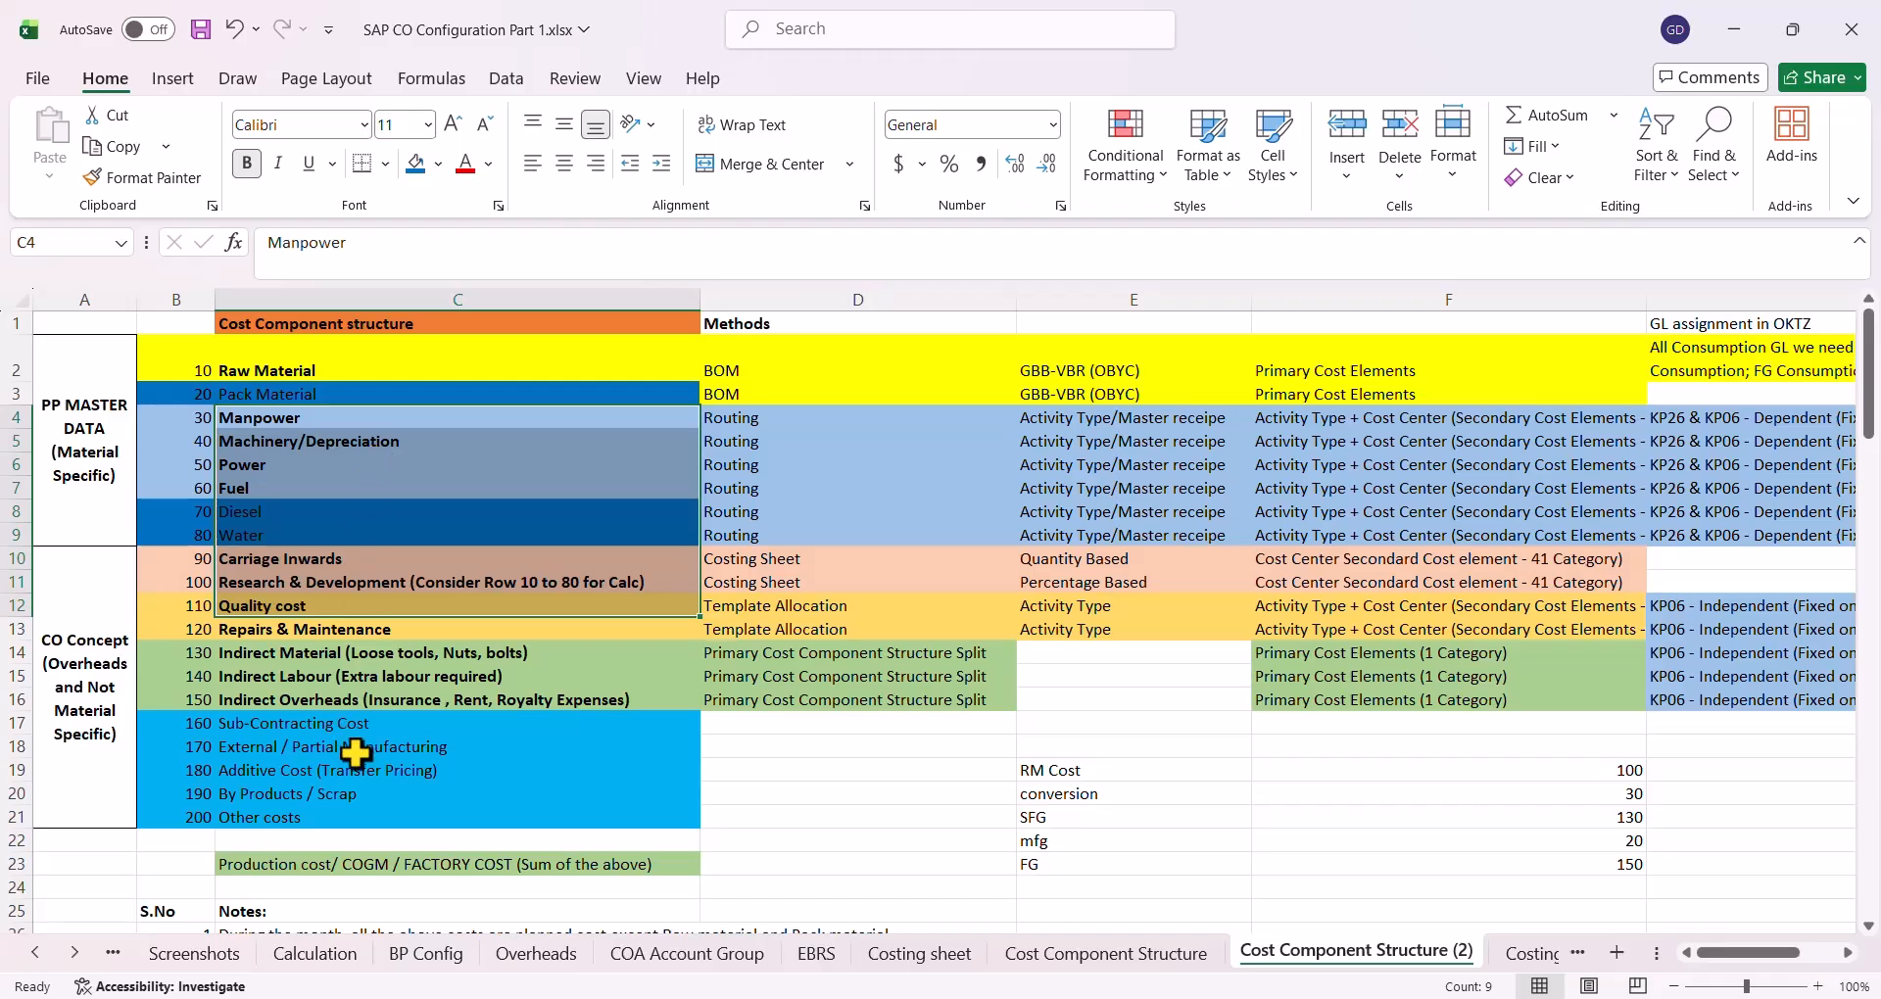
{"action": "left_click", "coordinate": [355, 747]}
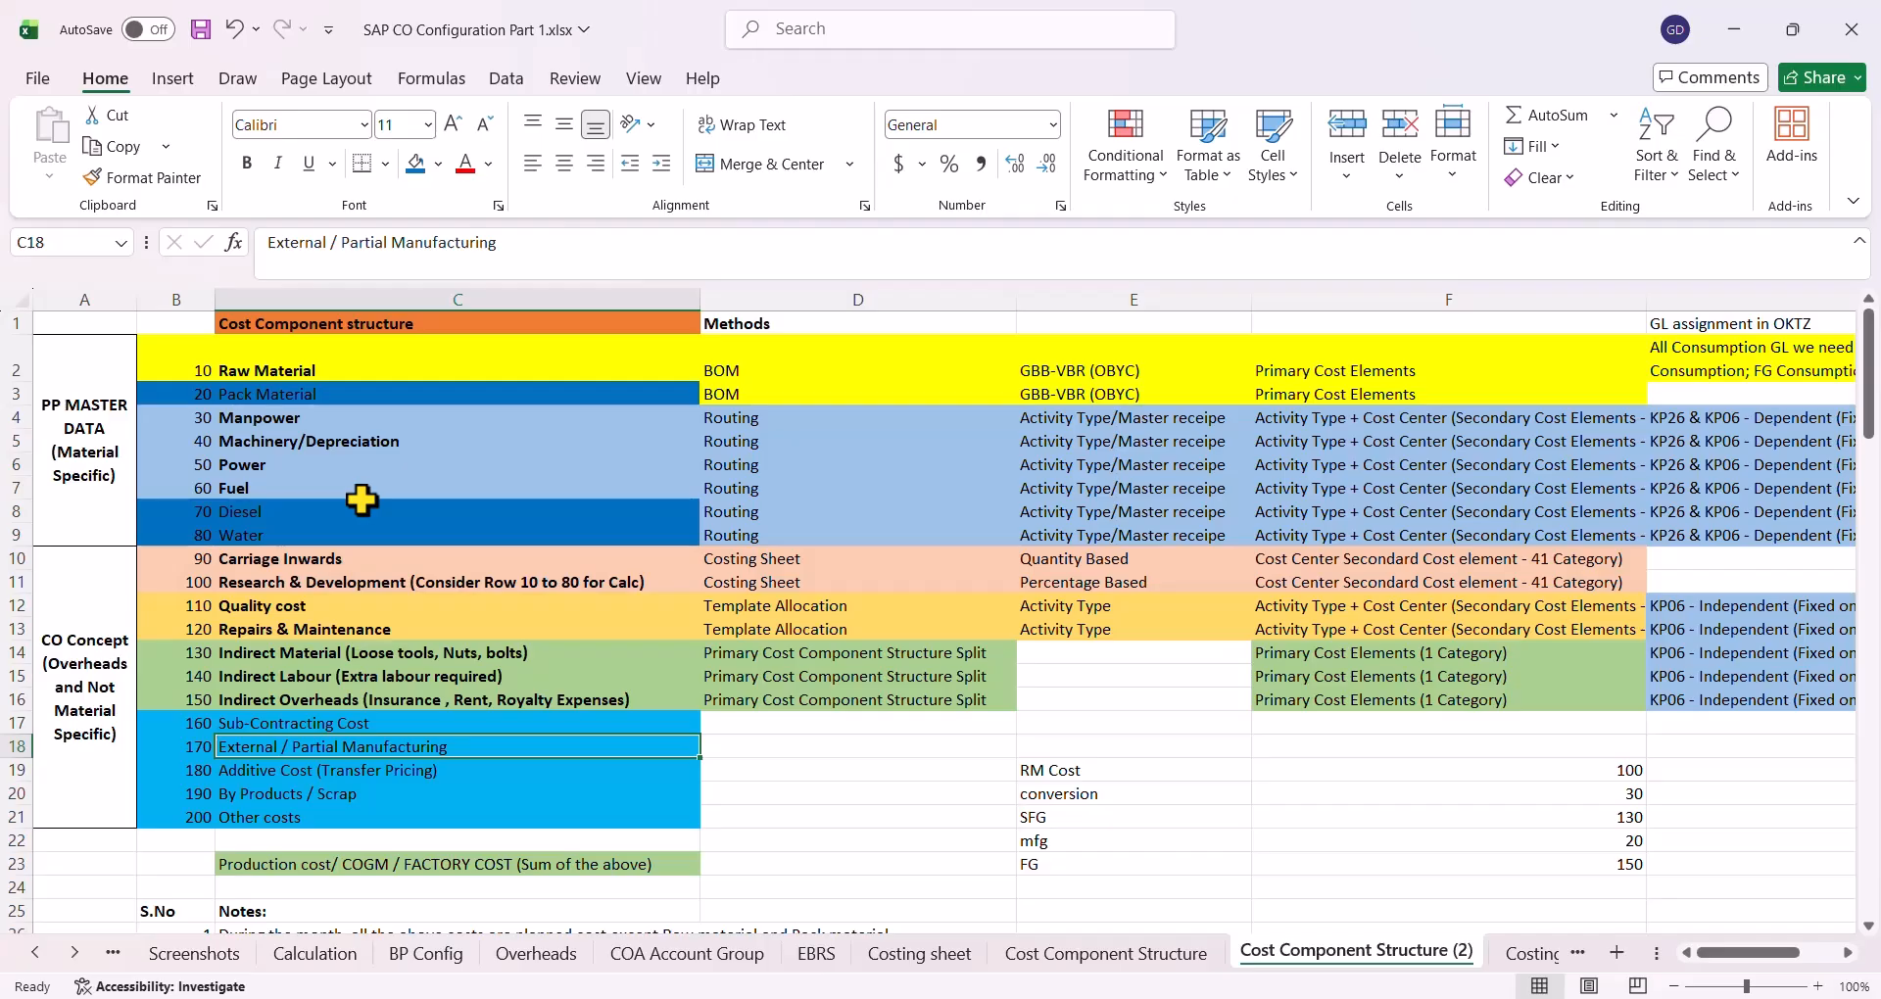
{"action": "left_click", "coordinate": [328, 774]}
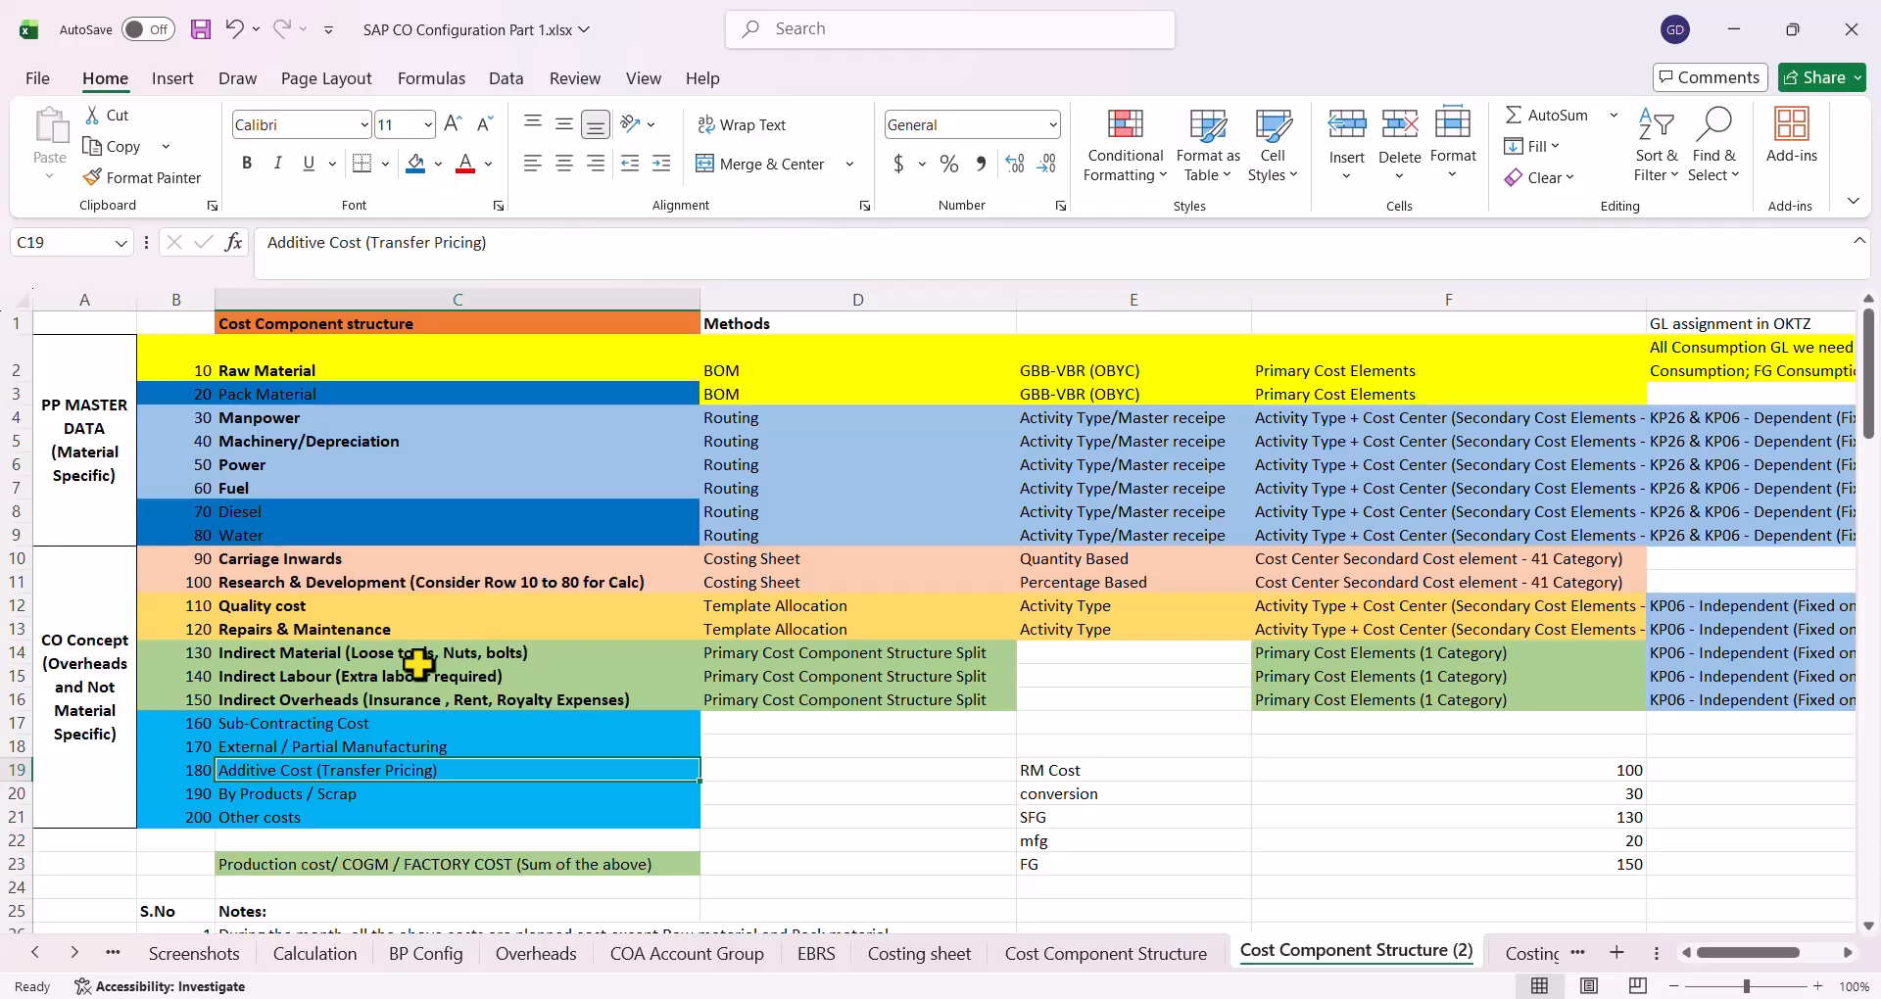
Go through the notes on subcontracting and external processing, and wrap the text of the Additive Cost (Transfer Price) note in C33
{"action": "scroll", "coordinate": [423, 661], "scroll_direction": "down", "scroll_amount": 4}
{"action": "left_click", "coordinate": [271, 778]}
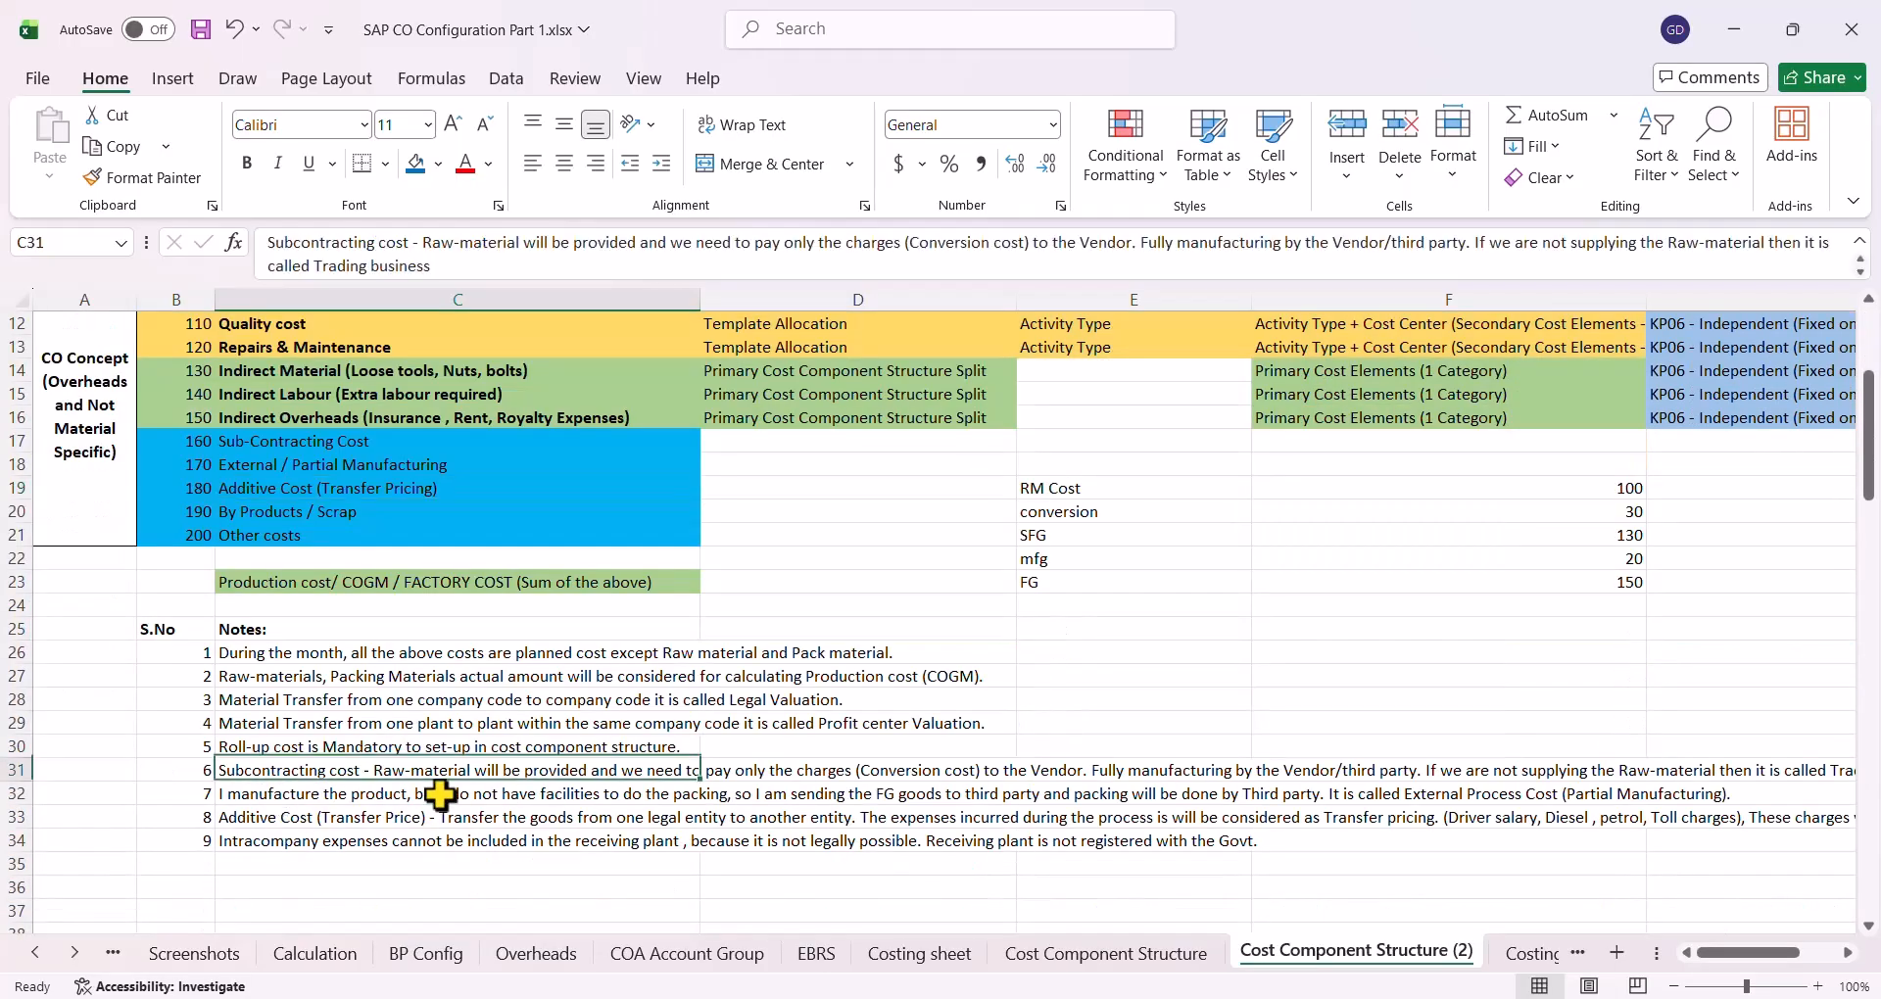
{"action": "key", "text": "Down"}
{"action": "key", "text": "Down"}
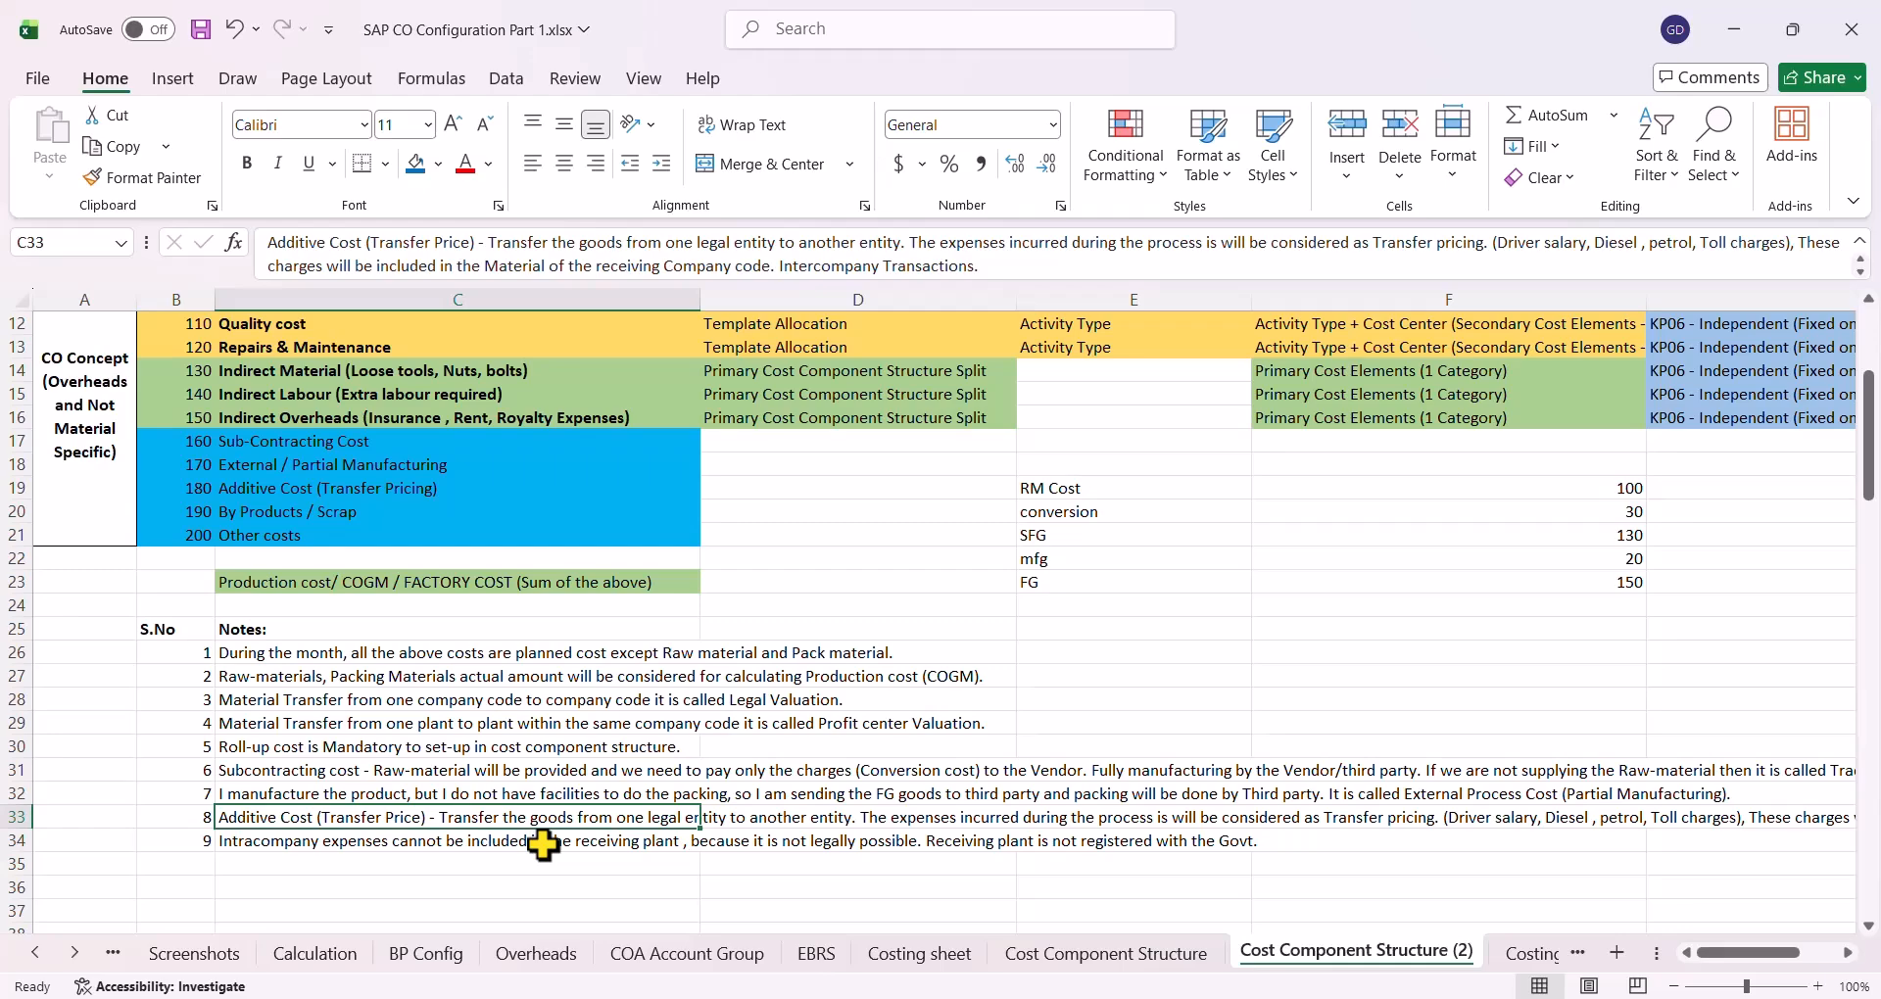
{"action": "left_click", "coordinate": [760, 128]}
{"action": "scroll", "coordinate": [735, 720], "scroll_direction": "down", "scroll_amount": 2}
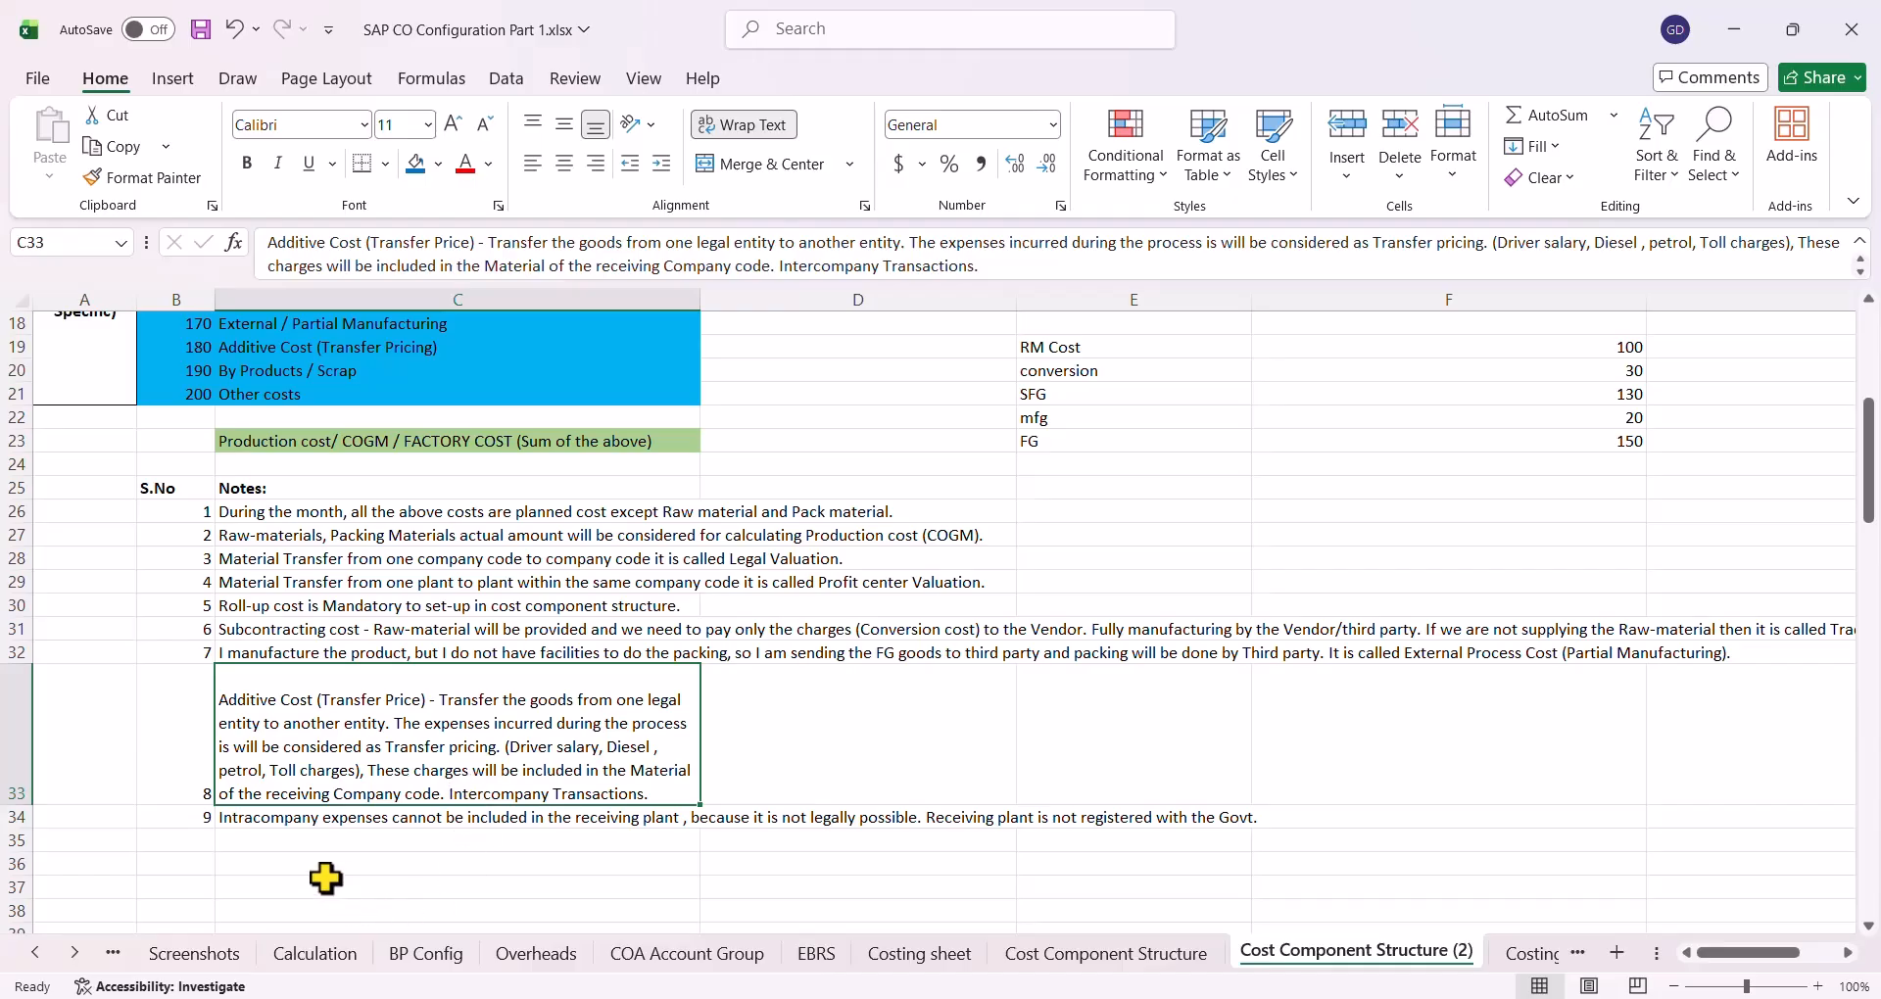
Enter LEGAL ENTITY in C36 below the notes and A beside it in D36
{"action": "left_click", "coordinate": [326, 879]}
{"action": "left_click", "coordinate": [302, 737]}
{"action": "left_click", "coordinate": [285, 865]}
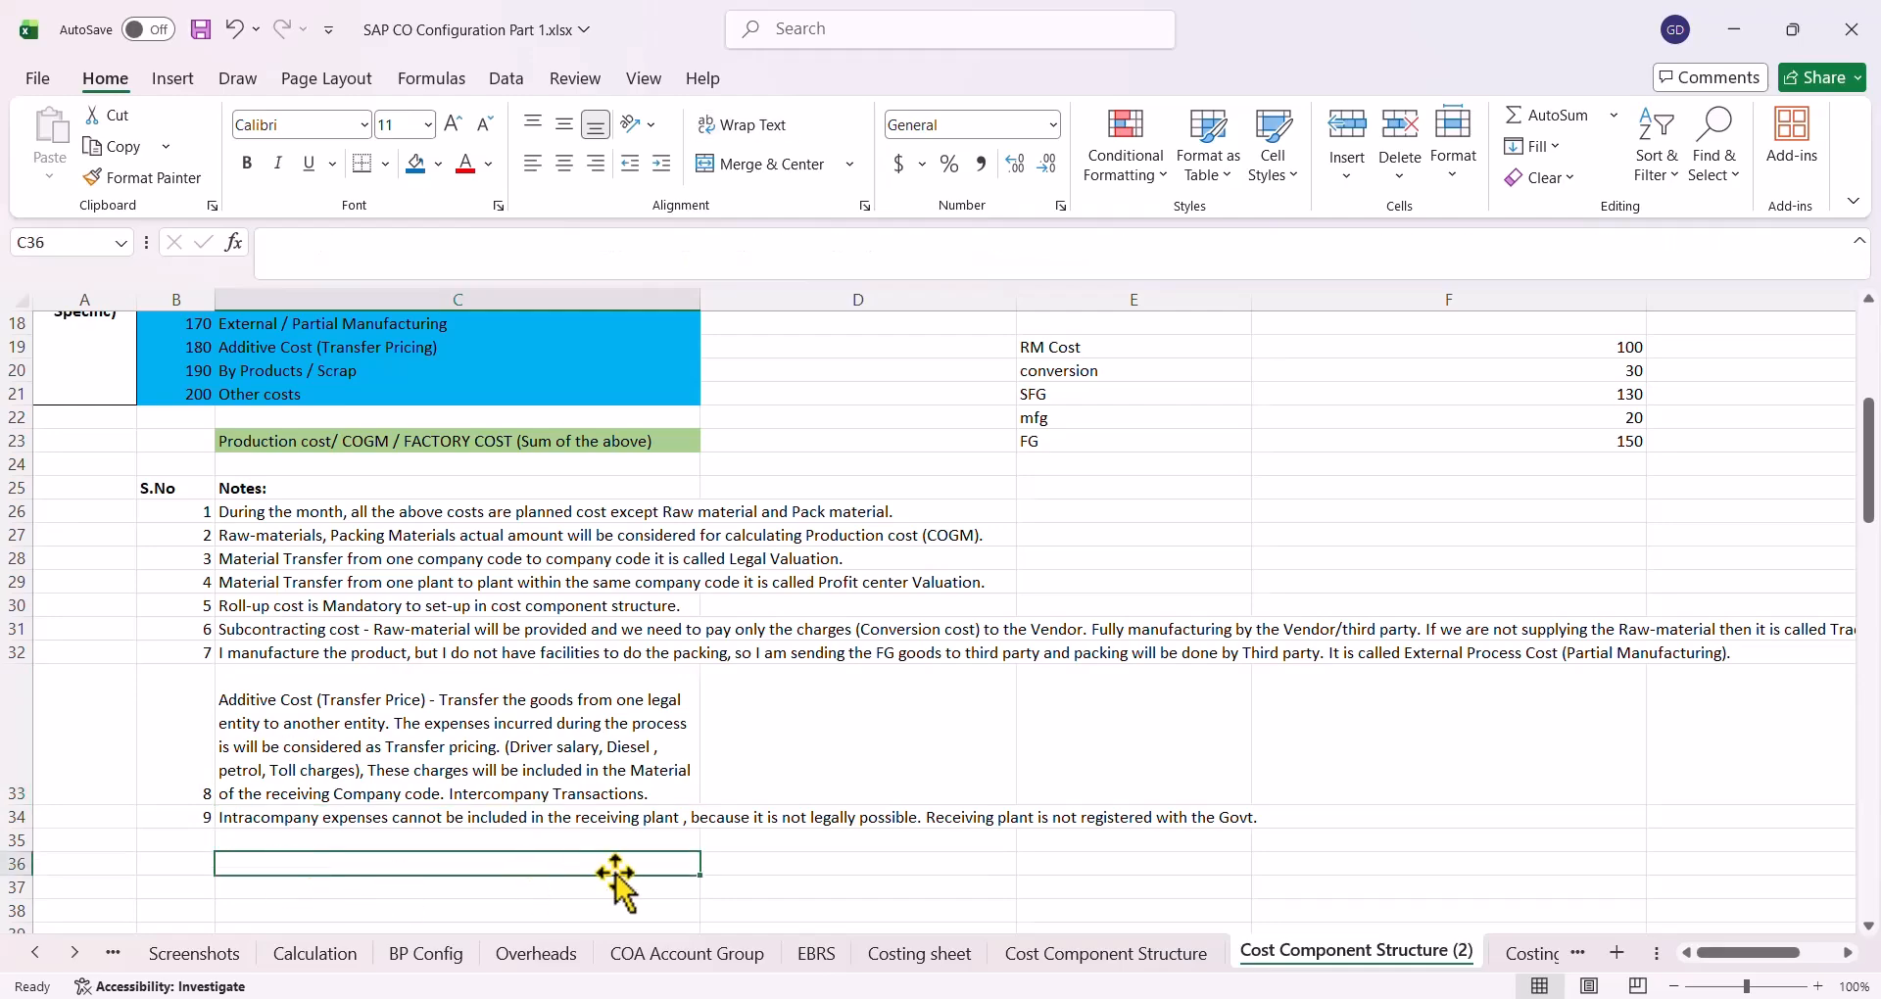
{"action": "type", "text": "I"}
{"action": "type", "text": "LEGA"}
{"action": "type", "text": "L ENTITY"}
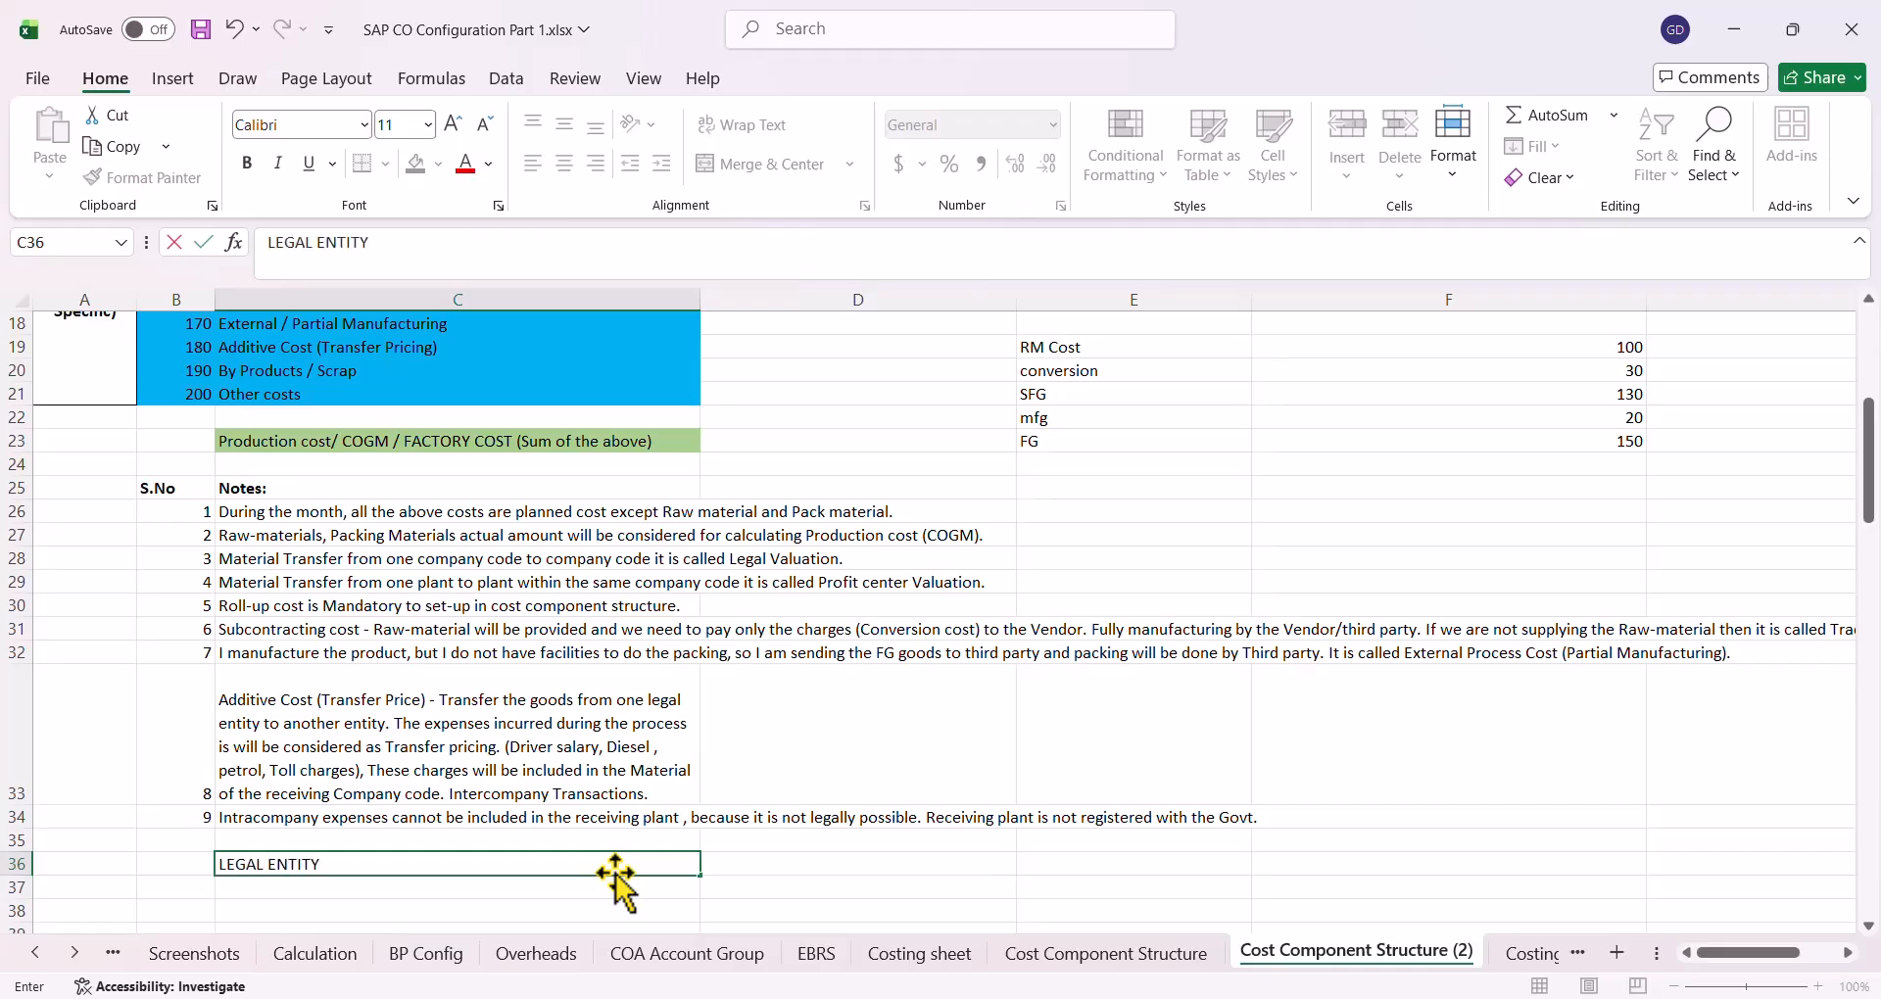
{"action": "key", "text": "Tab"}
{"action": "type", "text": "A"}
{"action": "key", "text": "Return"}
Fill LEGAL ENTITY down into C37 and enter B beside it in D37
{"action": "key", "text": "ctrl+d"}
{"action": "key", "text": "Tab"}
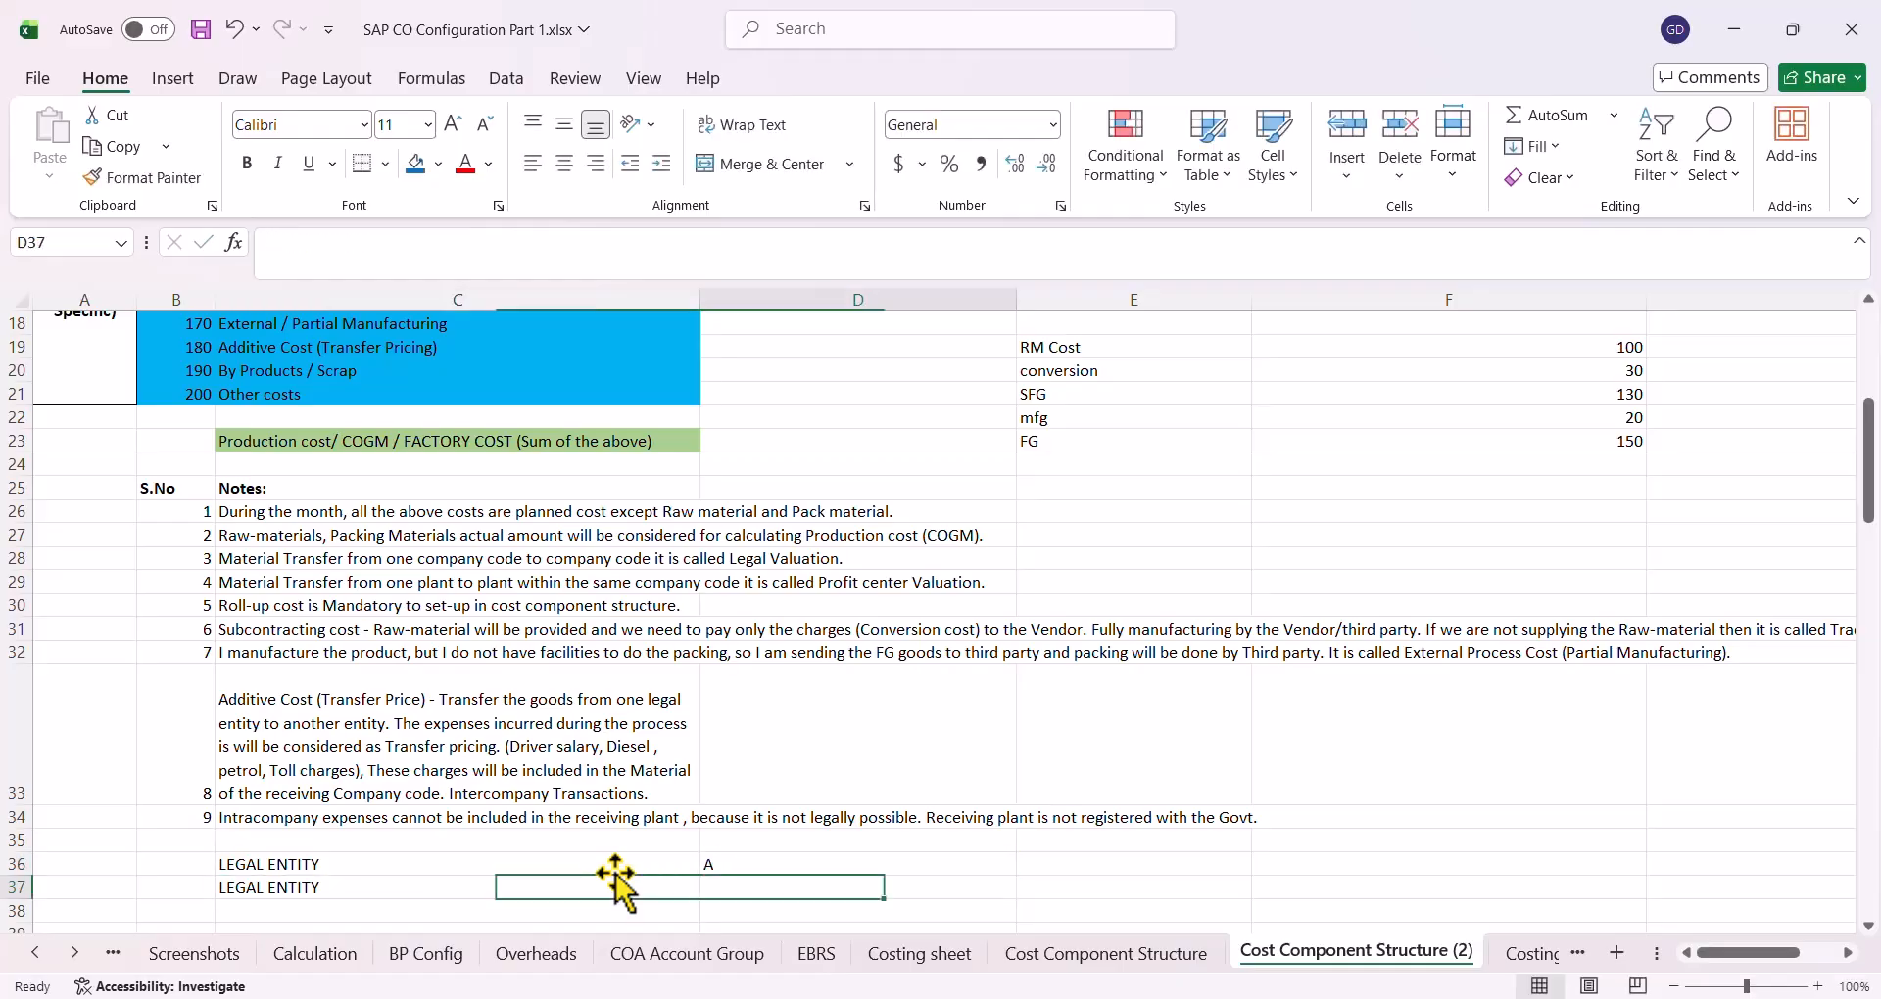
{"action": "type", "text": "B"}
{"action": "key", "text": "Up"}
{"action": "key", "text": "Tab"}
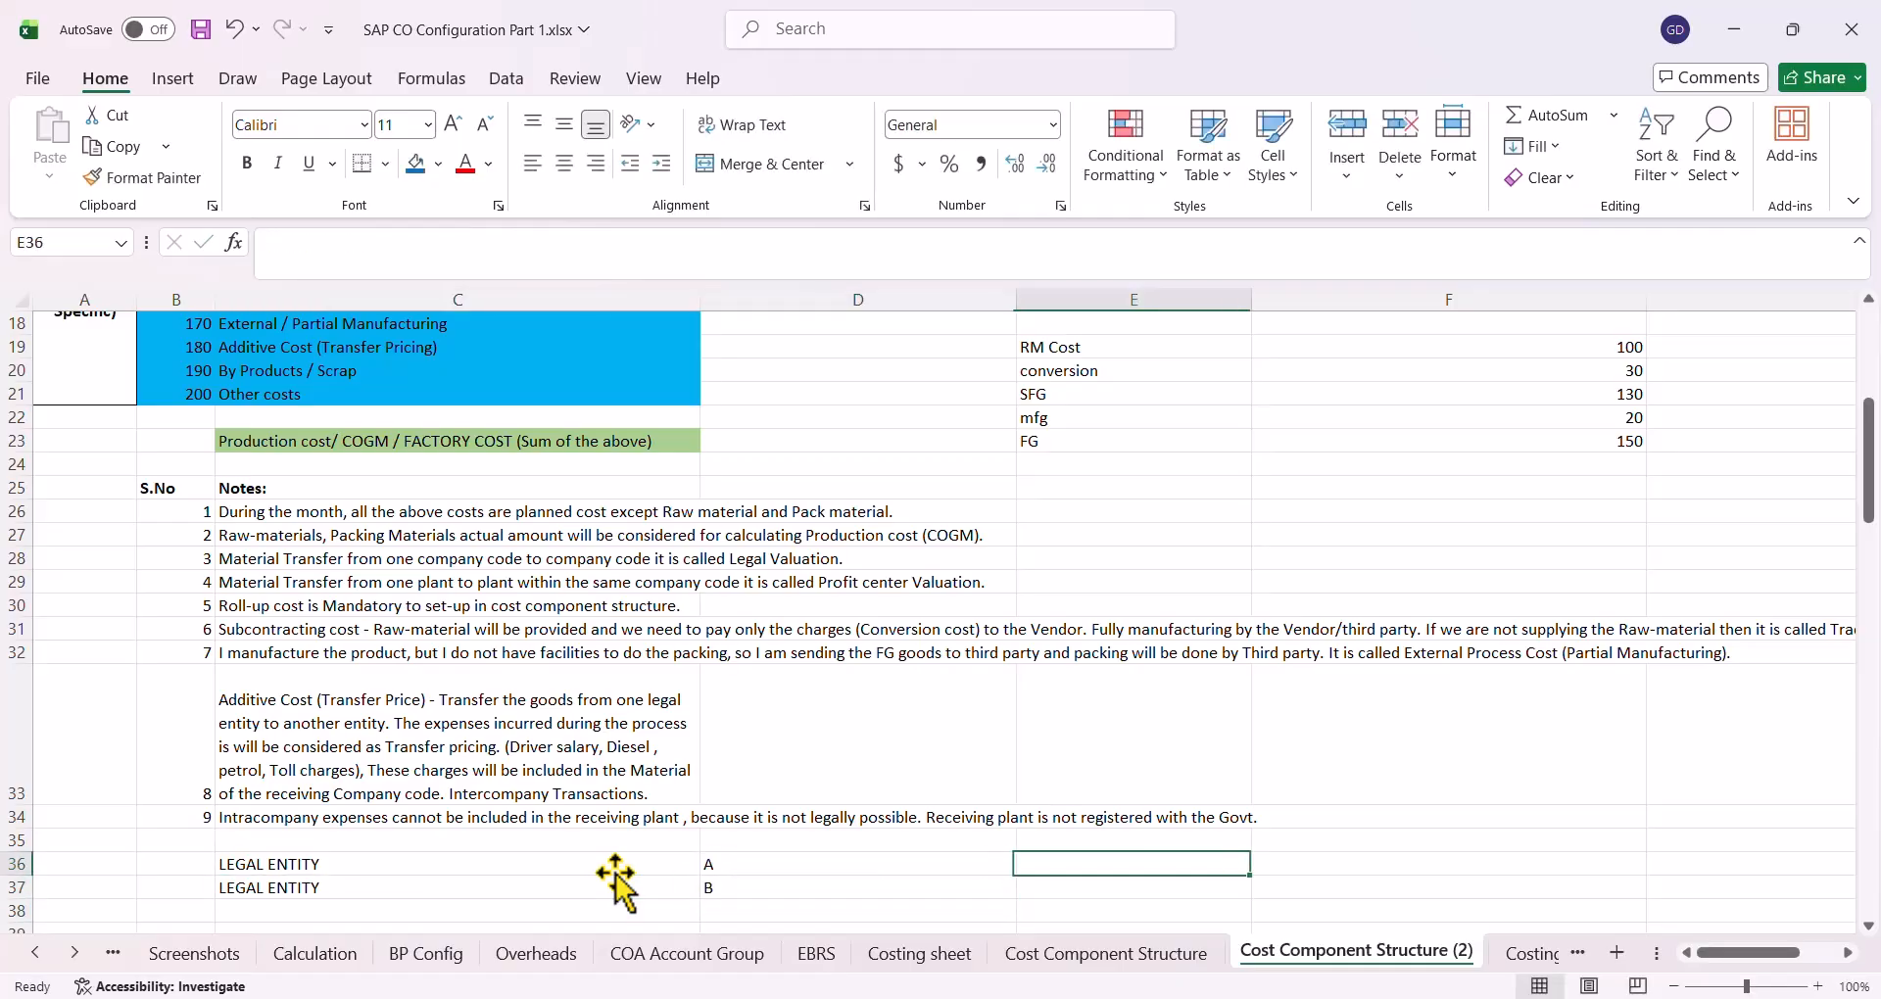
Enter MATERIAL TRANSFER FROM A in E36, beside legal entity A
{"action": "type", "text": "MATERIAL TRANSFER"}
{"action": "key", "text": "Return"}
{"action": "key", "text": "Up"}
{"action": "key", "text": "F2"}
{"action": "type", "text": "FROM A"}
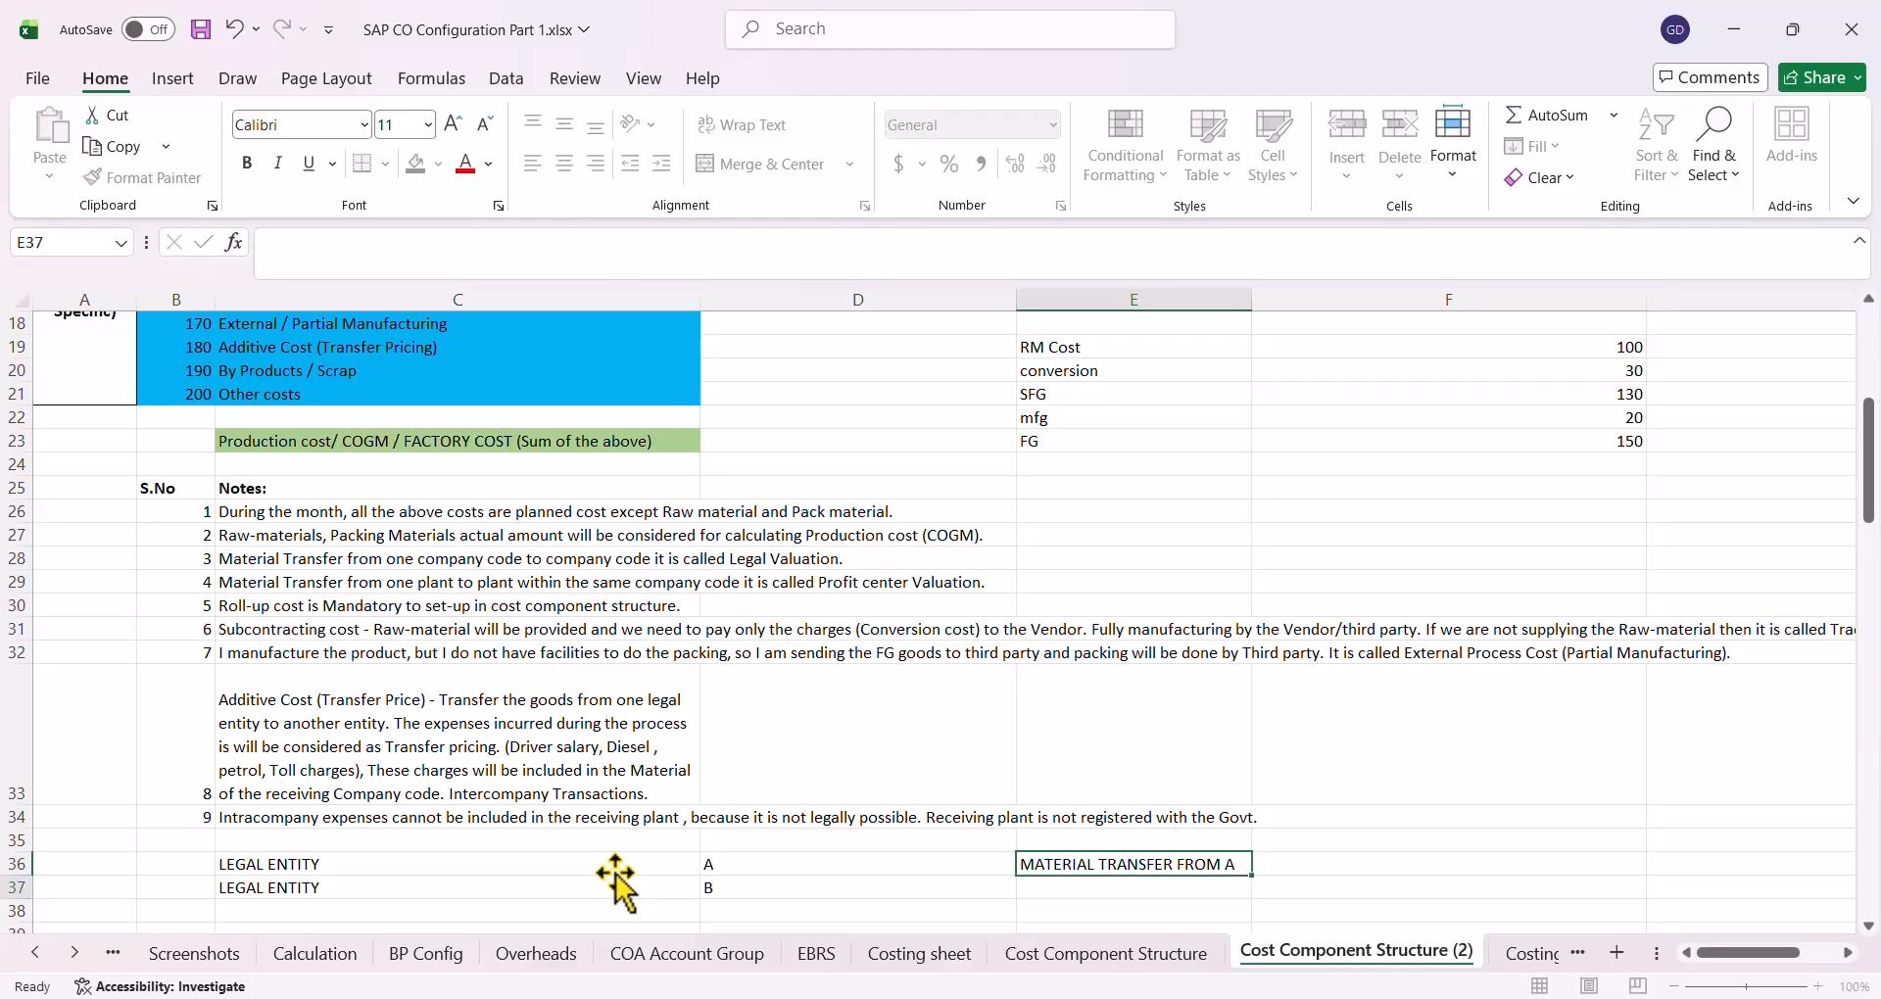
{"action": "key", "text": "Return"}
Fill the transfer text down into E37 and change it to MATERIAL TRANSFER TO B
{"action": "key", "text": "ctrl+d"}
{"action": "key", "text": "F2"}
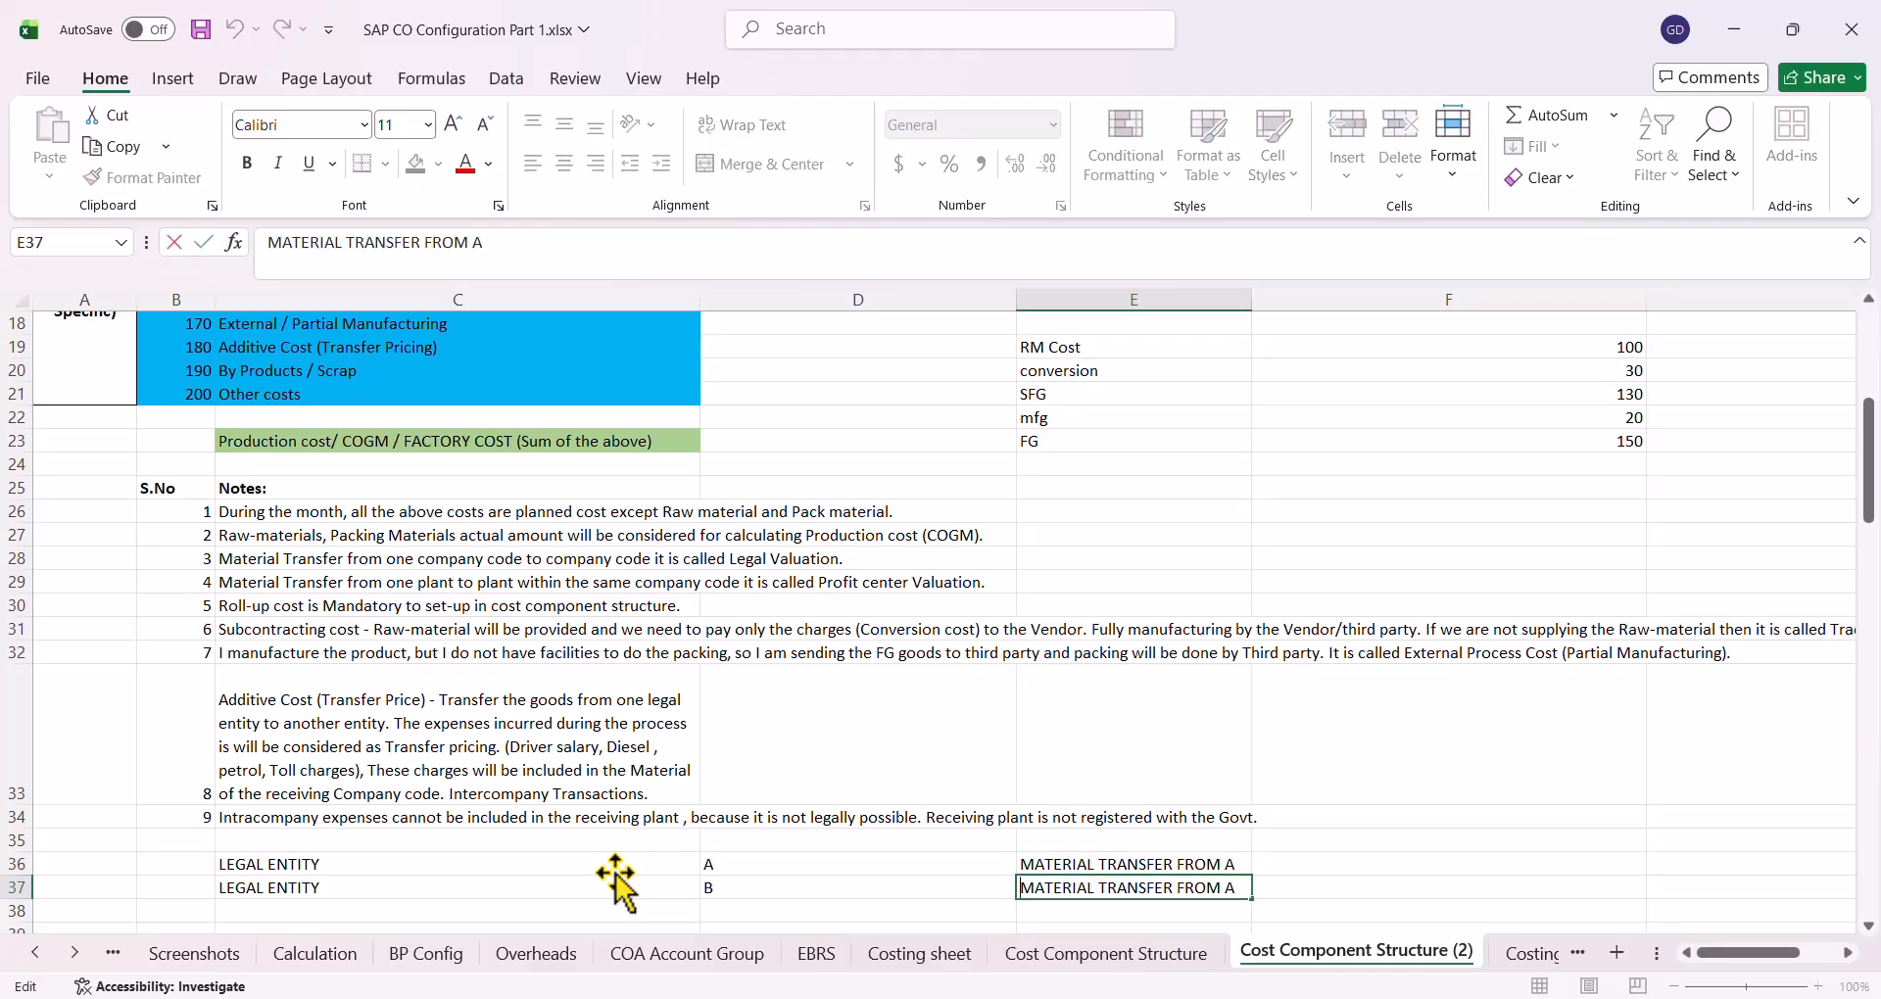
{"action": "key", "text": "ctrl+shift+Left"}
{"action": "type", "text": "TO"}
{"action": "key", "text": "Return"}
{"action": "key", "text": "Up"}
{"action": "key", "text": "F2"}
{"action": "key", "text": "BackSpace"}
{"action": "type", "text": "B"}
{"action": "key", "text": "Return"}
Highlight the legal entity example in C36:E37 and compare it with the Additive Cost (Transfer Price) note in C33
{"action": "key", "text": "Up"}
{"action": "key", "text": "Up"}
{"action": "key", "text": "Left"}
{"action": "key", "text": "Left"}
{"action": "key", "text": "Left"}
{"action": "key", "text": "Right"}
{"action": "key", "text": "shift+Down"}
{"action": "key", "text": "shift+Right"}
{"action": "key", "text": "shift+Right"}
{"action": "key", "text": "shift+Left"}
{"action": "key", "text": "shift+Left"}
{"action": "key", "text": "shift+Up"}
{"action": "key", "text": "shift+Down"}
{"action": "key", "text": "shift+Right"}
{"action": "key", "text": "shift+Right"}
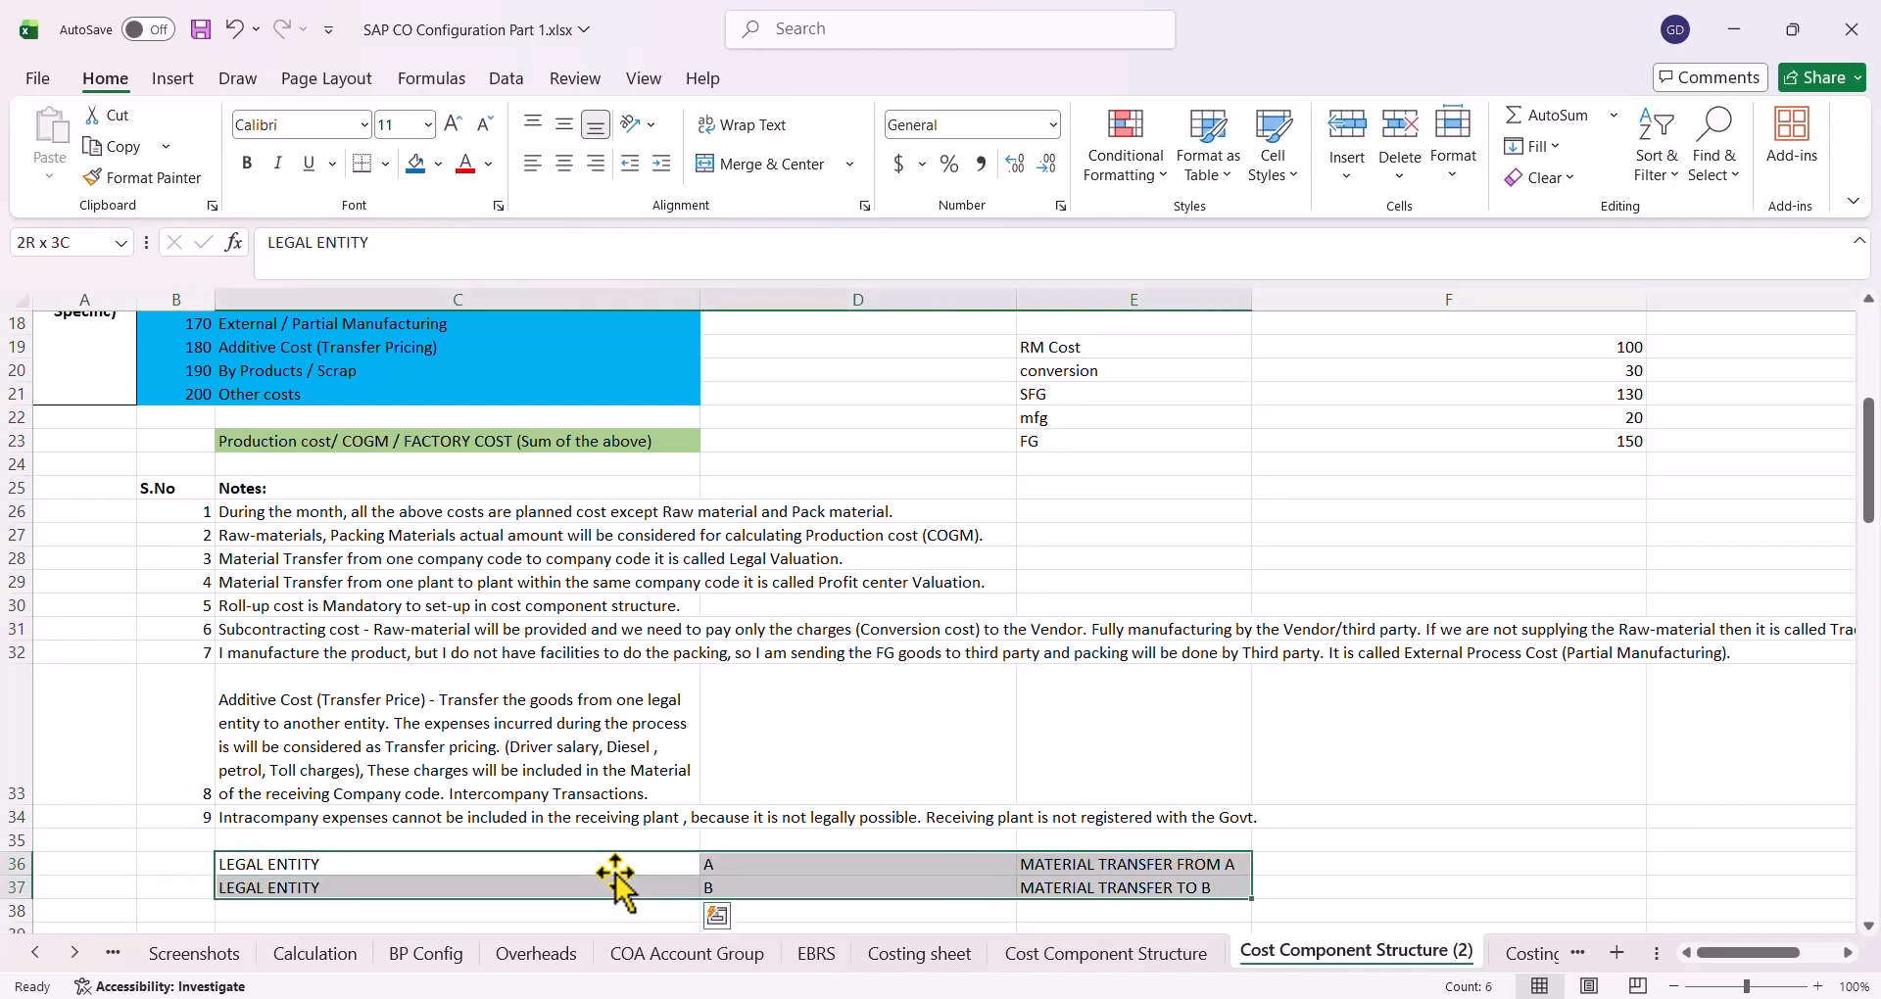
{"action": "key", "text": "shift+Left"}
{"action": "key", "text": "shift+Left"}
{"action": "key", "text": "shift+Up"}
{"action": "key", "text": "shift+Down"}
{"action": "key", "text": "shift+Right"}
{"action": "key", "text": "shift+Right"}
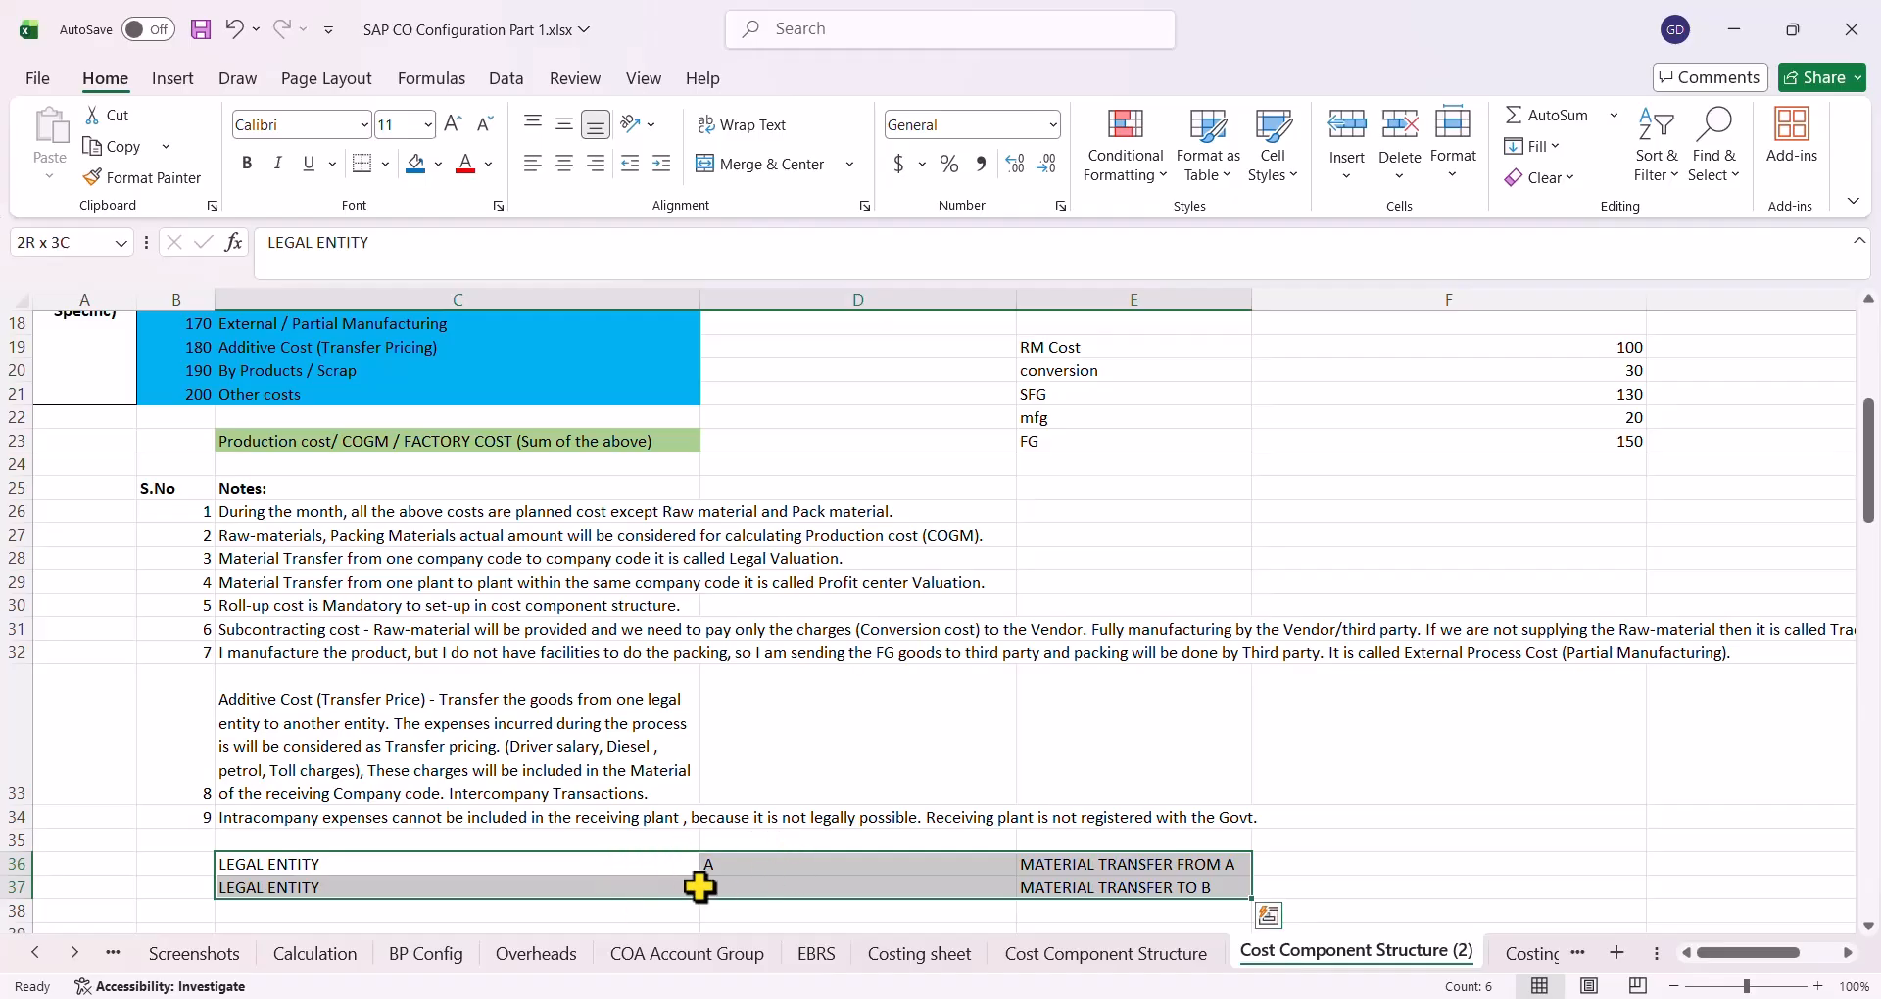
{"action": "left_click", "coordinate": [726, 886]}
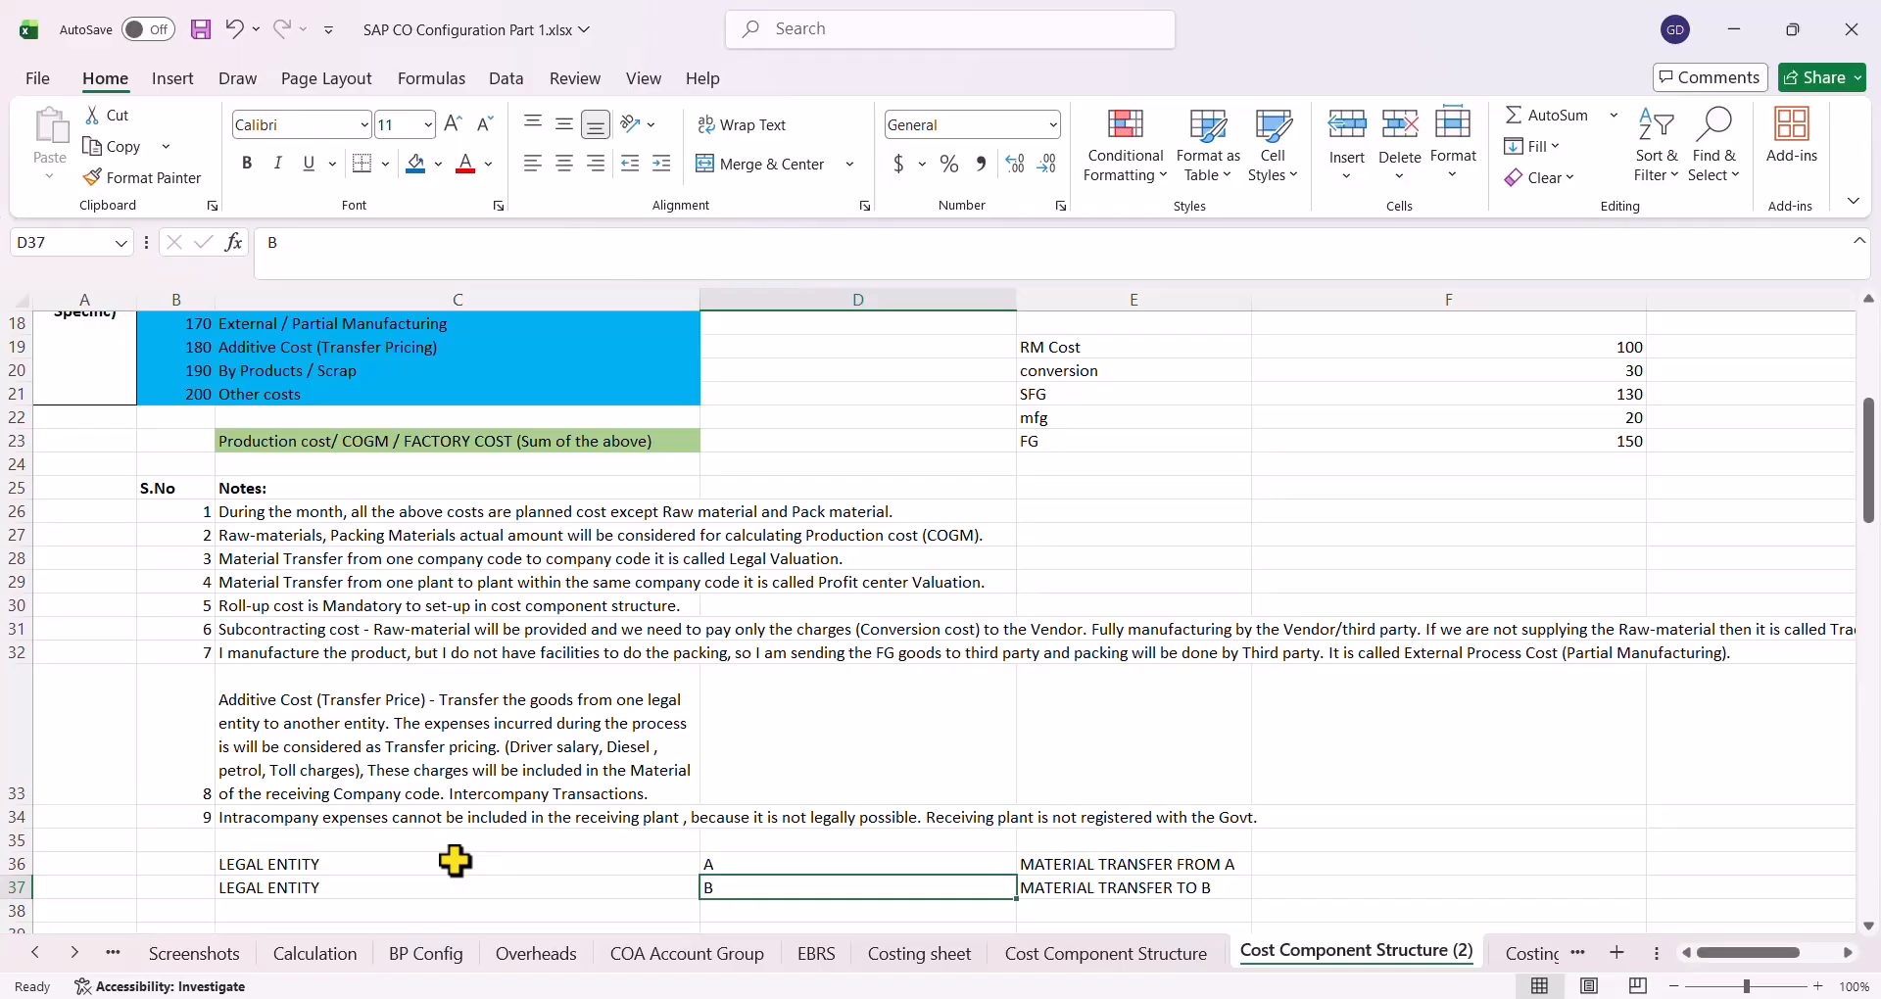
{"action": "left_click", "coordinate": [303, 733]}
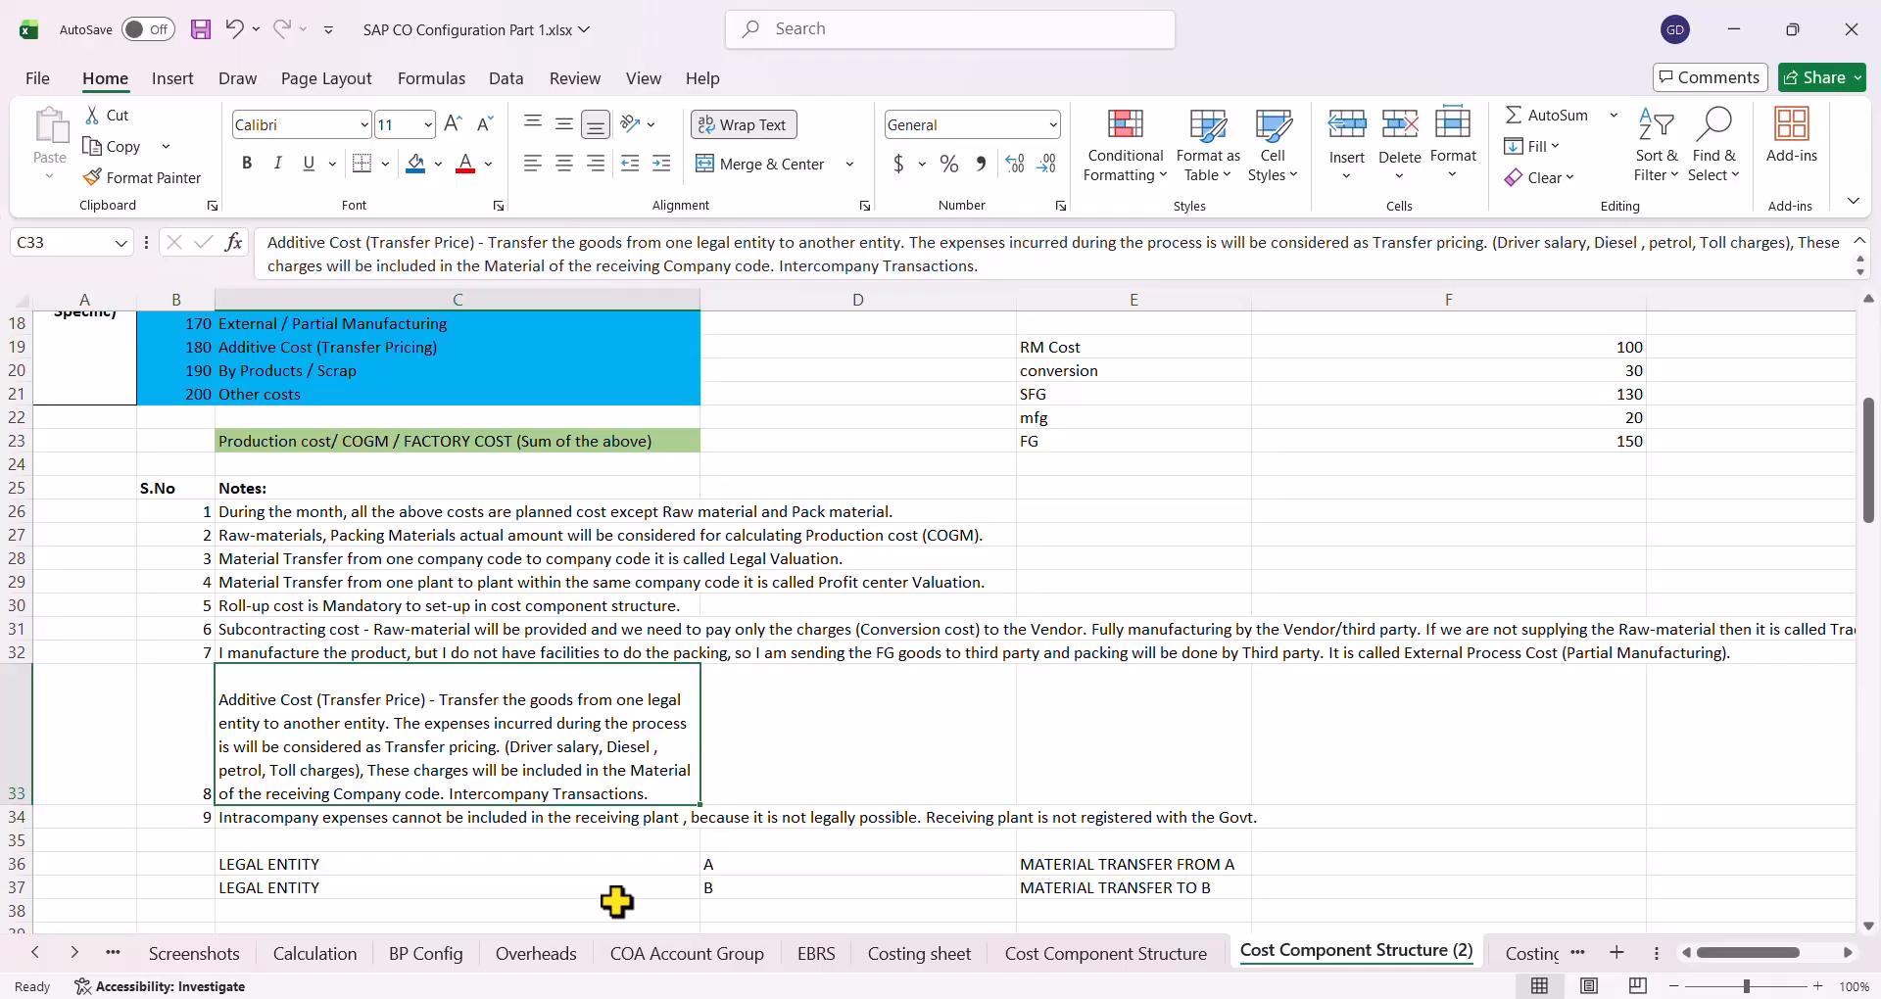
Append "- PLANT A" to the MATERIAL TRANSFER FROM A text in E36
{"action": "scroll", "coordinate": [609, 895], "scroll_direction": "down", "scroll_amount": 2}
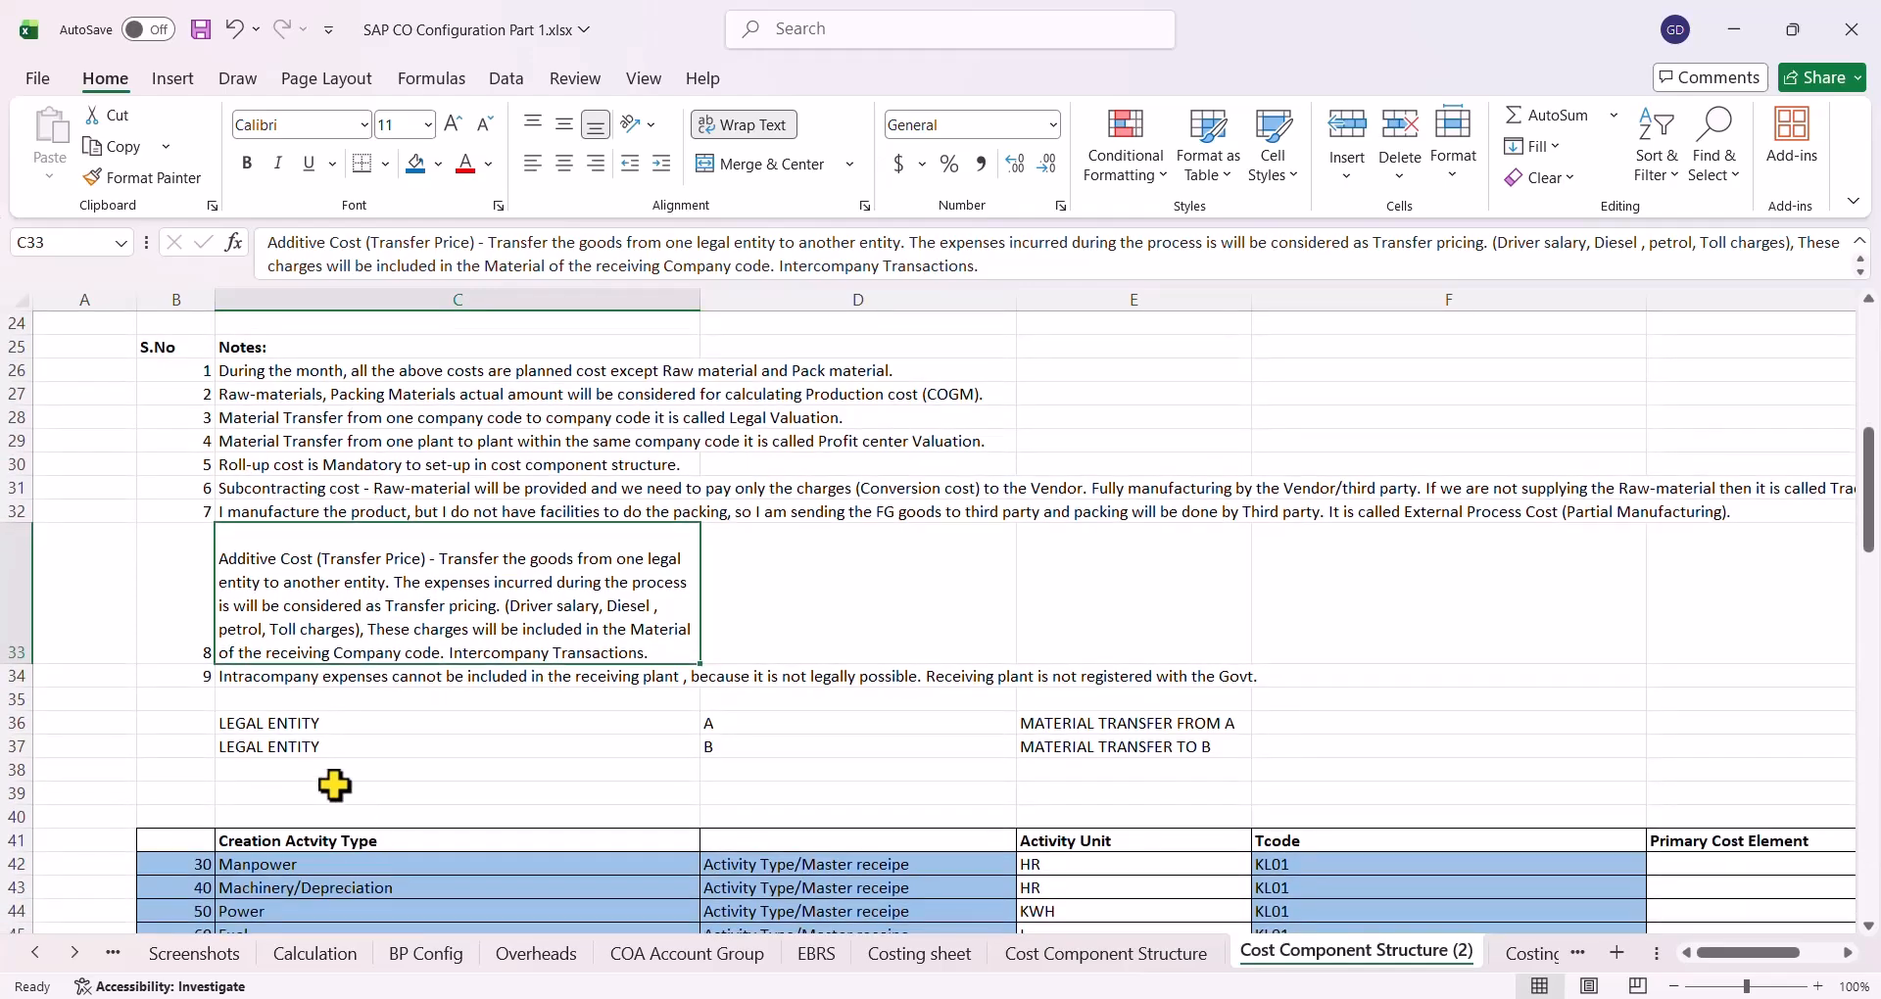
{"action": "left_click", "coordinate": [324, 794]}
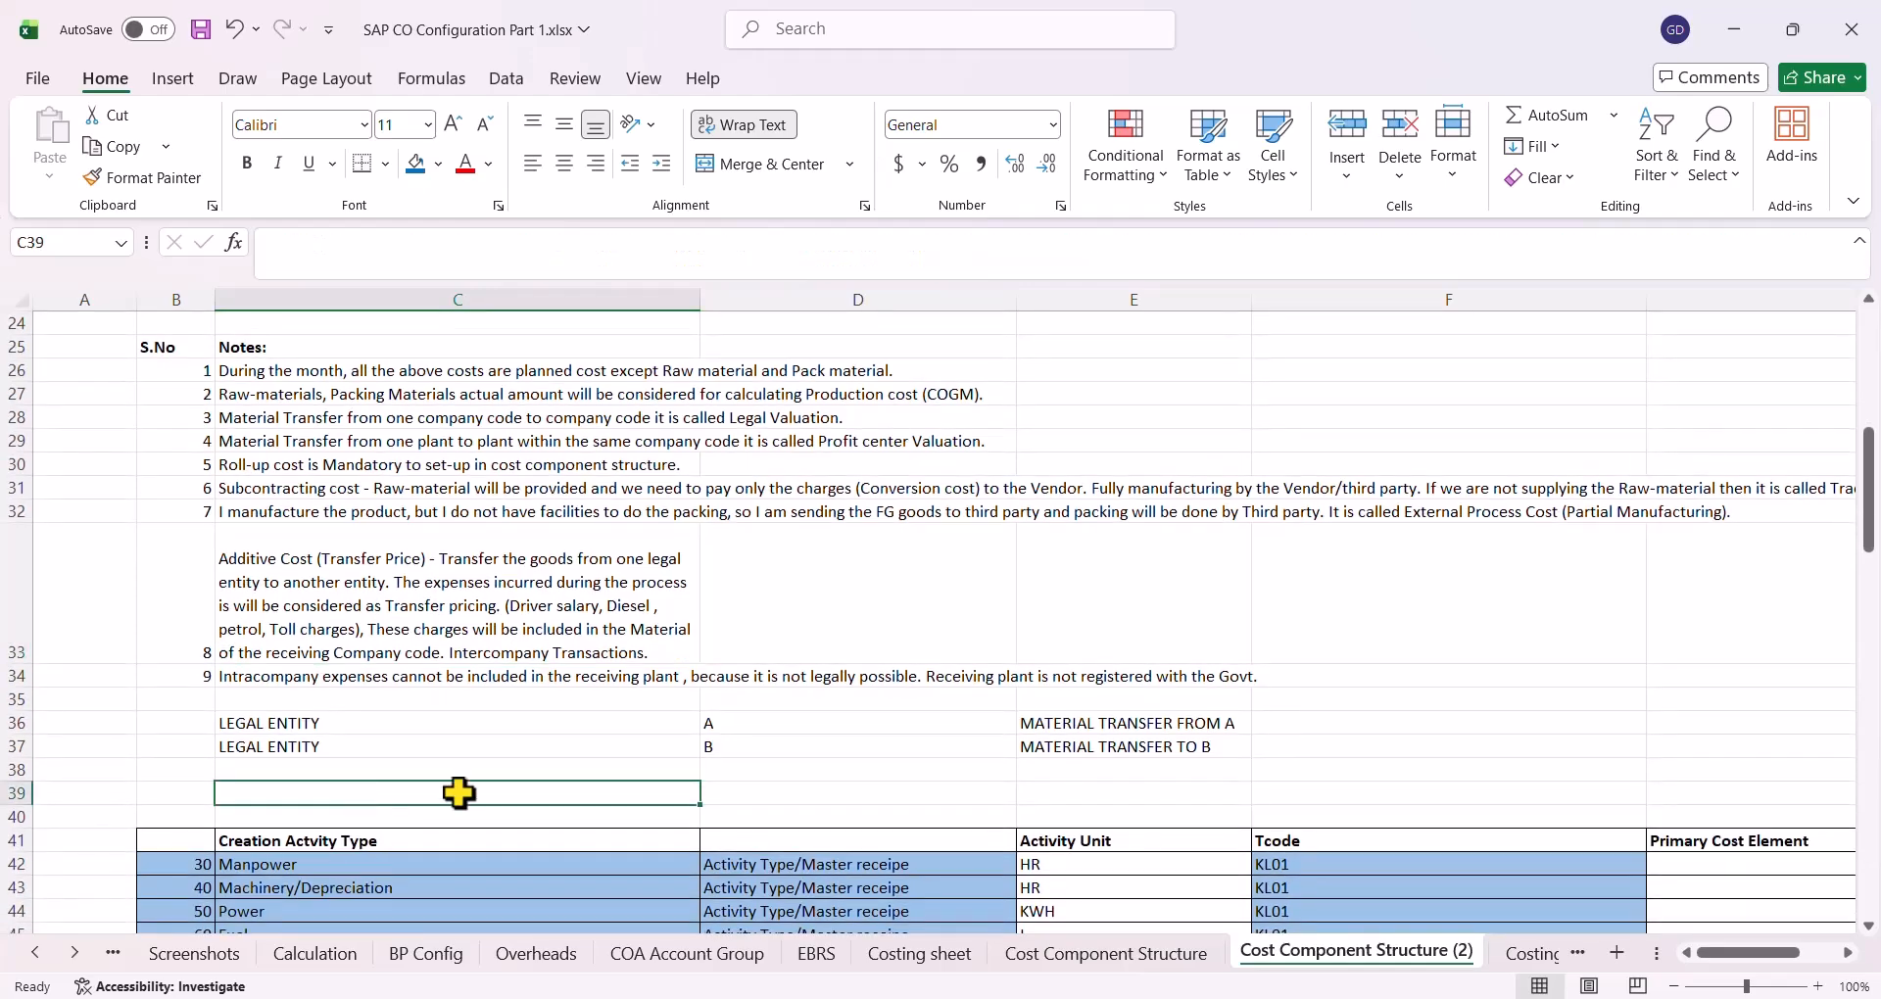
{"action": "key", "text": "Up"}
{"action": "key", "text": "Up"}
{"action": "key", "text": "Up"}
{"action": "key", "text": "Right"}
{"action": "key", "text": "Right"}
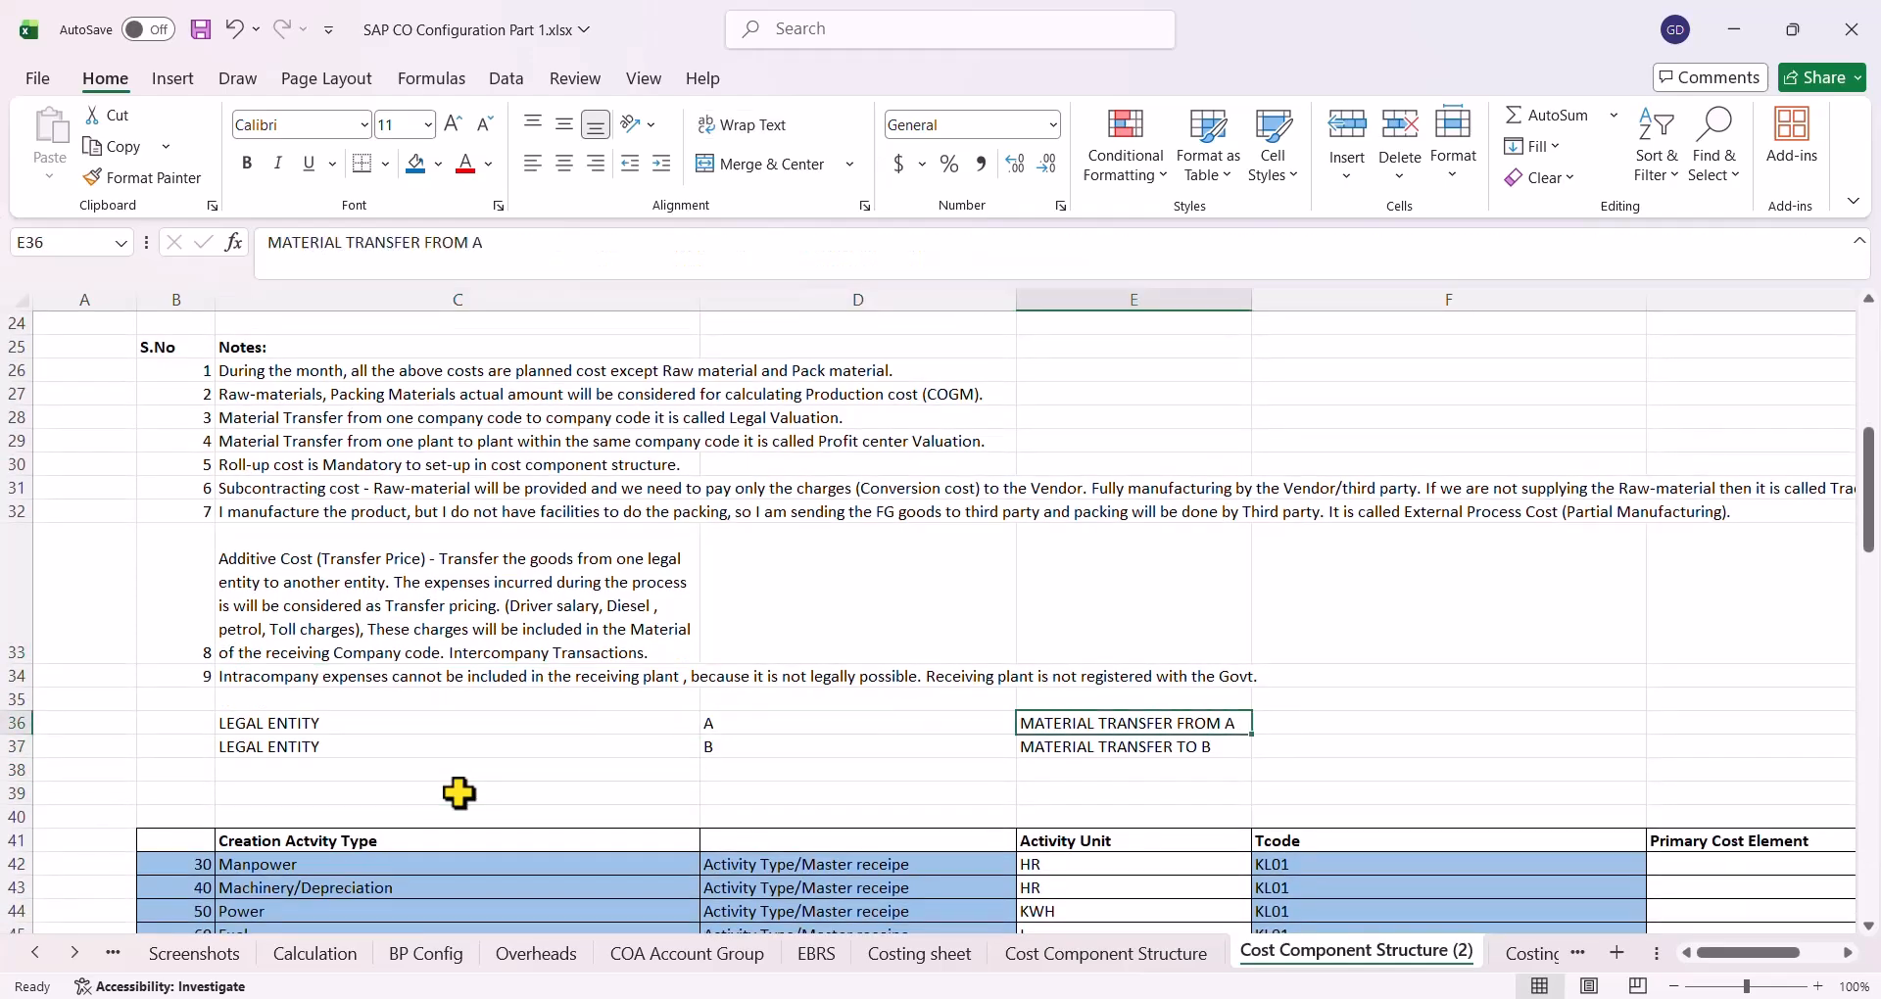
{"action": "key", "text": "F2"}
{"action": "type", "text": "- PLANT A"}
{"action": "key", "text": "Return"}
Change the text in E37 to MATERIAL TRANSFER TO A - PLANT B
{"action": "key", "text": "F2"}
{"action": "key", "text": "BackSpace"}
{"action": "type", "text": "A"}
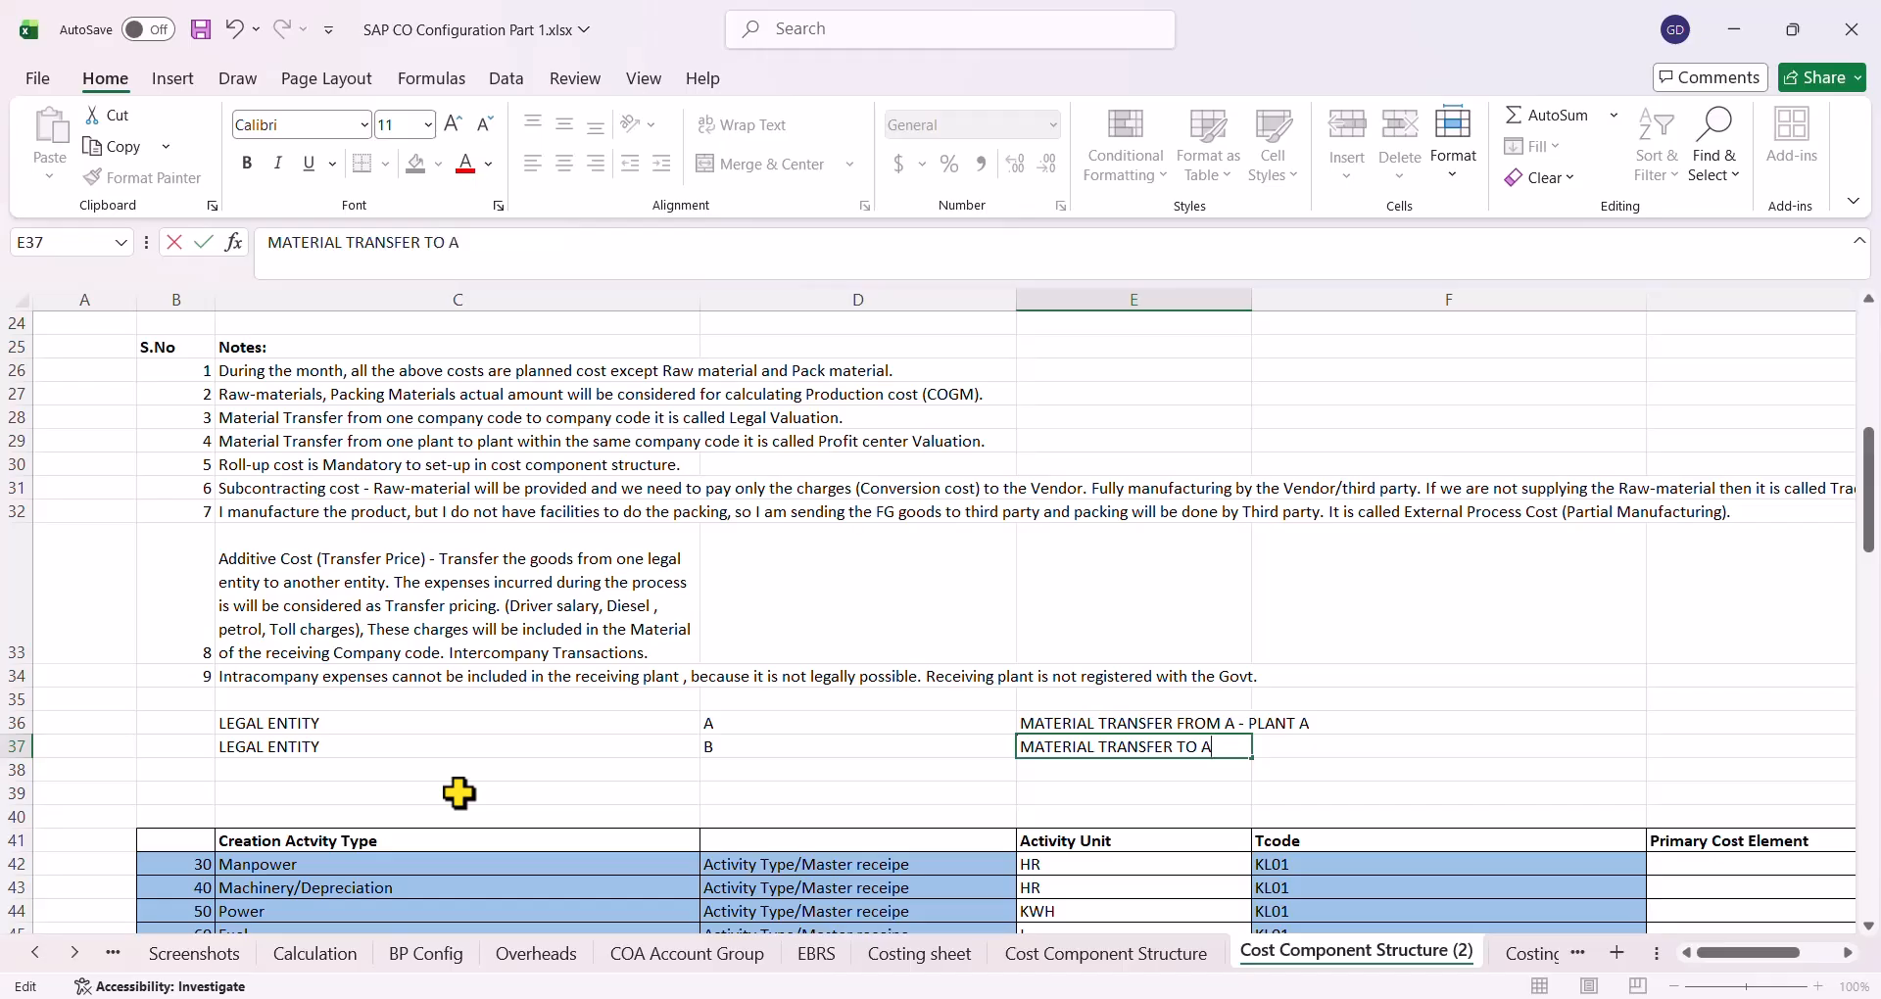
{"action": "type", "text": " - PLANT B"}
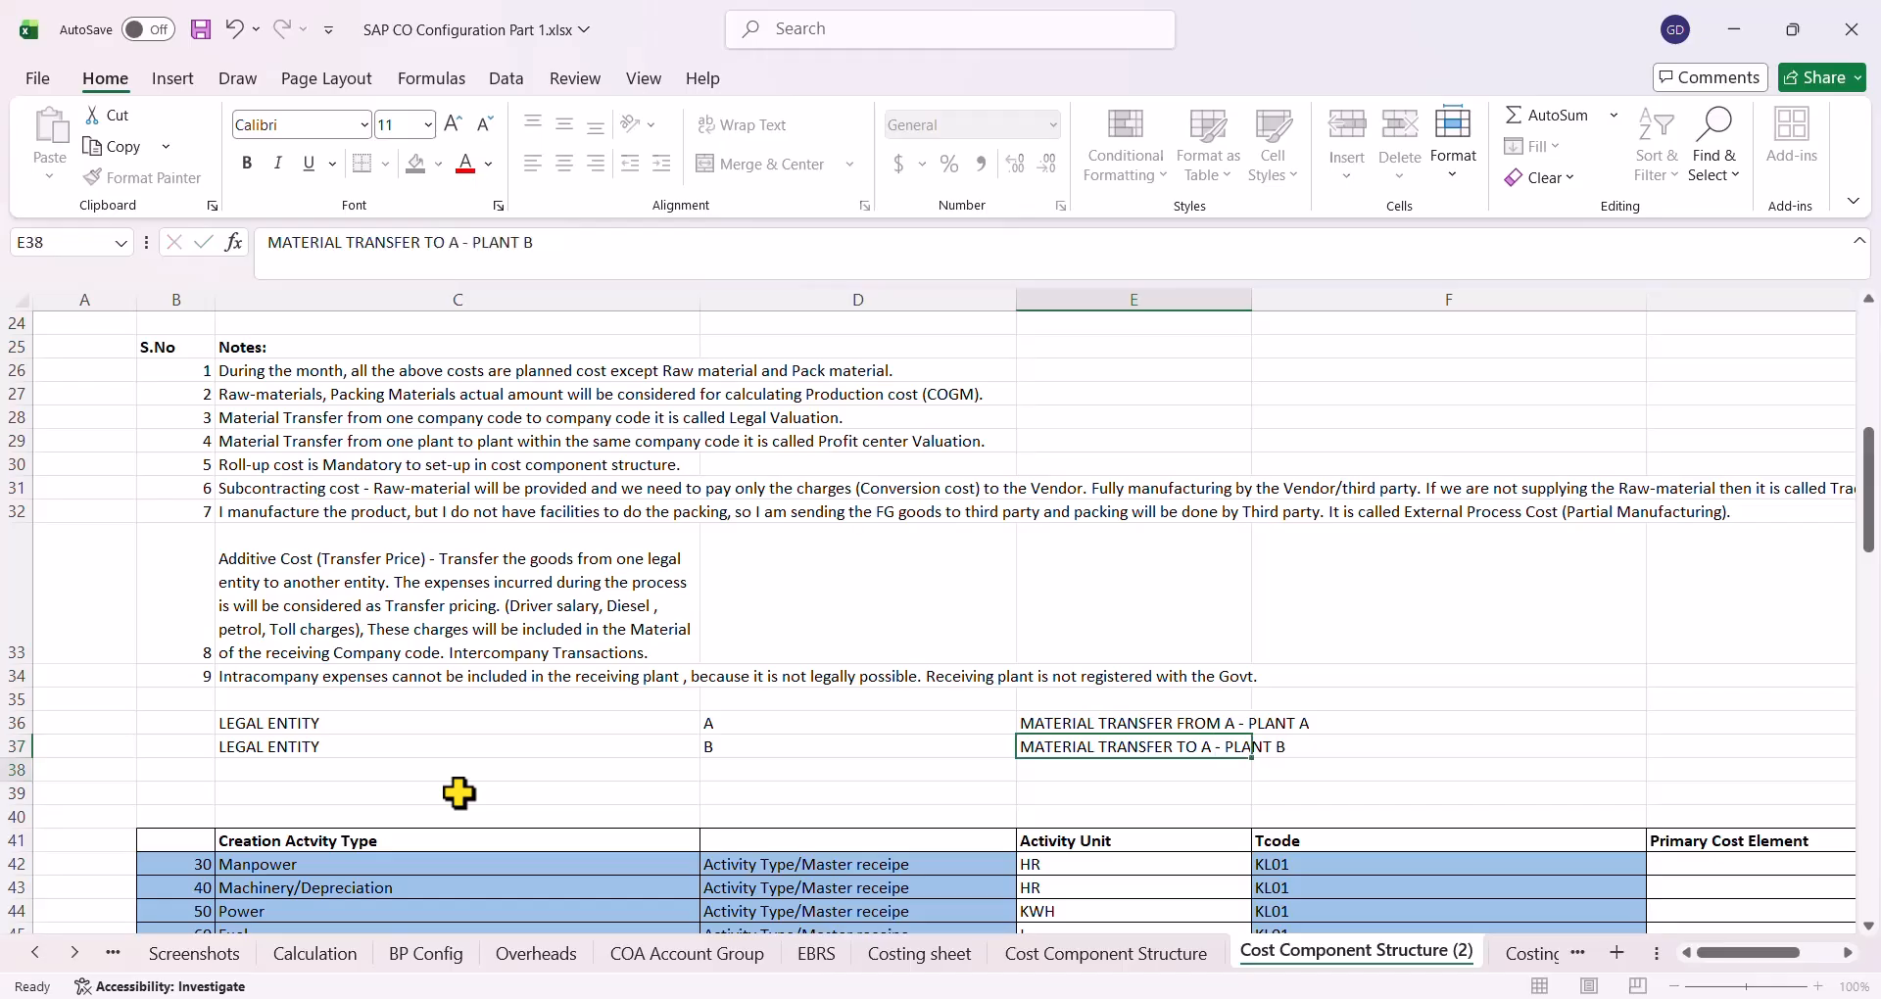
{"action": "key", "text": "Return"}
Clear C37 and fill LEGAL ENTITY and A down from row 36 into C37:D37
{"action": "key", "text": "Up"}
{"action": "key", "text": "Up"}
{"action": "key", "text": "Left"}
{"action": "key", "text": "Left"}
{"action": "key", "text": "Down"}
{"action": "key", "text": "Delete"}
{"action": "key", "text": "Right"}
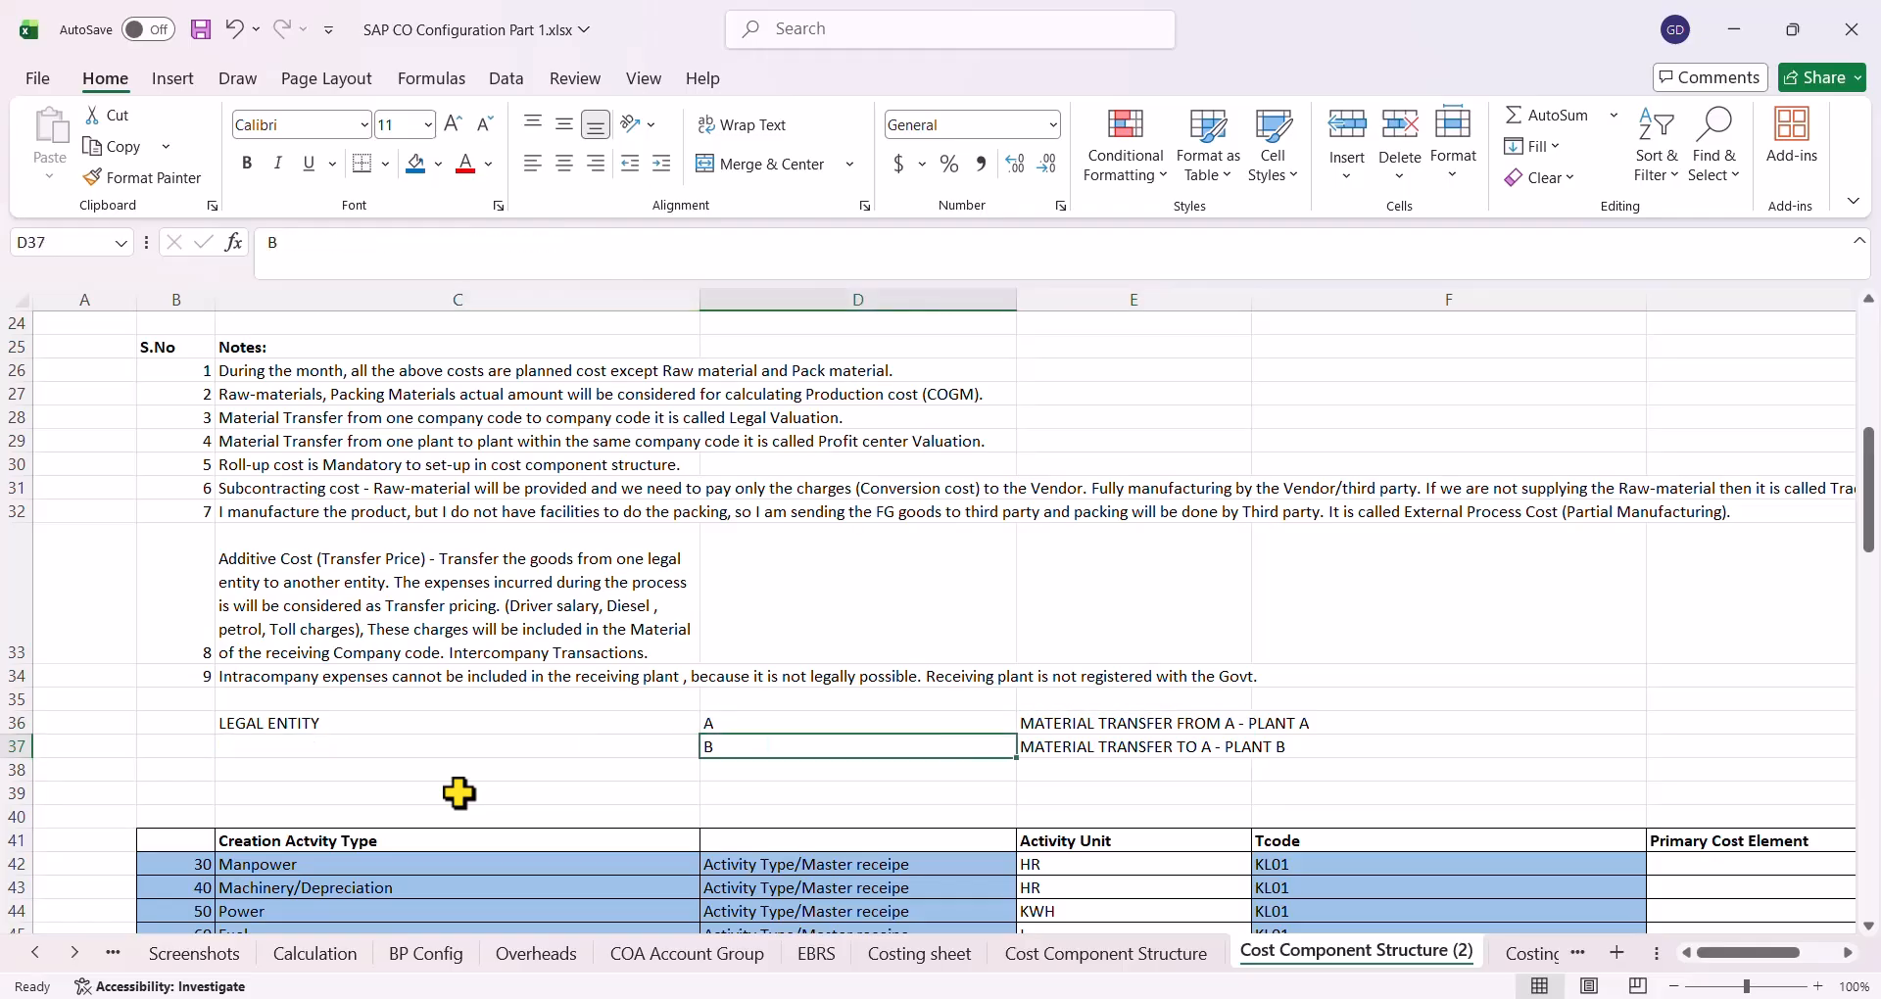
{"action": "key", "text": "Left"}
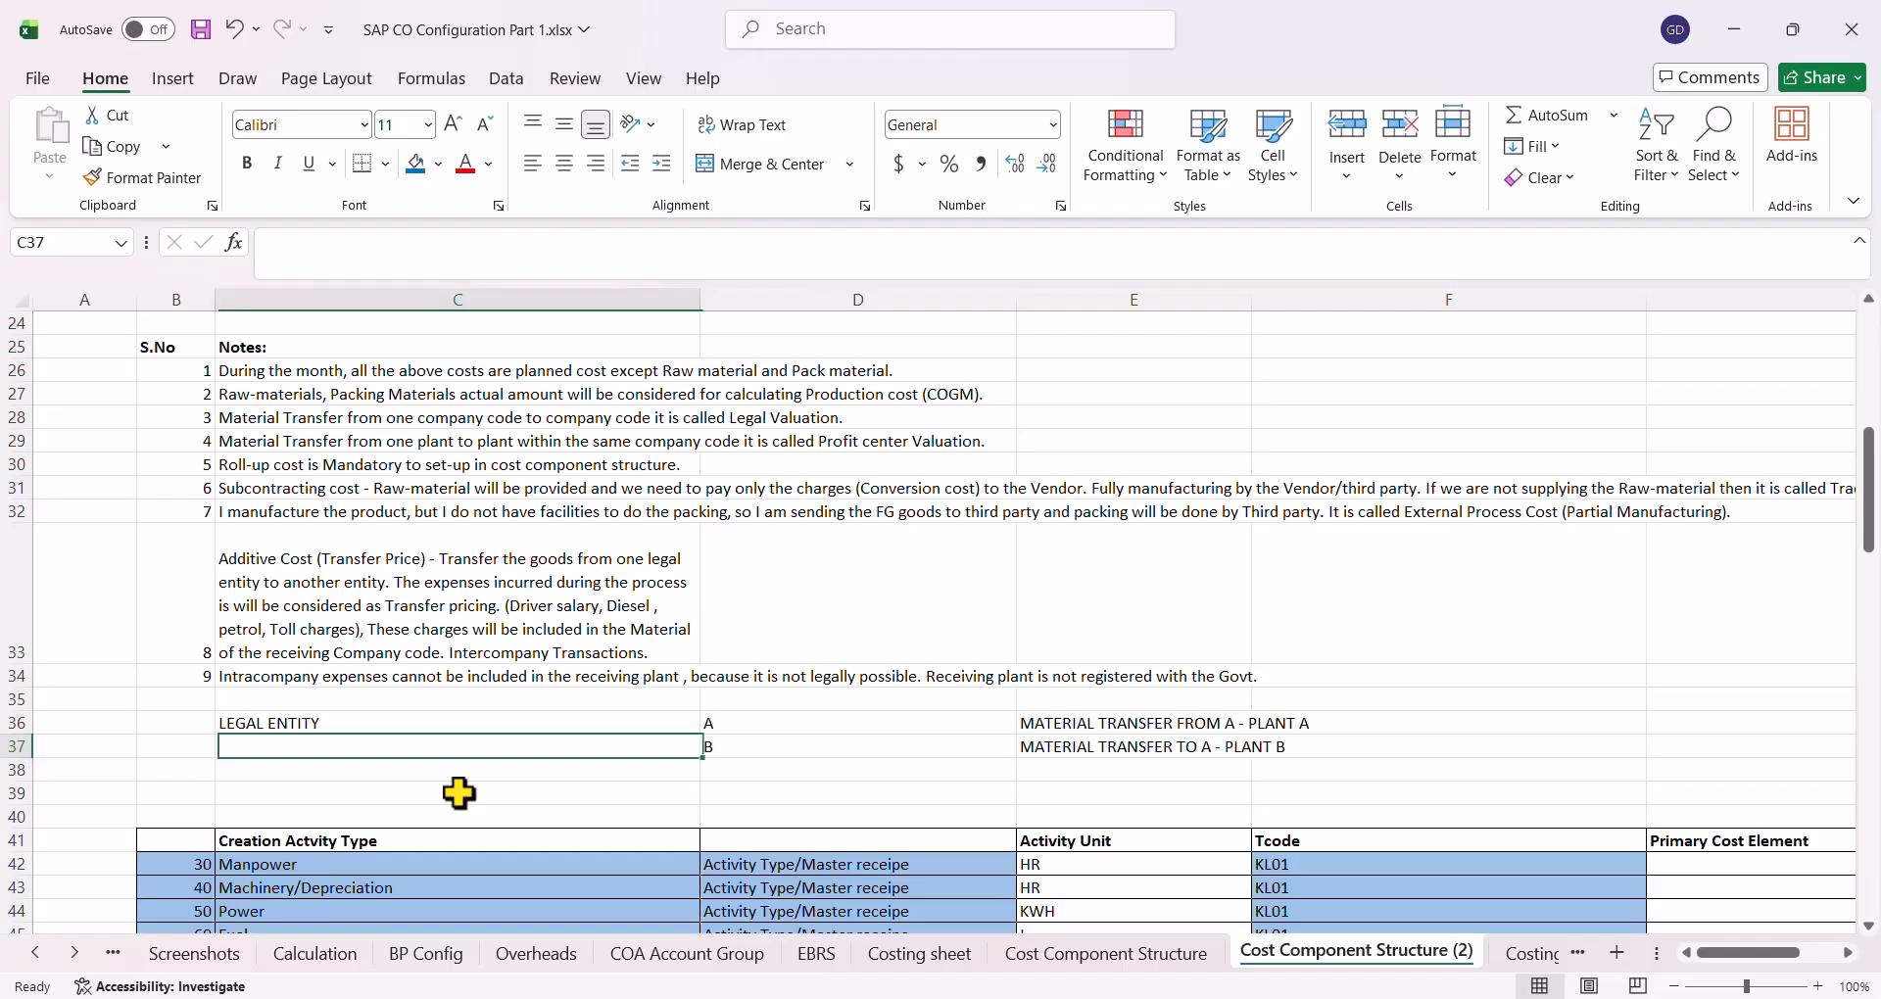
{"action": "key", "text": "Right"}
{"action": "key", "text": "Left"}
{"action": "key", "text": "shift+Right"}
{"action": "key", "text": "ctrl+d"}
Highlight the example rows C36:E37 and widen column E to fit the material transfer texts
{"action": "key", "text": "shift+Up"}
{"action": "key", "text": "shift+Right"}
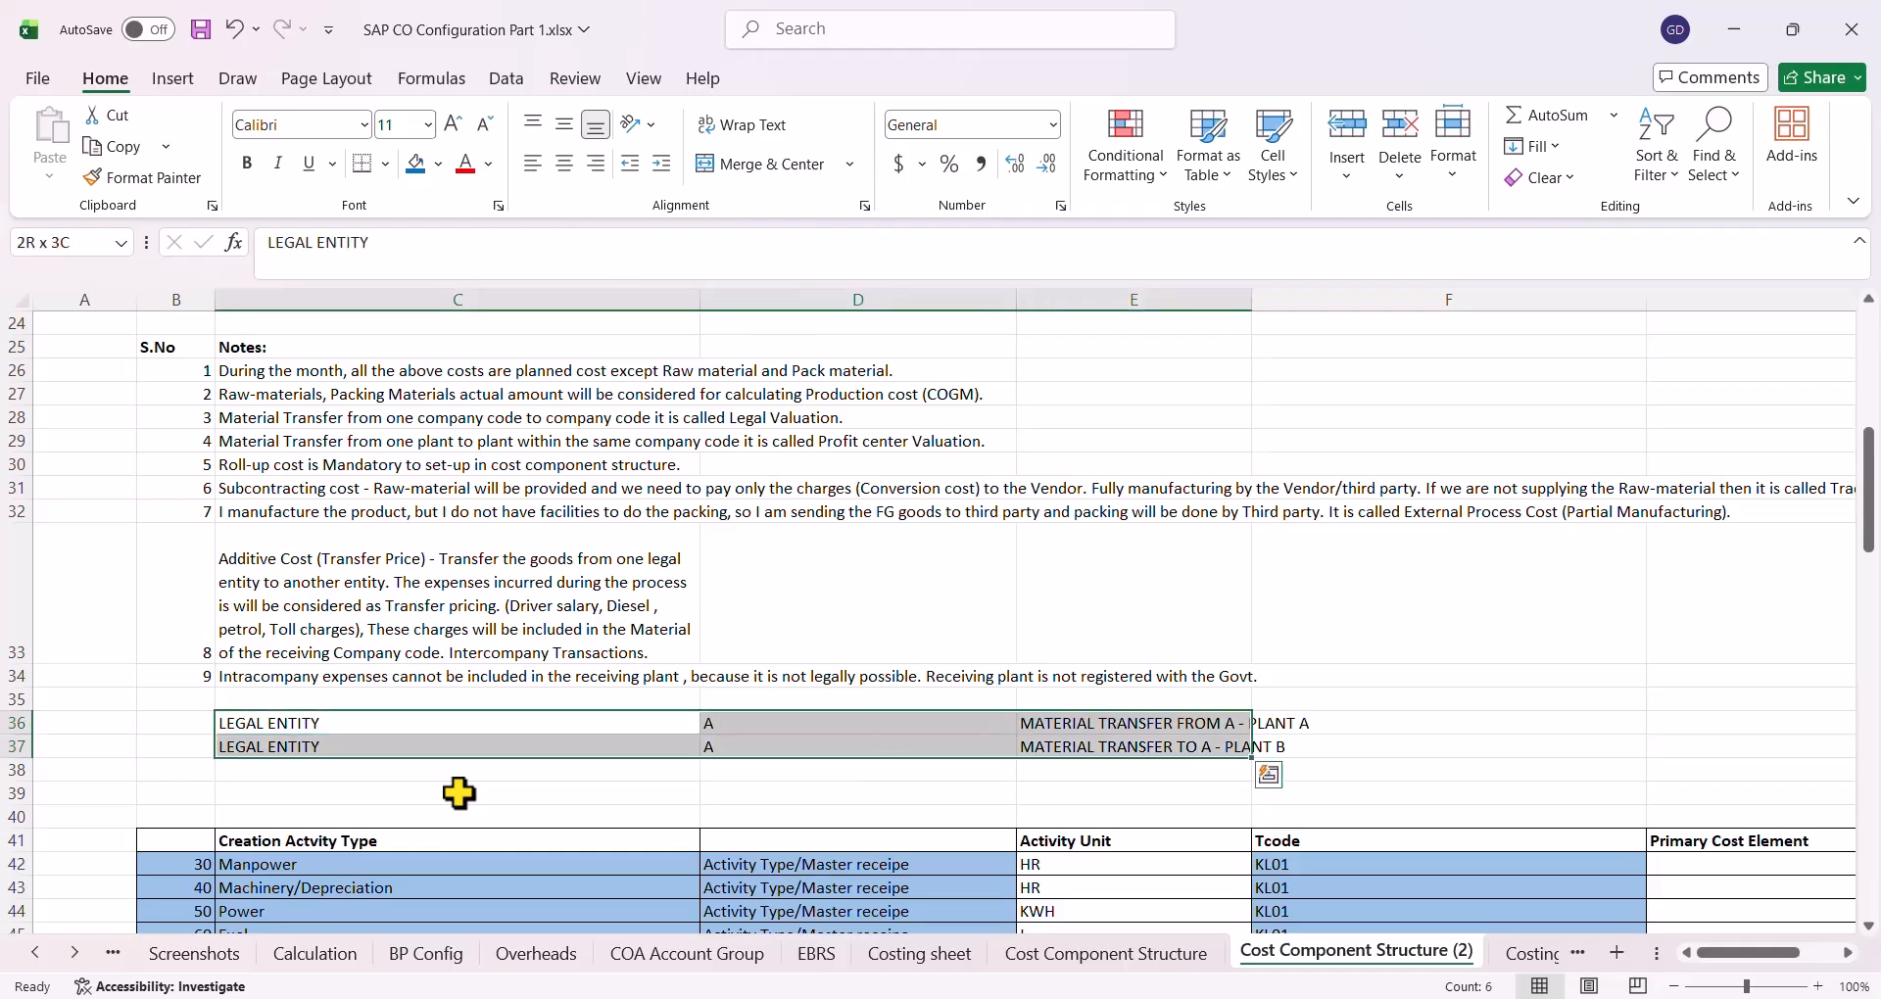
{"action": "left_click_drag", "start_coordinate": [1253, 299], "coordinate": [1331, 323]}
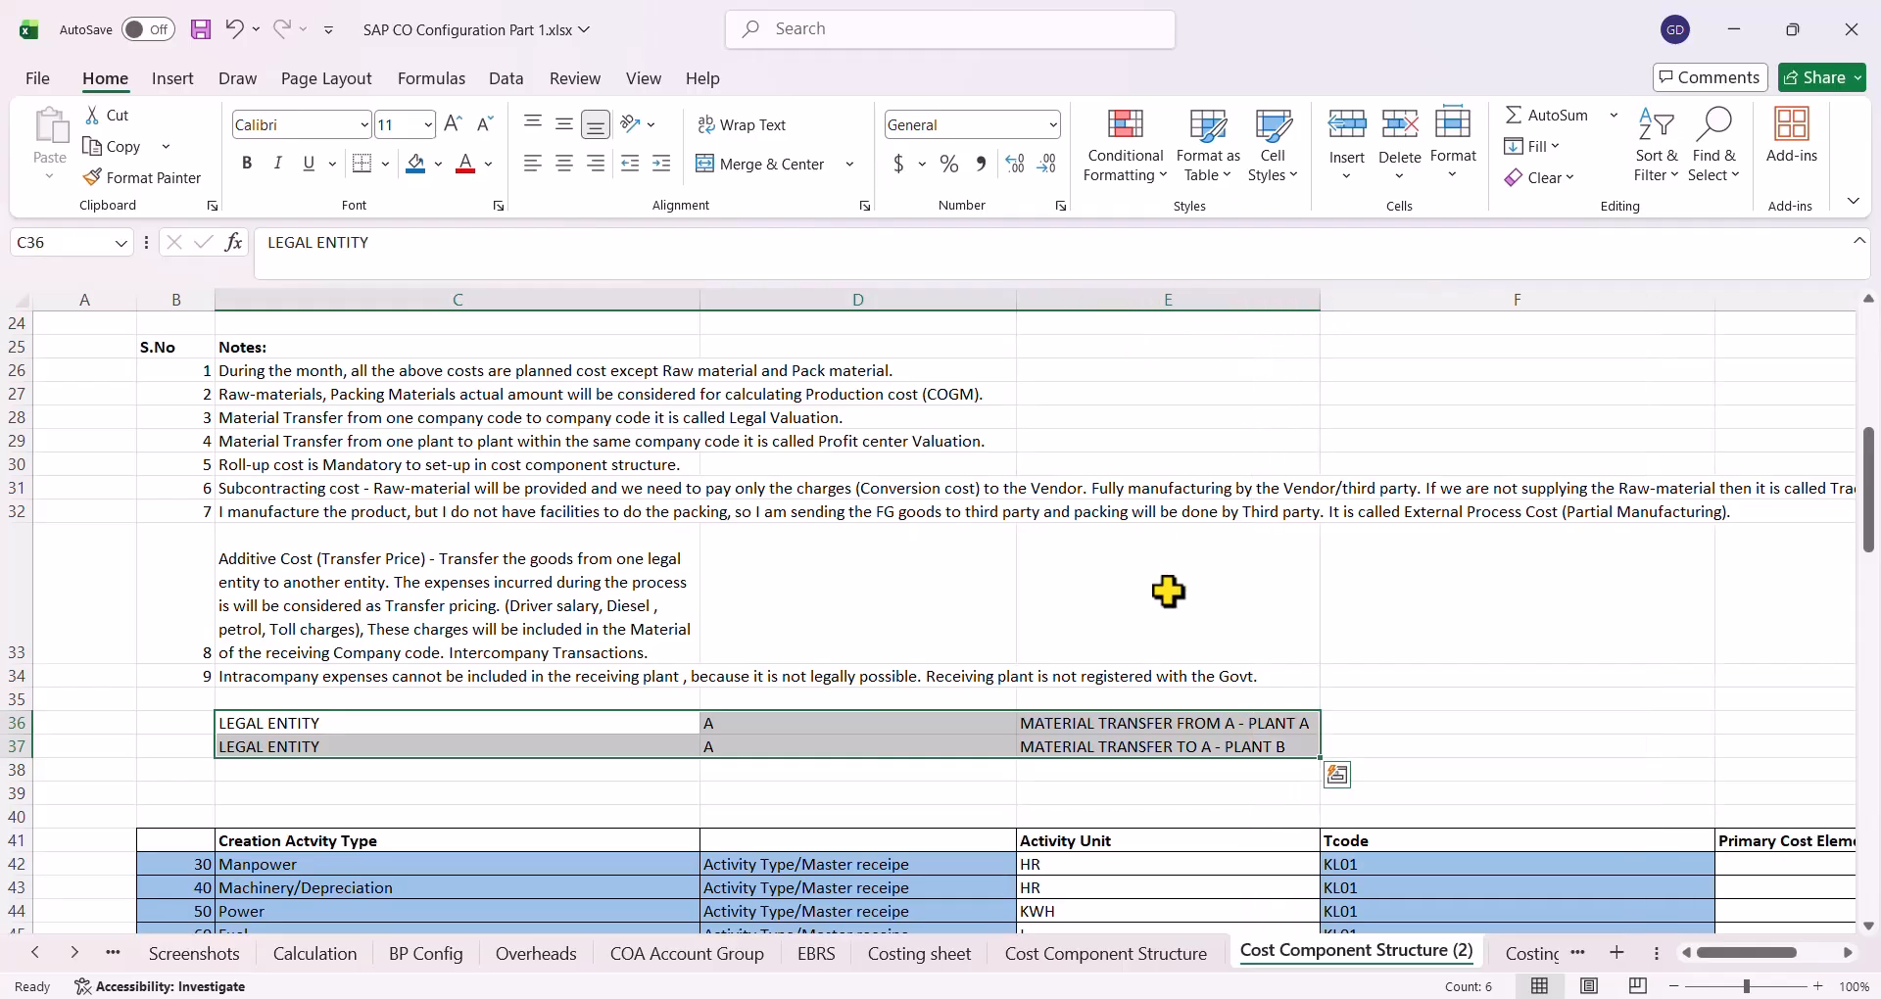
Review the plant transfer example against the valuation and additive cost notes, the By Products / Scrap row and the Raw Material row
{"action": "left_click", "coordinate": [1111, 722]}
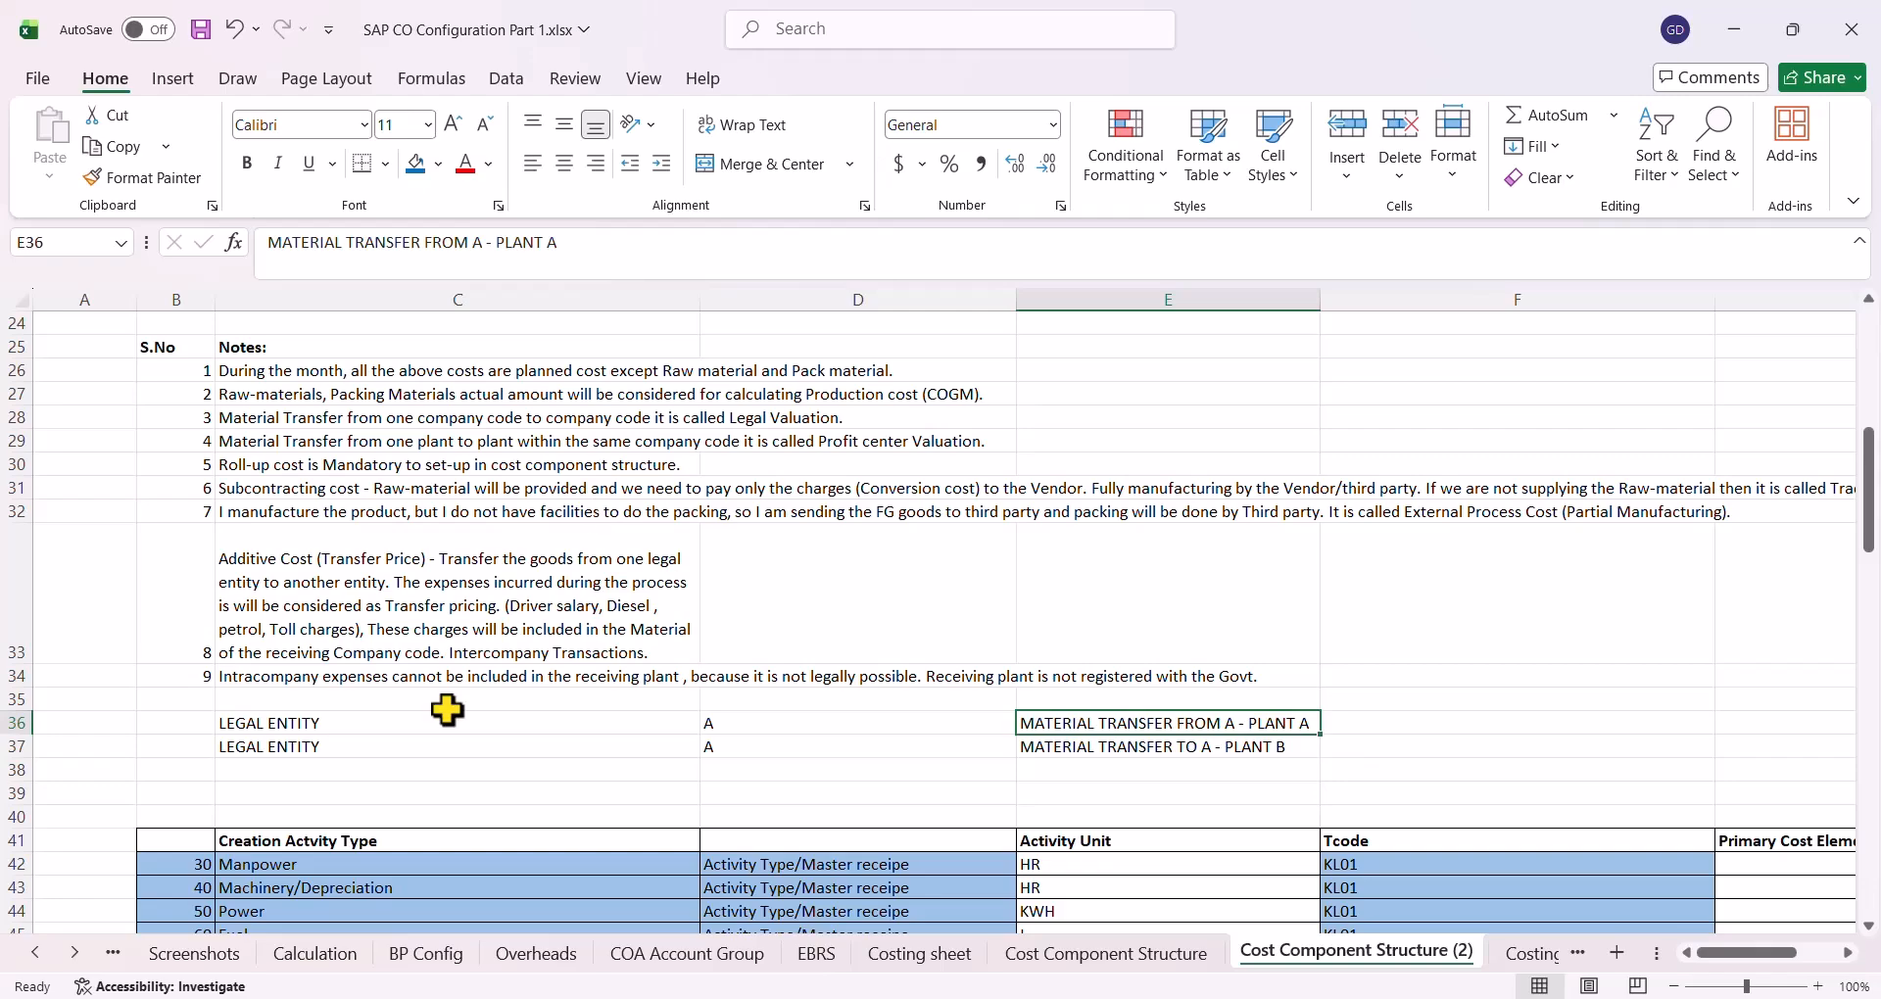
{"action": "left_click", "coordinate": [332, 725]}
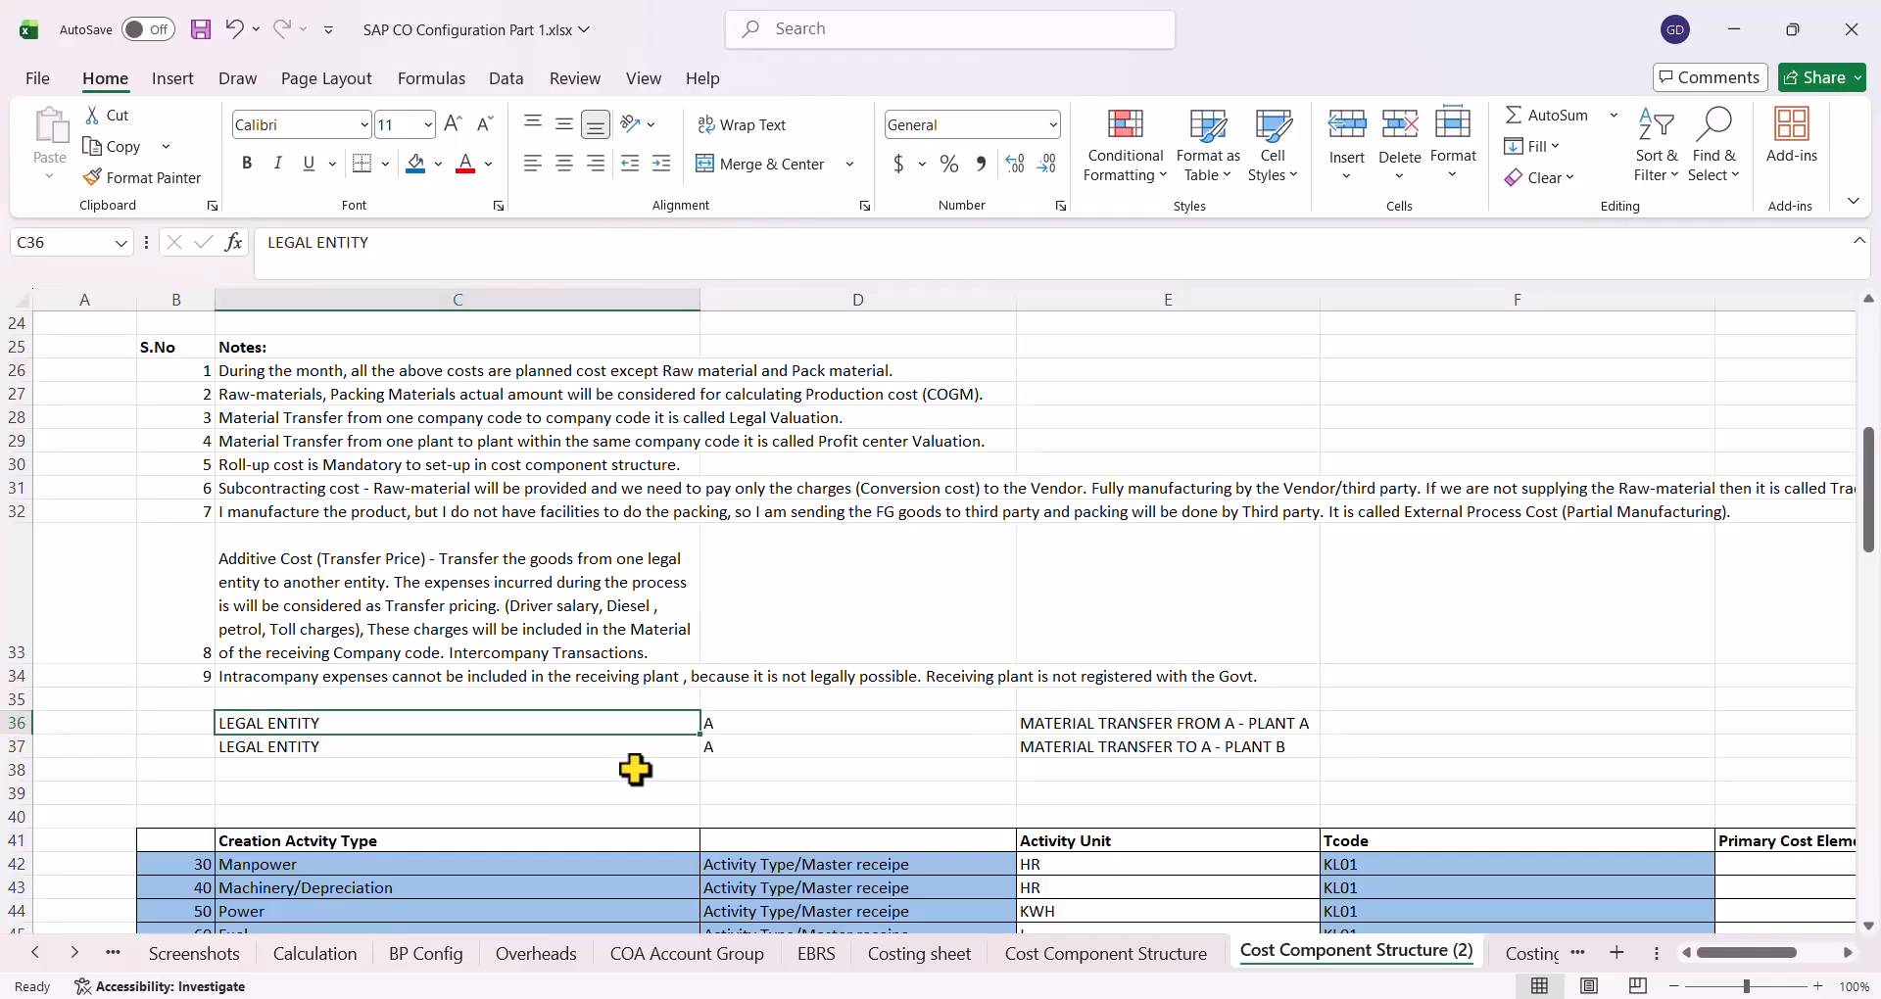
{"action": "scroll", "coordinate": [475, 735], "scroll_direction": "up", "scroll_amount": 4}
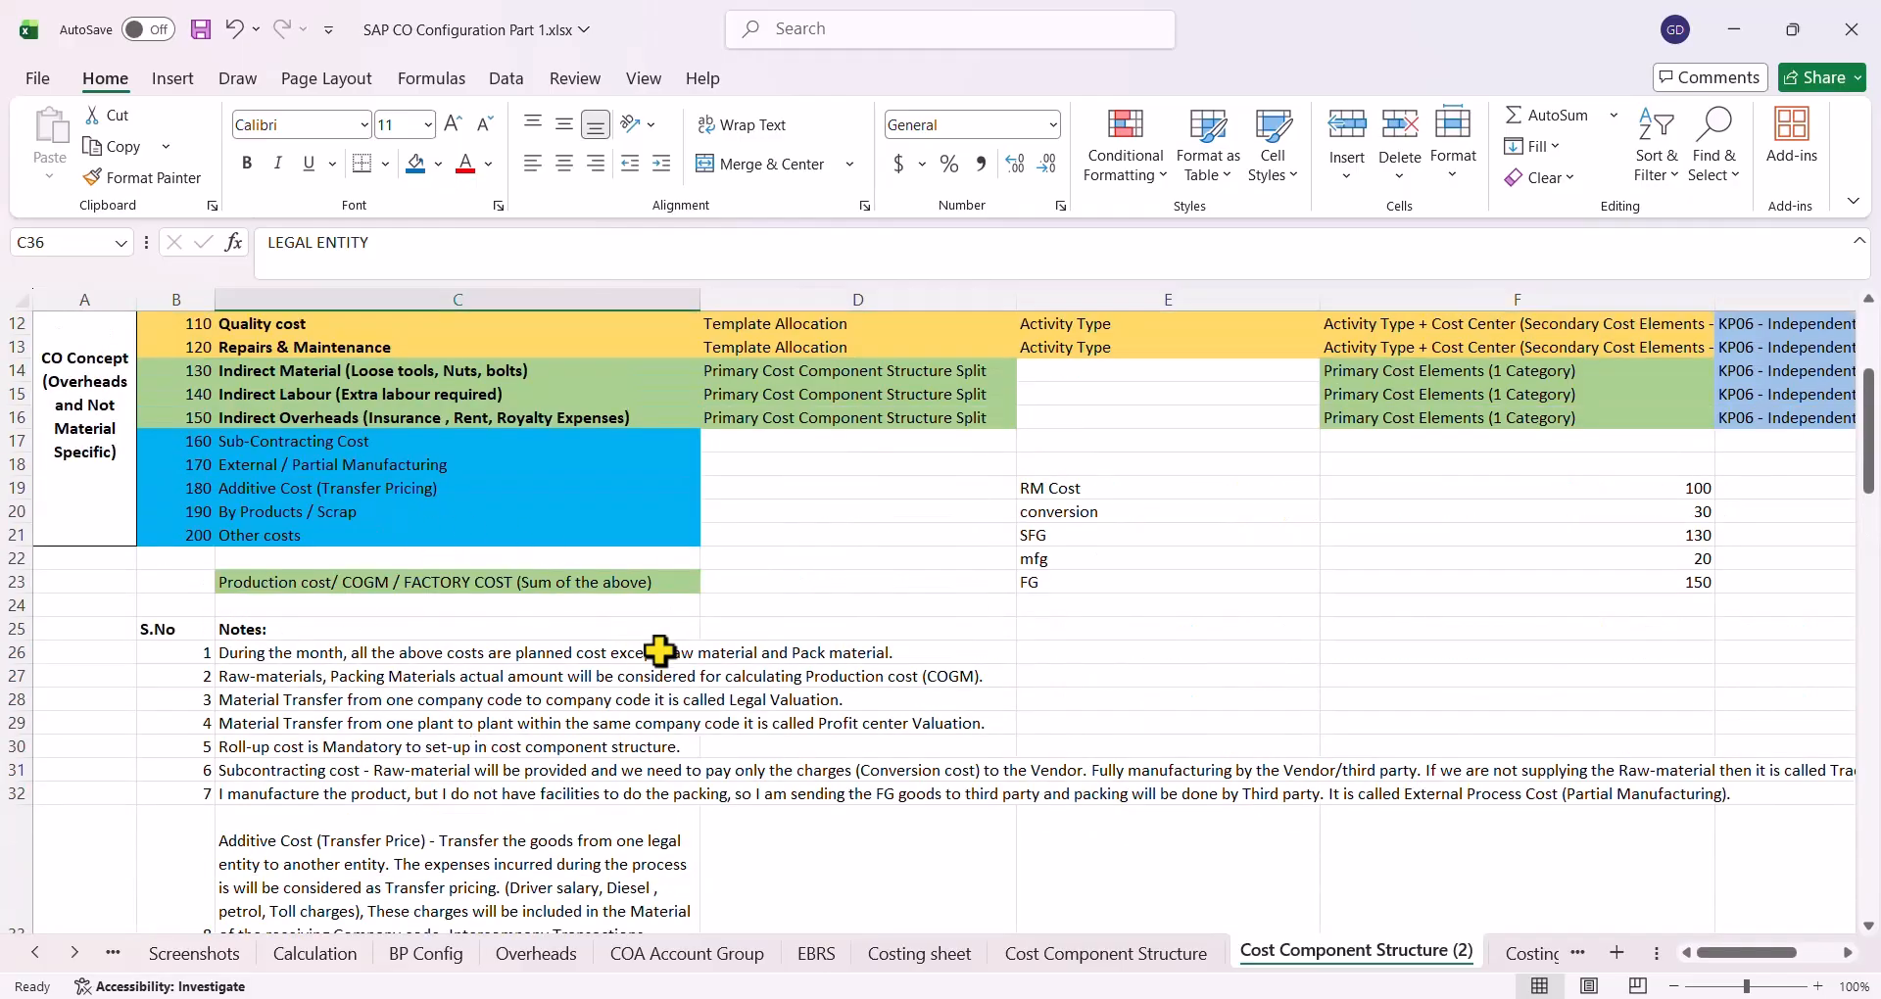
{"action": "scroll", "coordinate": [648, 623], "scroll_direction": "down", "scroll_amount": 3}
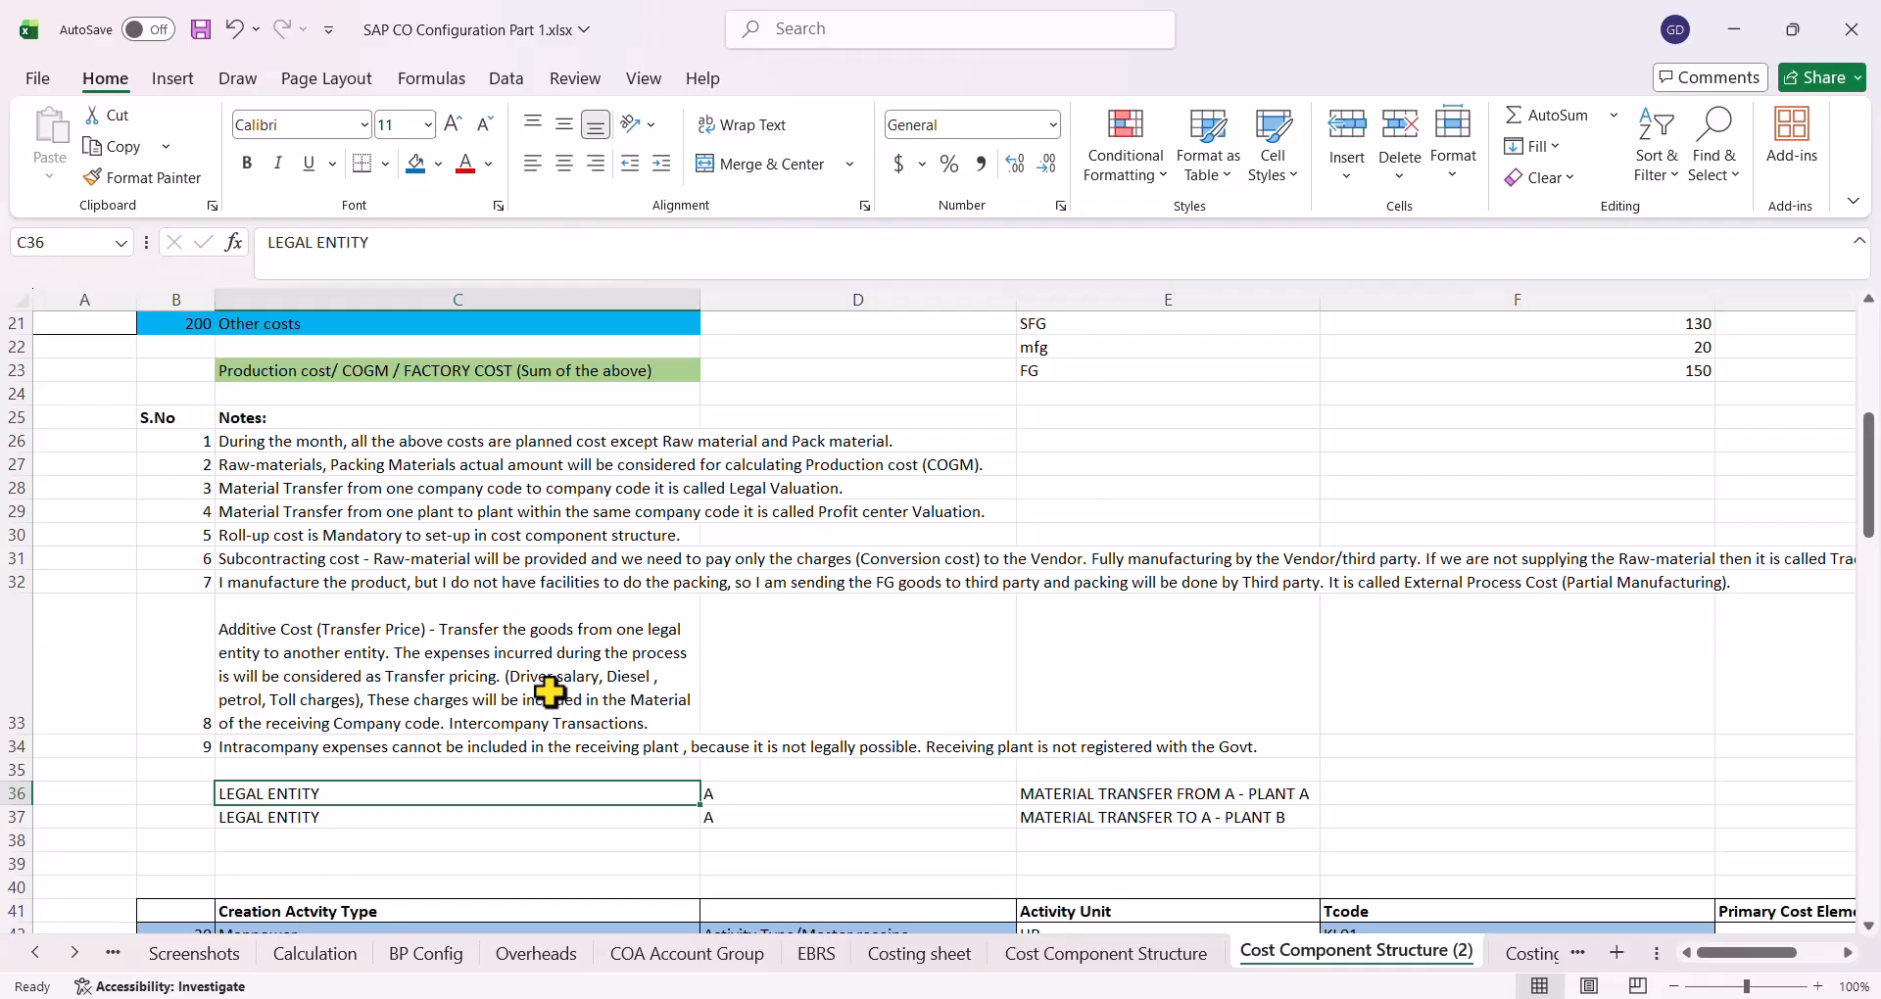
{"action": "left_click", "coordinate": [435, 664]}
{"action": "scroll", "coordinate": [687, 840], "scroll_direction": "up", "scroll_amount": 3}
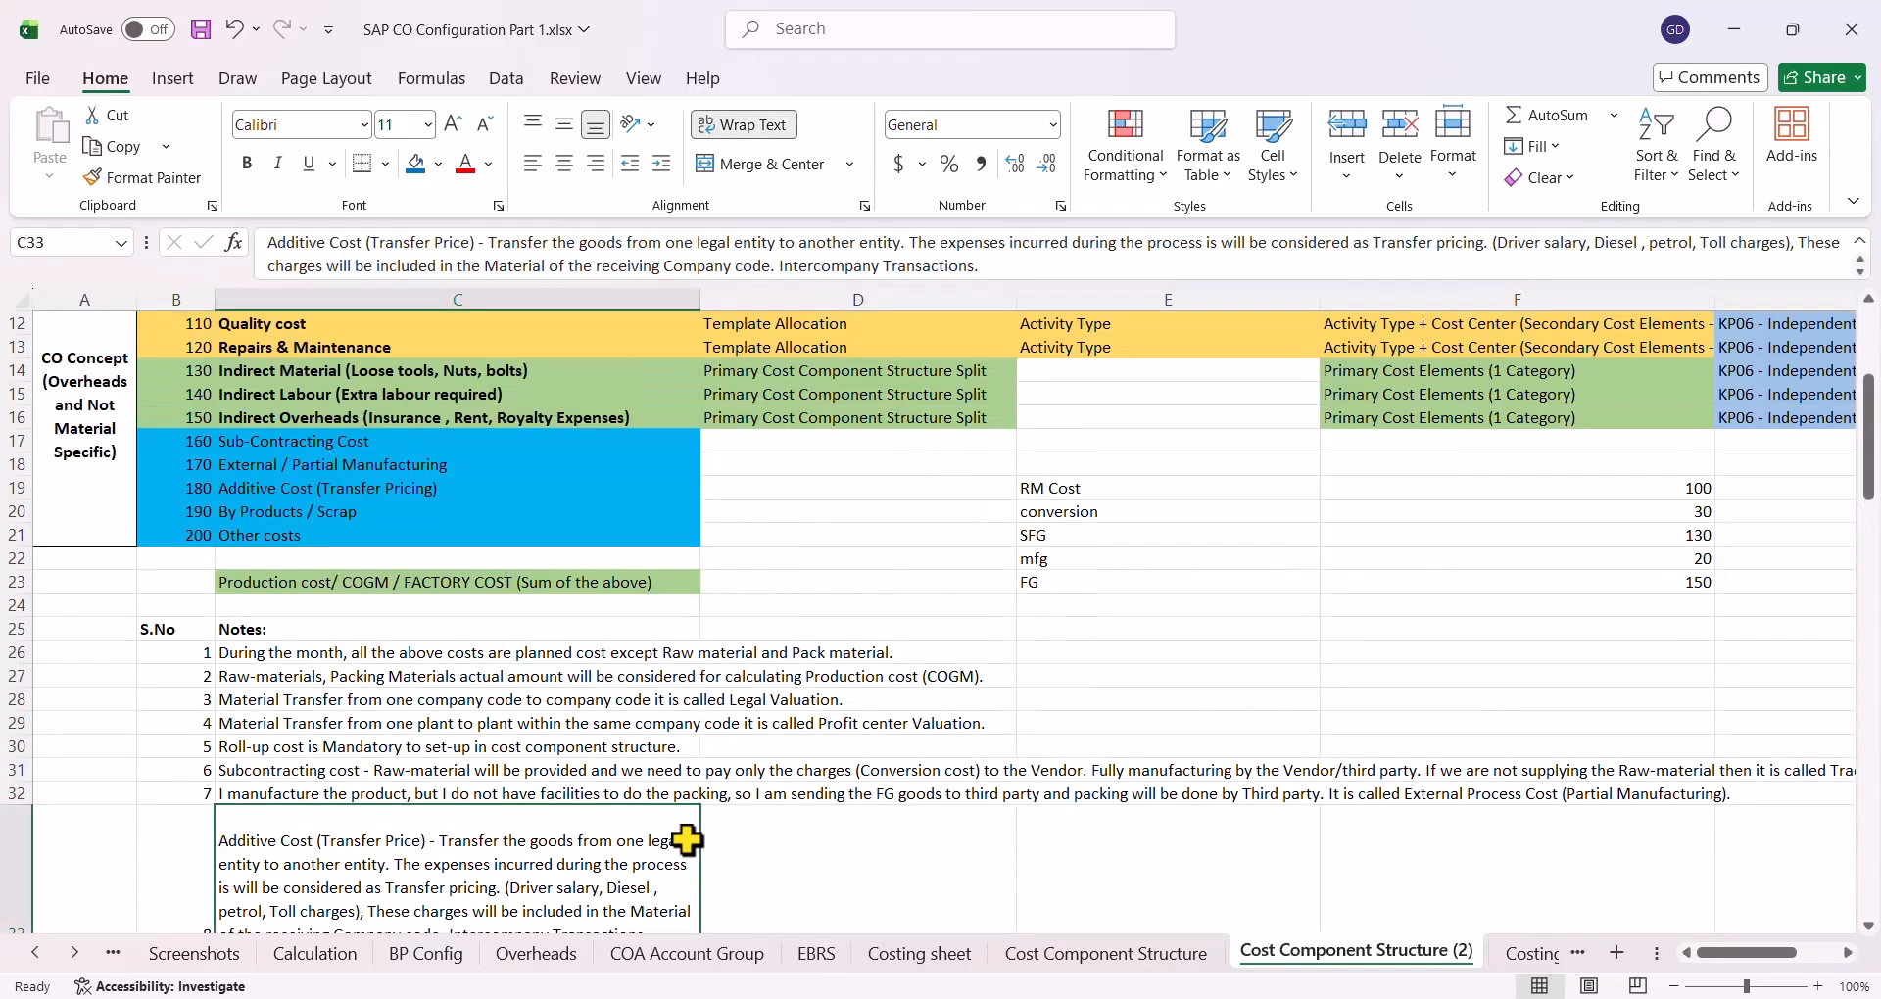
{"action": "left_click", "coordinate": [292, 535]}
{"action": "left_click", "coordinate": [313, 508]}
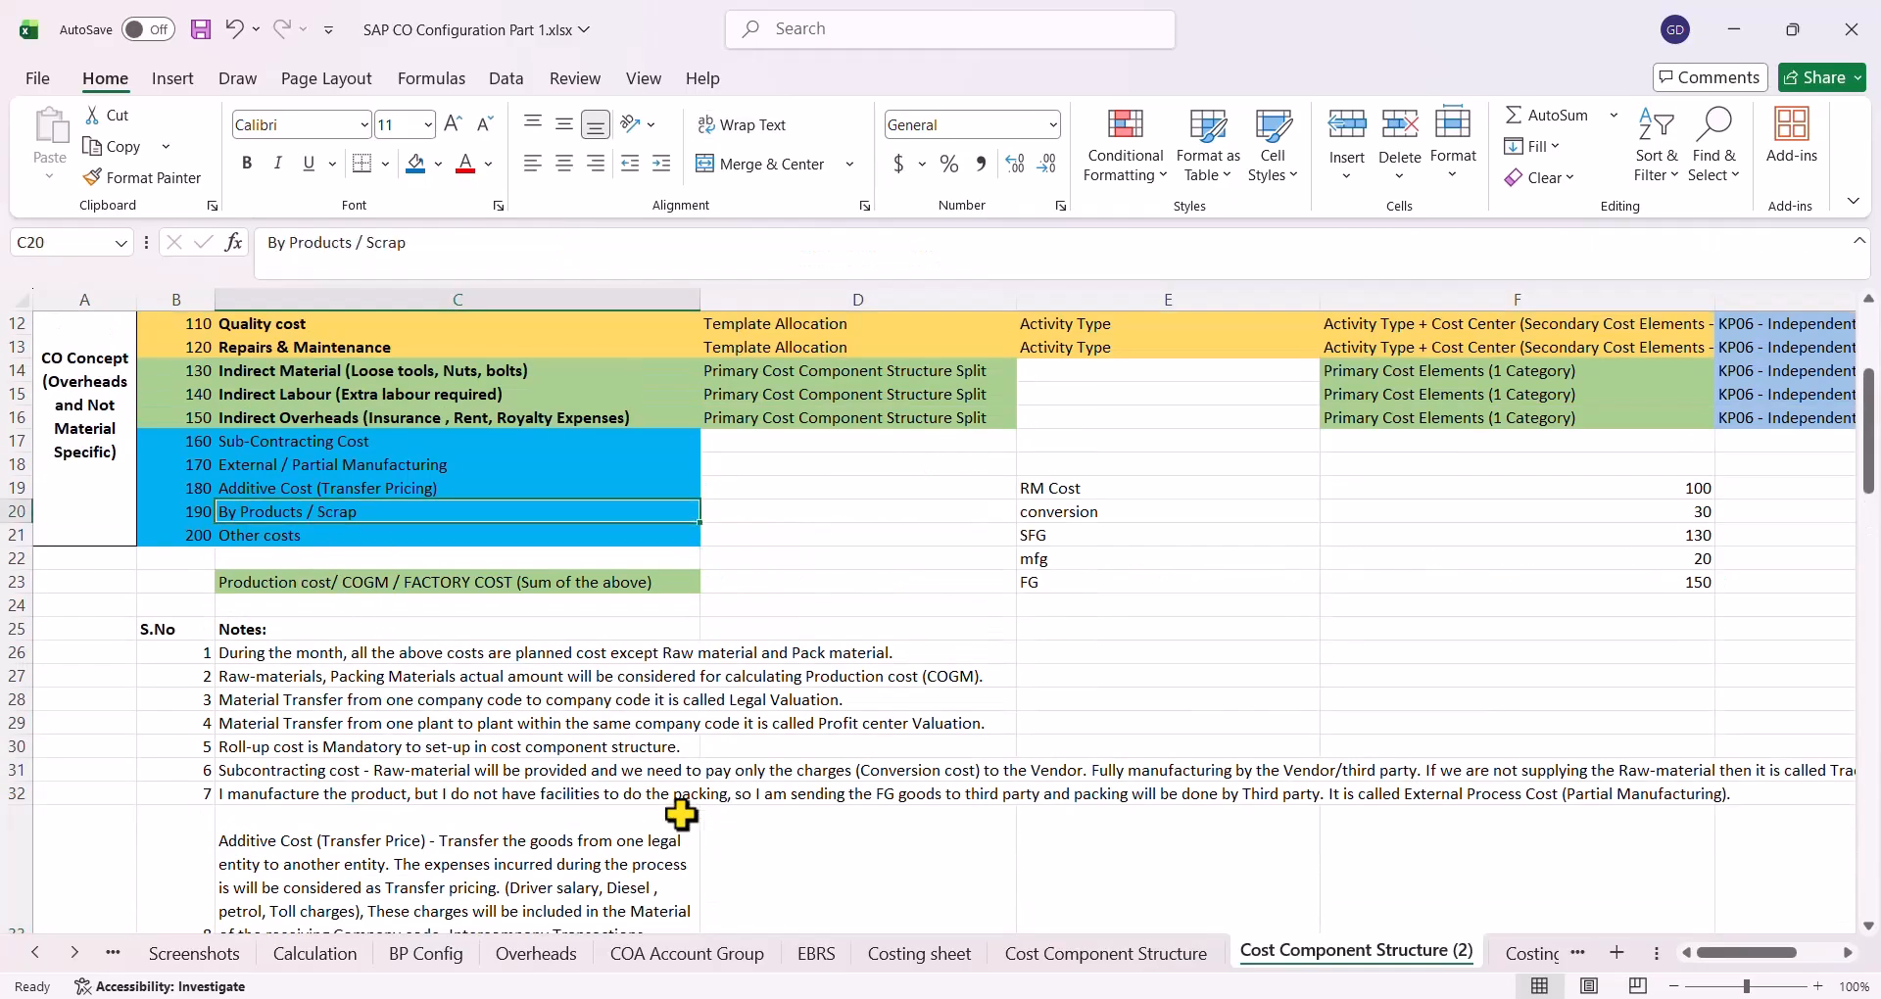
{"action": "scroll", "coordinate": [681, 816], "scroll_direction": "down", "scroll_amount": 3}
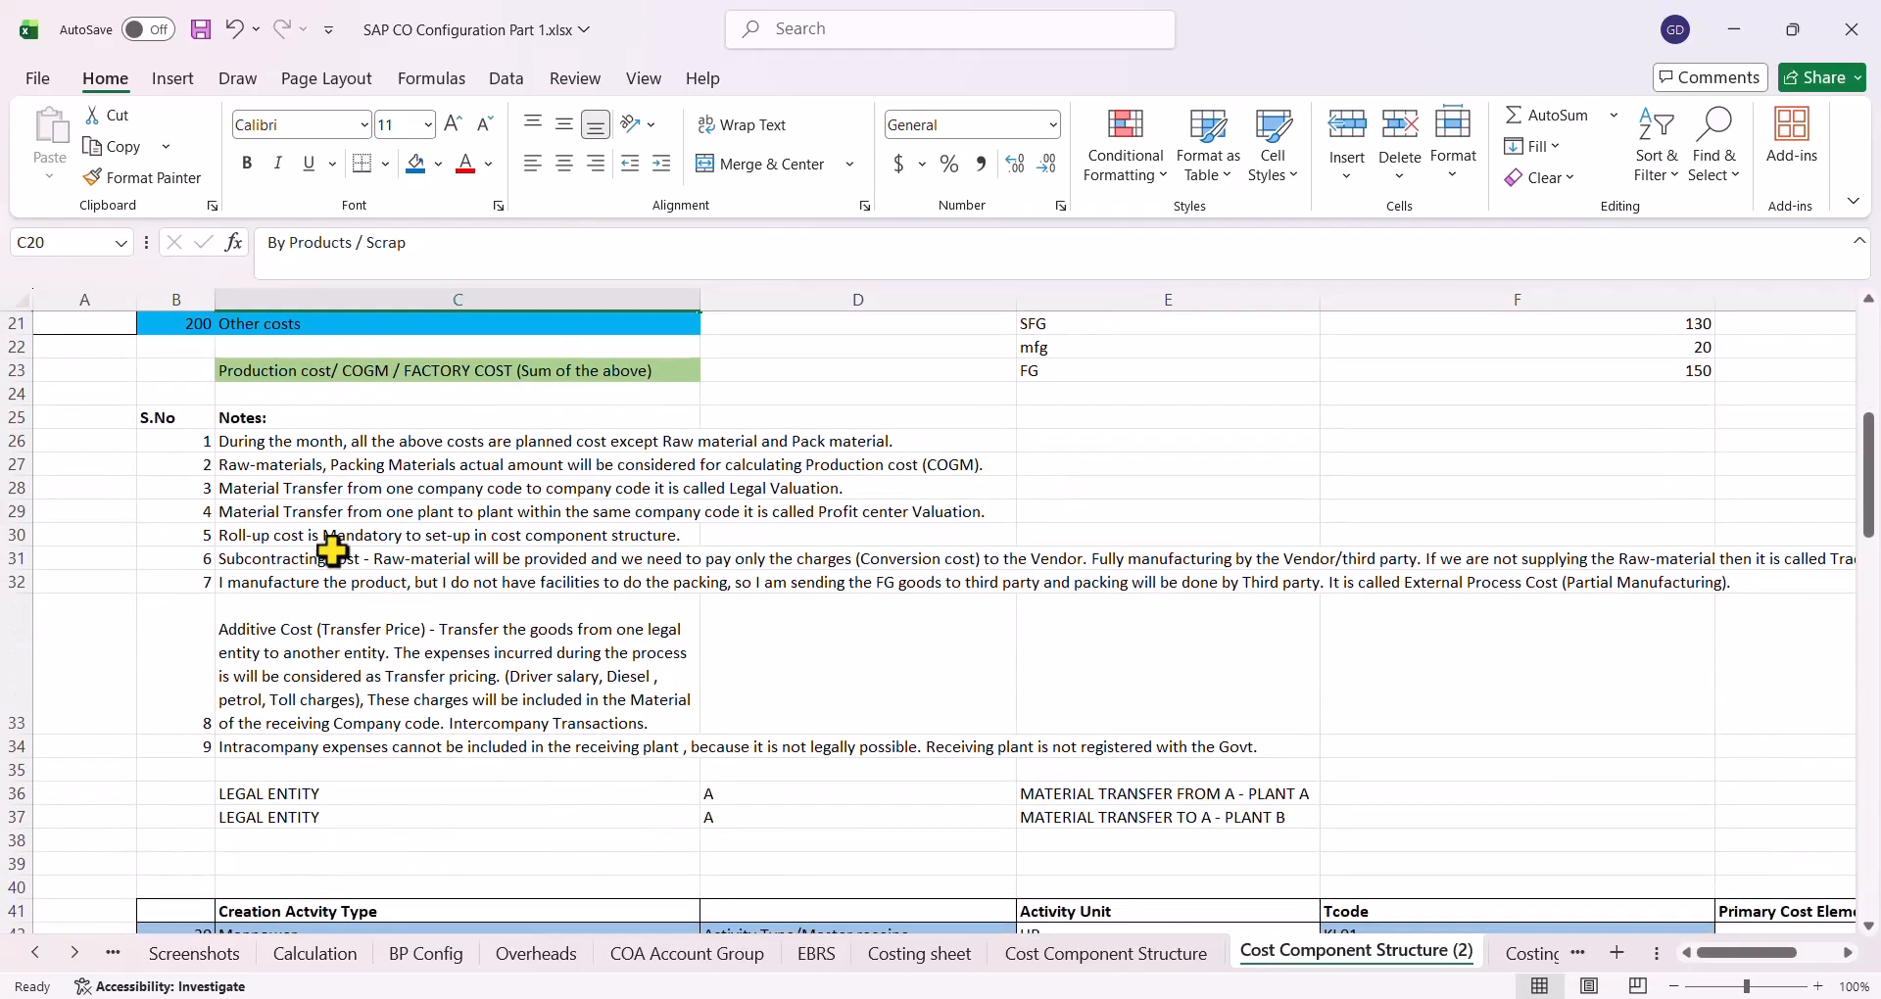
{"action": "left_click", "coordinate": [407, 489]}
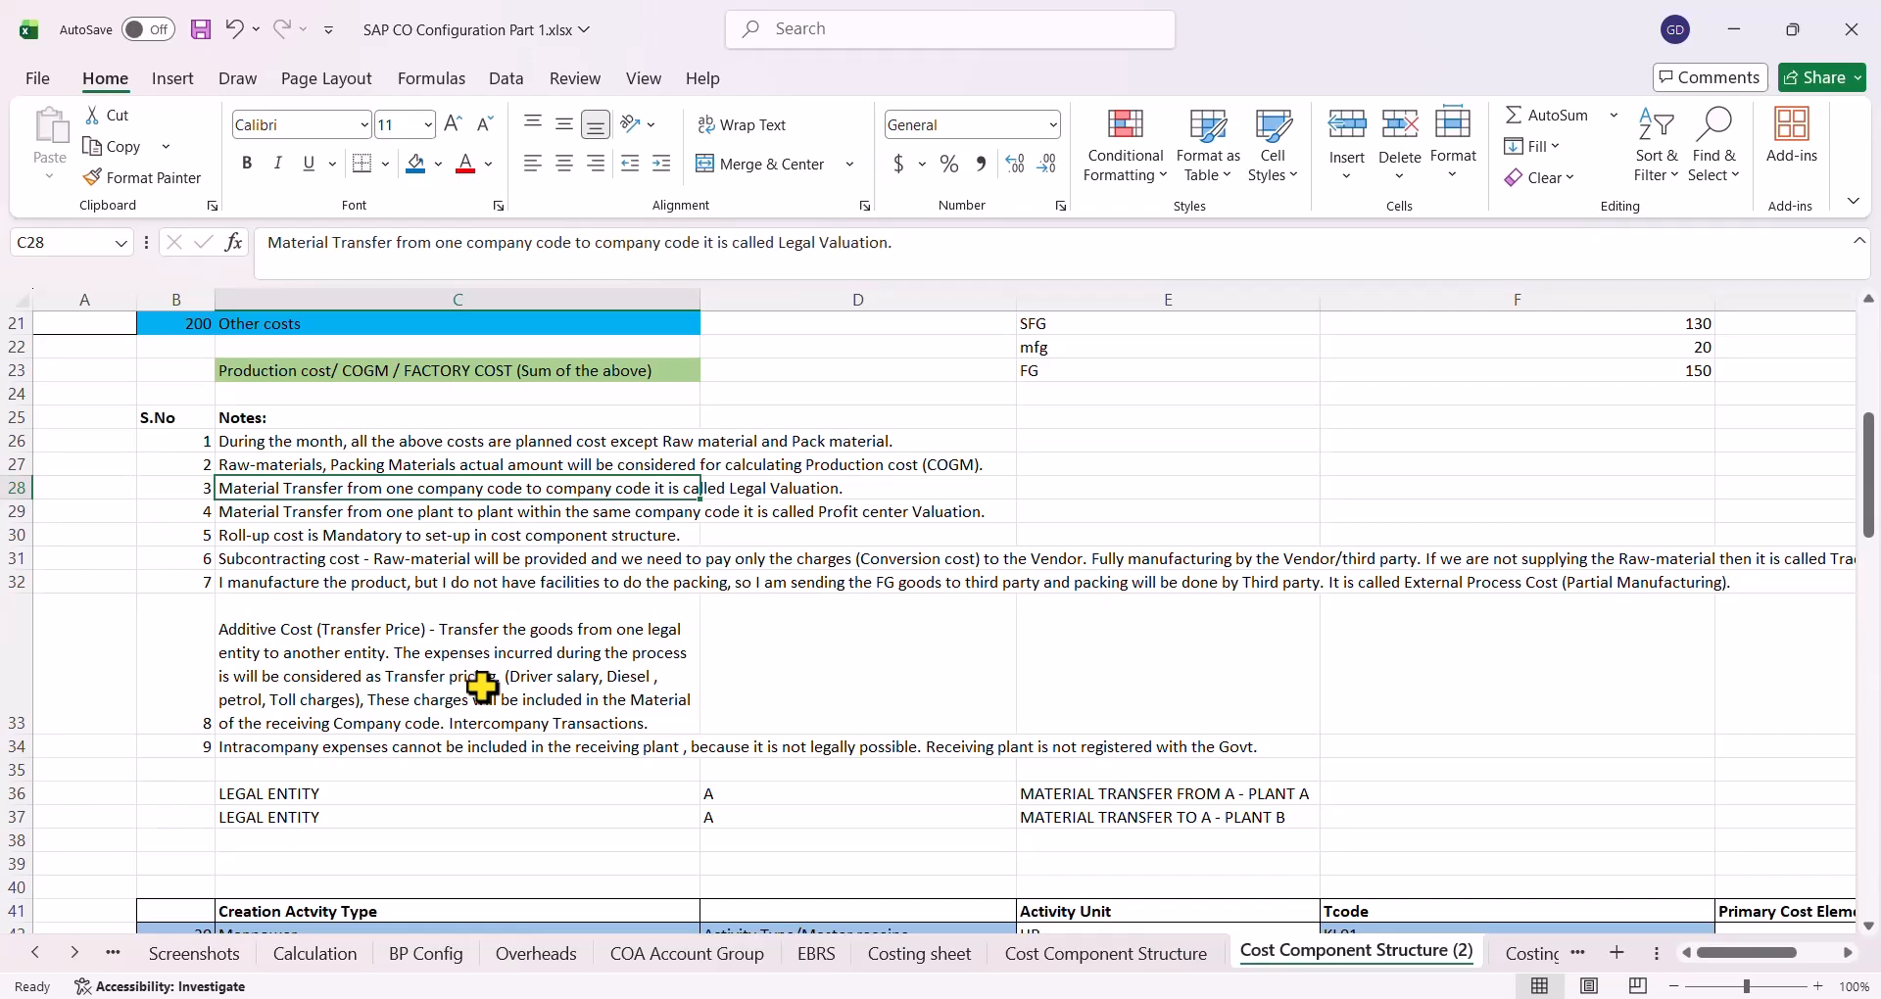
{"action": "scroll", "coordinate": [483, 689], "scroll_direction": "up", "scroll_amount": 7}
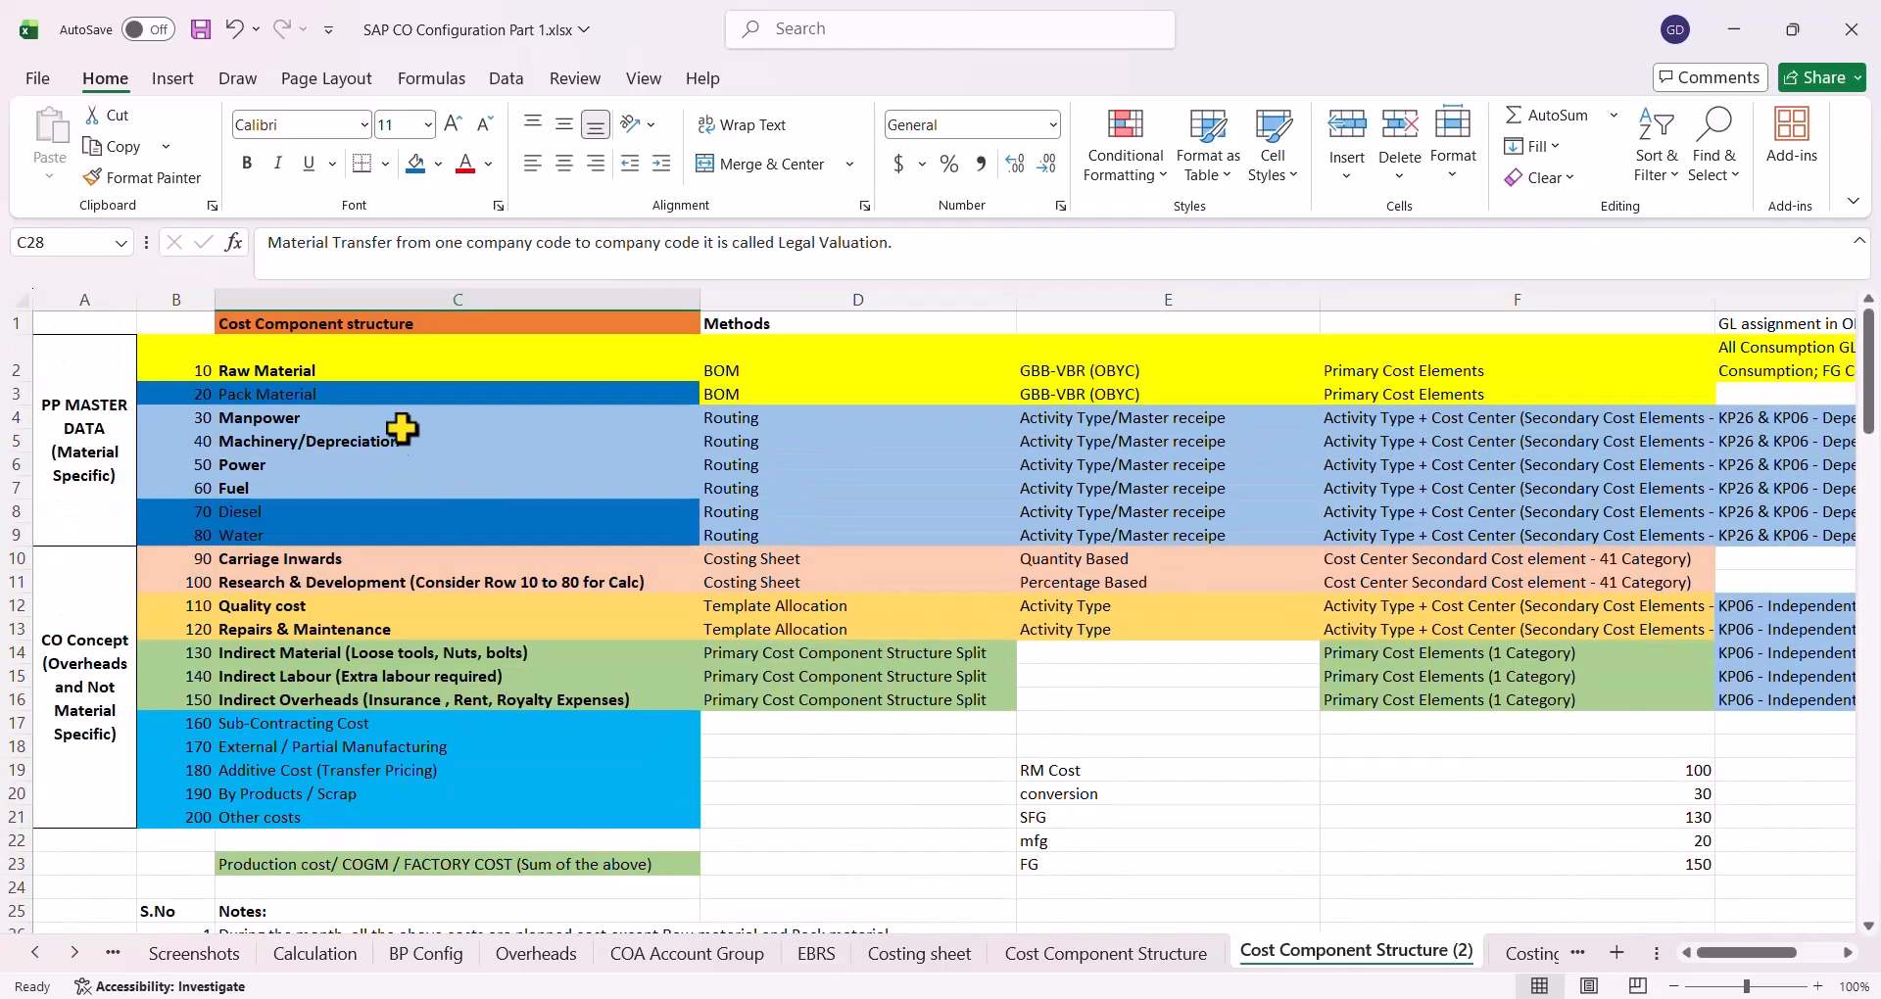
{"action": "left_click", "coordinate": [324, 357]}
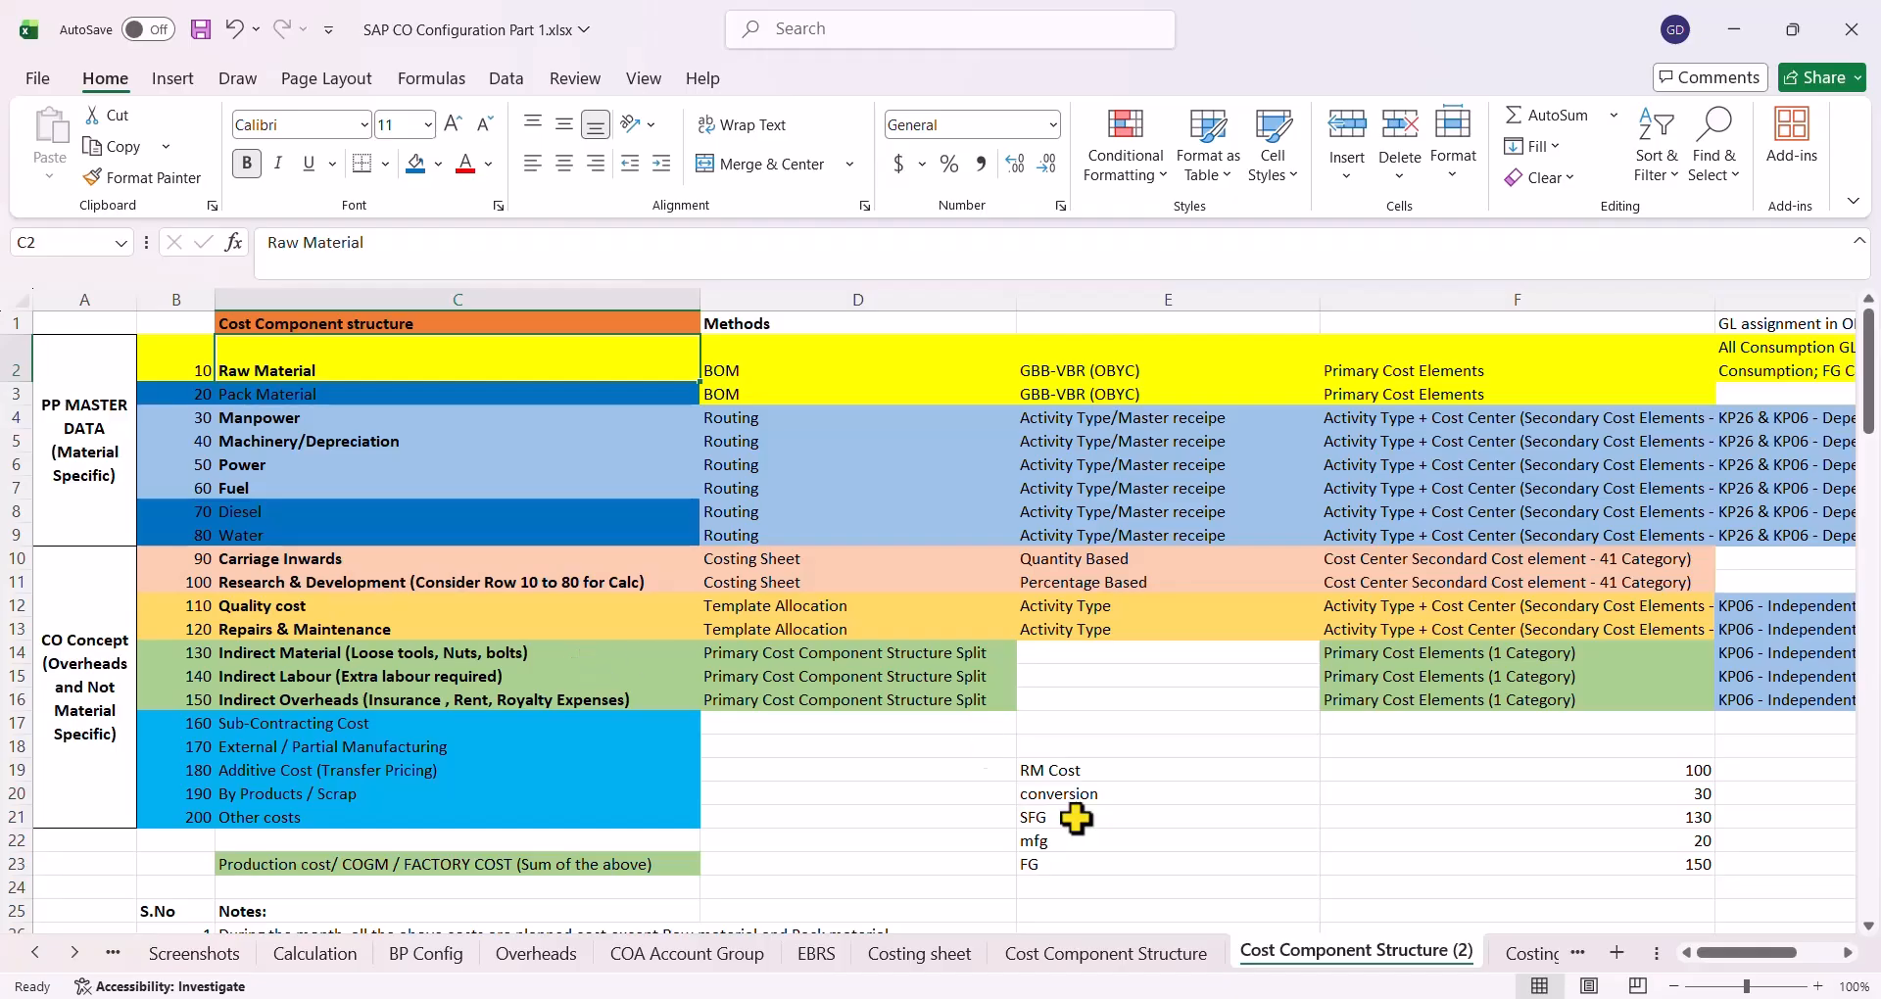
Switch to SAP and examine the details of cost component 130 Sub-Contracting Cost down to Delta Profit for Group Costing
{"action": "key", "text": "alt+Tab"}
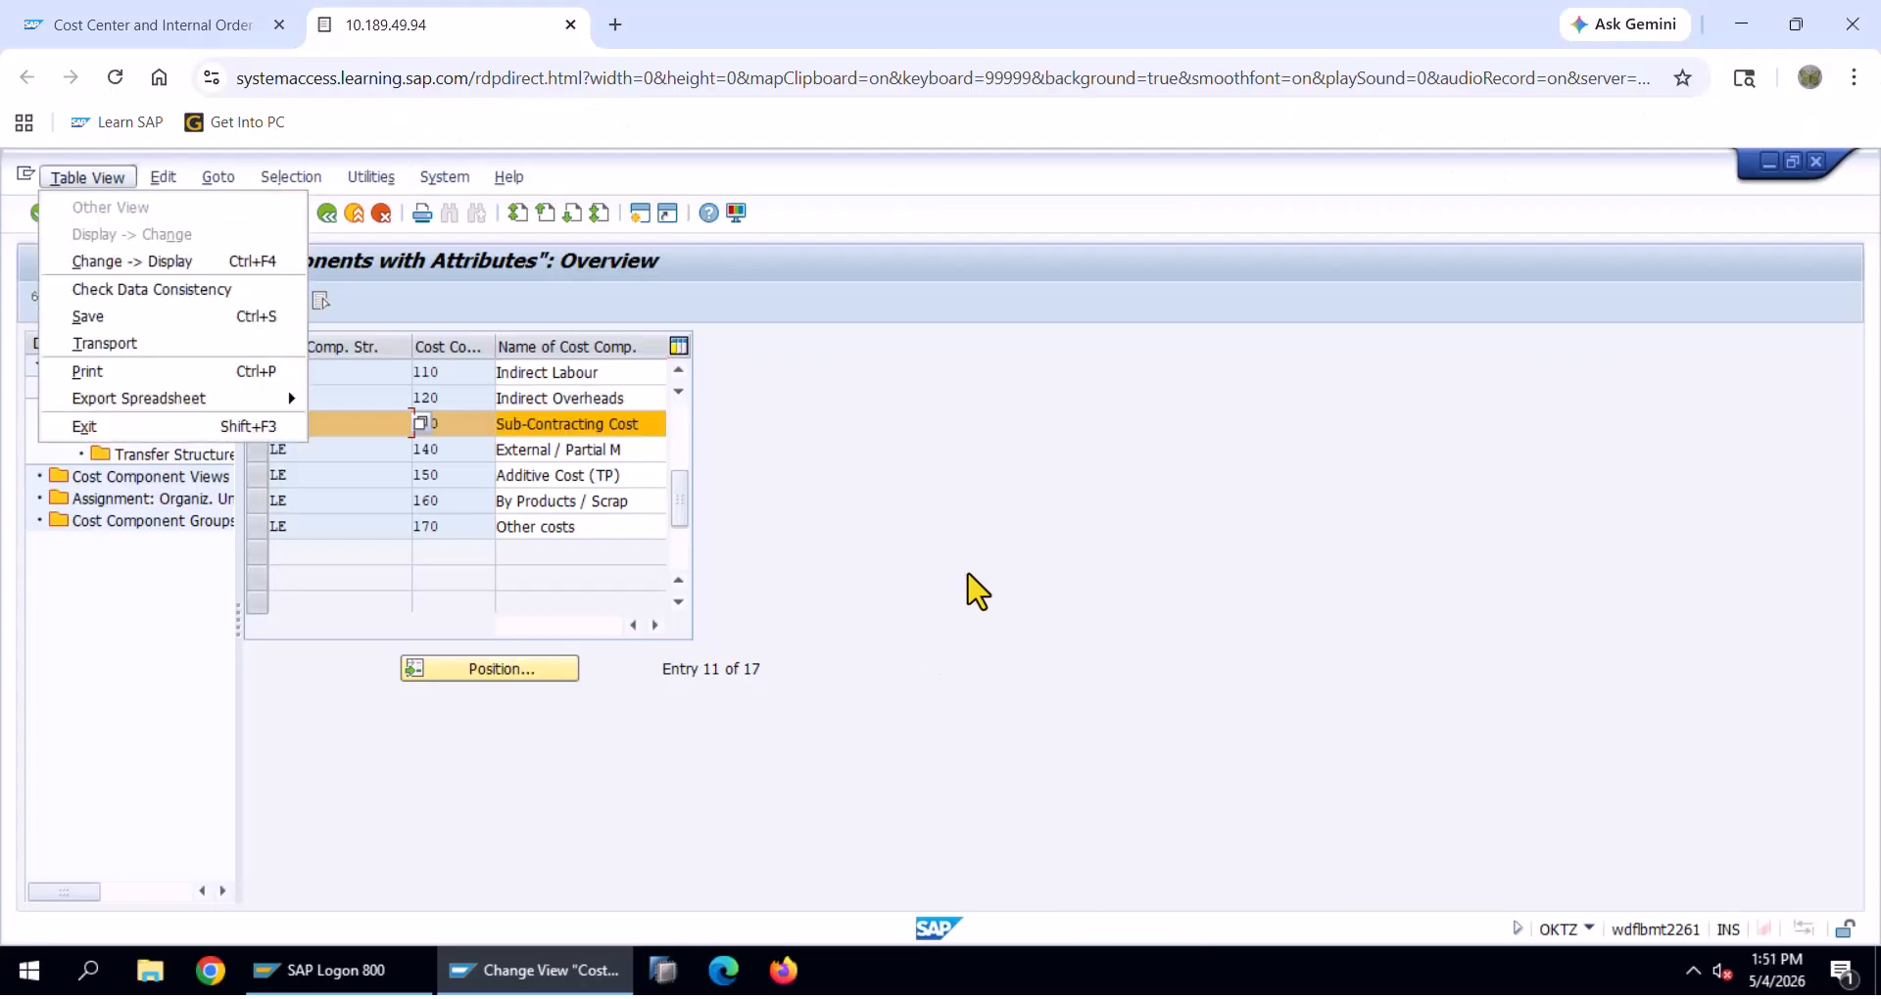
{"action": "left_click", "coordinate": [904, 584]}
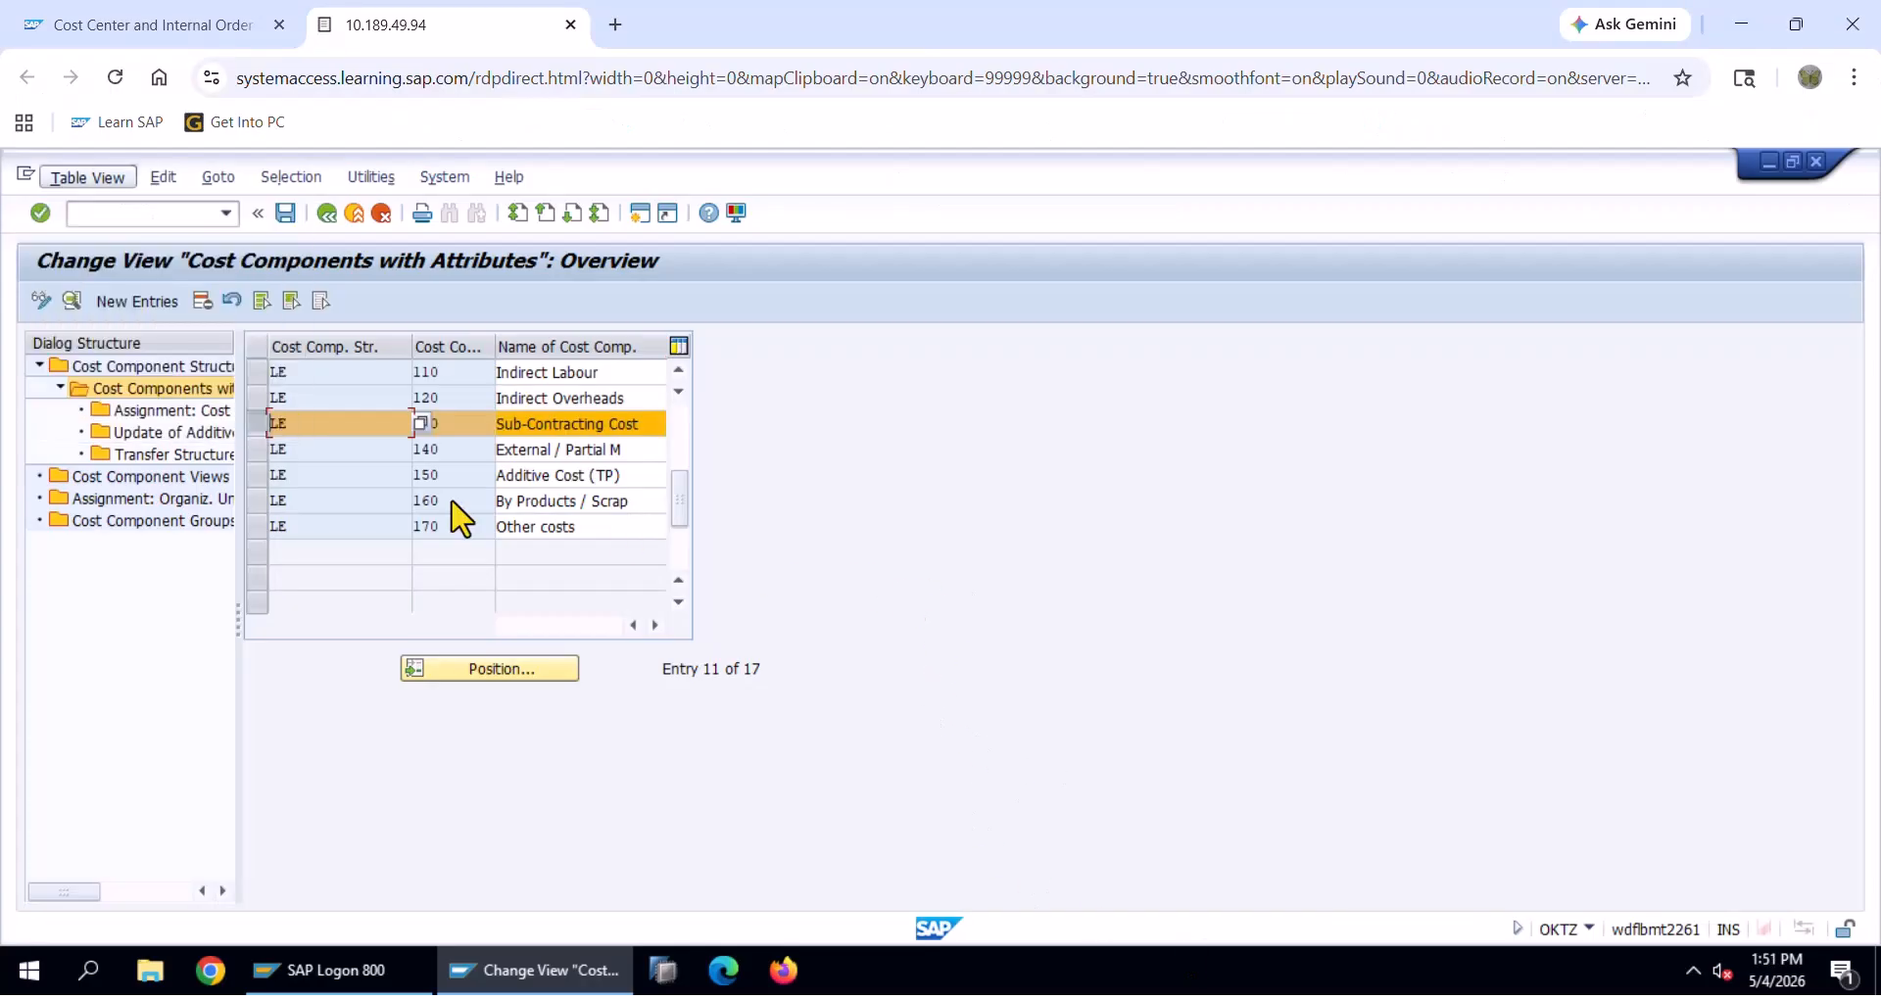
{"action": "left_click", "coordinate": [72, 301]}
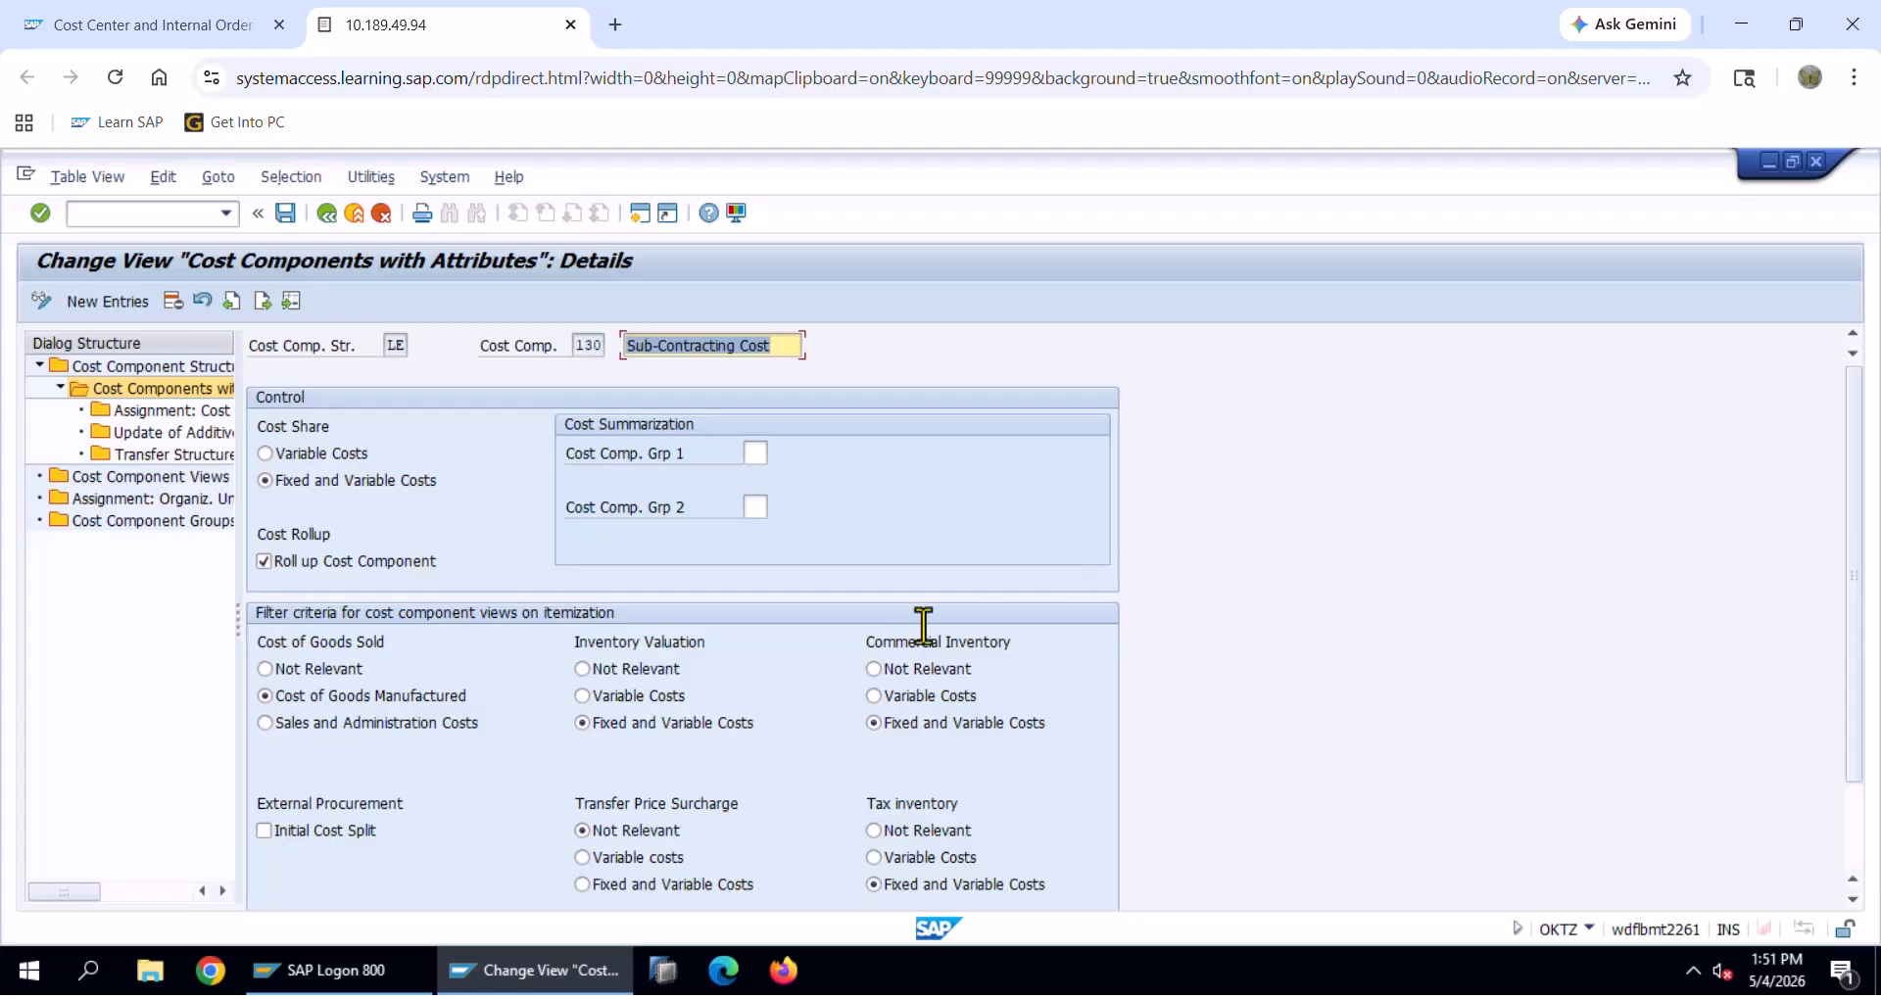
{"action": "scroll", "coordinate": [882, 665], "scroll_direction": "down", "scroll_amount": 1}
{"action": "scroll", "coordinate": [870, 676], "scroll_direction": "down", "scroll_amount": 2}
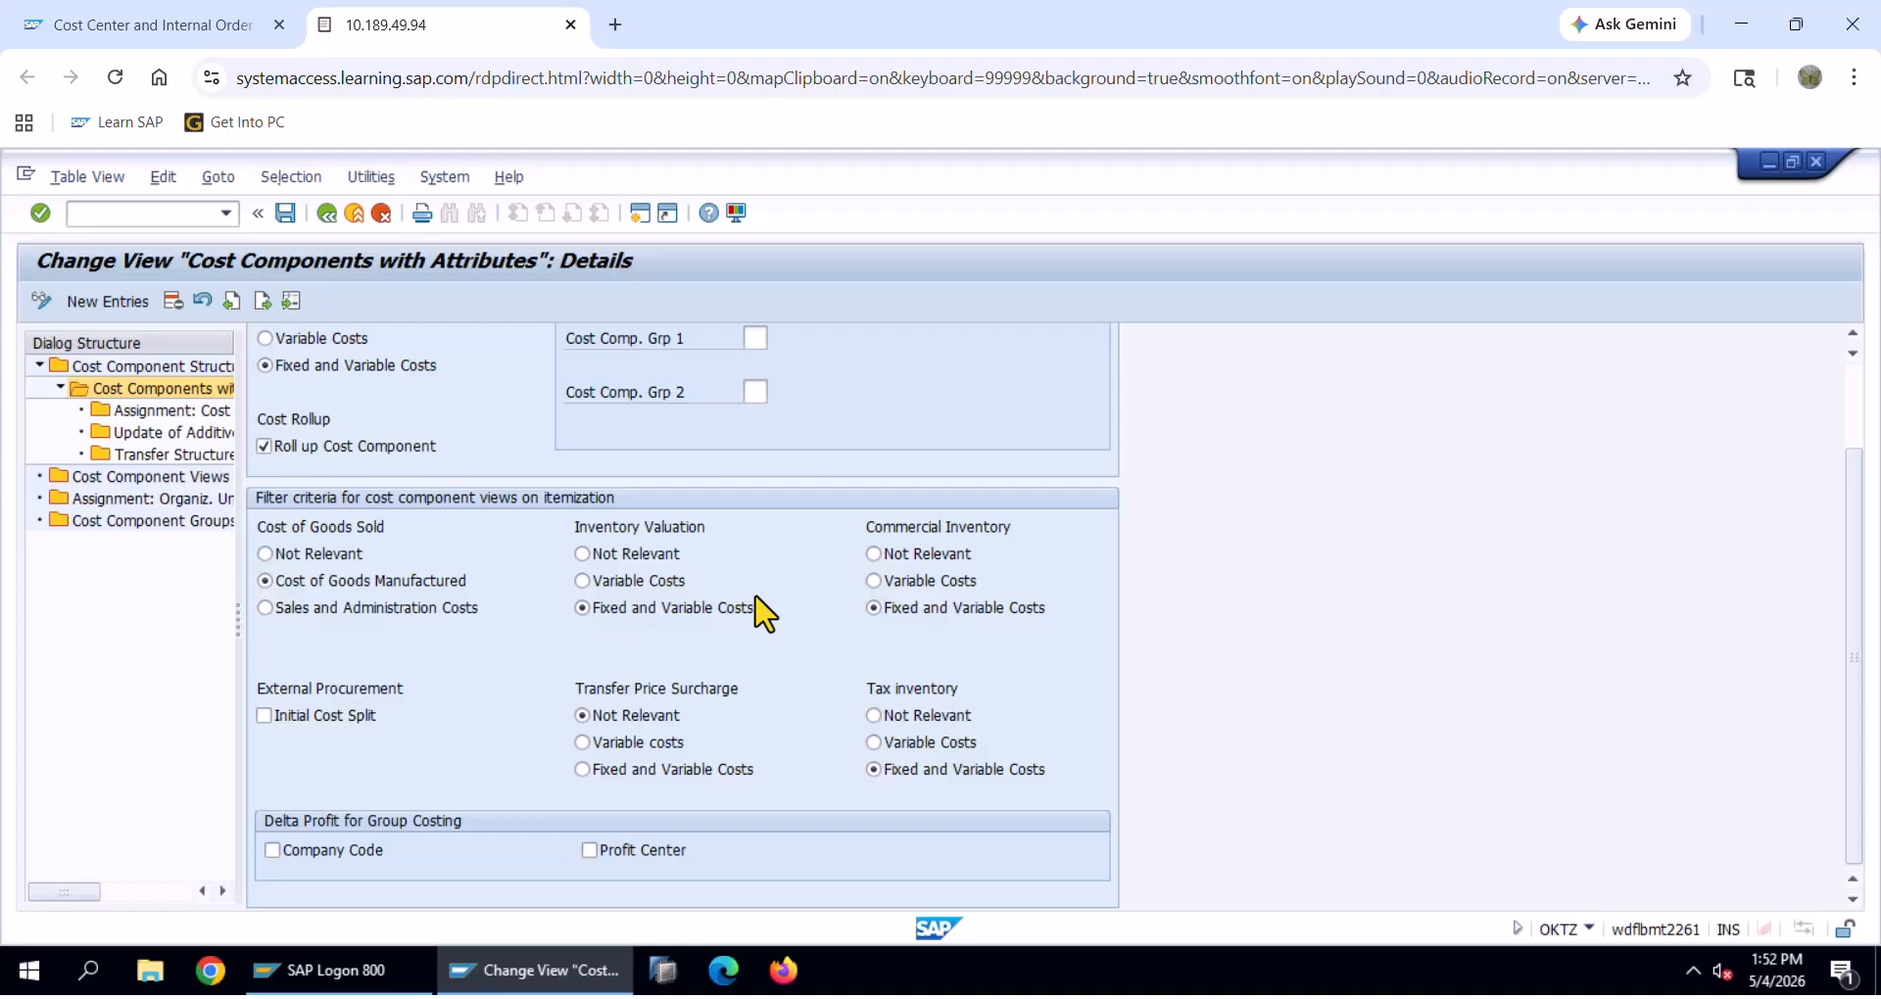
Check the RM Cost example and the cost component list in the Excel workbook, and return to the SAP component details
{"action": "mouse_move", "coordinate": [1351, 980]}
{"action": "left_click", "coordinate": [1313, 884]}
{"action": "left_click", "coordinate": [1088, 770]}
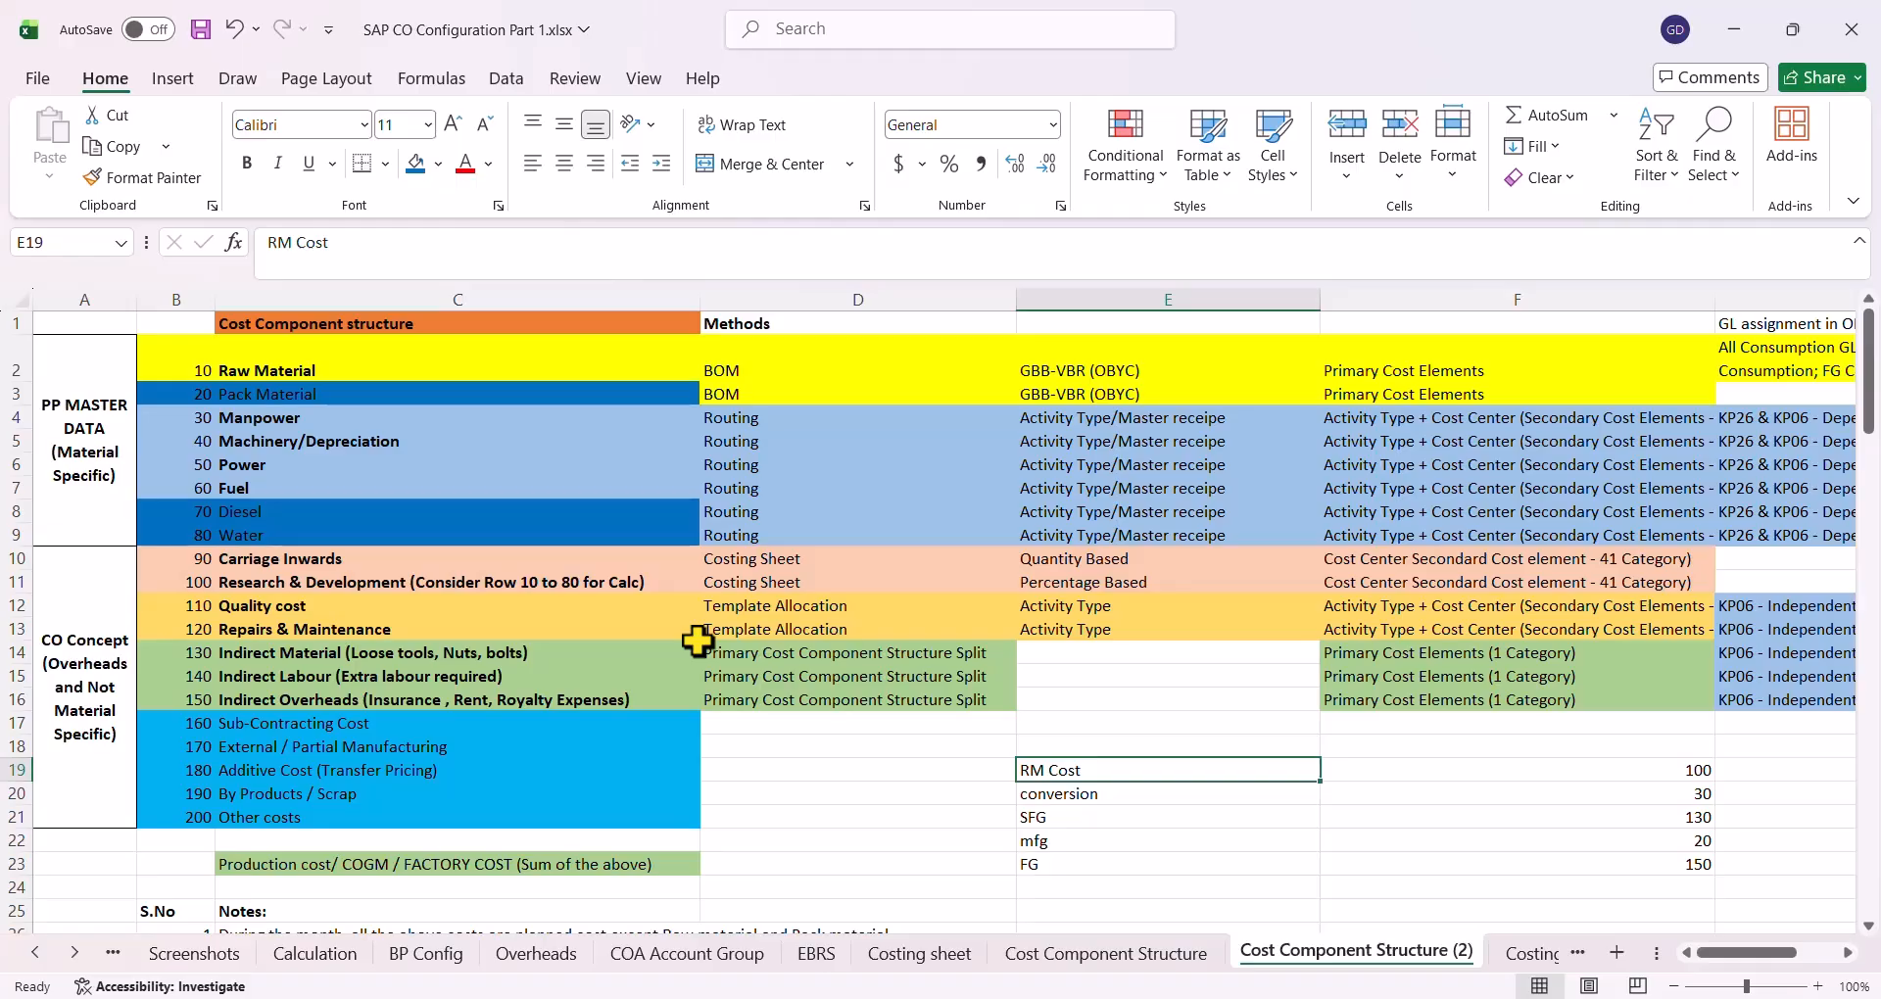
{"action": "scroll", "coordinate": [628, 666], "scroll_direction": "down", "scroll_amount": 3}
{"action": "scroll", "coordinate": [601, 675], "scroll_direction": "up", "scroll_amount": 3}
{"action": "left_click", "coordinate": [1293, 994]}
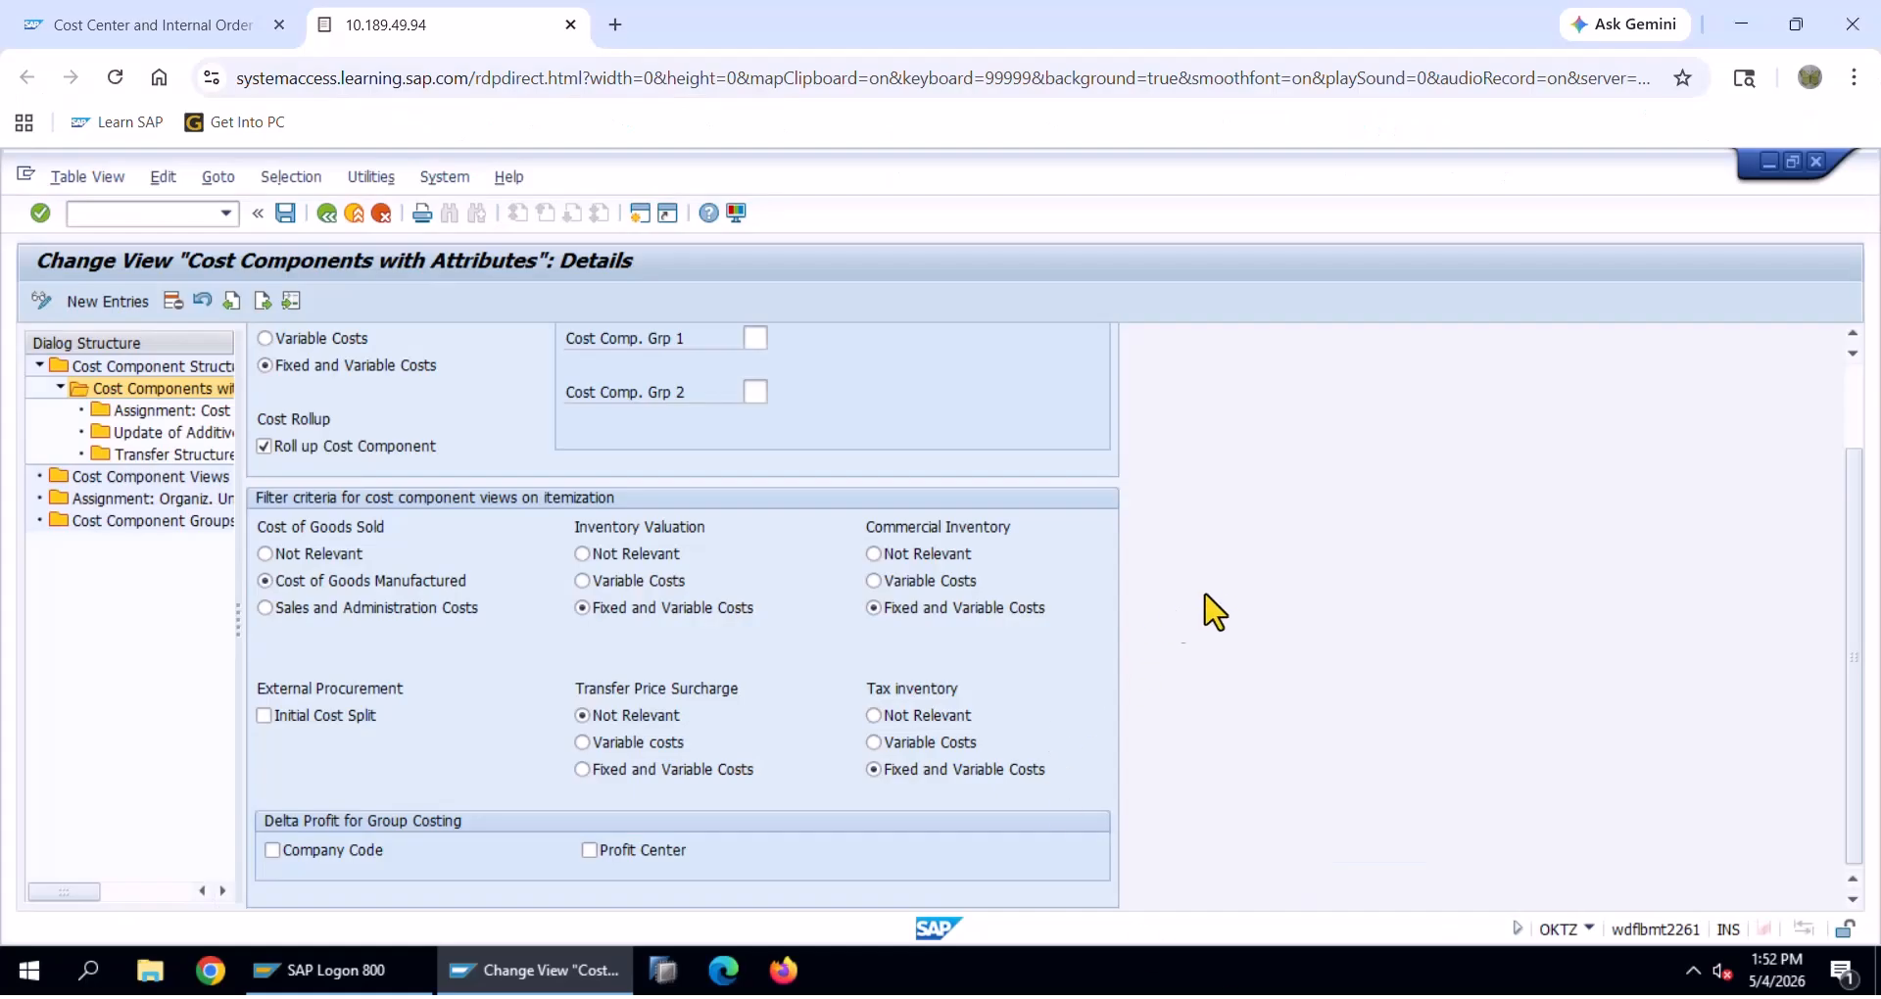